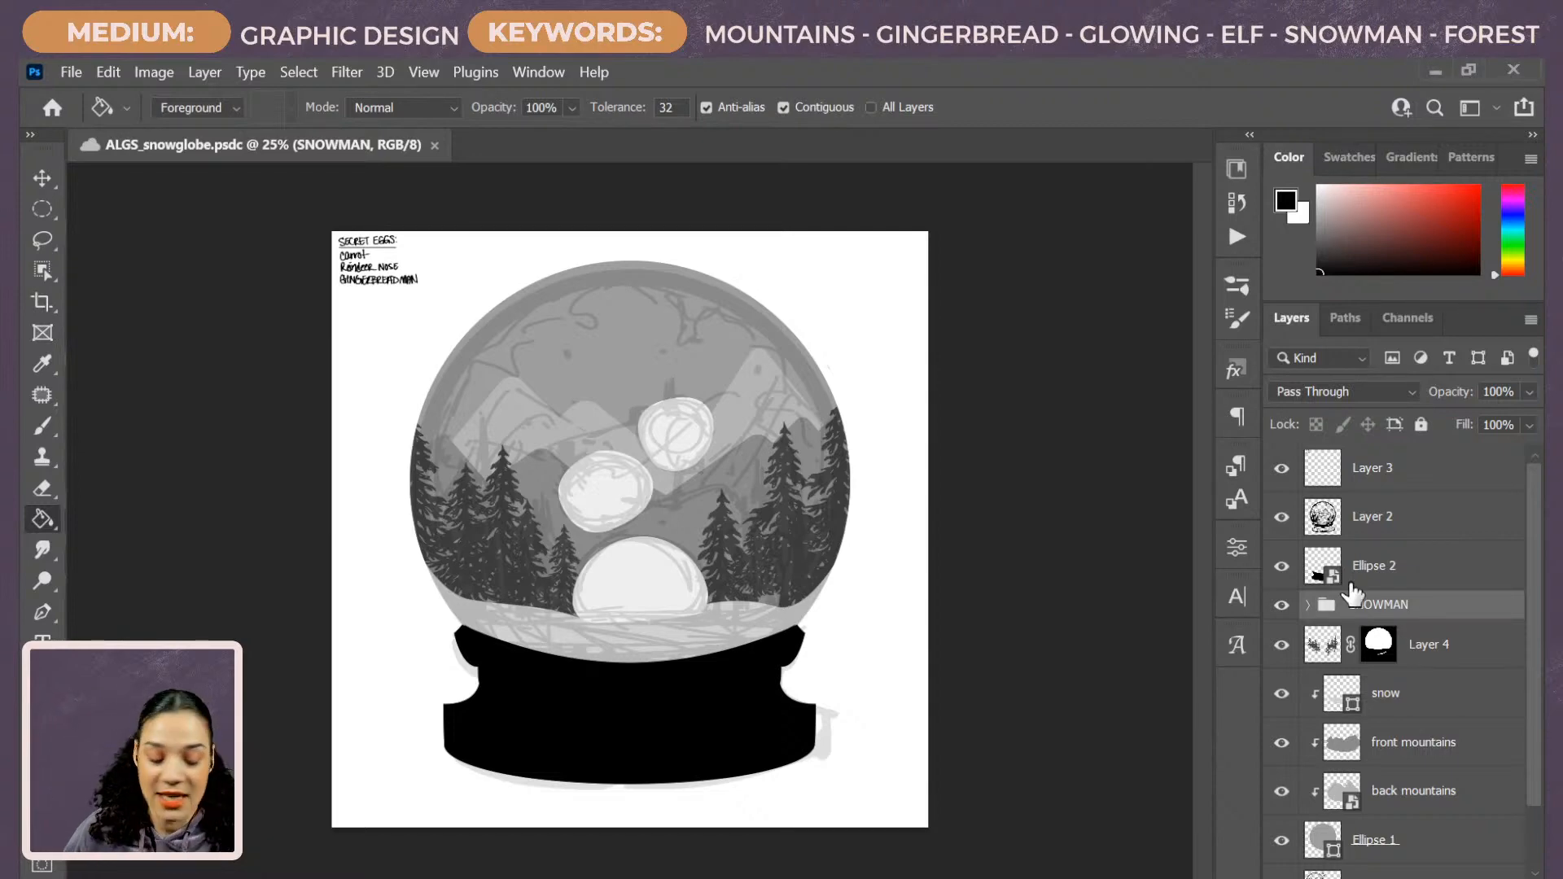
Examine the snow globe up close, from the glass dome and snowman sketch down to the black base.
key("ctrl+plus")
key("ctrl+plus")
key("ctrl+plus")
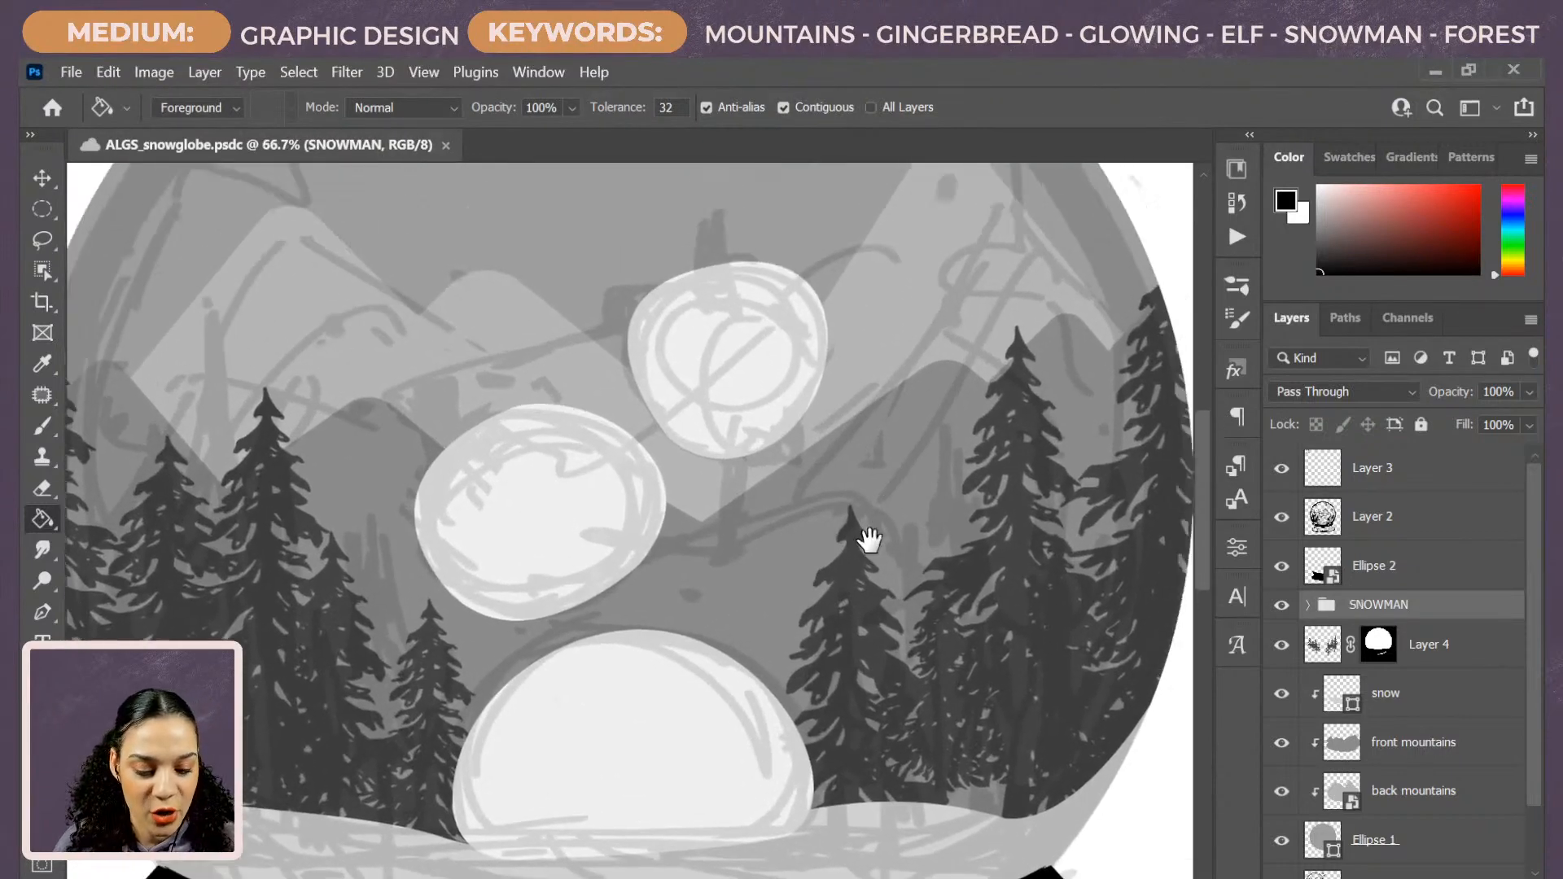
left_click_drag(870, 538, 914, 680)
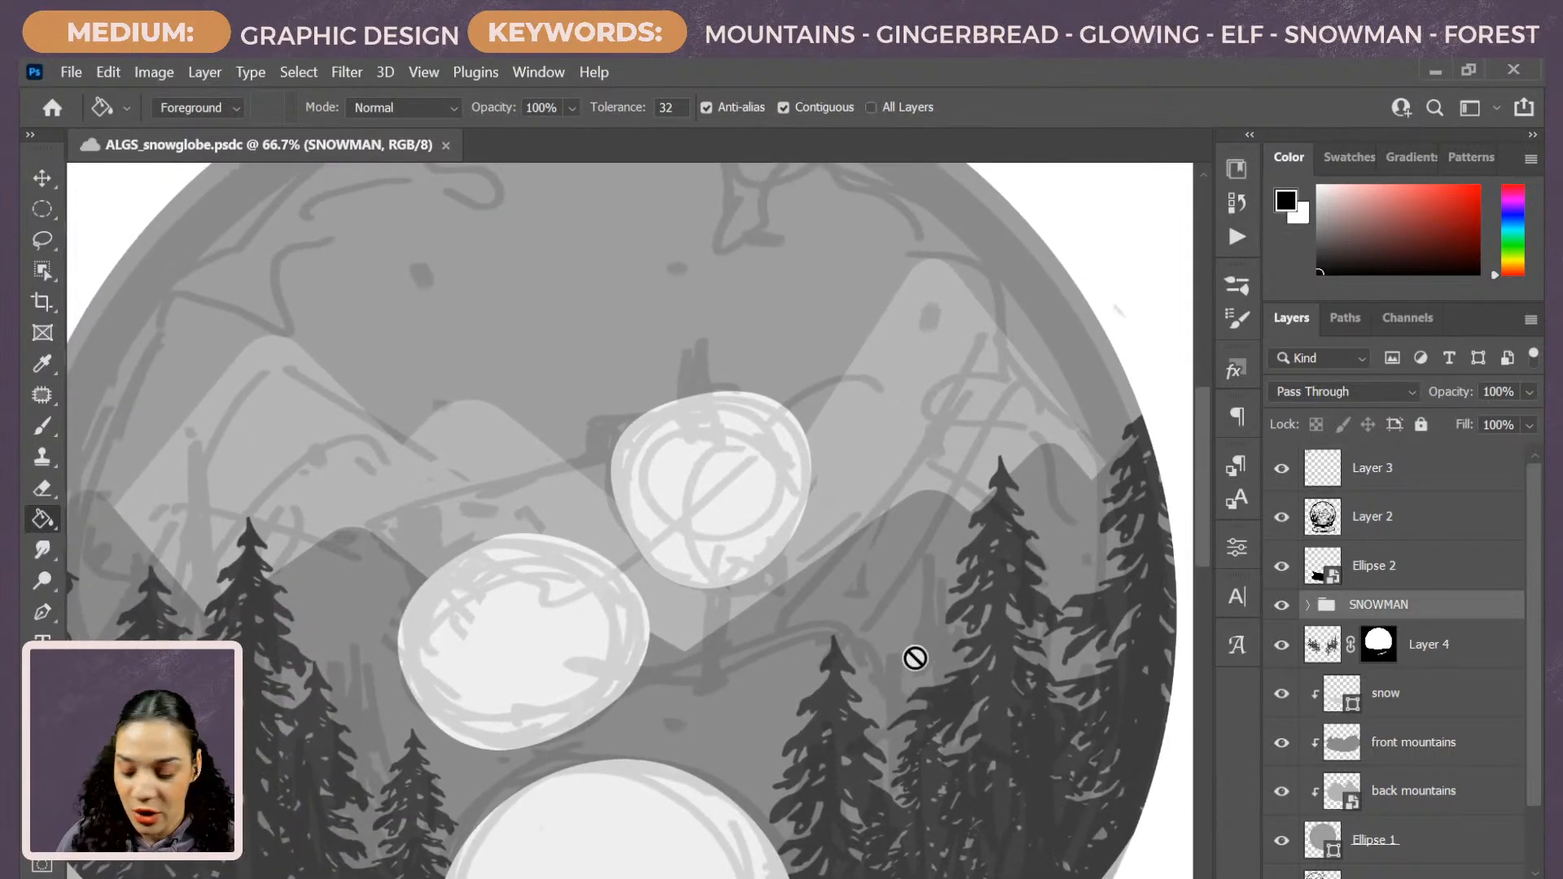
key("ctrl+plus")
left_click_drag(1120, 565, 889, 658)
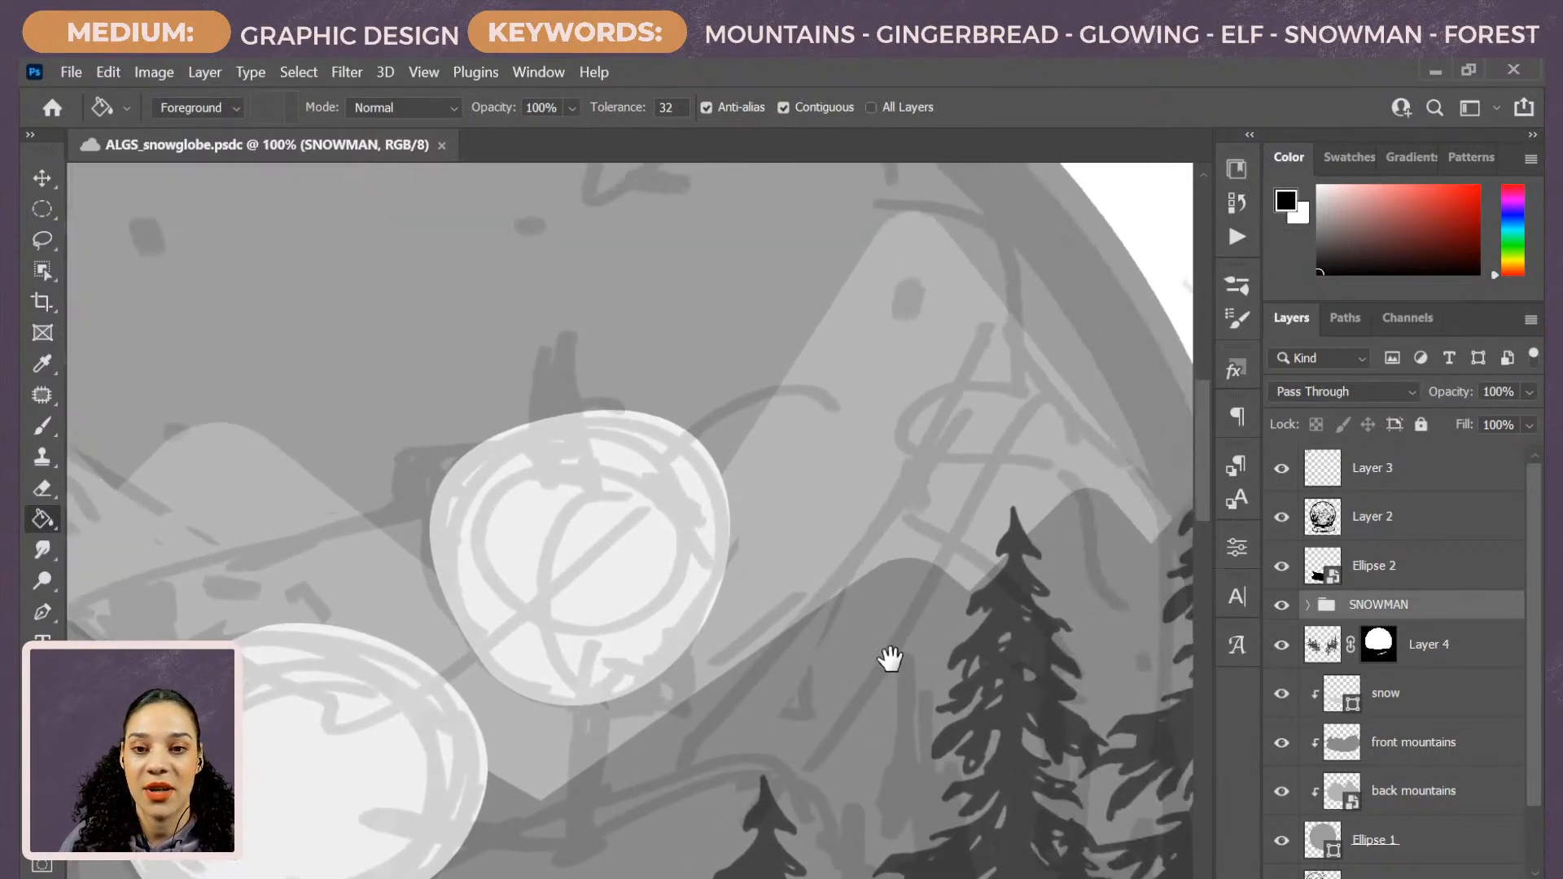
left_click_drag(867, 481, 1076, 680)
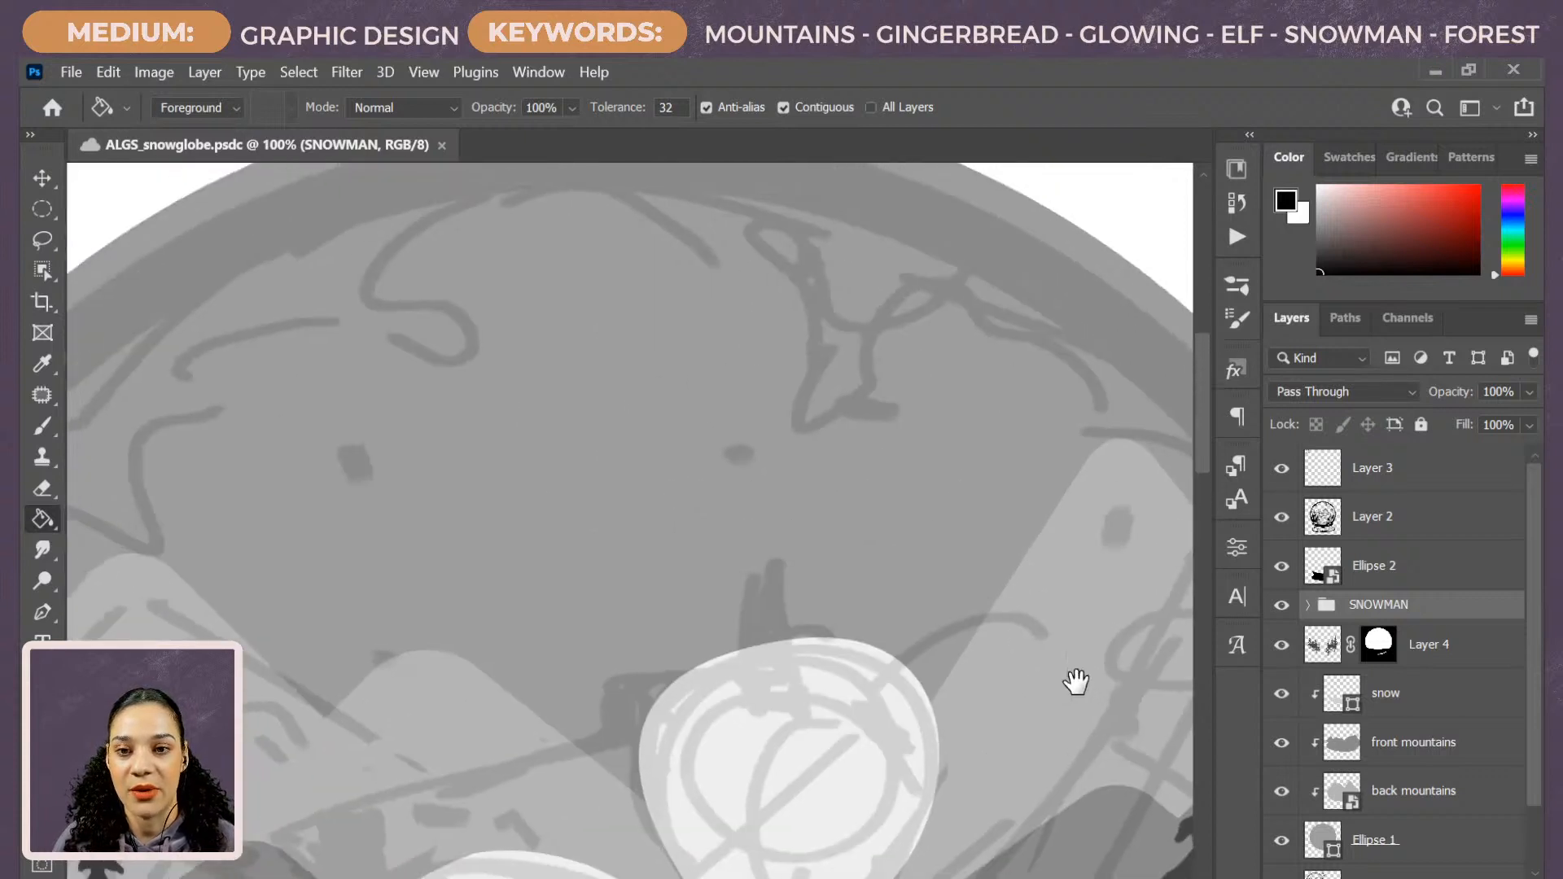
key("ctrl+minus")
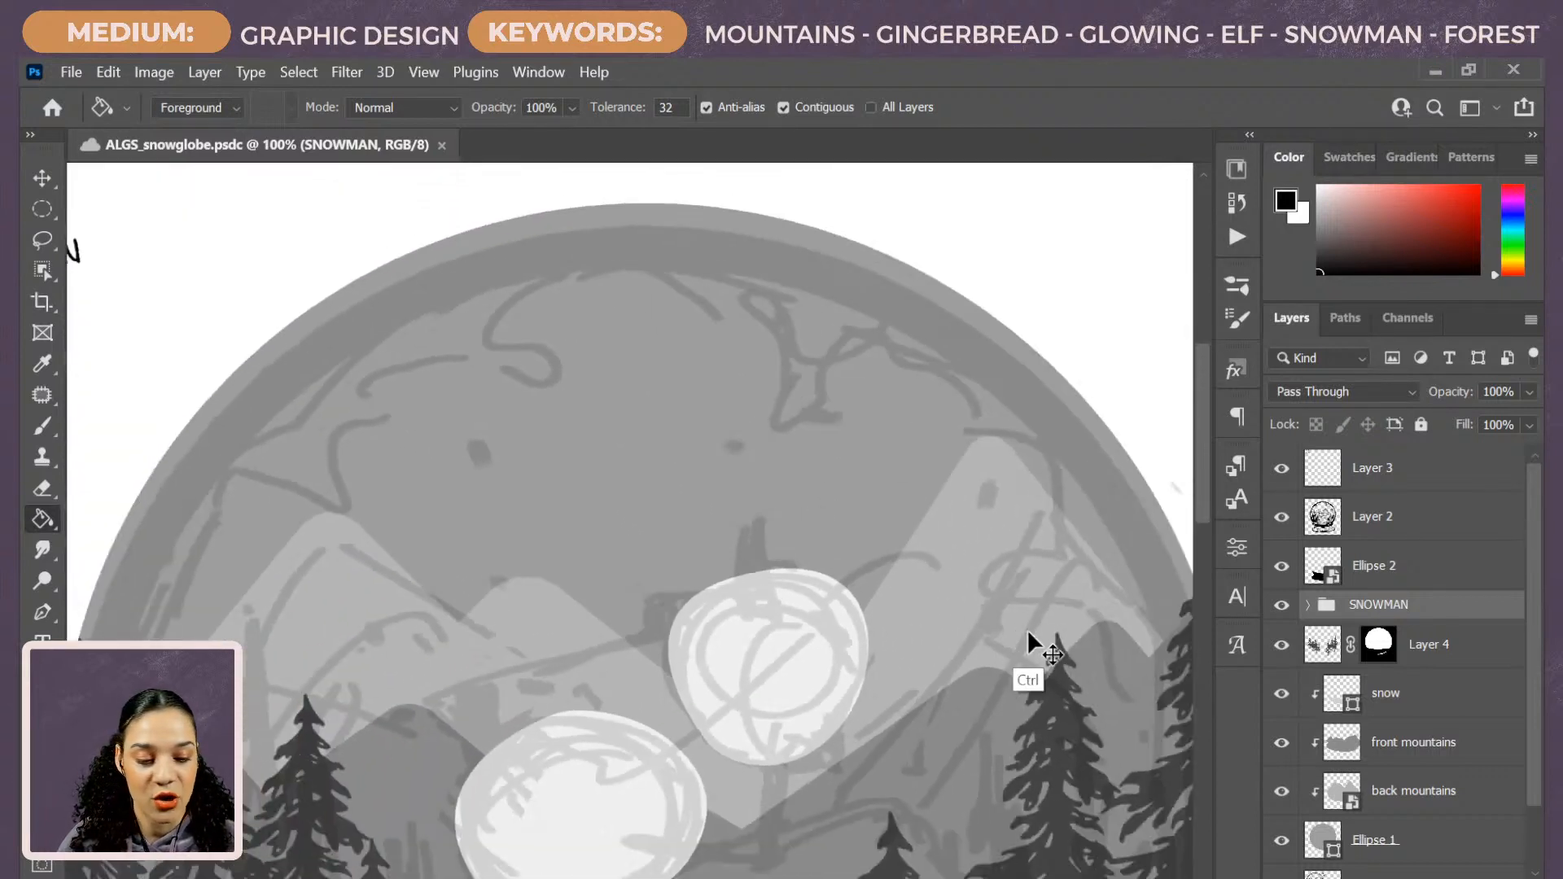
key("ctrl+minus")
key("ctrl+minus")
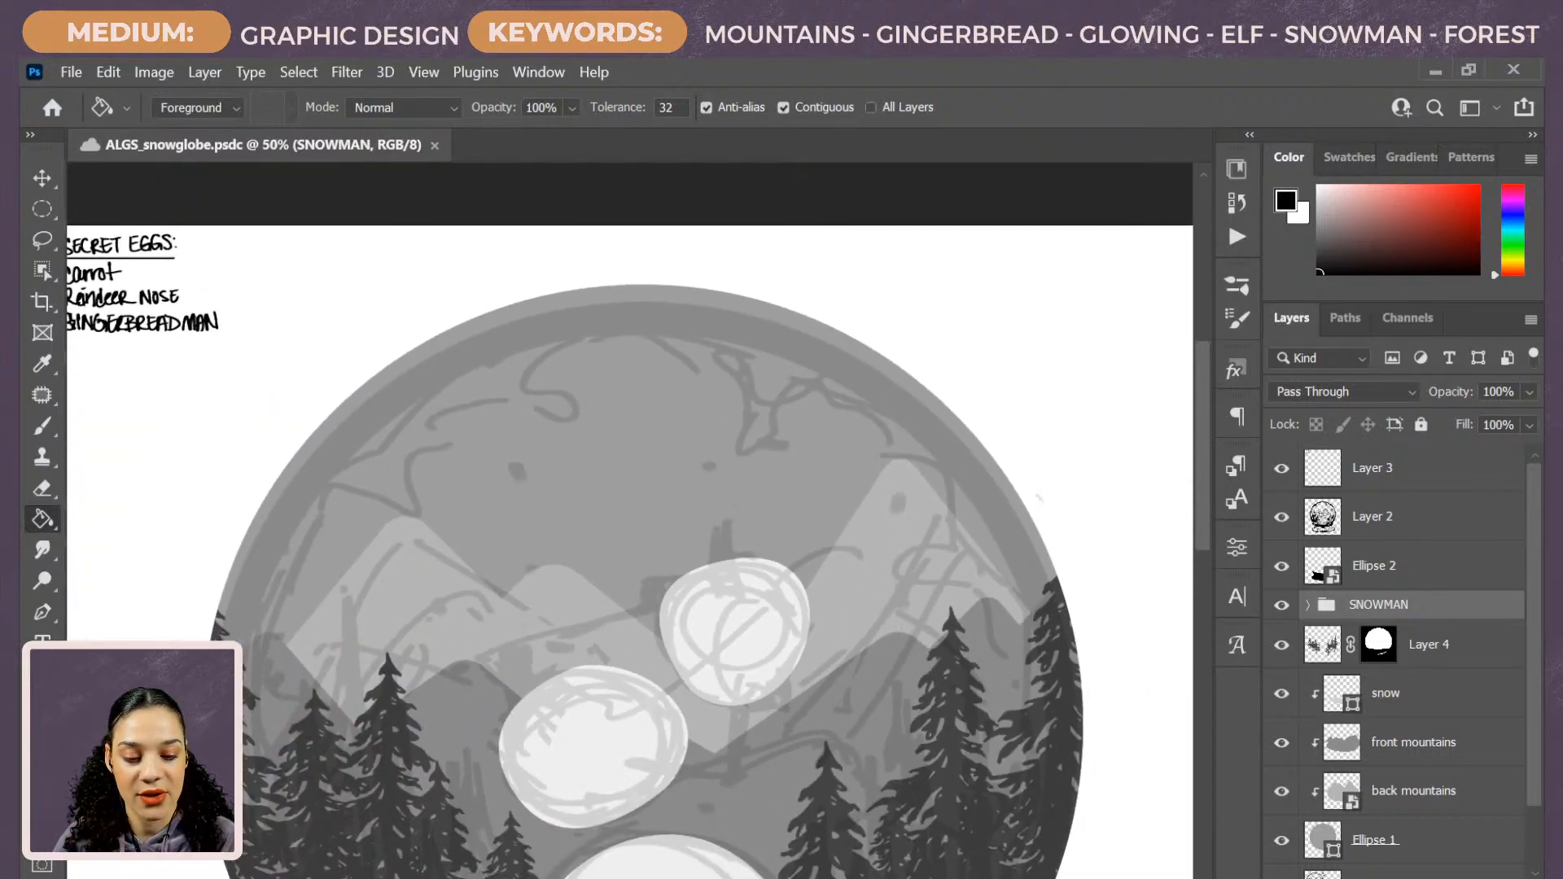
left_click_drag(750, 760, 774, 524)
left_click_drag(837, 673, 840, 746)
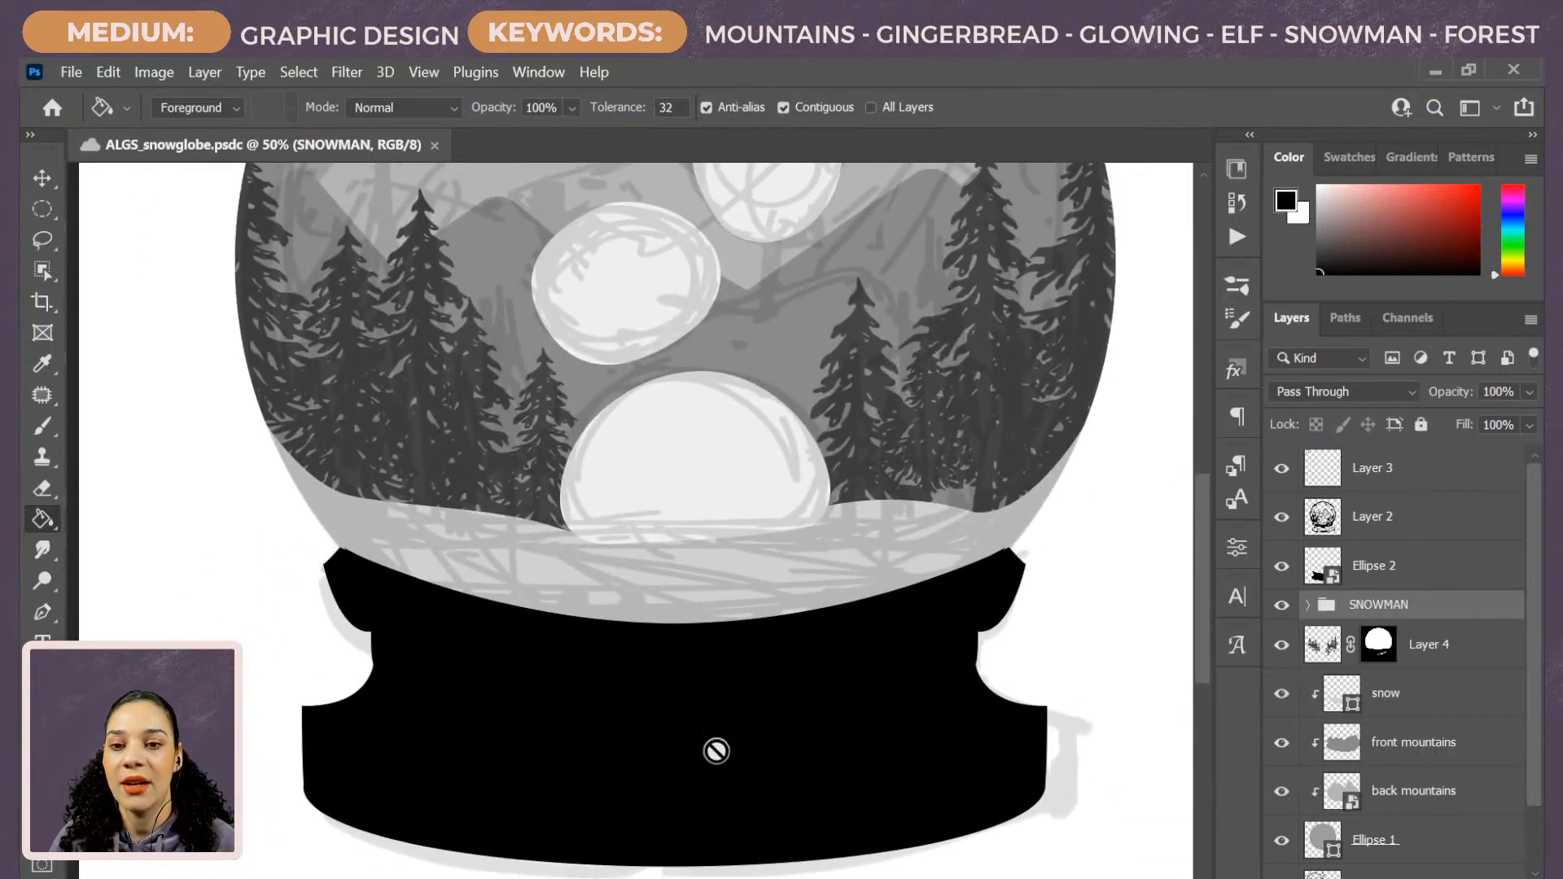
left_click_drag(980, 572, 920, 708)
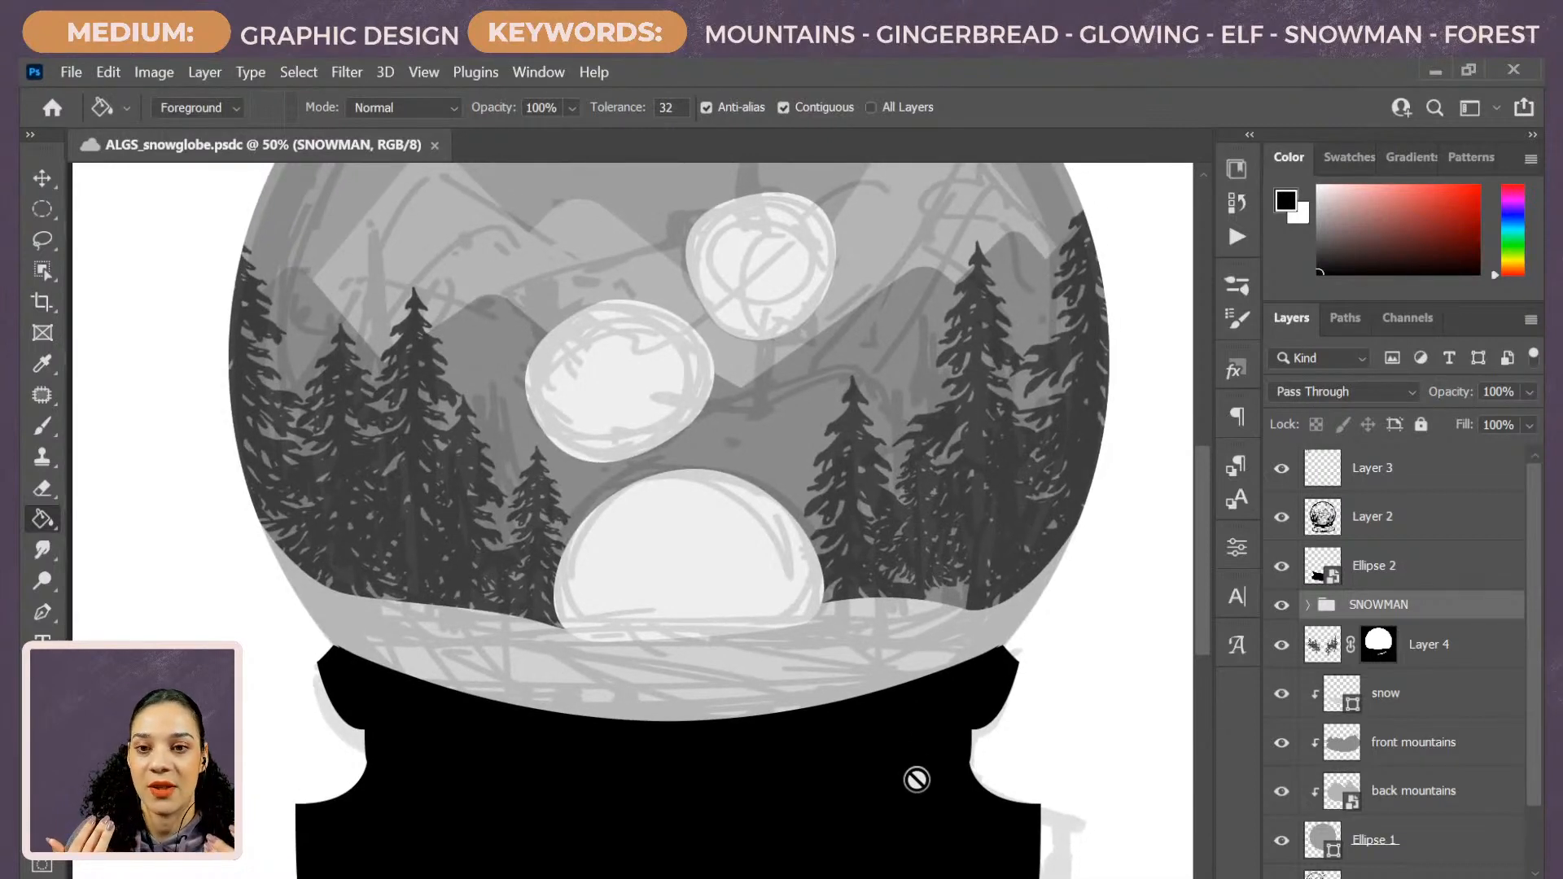
Add a new empty layer directly above the HEAD layer inside the SNOWMAN group.
left_click(1309, 604)
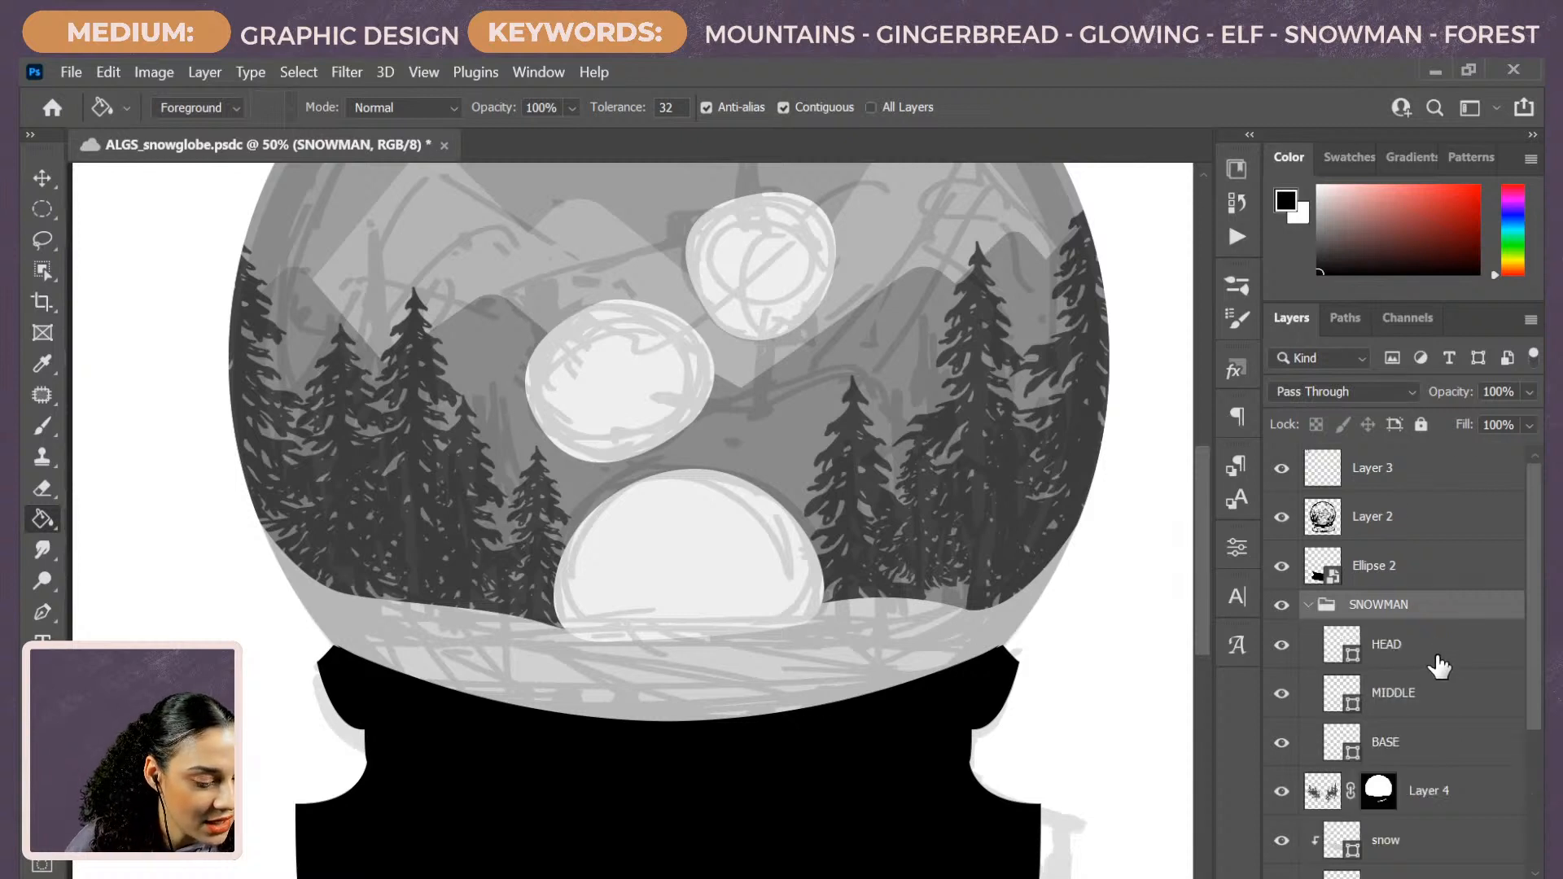
left_click(1455, 658)
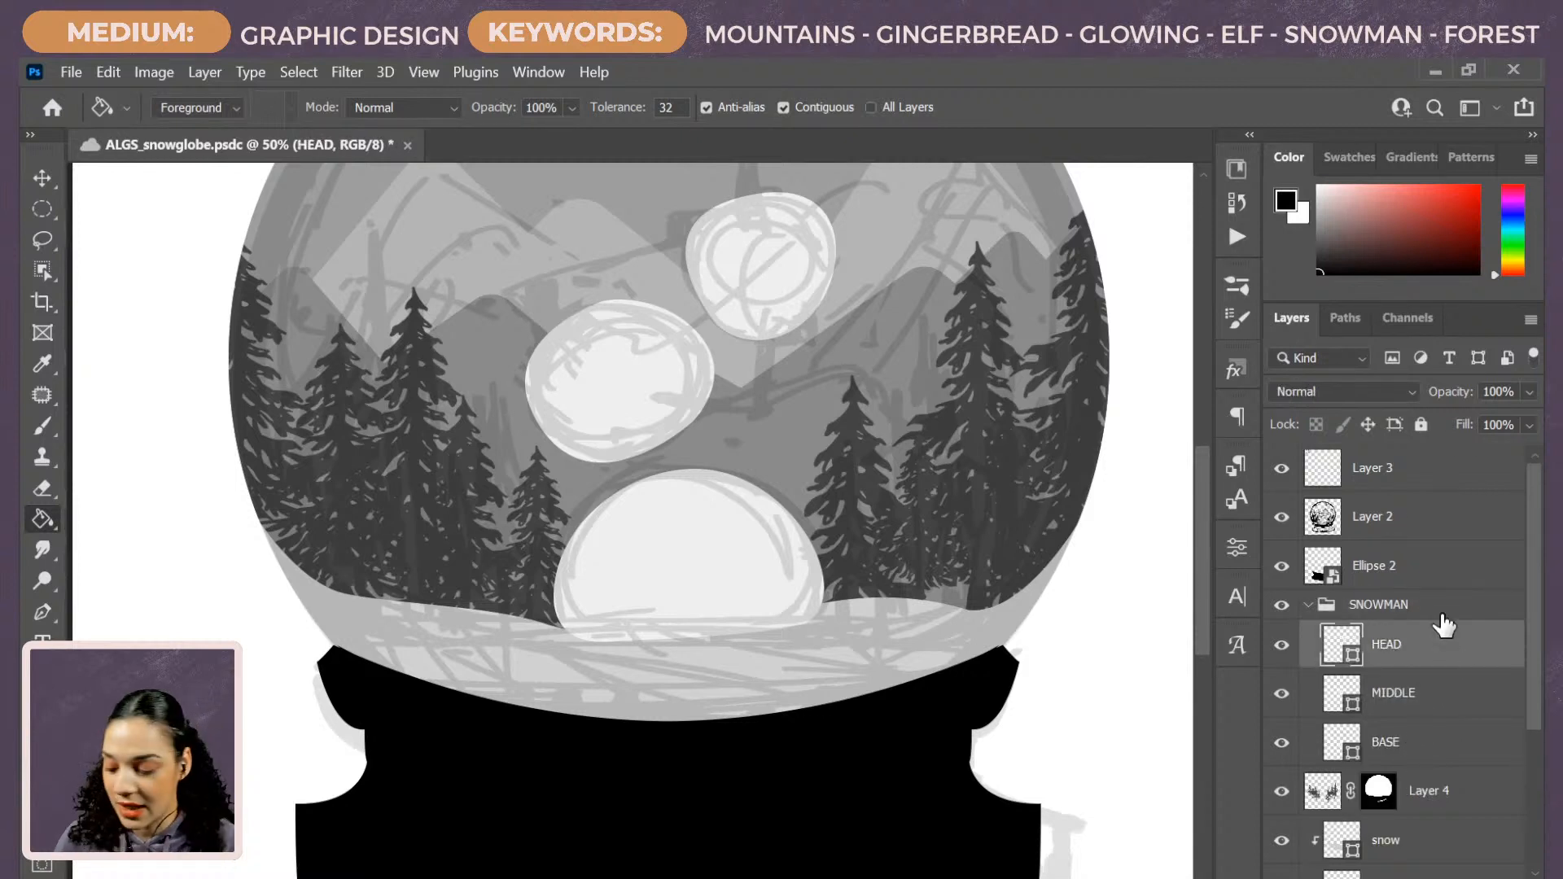
key("ctrl+shift+n")
Choose the Hard Round Pressure Size brush and reduce its size to 125 px.
key("b")
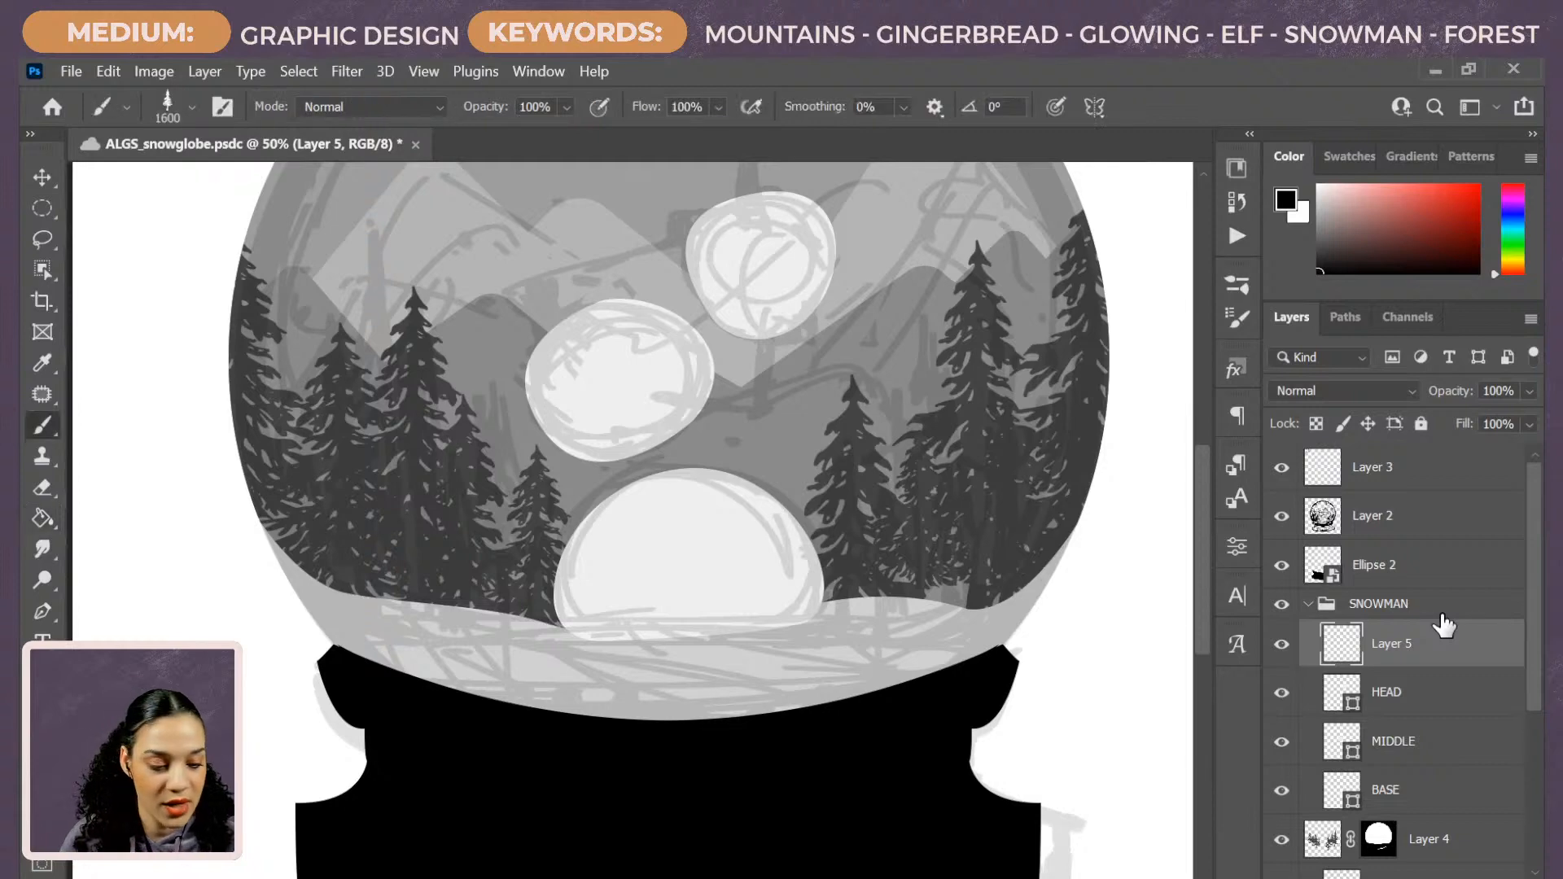
right_click(822, 466)
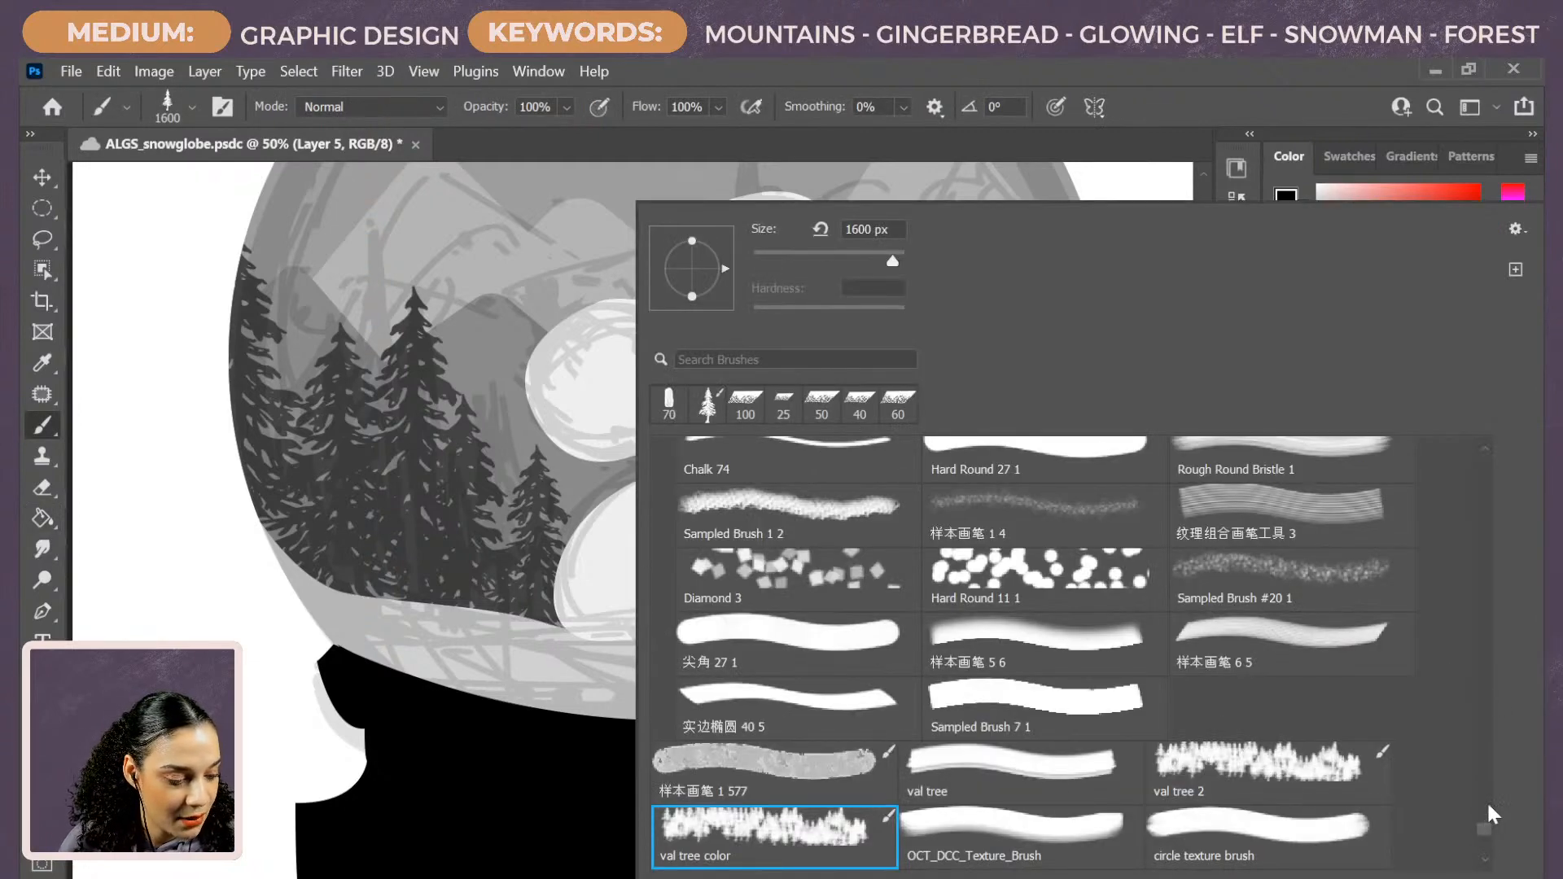
mouse_move(1488, 804)
left_mouse_down()
mouse_move(1485, 455)
mouse_move(1483, 476)
left_mouse_up()
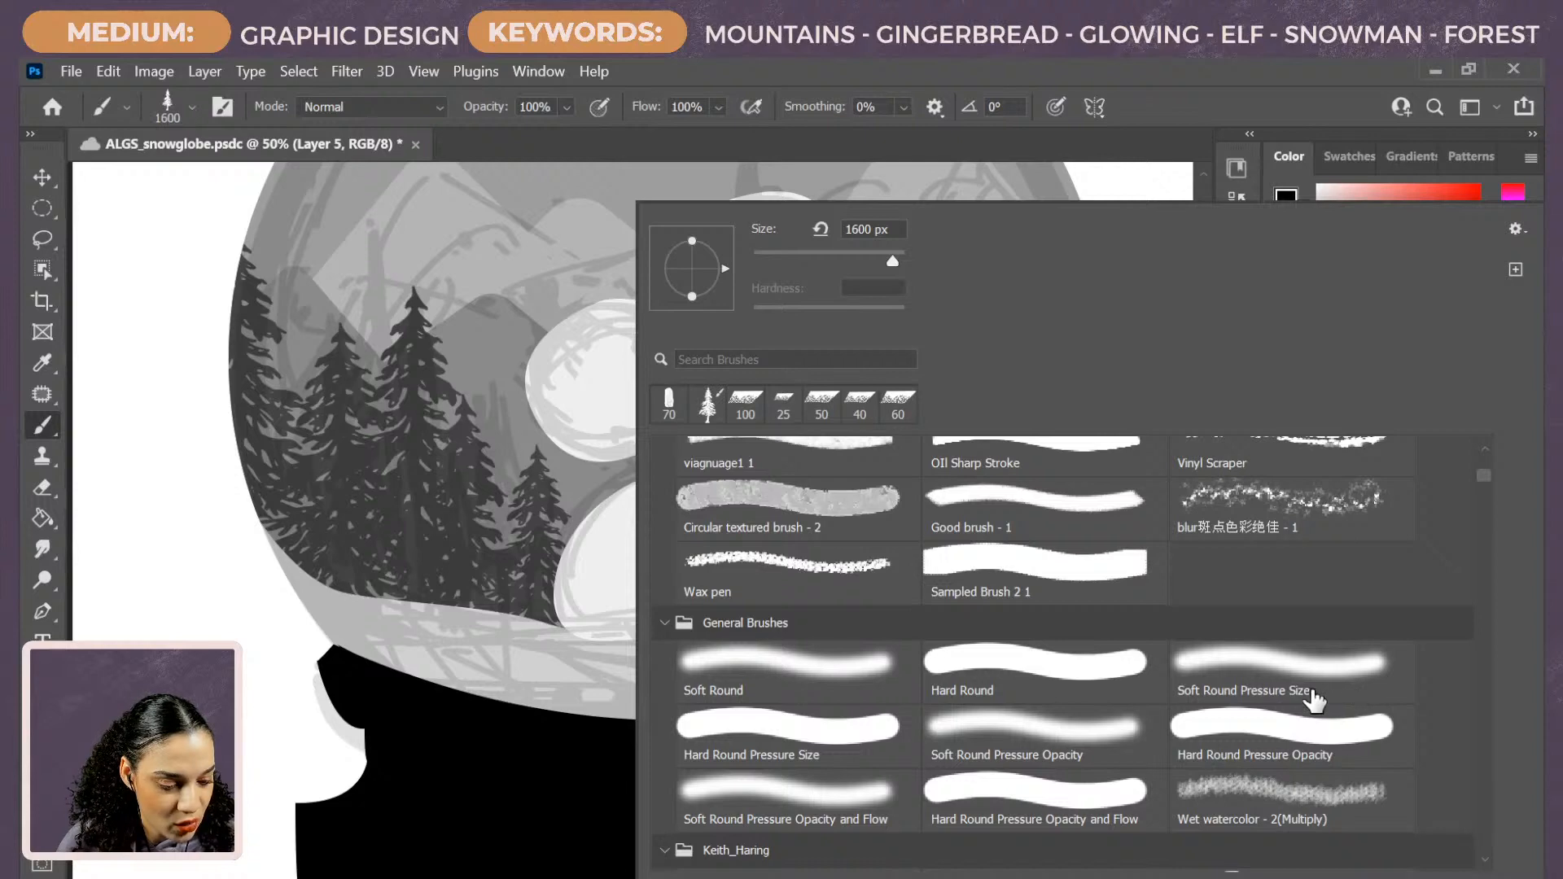
double_click(813, 744)
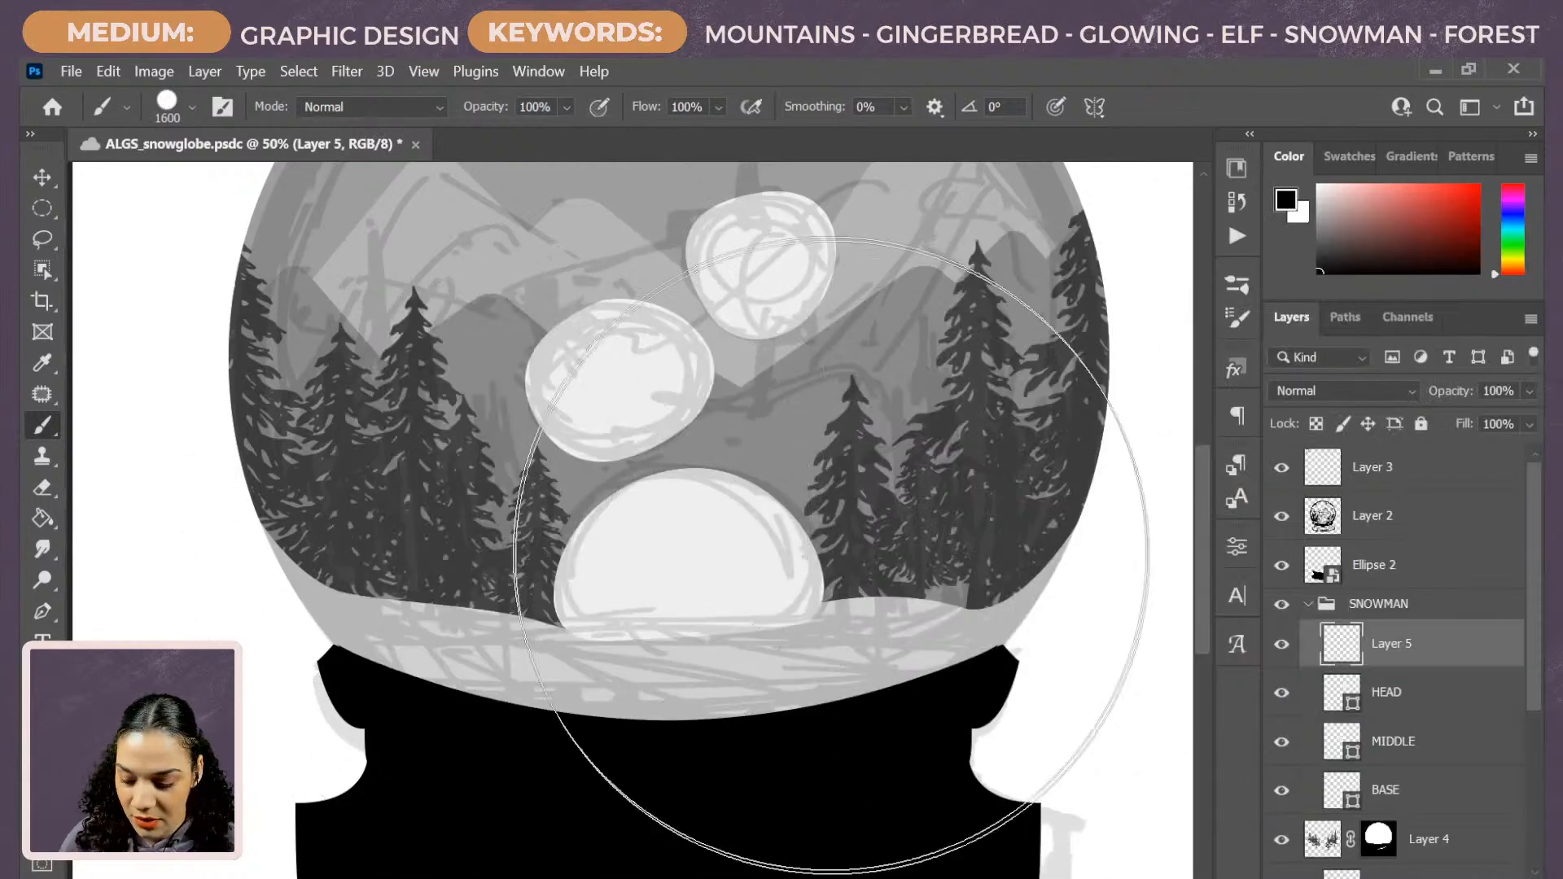
key("bracketleft")
key("bracketleft")
key("bracketleft")
key("bracketleft")
key("bracketleft")
key("bracketleft")
key("bracketleft")
key("bracketleft")
key("bracketleft")
key("bracketleft")
key("bracketleft")
key("bracketleft")
key("bracketleft")
key("bracketleft")
key("bracketleft")
mouse_move(930, 346)
left_mouse_down()
mouse_move(752, 409)
mouse_move(1014, 607)
mouse_move(1085, 621)
left_mouse_up()
key("ctrl+z")
Reduce the brush size to 20 px for detail work on the snowman's head and save the document.
key("ctrl+plus")
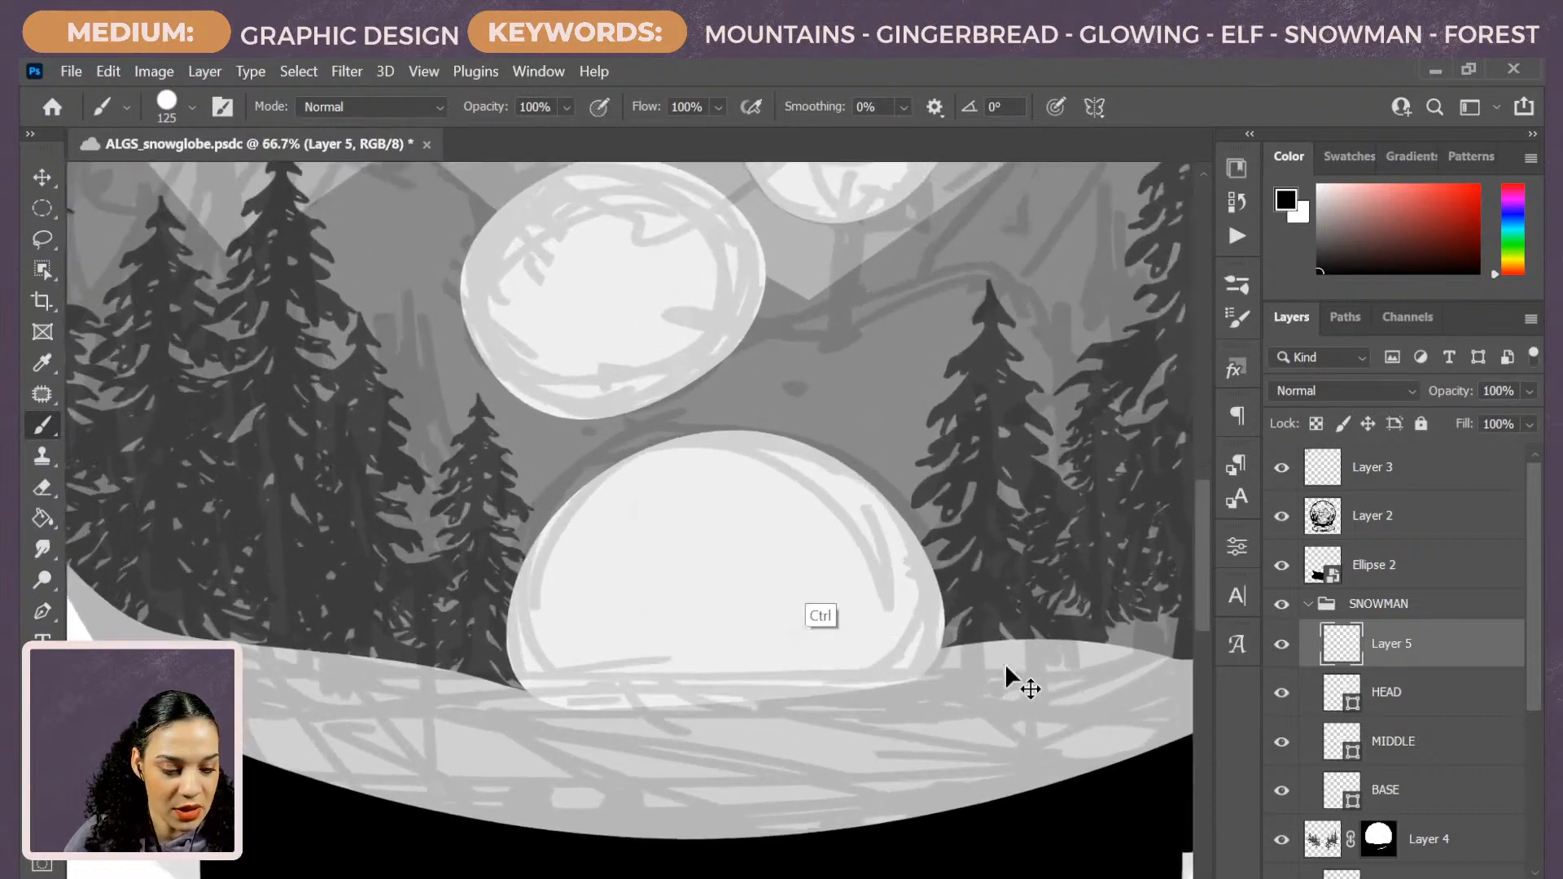
key("ctrl+plus")
left_click_drag(998, 318, 782, 614)
left_click_drag(888, 509, 991, 586)
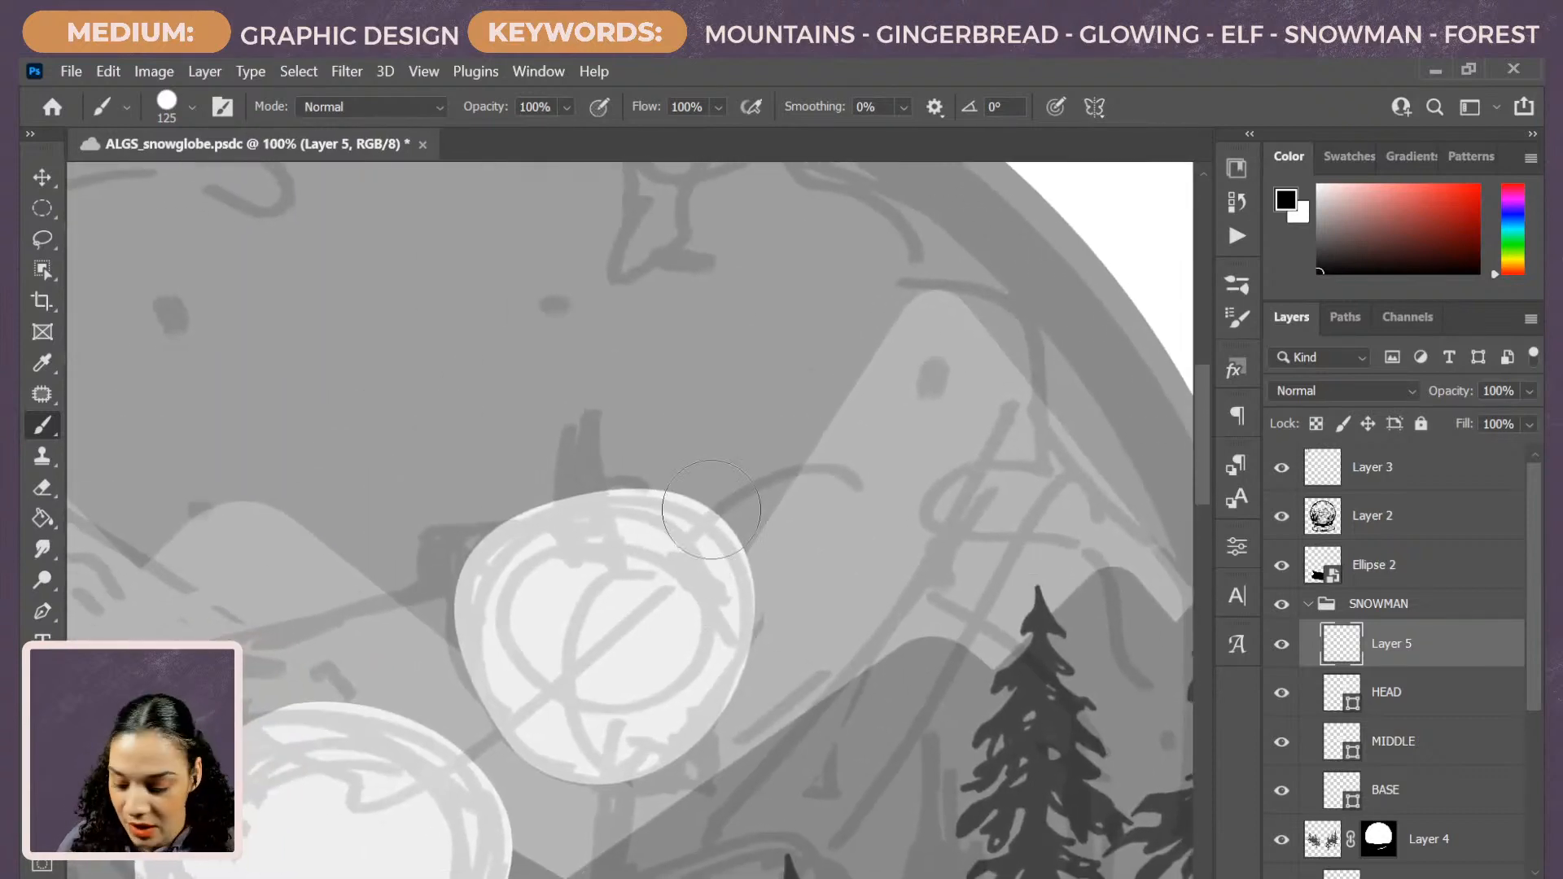
key("bracketleft")
key("bracketleft")
key("bracketleft")
key("bracketleft")
key("bracketleft")
key("bracketleft")
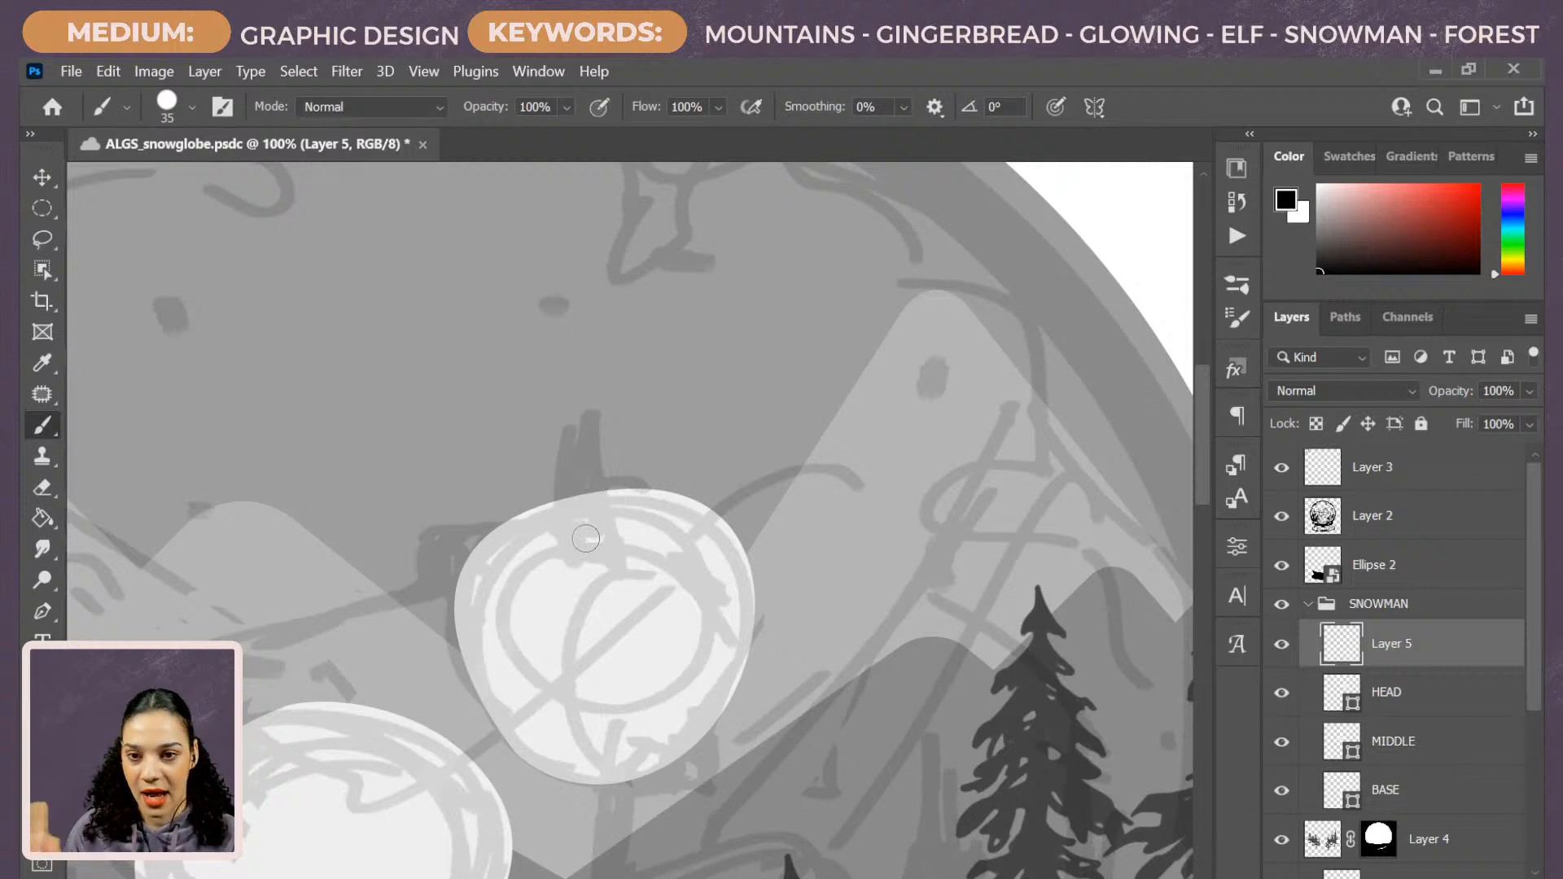
key("ctrl+plus")
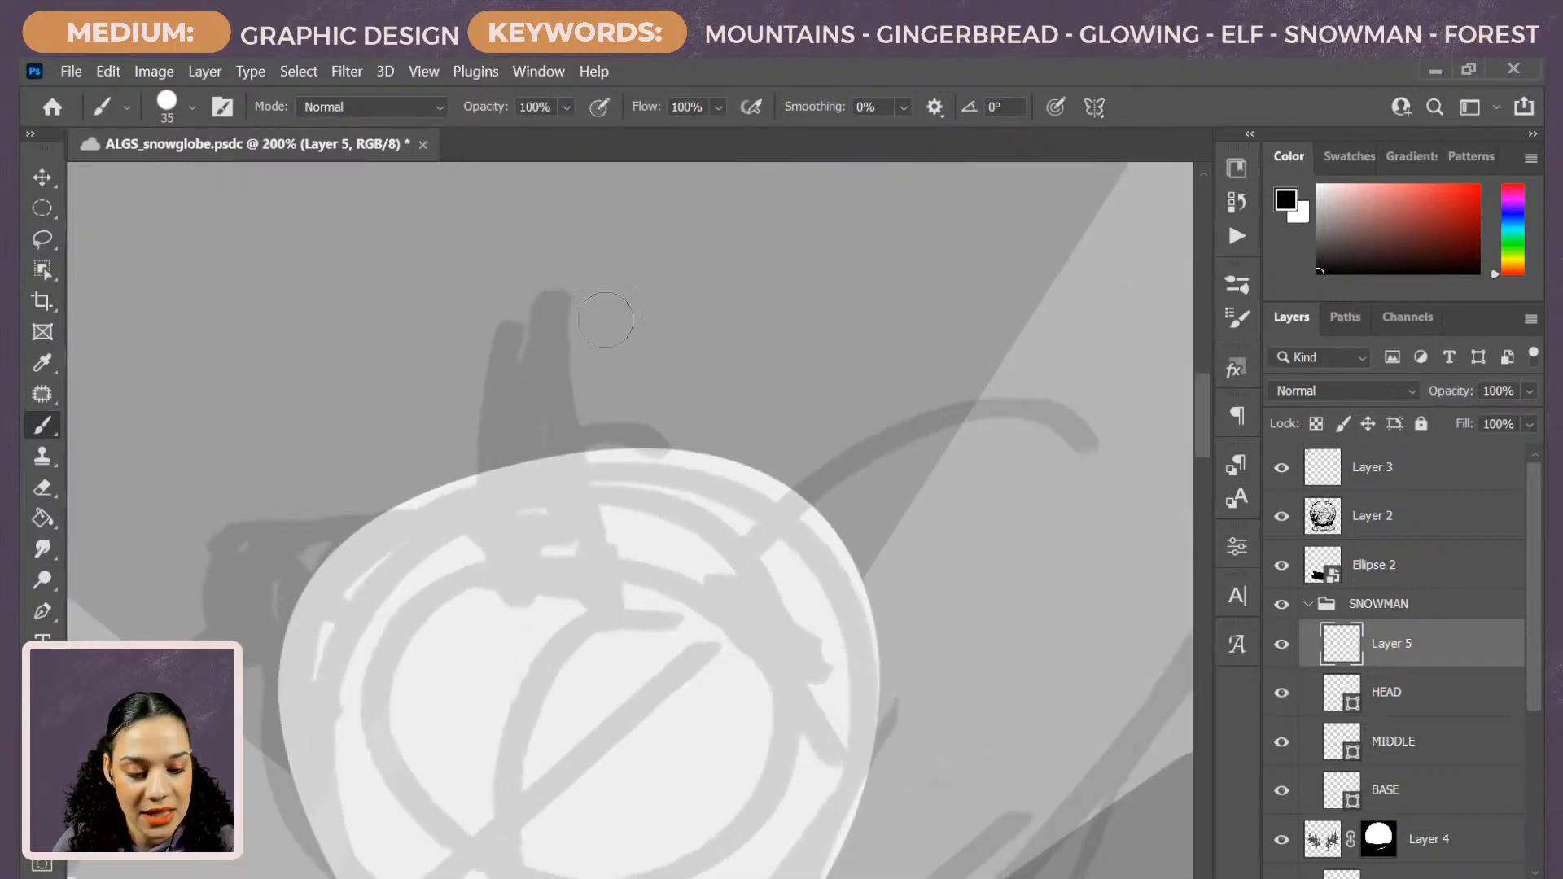
key("bracketleft")
key("ctrl+s")
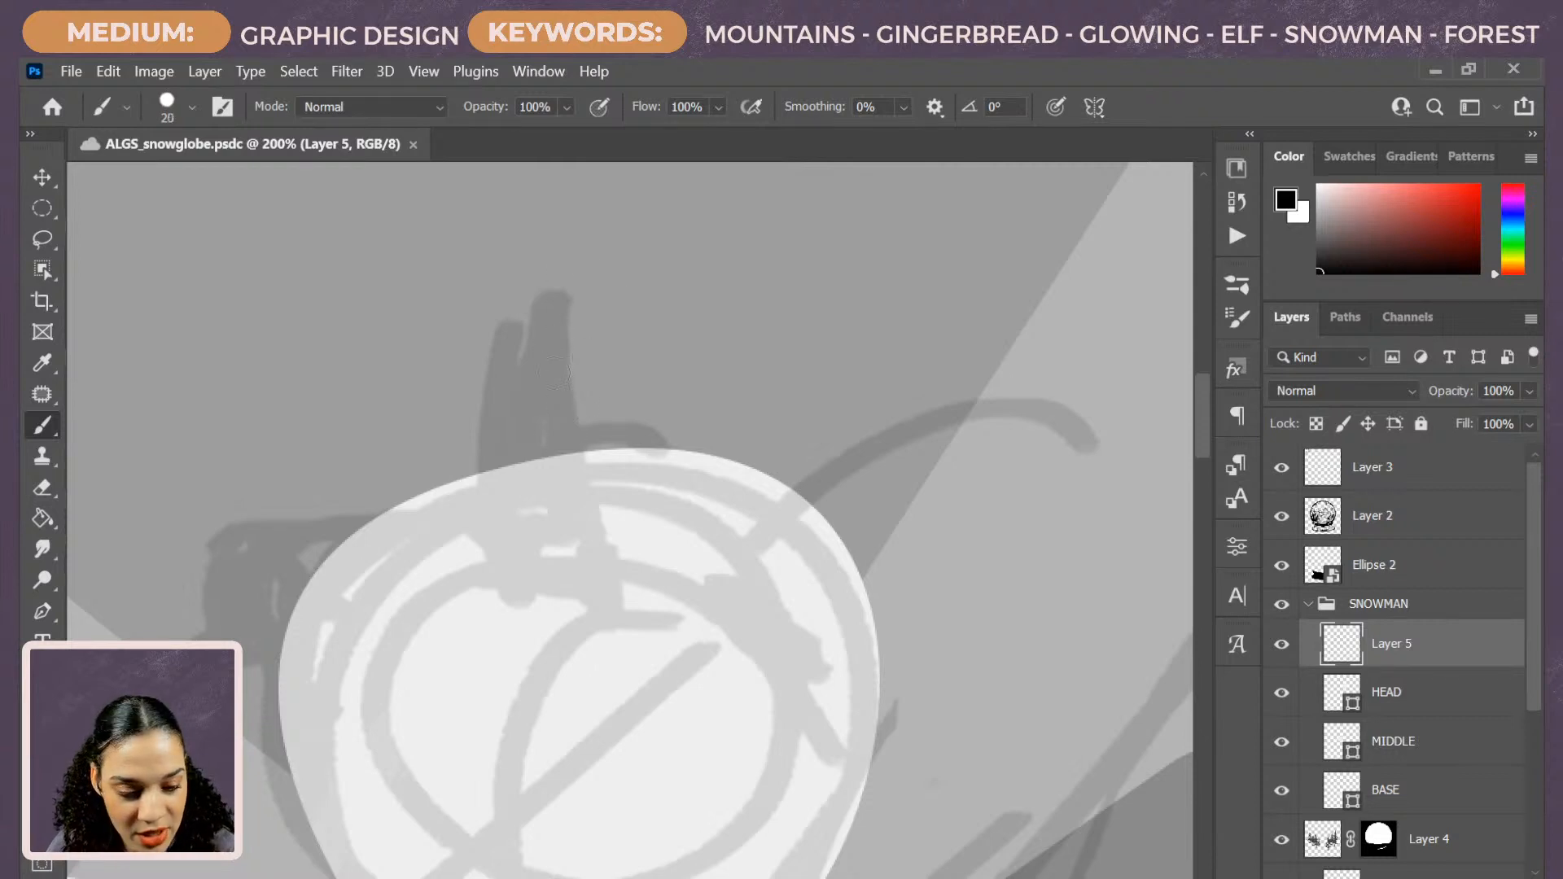
Undo a trial brush stroke over the snowman's head and set the brush smoothing to 54%.
left_click_drag(559, 305, 598, 635)
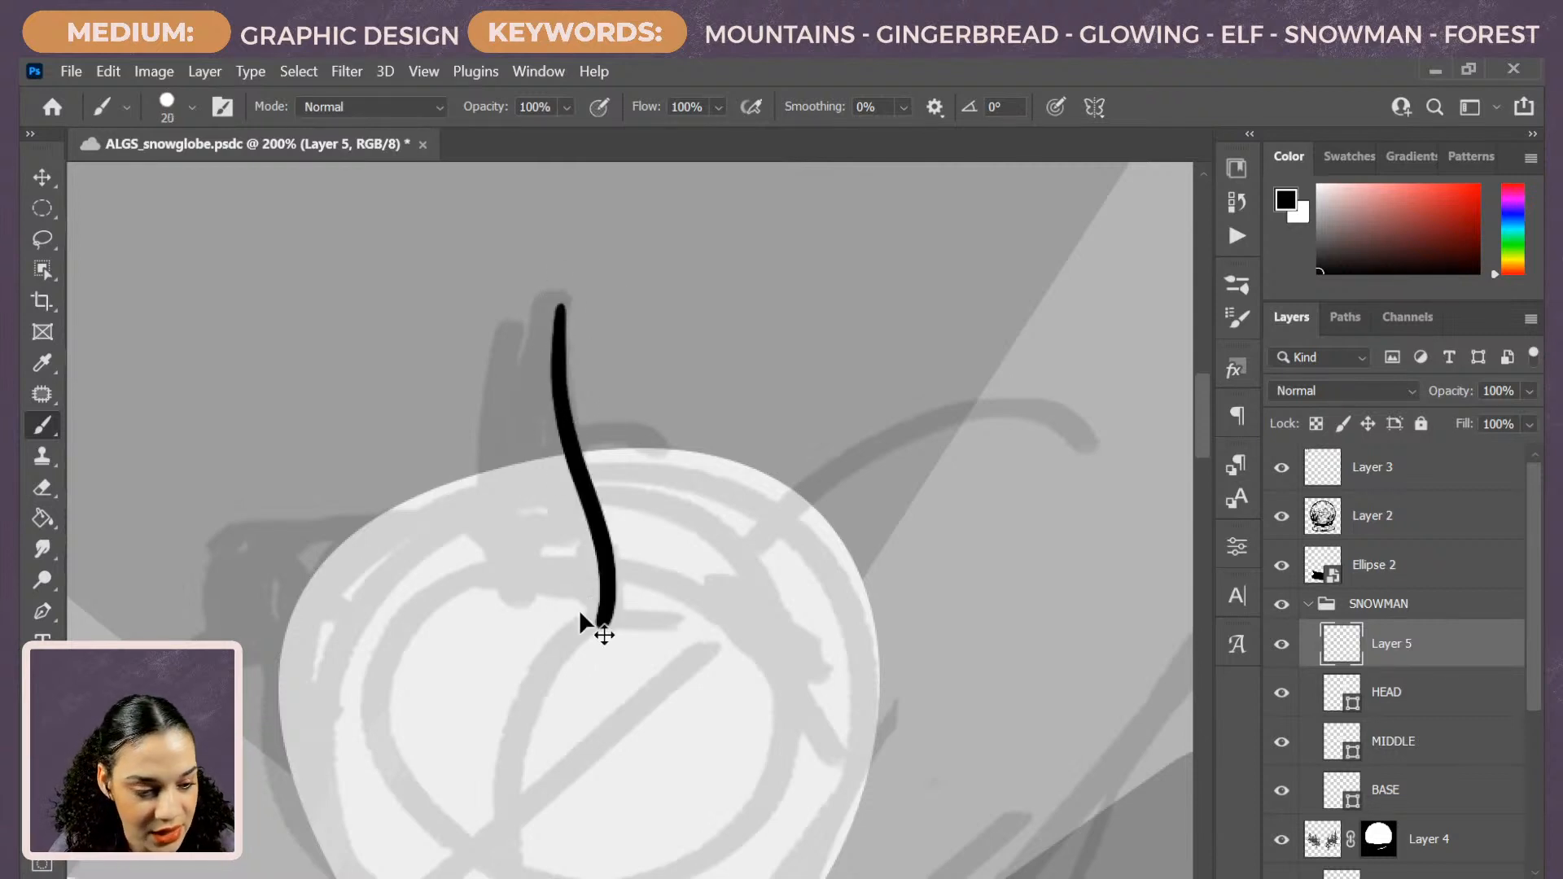
key("ctrl+z")
left_click(903, 107)
left_click_drag(958, 131, 977, 128)
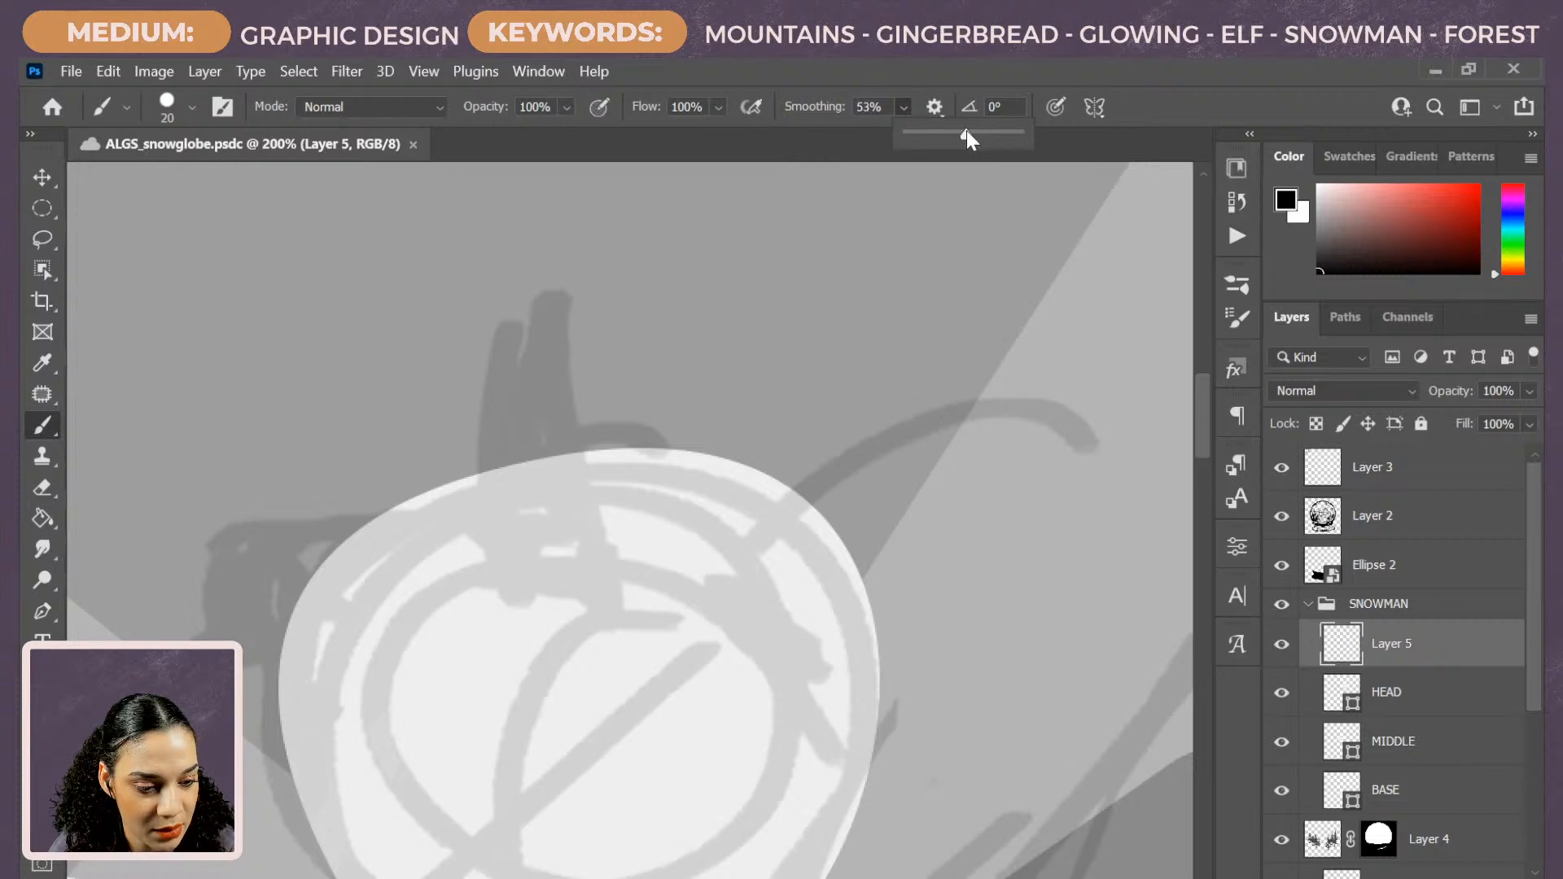
Paint a tapered, upward-pointing shape over the sketch at the top of the snowman's head and fill it with black.
mouse_move(557, 302)
left_mouse_down()
mouse_move(525, 304)
mouse_move(548, 545)
left_mouse_up()
mouse_move(527, 313)
left_mouse_down()
mouse_move(483, 469)
mouse_move(510, 582)
left_mouse_up()
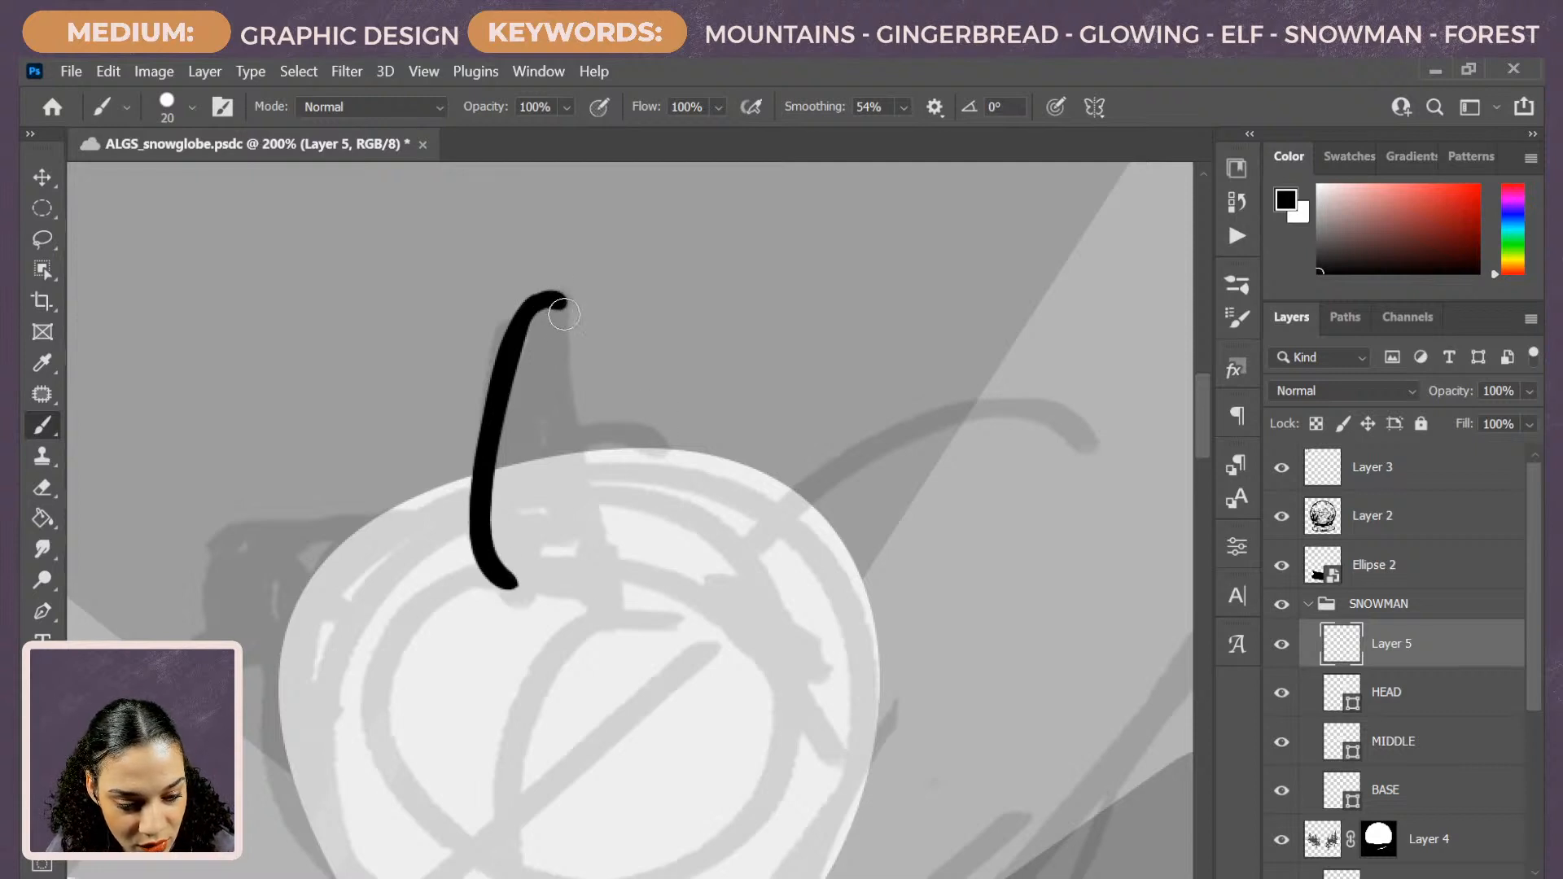
mouse_move(564, 314)
left_mouse_down()
mouse_move(623, 561)
mouse_move(574, 599)
mouse_move(533, 572)
left_mouse_up()
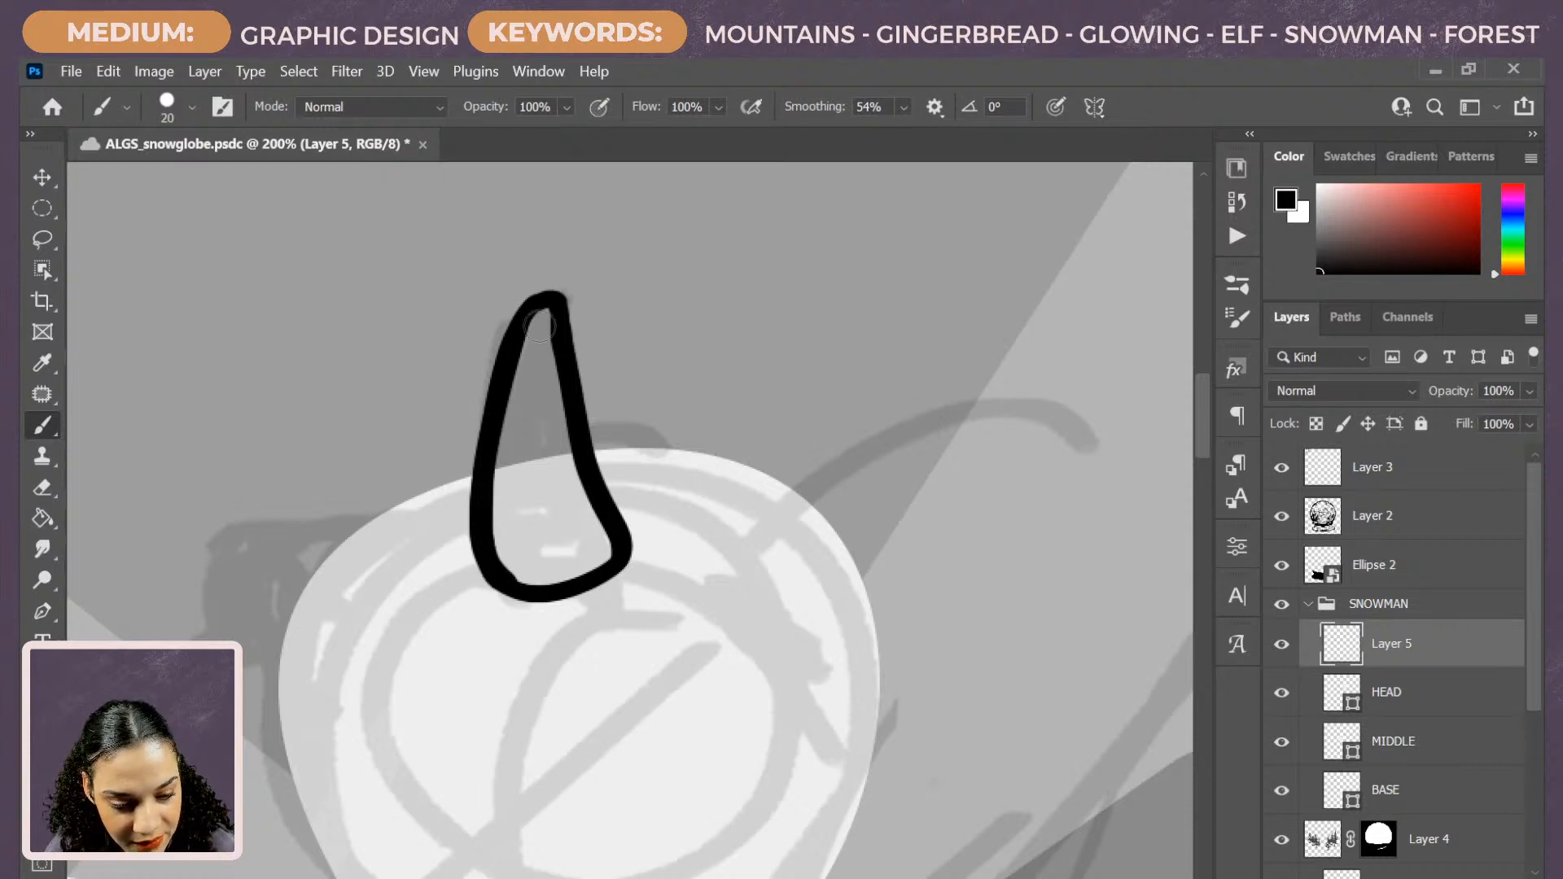
mouse_move(539, 326)
left_mouse_down()
mouse_move(510, 413)
mouse_move(503, 550)
mouse_move(513, 572)
mouse_move(556, 586)
mouse_move(605, 554)
mouse_move(571, 476)
mouse_move(542, 327)
mouse_move(562, 480)
mouse_move(533, 384)
mouse_move(524, 543)
mouse_move(522, 501)
mouse_move(552, 544)
mouse_move(579, 533)
mouse_move(542, 453)
mouse_move(560, 557)
mouse_move(513, 543)
mouse_move(573, 436)
left_mouse_up()
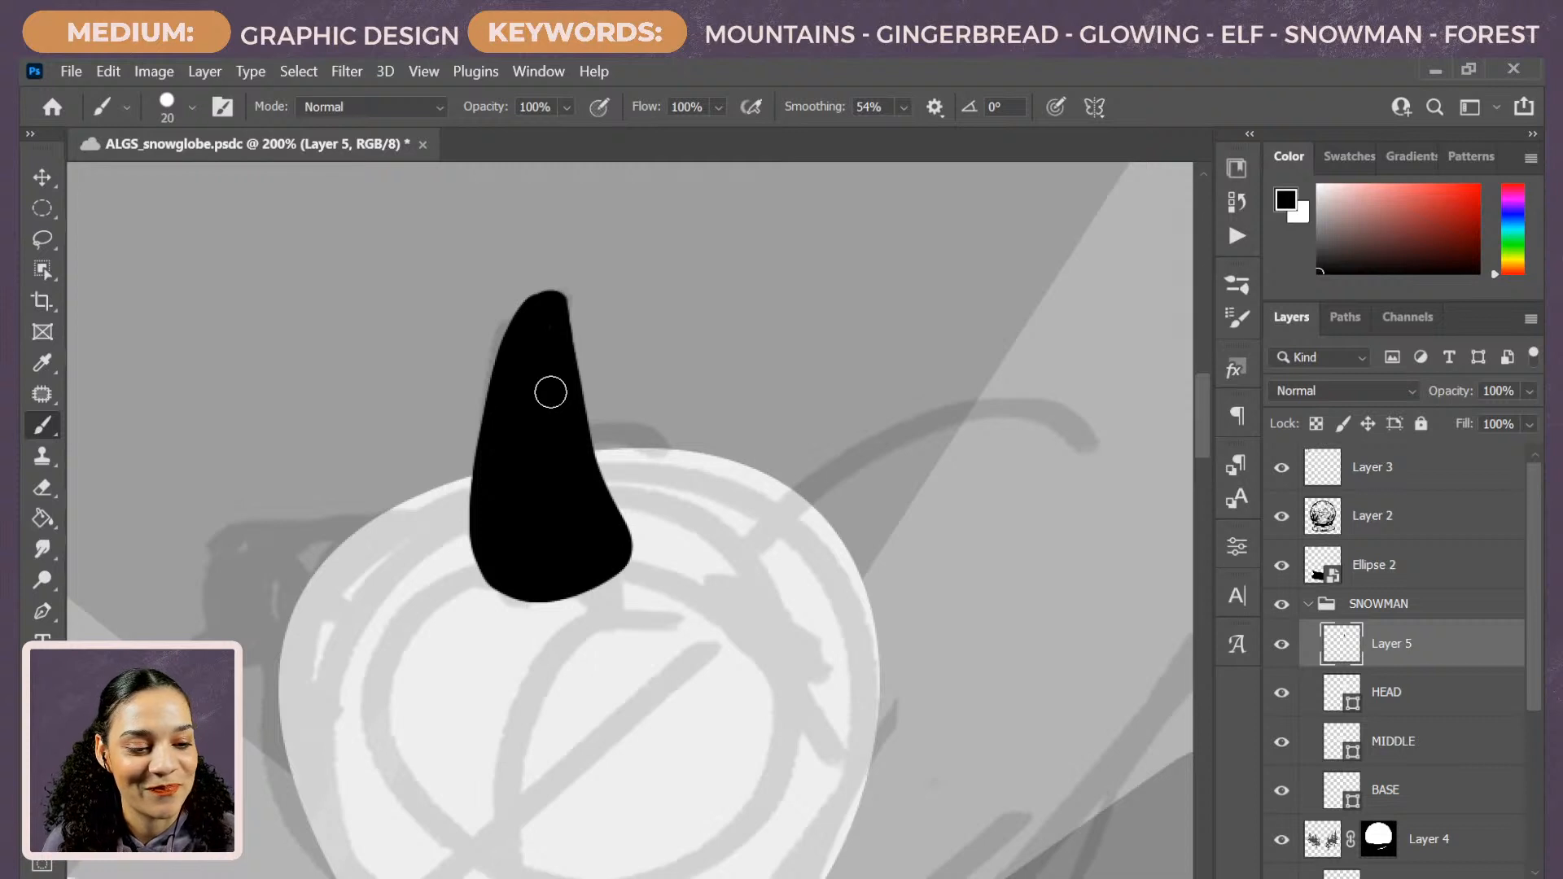
Round off the tip of the black tapered shape using a 7 px brush with smoothing lowered to 19%.
key("bracketleft")
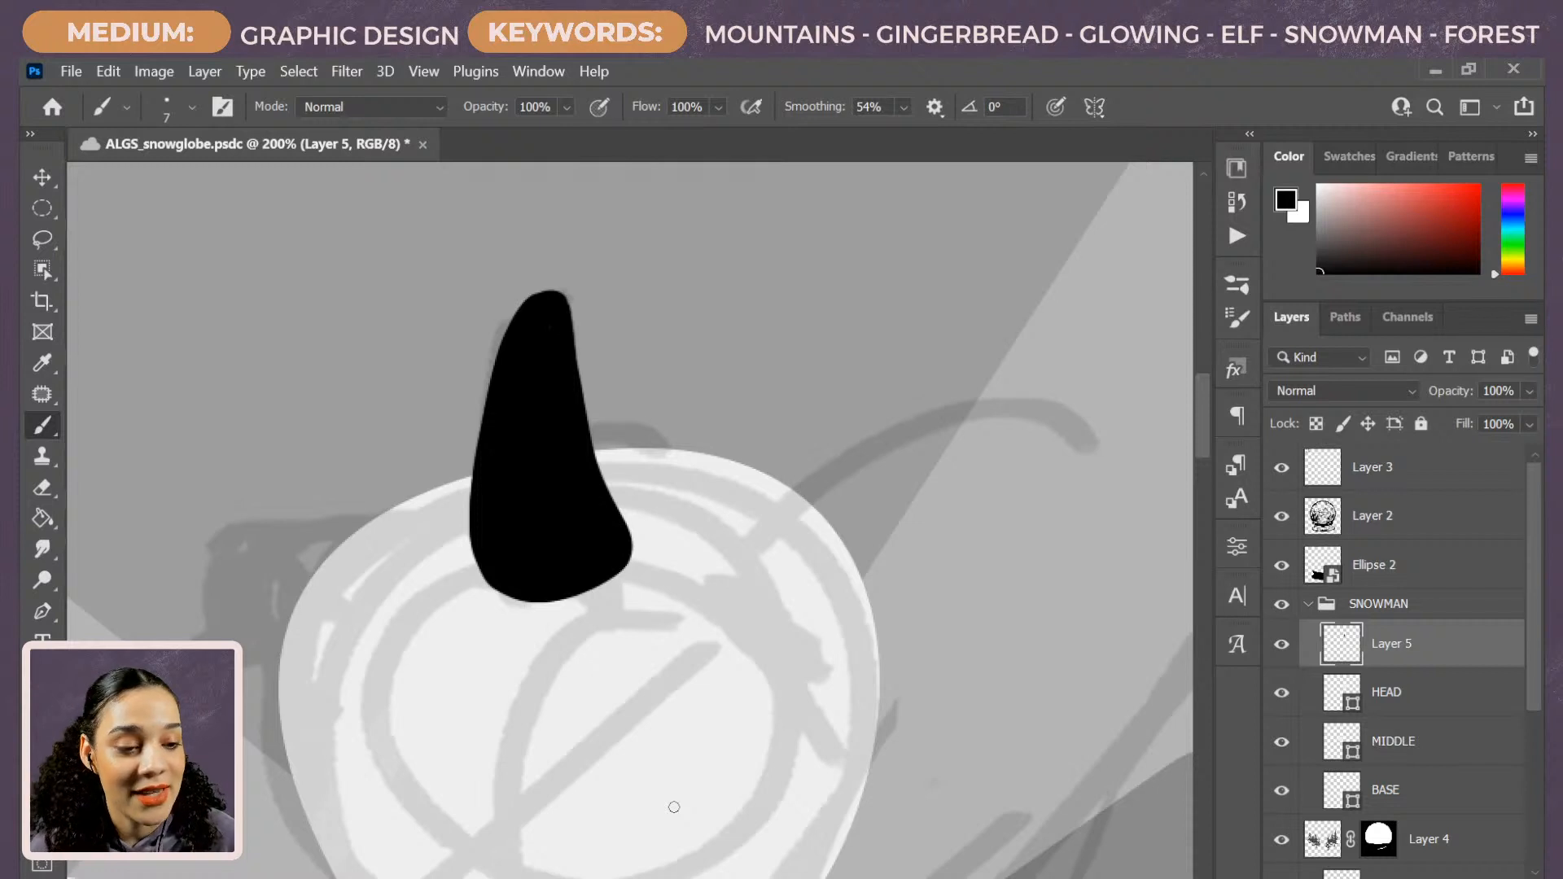
key("ctrl+plus")
key("ctrl+plus")
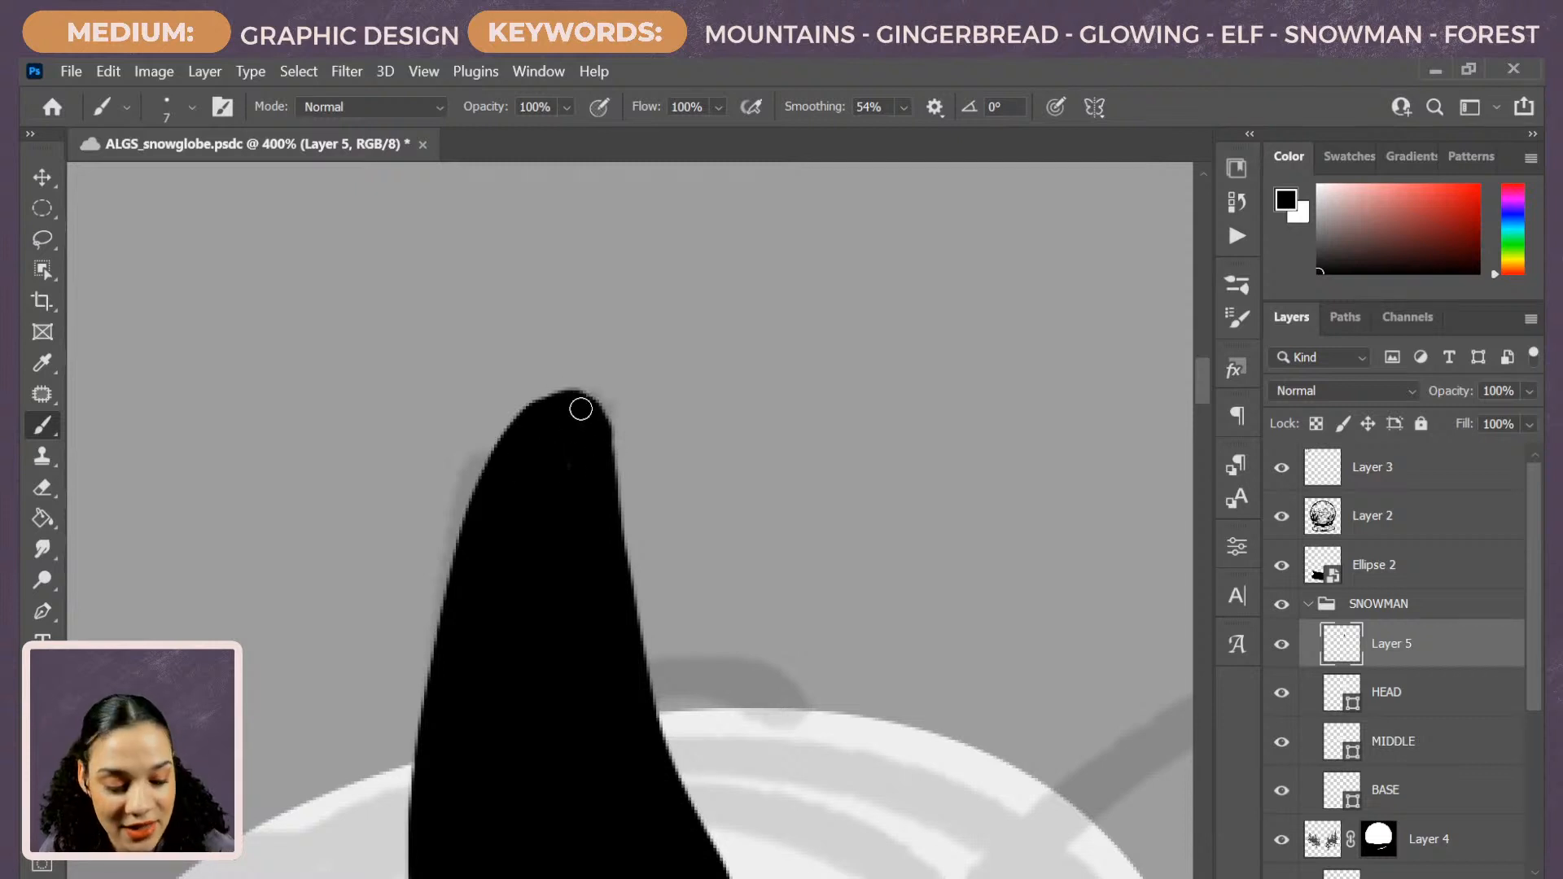
mouse_move(574, 396)
left_mouse_down()
mouse_move(519, 421)
mouse_move(496, 515)
left_mouse_up()
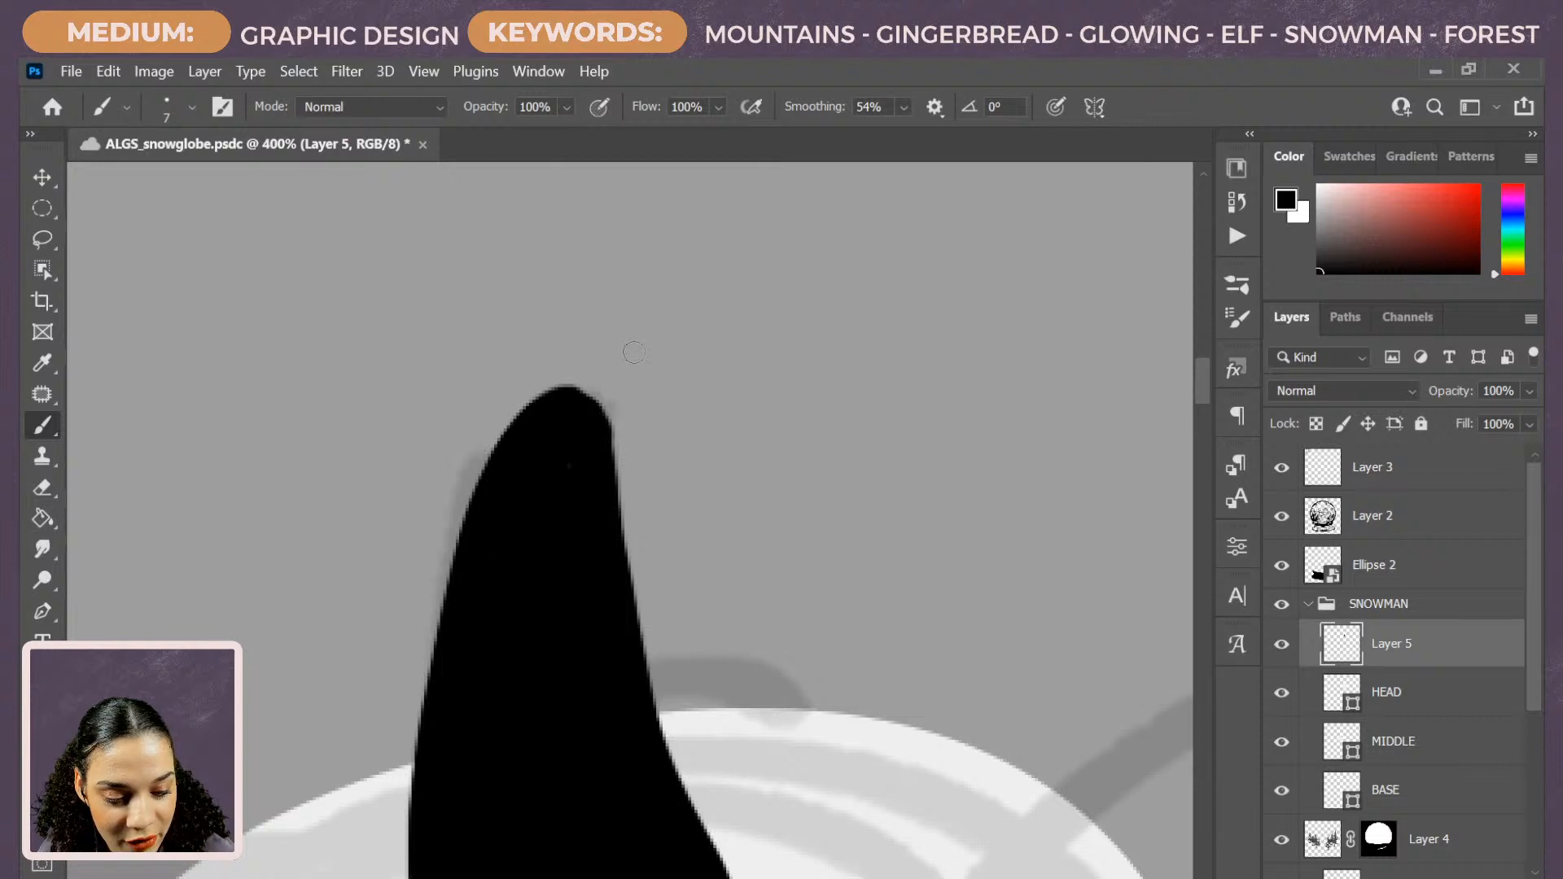
left_click(904, 108)
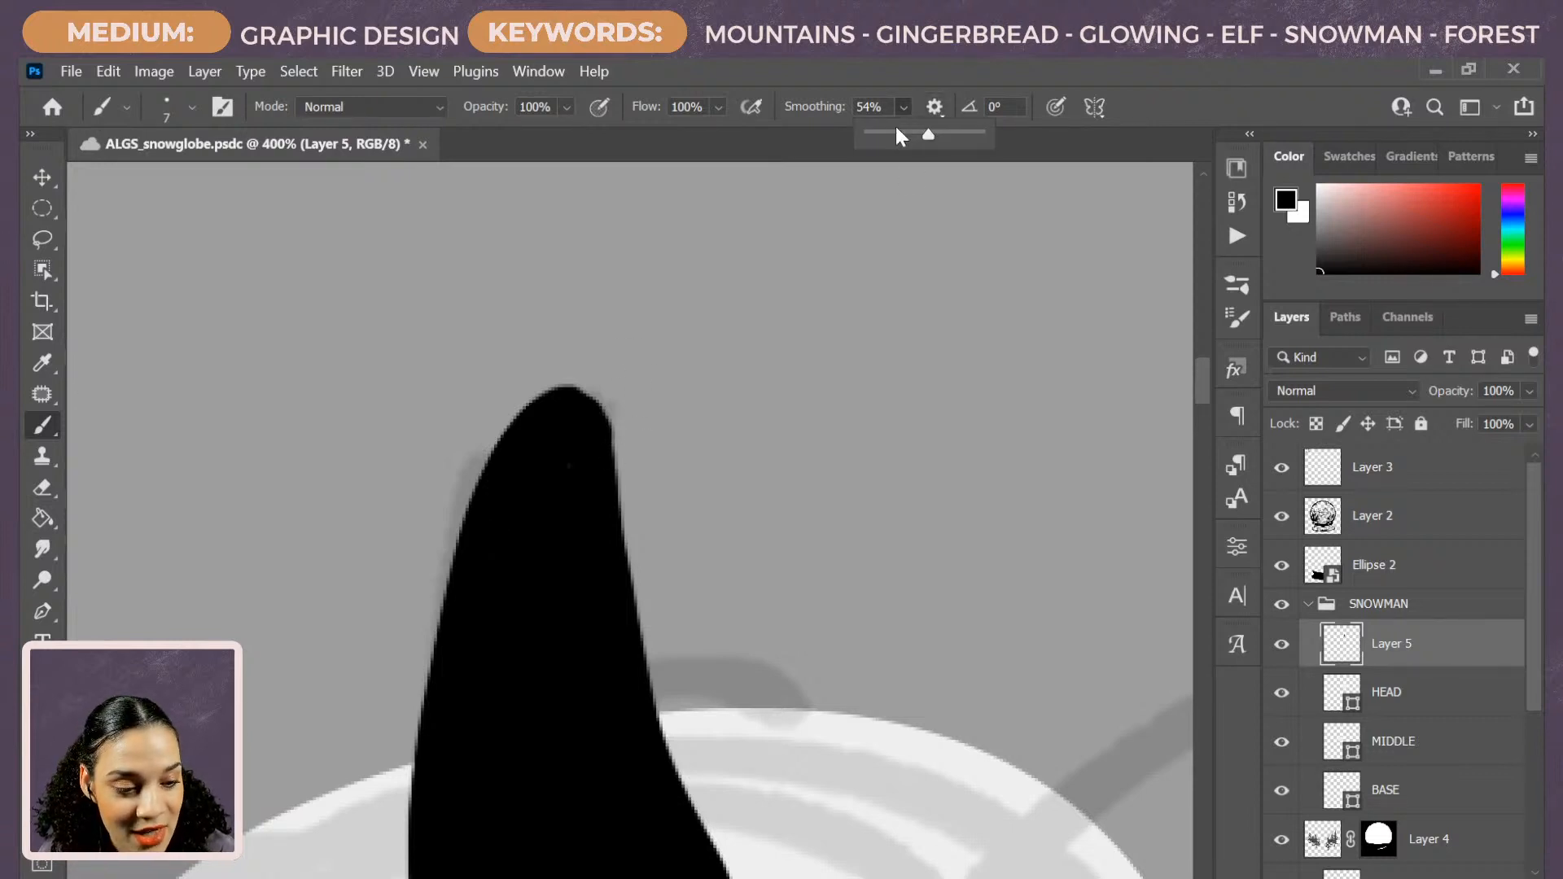
mouse_move(519, 430)
left_mouse_down()
mouse_move(551, 395)
mouse_move(594, 419)
left_mouse_up()
right_click(597, 426)
left_click(546, 407)
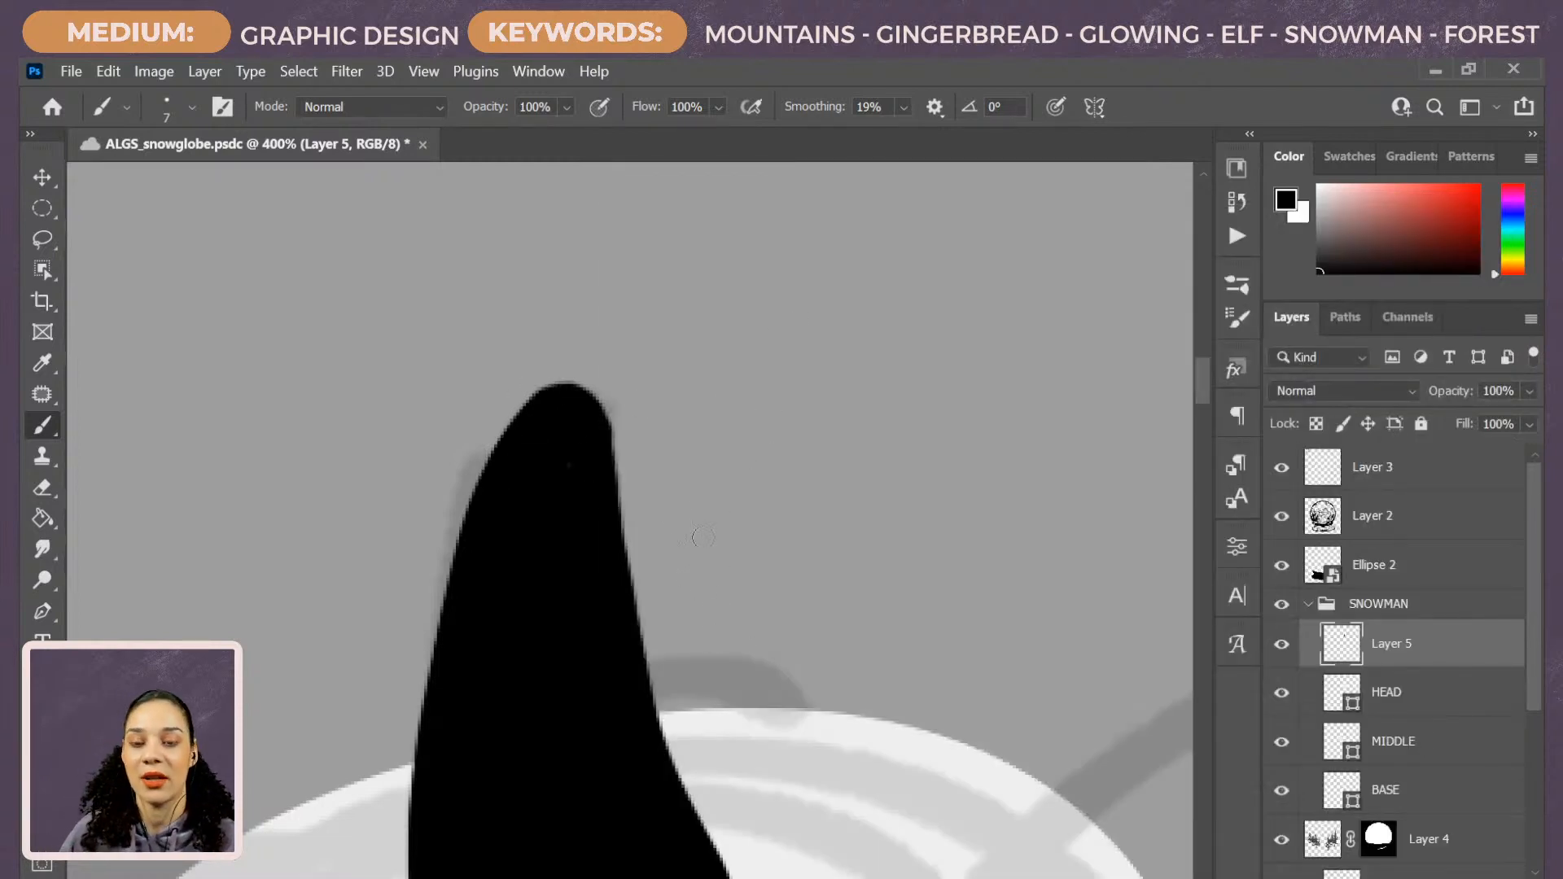
Smooth and widen the lower left edge of the black tapered shape with the 7 px brush.
key("ctrl+minus")
key("ctrl+minus")
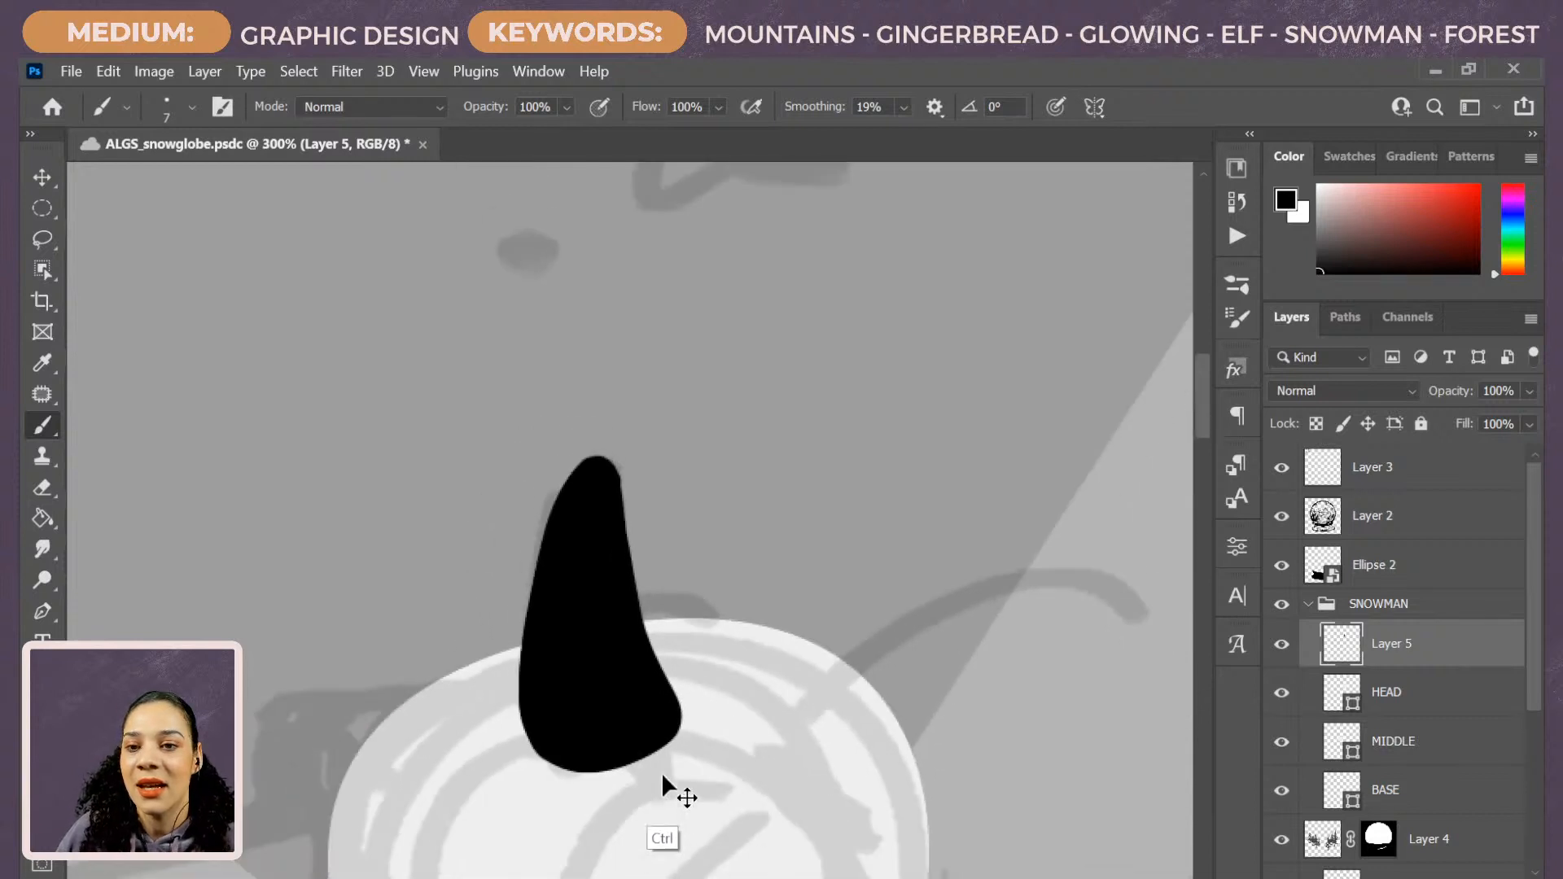
key("ctrl+plus")
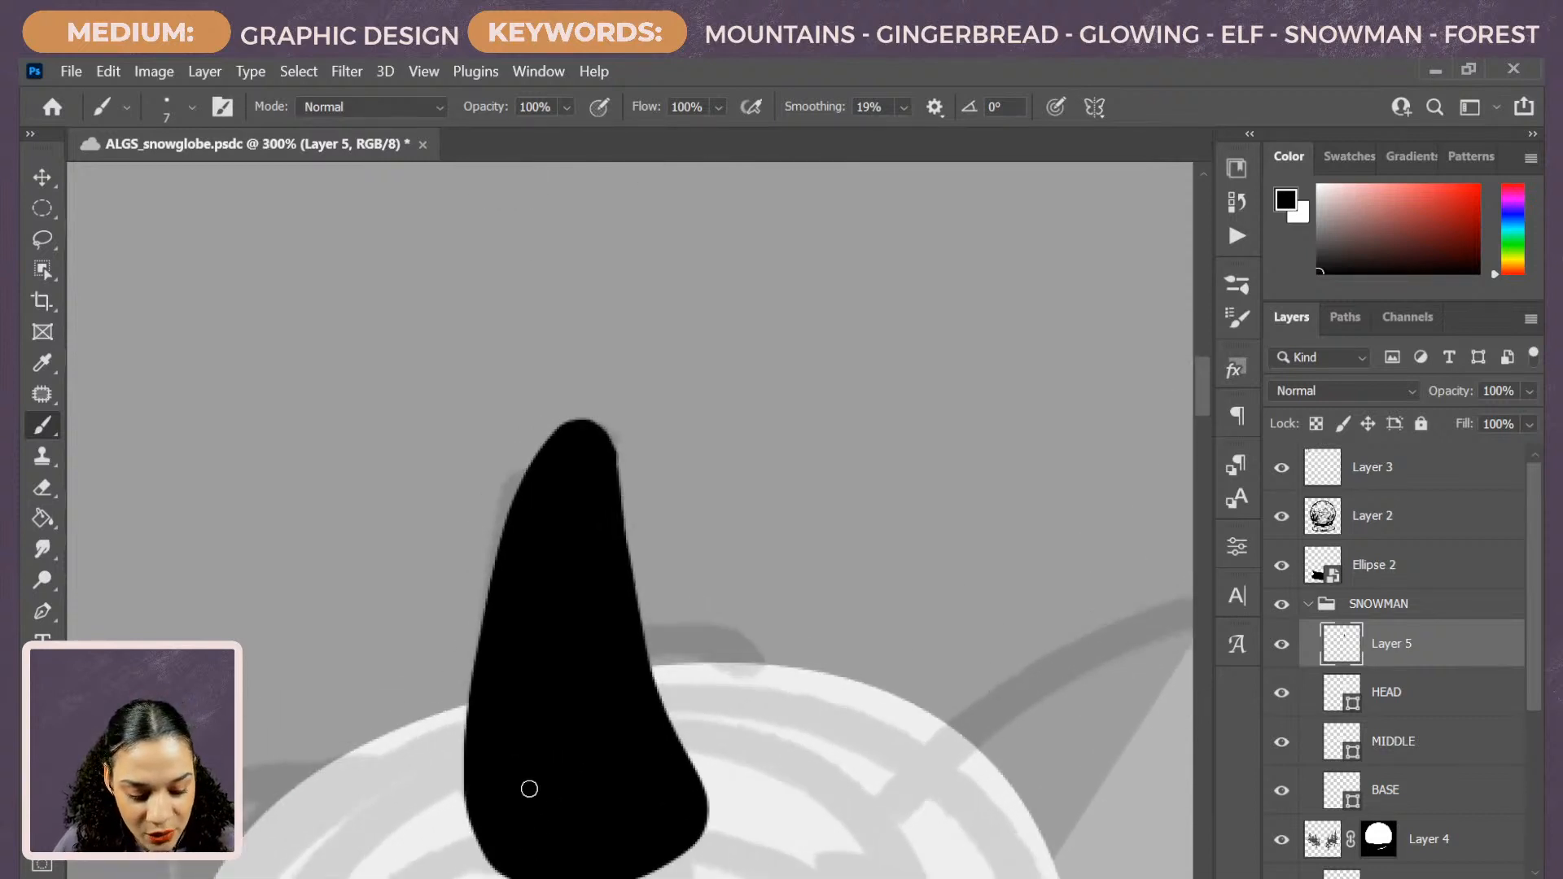
key("space")
left_click_drag(614, 749, 622, 551)
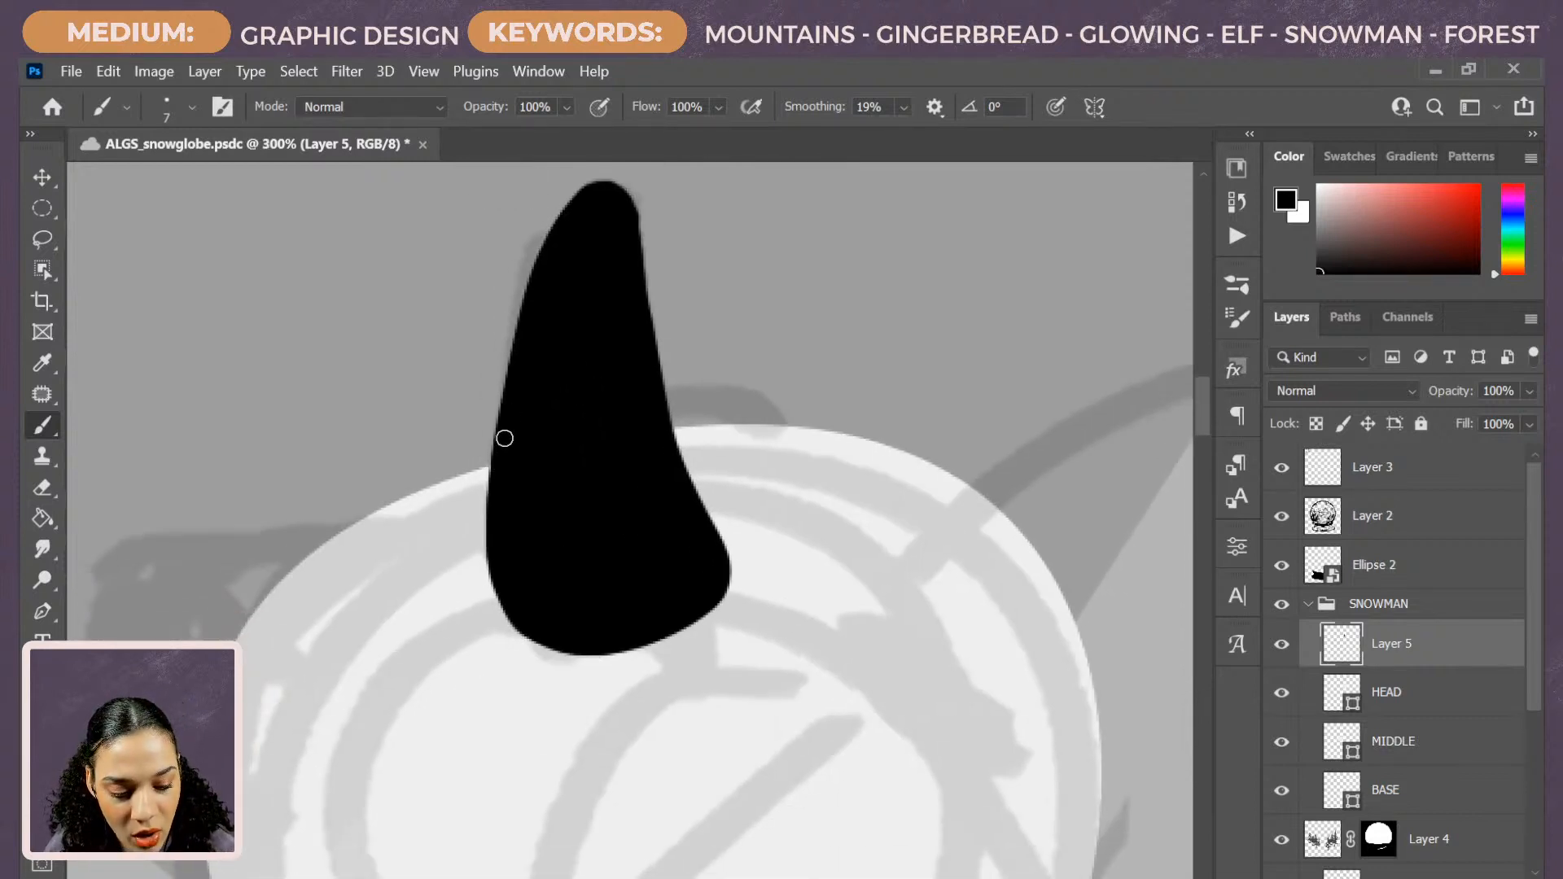
mouse_move(505, 438)
left_mouse_down()
mouse_move(485, 609)
mouse_move(554, 647)
left_mouse_up()
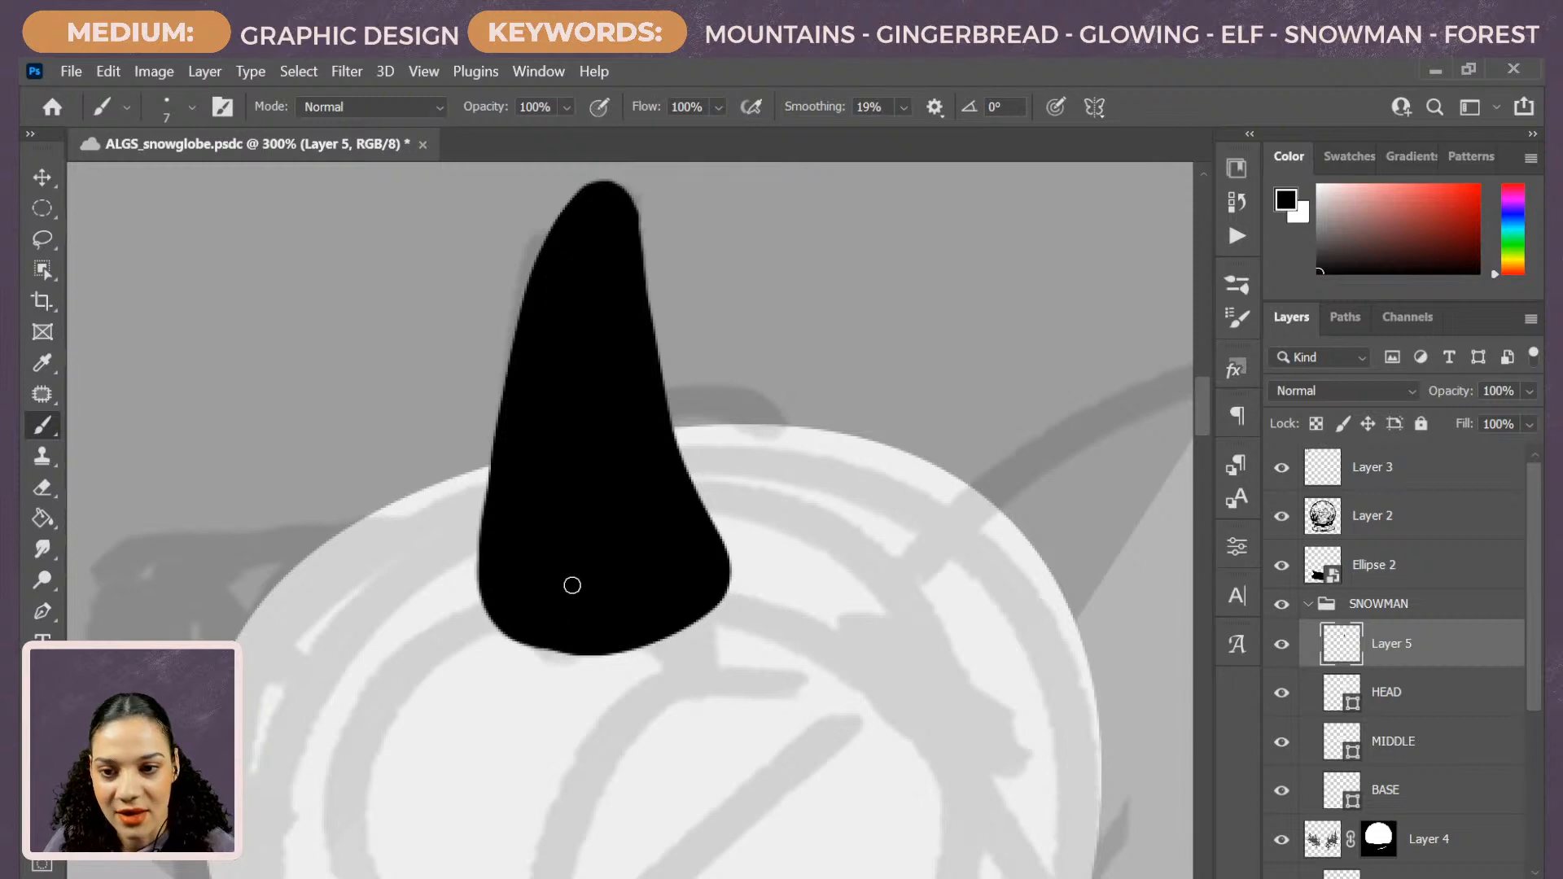
key("ctrl+minus")
key("ctrl+minus")
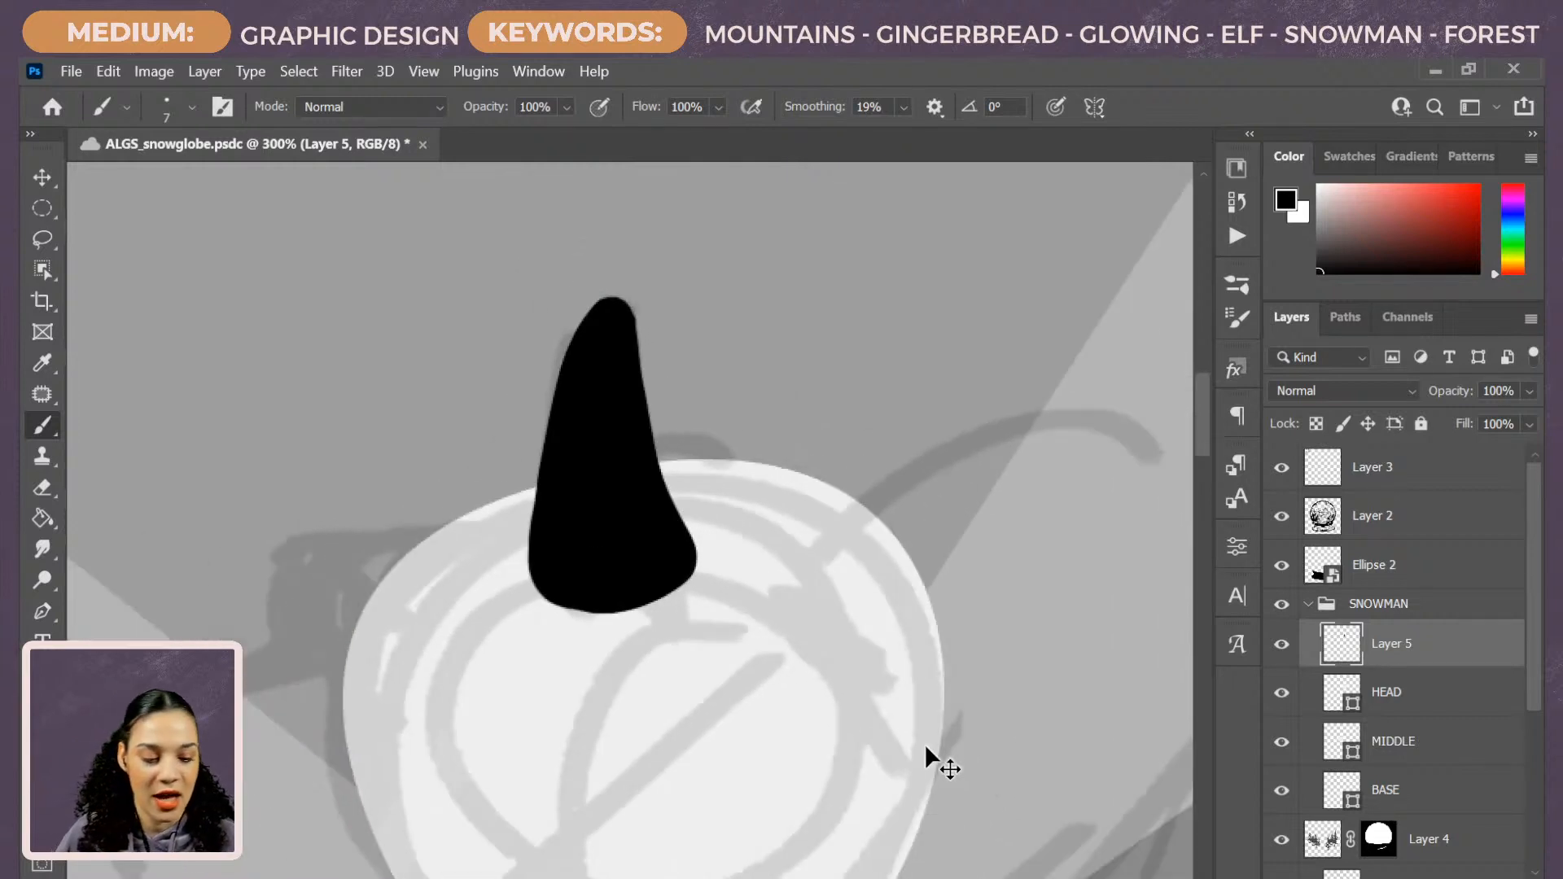
key("ctrl+plus")
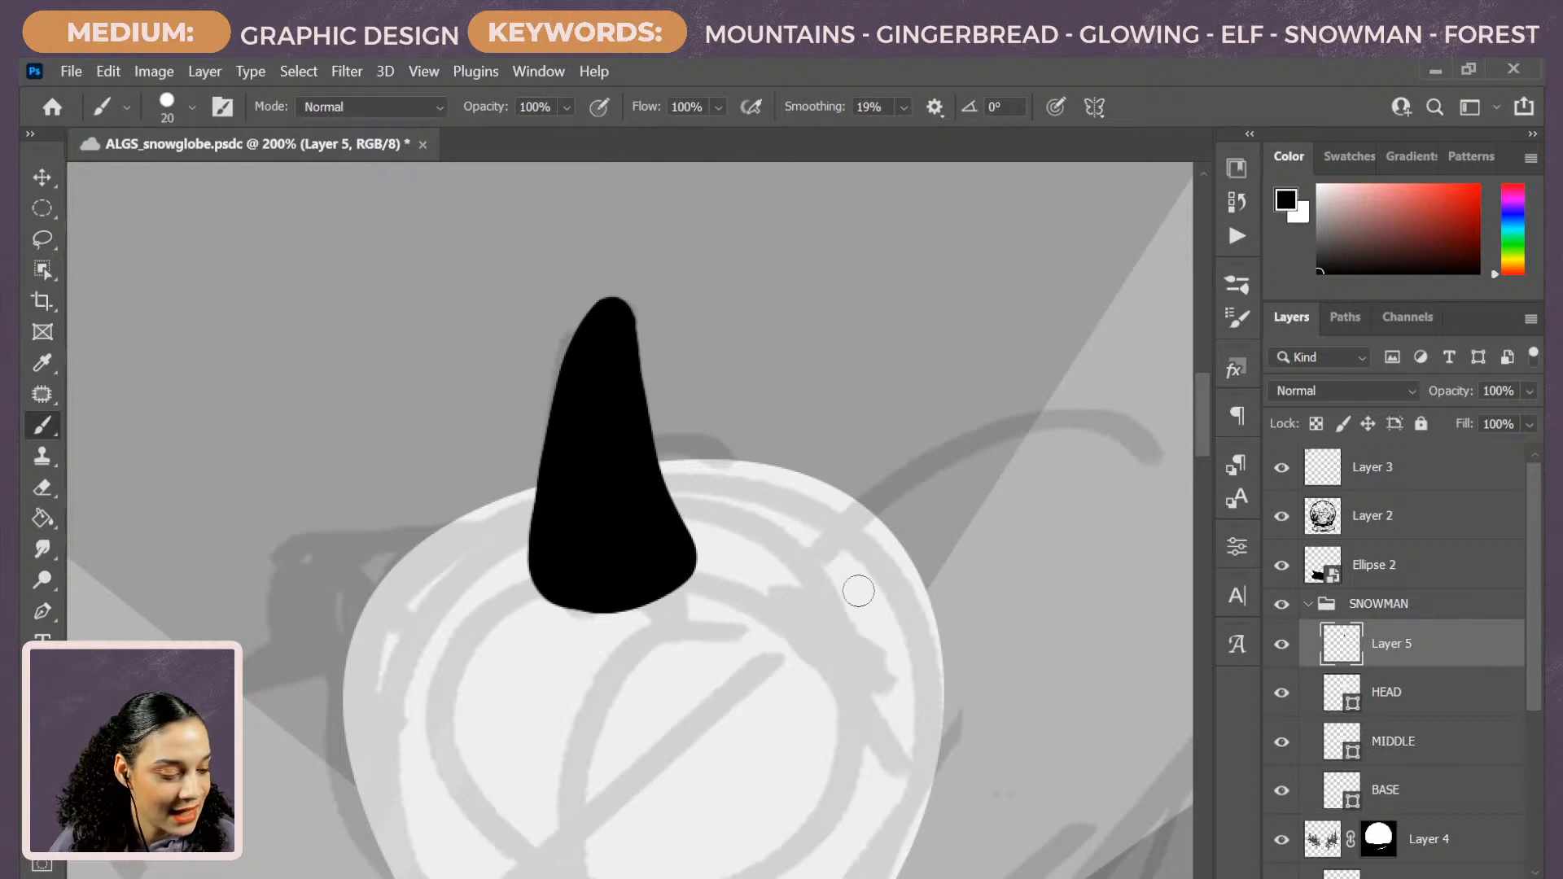
Move the black tapered shape slightly to the left on the snowman's head.
left_click_drag(879, 684, 855, 663)
key("ctrl+t")
mouse_move(541, 429)
left_mouse_down()
mouse_move(554, 484)
mouse_move(516, 481)
mouse_move(506, 419)
mouse_move(485, 426)
left_mouse_up()
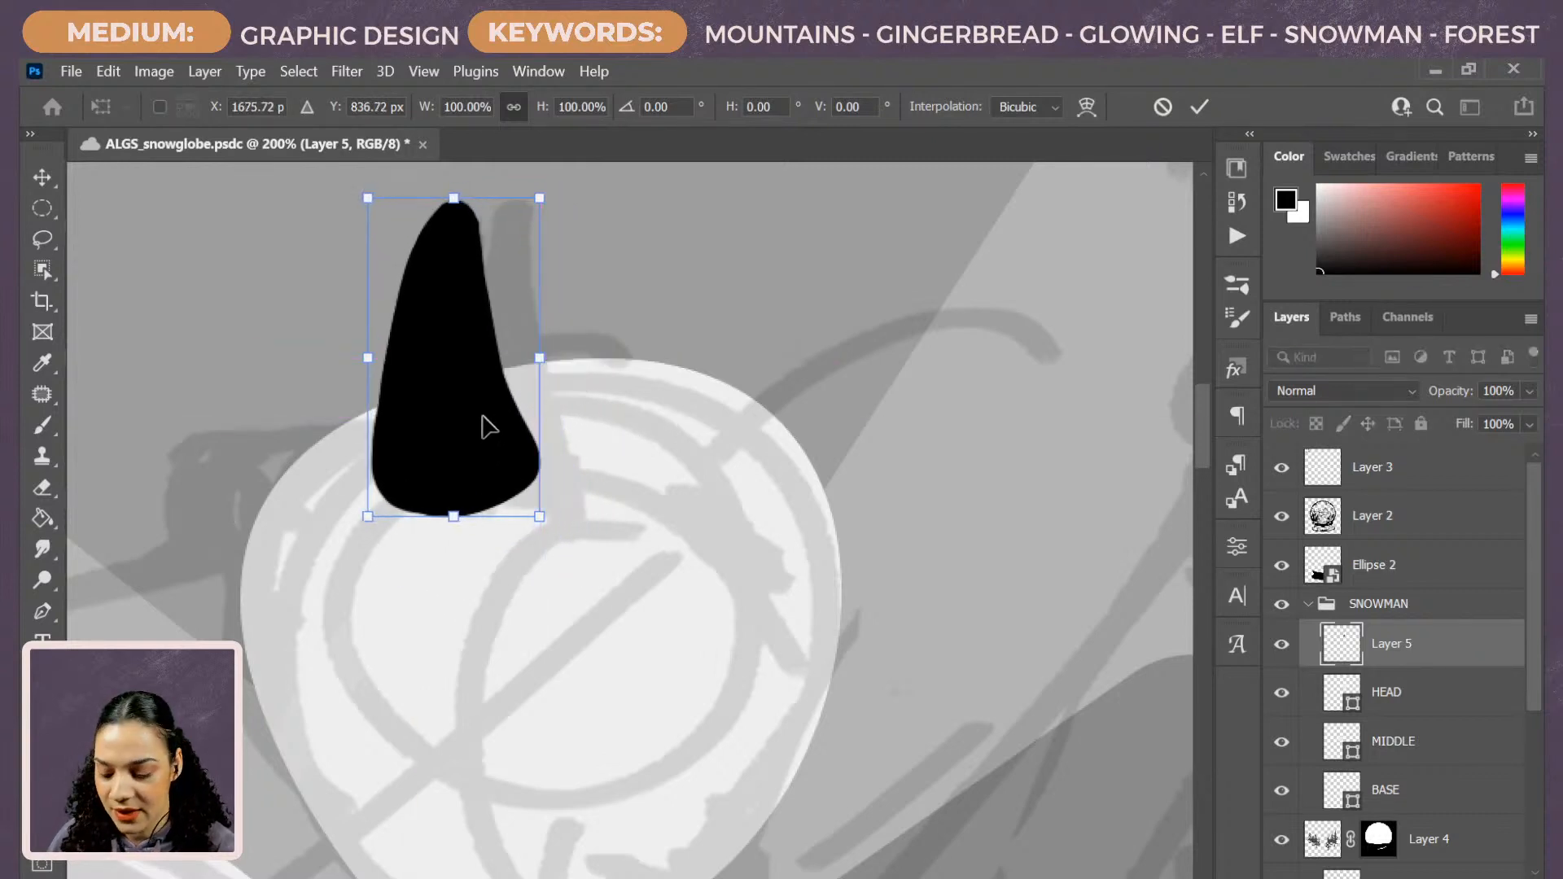
key("Return")
key("b")
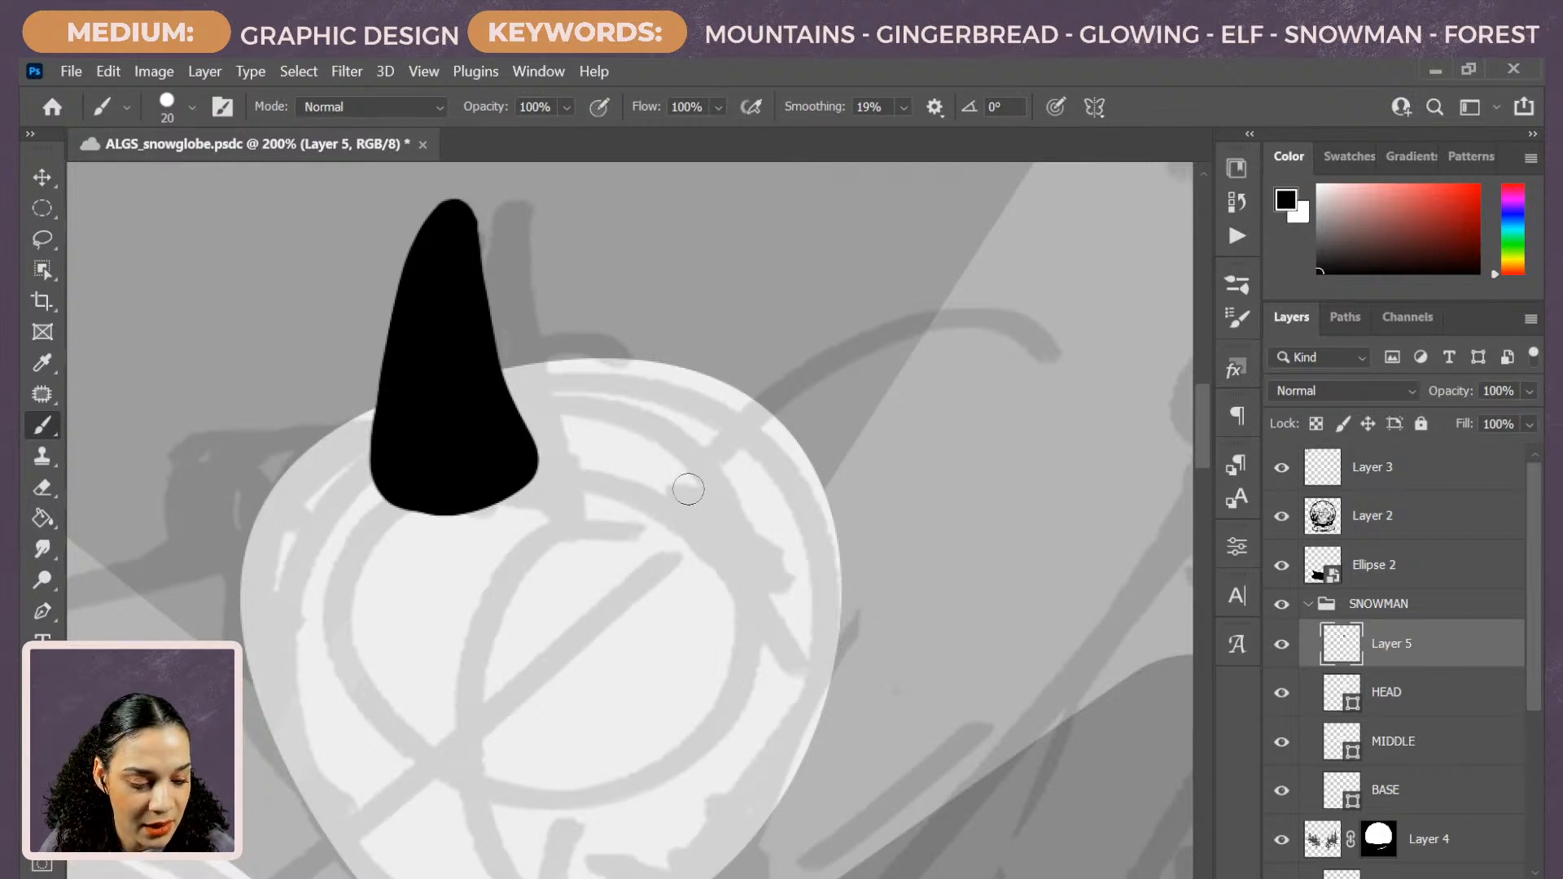
mouse_move(675, 527)
left_mouse_down()
mouse_move(671, 552)
mouse_move(688, 521)
mouse_move(650, 545)
left_mouse_up()
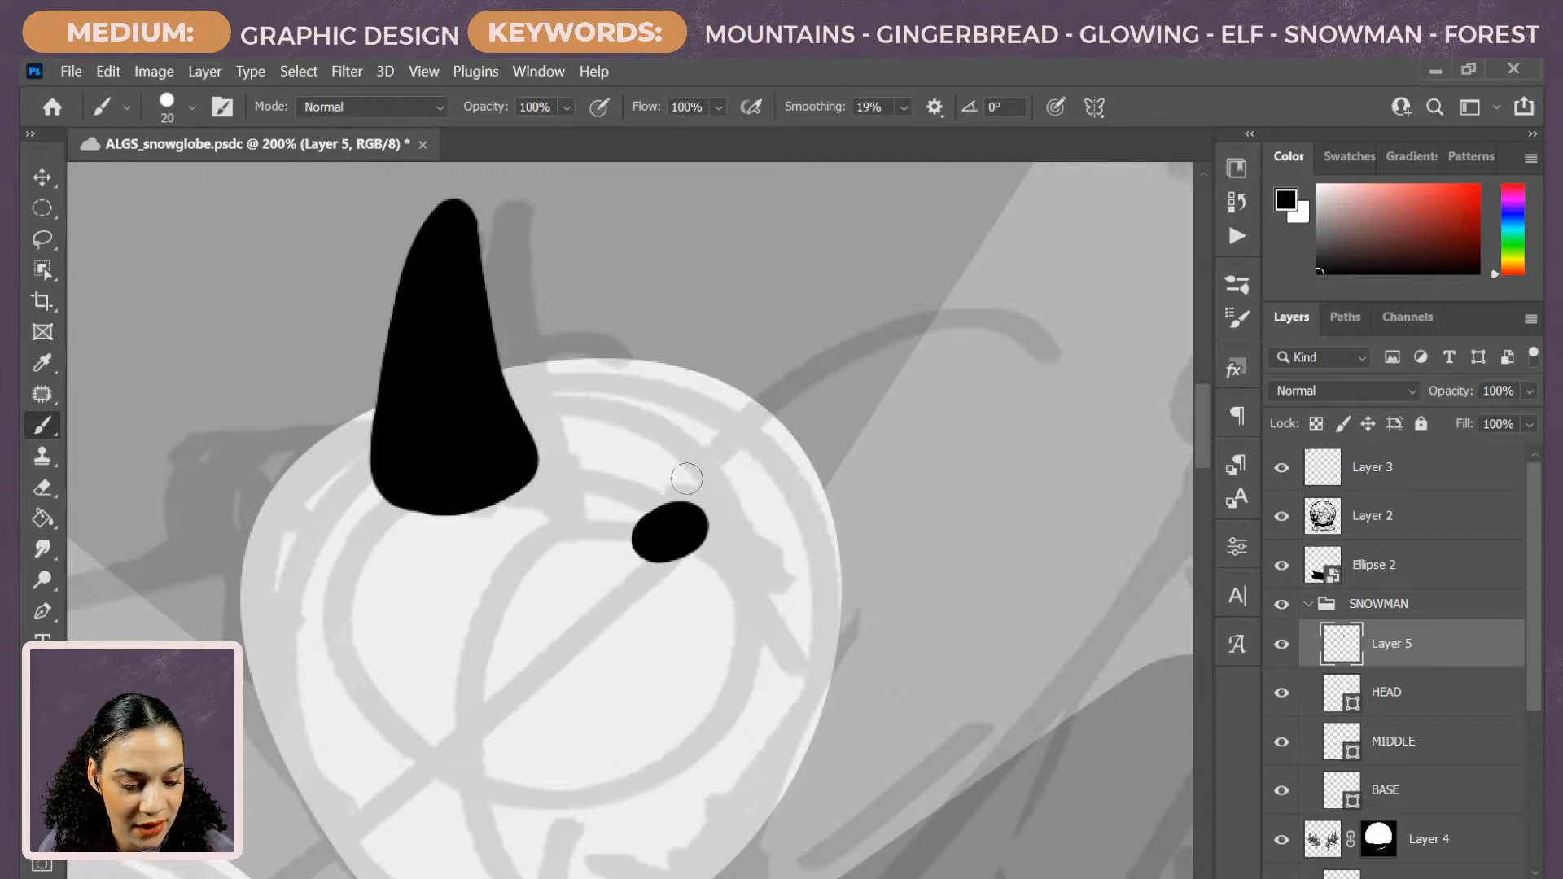
left_click_drag(685, 477, 792, 488)
key("ctrl+z")
key("ctrl+z")
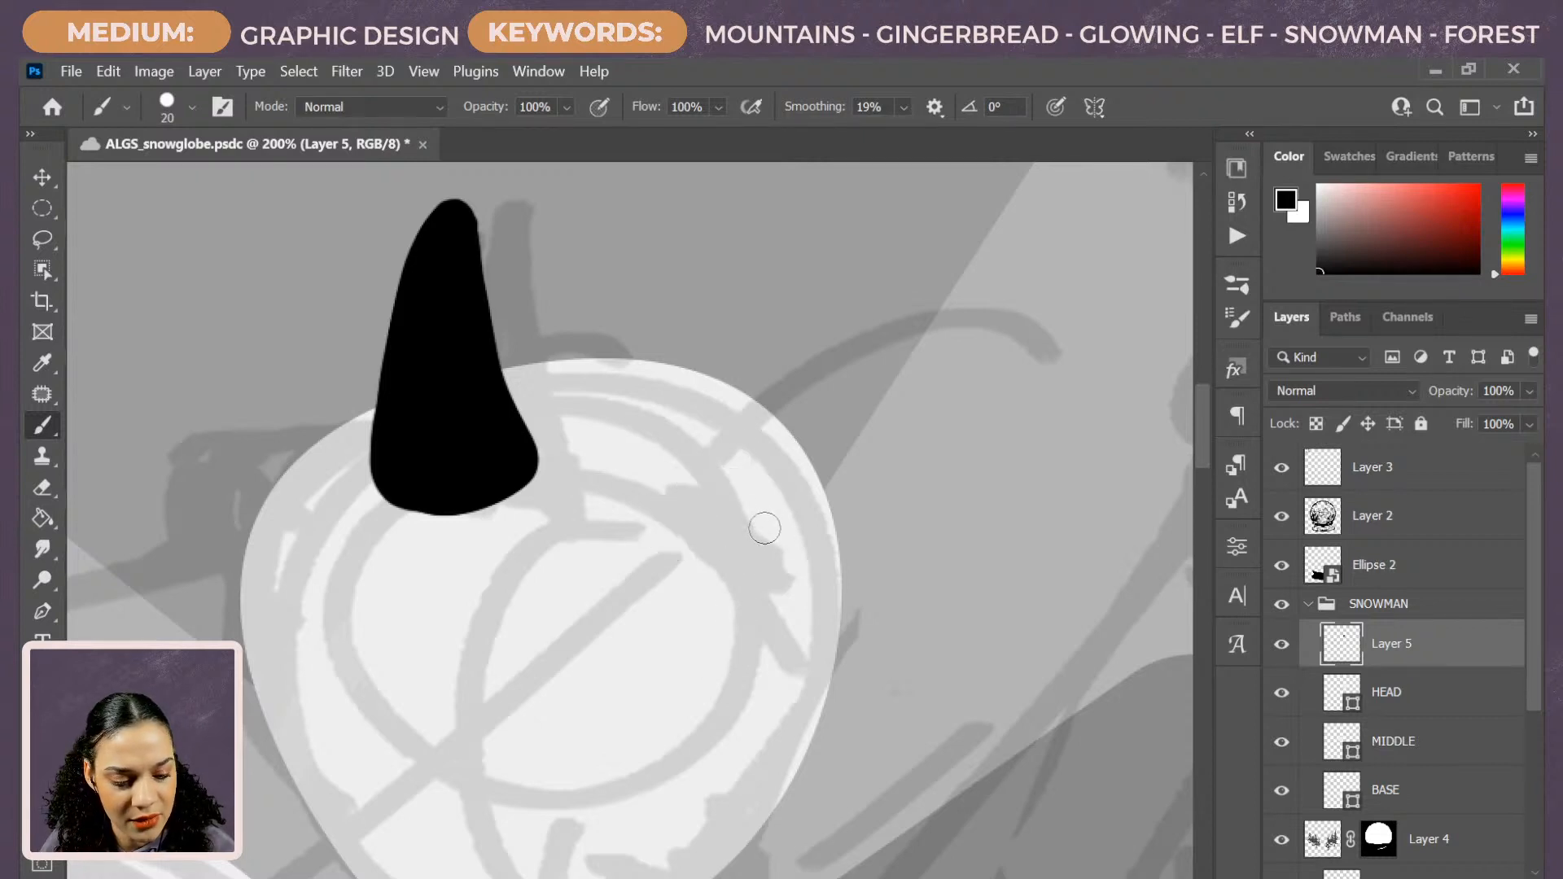
Paint two black oval eyes on a new layer above Layer 5, one beside the tapered nose and one farther across the face.
key("r")
left_click_drag(930, 500, 765, 358)
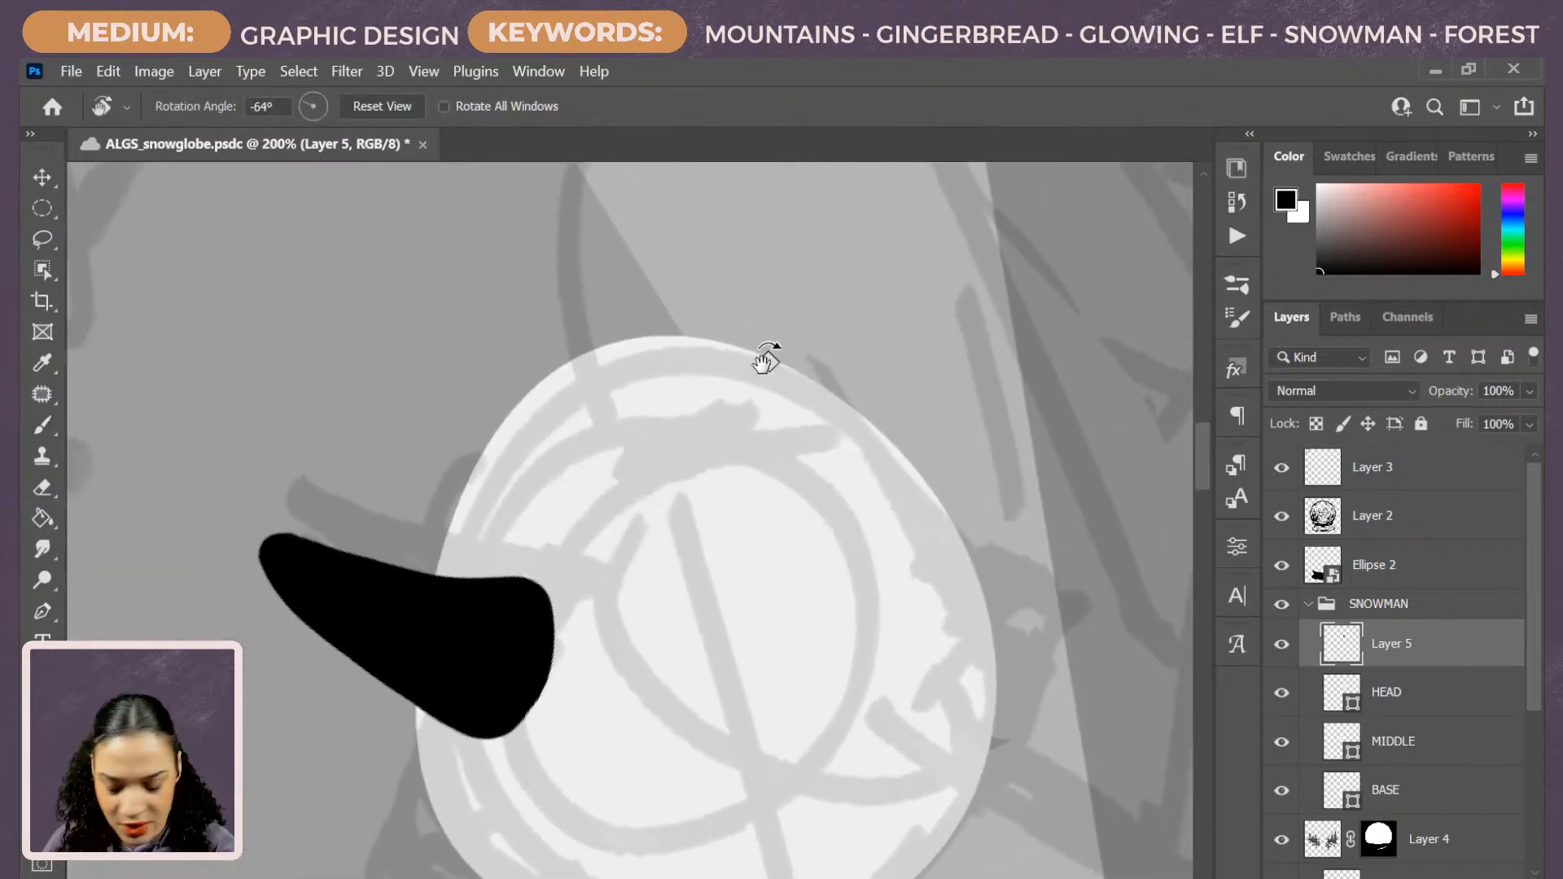
key("b")
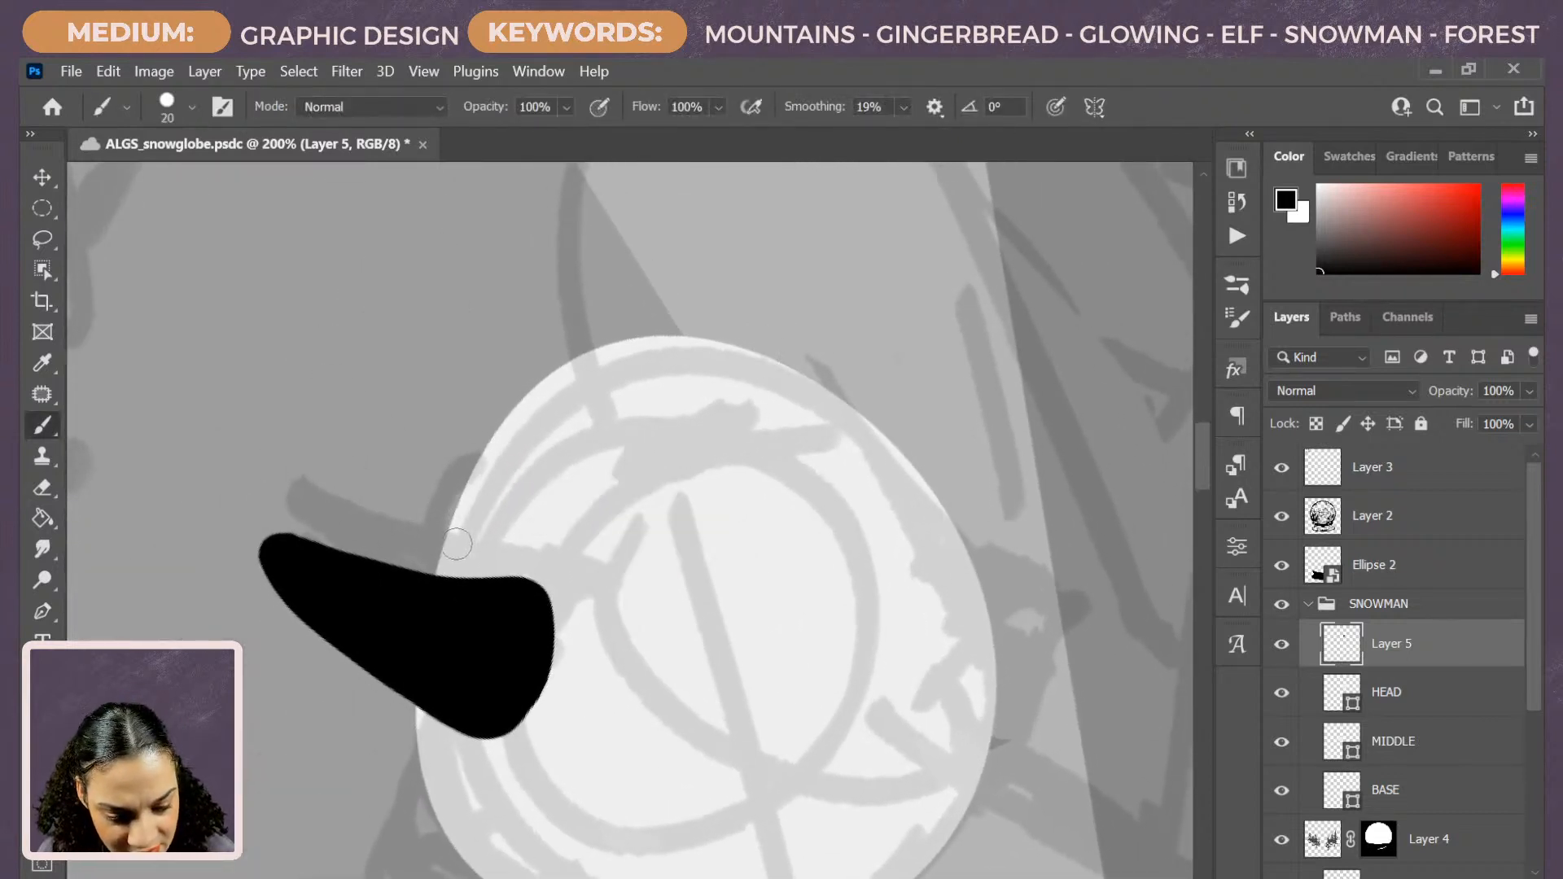
mouse_move(457, 544)
left_mouse_down()
mouse_move(469, 507)
mouse_move(465, 548)
mouse_move(463, 512)
mouse_move(453, 529)
mouse_move(463, 587)
mouse_move(471, 513)
mouse_move(452, 582)
mouse_move(457, 527)
mouse_move(464, 577)
mouse_move(461, 517)
mouse_move(456, 586)
left_mouse_up()
key("ctrl+z")
key("ctrl+shift+alt+n")
key("ctrl+z")
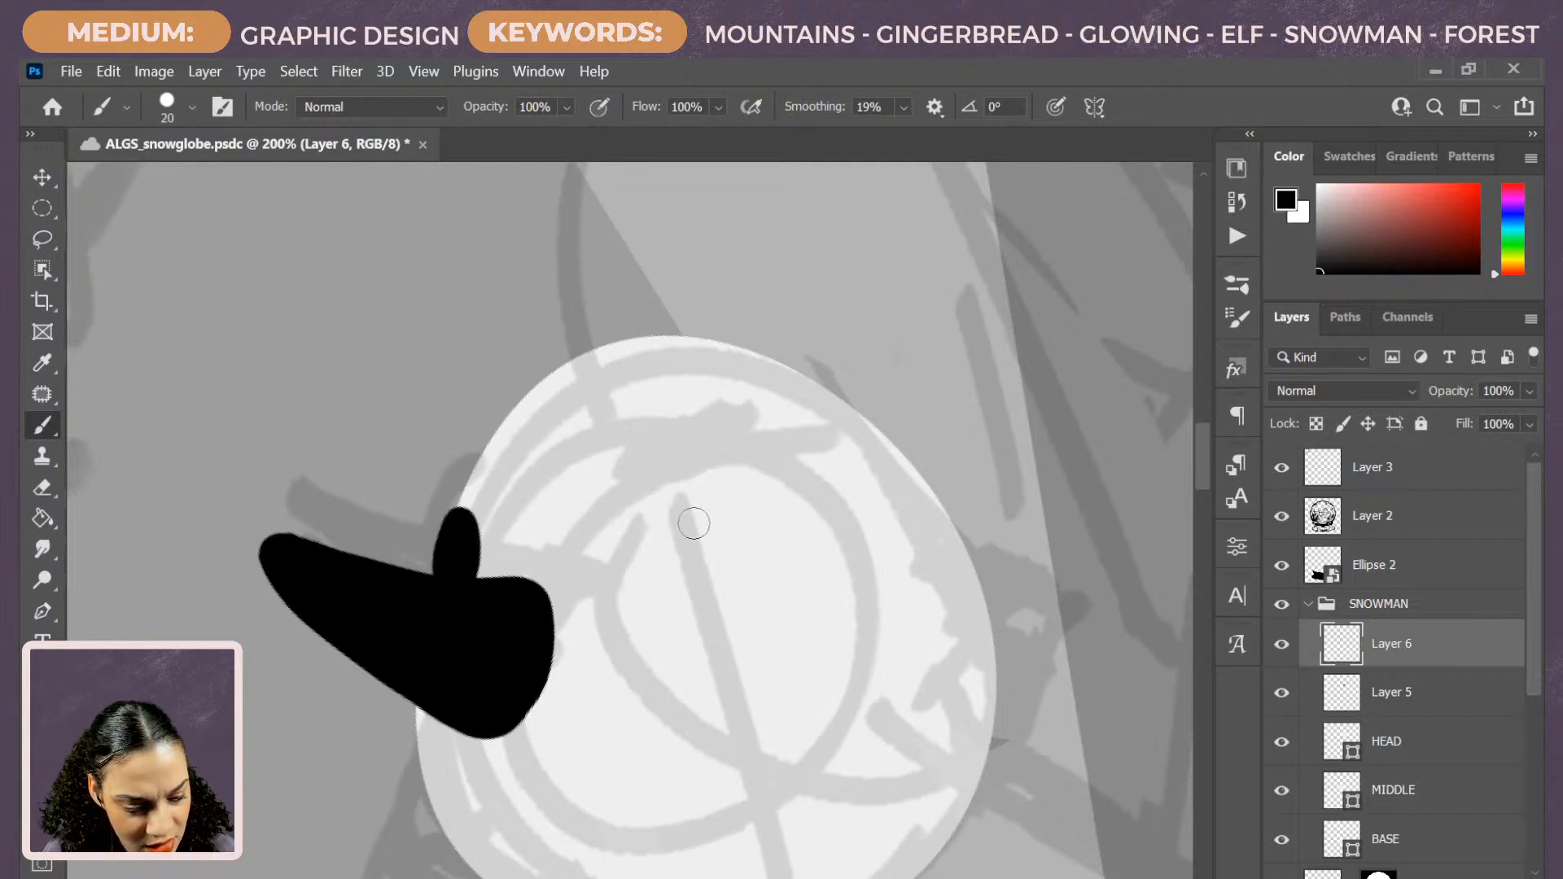
left_click_drag(689, 522, 698, 568)
left_click_drag(701, 444, 668, 465)
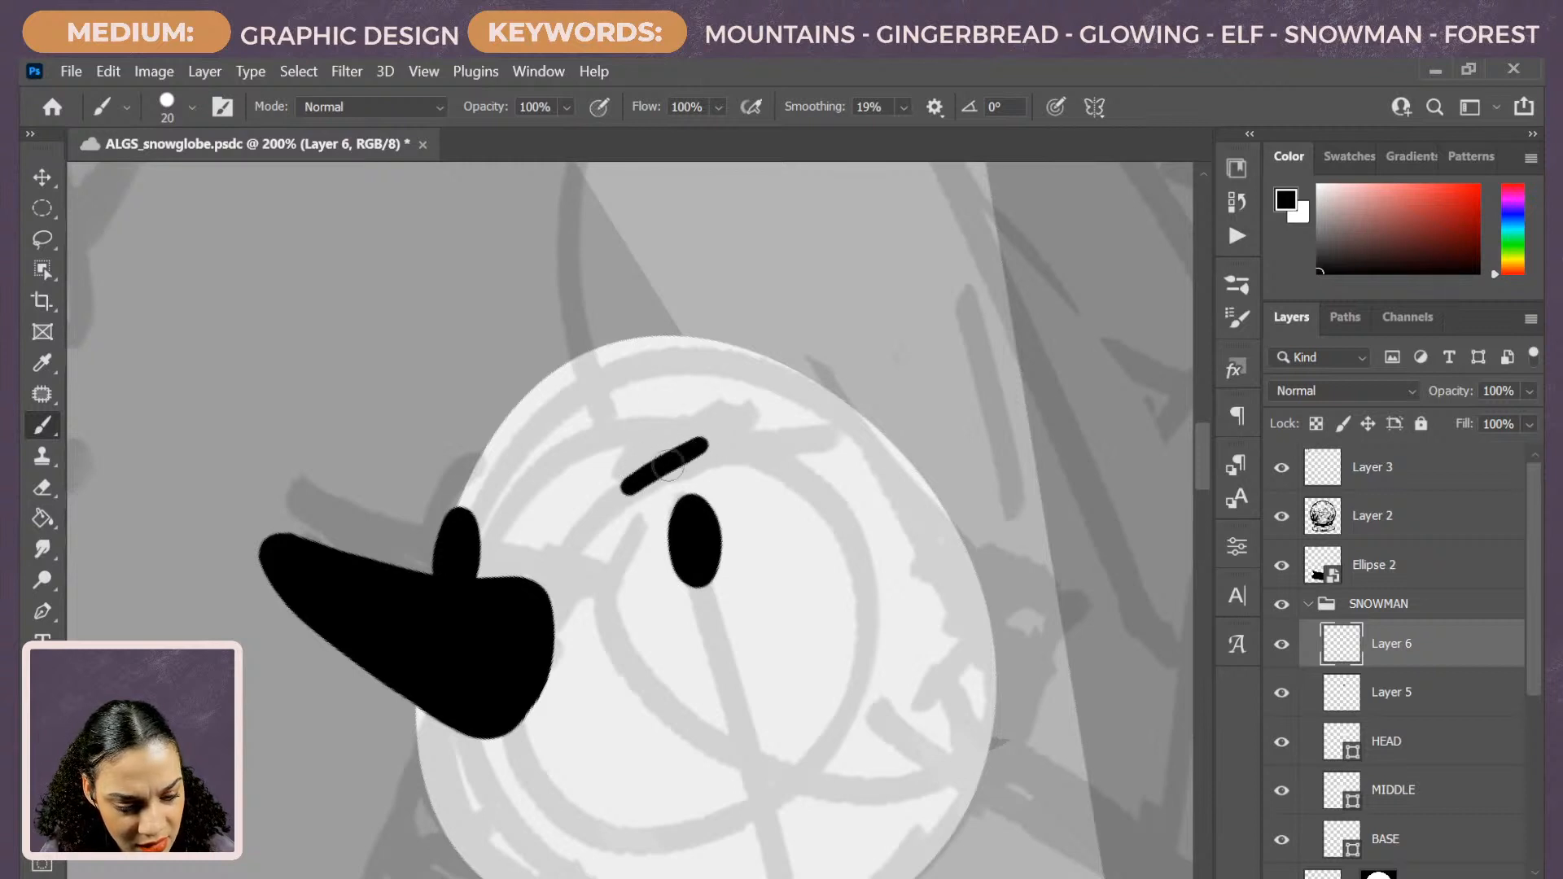
key("ctrl+z")
key("ctrl+z")
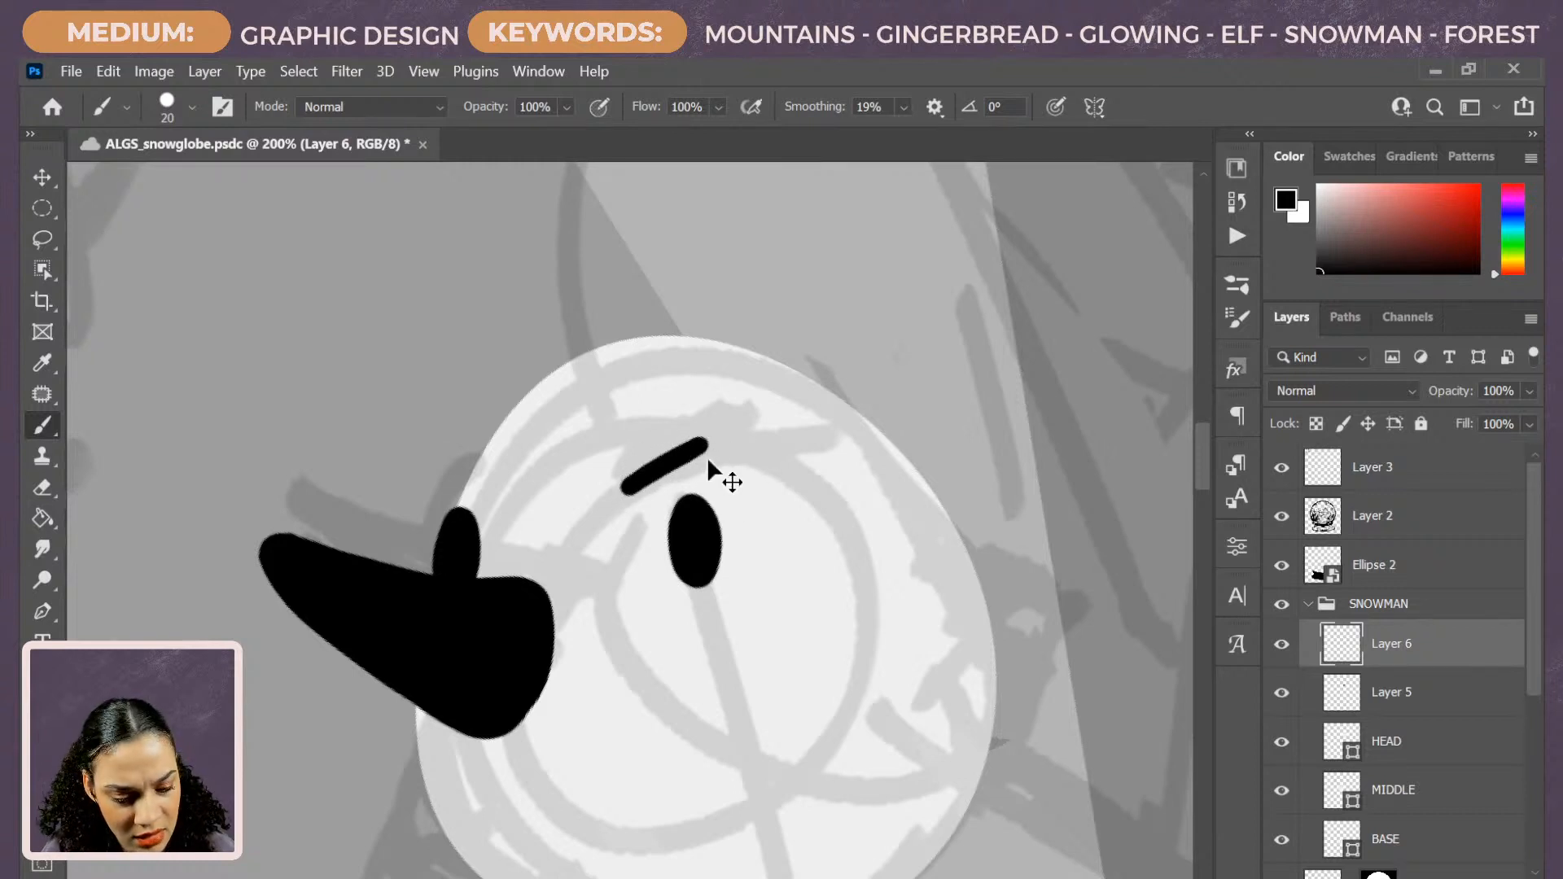
key("ctrl+z")
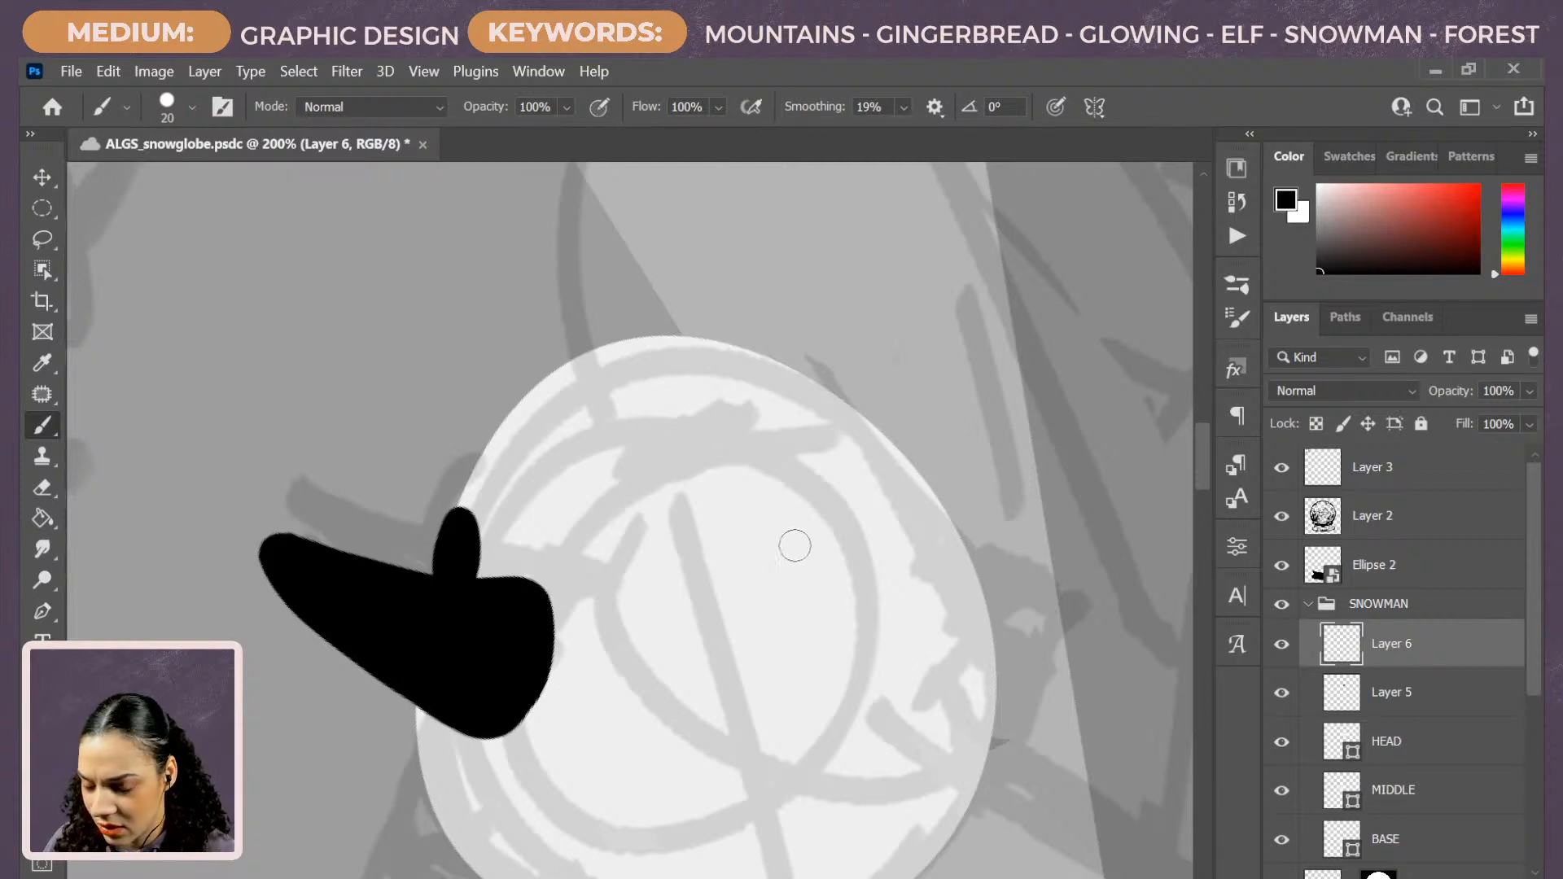
left_click(73, 75)
mouse_move(154, 73)
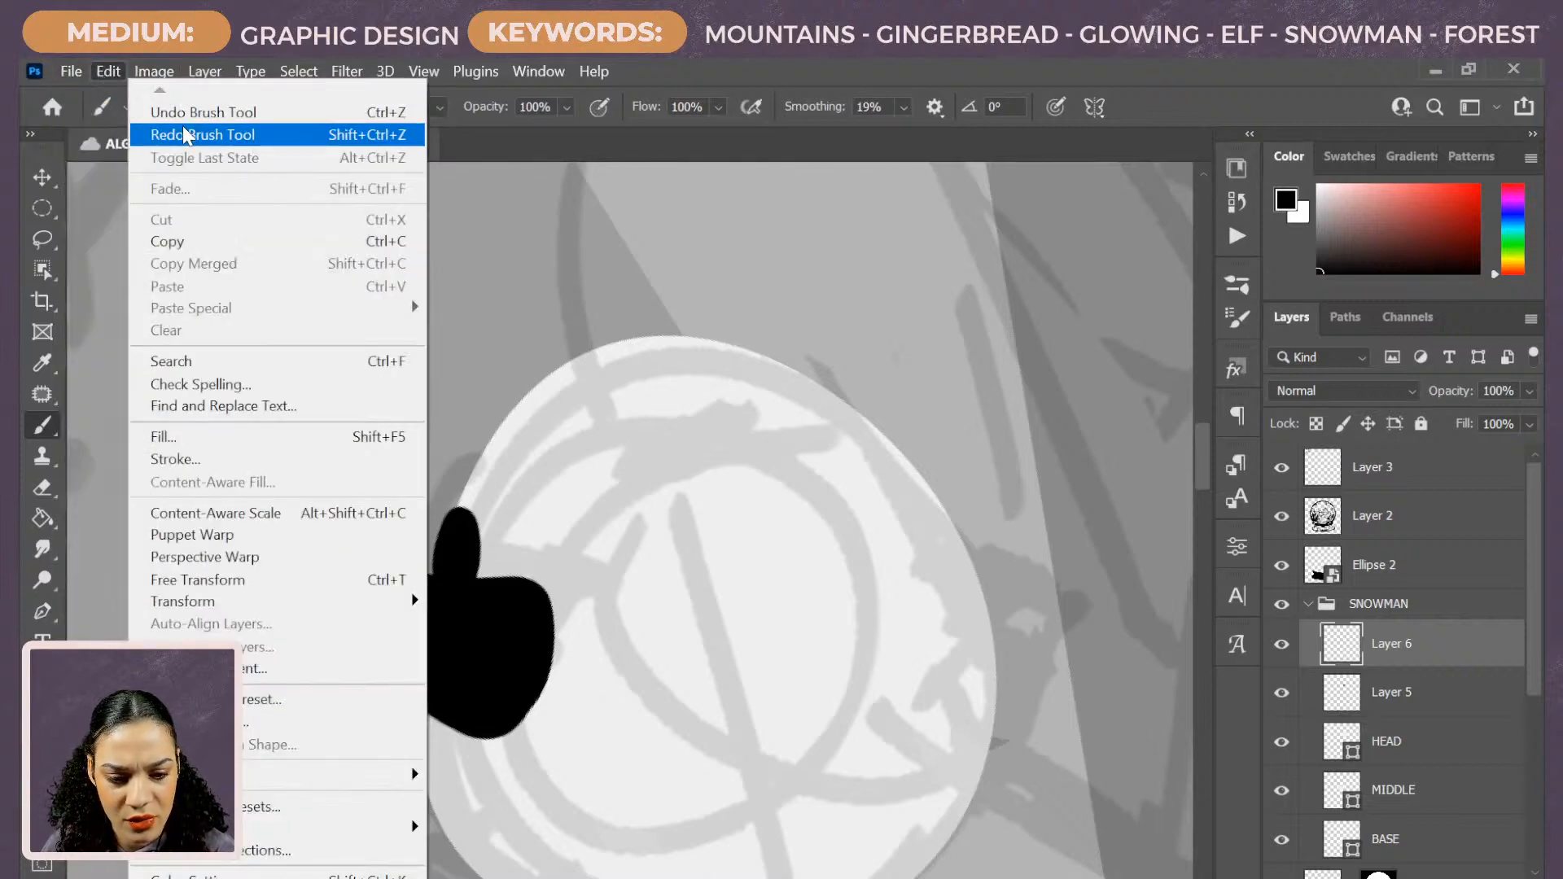
left_click(195, 135)
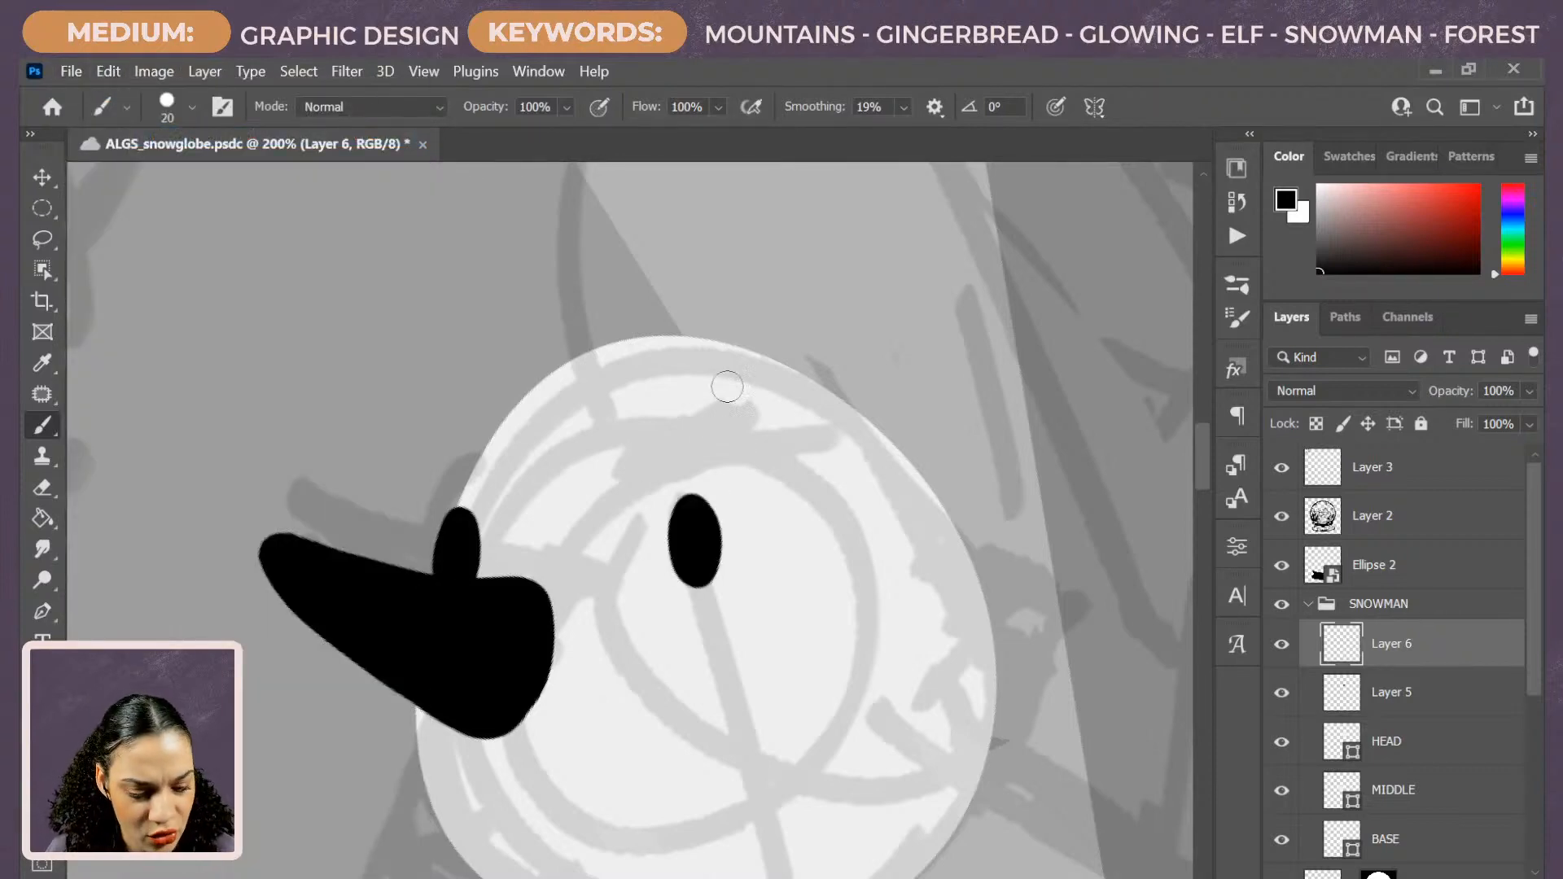
Paint a thick, slanted black eyebrow above each of the snowman's eyes with the 20 px brush.
left_click_drag(699, 432, 627, 511)
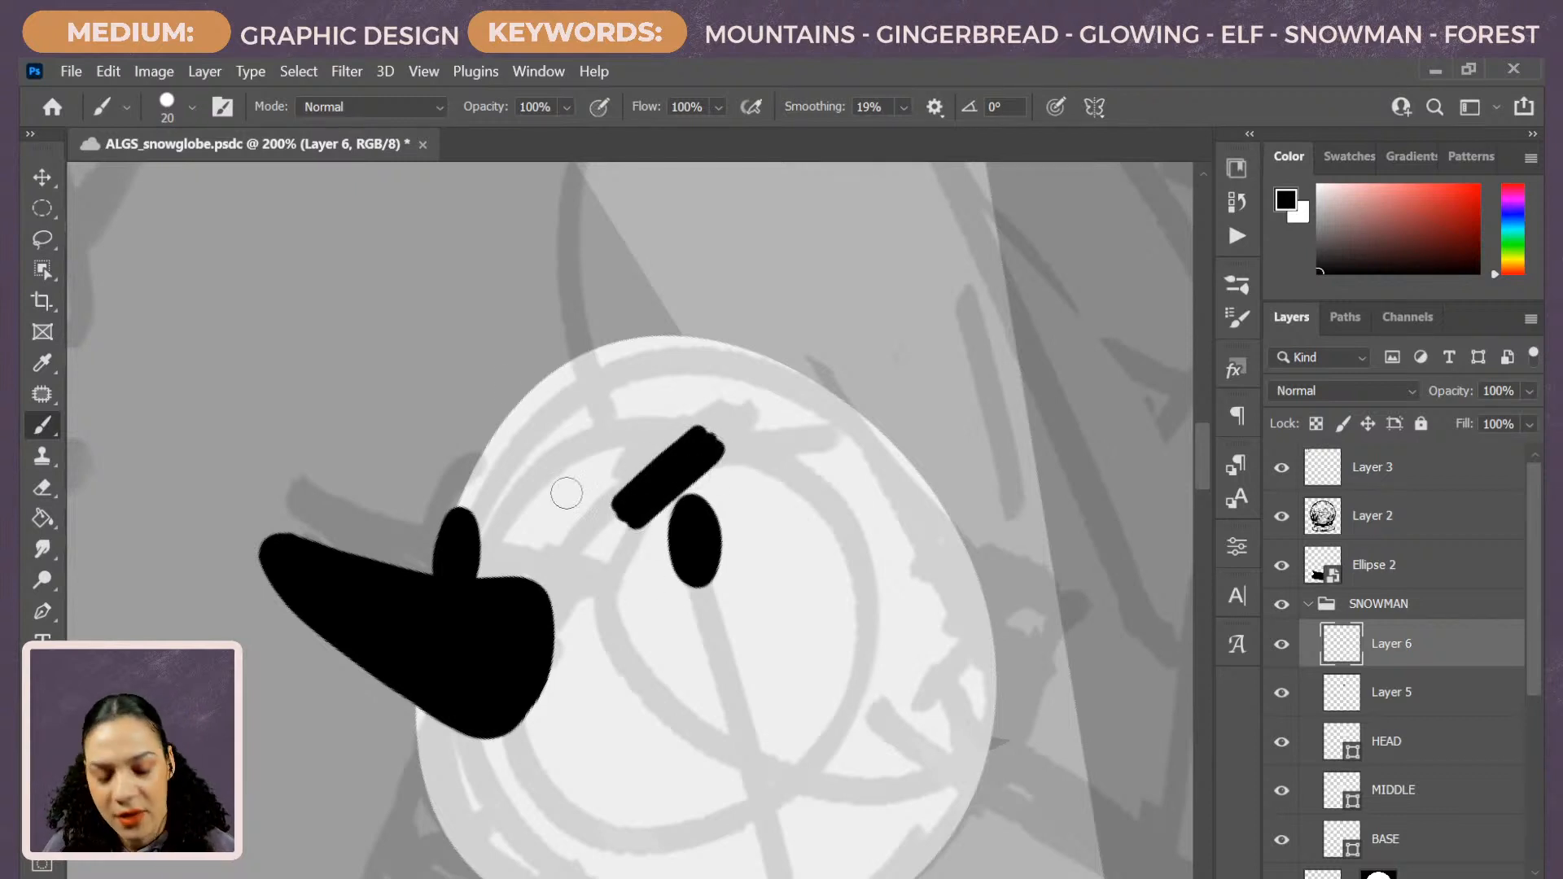
left_click_drag(442, 454, 509, 527)
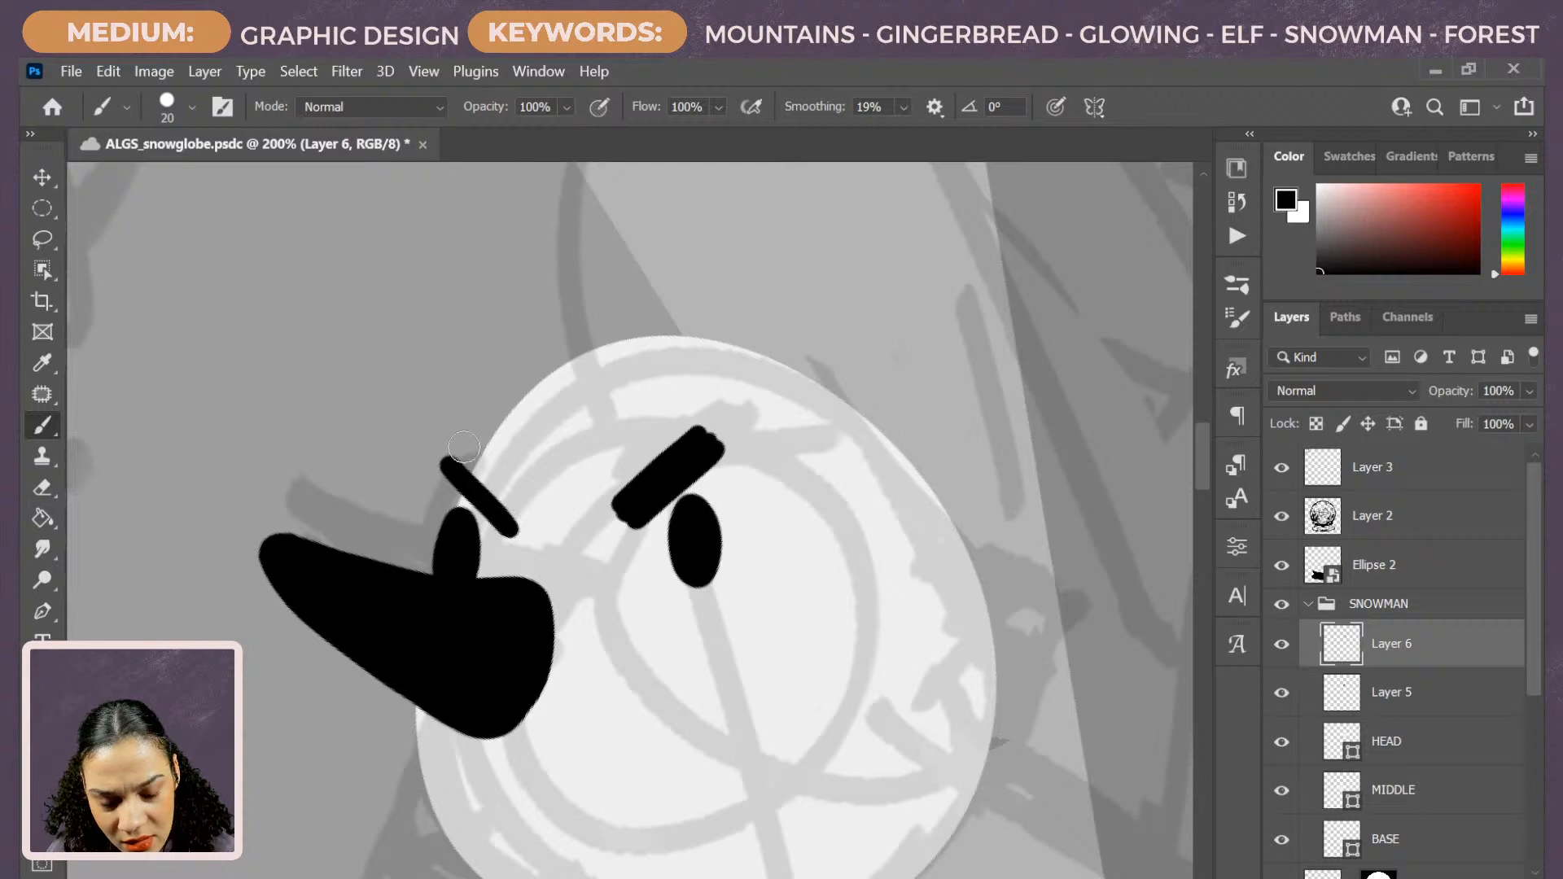
key("ctrl+z")
left_click_drag(437, 452, 492, 503)
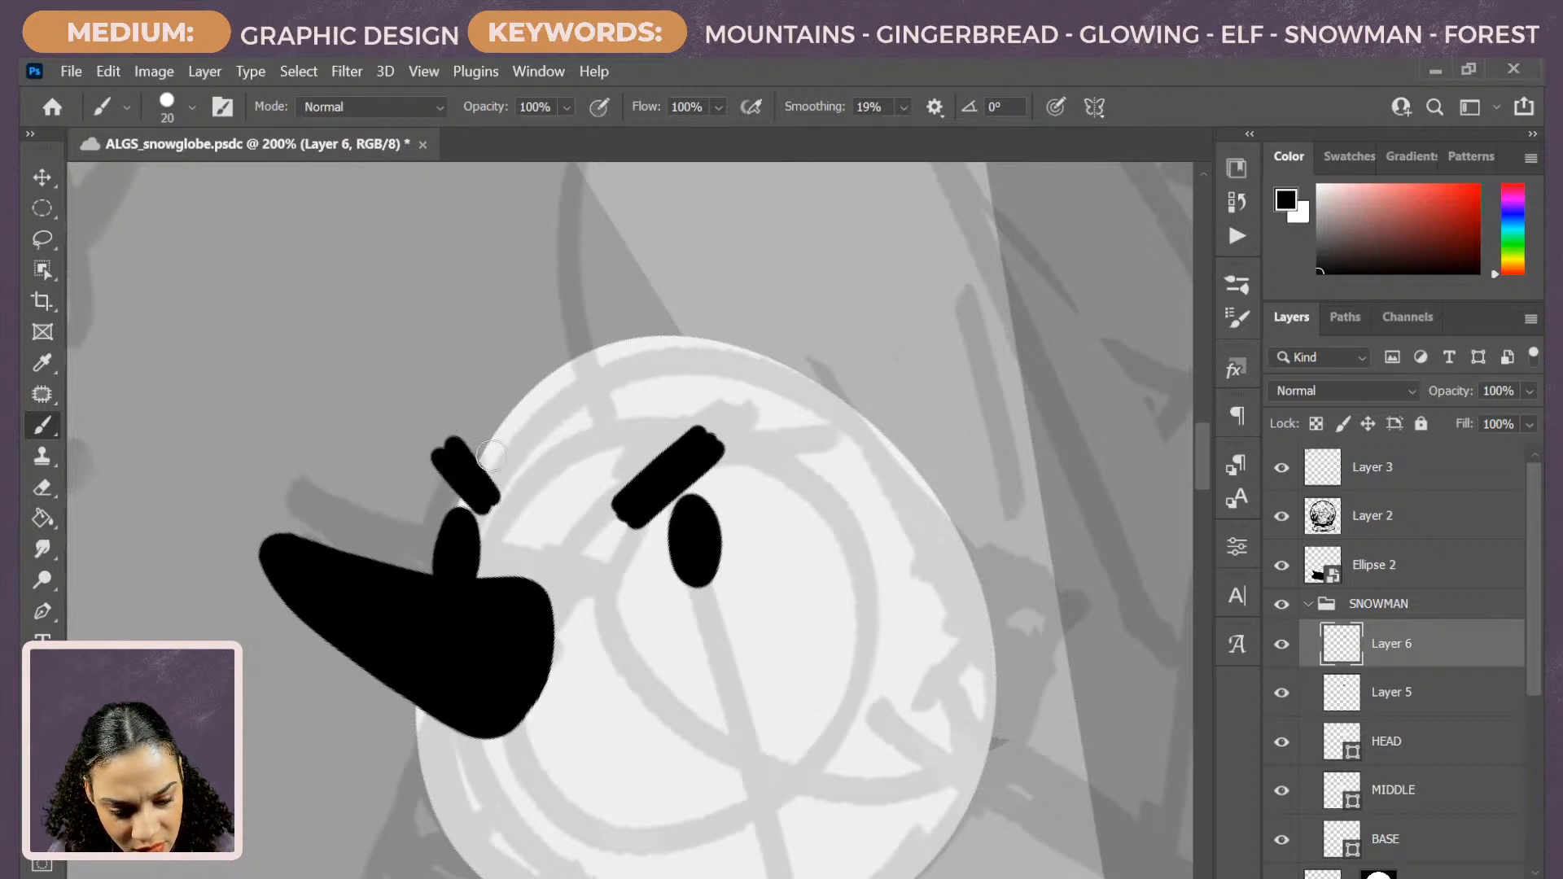
left_click_drag(463, 438, 504, 481)
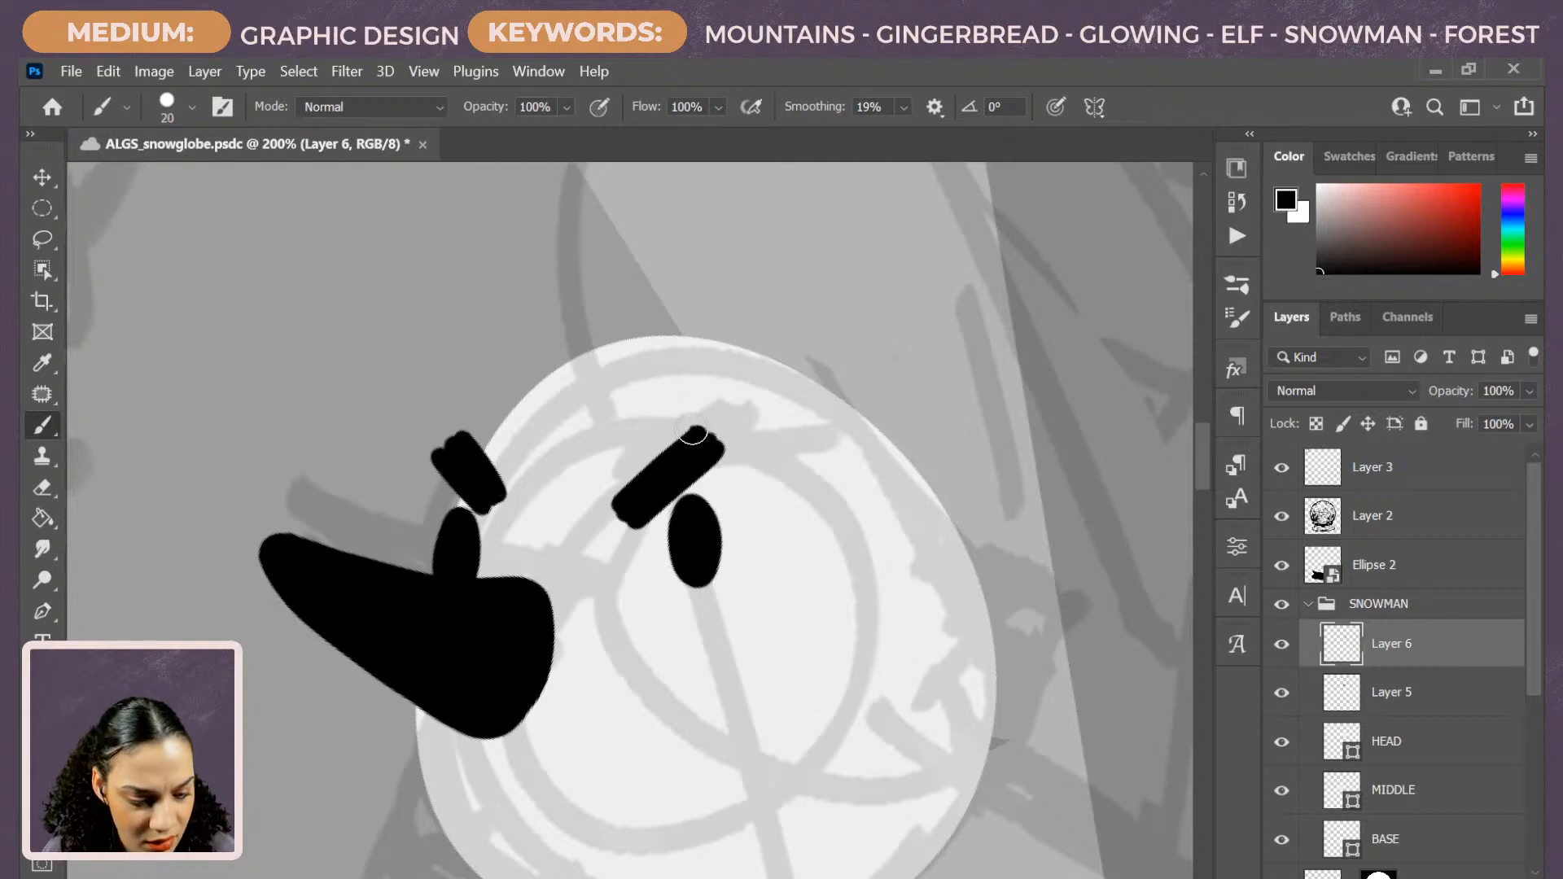
mouse_move(693, 432)
left_mouse_down()
mouse_move(624, 498)
mouse_move(676, 469)
left_mouse_up()
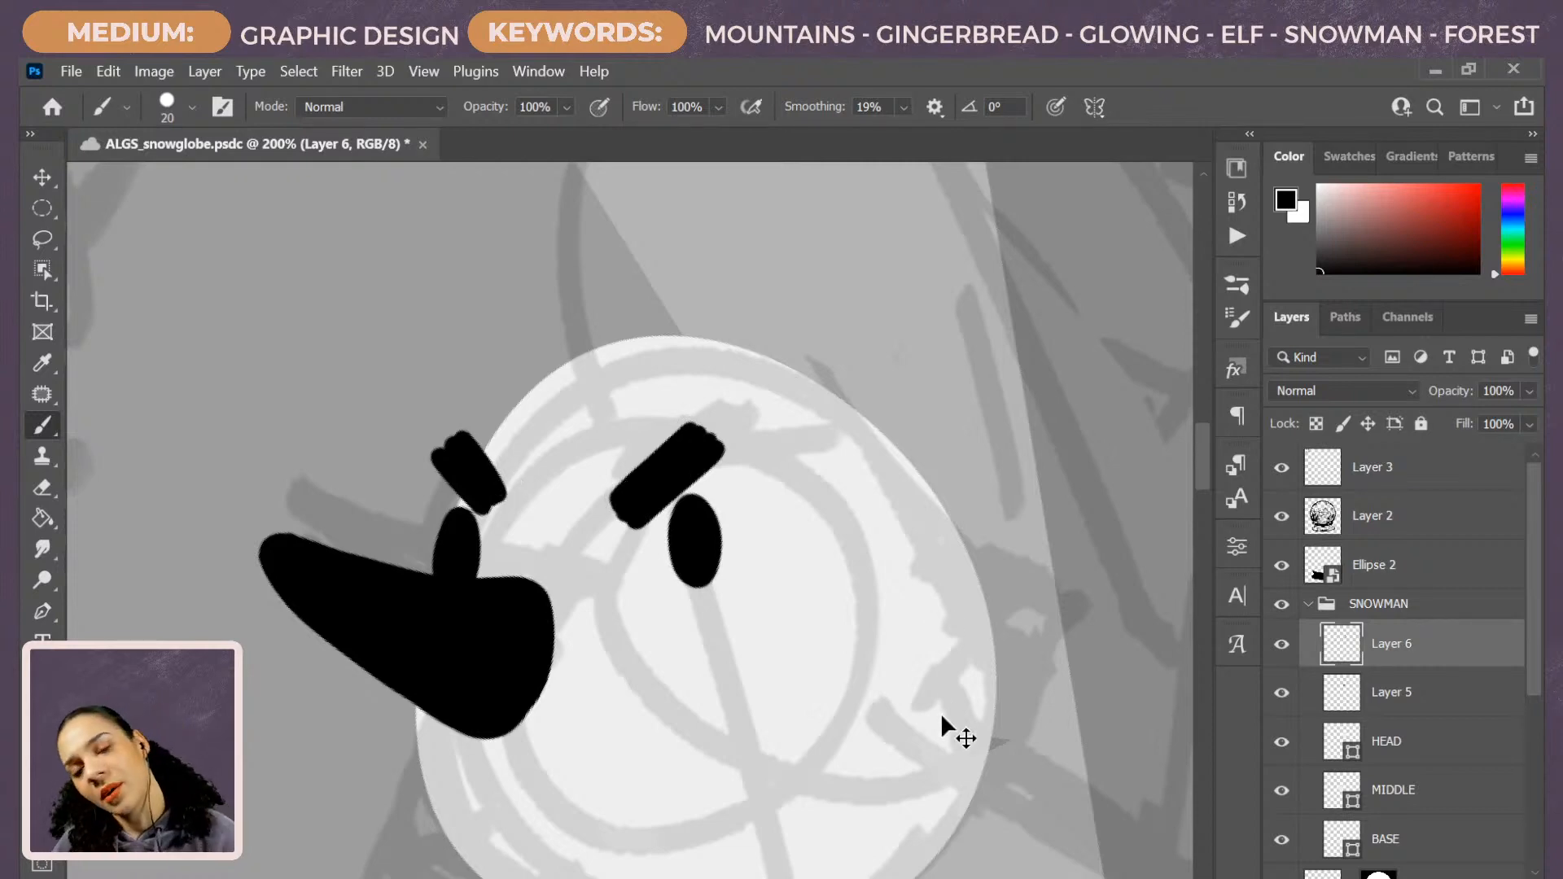
Trim the rounded ends of both eyebrows into straight, angular edges with a 70 px eraser.
key("ctrl+minus")
key("ctrl+minus")
key("ctrl+plus")
key("ctrl+plus")
key("e")
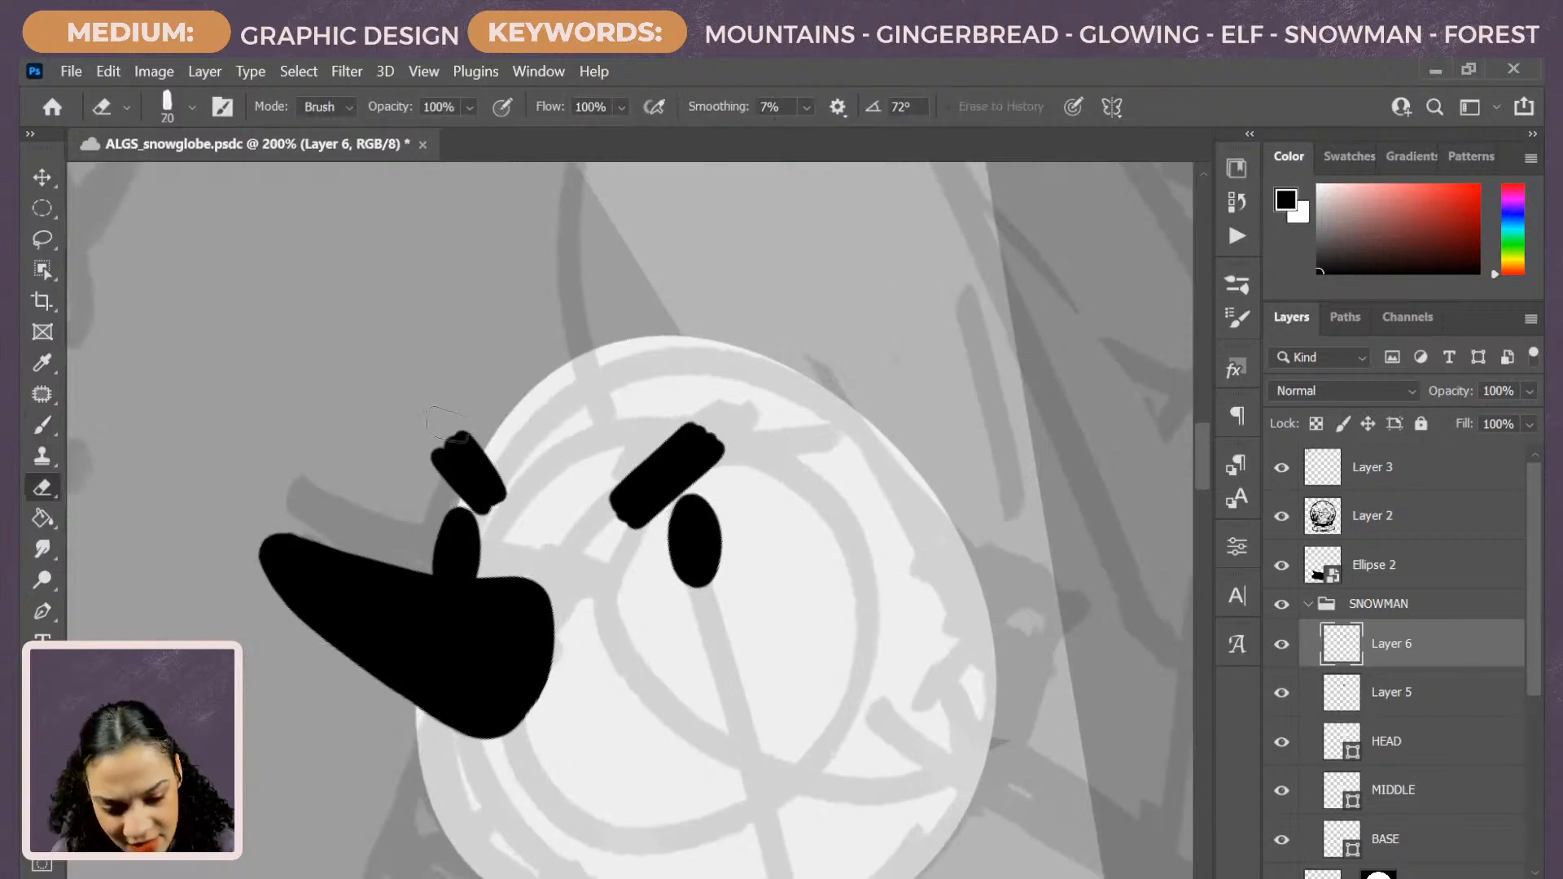
left_click_drag(481, 417, 533, 503)
left_click_drag(479, 417, 543, 525)
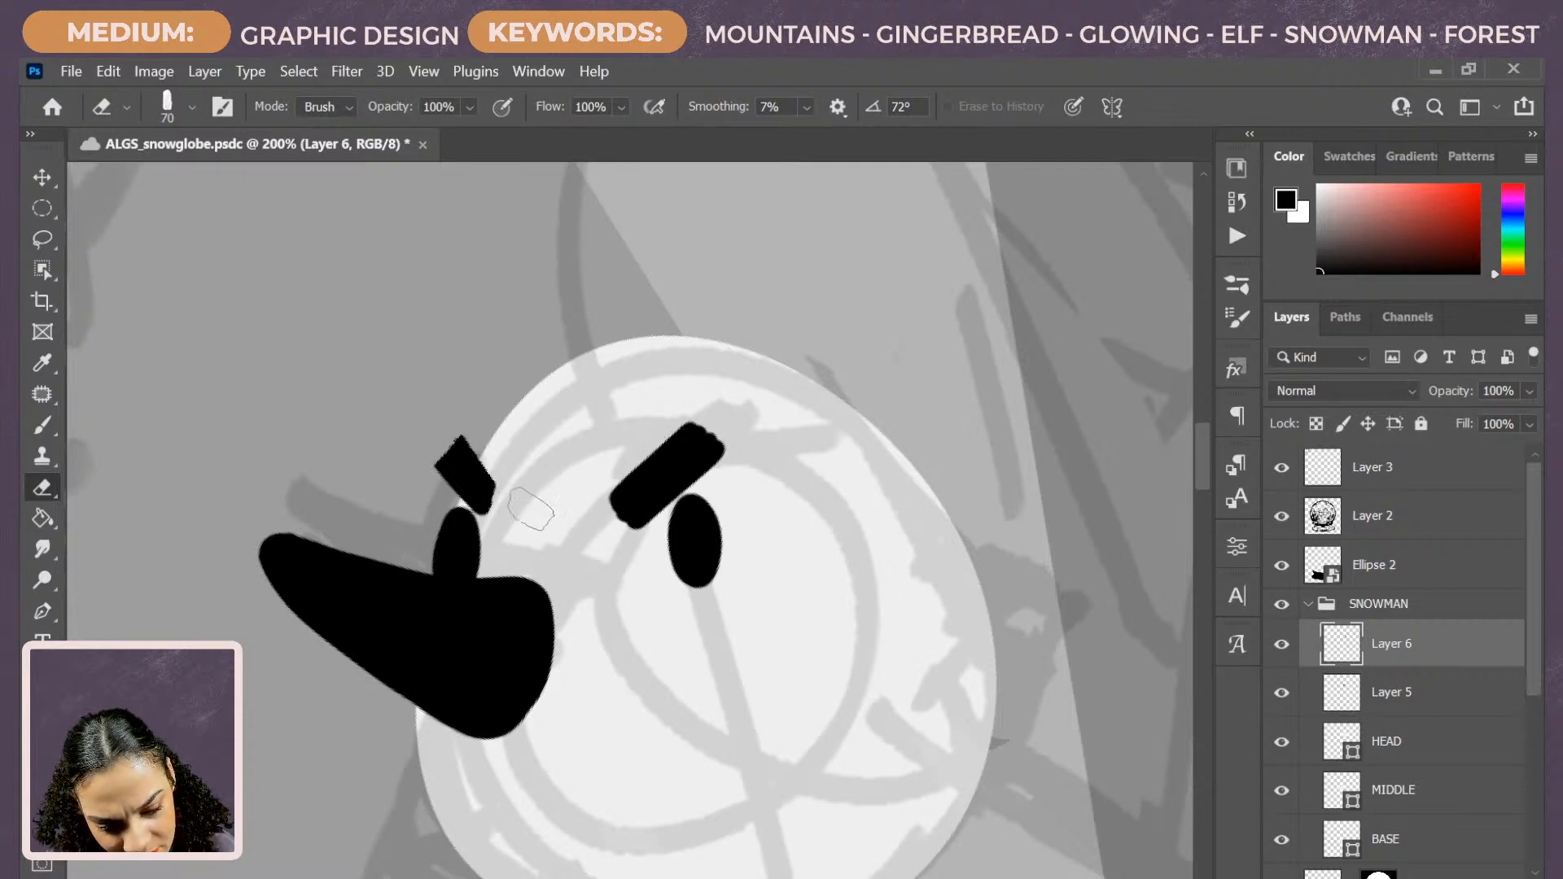
left_click_drag(606, 481, 617, 537)
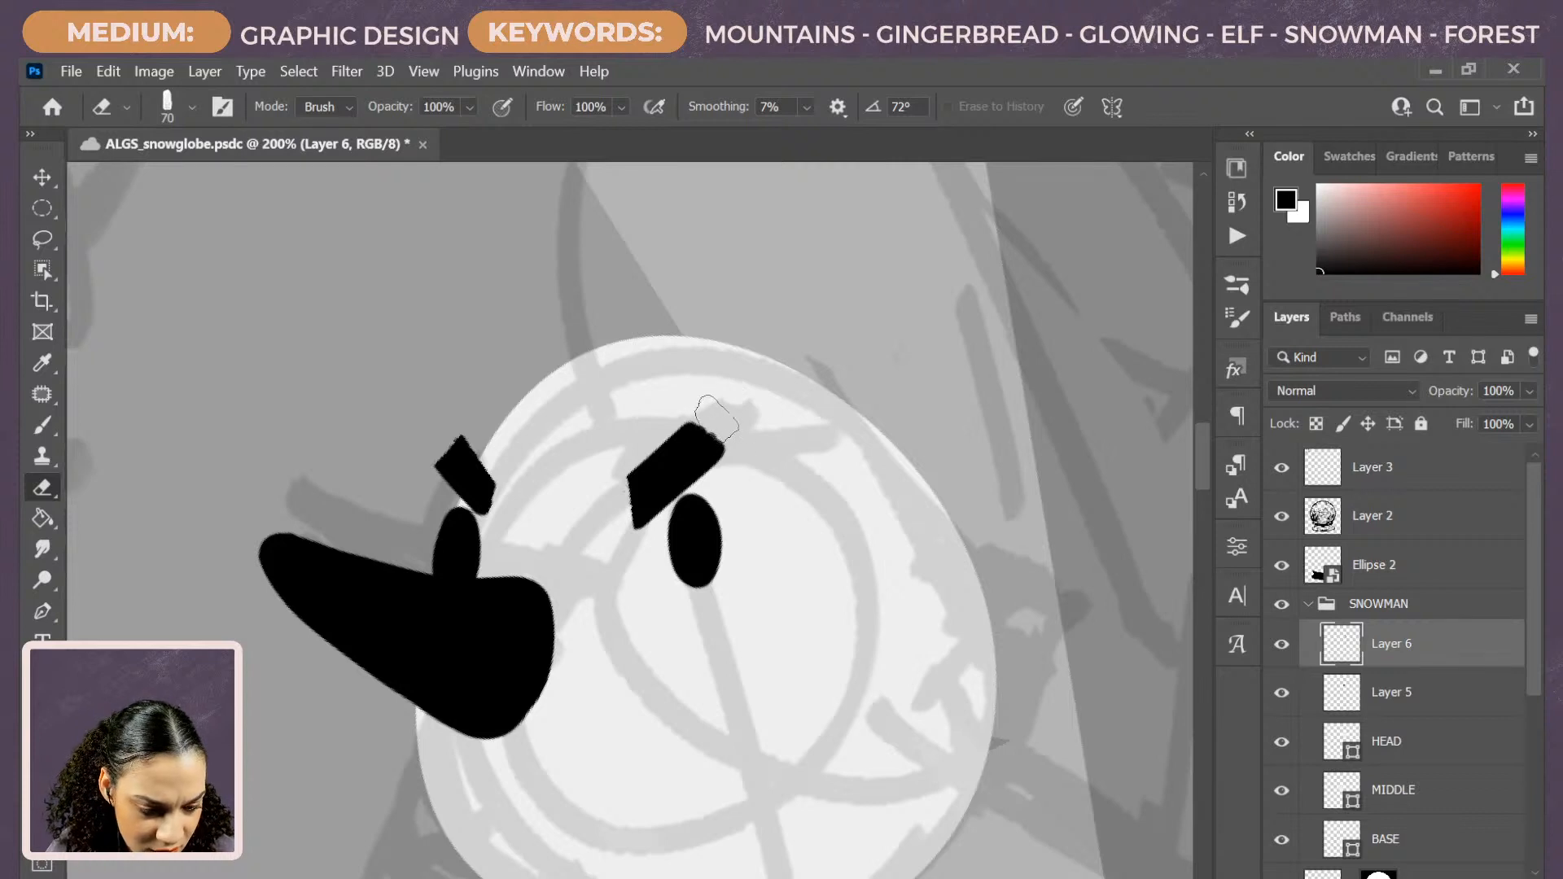
left_click_drag(716, 419, 708, 415)
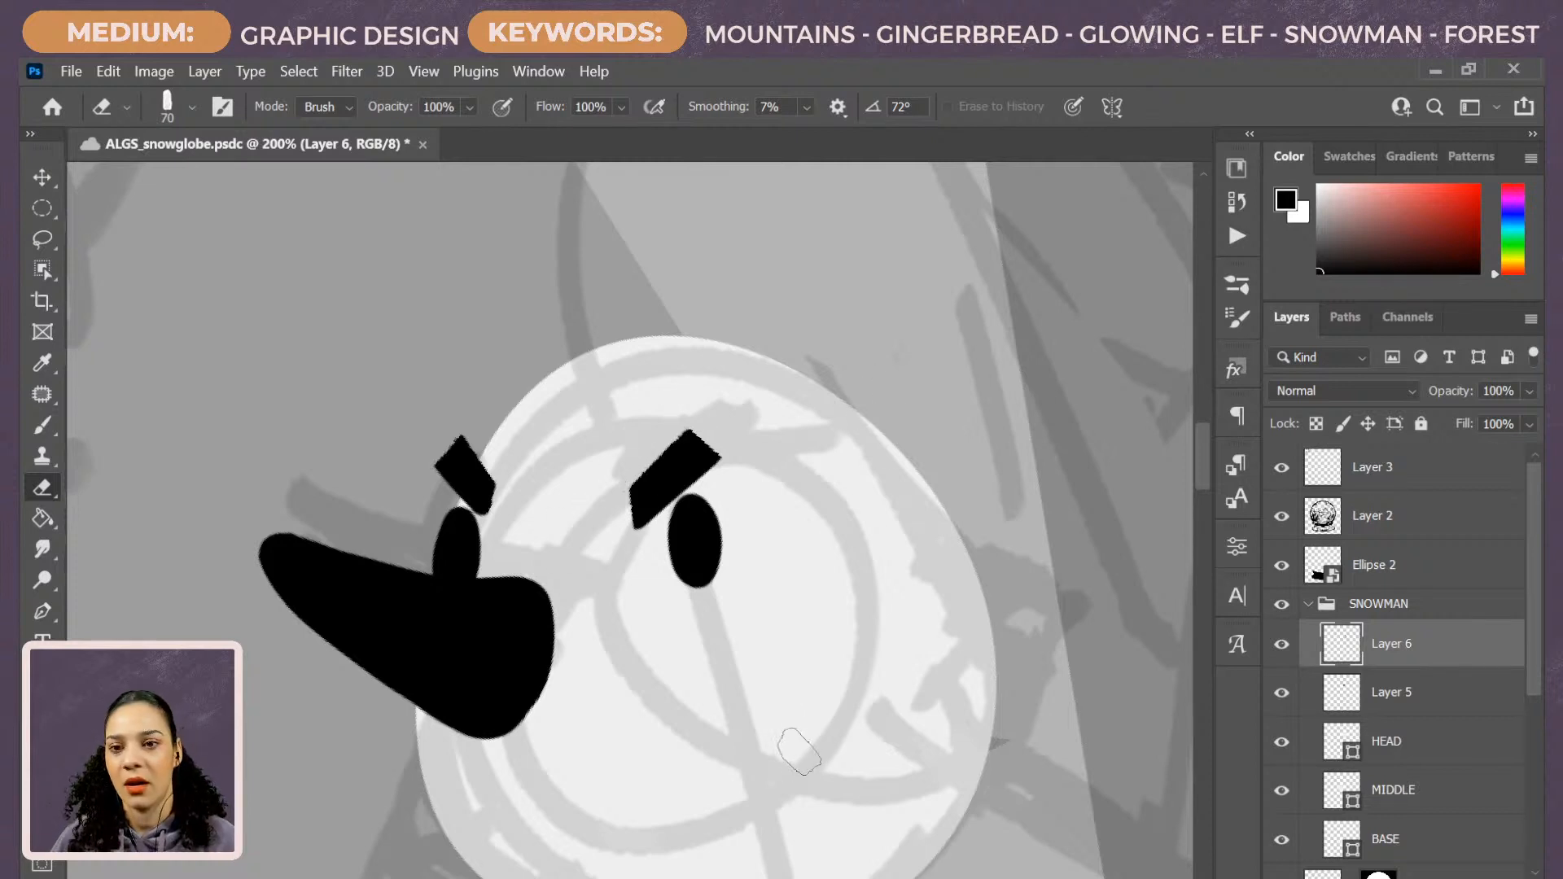
left_click_drag(622, 493, 629, 558)
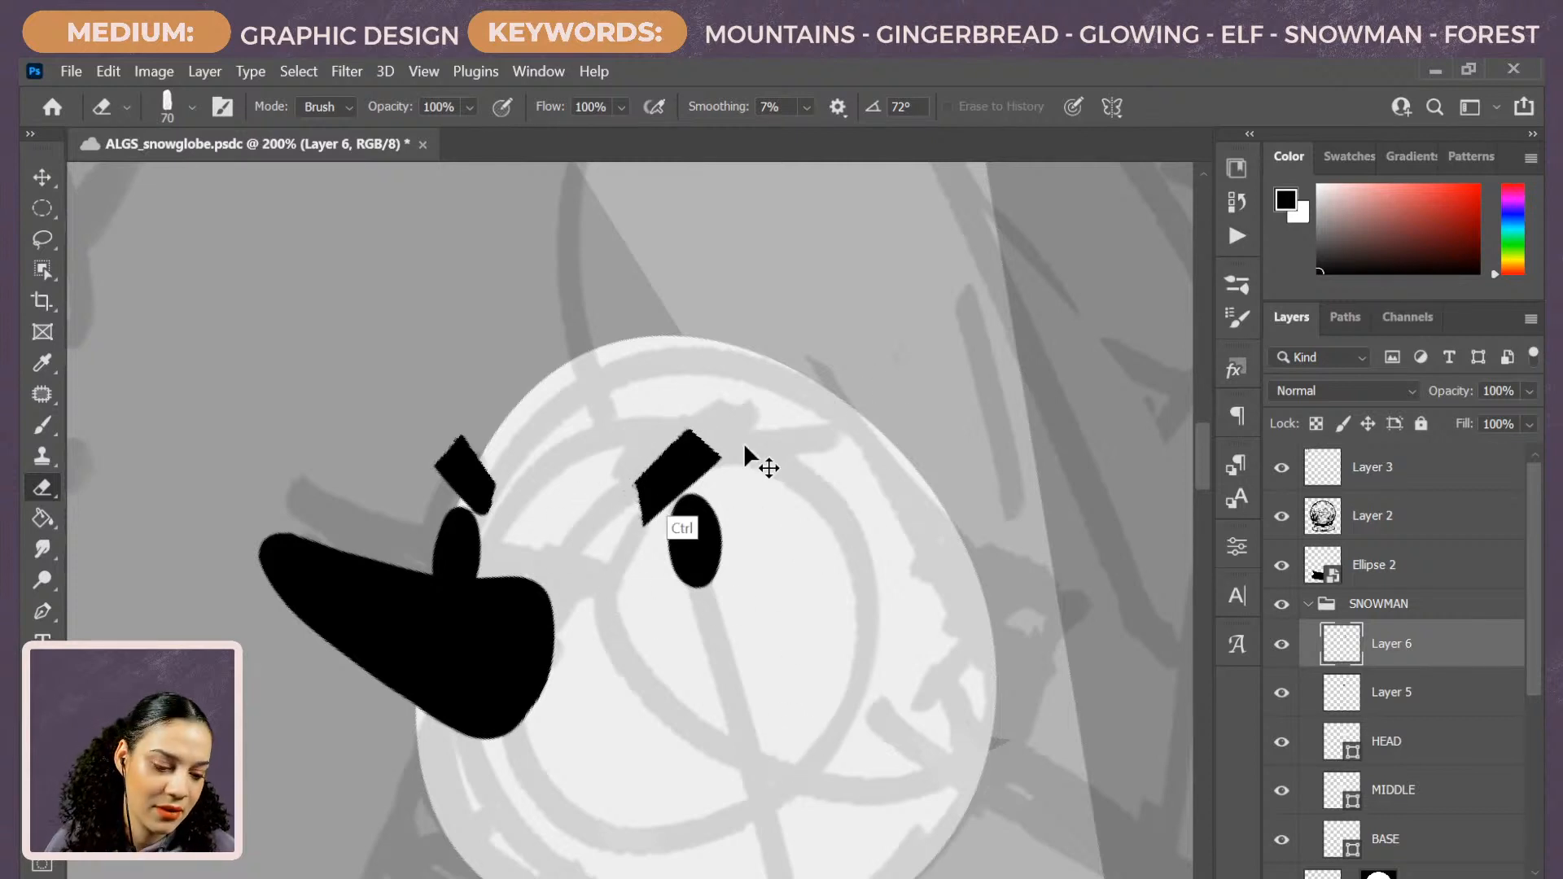
key("ctrl+z")
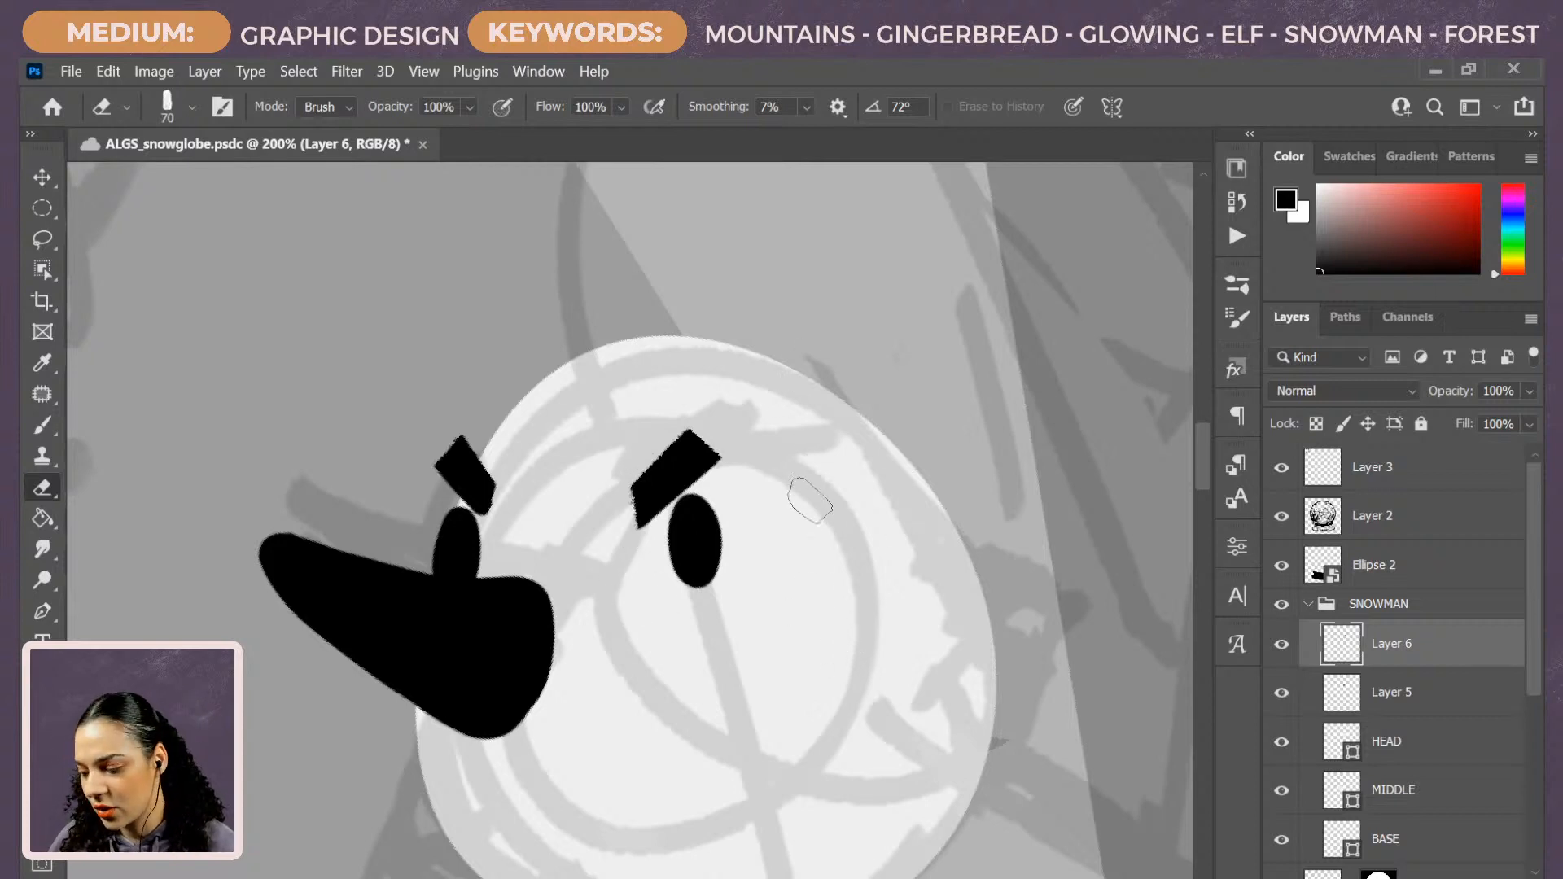
Examine the snowman's face upright, both within the whole snow globe scene and close up.
key("r")
mouse_move(838, 449)
left_mouse_down()
mouse_move(887, 549)
mouse_move(886, 617)
mouse_move(831, 708)
mouse_move(872, 716)
left_mouse_up()
key("ctrl+minus")
key("ctrl+minus")
key("ctrl+minus")
key("ctrl+minus")
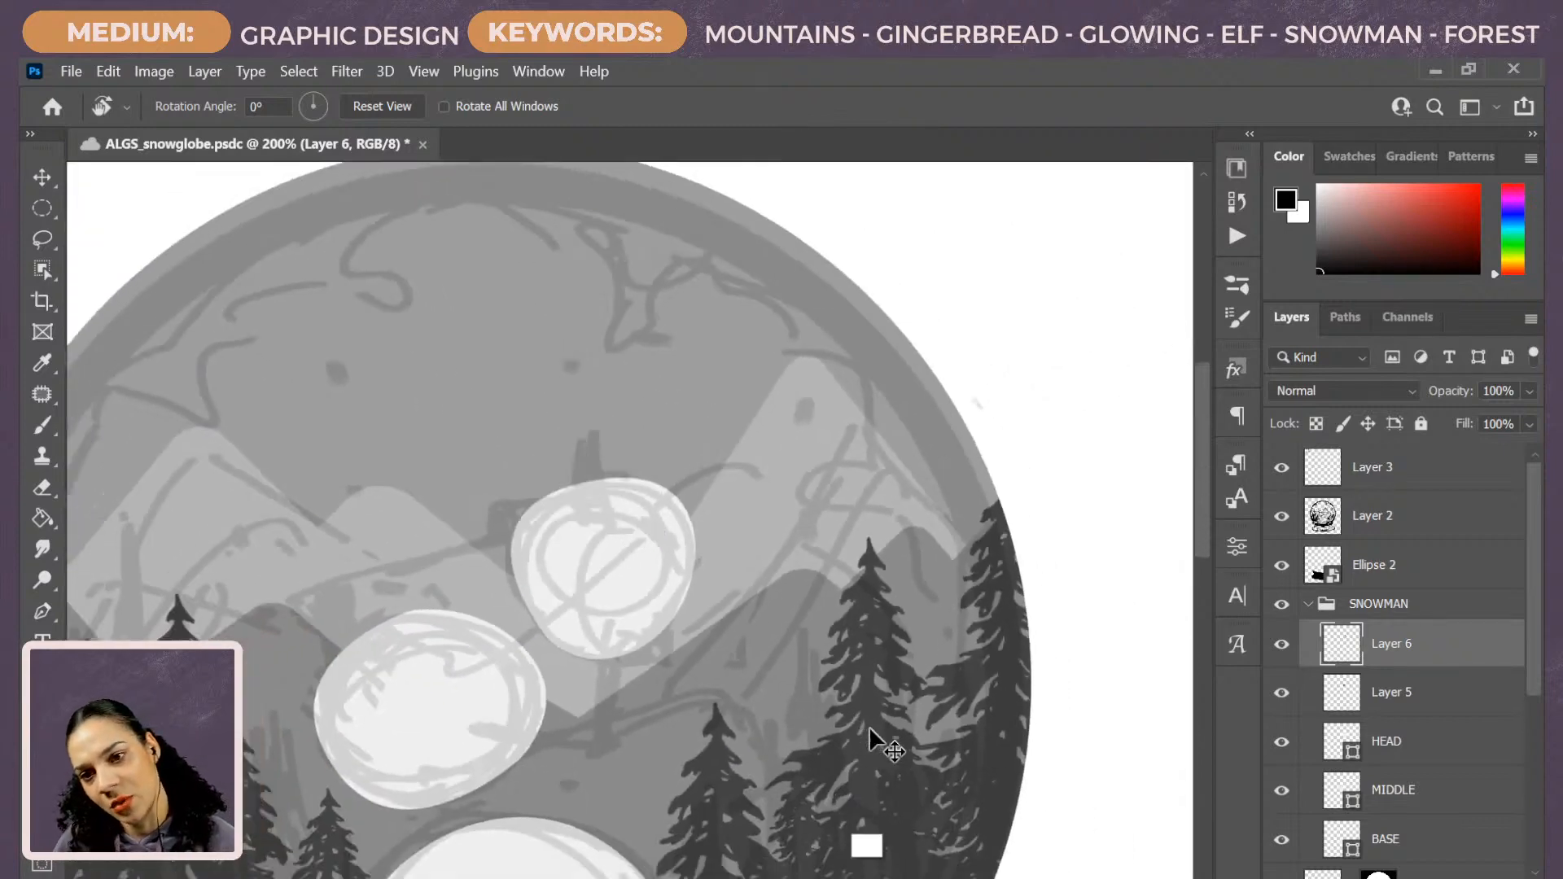
key("ctrl+plus")
key("ctrl+plus")
key("ctrl+plus")
key("ctrl+plus")
key("ctrl+plus")
key("ctrl+plus")
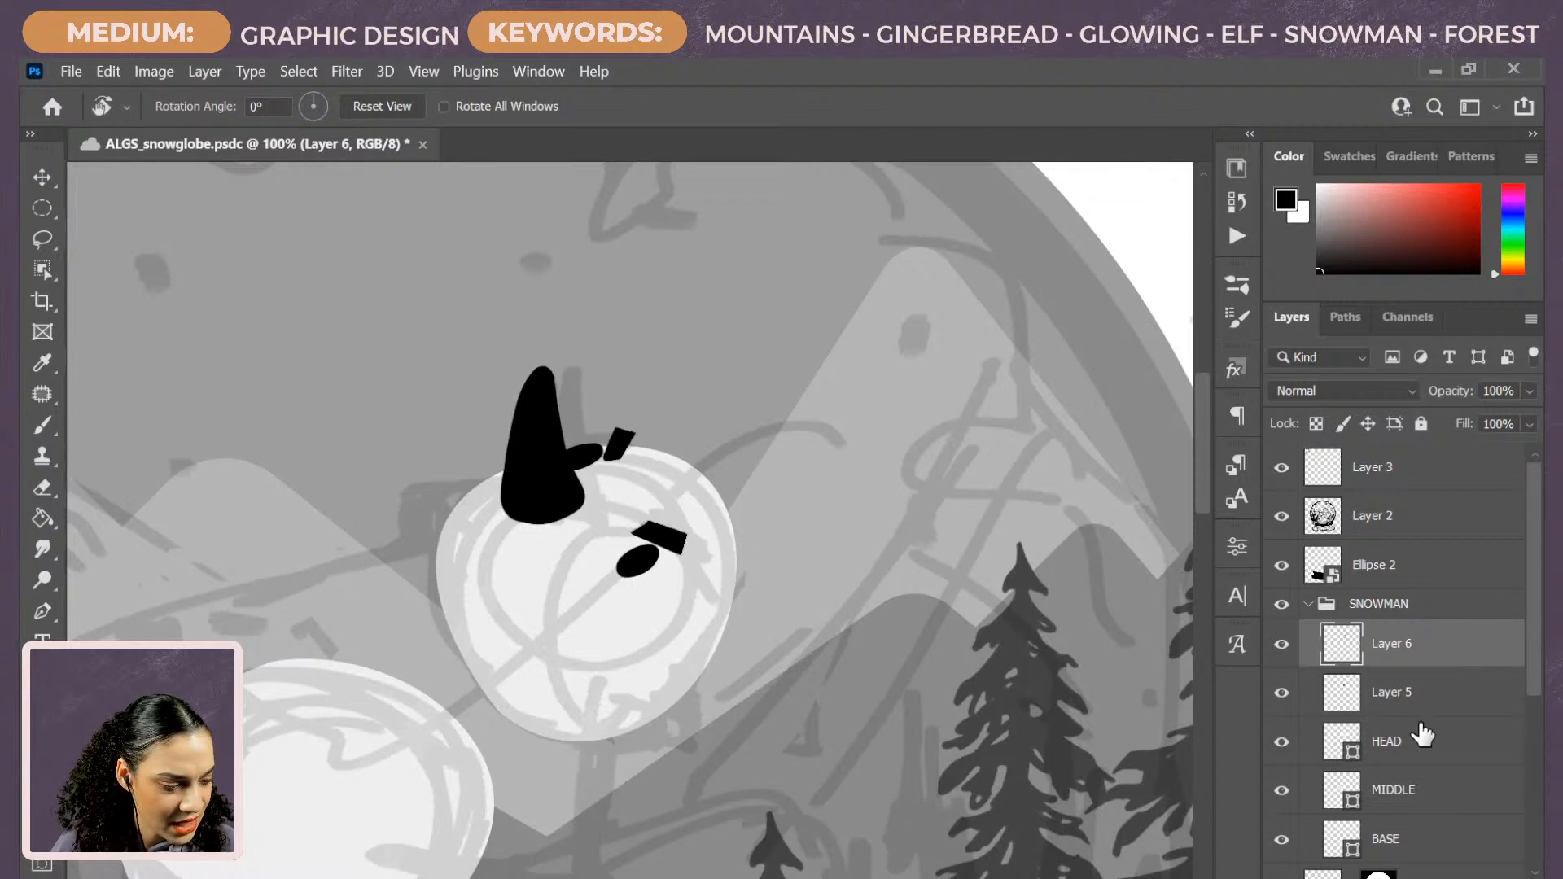
Narrow the black tapered nose on Layer 5 horizontally from its right side.
left_click(1419, 691)
key("ctrl+t")
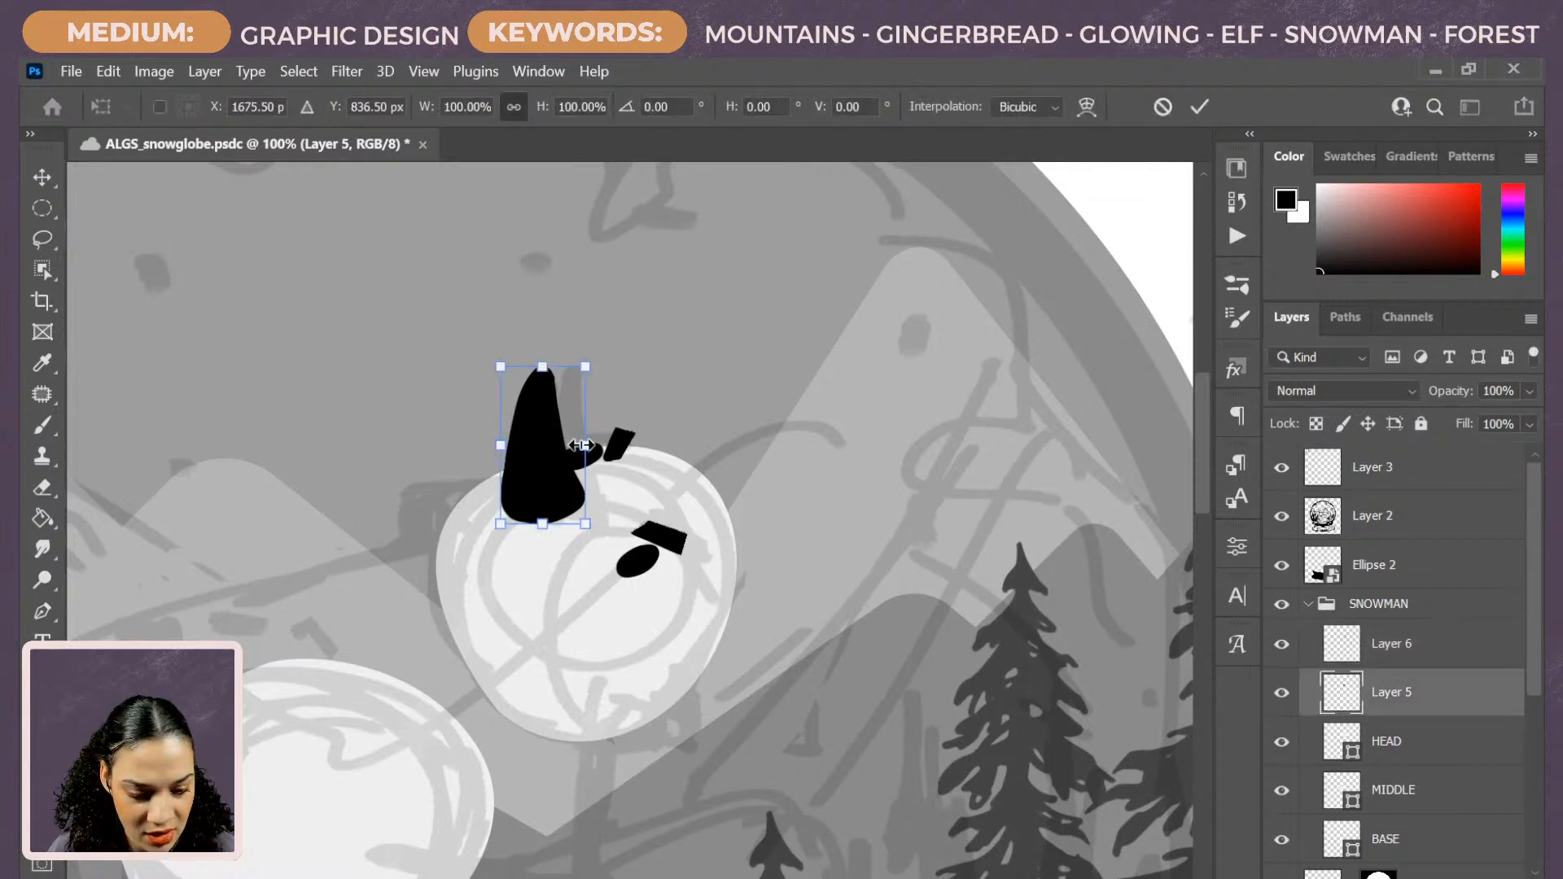
left_click_drag(588, 445, 566, 447)
key("Return")
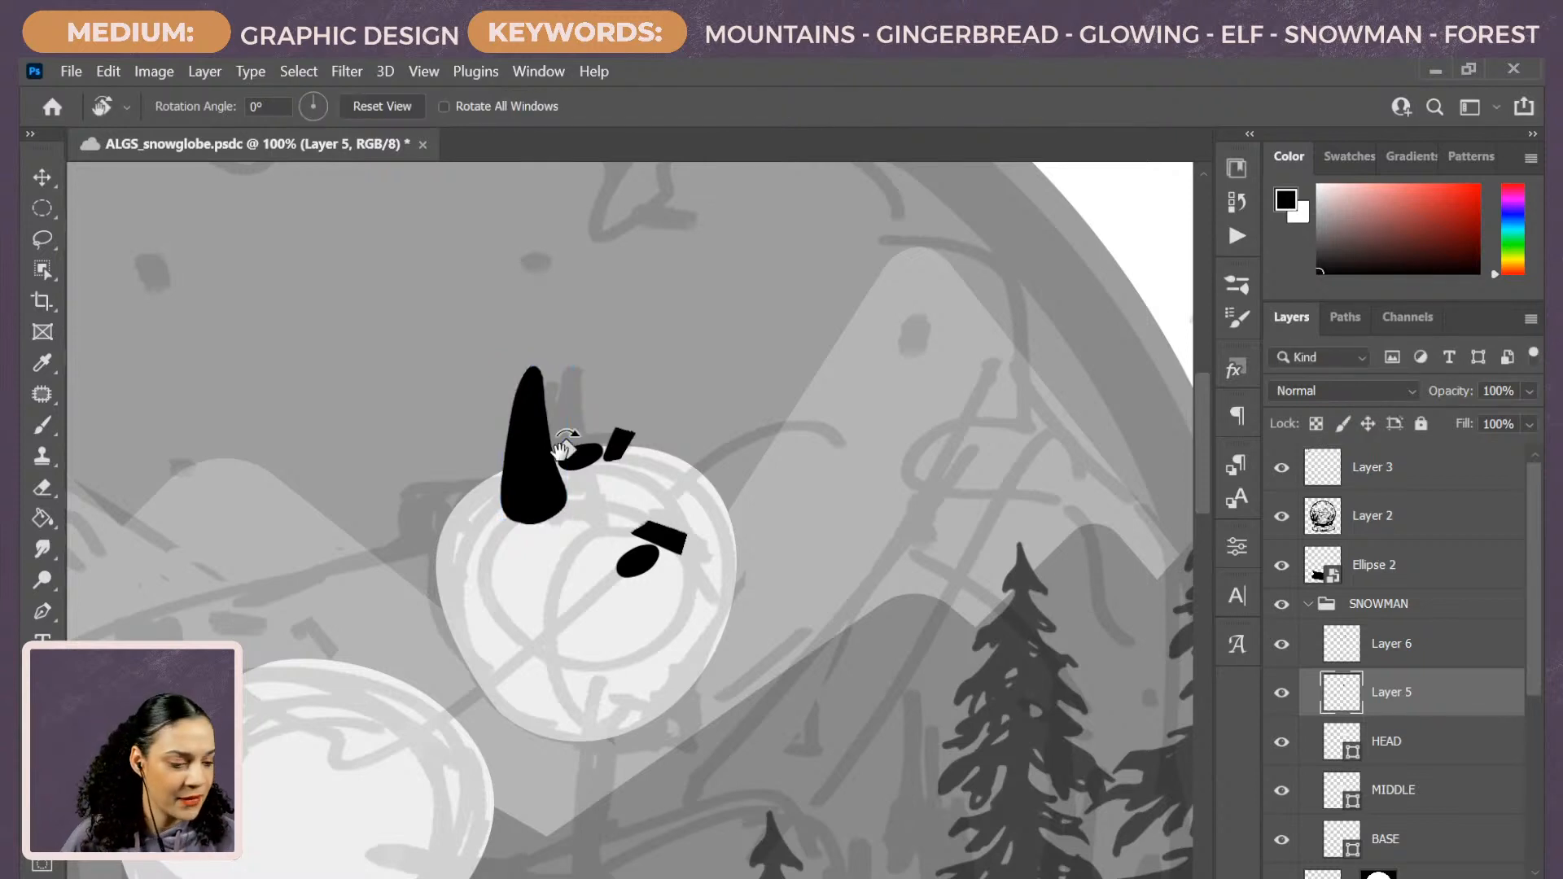
Add a new layer above Layer 6 and paint a short, downward-curving black mouth below the nose.
left_click(1415, 647)
key("ctrl+shift+n")
key("Return")
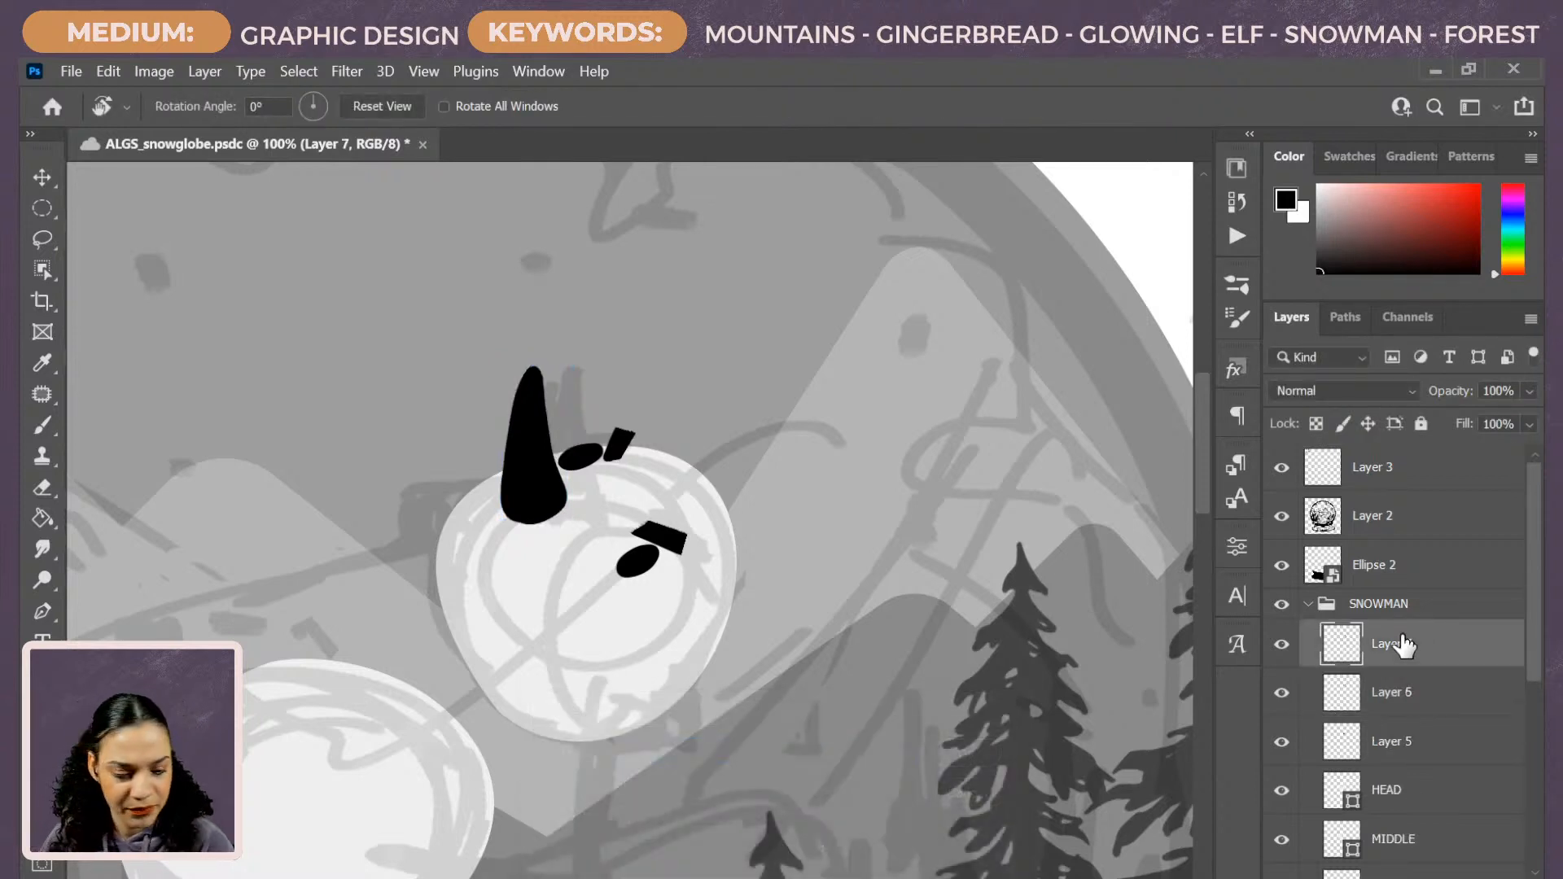
key("b")
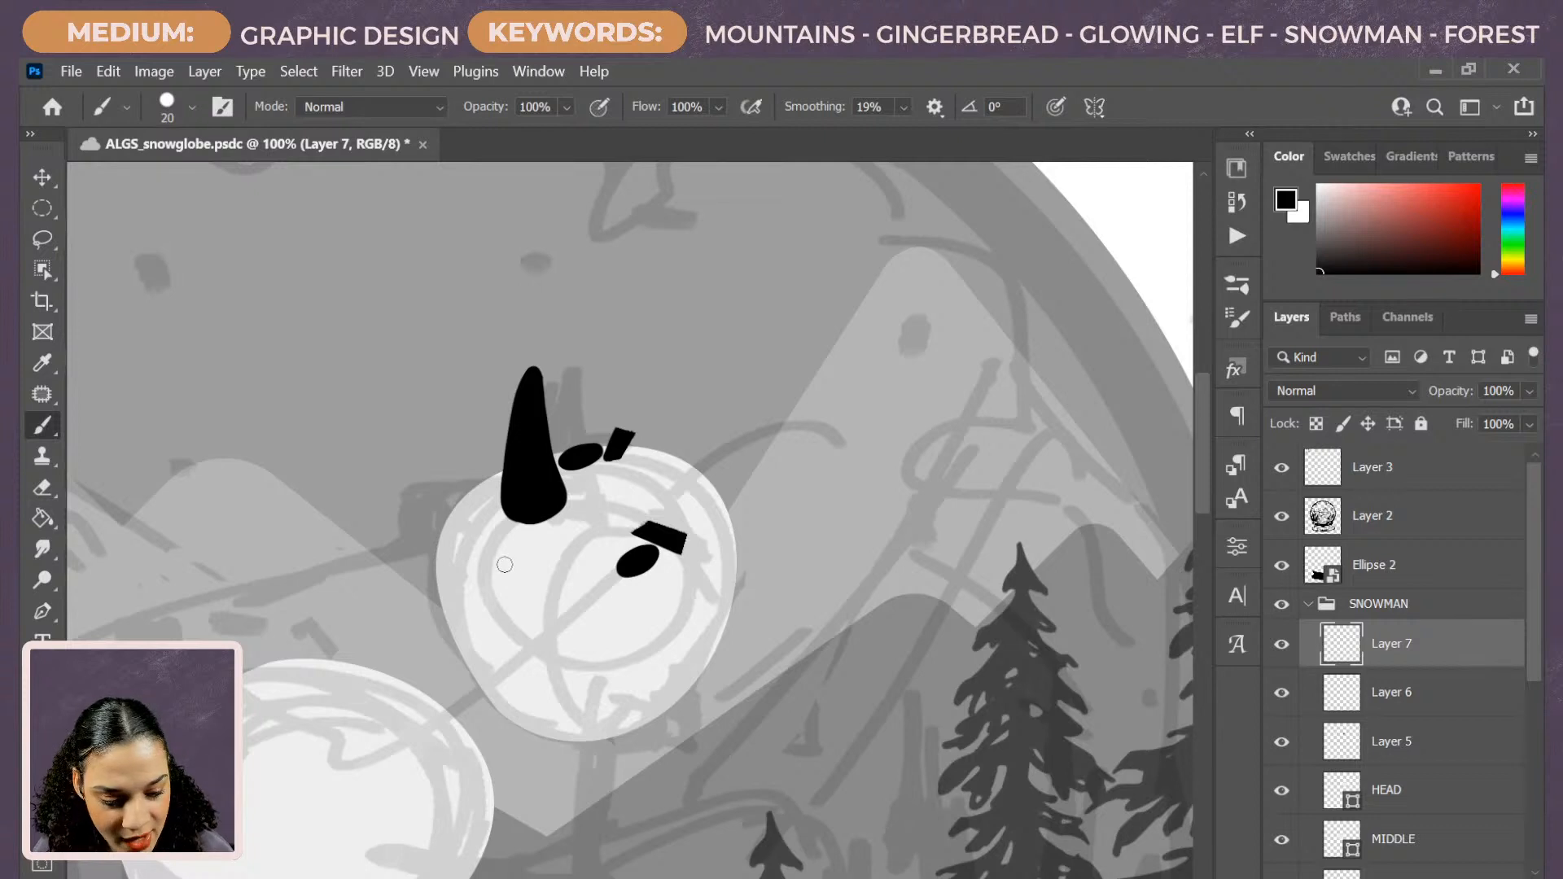
left_click_drag(504, 564, 547, 598)
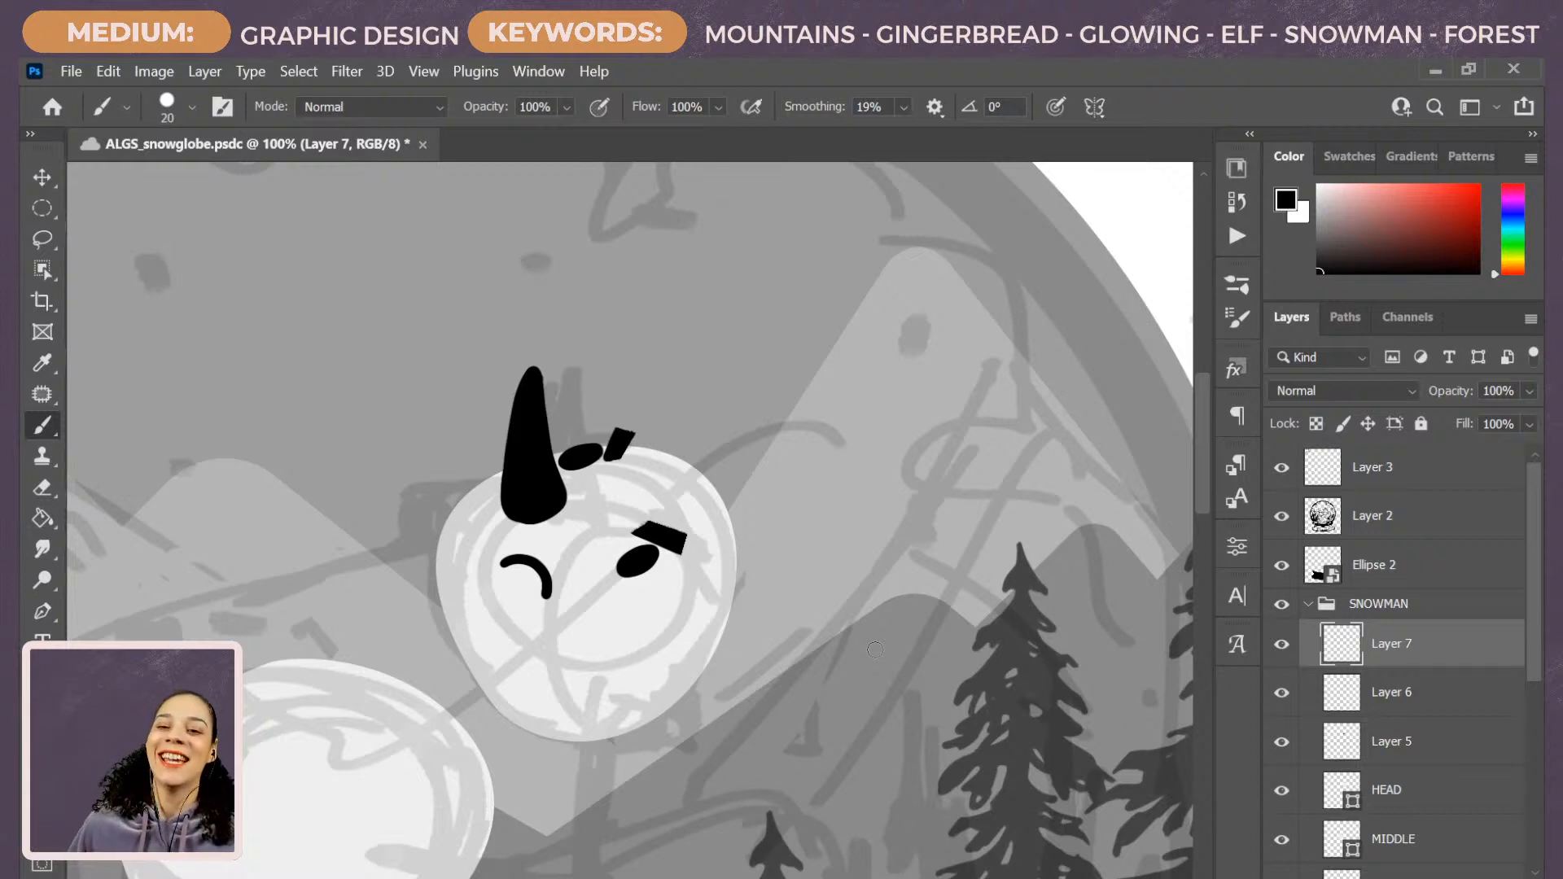
left_click_drag(512, 578, 557, 599)
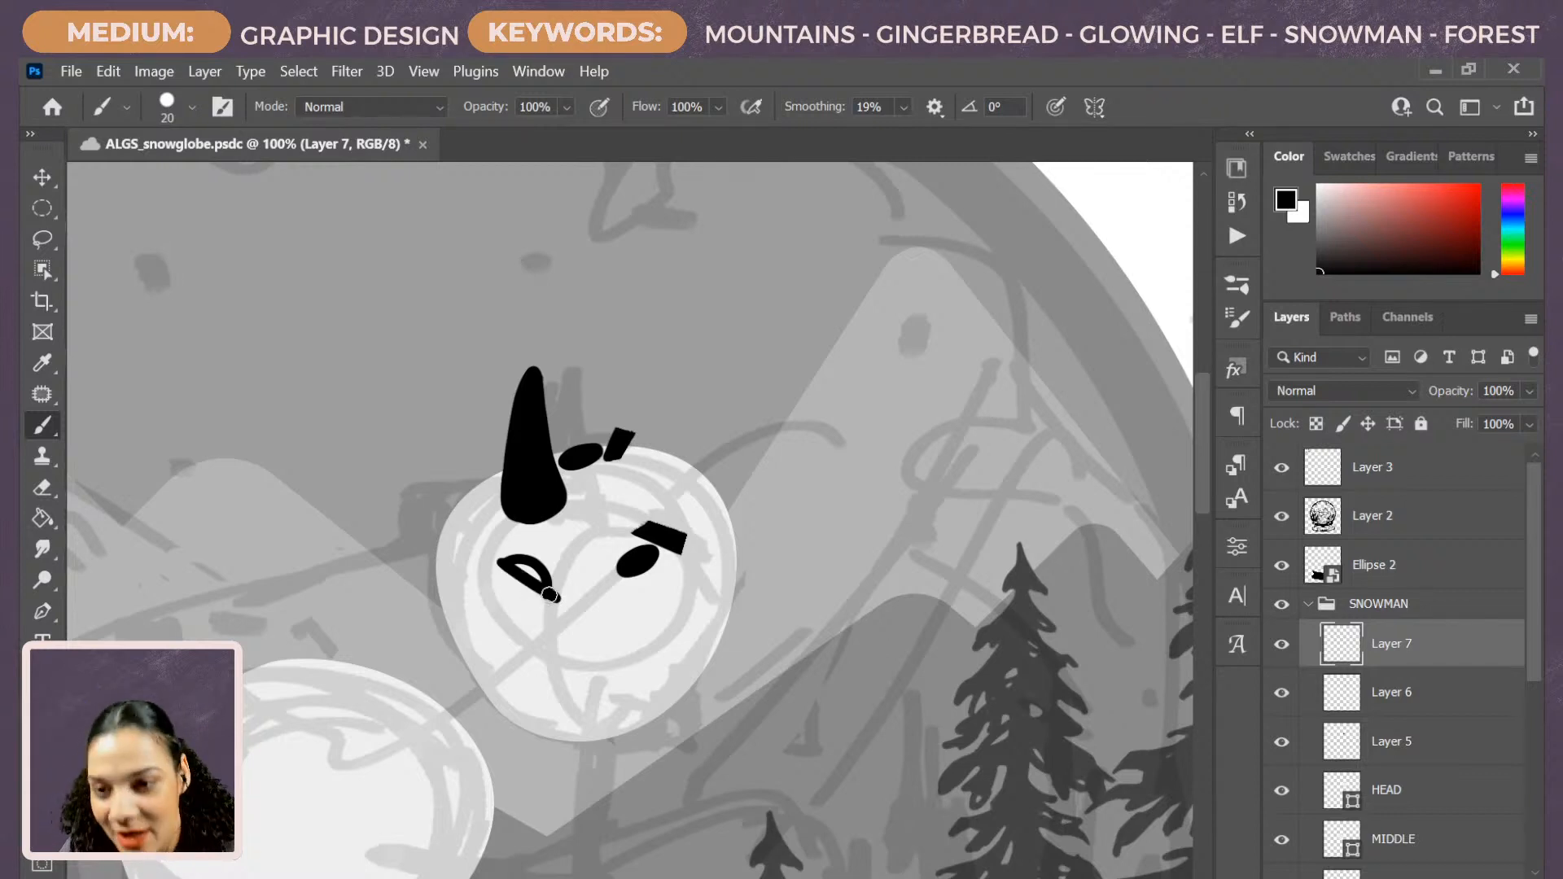
key("ctrl+z")
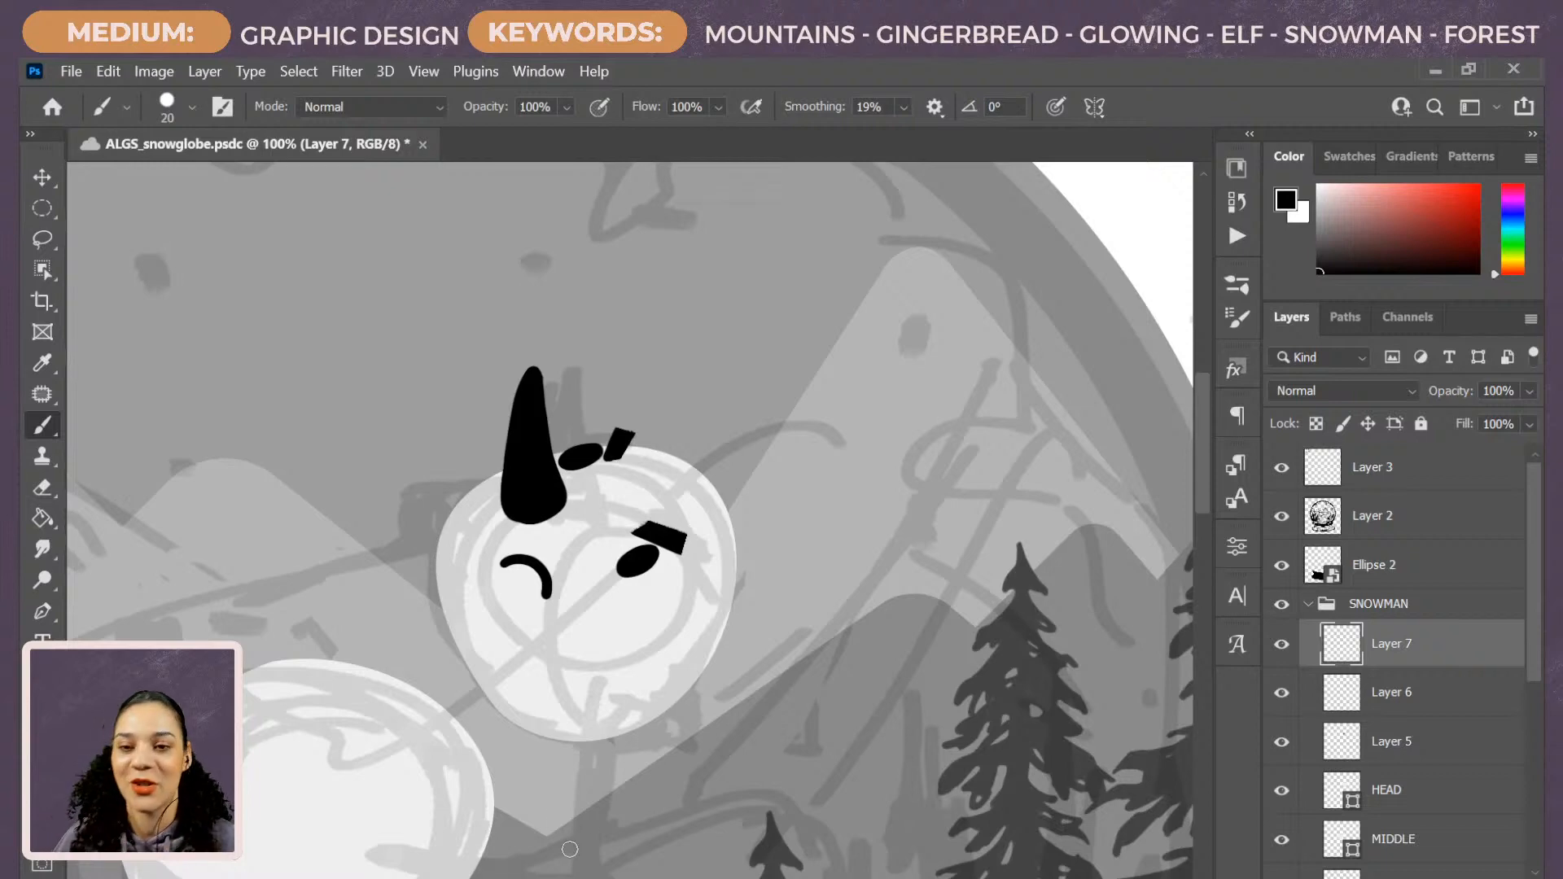
Smooth the jagged inner ends of both eyebrows with a 6 px black brush.
scroll(569, 850, "down", 3)
scroll(574, 855, "up", 5)
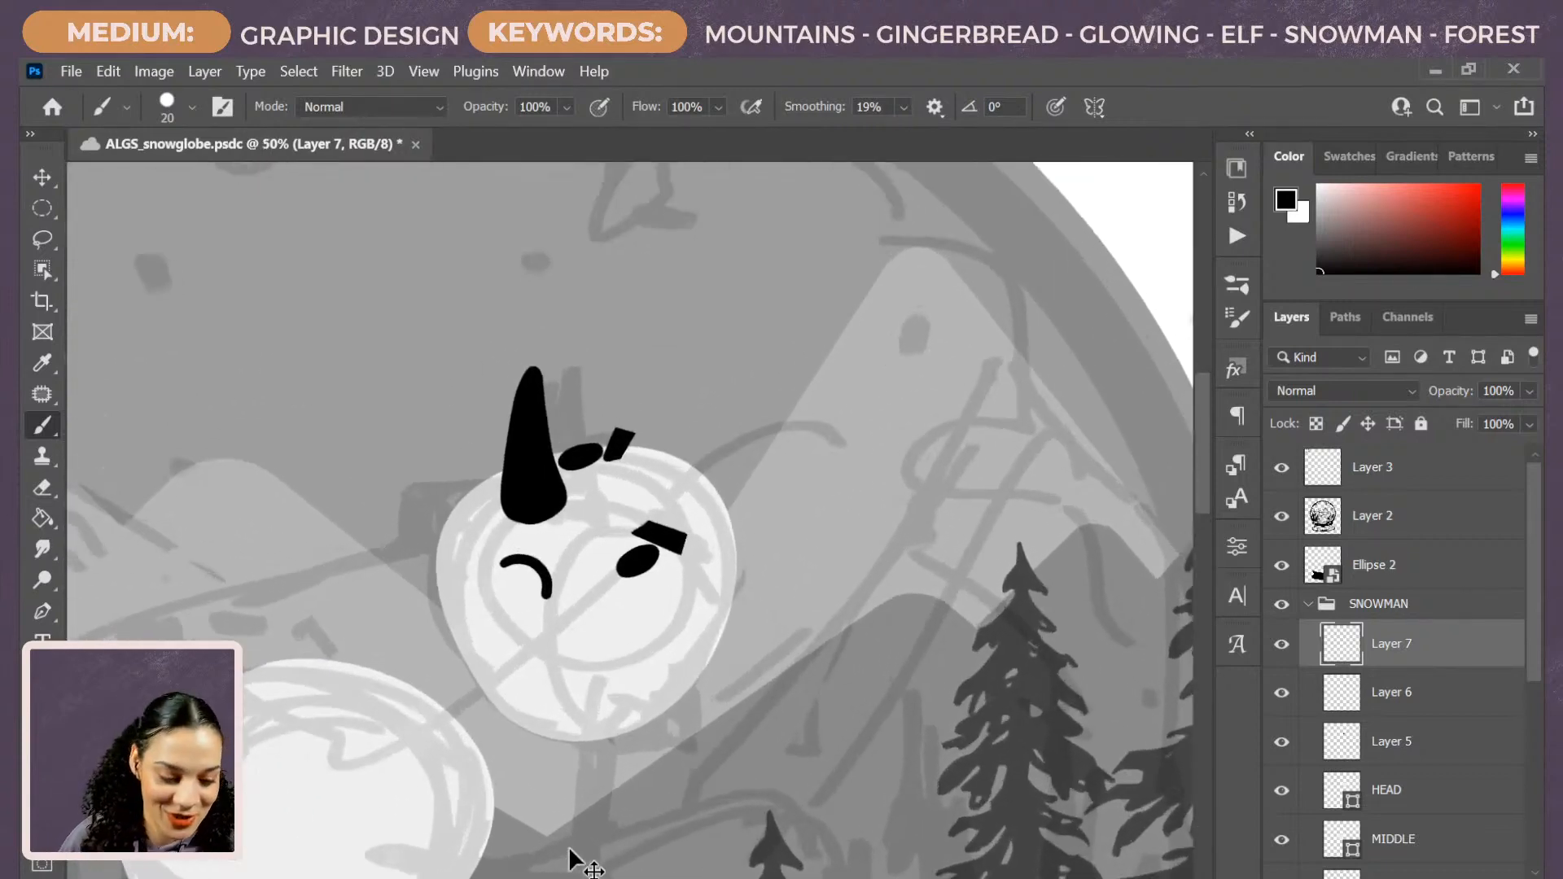
key("bracketleft")
key("bracketleft")
key("bracketleft")
key("bracketleft")
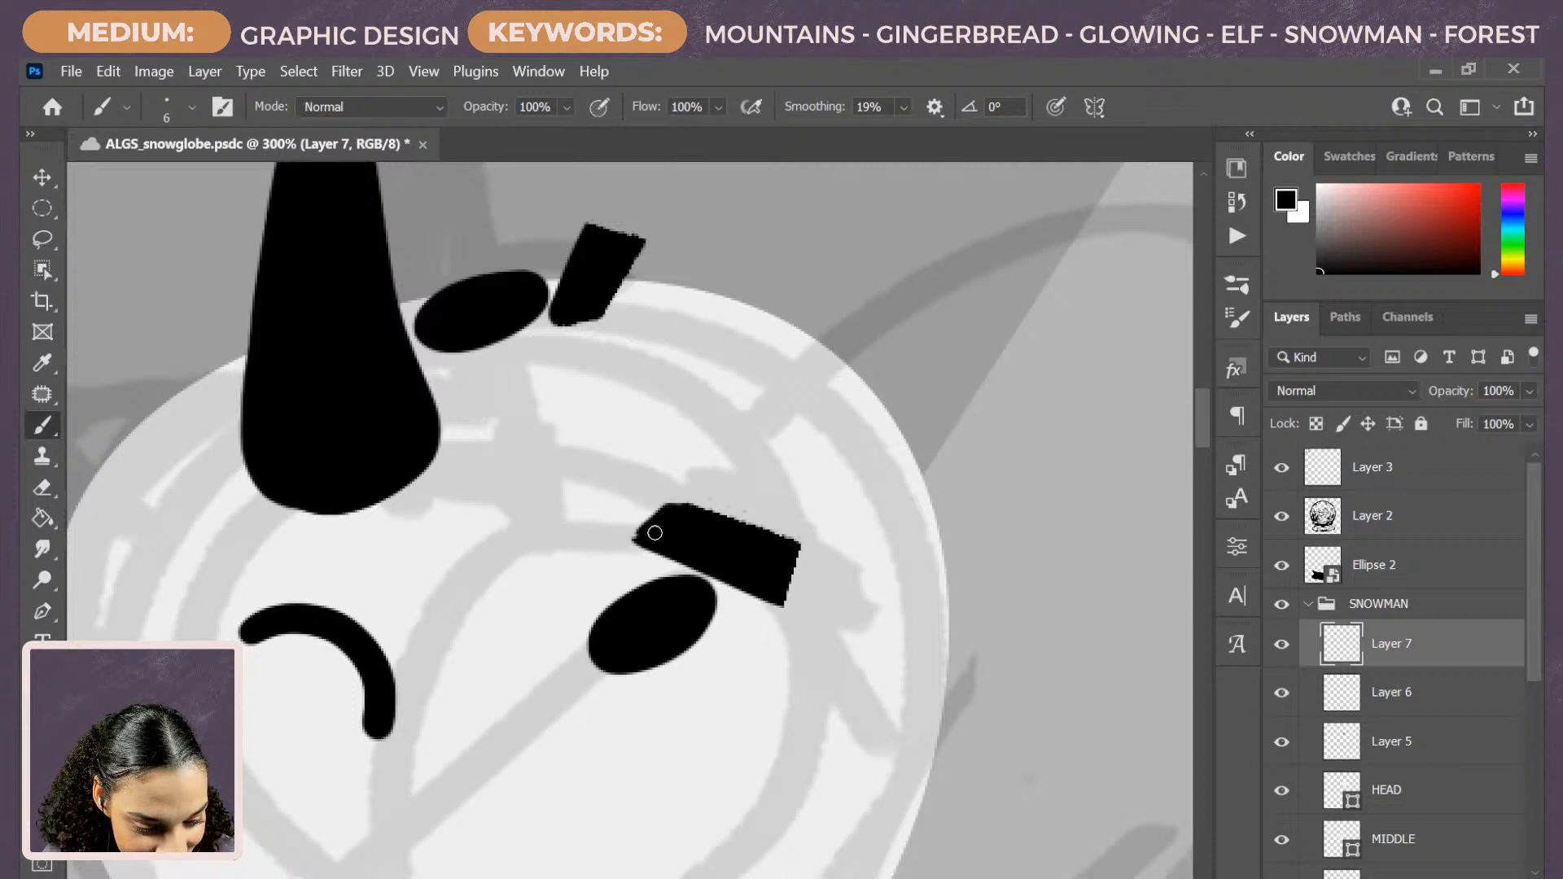
left_click_drag(677, 507, 636, 544)
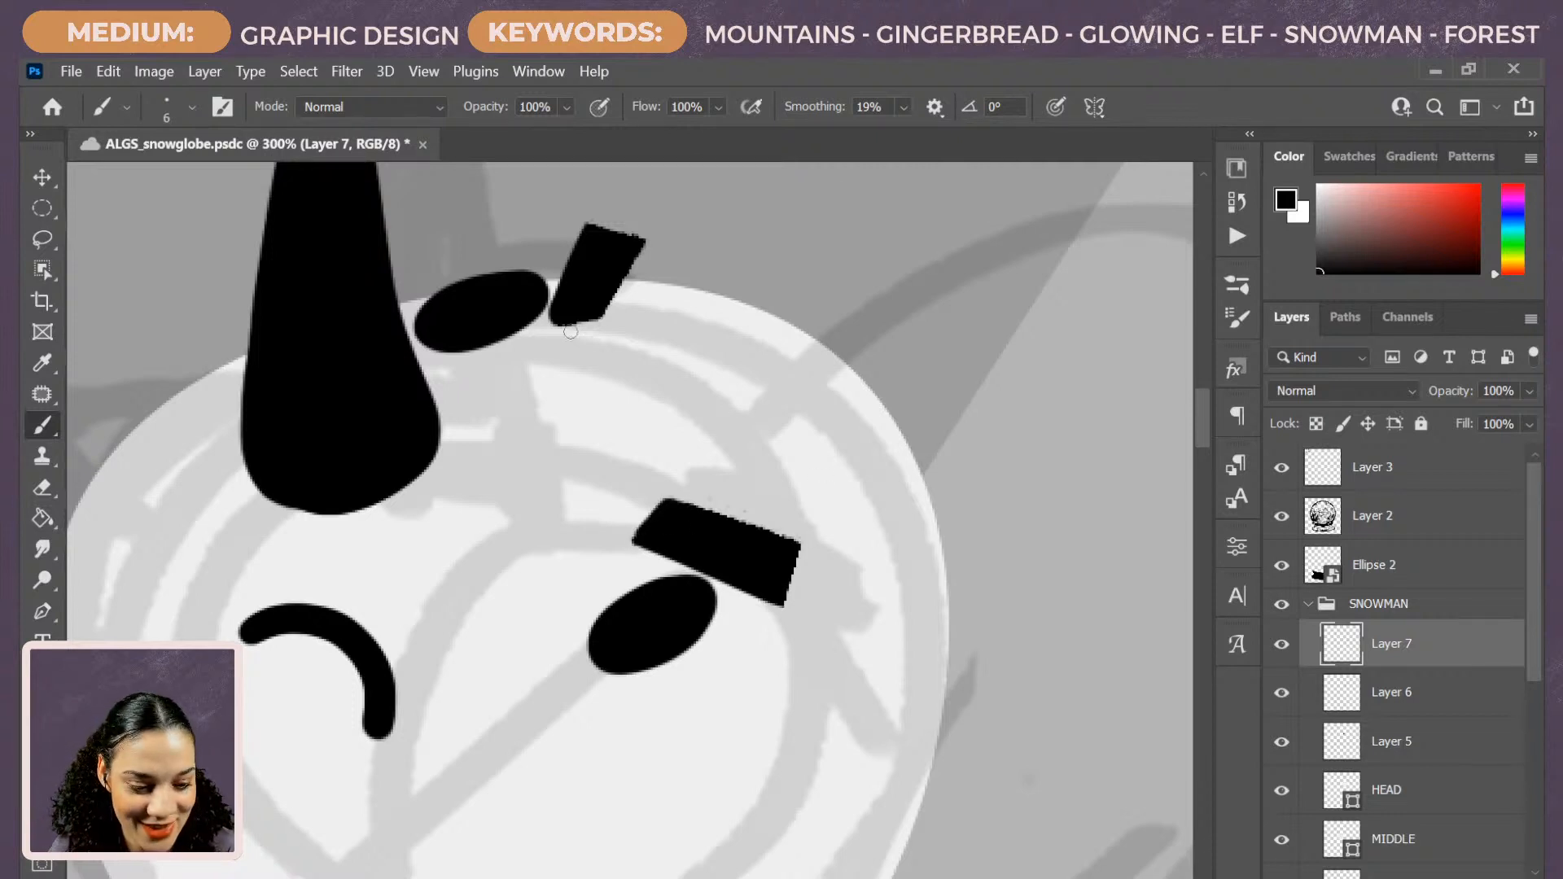
left_click_drag(562, 320, 594, 317)
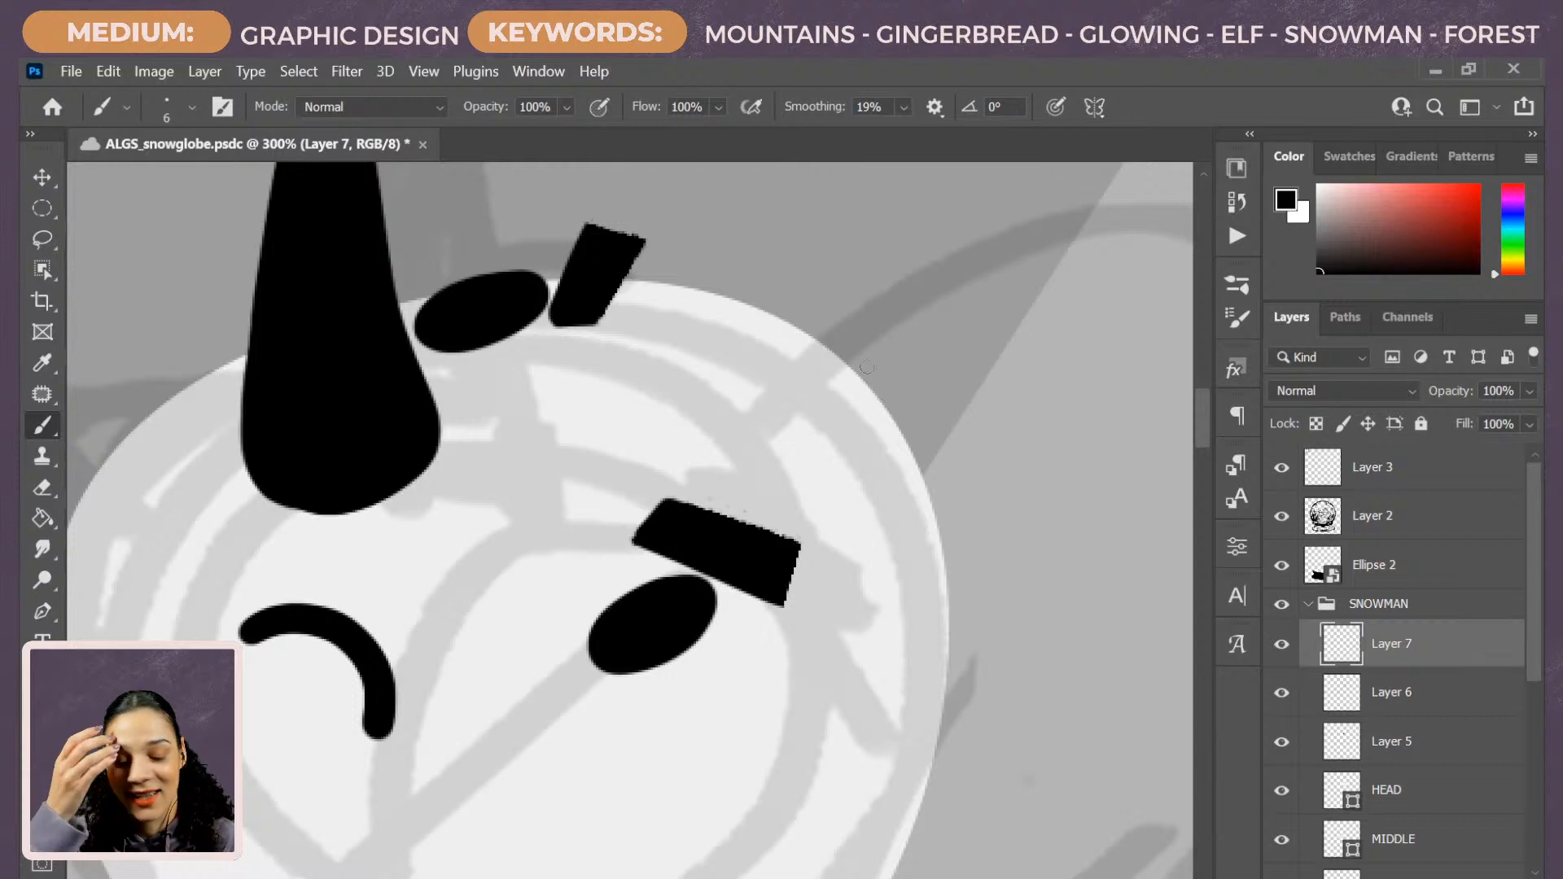
Clean up the outer ends of both eyebrows into smooth, slightly rounded edges with the black brush.
mouse_move(590, 220)
left_mouse_down()
mouse_move(659, 219)
mouse_move(592, 215)
mouse_move(580, 257)
mouse_move(600, 224)
mouse_move(634, 244)
left_mouse_up()
key("ctrl+z")
key("ctrl+z")
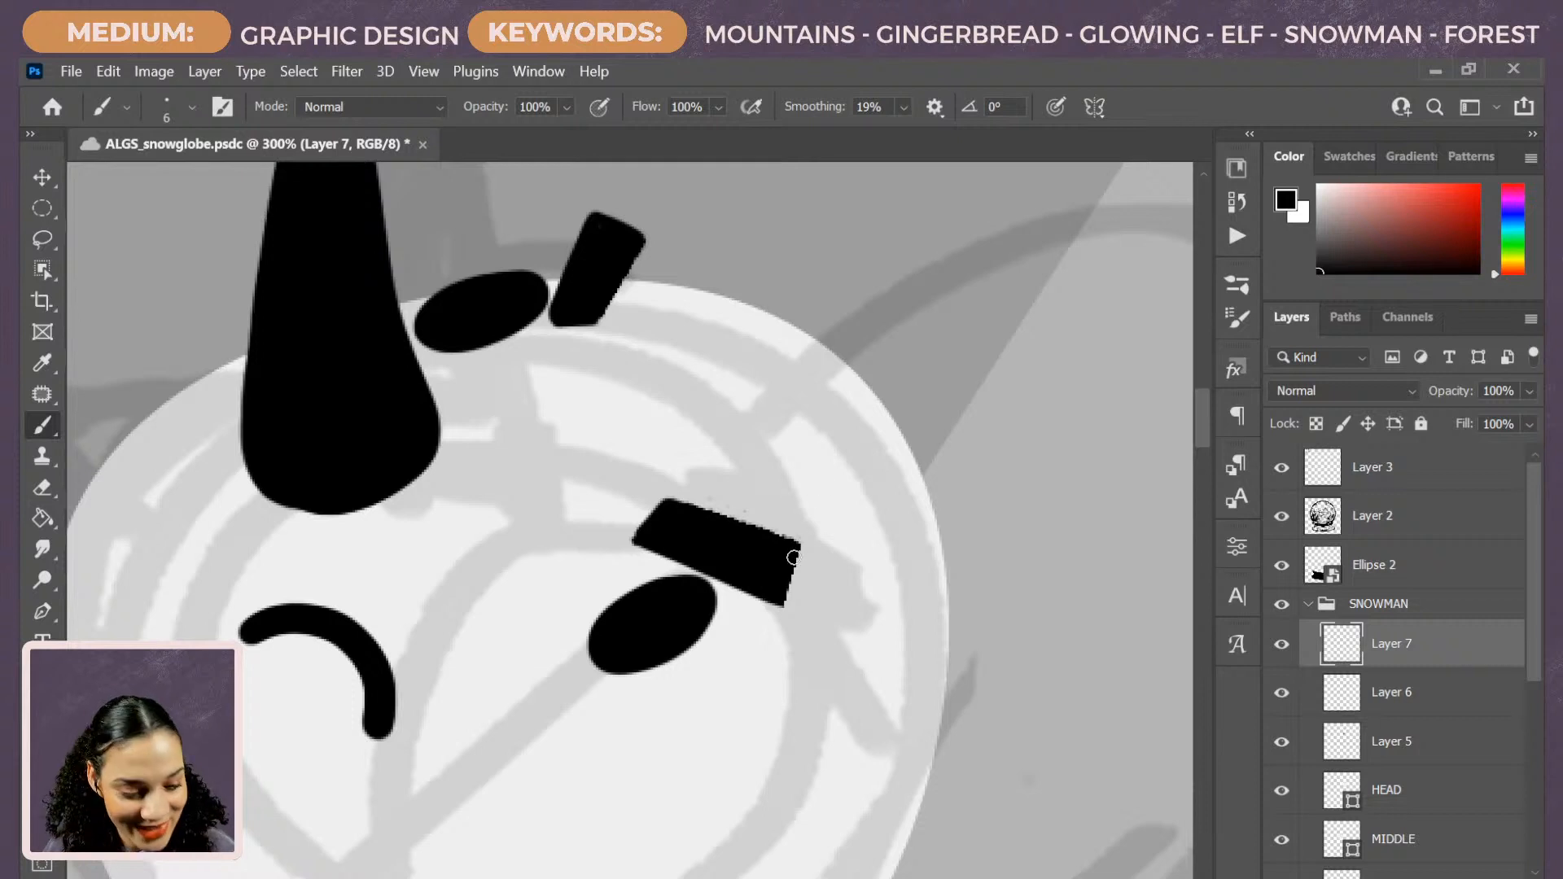
left_click_drag(794, 549, 785, 603)
key("ctrl+z")
left_click_drag(794, 546, 783, 602)
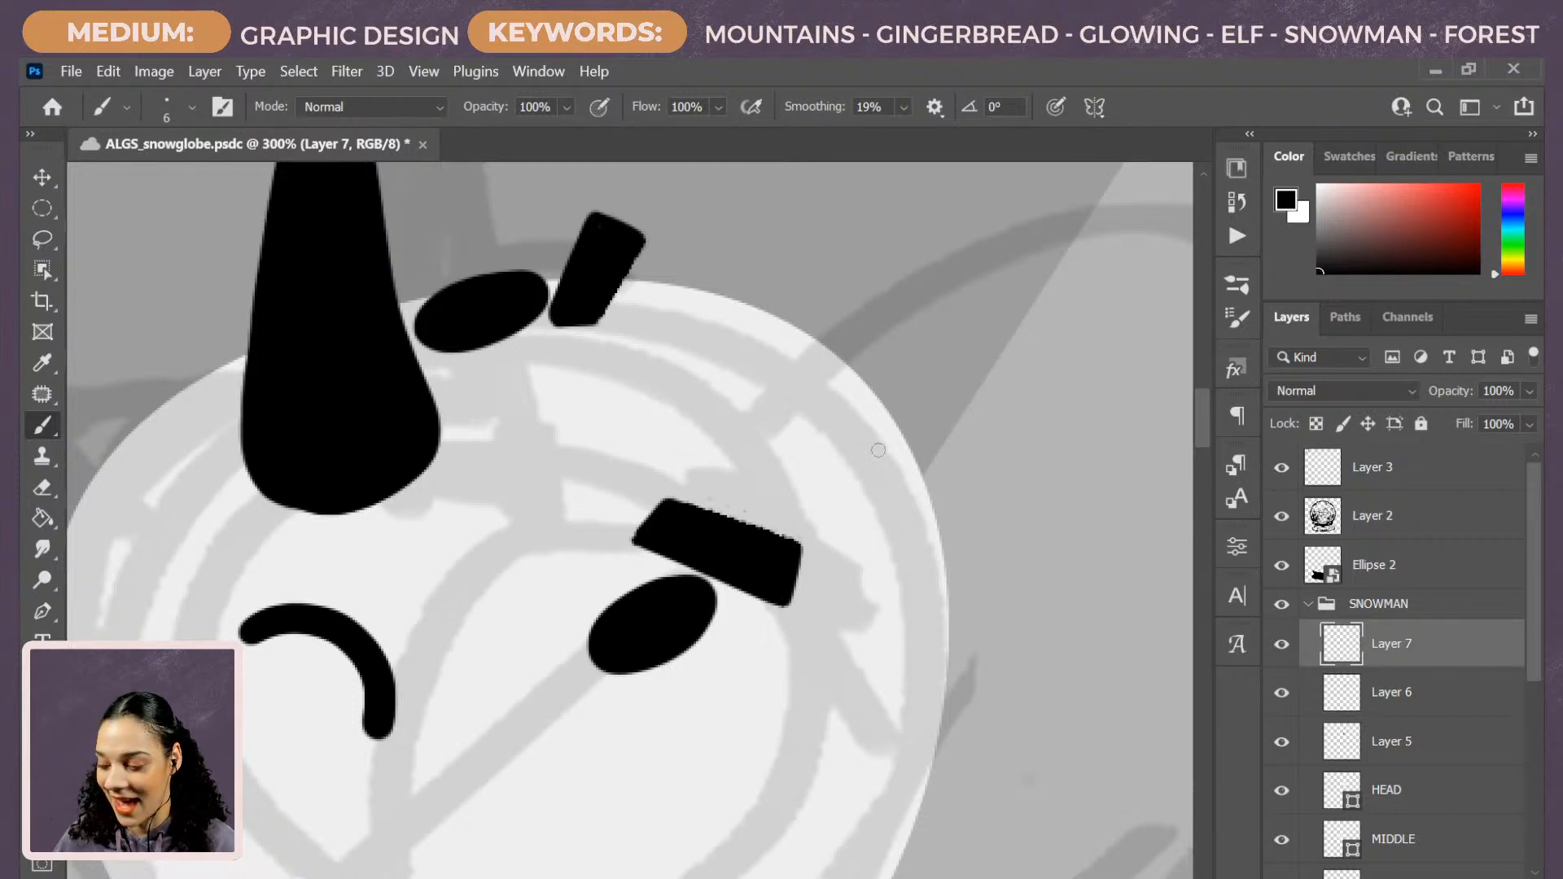
Reduce the eraser to 20 px and merge Layer 7, holding the mouth, down into Layer 6.
key("e")
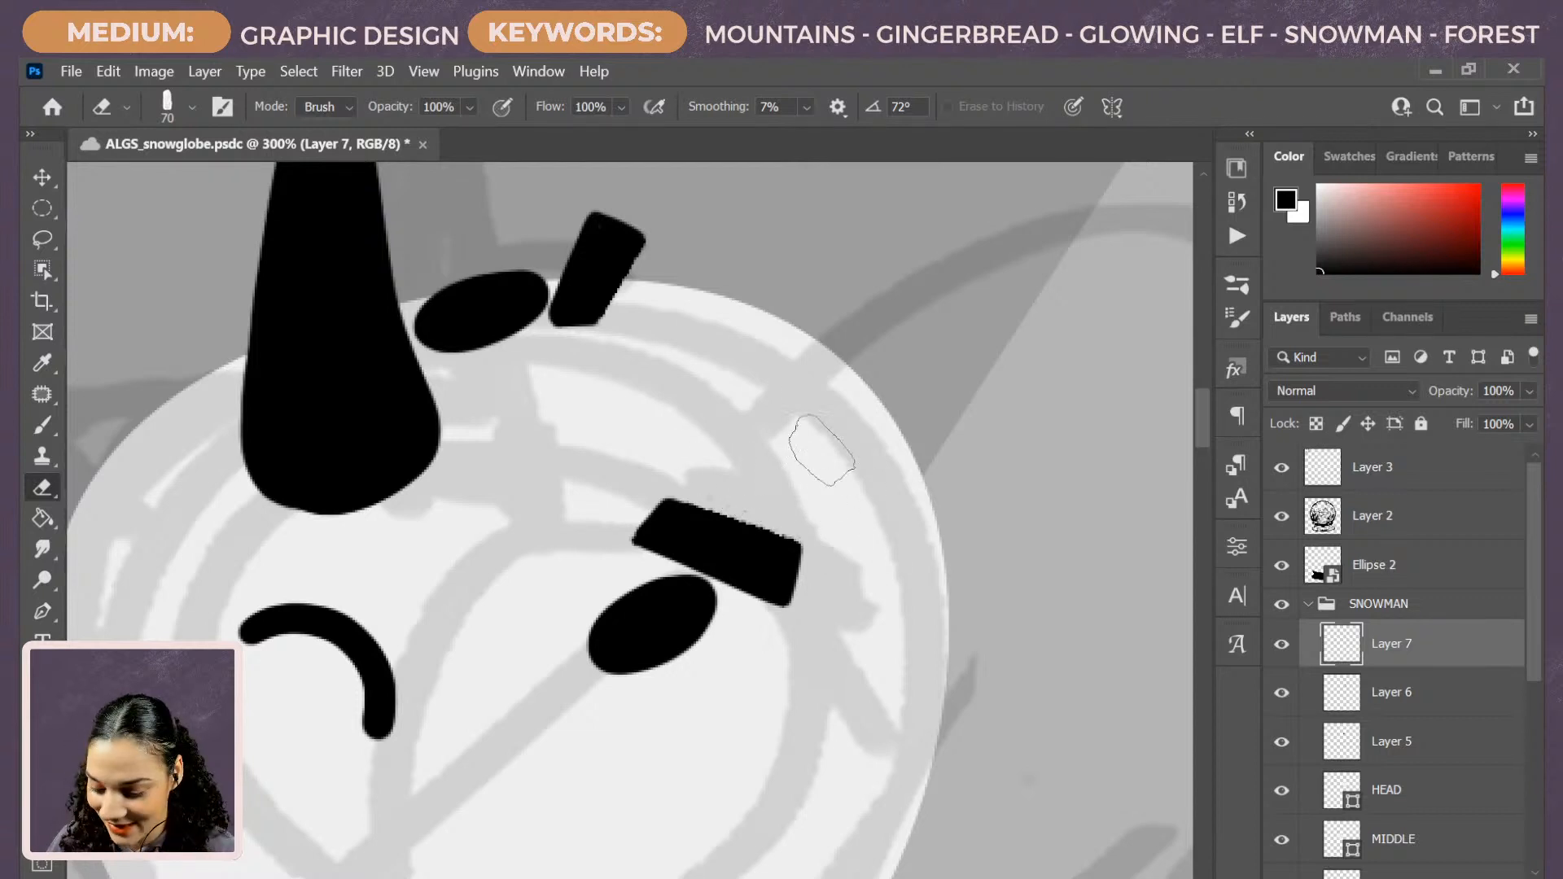
key("bracketleft")
key("bracketleft")
key("bracketleft")
key("bracketleft")
key("bracketleft")
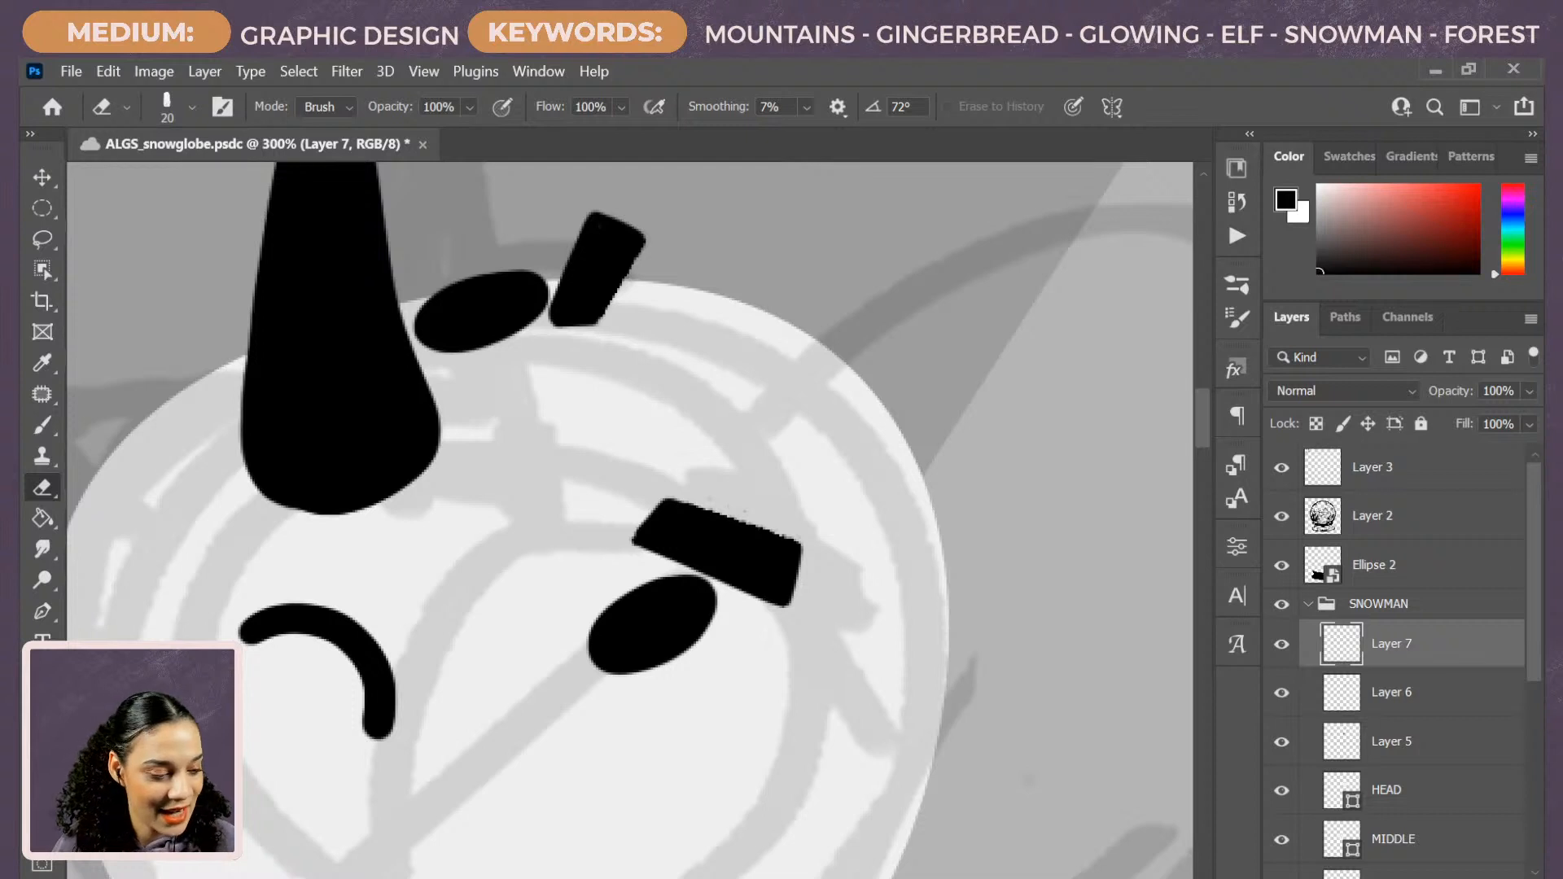
left_click(1281, 643)
left_click(1281, 644)
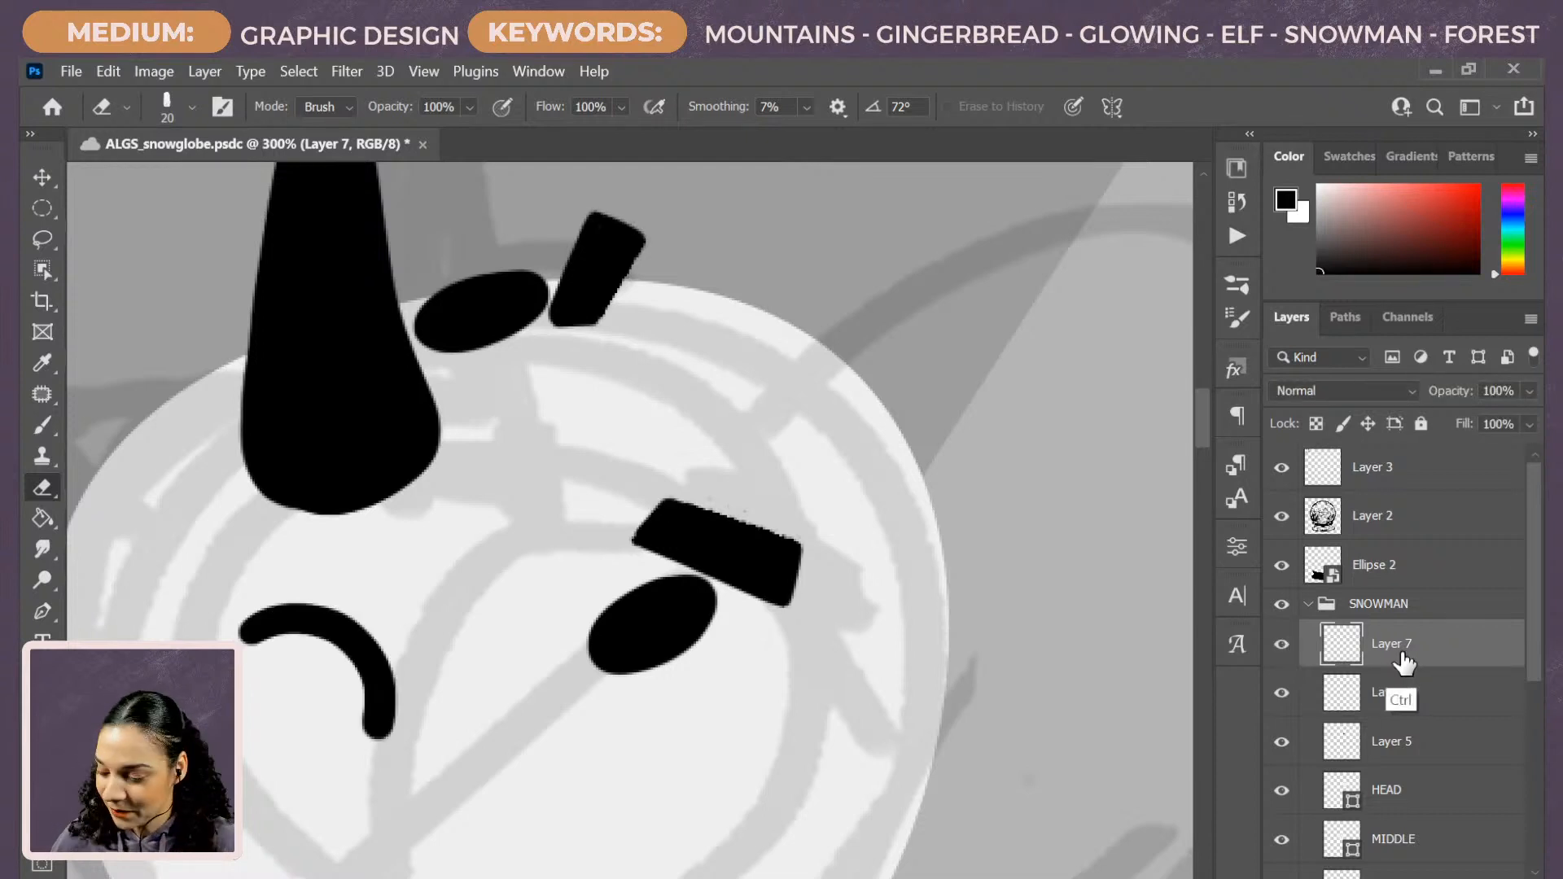
key("ctrl+e")
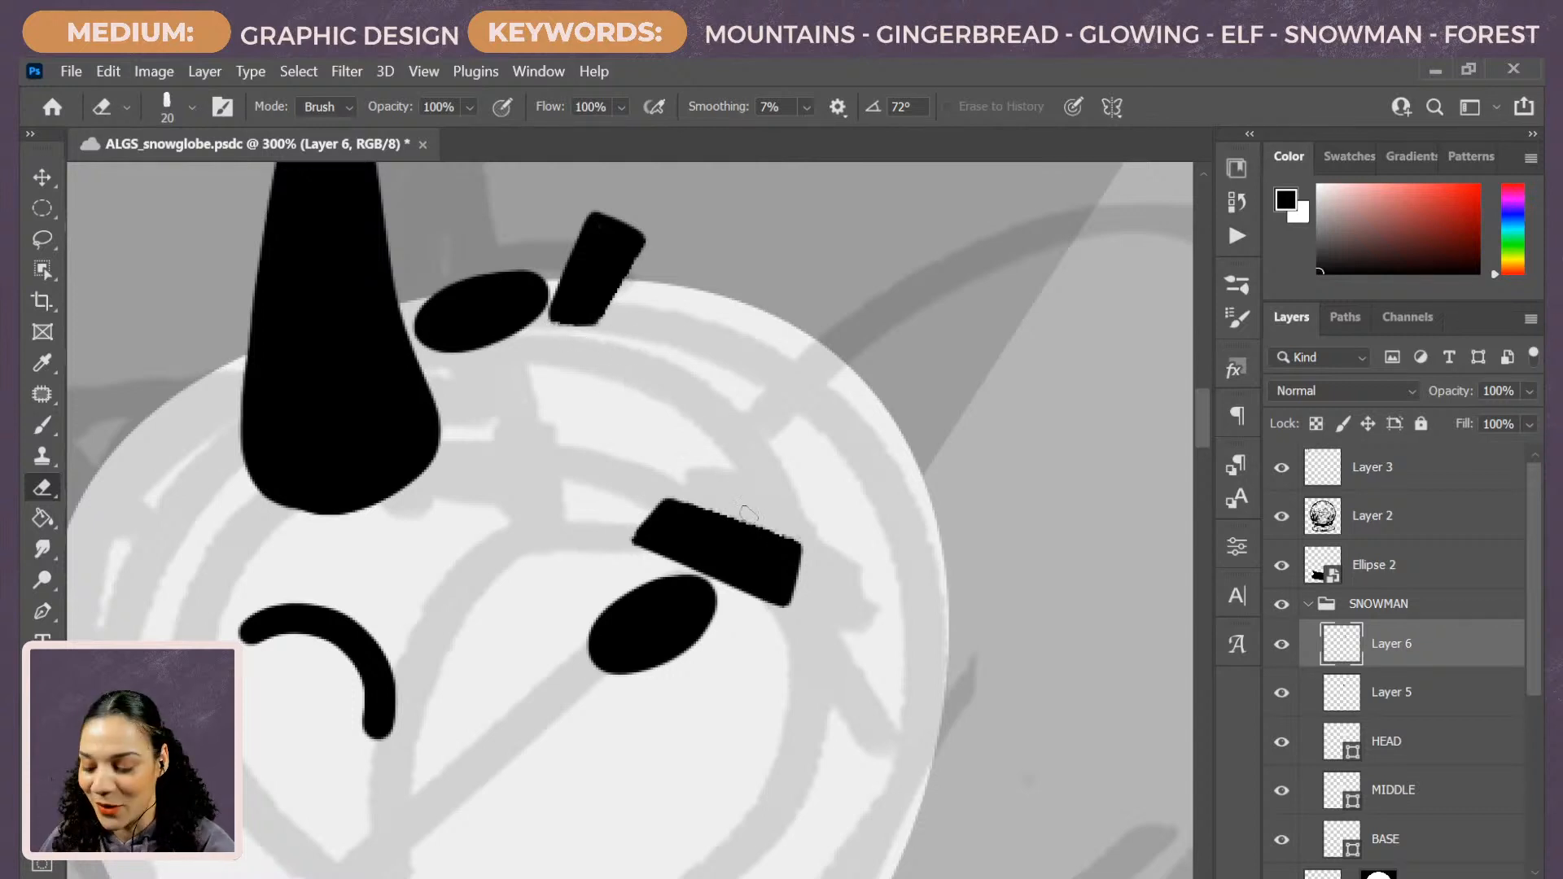
Lasso the eyebrow above the eye inside the head on Layer 6 and rotate it by -5.89°.
key("ctrl+minus")
key("ctrl+minus")
key("ctrl+minus")
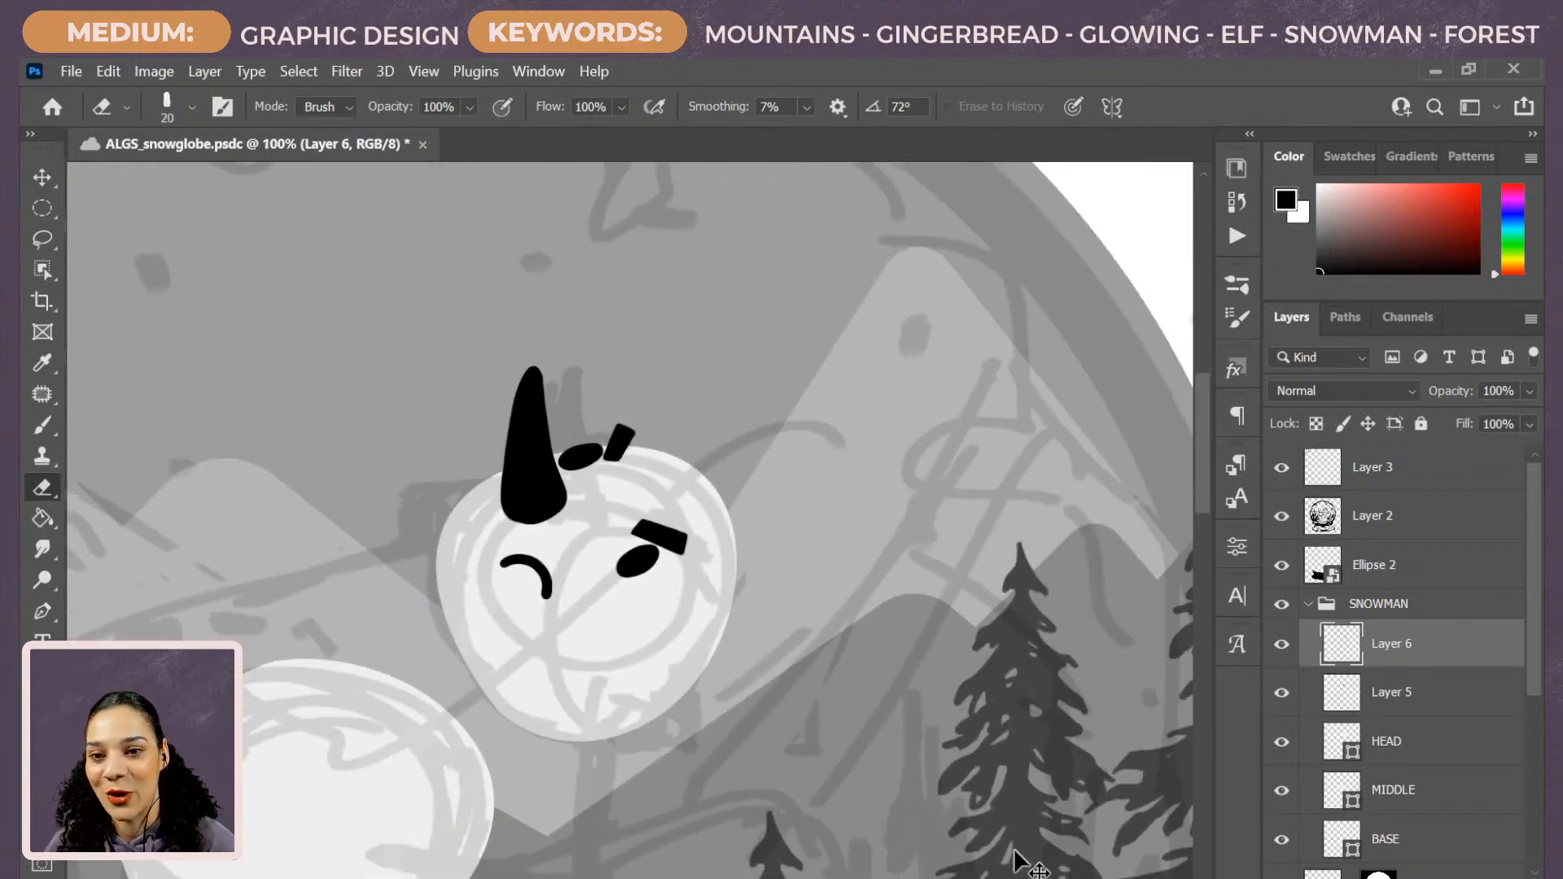
key("ctrl+plus")
key("ctrl+plus")
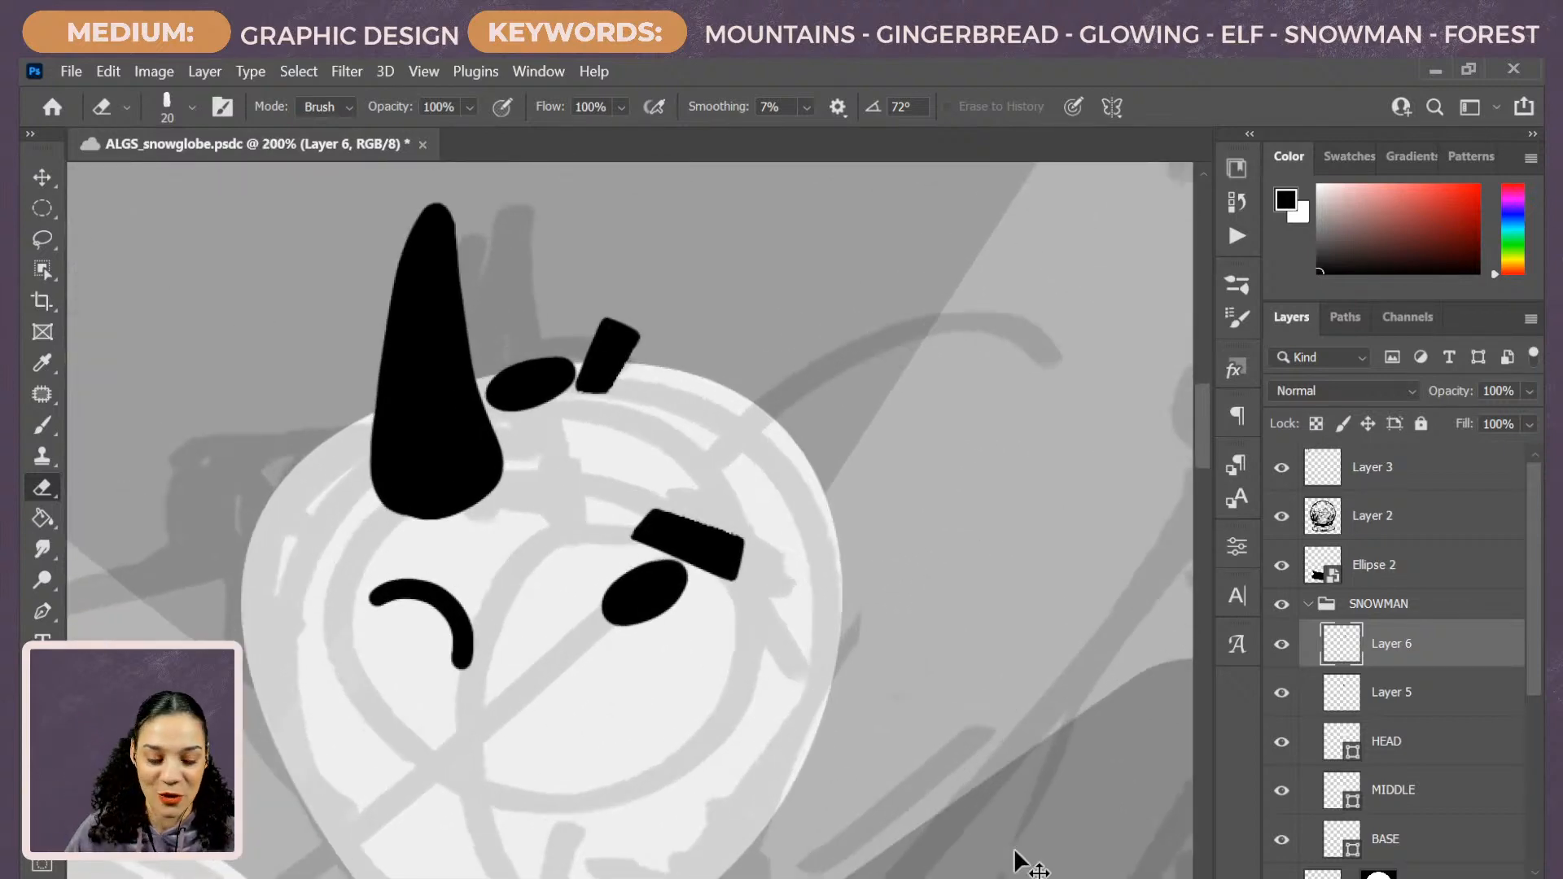
key("ctrl+plus")
key("l")
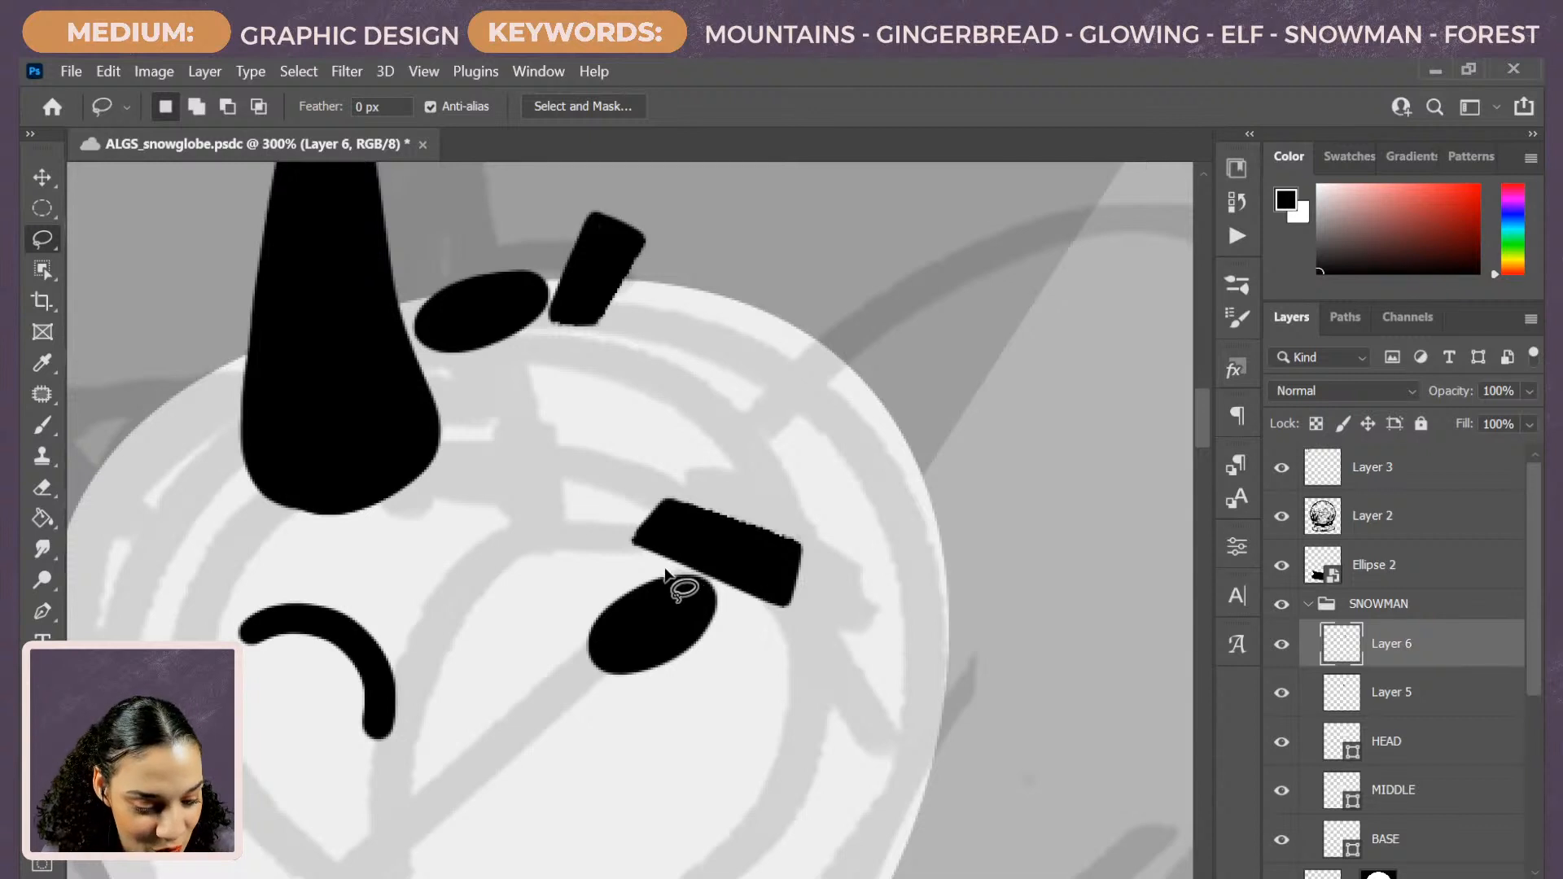
left_click_drag(669, 567, 709, 581)
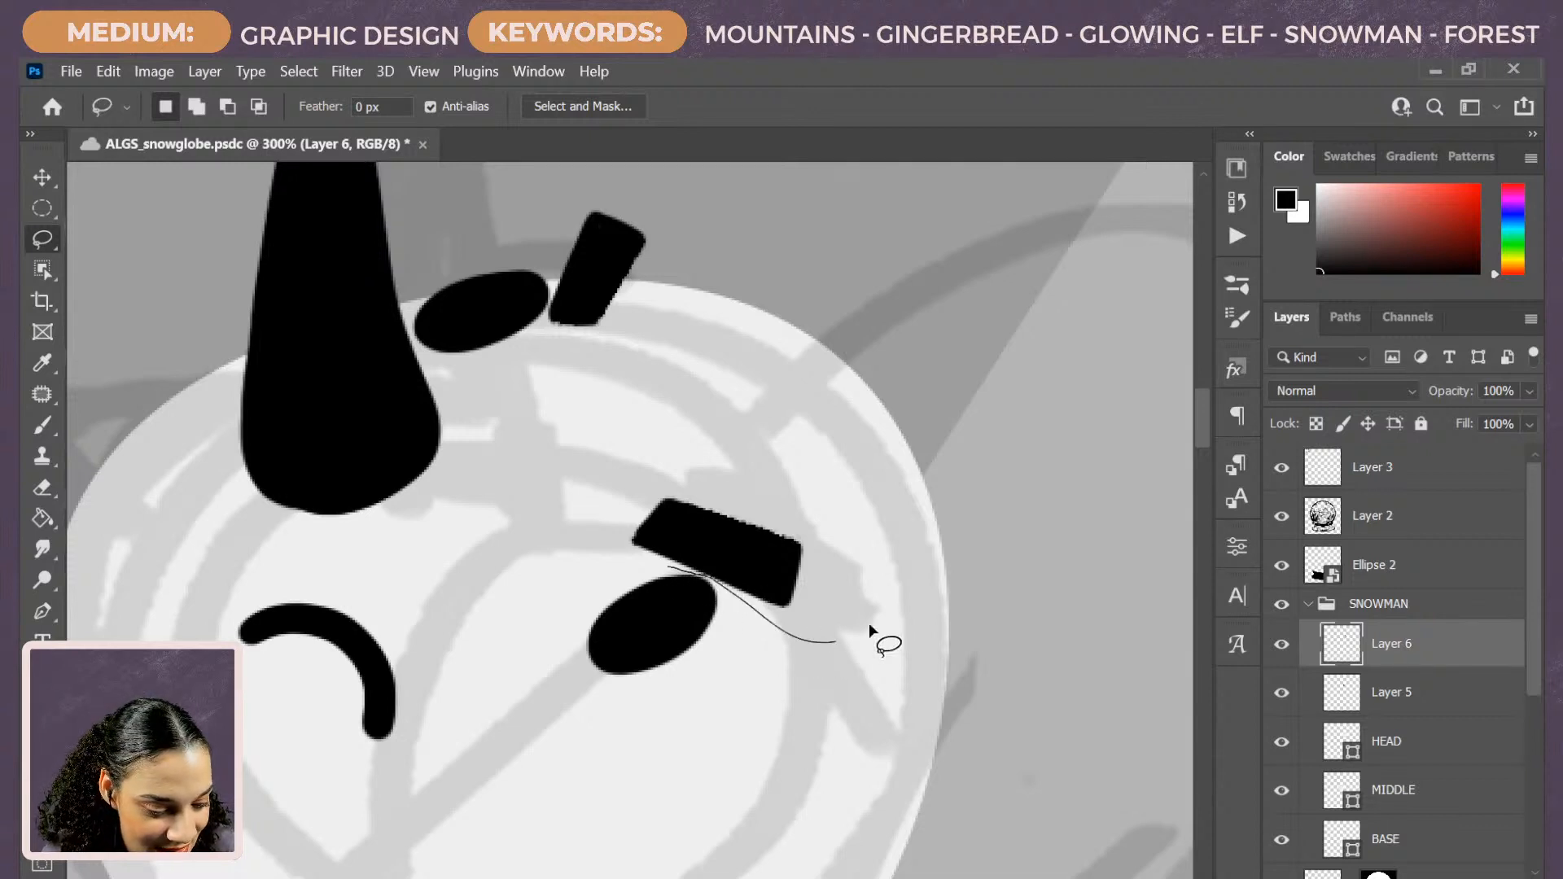
mouse_move(868, 627)
left_mouse_down()
mouse_move(803, 461)
mouse_move(557, 513)
mouse_move(631, 580)
mouse_move(681, 580)
left_mouse_up()
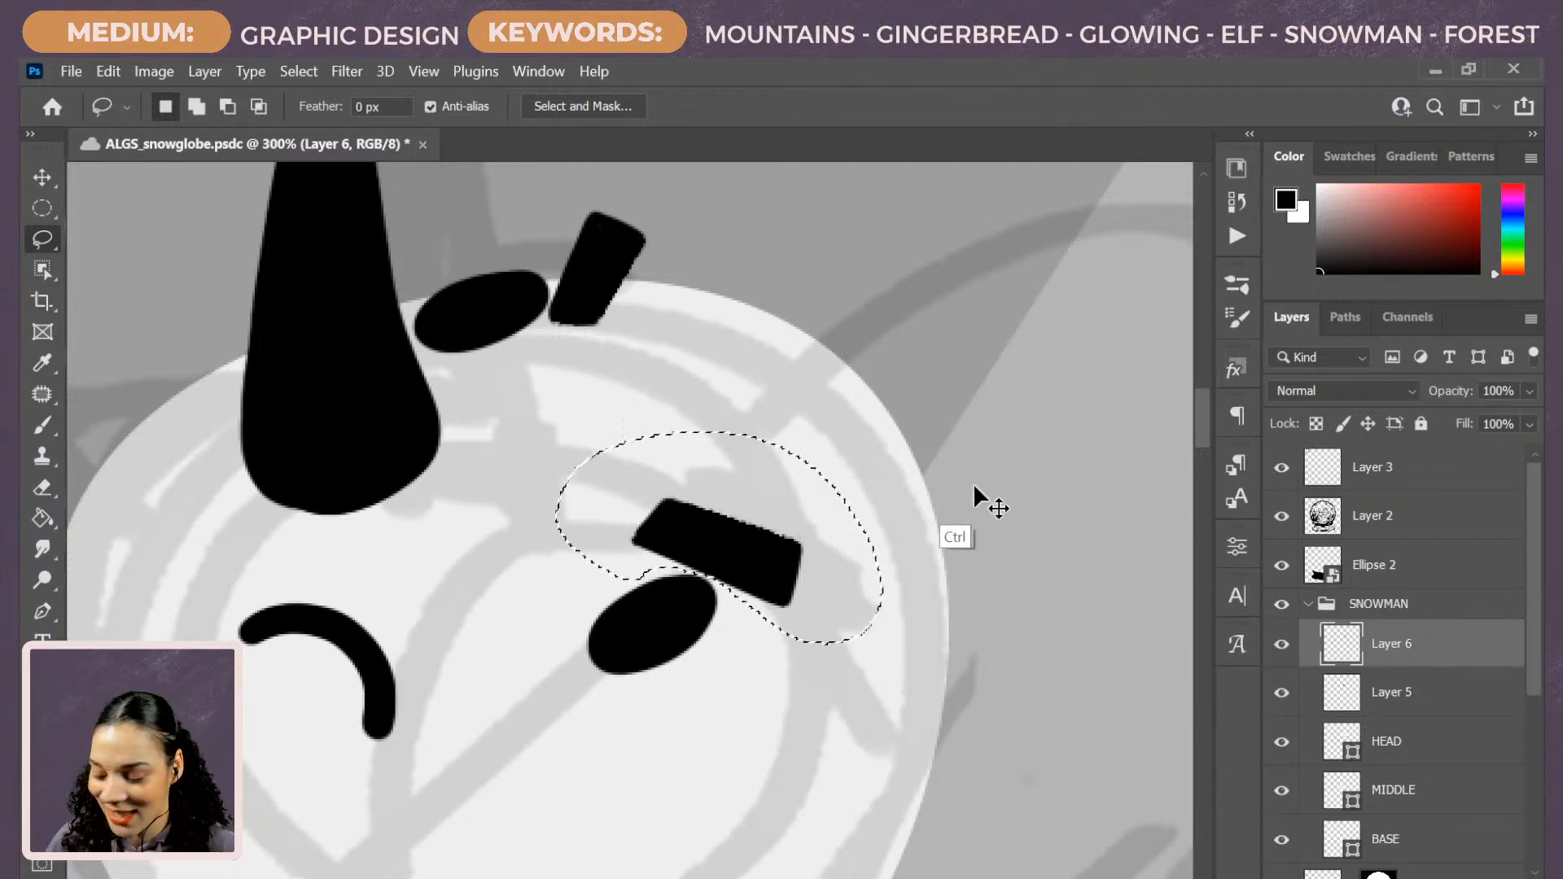
key("ctrl+t")
left_click_drag(949, 594, 949, 577)
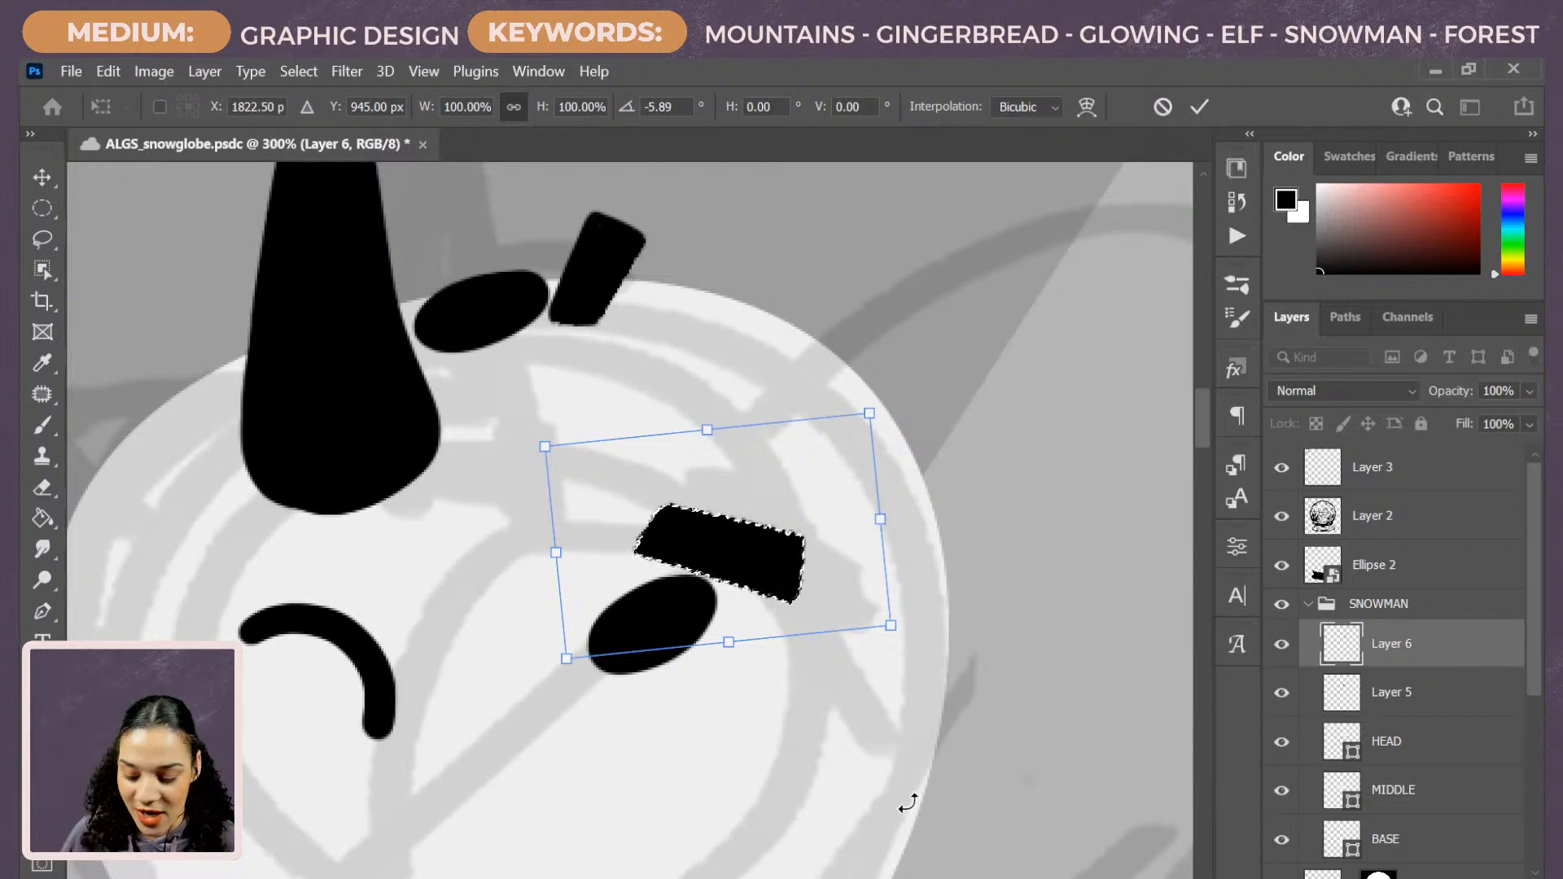
key("Return")
key("ctrl+d")
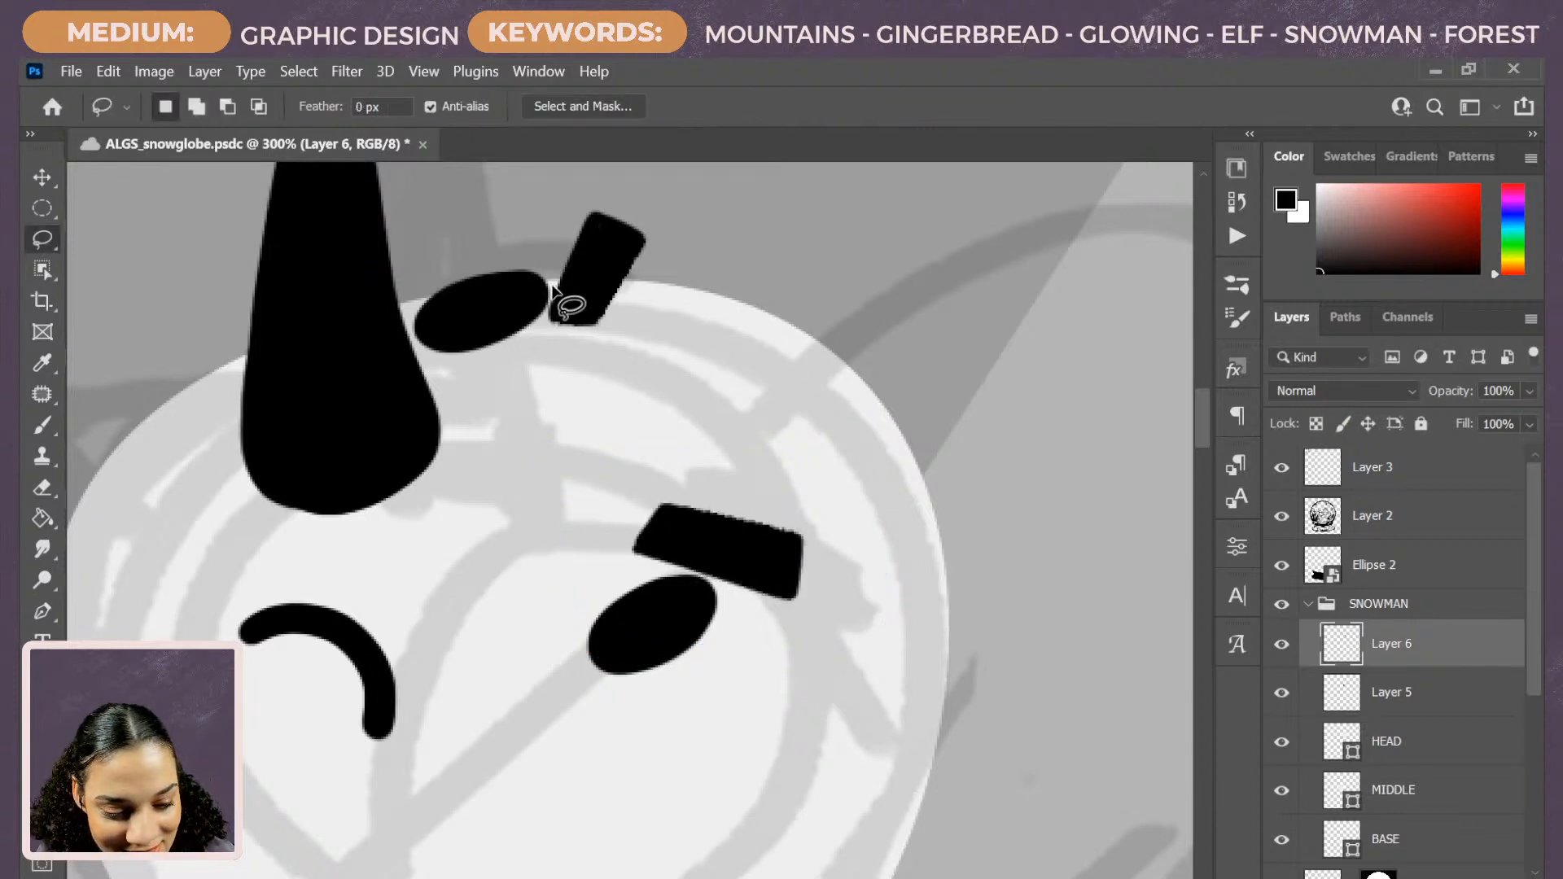
Lasso the eye next to the nose, scale it to 87.36%, rotate it 8.17° and nudge it toward the nearby eyebrow.
left_click_drag(552, 283, 548, 307)
mouse_move(486, 373)
left_mouse_down()
mouse_move(395, 356)
mouse_move(451, 212)
left_mouse_up()
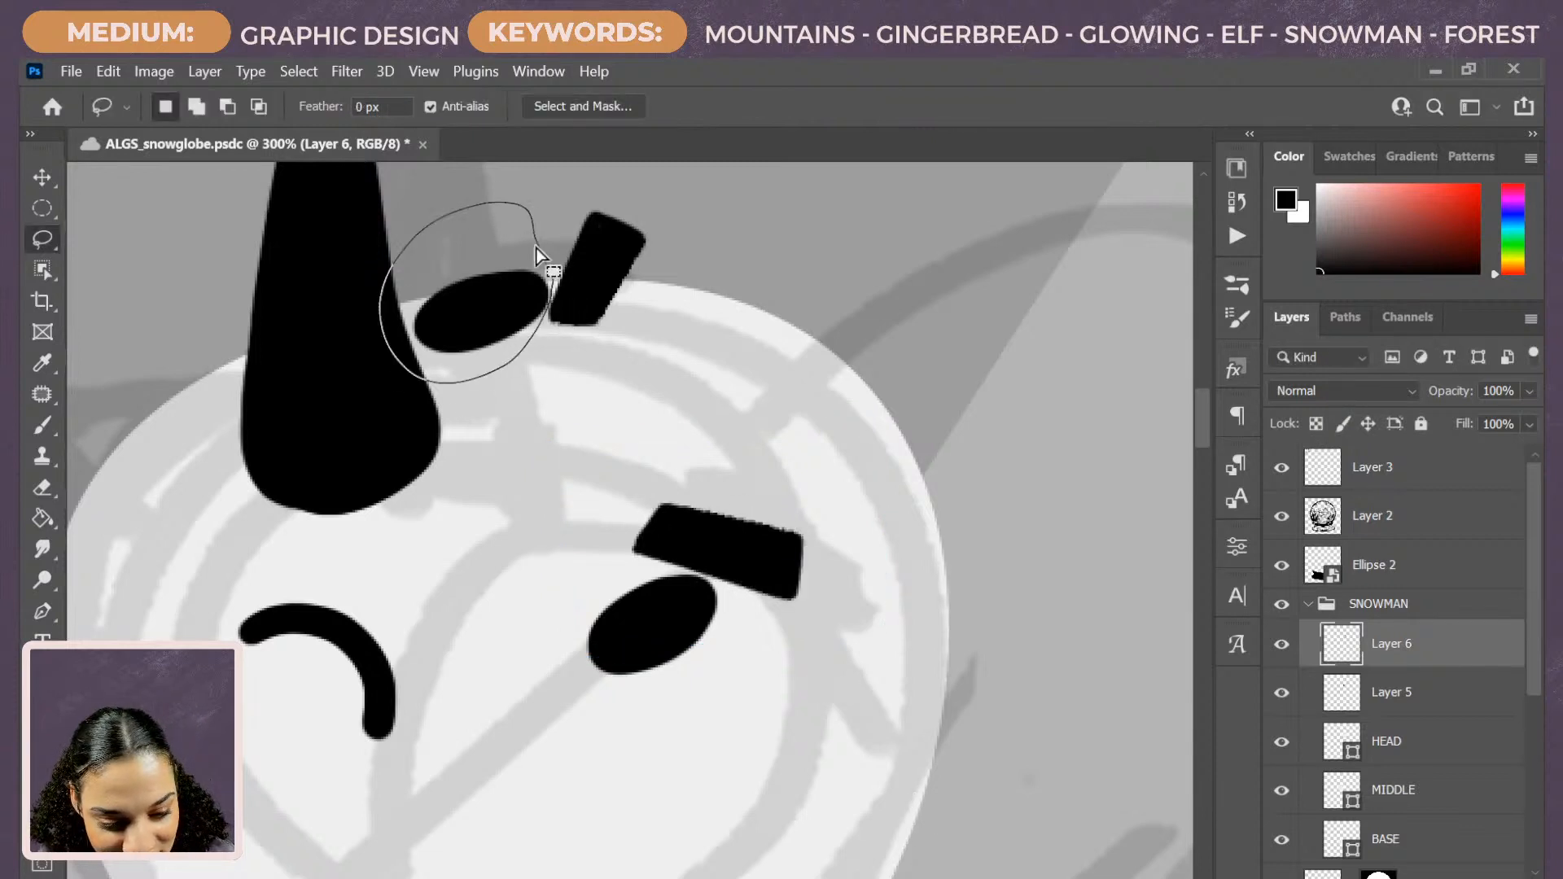
left_click_drag(537, 256, 552, 281)
key("ctrl+t")
mouse_move(550, 379)
left_mouse_down()
mouse_move(537, 386)
mouse_move(501, 337)
left_mouse_up()
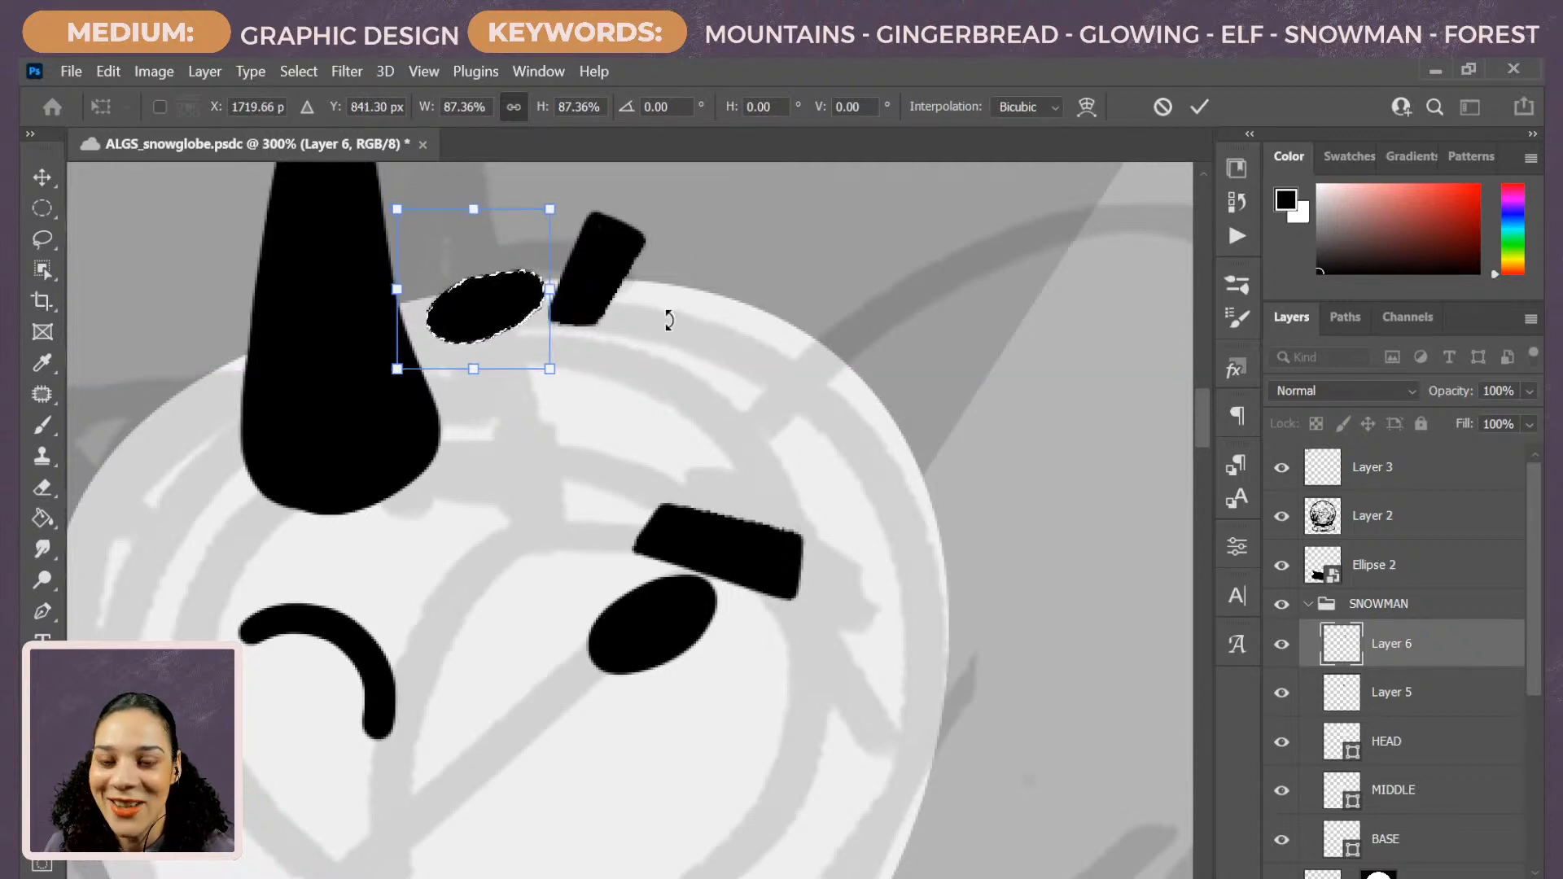
left_click_drag(628, 238, 642, 258)
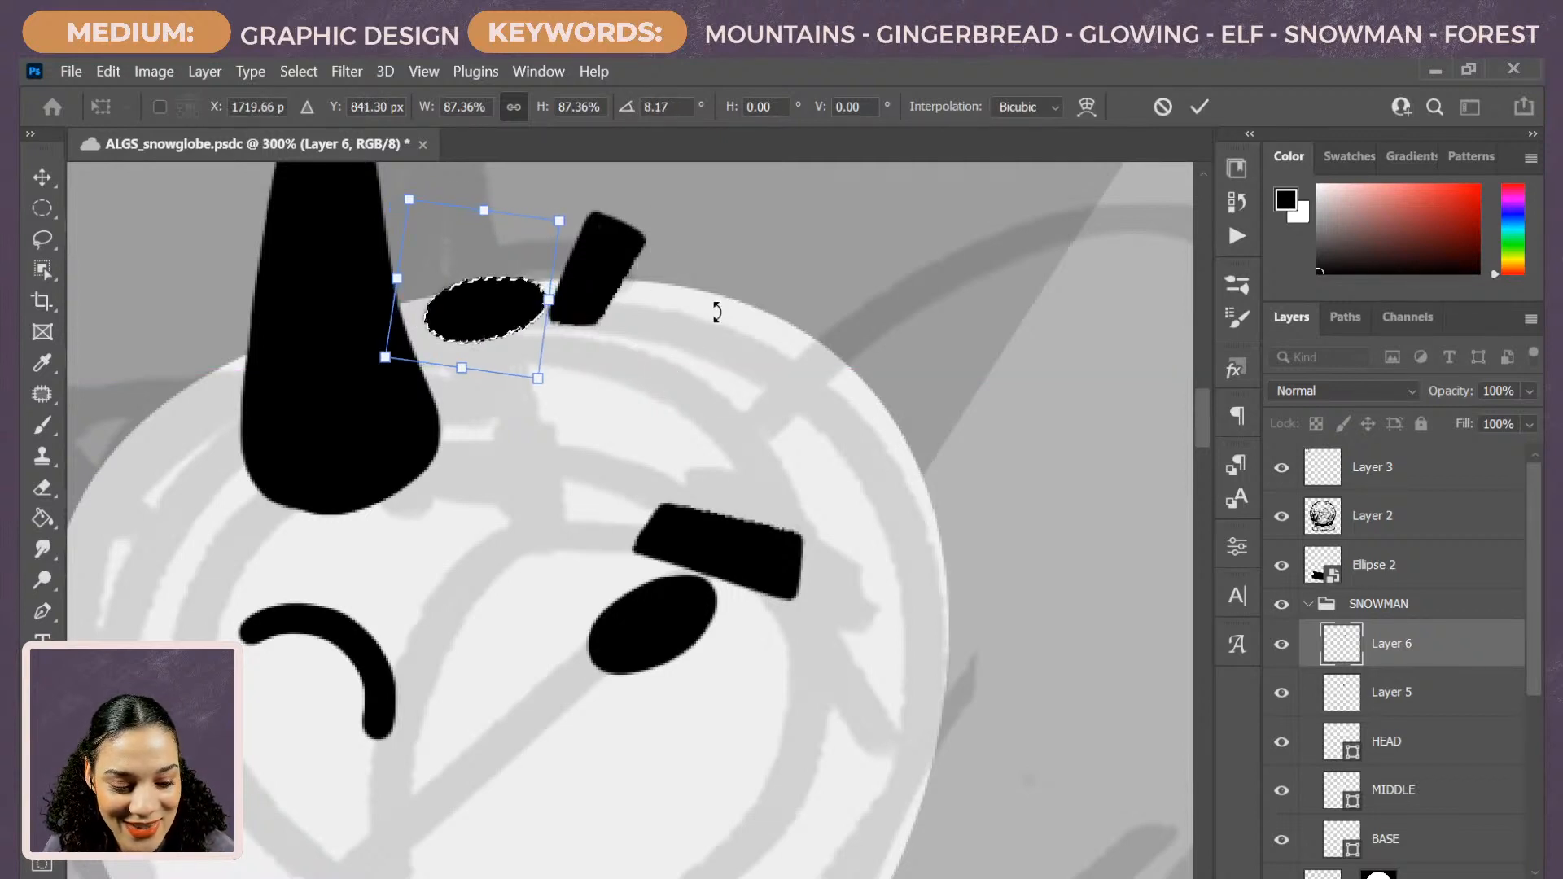
mouse_move(524, 327)
left_mouse_down()
mouse_move(533, 302)
mouse_move(530, 316)
left_mouse_up()
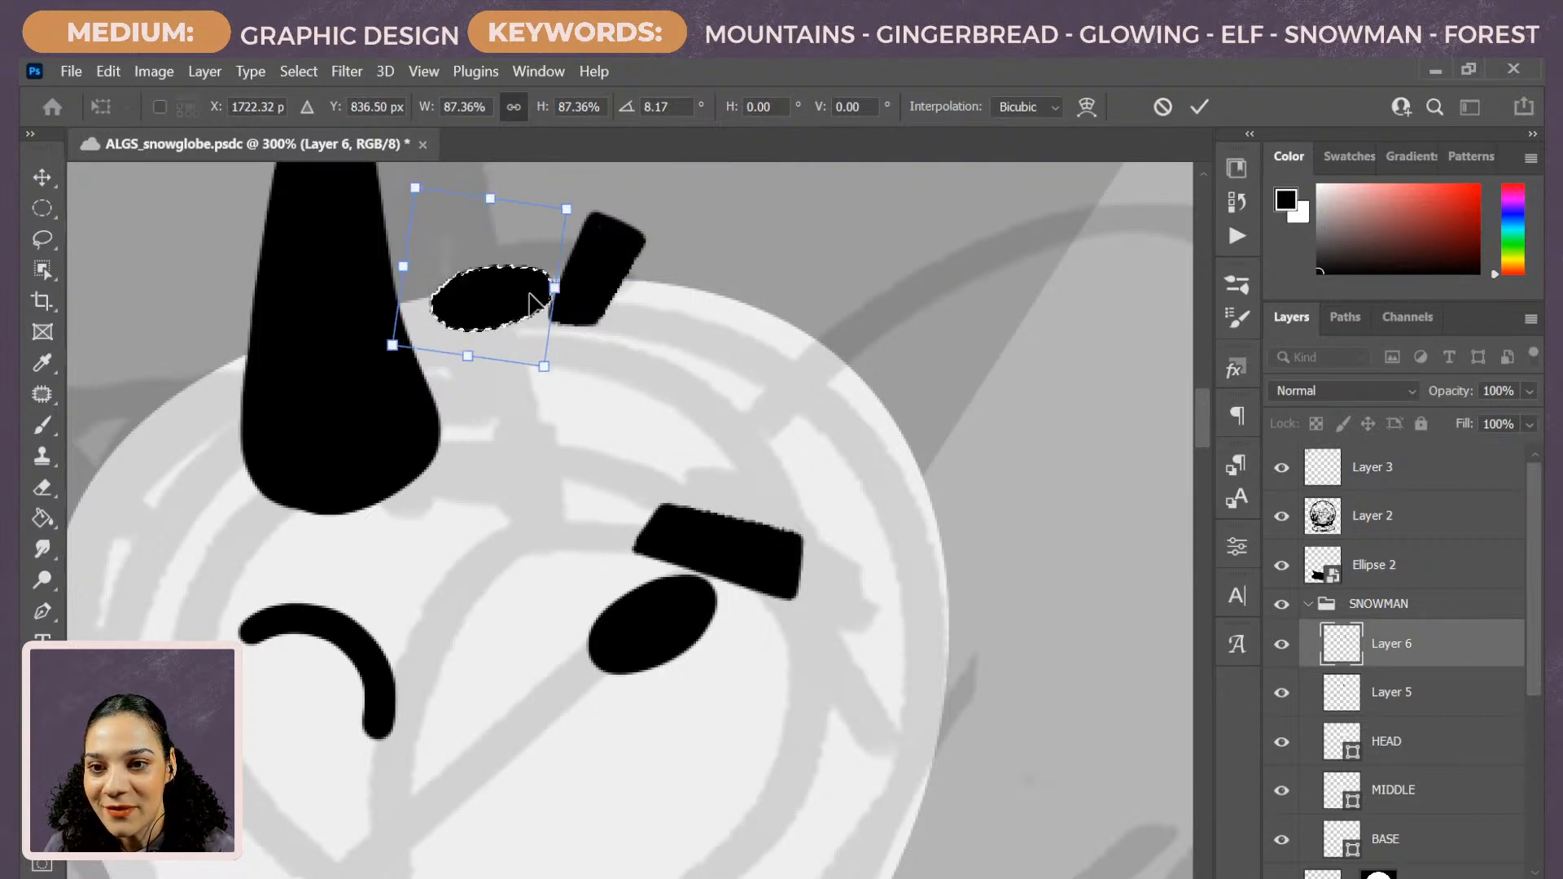
key("Return")
key("ctrl+d")
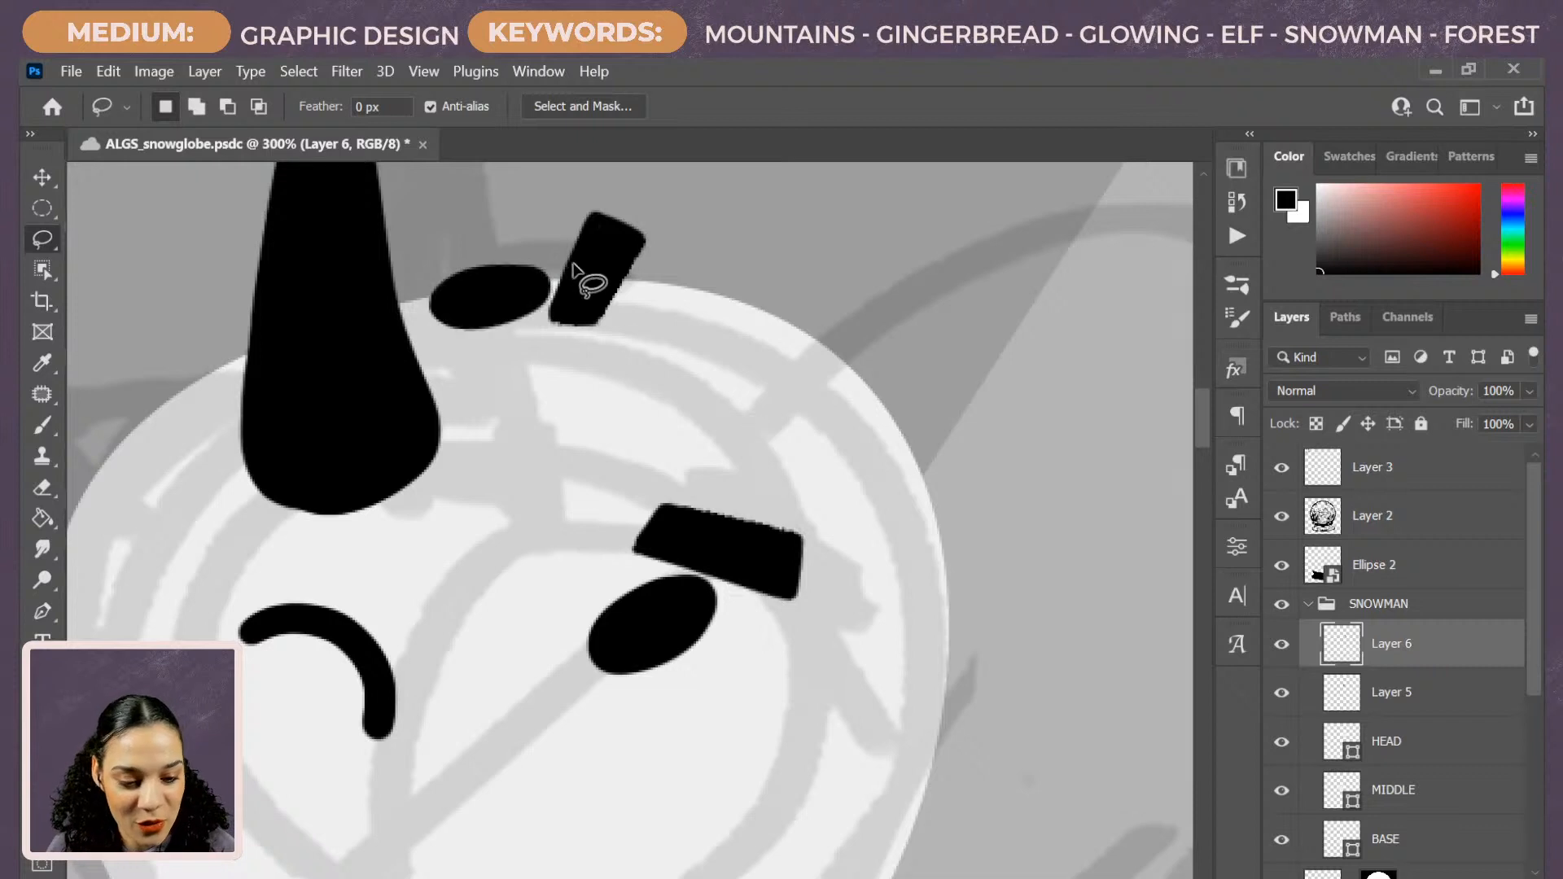
Lasso the eyebrow at the head's outer edge and shift it slightly downward, closer to the face.
mouse_move(553, 293)
left_mouse_down()
mouse_move(607, 376)
mouse_move(690, 189)
mouse_move(589, 188)
mouse_move(557, 240)
mouse_move(622, 288)
left_mouse_up()
key("ctrl+t")
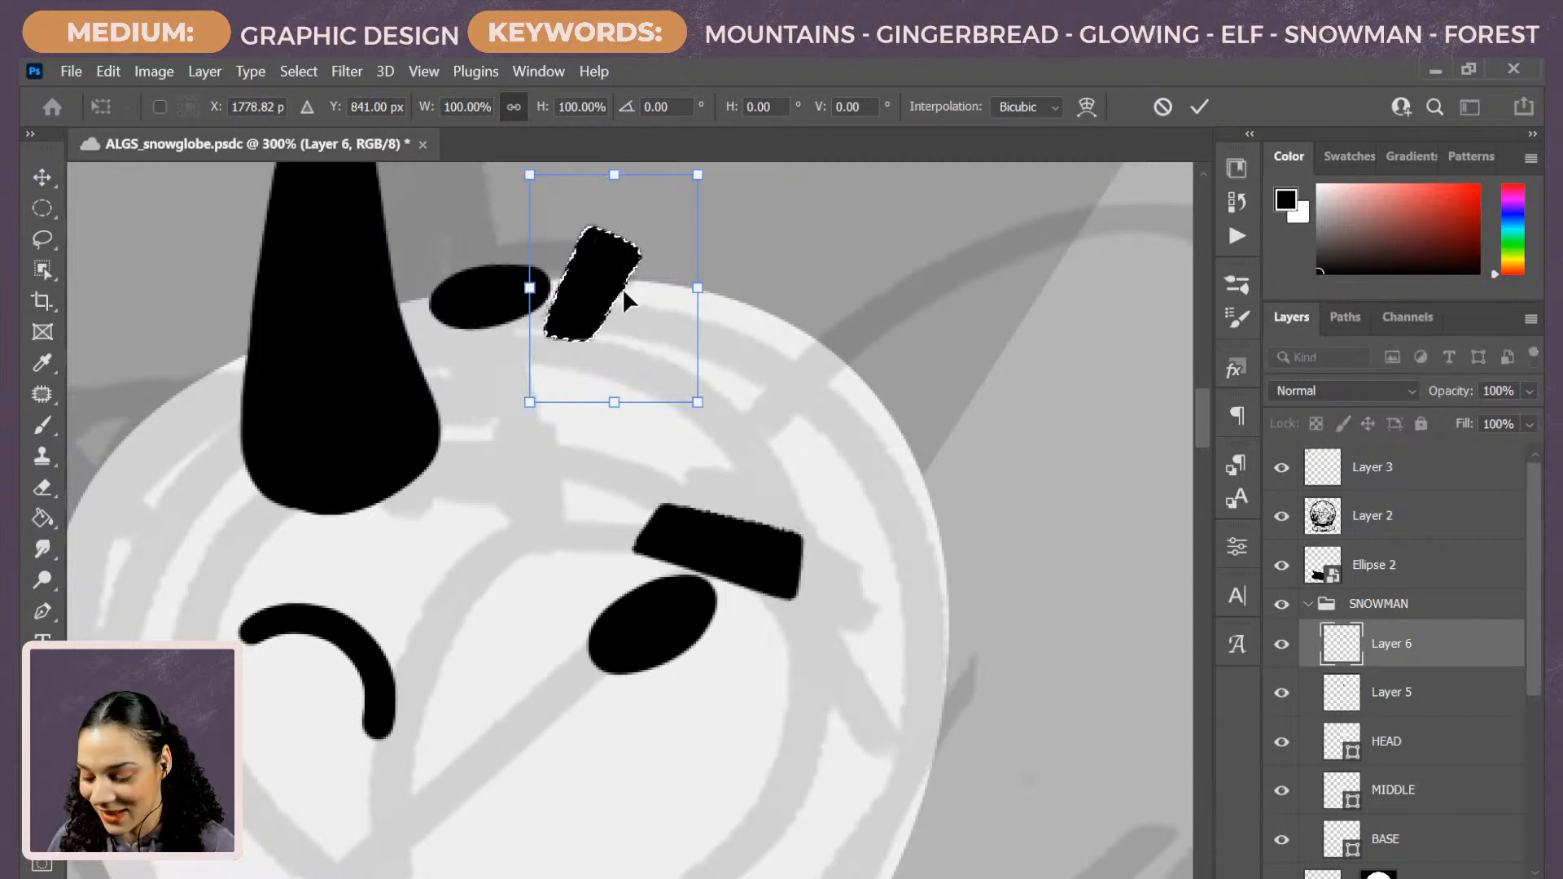
key("Return")
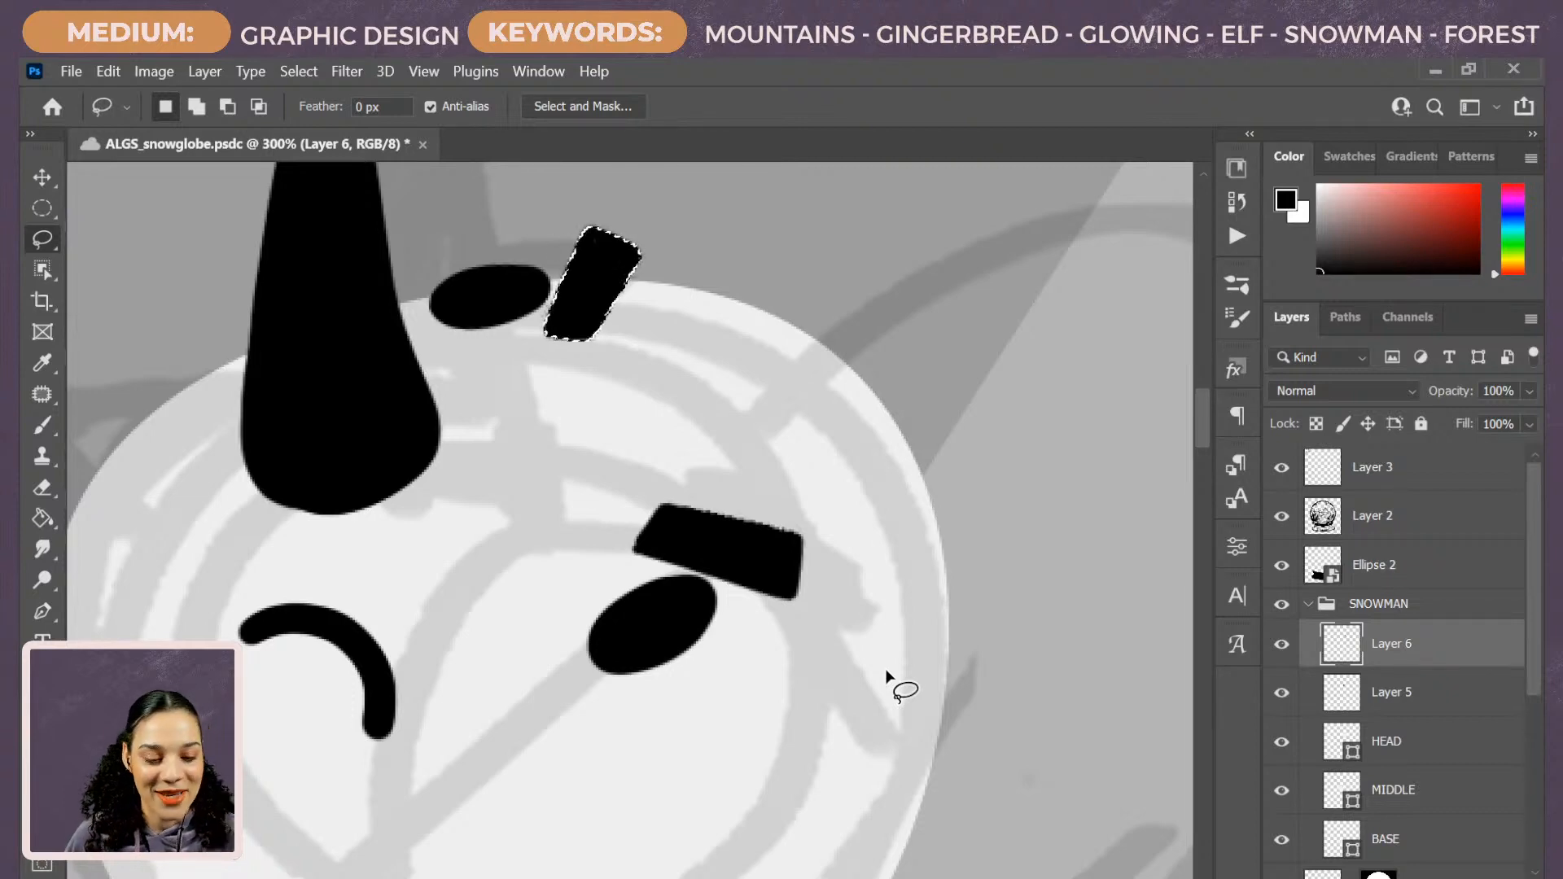
key("ctrl+d")
Add a new layer above Layer 6 in the SNOWMAN group and set the brush to 25 px.
scroll(972, 716, "down", 6)
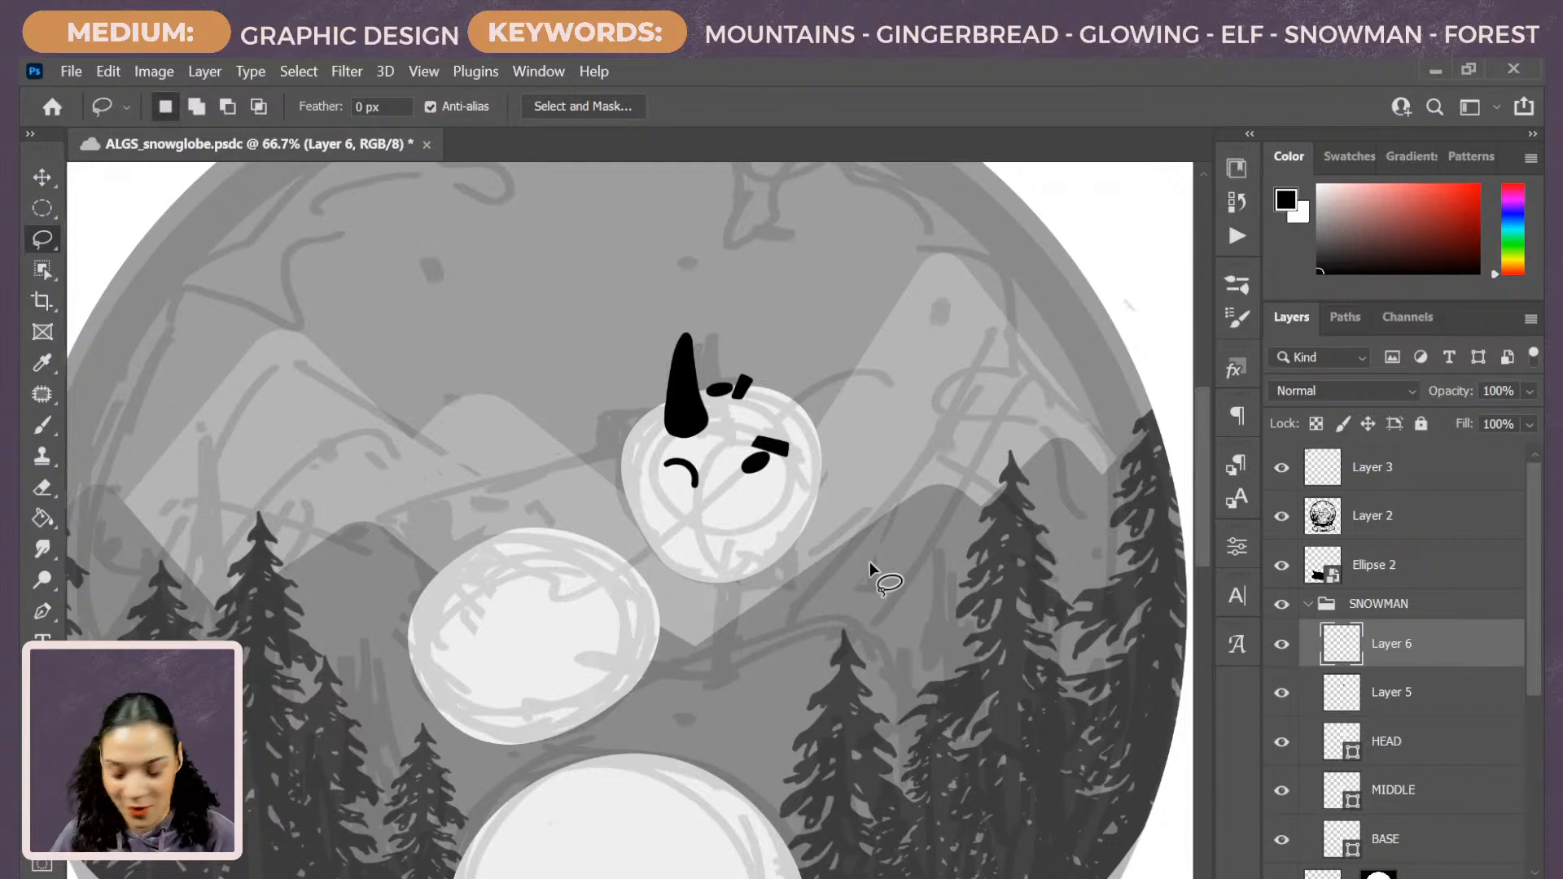
key("ctrl+shift+n")
key("Return")
key("b")
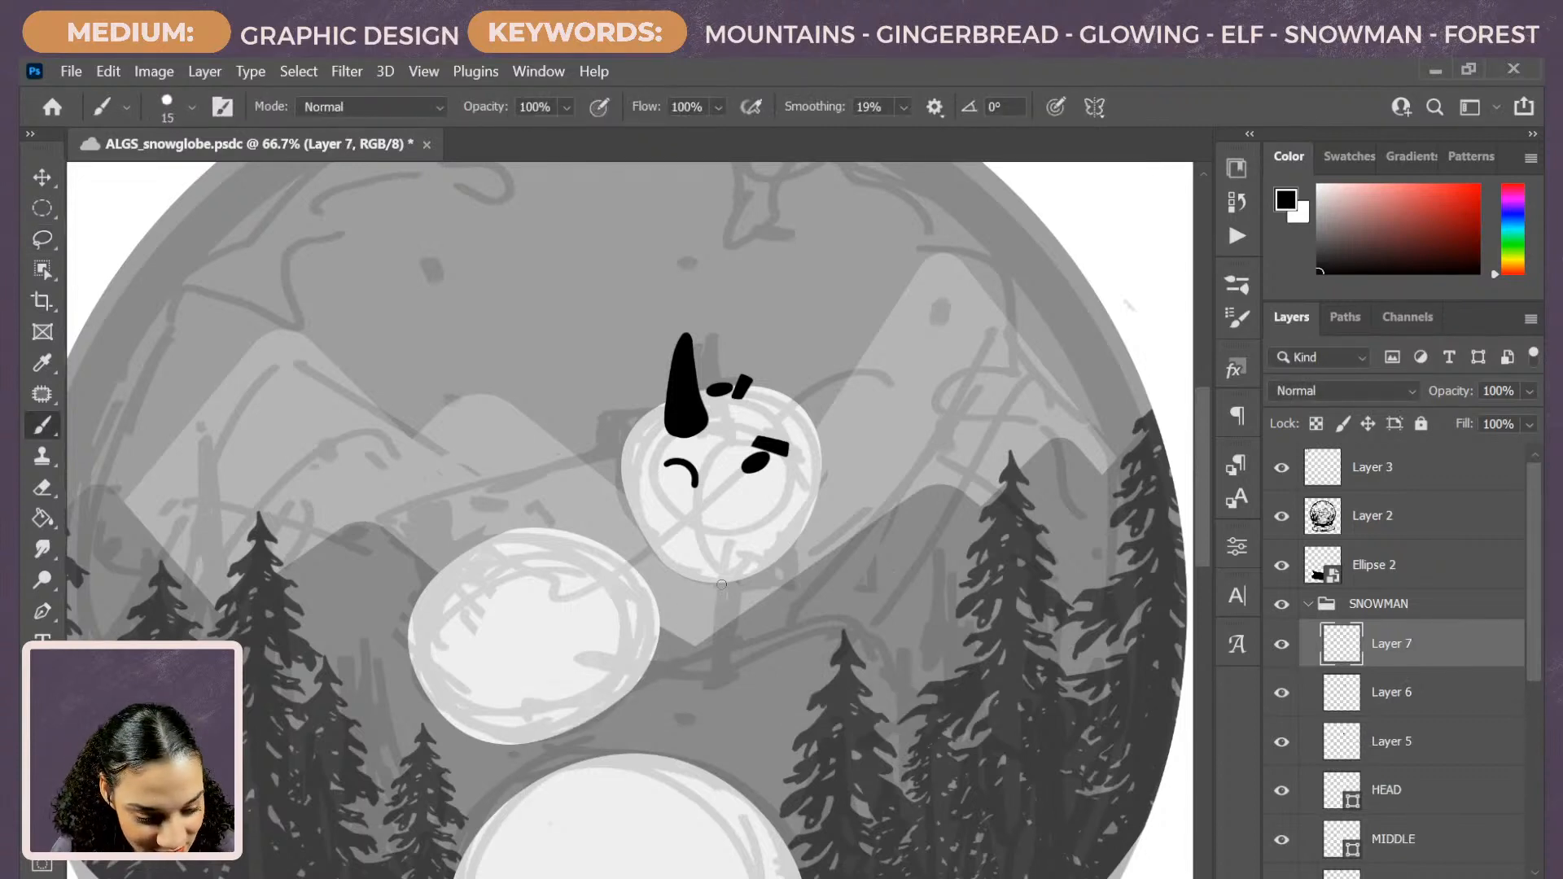
key("bracketright")
left_click_drag(720, 574, 718, 685)
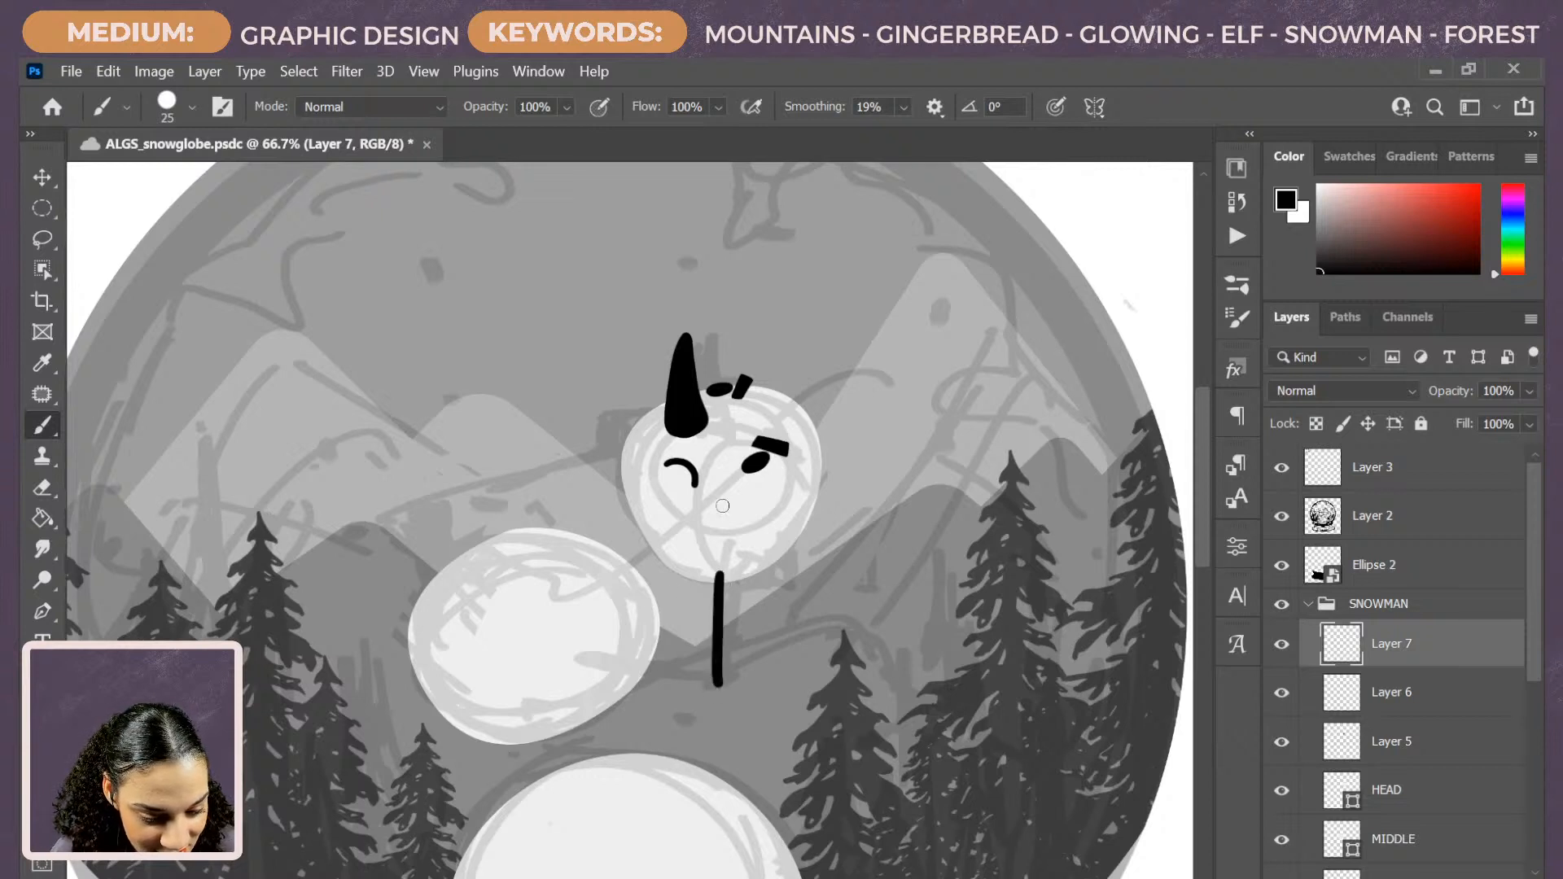
left_click_drag(606, 638, 715, 666)
key("ctrl+z")
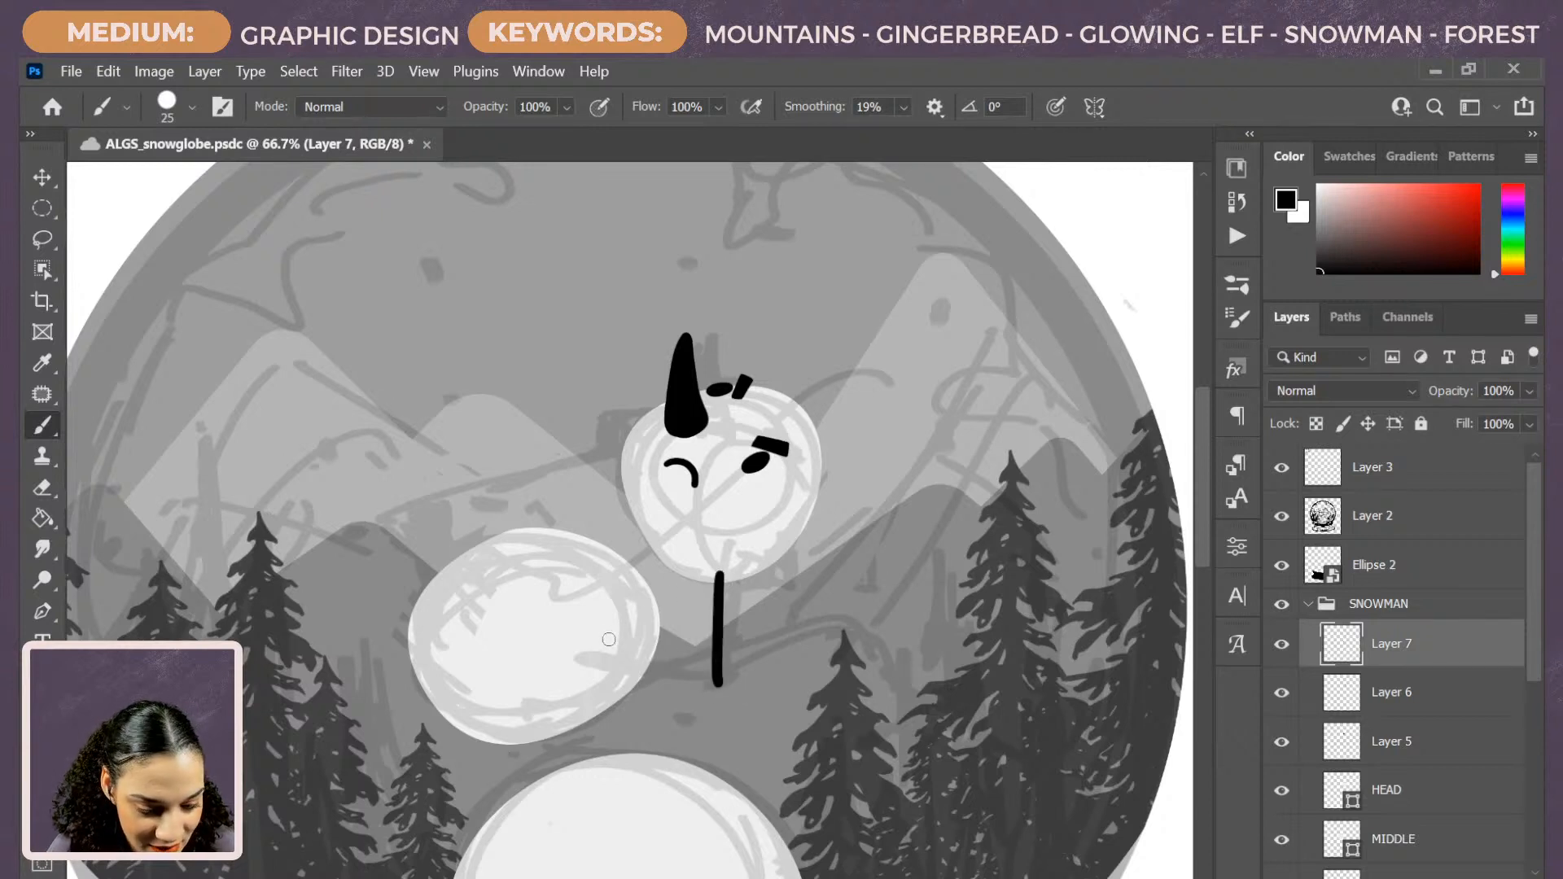
left_click_drag(606, 638, 711, 665)
key("ctrl+z")
key("ctrl+z")
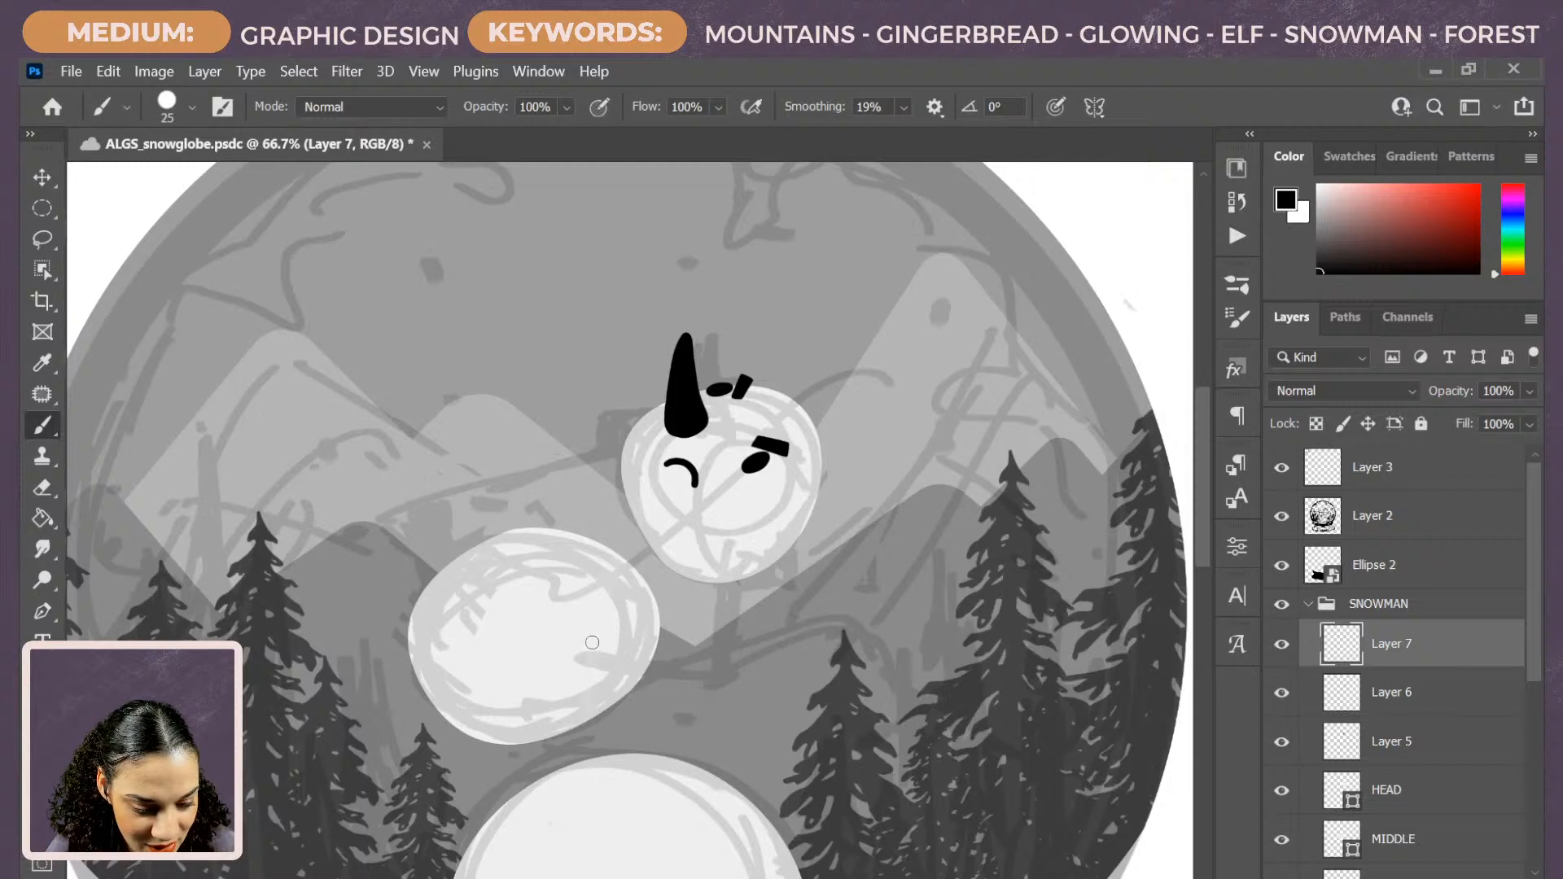
Paint a bent black stick arm on Layer 7 from the middle snowball up to the chin, ending in a hand with short fingers.
left_click_drag(592, 642, 699, 674)
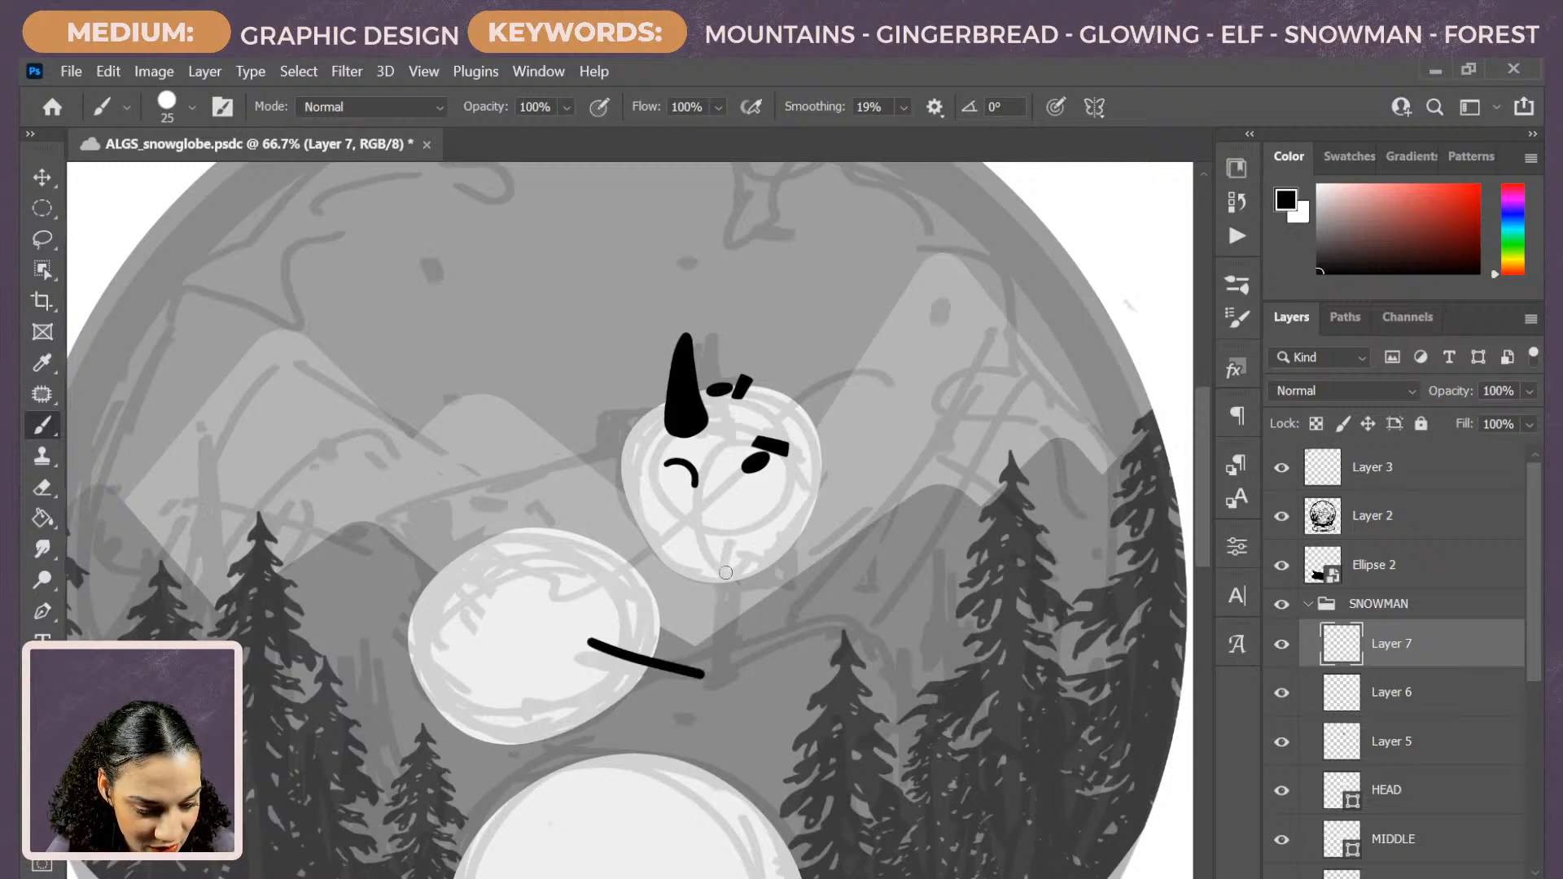
left_click_drag(726, 564, 705, 671)
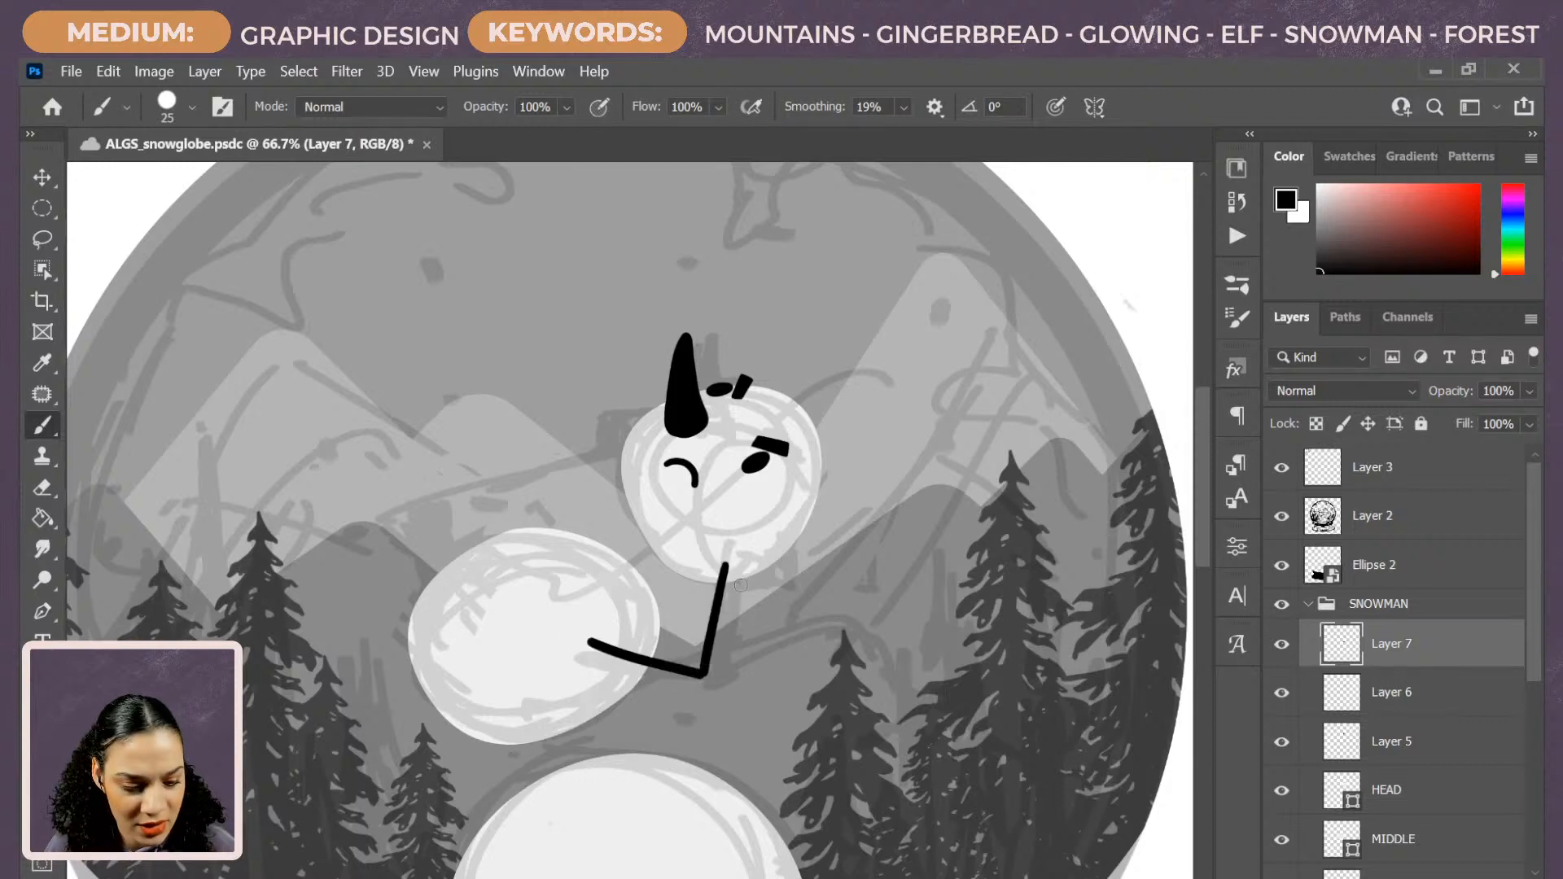
mouse_move(725, 567)
left_mouse_down()
mouse_move(755, 582)
mouse_move(757, 556)
mouse_move(778, 577)
mouse_move(774, 555)
mouse_move(739, 543)
left_mouse_up()
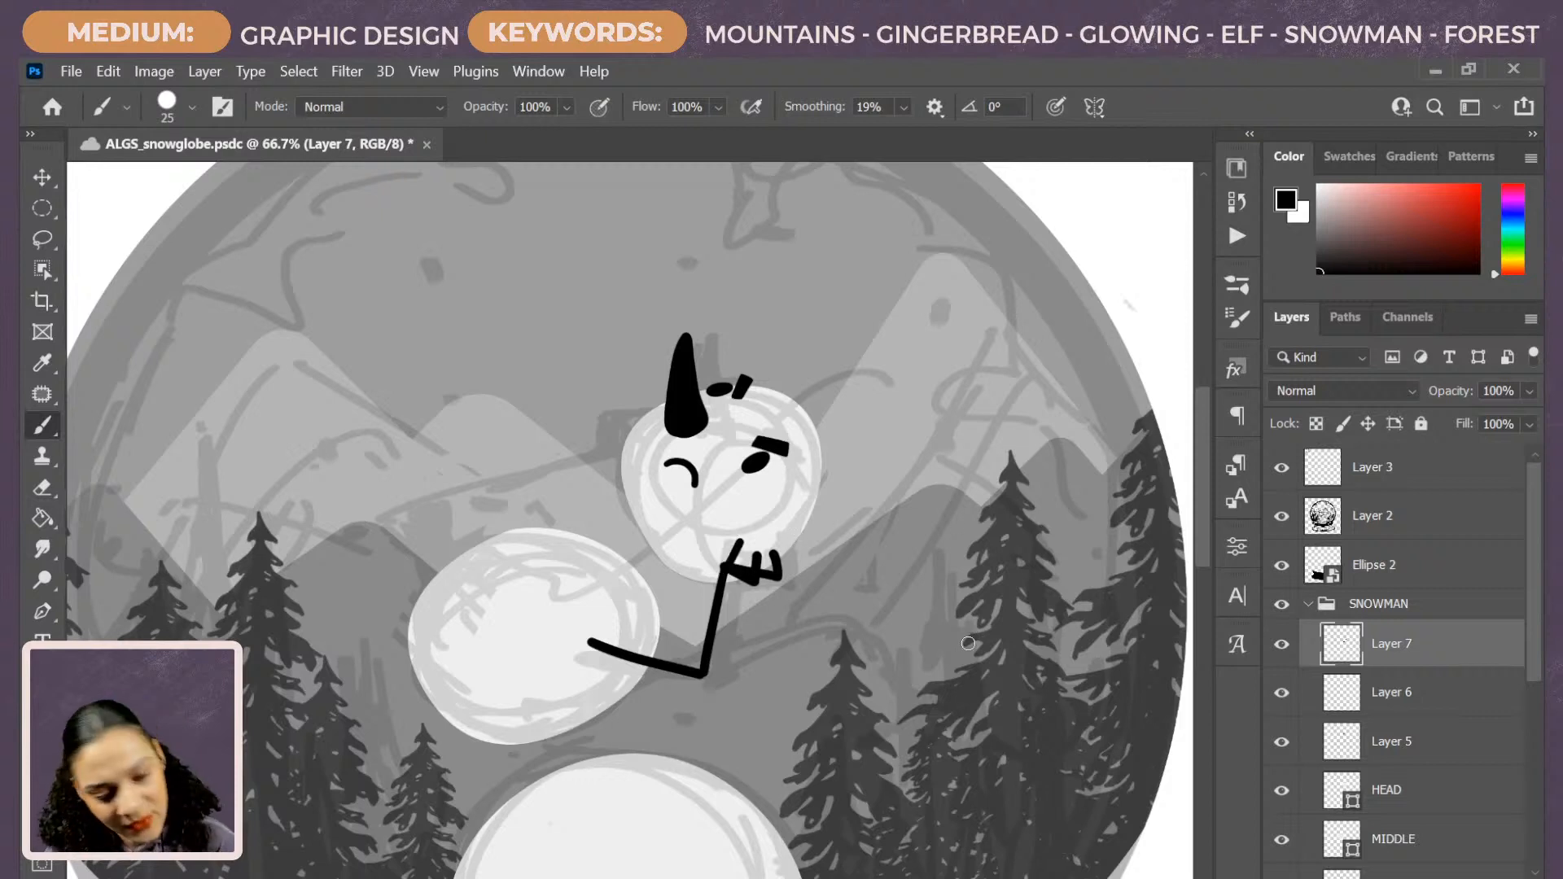
key("ctrl+z")
left_click_drag(727, 568, 740, 547)
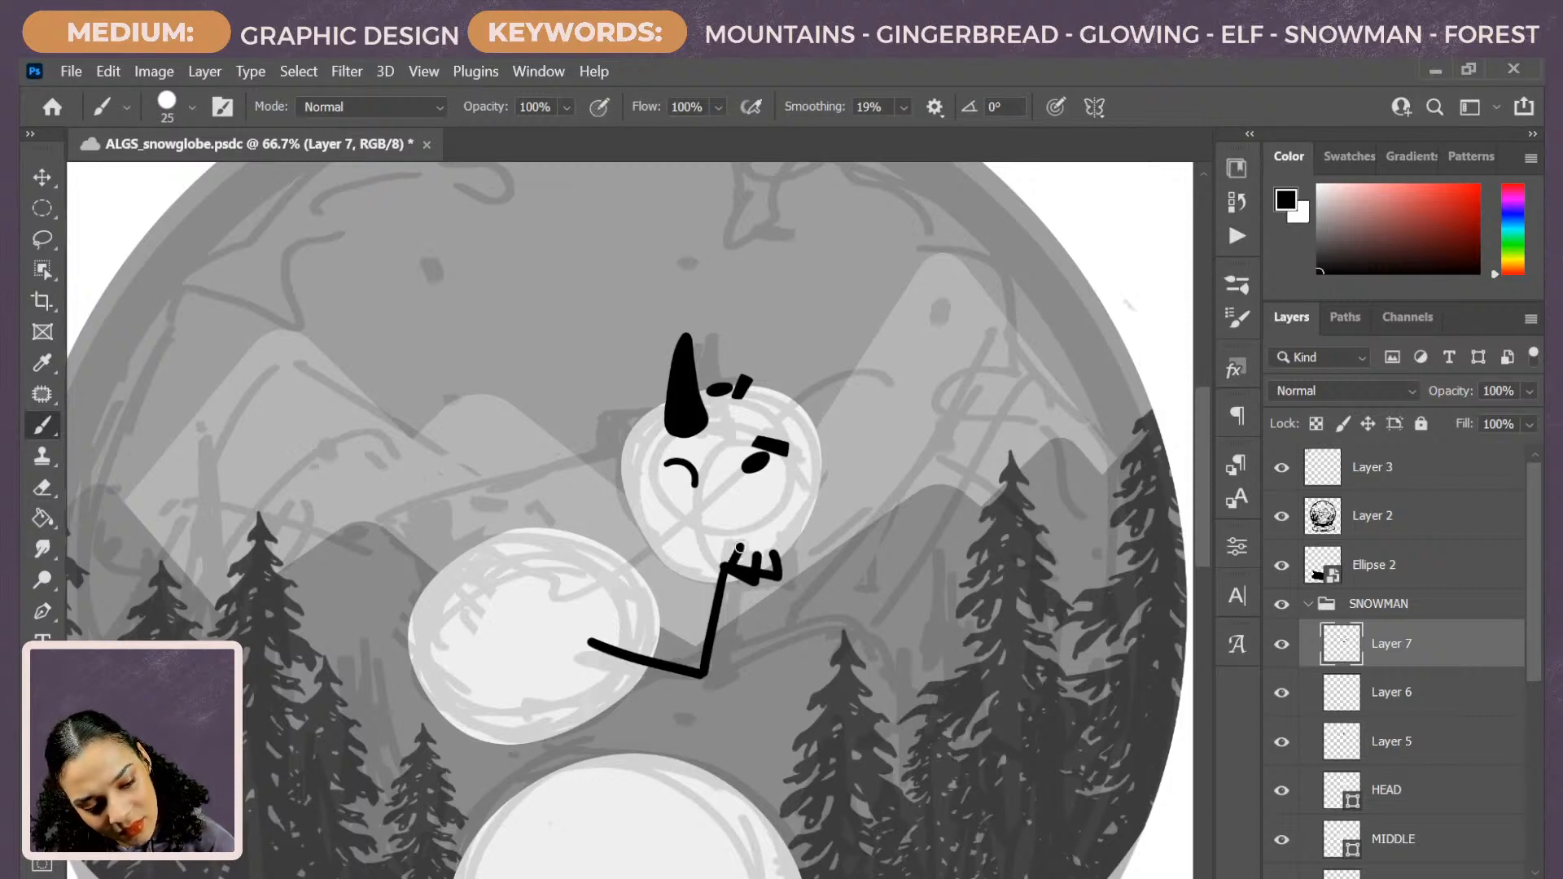
Rotate the canvas and thicken the arm segment between the middle snowball and the elbow with the 25 px brush.
left_click_drag(838, 681, 801, 584)
key("r")
key("b")
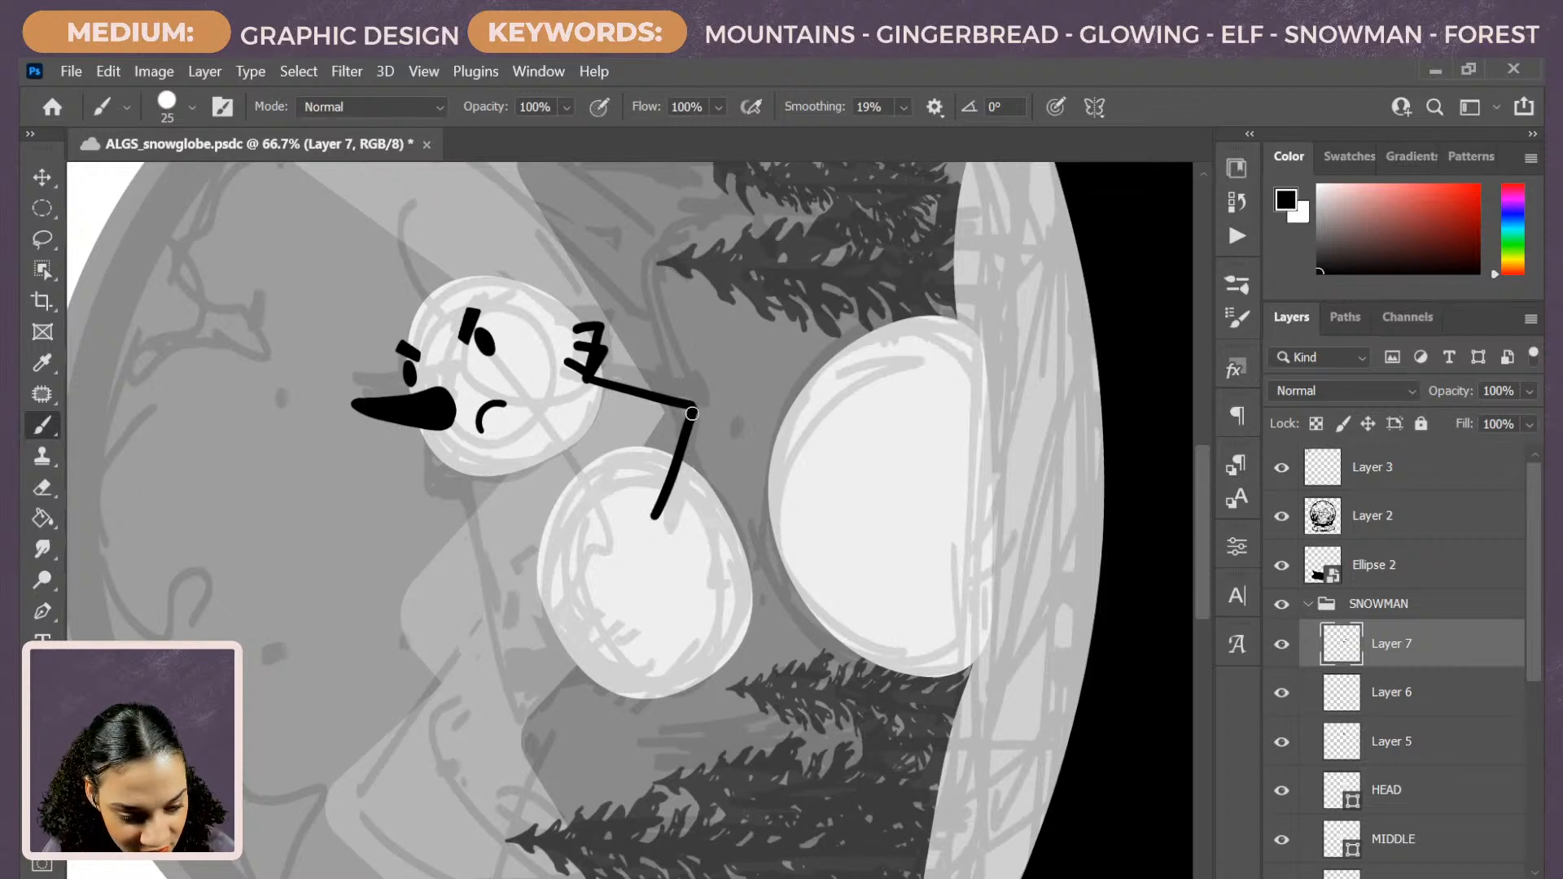
left_click_drag(692, 413, 660, 509)
left_click_drag(685, 441, 675, 471)
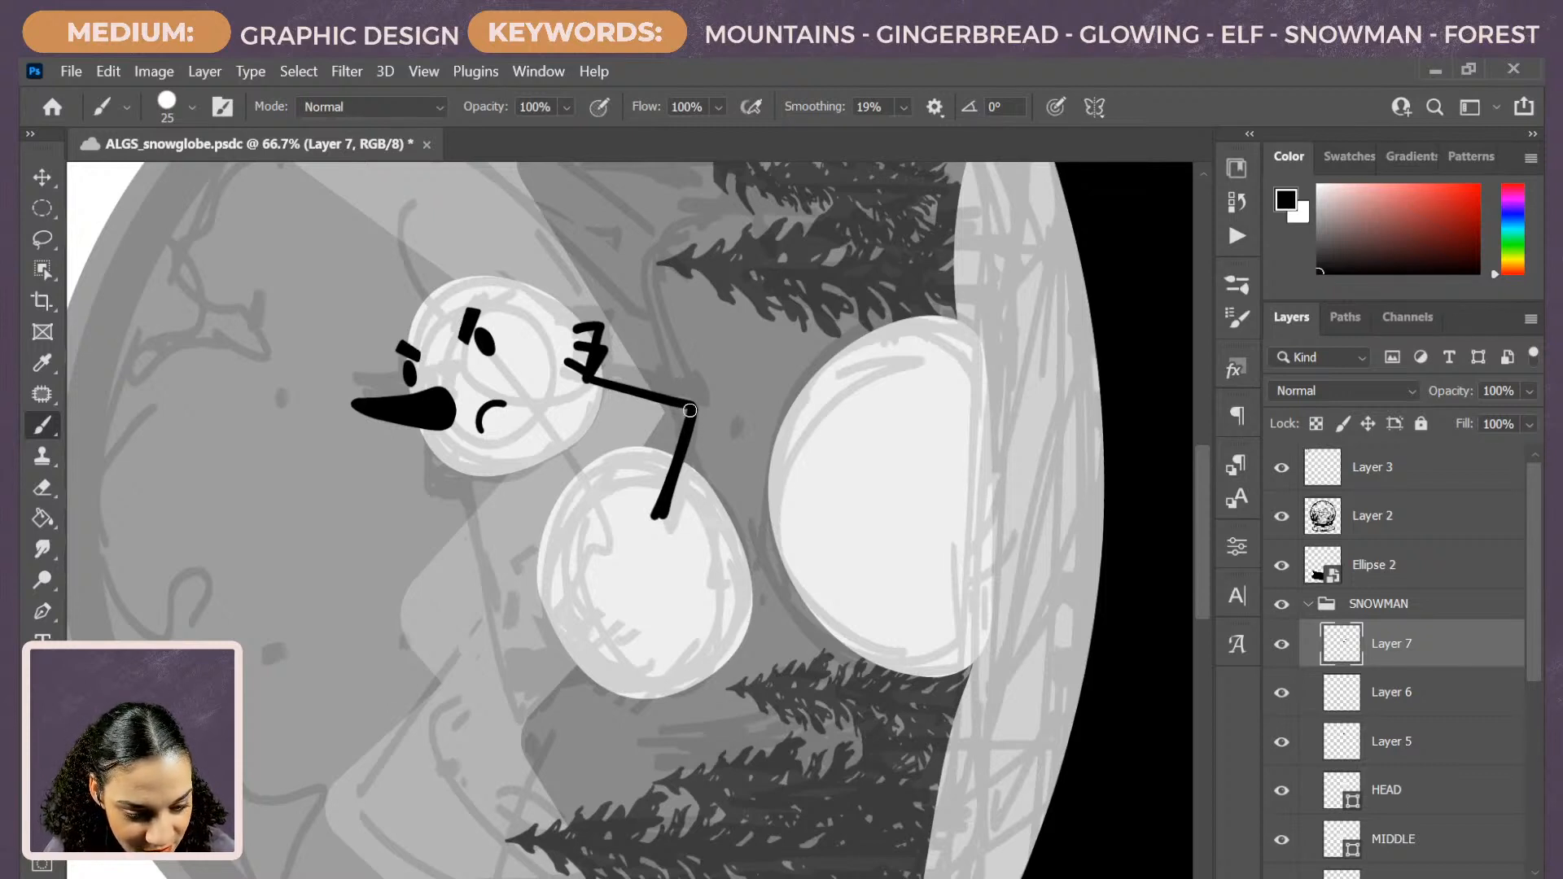
Widen the first arm's segment evenly from the elbow to the middle snowball, and rotate the canvas back upright.
left_click_drag(689, 411, 654, 523)
left_click_drag(692, 407, 664, 520)
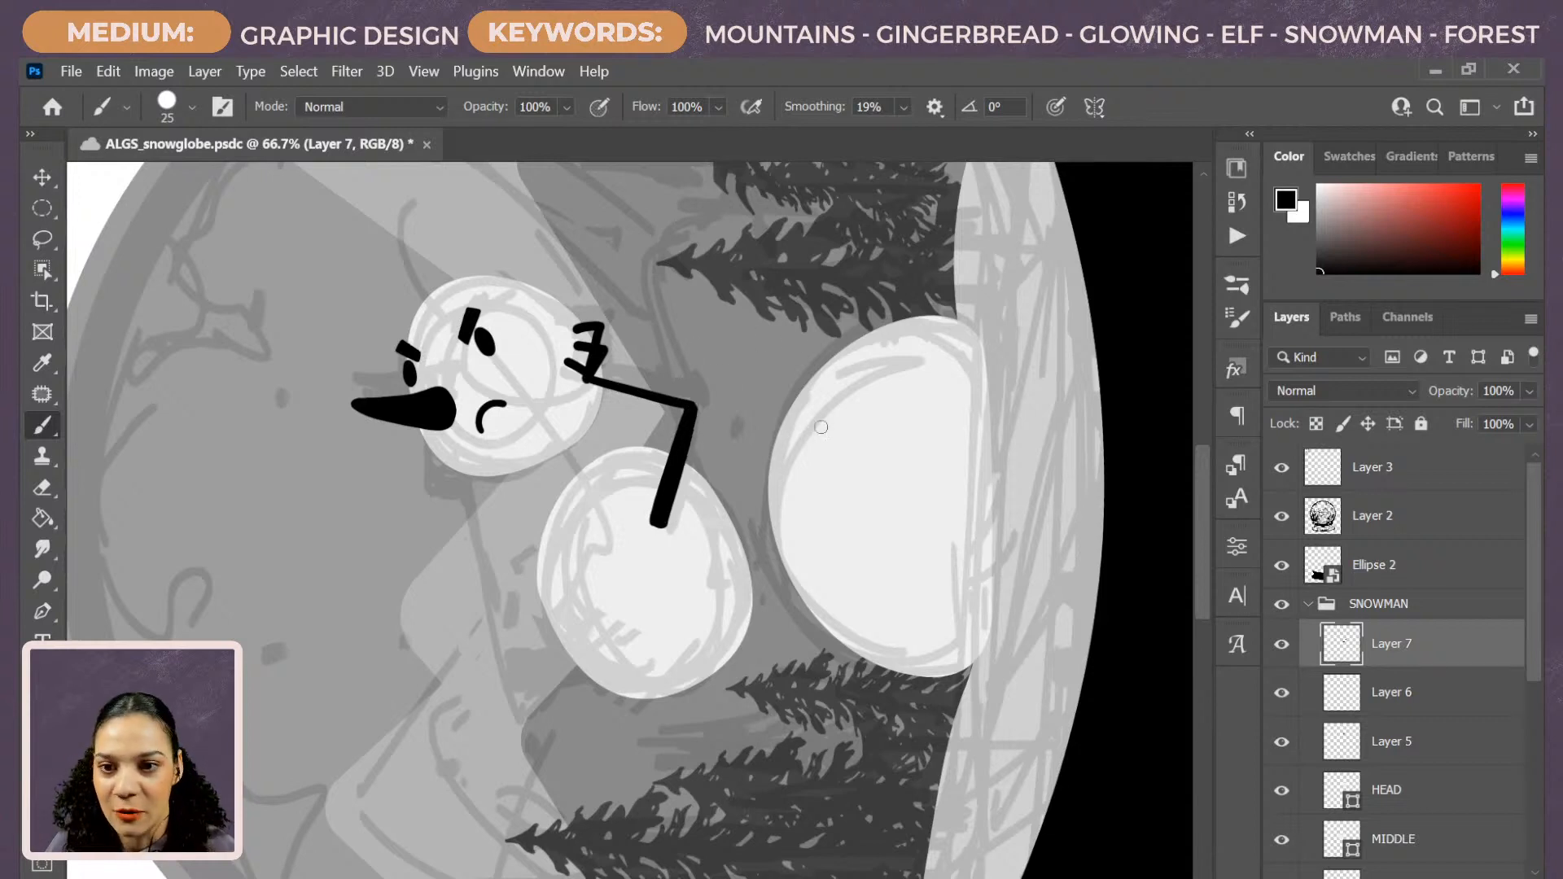
key("r")
mouse_move(822, 368)
left_mouse_down()
mouse_move(830, 530)
mouse_move(774, 652)
mouse_move(753, 464)
left_mouse_up()
key("b")
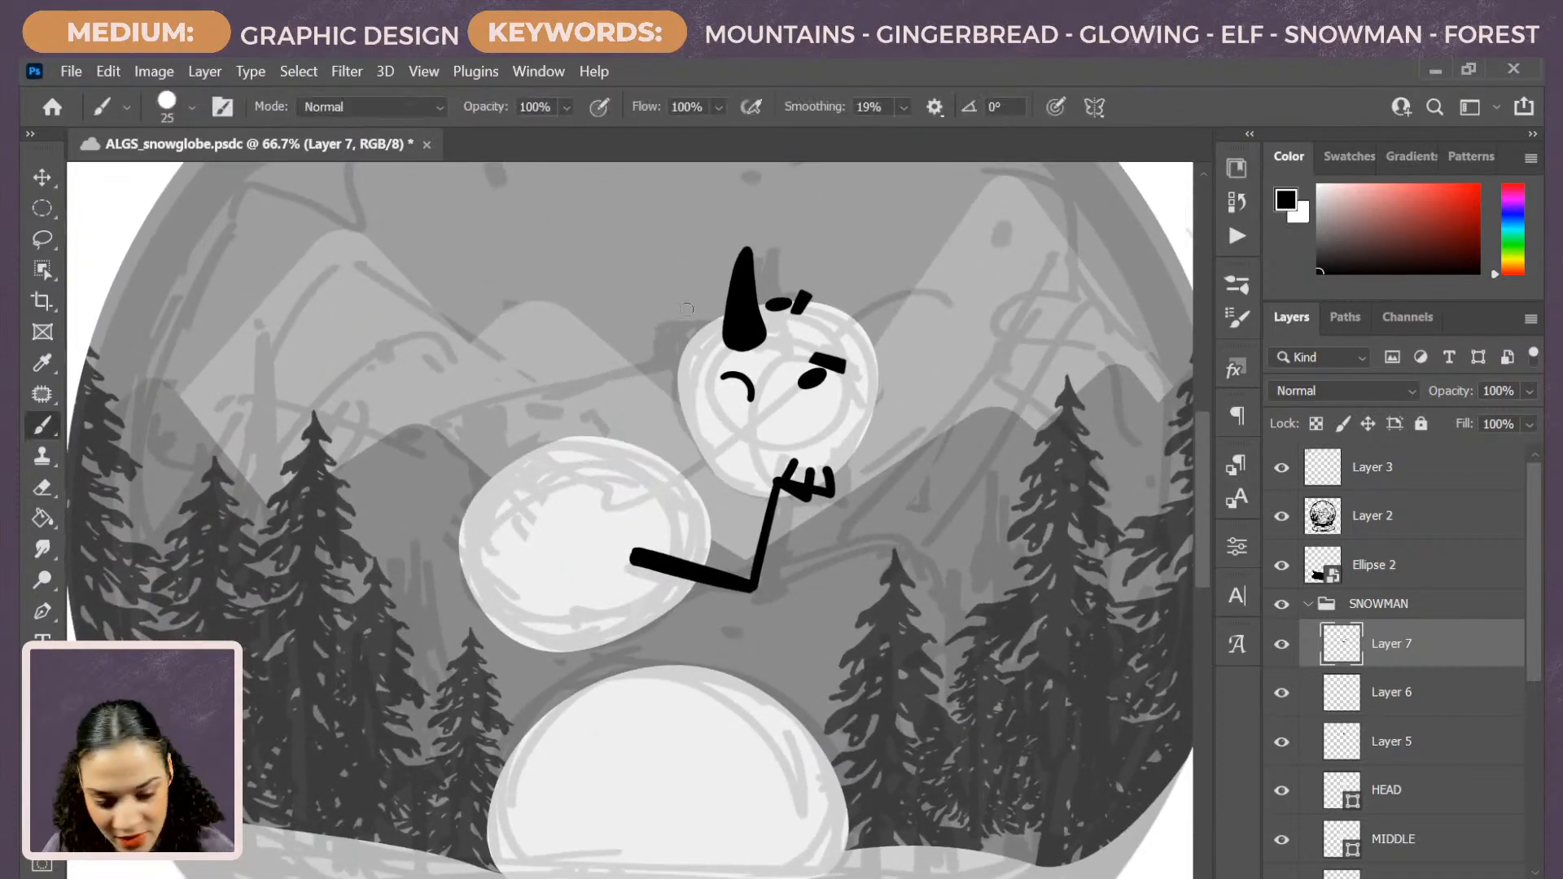
left_click_drag(546, 409, 673, 366)
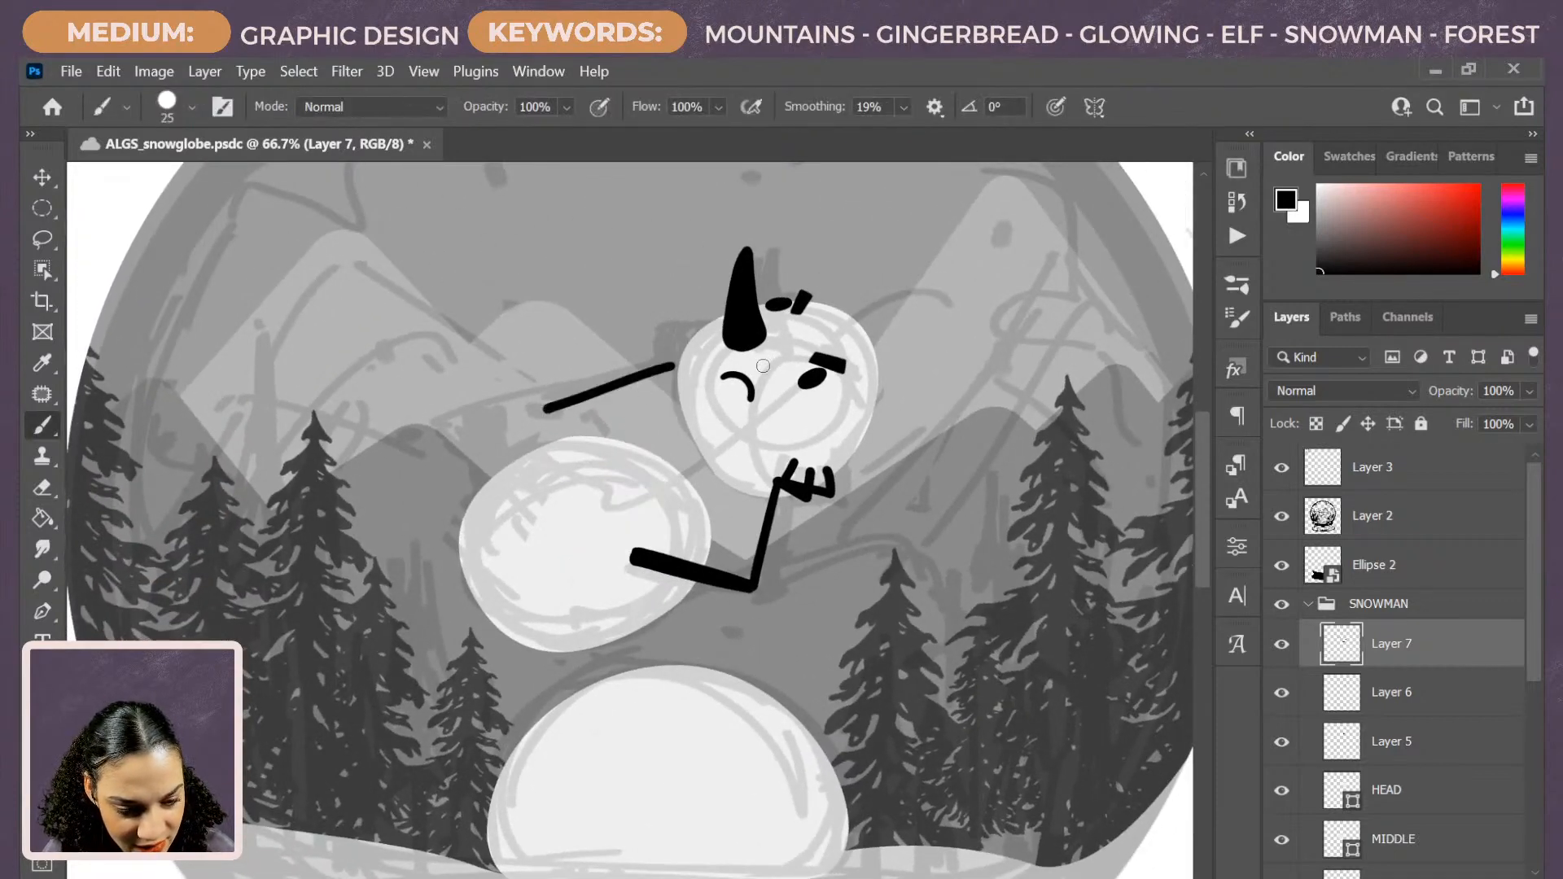
key("ctrl+z")
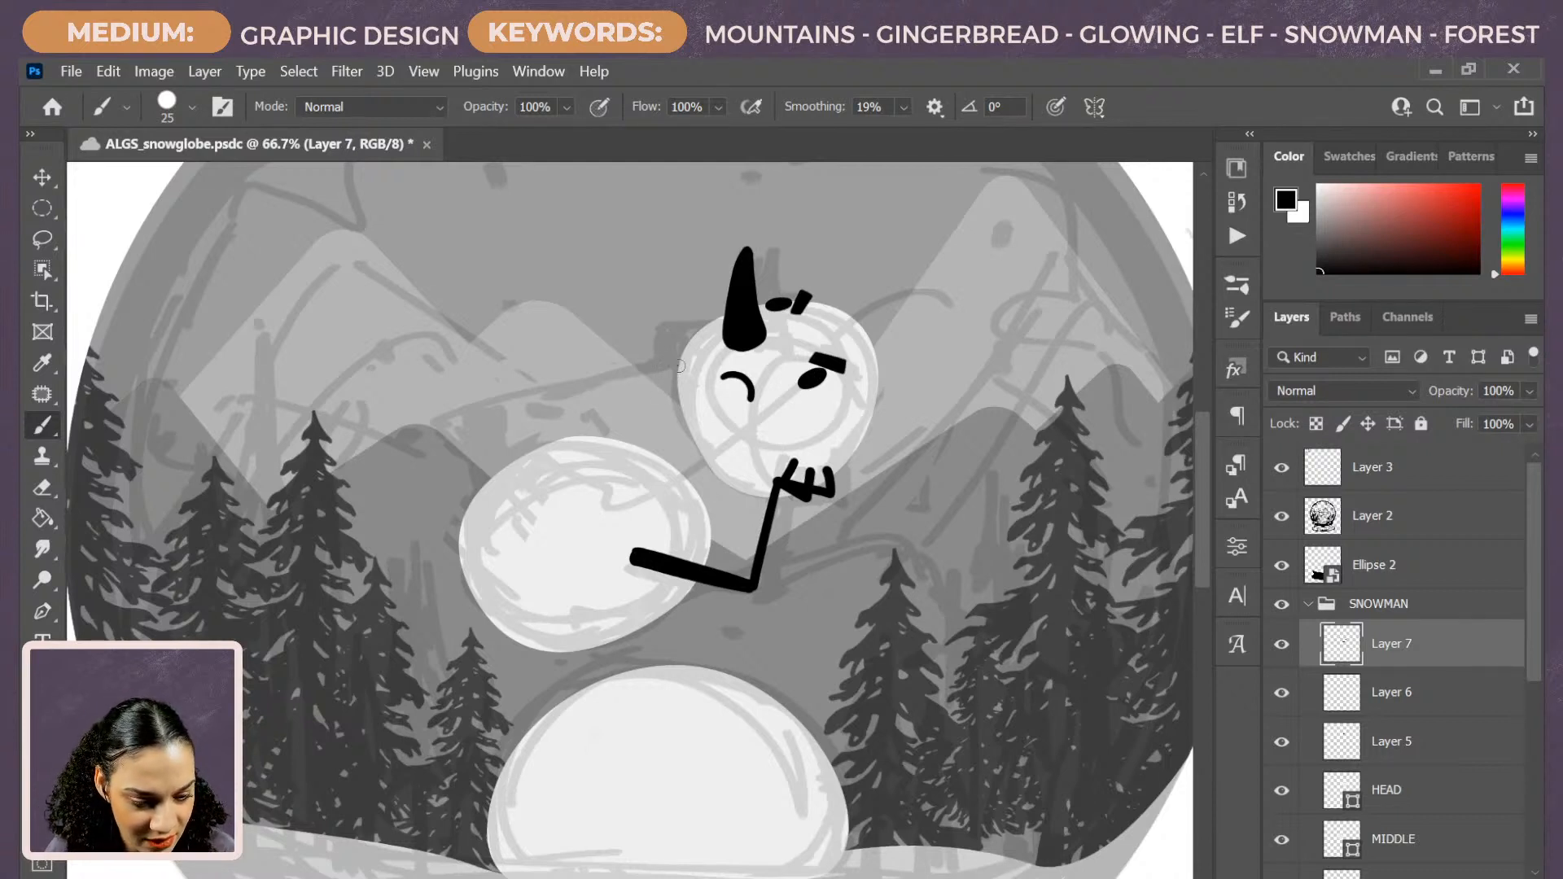
mouse_move(679, 367)
left_mouse_down()
mouse_move(562, 411)
mouse_move(557, 440)
left_mouse_up()
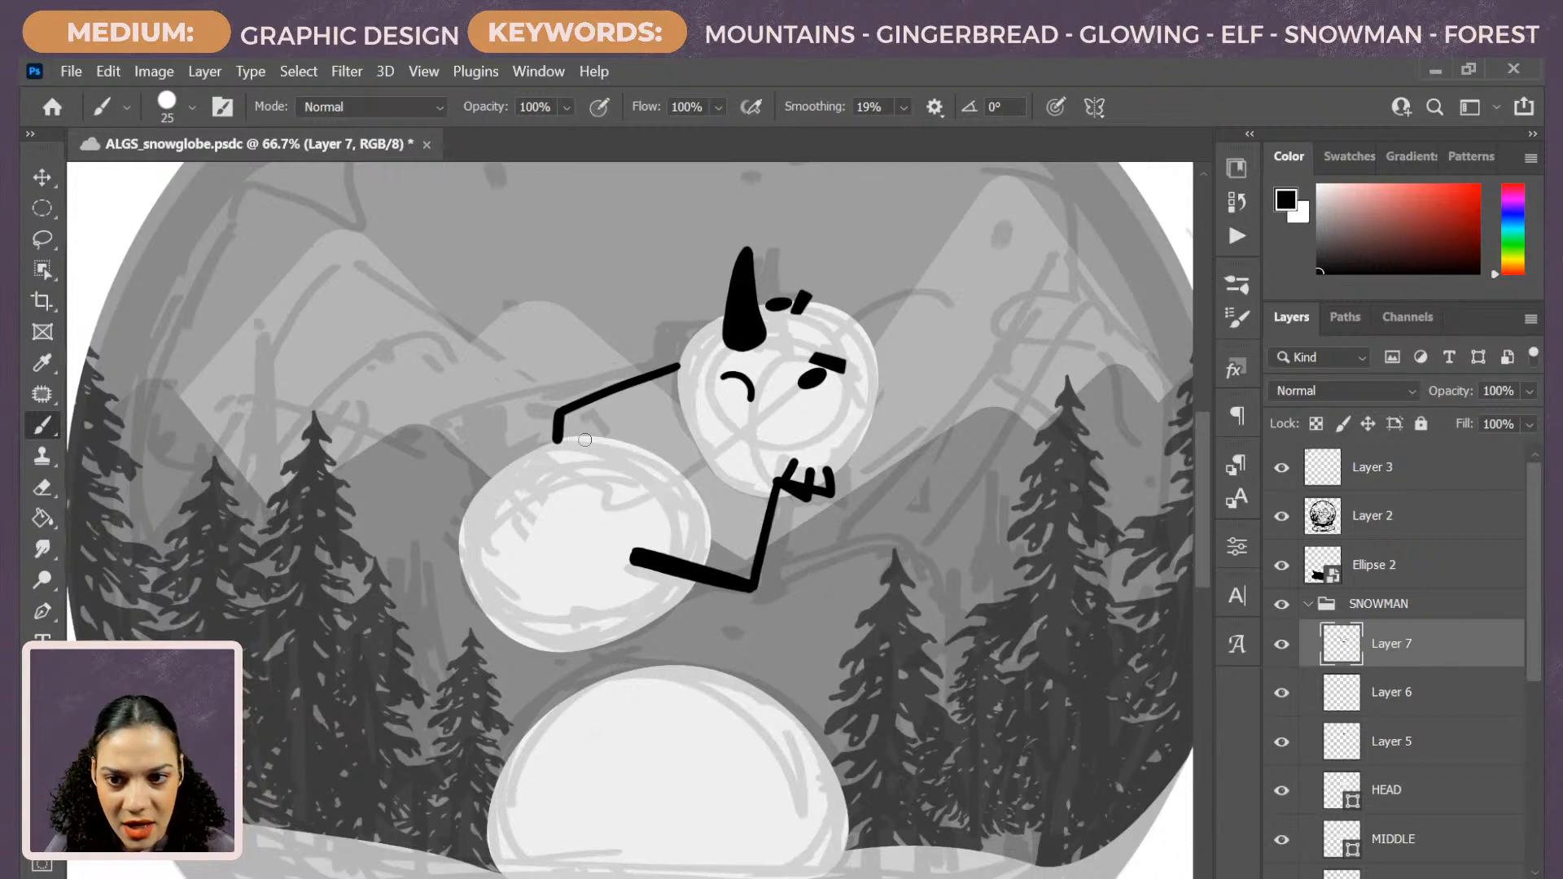
key("ctrl+z")
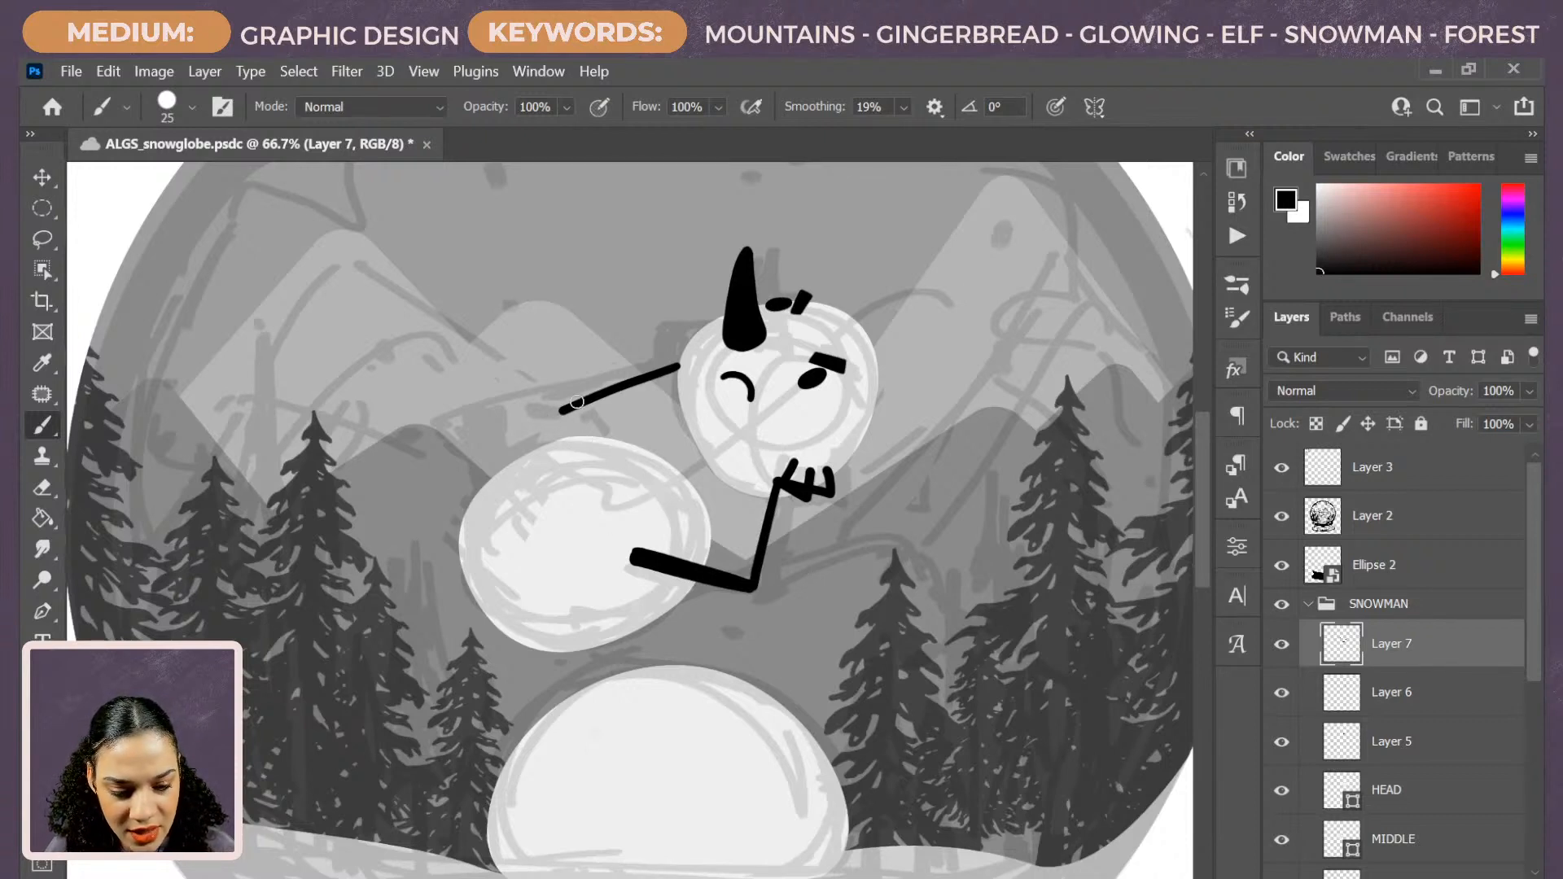
mouse_move(578, 402)
left_mouse_down()
mouse_move(537, 414)
mouse_move(544, 440)
mouse_move(641, 378)
left_mouse_up()
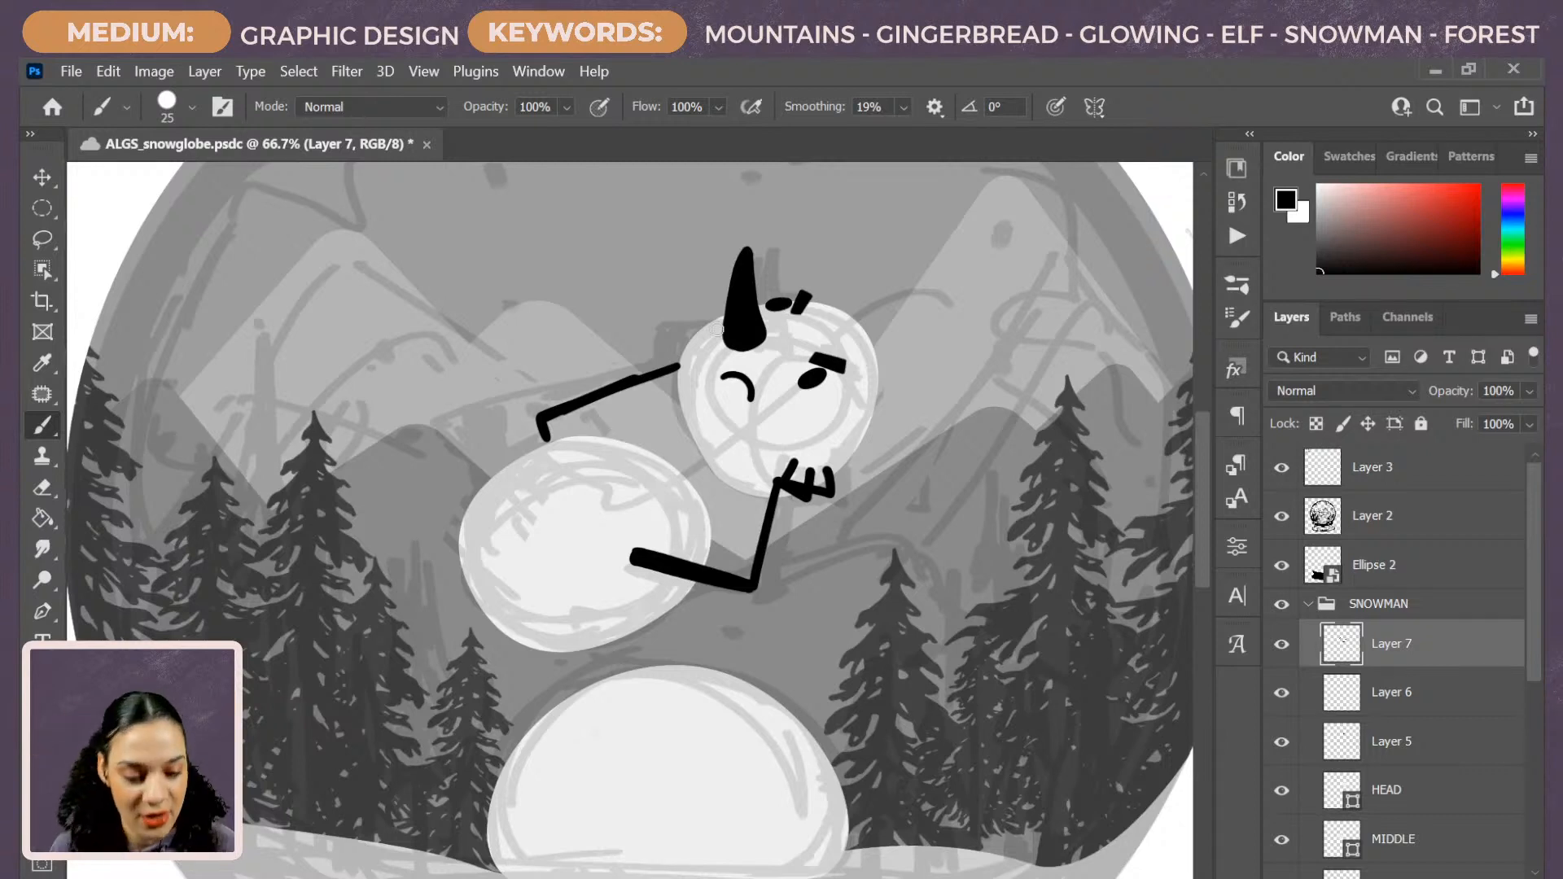
key("ctrl+z")
key("ctrl+z")
key("ctrl+z")
key("ctrl+z")
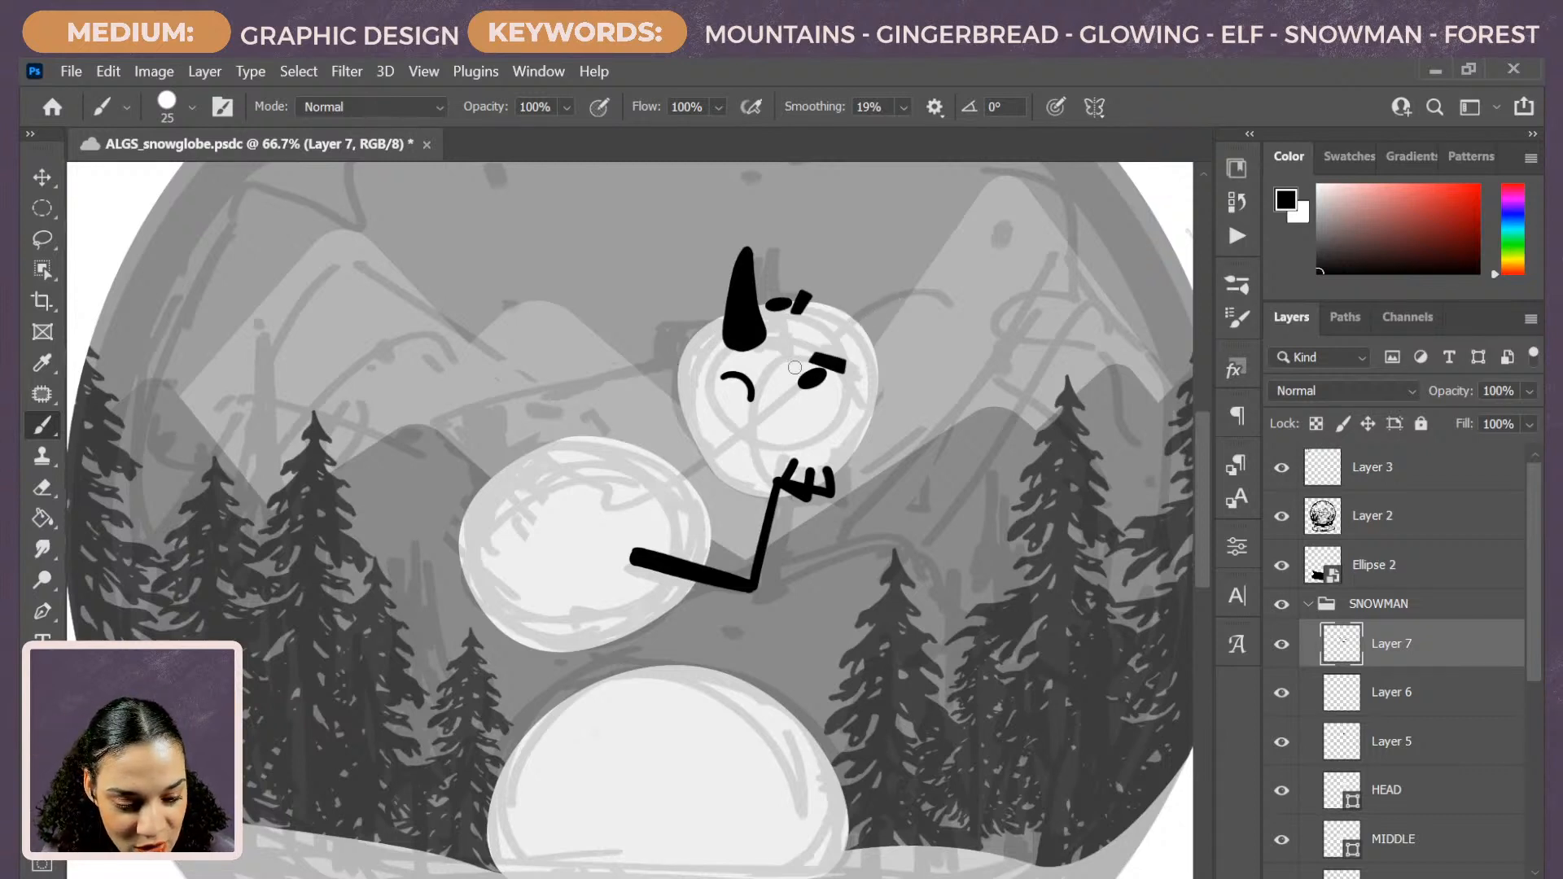
left_click_drag(672, 380, 527, 425)
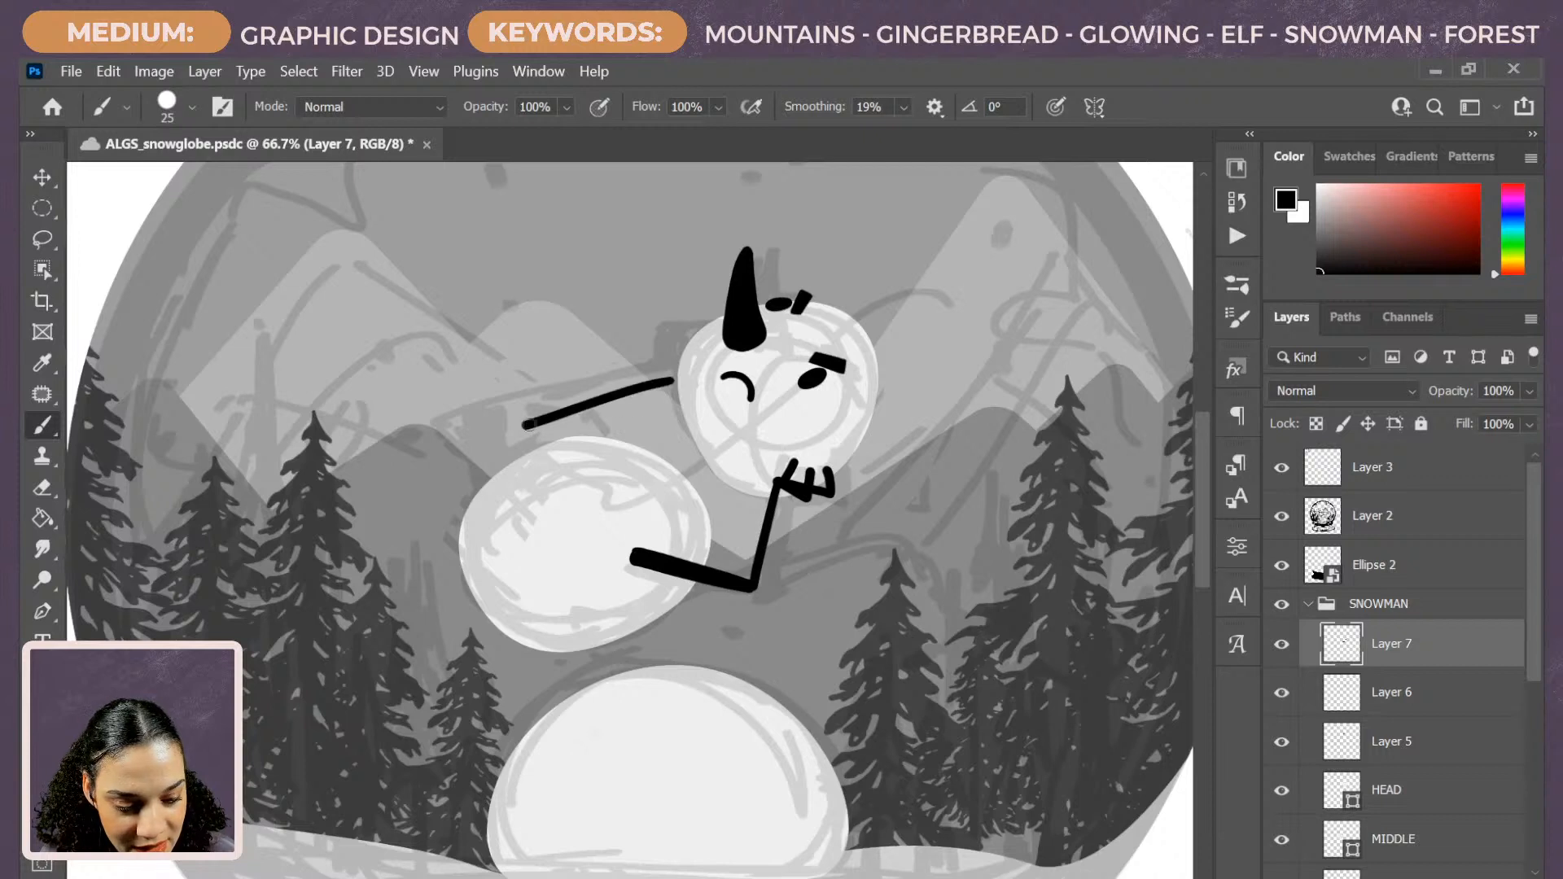
key("ctrl+z")
Paint a second bent arm with the 25 px brush from the head's edge below the nose to the top of the middle snowball.
mouse_move(676, 377)
left_mouse_down()
mouse_move(578, 372)
mouse_move(548, 437)
left_mouse_up()
key("ctrl+z")
mouse_move(579, 373)
left_mouse_down()
mouse_move(547, 446)
mouse_move(559, 440)
left_mouse_up()
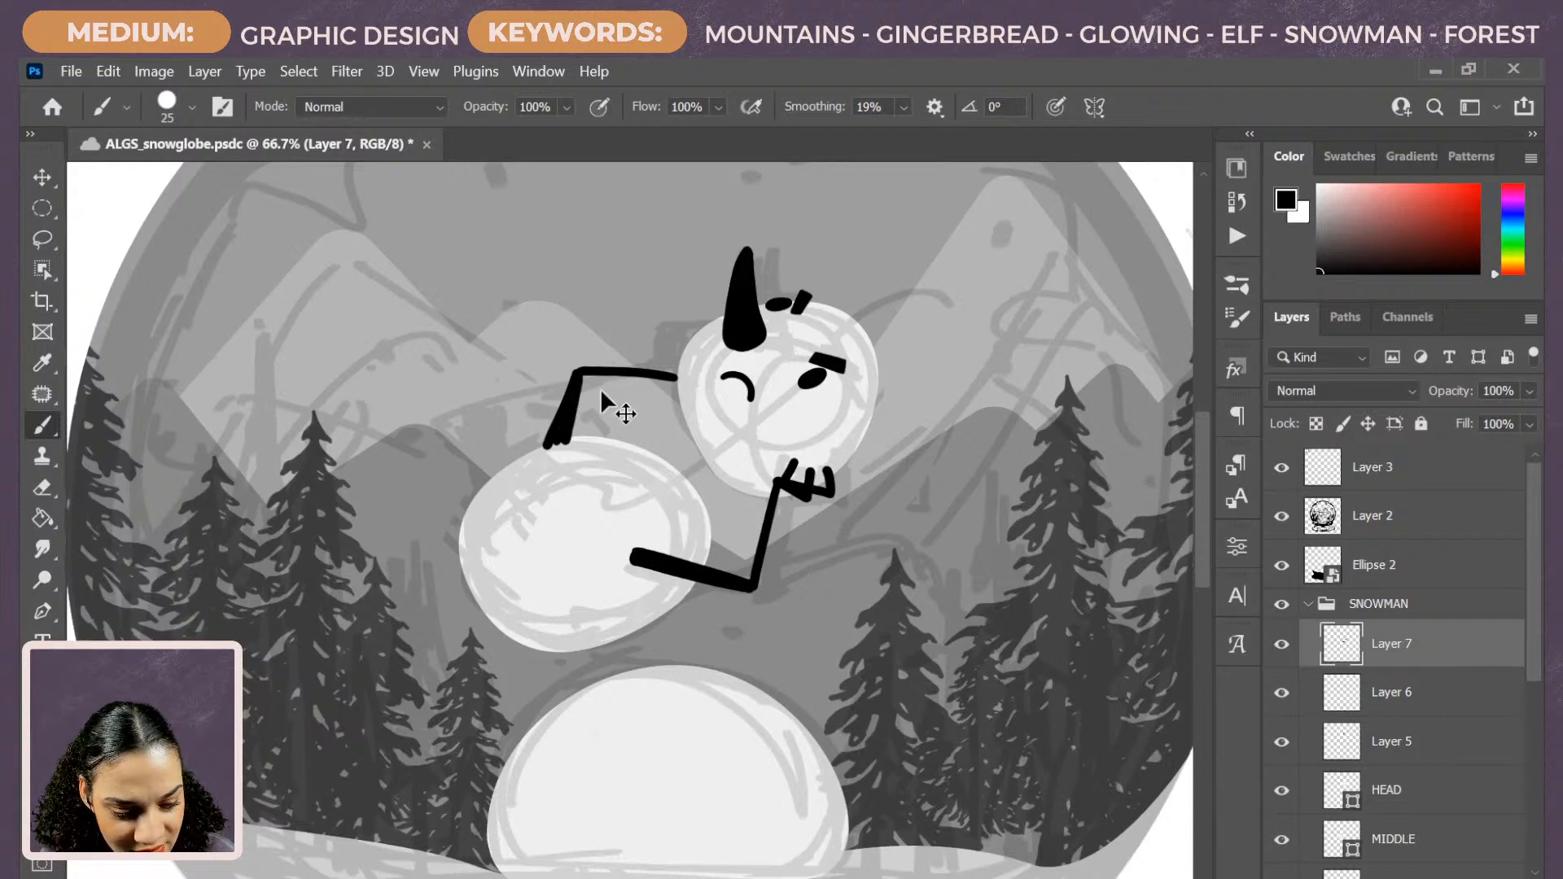
key("ctrl+z")
key("ctrl+z")
left_click_drag(578, 374, 559, 438)
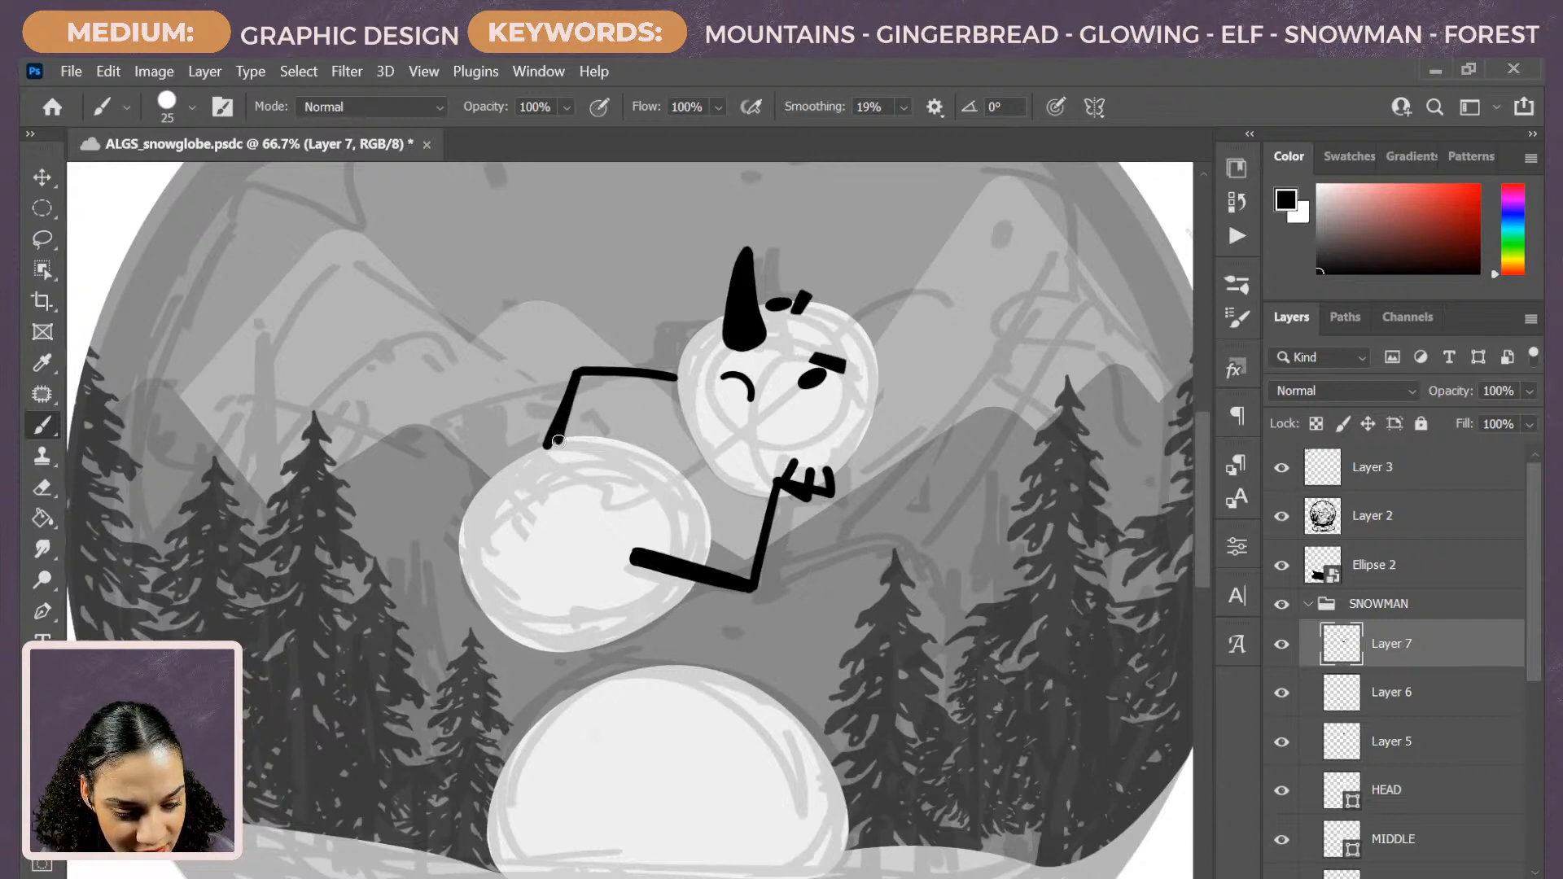
Thin the second arm's forearm between the elbow and the head with the 20 px eraser.
key("e")
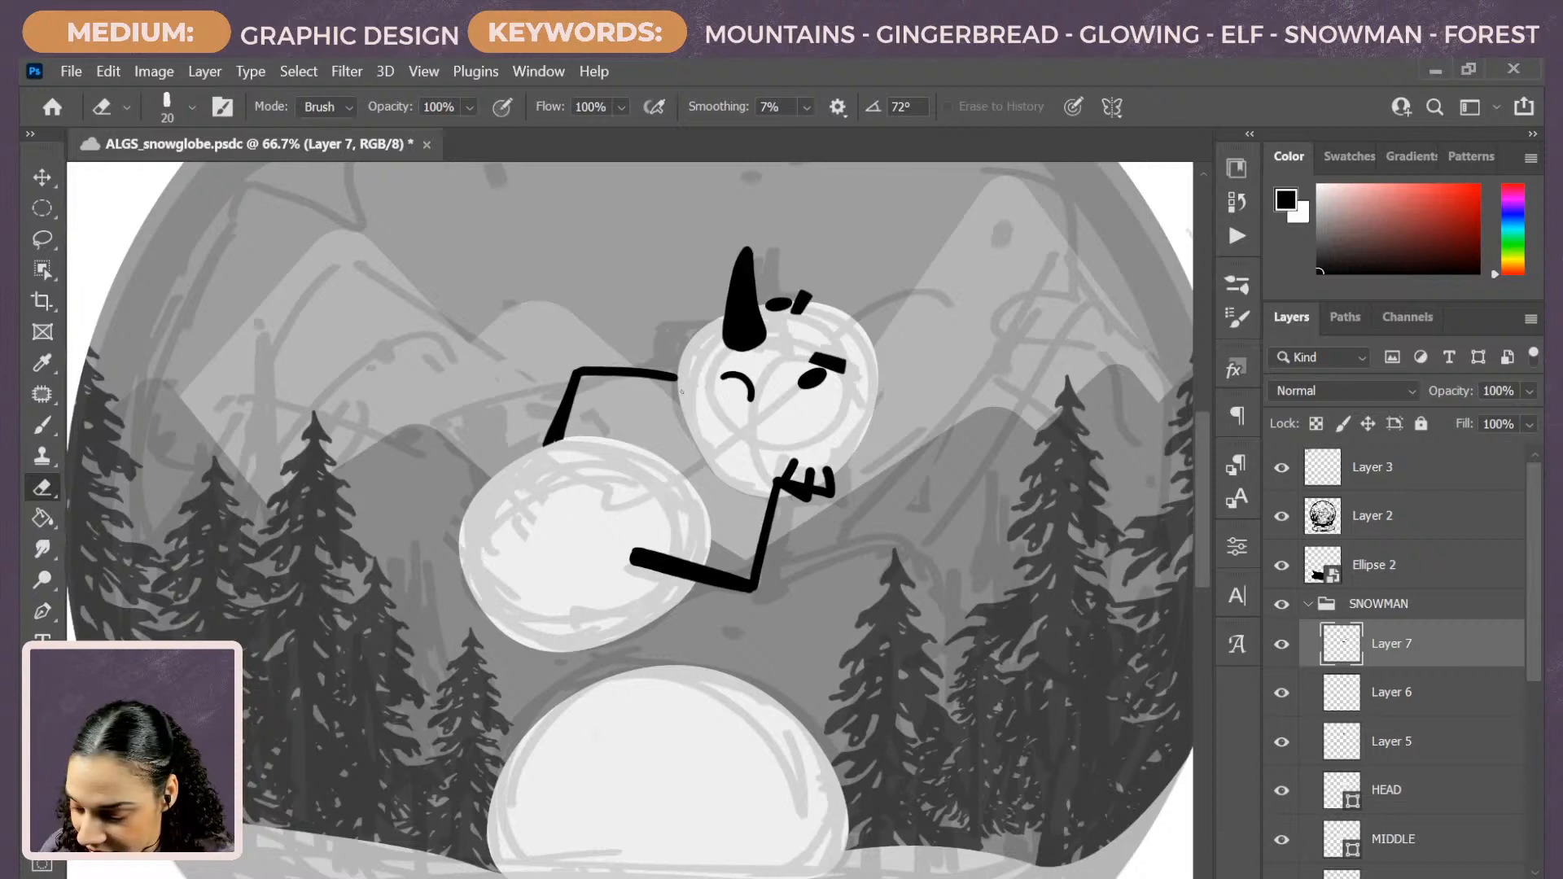
key("b")
key("e")
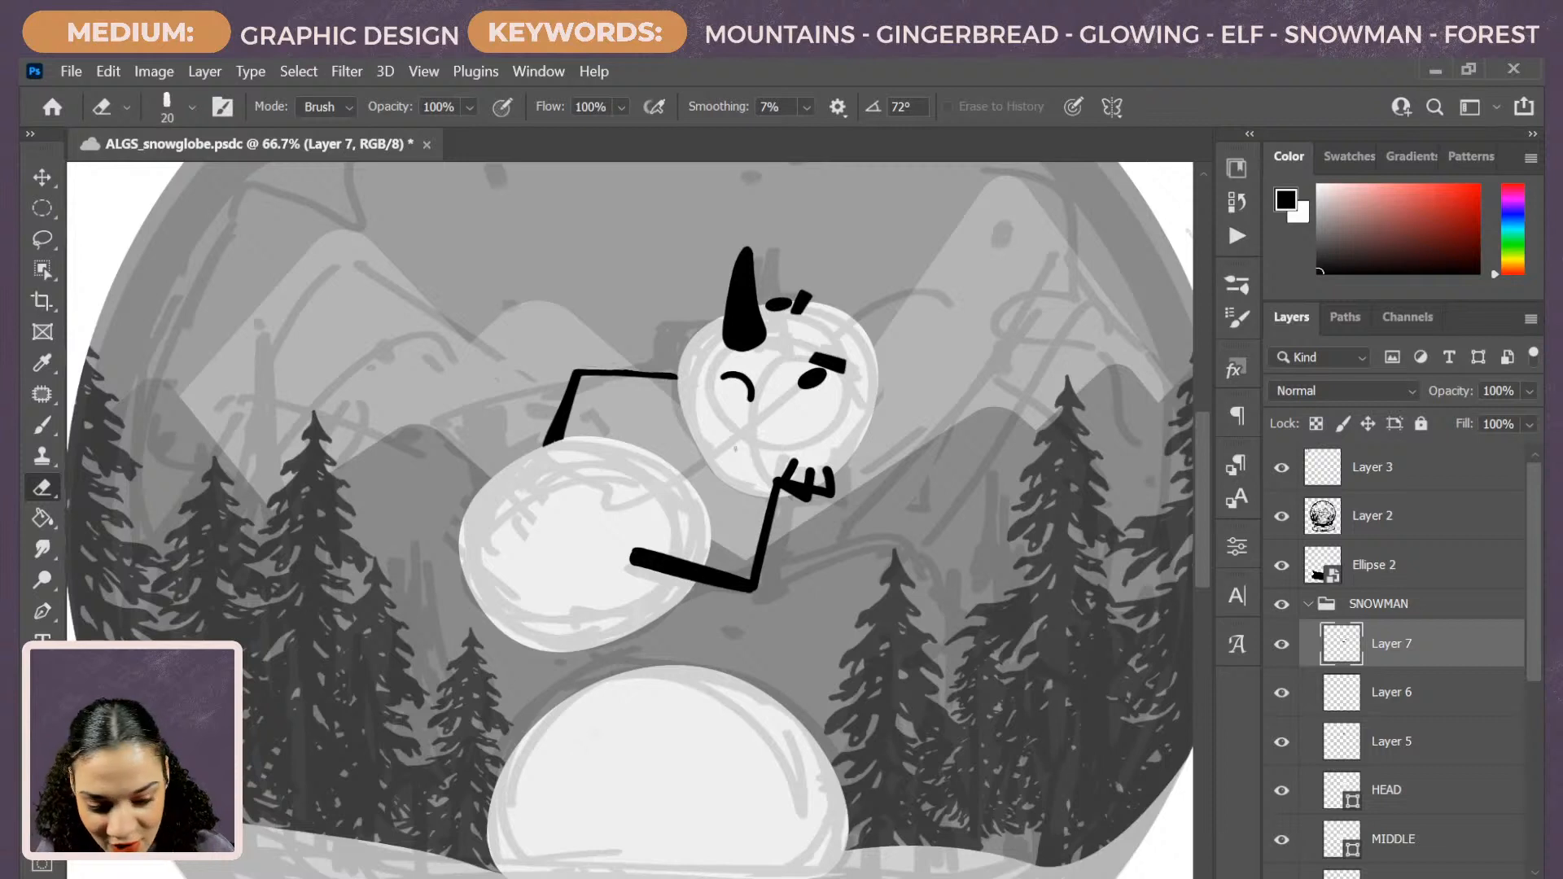
key("b")
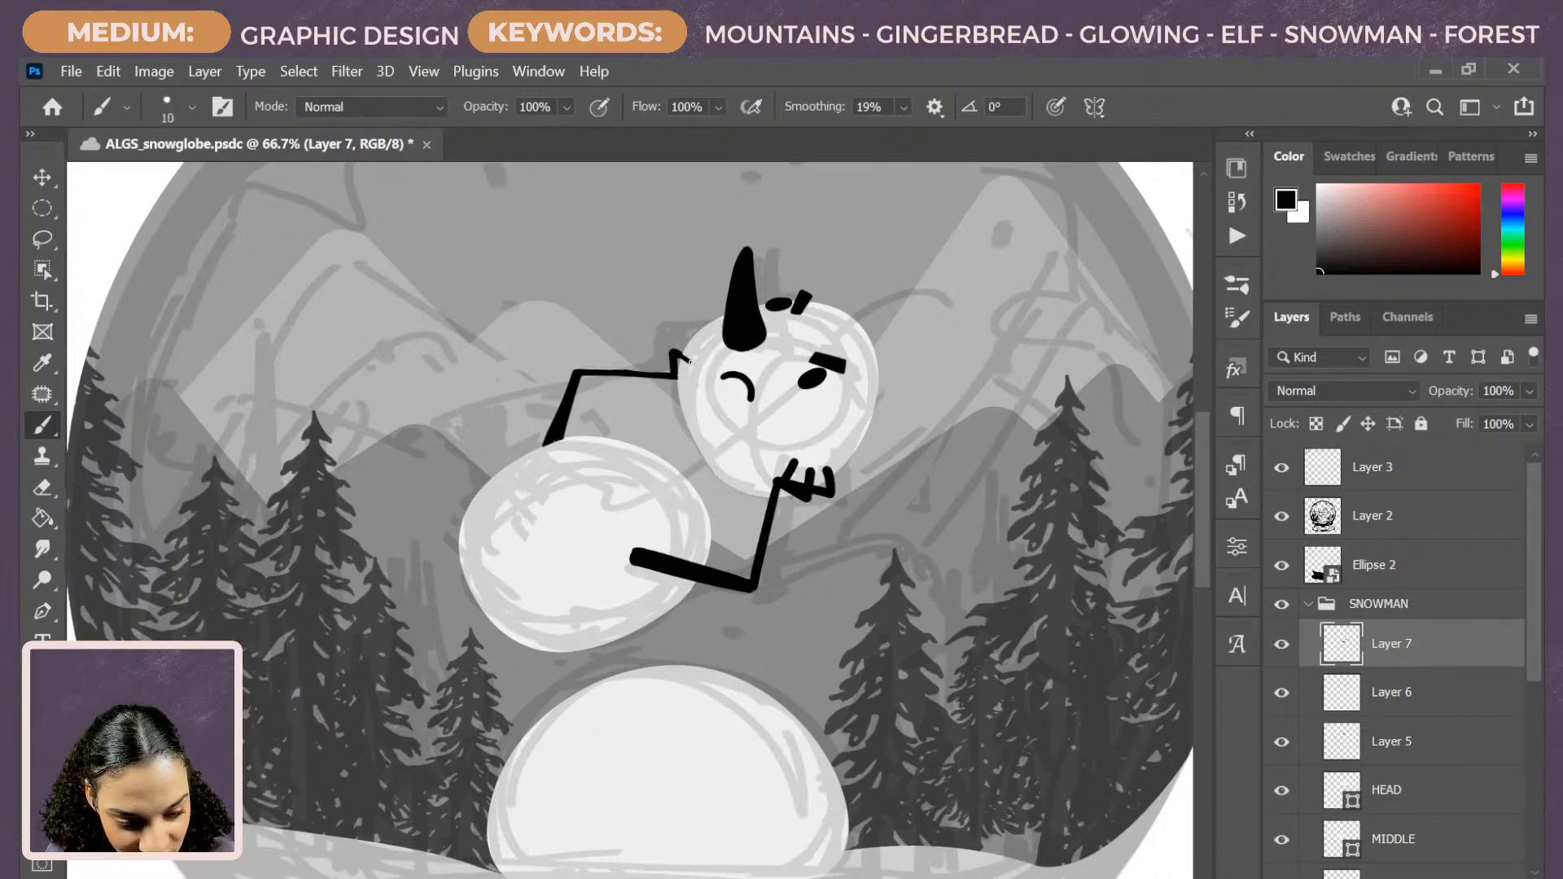
Undo the 10 px finger strokes on the second arm and repaint the first bent finger with a 20 px brush.
key("ctrl+plus")
key("ctrl+plus")
left_click_drag(918, 220, 649, 638)
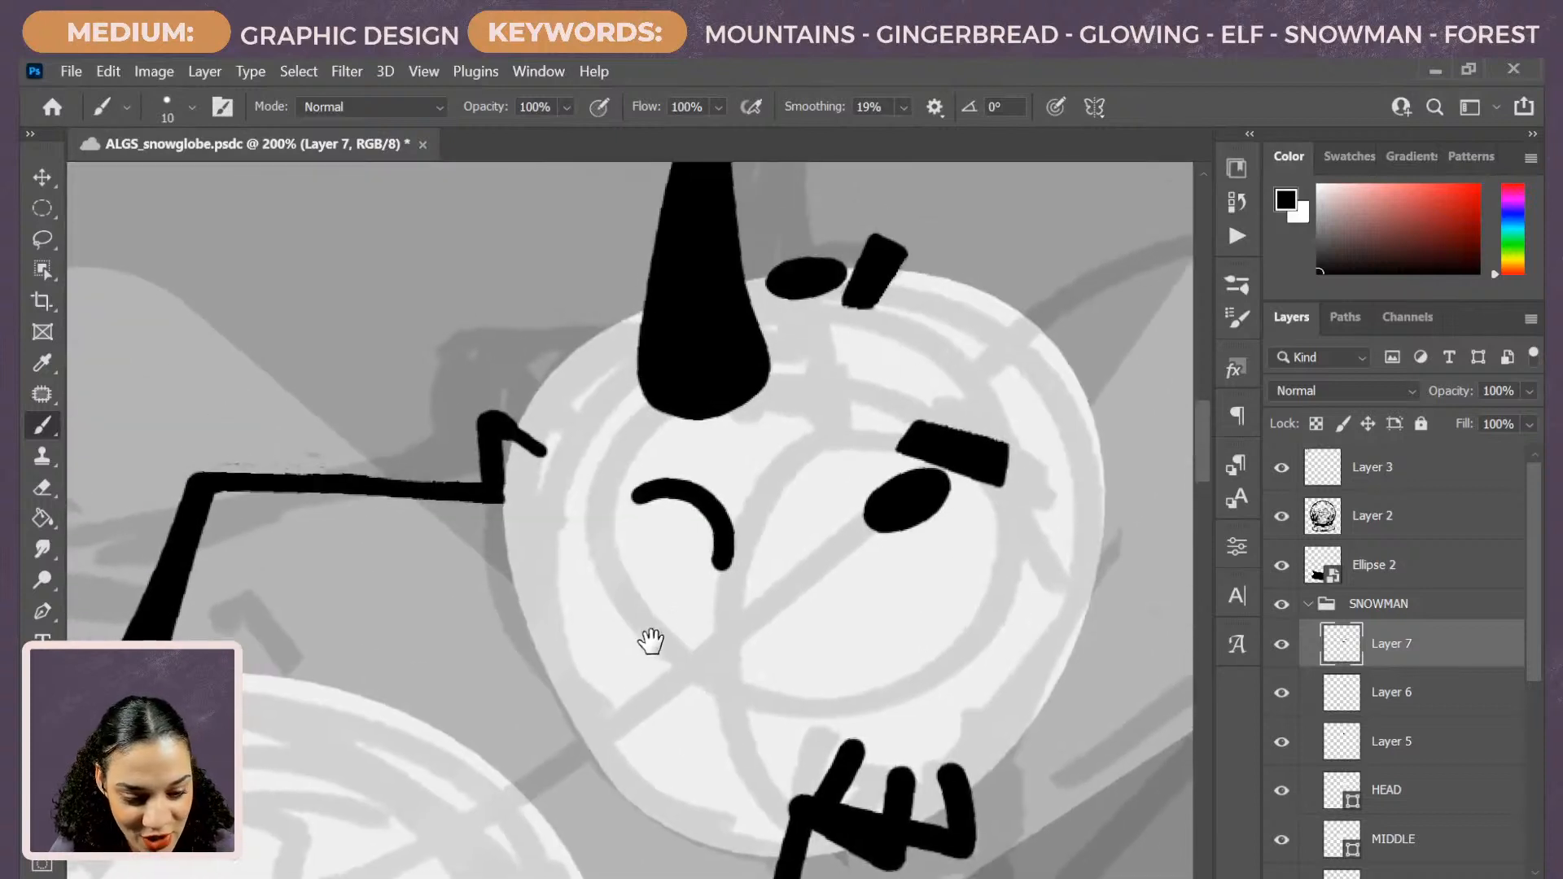
key("ctrl+z")
key("ctrl+z")
key("bracketright")
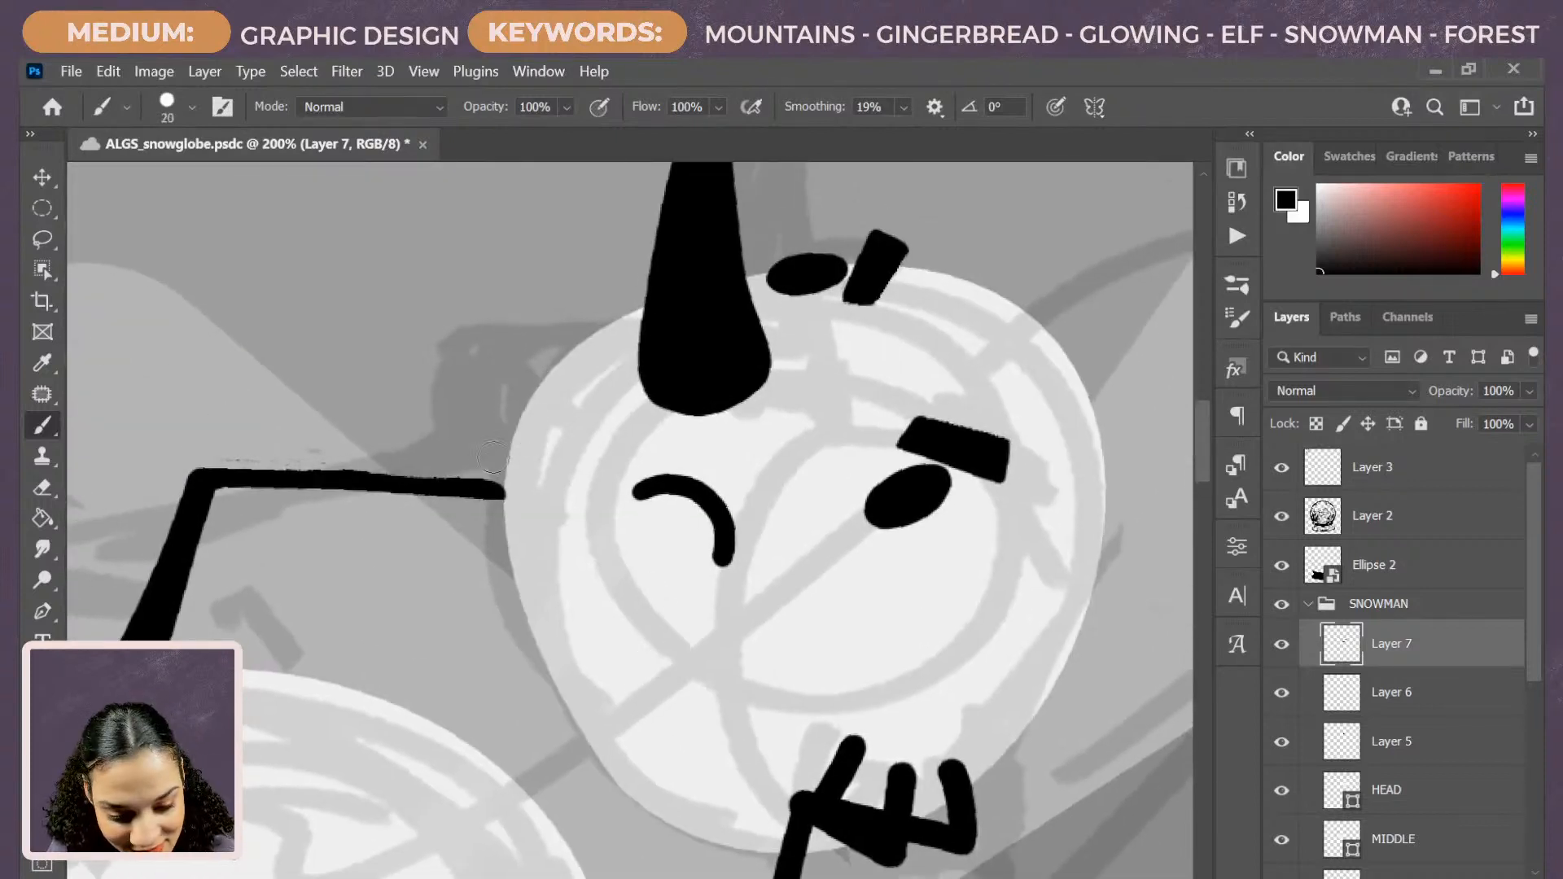
mouse_move(481, 419)
left_mouse_down()
mouse_move(495, 486)
mouse_move(481, 414)
mouse_move(542, 435)
left_mouse_up()
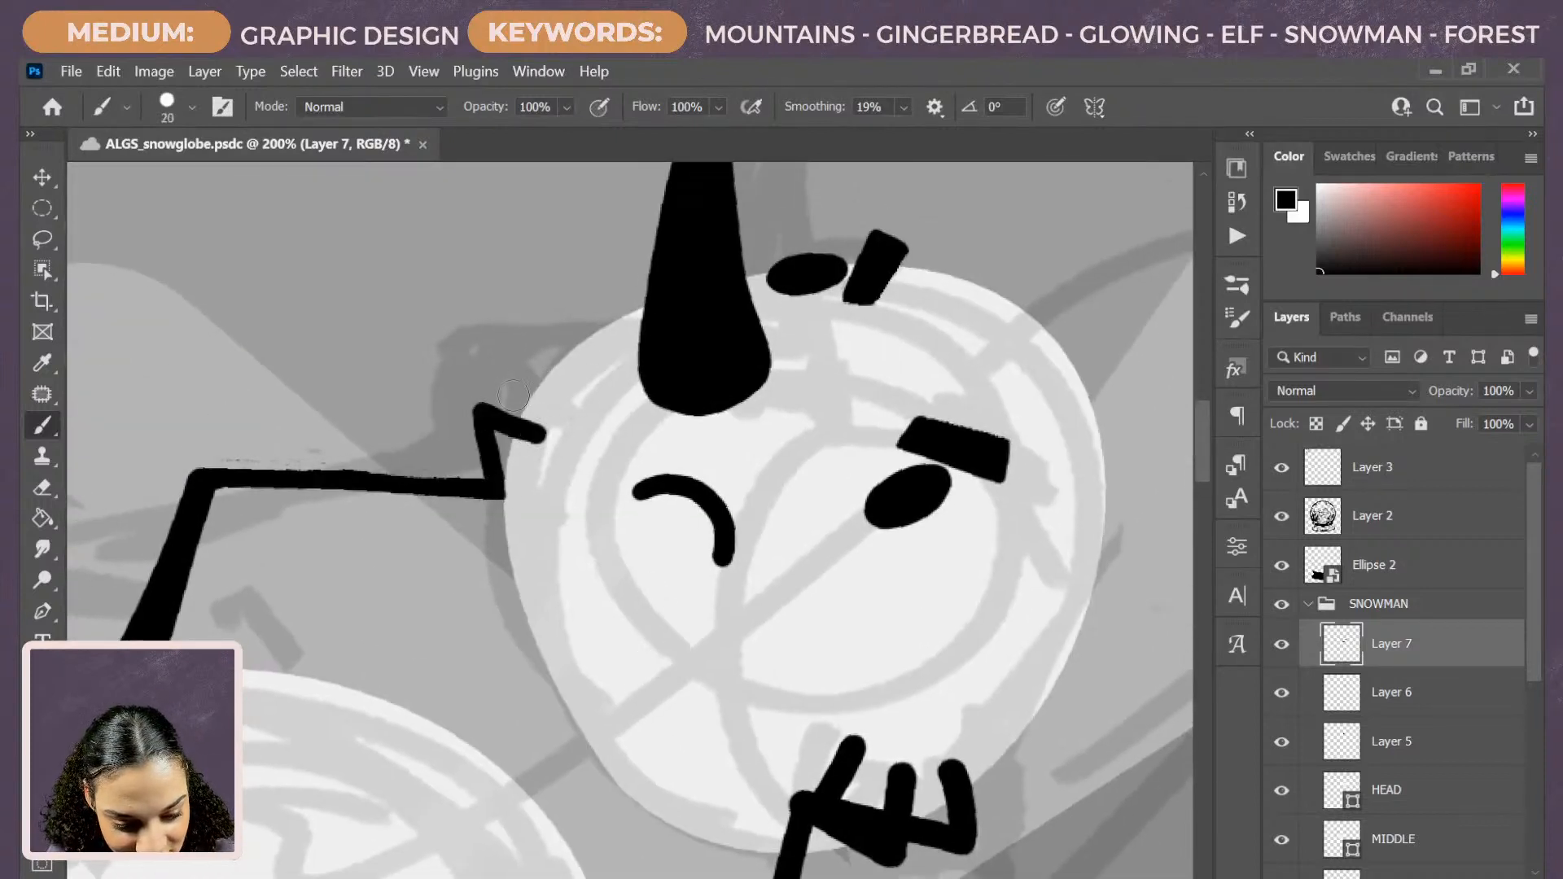
left_click(510, 404)
mouse_move(515, 382)
left_mouse_down()
mouse_move(519, 369)
mouse_move(505, 449)
left_mouse_up()
key("ctrl+z")
left_click_drag(516, 363, 544, 372)
key("ctrl+z")
key("ctrl+z")
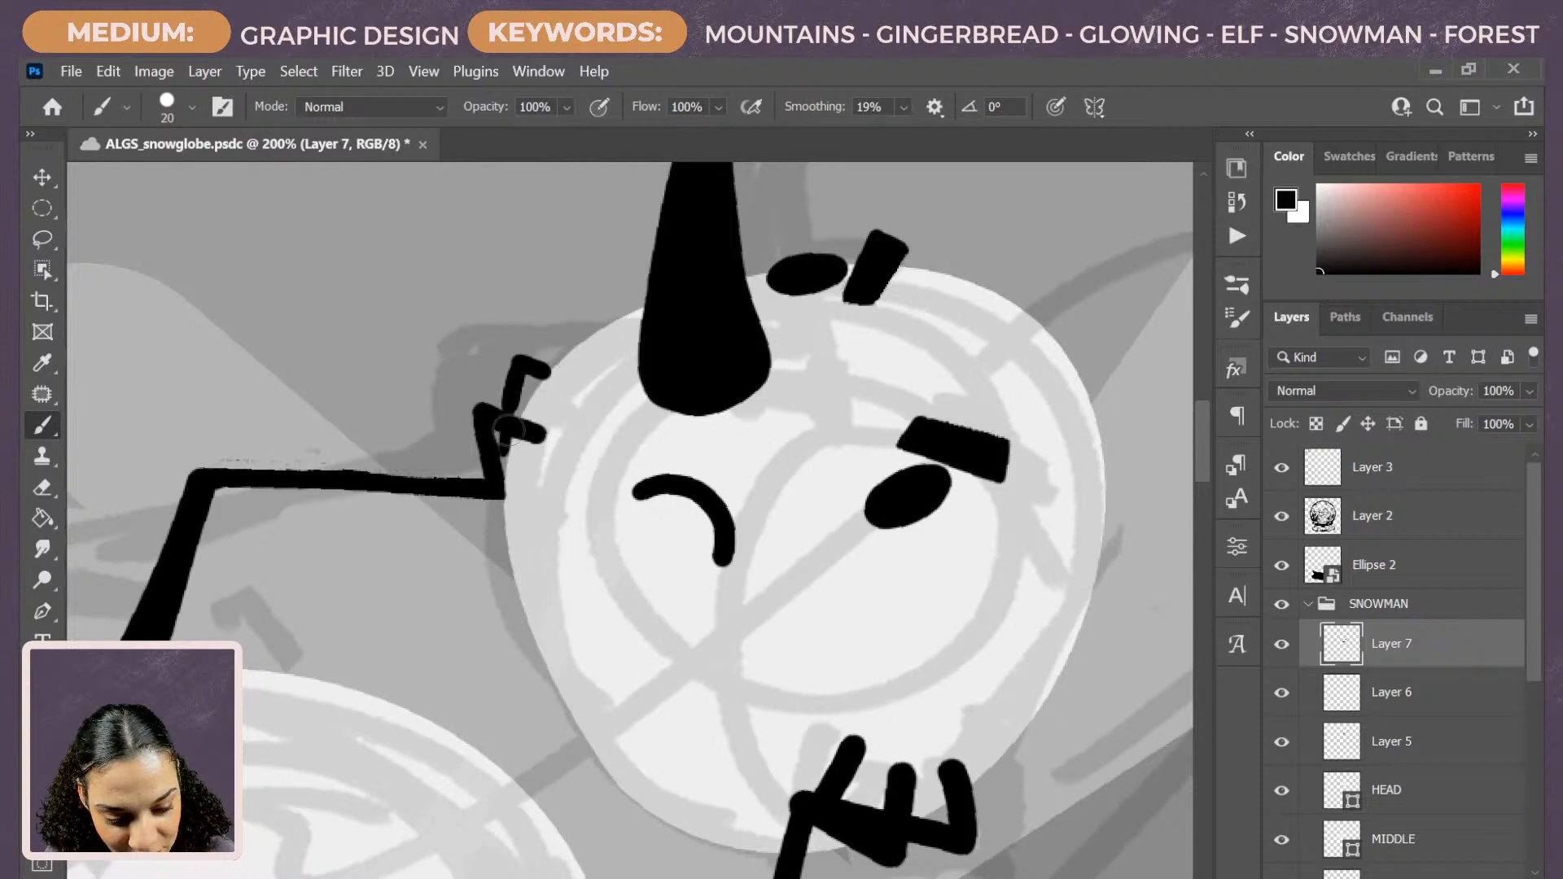
left_click_drag(499, 443, 500, 485)
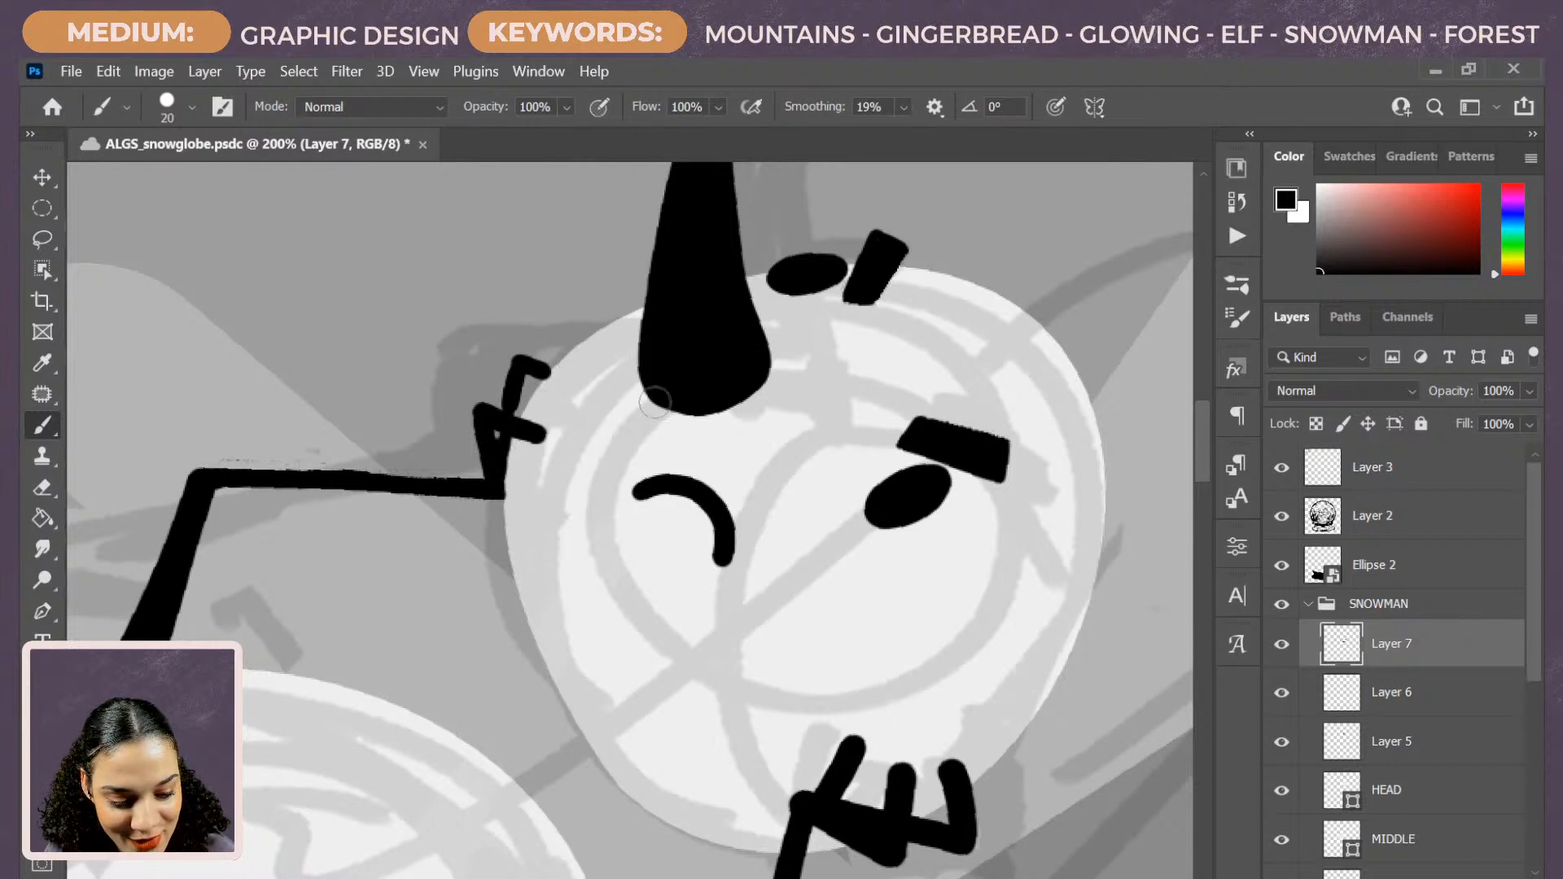
key("ctrl+minus")
key("ctrl+minus")
key("ctrl+minus")
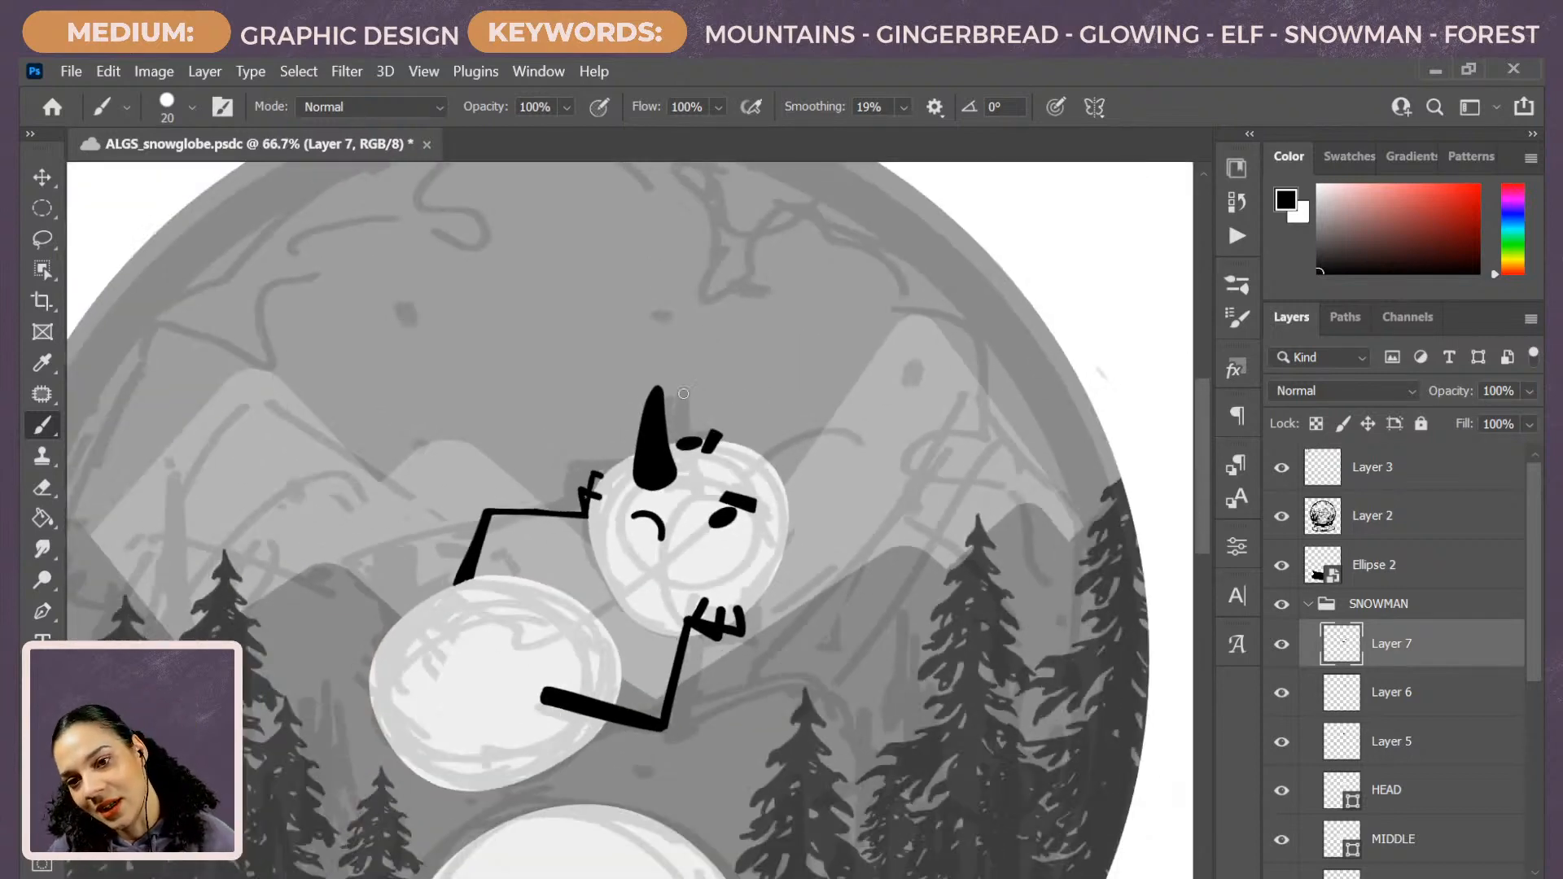
key("ctrl+plus")
key("ctrl+plus")
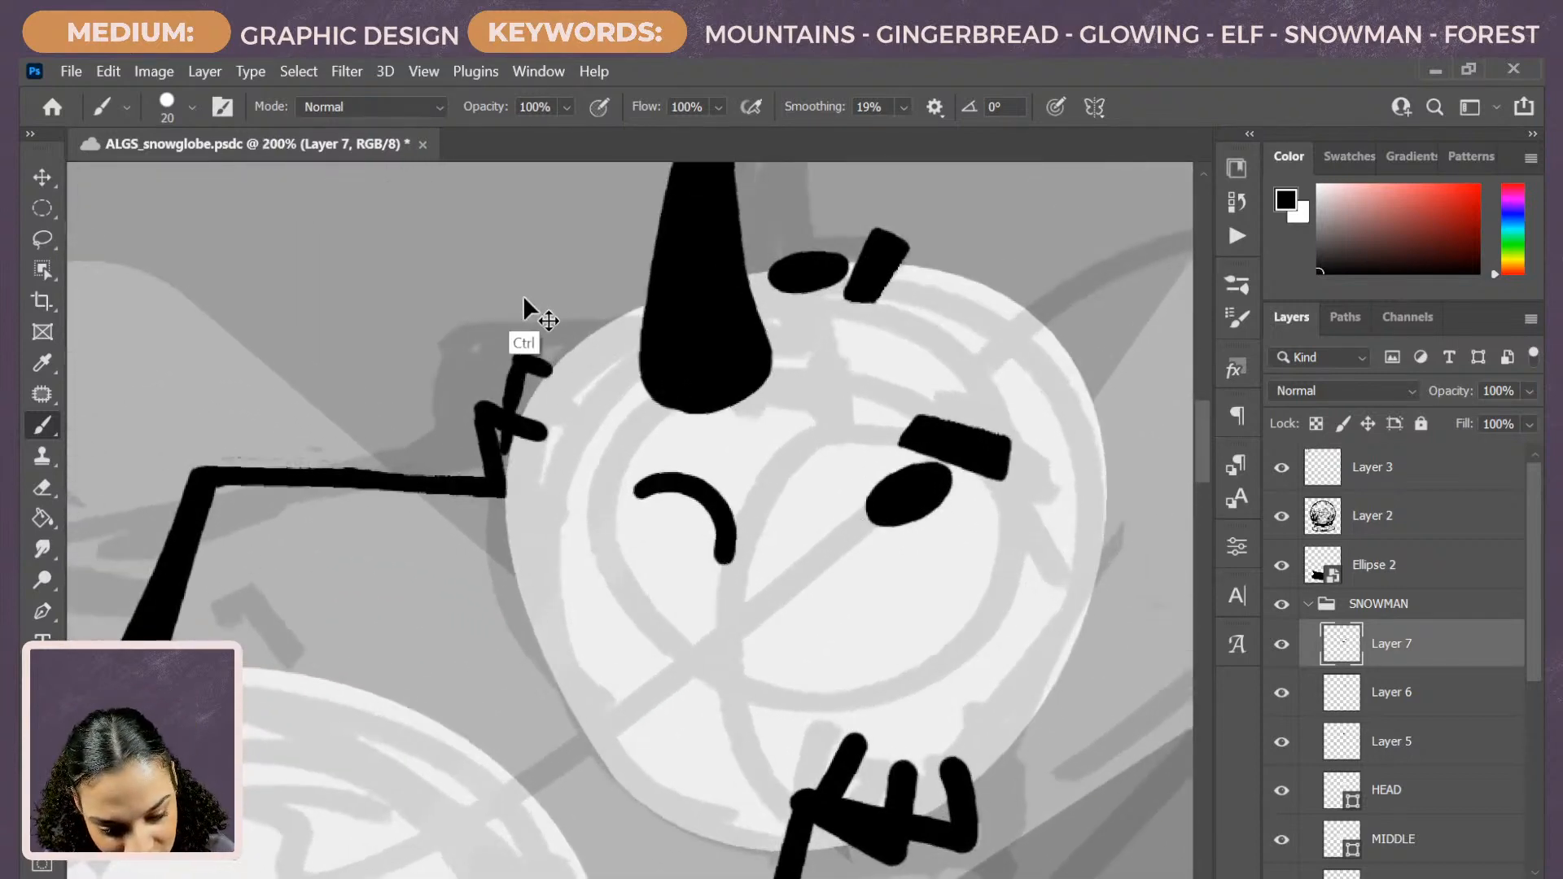
key("ctrl+z")
key("ctrl+z")
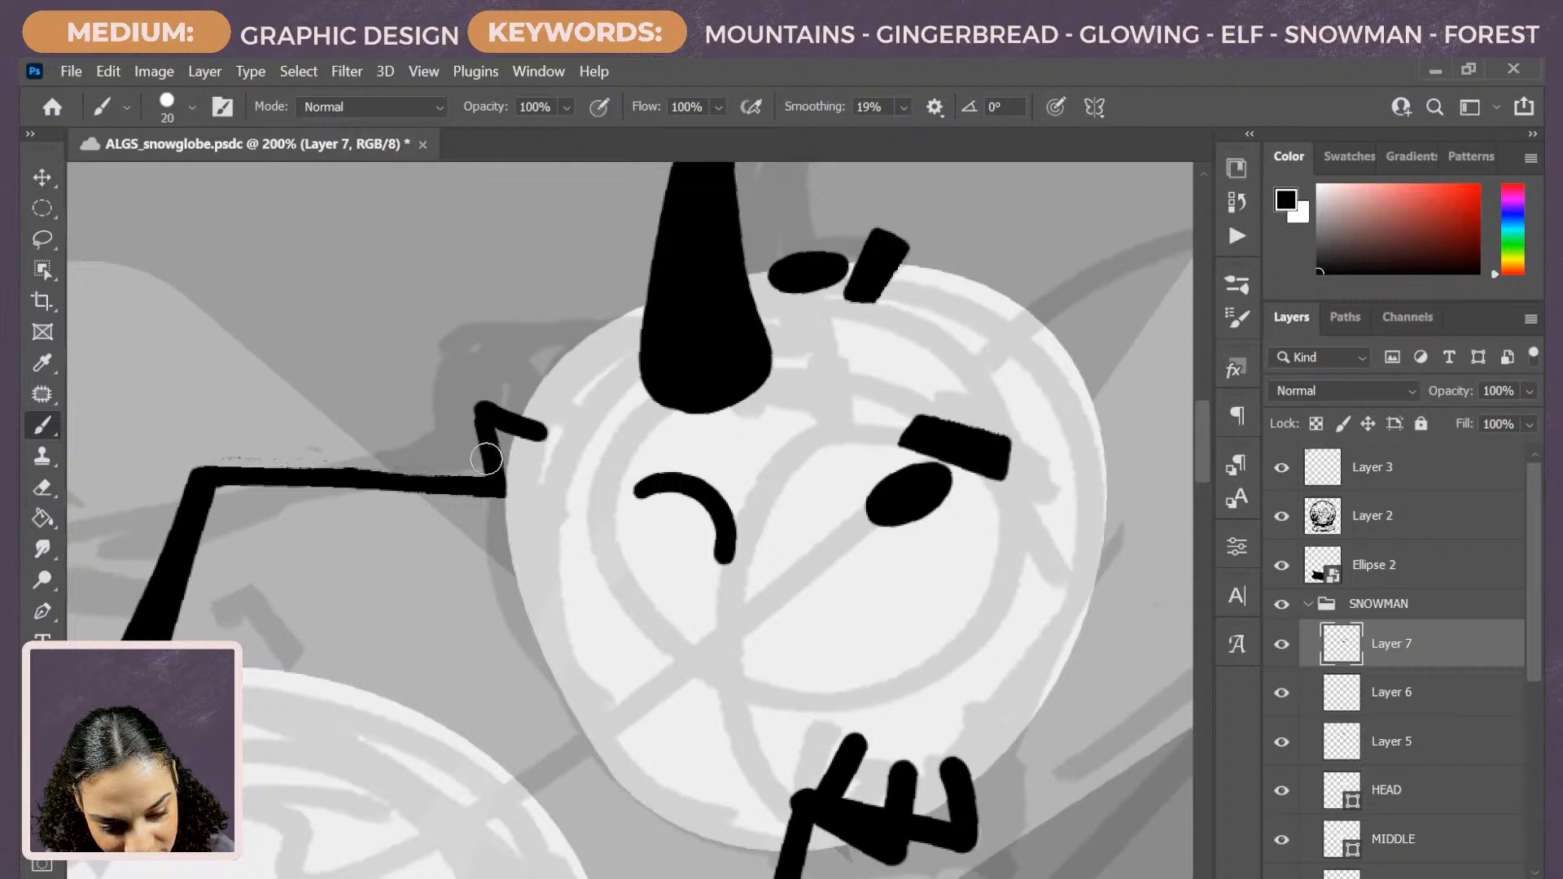
mouse_move(486, 459)
left_mouse_down()
mouse_move(446, 395)
mouse_move(450, 360)
mouse_move(530, 374)
left_mouse_up()
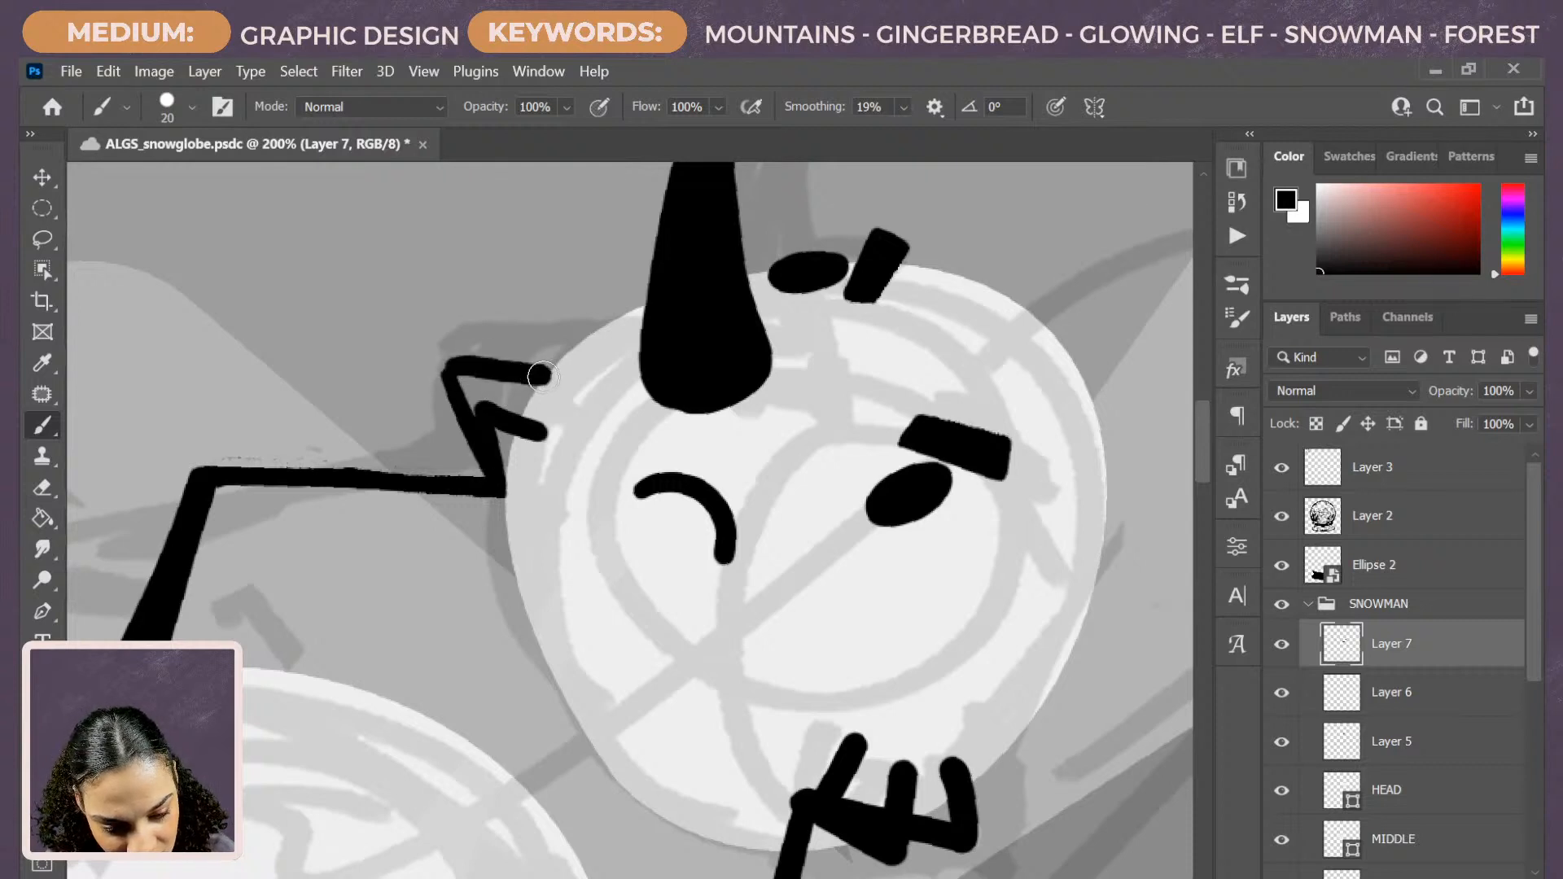
key("ctrl+z")
key("ctrl+z")
Paint two longer bent fingers from the second arm's wrist, curling toward the head's edge, with the 20 px brush.
mouse_move(490, 472)
left_mouse_down()
mouse_move(511, 354)
mouse_move(539, 363)
mouse_move(568, 320)
mouse_move(584, 333)
left_mouse_up()
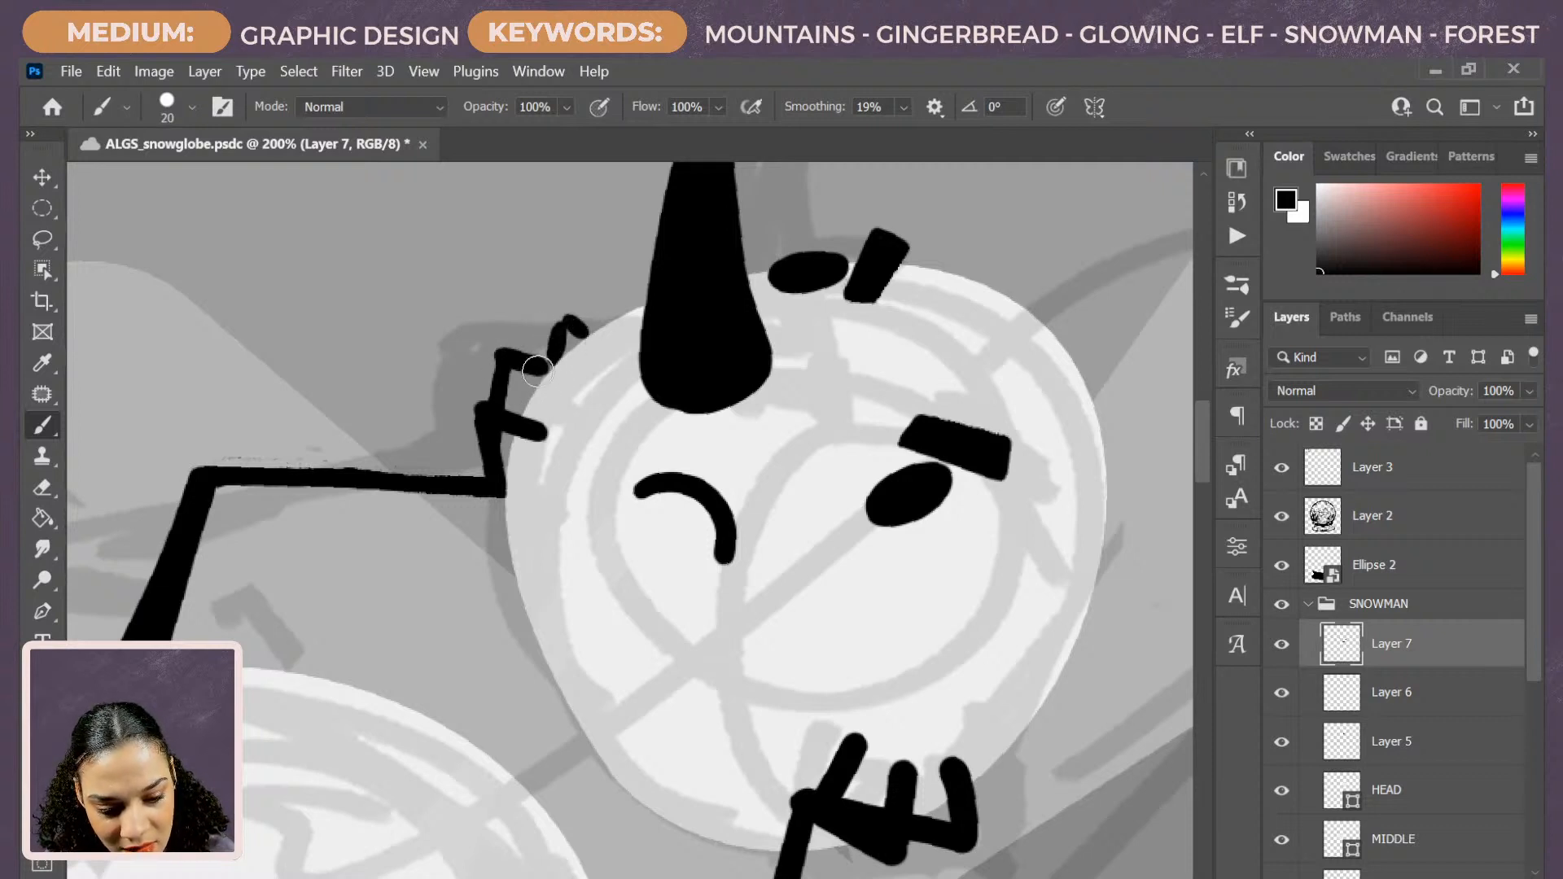
key("ctrl+z")
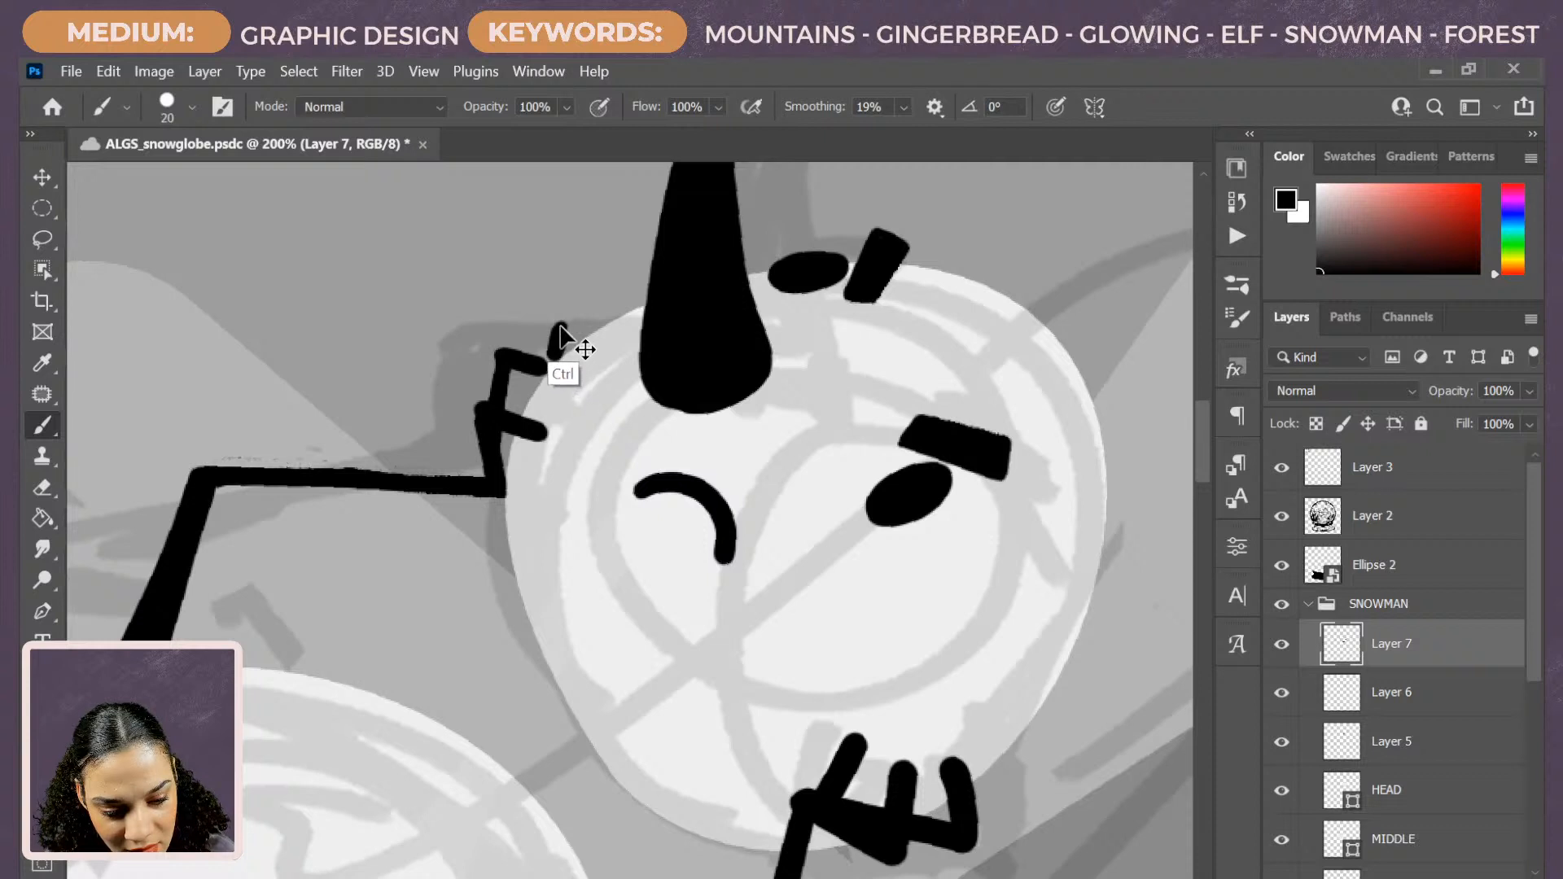
key("ctrl+z")
left_click_drag(548, 331, 513, 419)
key("ctrl+z")
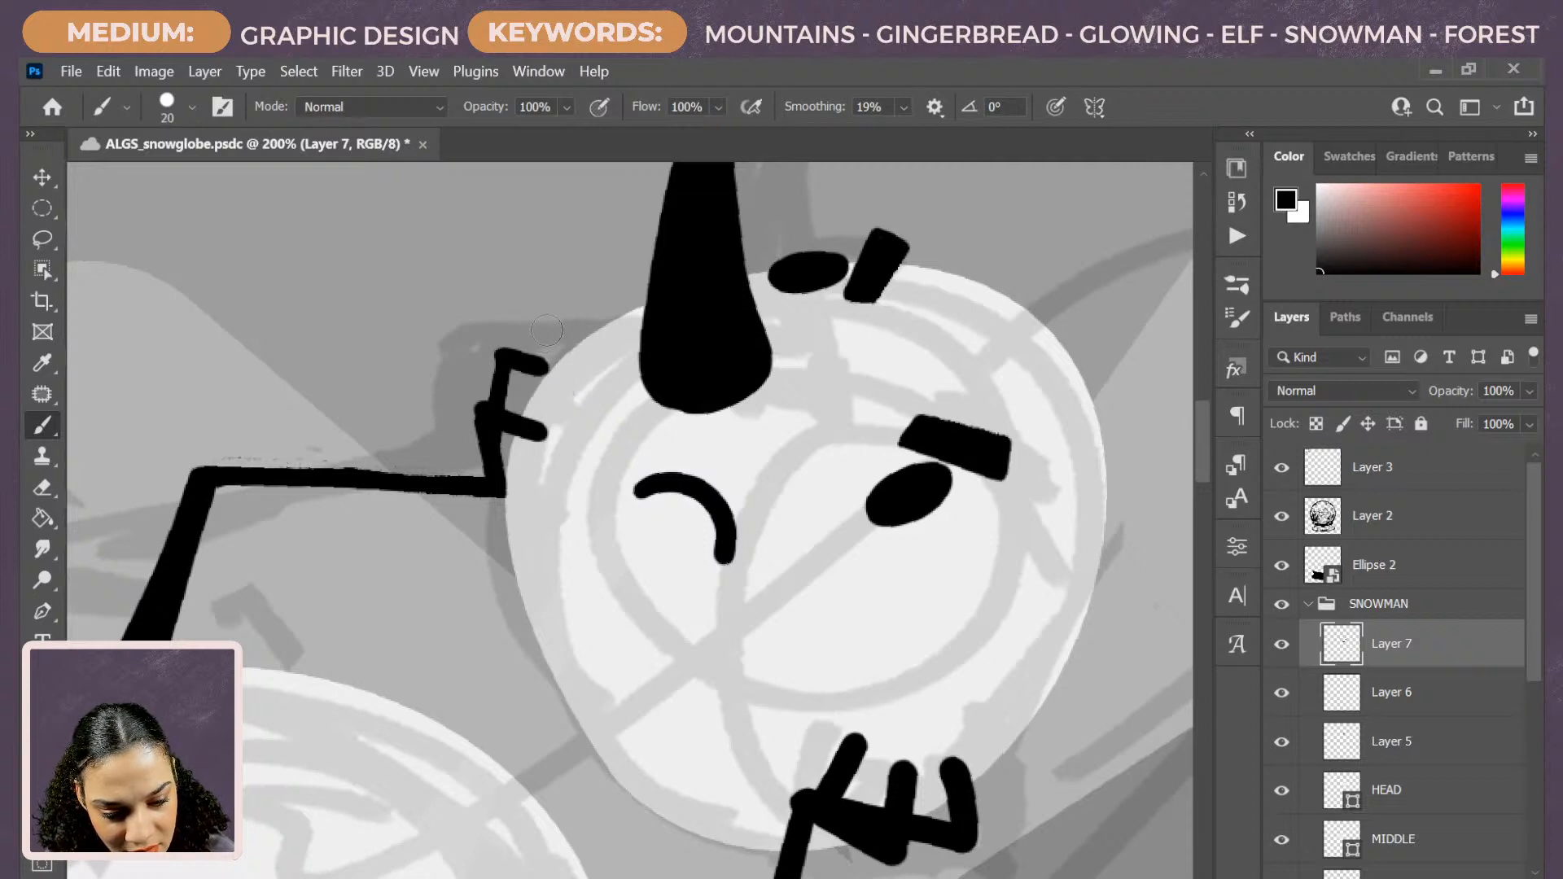
left_click_drag(547, 330, 502, 464)
left_click_drag(550, 327, 569, 340)
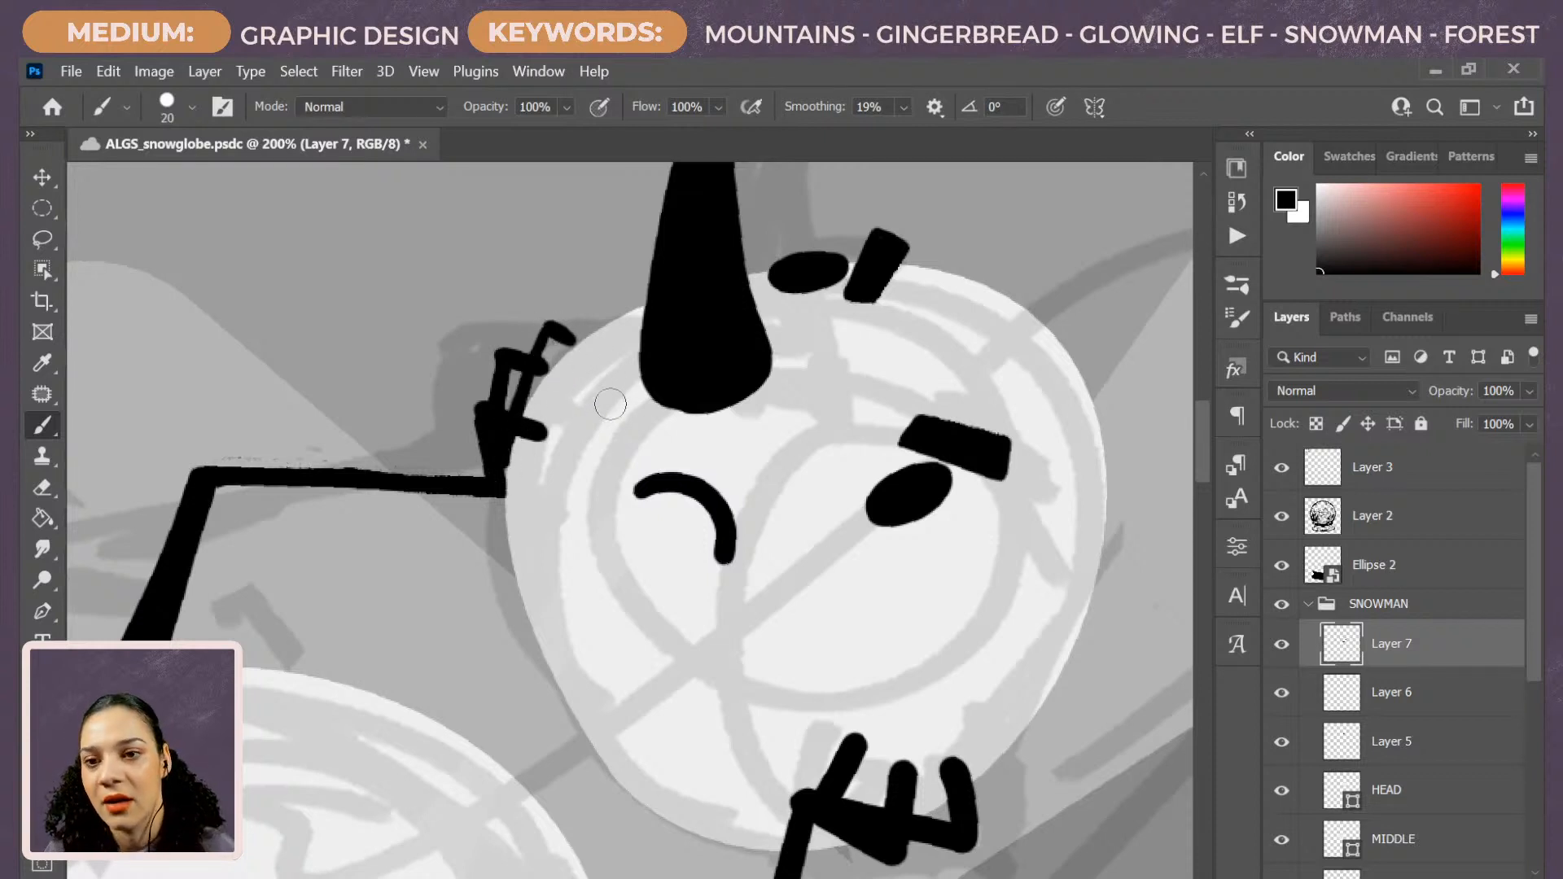
Extend the second arm's middle fingertip onto the head and thicken the finger strokes down to the palm.
key("ctrl+minus")
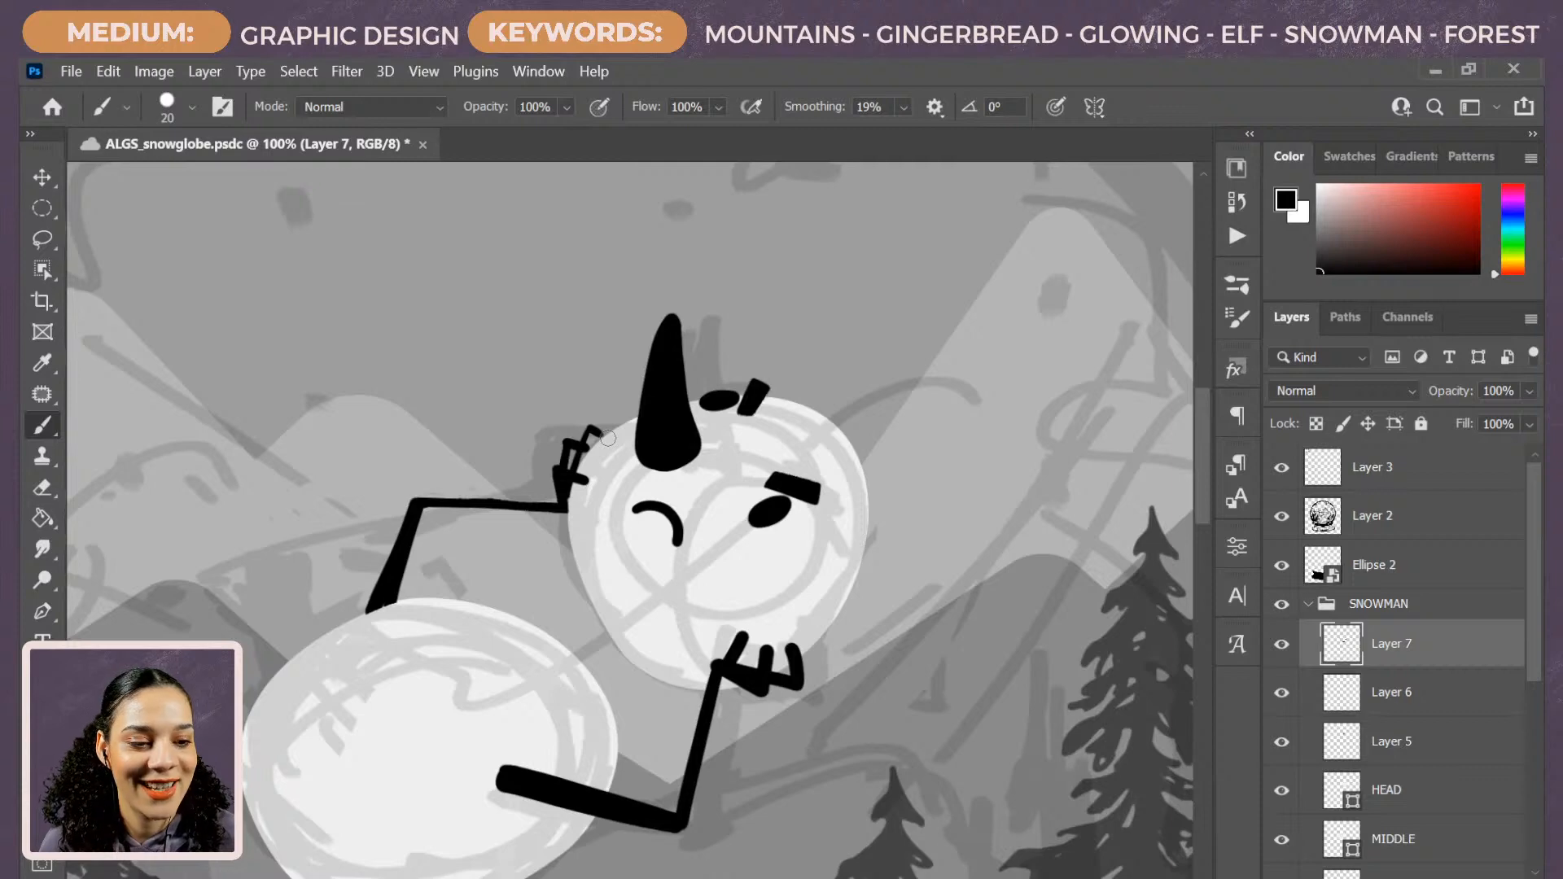
key("ctrl+minus")
key("ctrl+minus")
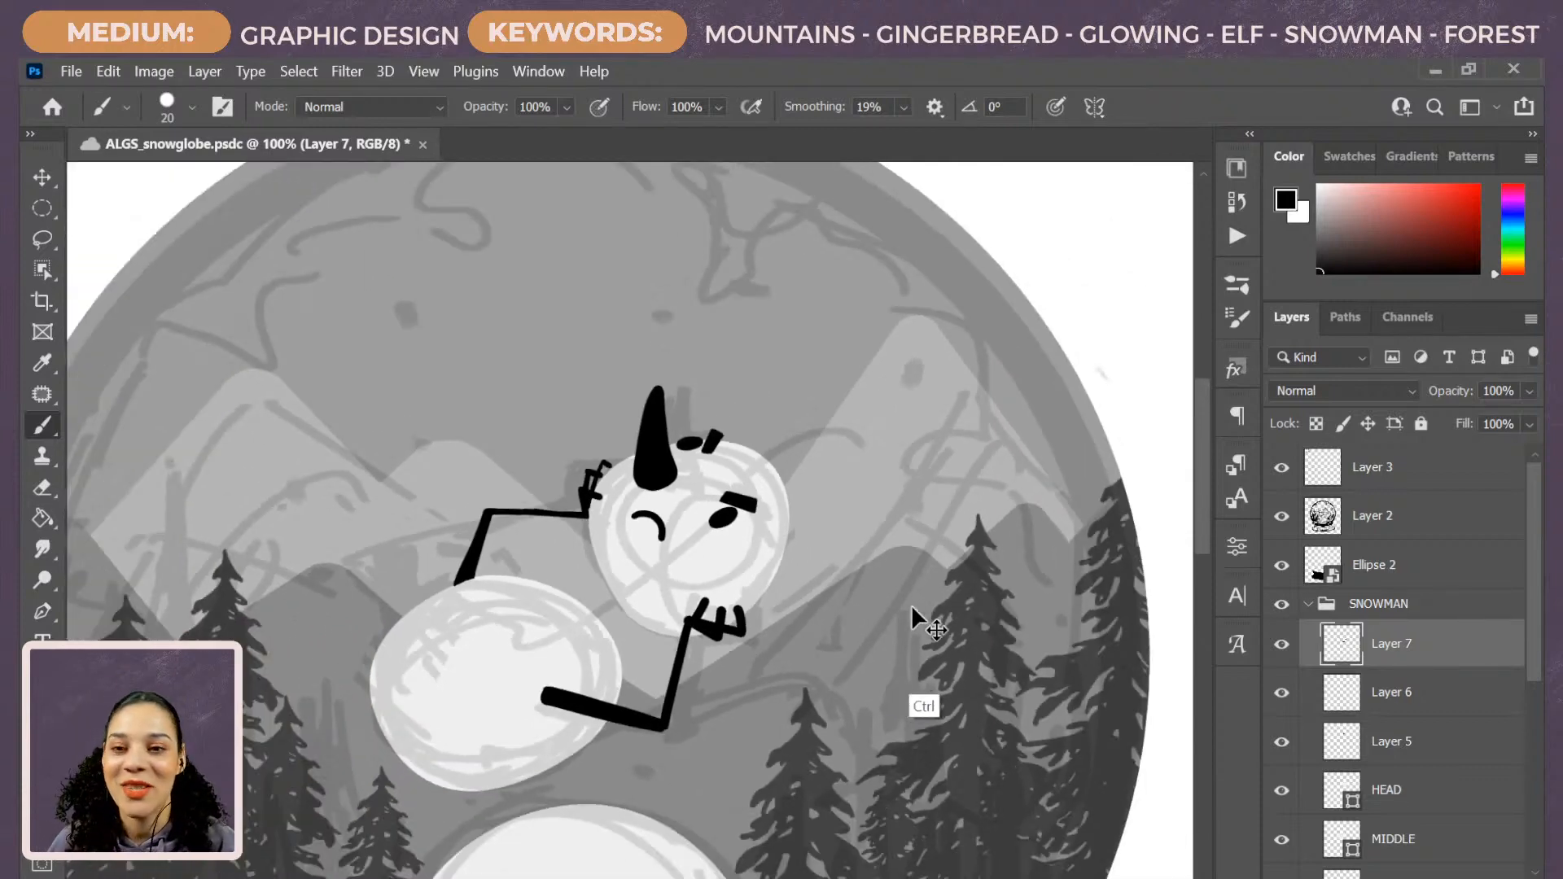
key("ctrl+plus")
key("ctrl+plus")
key("ctrl+plus")
key("ctrl+plus")
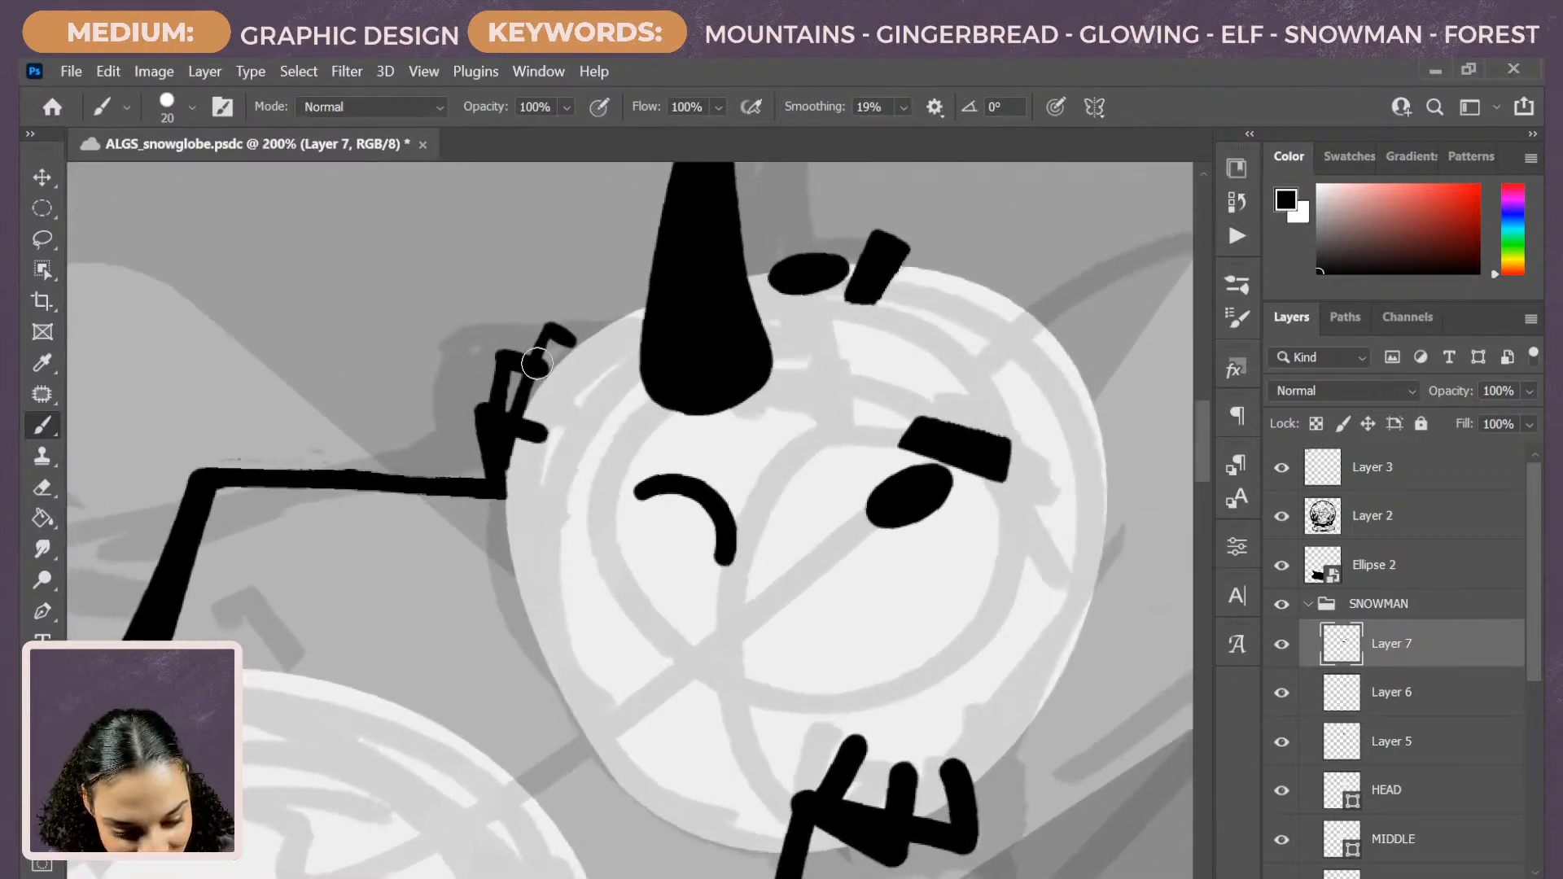
key("ctrl+z")
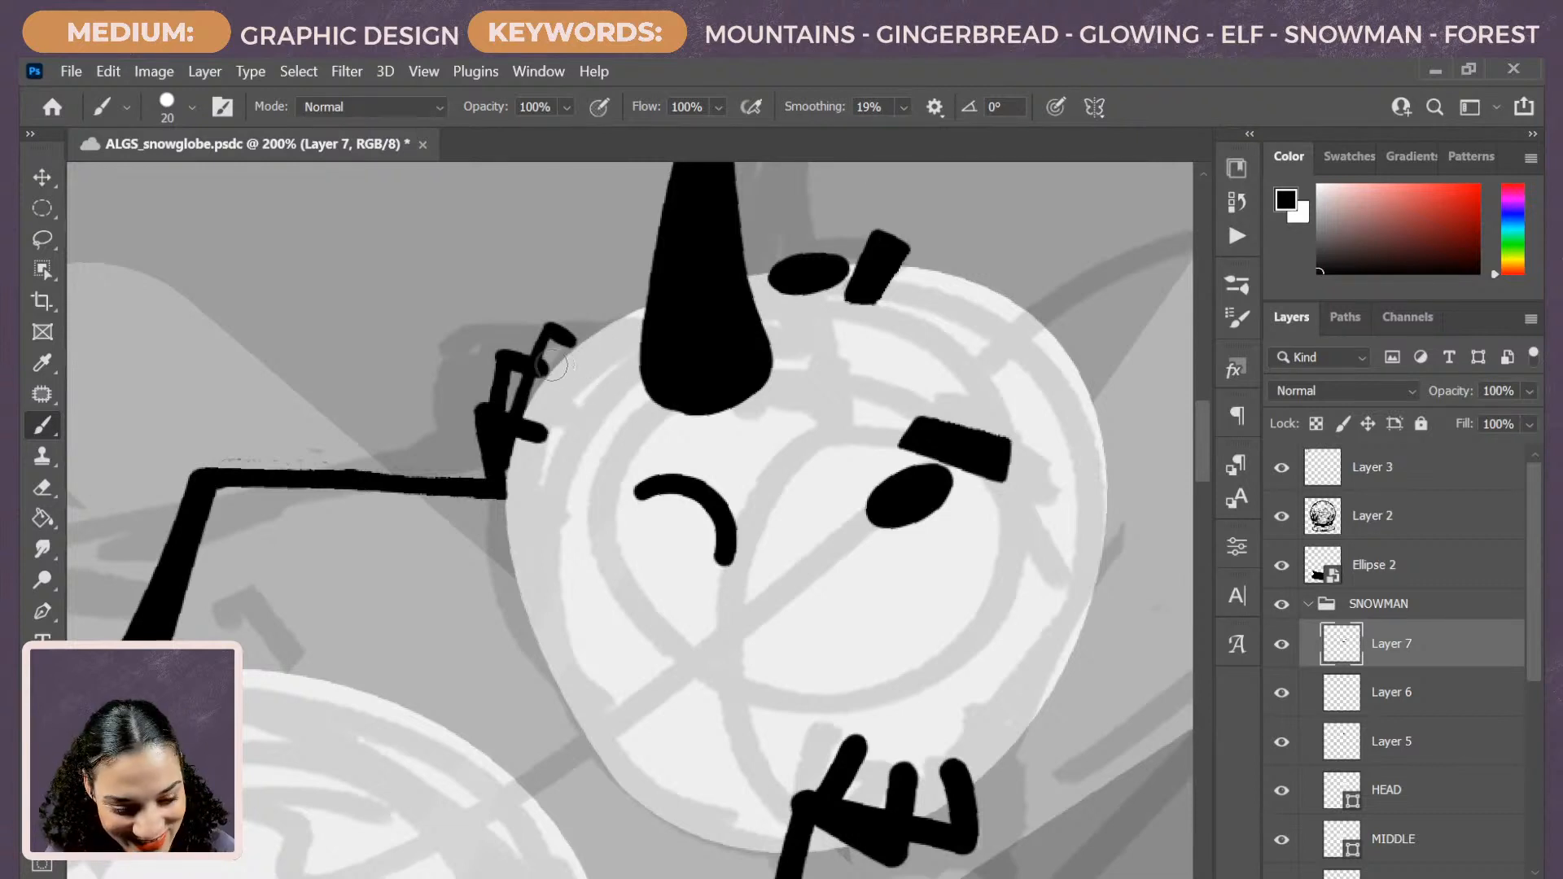
mouse_move(541, 368)
left_mouse_down()
mouse_move(571, 378)
mouse_move(573, 359)
mouse_move(572, 378)
left_mouse_up()
key("ctrl+z")
key("ctrl+z")
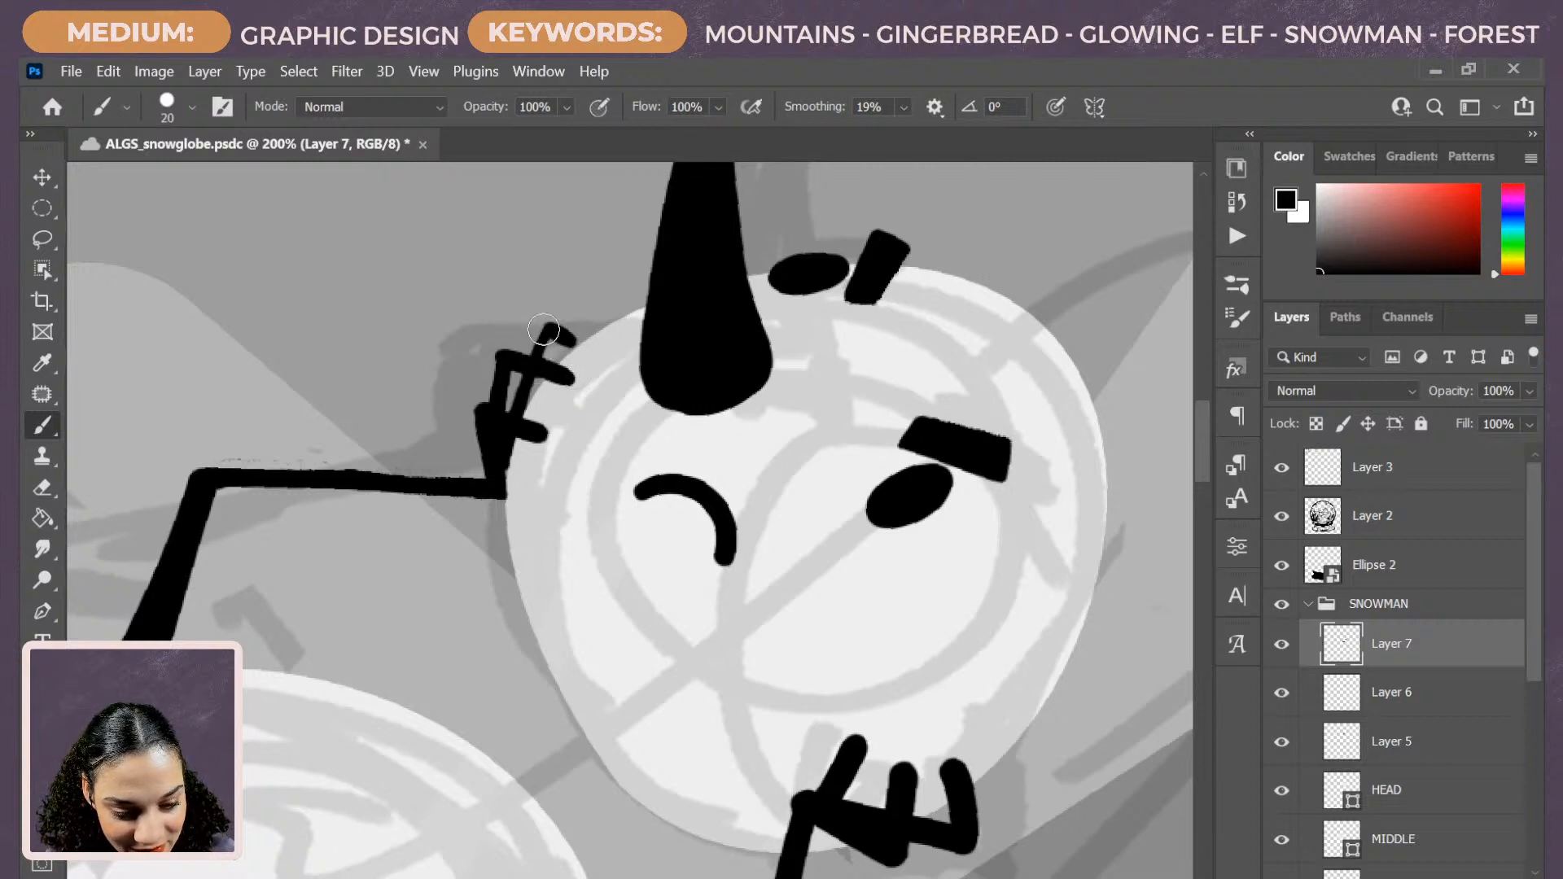
left_click_drag(544, 326, 508, 442)
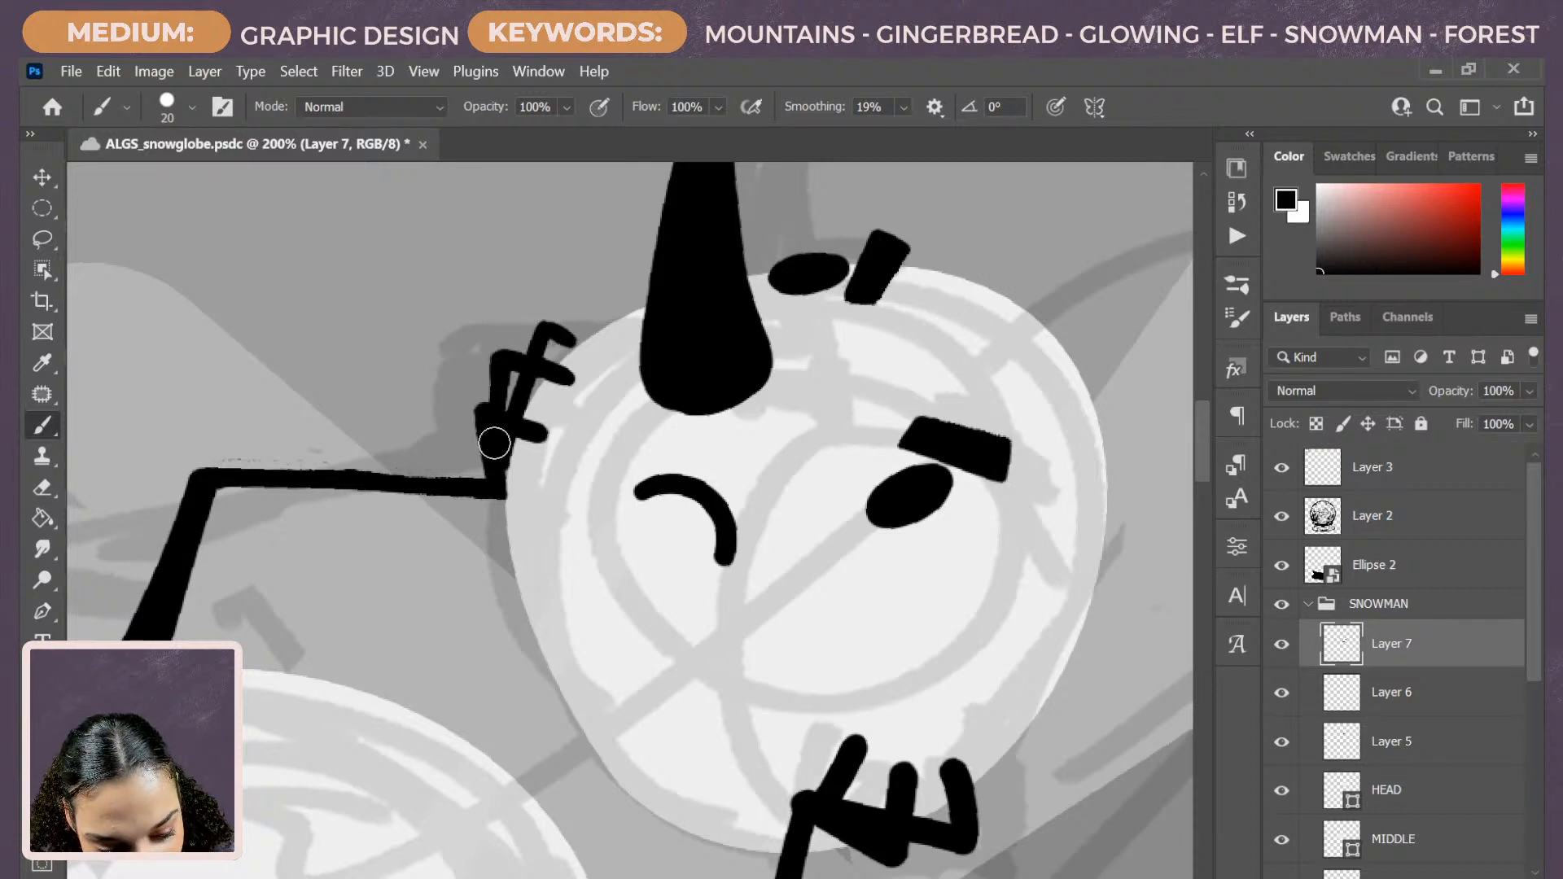
key("ctrl+minus")
key("ctrl+minus")
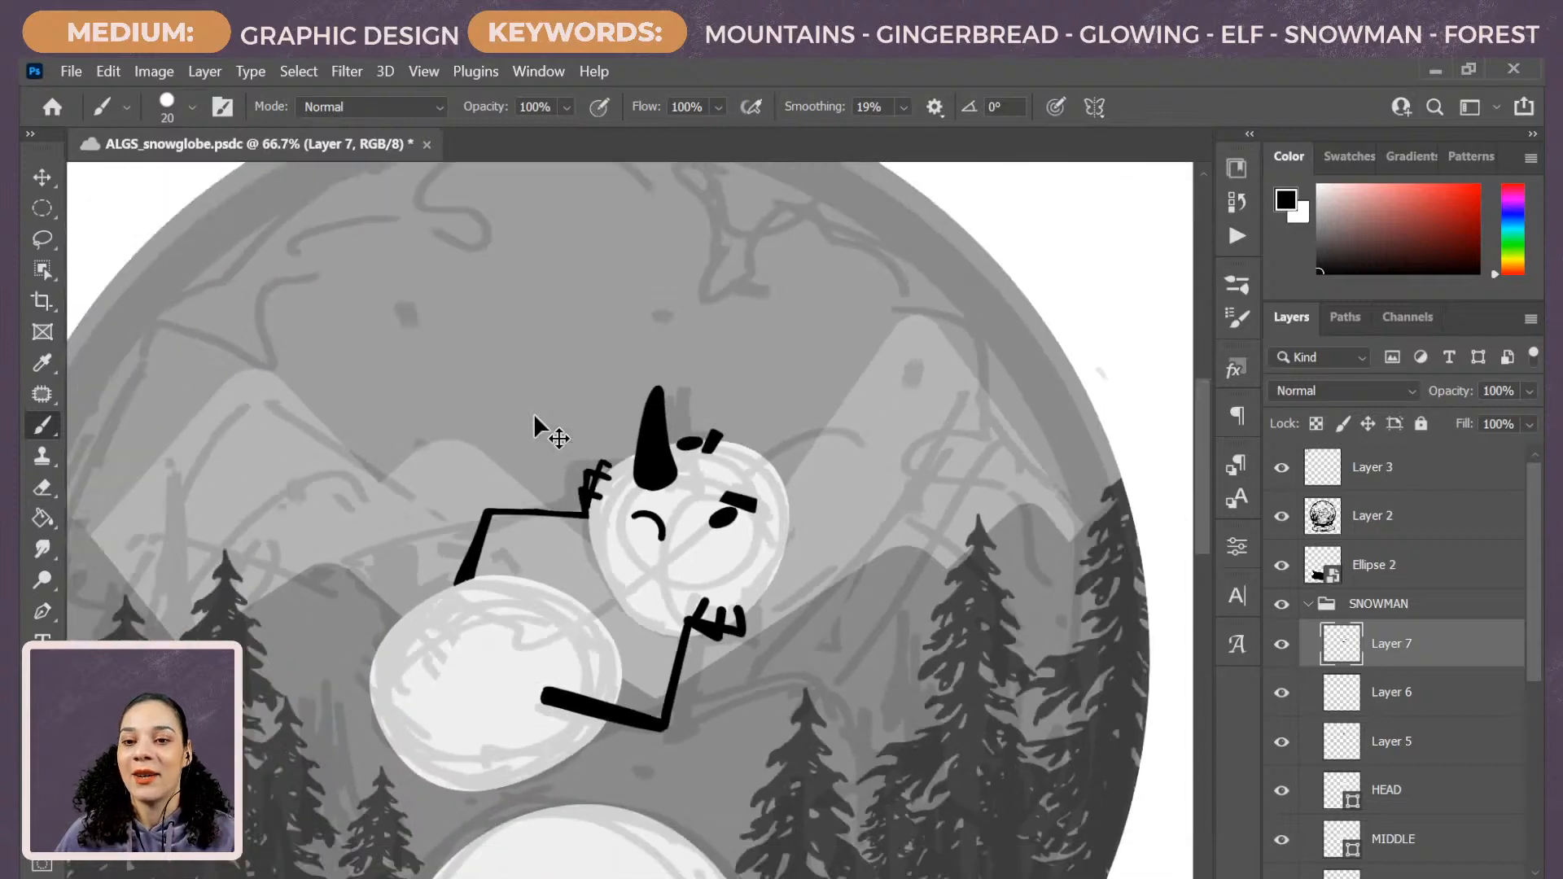
key("ctrl+minus")
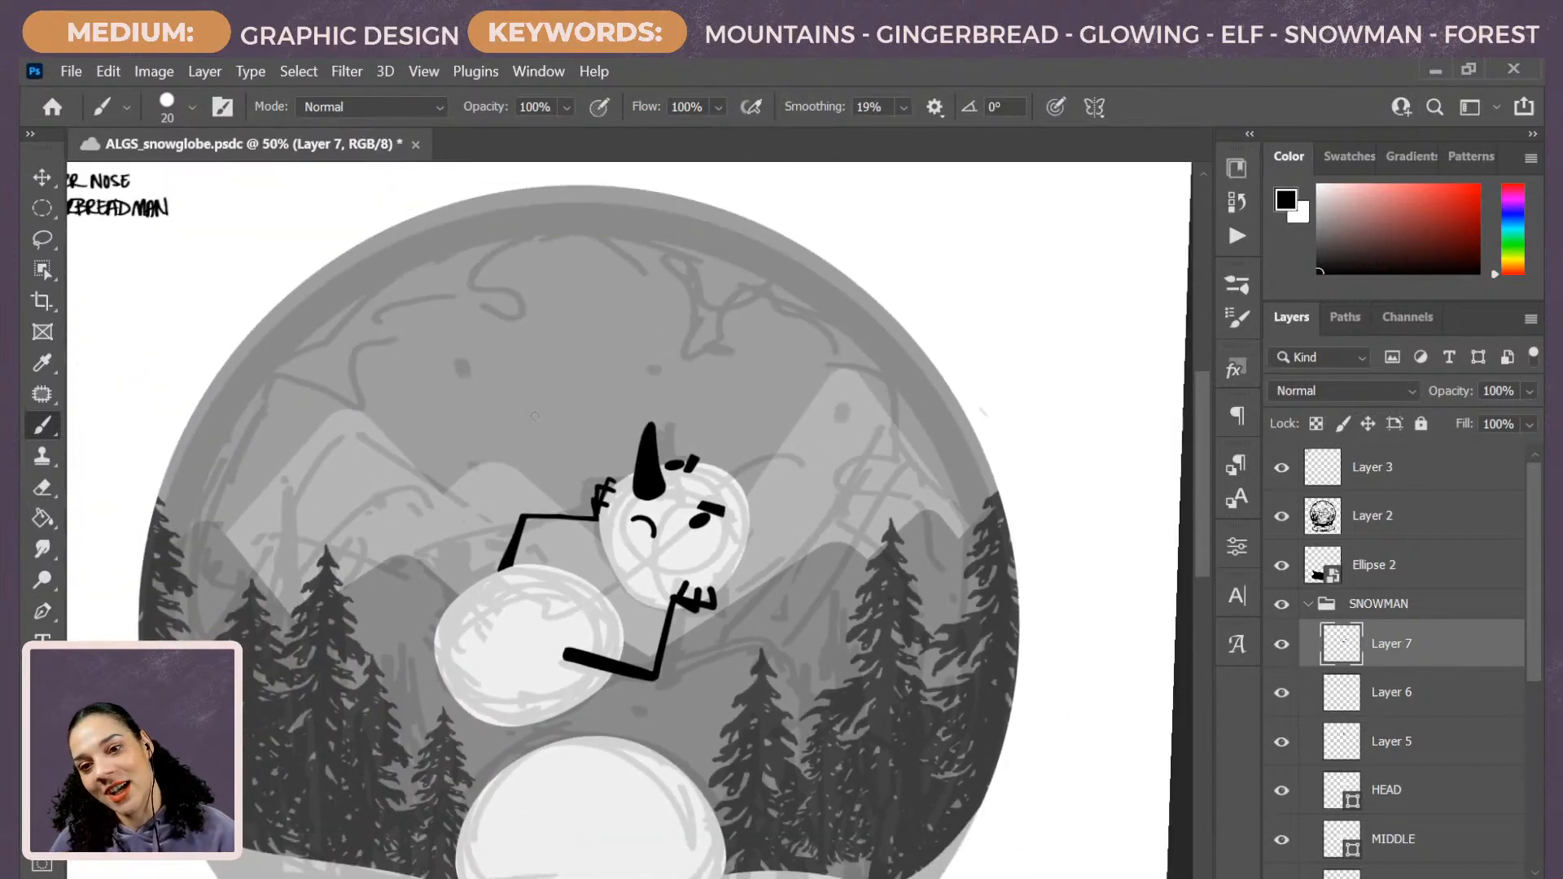
Select the second arm's hand with the Lasso and scale it down to about 84%.
key("ctrl+plus")
key("ctrl+plus")
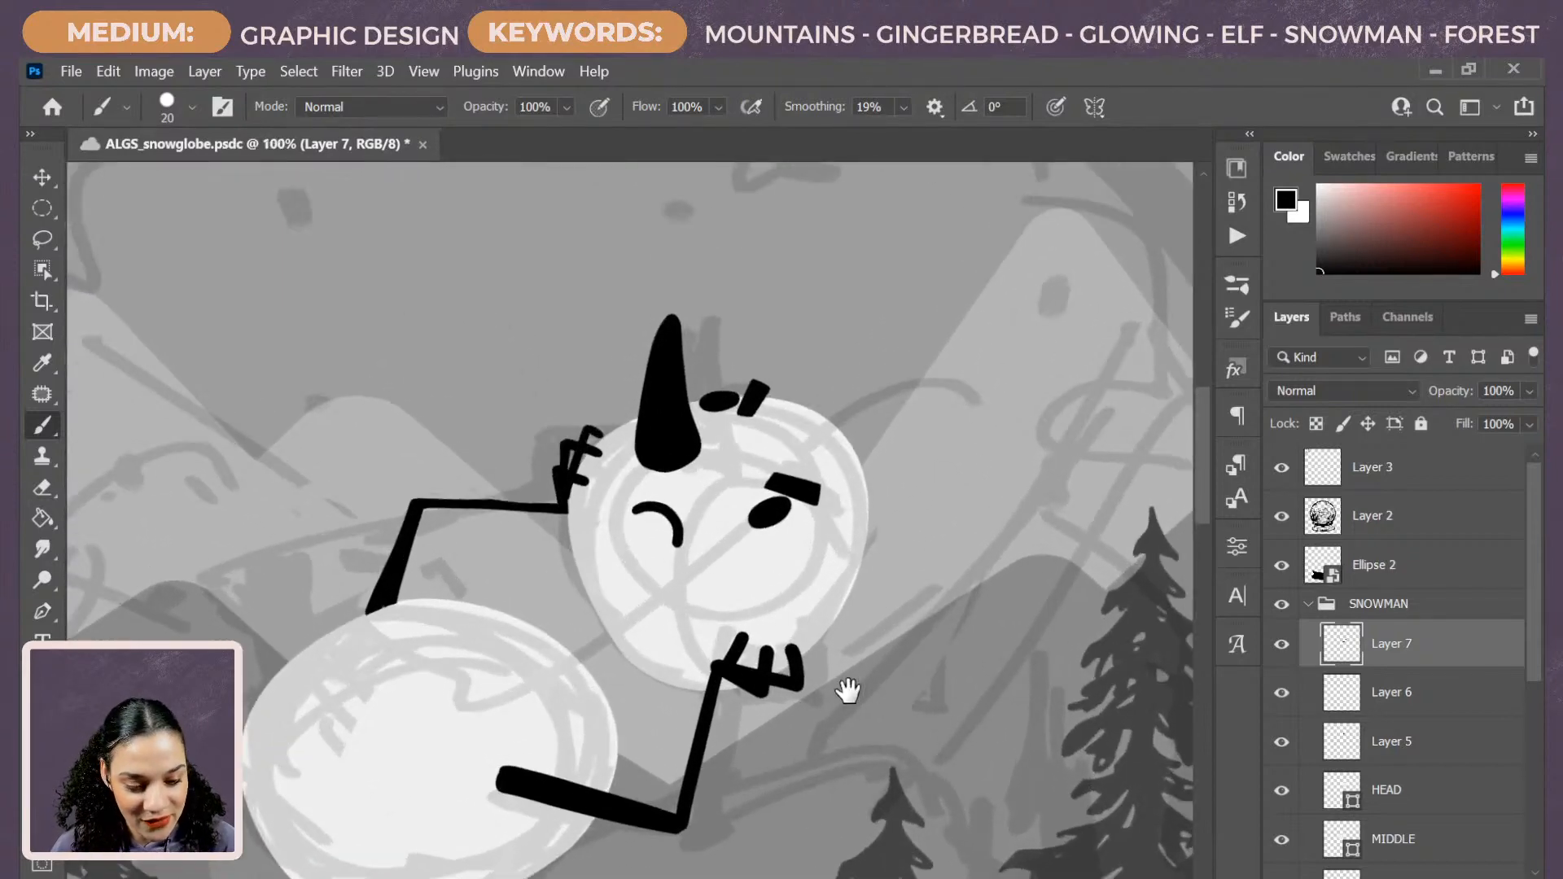
left_click_drag(849, 688, 787, 616)
key("l")
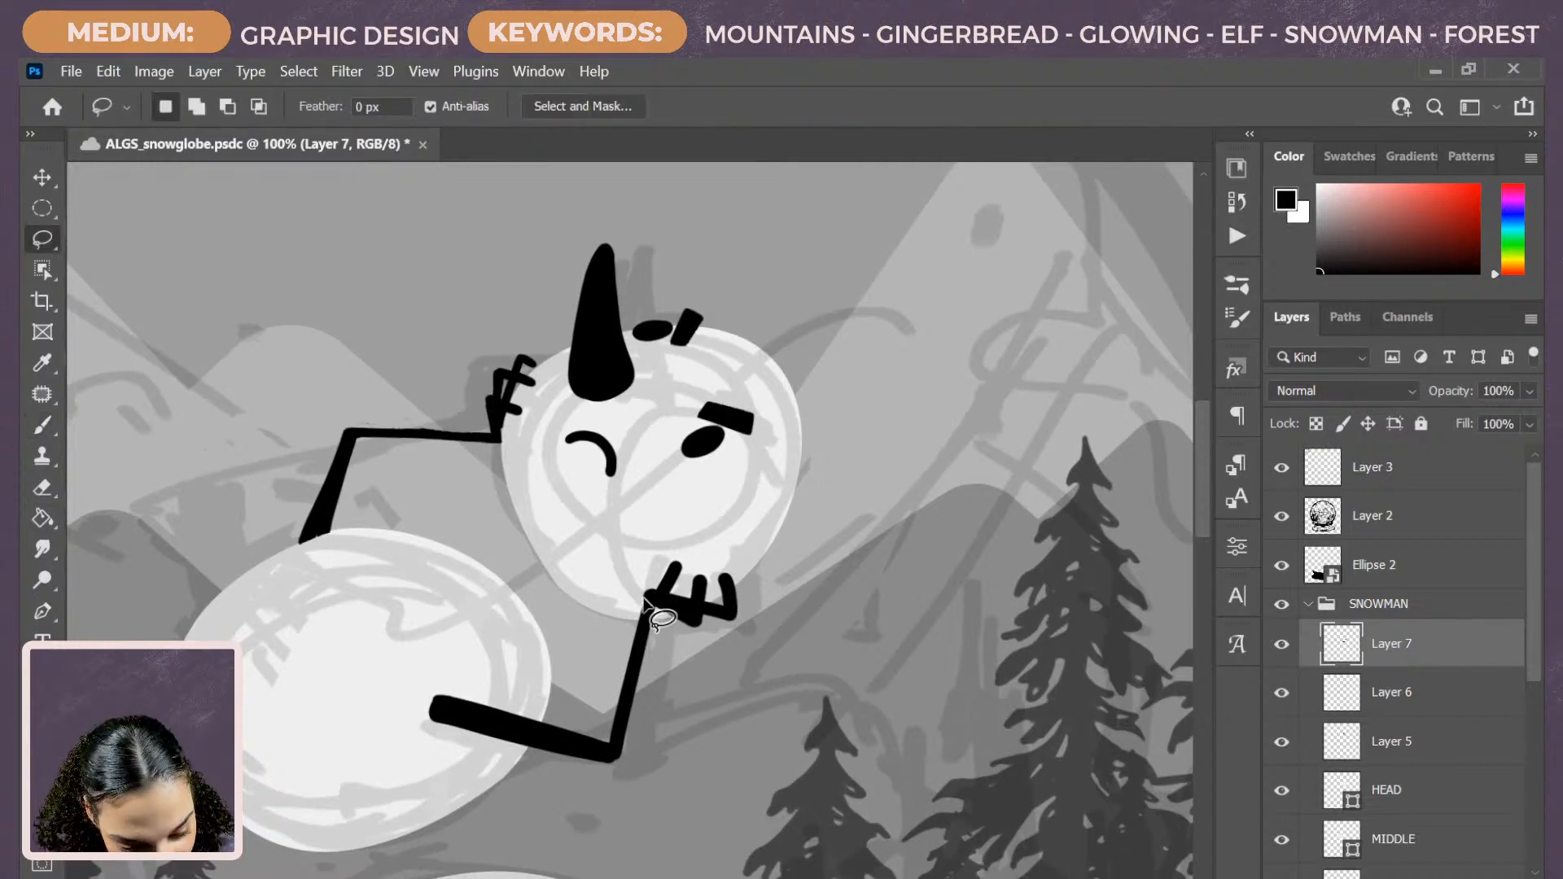
mouse_move(713, 541)
left_mouse_down()
mouse_move(645, 600)
mouse_move(716, 515)
mouse_move(775, 525)
mouse_move(764, 537)
left_mouse_up()
key("ctrl+t")
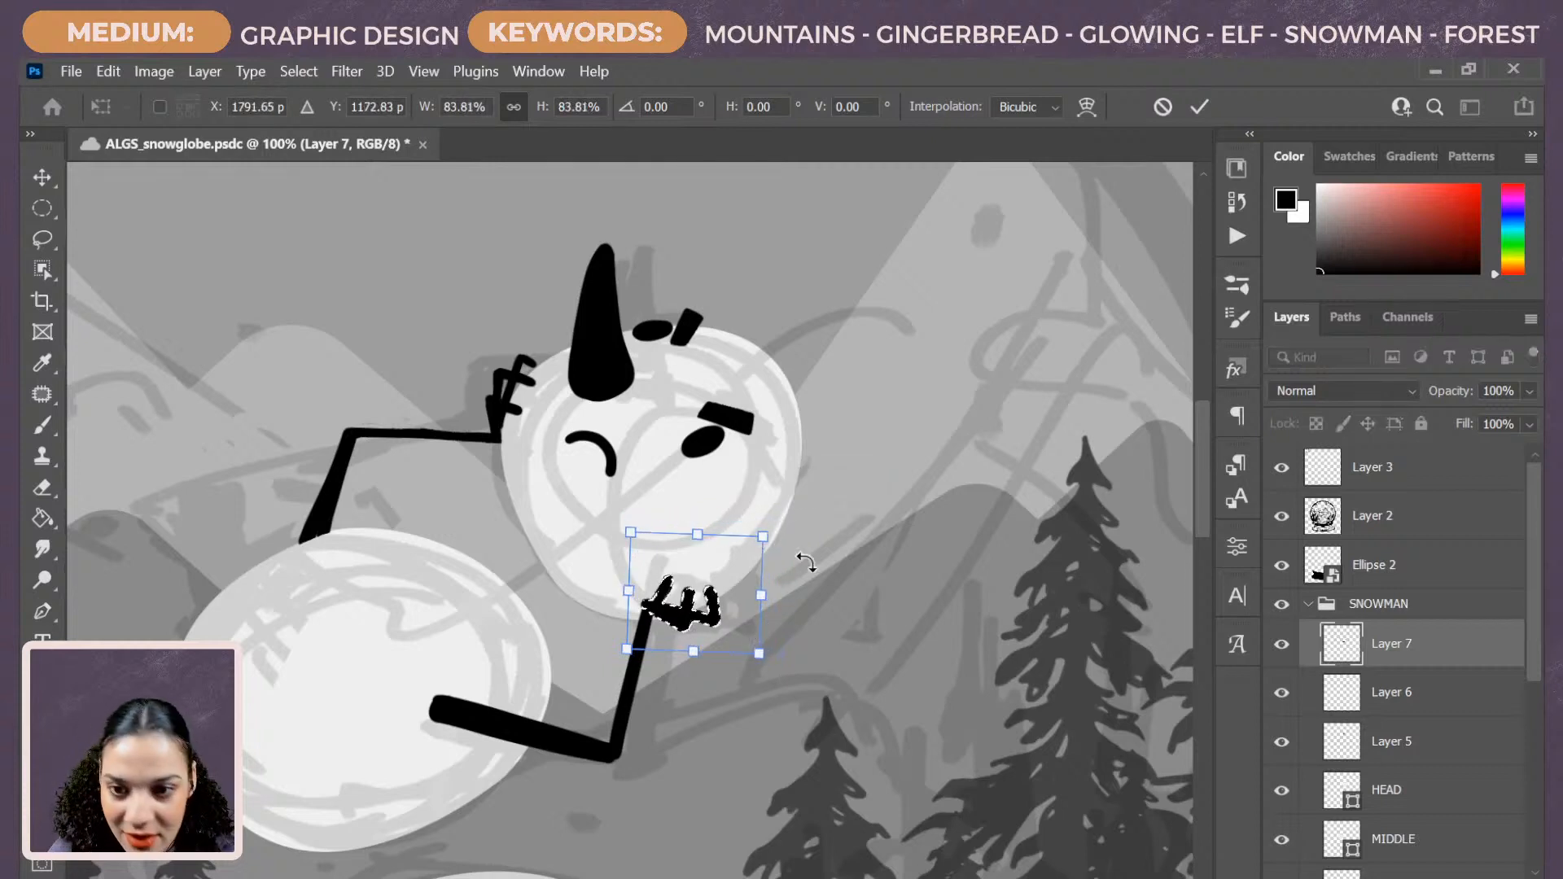
key("Return")
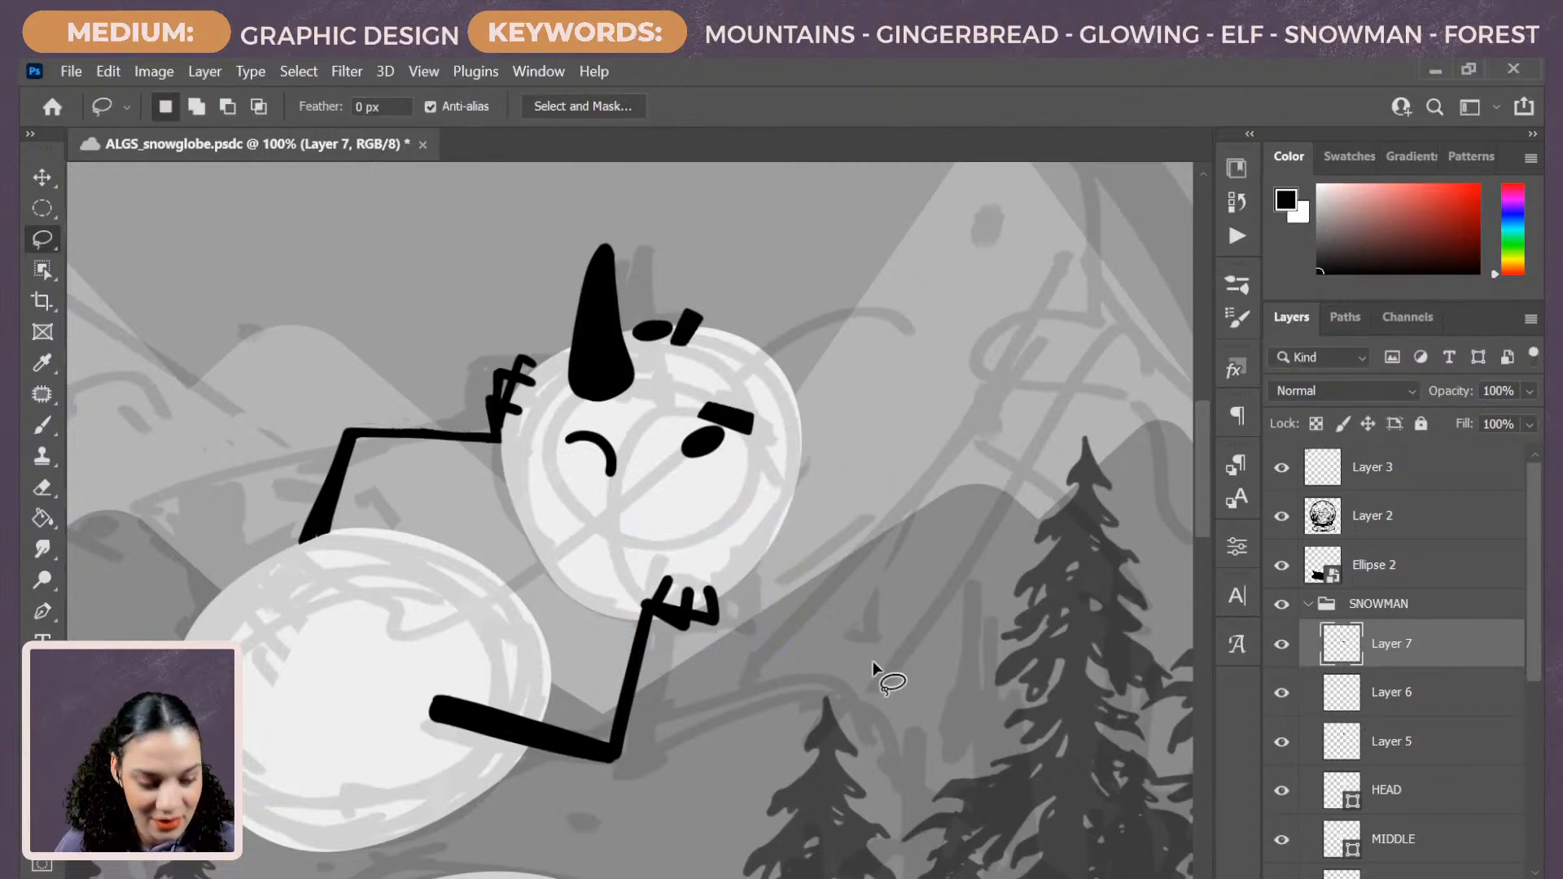
Paint three black buttons down the near edge of the middle snowball with the 20 px brush, undoing and repainting misplaced dots.
left_click_drag(837, 696, 854, 508)
key("ctrl+minus")
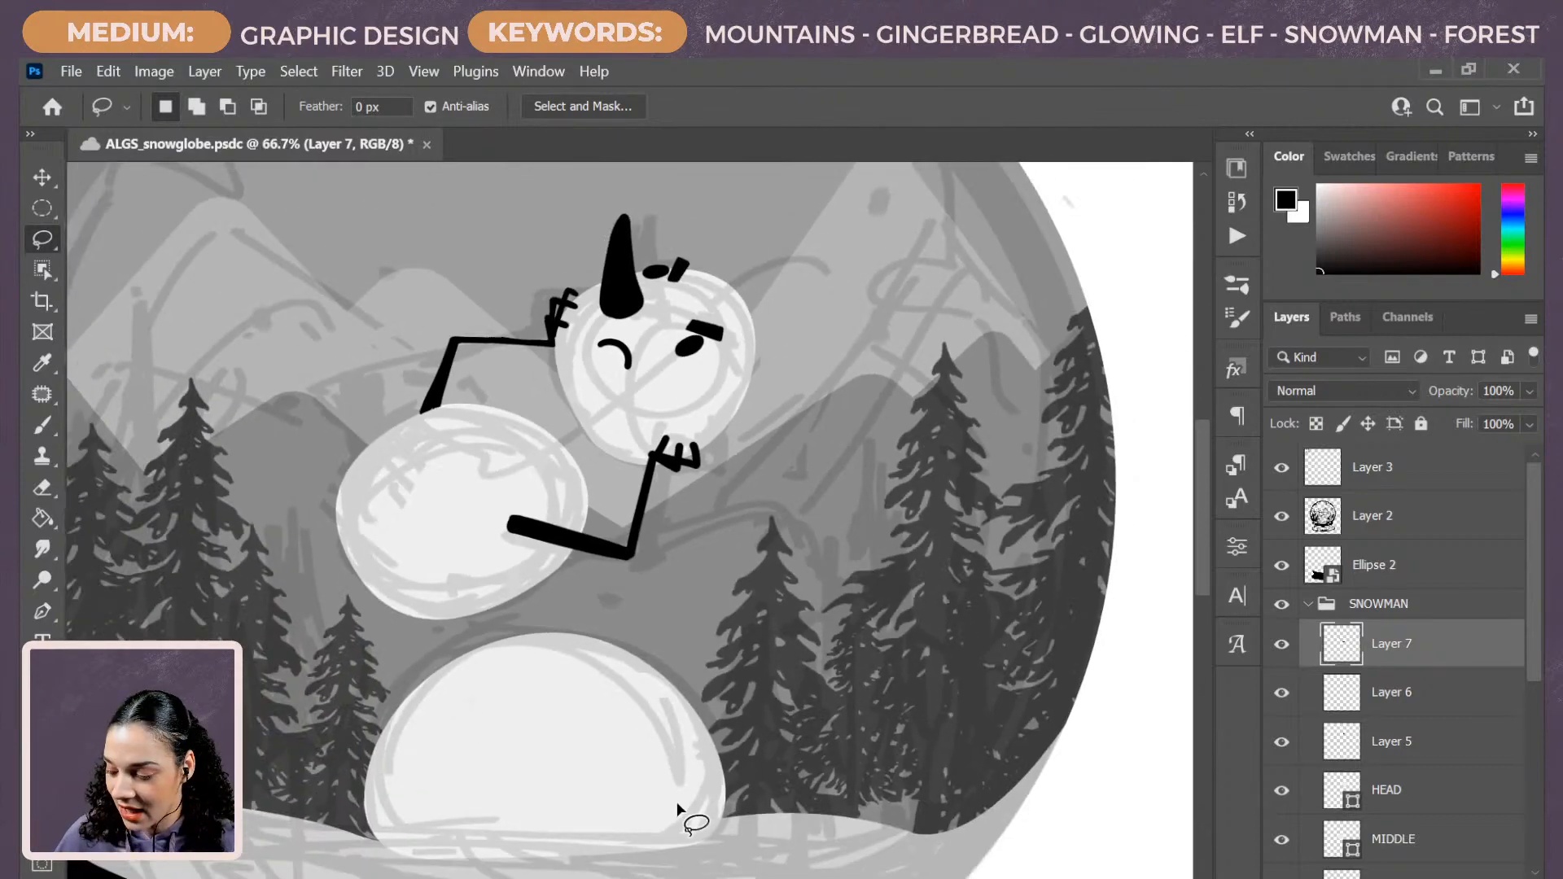
key("b")
left_click_drag(696, 620, 823, 584)
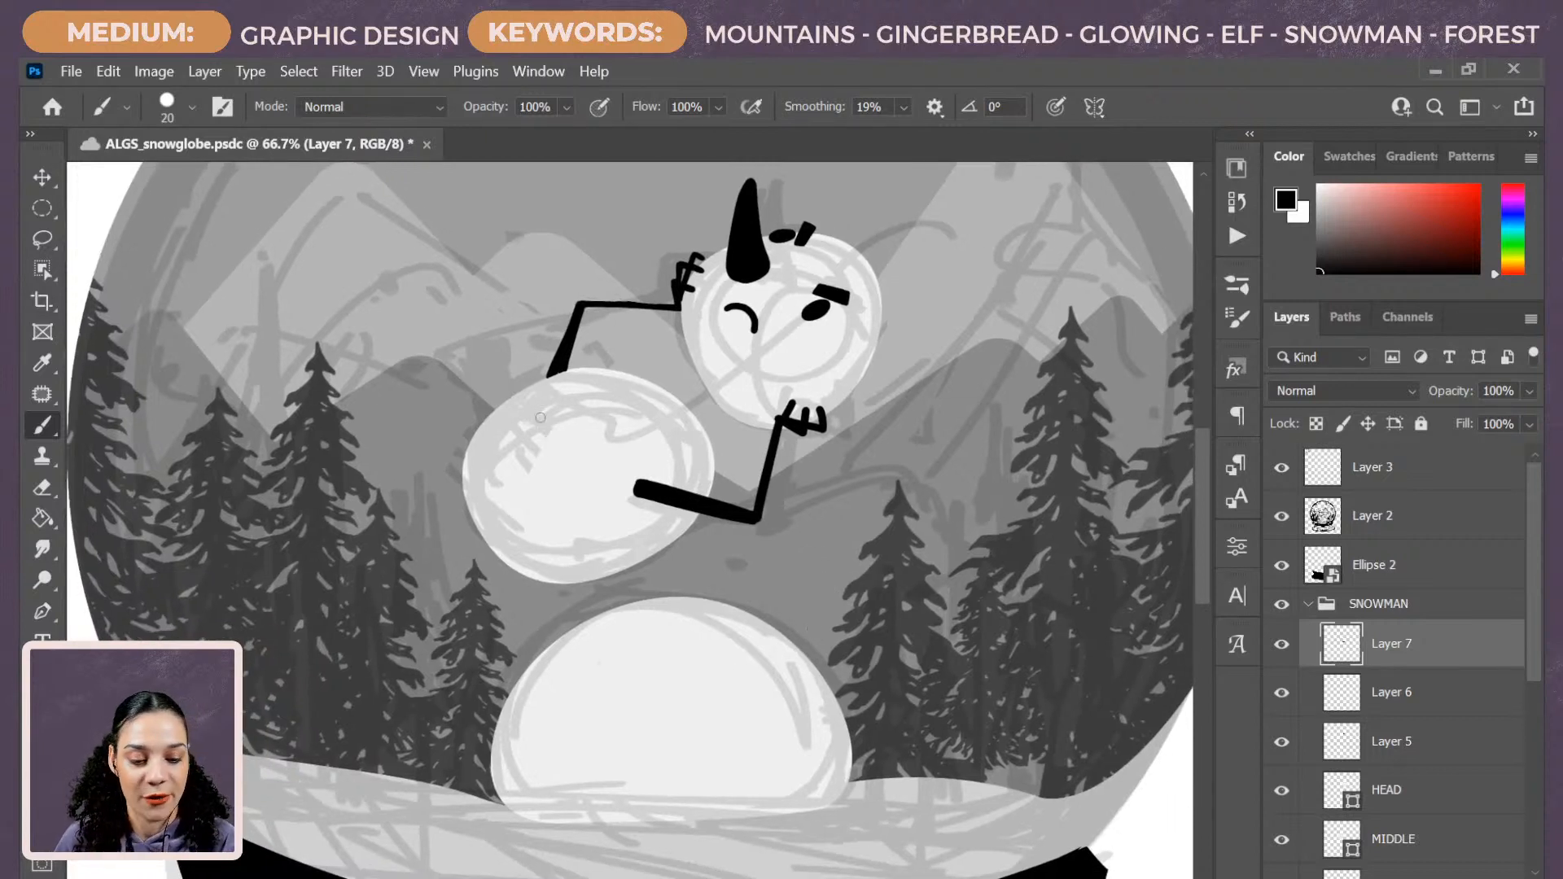
left_click_drag(540, 417, 557, 574)
key("ctrl+z")
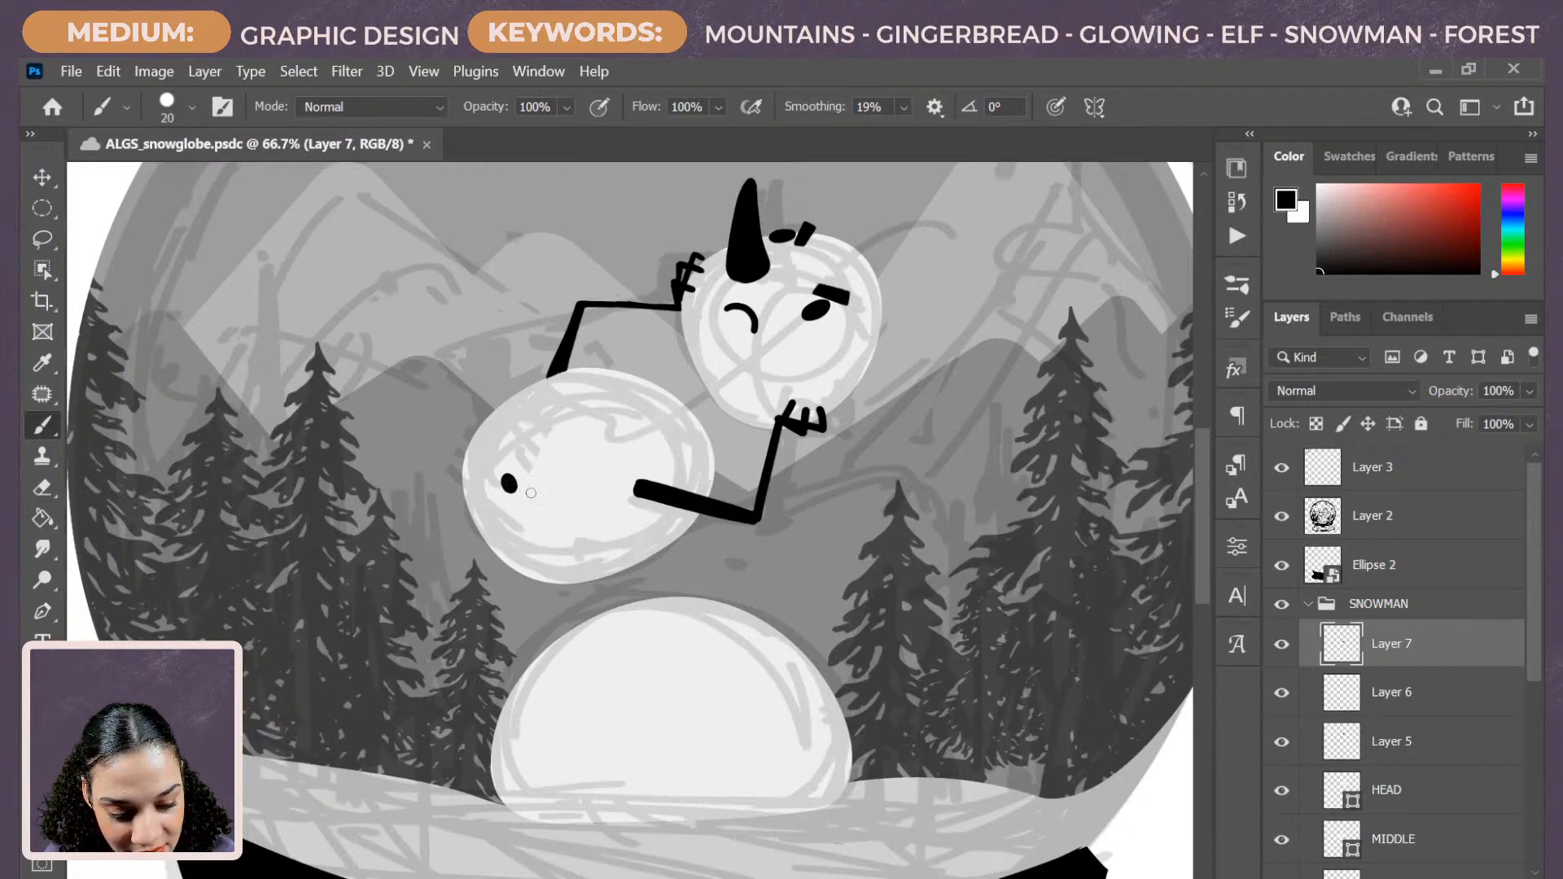
key("ctrl+z")
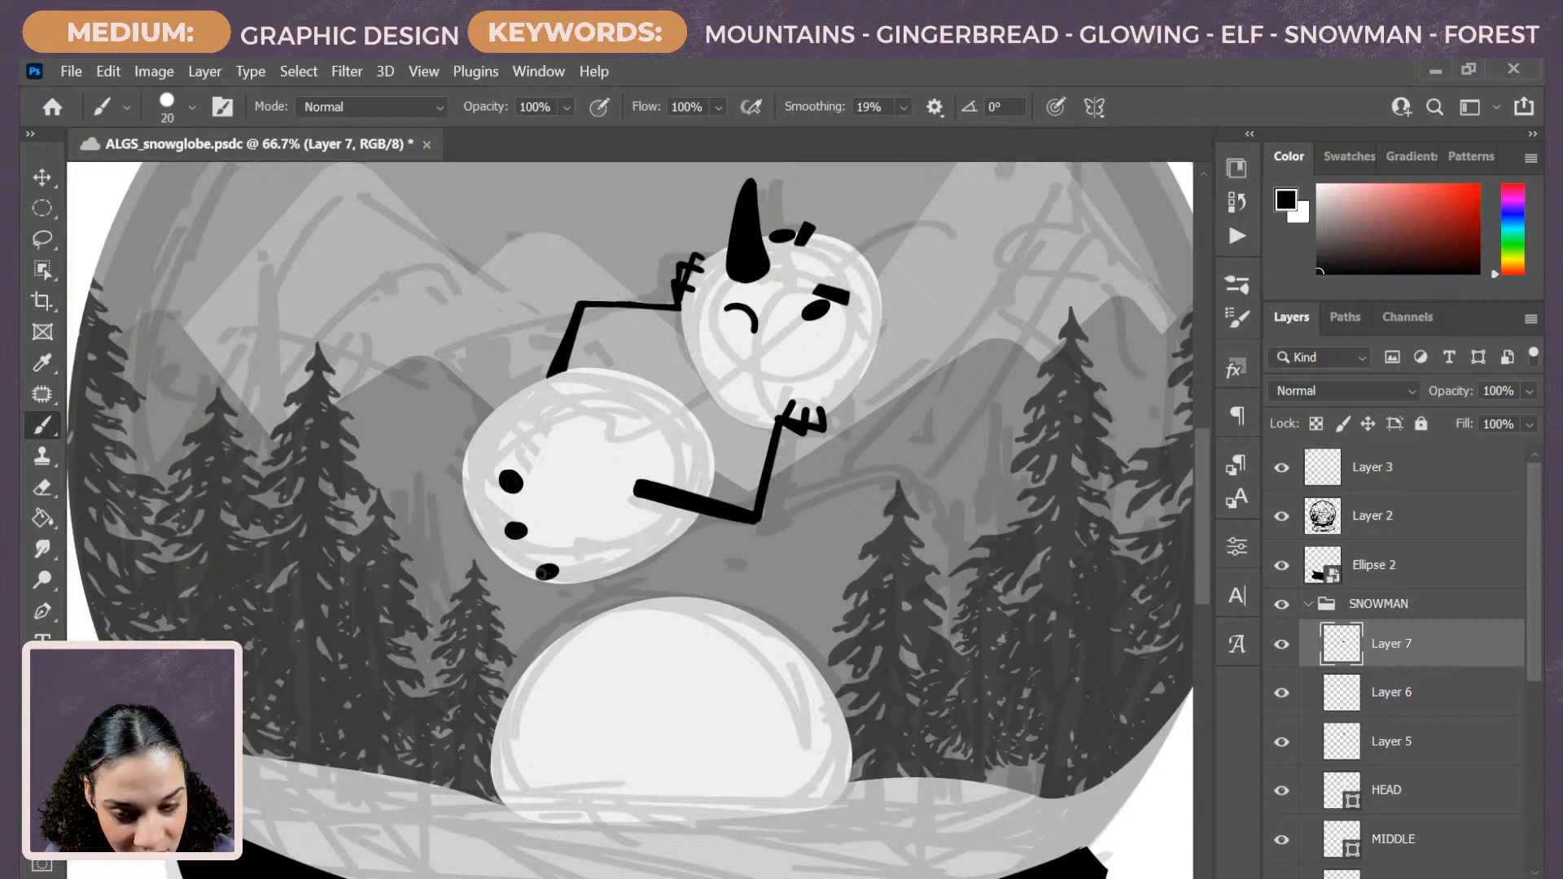
key("ctrl+z")
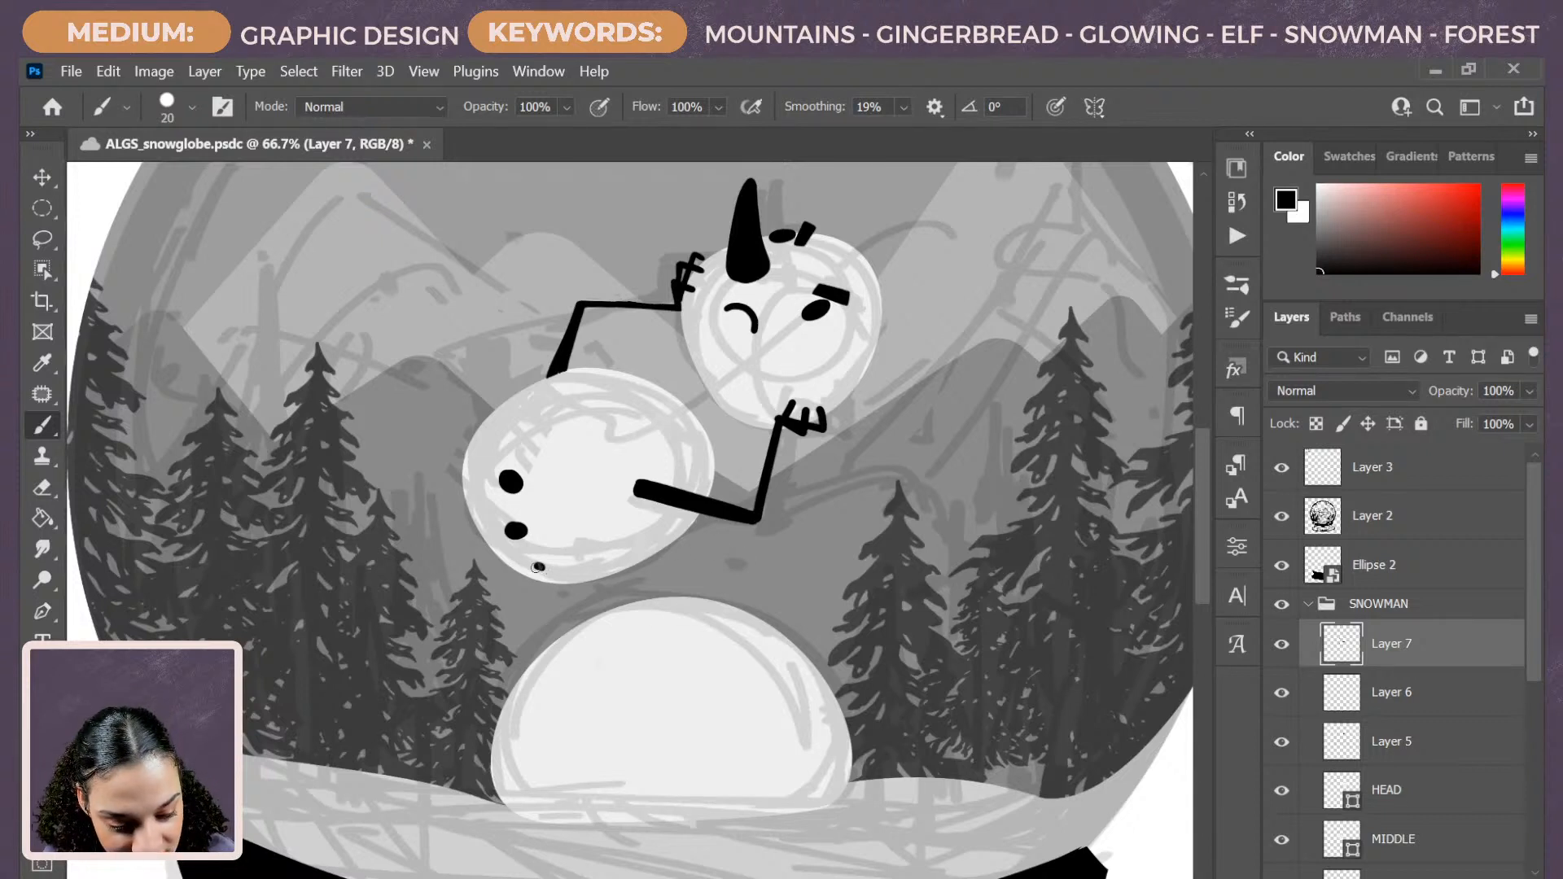
key("ctrl+z")
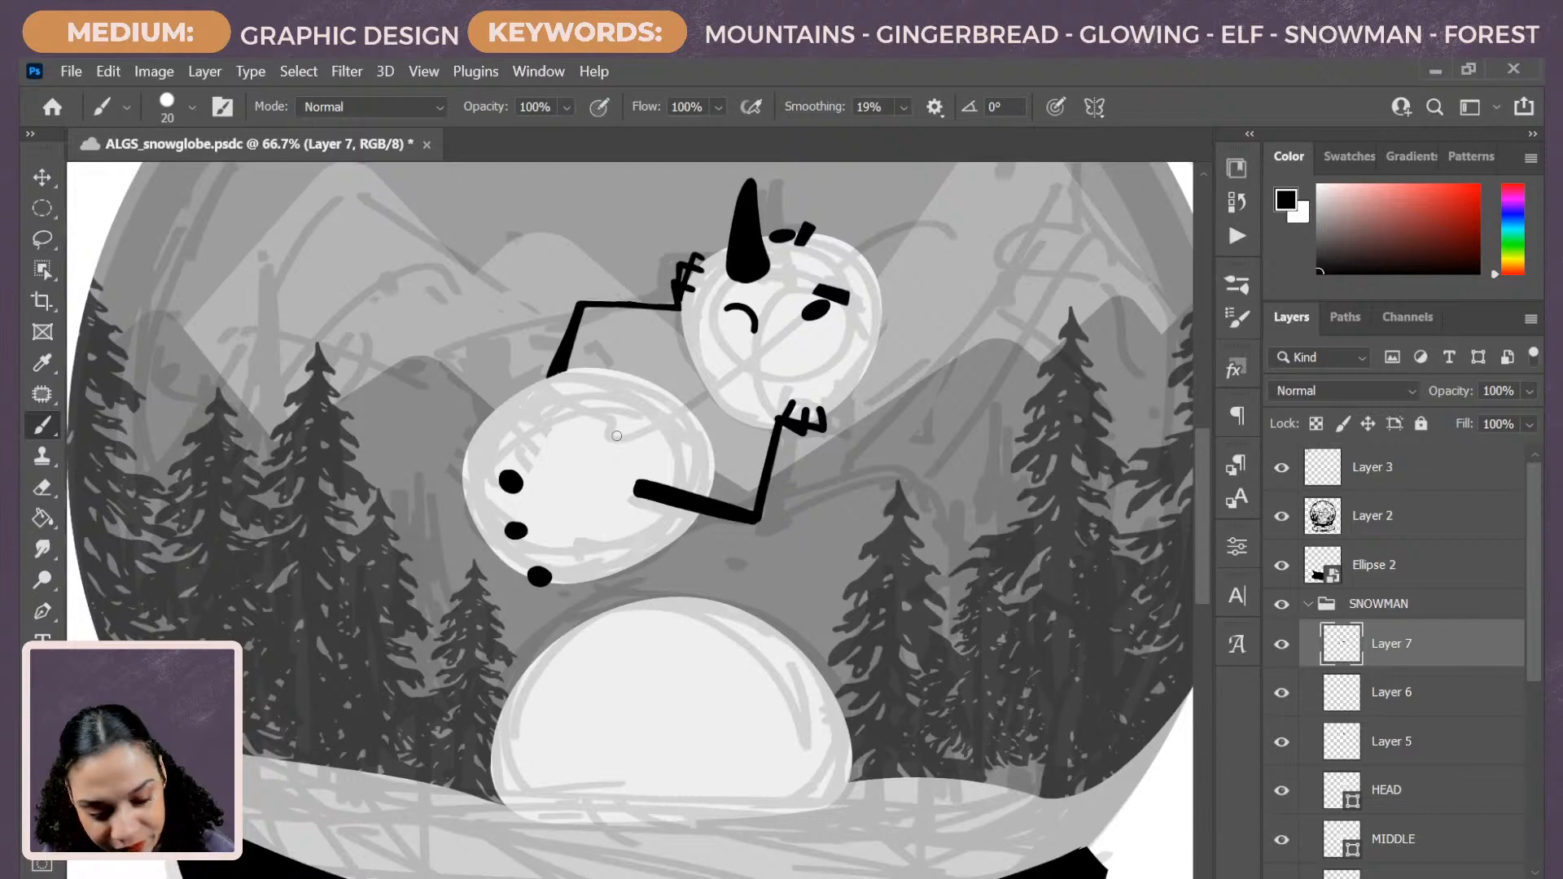
Undo the three button dots on the bottom snowball and repaint the lowest button on the middle snowball.
left_click_drag(794, 671, 750, 573)
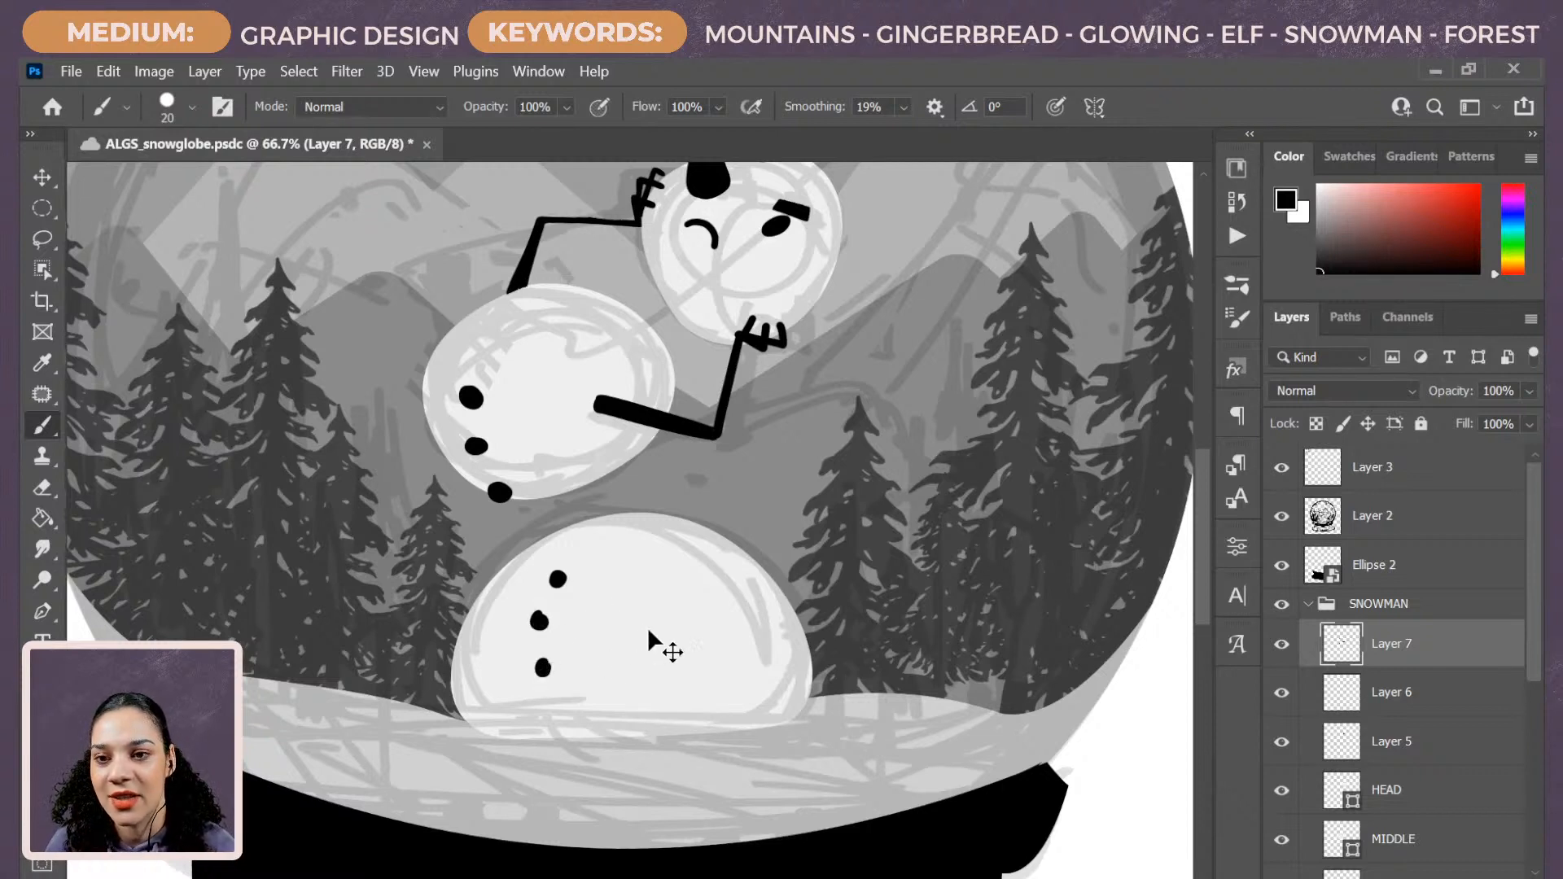
key("ctrl+z")
key("ctrl+z")
key("ctrl+z")
key("ctrl+z")
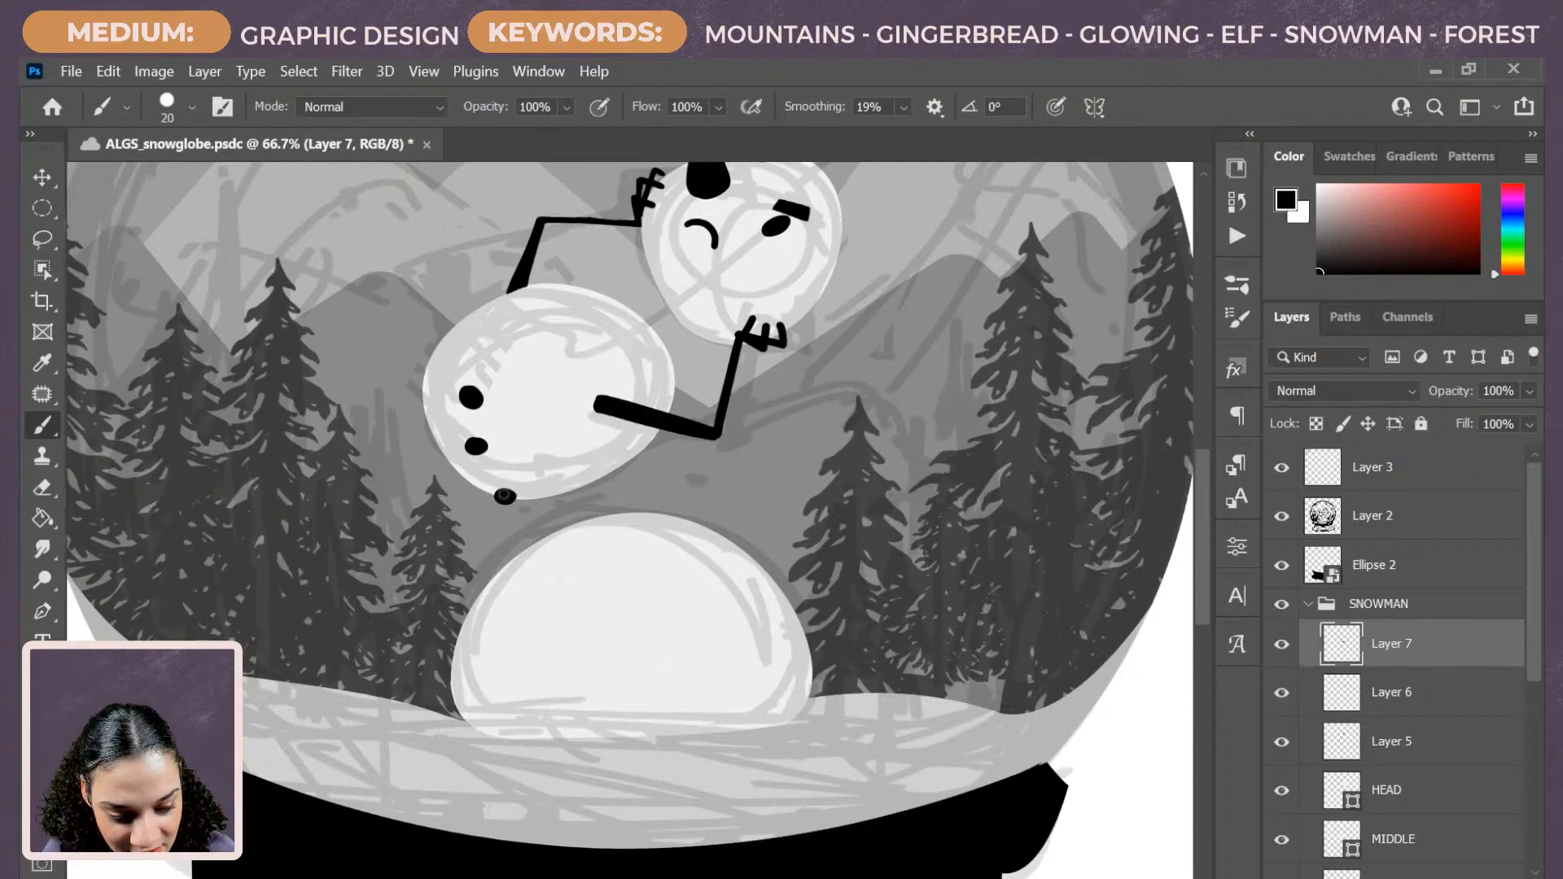
key("ctrl+minus")
key("ctrl+minus")
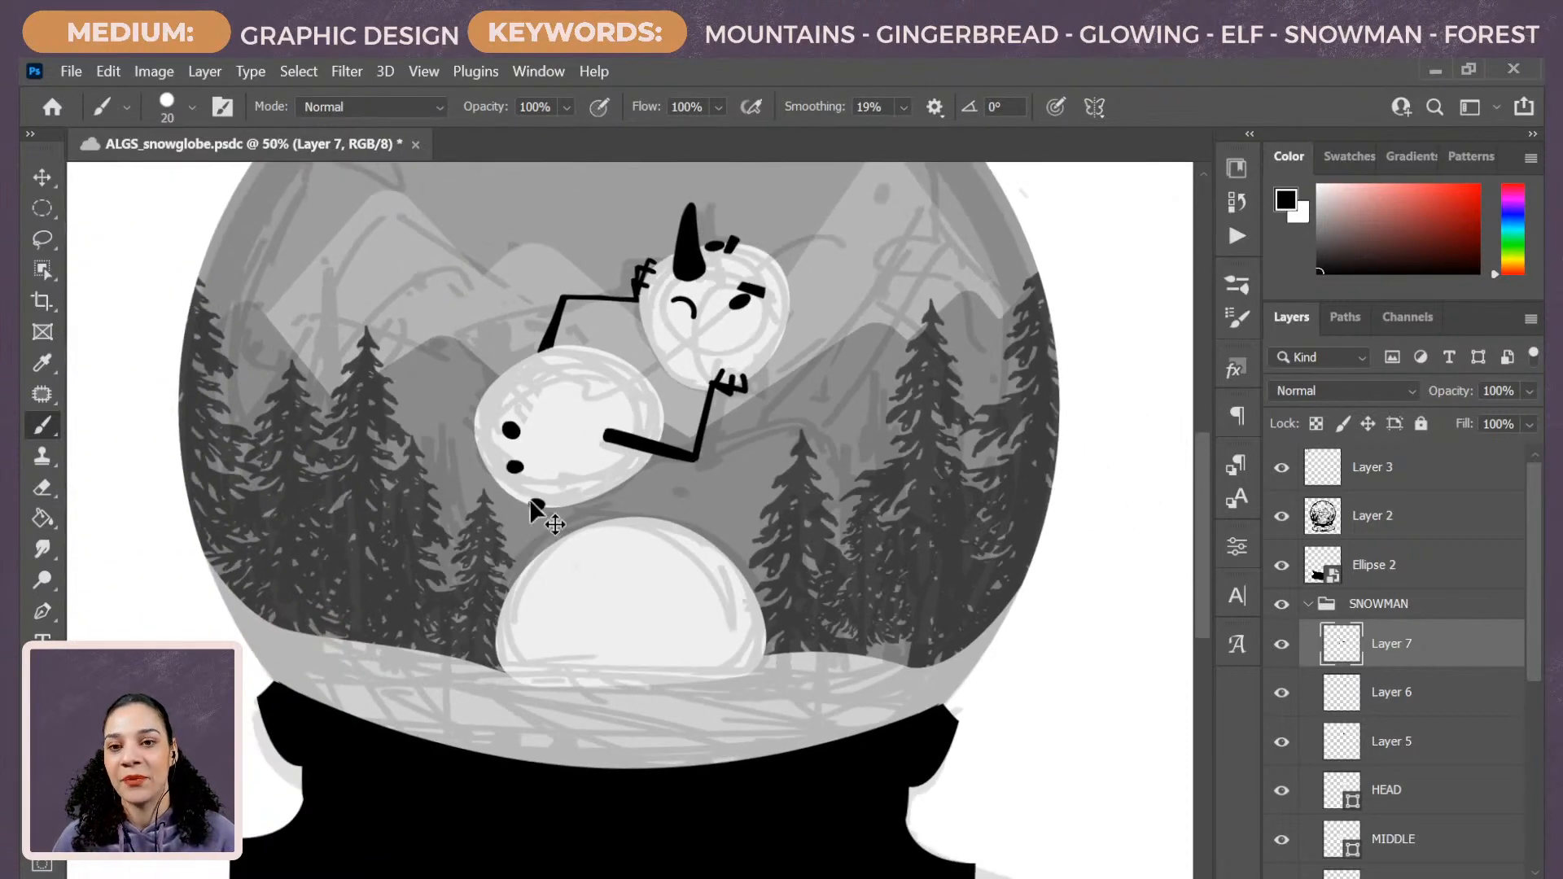
key("ctrl+plus")
key("ctrl+minus")
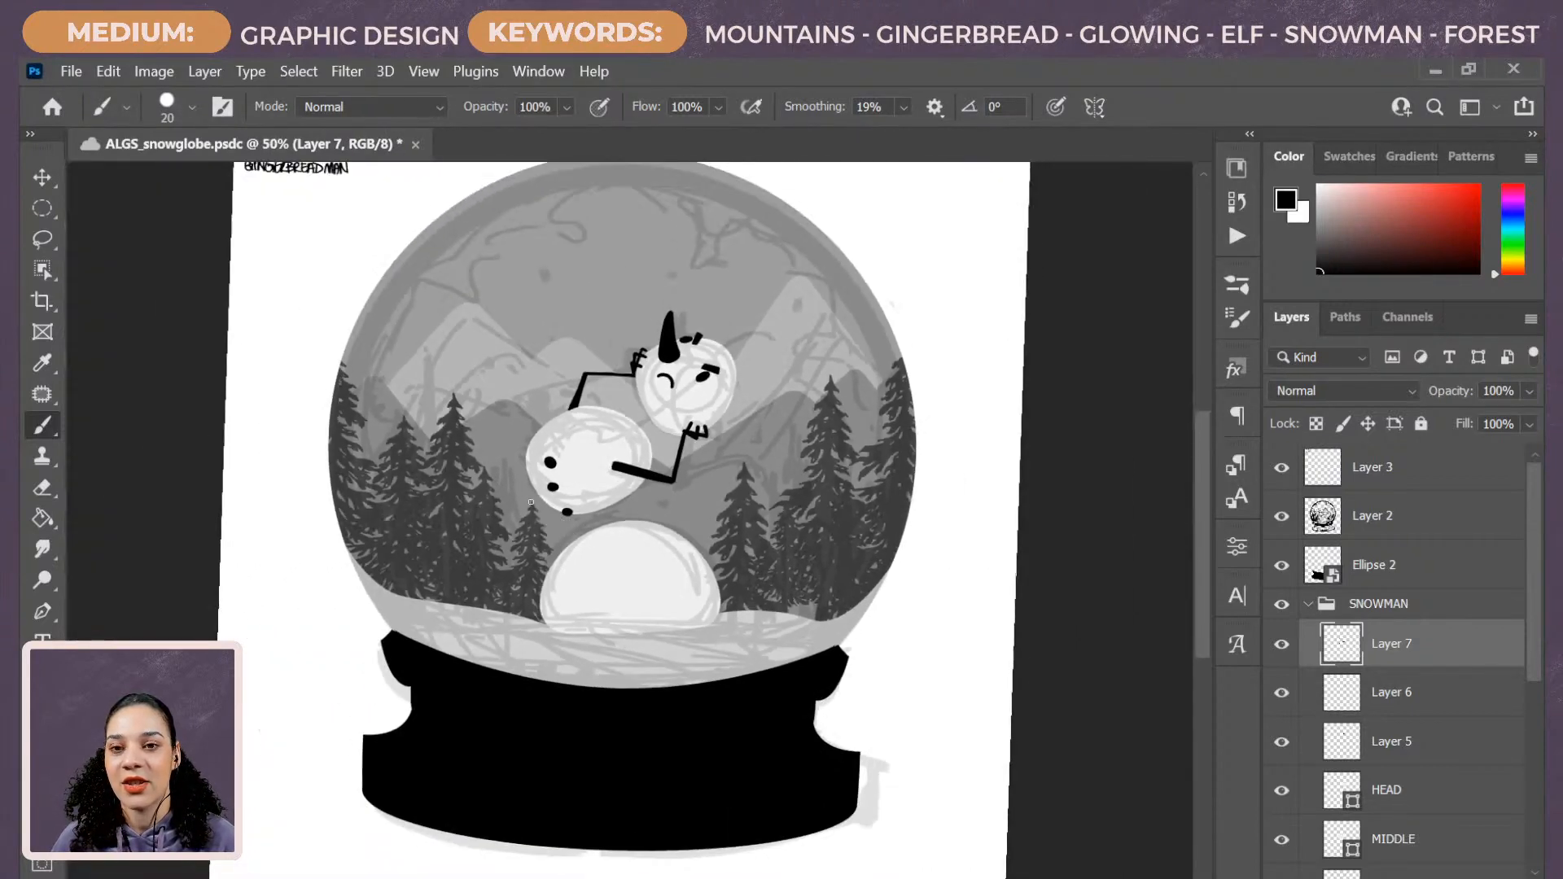
key("ctrl+plus")
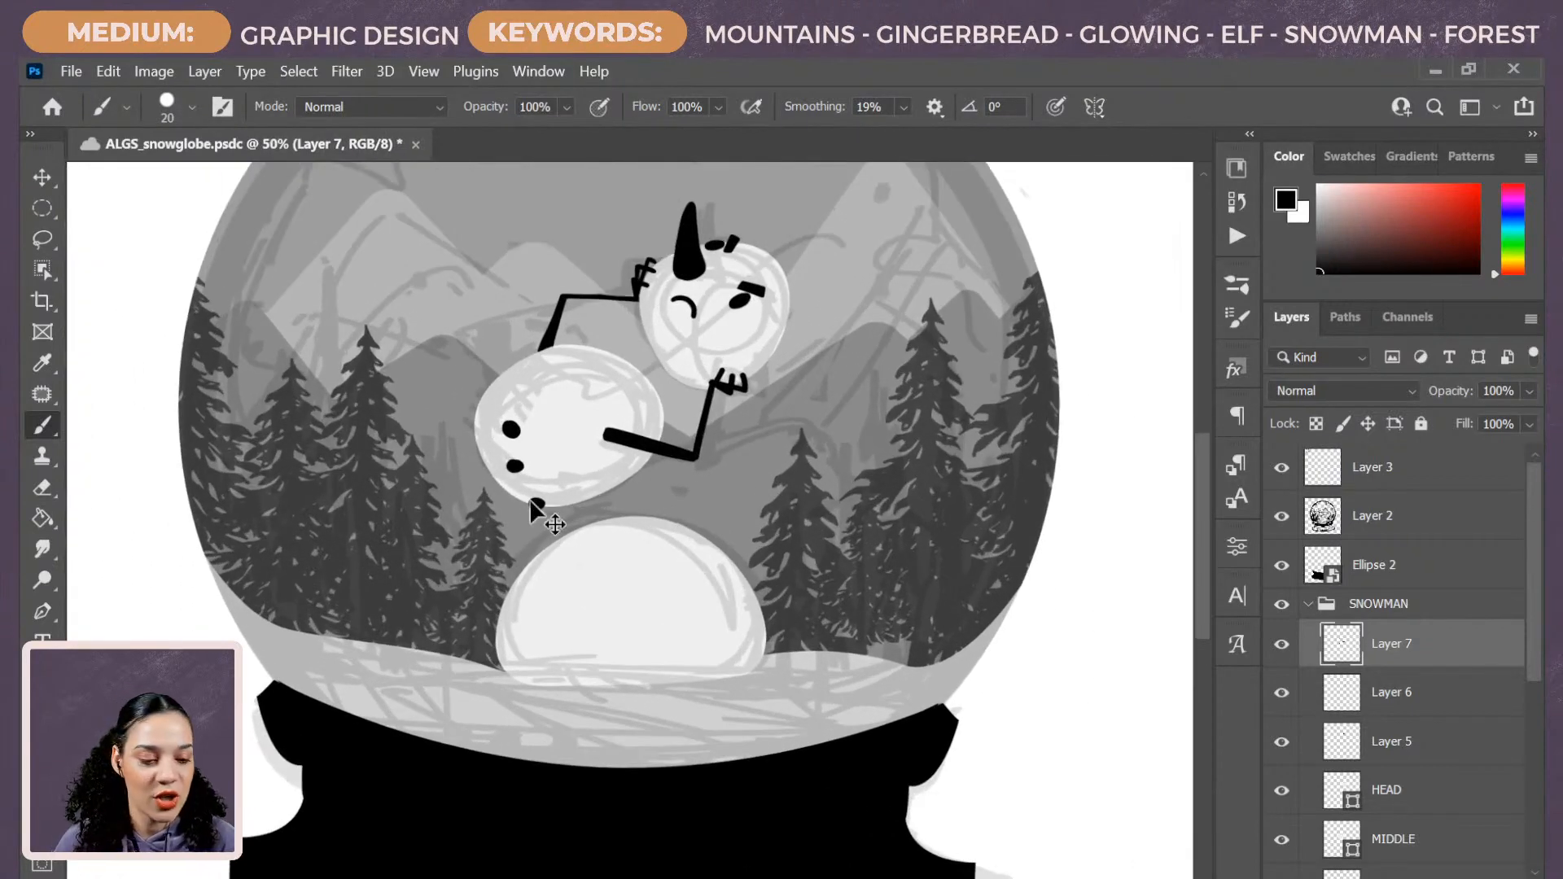
Add a layer at the top of the SNOWMAN group and draw a black ellipse about 307 by 161 px beside the head.
key("ctrl+plus")
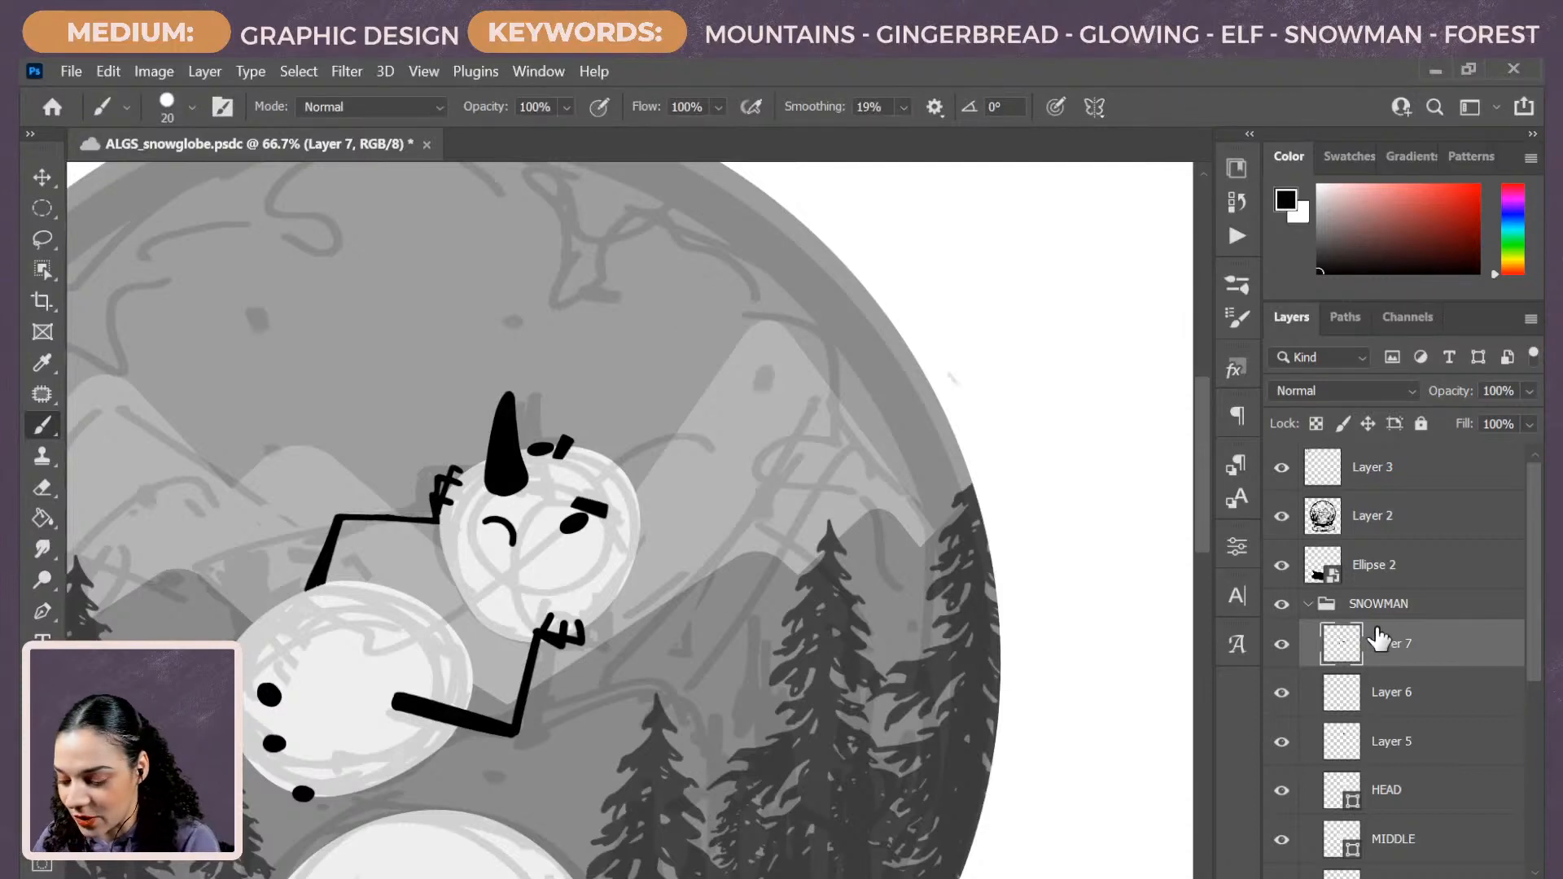
key("ctrl+shift+alt+n")
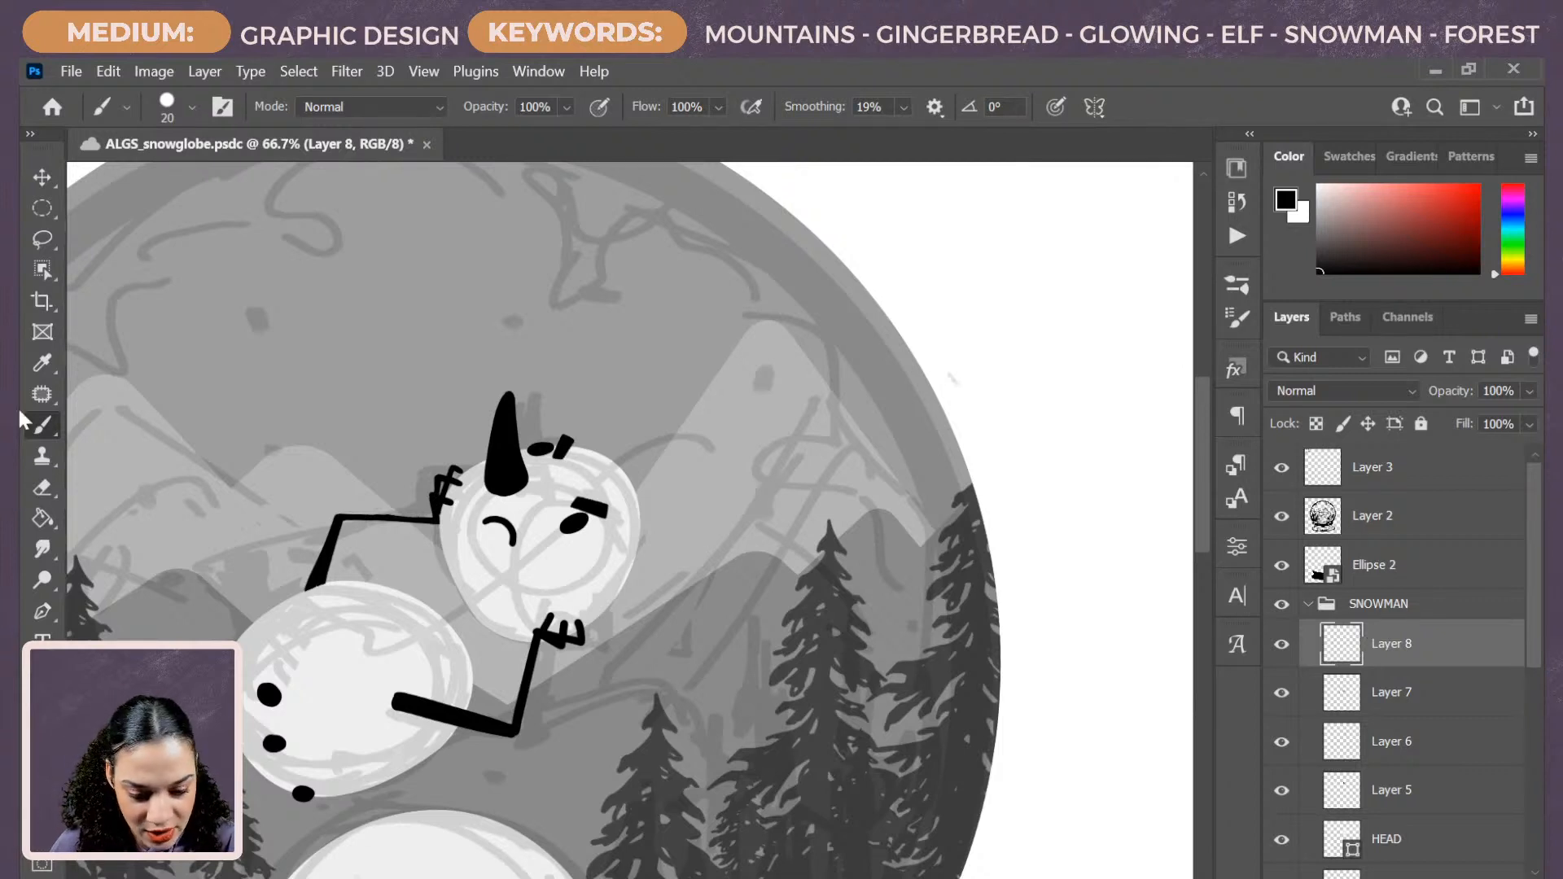
key("u")
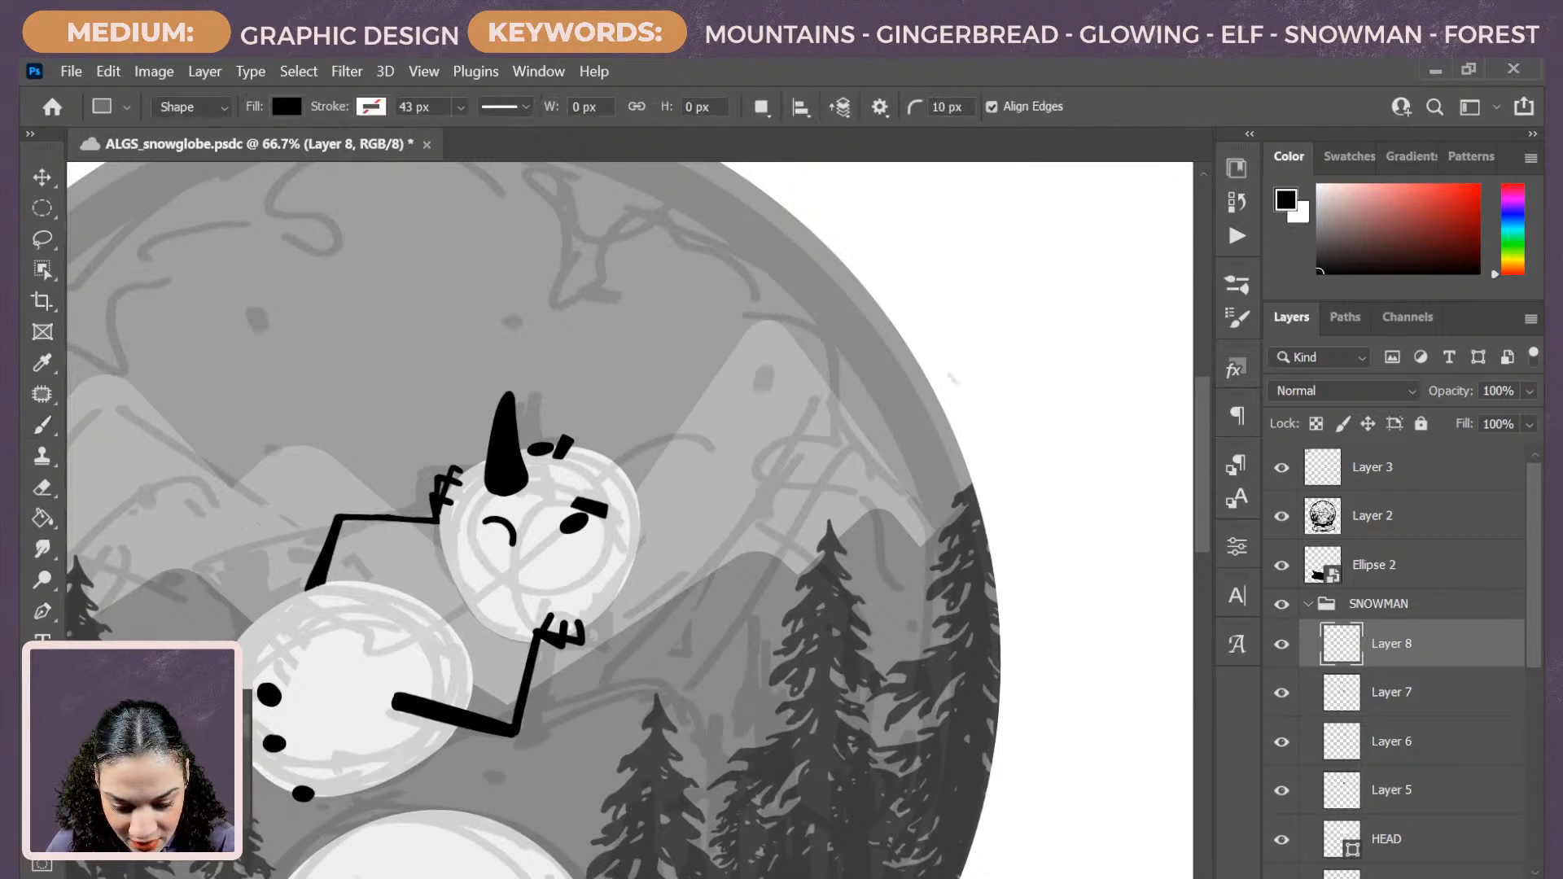
key("shift+u")
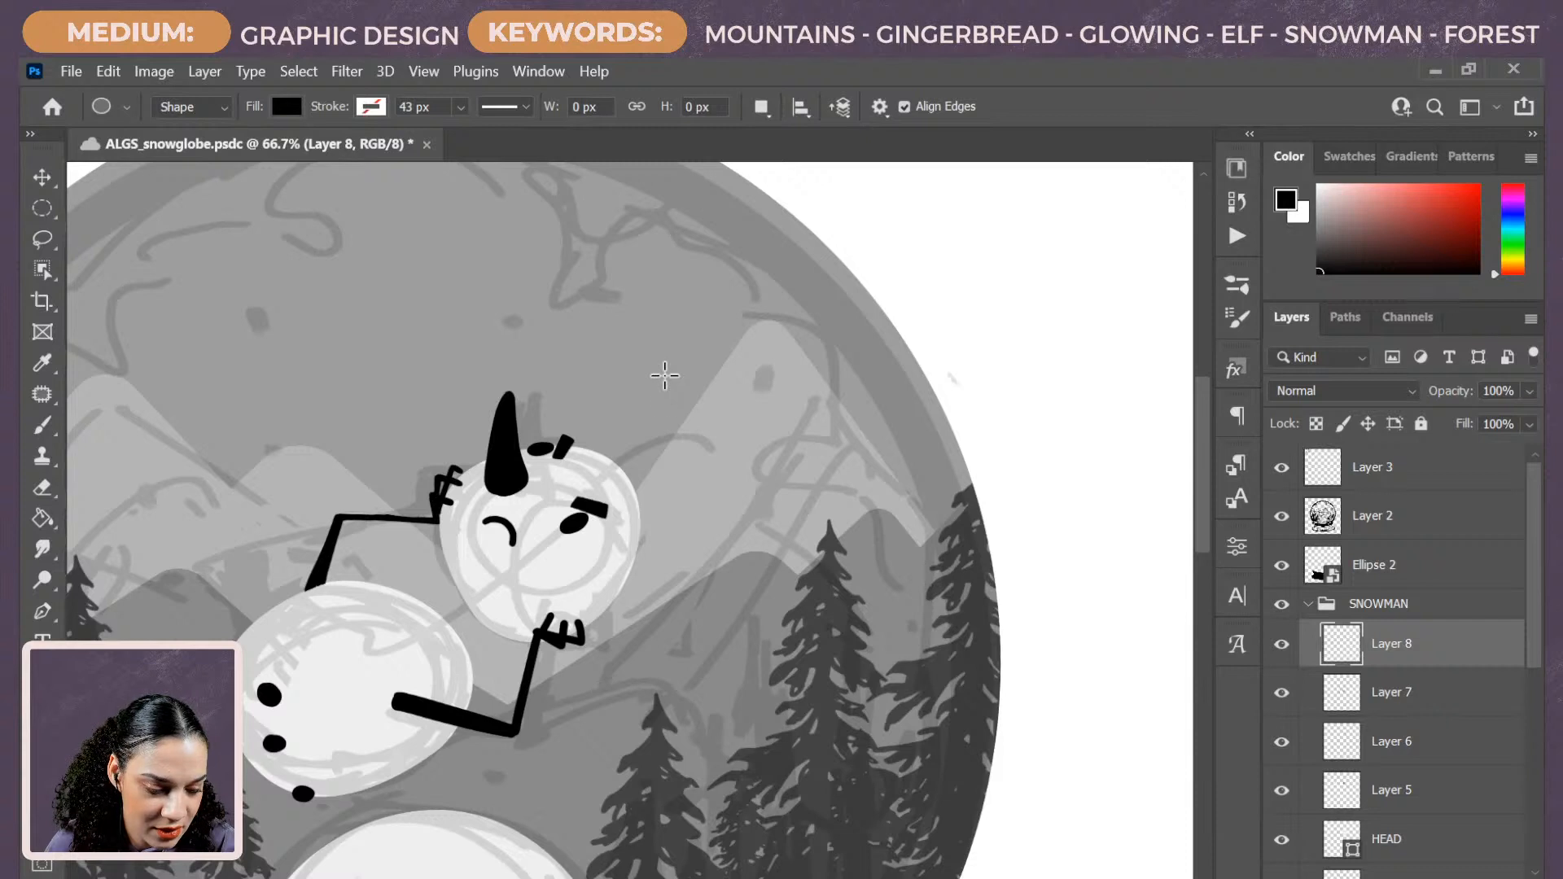
left_click_drag(664, 376, 824, 464)
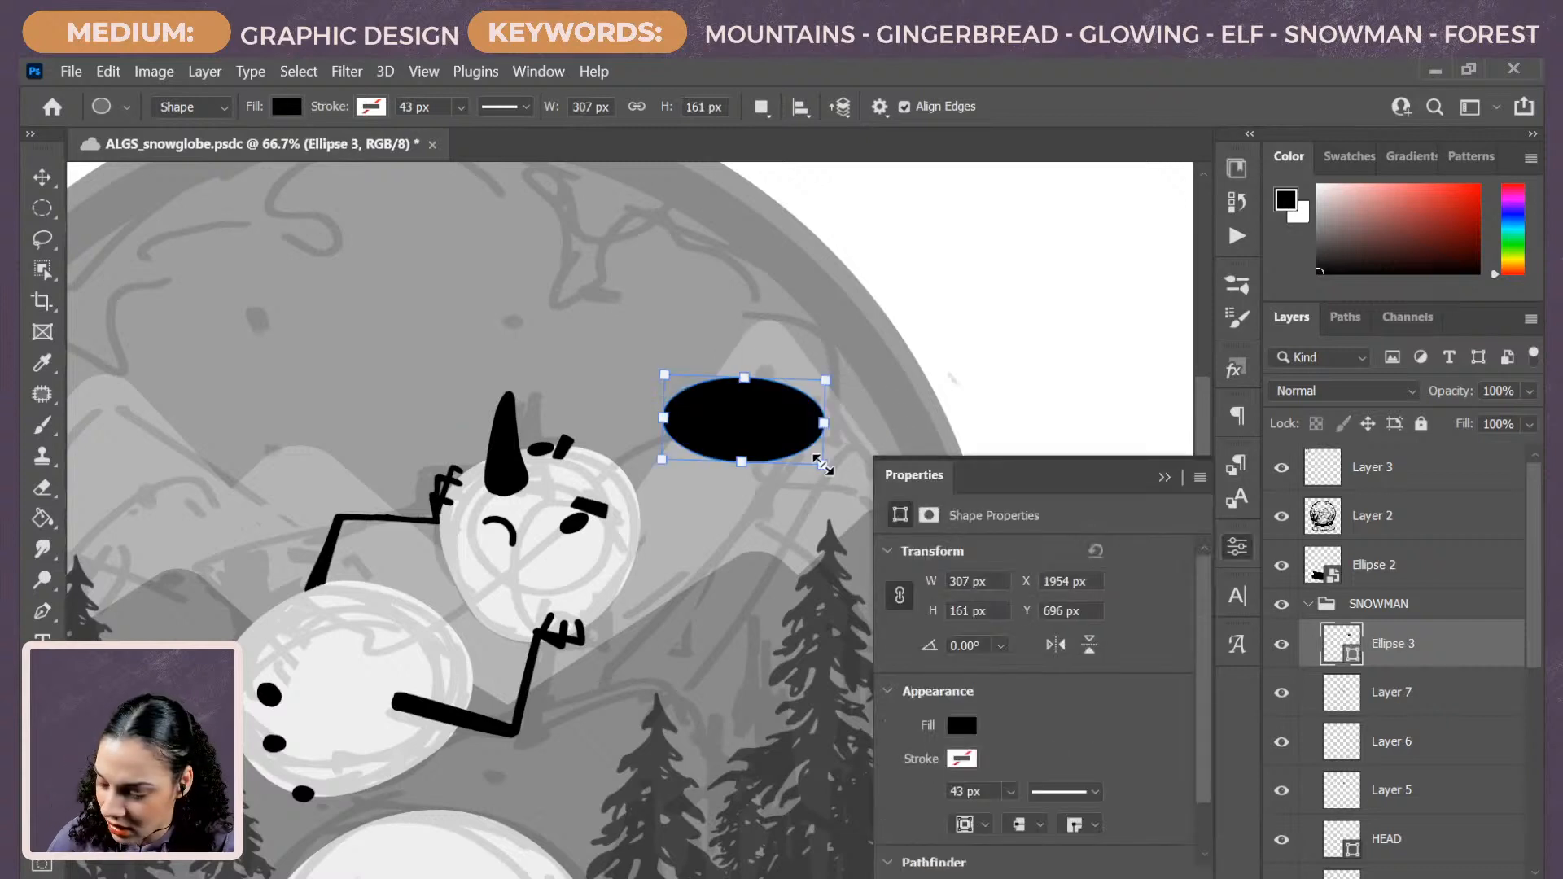
Rotate the black ellipse about 13.6° and move it just above the snowman's head.
key("ctrl+t")
left_click_drag(914, 349, 920, 435)
left_click_drag(774, 442, 677, 397)
left_click_drag(809, 394, 815, 351)
left_click_drag(680, 386, 697, 408)
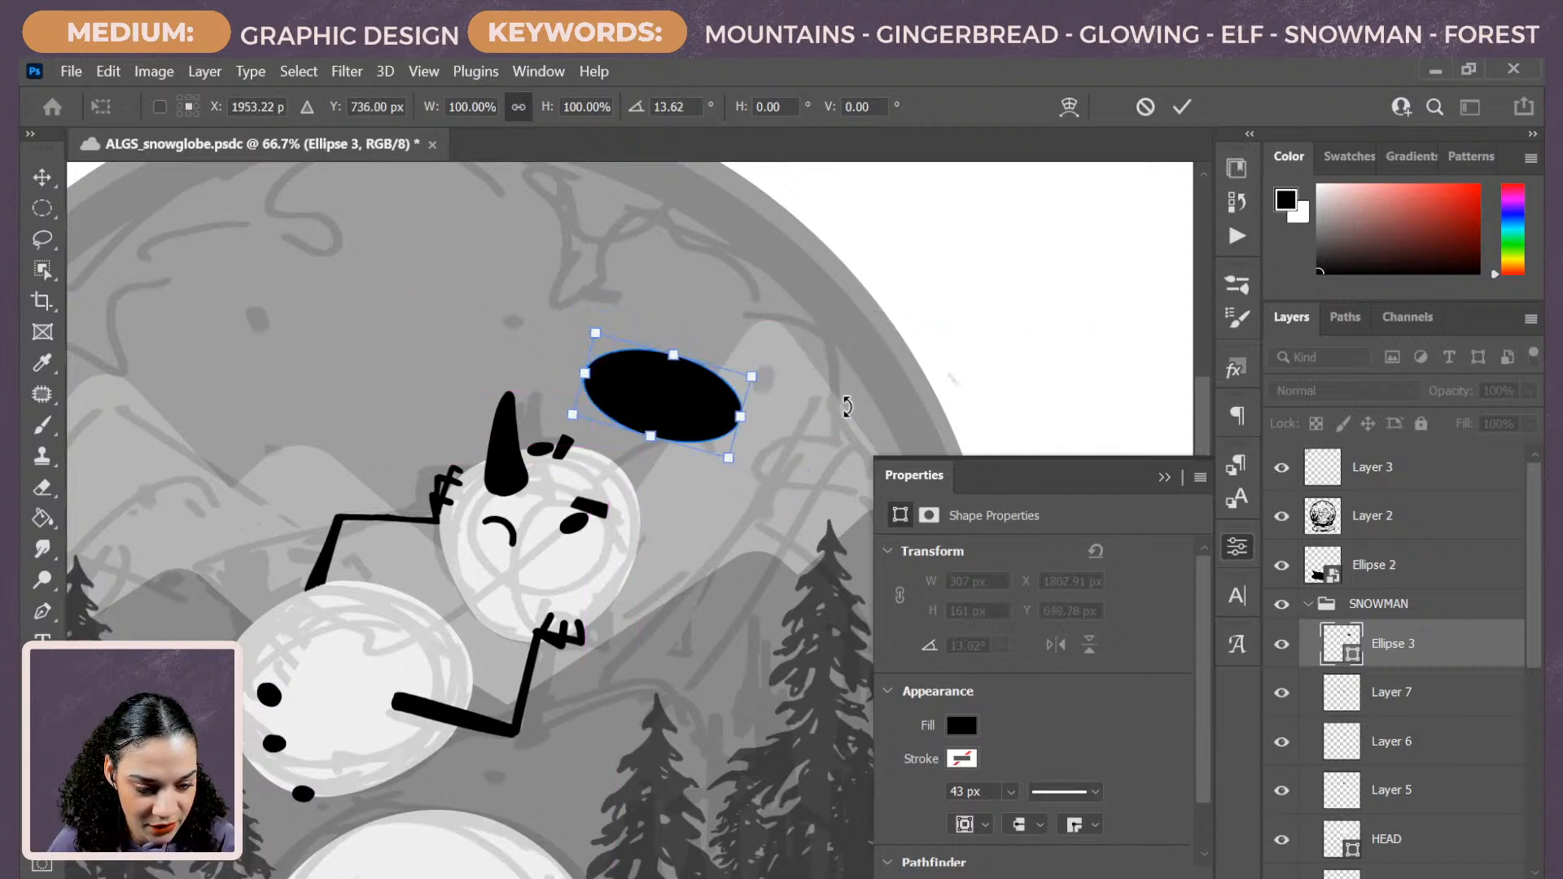
key("Return")
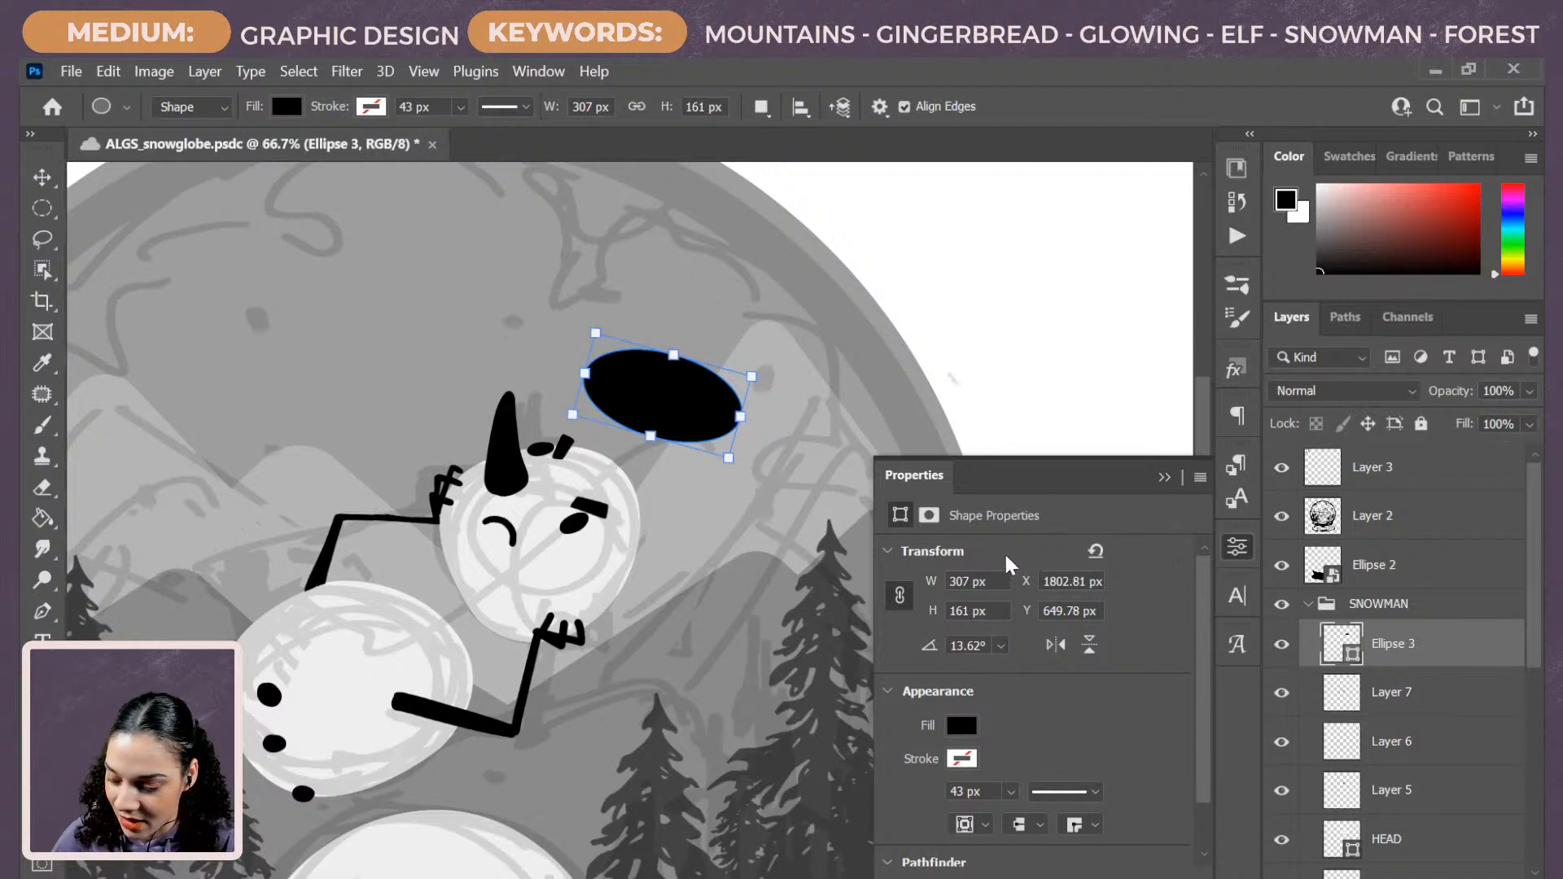
Duplicate the tilted ellipse and scale the copy to about 60% inside the original.
key("ctrl+j")
key("ctrl+t")
left_click_drag(751, 344, 684, 397)
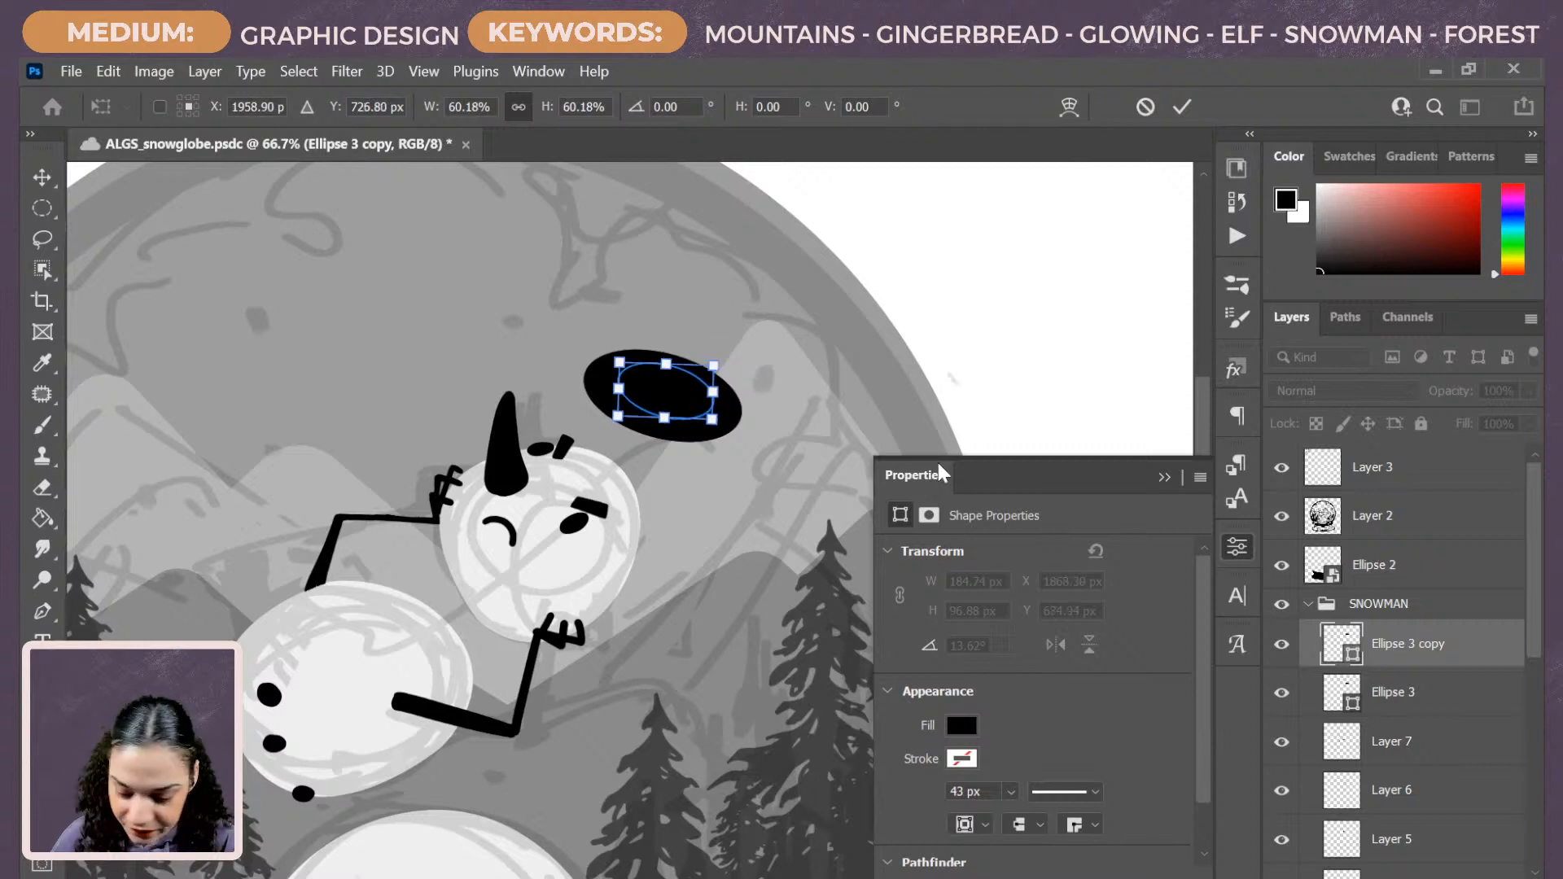
key("Return")
left_click(953, 720)
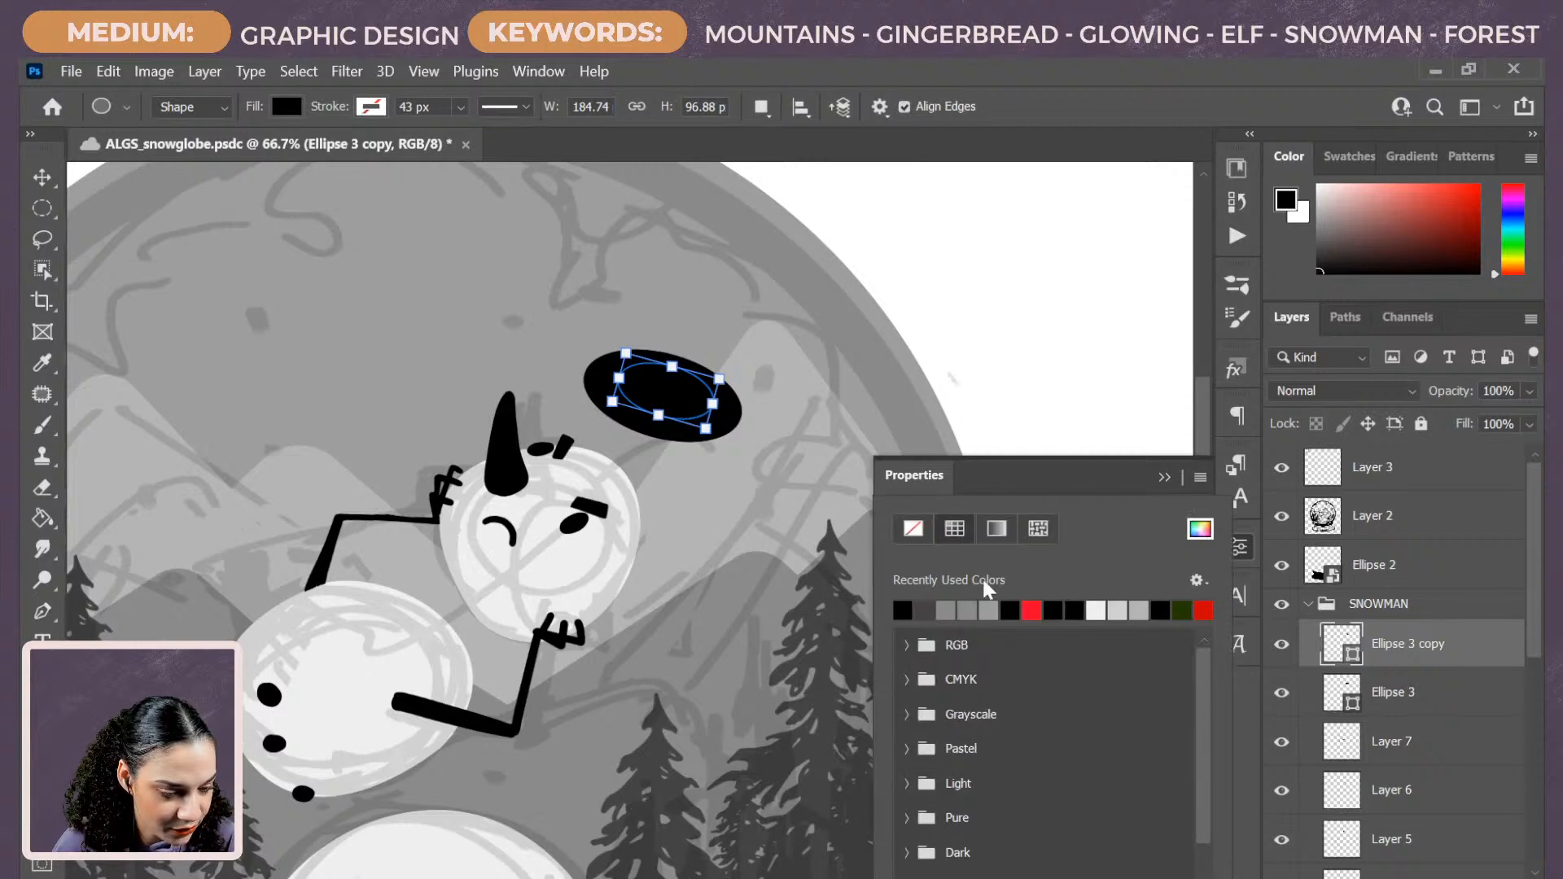
left_click(927, 610)
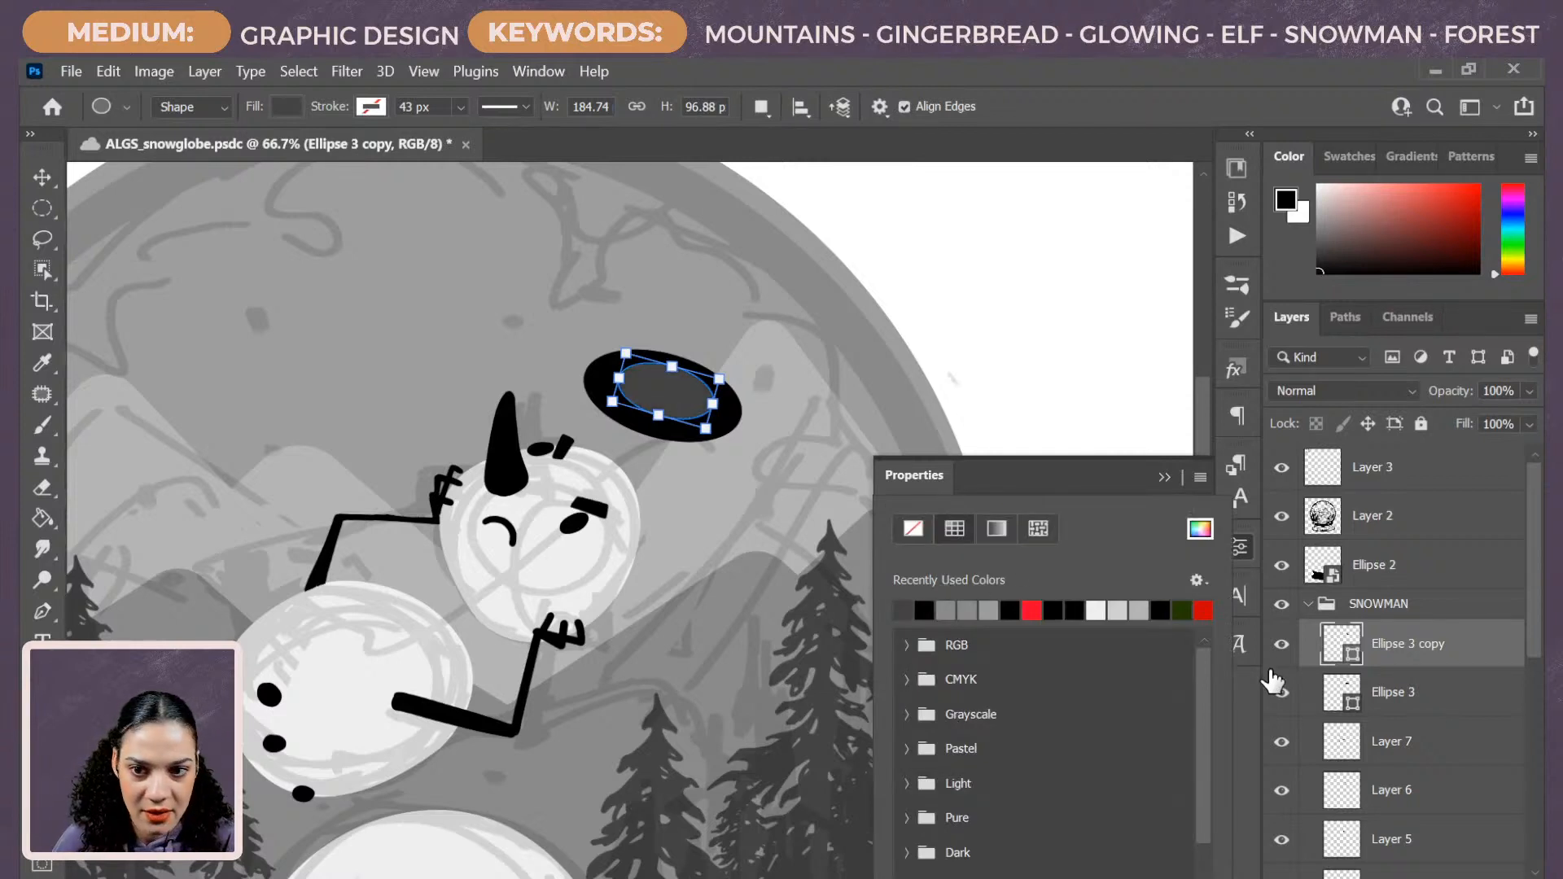
left_click(932, 612)
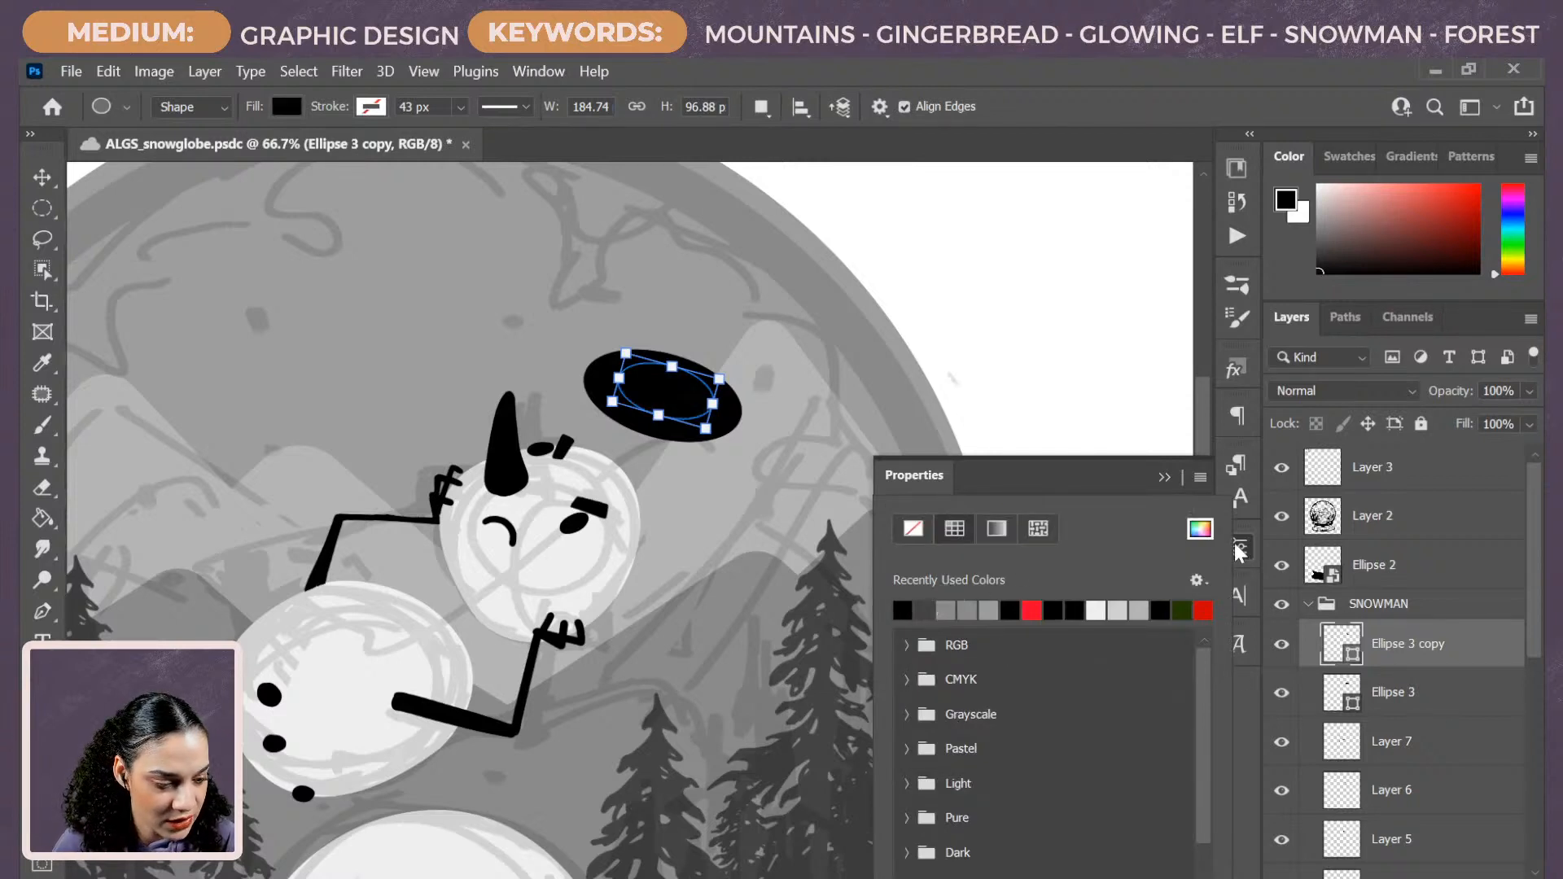
Fill the larger ellipse beneath the copy with the recently used dark gray.
left_click(1400, 692)
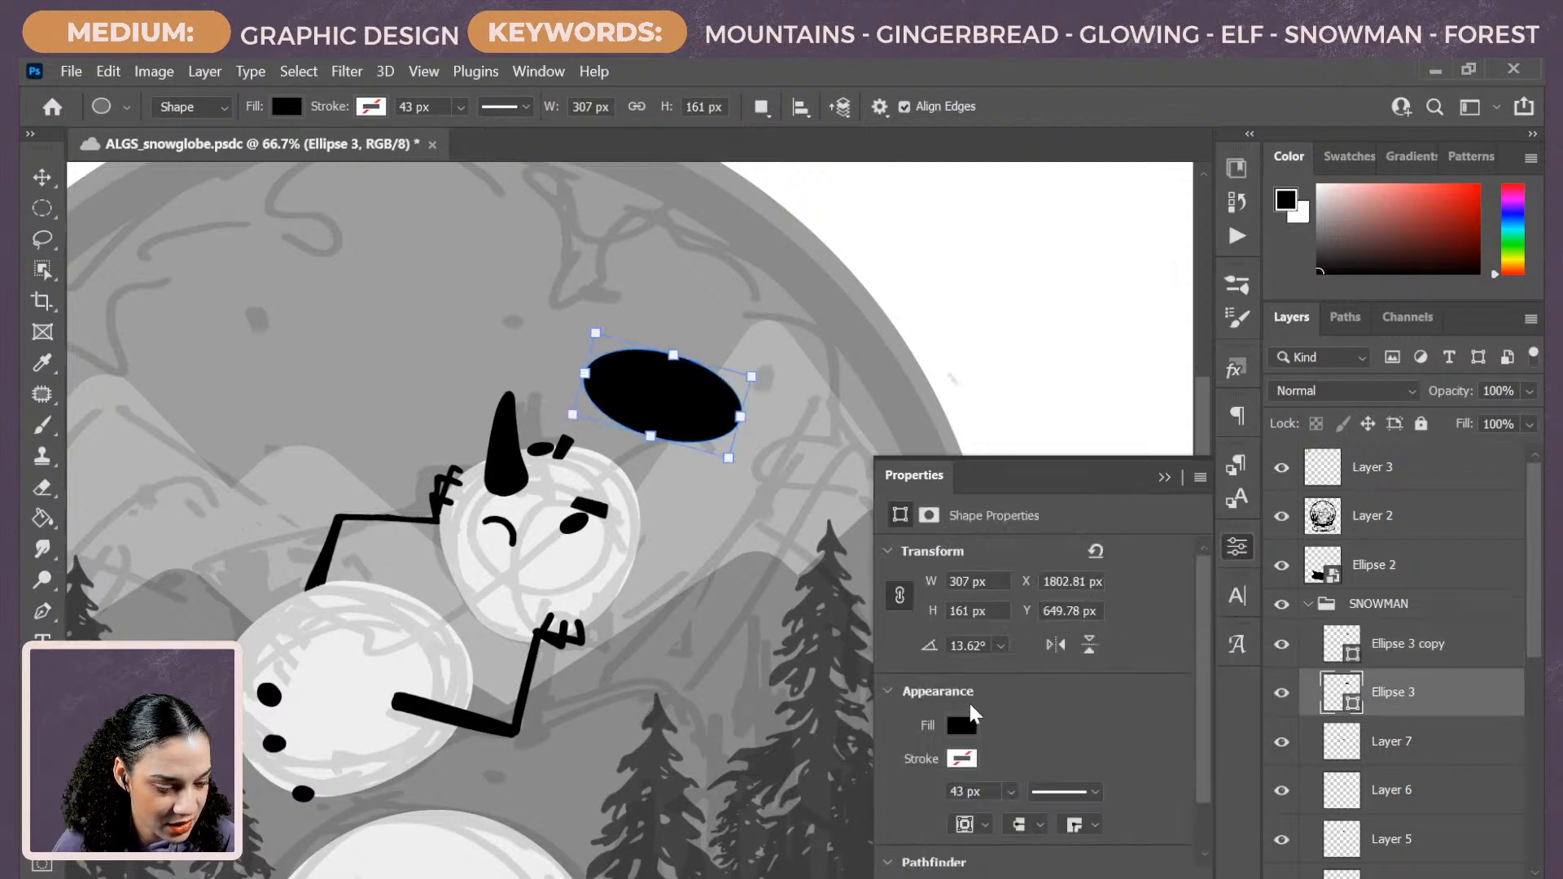
left_click(962, 726)
left_click(903, 611)
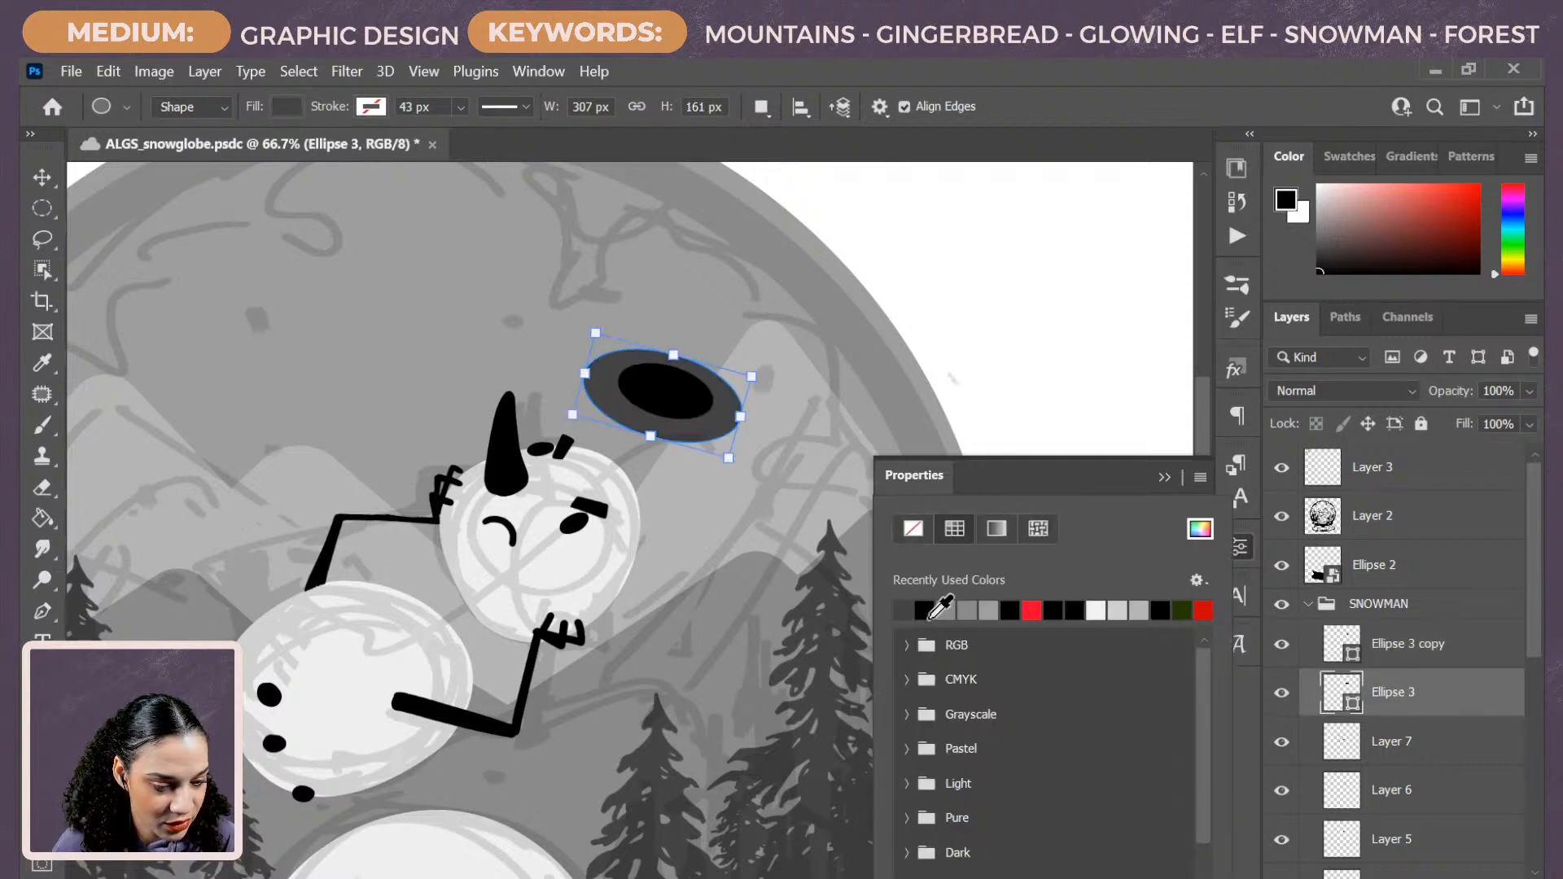
left_click(1442, 700)
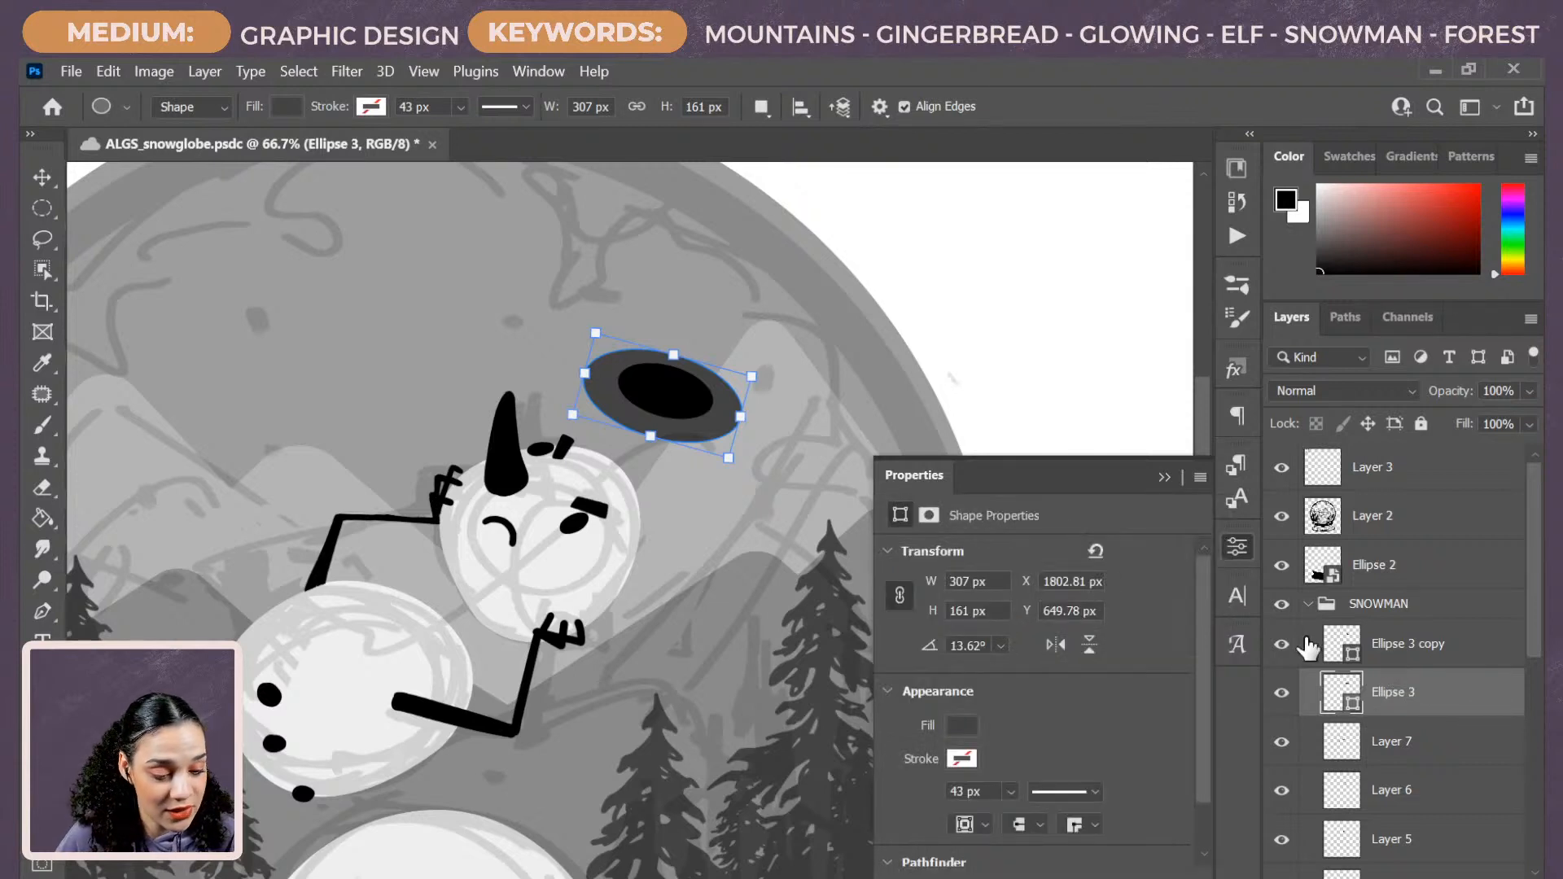
left_click(1246, 554)
key("ctrl+t")
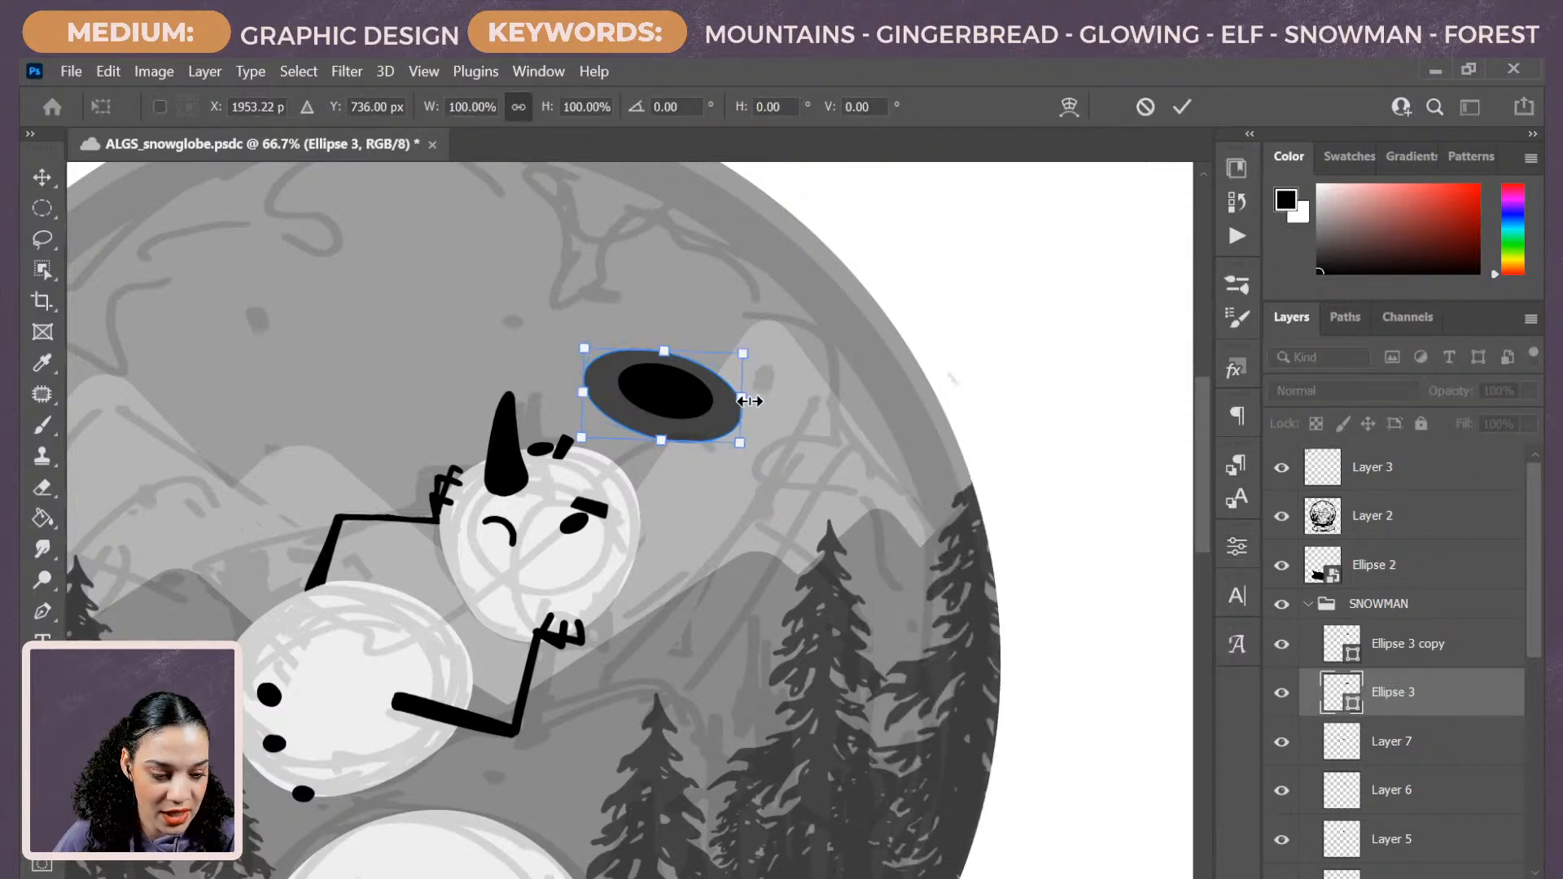
left_click_drag(744, 394, 973, 484)
key("Return")
Select the hat's inner black ellipse, reduce its height to about 72 px, and undo any stray ellipse.
left_click(1447, 647)
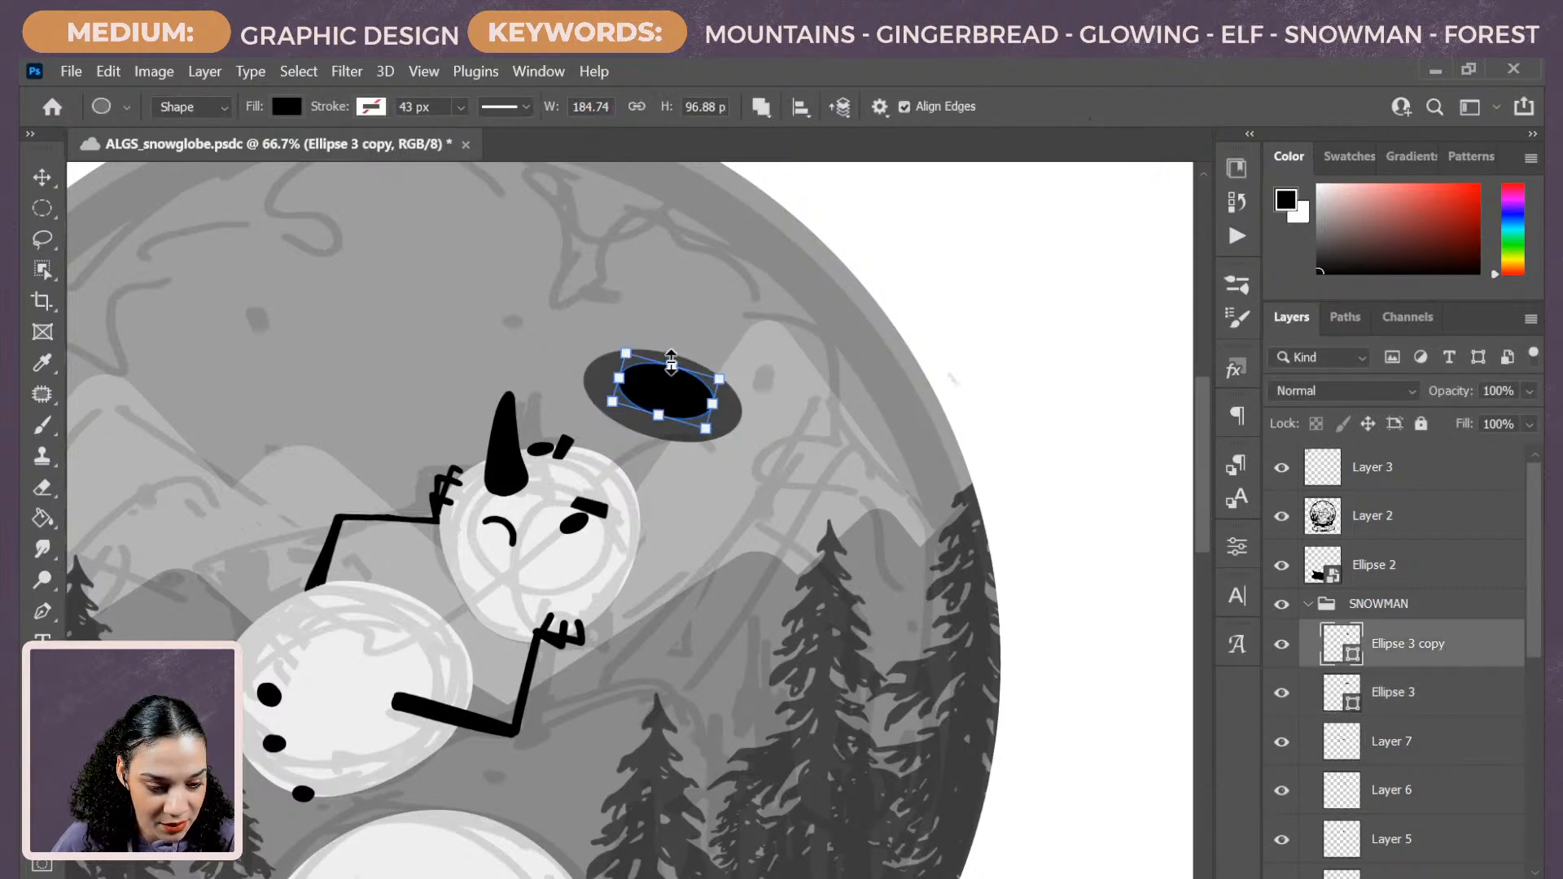
left_click_drag(672, 365, 673, 400)
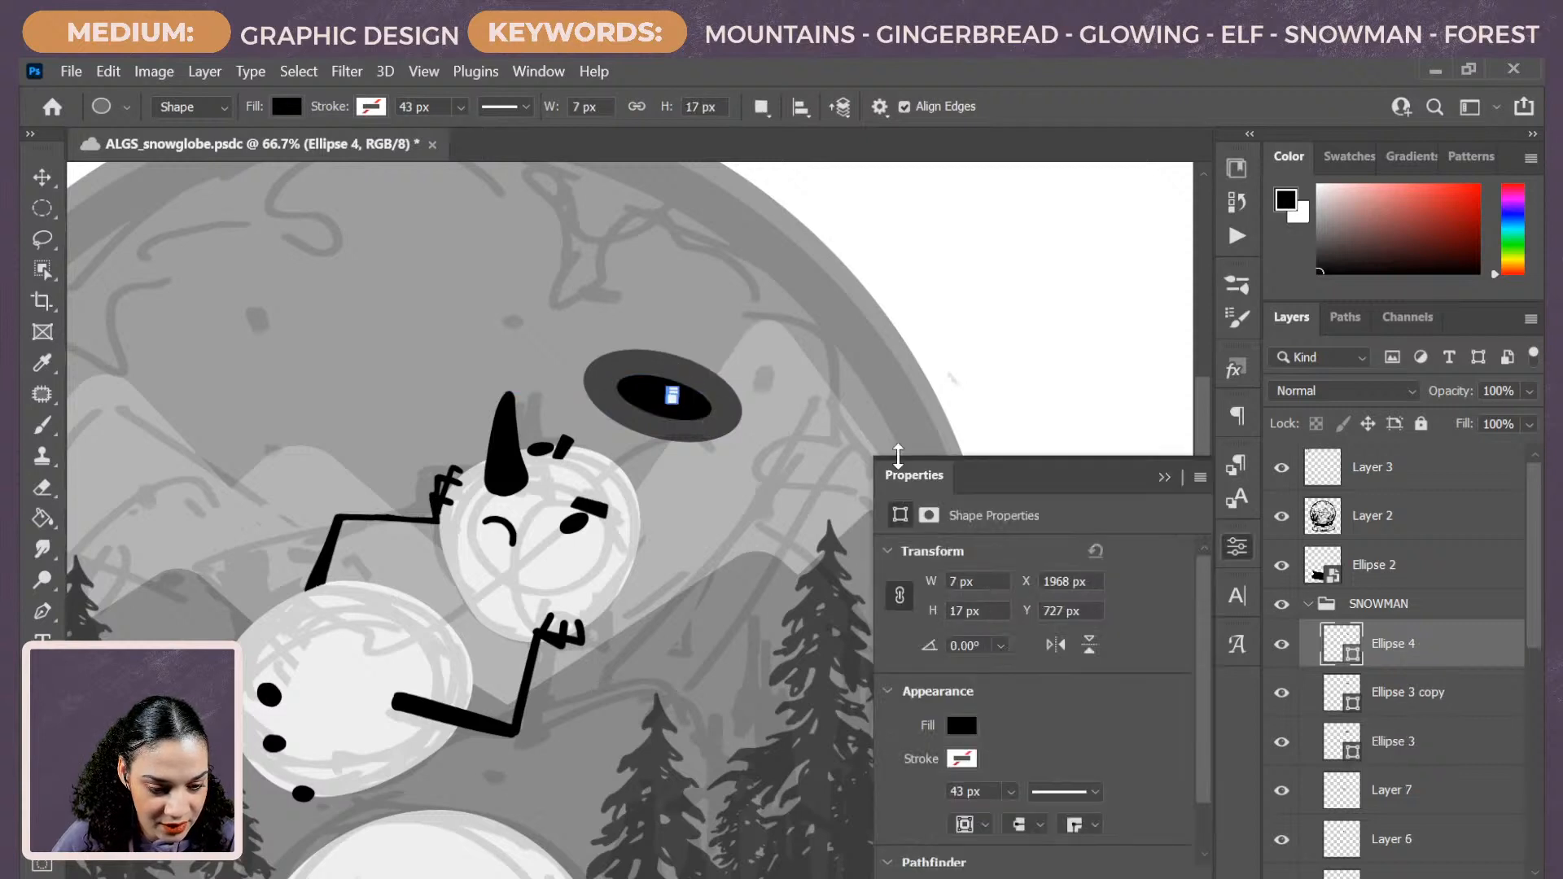
key("ctrl+z")
Enlarge the inner black ellipse to about 110%, position it within the gray brim, and save the document.
key("ctrl+t")
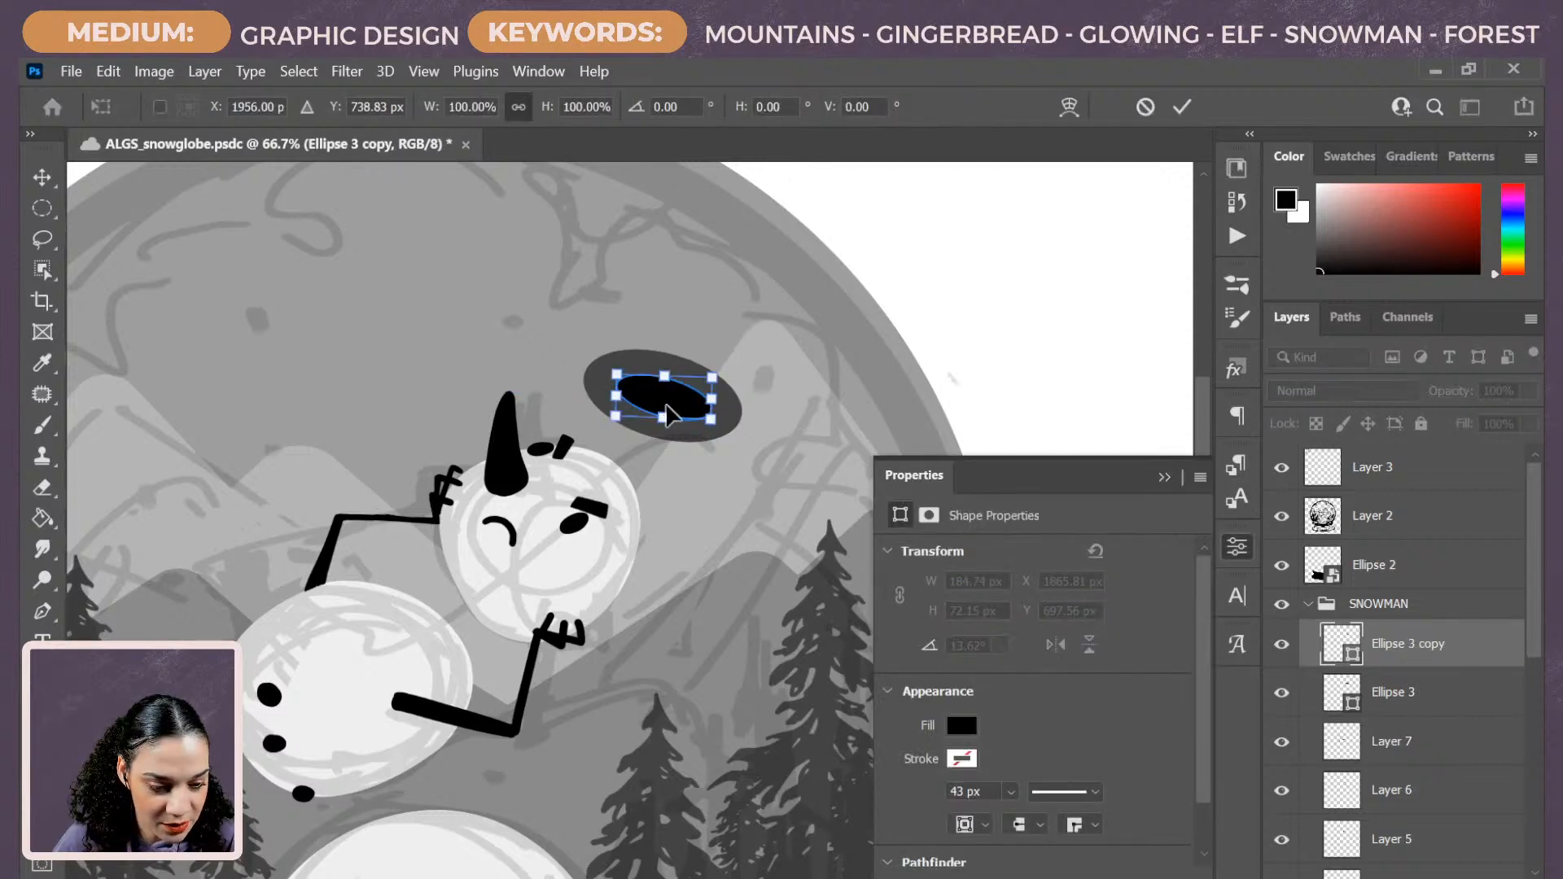
left_click_drag(674, 398, 598, 380)
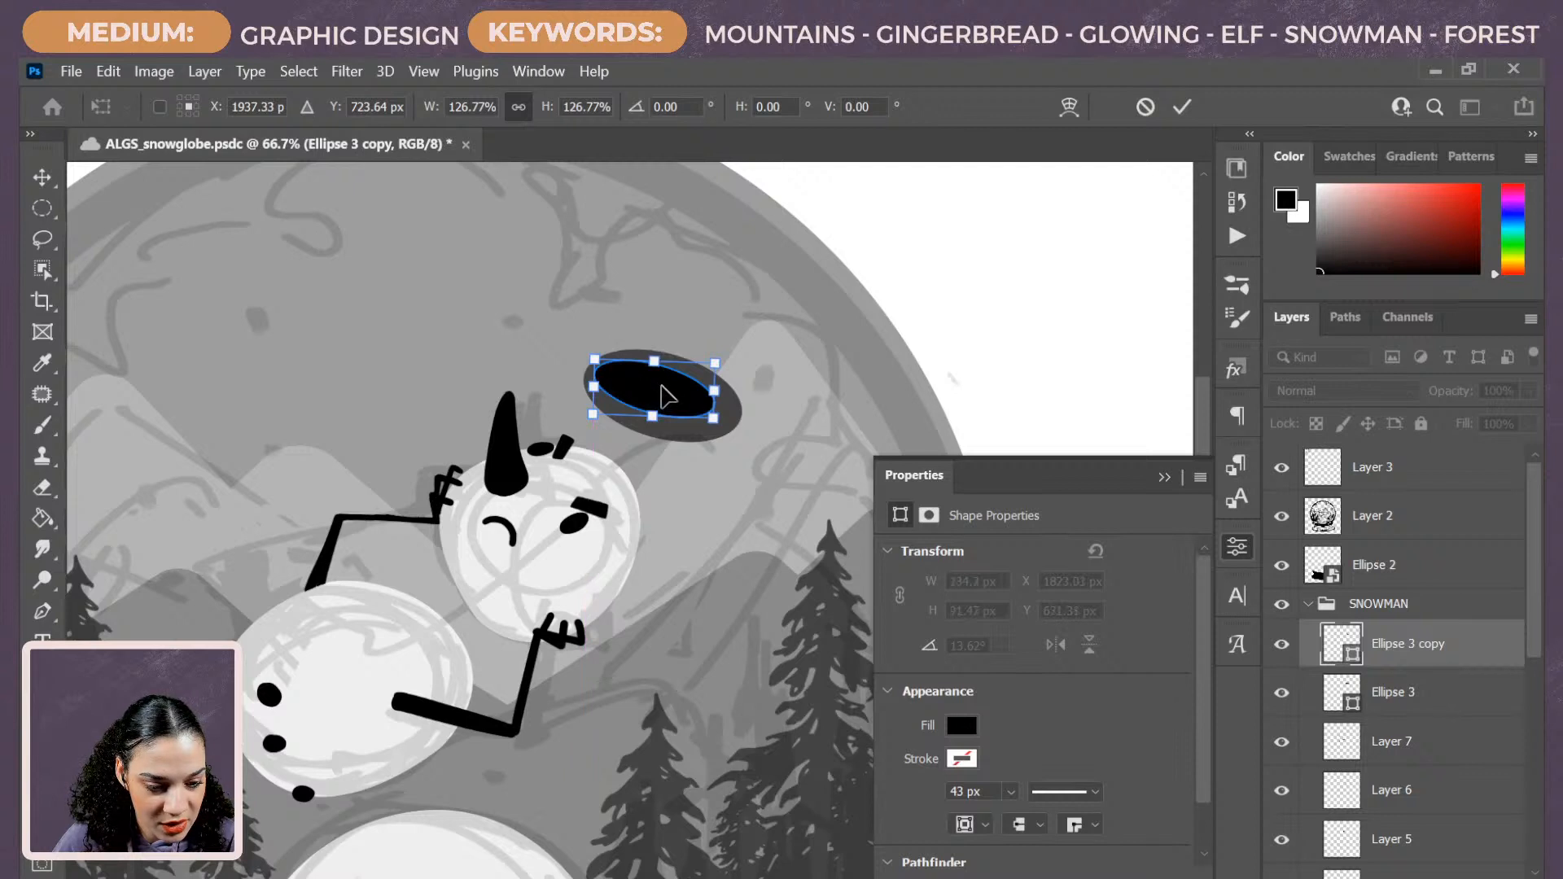
left_click_drag(663, 390, 674, 396)
key("ctrl+z")
key("ctrl+z")
key("ctrl+z")
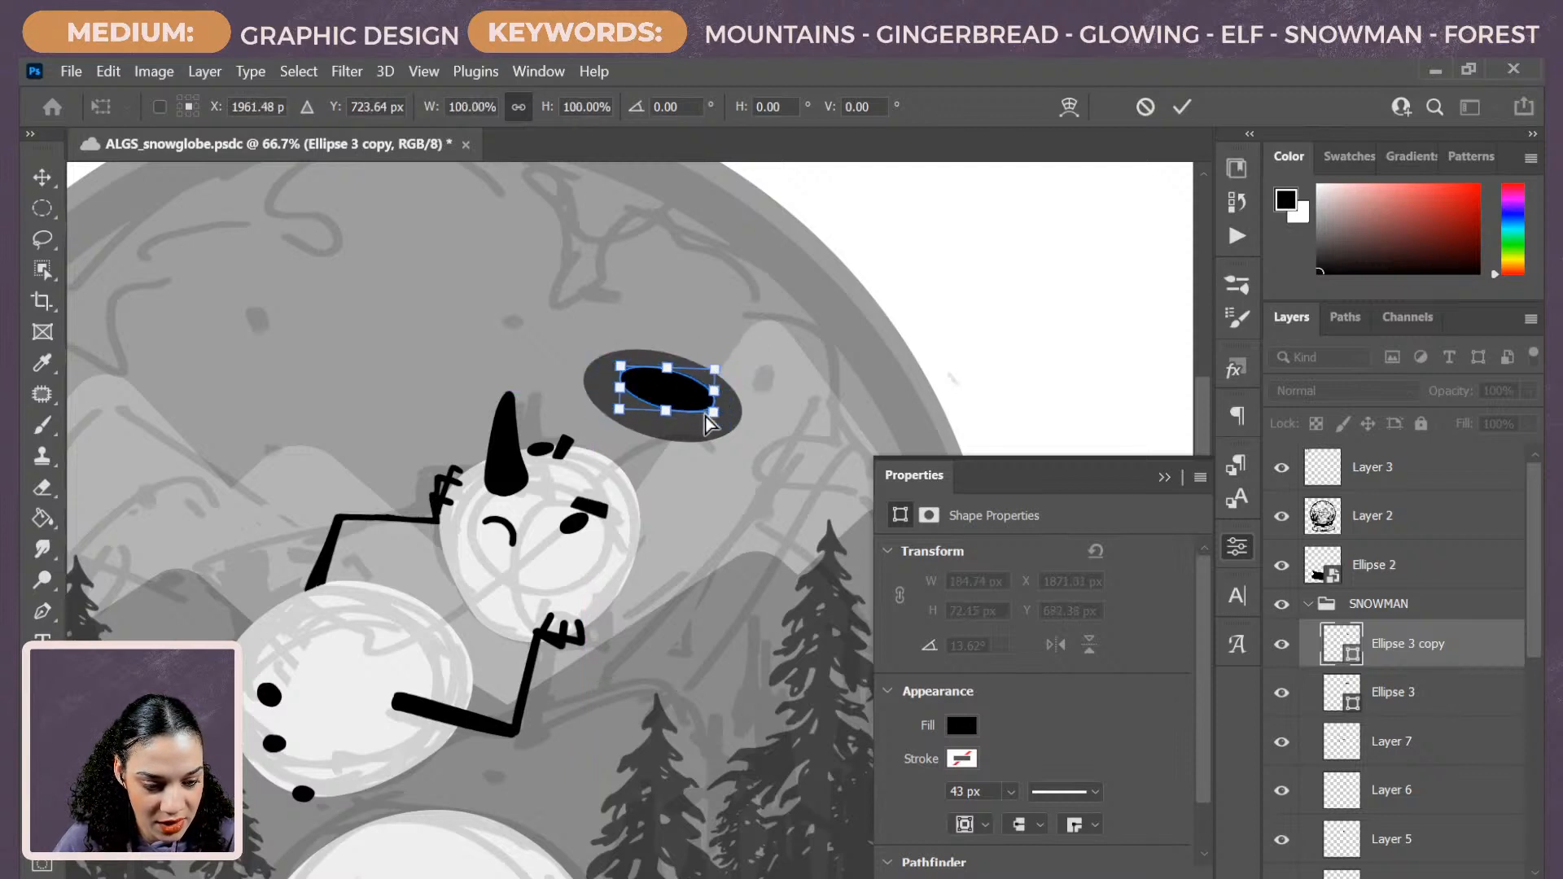
left_click_drag(619, 409, 608, 416)
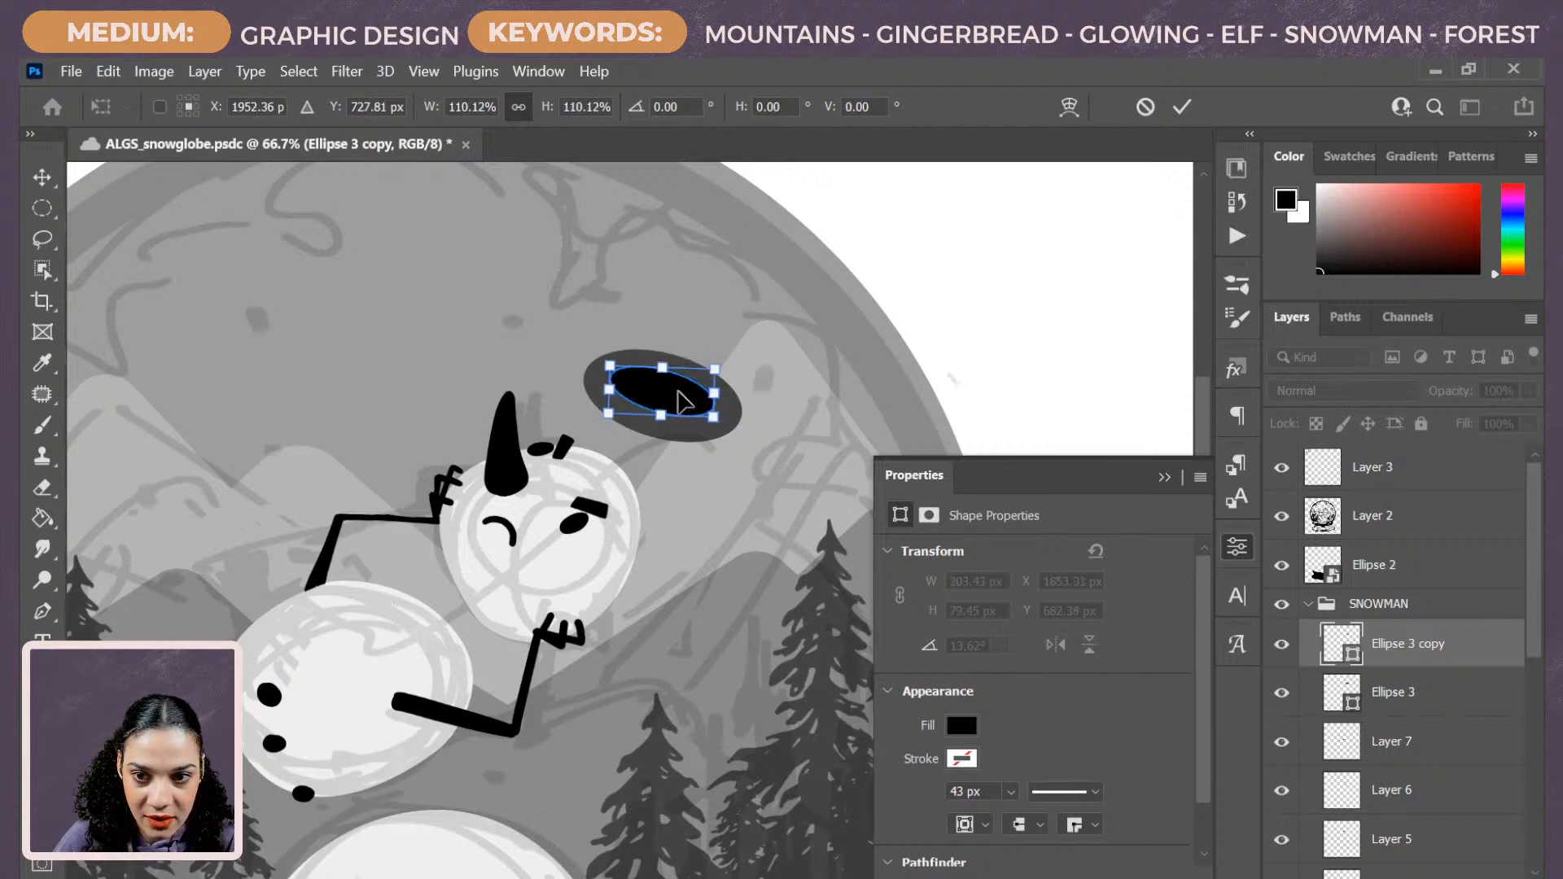
key("Return")
key("ctrl+s")
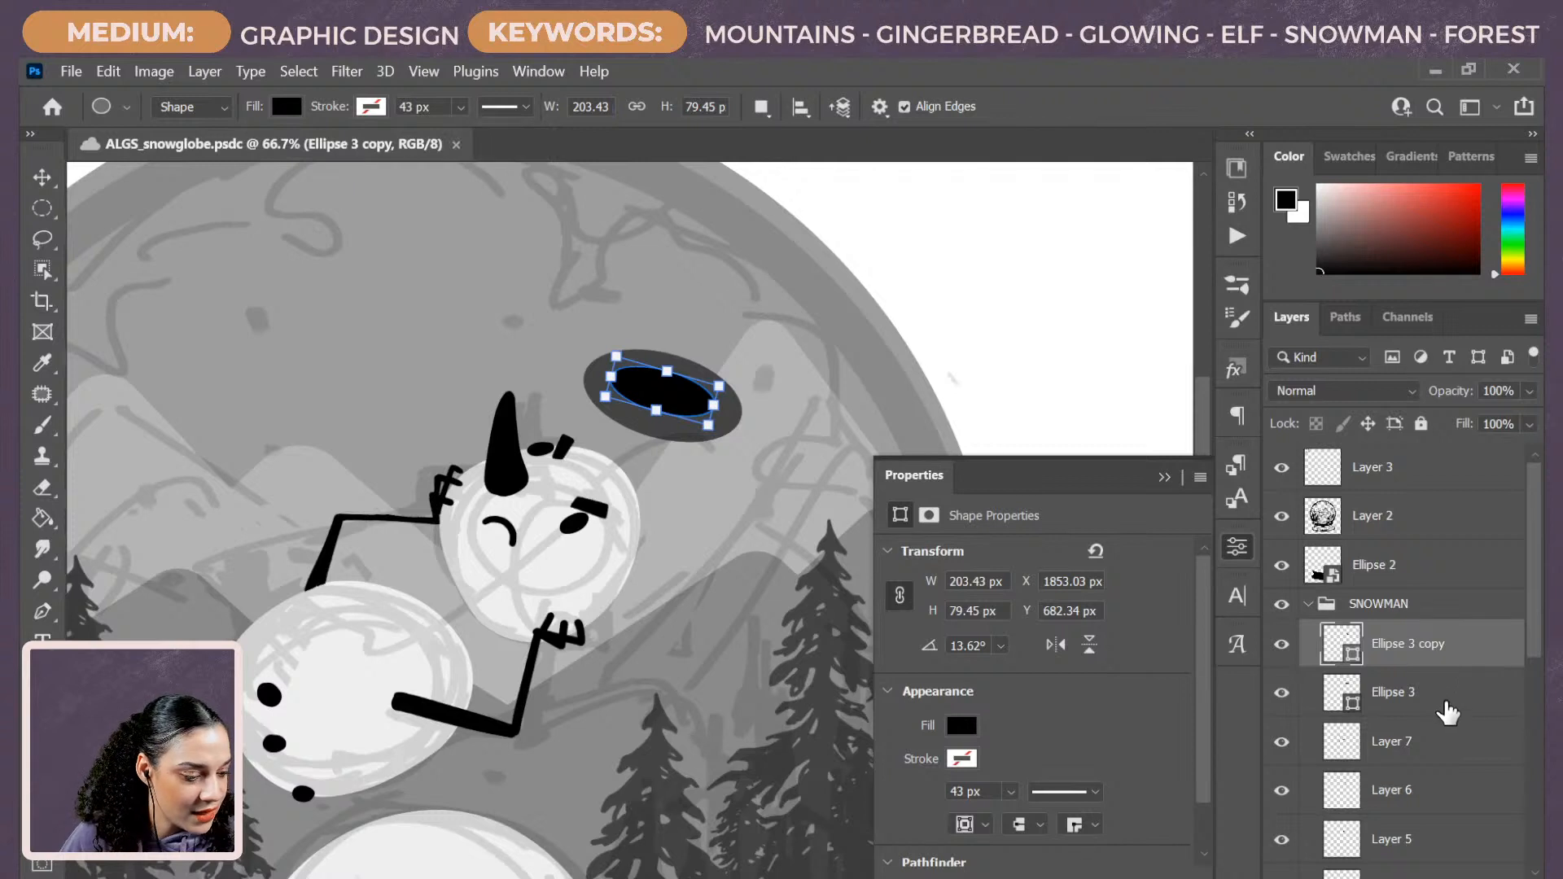
Add a new layer above Layer 7, directly beneath the hat's two ellipses, for brushwork.
left_click(1442, 754)
key("ctrl+shift+alt+n")
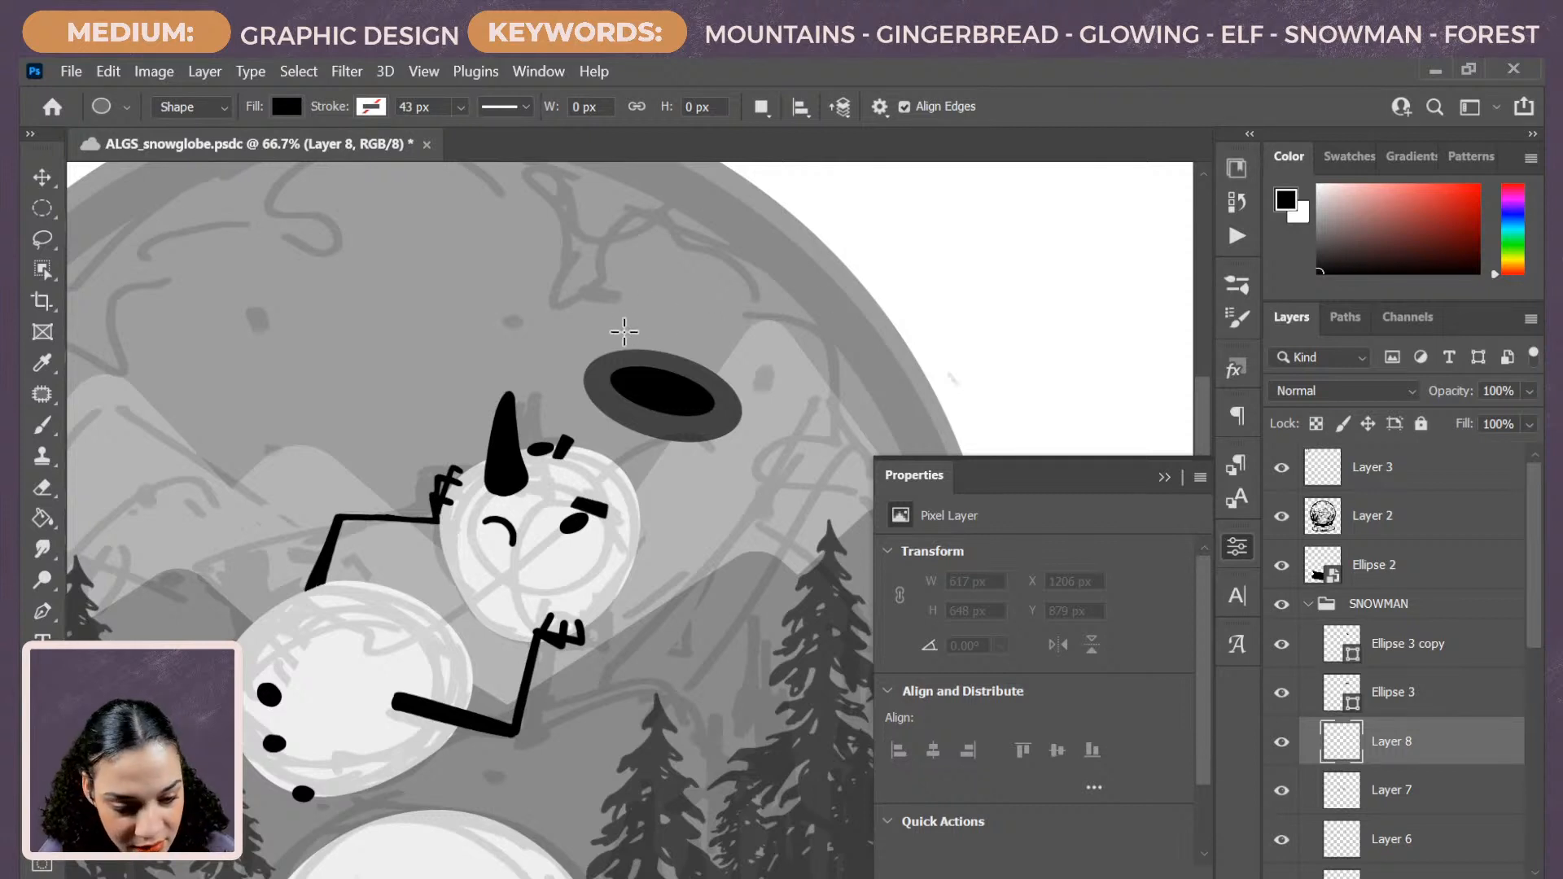
left_click_drag(625, 317, 724, 340)
key("ctrl+z")
key("b")
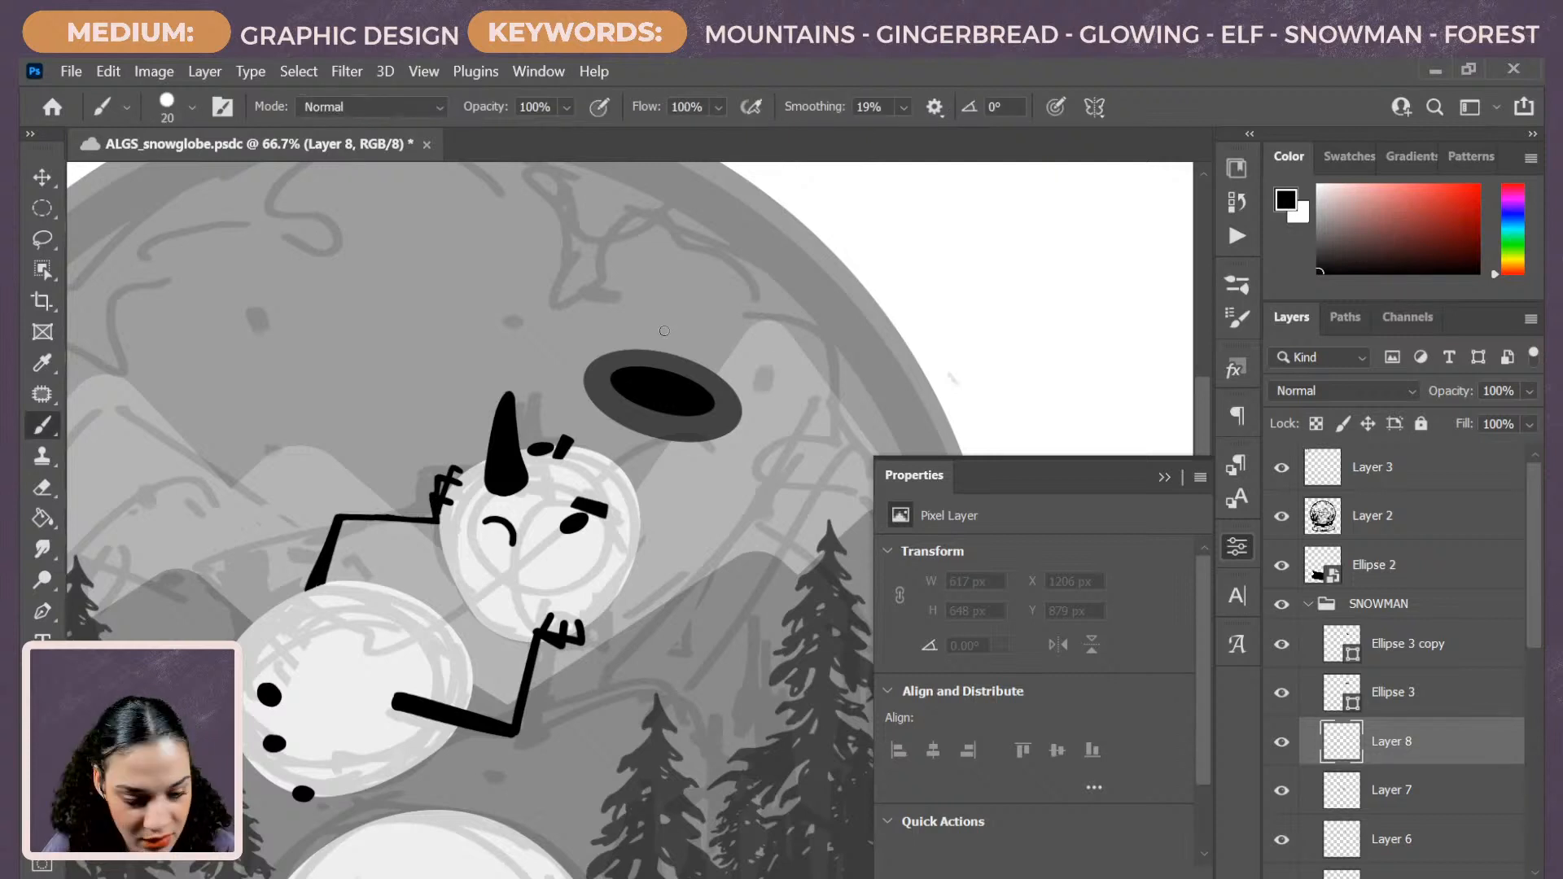
left_click_drag(624, 310, 731, 354)
key("ctrl+z")
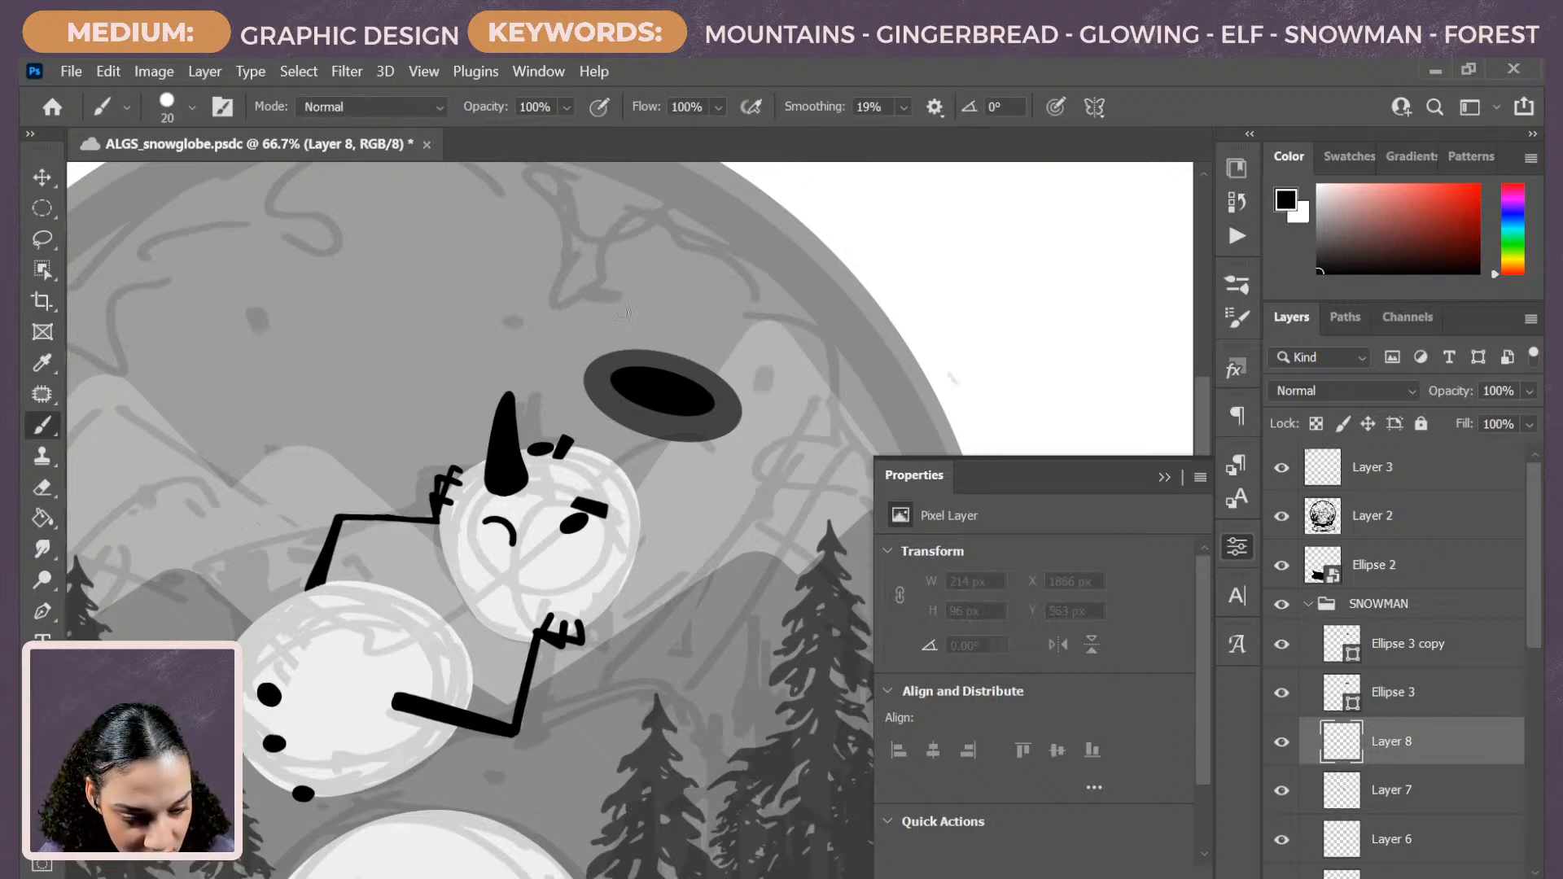
left_click_drag(621, 312, 731, 346)
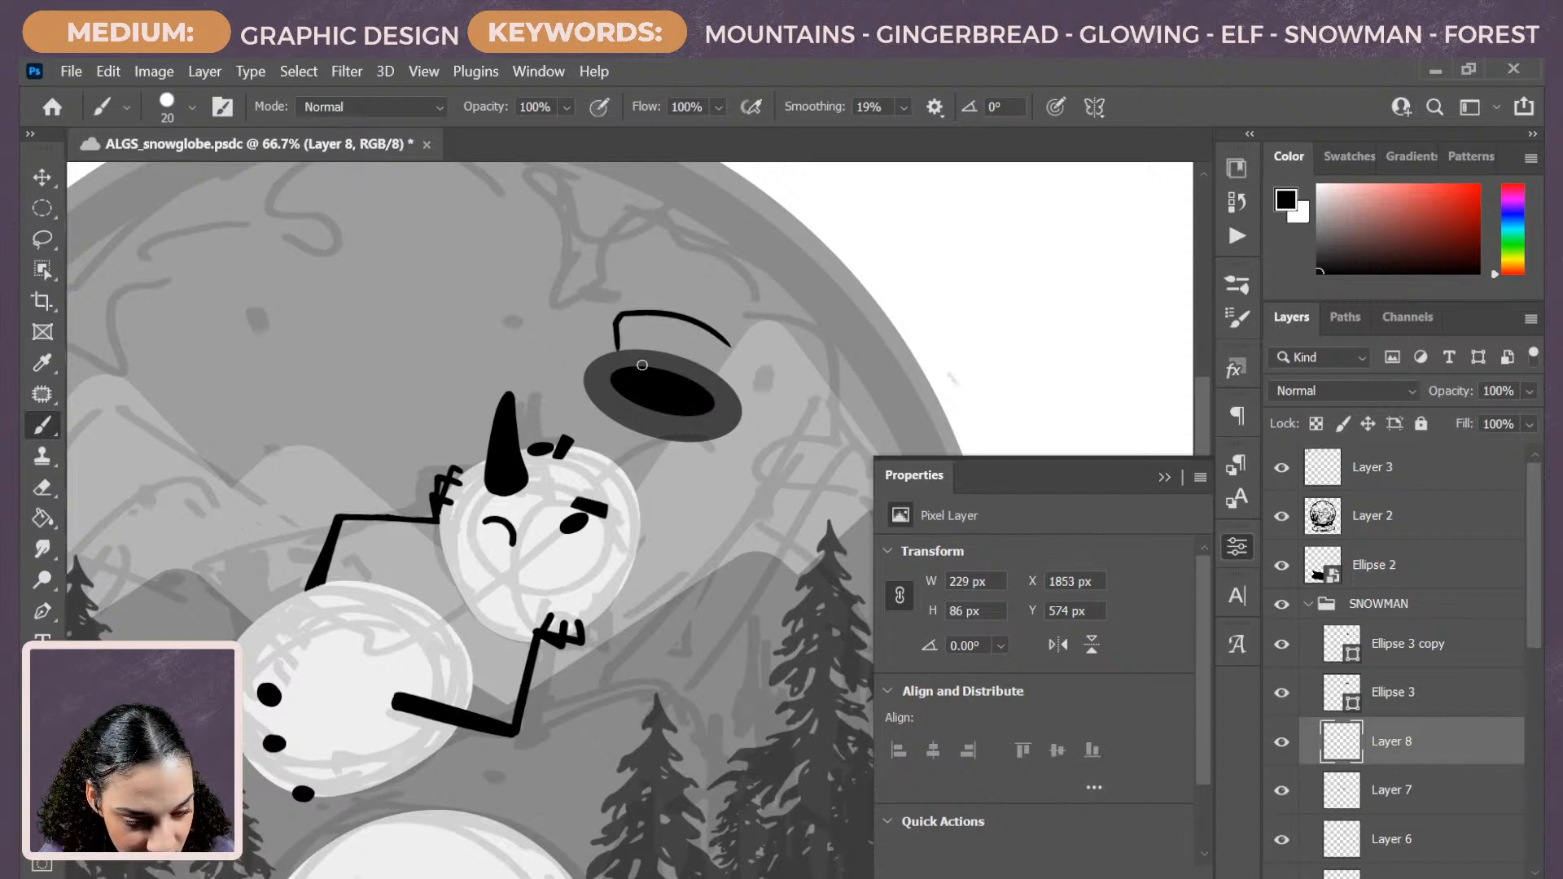
key("ctrl+z")
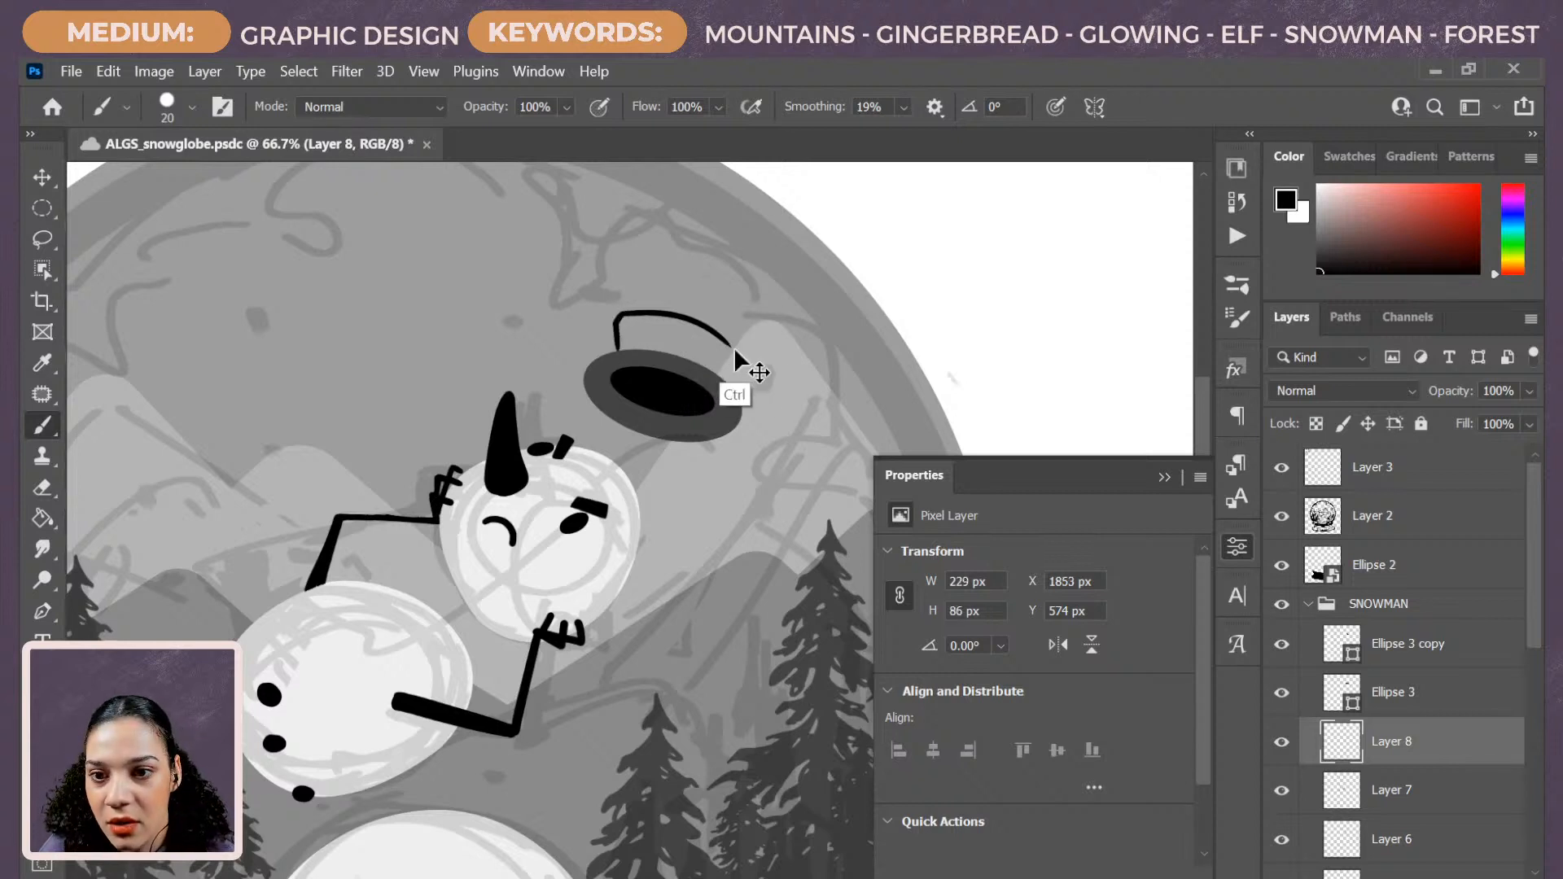
key("ctrl+z")
key("ctrl+z")
Outline the hat's crown above the brim with the 20 px black brush and fill it in, about 253 by 155 px overall.
mouse_move(614, 320)
left_mouse_down()
mouse_move(654, 308)
mouse_move(724, 376)
left_mouse_up()
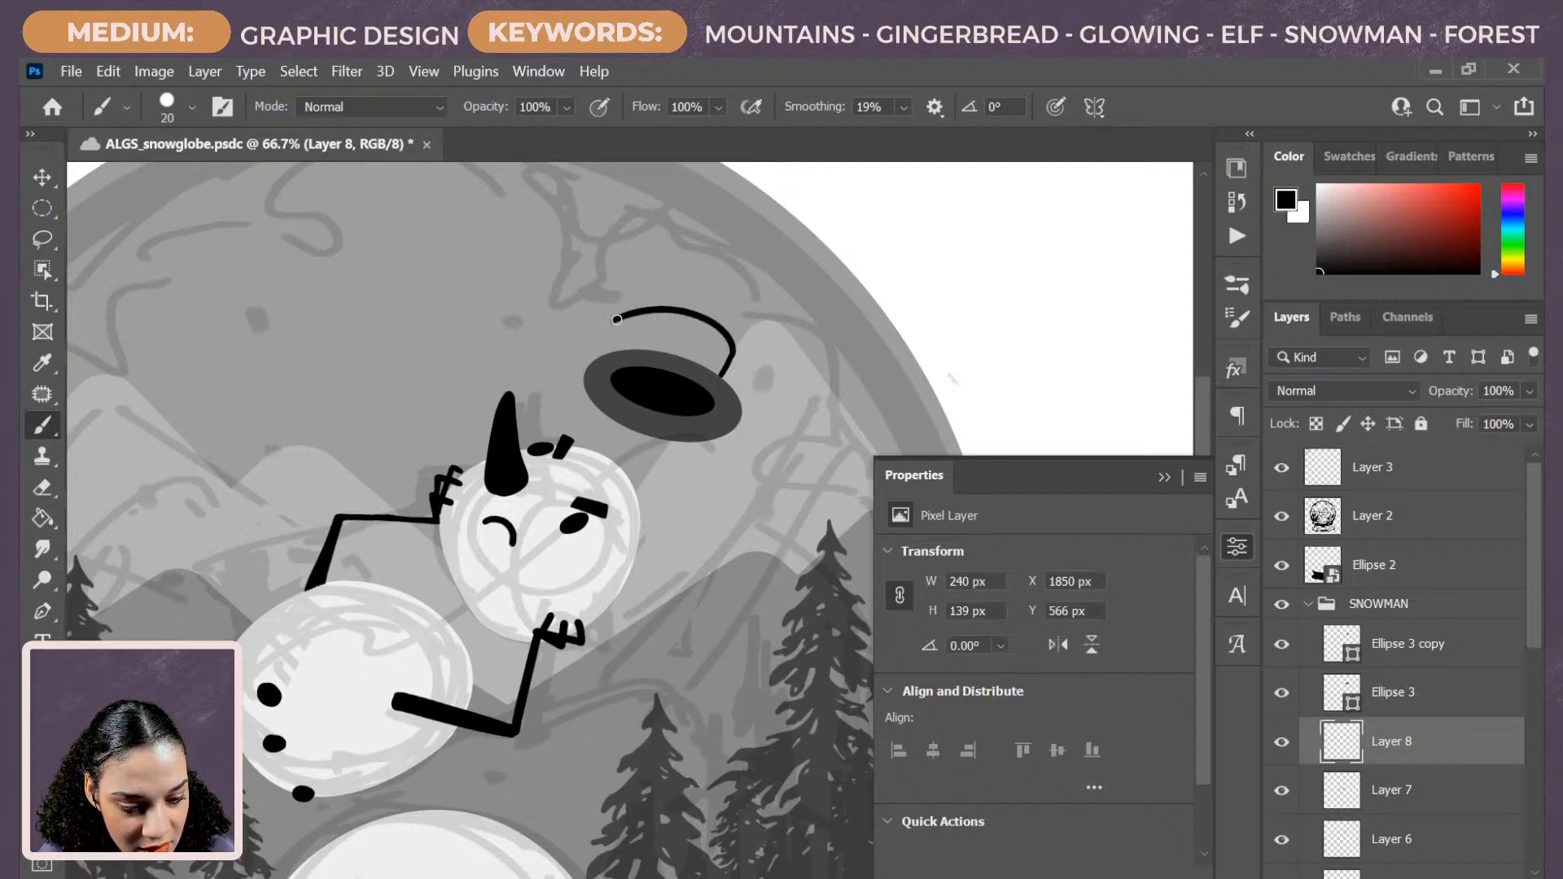
key("ctrl+z")
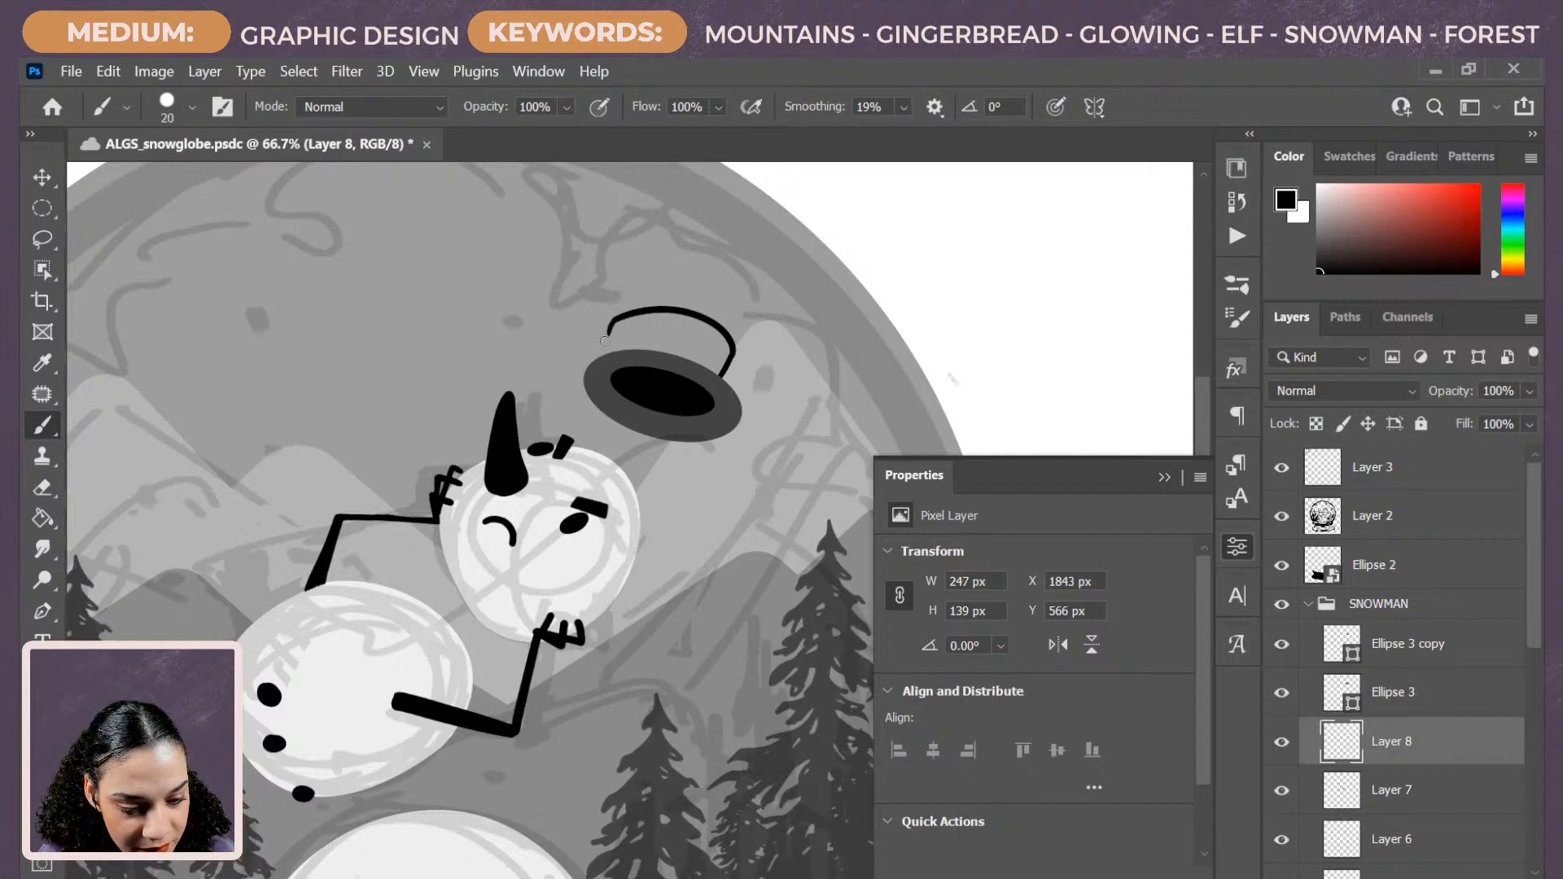
key("e")
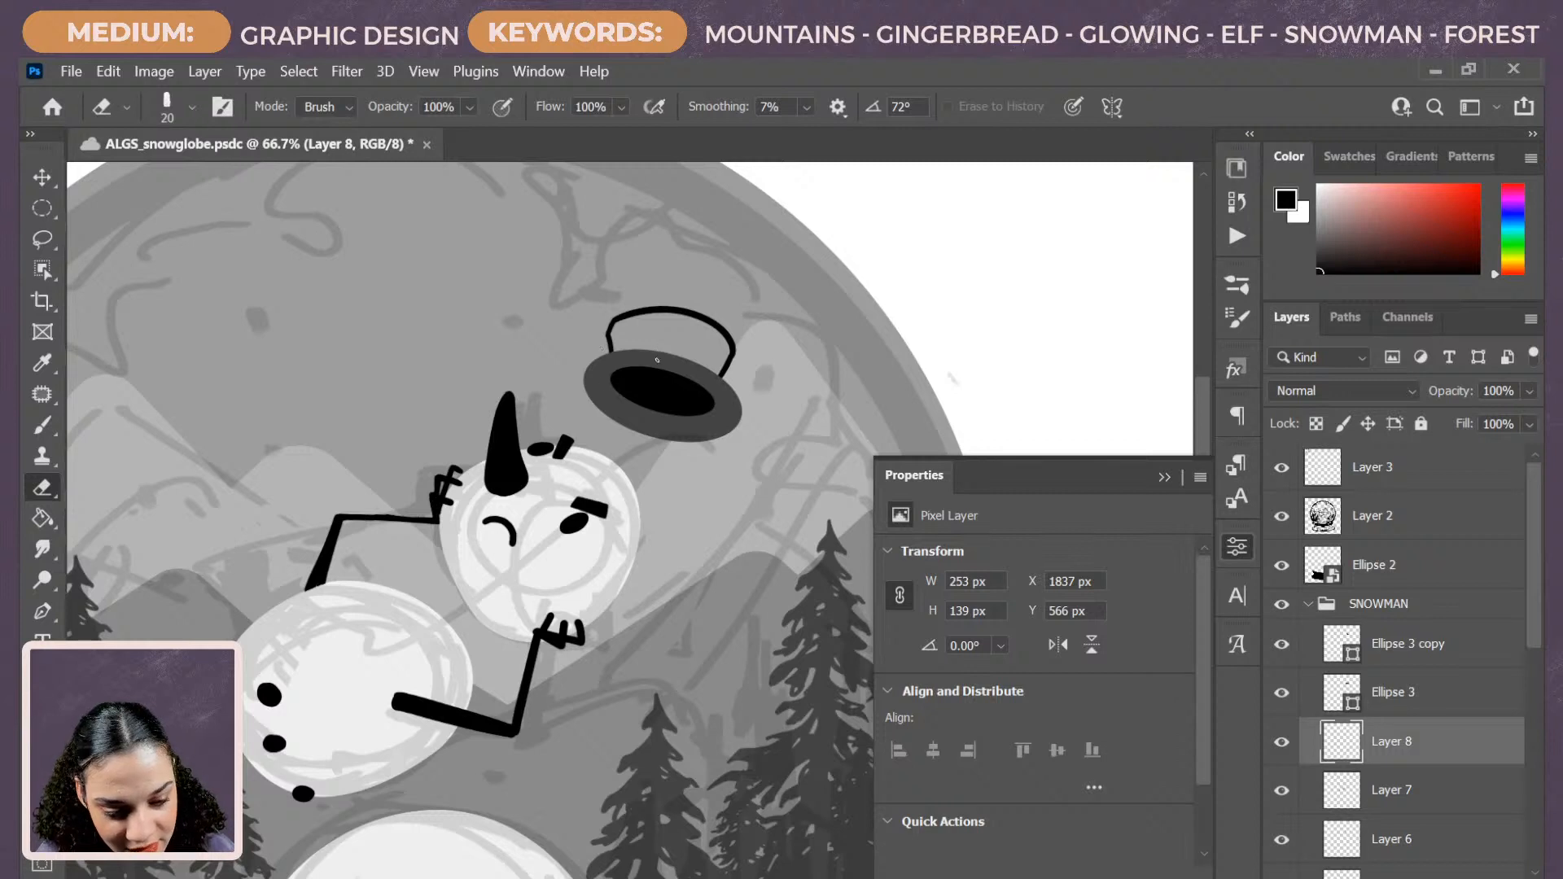
key("b")
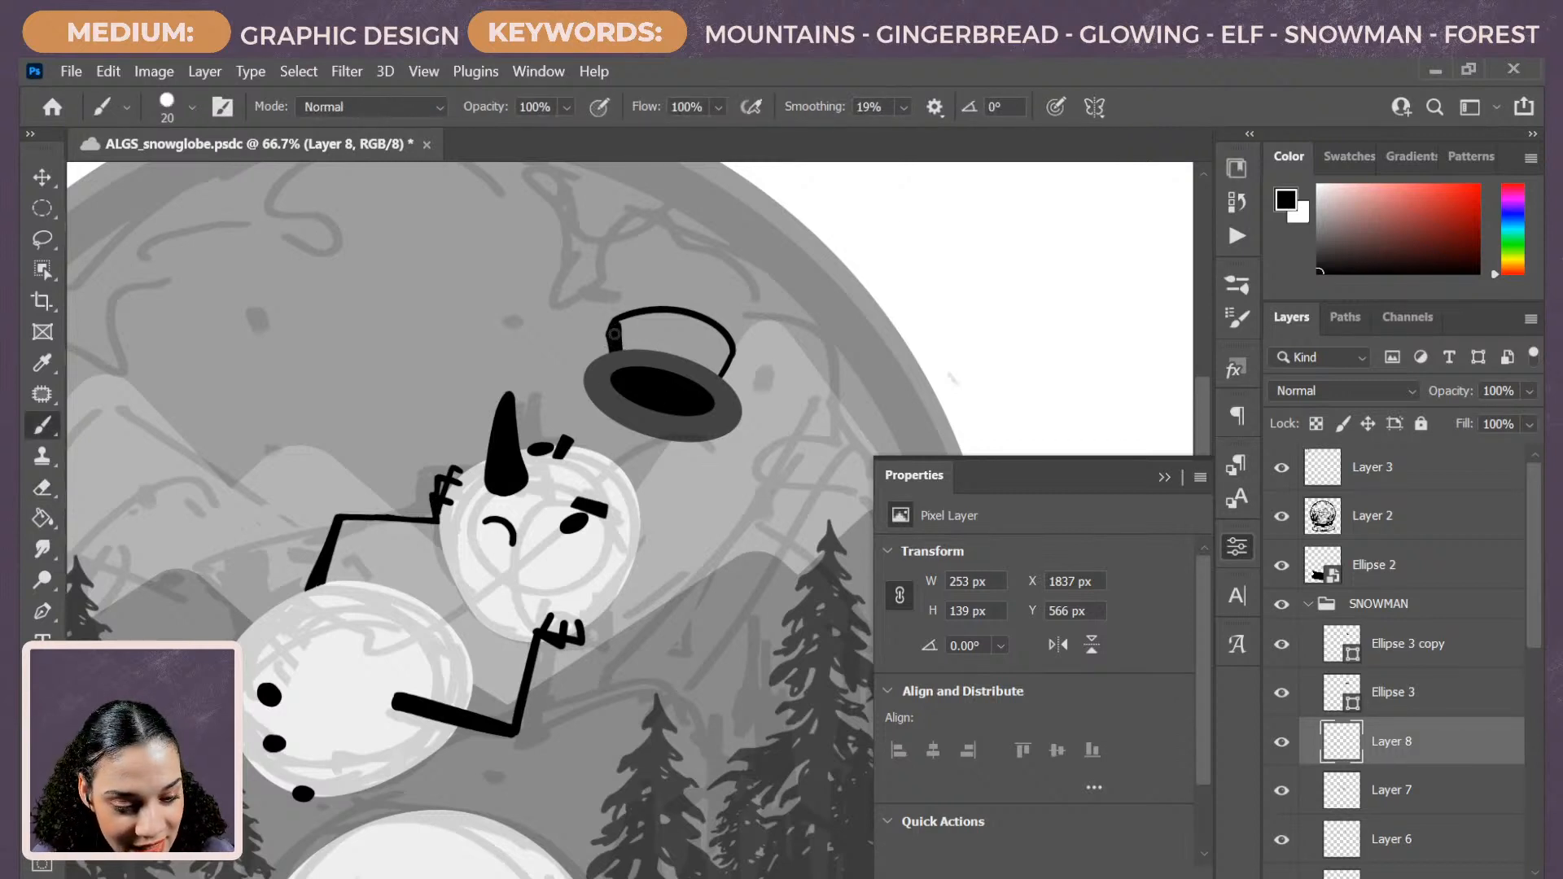
mouse_move(629, 348)
left_mouse_down()
mouse_move(695, 345)
mouse_move(708, 377)
left_mouse_up()
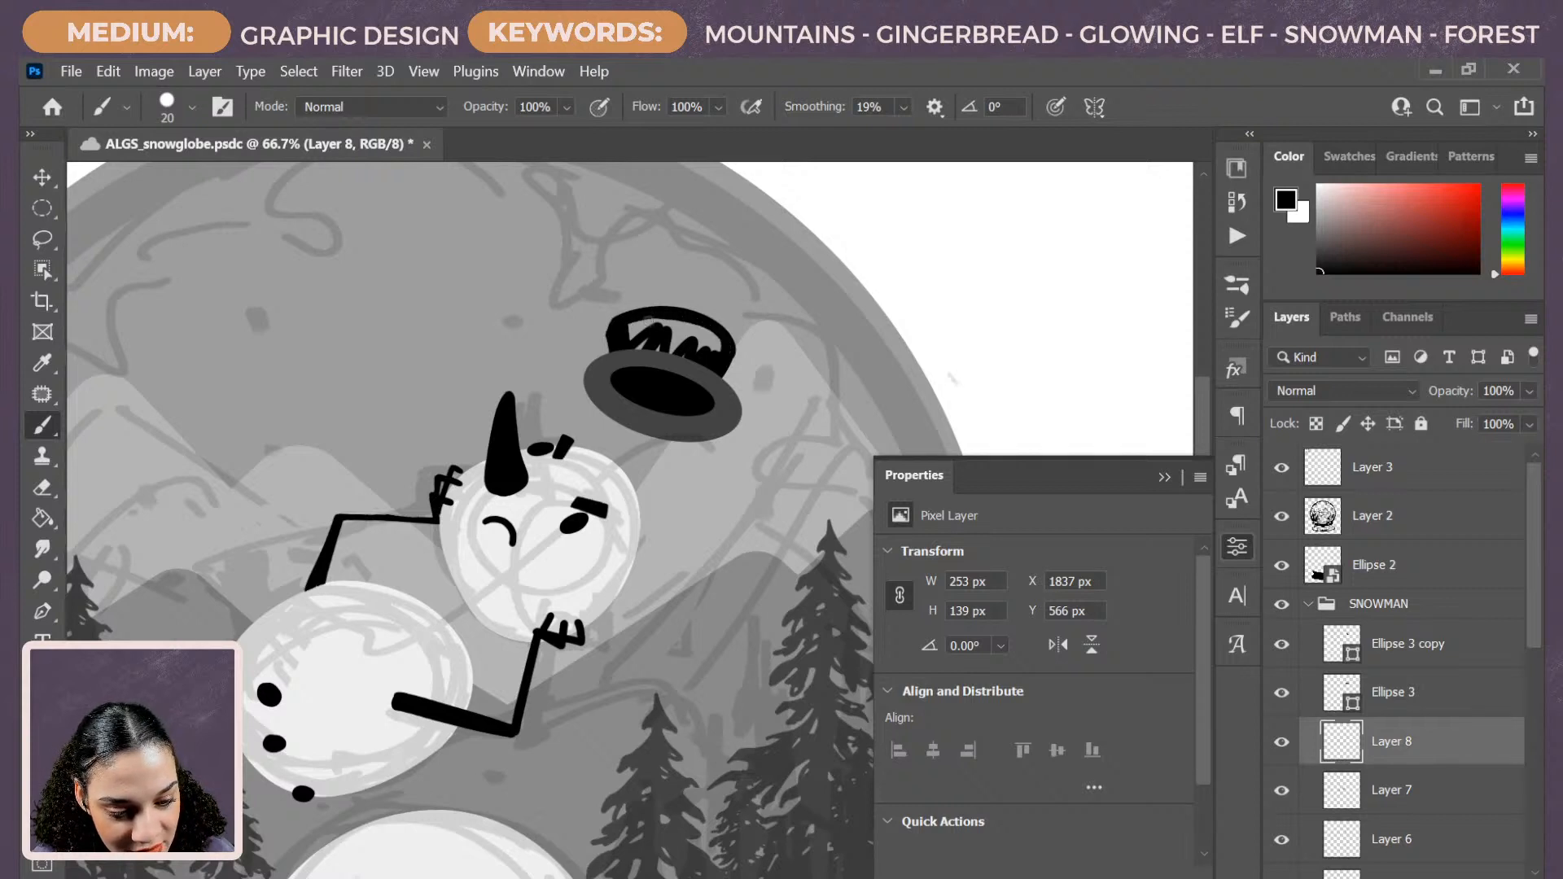
mouse_move(650, 322)
left_mouse_down()
mouse_move(693, 341)
mouse_move(678, 326)
left_mouse_up()
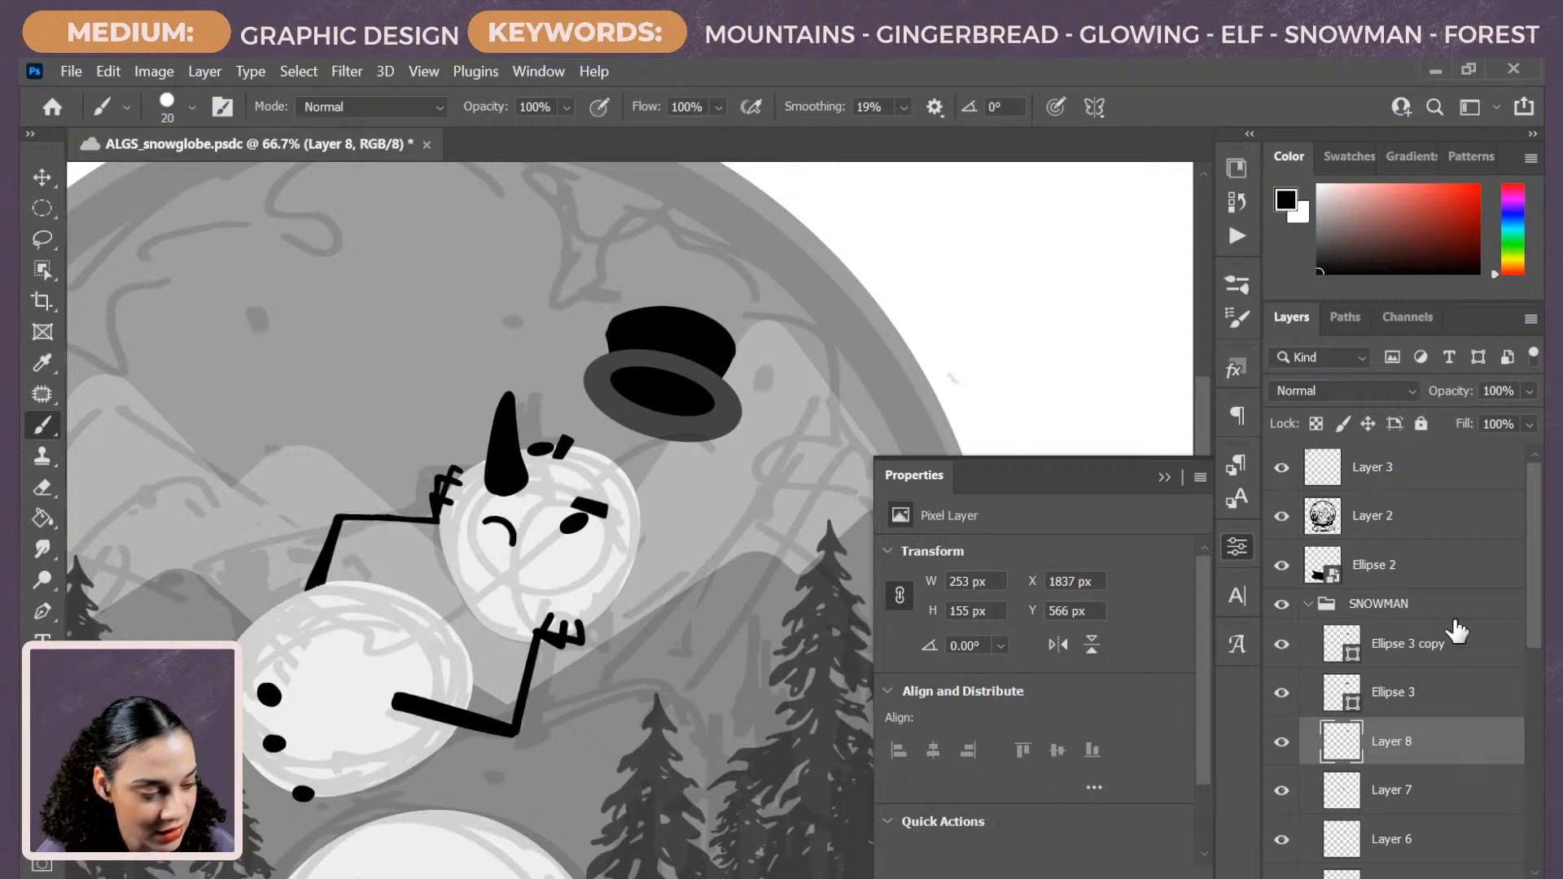
Nudge the hat's inner black ellipse 19.5 px down and 4.5 px left within the brim.
left_click(1454, 651)
key("ctrl+t")
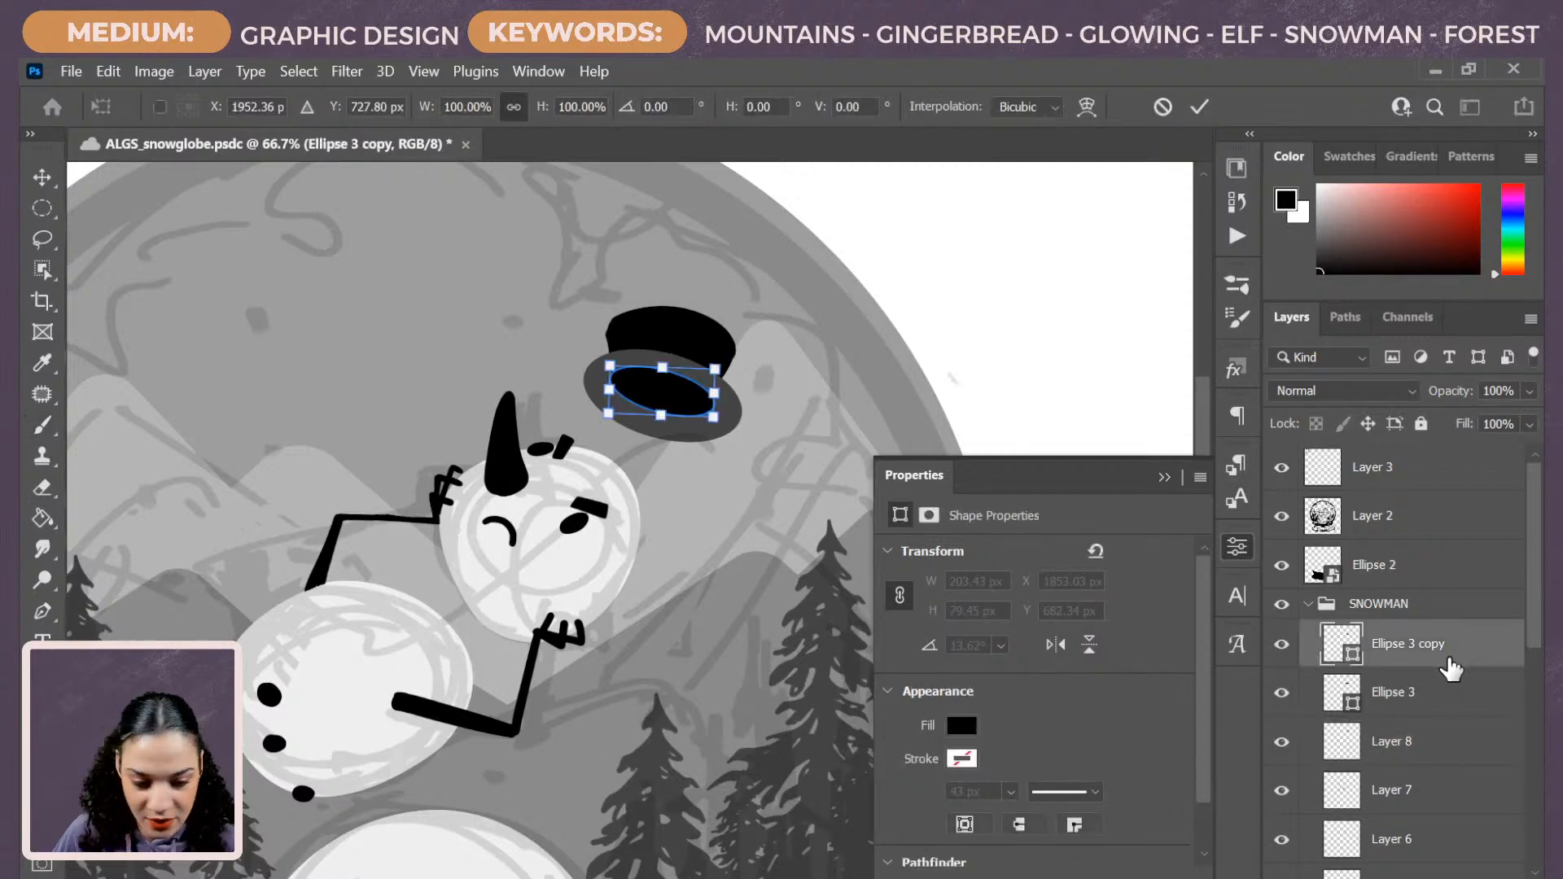
key("Down")
key("Down")
key("Down")
key("Down")
key("Down")
key("Down")
key("Down")
key("Down")
key("Down")
key("Down")
key("Down")
key("Down")
key("Down")
key("Down")
key("Down")
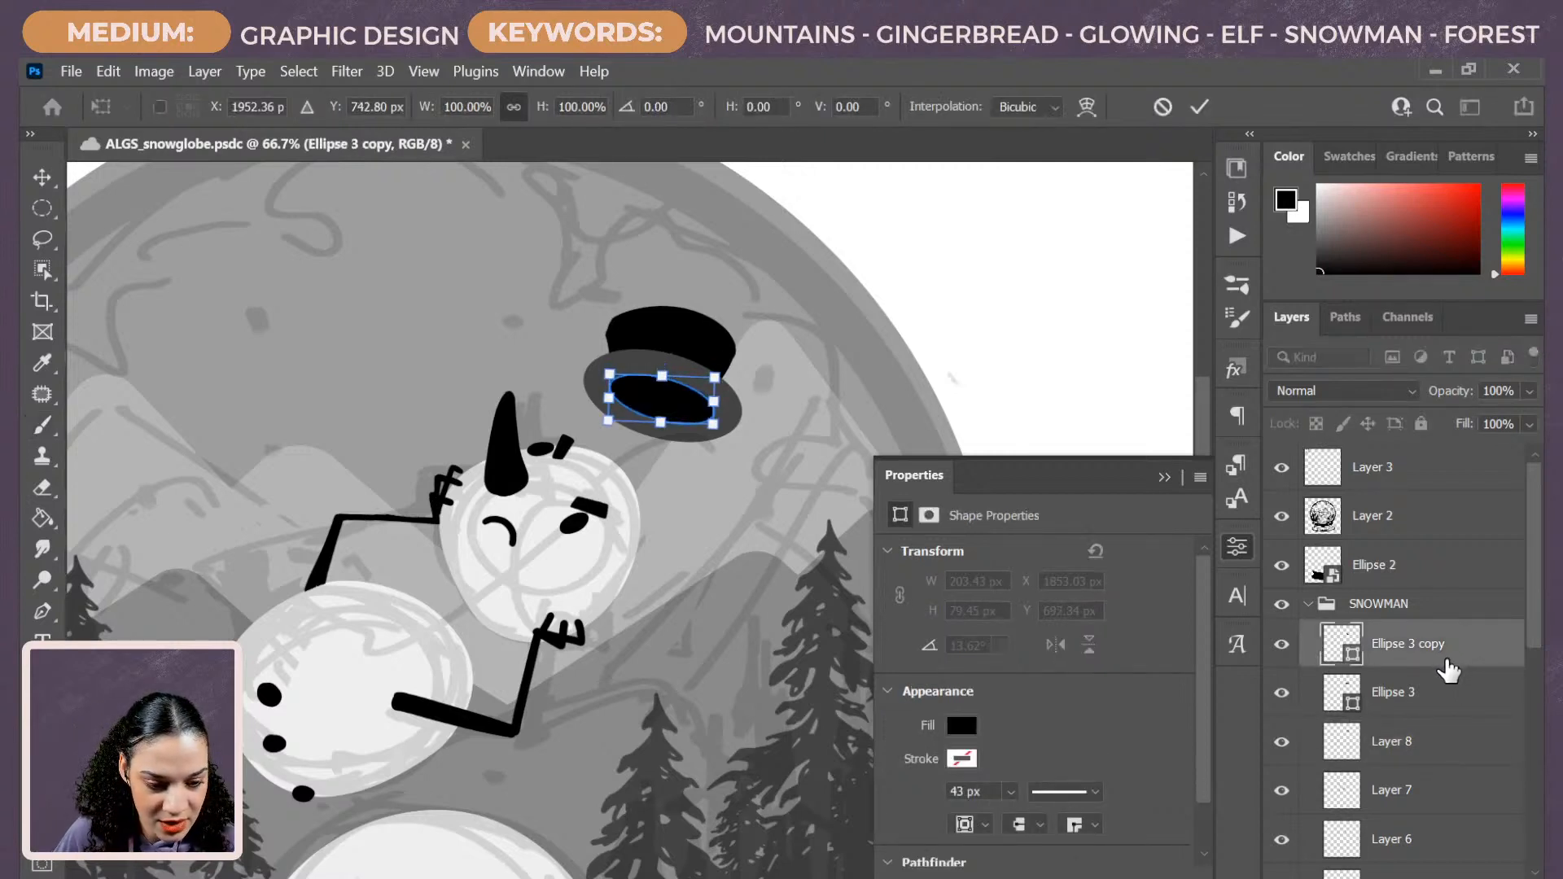
key("Down")
key("Down")
key("Down")
key("Left")
key("Left")
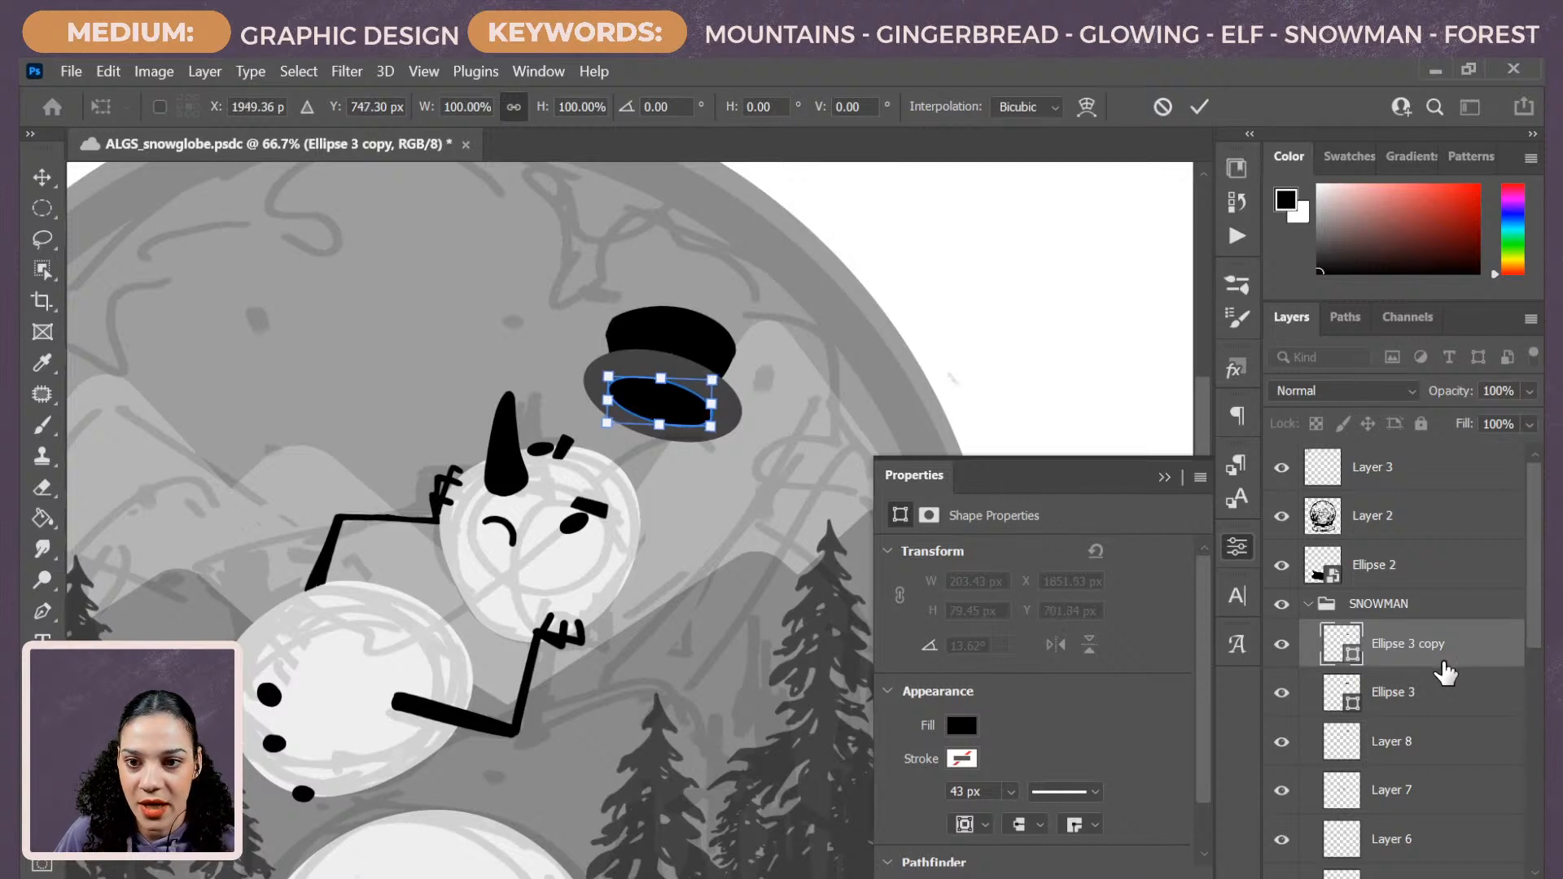
key("Return")
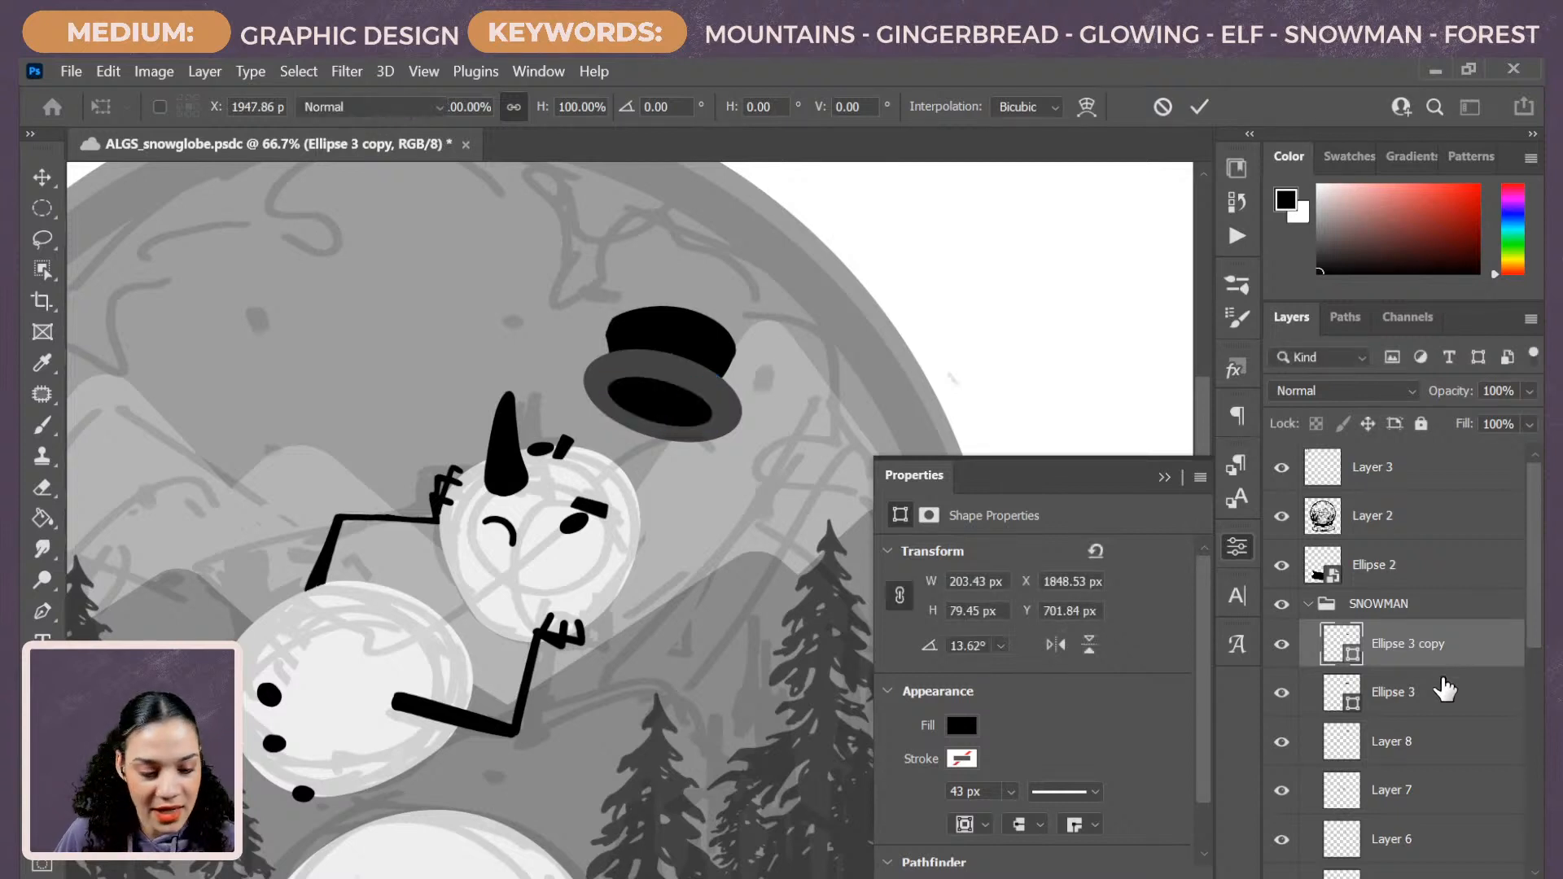
Add a new layer above the crown's Layer 8 and make it a clipping mask.
key("b")
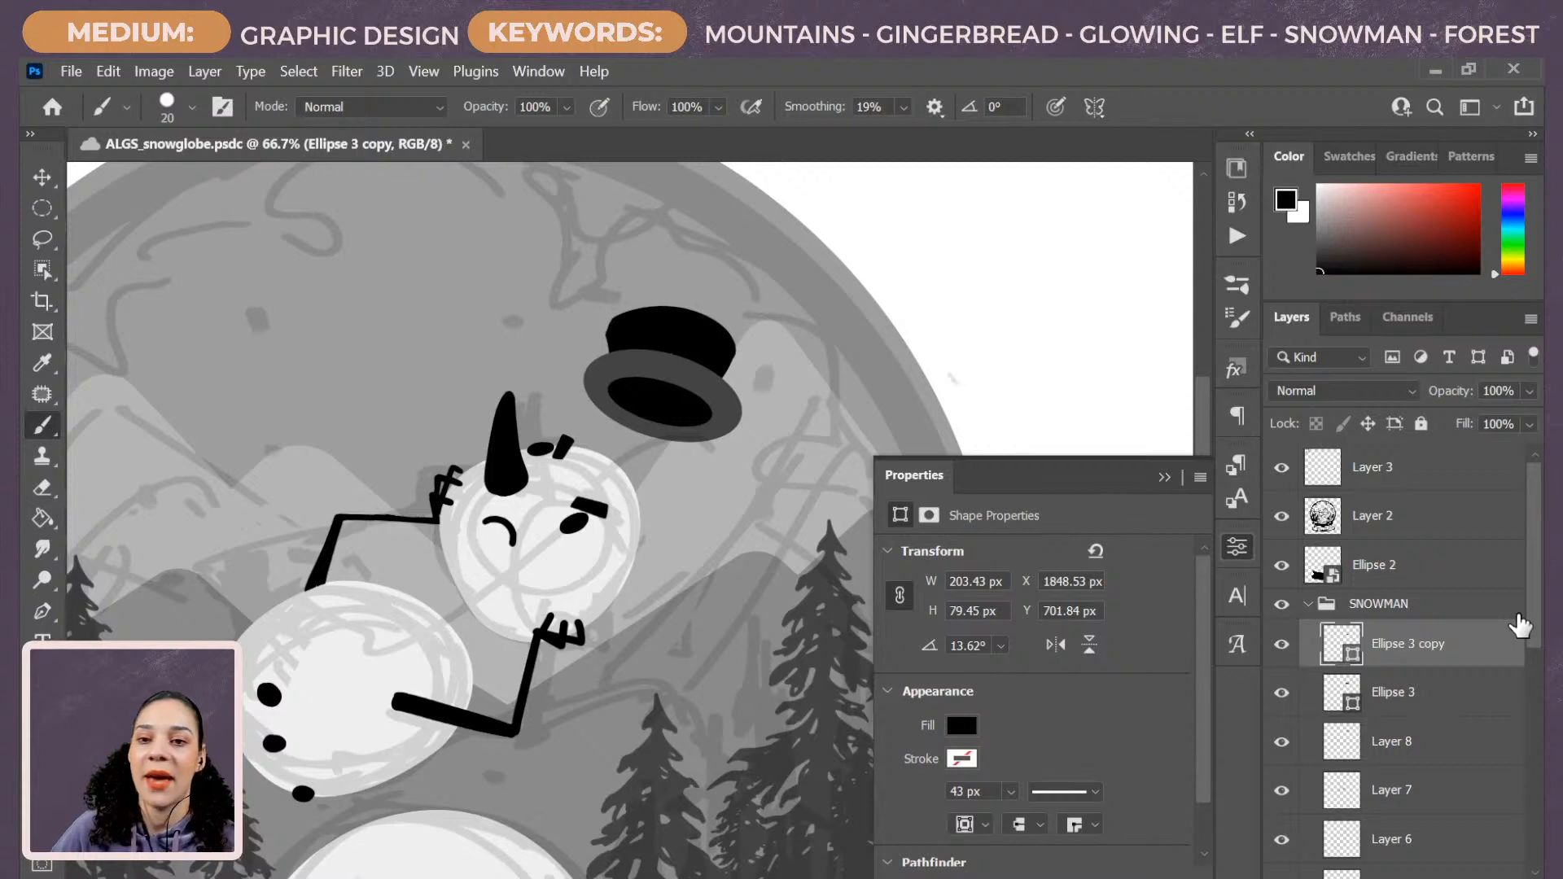
left_click(1453, 758)
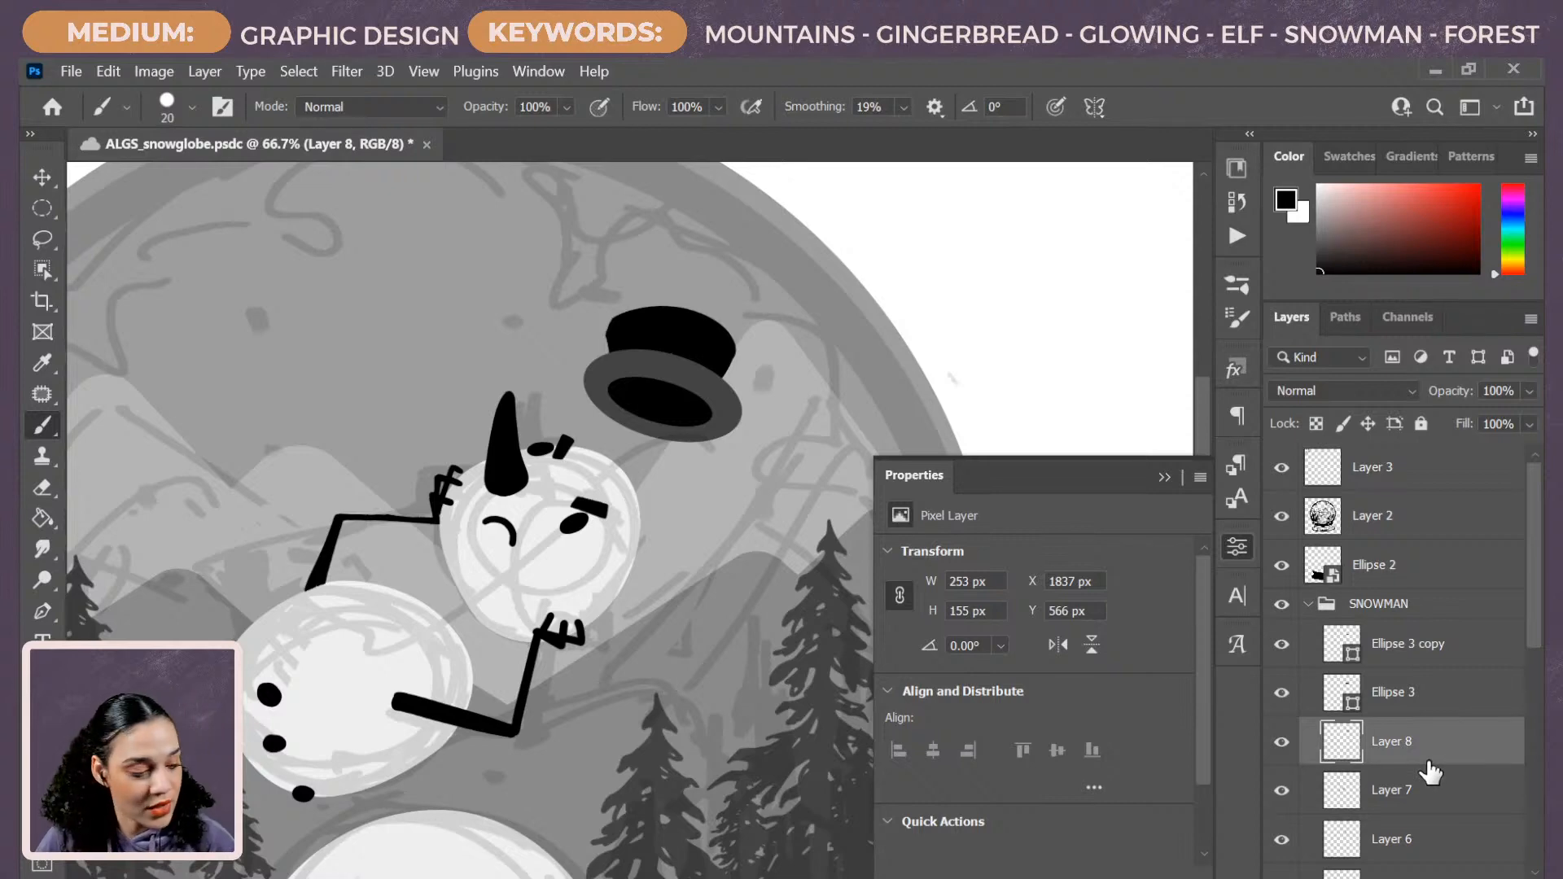
key("ctrl+shift+alt+n")
right_click(1442, 738)
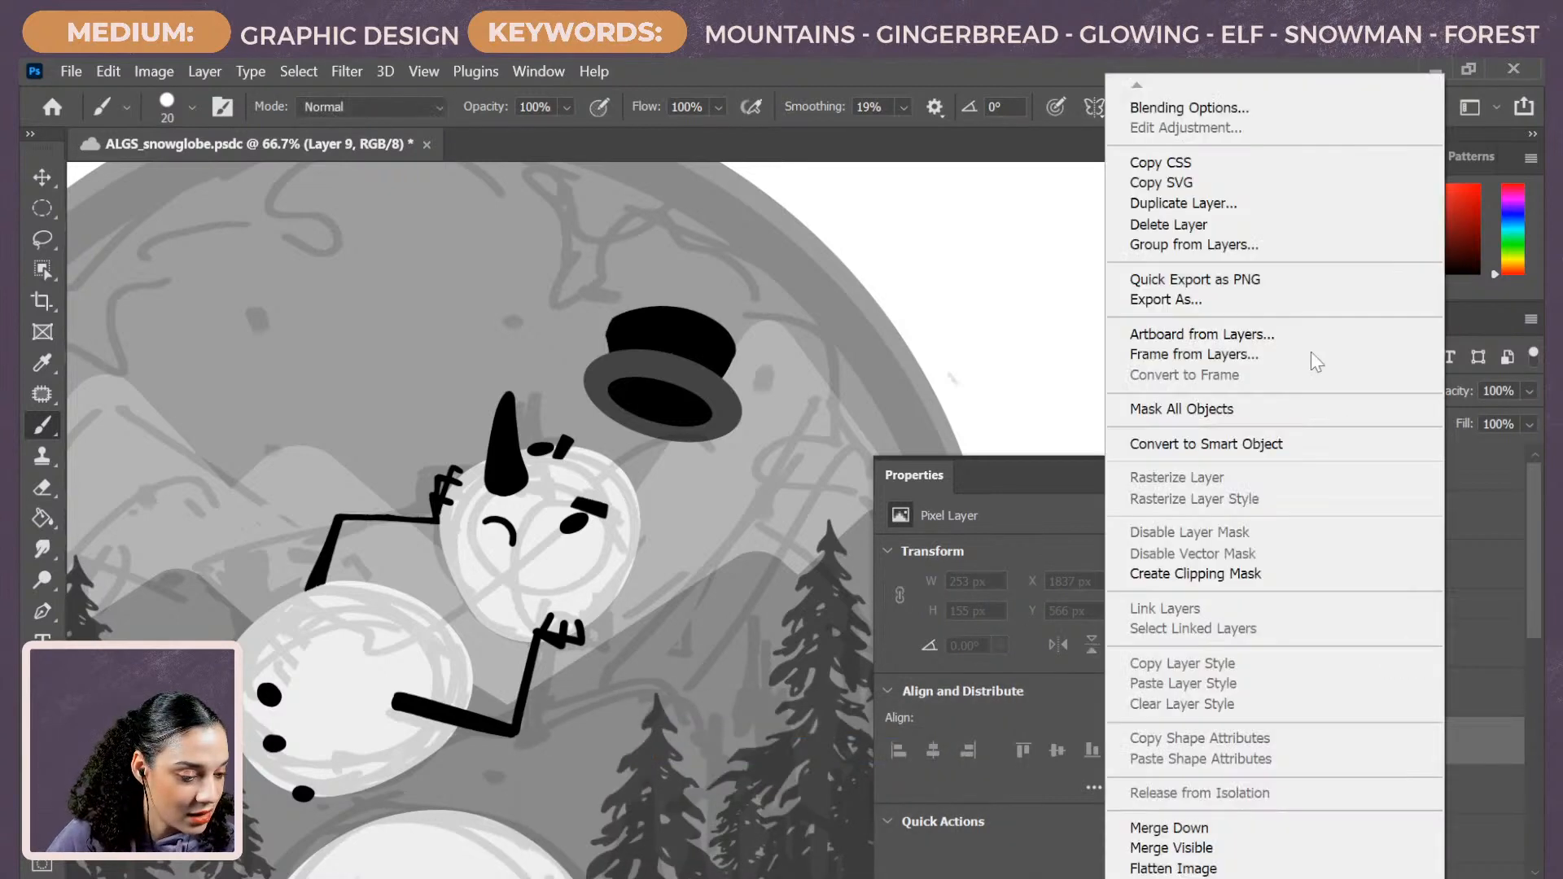
left_click(1188, 573)
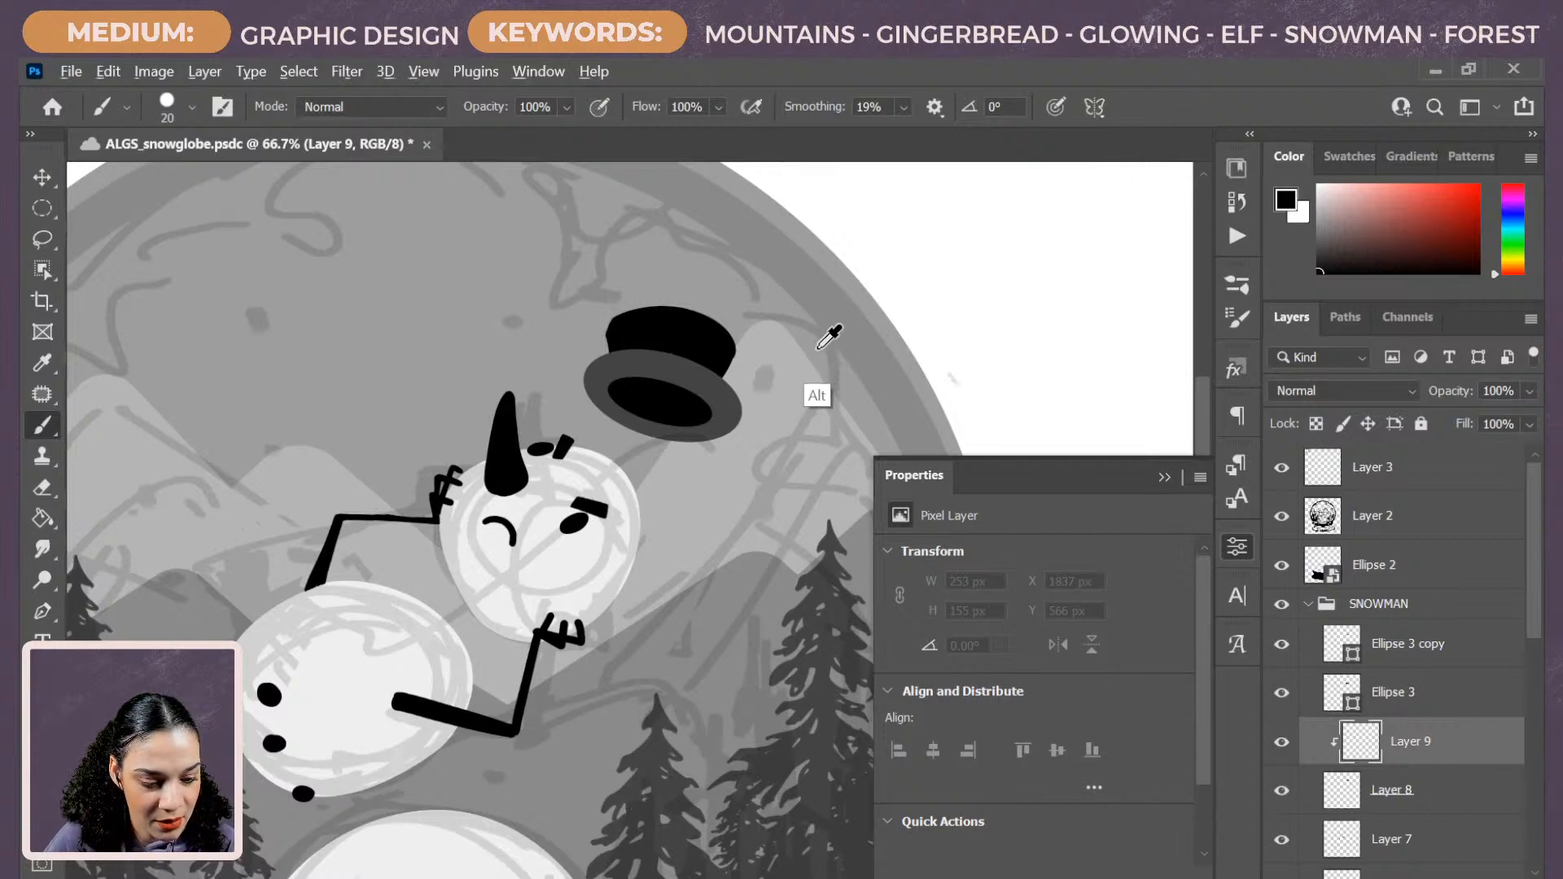
Sample a mid gray from the scene and brush a curved band along the base of the hat's crown.
left_click(771, 587, "alt")
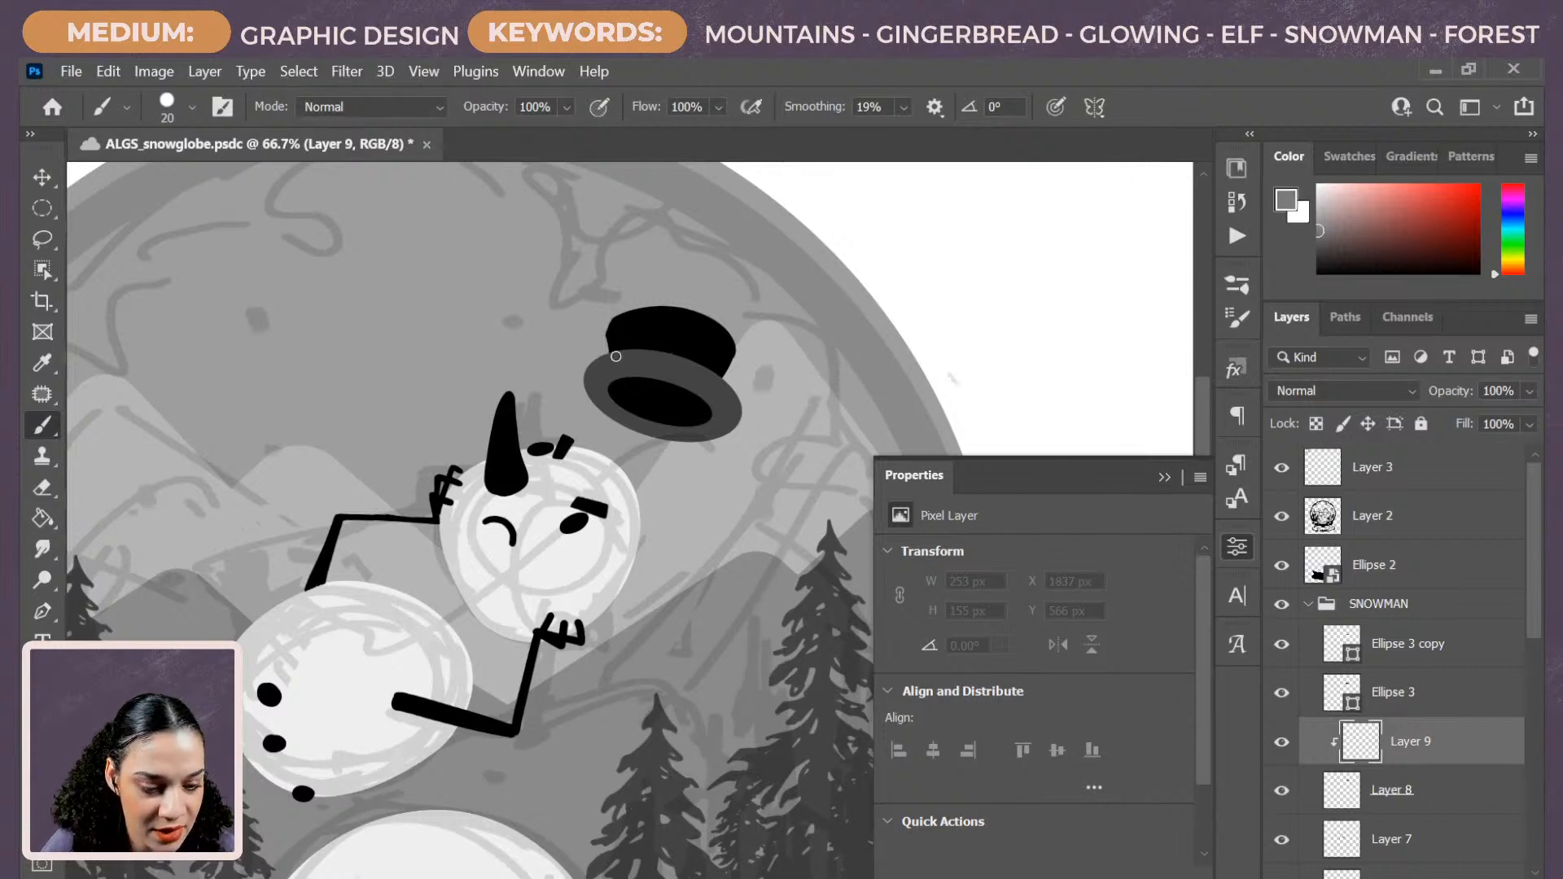
mouse_move(614, 353)
left_mouse_down()
mouse_move(713, 373)
mouse_move(662, 347)
mouse_move(719, 368)
left_mouse_up()
key("ctrl+z")
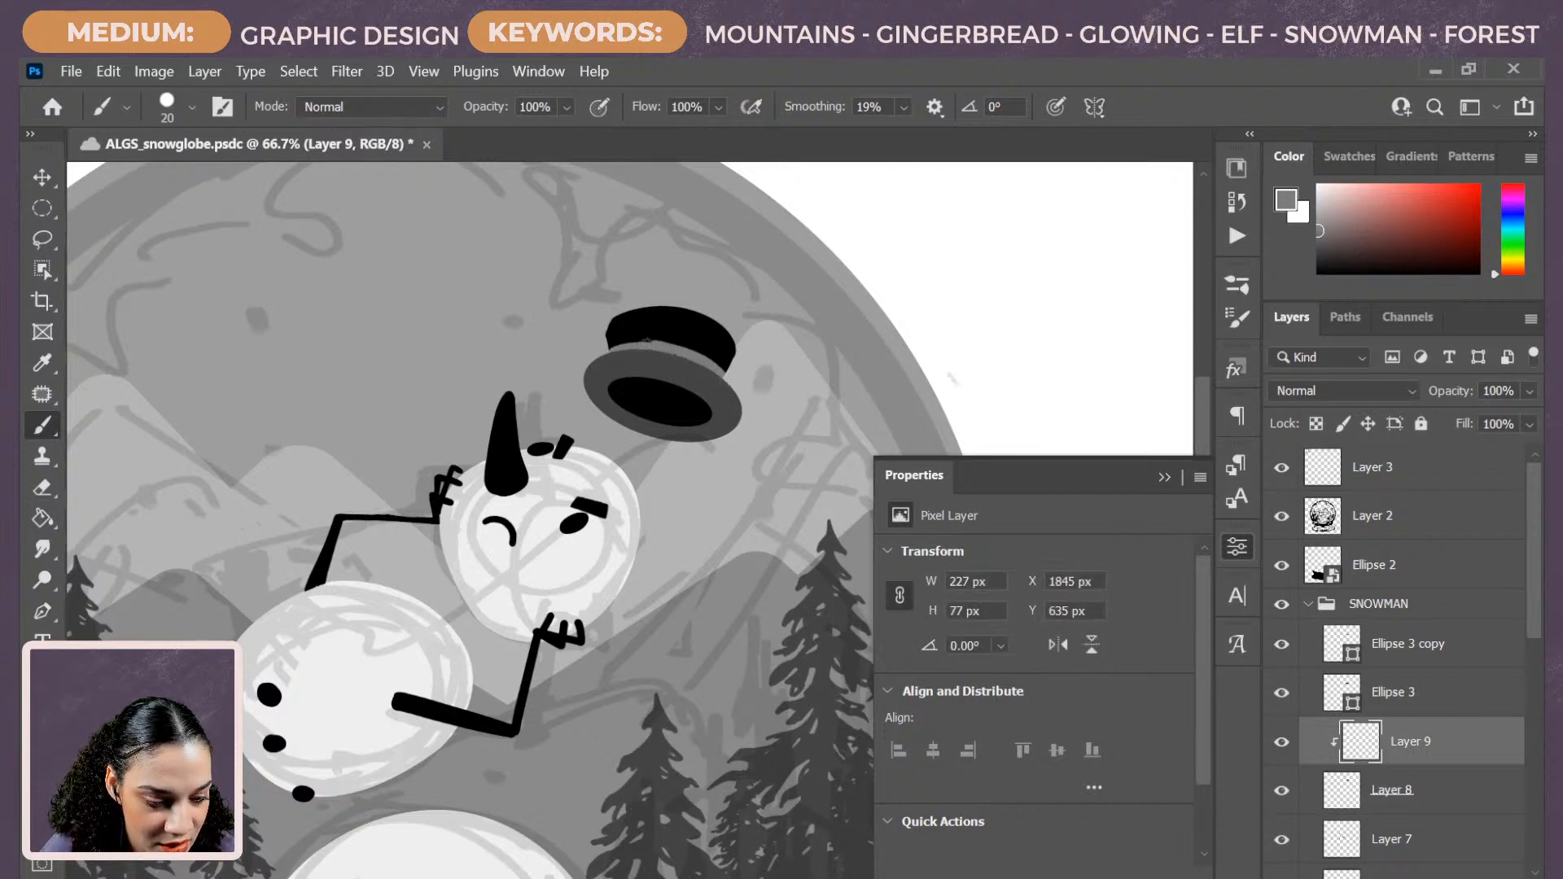
mouse_move(608, 350)
left_mouse_down()
mouse_move(744, 393)
mouse_move(720, 368)
mouse_move(598, 344)
left_mouse_up()
key("ctrl+z")
key("ctrl+z")
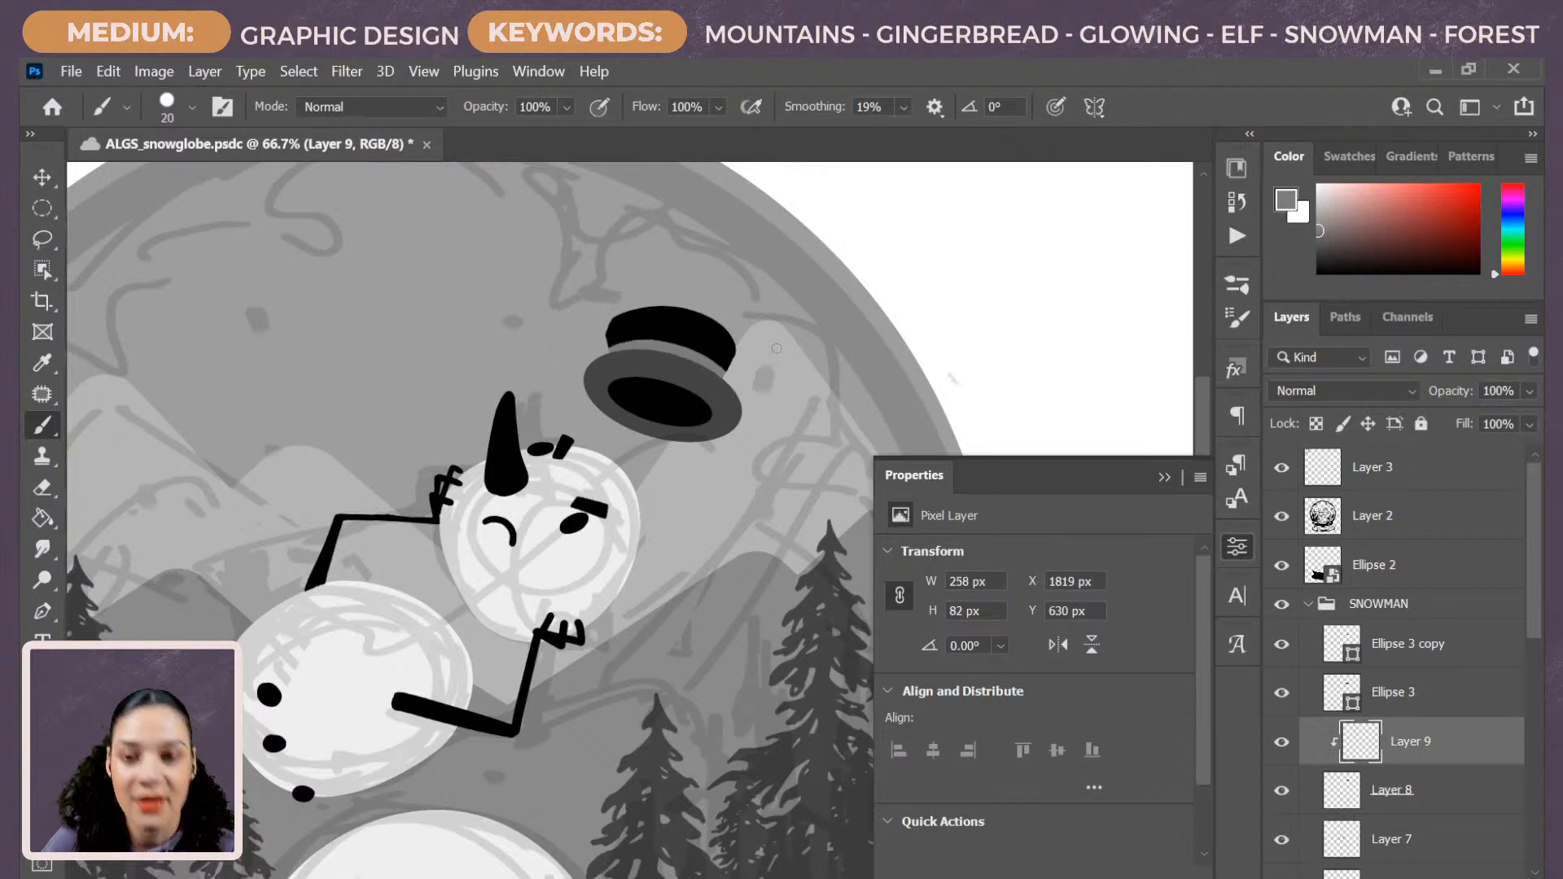
Group the two hat ellipses with the clipped Layer 9, name the group "hat", and toggle its visibility to check it.
key("ctrl+minus")
key("ctrl+minus")
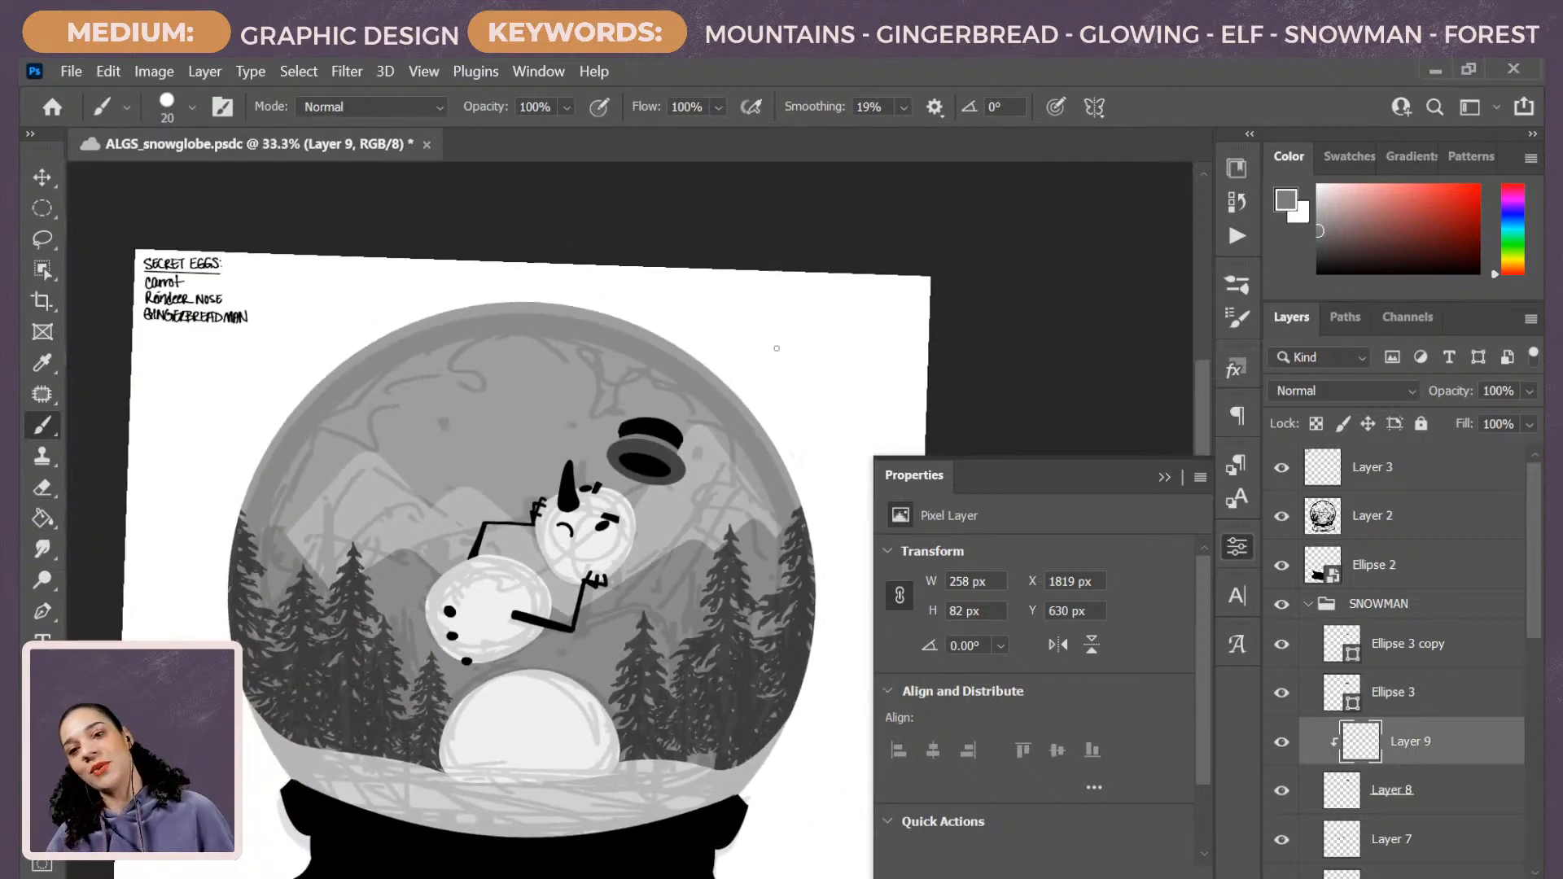
key("ctrl+plus")
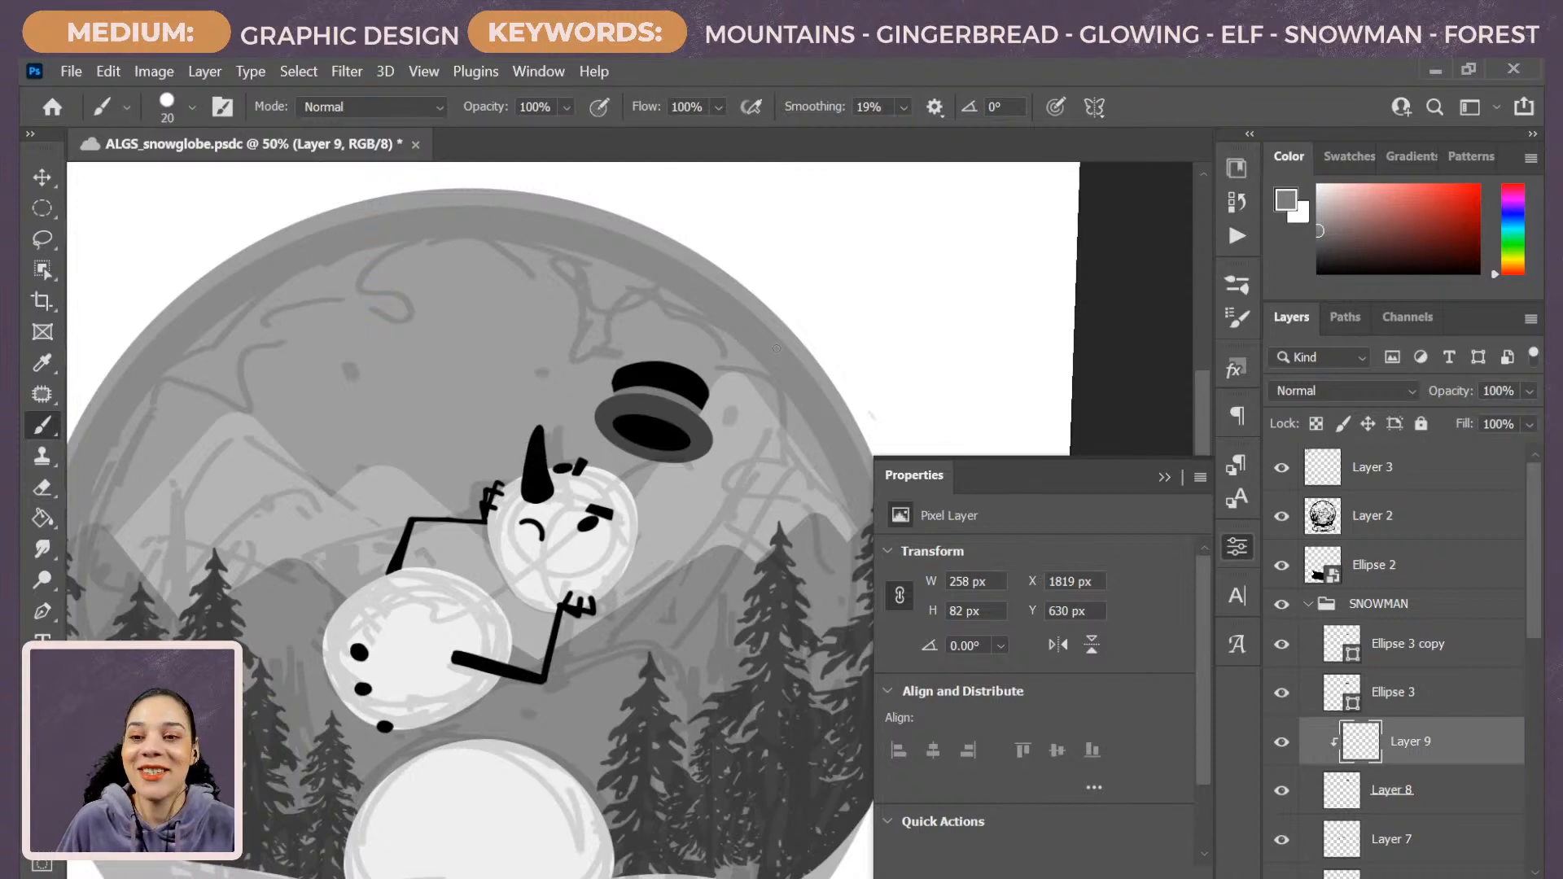
left_click(1459, 649)
left_click(1457, 747, "shift")
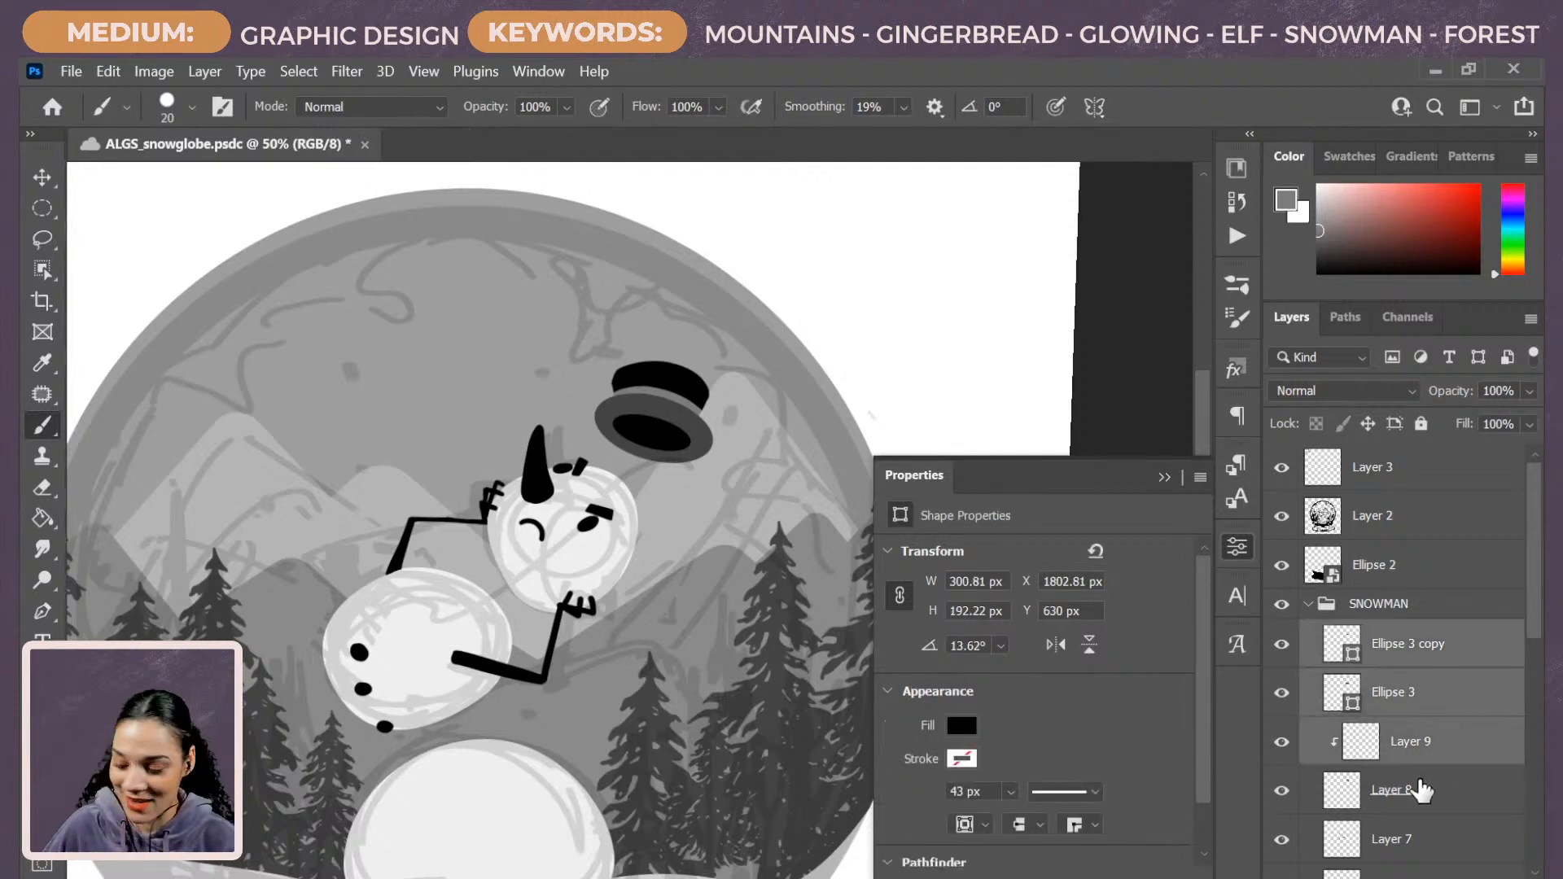
key("ctrl+g")
double_click(1387, 633)
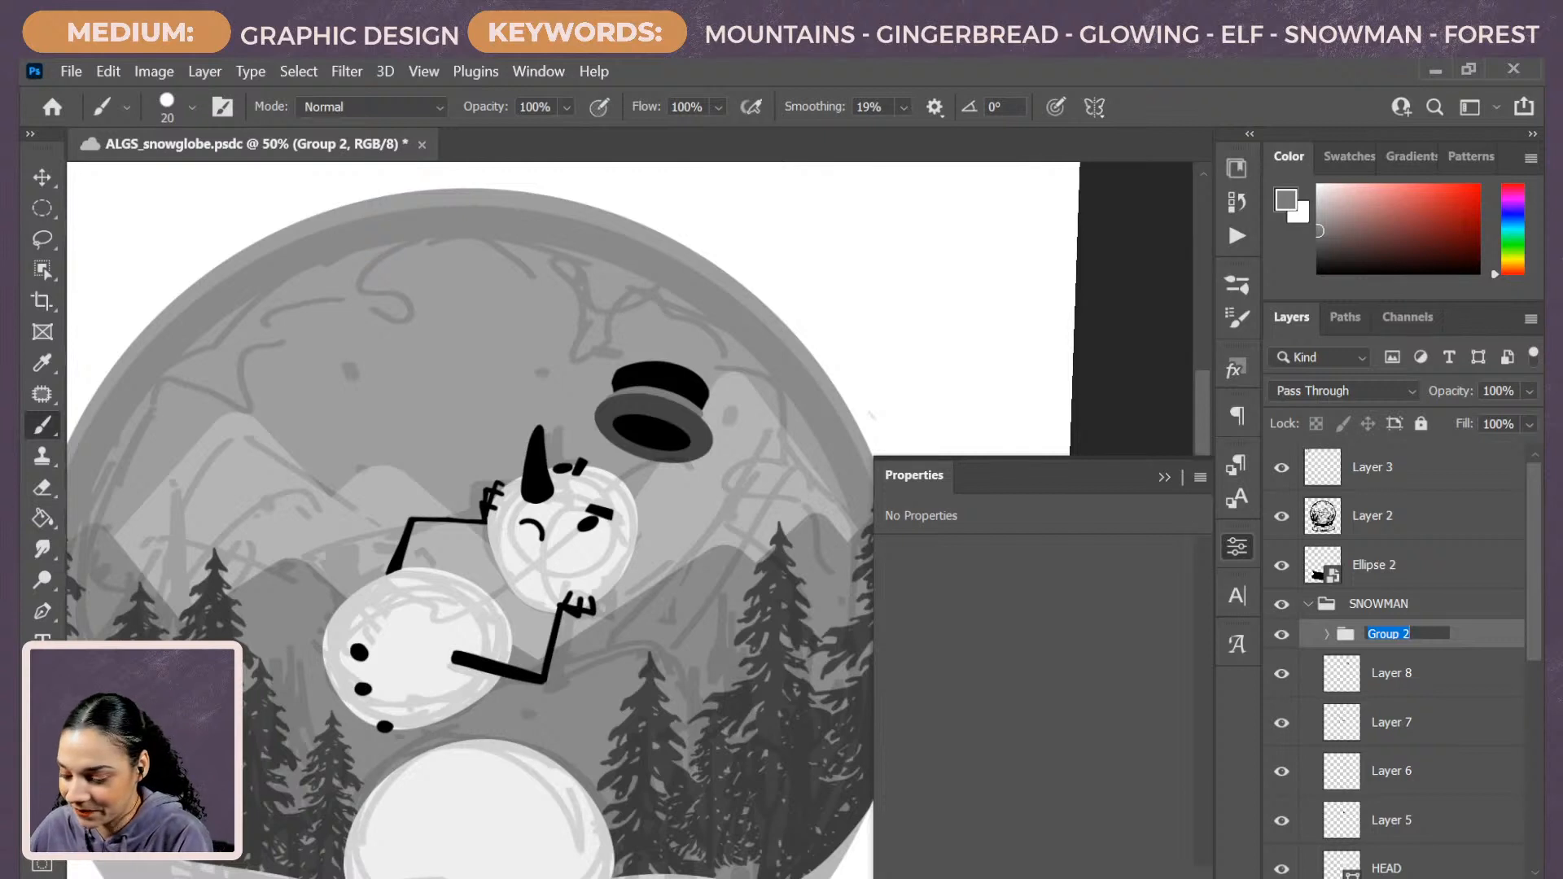
type("hat")
key("Return")
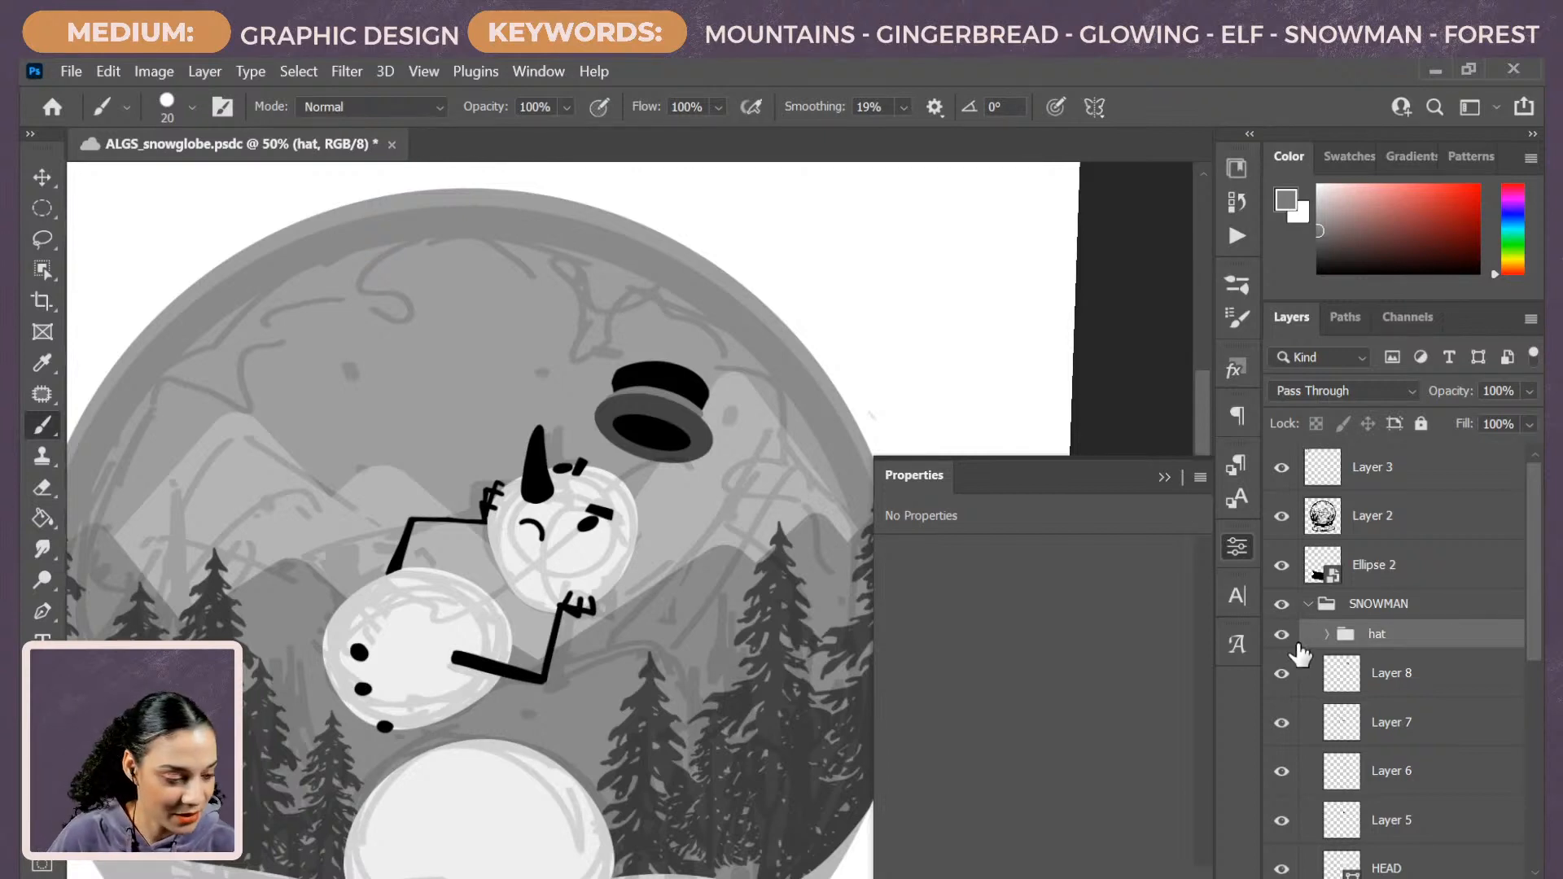
left_click(1282, 635)
left_click(1282, 635)
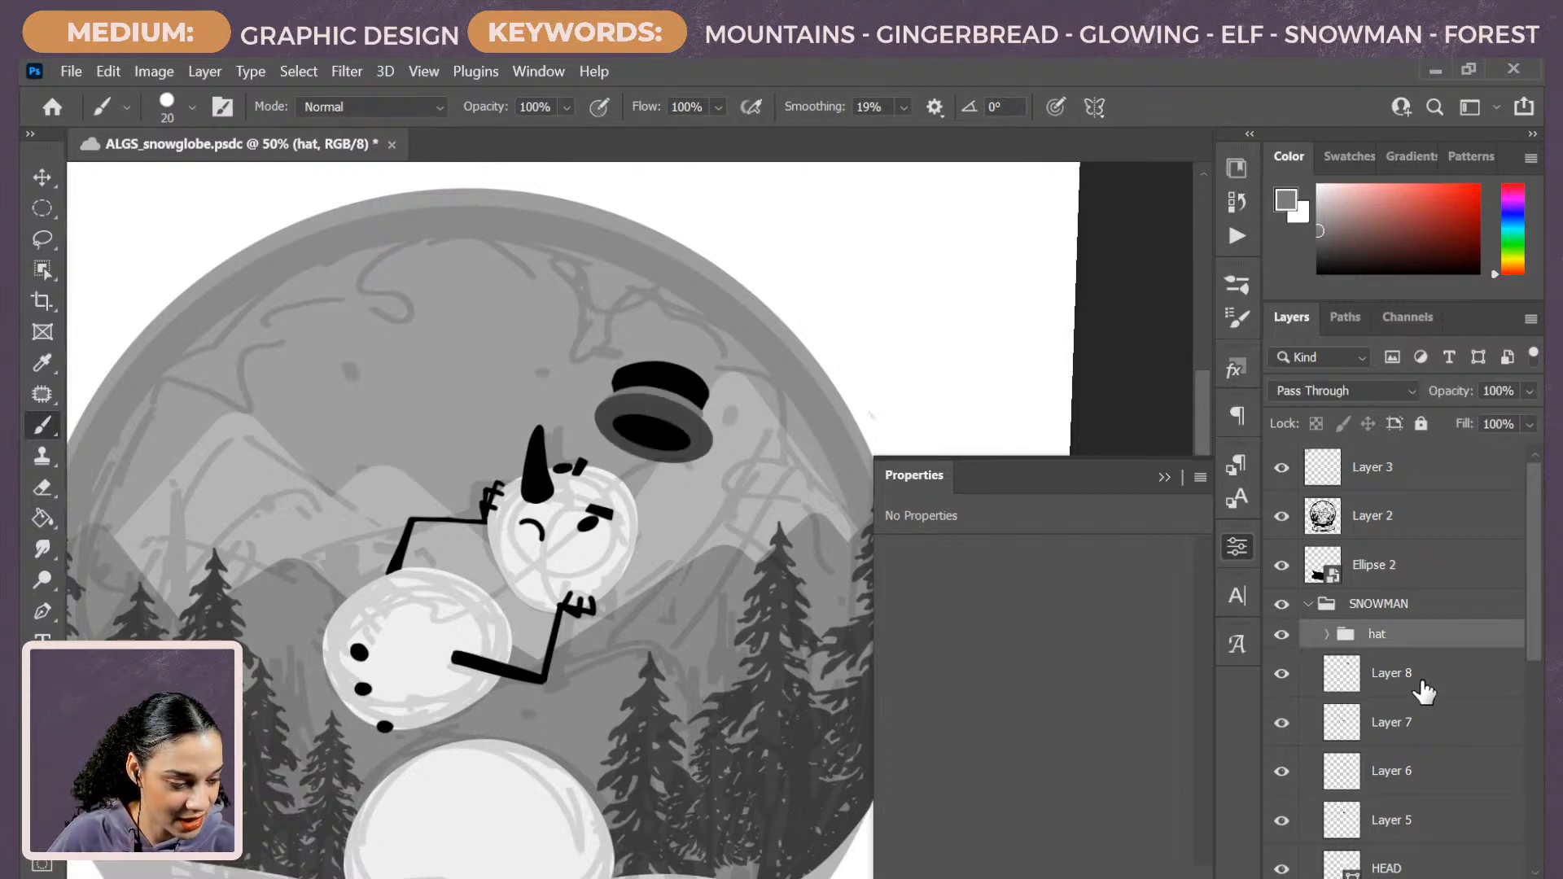
Move Layer 8 into the hat group beneath Layer 9, then toggle the group's visibility to check it.
left_click(1328, 634)
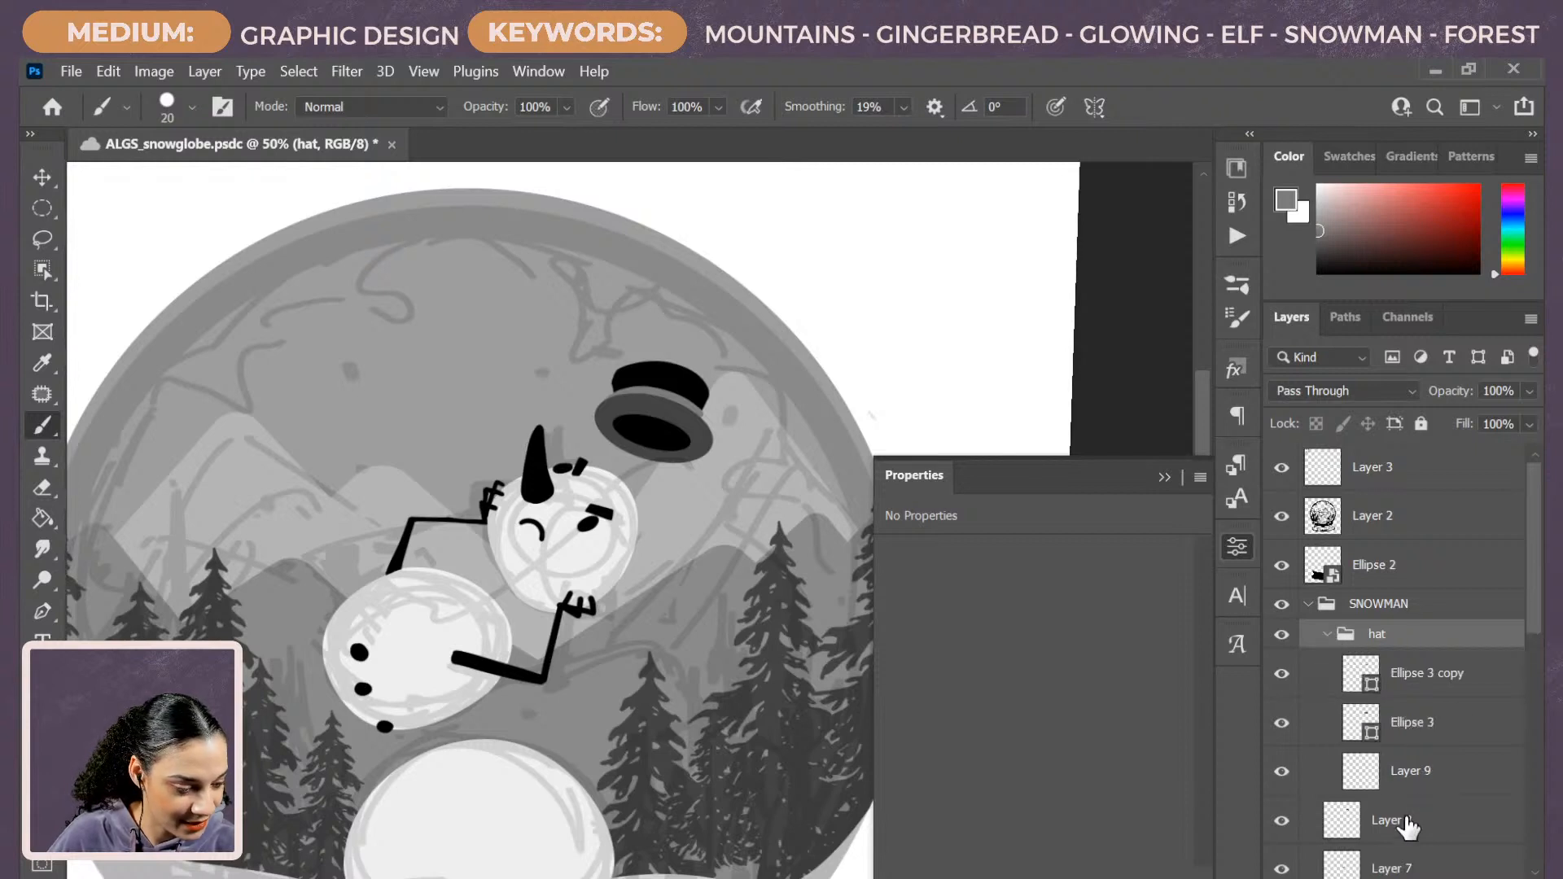
left_click_drag(1409, 822, 1413, 797)
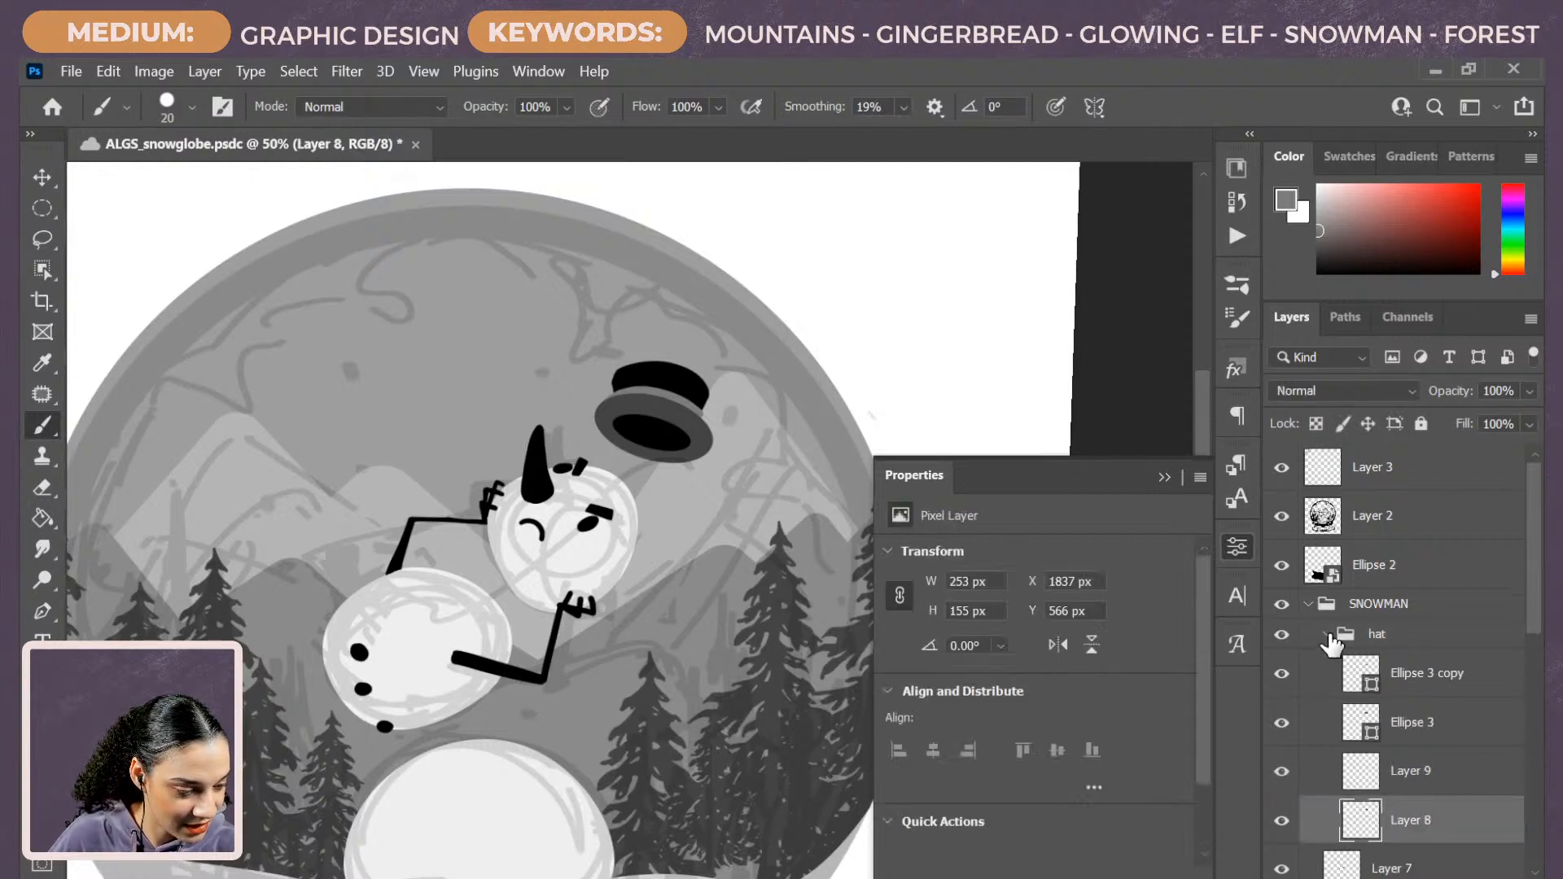
left_click(1327, 634)
left_click(1282, 635)
left_click(1282, 635)
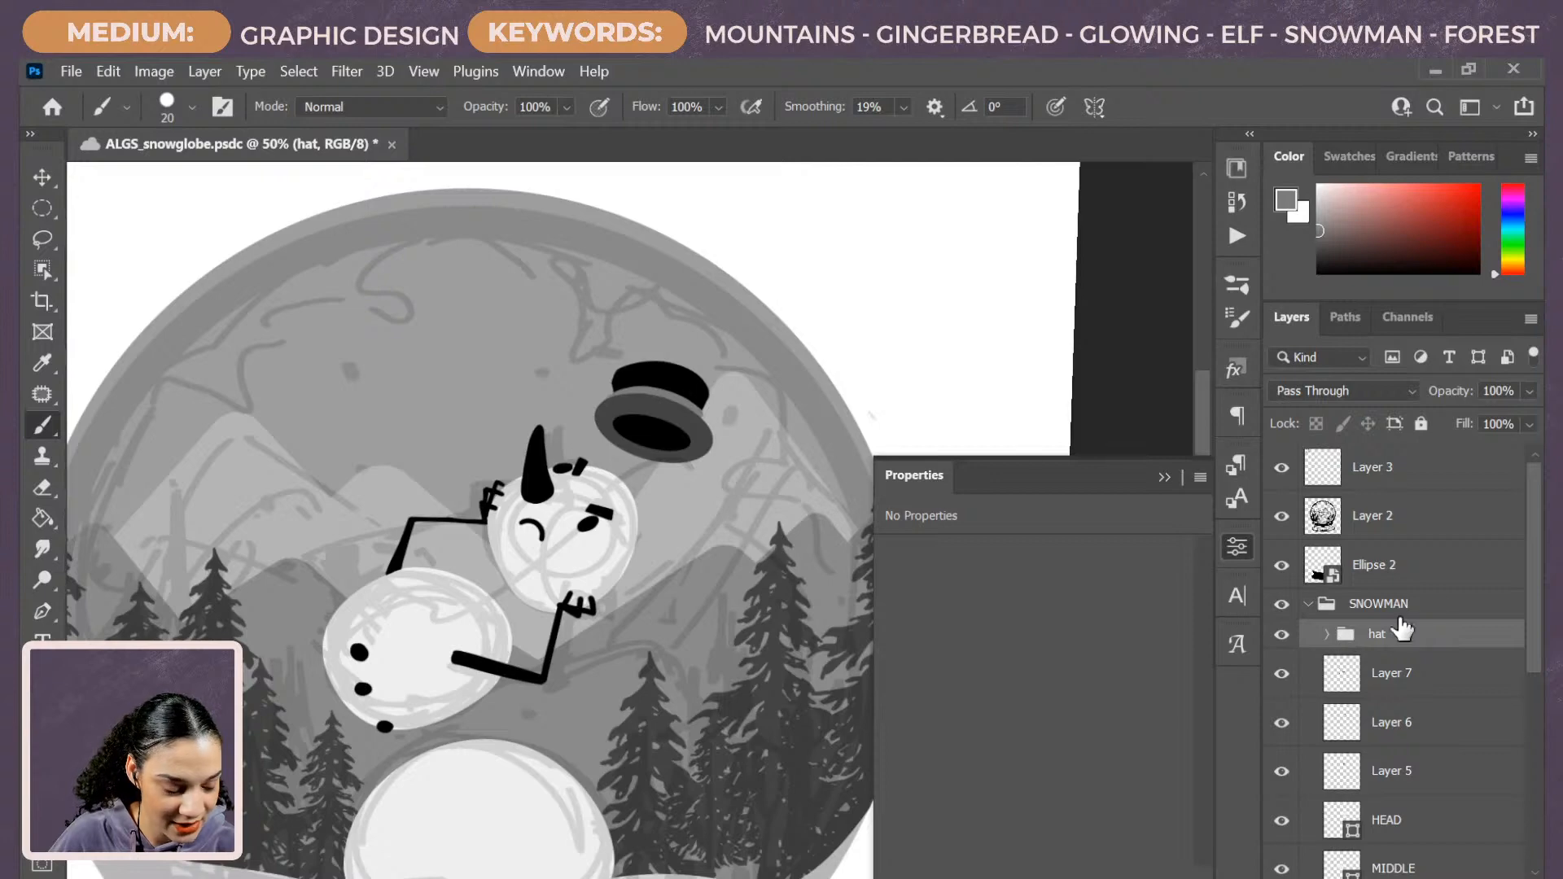
Make Layer 9 inside the hat group a clipping mask on Layer 8 again, and collapse the group.
left_click(1327, 634)
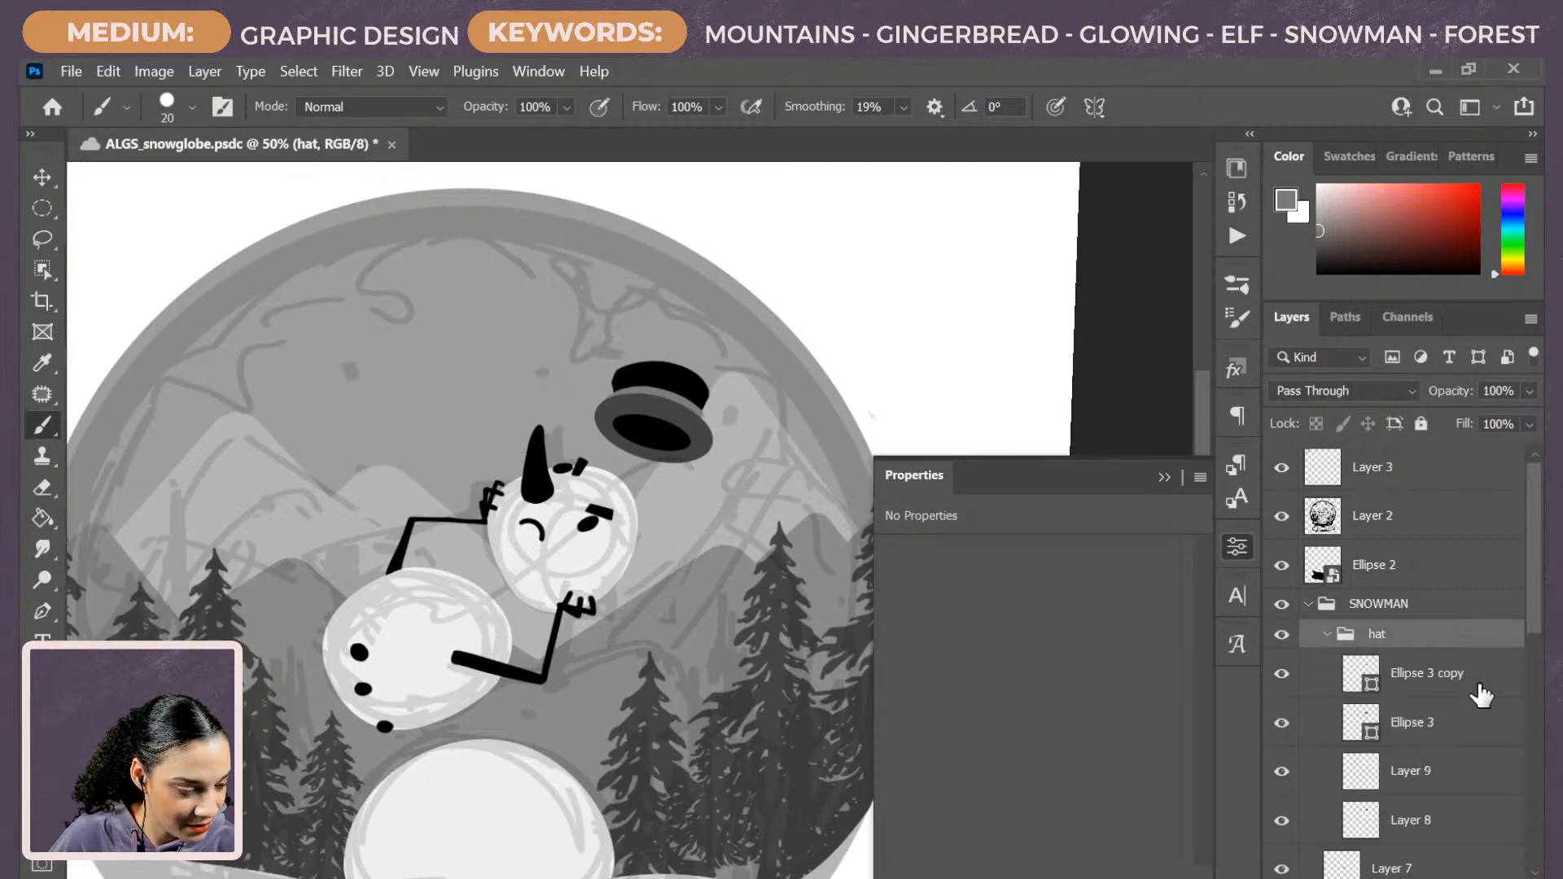
left_click(1420, 773)
right_click(1423, 774)
left_click(1270, 574)
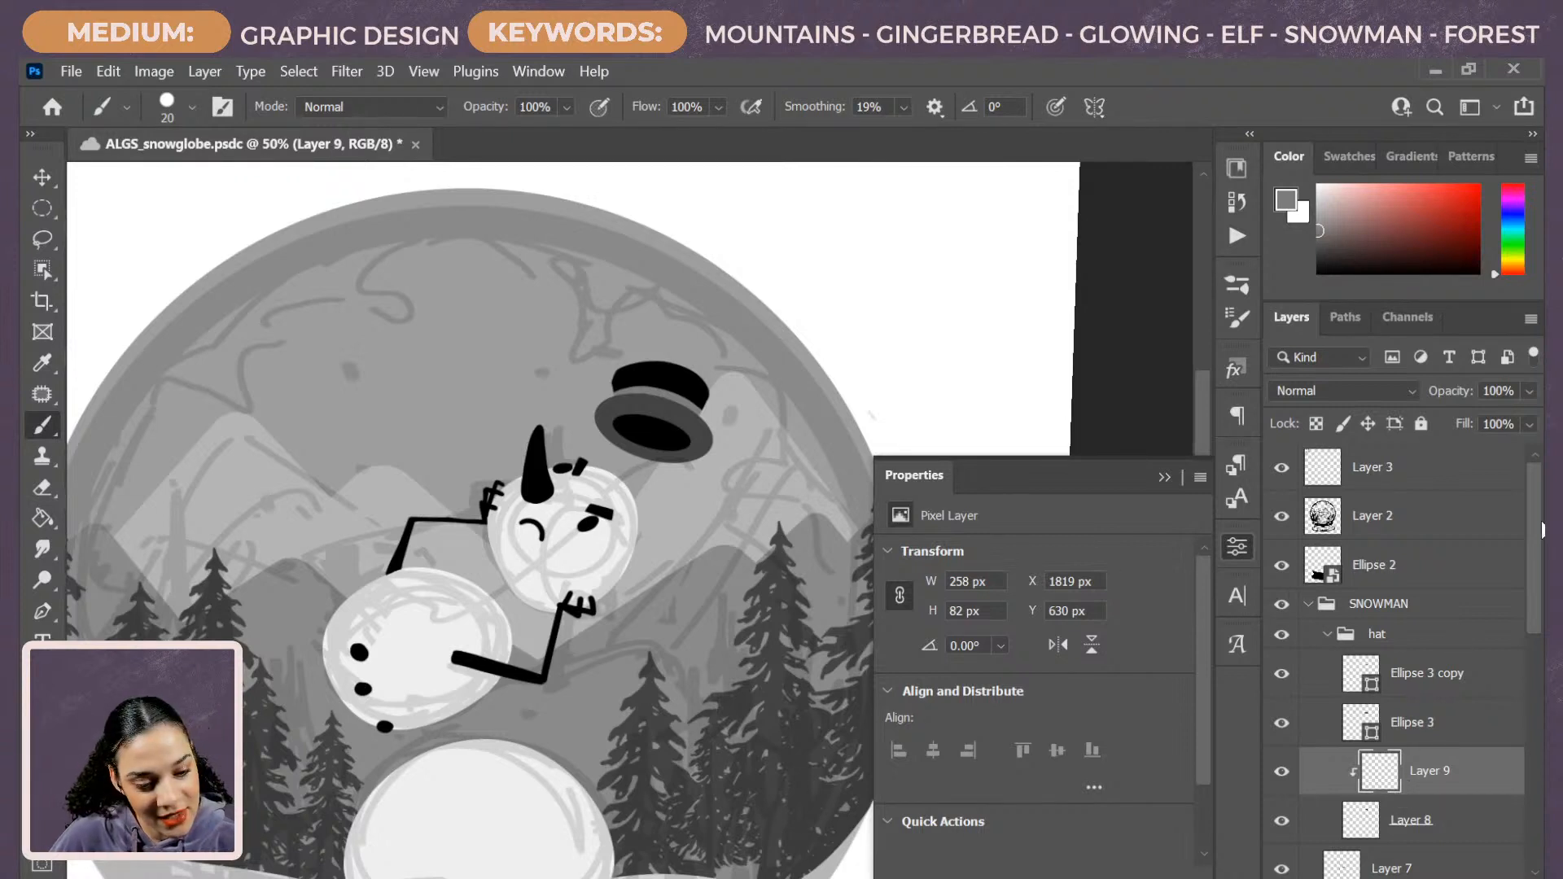
left_click(1326, 635)
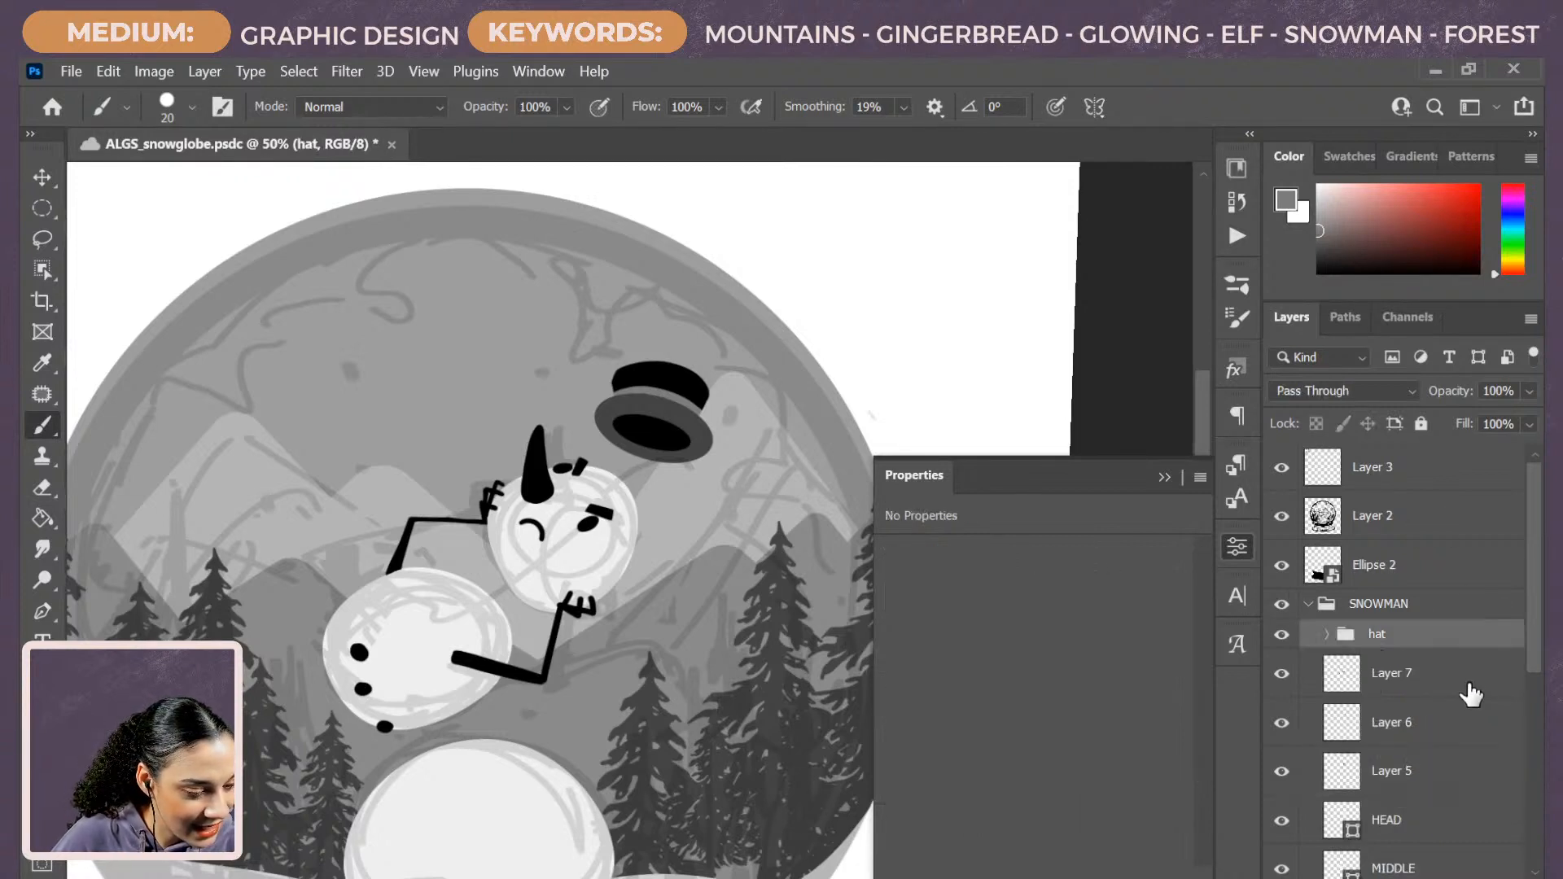
Merge Layer 6 and Layer 7 into one layer, toggling its visibility to check what it holds.
left_click(1283, 674)
left_click(1283, 674)
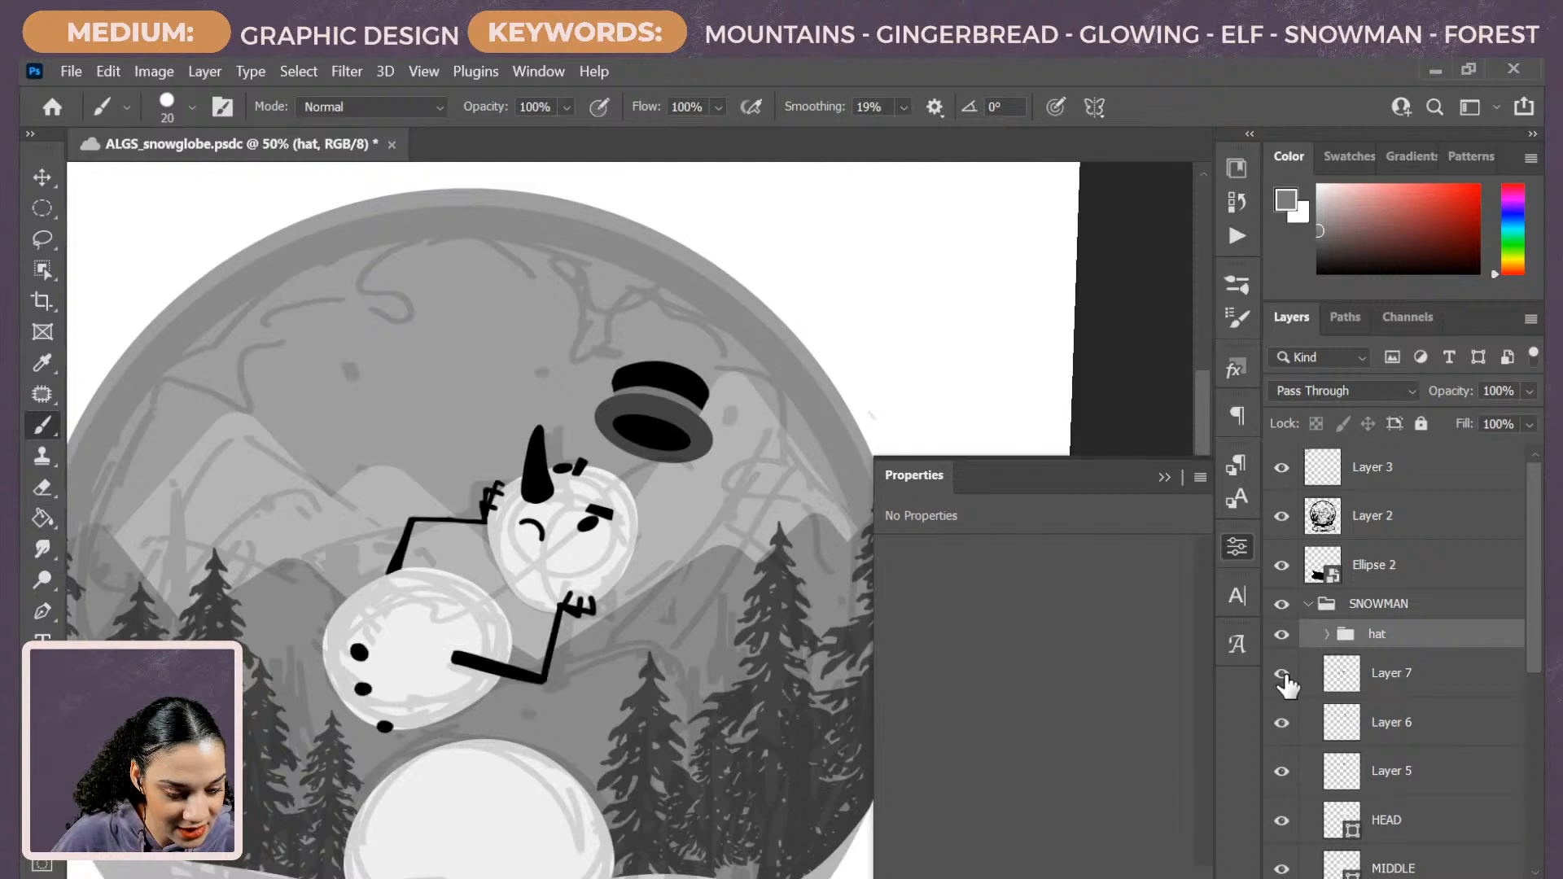
left_click(1441, 688)
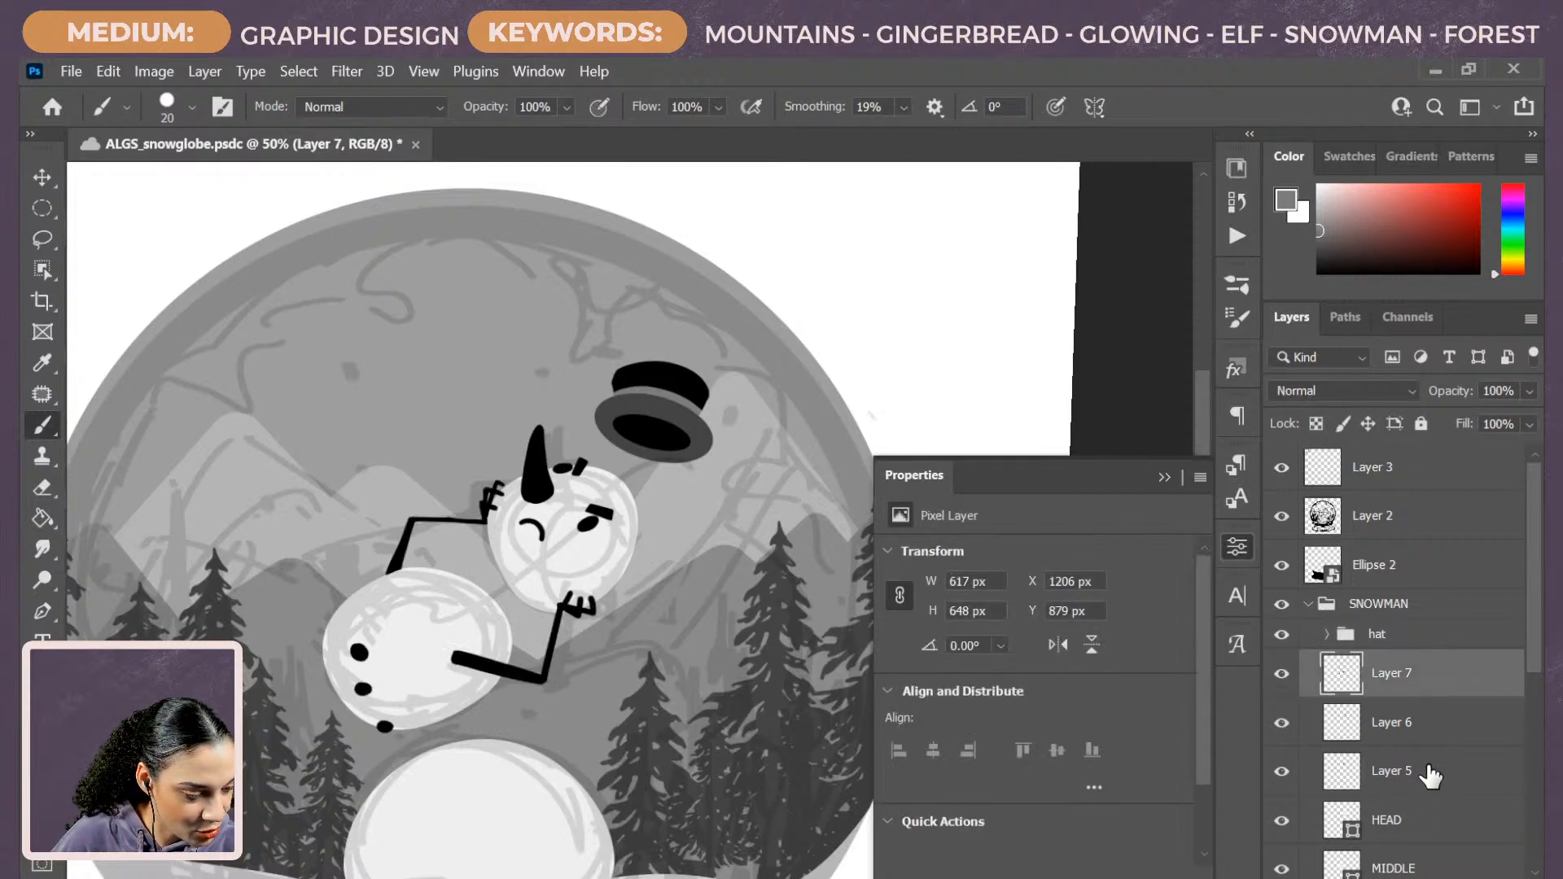
left_click(1427, 737, "ctrl")
key("ctrl+e")
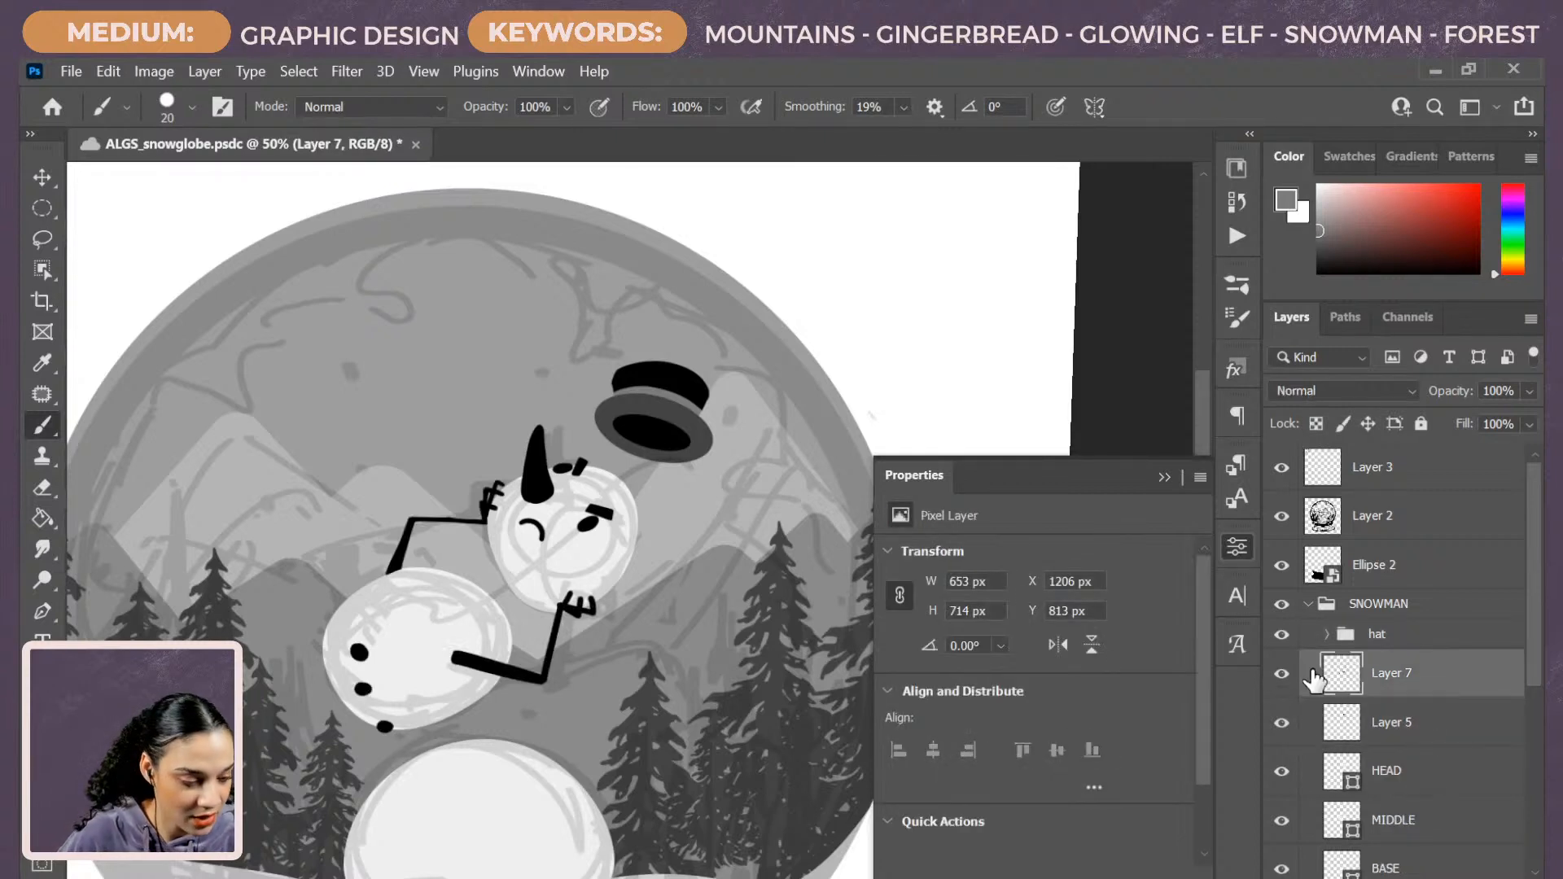
left_click(1283, 674)
left_click(1283, 674)
Rename Layer 5 as "nose" and the merged Layer 7 as "features".
double_click(1392, 723)
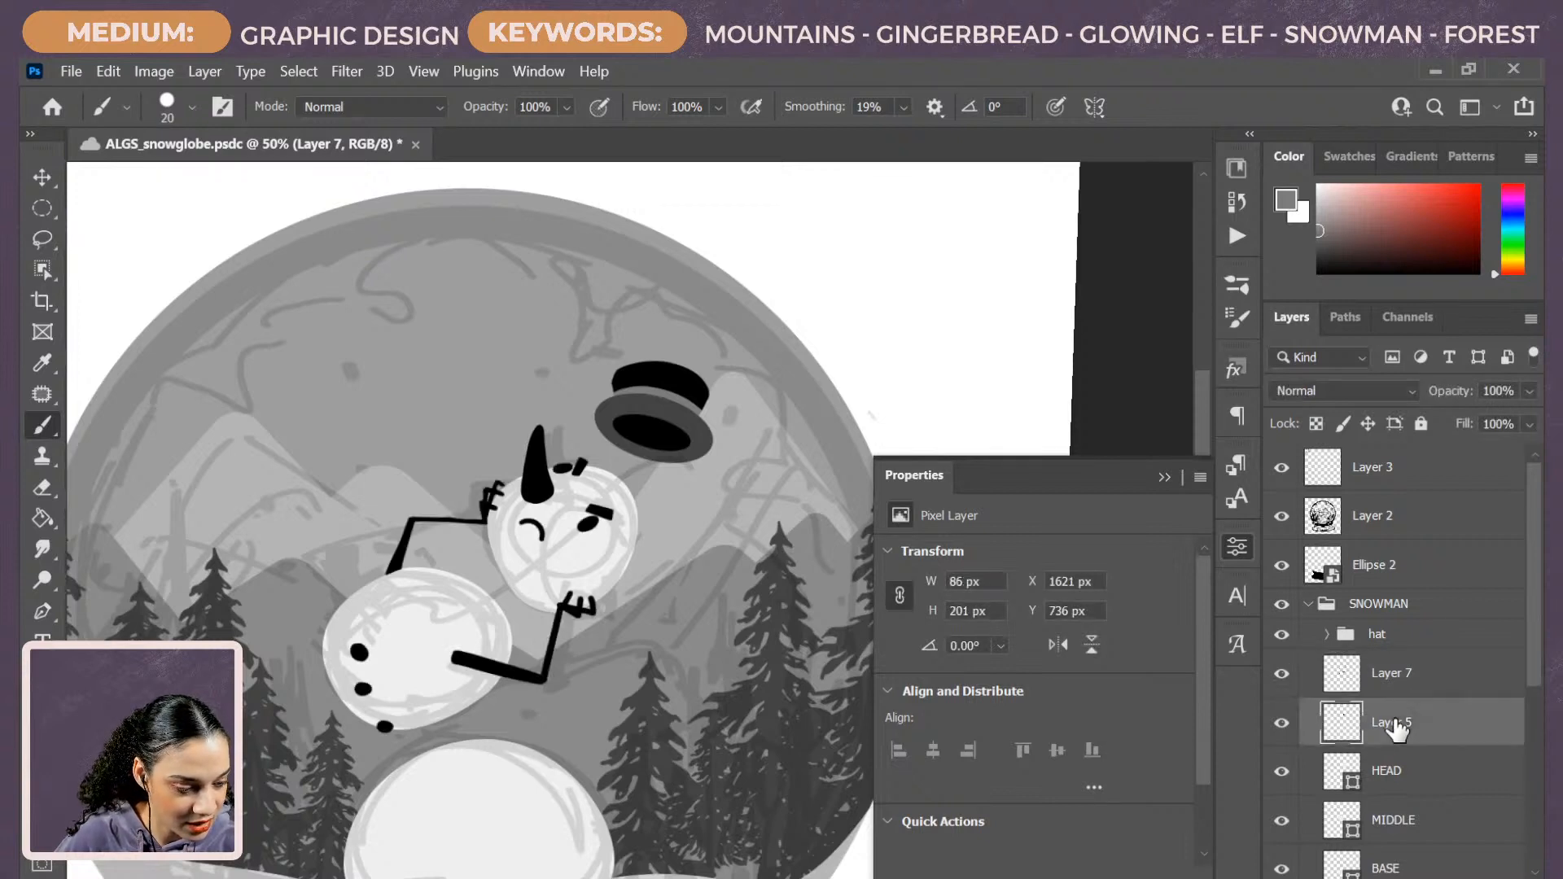
type("nose")
key("Return")
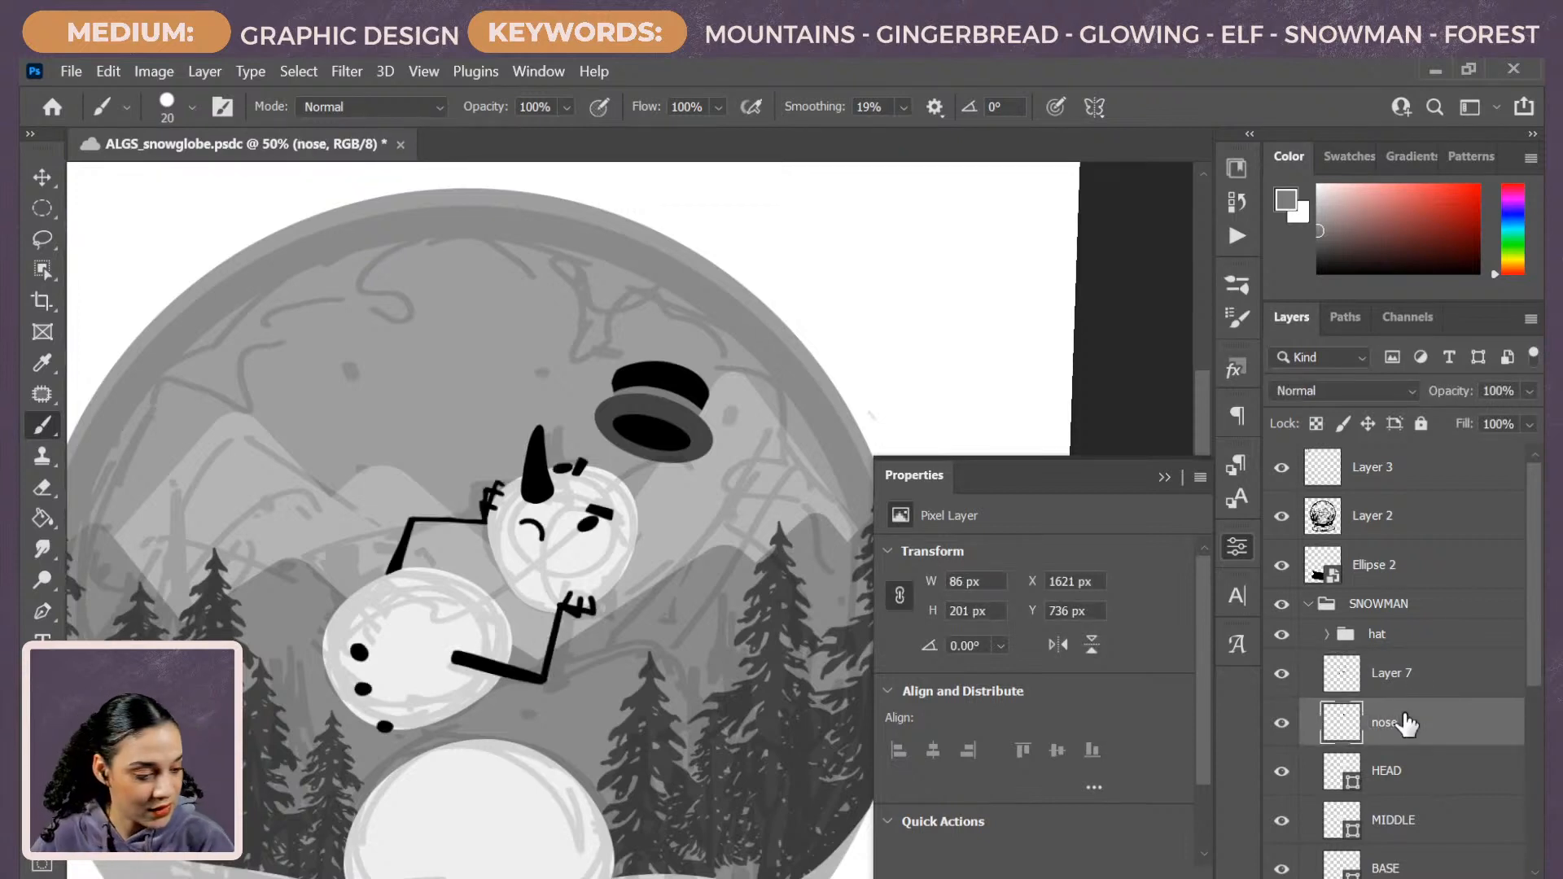
double_click(1397, 682)
type("features")
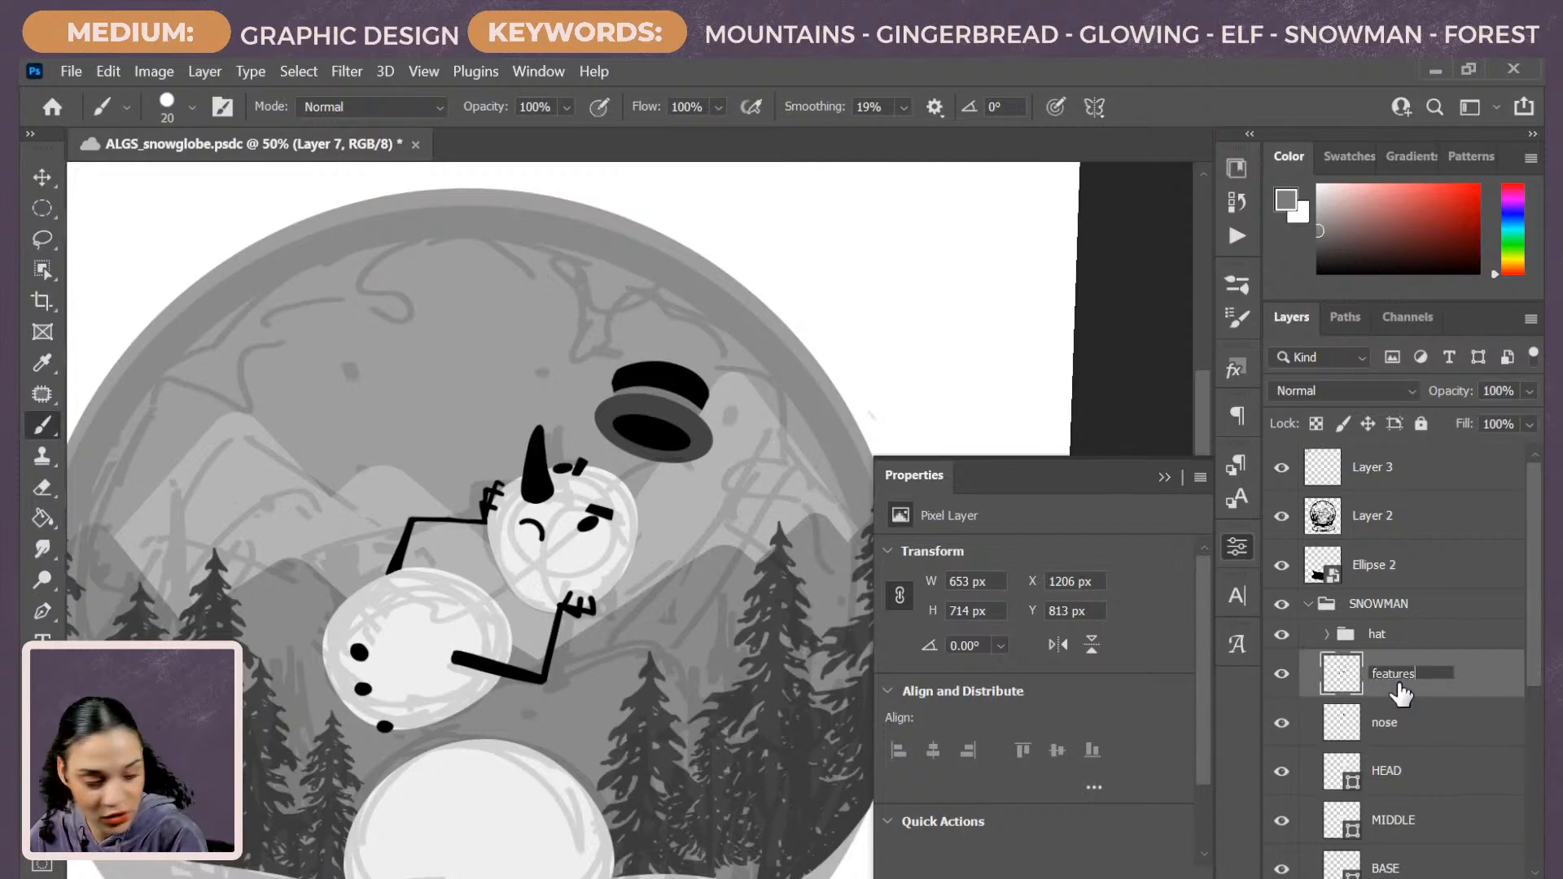
key("Return")
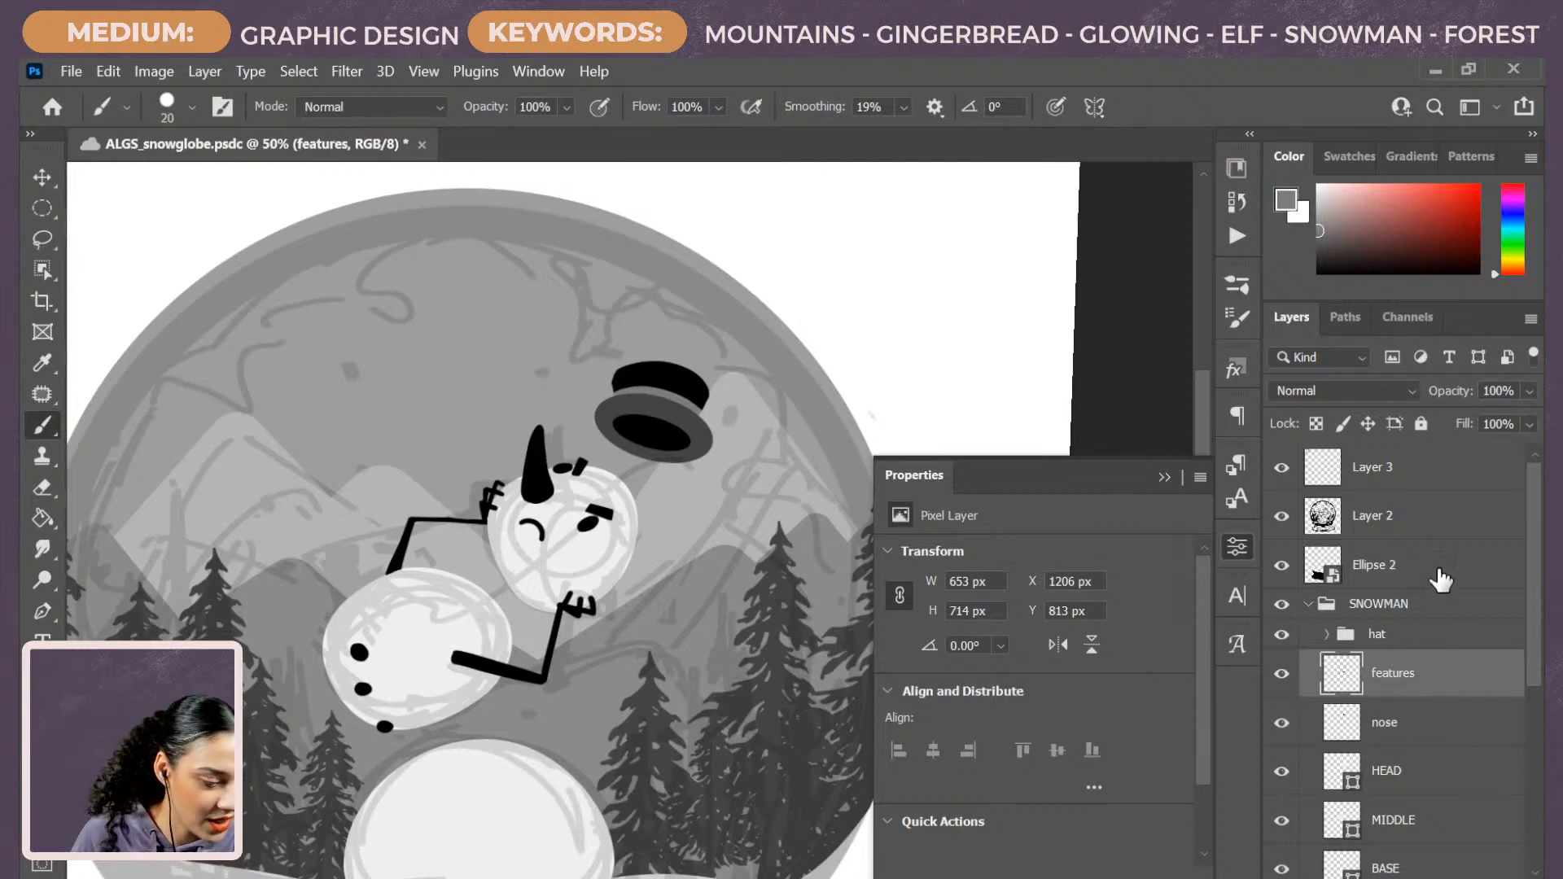
Collapse the Properties panel so that the whole snow globe can be seen.
key("ctrl+minus")
key("ctrl+minus")
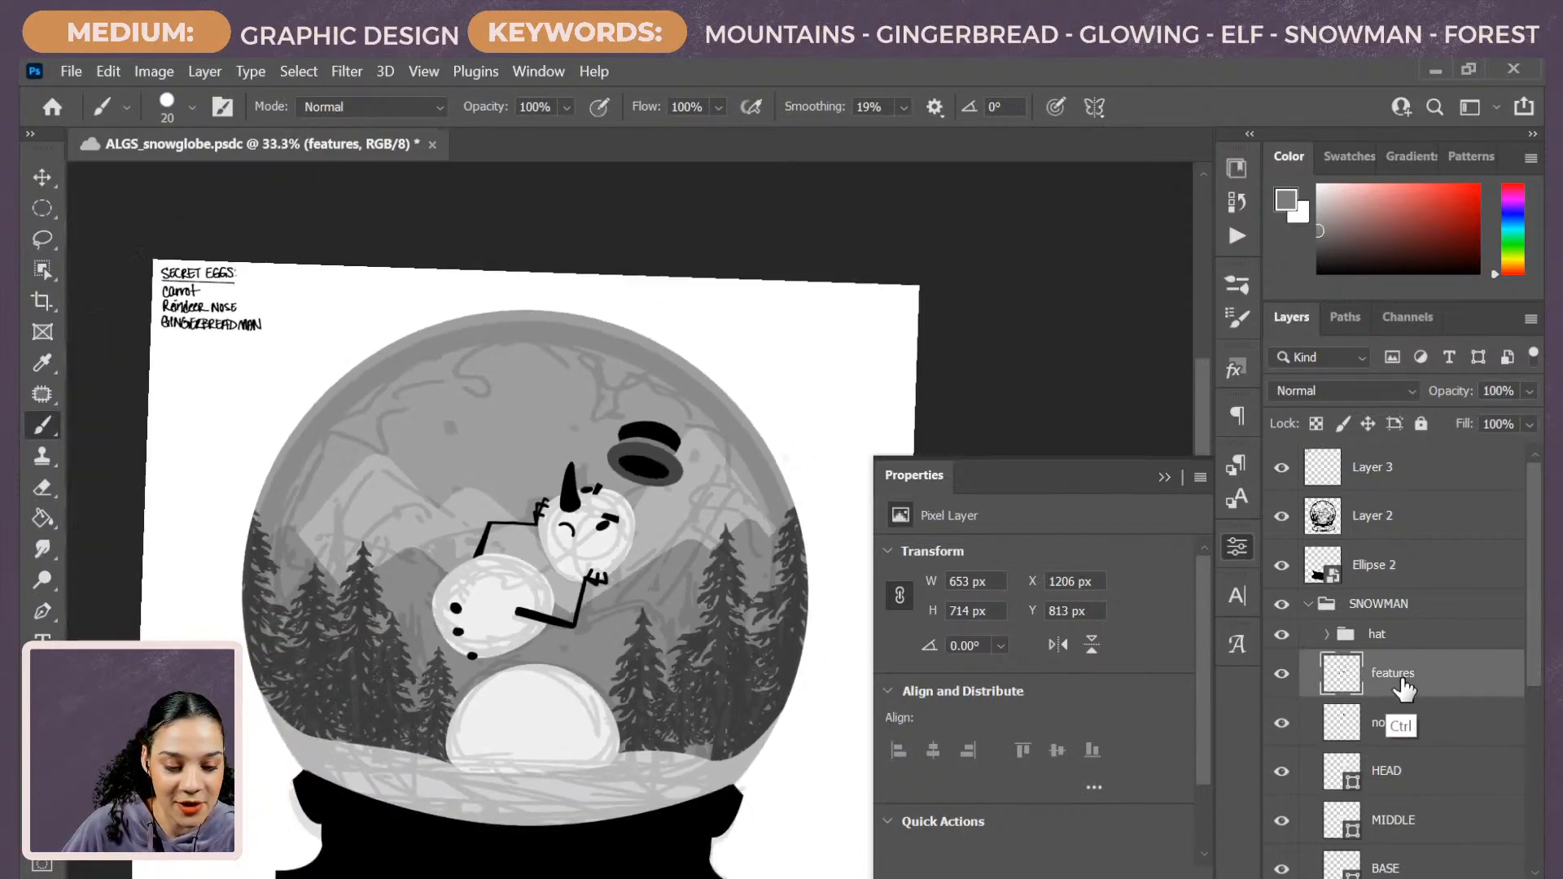
key("ctrl+plus")
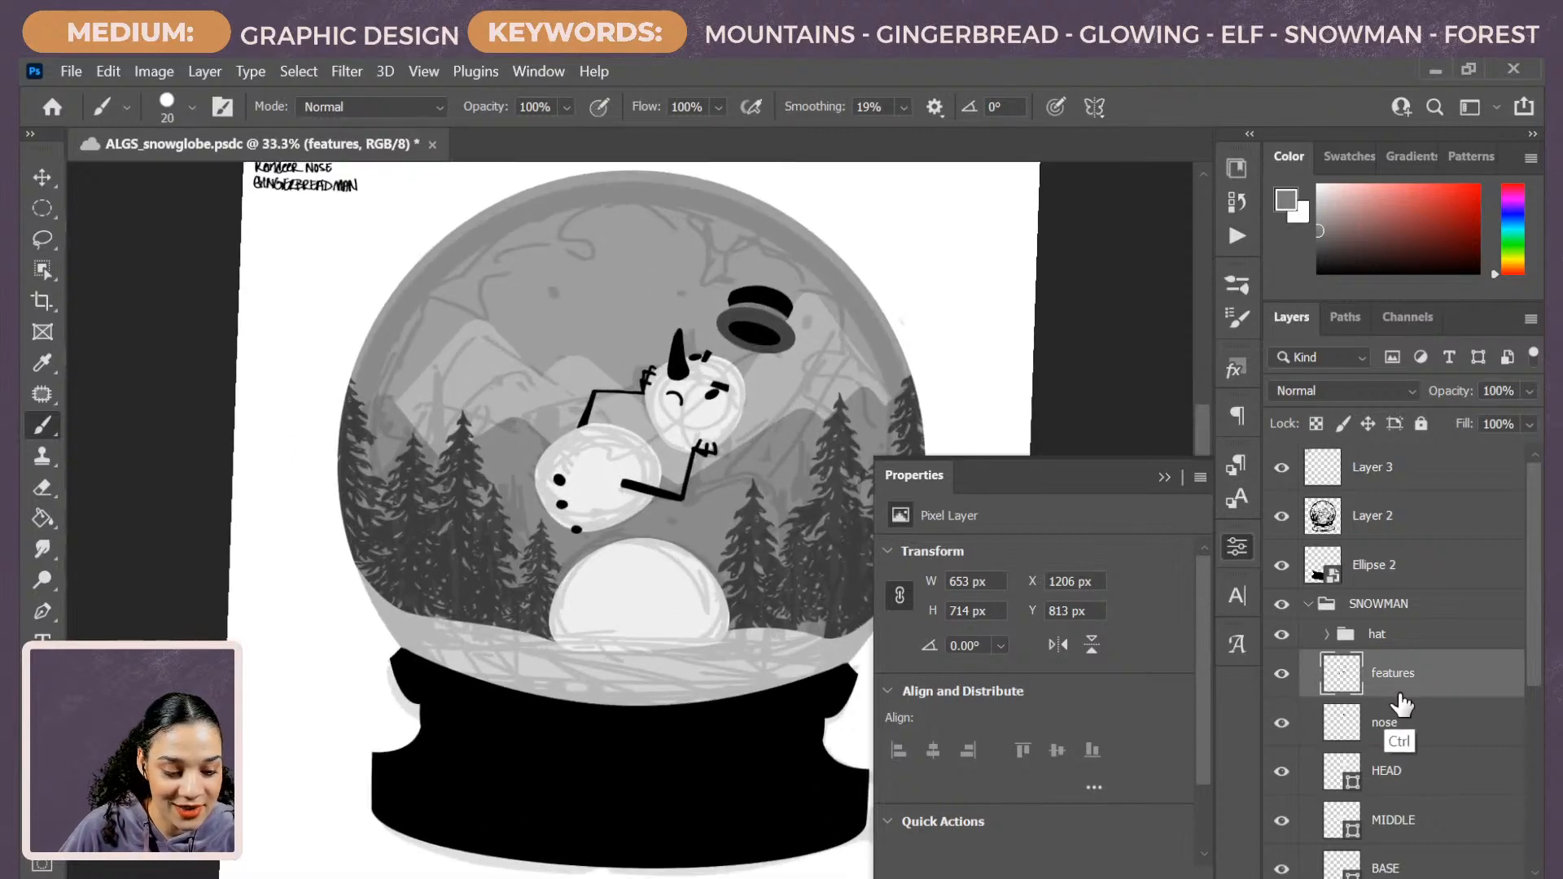
key("ctrl+plus")
key("ctrl+minus")
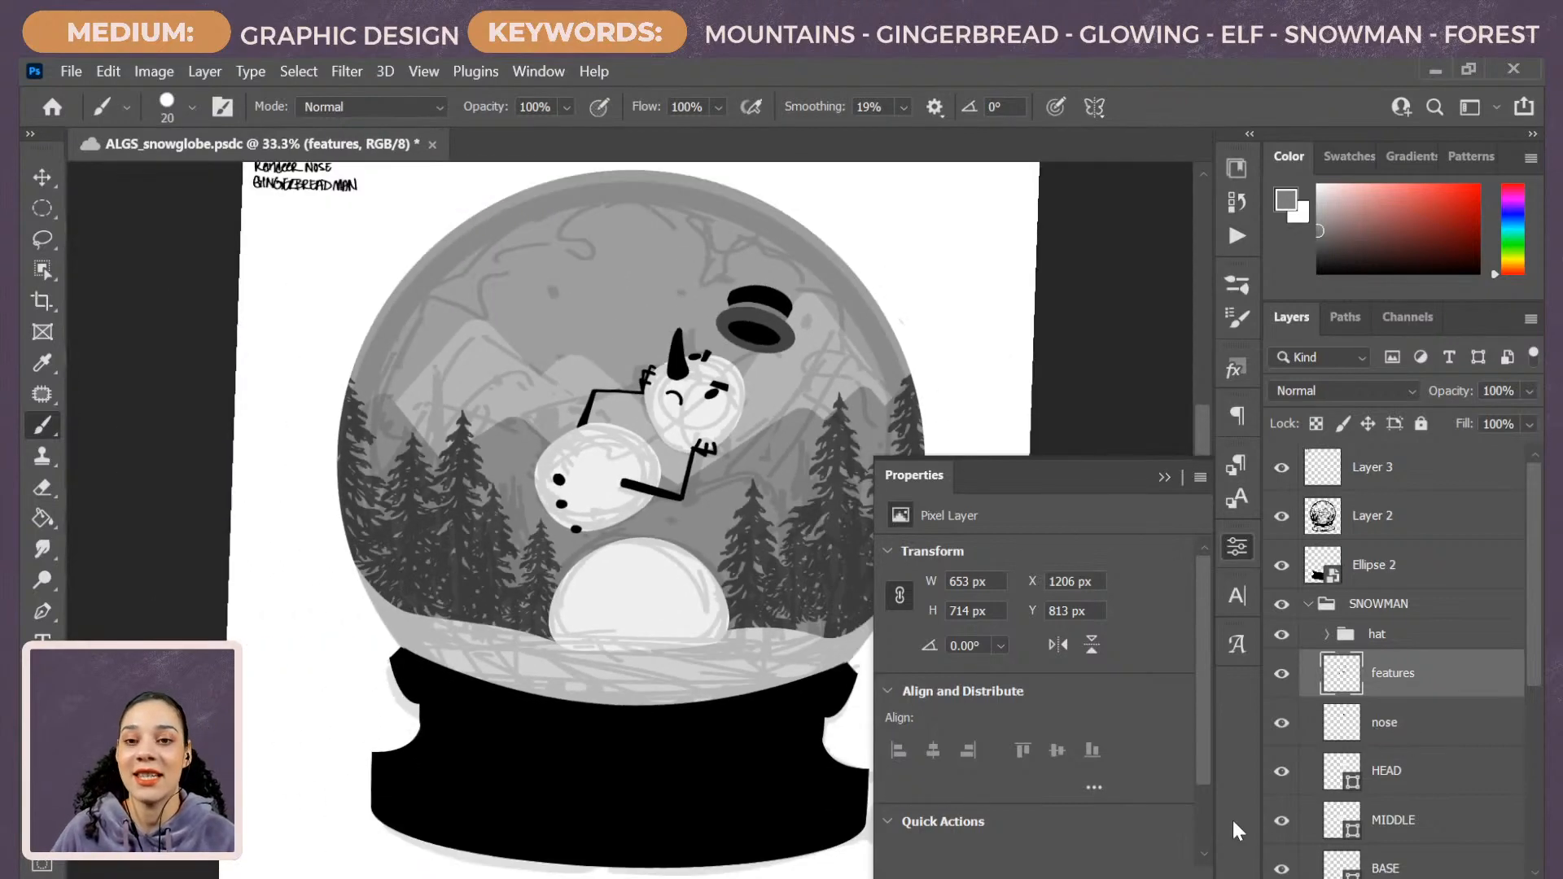
left_click(1237, 546)
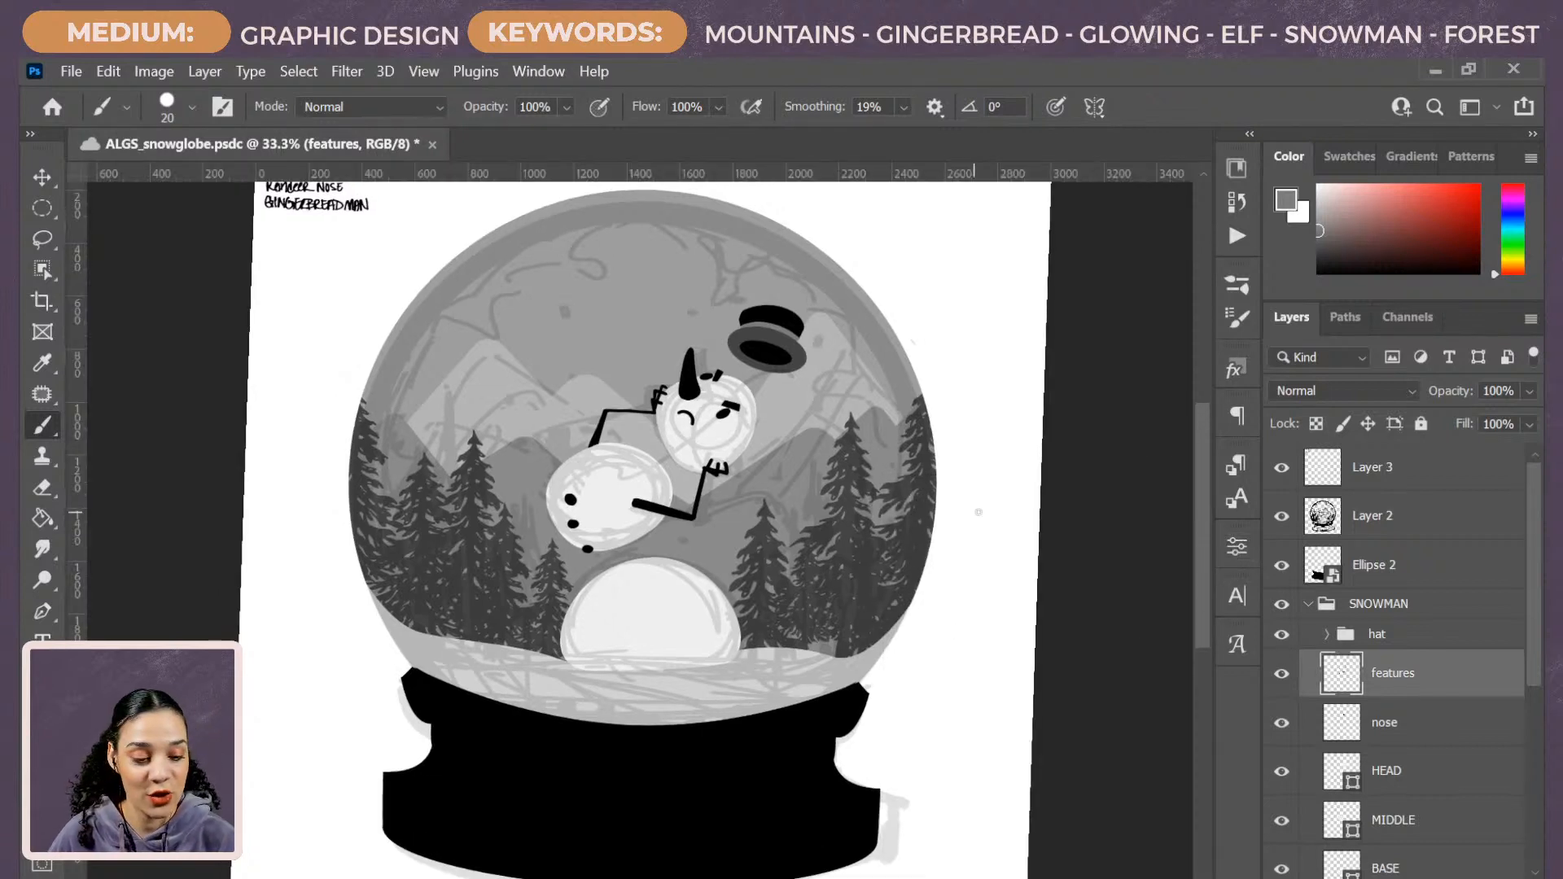
key("ctrl+t")
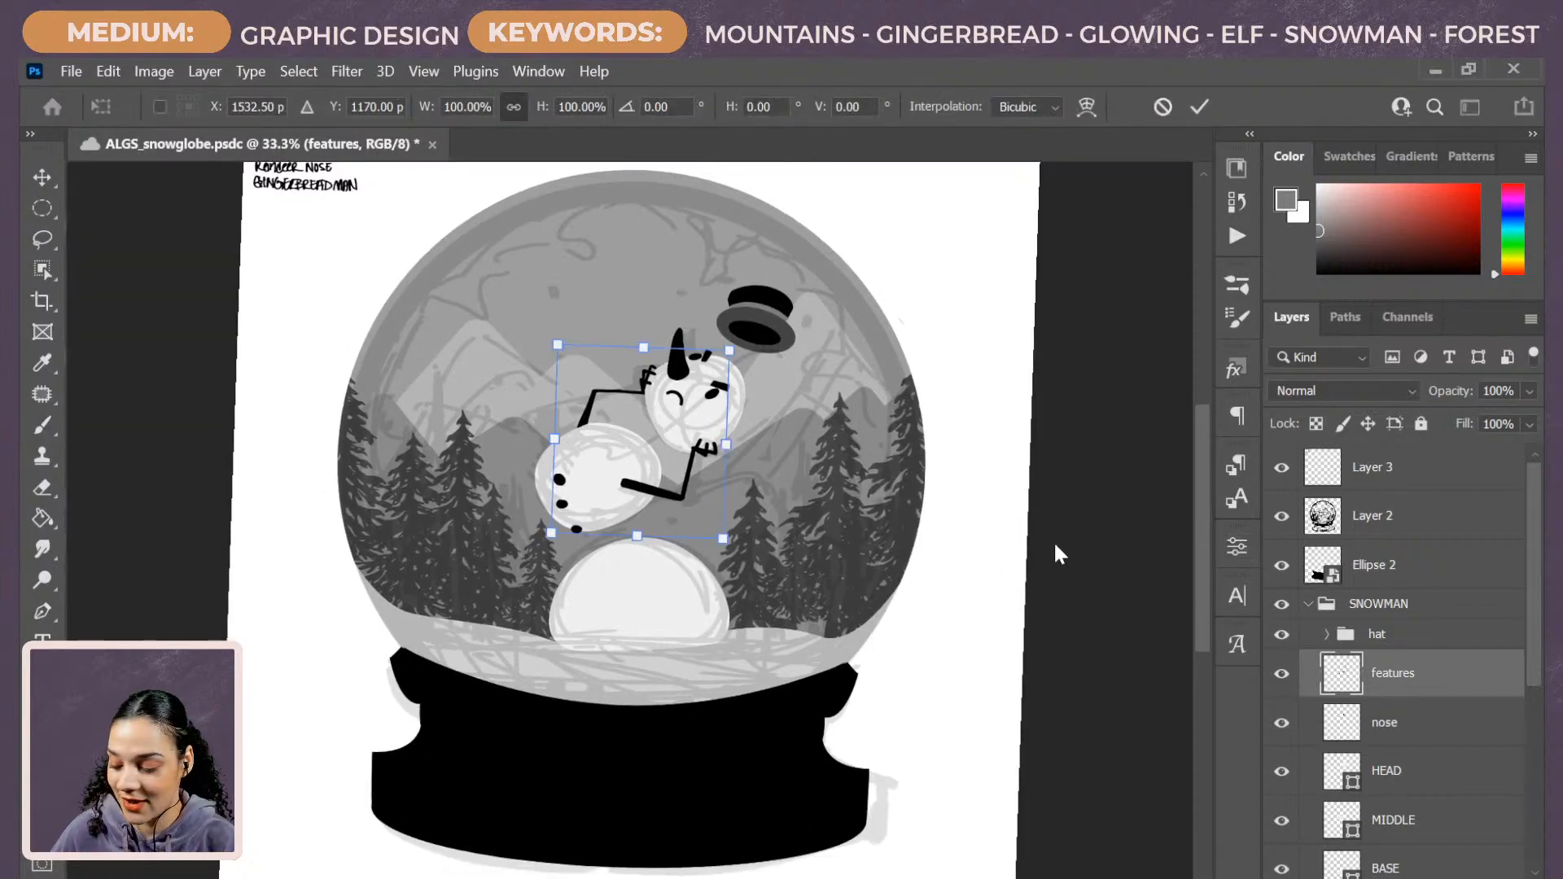
key("Return")
key("ctrl+r")
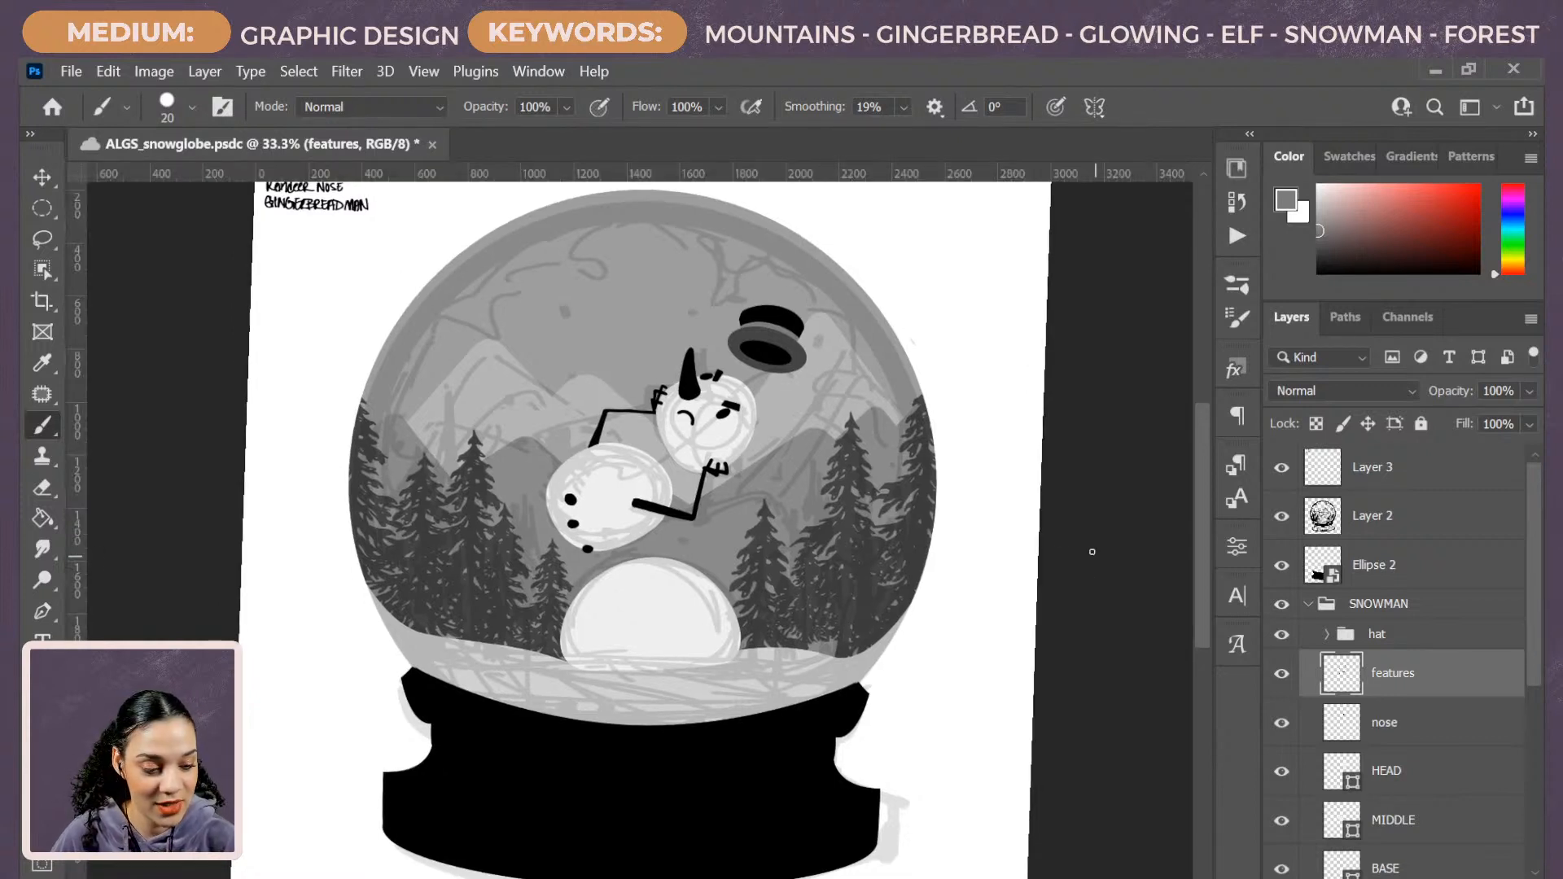
key("ctrl+r")
Straighten the rotated canvas view to a rotation angle of 0°.
key("r")
left_click_drag(1091, 561, 1100, 615)
key("shift")
key("ctrl+minus")
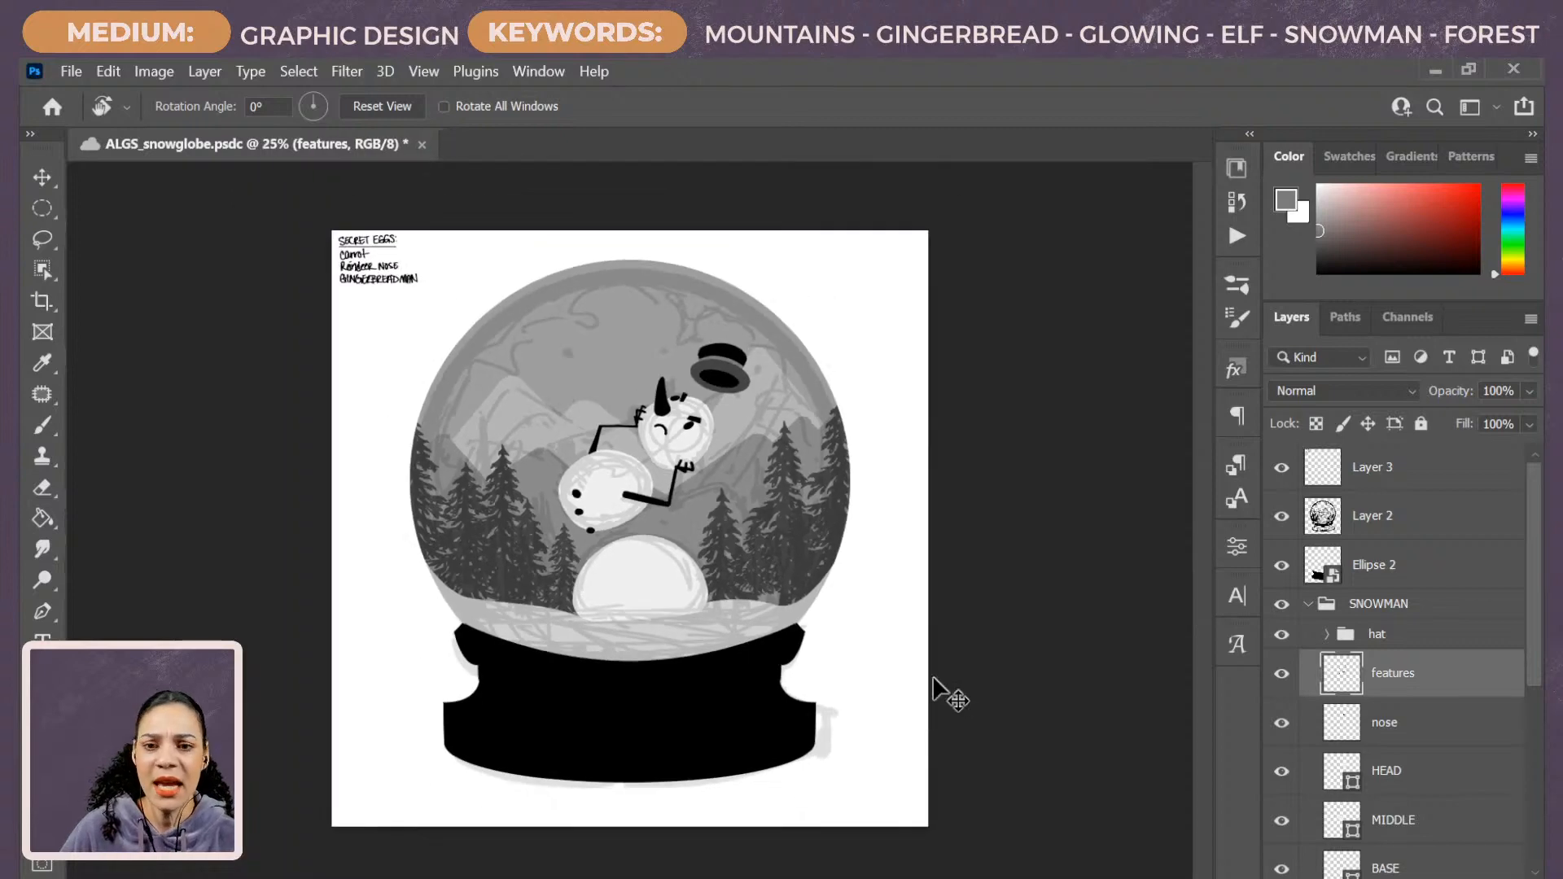
key("ctrl+plus")
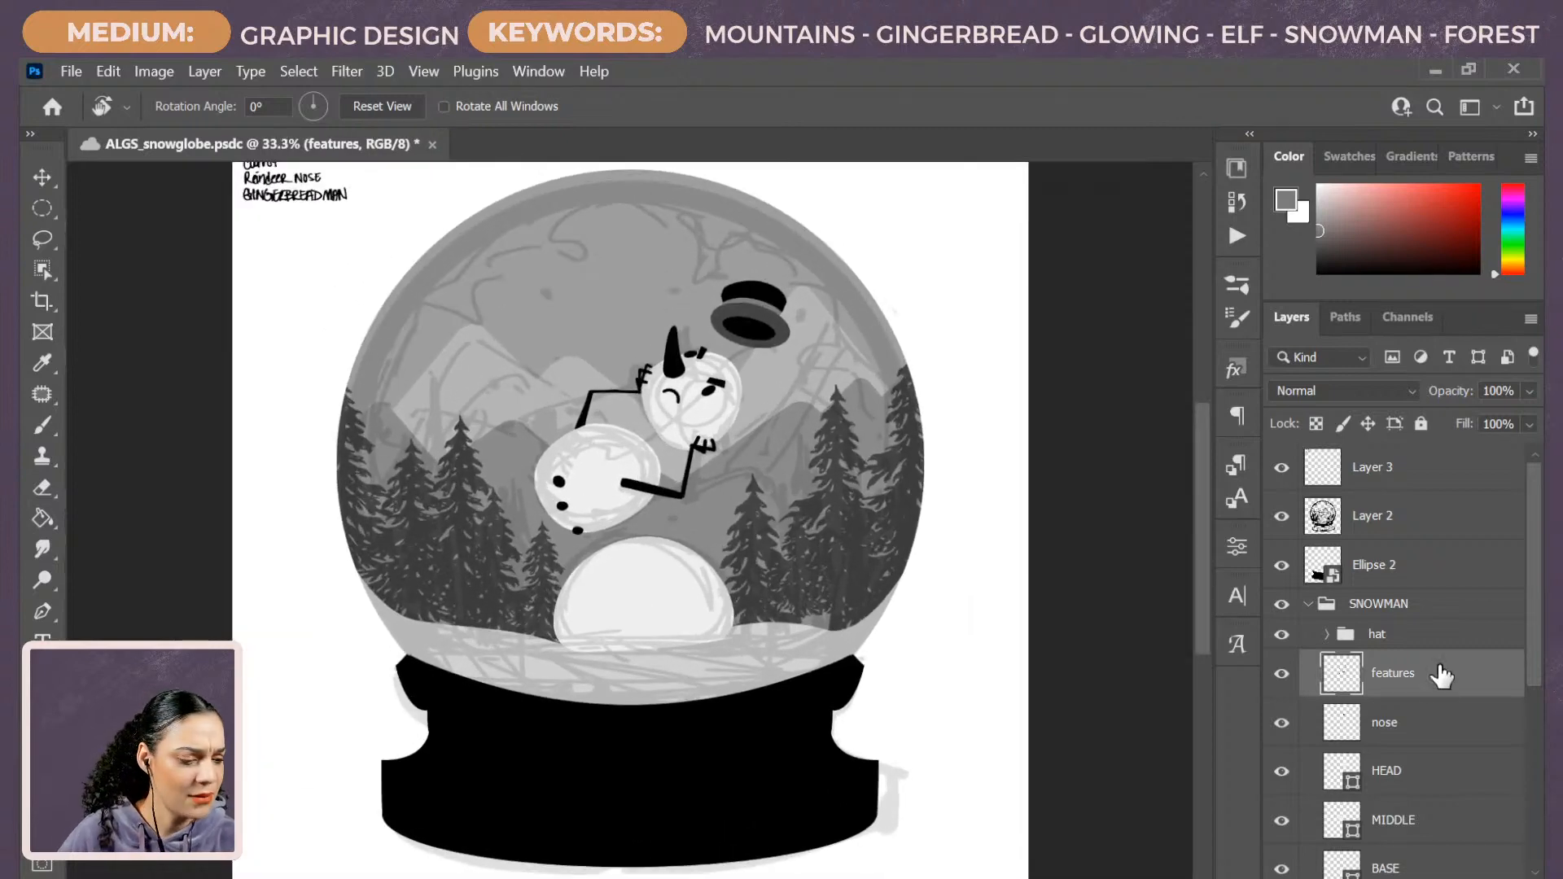
Add a new layer above Layer 3 at the top of the layer stack.
left_click(1439, 479)
key("ctrl+shift+n")
key("Return")
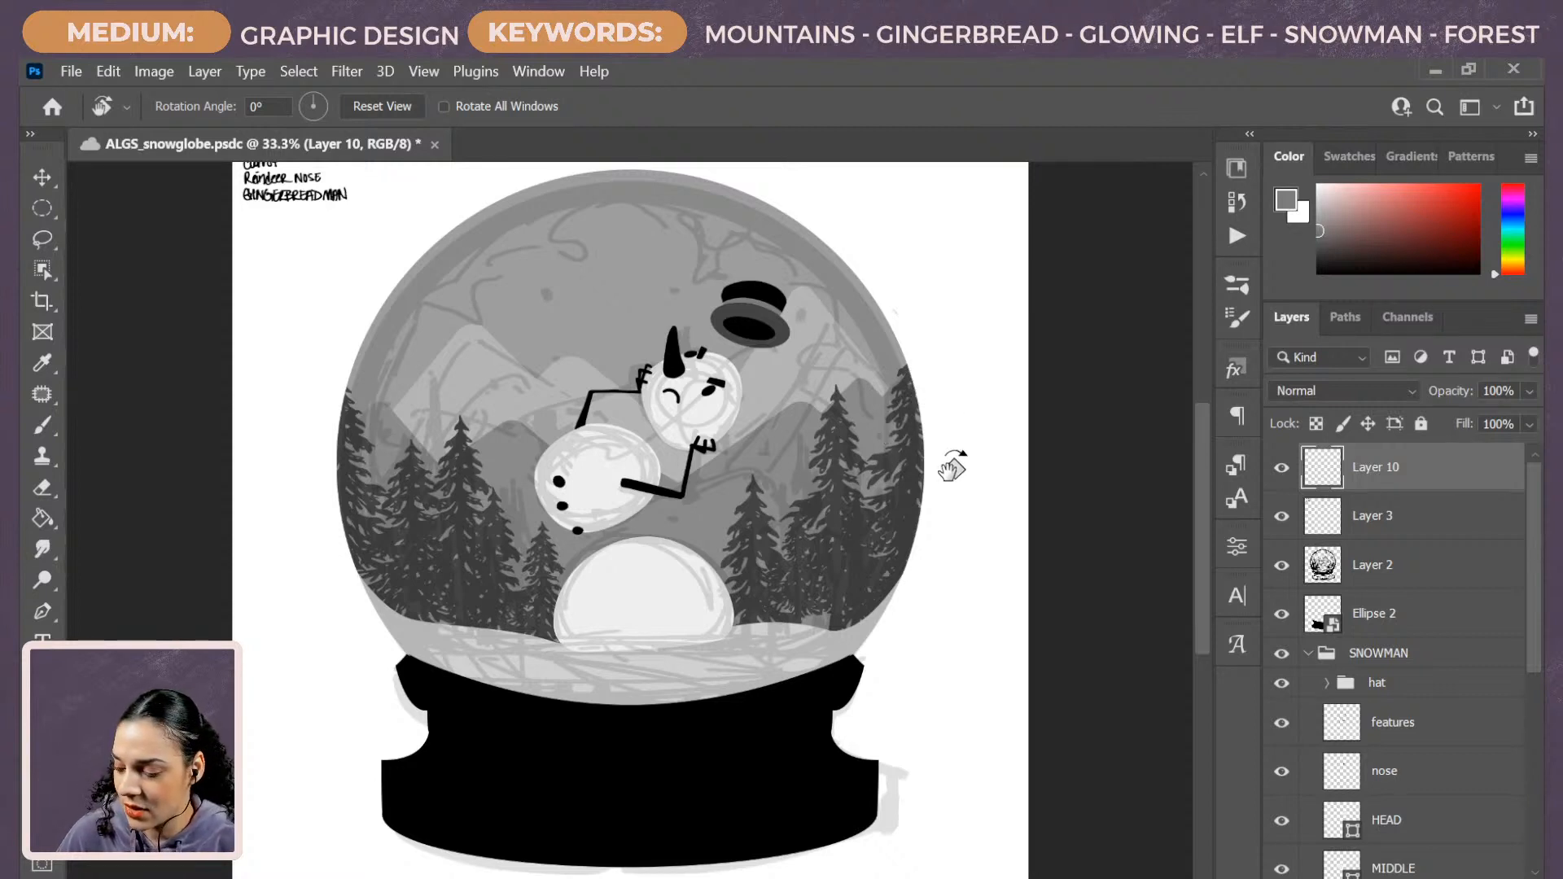
Enlarge the brush to 100 px and paint a light blue swatch in the white area above the globe's right side.
key("b")
key("bracketright")
key("bracketright")
key("bracketright")
key("bracketright")
key("bracketright")
key("bracketright")
key("bracketright")
key("bracketright")
key("bracketright")
key("bracketright")
left_click_drag(906, 435, 844, 583)
left_click_drag(1441, 296, 1448, 553)
mouse_move(1515, 347)
left_mouse_down()
mouse_move(1510, 328)
mouse_move(1515, 346)
left_mouse_up()
mouse_move(1401, 242)
left_mouse_down()
mouse_move(1371, 231)
mouse_move(1353, 265)
mouse_move(1357, 223)
mouse_move(1353, 236)
mouse_move(1392, 245)
mouse_move(1348, 212)
left_mouse_up()
left_click(1516, 329)
mouse_move(800, 299)
left_mouse_down()
mouse_move(823, 358)
mouse_move(822, 304)
left_mouse_up()
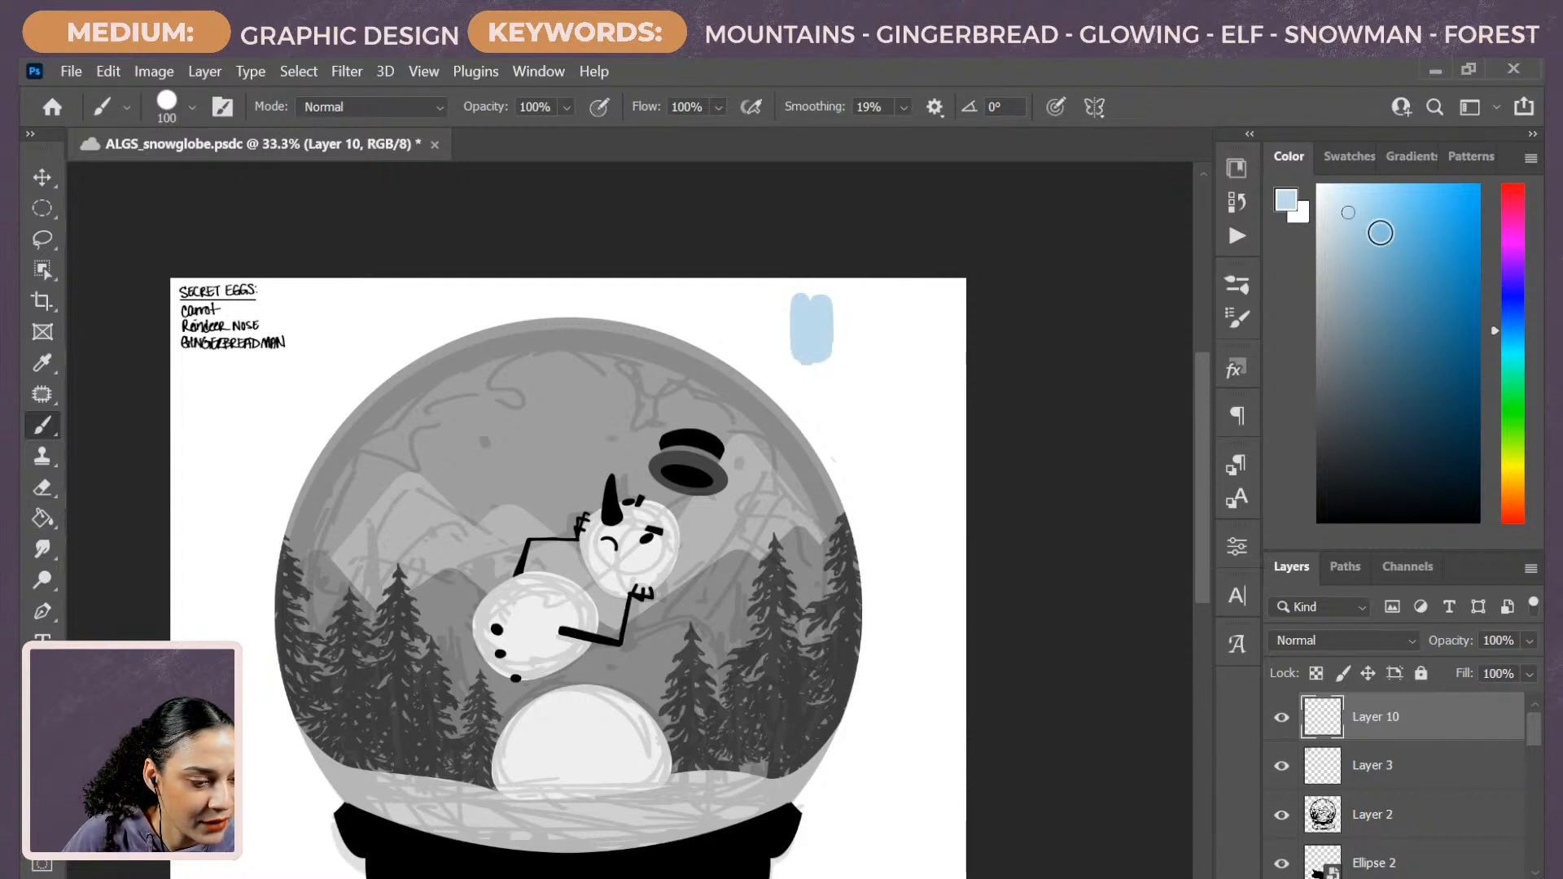
Choose a darker medium blue and paint a second swatch directly right of the light blue one.
left_click(1404, 253)
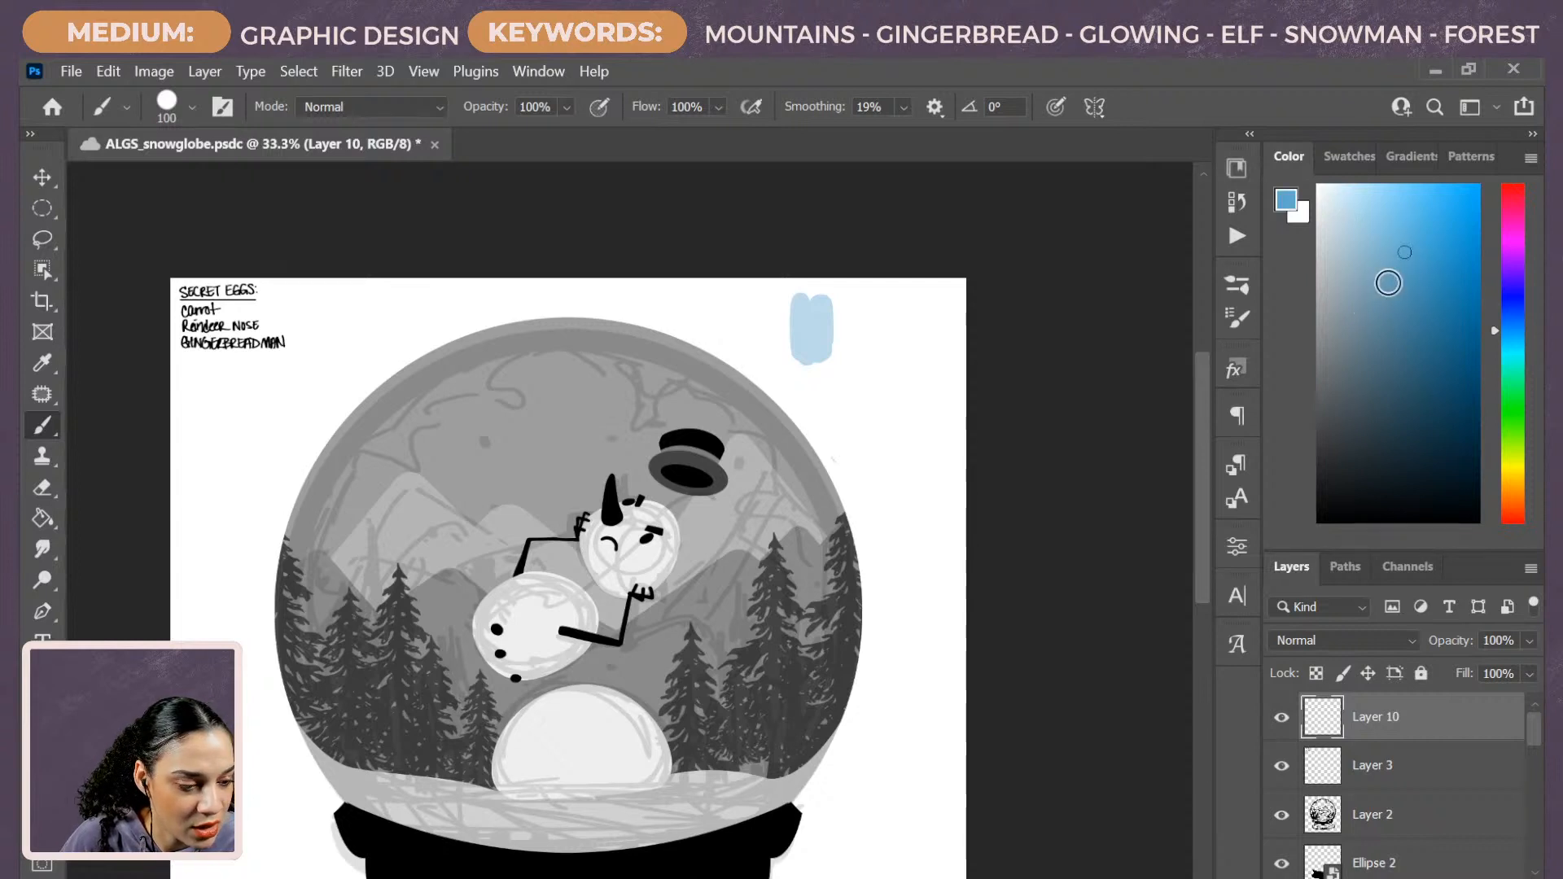
left_click(1391, 284)
mouse_move(839, 300)
left_mouse_down()
mouse_move(836, 358)
mouse_move(850, 299)
mouse_move(860, 353)
left_mouse_up()
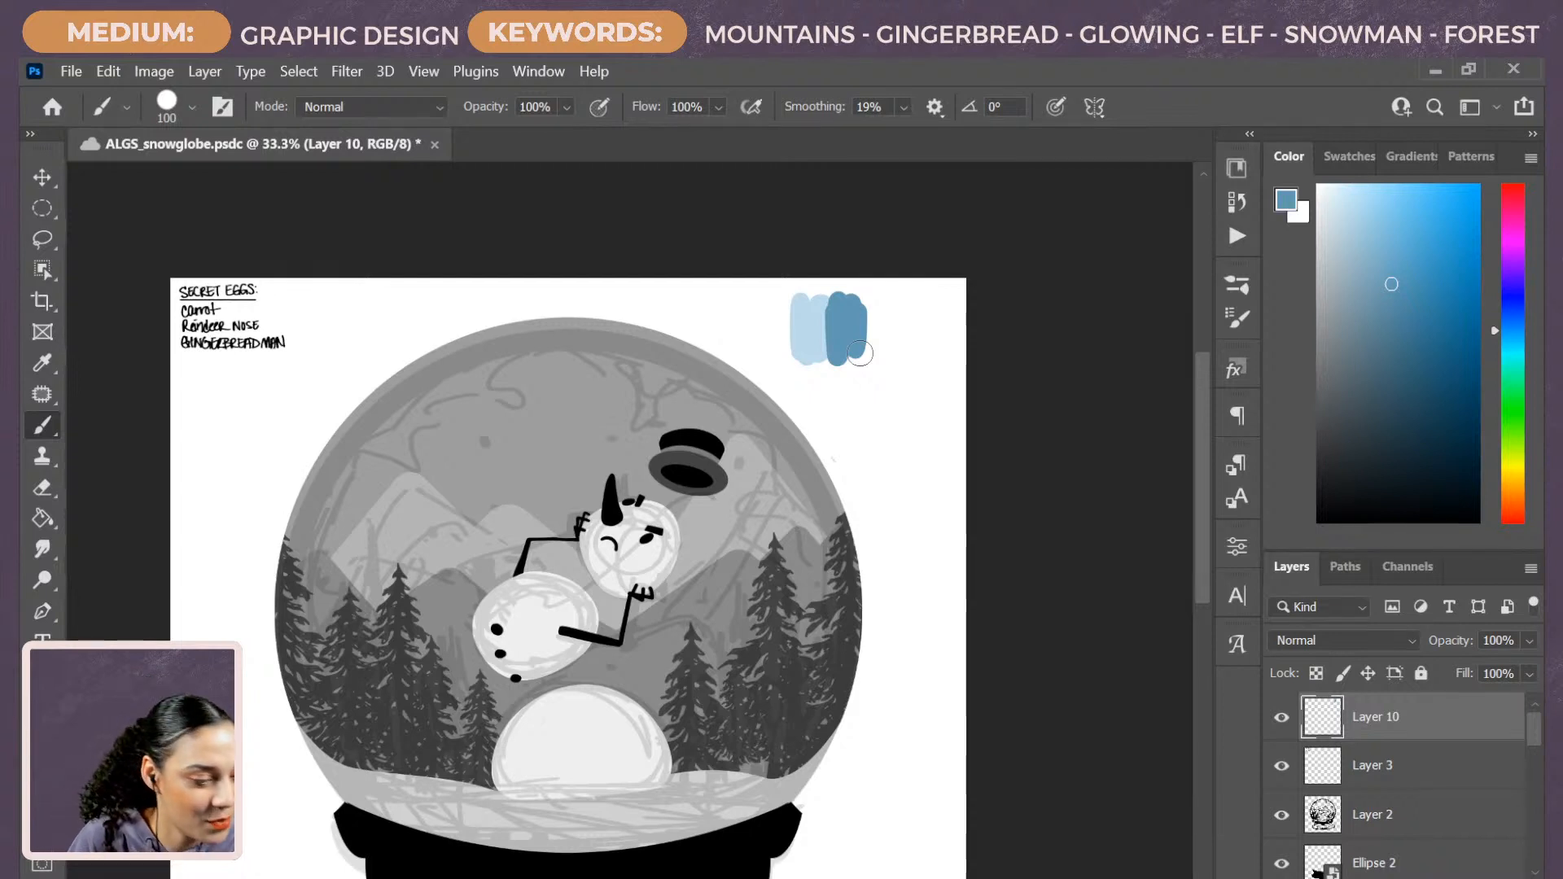
Paint a medium purple swatch and a dark purple swatch side by side, right of the blue swatches.
left_click_drag(1498, 325, 1495, 265)
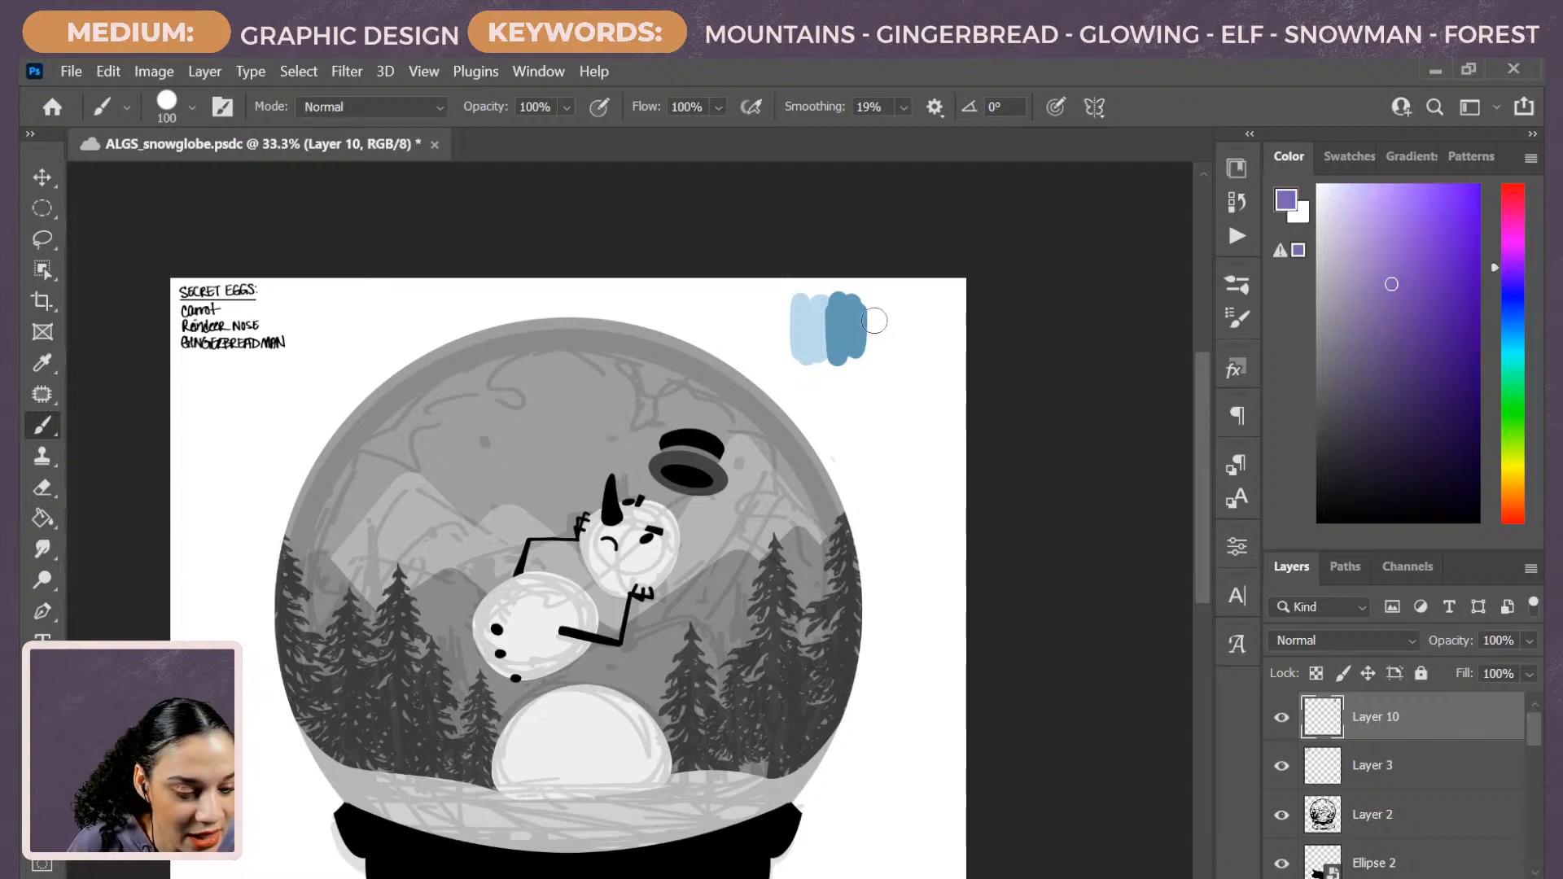
mouse_move(874, 320)
left_mouse_down()
mouse_move(879, 350)
mouse_move(890, 297)
mouse_move(896, 342)
left_mouse_up()
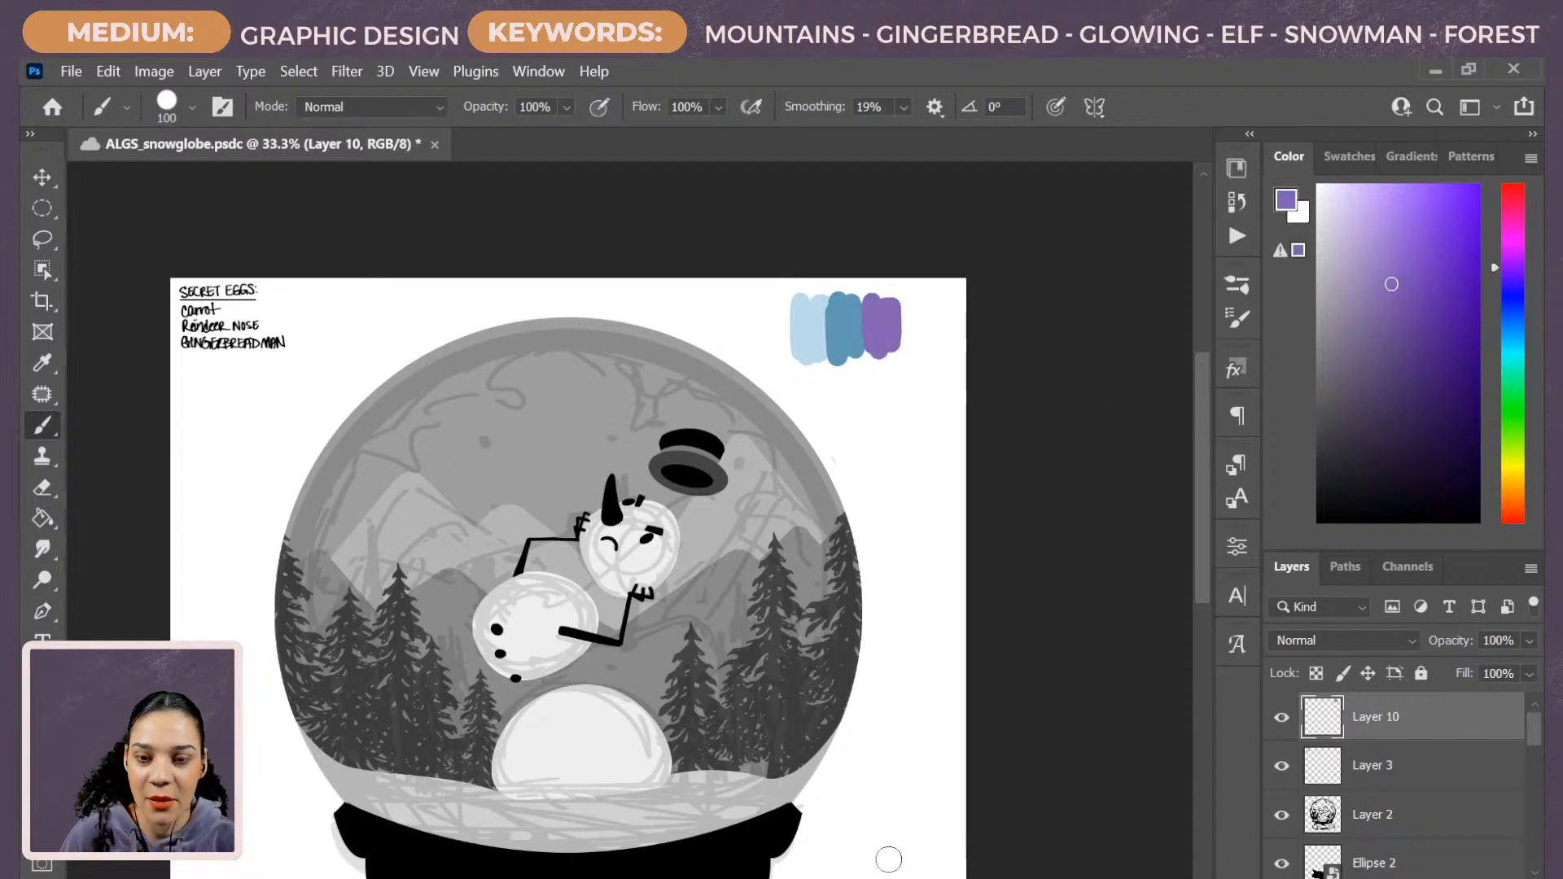
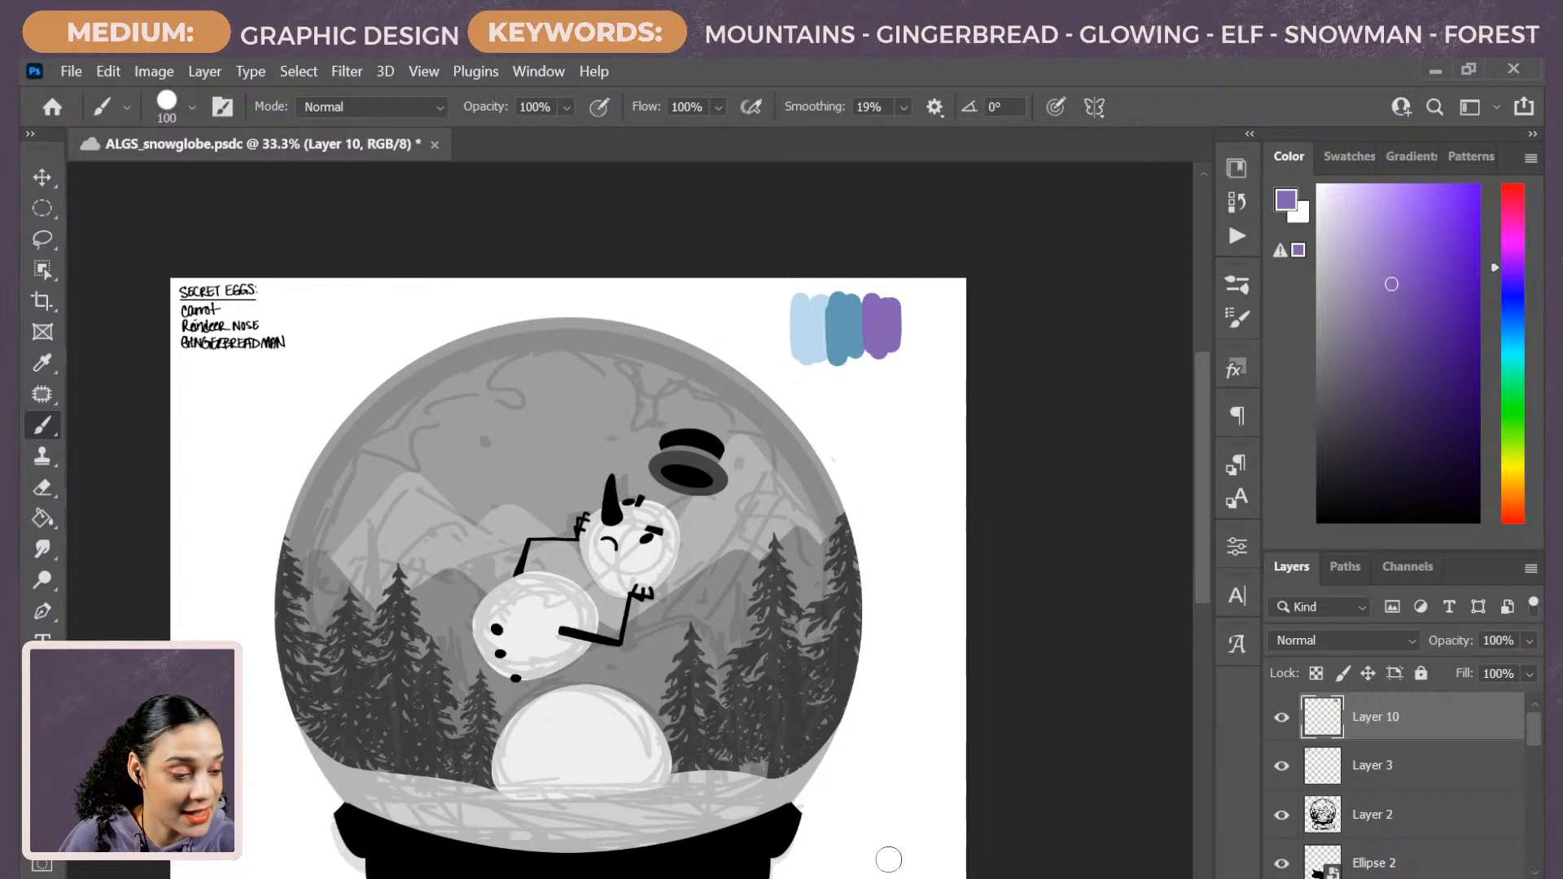
left_click(1413, 327)
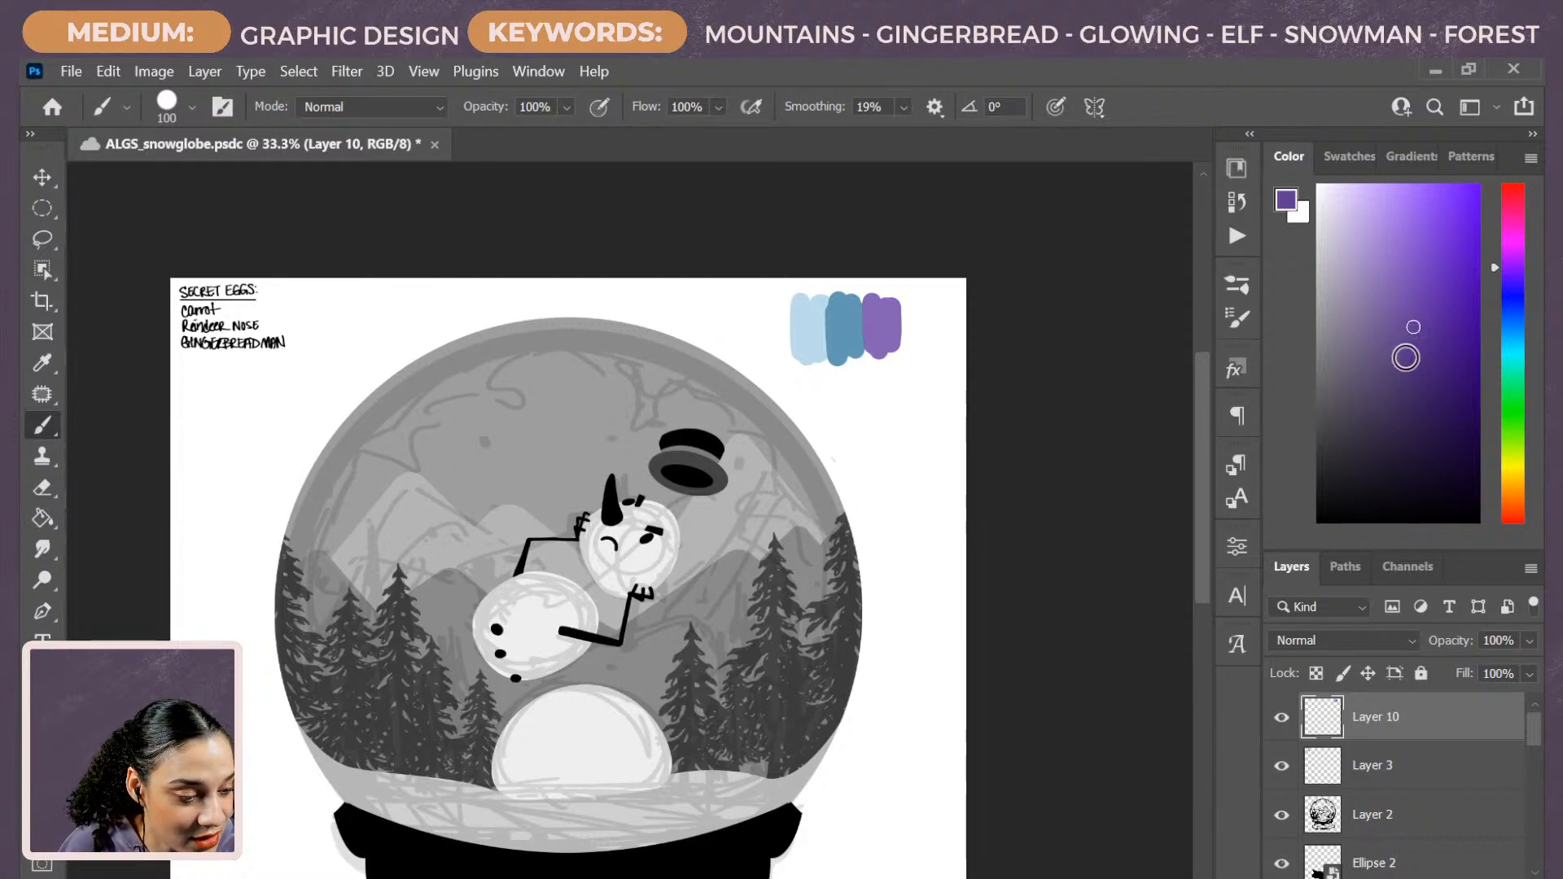
left_click(1401, 364)
mouse_move(904, 309)
left_mouse_down()
mouse_move(906, 343)
mouse_move(914, 316)
mouse_move(926, 350)
left_mouse_up()
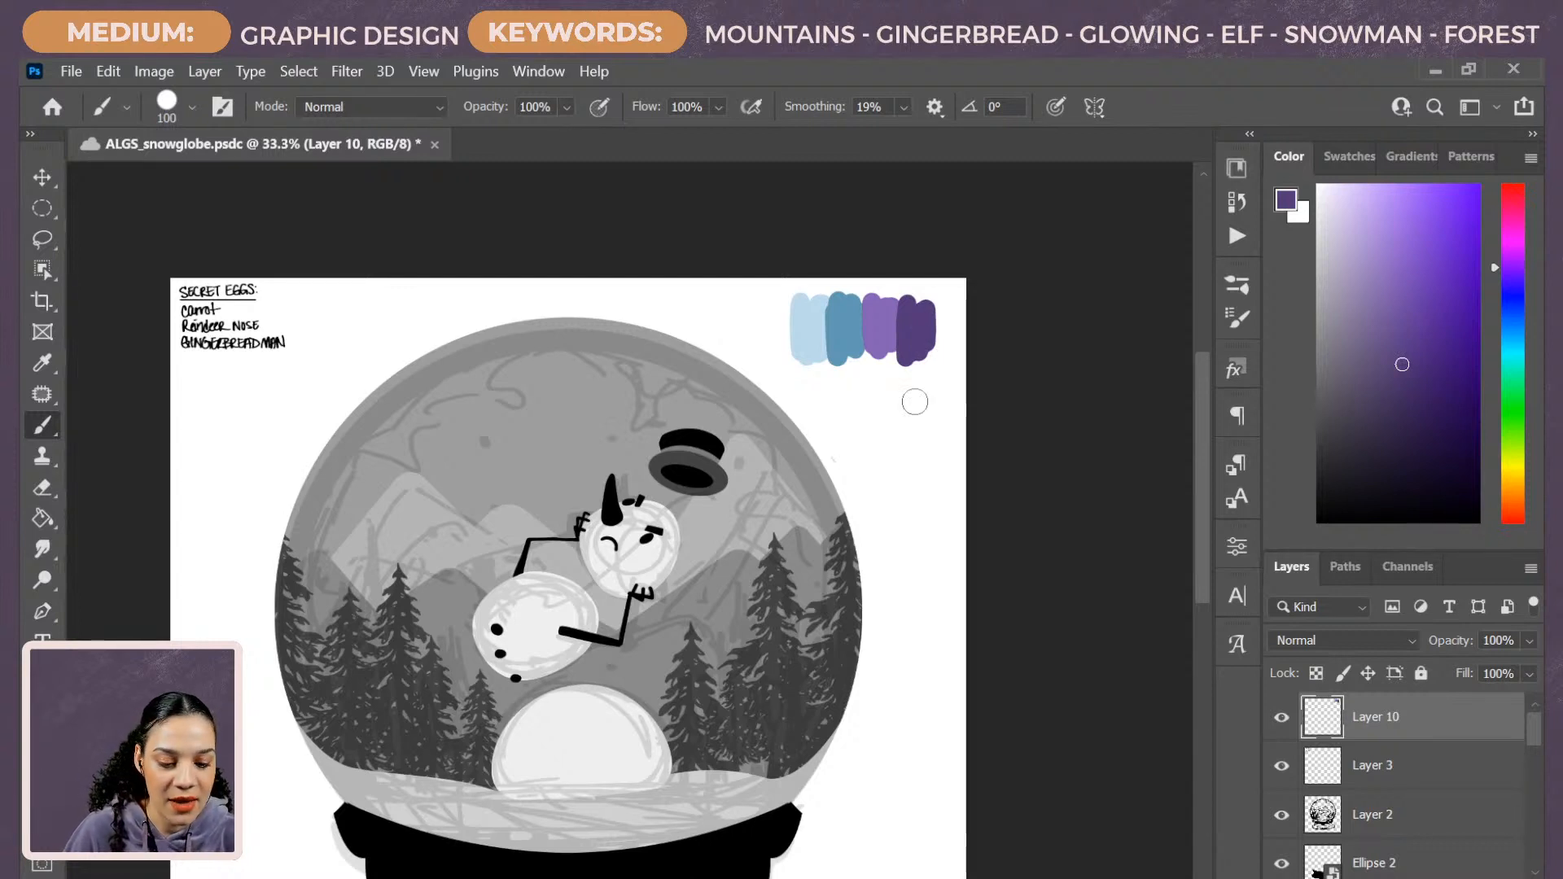
Choose a muted dark green and paint a horizontal swatch across the lower ends of the four blue and purple swatches.
left_click(1513, 389)
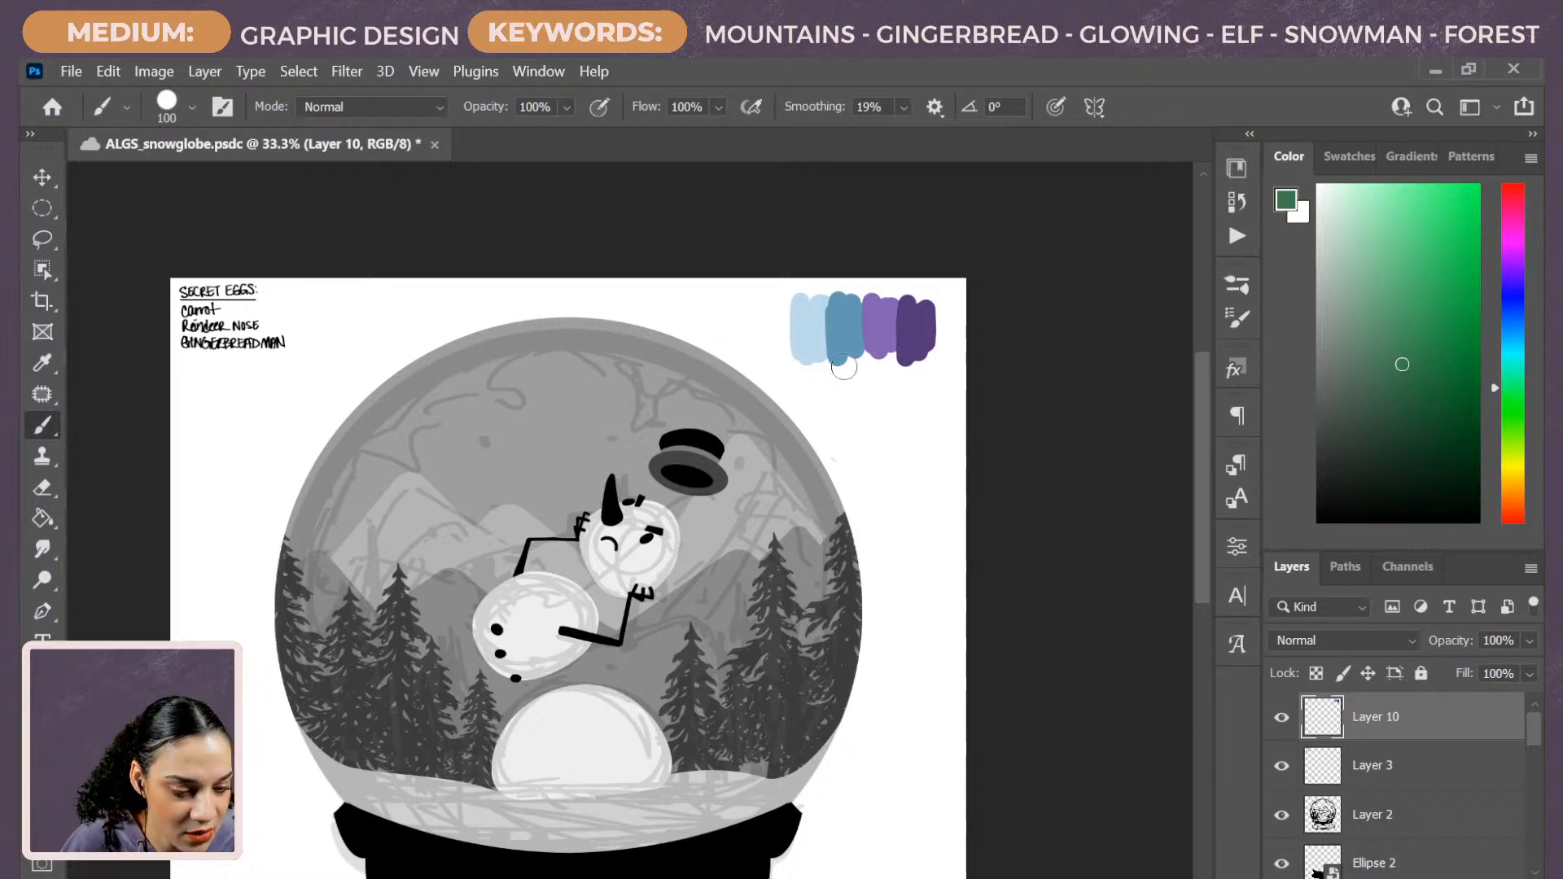
mouse_move(809, 361)
left_mouse_down()
mouse_move(933, 356)
mouse_move(815, 356)
left_mouse_up()
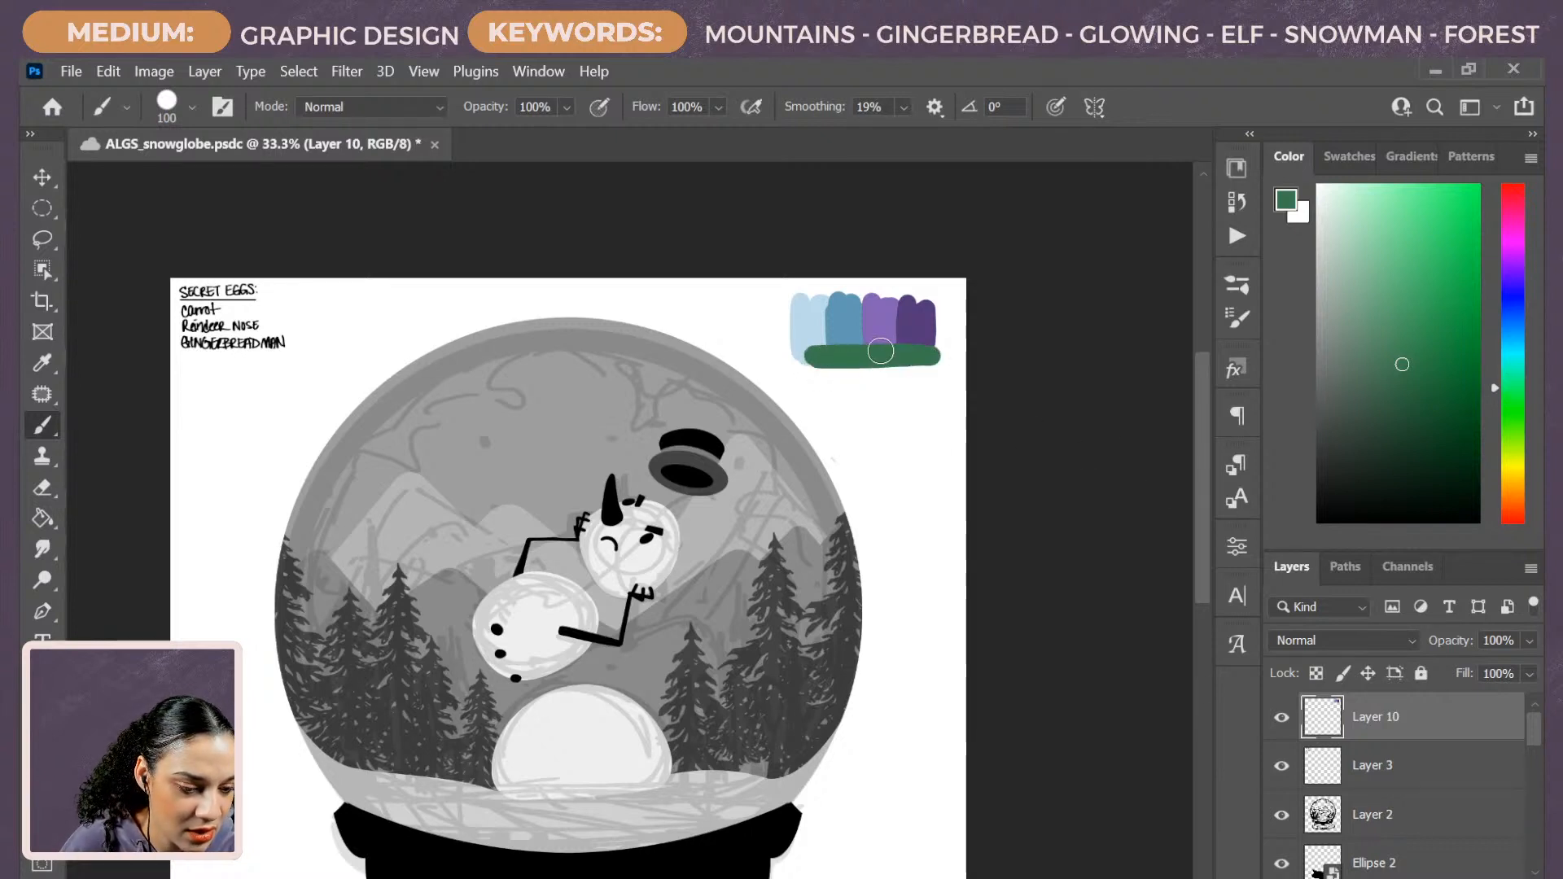
key("ctrl+z")
left_click(1398, 390)
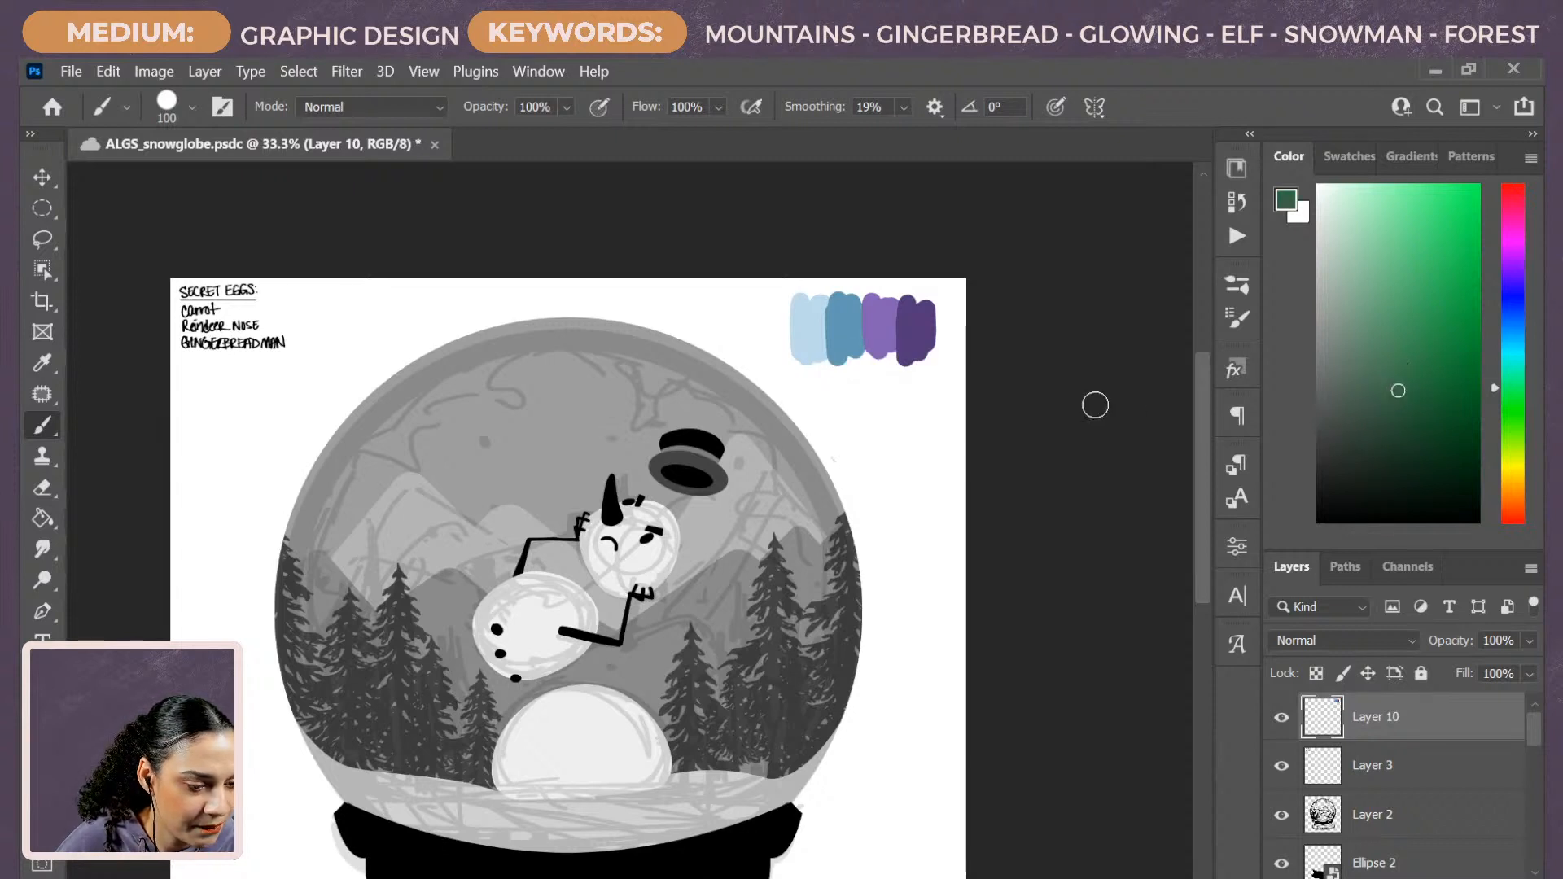
left_click(1373, 385)
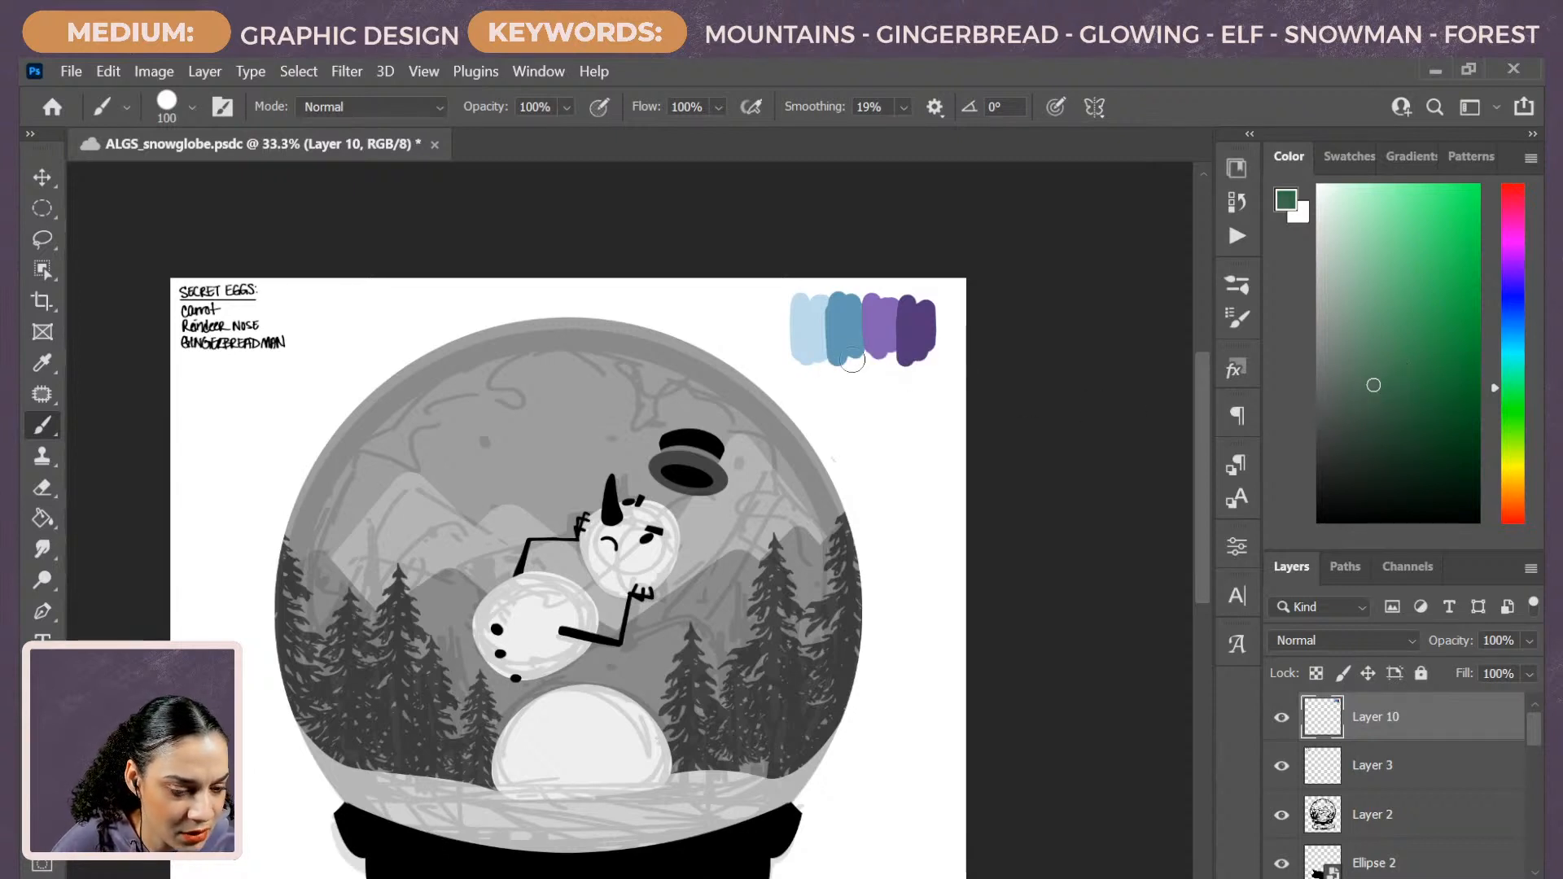
mouse_move(852, 360)
left_mouse_down()
mouse_move(929, 362)
mouse_move(802, 361)
mouse_move(928, 356)
left_mouse_up()
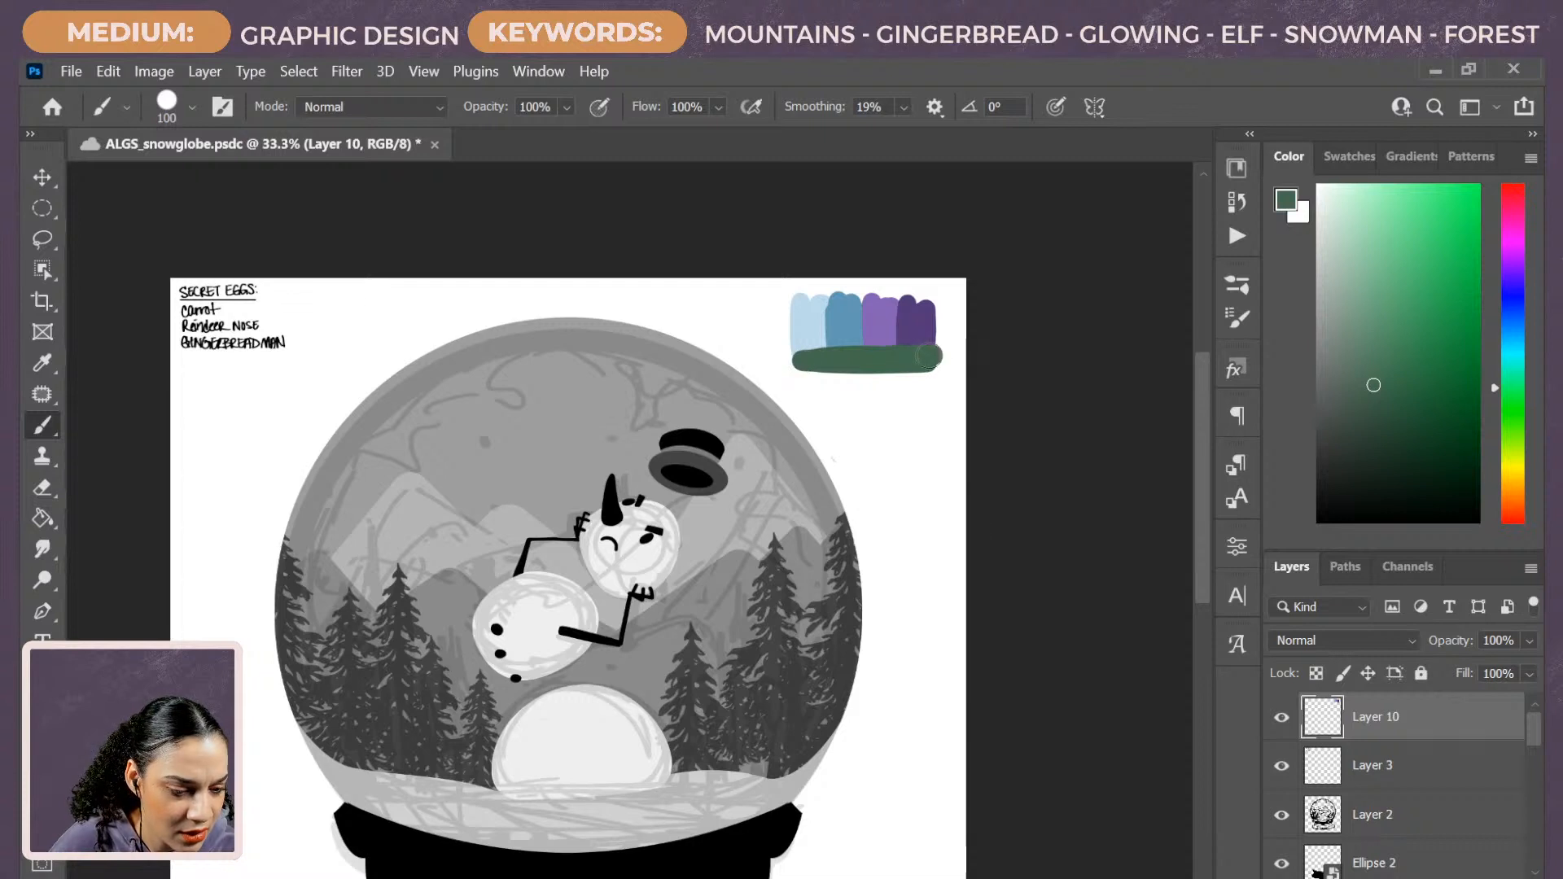
Choose a deeper dark green and paint a second horizontal swatch directly below the muted green one.
left_click(1411, 427)
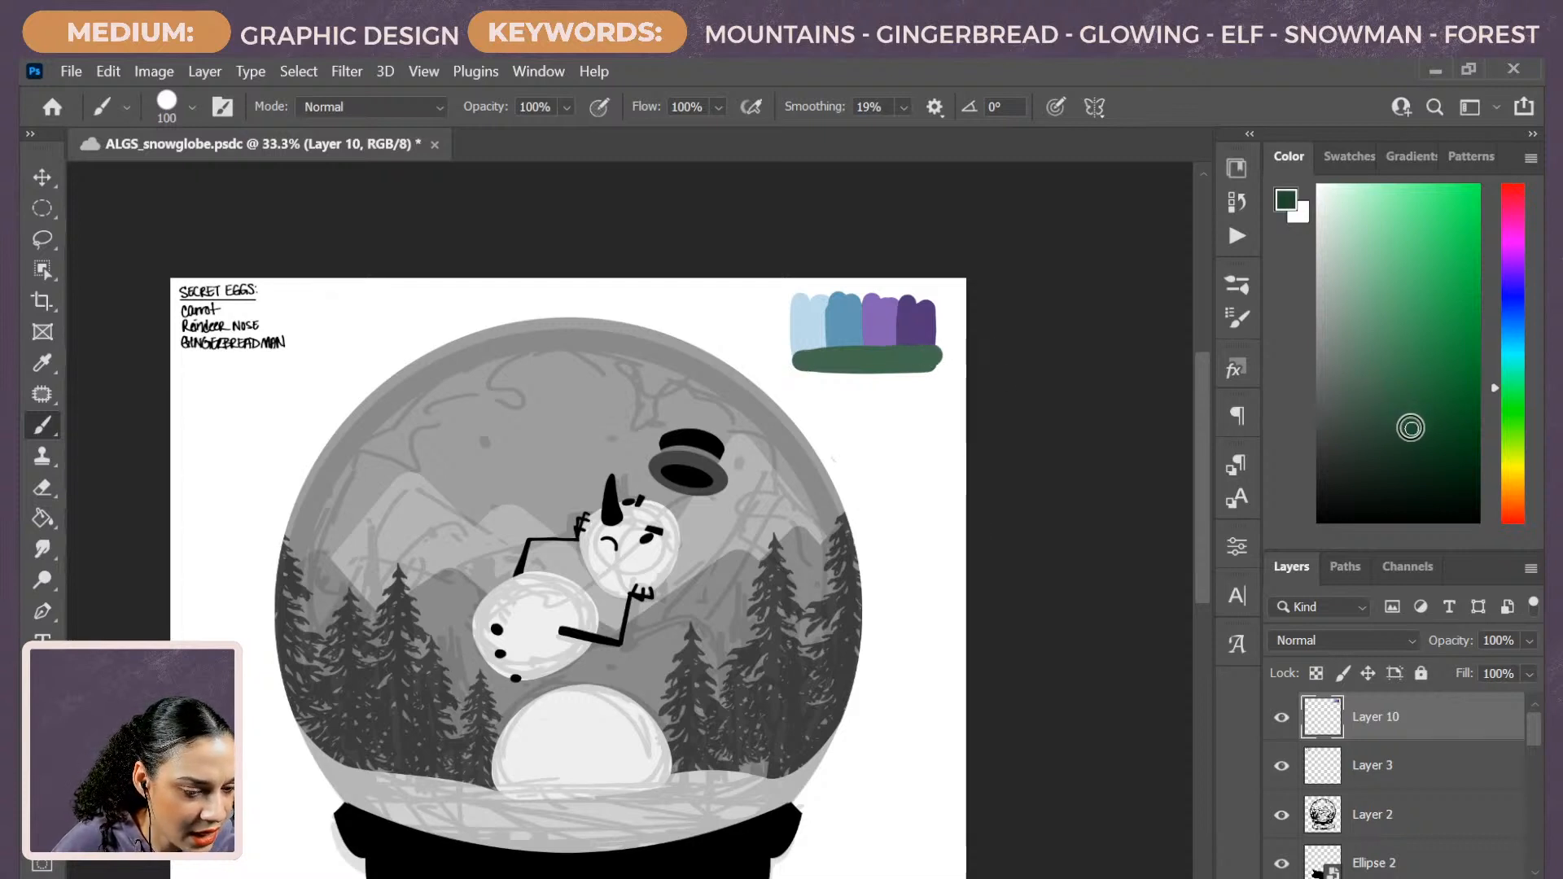
mouse_move(804, 377)
left_mouse_down()
mouse_move(936, 376)
mouse_move(794, 381)
mouse_move(926, 400)
left_mouse_up()
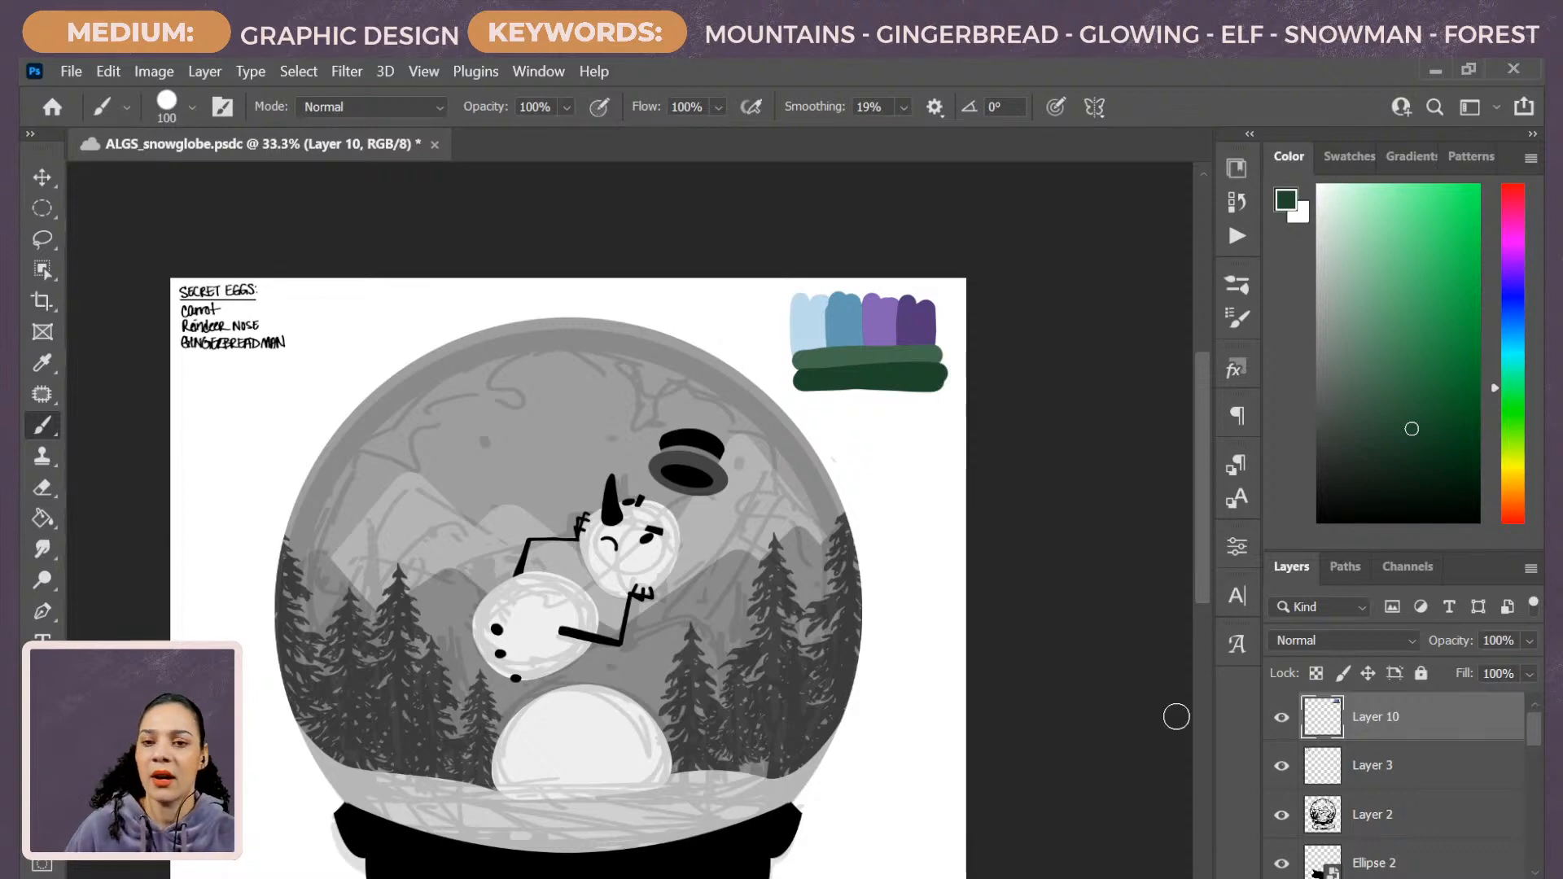
key("ctrl+minus")
key("ctrl+plus")
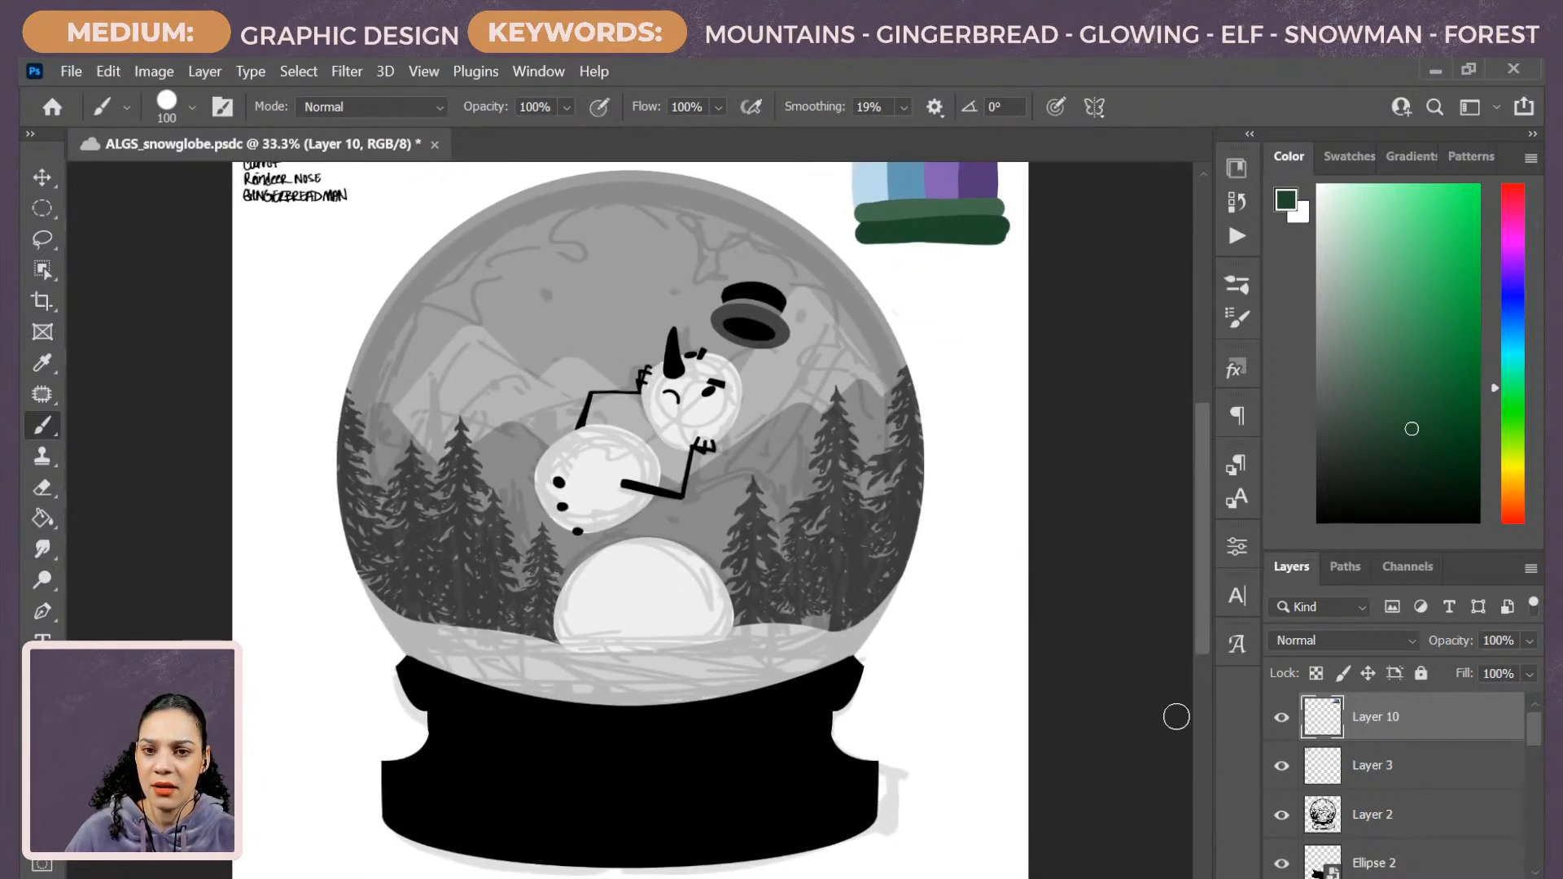
Choose a medium orange and paint a horizontal swatch across the upper ends of the blue and purple swatches.
key("ctrl+plus")
left_click_drag(828, 492, 775, 629)
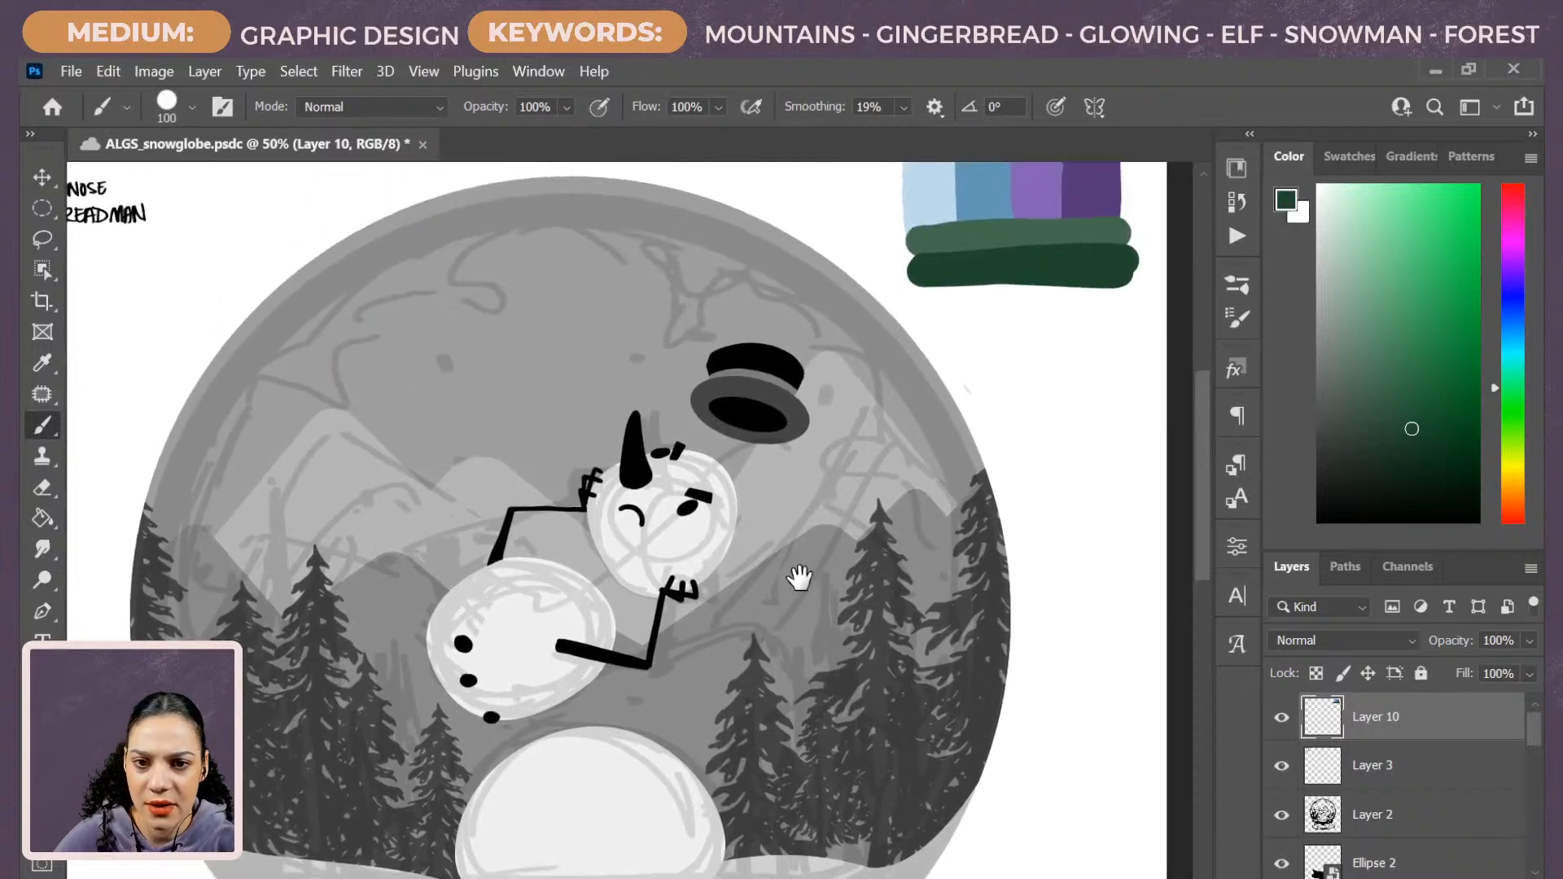
left_click_drag(1512, 485, 1516, 506)
left_click(1431, 243)
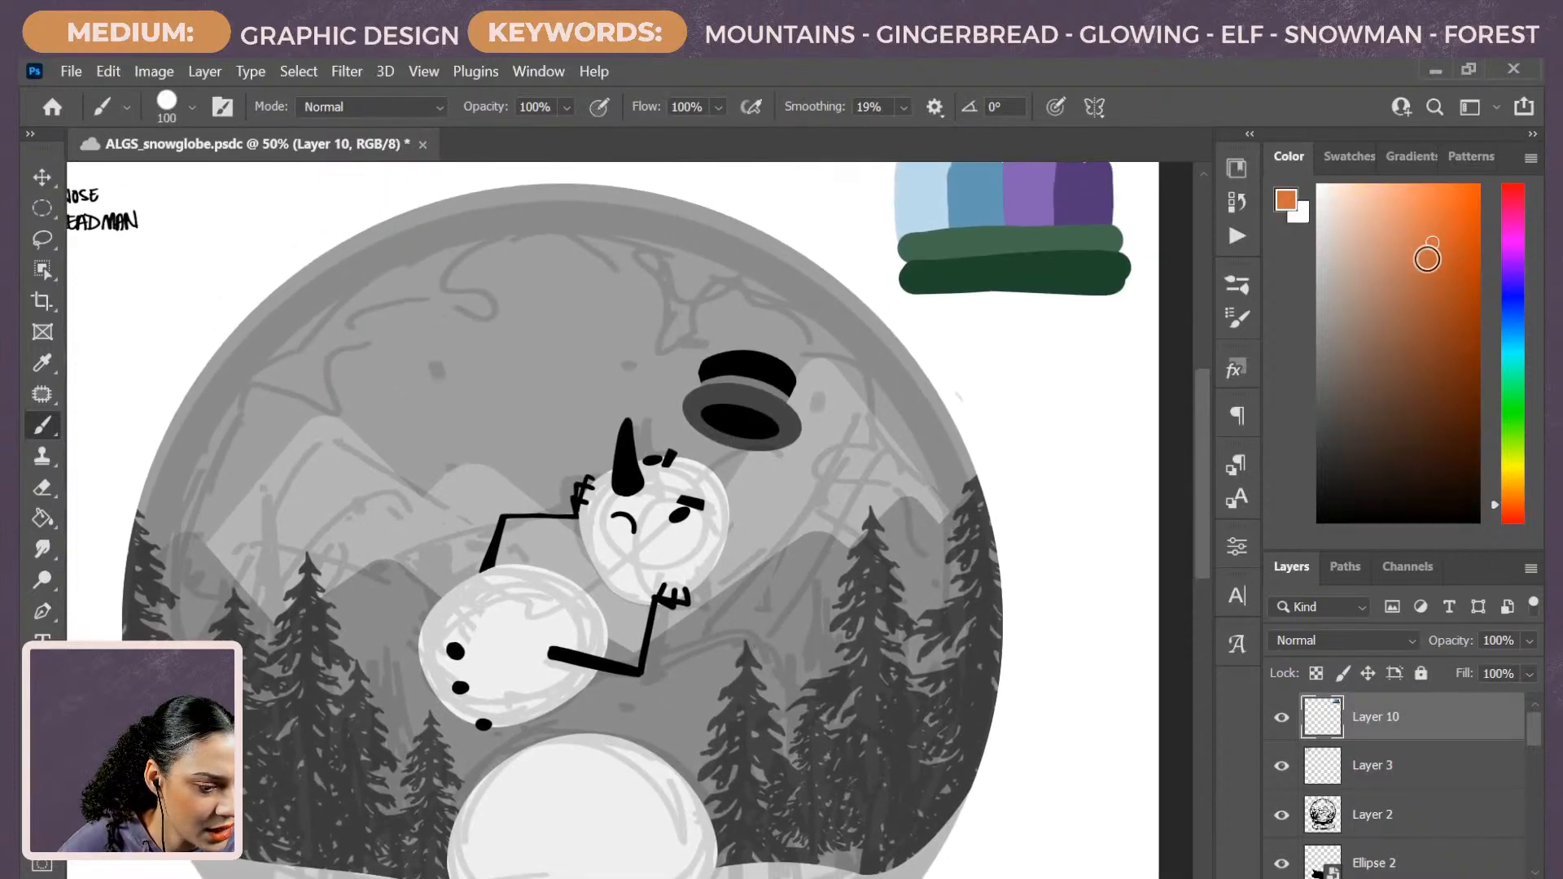
left_click_drag(1085, 293, 1029, 390)
left_click_drag(842, 258, 1050, 258)
left_click_drag(839, 259, 1066, 258)
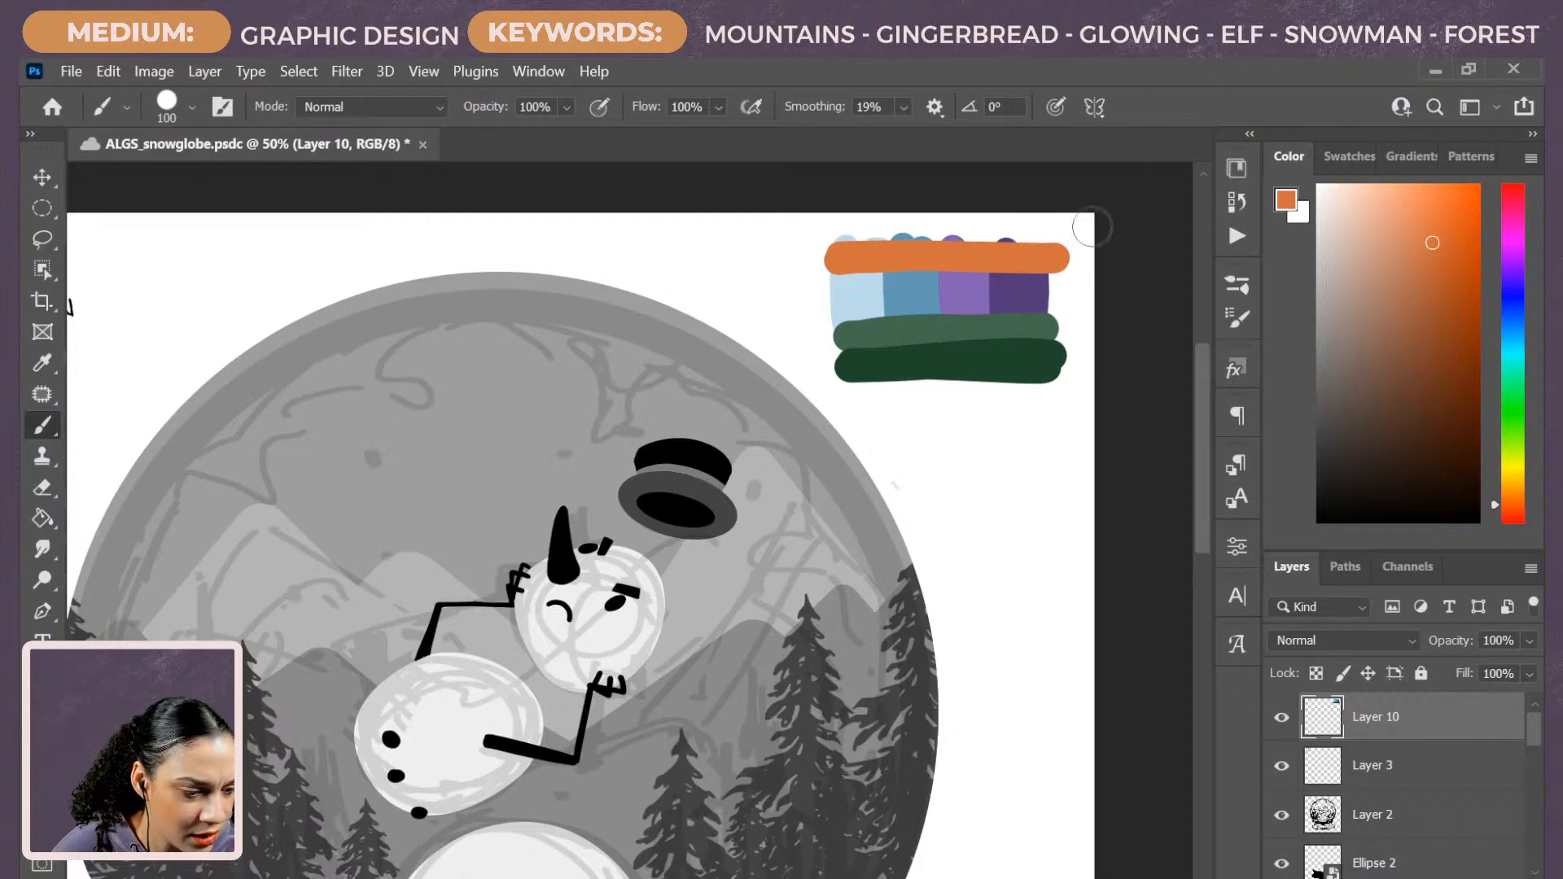
Choose a brighter orange and paint another horizontal swatch along the upper edge of the first orange one.
left_click(1436, 194)
left_click_drag(838, 240, 1063, 238)
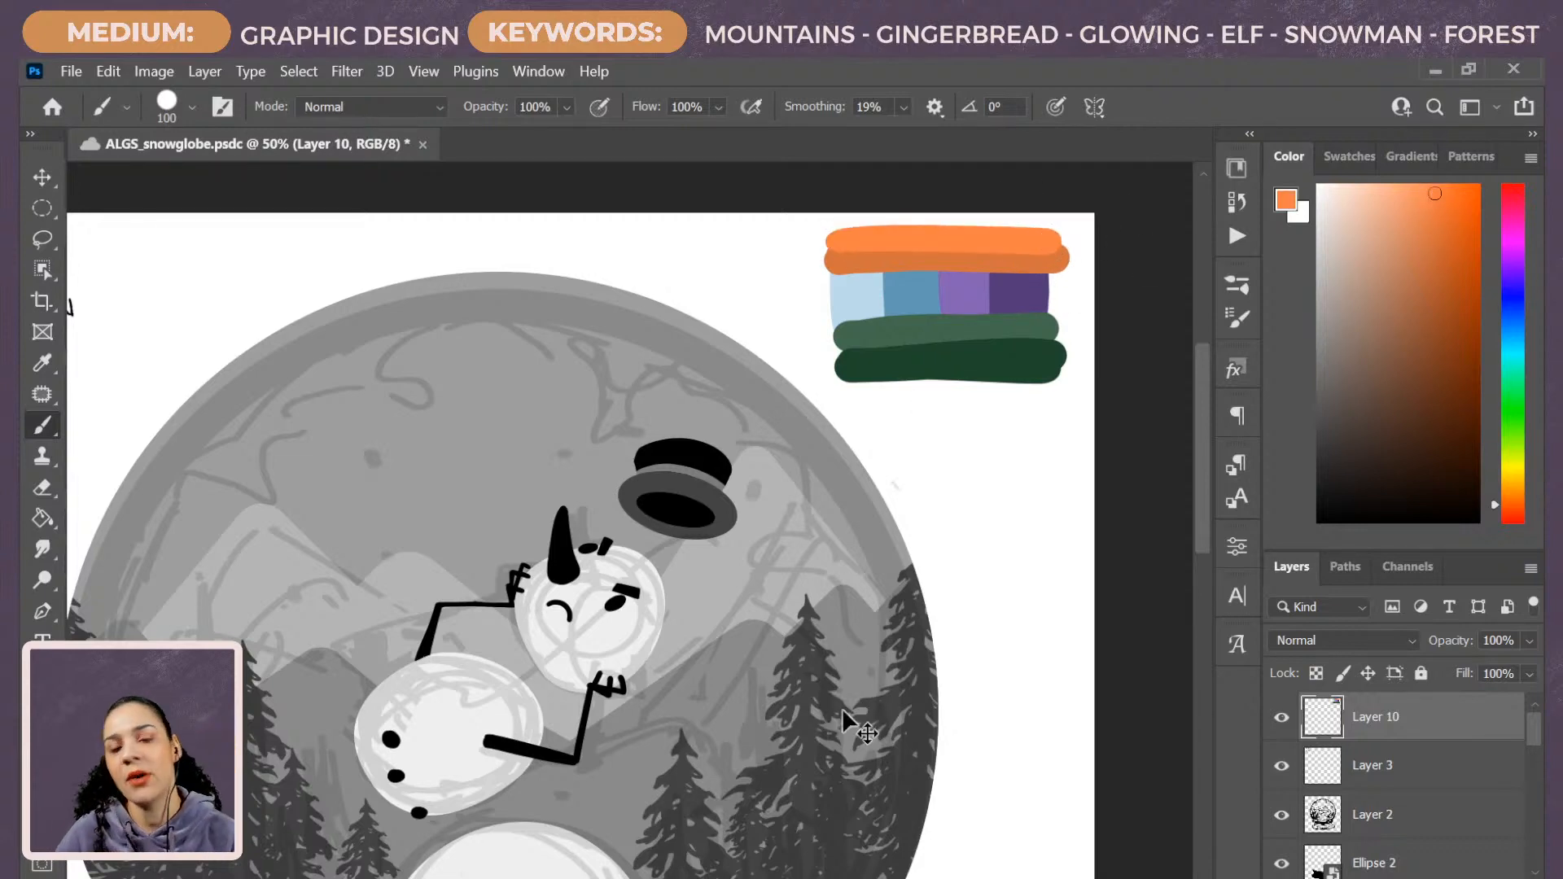
key("ctrl+minus")
key("ctrl+plus")
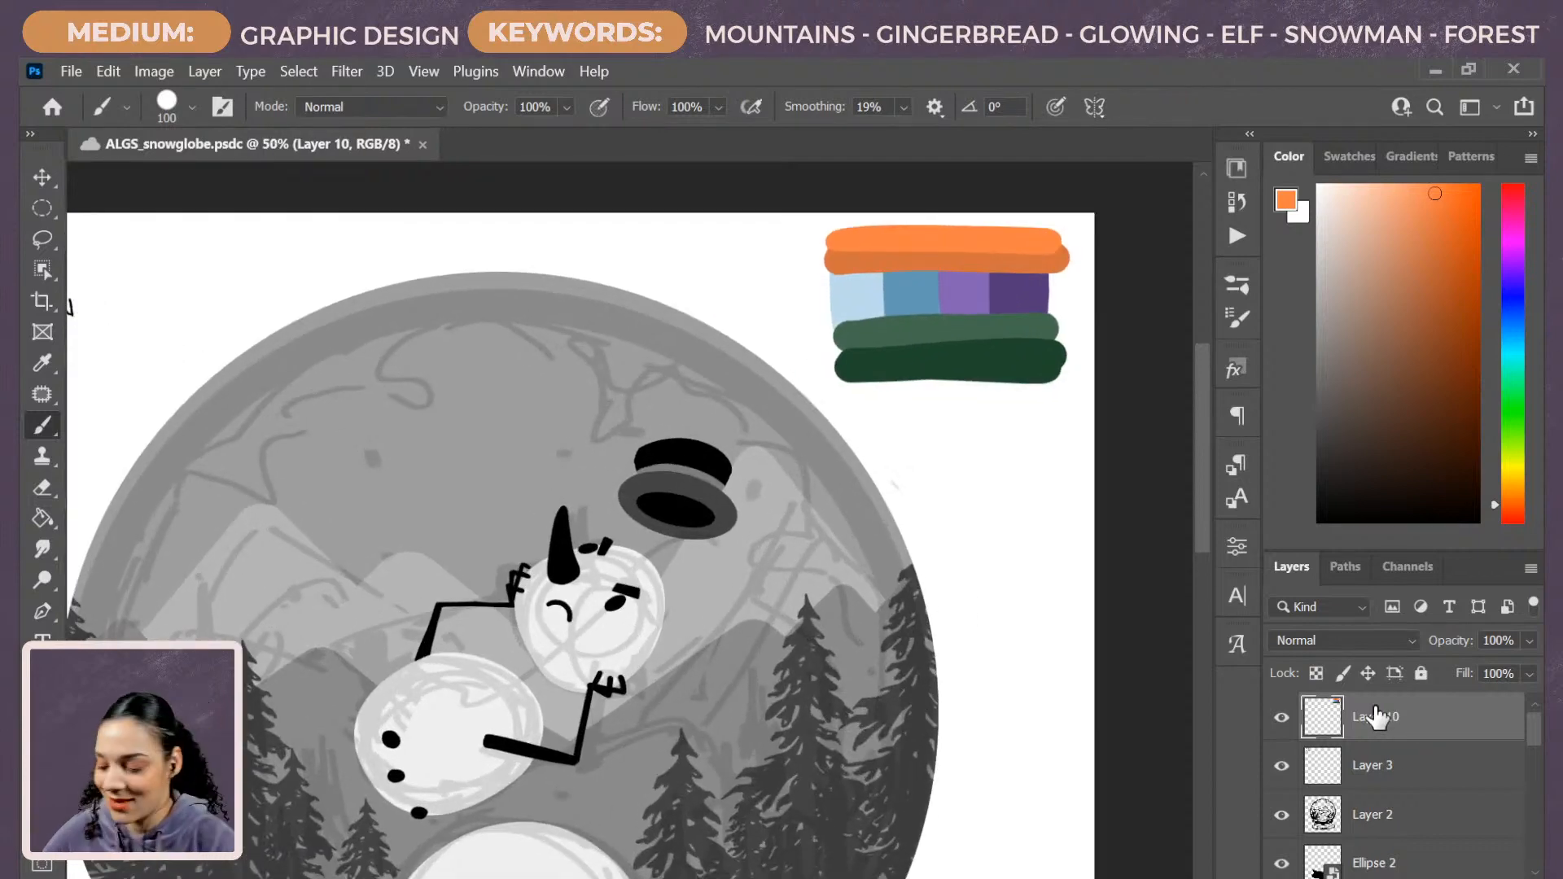
key("ctrl+shift+n")
key("Return")
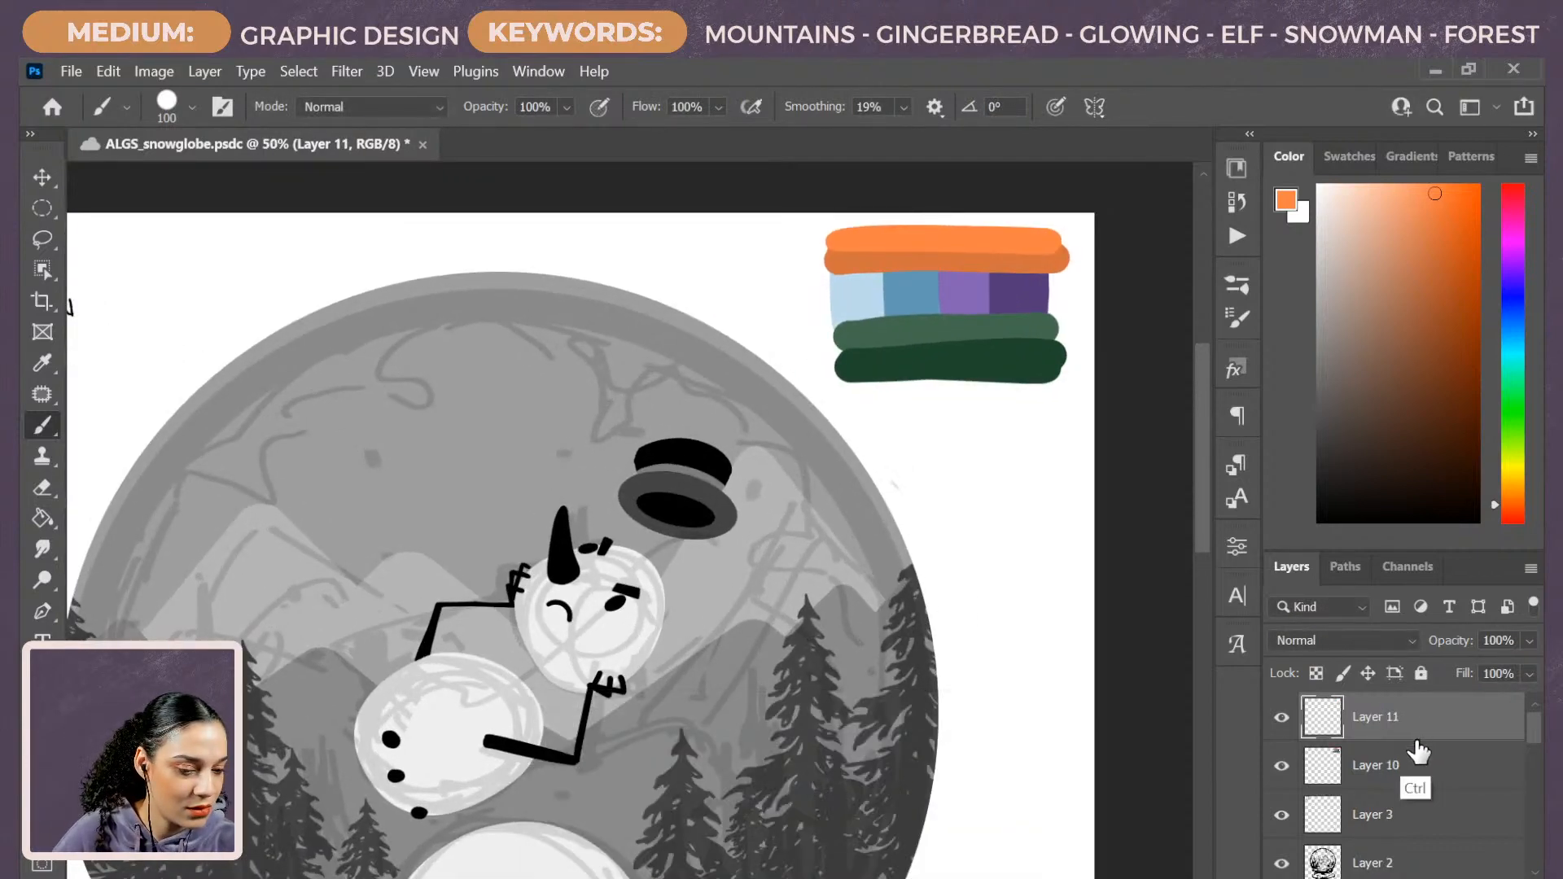
key("Delete")
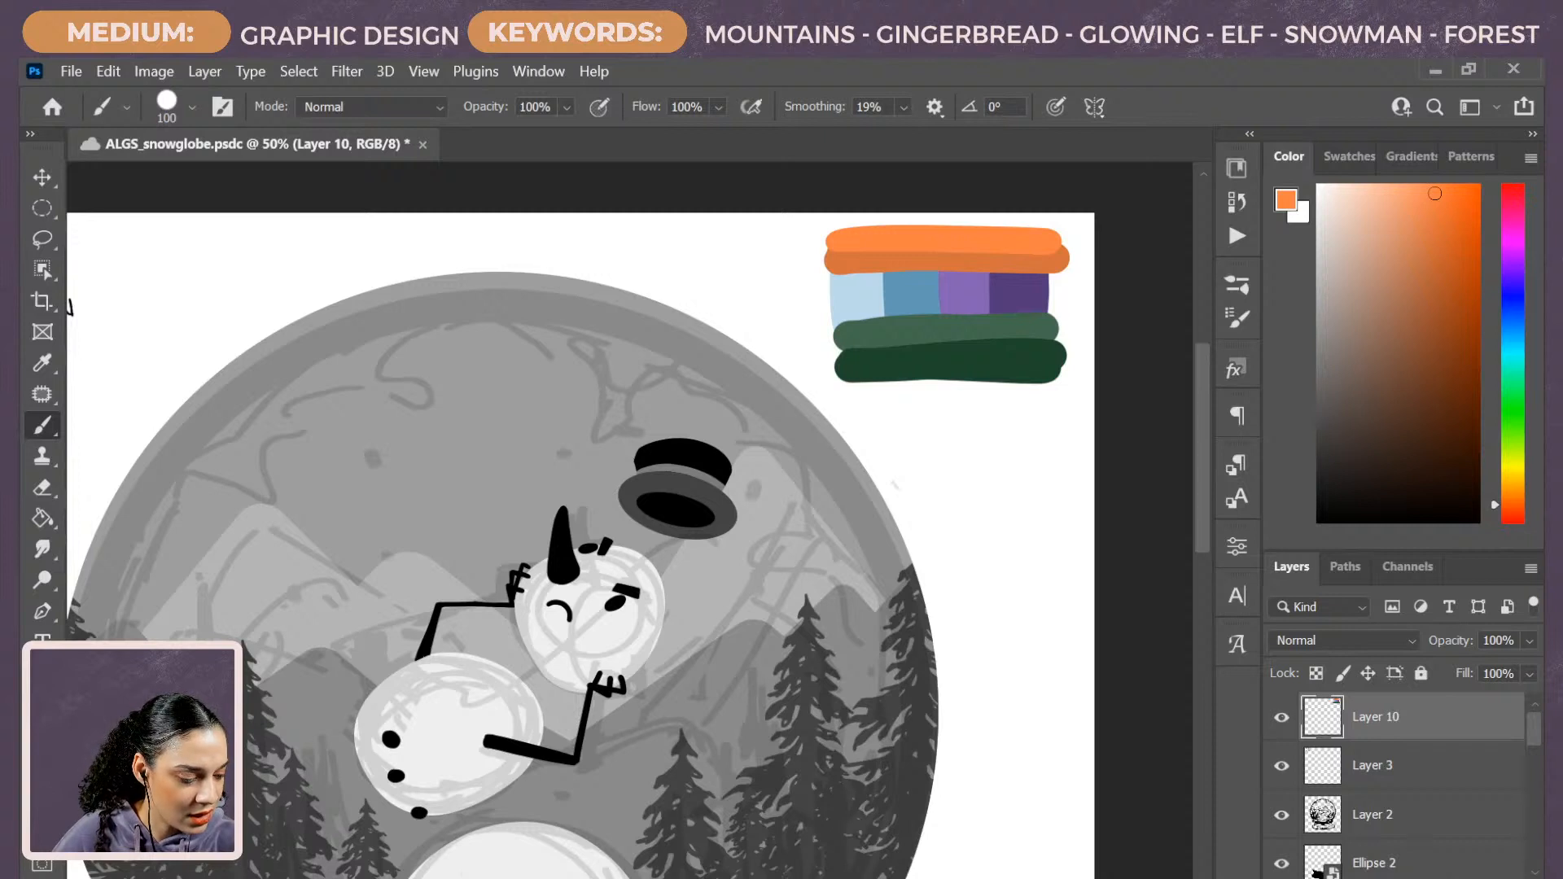
Add a Color Balance adjustment layer above the swatch layer, Layer 10, and clip it to that layer.
left_click(1404, 877)
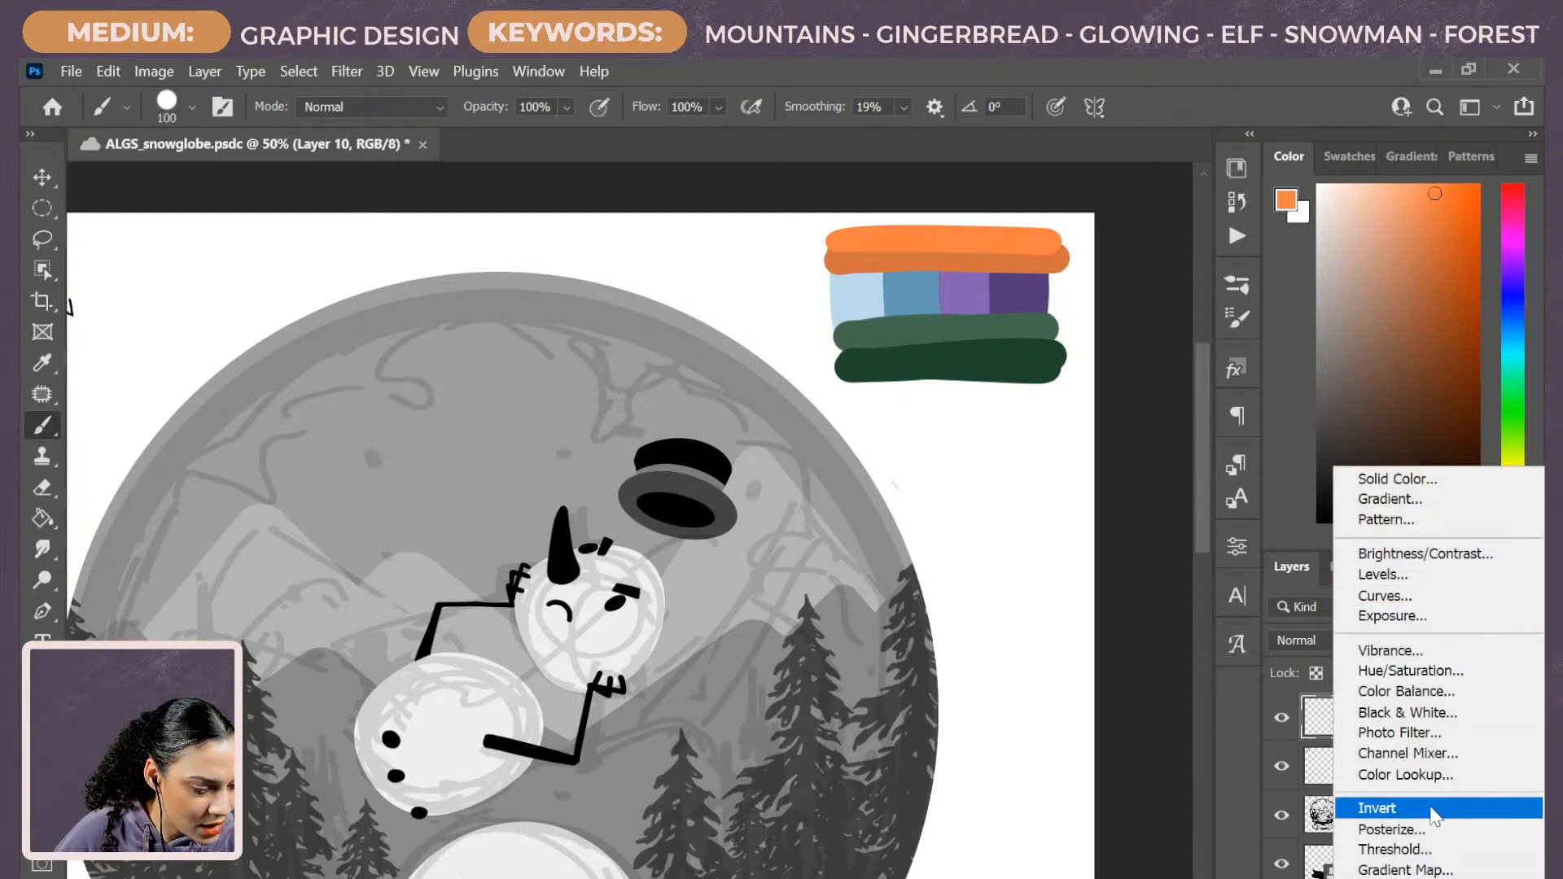
left_click(1445, 692)
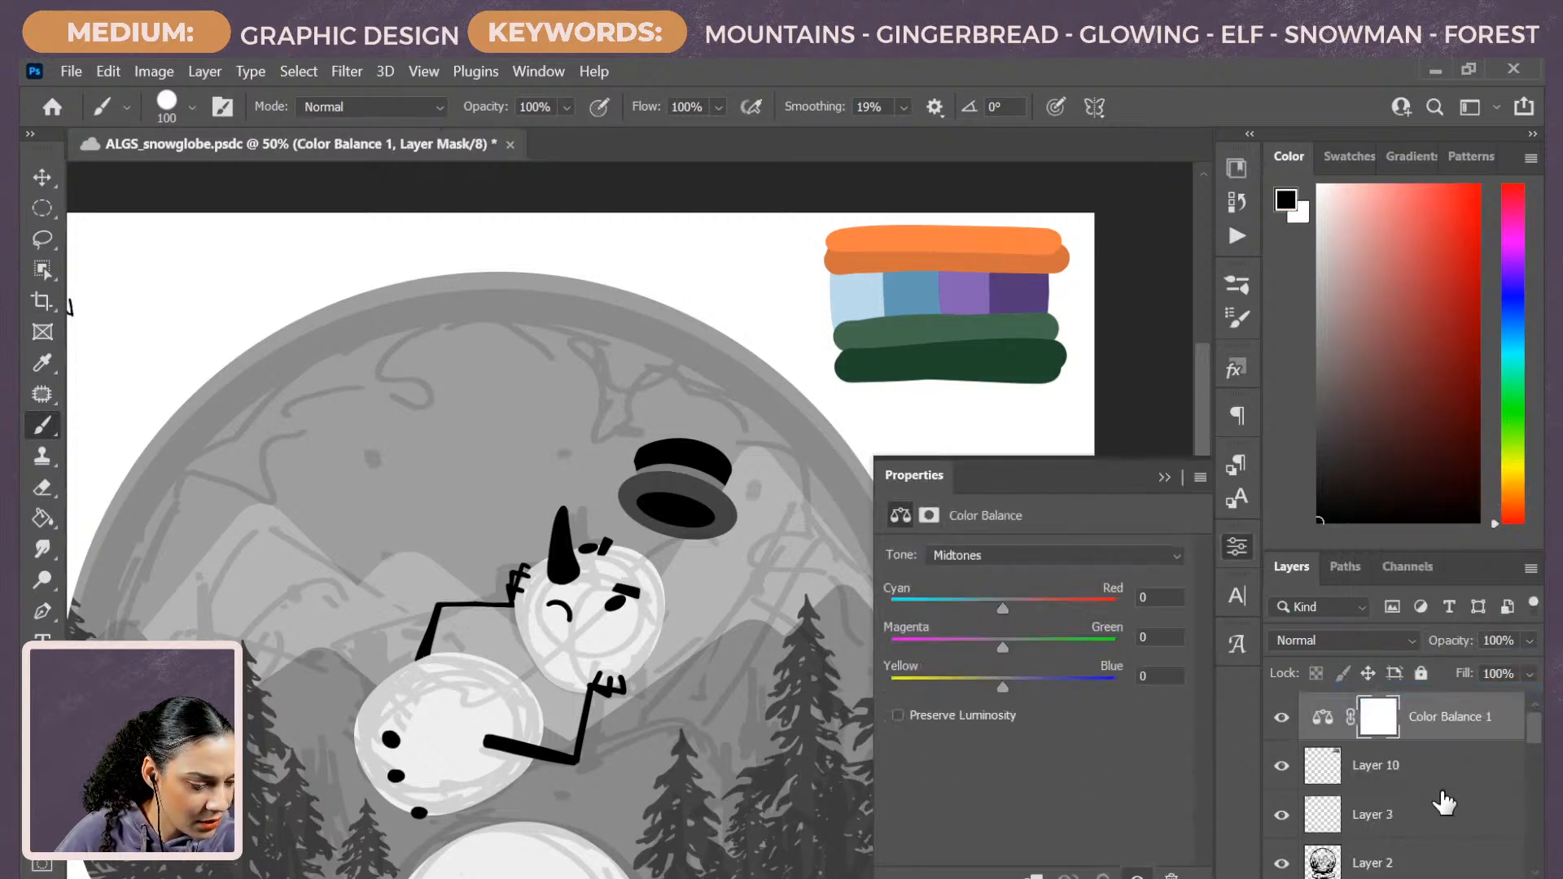
right_click(1486, 737)
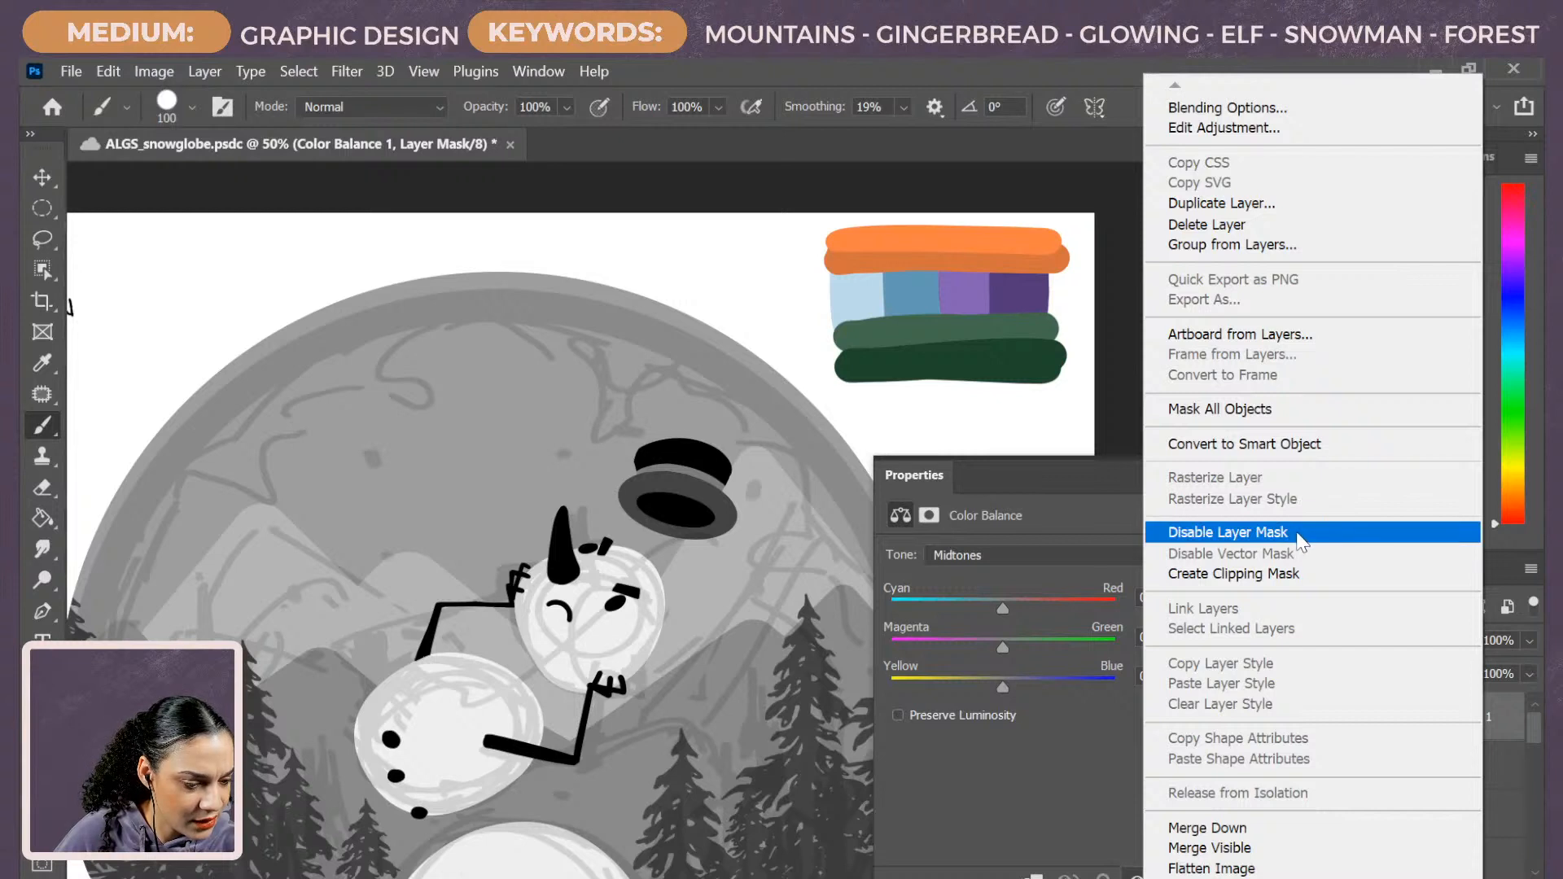
left_click(1293, 574)
Set the Color Balance midtones to +27 Cyan/Red, -4 Magenta/Green and -59 Yellow/Blue.
left_click_drag(1004, 608, 1076, 600)
left_click_drag(1004, 640, 944, 688)
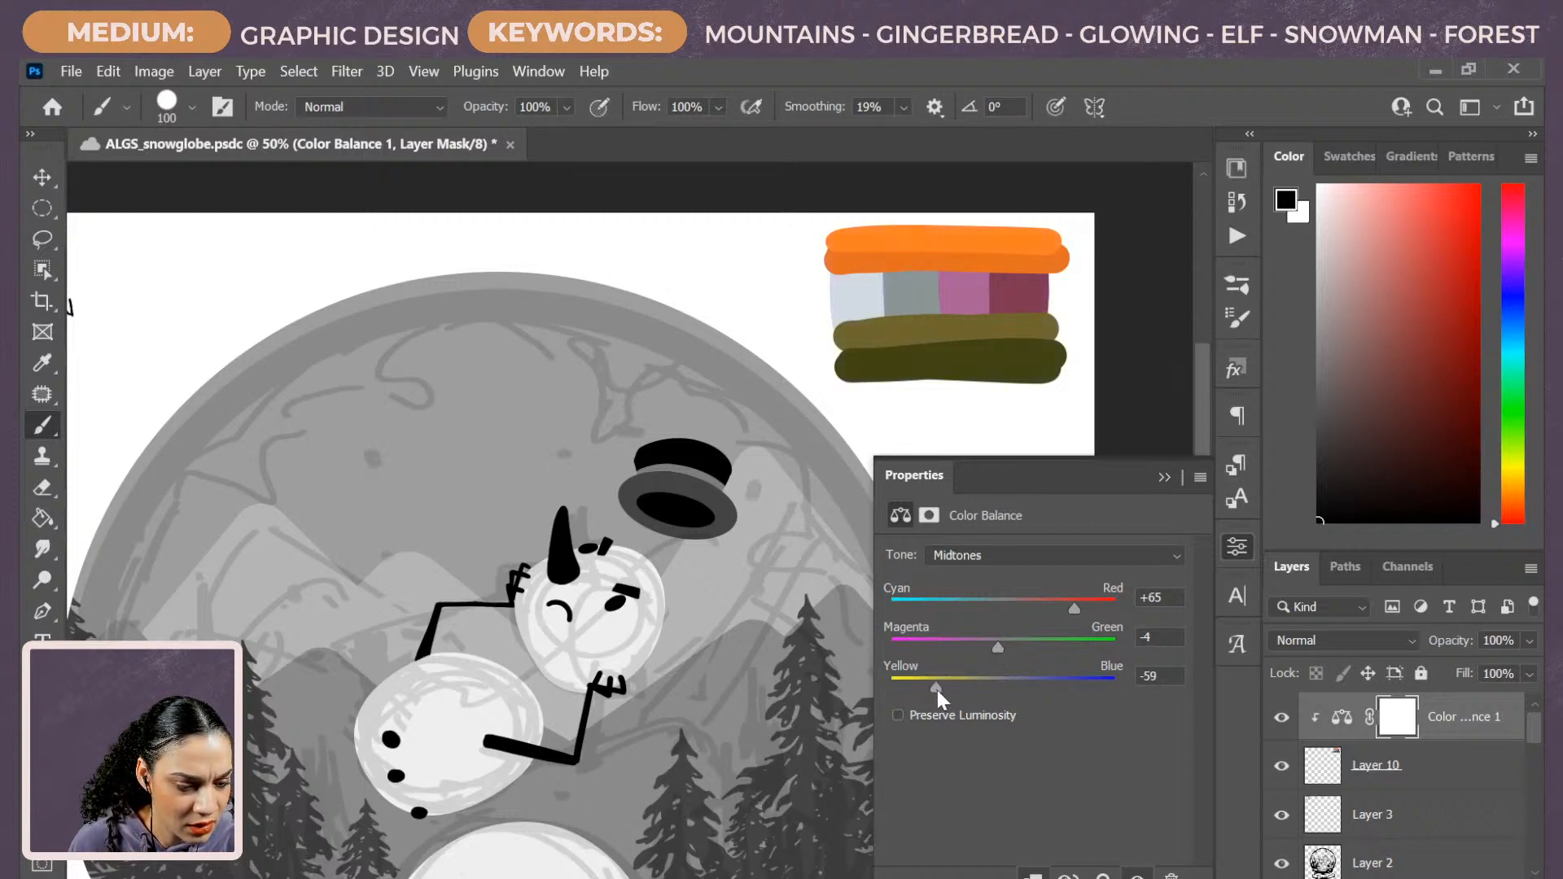
mouse_move(1021, 604)
left_mouse_down()
mouse_move(982, 609)
mouse_move(1033, 609)
left_mouse_up()
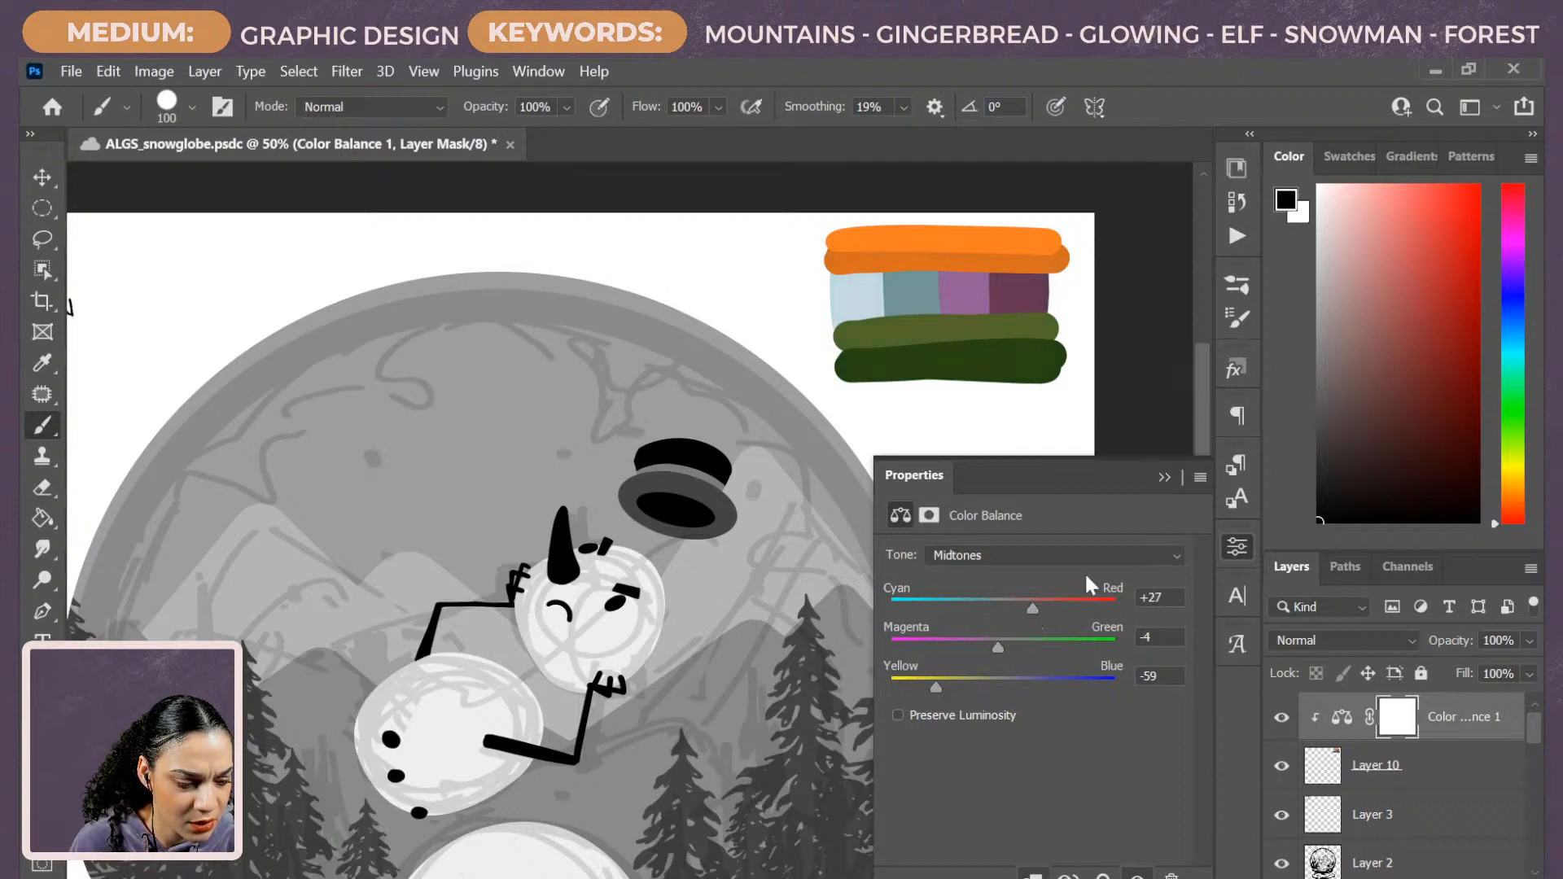
left_click(1142, 555)
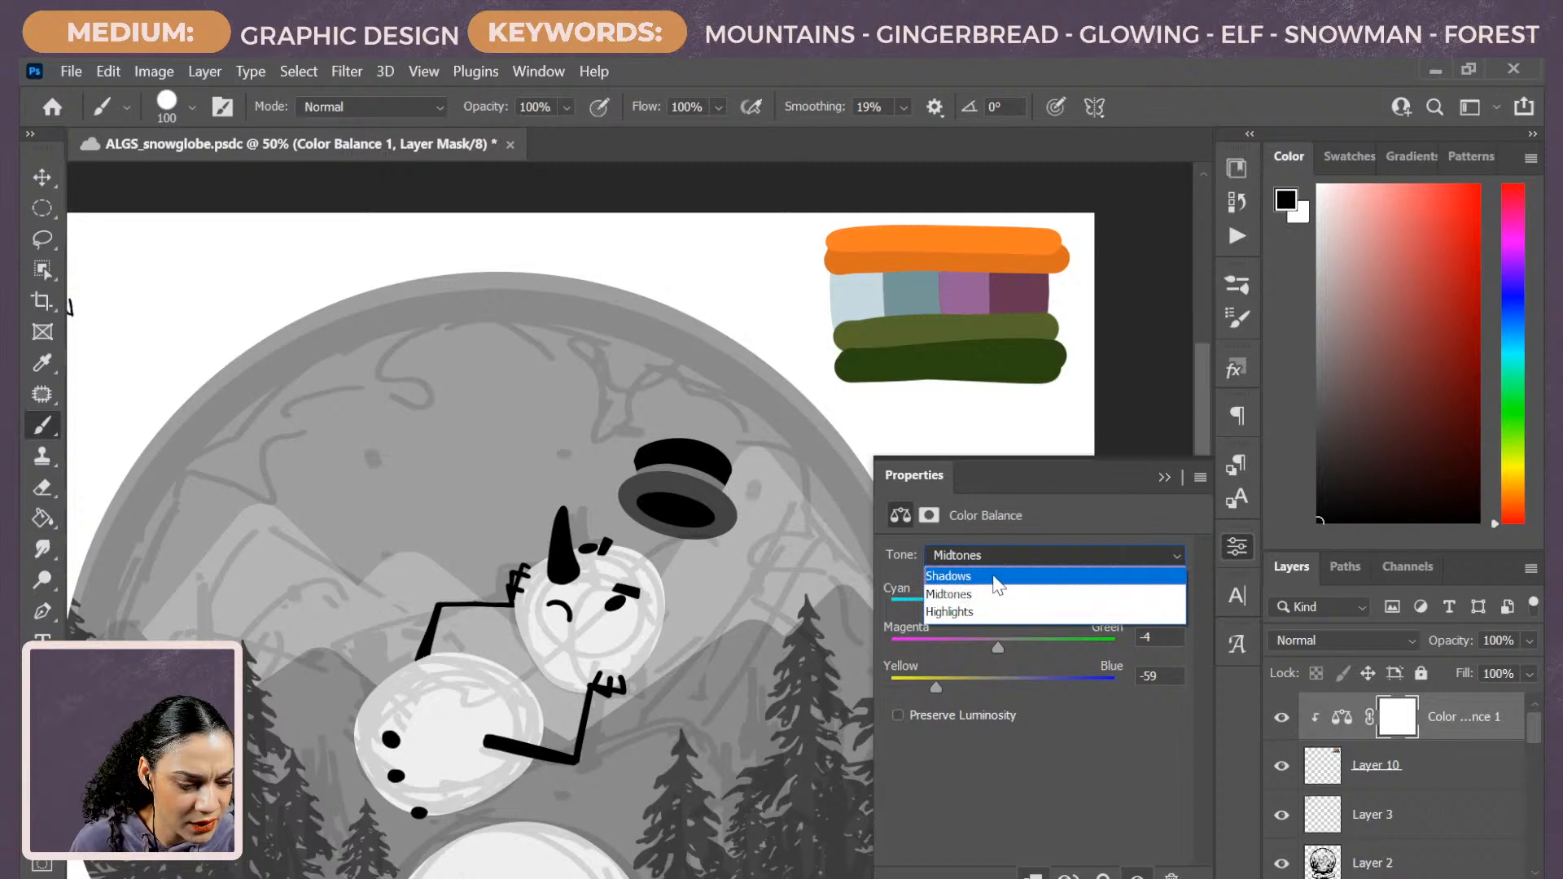
left_click(1062, 798)
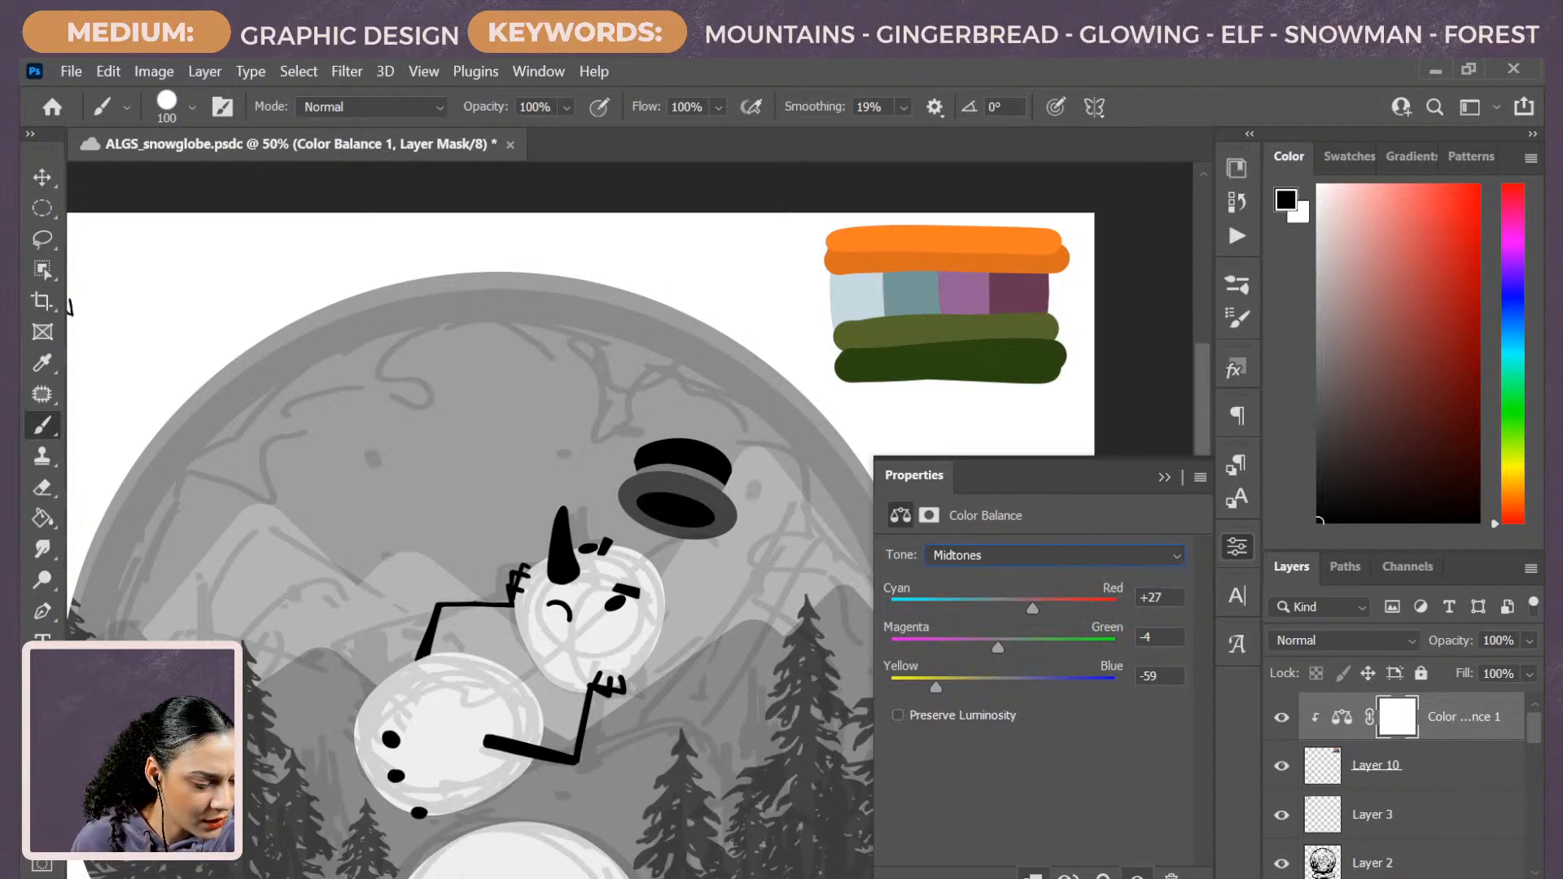
left_click(1403, 877)
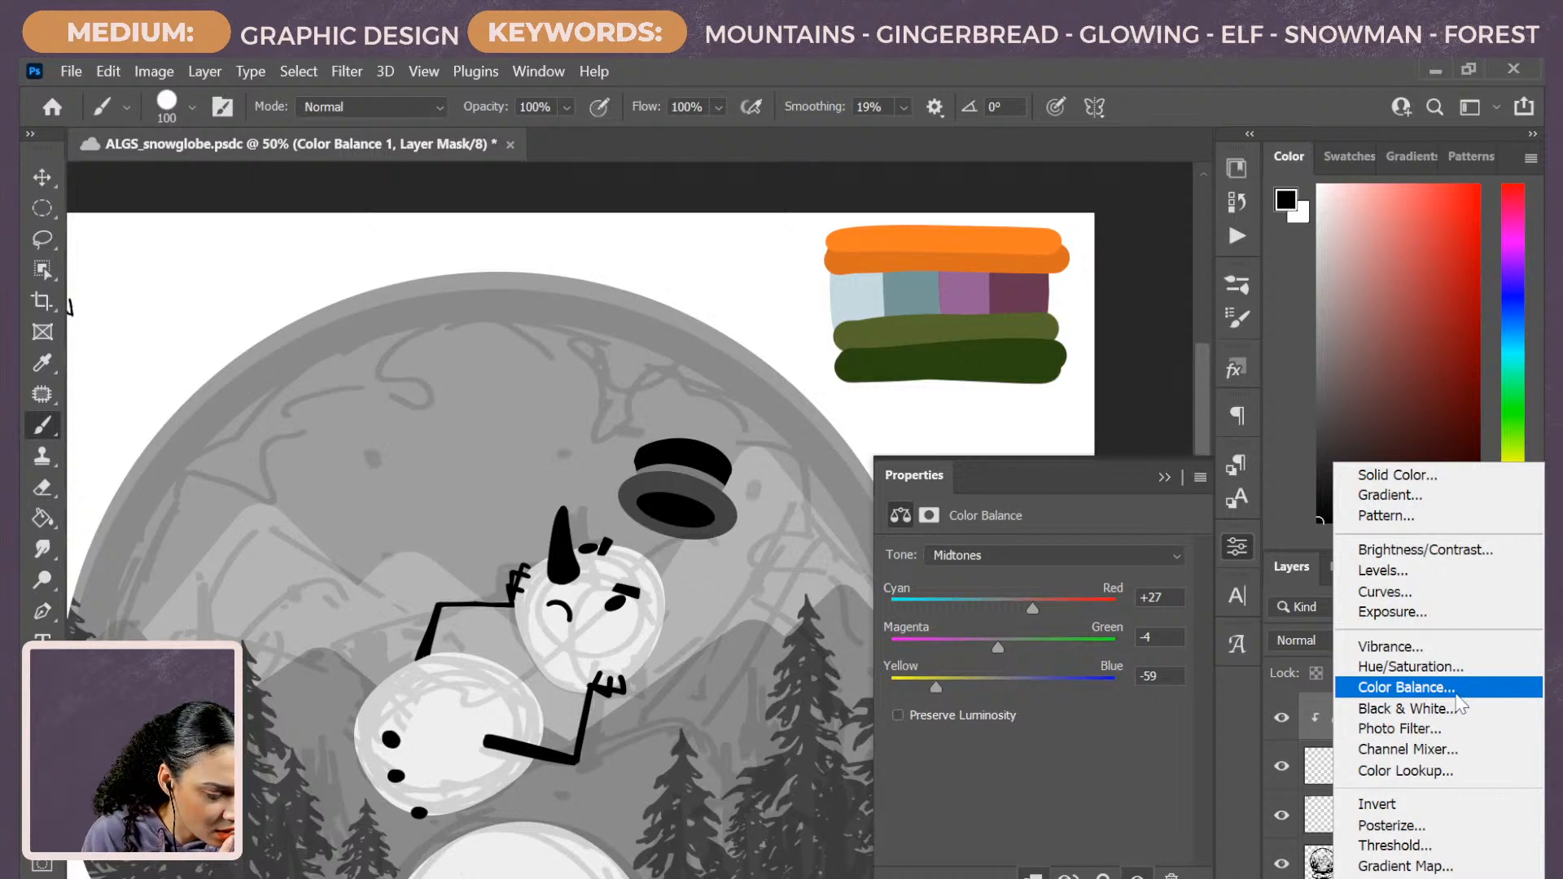
left_click(1099, 716)
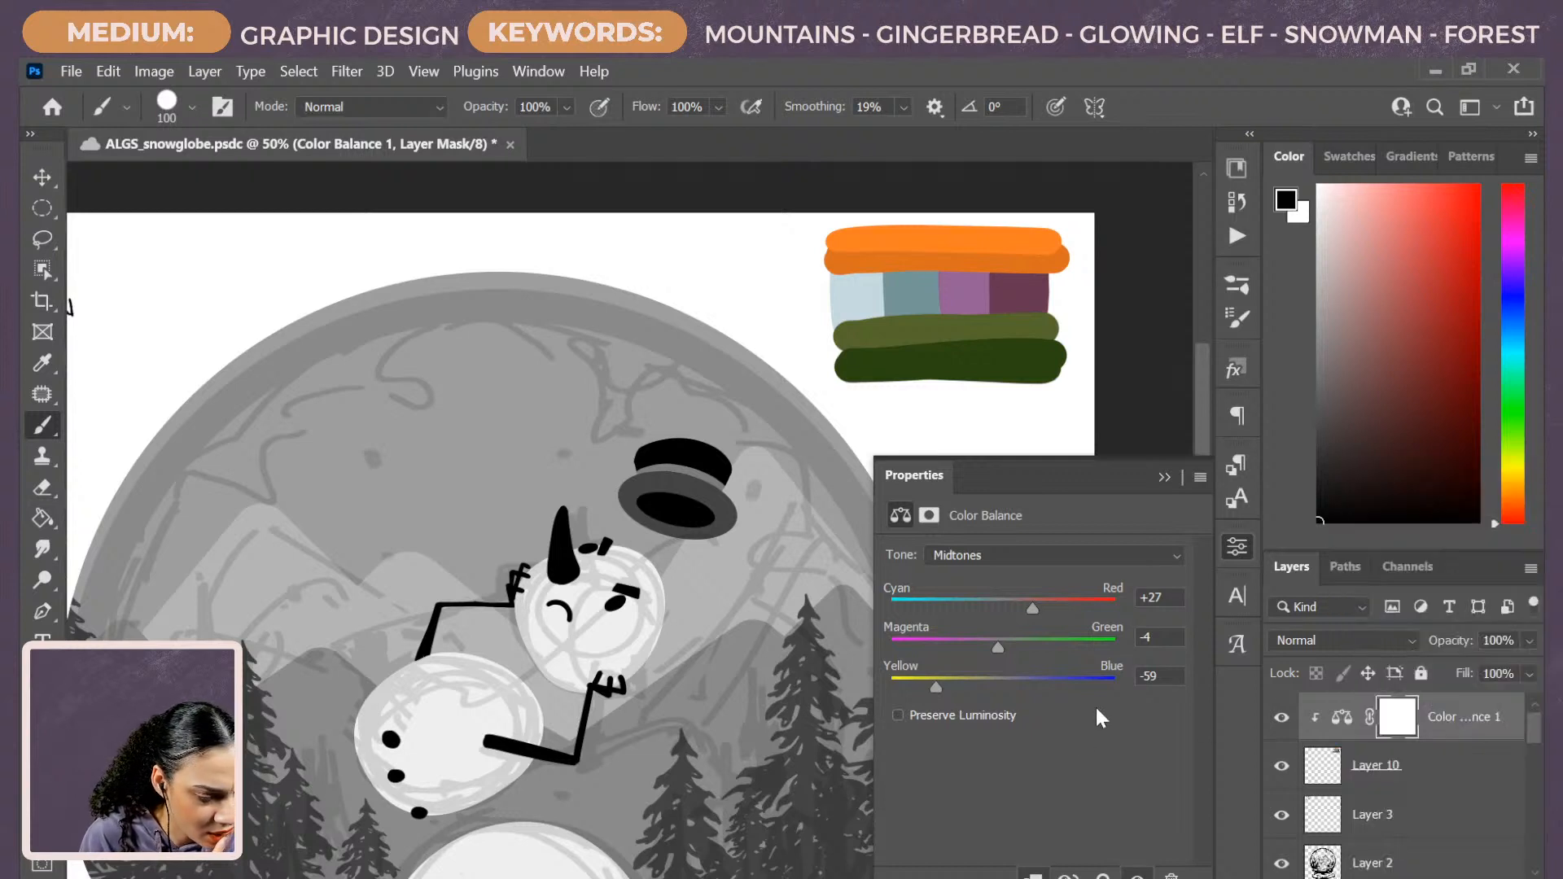
left_click(1180, 556)
left_click(1178, 555)
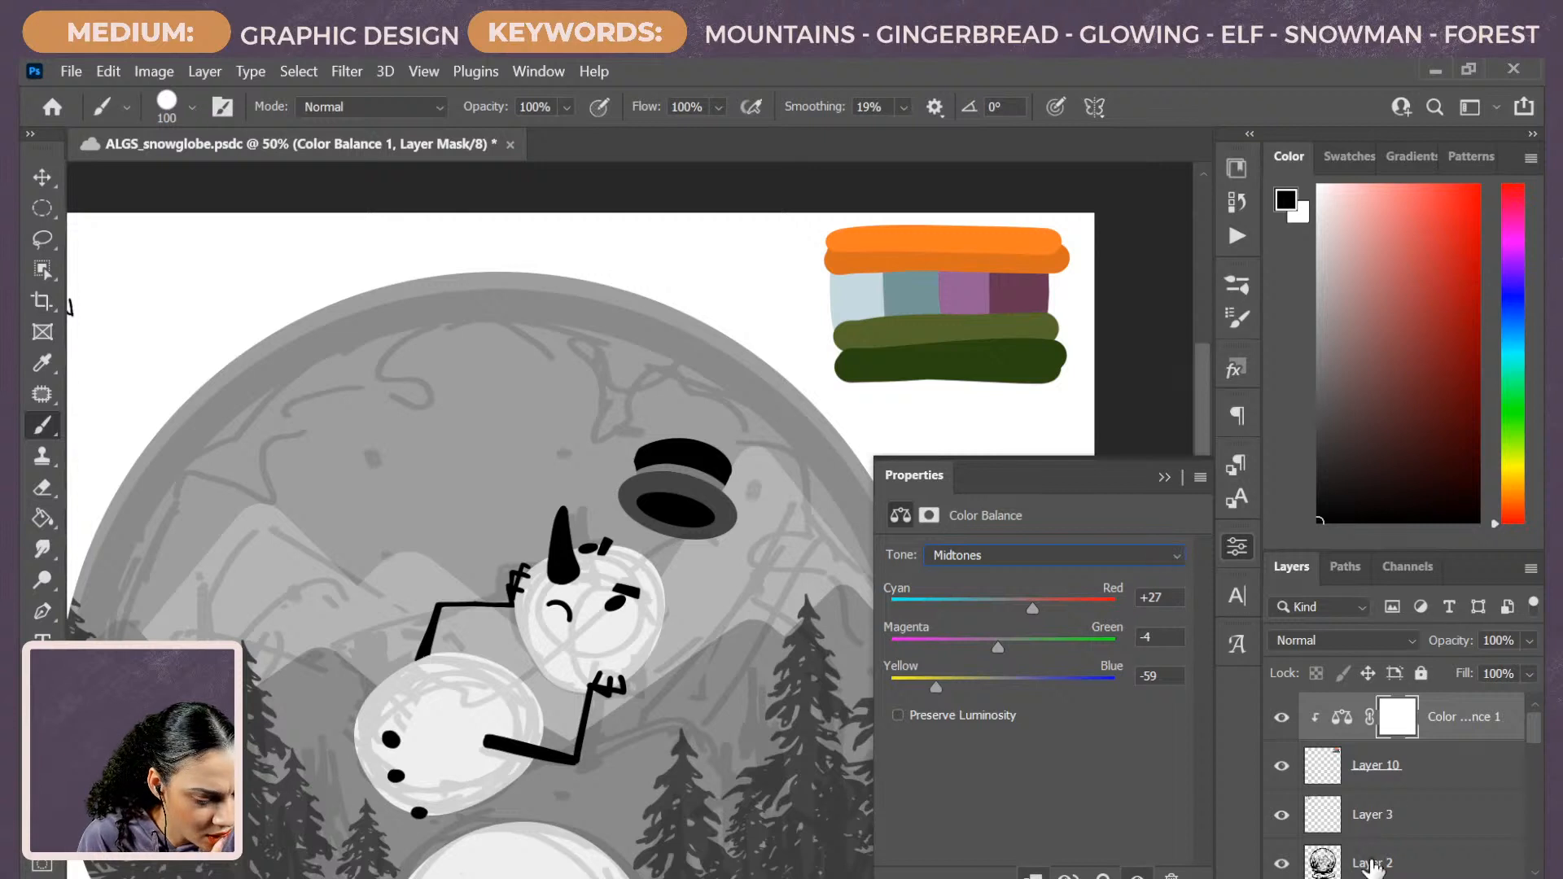
Add a Vibrance adjustment layer above the Color Balance layer and clip it to the swatches.
left_click(1405, 877)
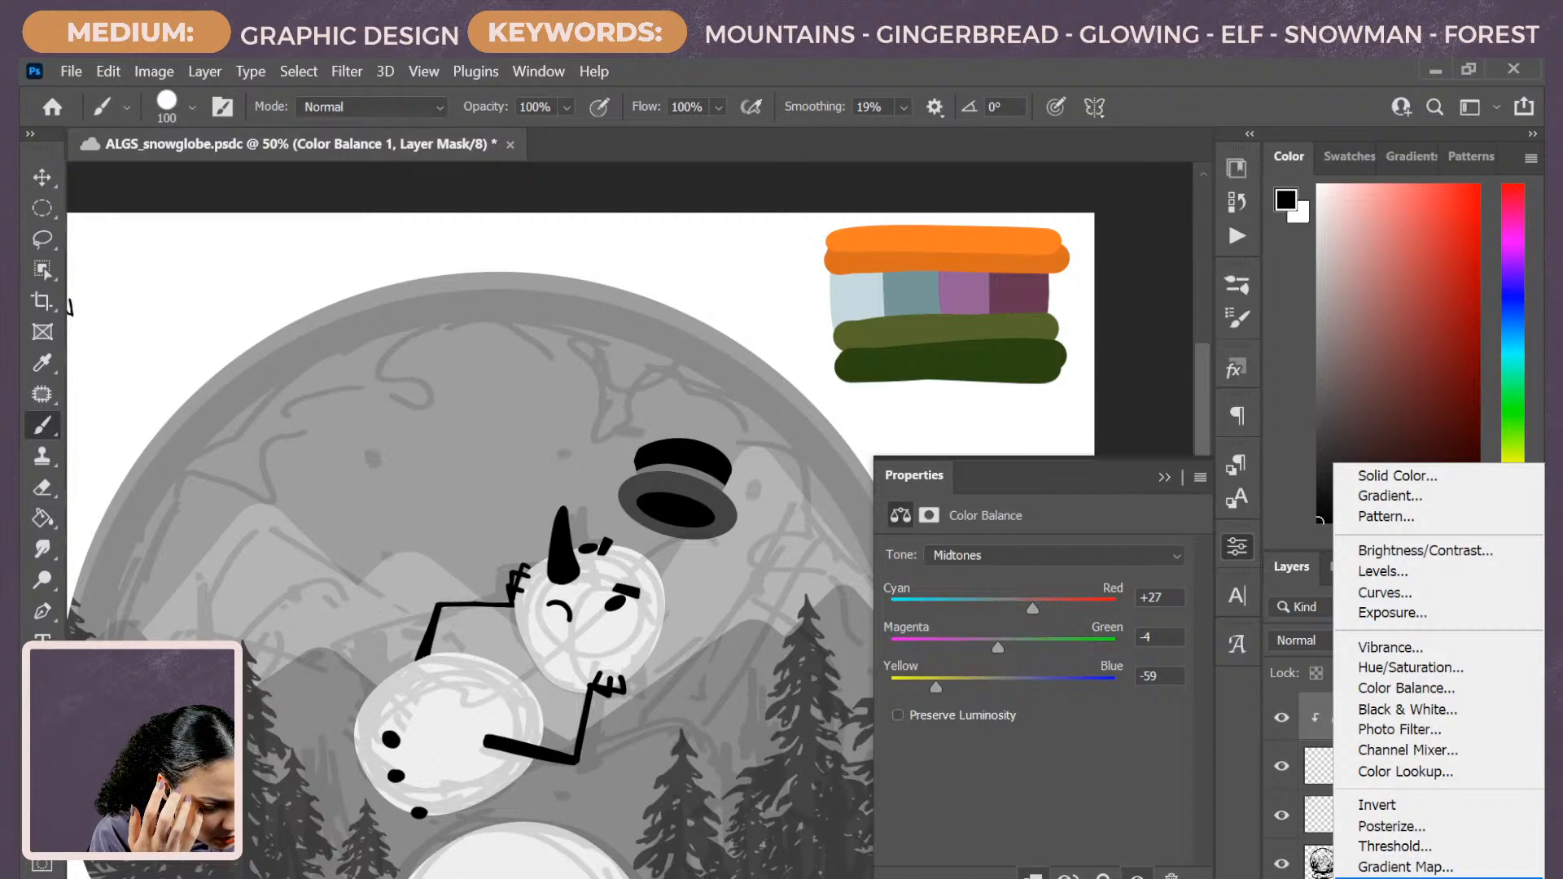
left_click(1416, 648)
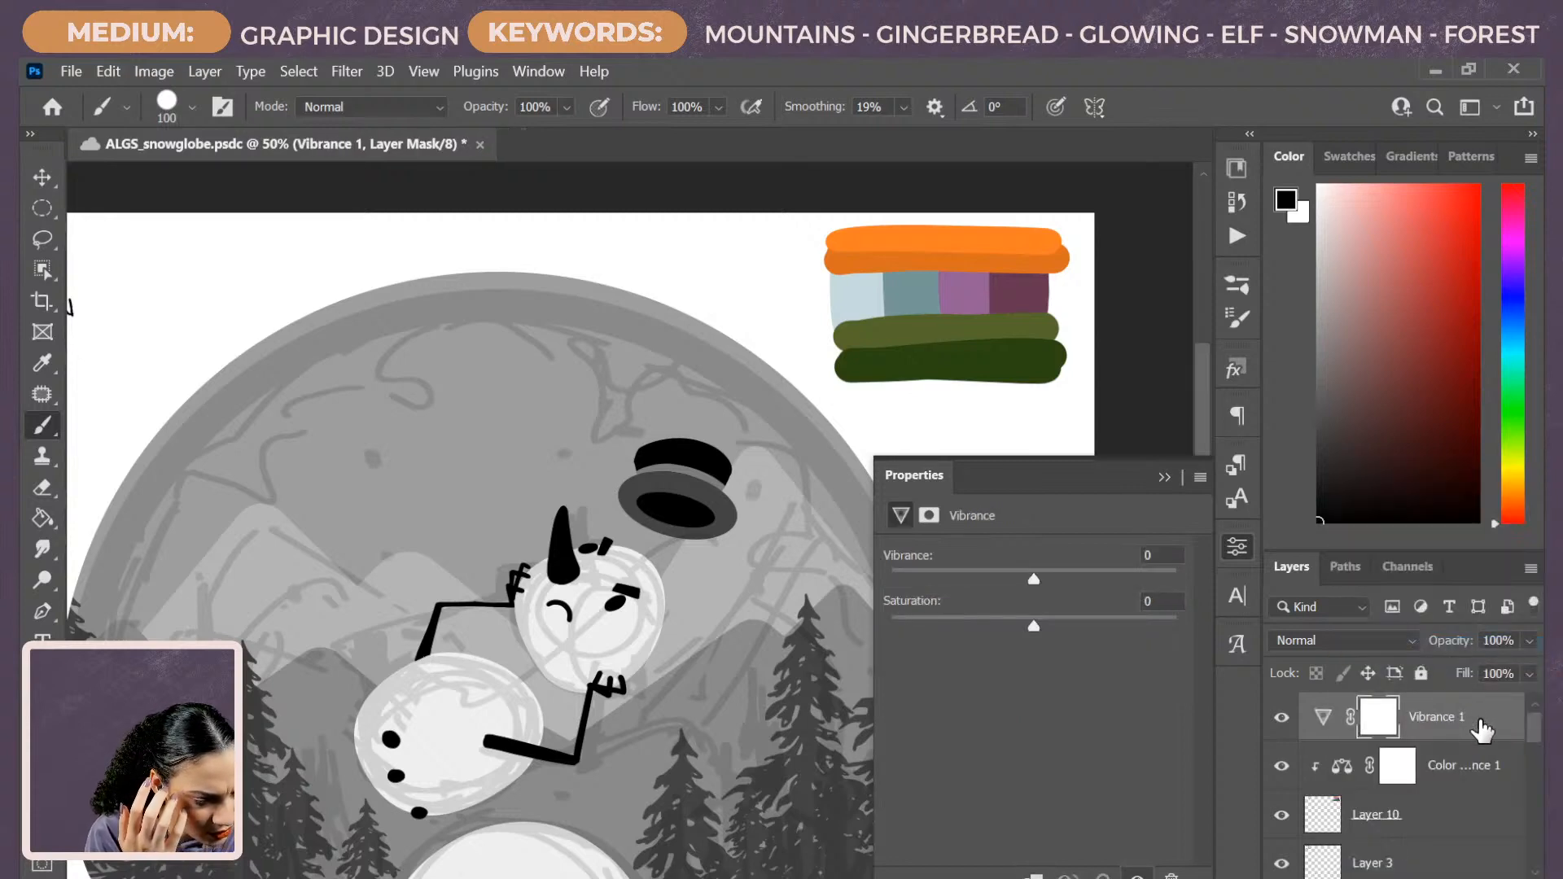
right_click(1480, 727)
left_click(1289, 593)
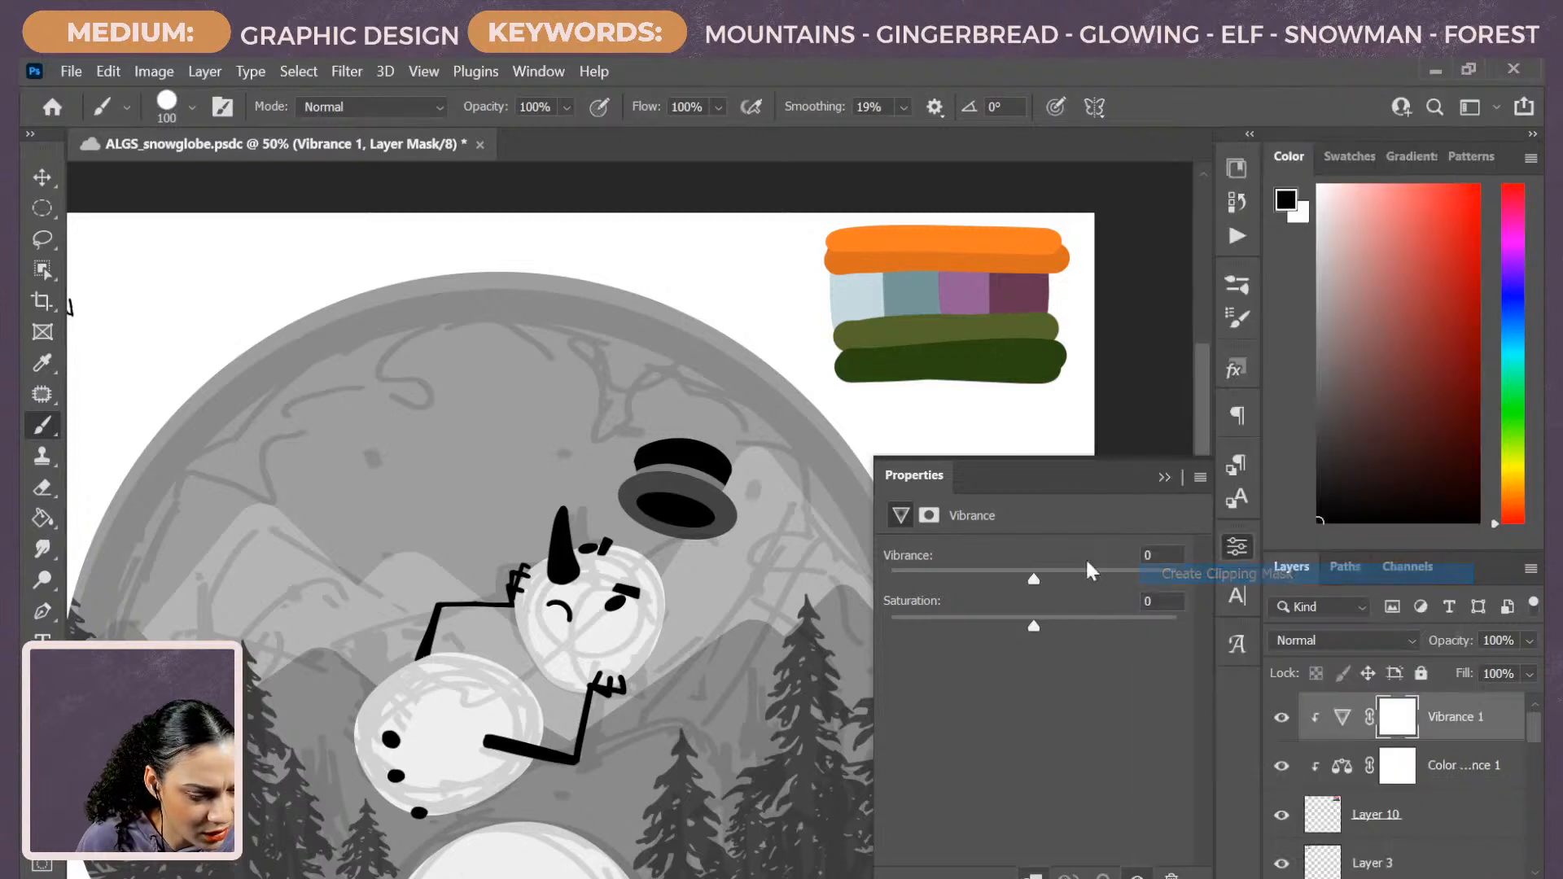
Adjust the swatches' color intensity by setting Vibrance to -17 and Saturation to +22.
left_click_drag(1034, 625, 1080, 625)
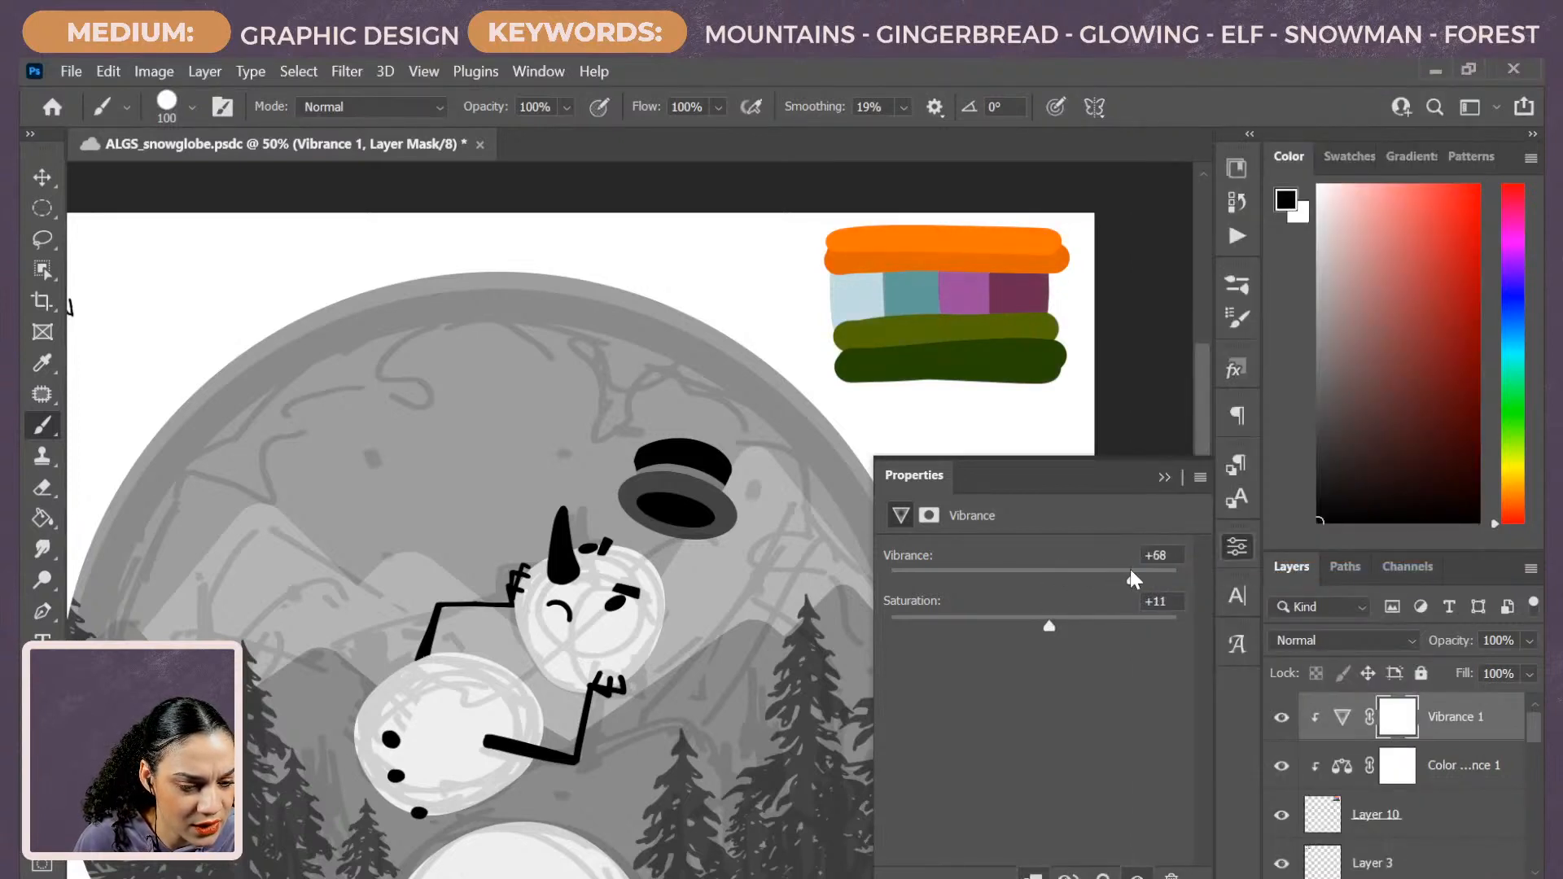
left_click_drag(1133, 579, 984, 579)
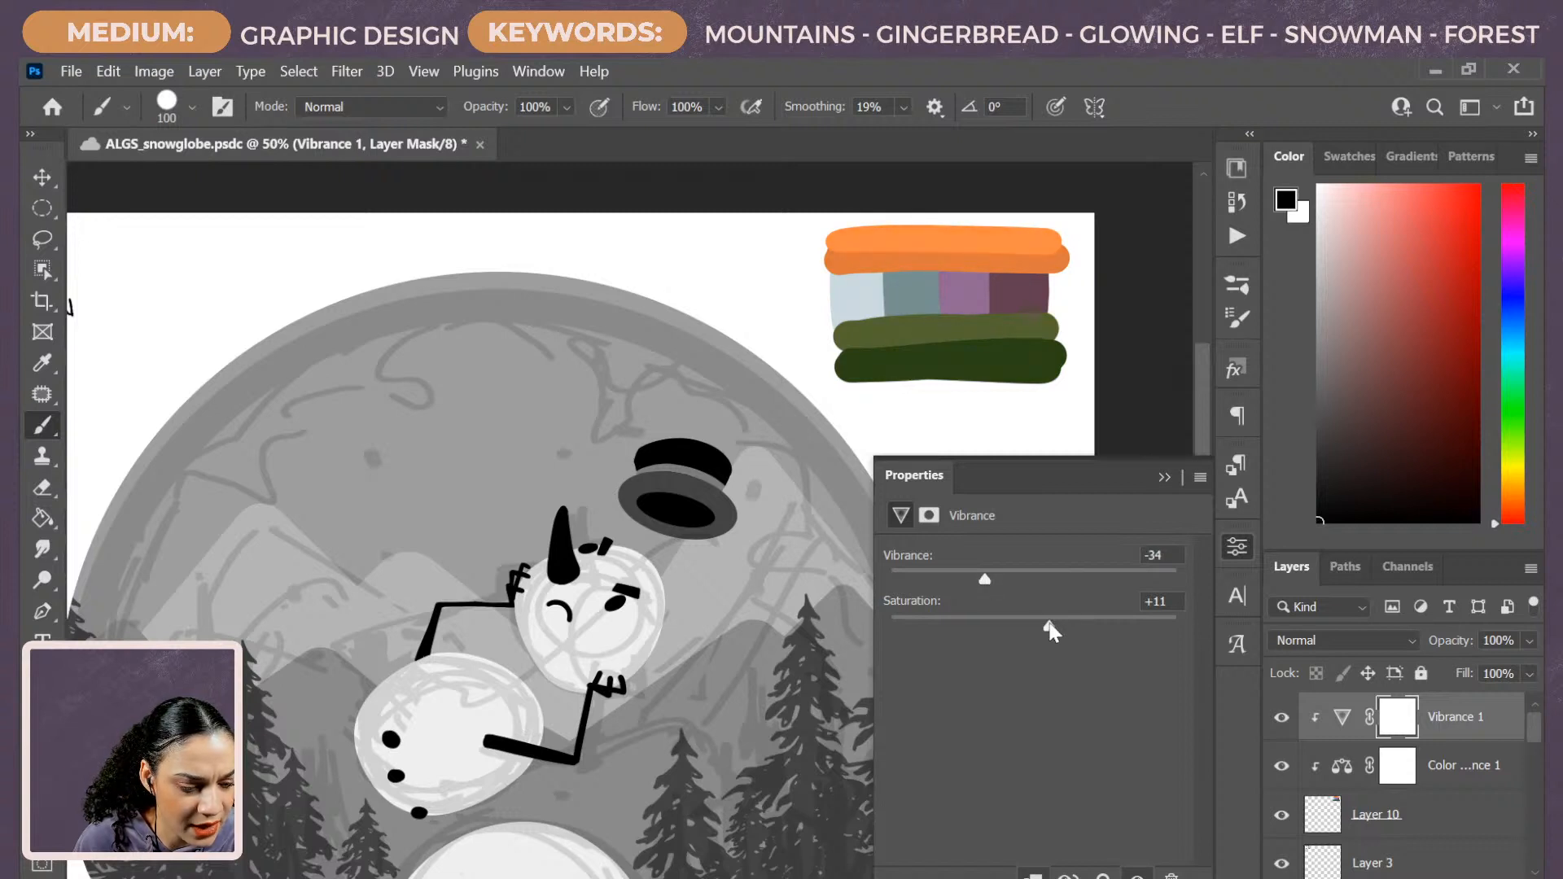
left_click_drag(1050, 629, 1097, 628)
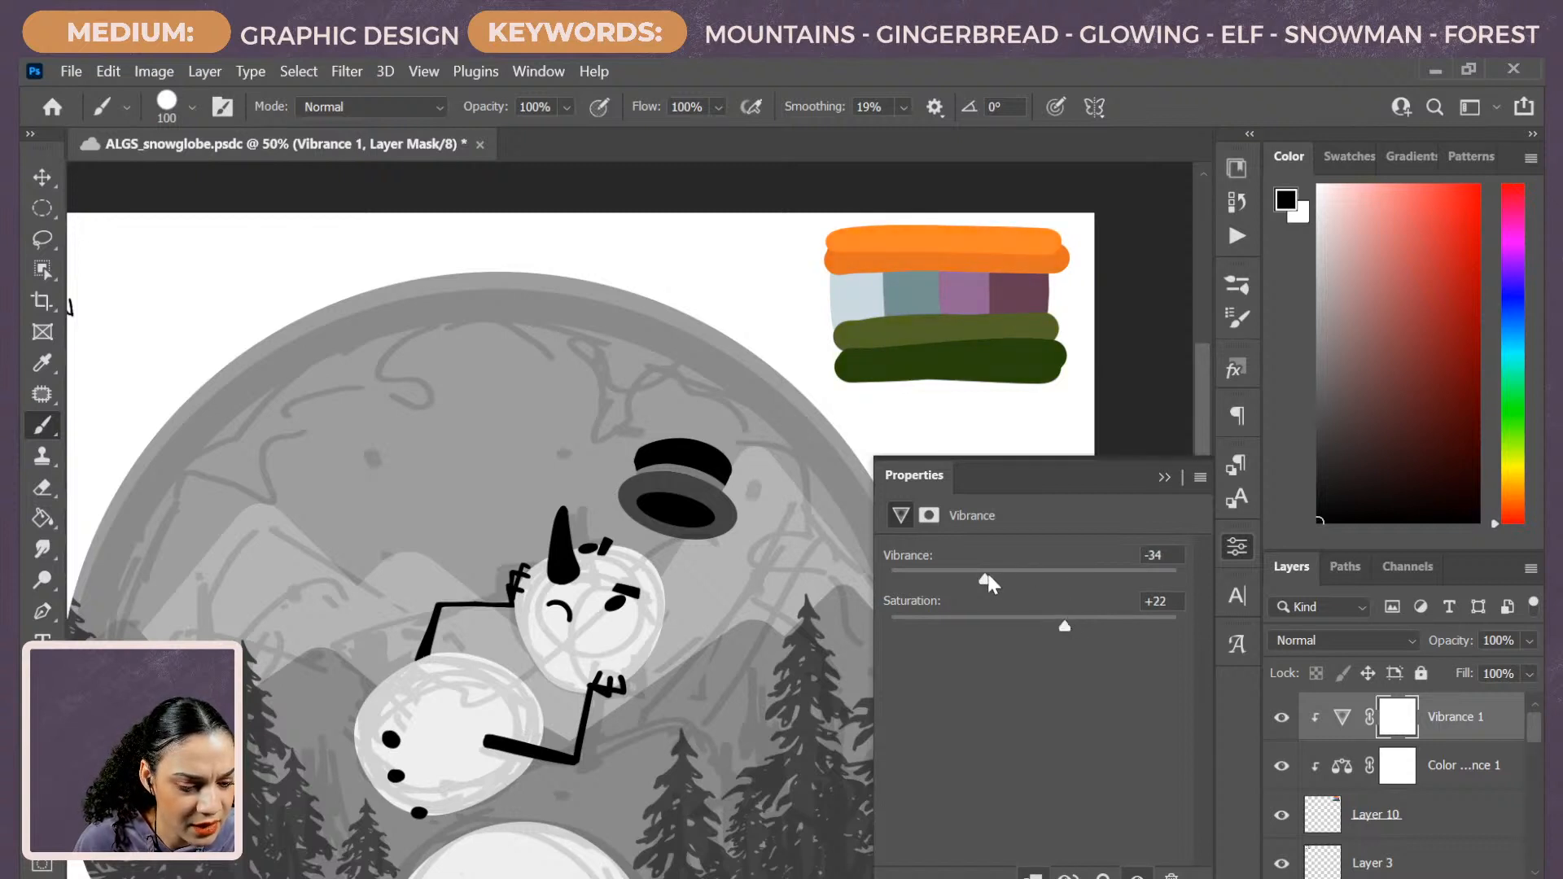
left_click_drag(985, 578, 1015, 578)
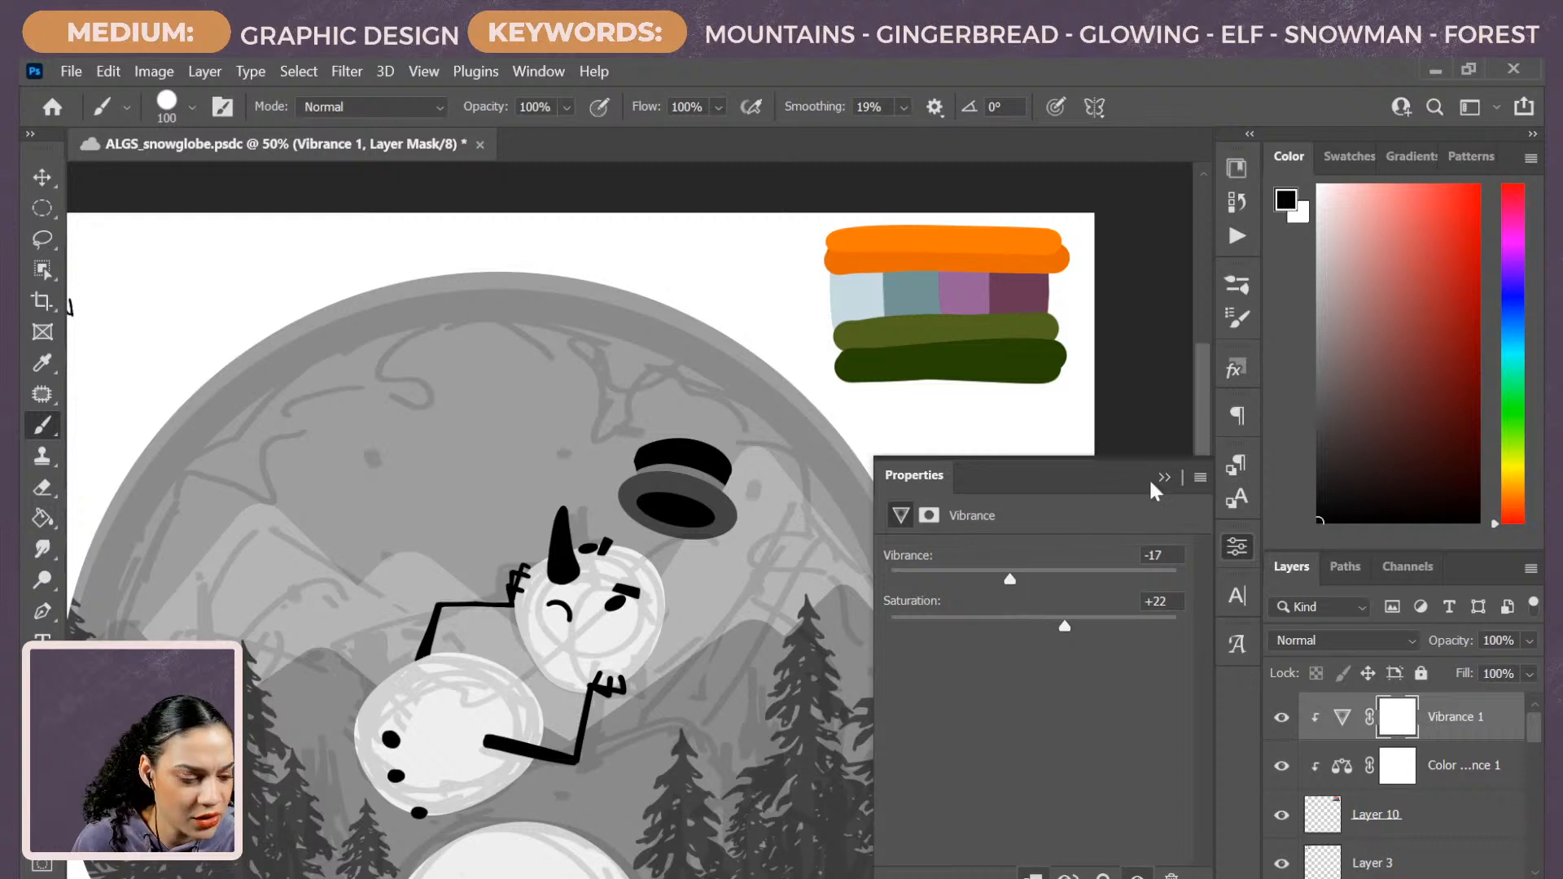
left_click(1489, 721)
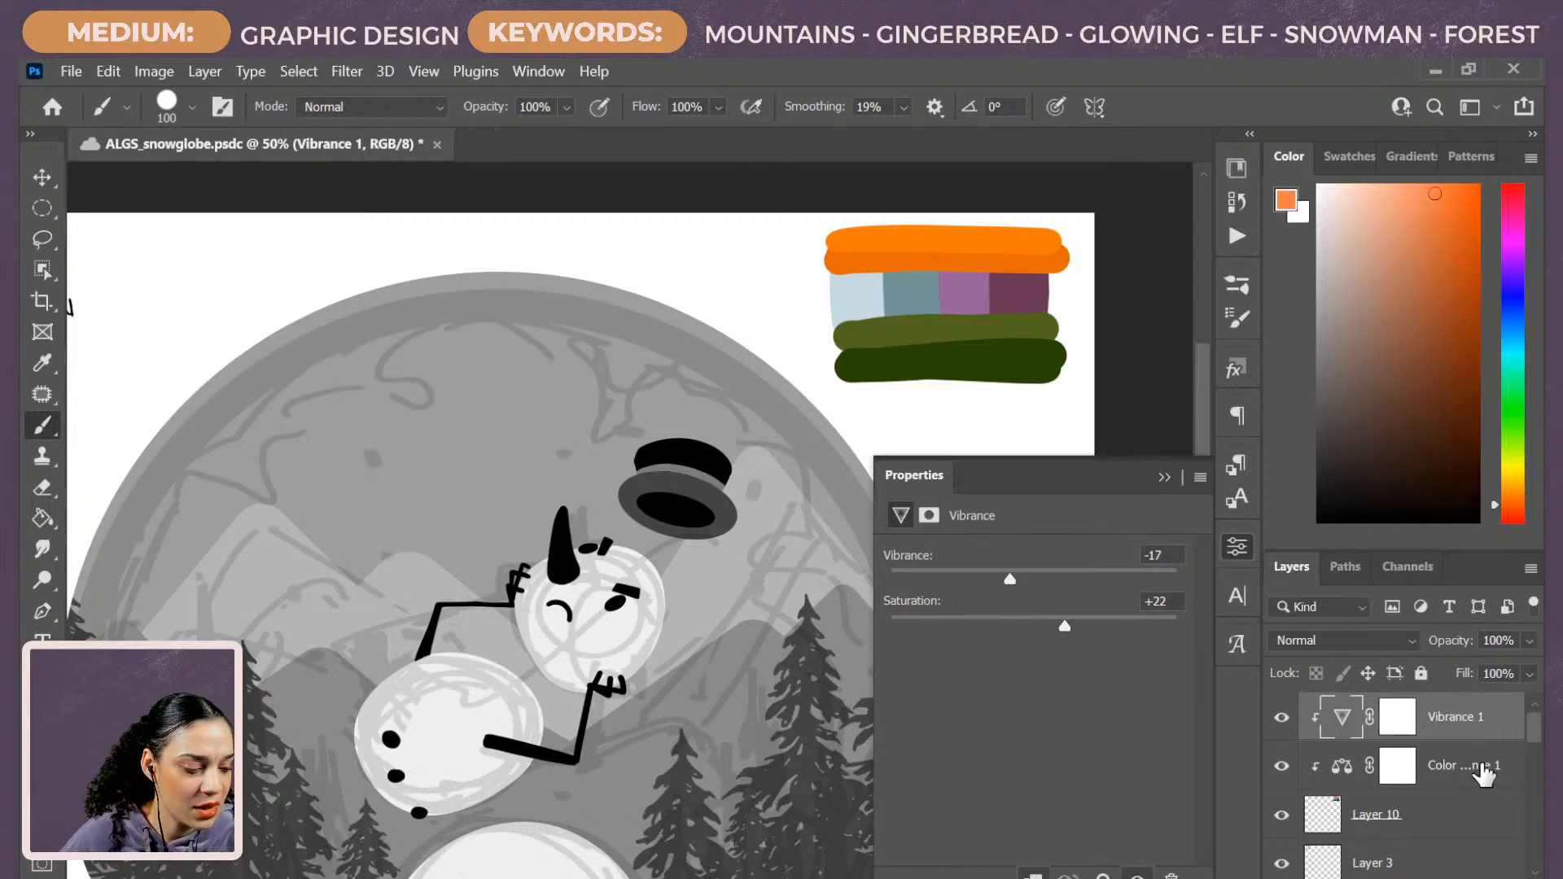
left_click(1481, 777, "ctrl")
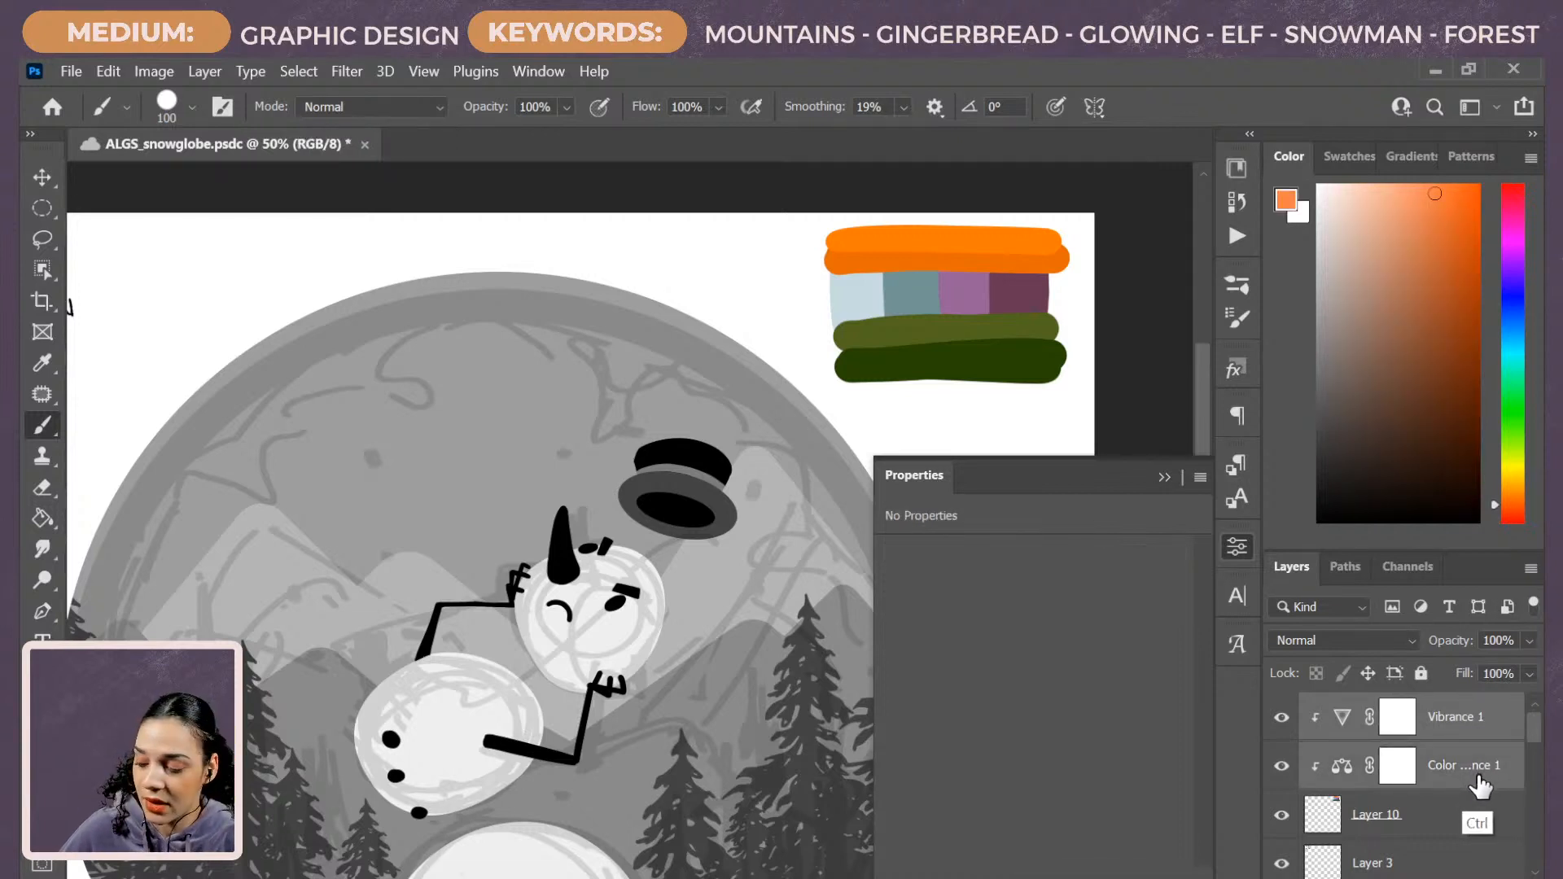
key("ctrl+g")
key("ctrl+z")
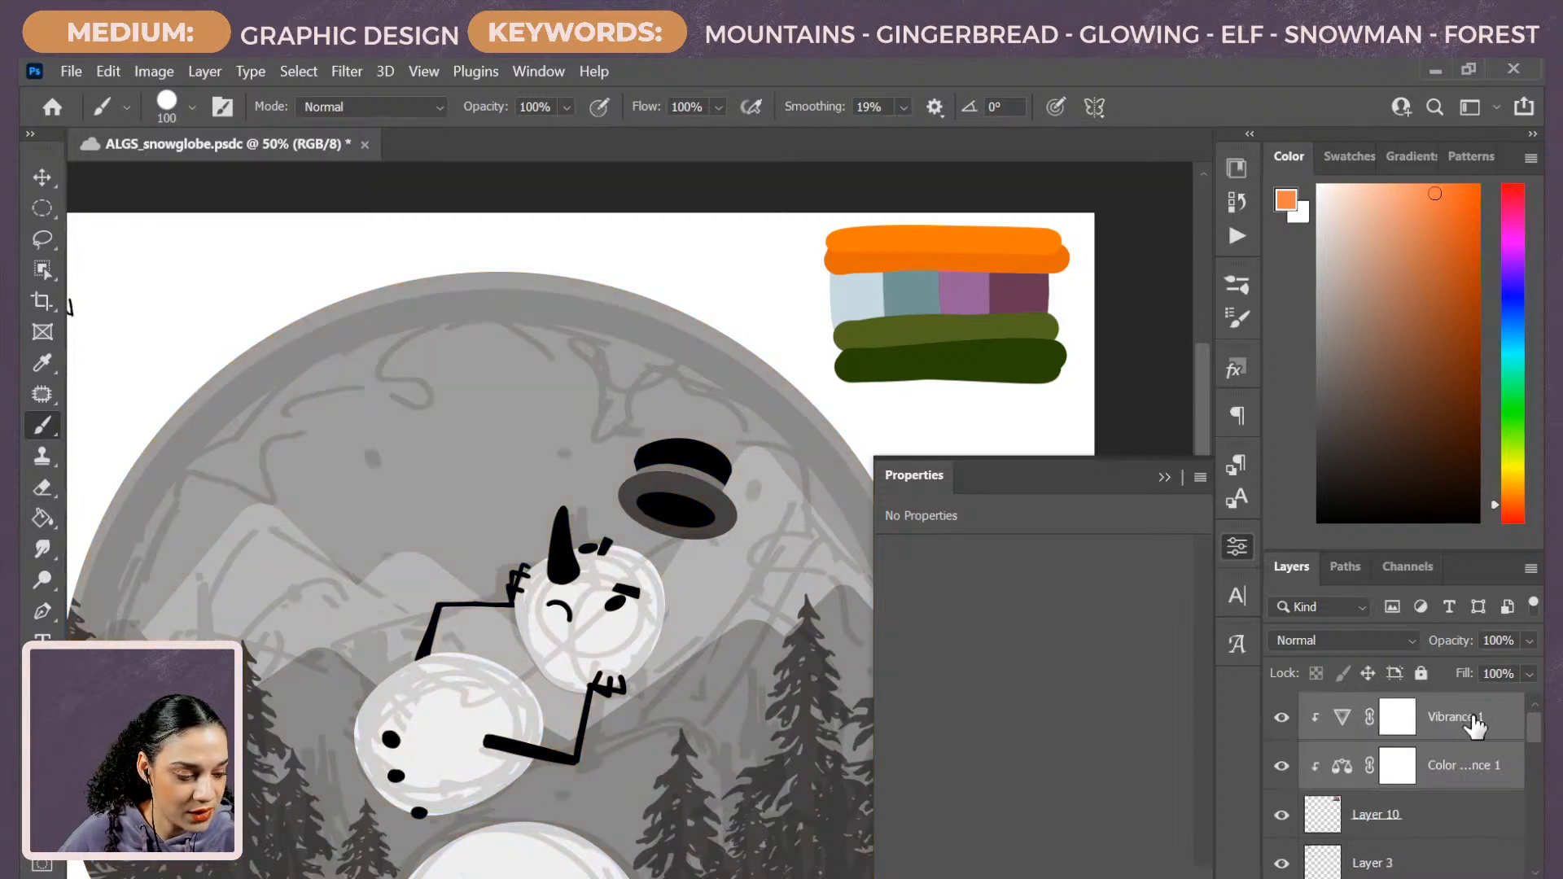
Select the swatch layer, Layer 10, and hide the Color Balance and Vibrance adjustment layers above it.
left_click(1459, 816)
left_click(1281, 766)
left_click(1281, 717)
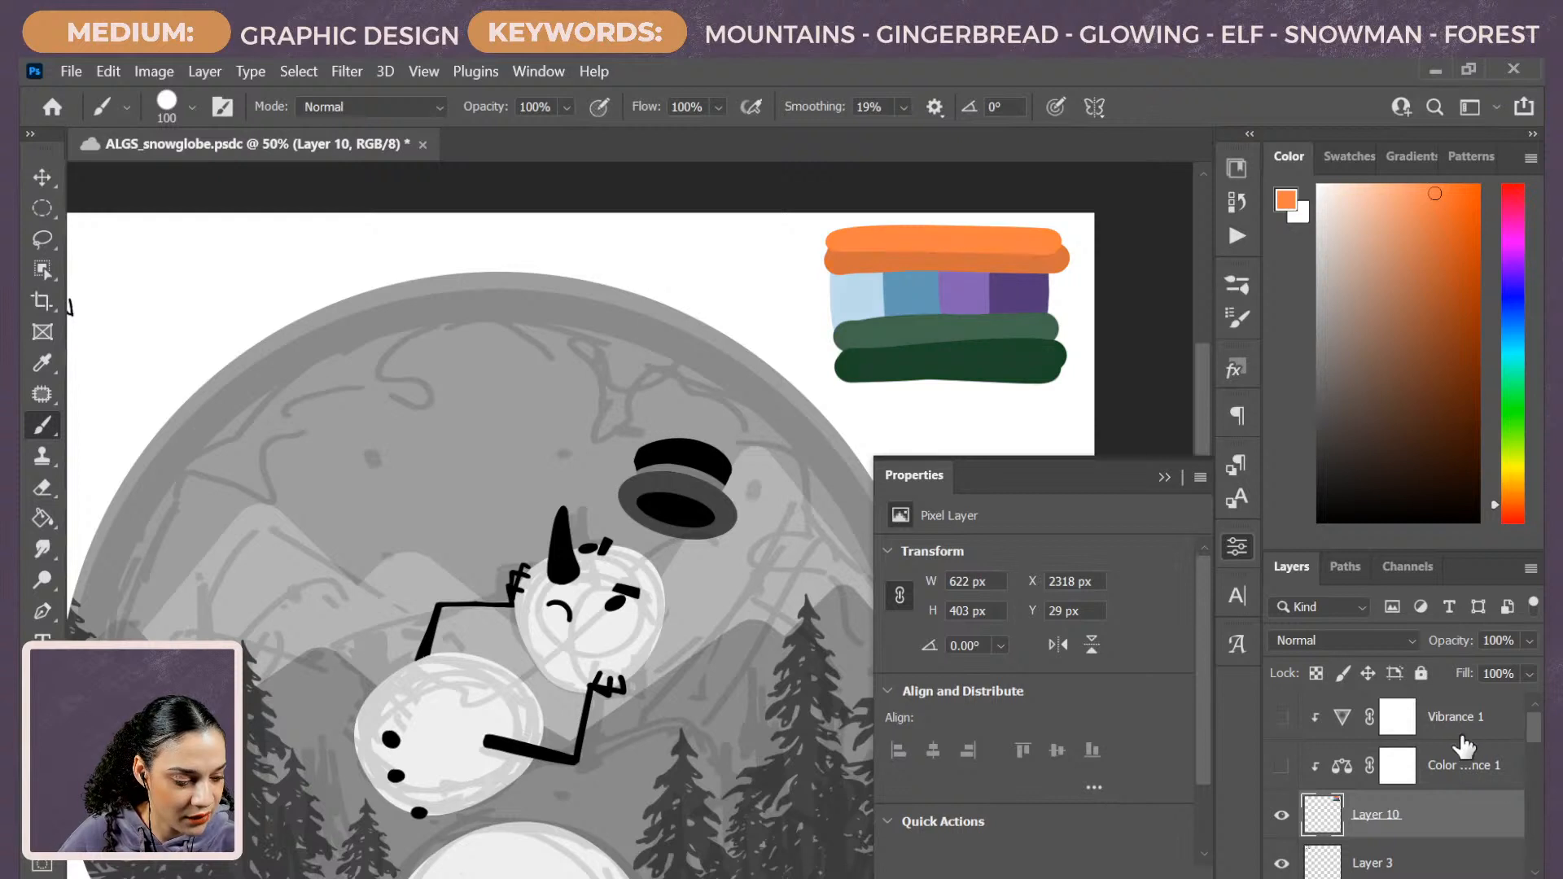
Fill a new clipped layer above the swatches with the palette's darker orange and set its blend mode to Darken.
key("ctrl+shift+n")
key("Return")
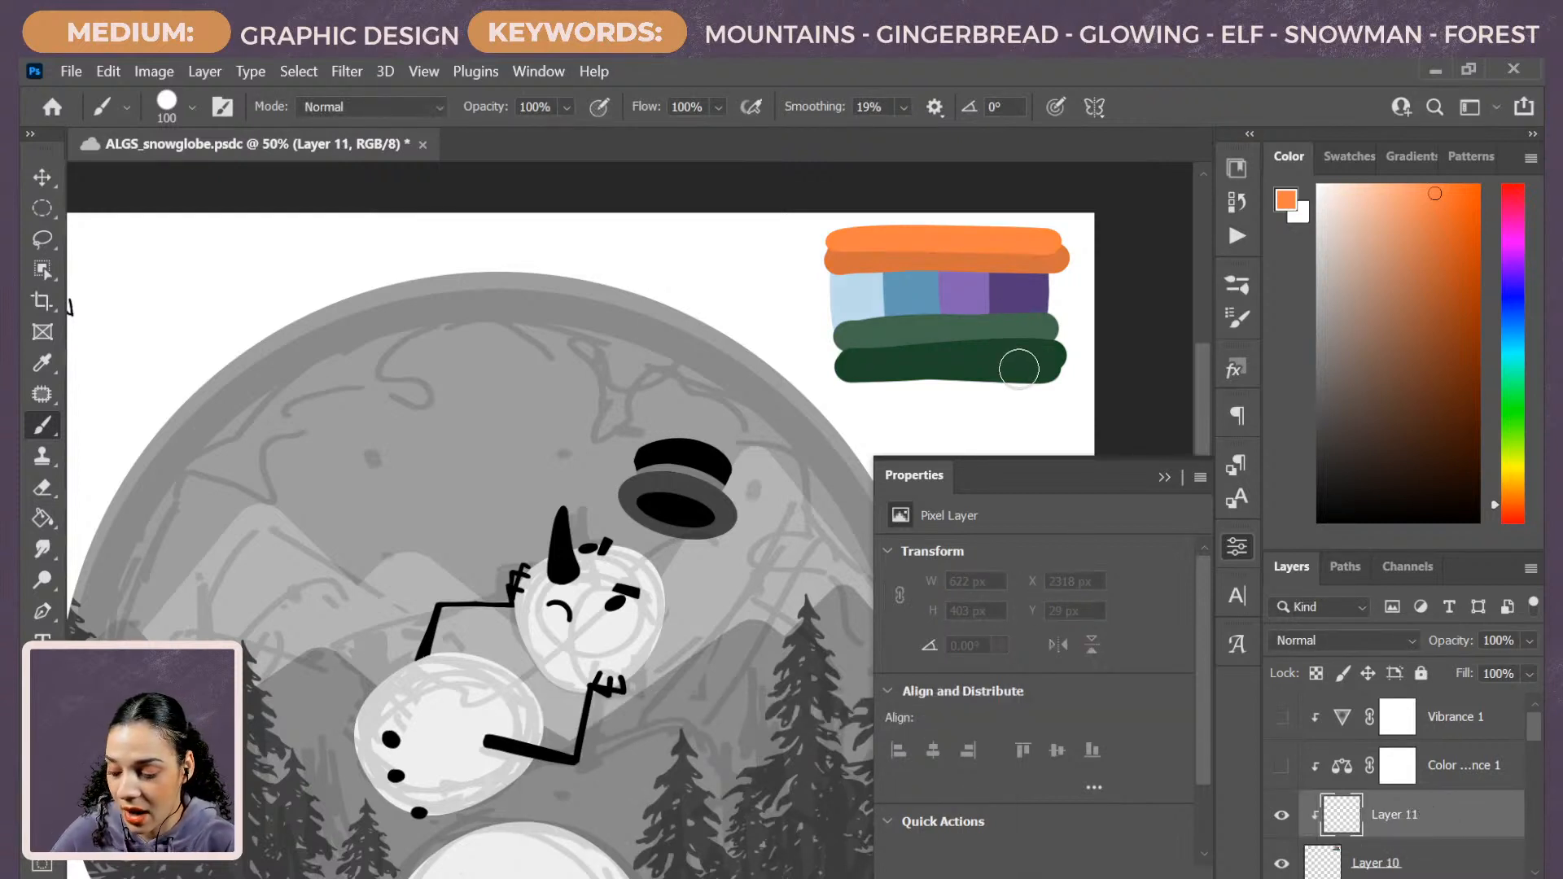
left_click(1019, 265, "alt")
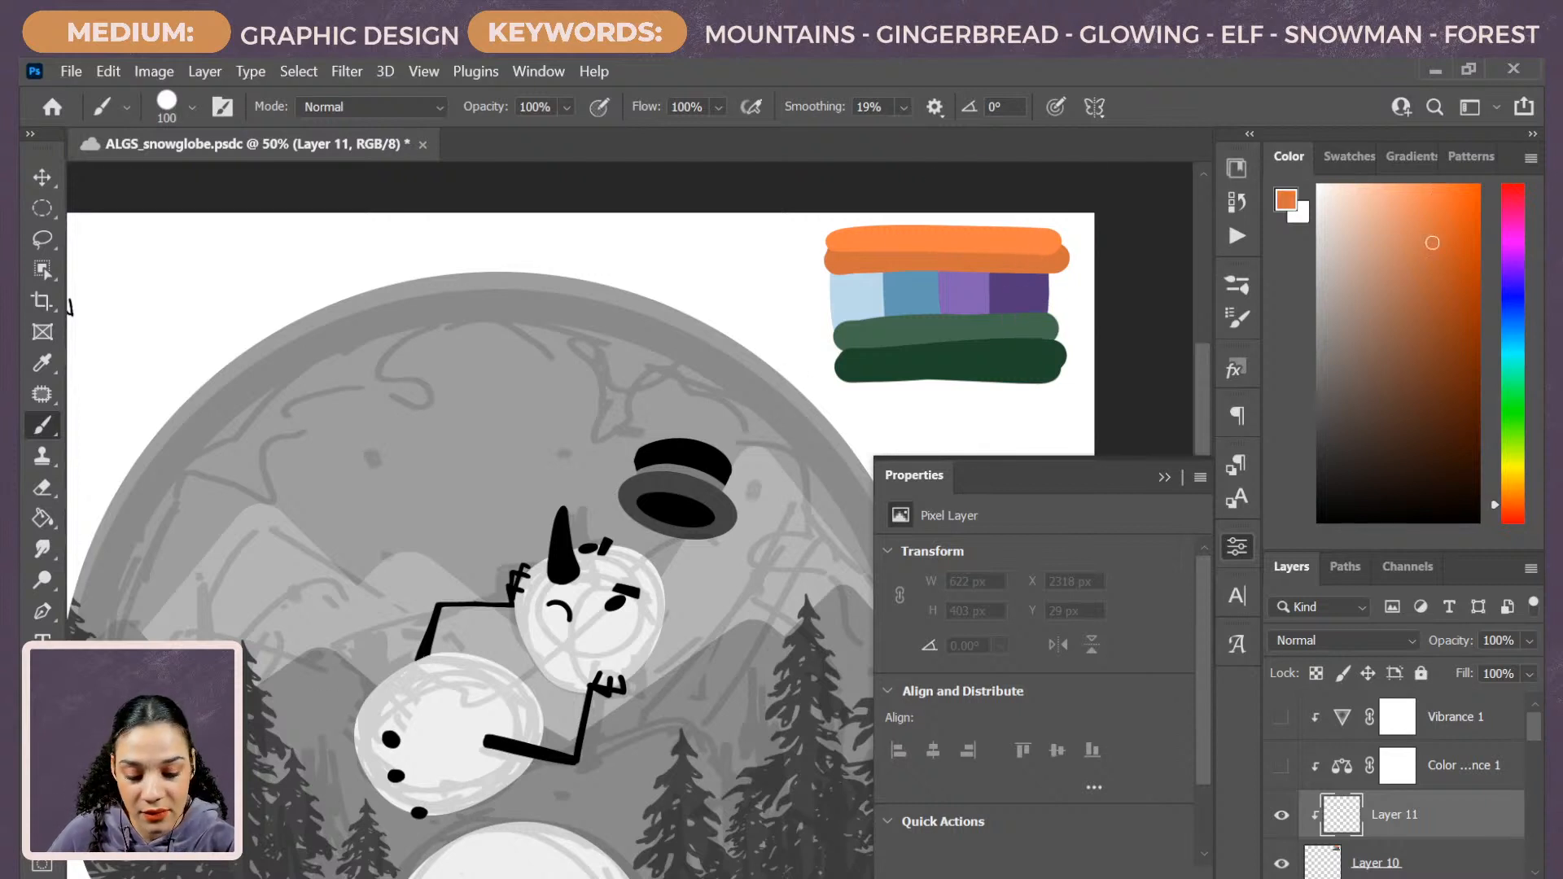
left_click(42, 519)
left_click(1014, 302)
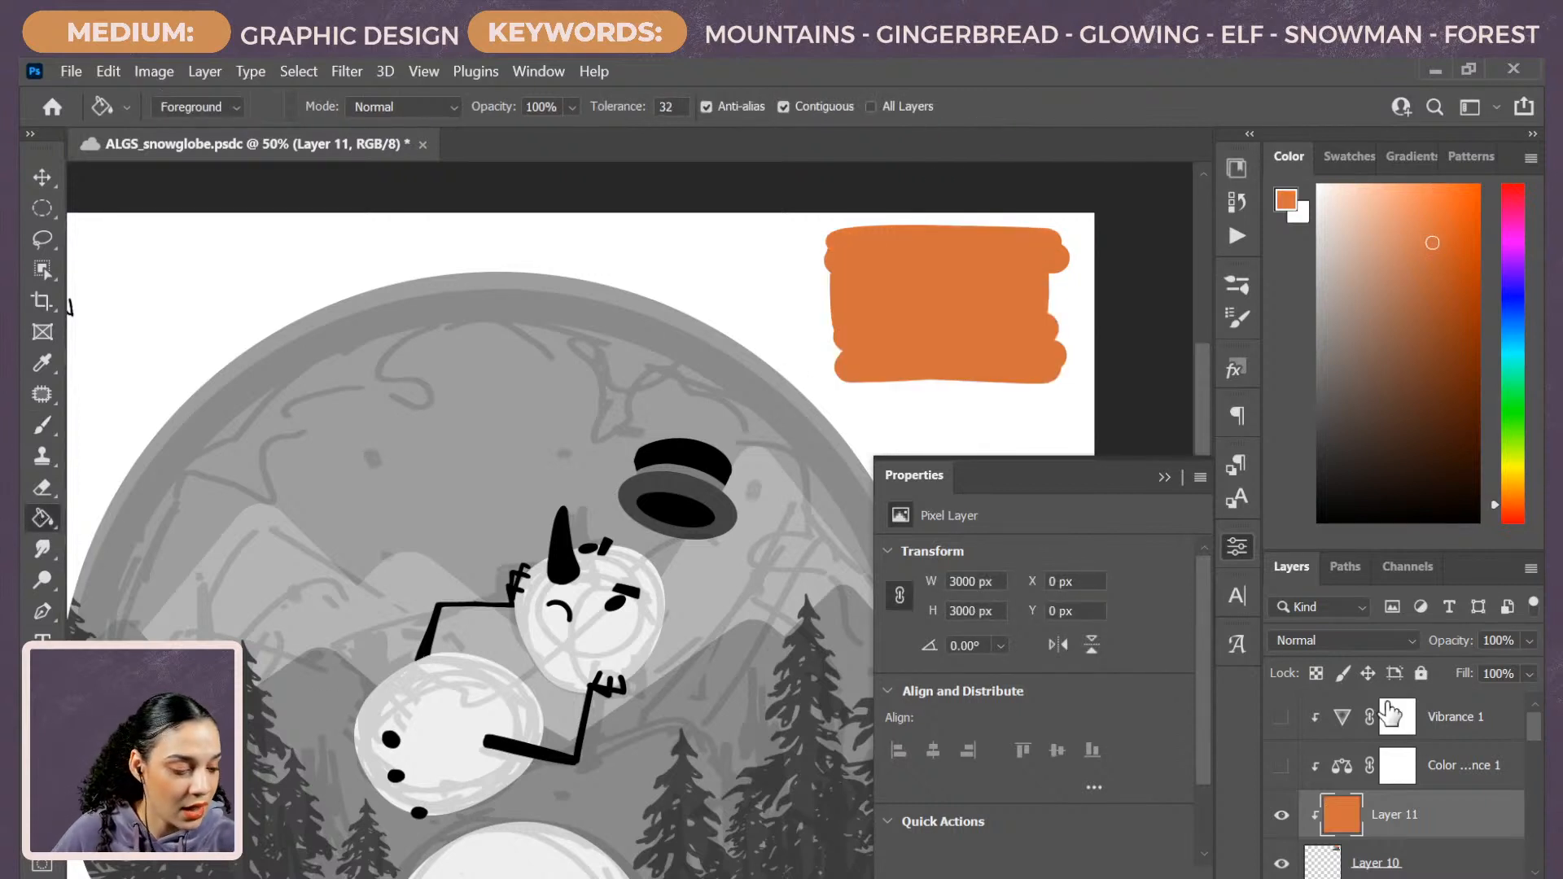
left_click(1392, 640)
left_click(1331, 401)
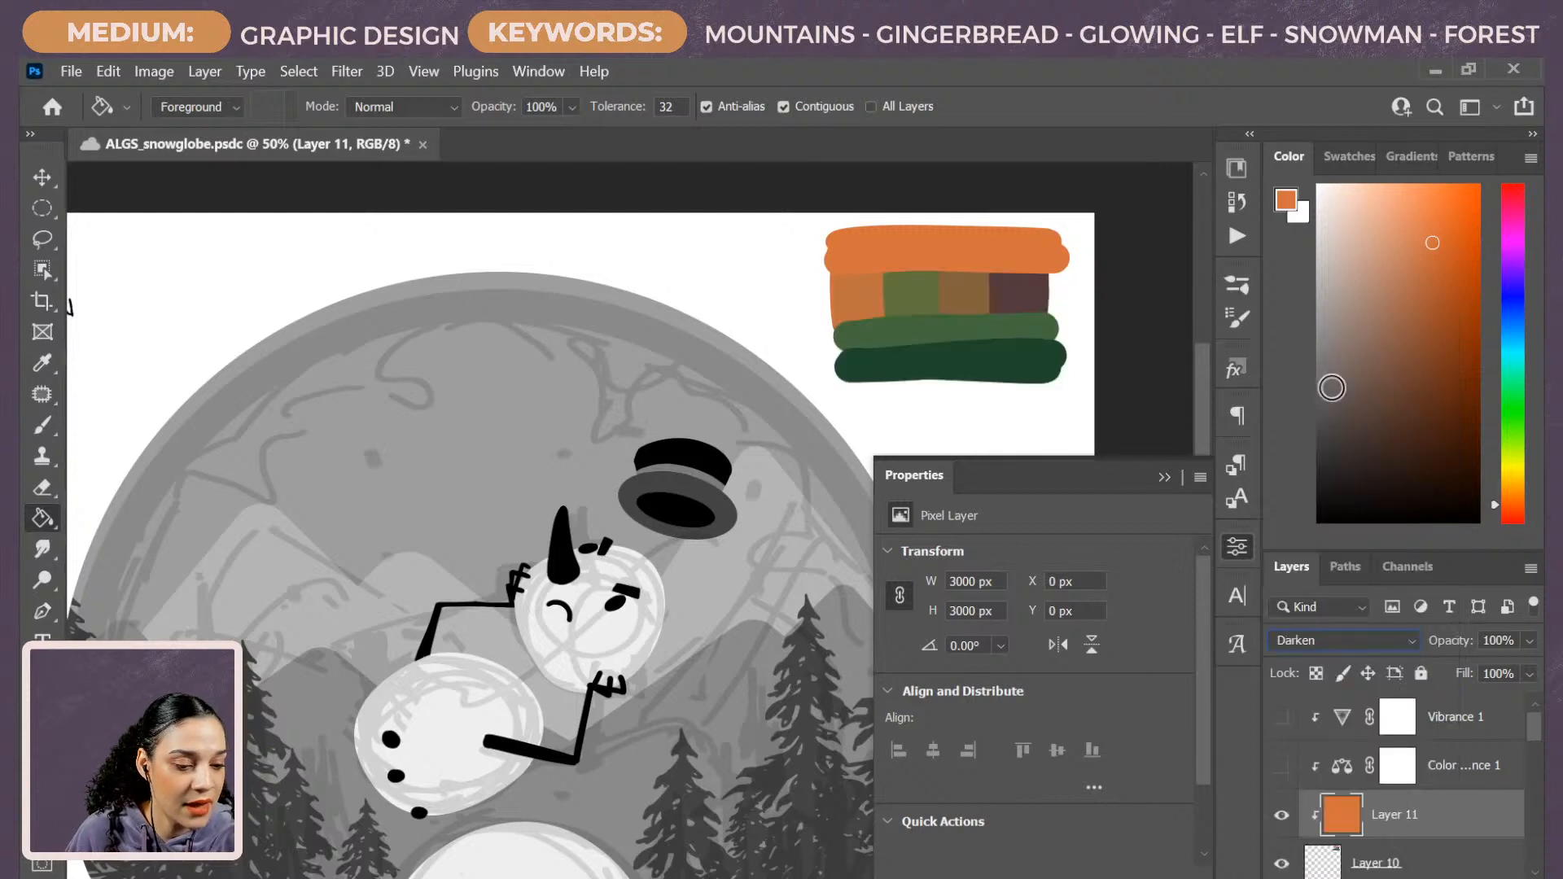
Set the blend mode of the clipped orange Layer 11 to Soft Light and compare the swatches with the layer off and on.
key("Down")
key("Down")
key("Down")
key("Down")
key("Down")
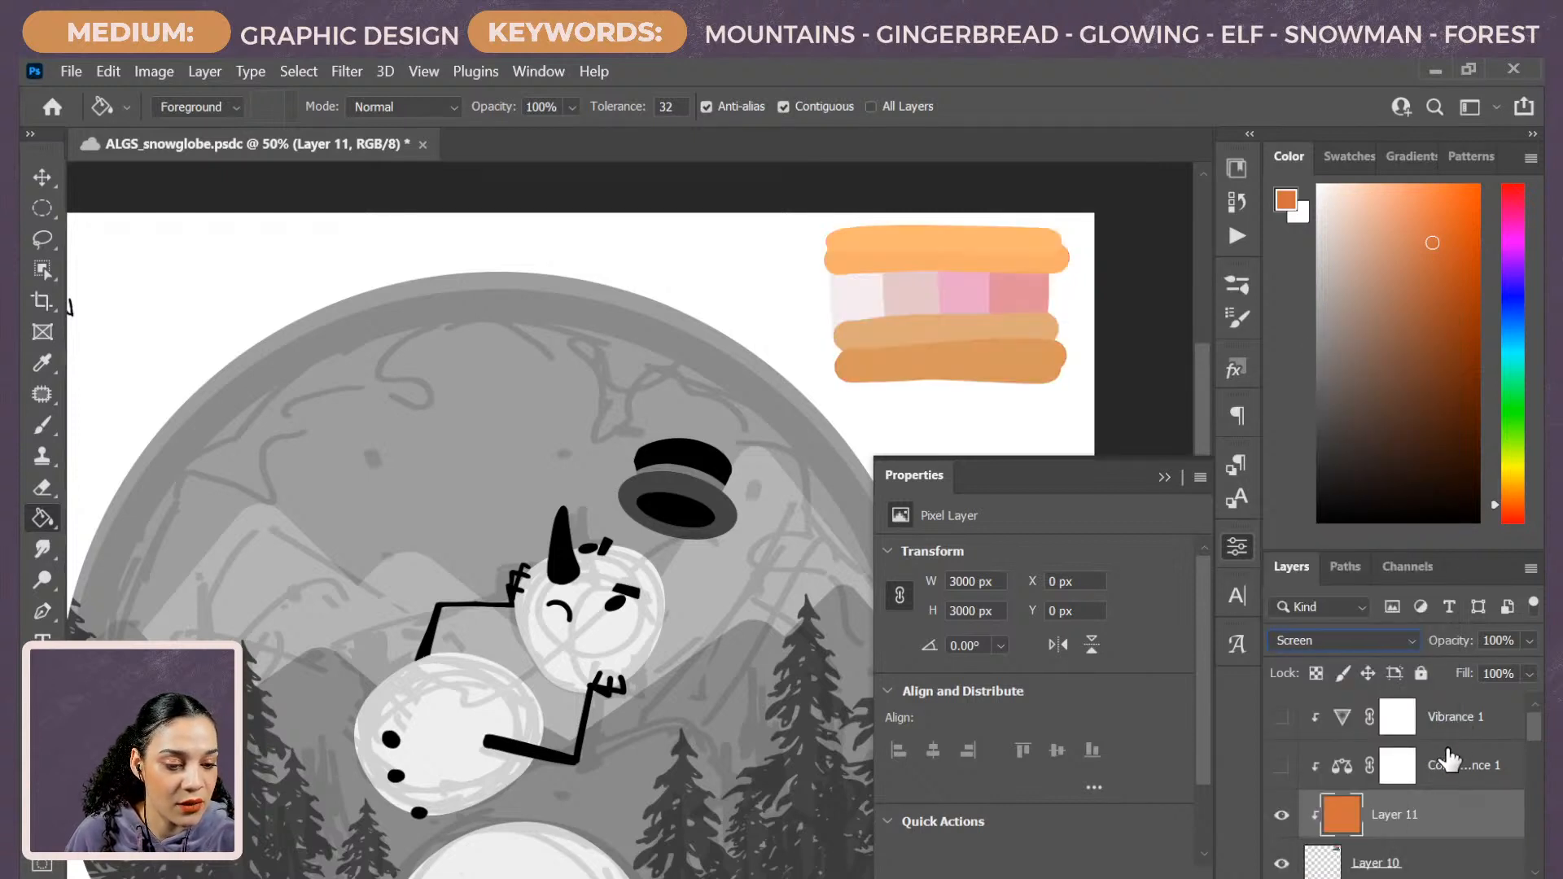
key("Down")
key("Down")
key("Down")
key("Down")
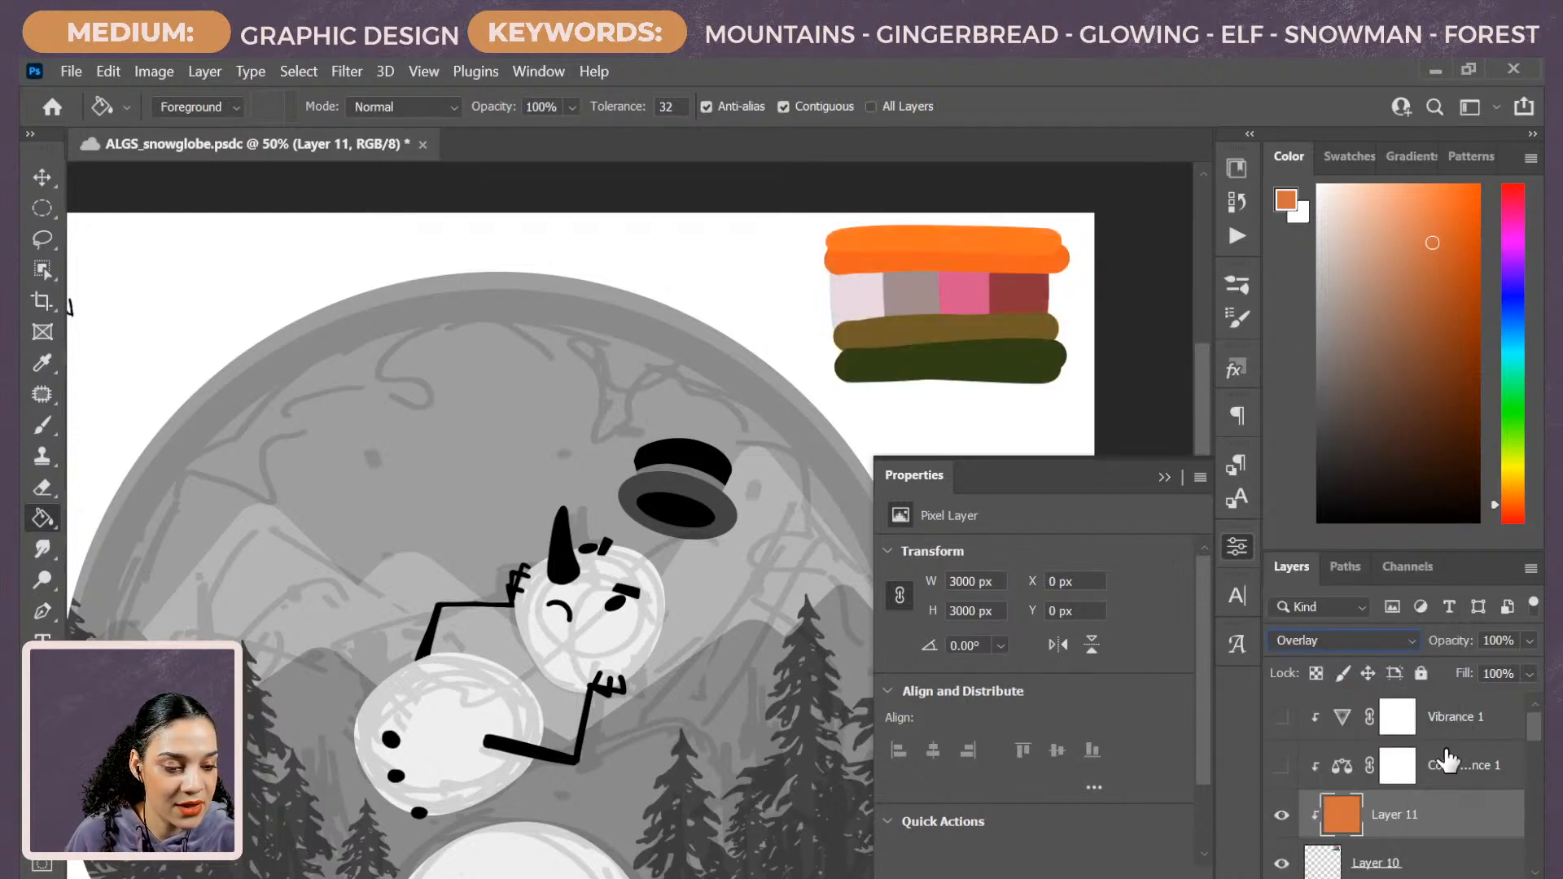
left_click(1281, 815)
left_click(1283, 815)
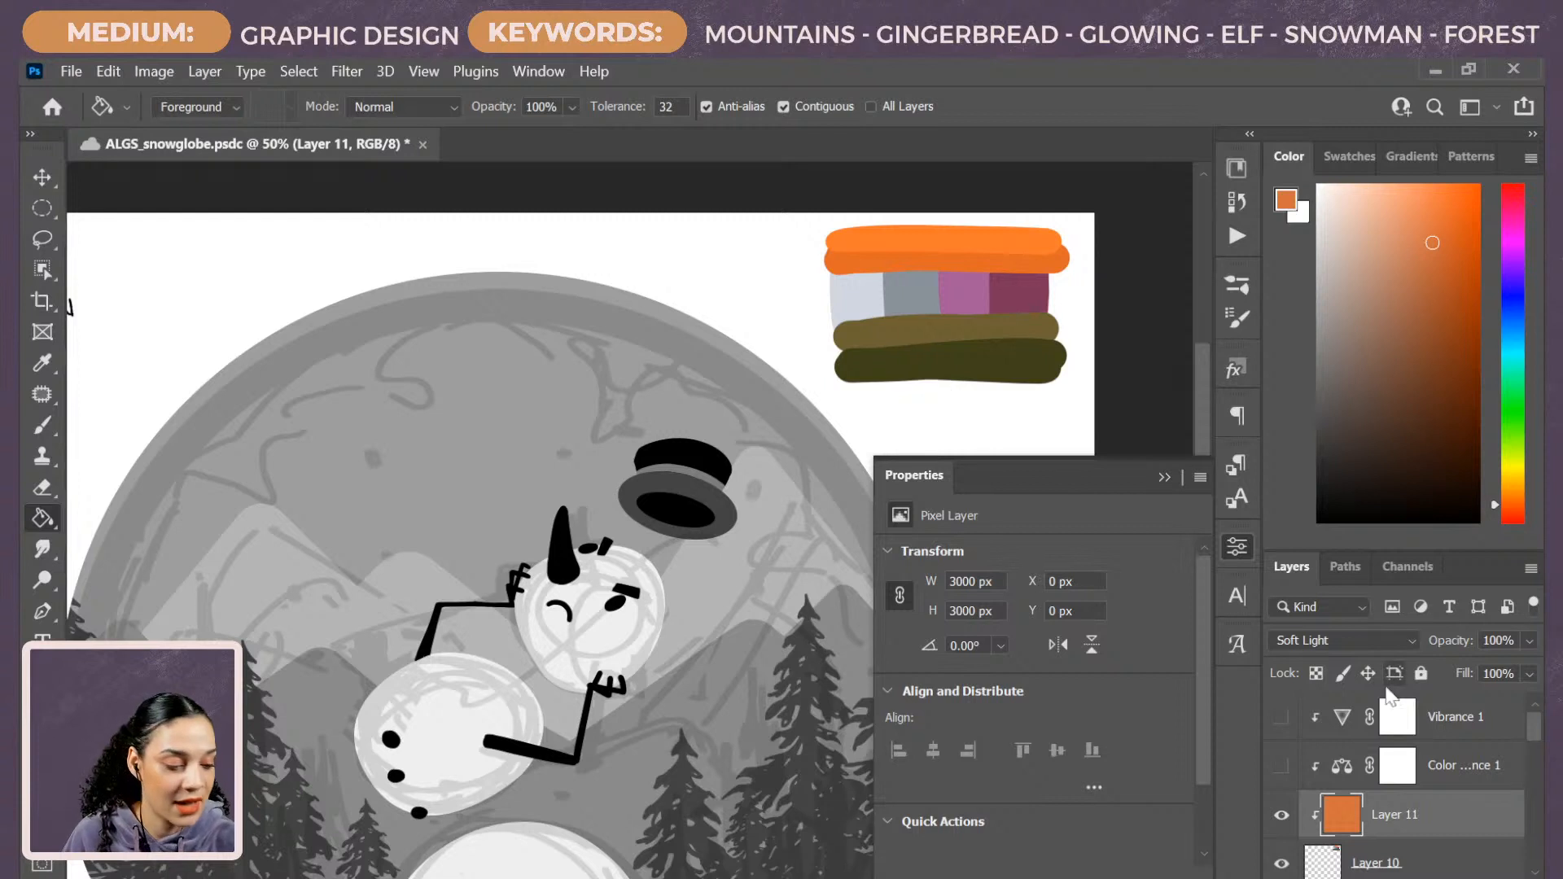
Preview the blend modes from Pin Light through Divide and Hue on Layer 11, and return it to Soft Light.
left_click(1351, 640)
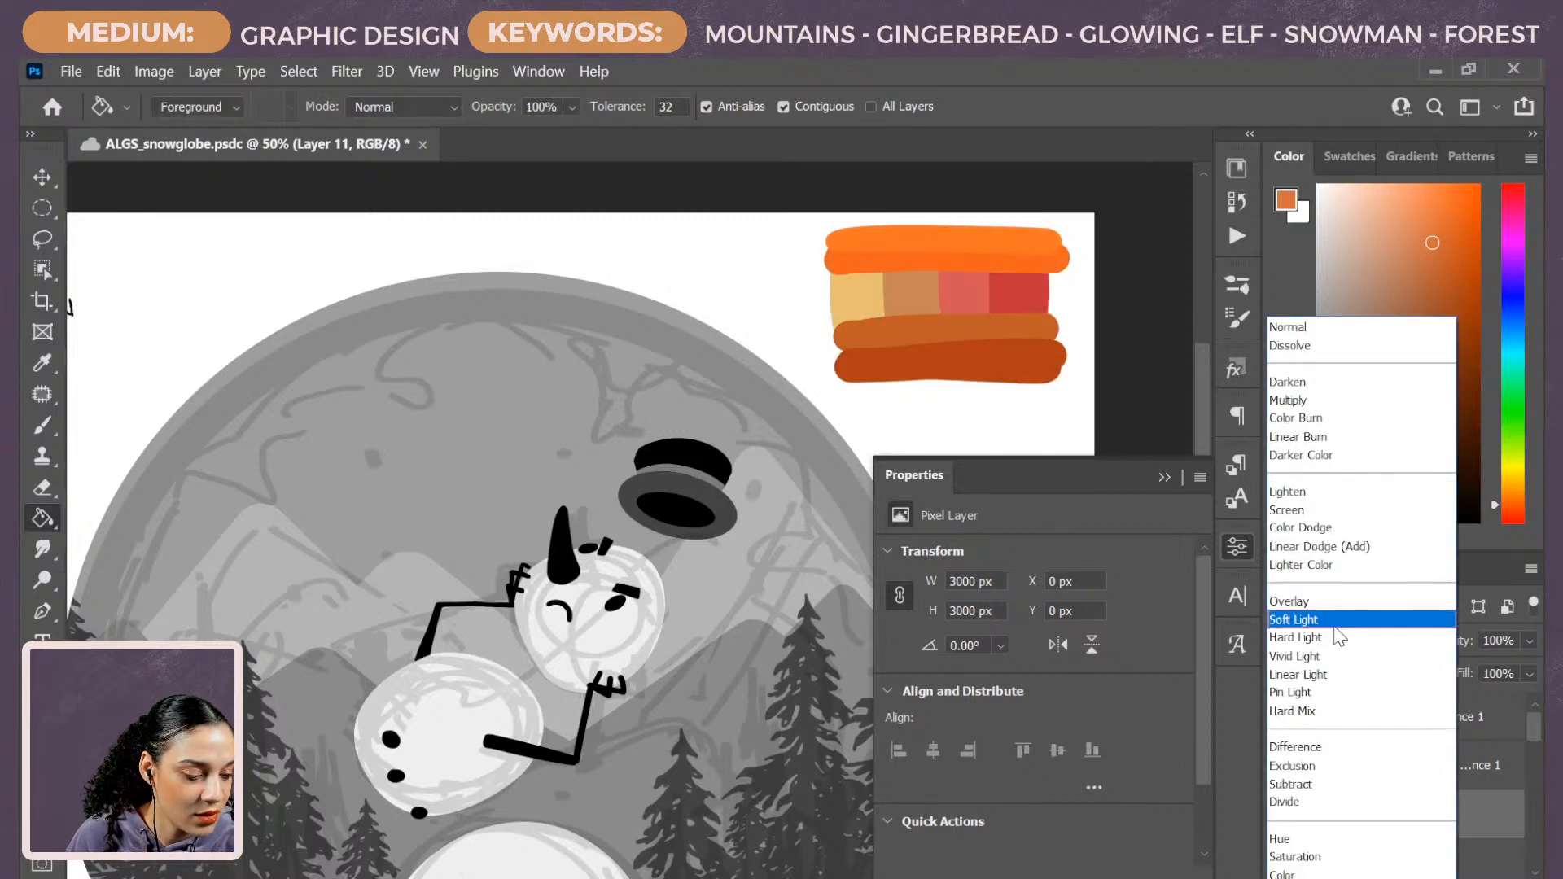
left_click(1303, 730)
key("Down")
key("Down")
key("Down")
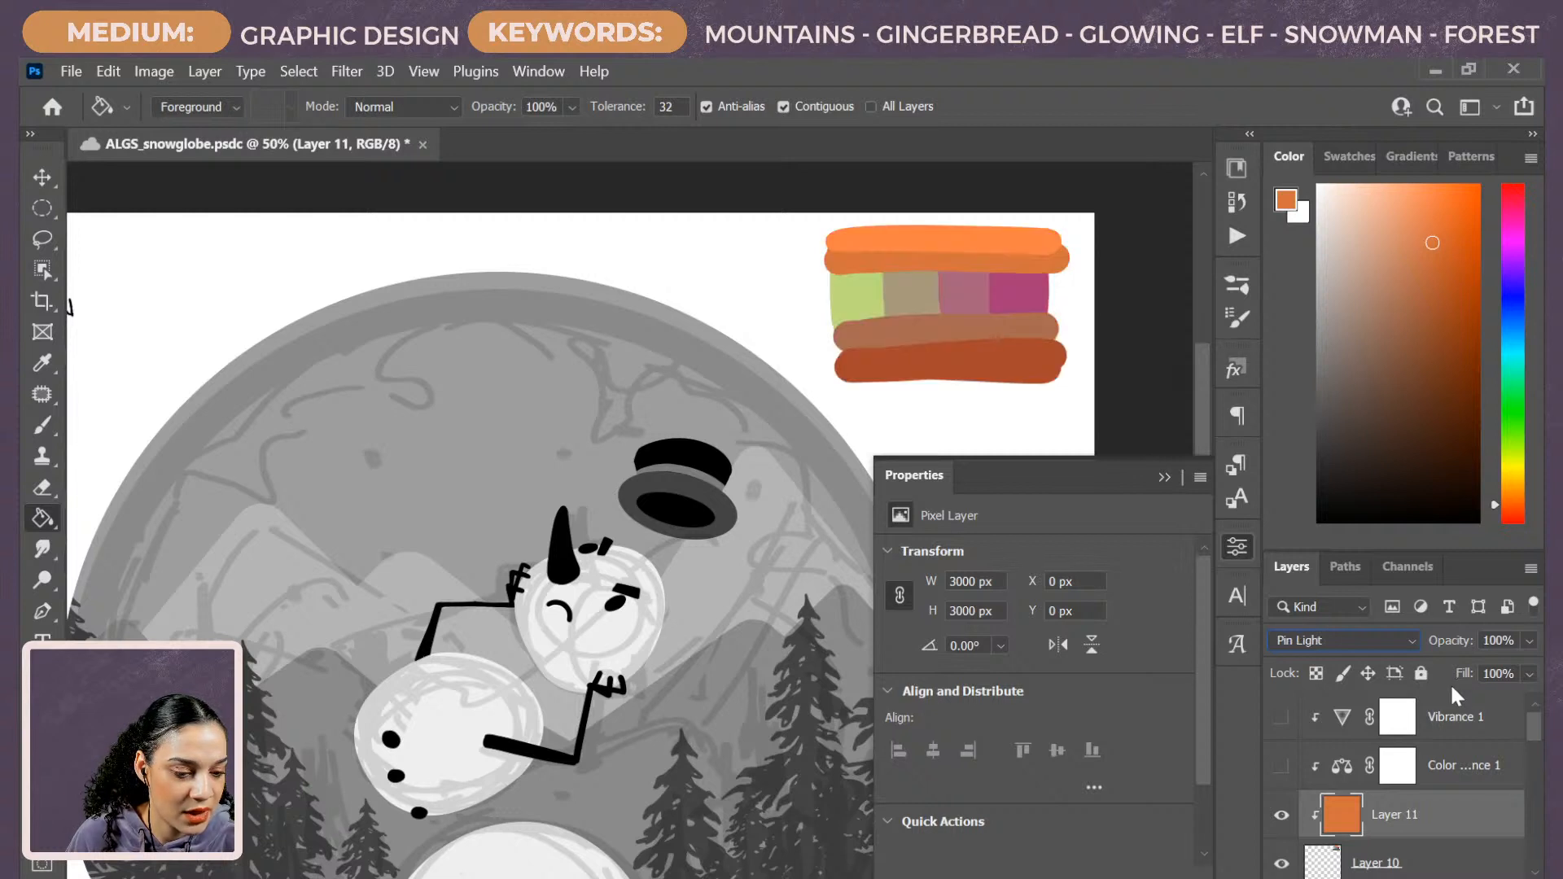
key("Down")
key("Down")
key("Down")
key("Down")
key("Down")
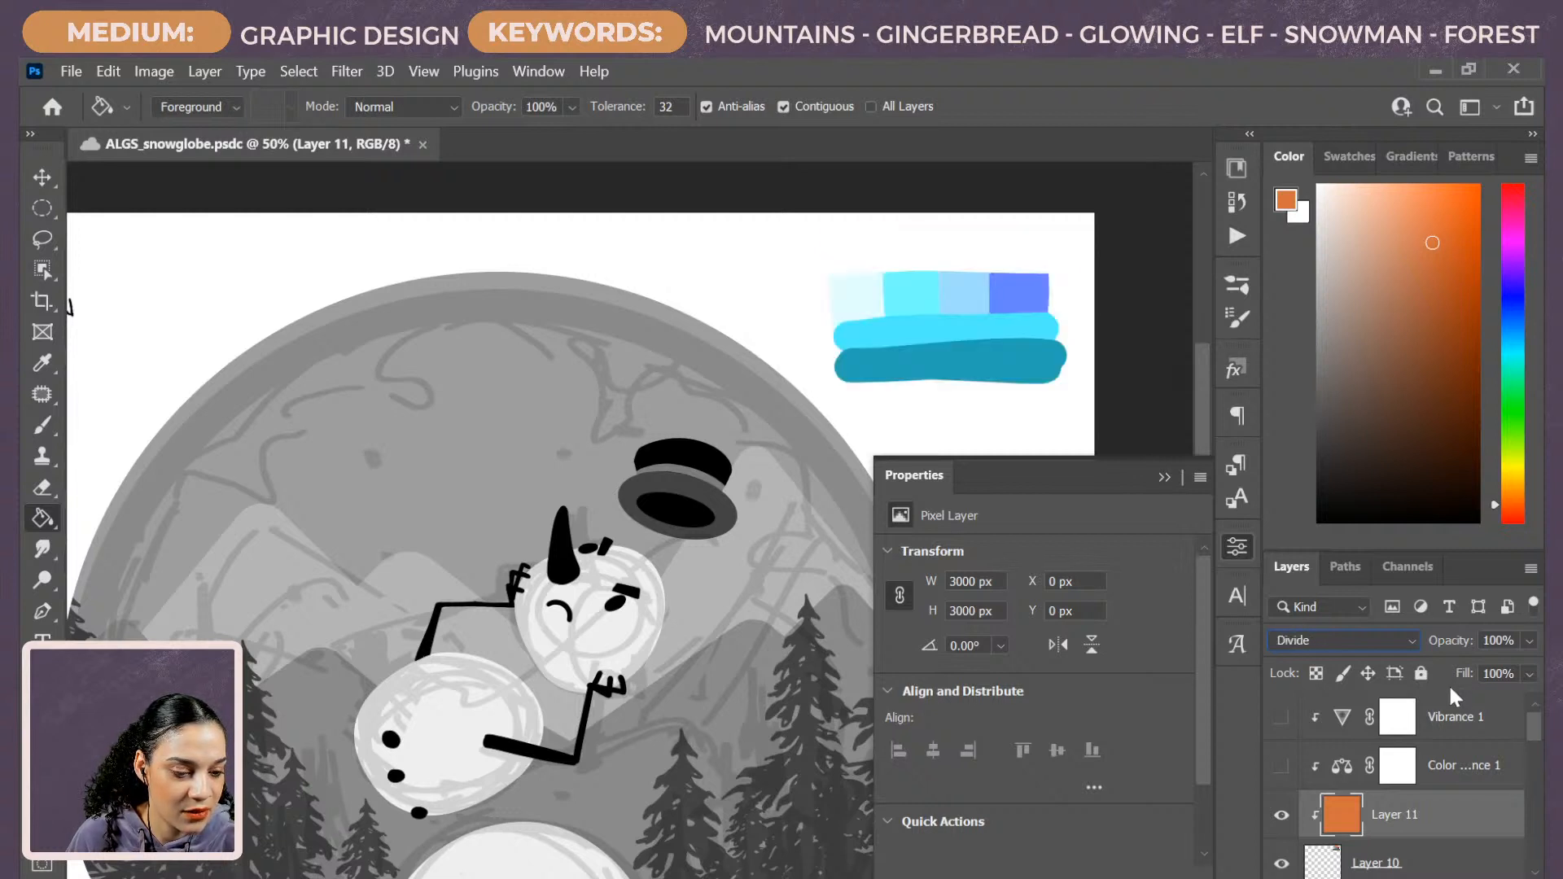
key("Down")
key("Down")
key("Down")
key("Up")
key("Up")
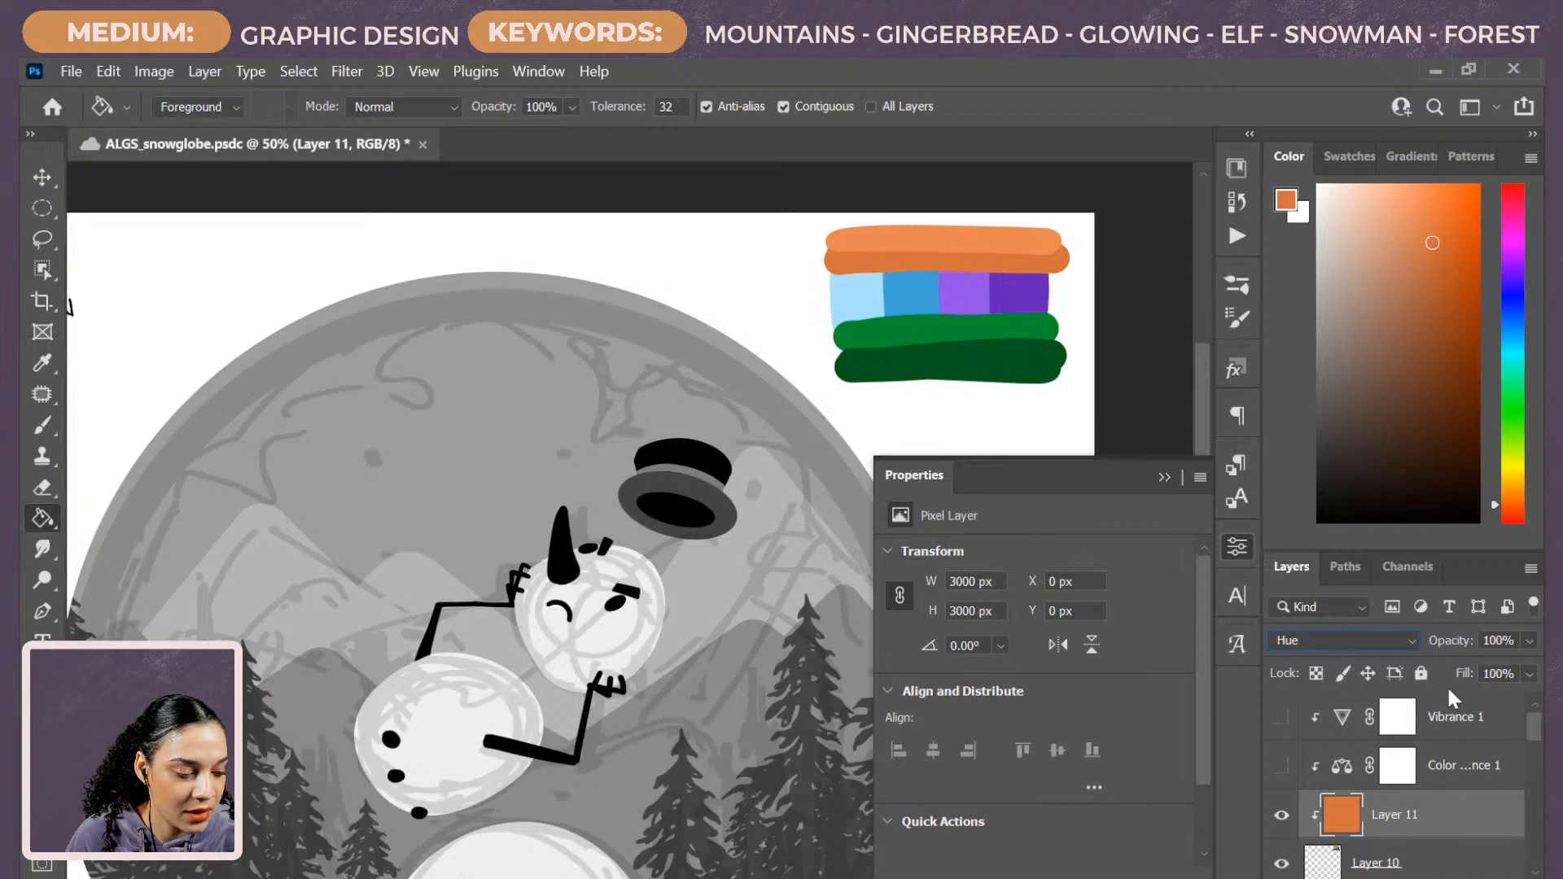
key("Up")
key("Up")
key("Up")
key("Up")
key("Up")
key("Up")
key("Up")
key("Up")
key("Up")
key("Up")
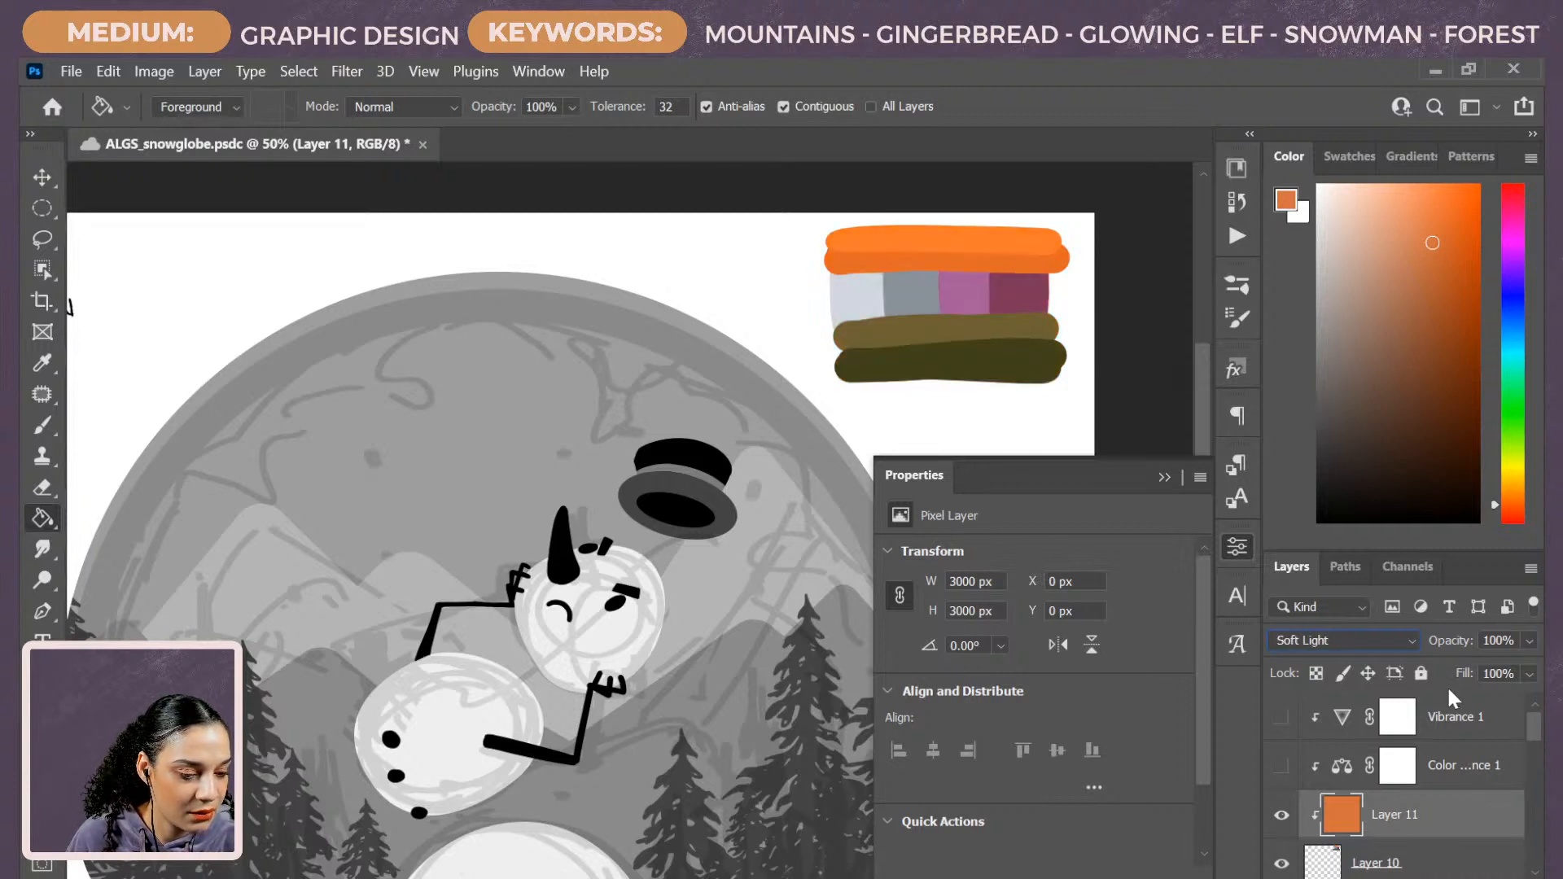
Try shifting the hue and raising the saturation of the swatches on Layer 10 with a Hue/Saturation adjustment.
left_click(1434, 861)
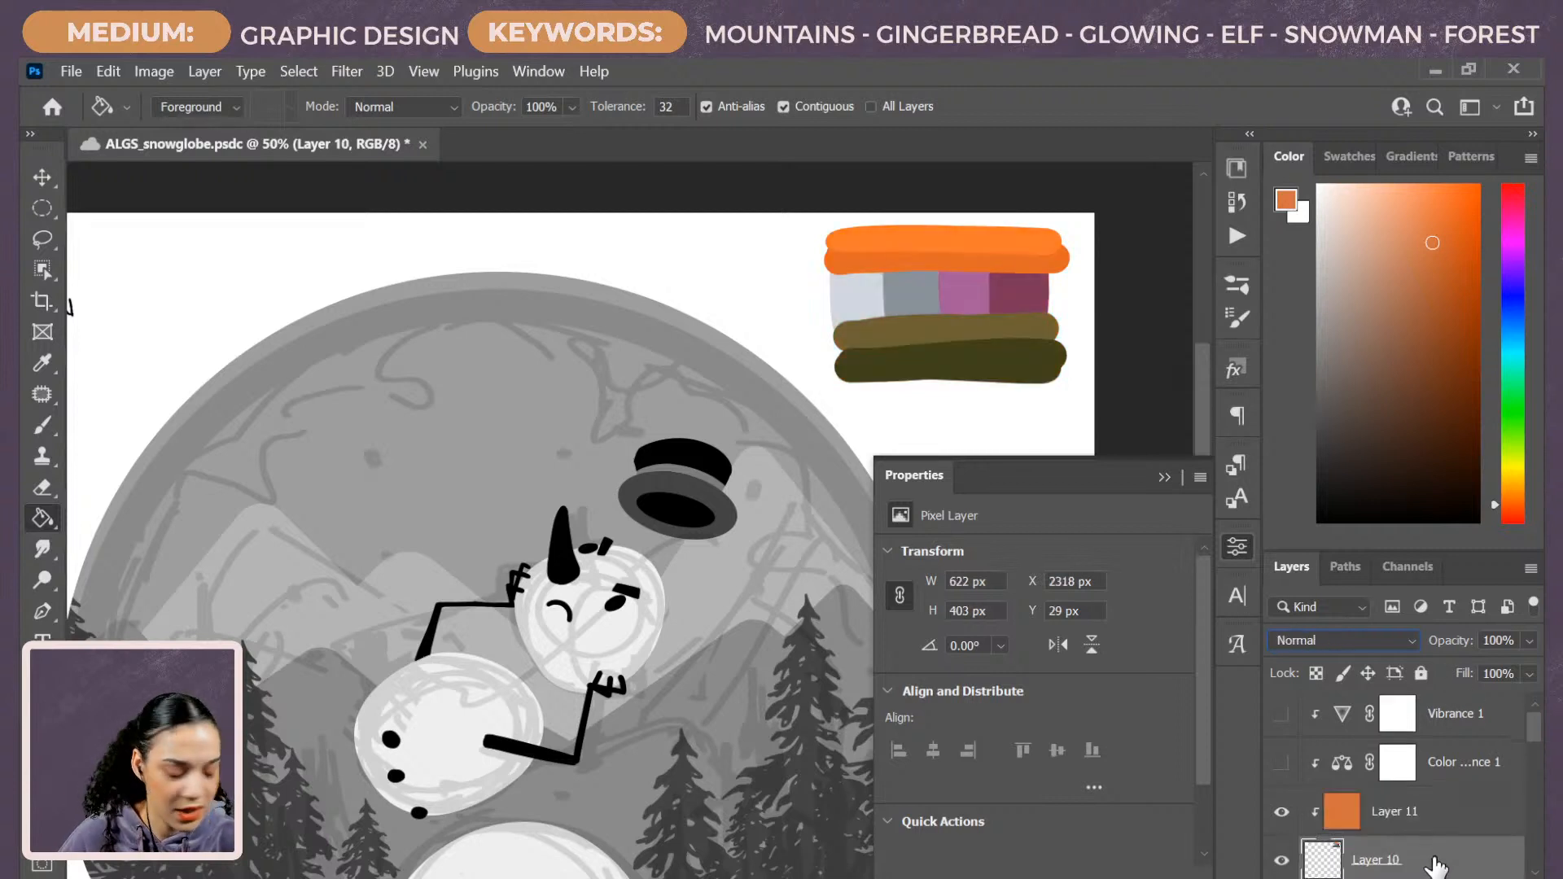
key("ctrl+u")
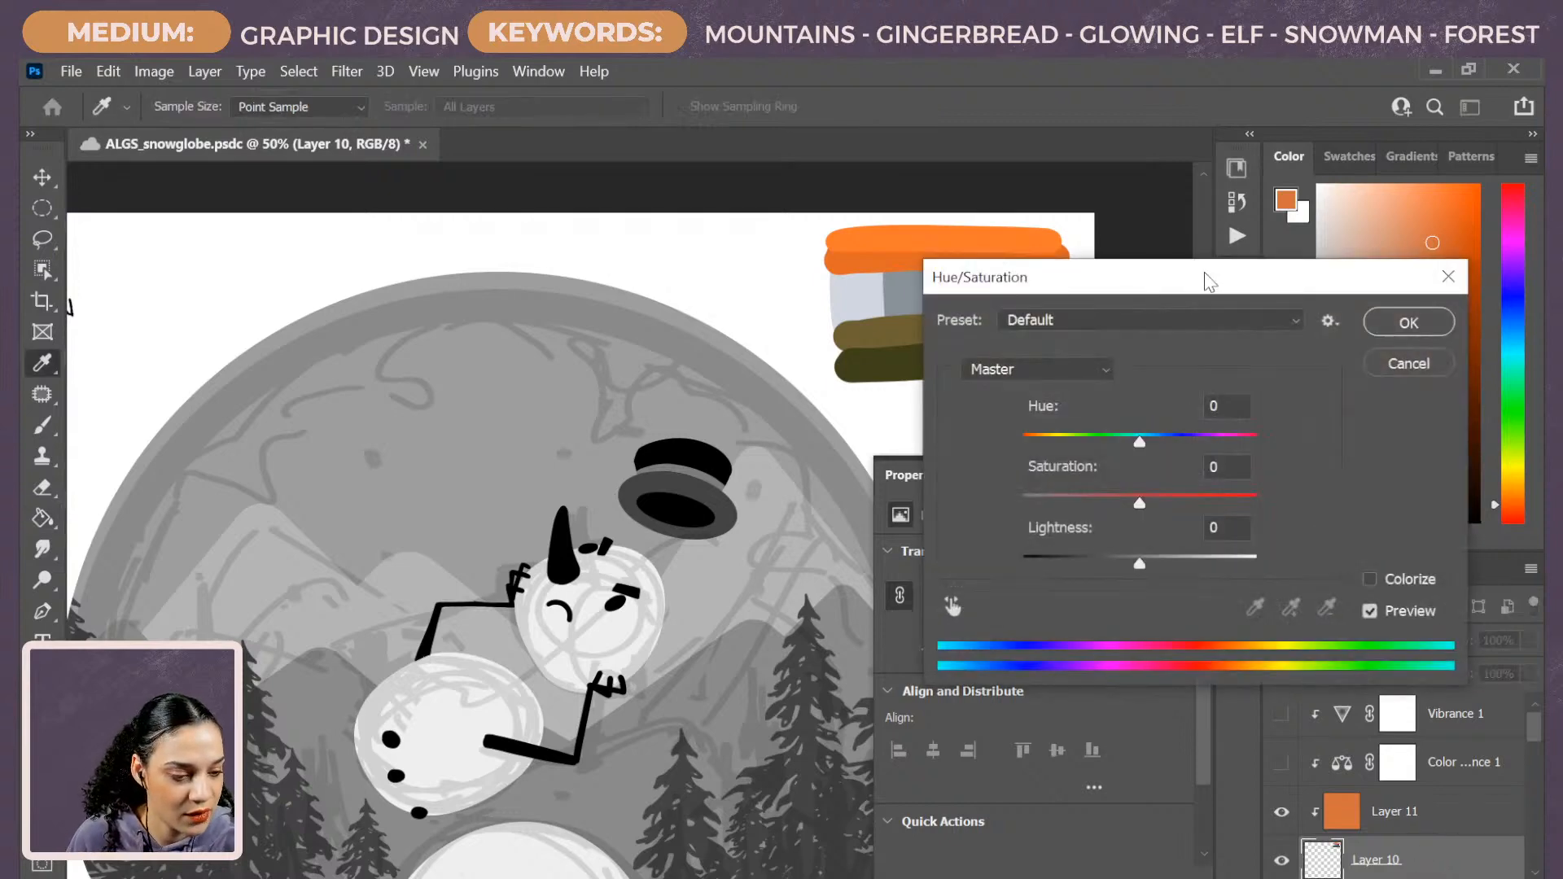
left_click_drag(1210, 281, 1235, 498)
mouse_move(1162, 669)
left_mouse_down()
mouse_move(1068, 681)
mouse_move(1235, 671)
mouse_move(1149, 671)
left_mouse_up()
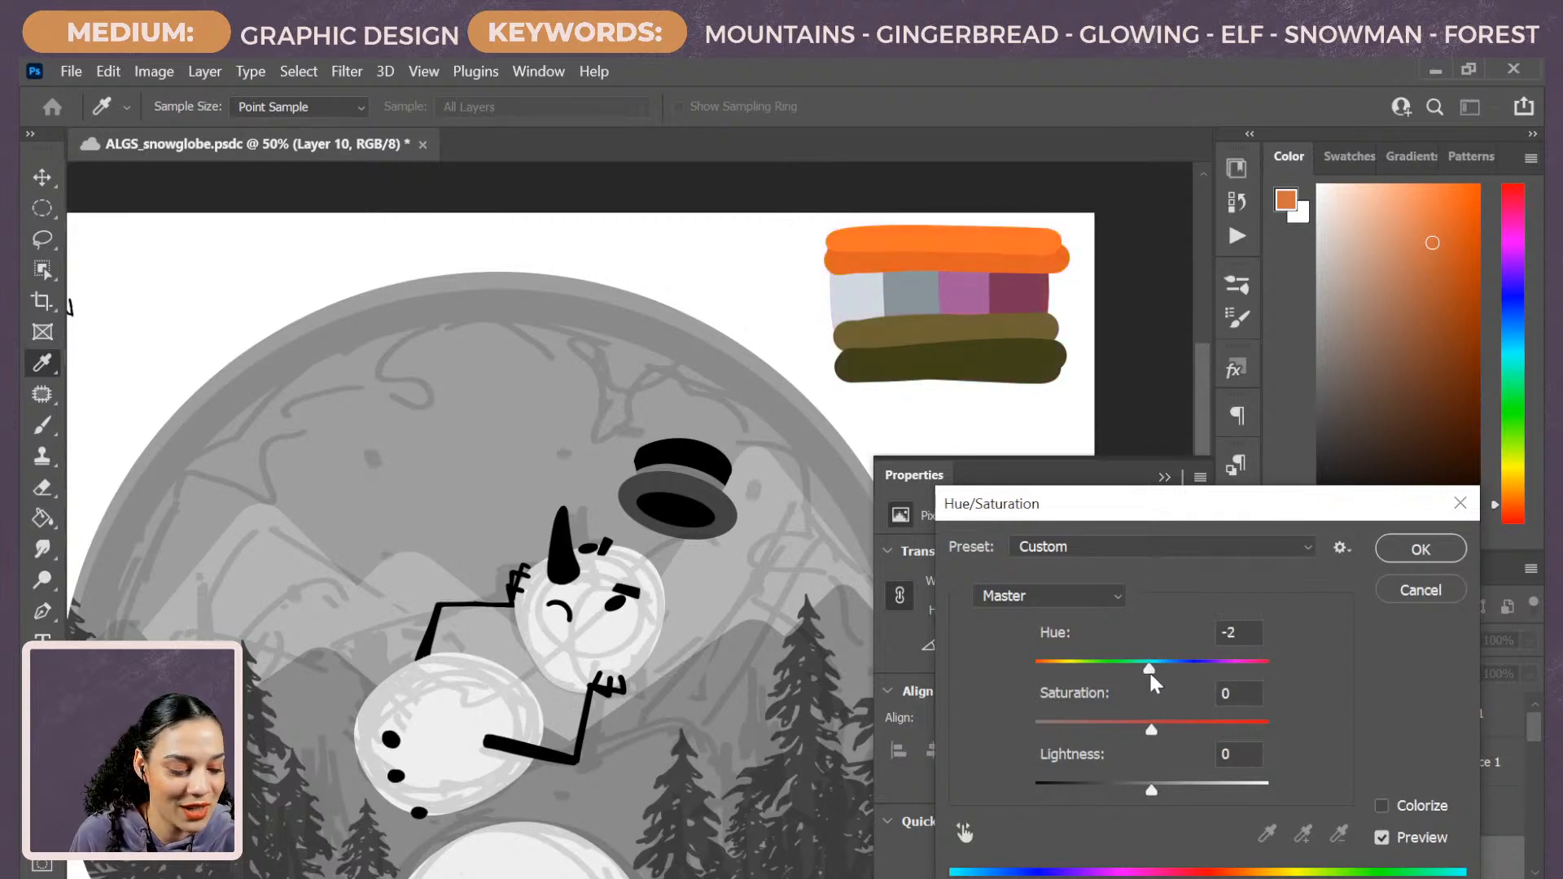
mouse_move(1151, 729)
left_mouse_down()
mouse_move(1203, 725)
mouse_move(1177, 725)
left_mouse_up()
left_click(1432, 591)
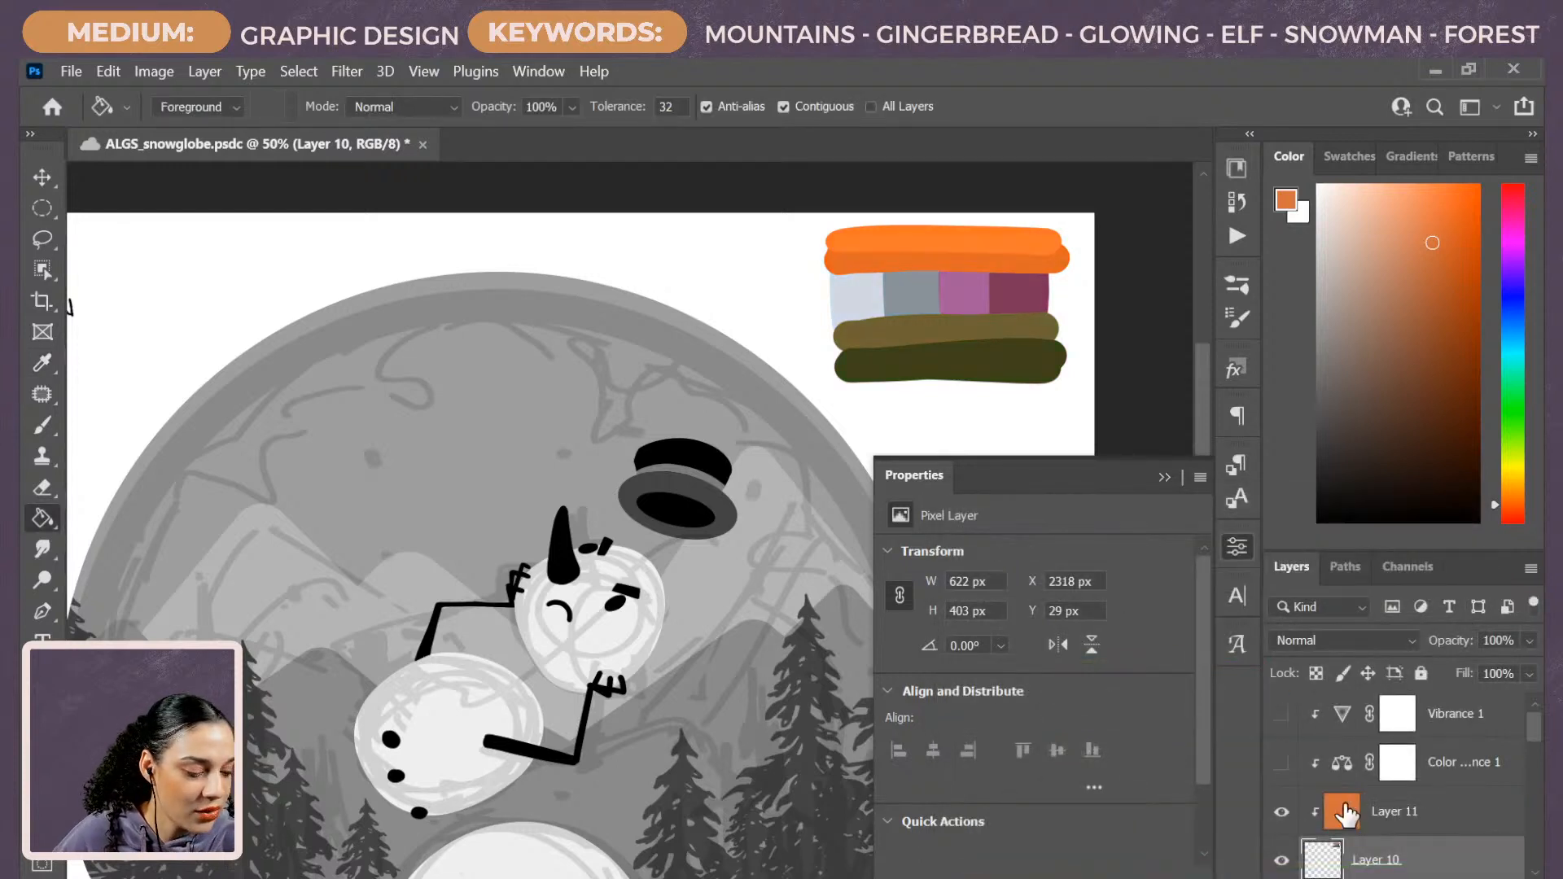
Hide the swatch Layer 10 and group it with Layer 11 and the Color Balance and Vibrance adjustment layers.
left_click(1284, 859)
left_click(1478, 725)
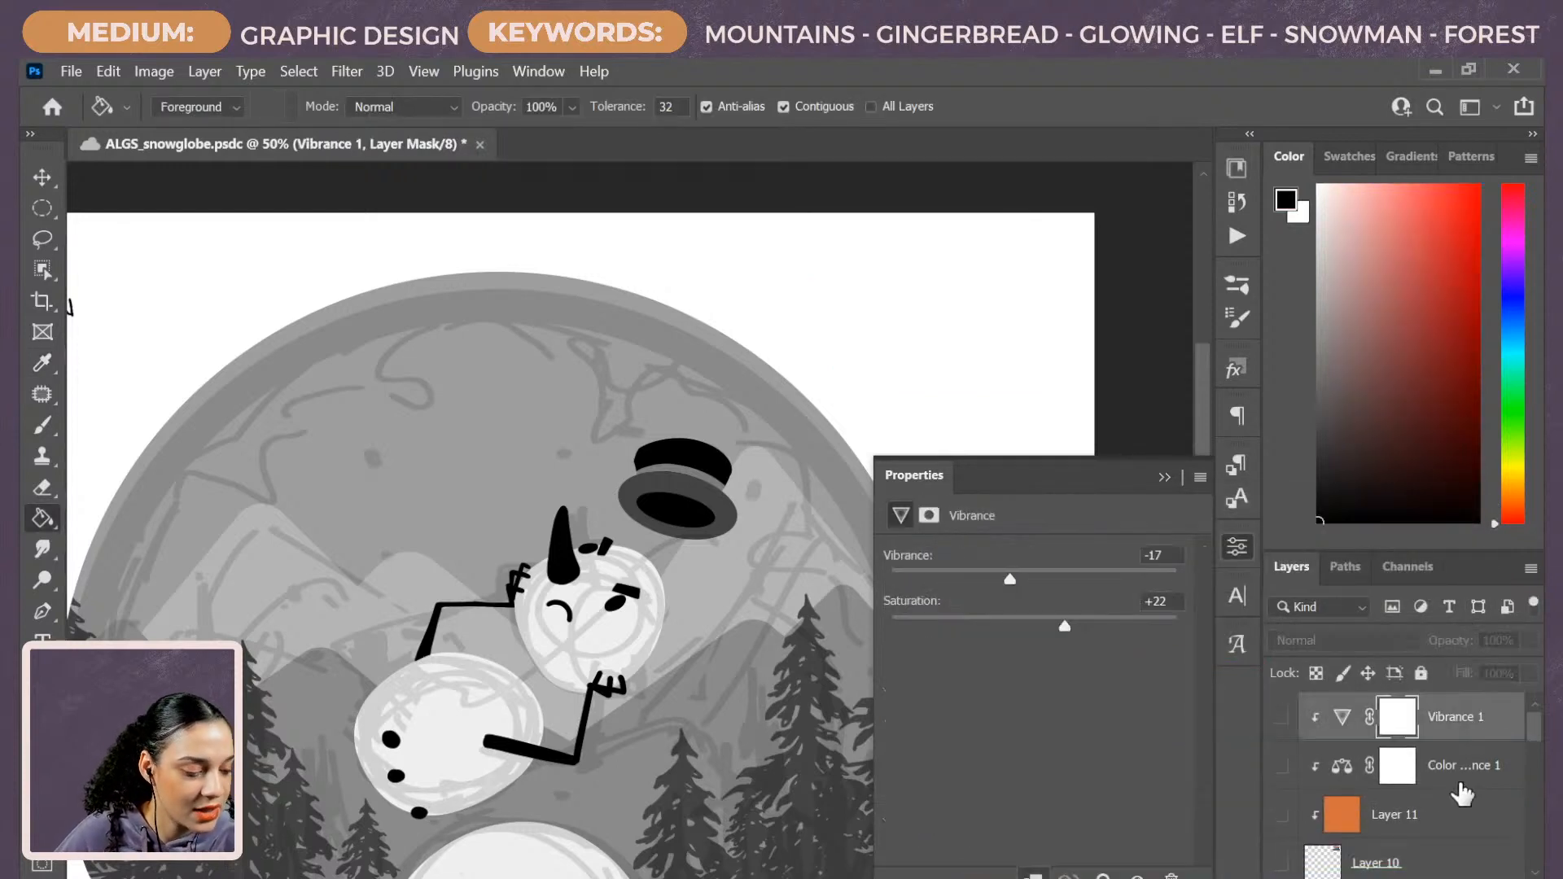
left_click(1445, 862, "shift")
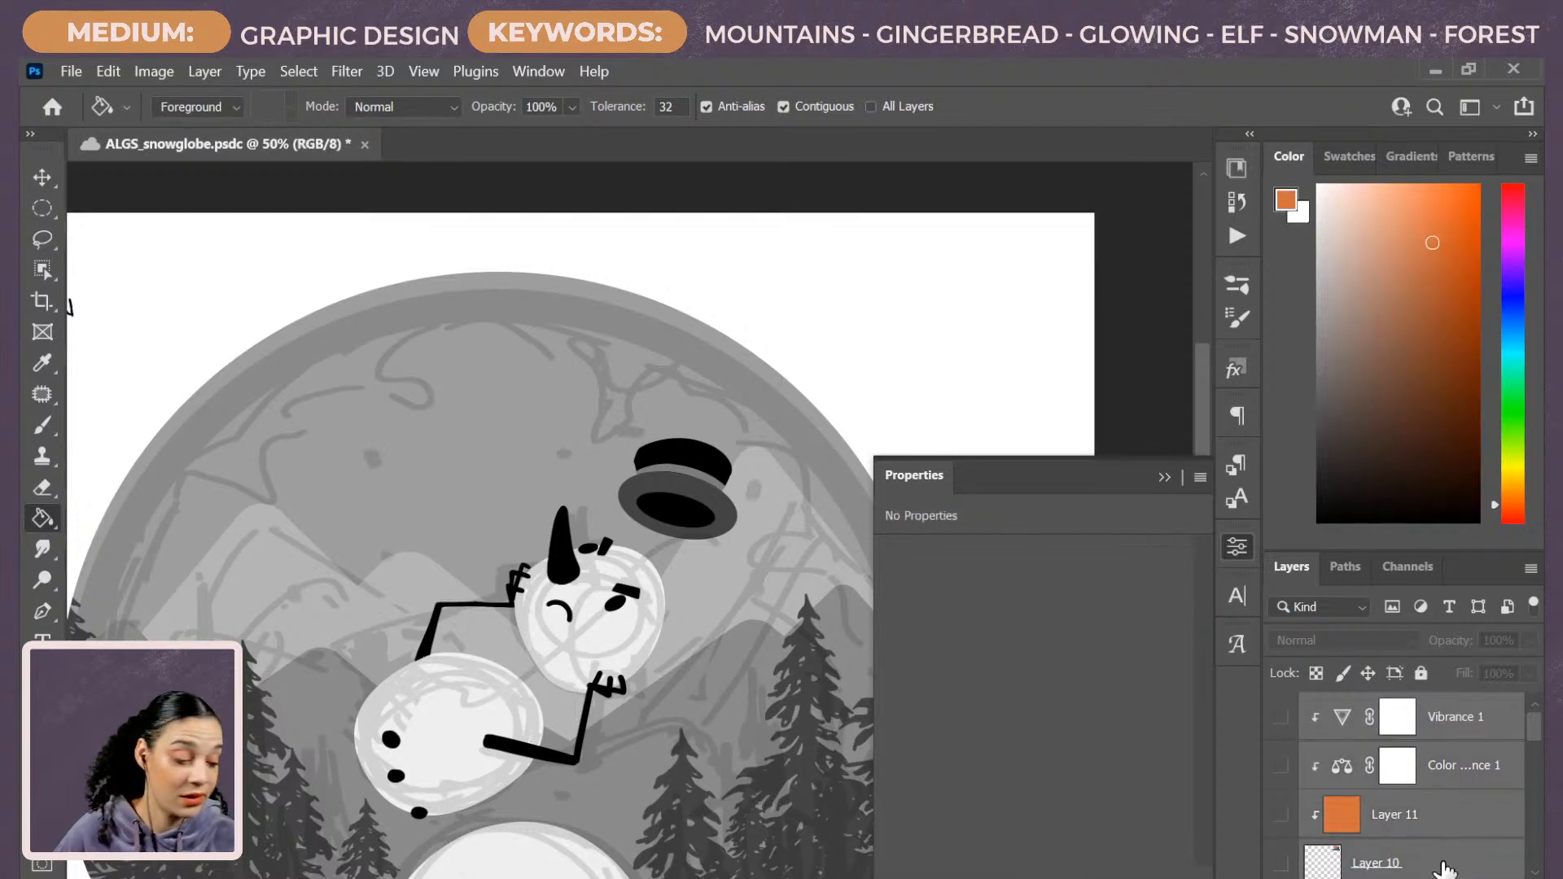
key("ctrl+g")
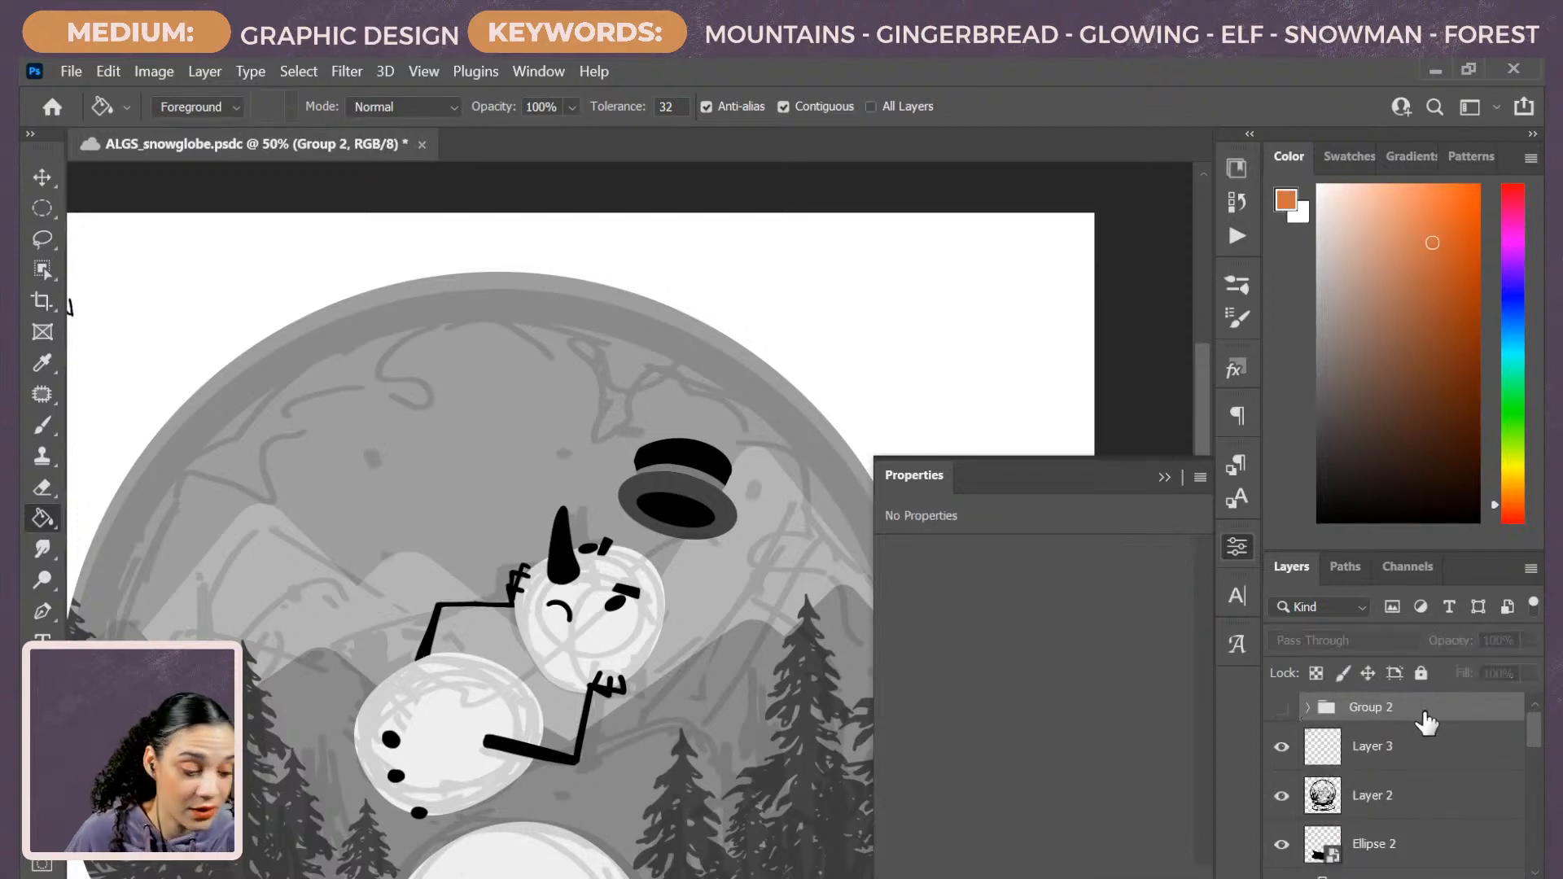
Add a new layer above the hidden palette group and paint a short vertical swatch of saturated orange beside the globe.
key("ctrl+shift+n")
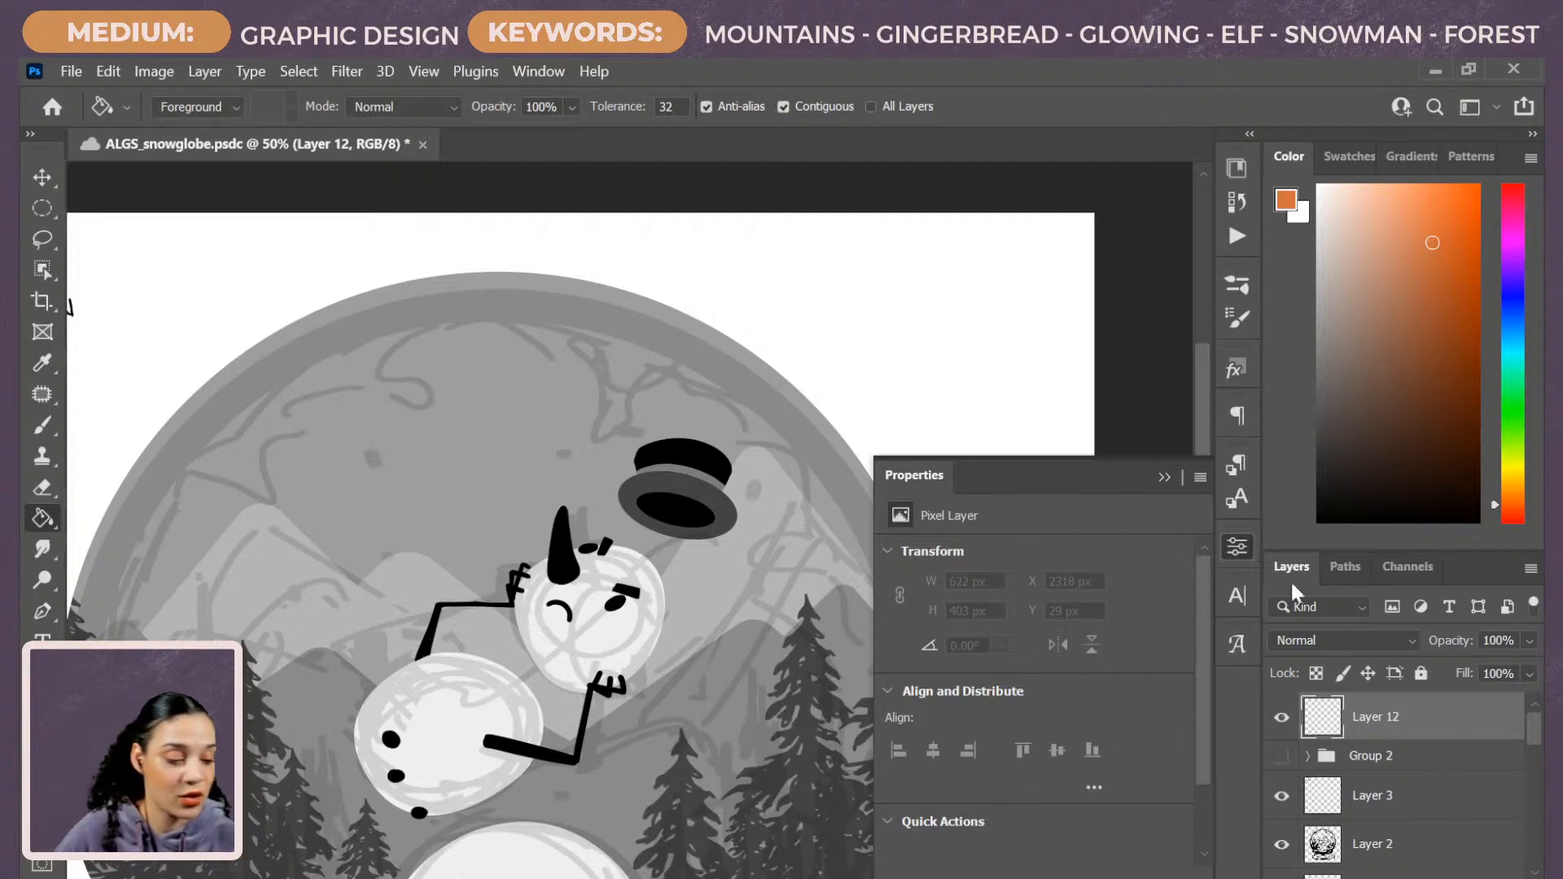
left_click(1238, 548)
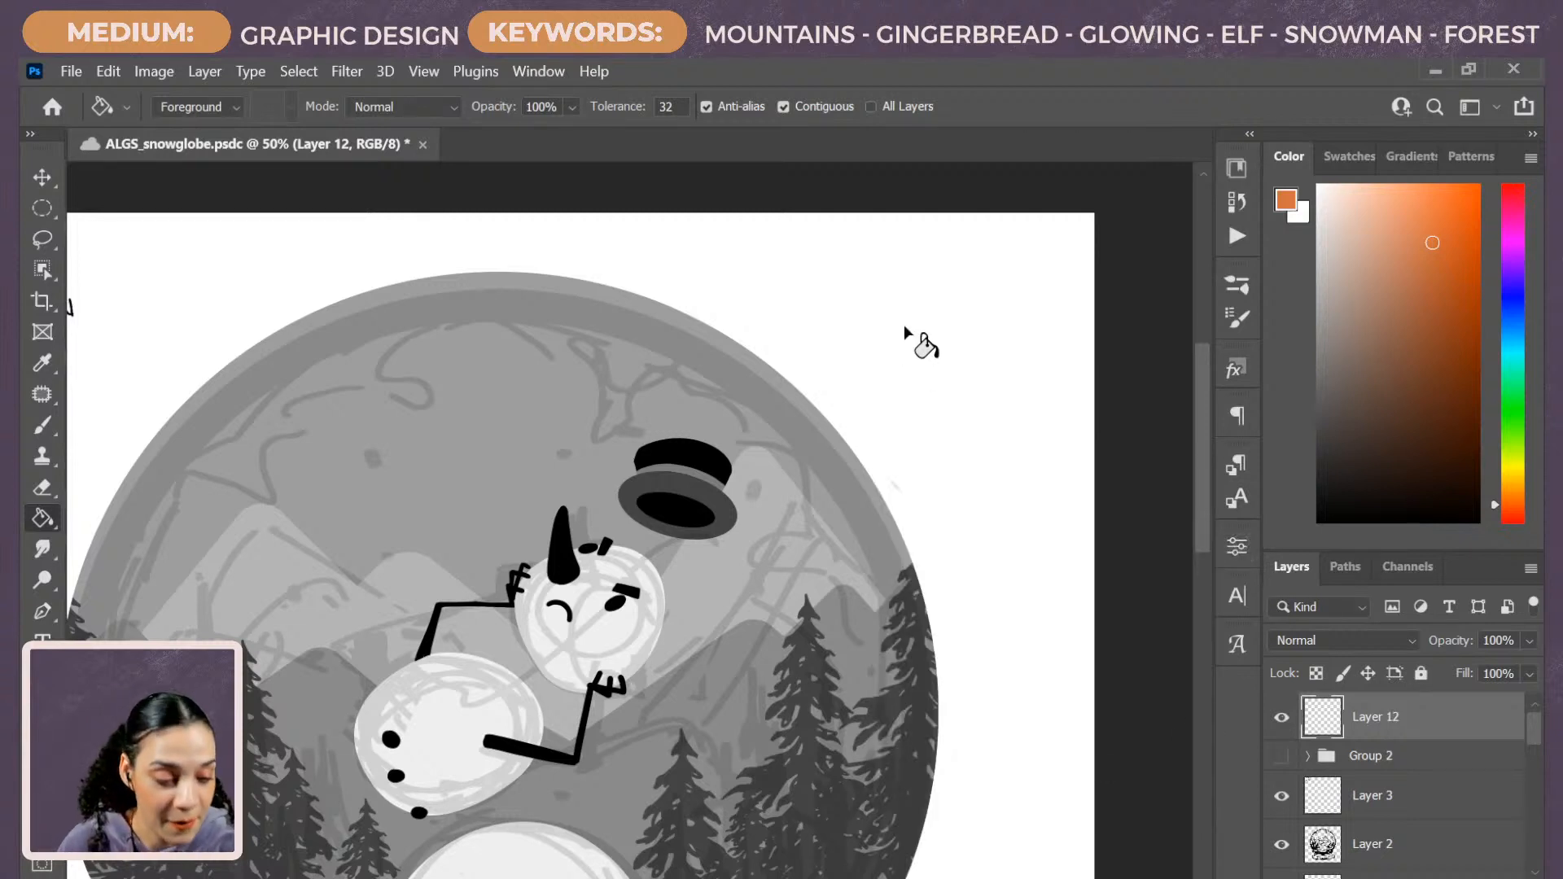
key("b")
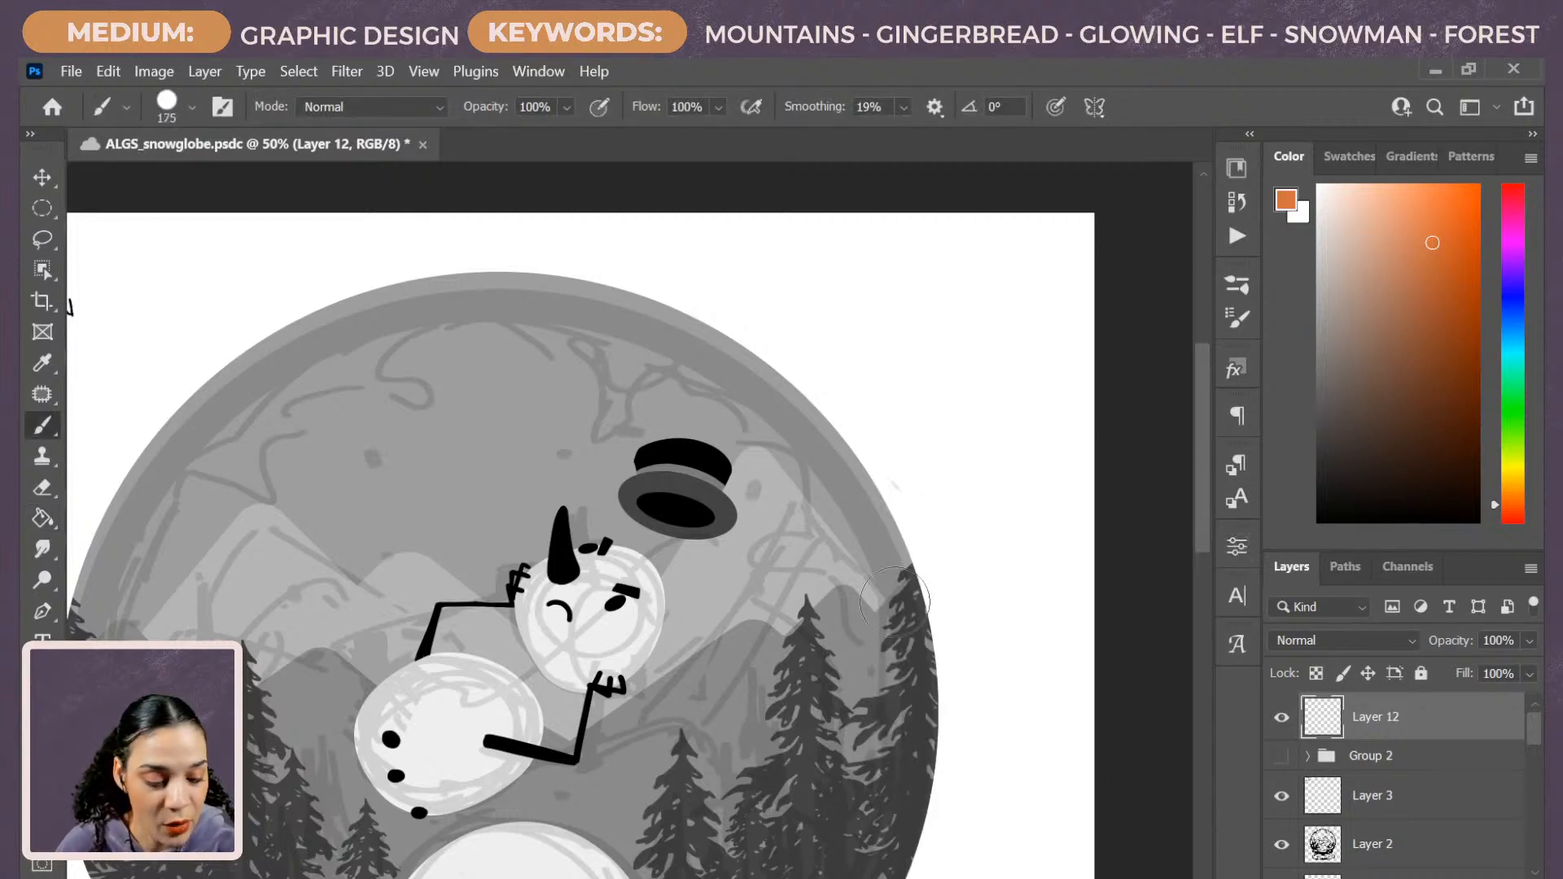
left_click(1451, 223)
left_click_drag(861, 262, 856, 322)
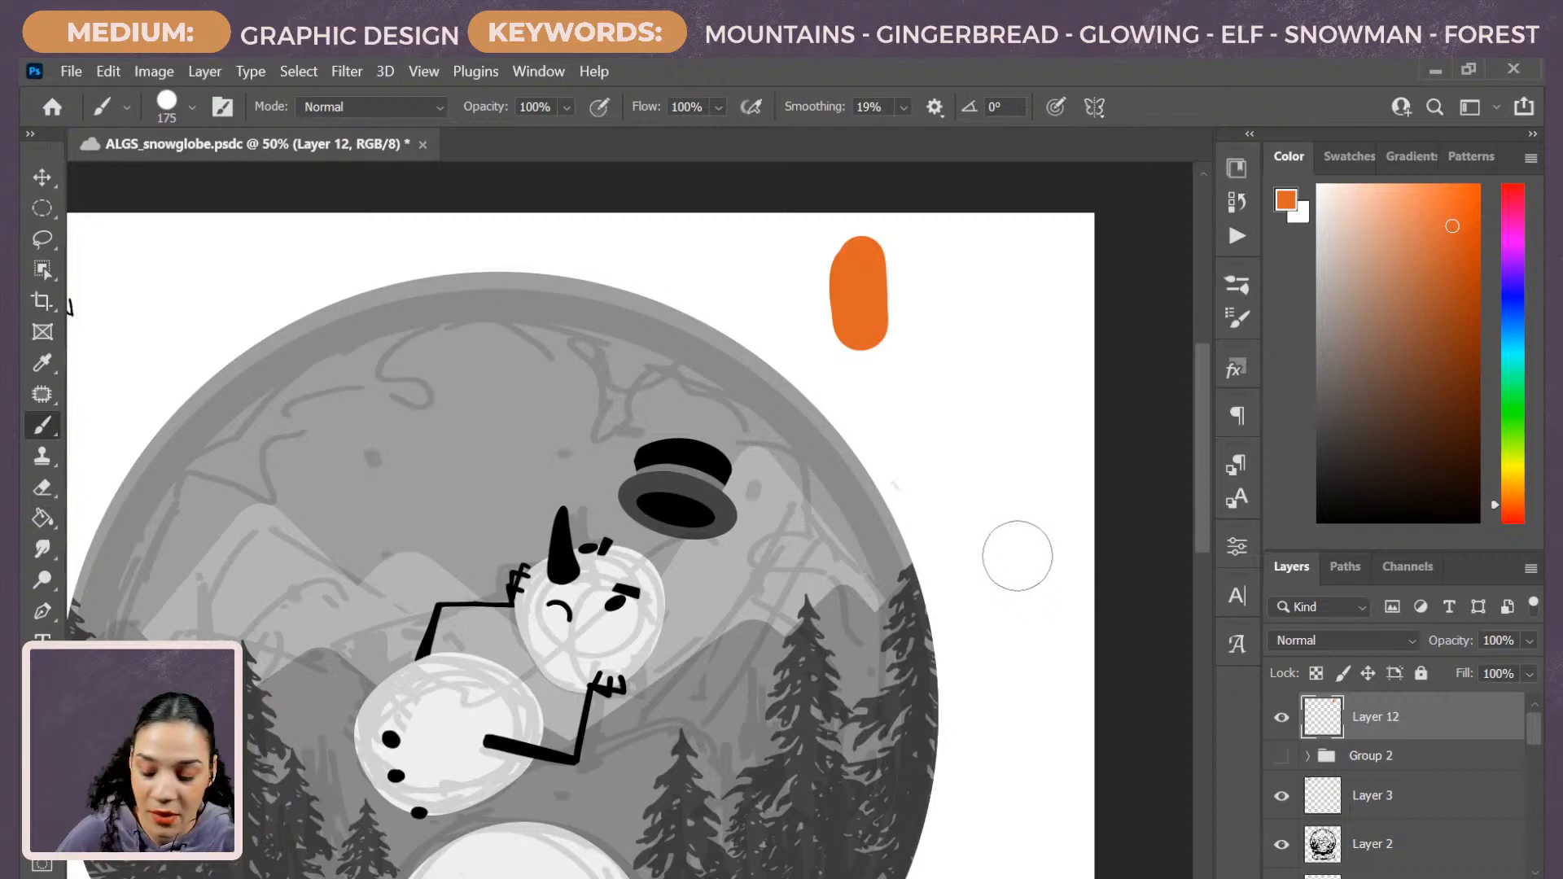
Paint a horizontal stroke of muted green at 50% brush opacity across the lower part of the orange swatch.
key("ctrl+plus")
left_click_drag(1049, 272, 930, 542)
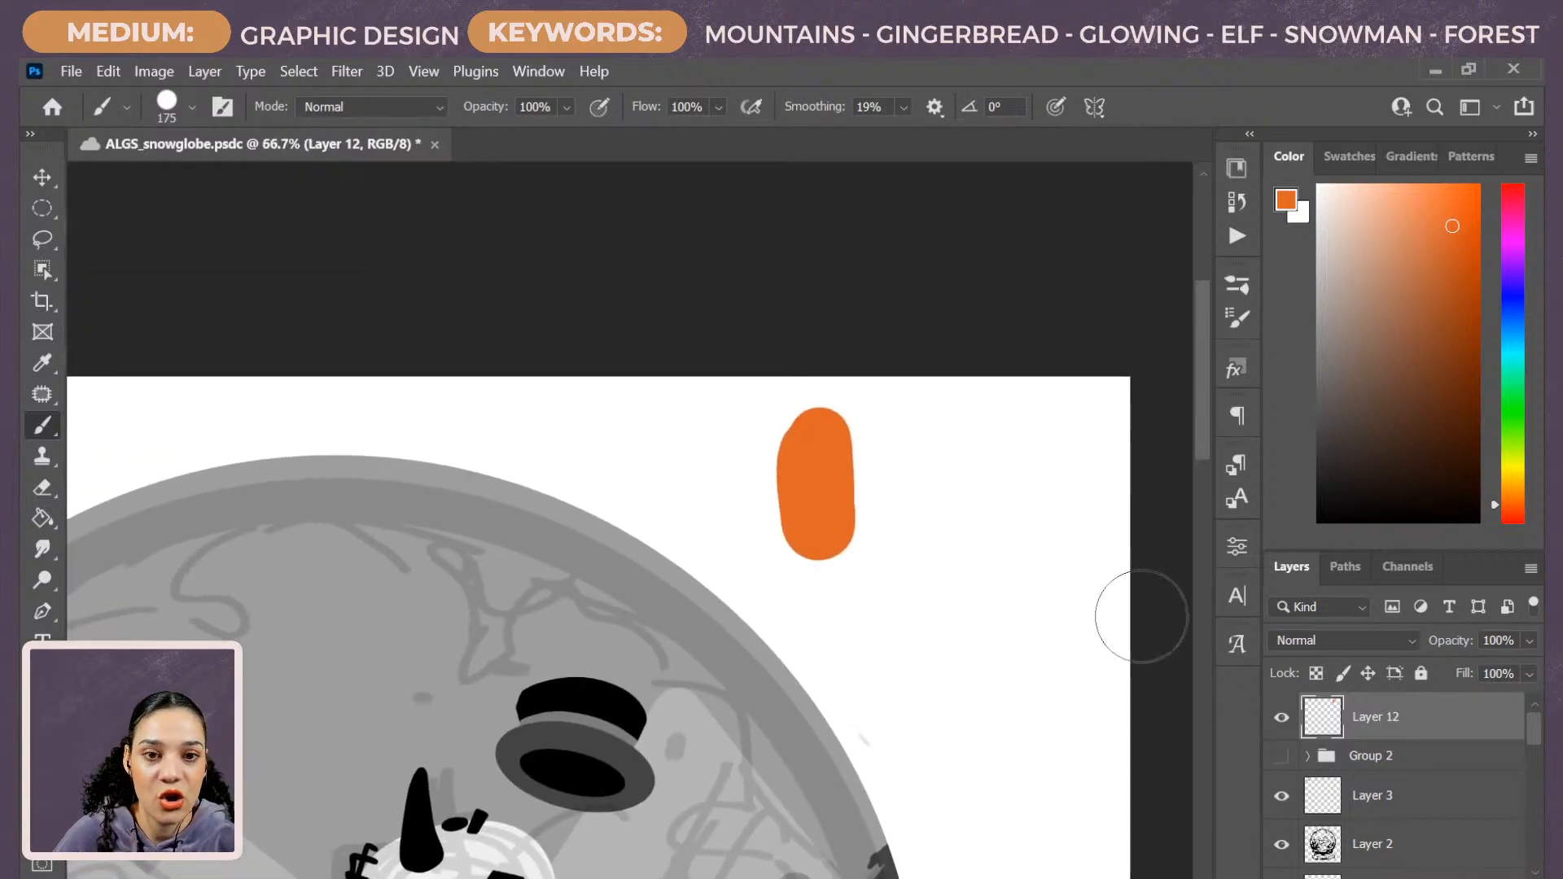
left_click(1516, 403)
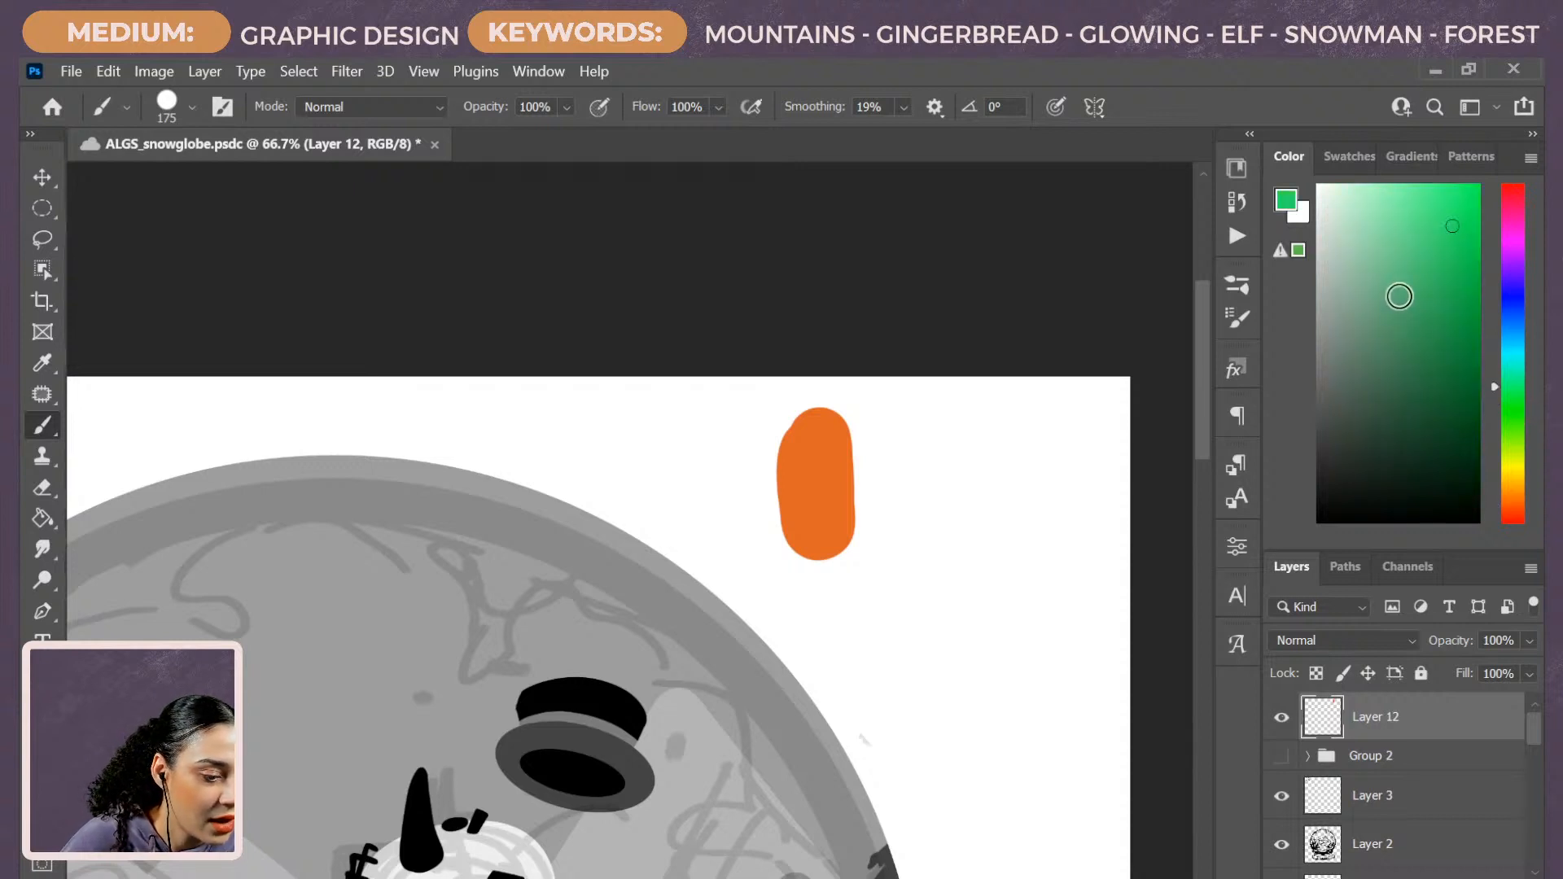
left_click(1401, 287)
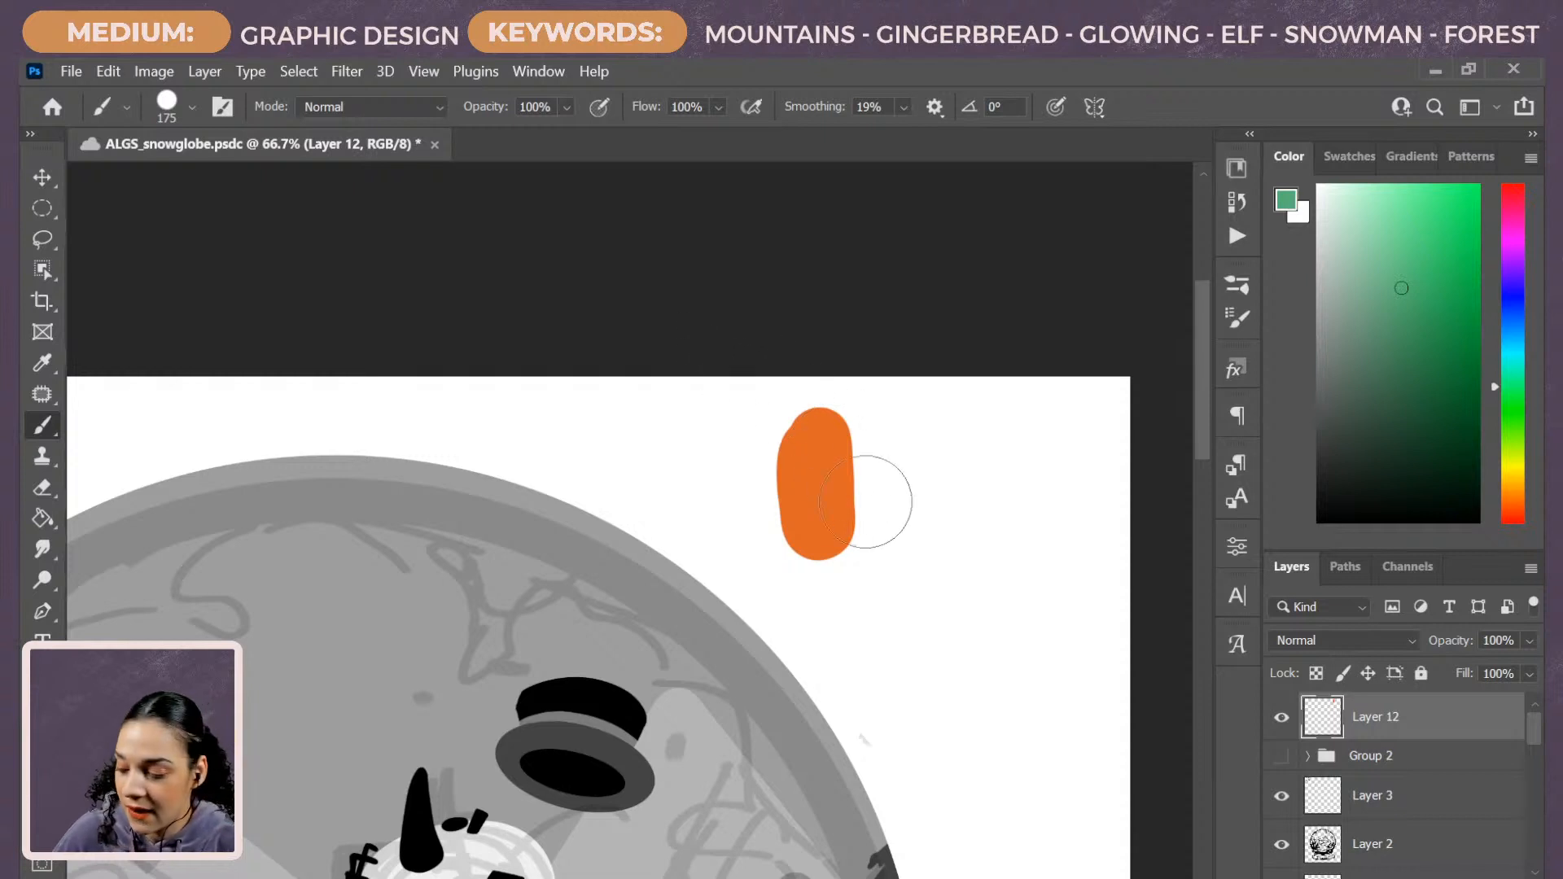
key("5")
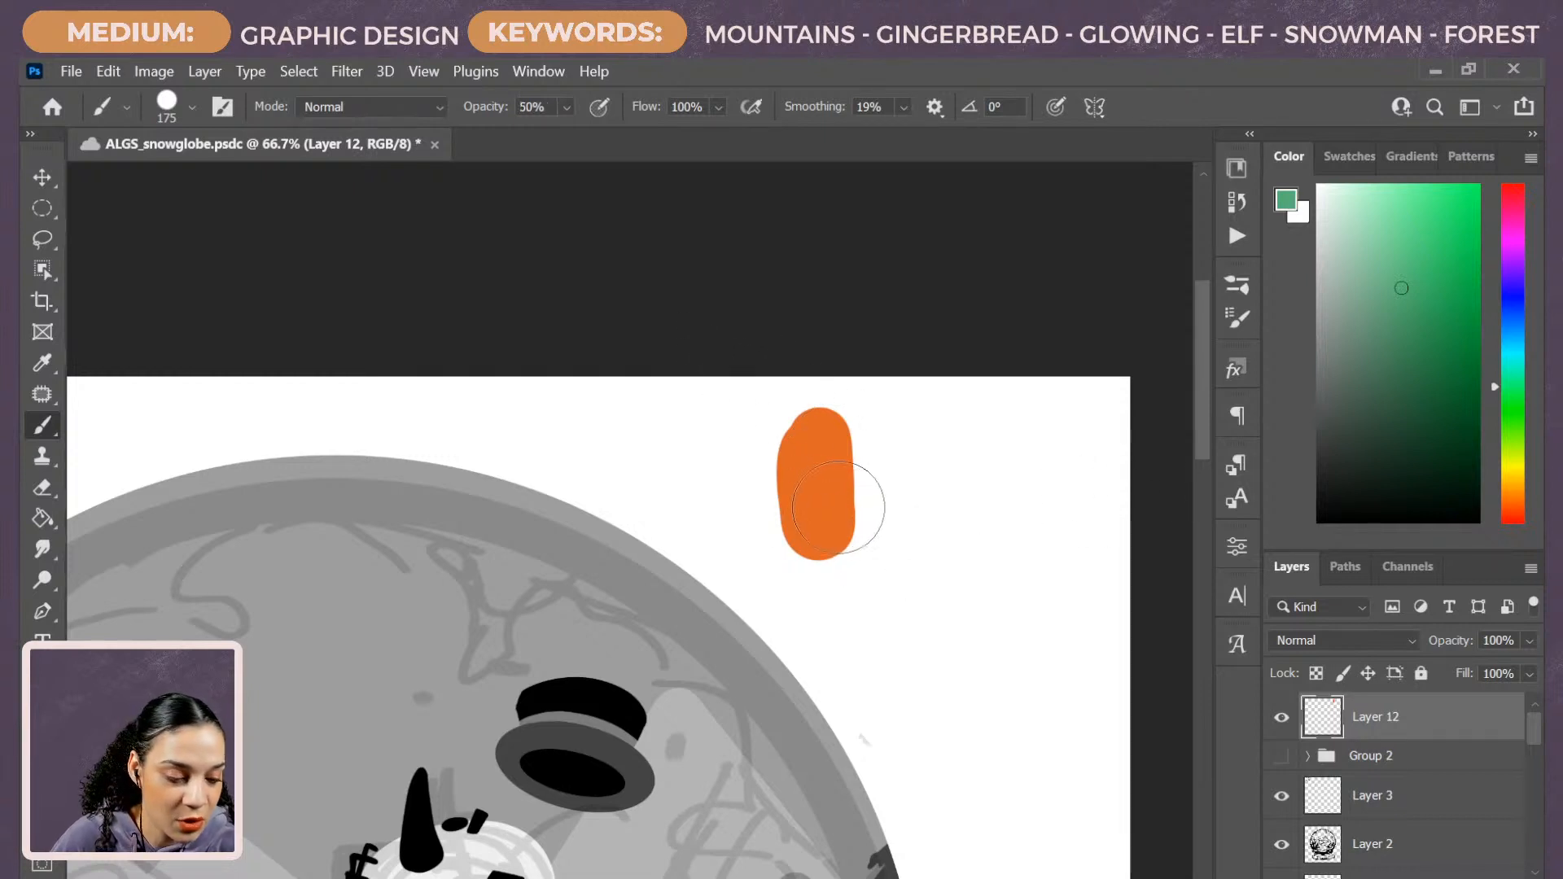
mouse_move(783, 533)
left_mouse_down()
mouse_move(941, 530)
mouse_move(774, 530)
mouse_move(865, 497)
mouse_move(942, 530)
left_mouse_up()
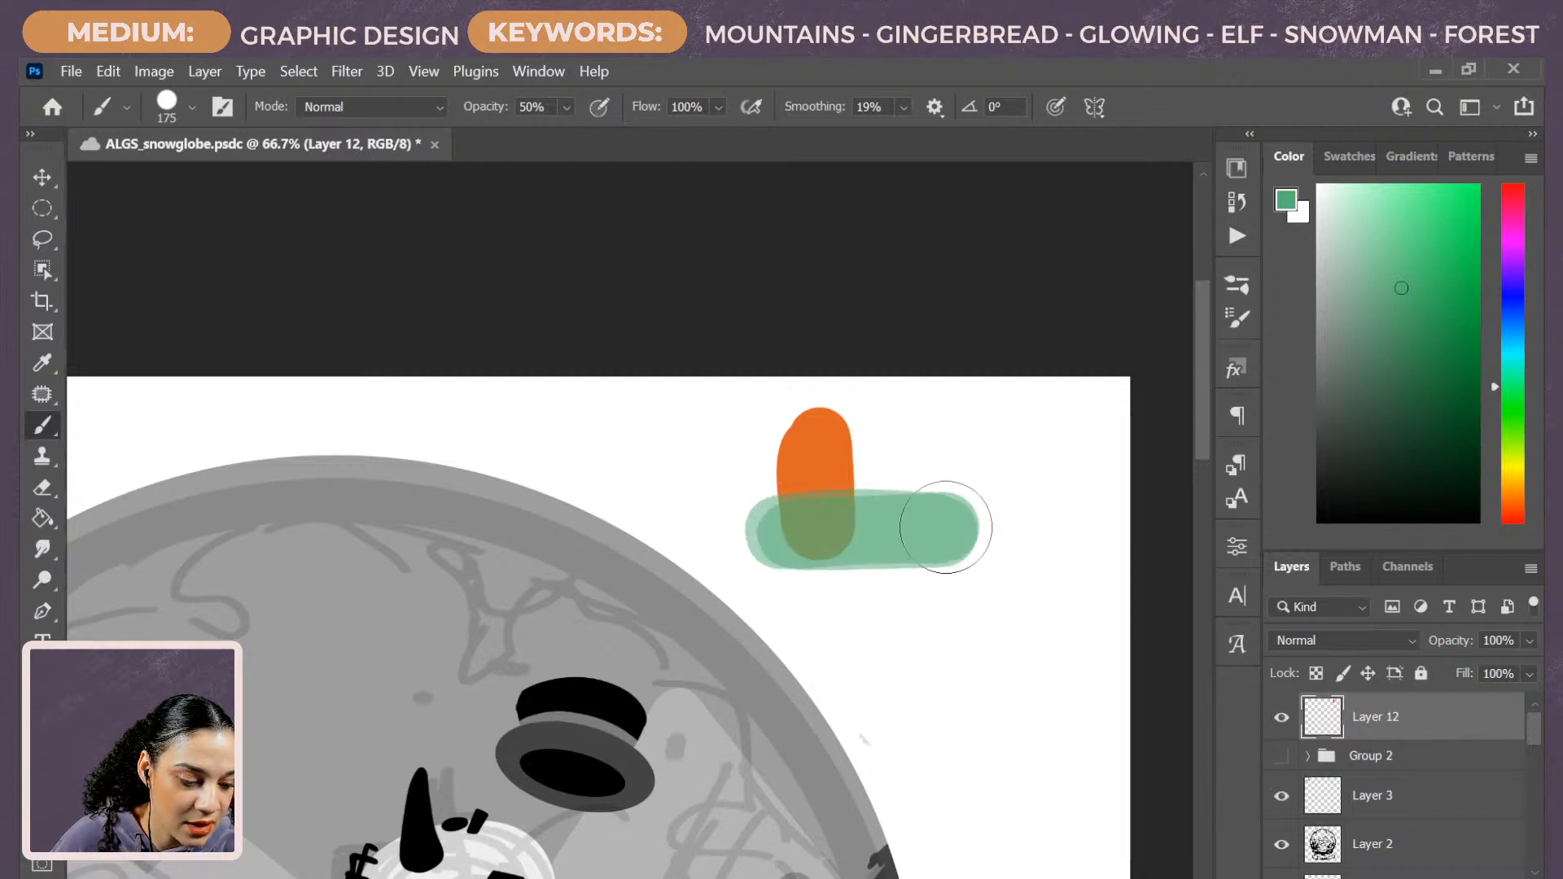
Sample the green-over-orange blend, remove the overlay strokes, and paint a vertical swatch of it at 100% opacity beside the orange one.
left_click(838, 517, "alt")
key("0")
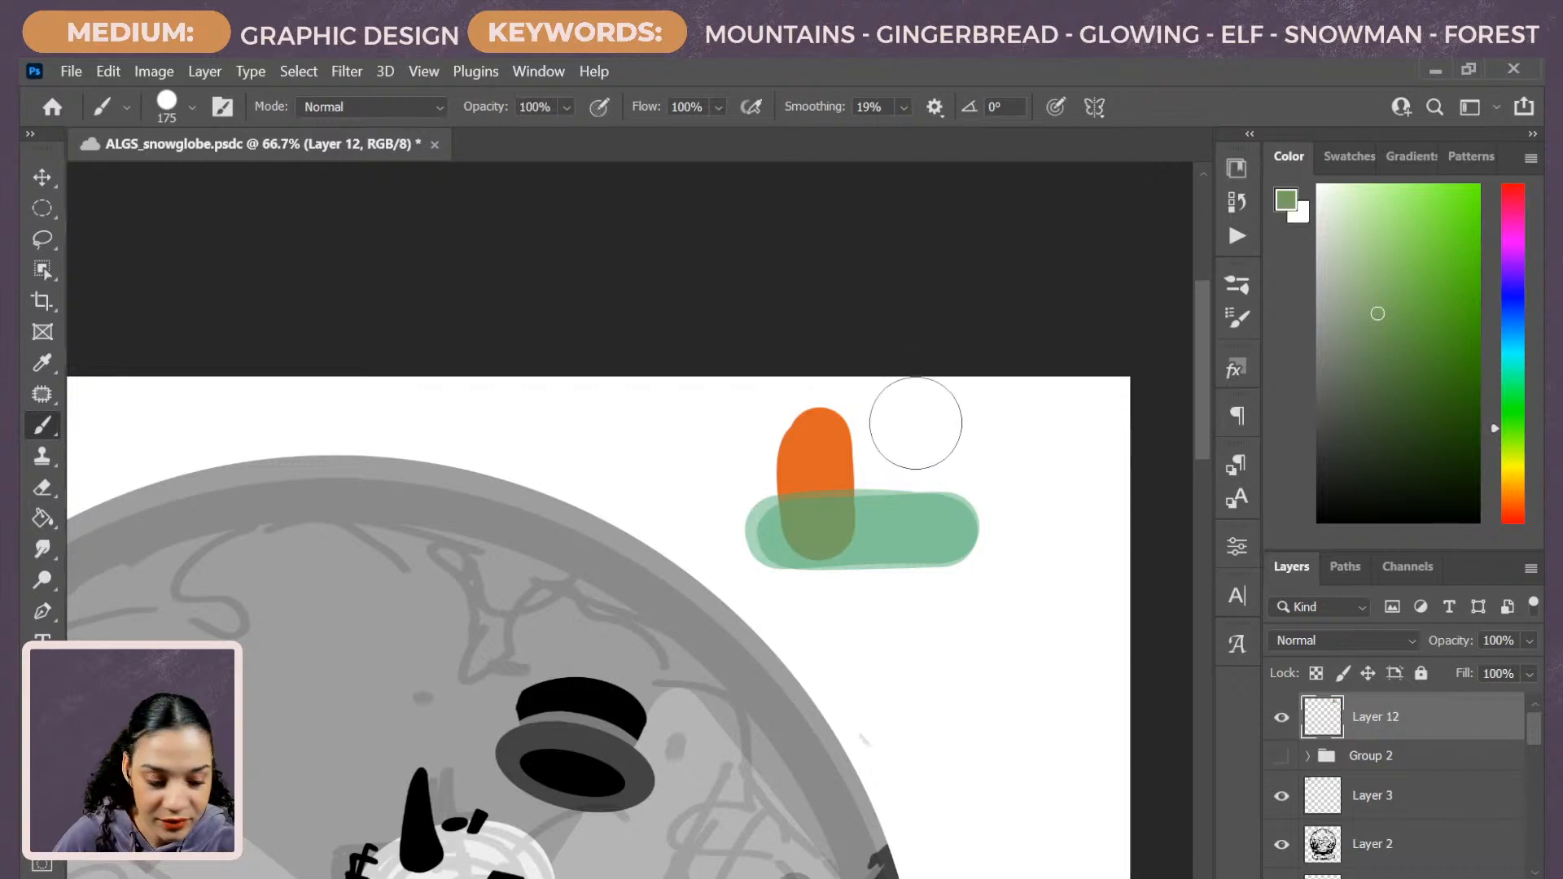
mouse_move(914, 425)
left_mouse_down()
mouse_move(900, 447)
mouse_move(924, 435)
left_mouse_up()
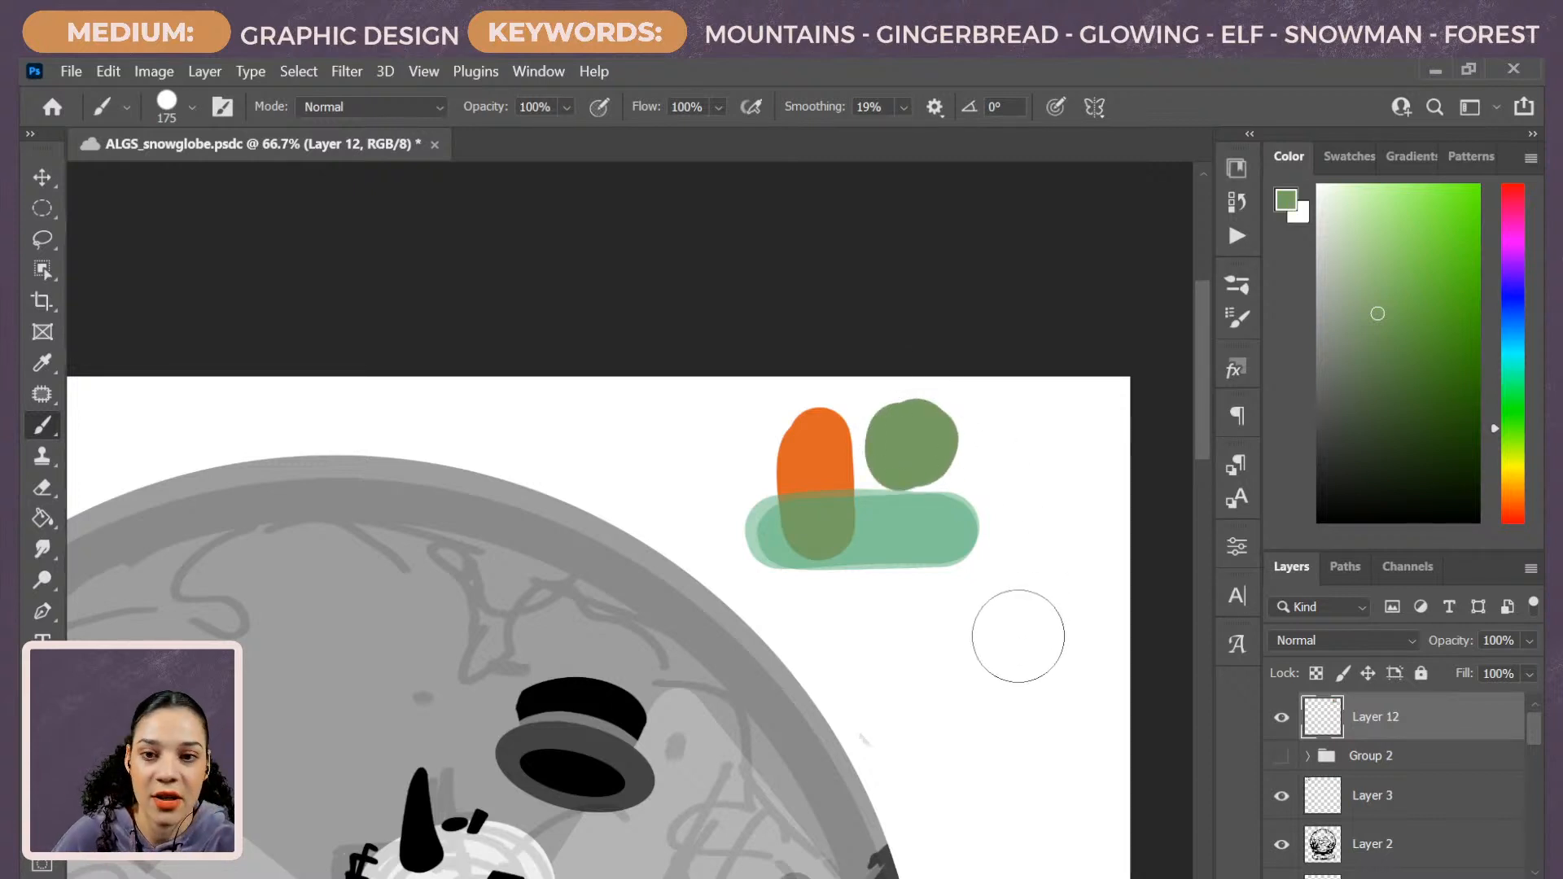
key("ctrl+z")
key("ctrl+z")
key("ctrl+z")
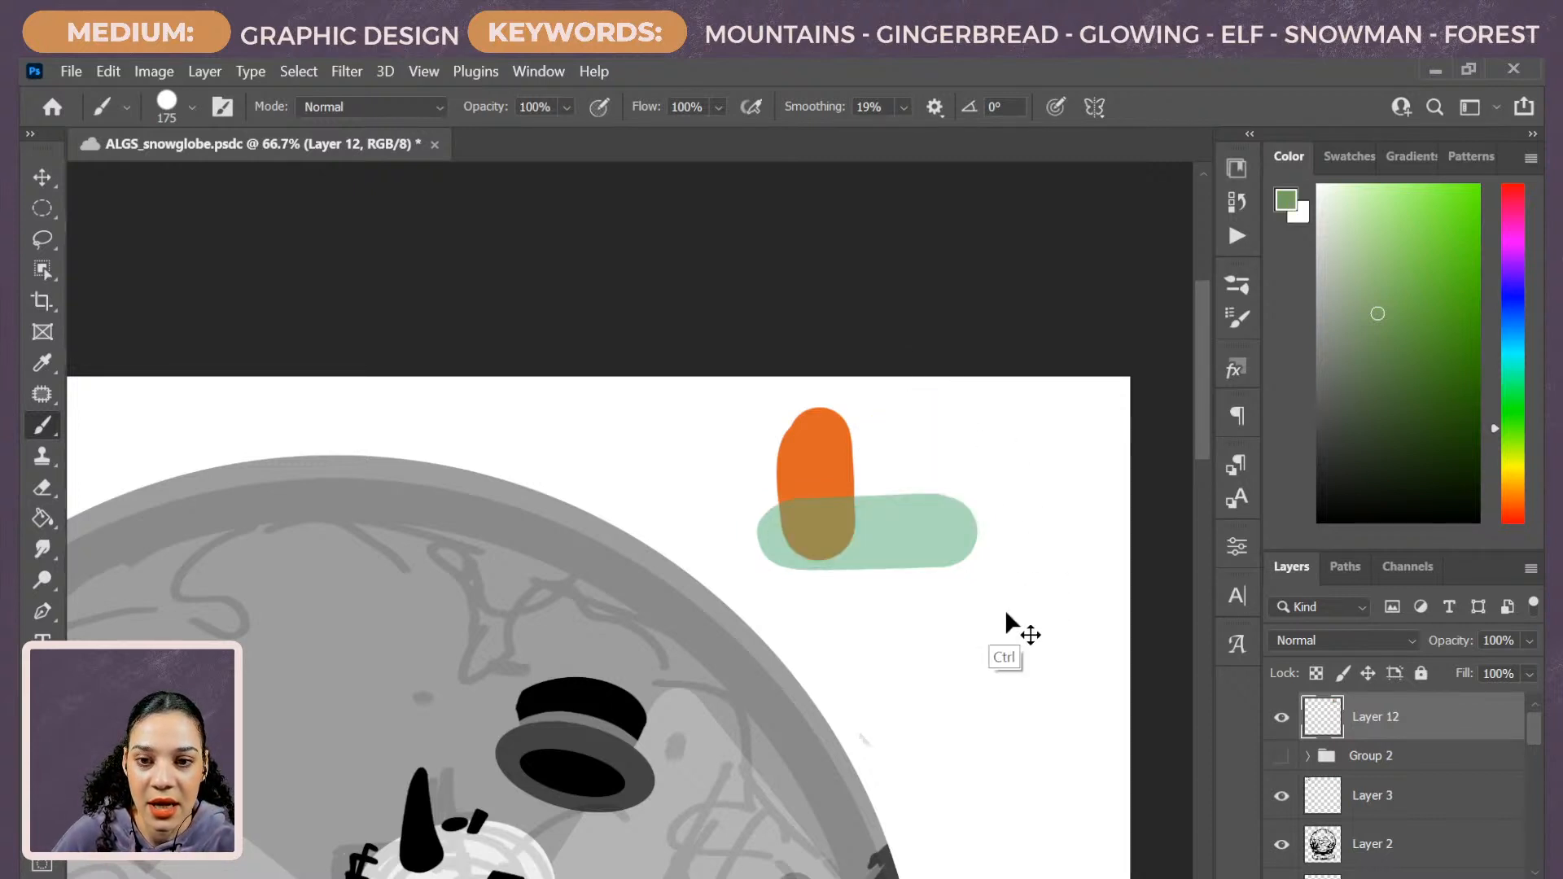
mouse_move(881, 437)
left_mouse_down()
mouse_move(885, 513)
mouse_move(885, 484)
left_mouse_up()
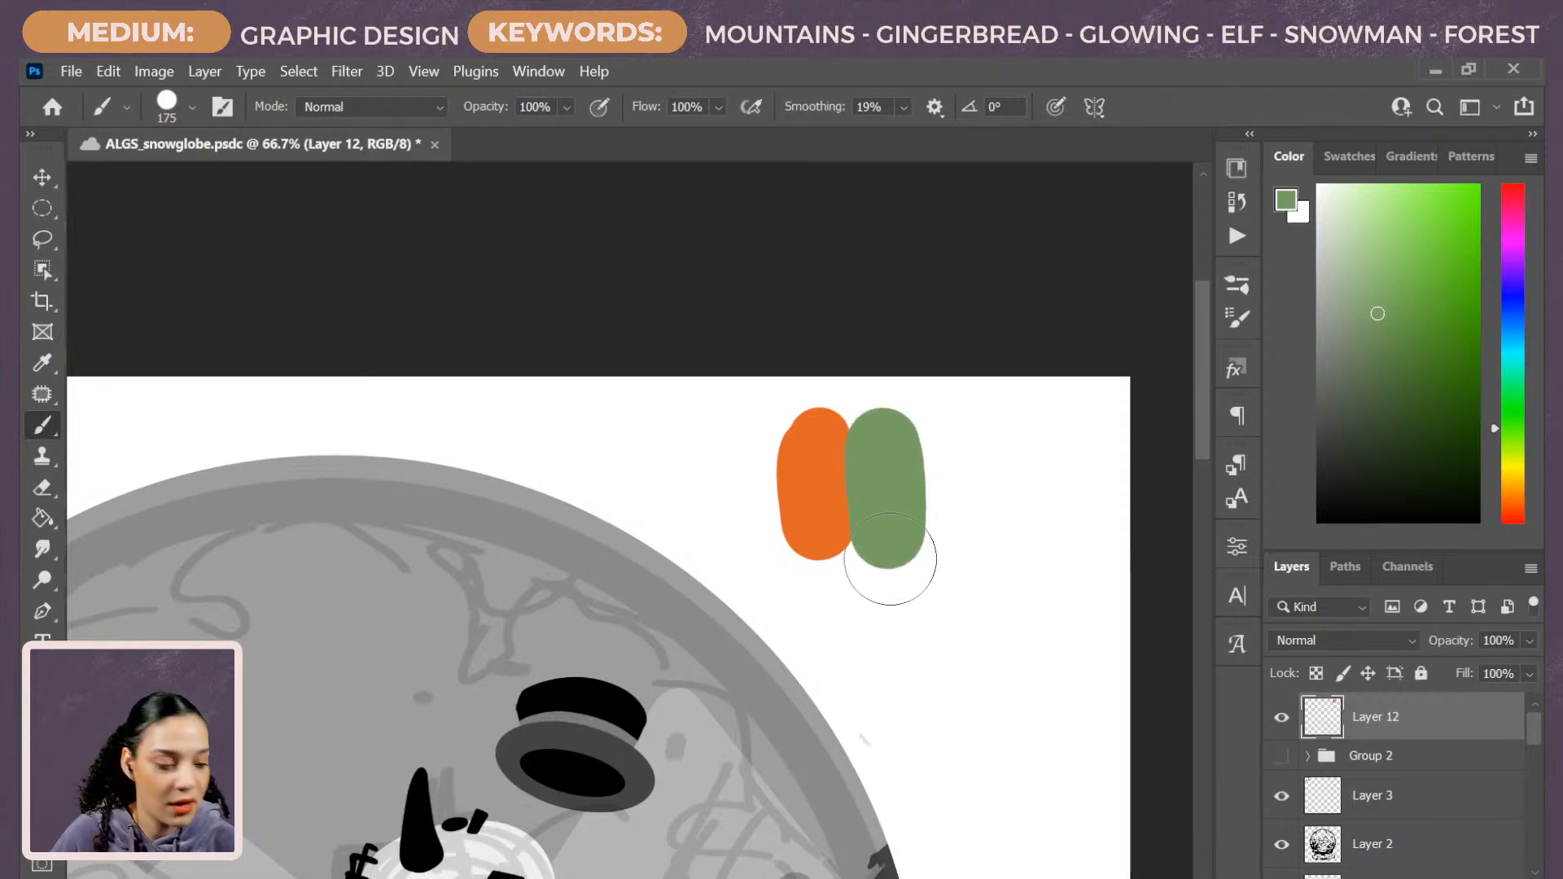
Choose a bright blue and paint it on a new layer at 50% brush opacity across the orange and green swatches.
mouse_move(1515, 330)
left_mouse_down()
mouse_move(1513, 304)
mouse_move(1518, 318)
left_mouse_up()
left_click(1426, 214)
left_click_drag(1456, 219, 1442, 192)
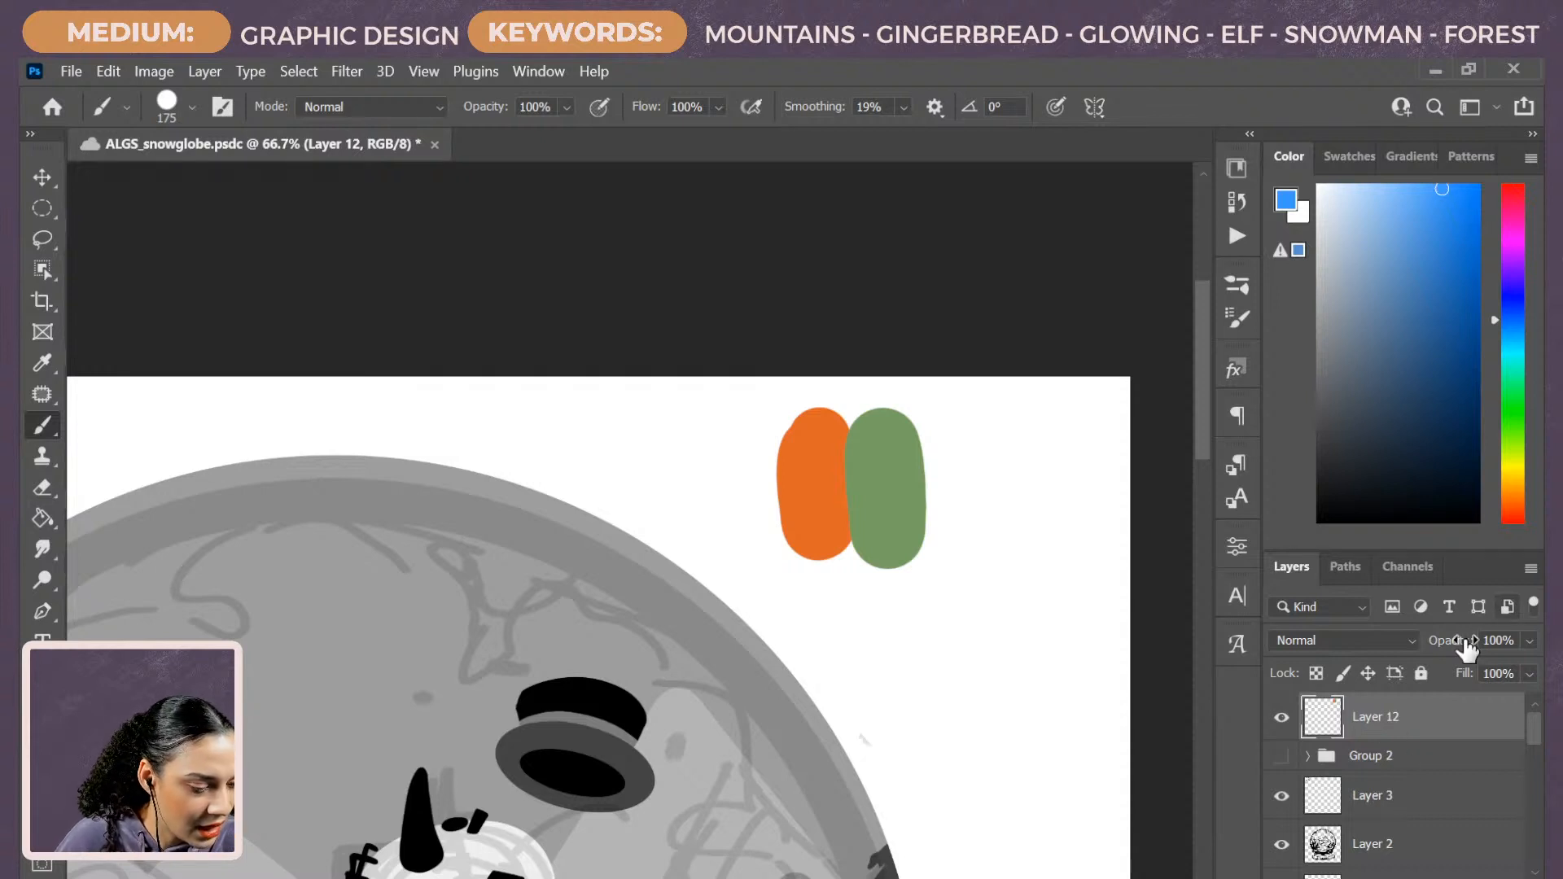
key("ctrl+shift+n")
key("Return")
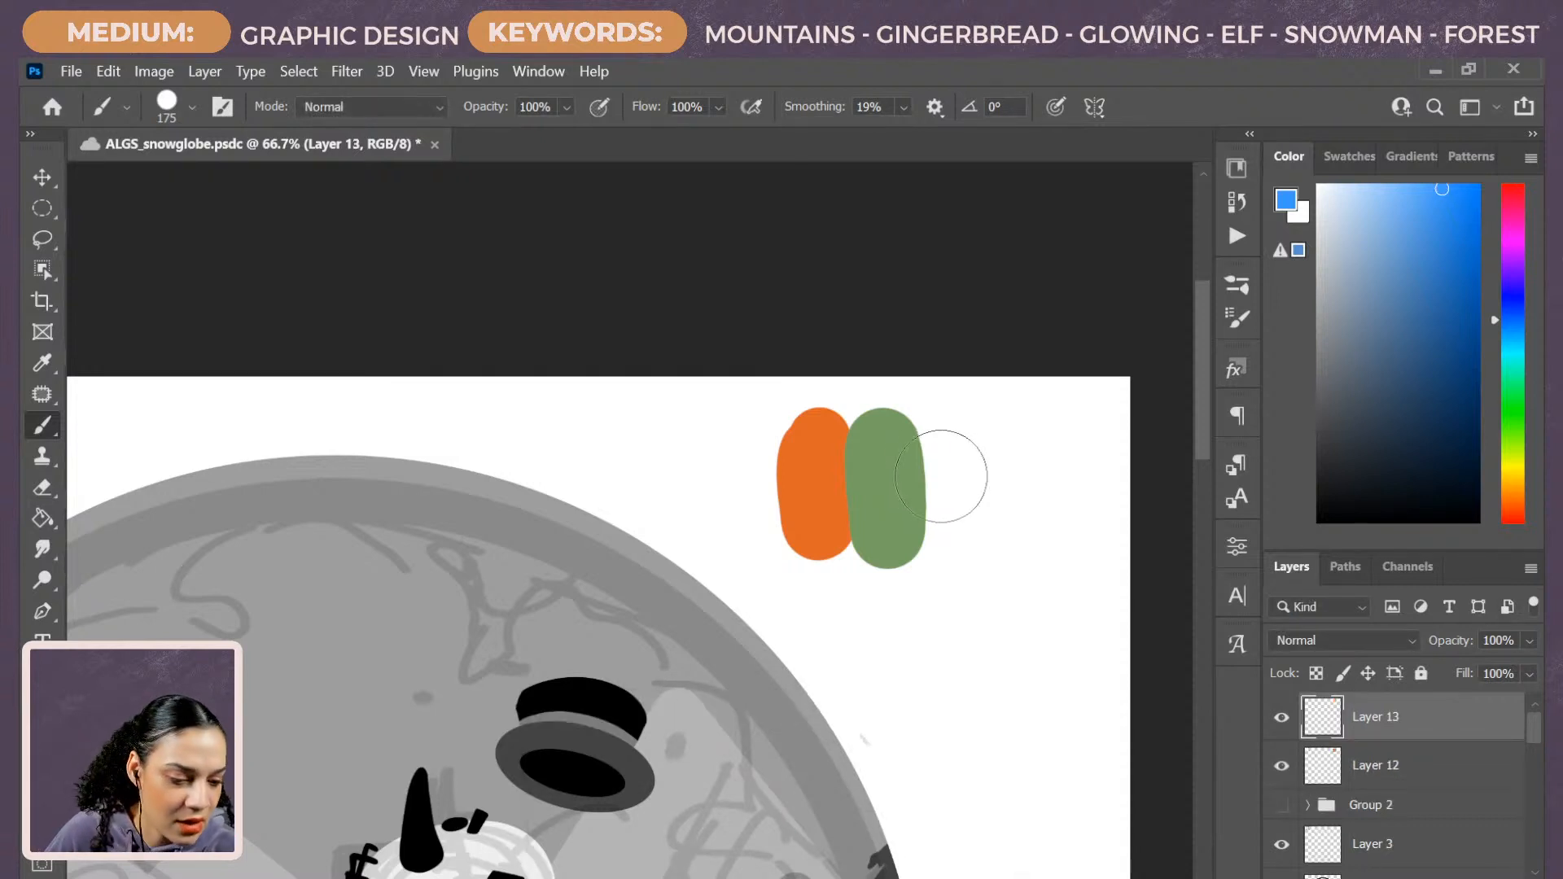
left_click_drag(942, 476, 791, 486)
key("ctrl+z")
key("5")
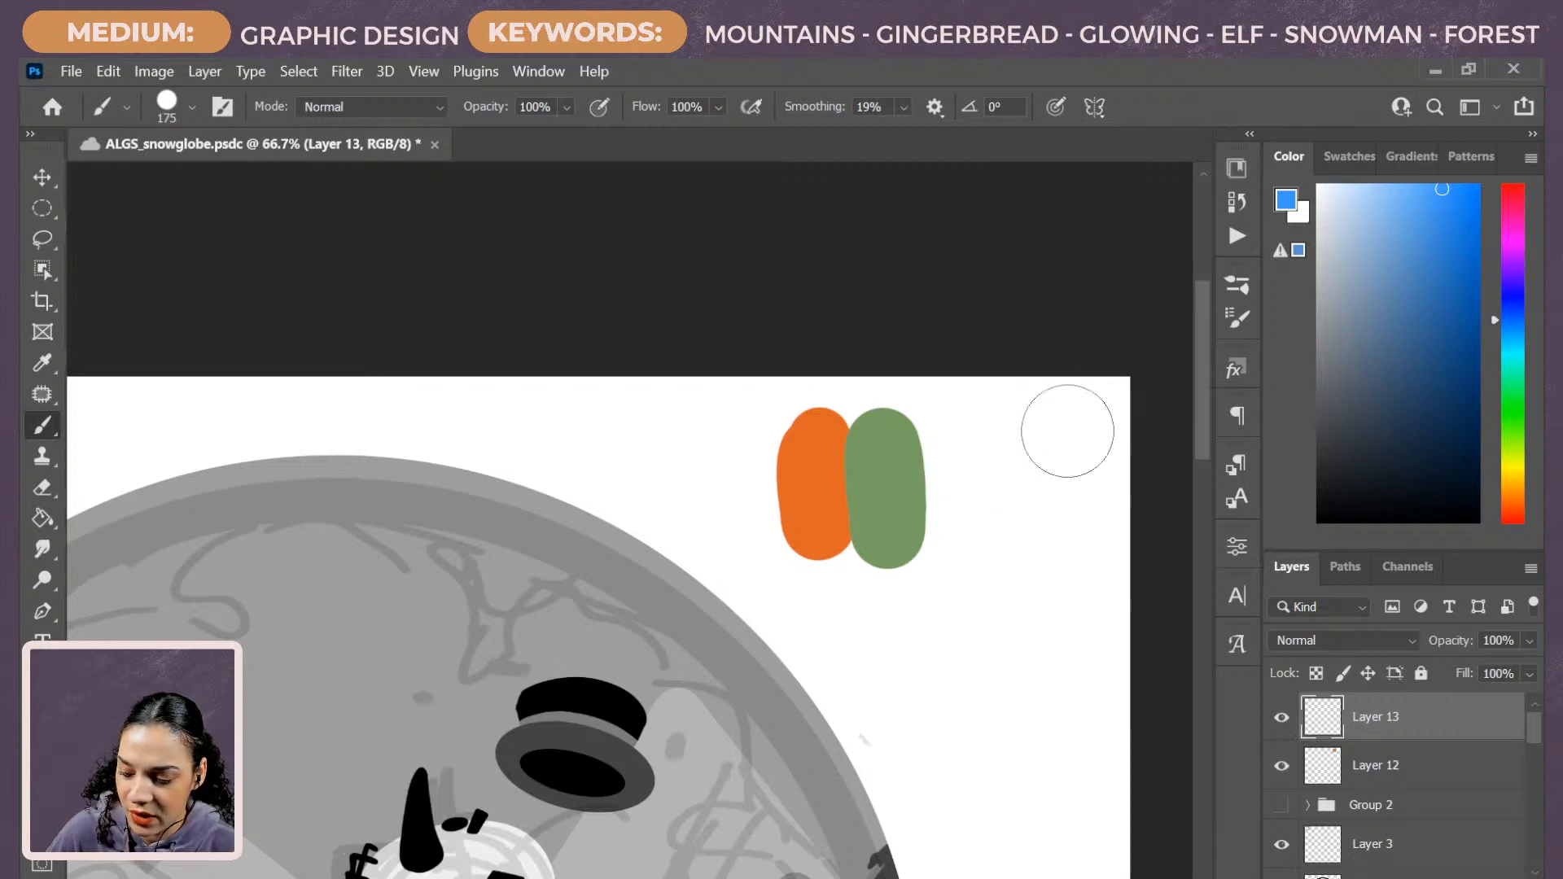
mouse_move(946, 472)
left_mouse_down()
mouse_move(760, 482)
mouse_move(1018, 472)
left_mouse_up()
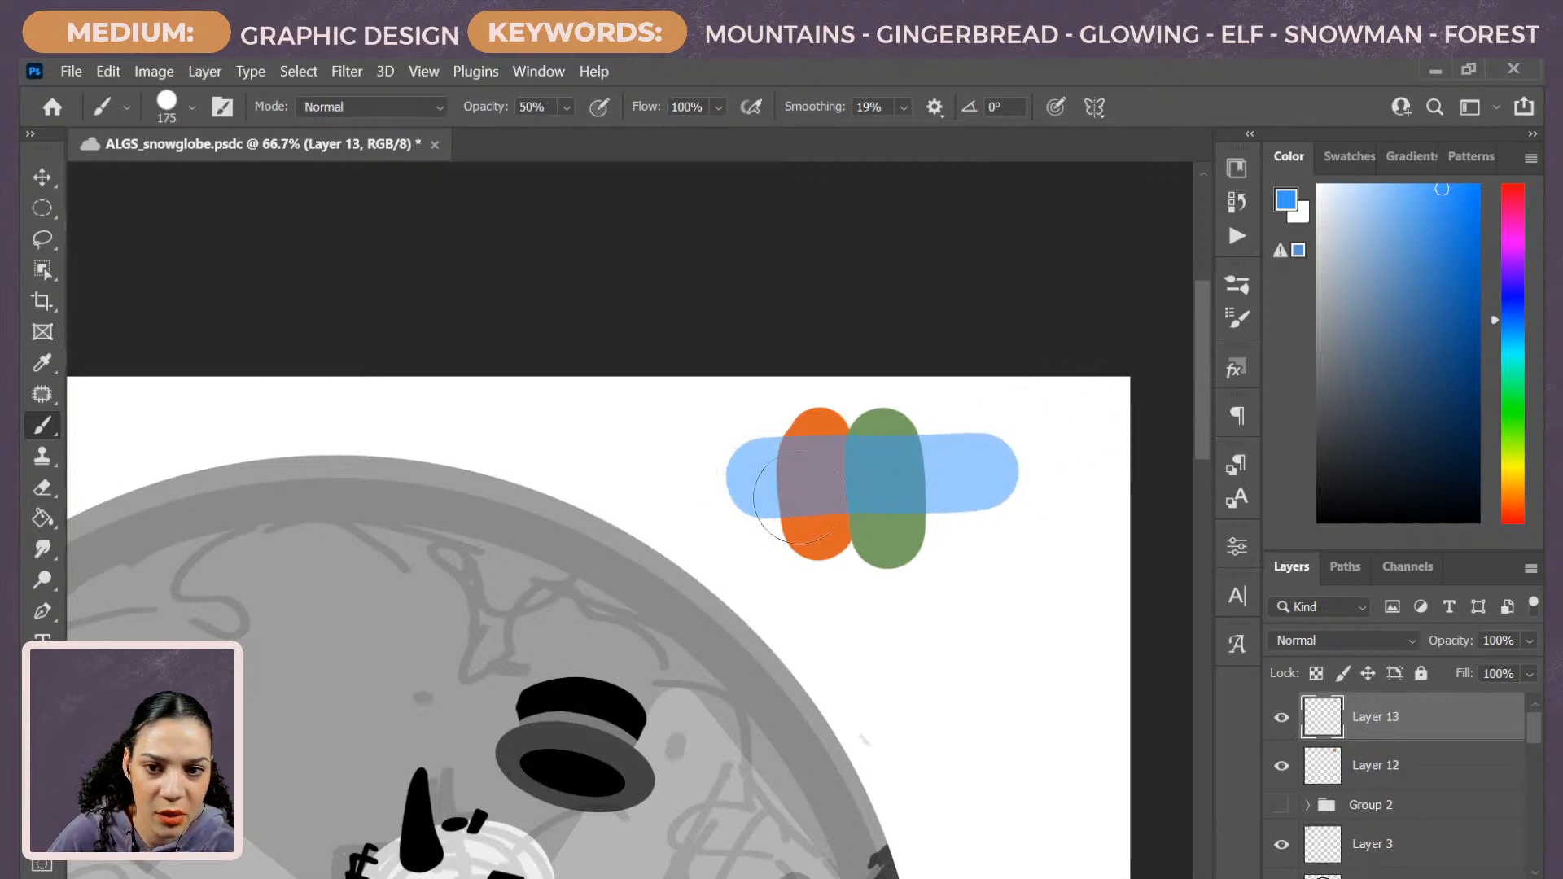
Sample the blue-over-green blend, undo the overlay stroke, and paint a vertical swatch of it at 100% opacity beside the green one.
left_click(896, 471, "alt")
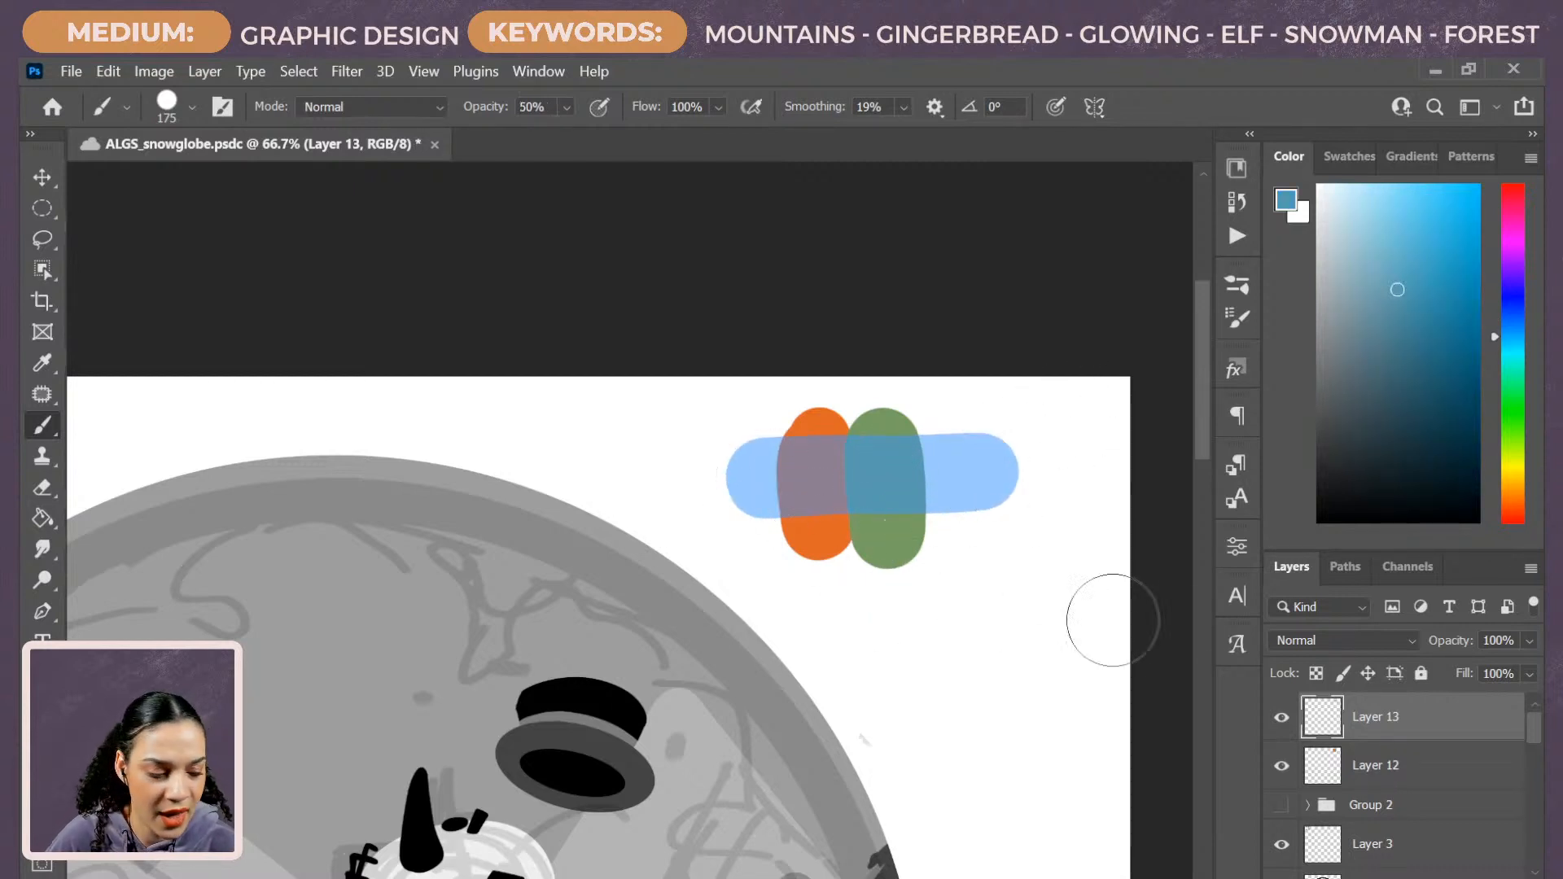
key("ctrl+z")
key("0")
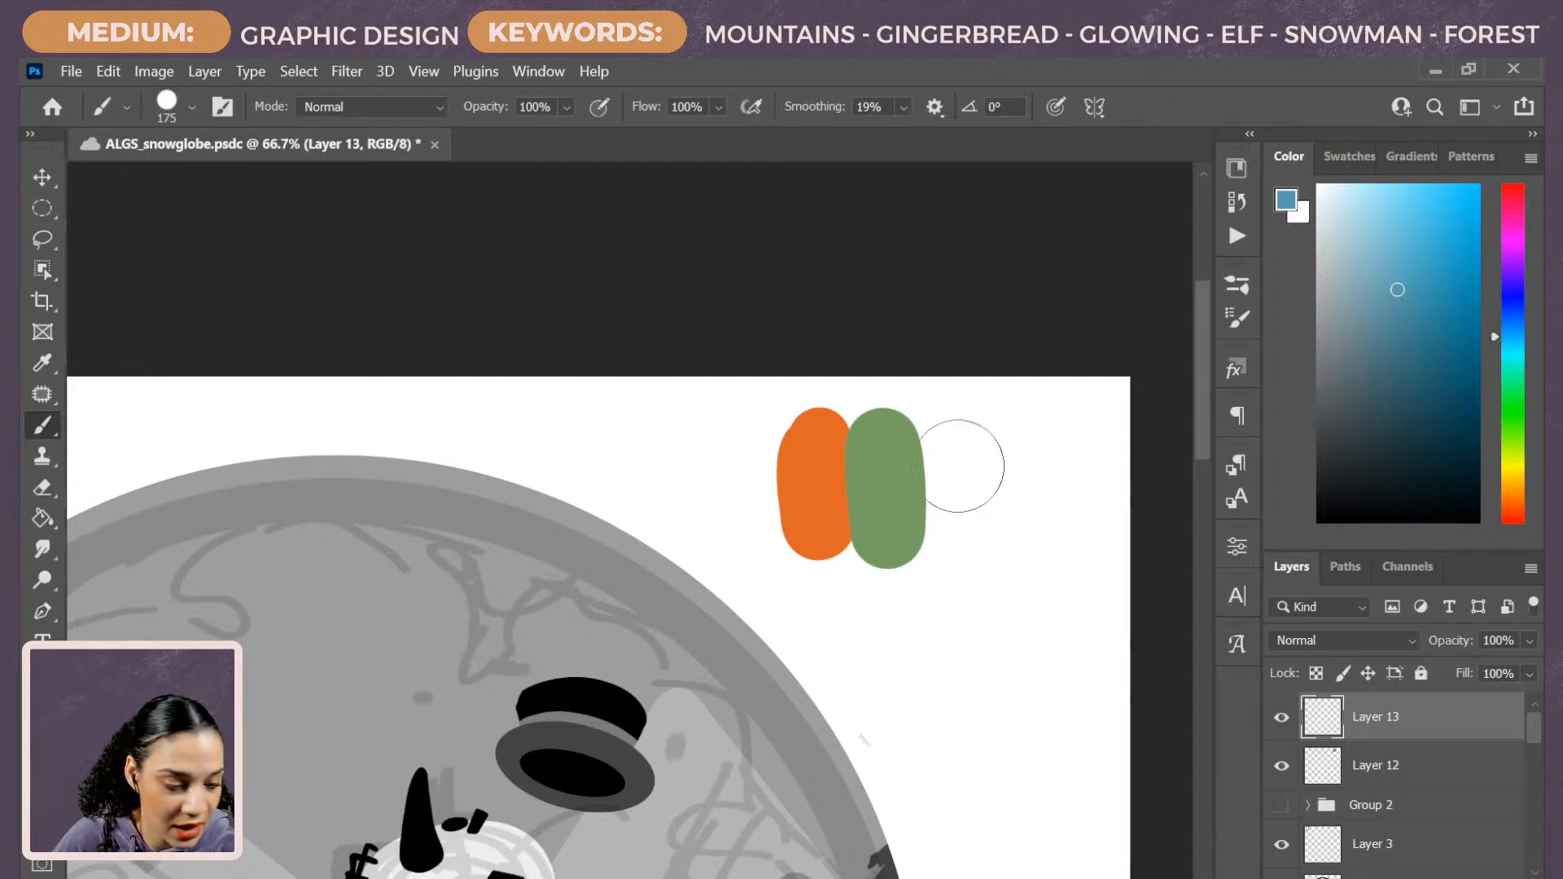
left_click_drag(948, 441, 959, 528)
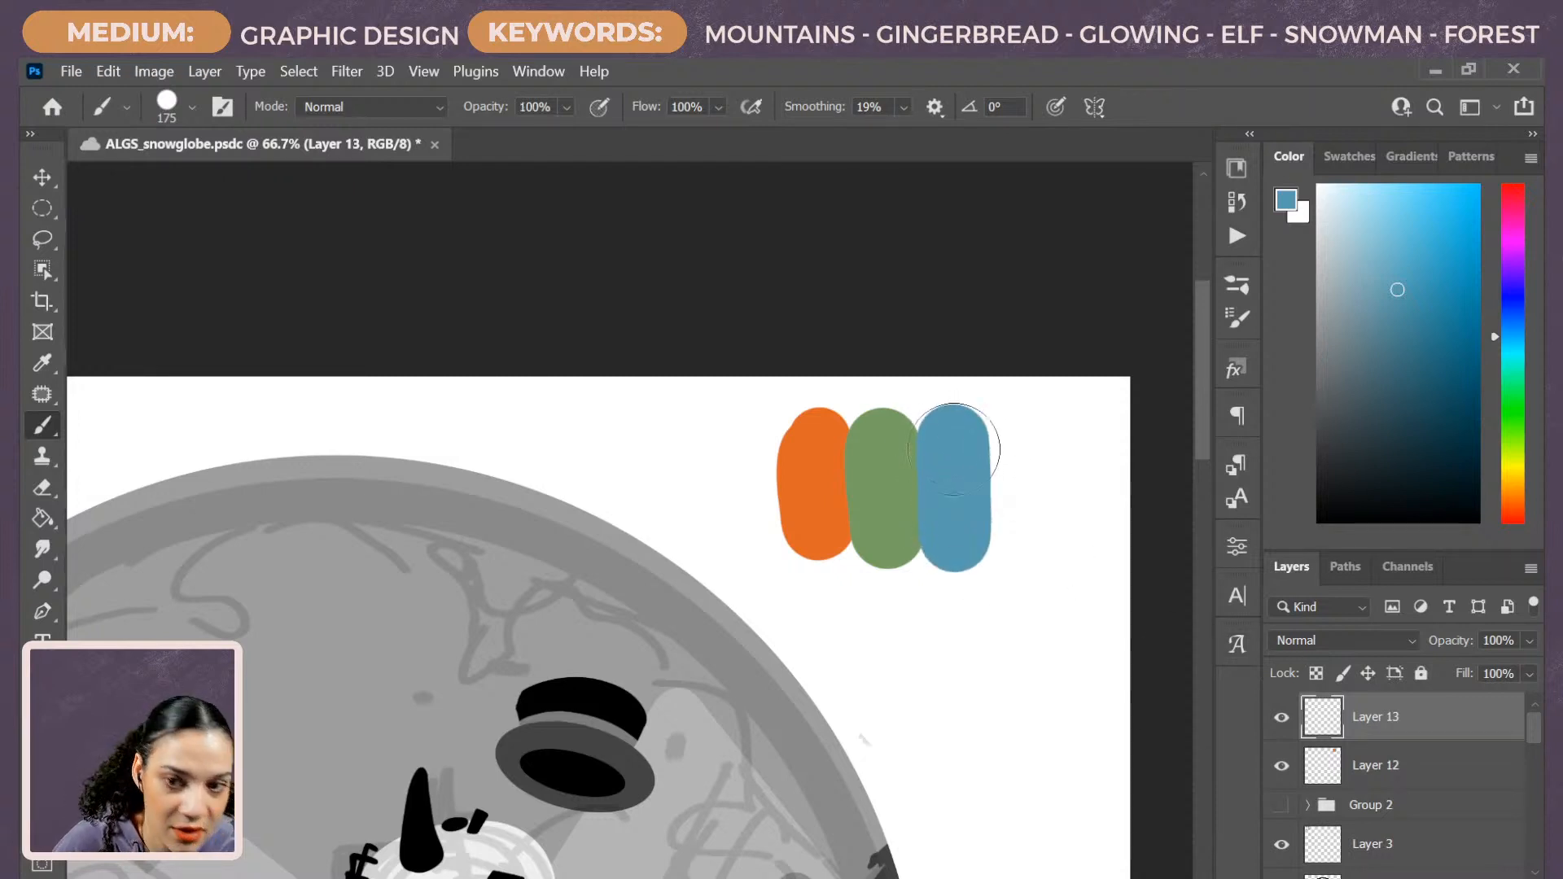
mouse_move(1037, 707)
left_mouse_down()
mouse_move(1046, 517)
mouse_move(963, 537)
left_mouse_up()
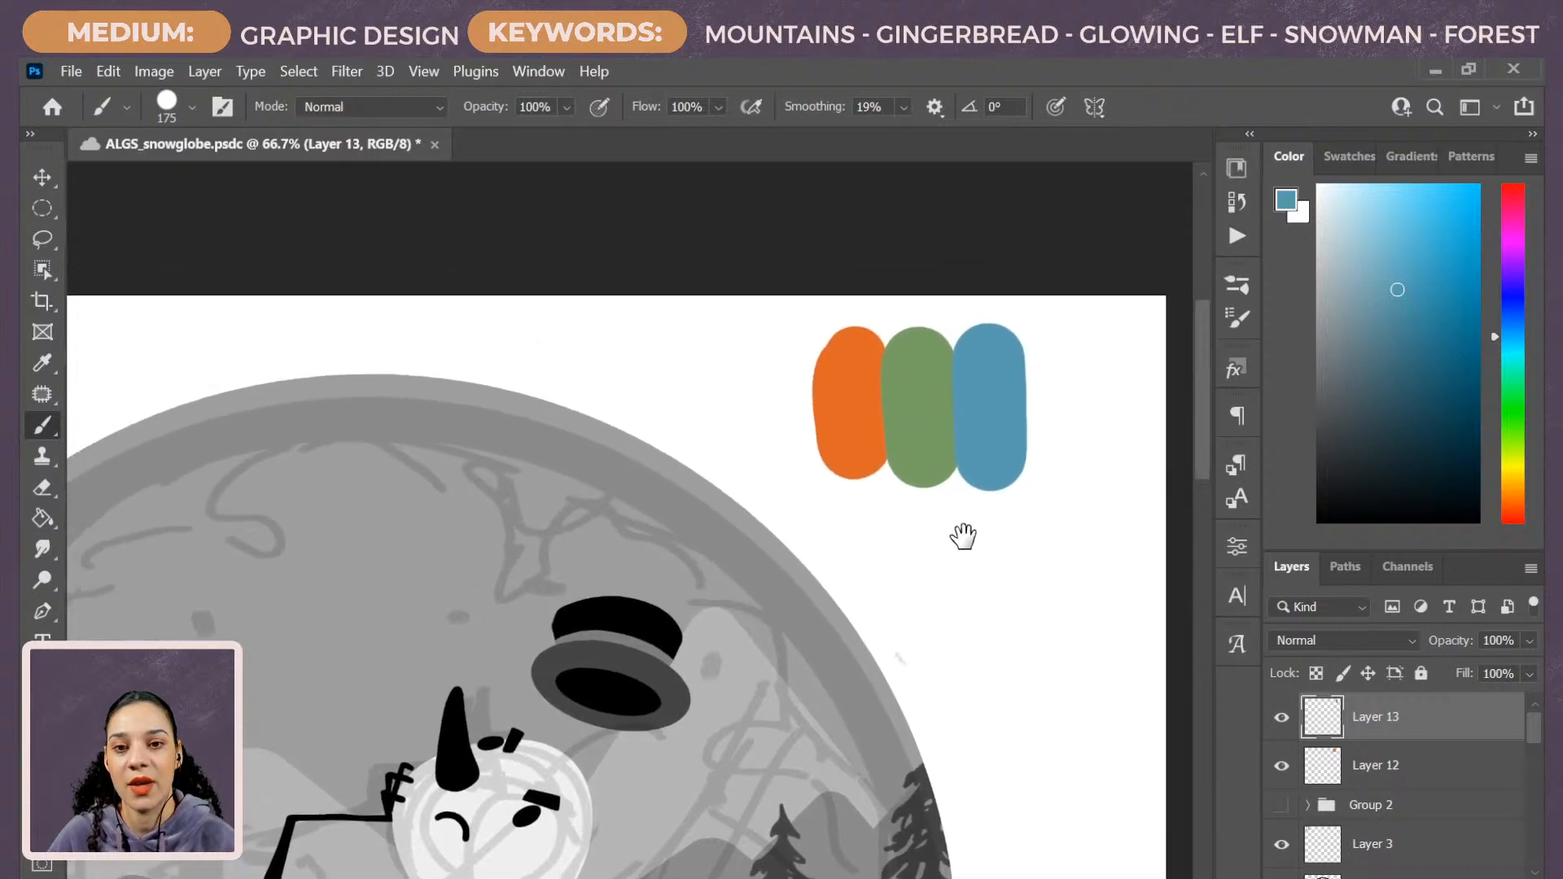
key("ctrl+minus")
key("ctrl+minus")
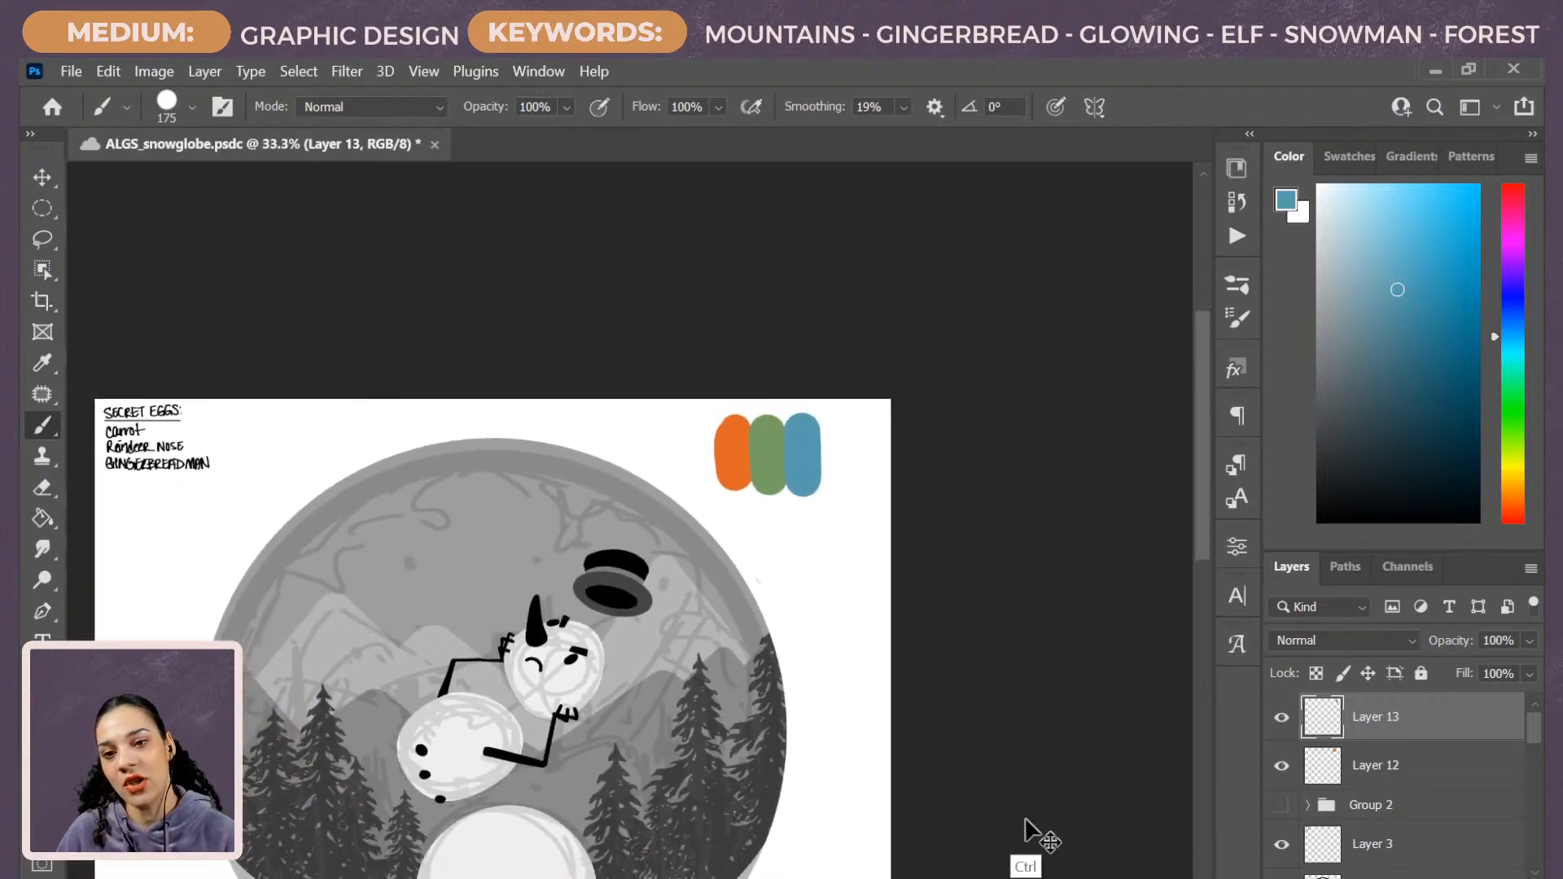
key("ctrl+plus")
key("ctrl+plus")
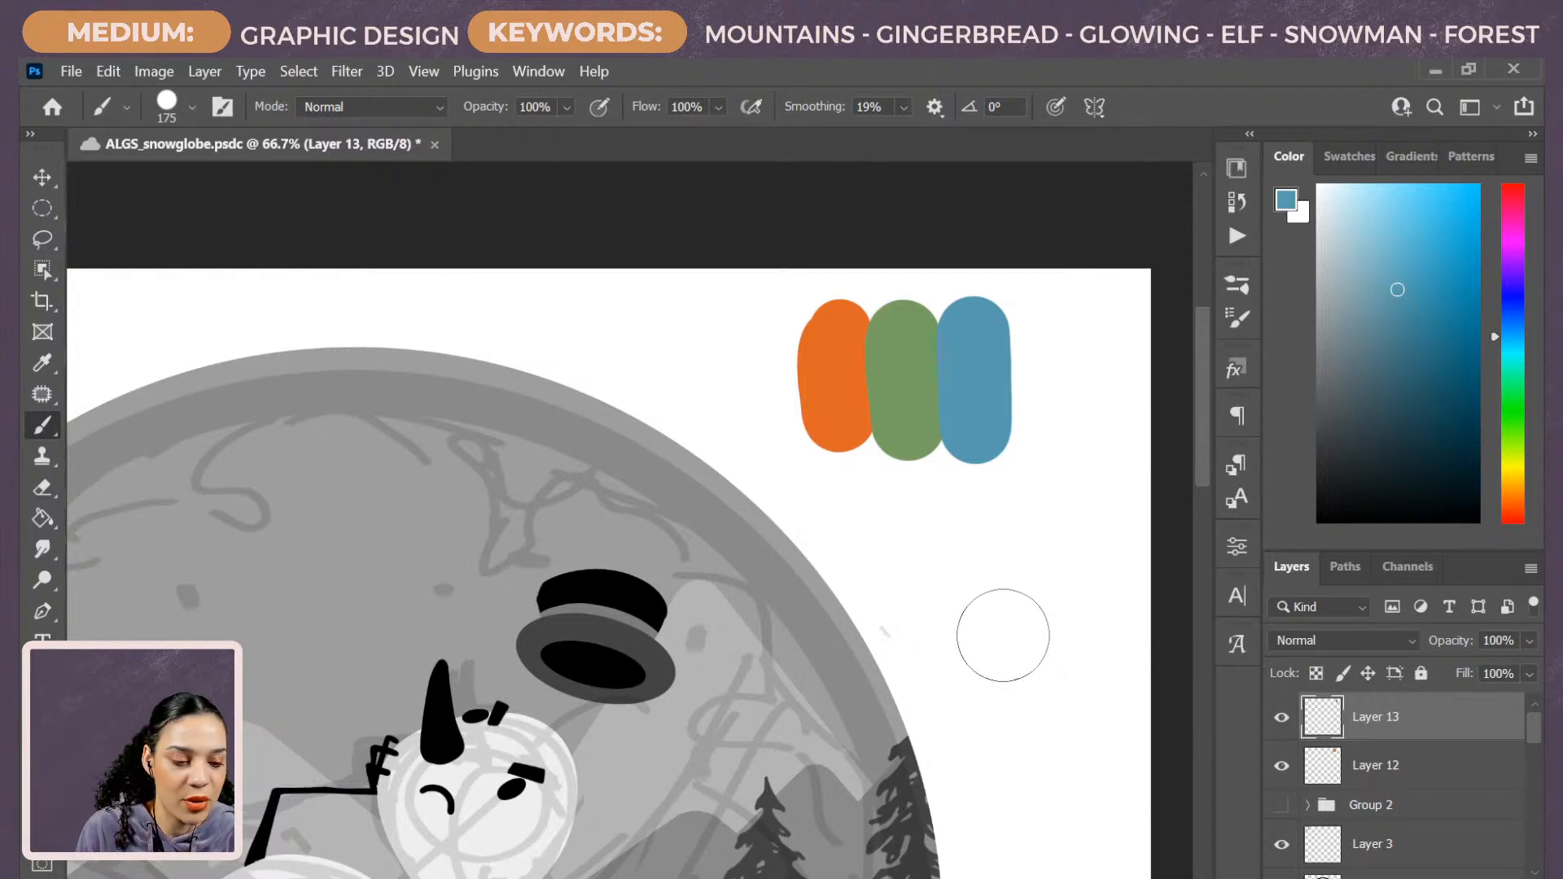
Merge Layer 12 and Layer 13 so the orange, green and blue swatches share one layer.
left_click(1429, 773, "ctrl")
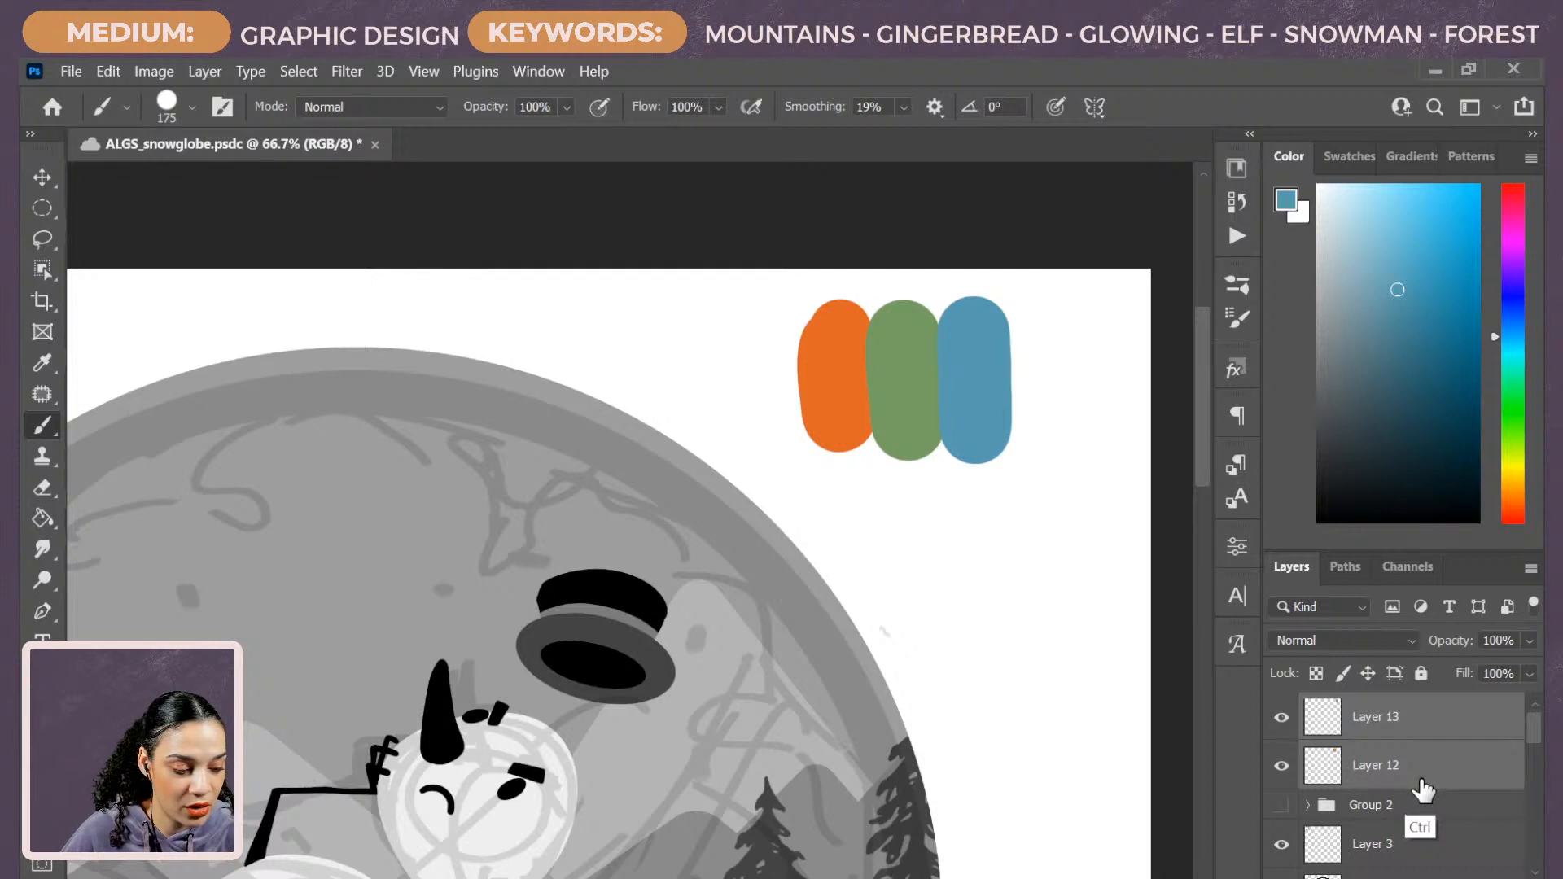
key("ctrl")
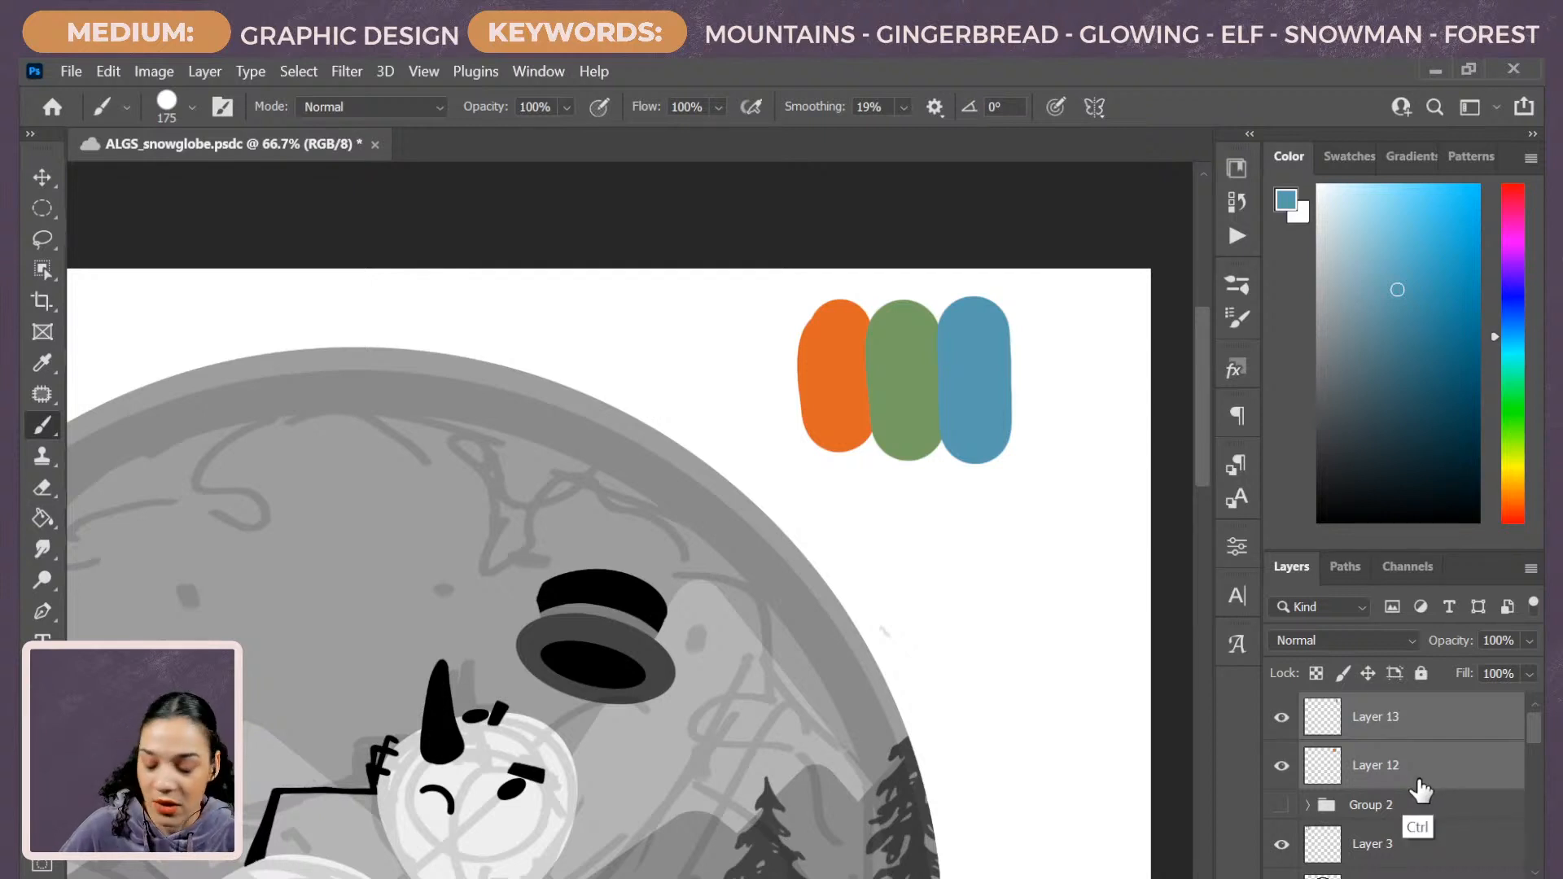
key("ctrl+e")
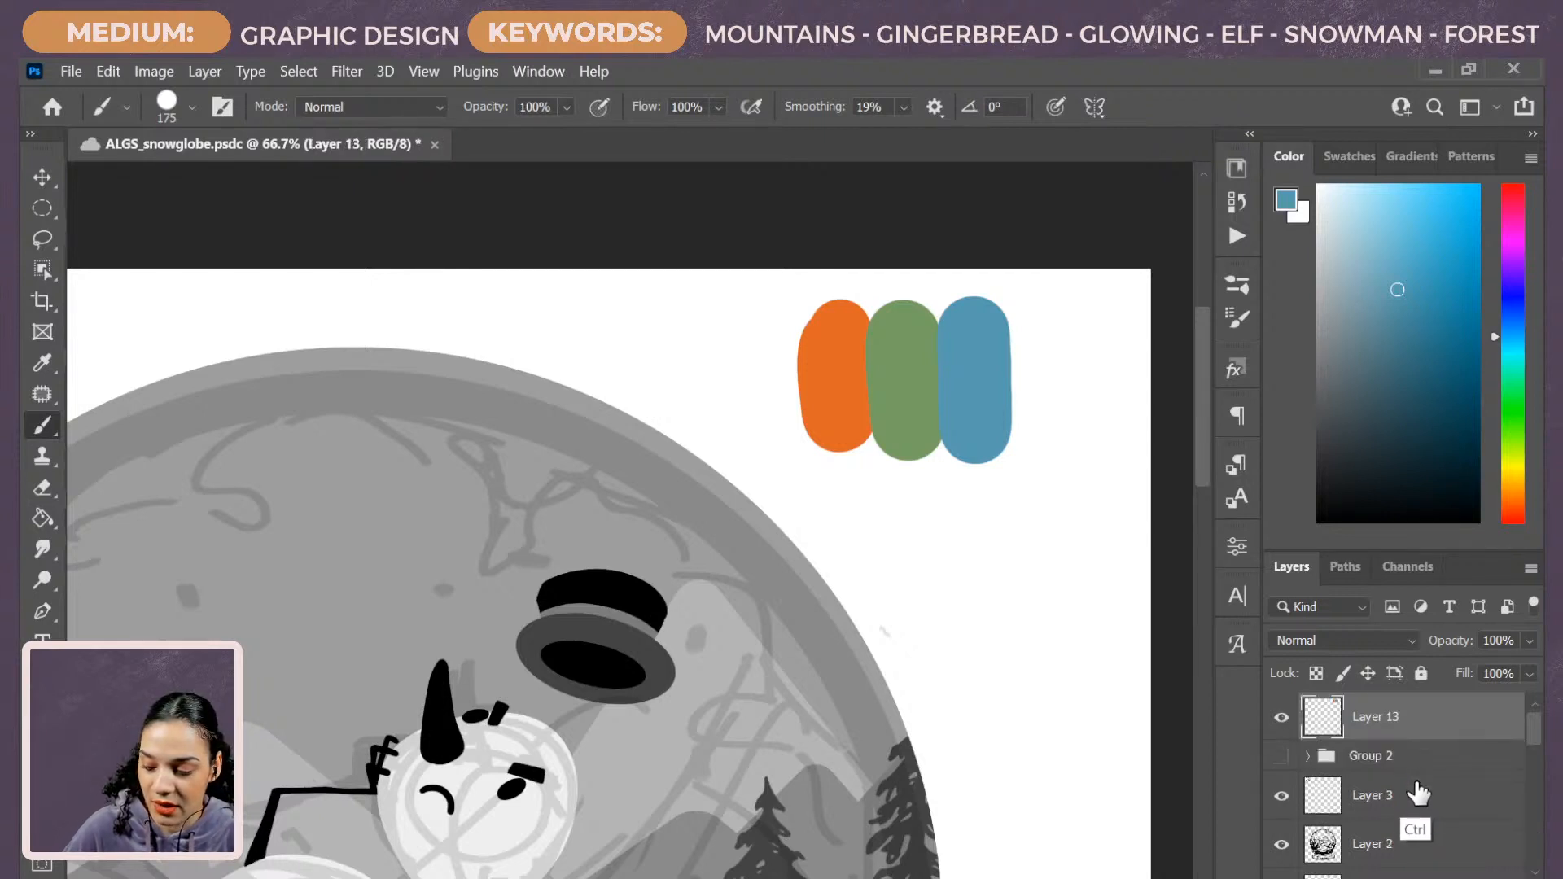
Duplicate the merged swatch layer and move the copy straight down to form a second, overlapping row below the originals.
key("ctrl+j")
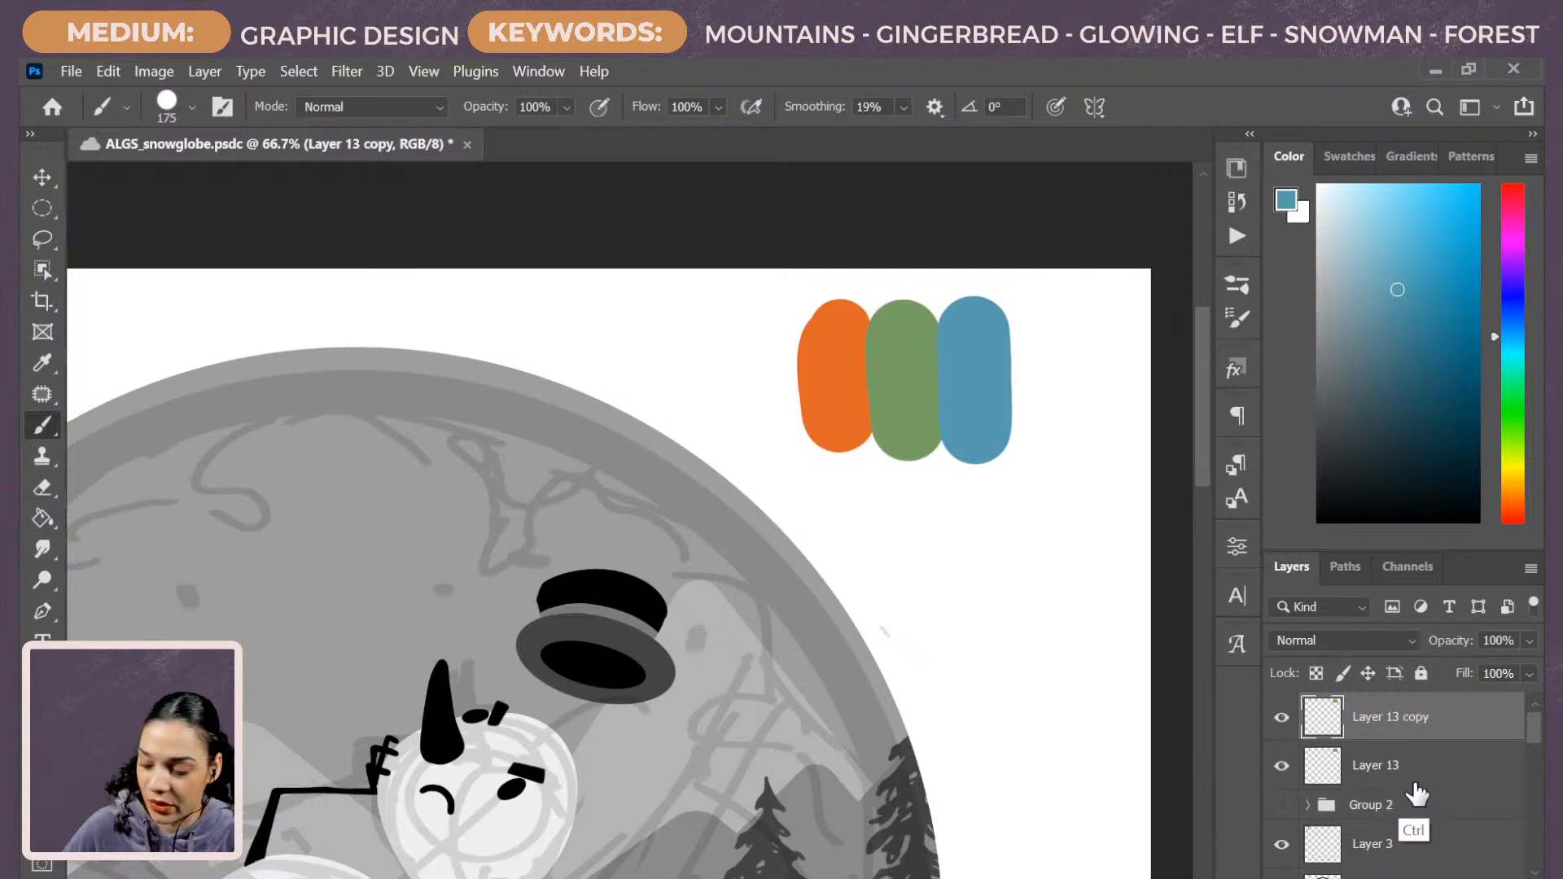
key("ctrl+t")
left_click_drag(961, 374, 972, 459)
key("Return")
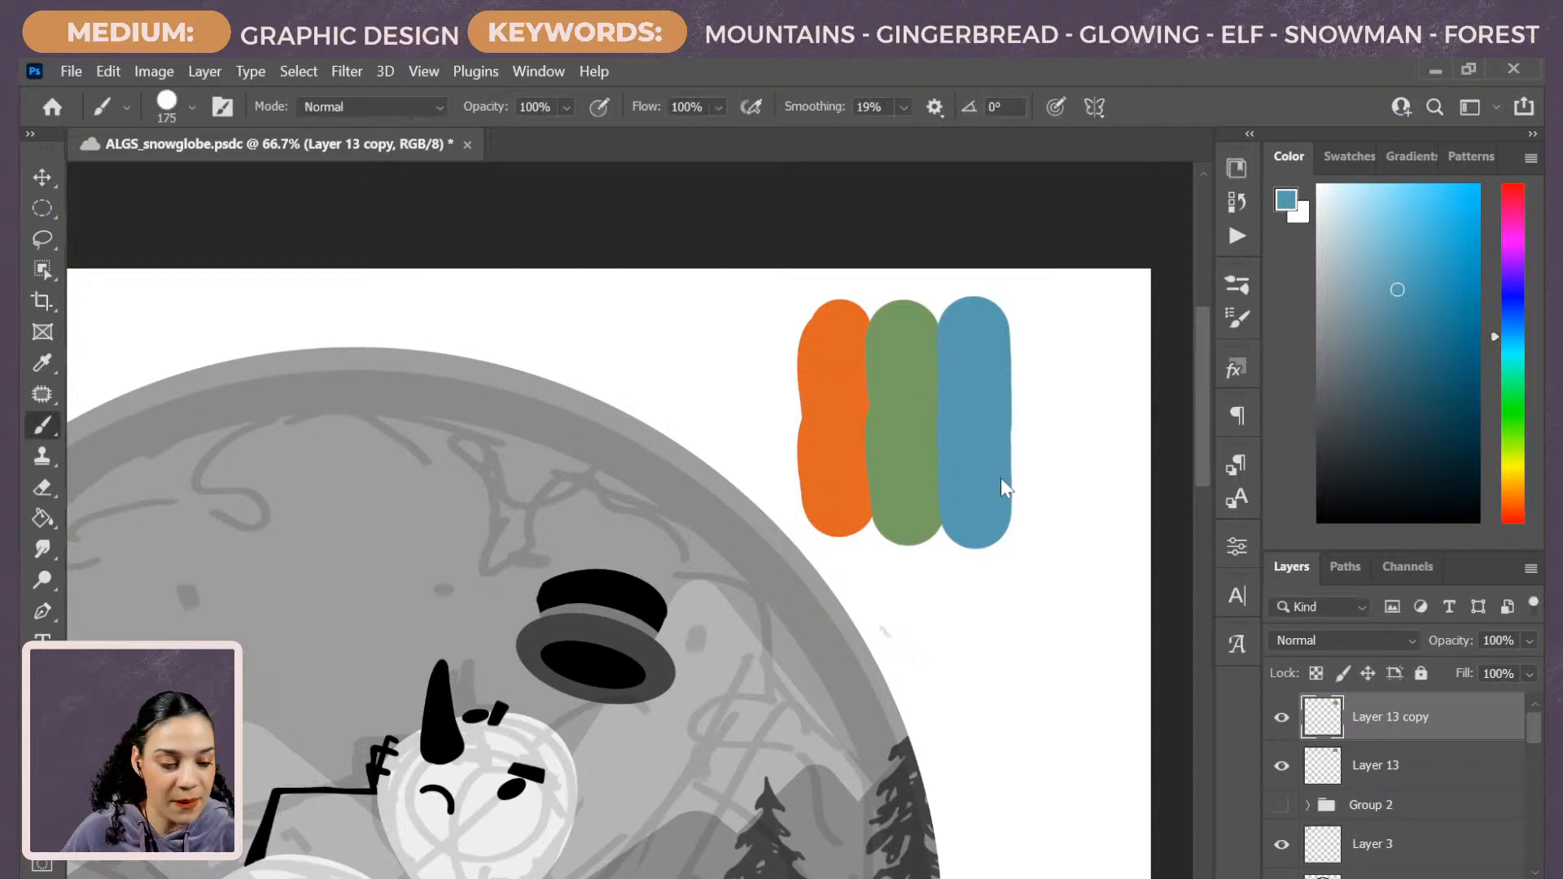
Darken the duplicated swatch row with Hue/Saturation, using Saturation +53 and Lightness -43.
key("ctrl+u")
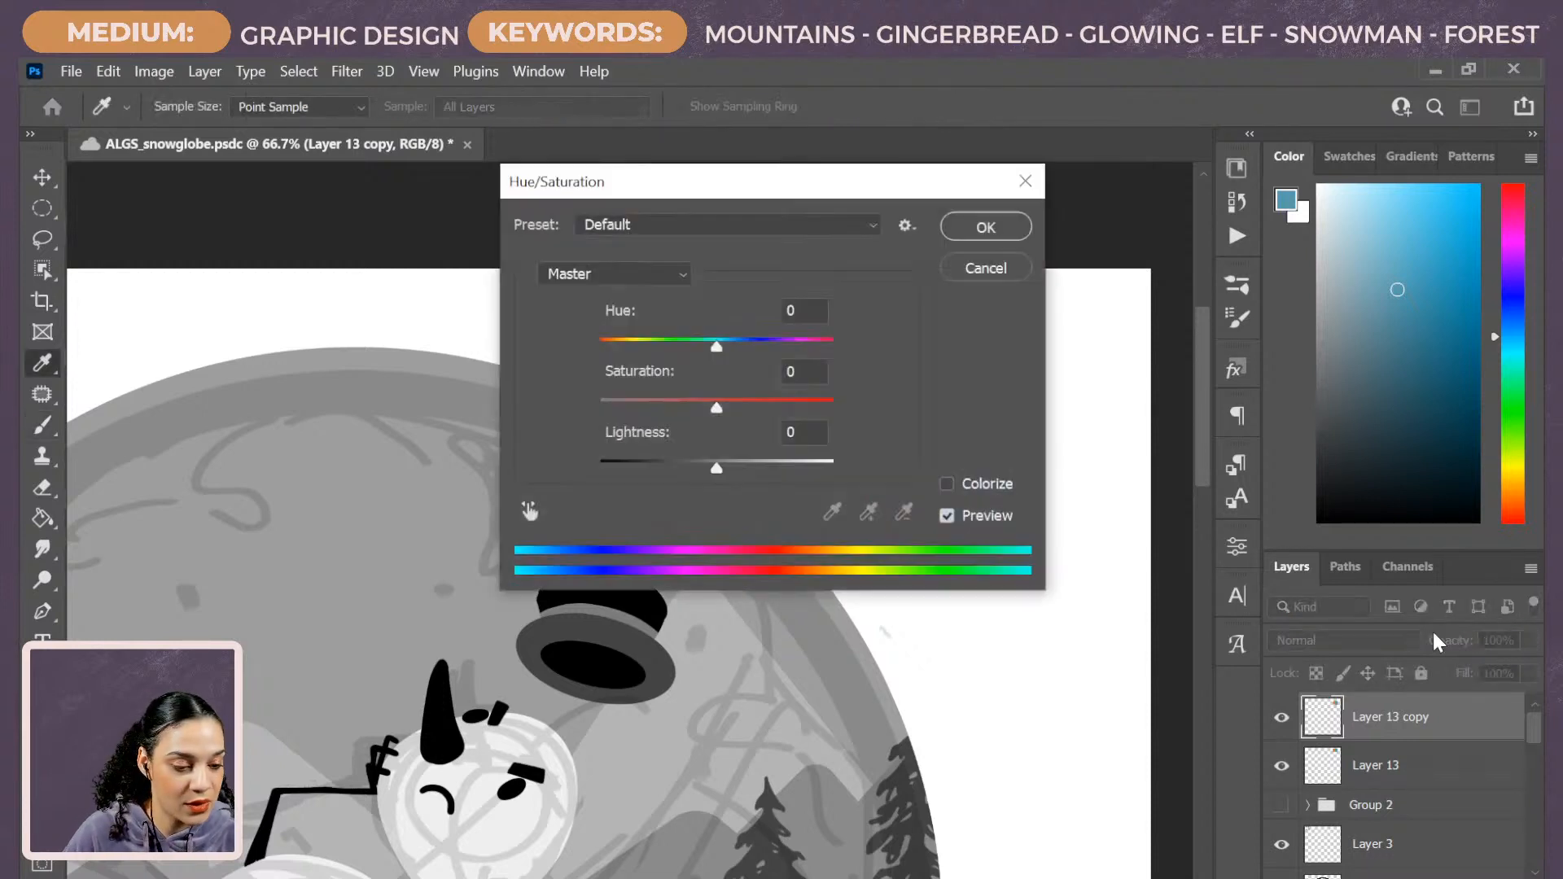
left_click_drag(851, 198, 1355, 359)
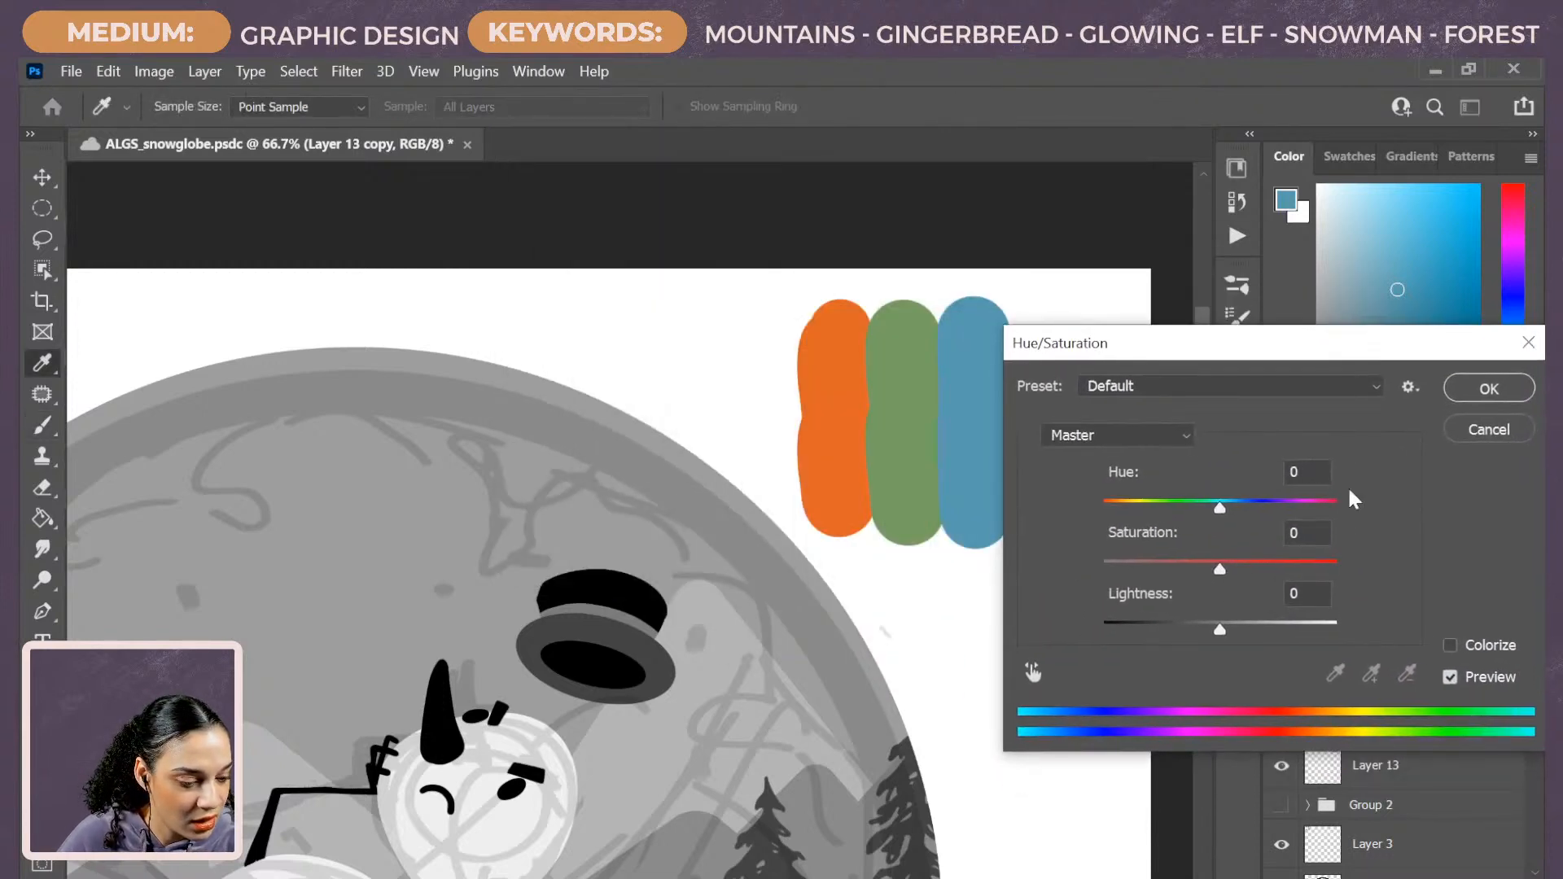
left_click_drag(1219, 629, 1182, 631)
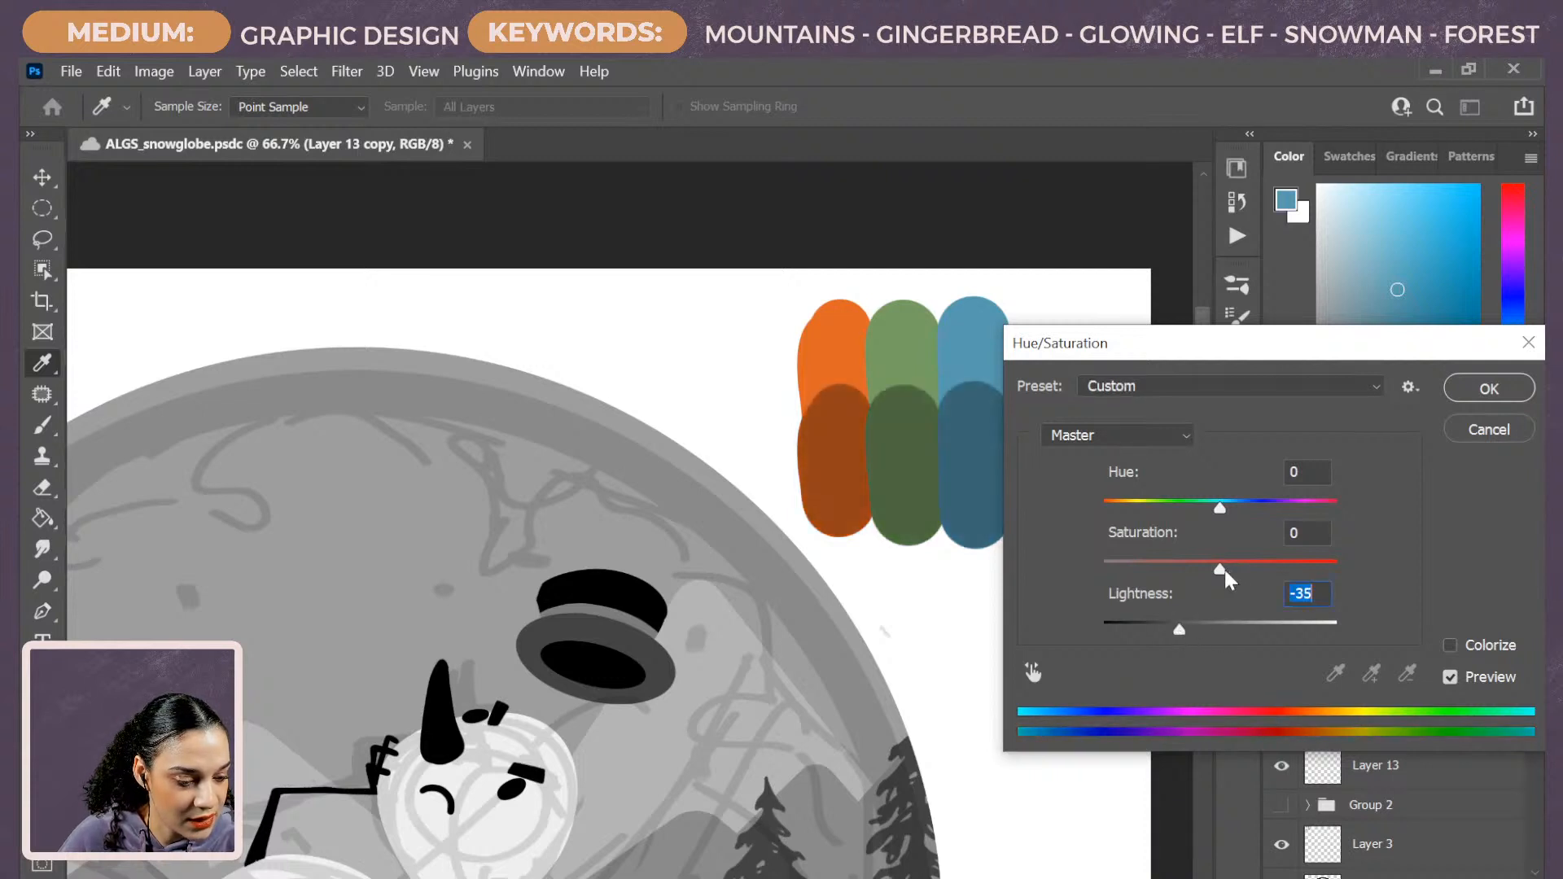
left_click_drag(1219, 568, 1282, 568)
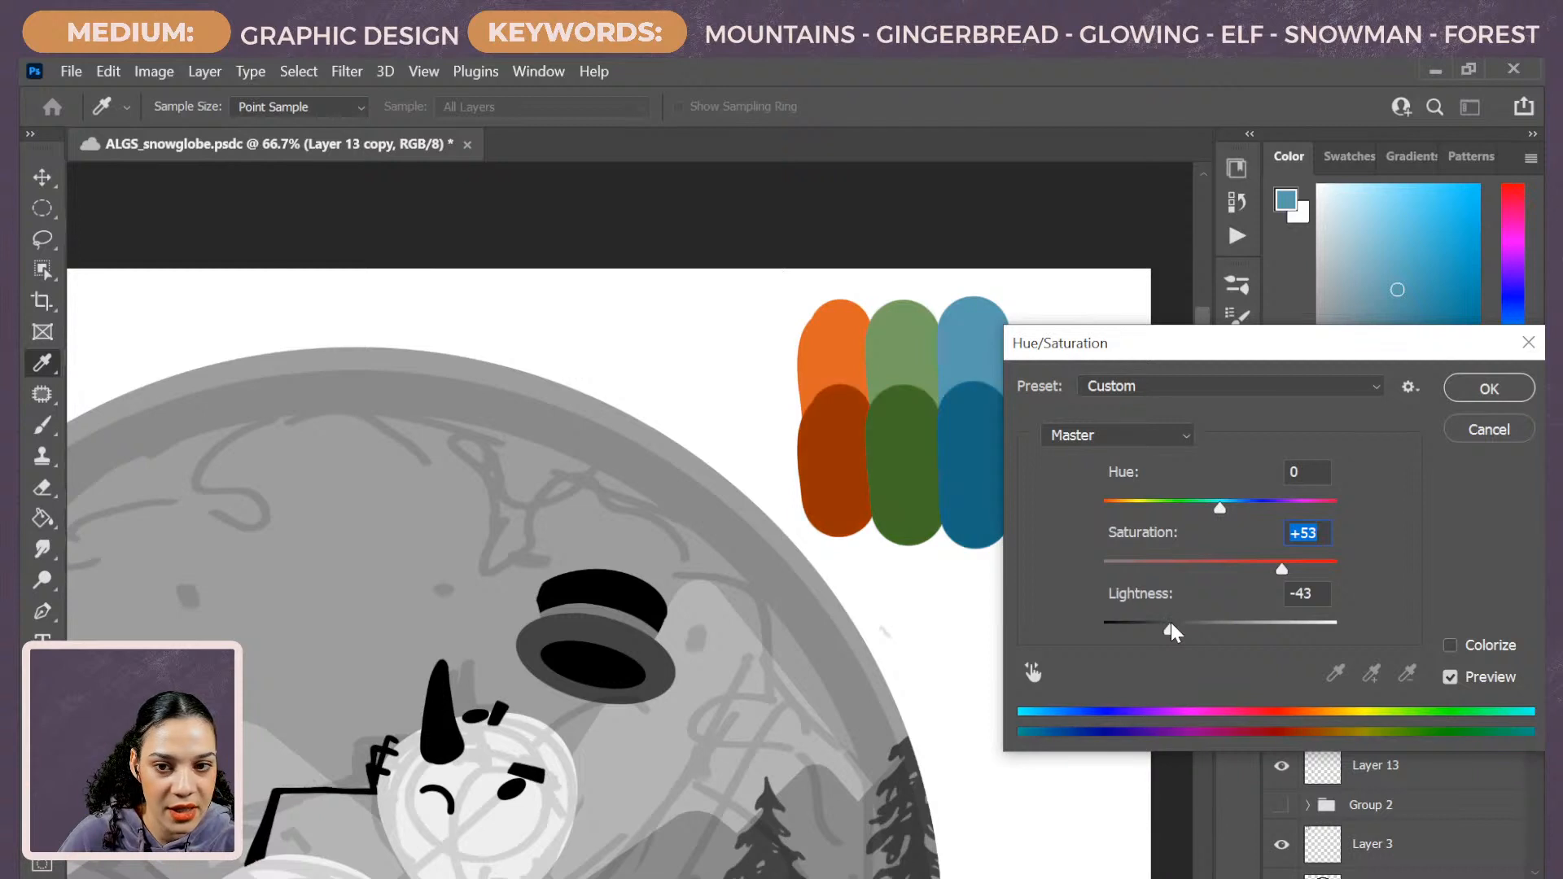
left_click(1172, 630)
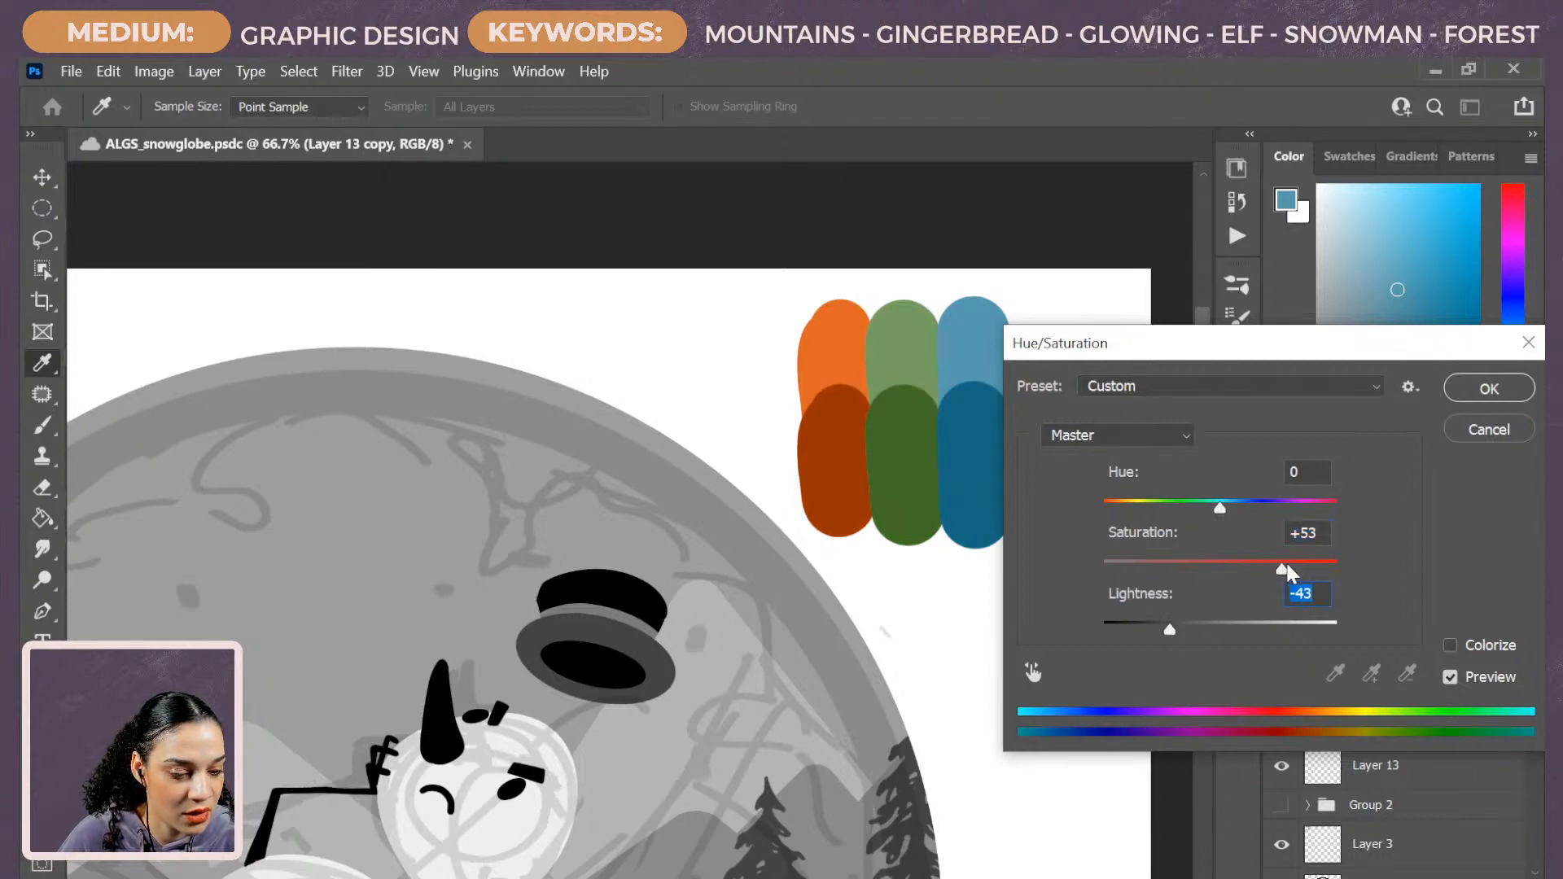
left_click(1488, 389)
key("b")
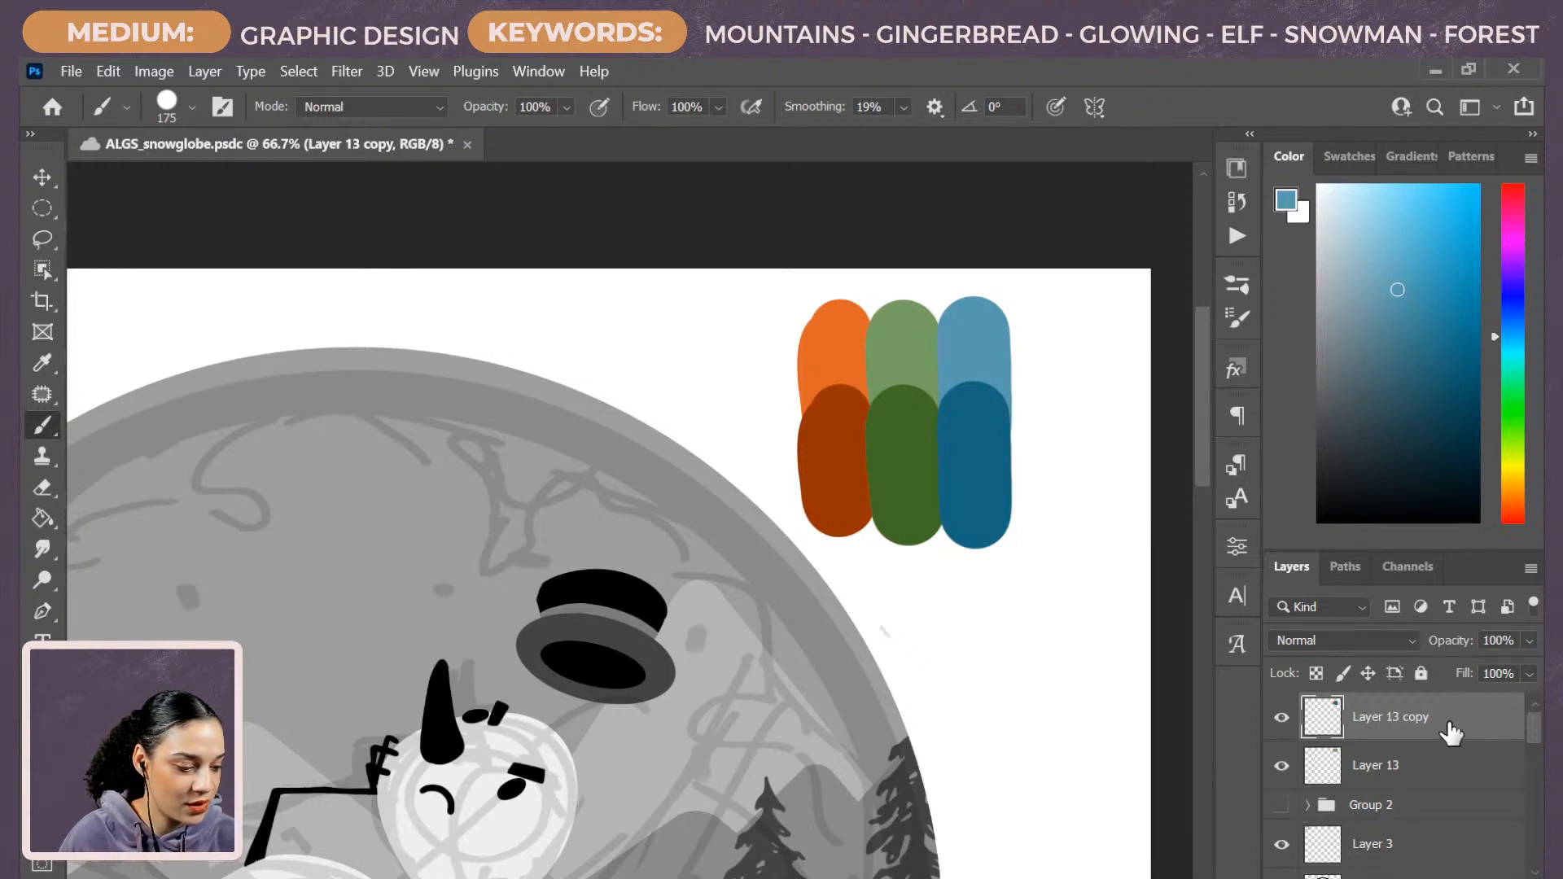
Paint a vertical blue stroke at 50% brush opacity on the white area beside the blue swatches.
key("ctrl+minus")
key("ctrl+minus")
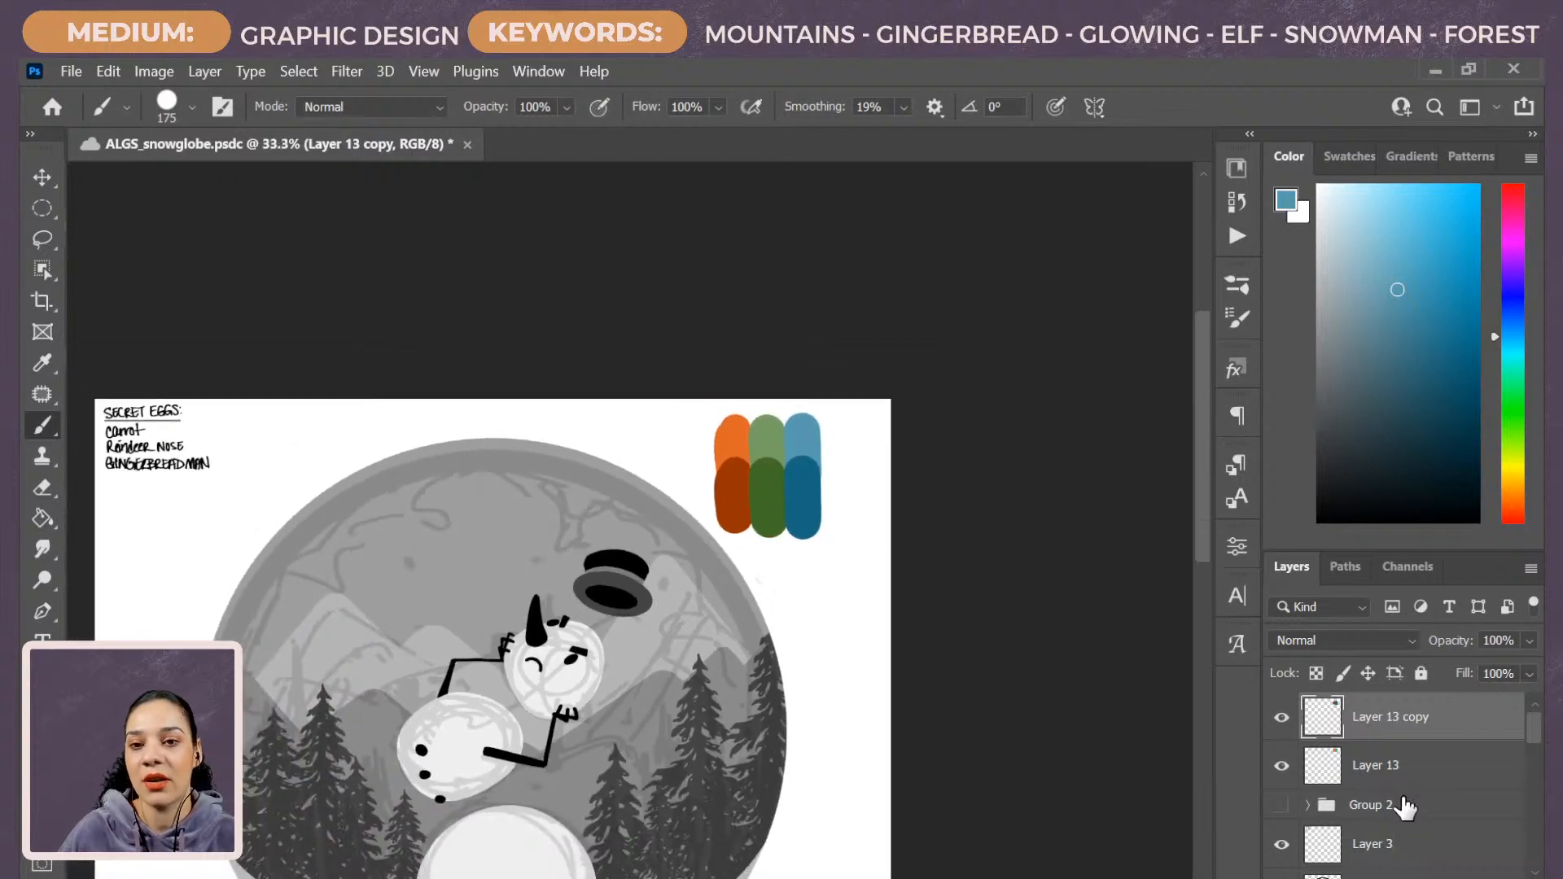
key("ctrl+plus")
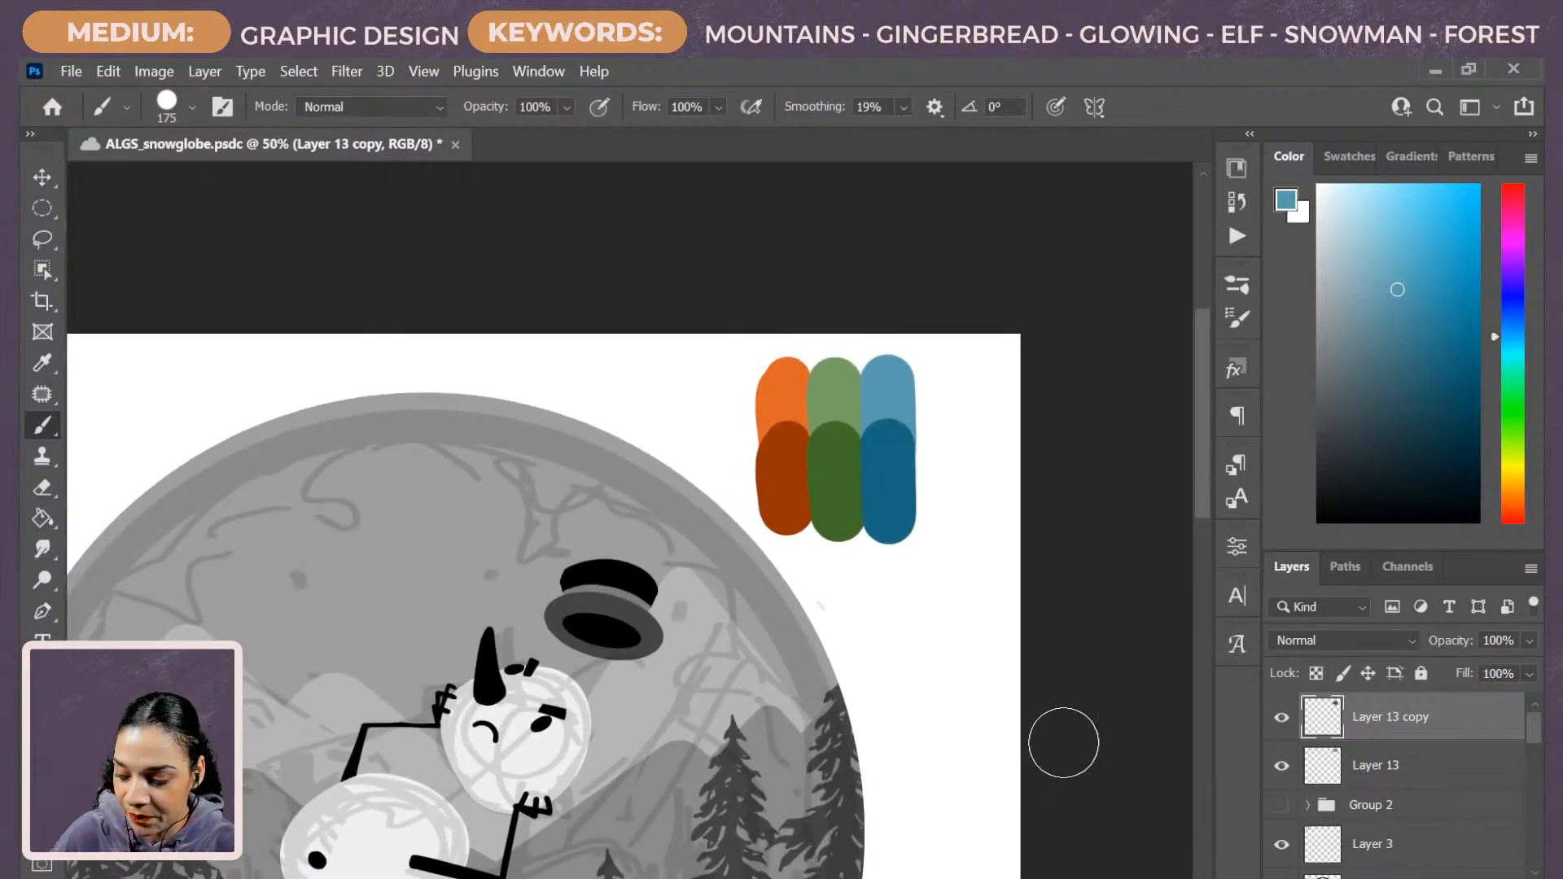
key("5")
left_click_drag(965, 389, 965, 464)
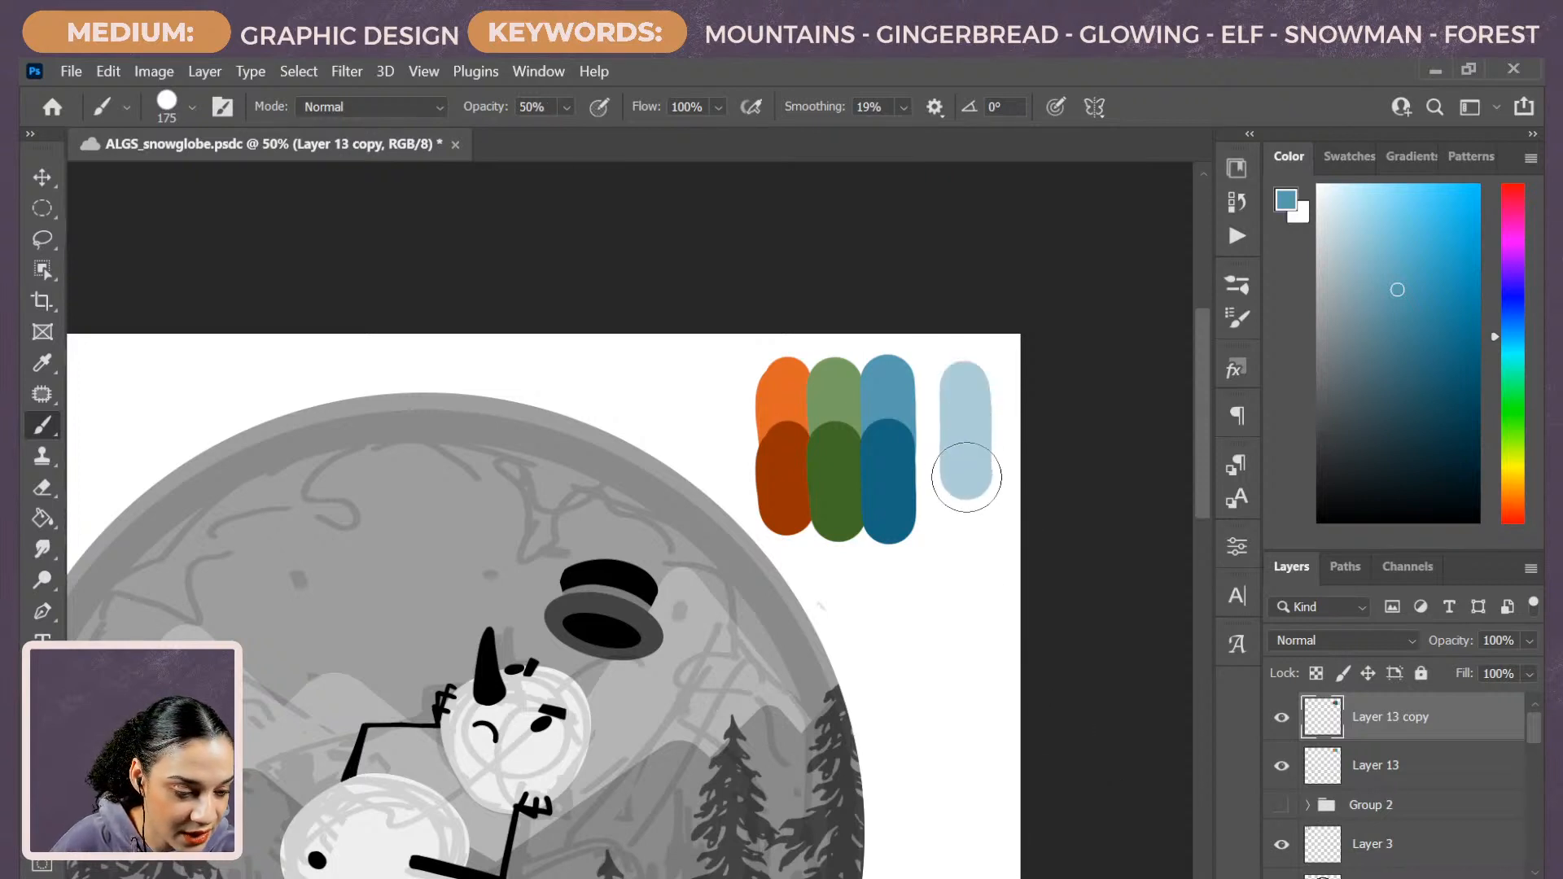
Sample the light blue tint, undo the semi-transparent stroke, and paint a vertical swatch of it at 100% opacity beside the upper blue swatch.
left_click(976, 407, "alt")
key("ctrl+z")
key("0")
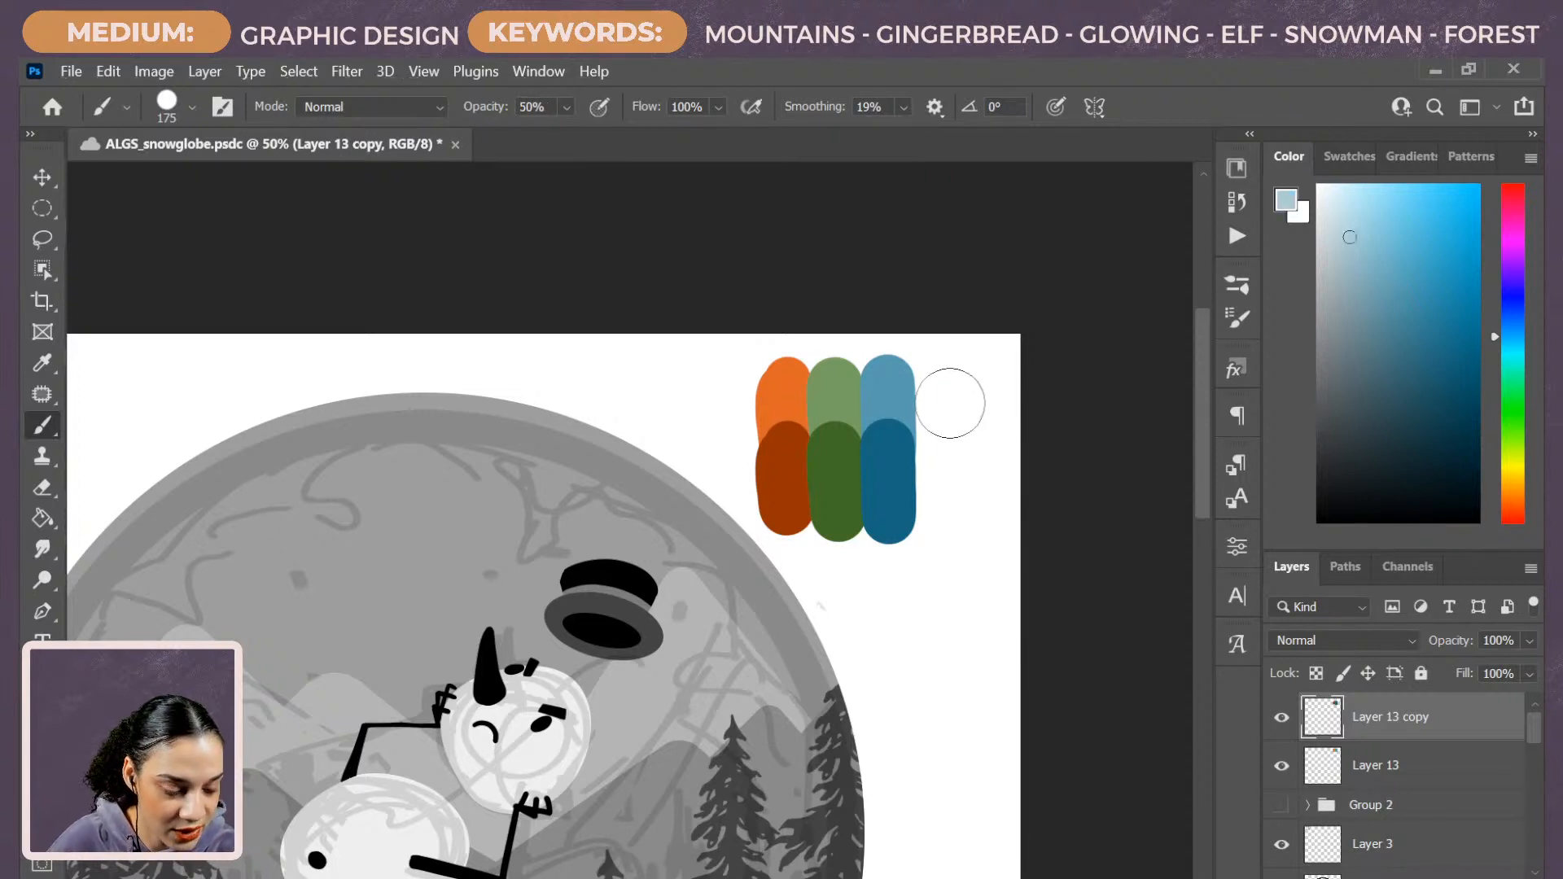
left_click_drag(941, 379, 942, 461)
key("ctrl+z")
left_click_drag(934, 380, 939, 443)
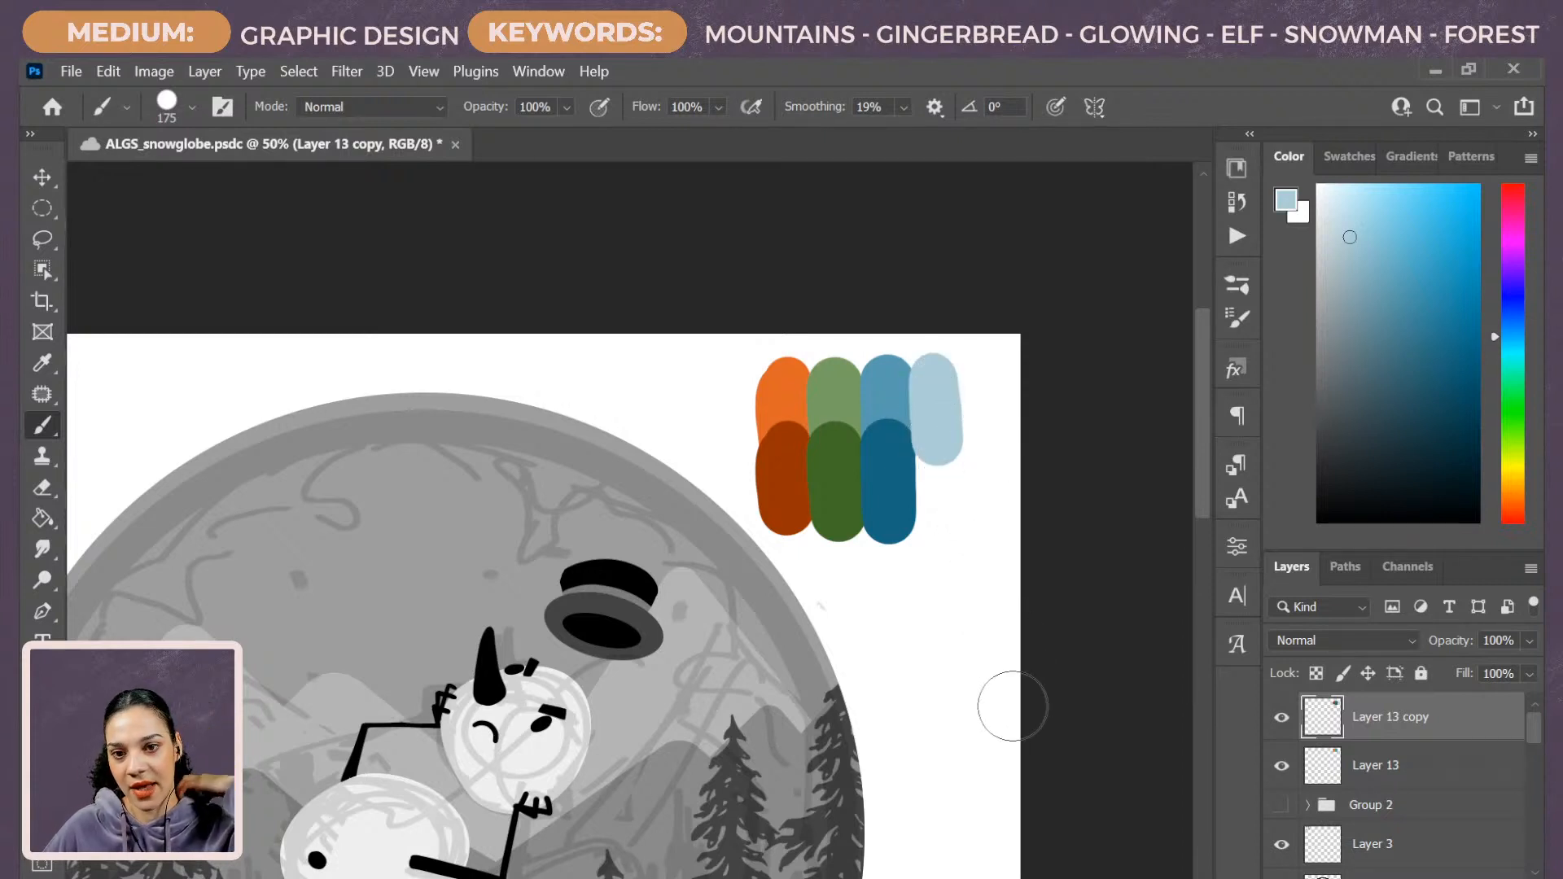
Choose a bright purple and paint it on a new layer at 50% brush opacity across the upper row of swatches.
left_click(1518, 253)
mouse_move(1427, 241)
left_mouse_down()
mouse_move(1428, 293)
mouse_move(1440, 240)
left_mouse_up()
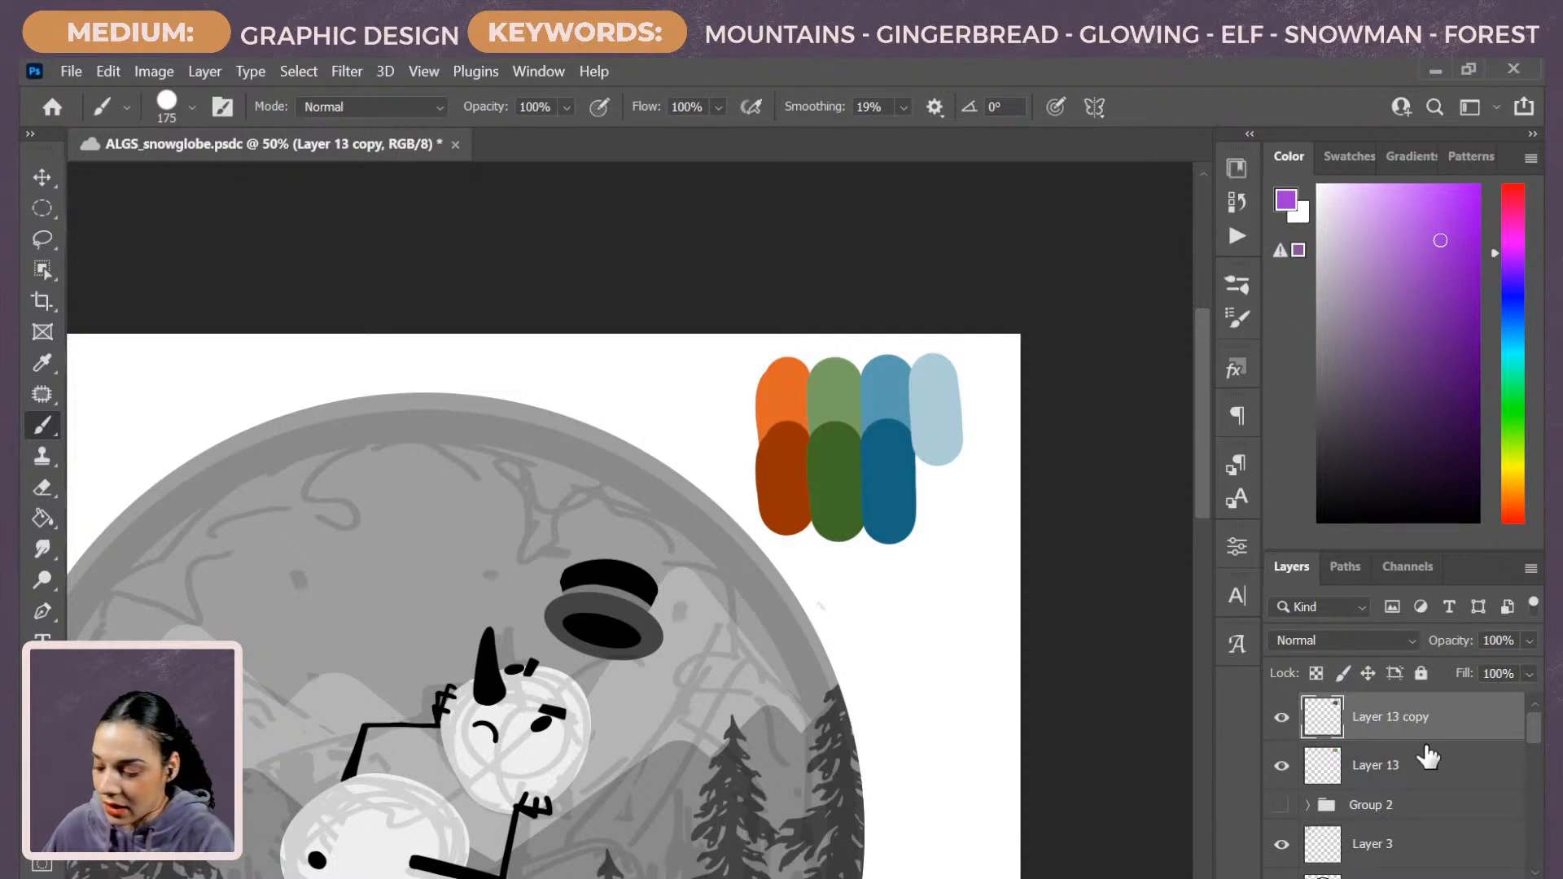
key("ctrl+shift+alt+n")
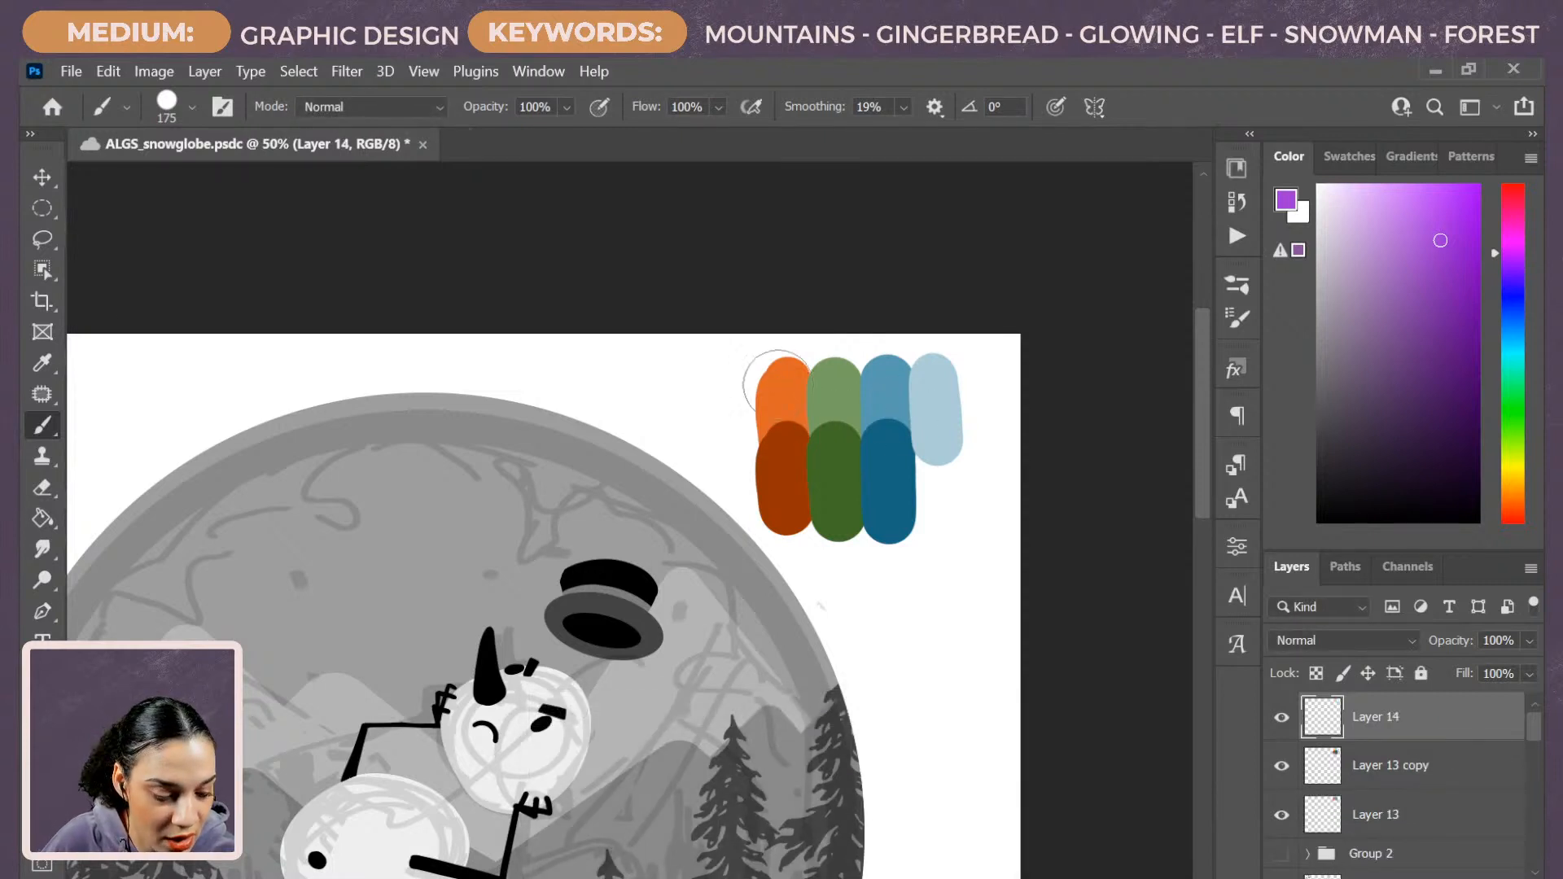
left_click_drag(744, 398, 951, 403)
key("ctrl+z")
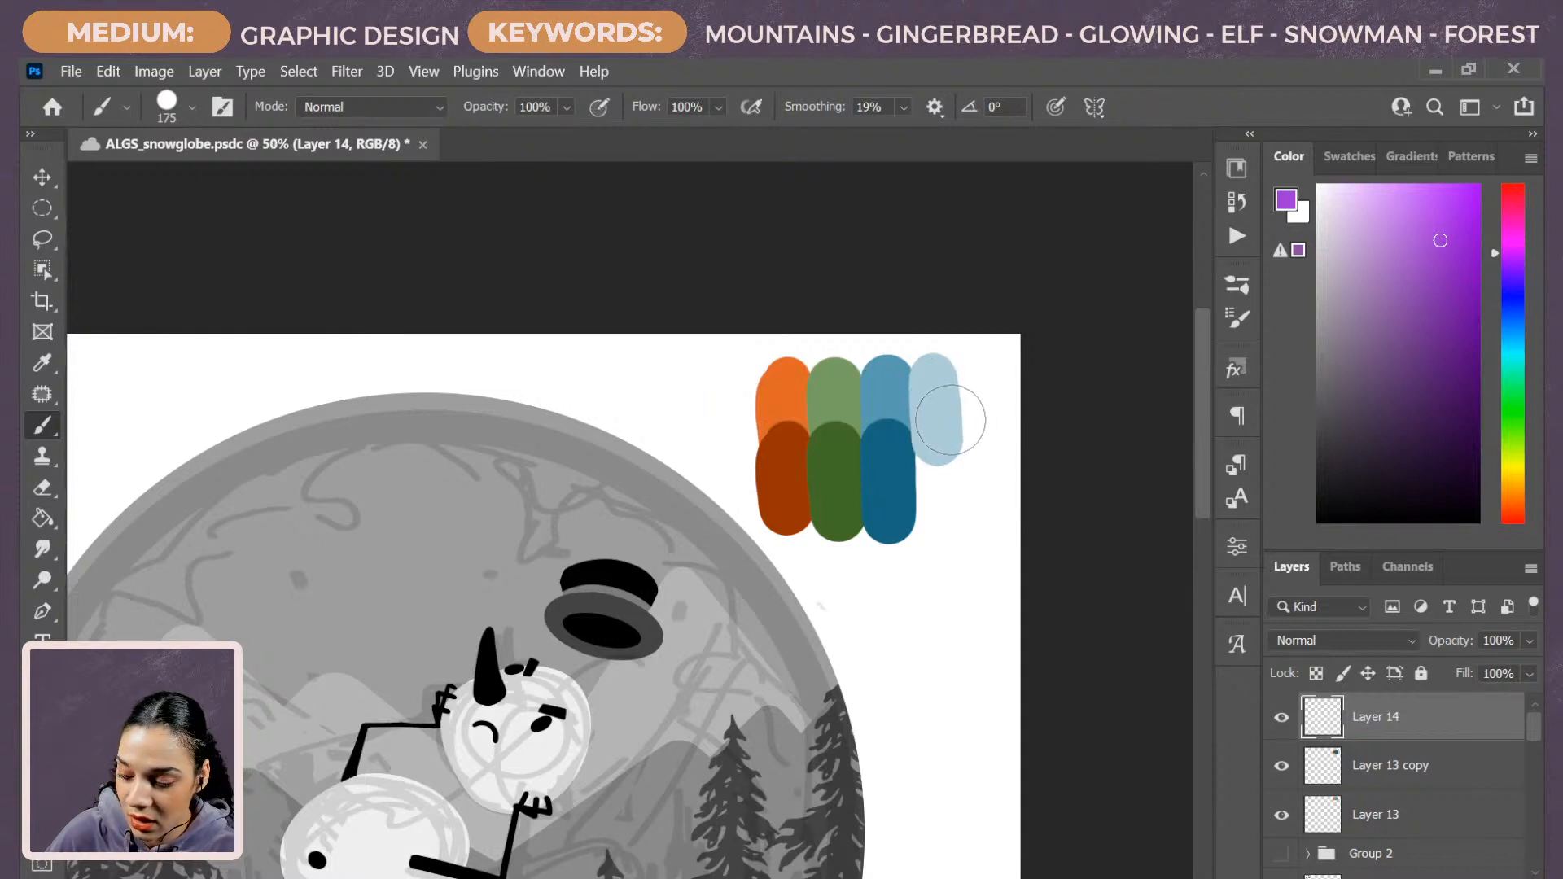
left_click_drag(749, 401, 946, 393)
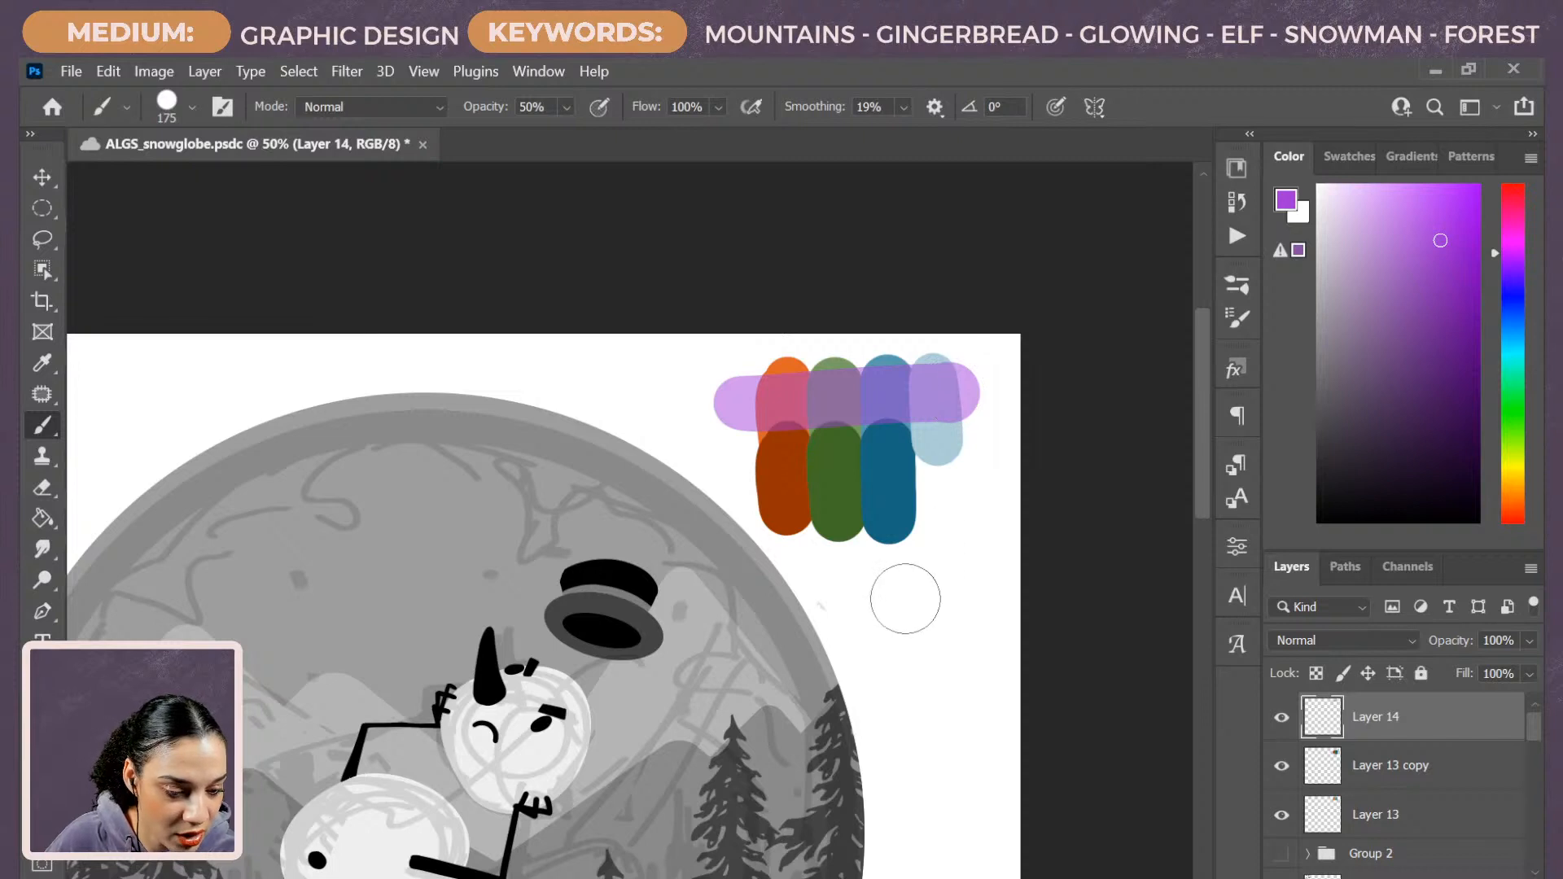
Sample the purple-over-green blend, undo the overlay stroke, and paint a swatch of it at 100% opacity beneath the light blue one.
left_click(834, 440, "alt")
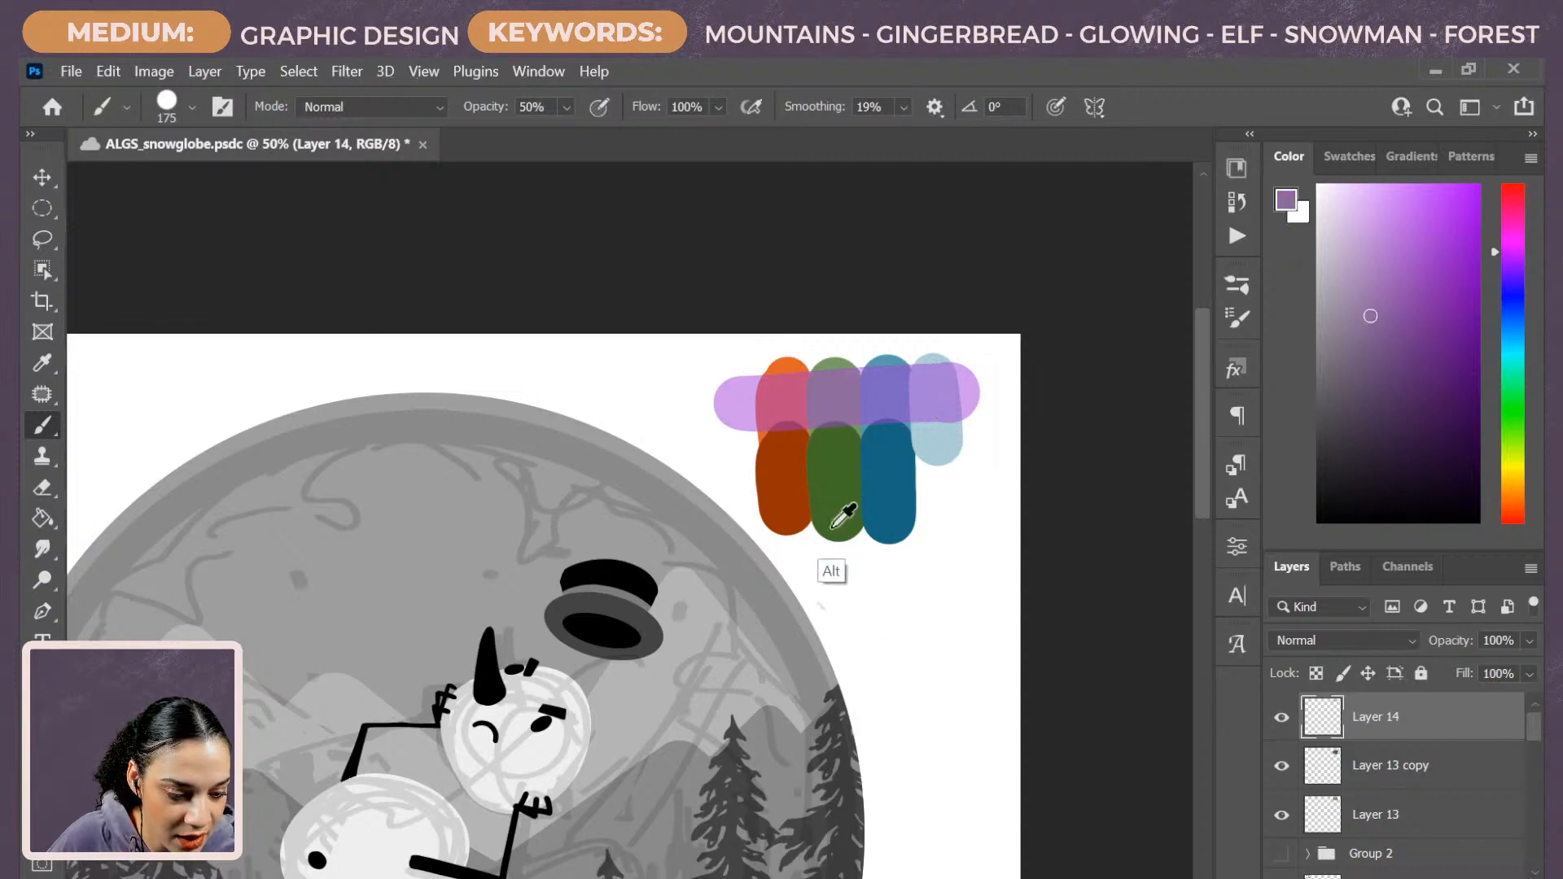
key("ctrl+z")
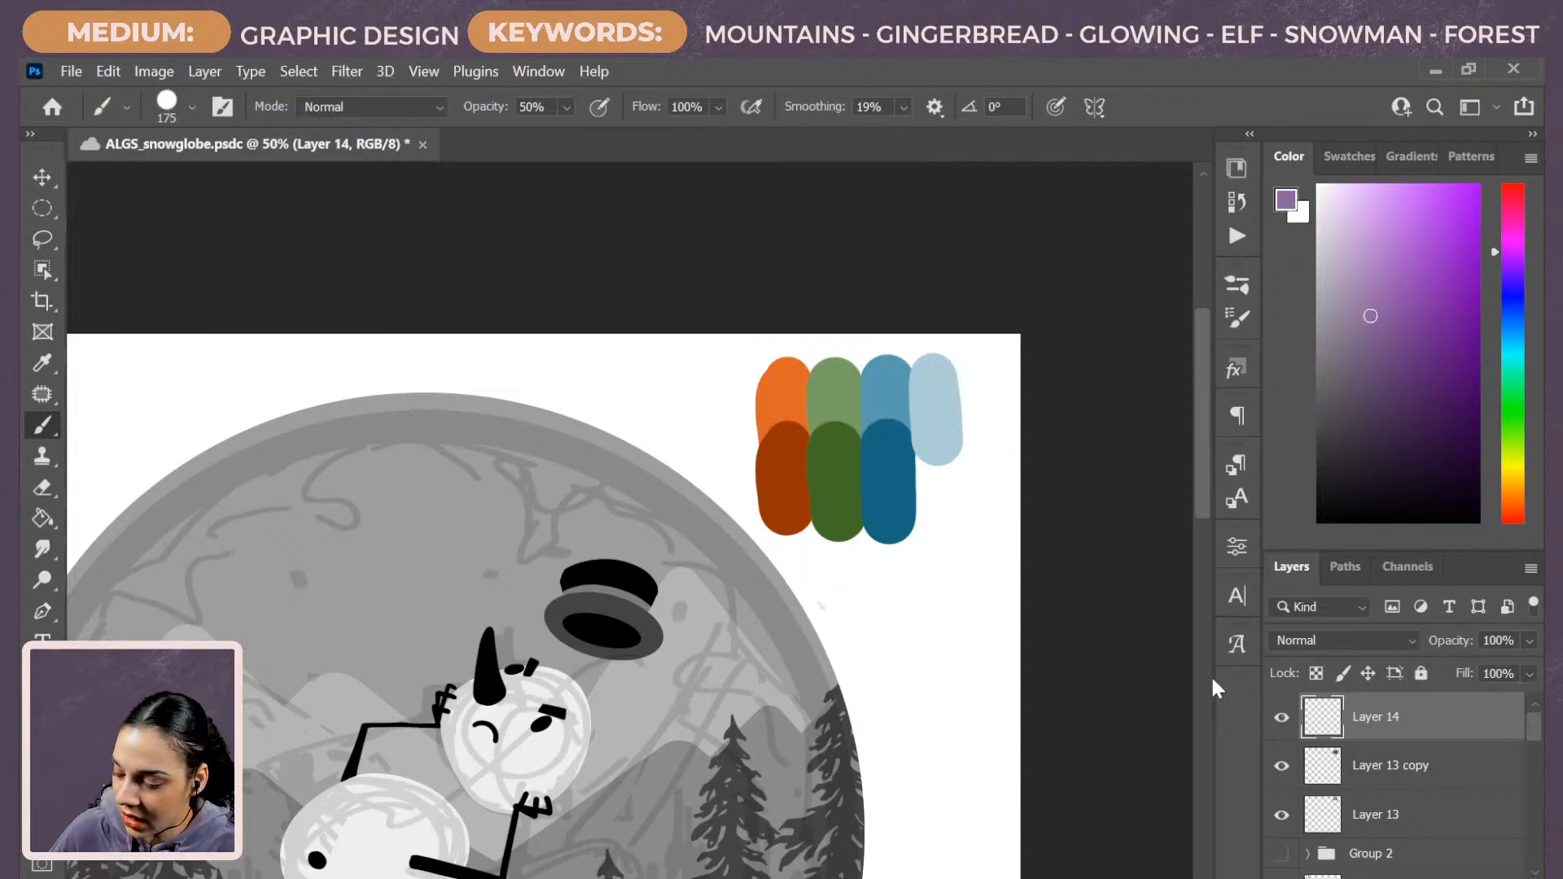
key("0")
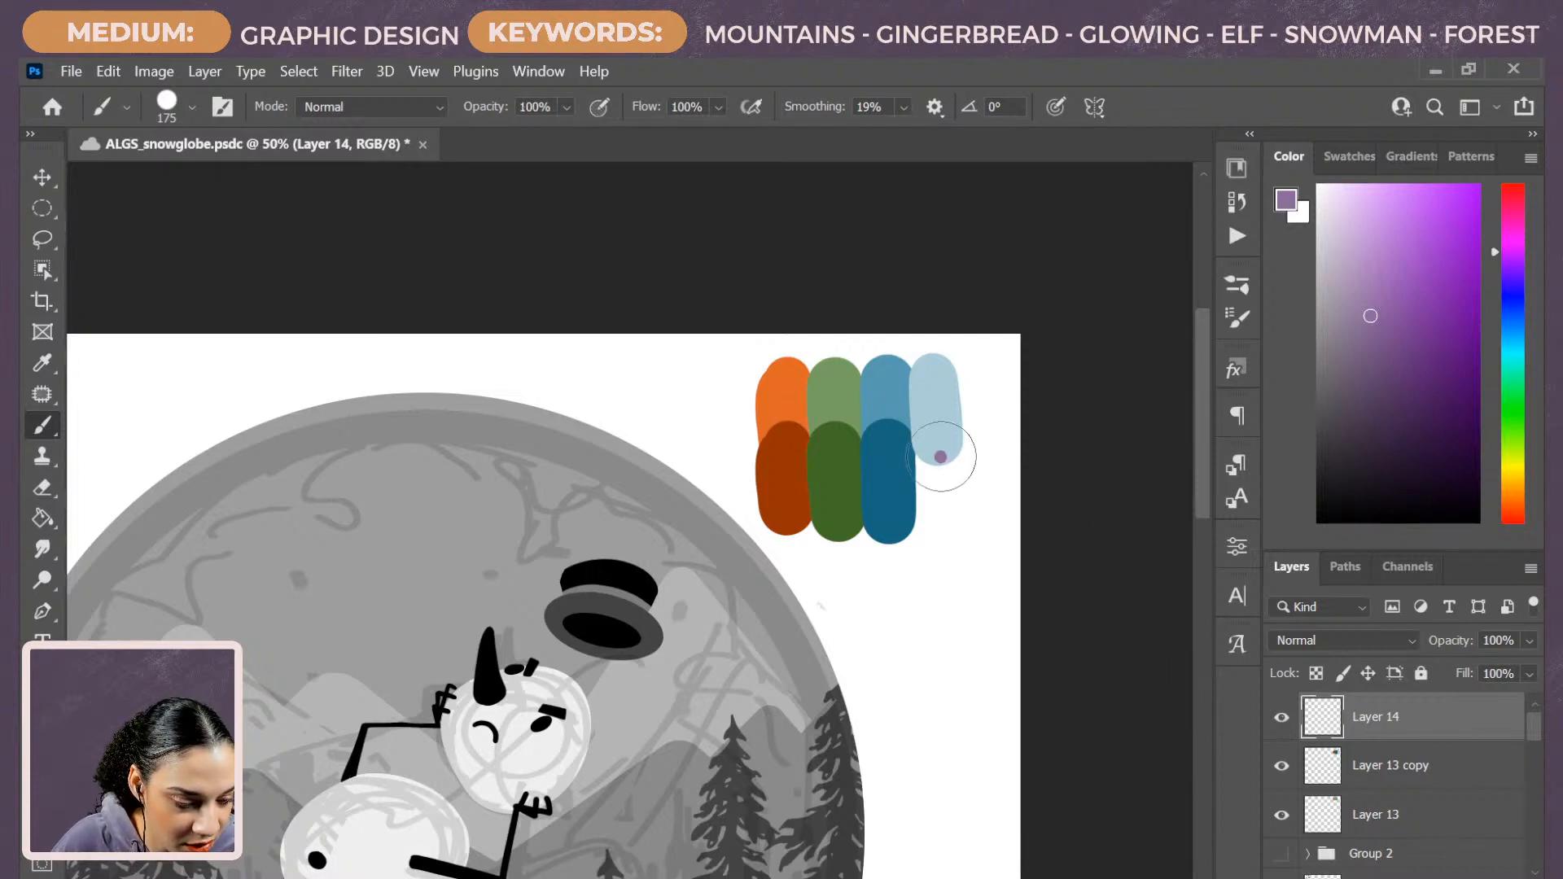
left_click_drag(941, 459, 943, 508)
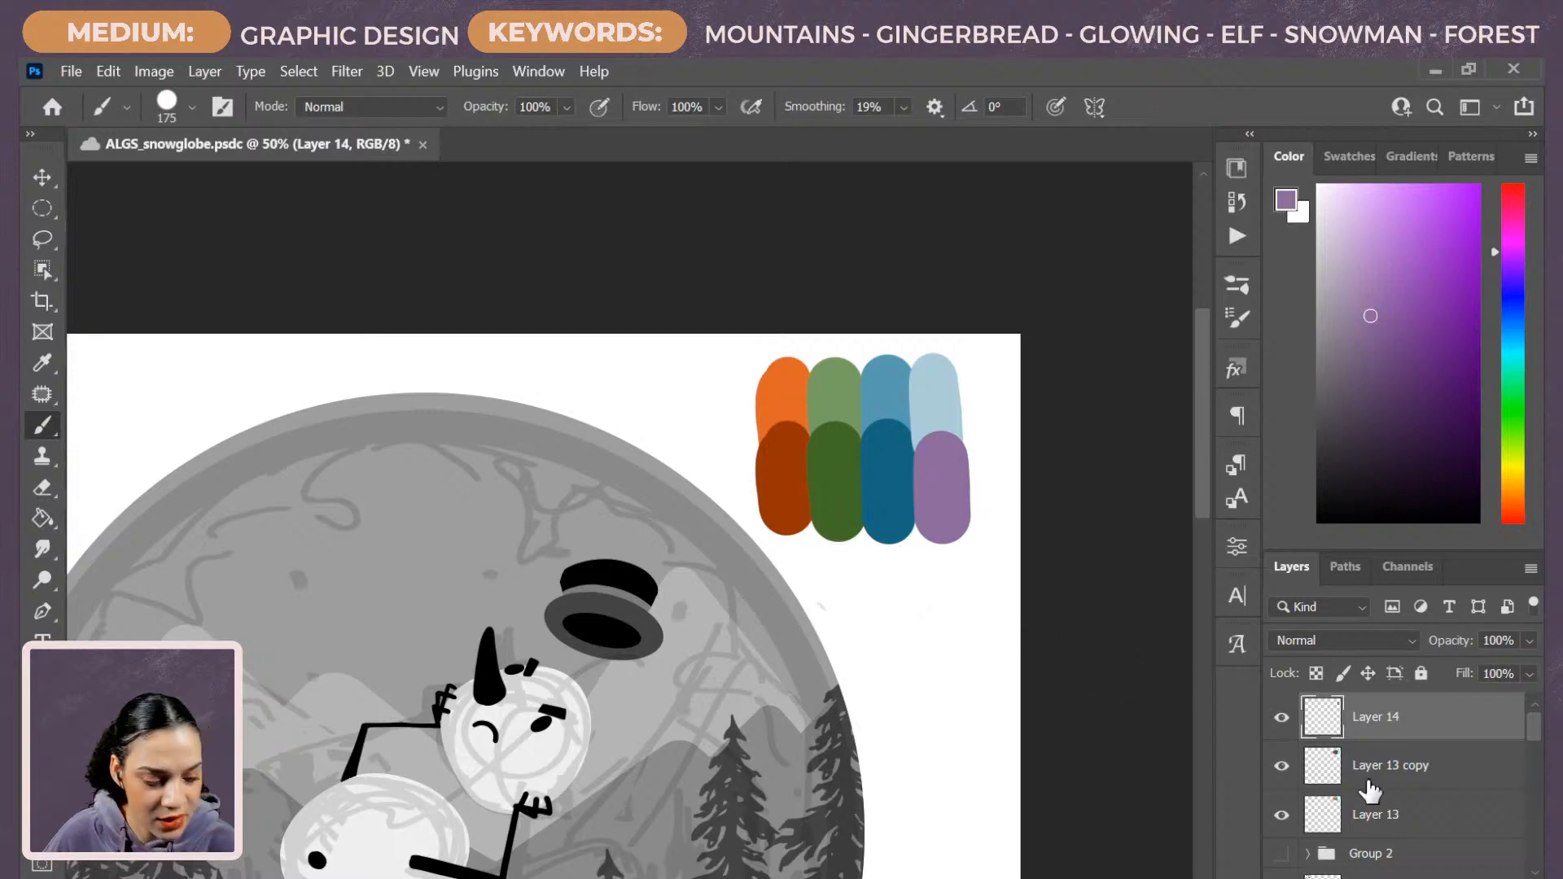
Add a new empty layer above the layer with the muted purple swatch.
key("ctrl+shift+n")
key("Return")
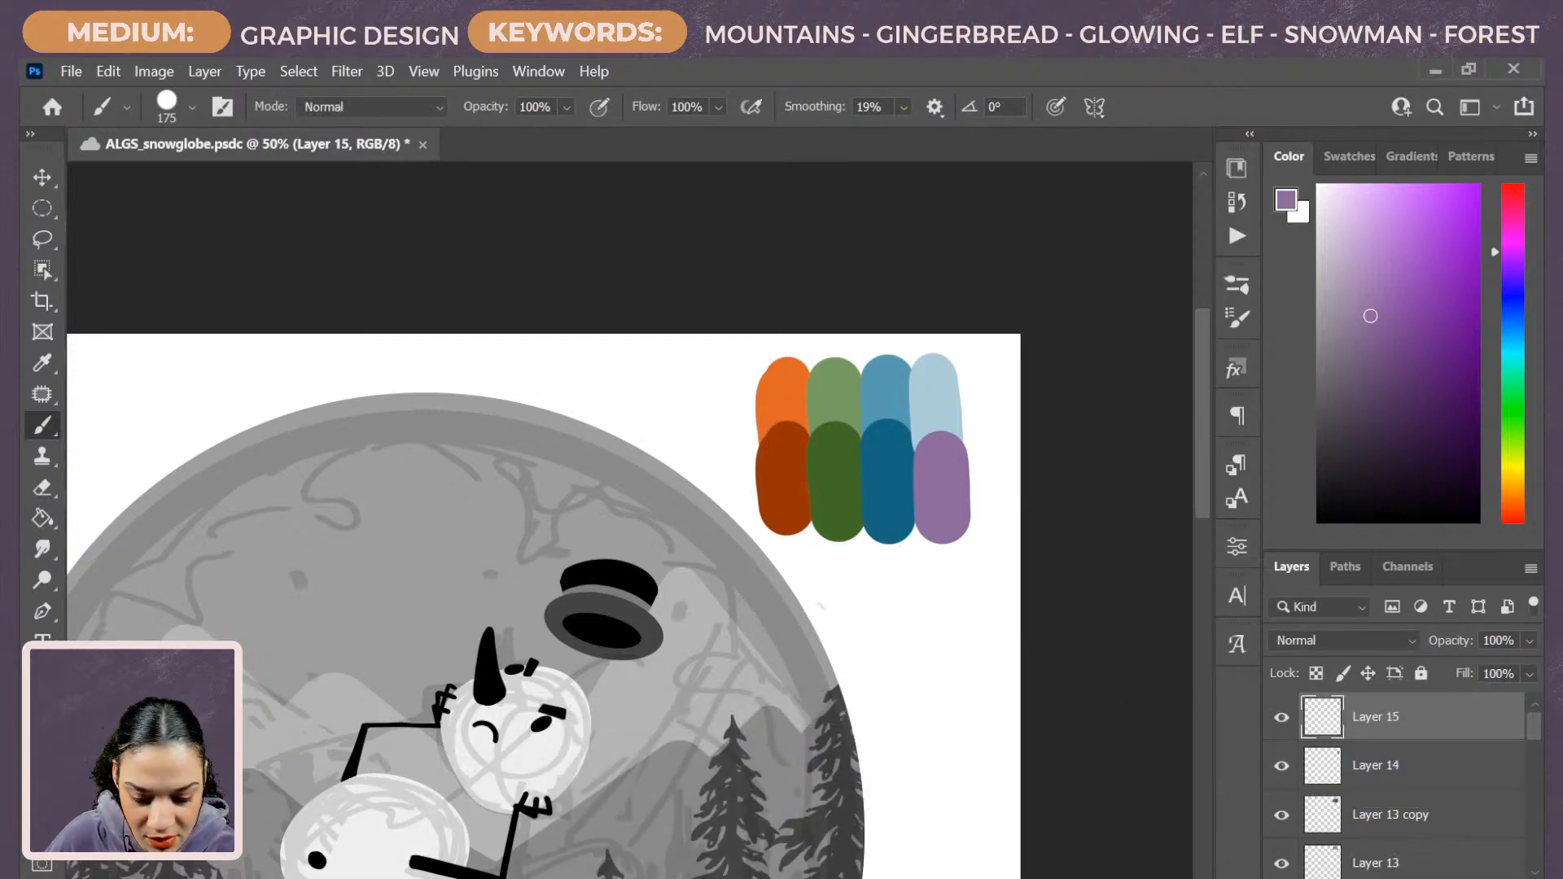
left_click(48, 864)
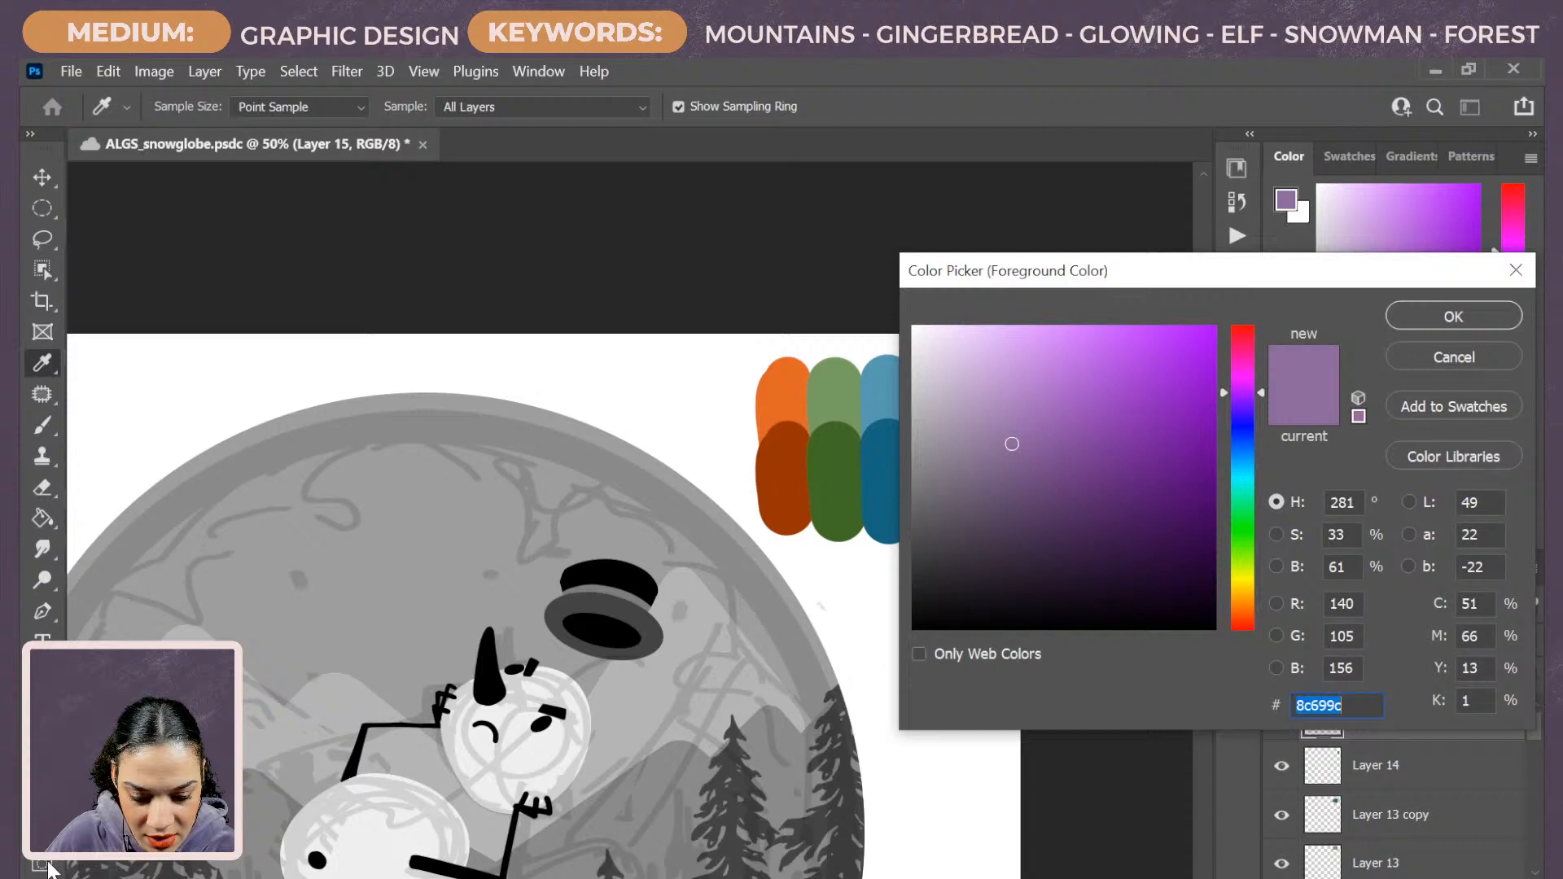
left_click(1453, 357)
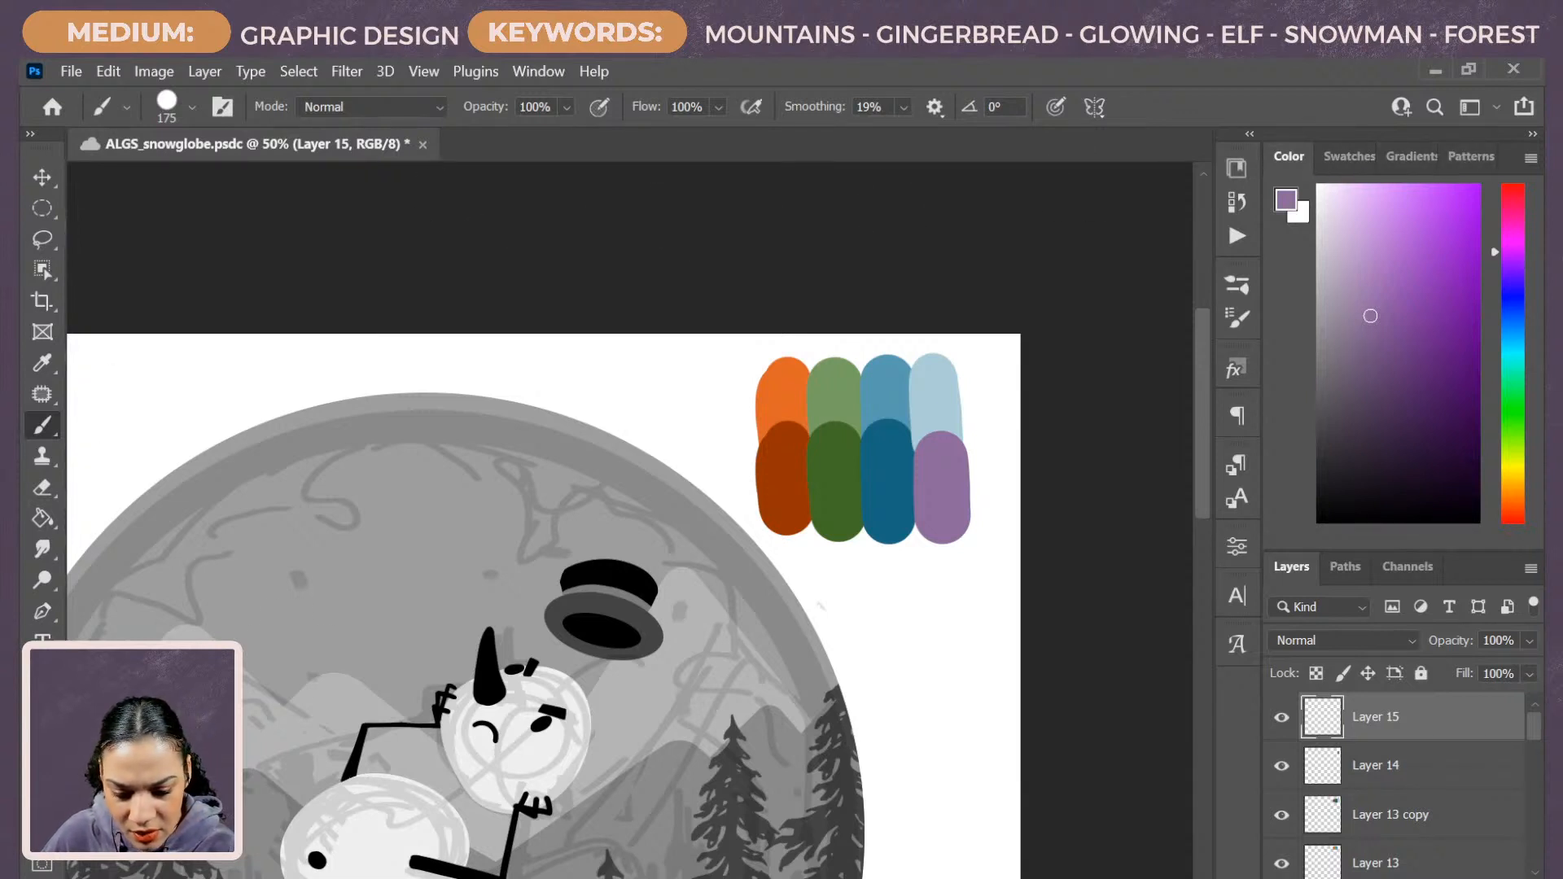
key("u")
left_click(287, 107)
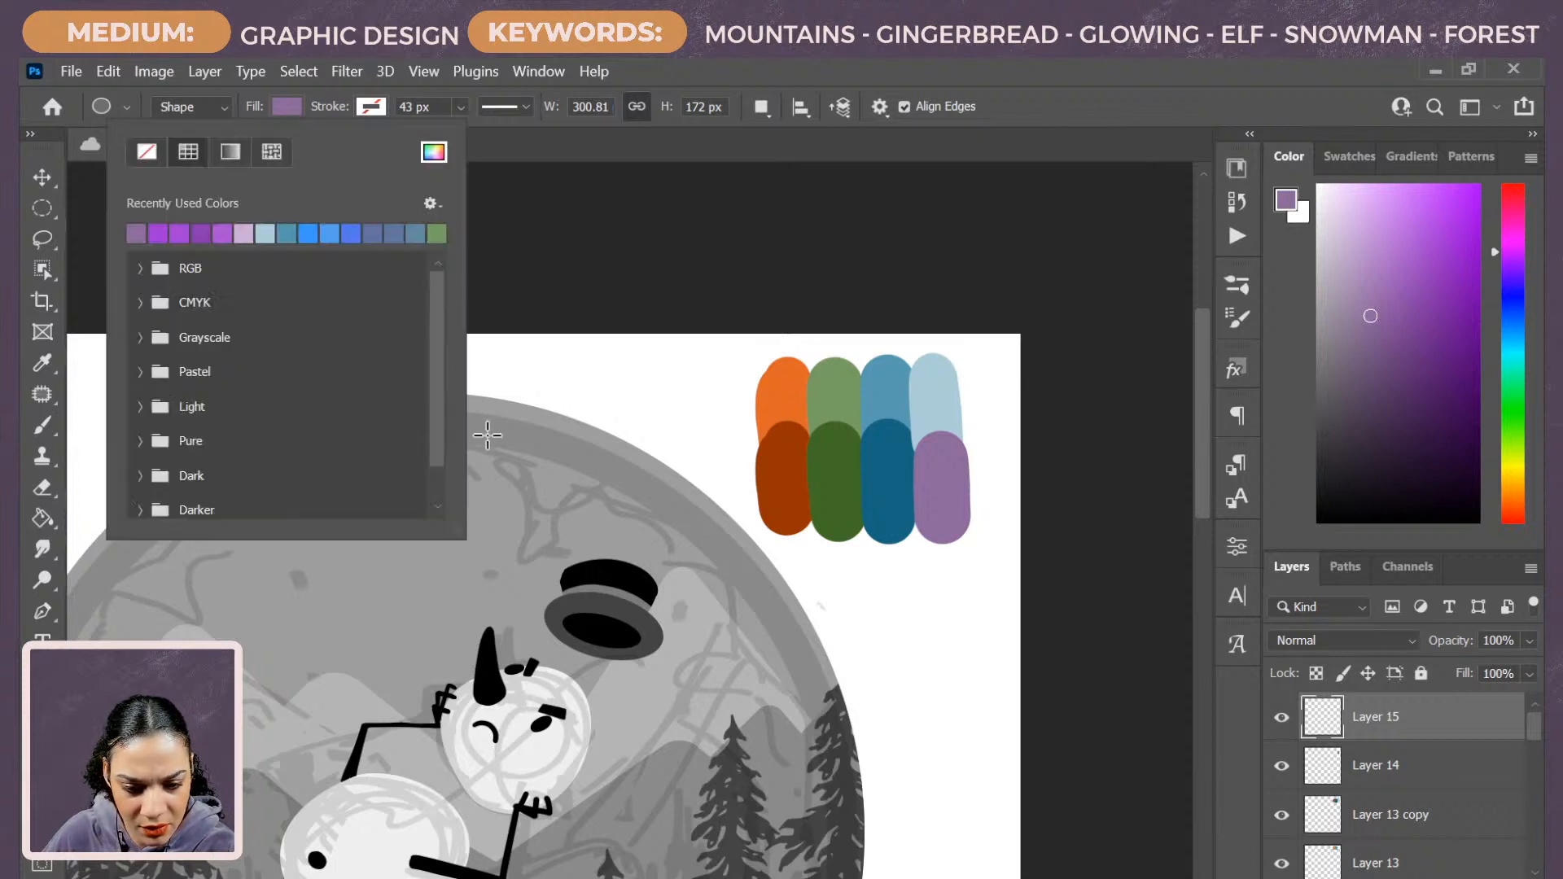
left_click(158, 232)
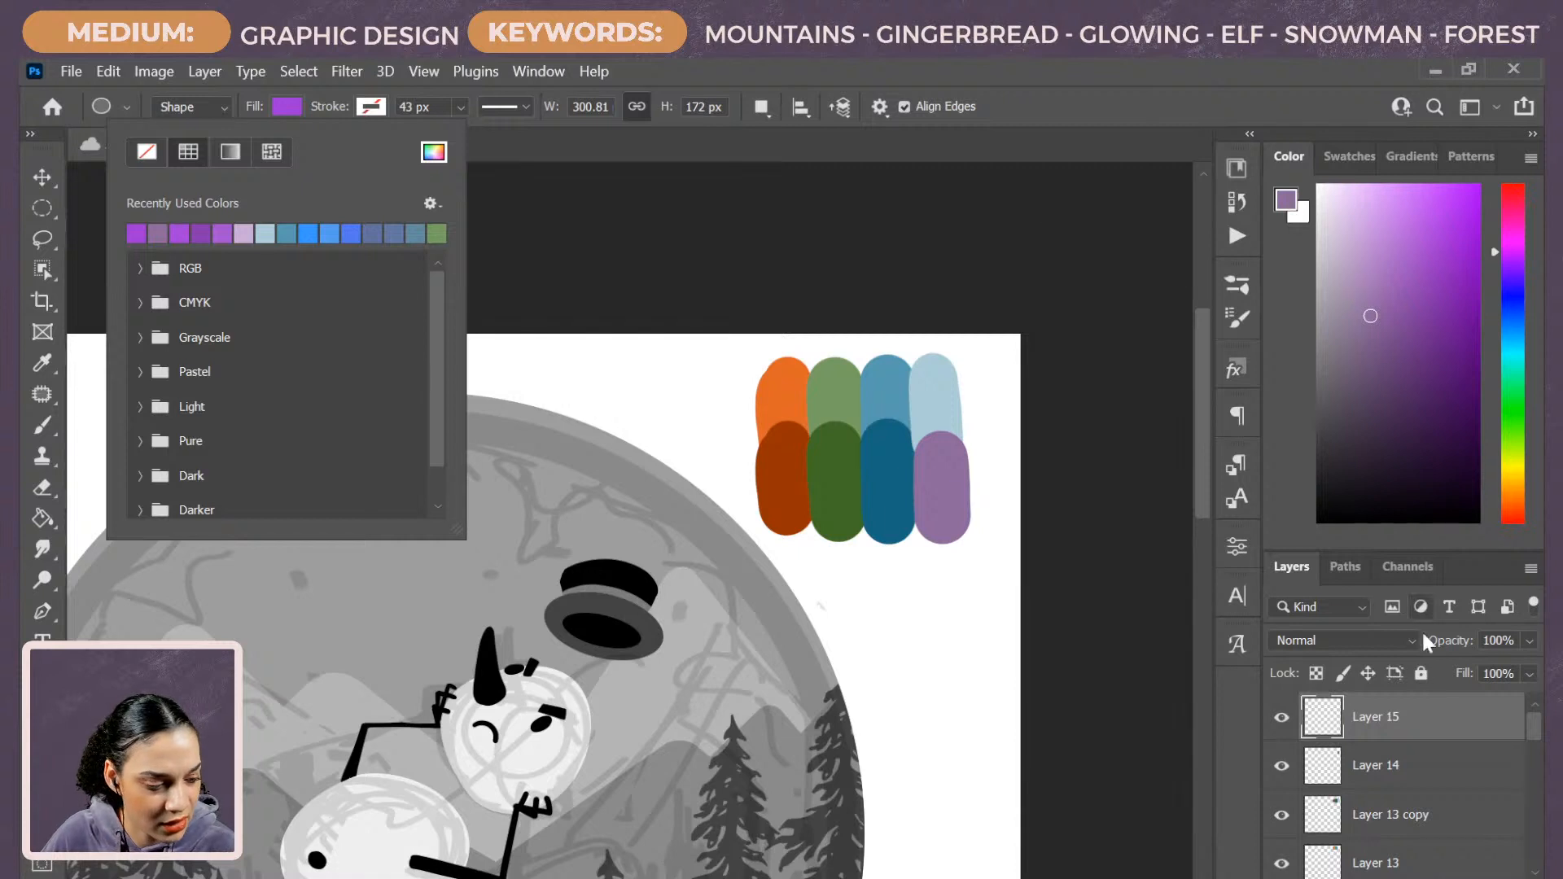
left_click(1472, 719)
key("b")
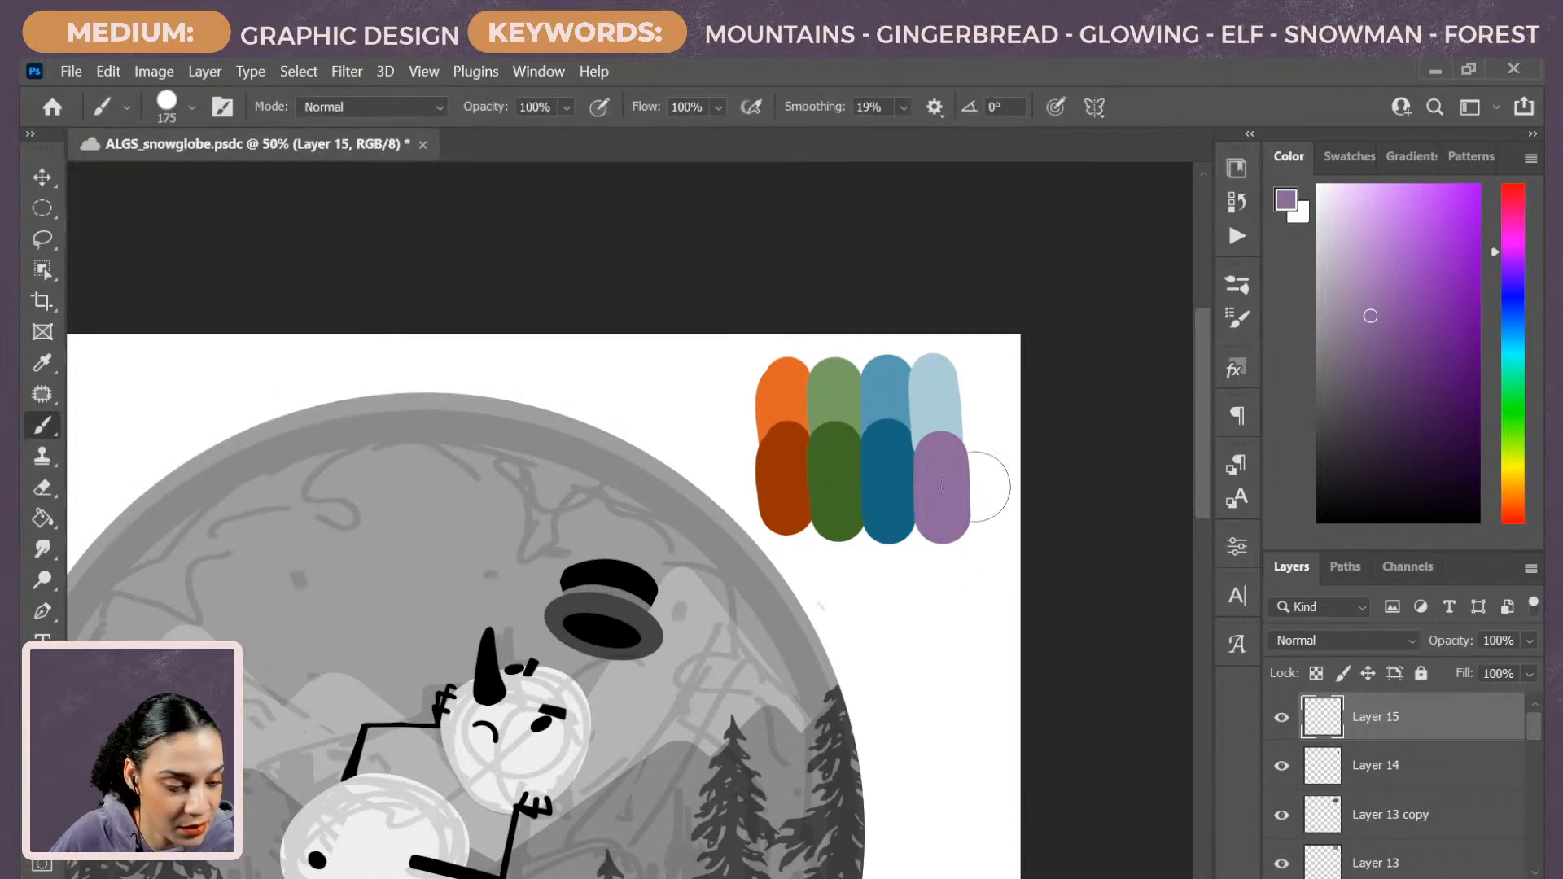
Try overlaying the muted purple at 50% brush opacity on the dark green swatch, sample the blend, and undo the overlay.
left_click_drag(832, 448, 845, 507)
key("ctrl+z")
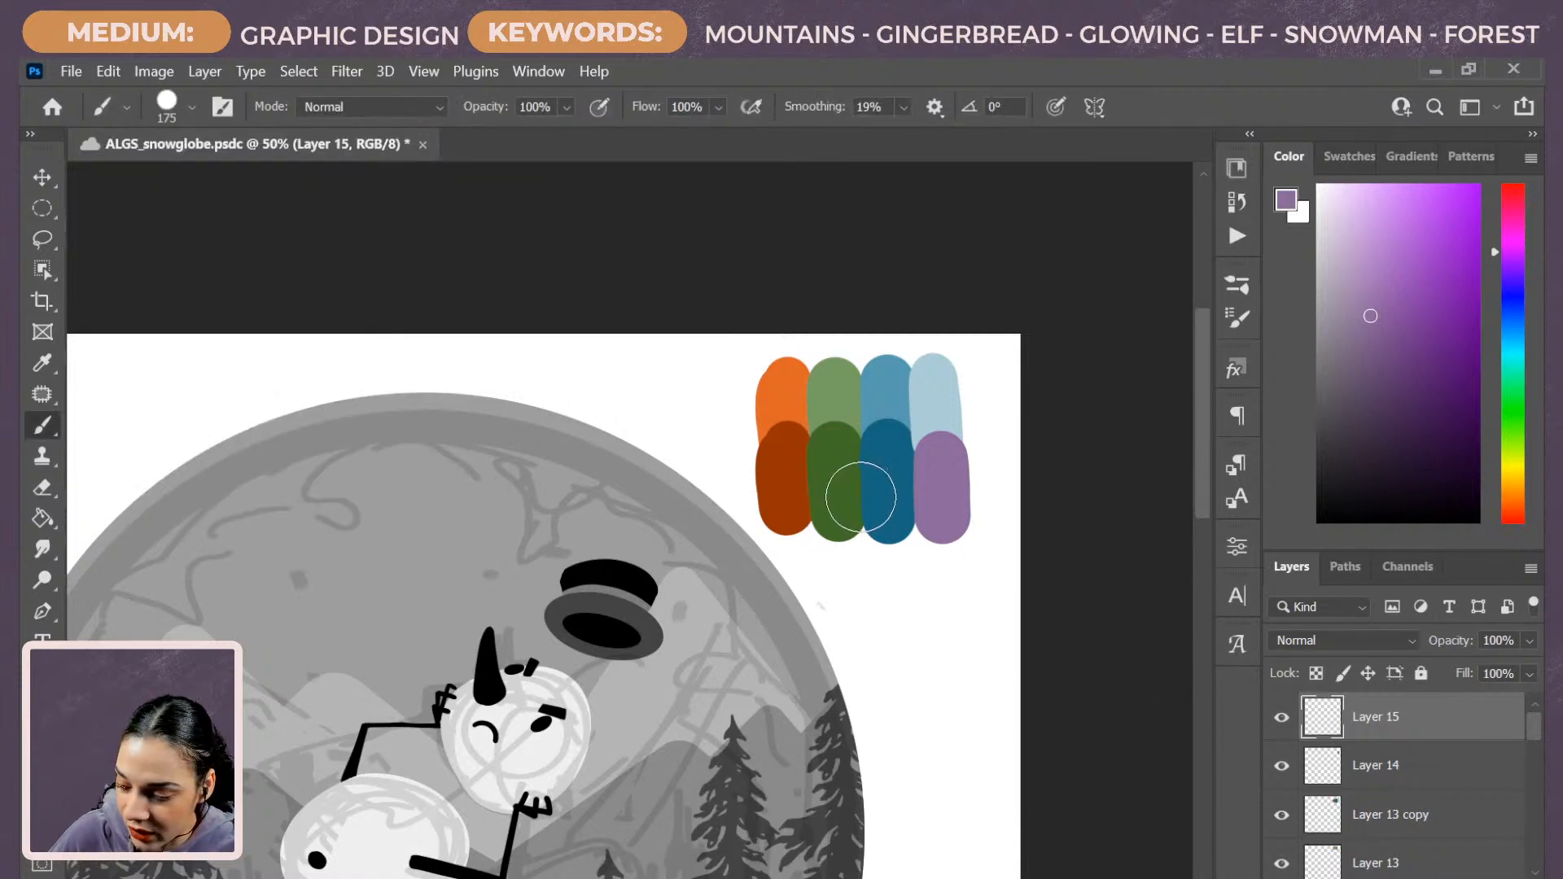
key("5")
left_click_drag(836, 439, 839, 521)
key("ctrl+s")
left_click(838, 453, "alt")
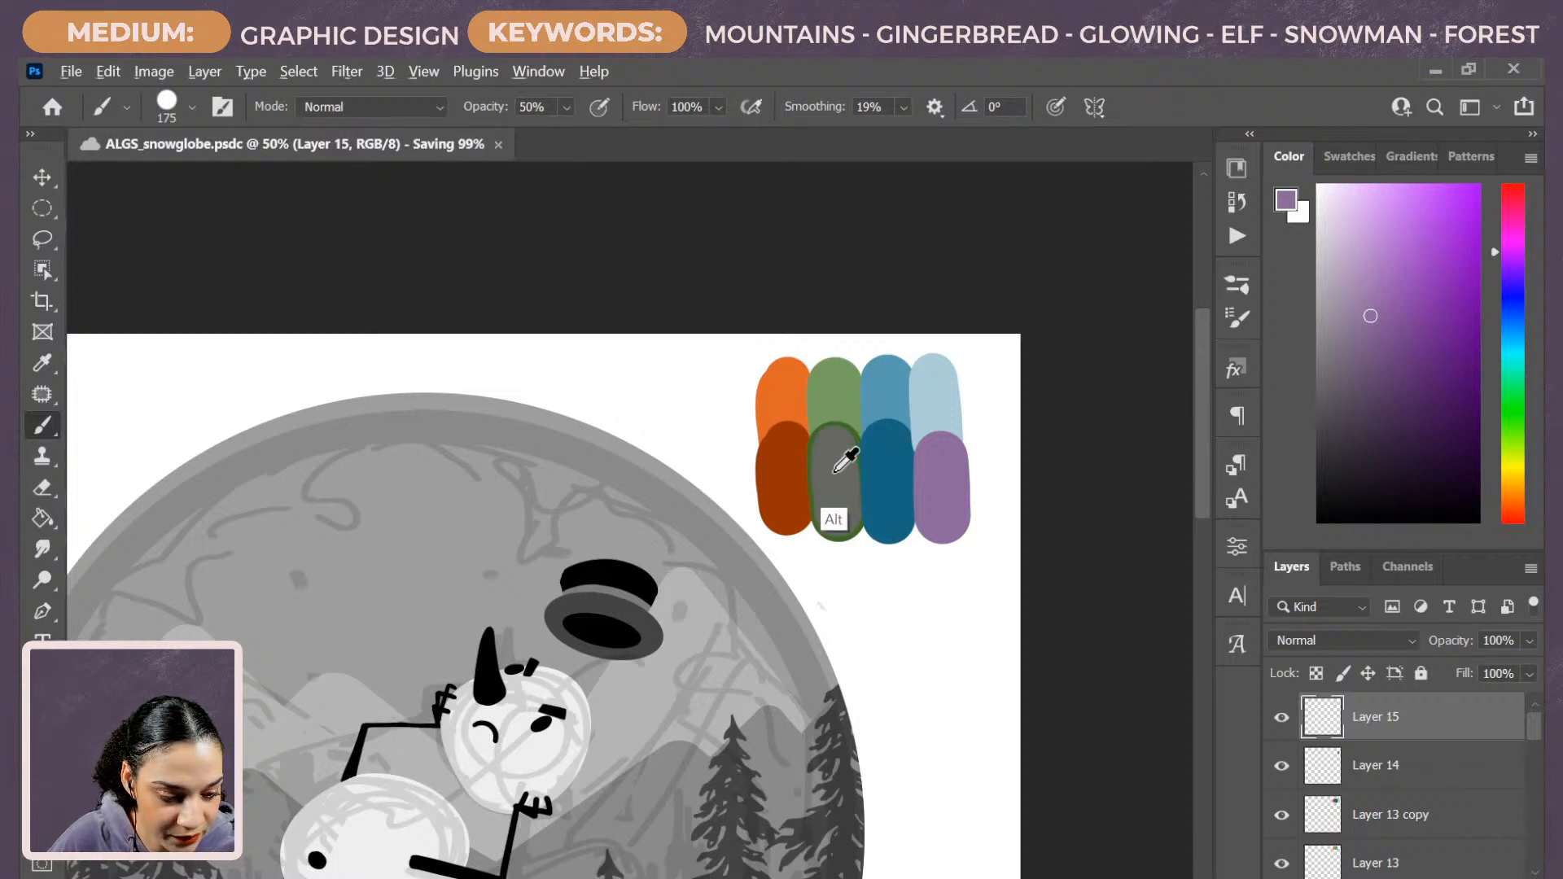
key("ctrl+z")
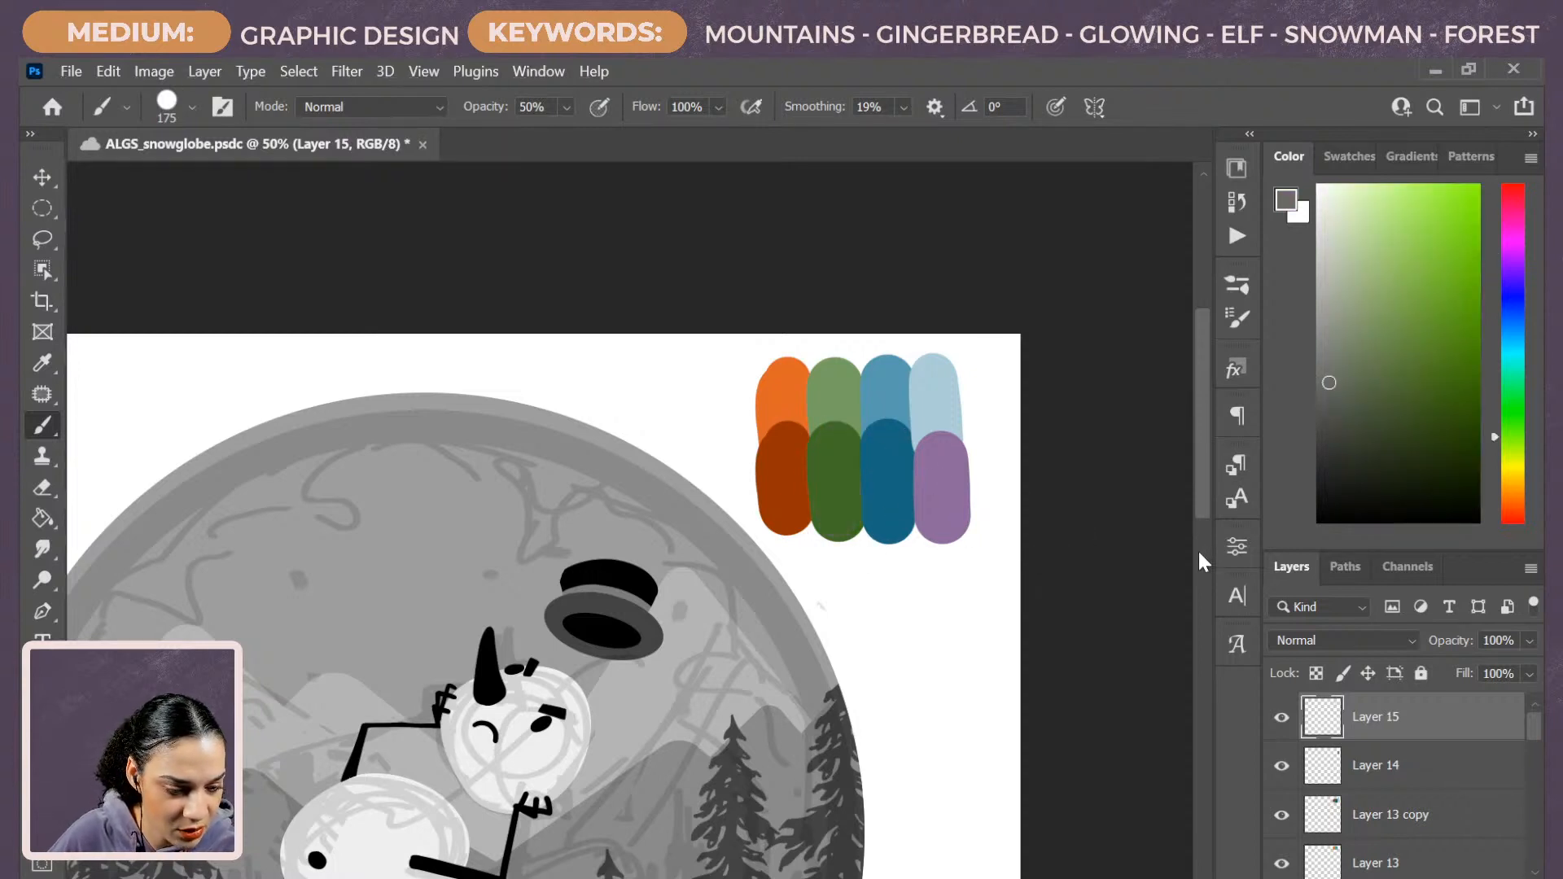
Try painting a swatch of the sampled gray at 100% opacity beside the muted purple swatch, then undo it.
mouse_move(973, 521)
left_mouse_down()
mouse_move(982, 491)
mouse_move(985, 530)
left_mouse_up()
key("ctrl+z")
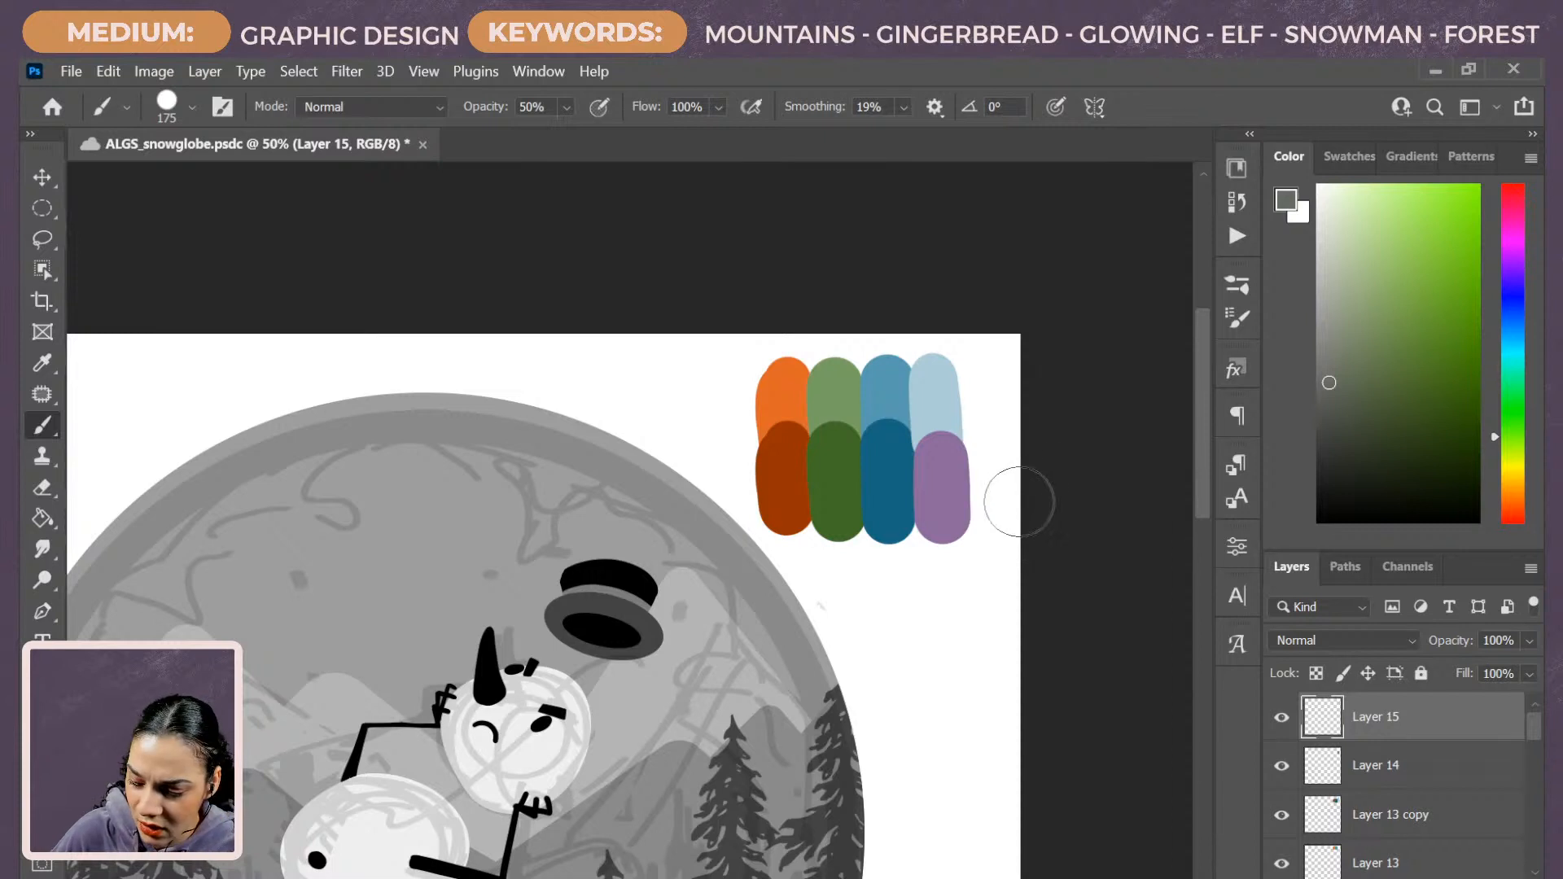
key("0")
left_click_drag(983, 464, 987, 528)
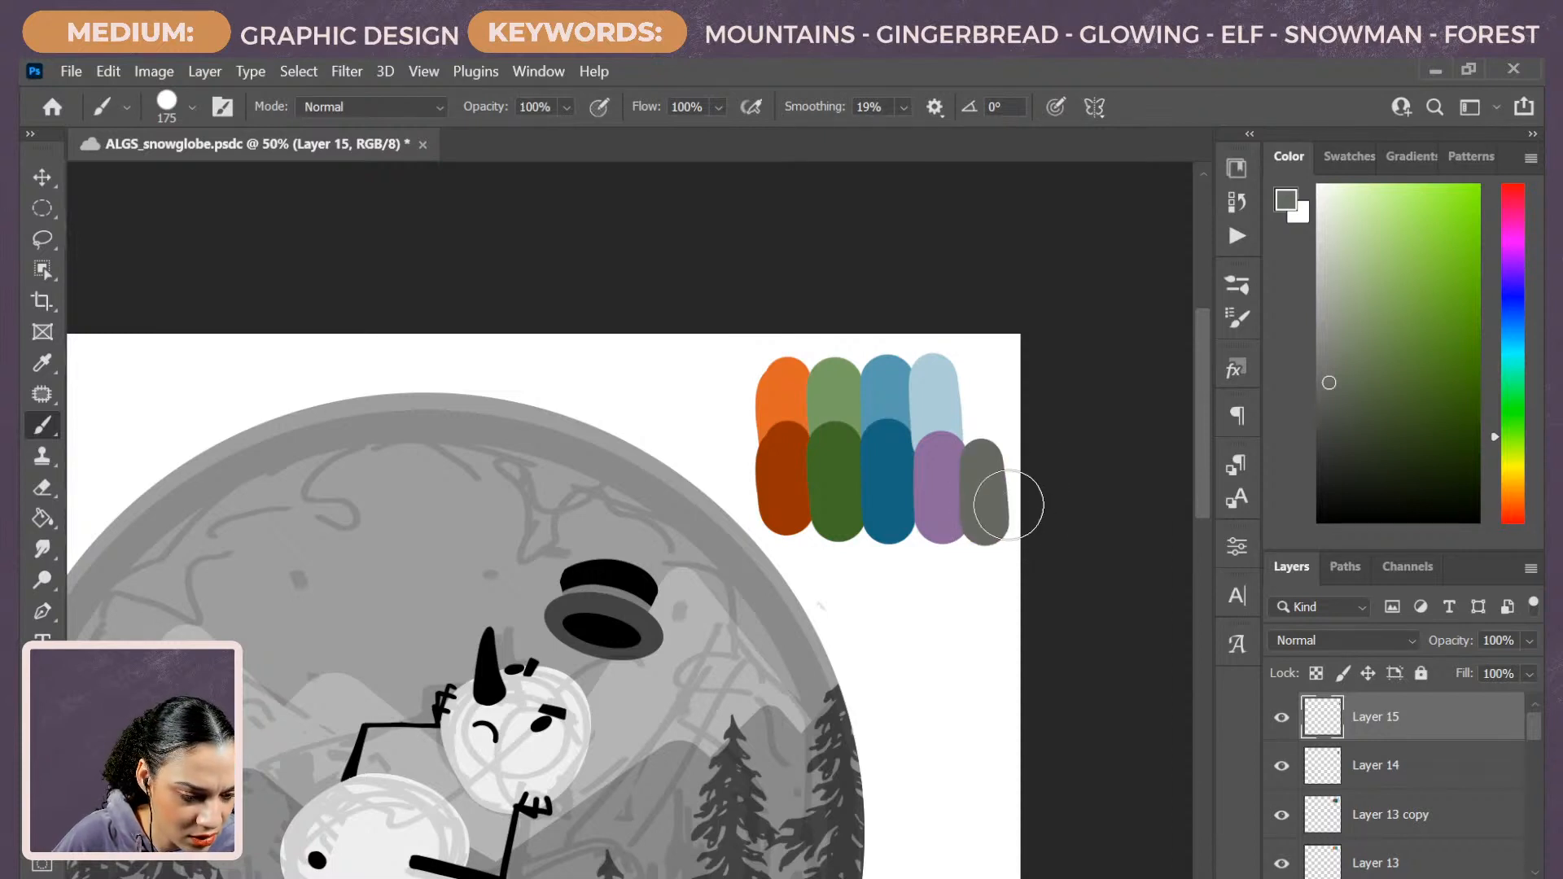
key("ctrl+z")
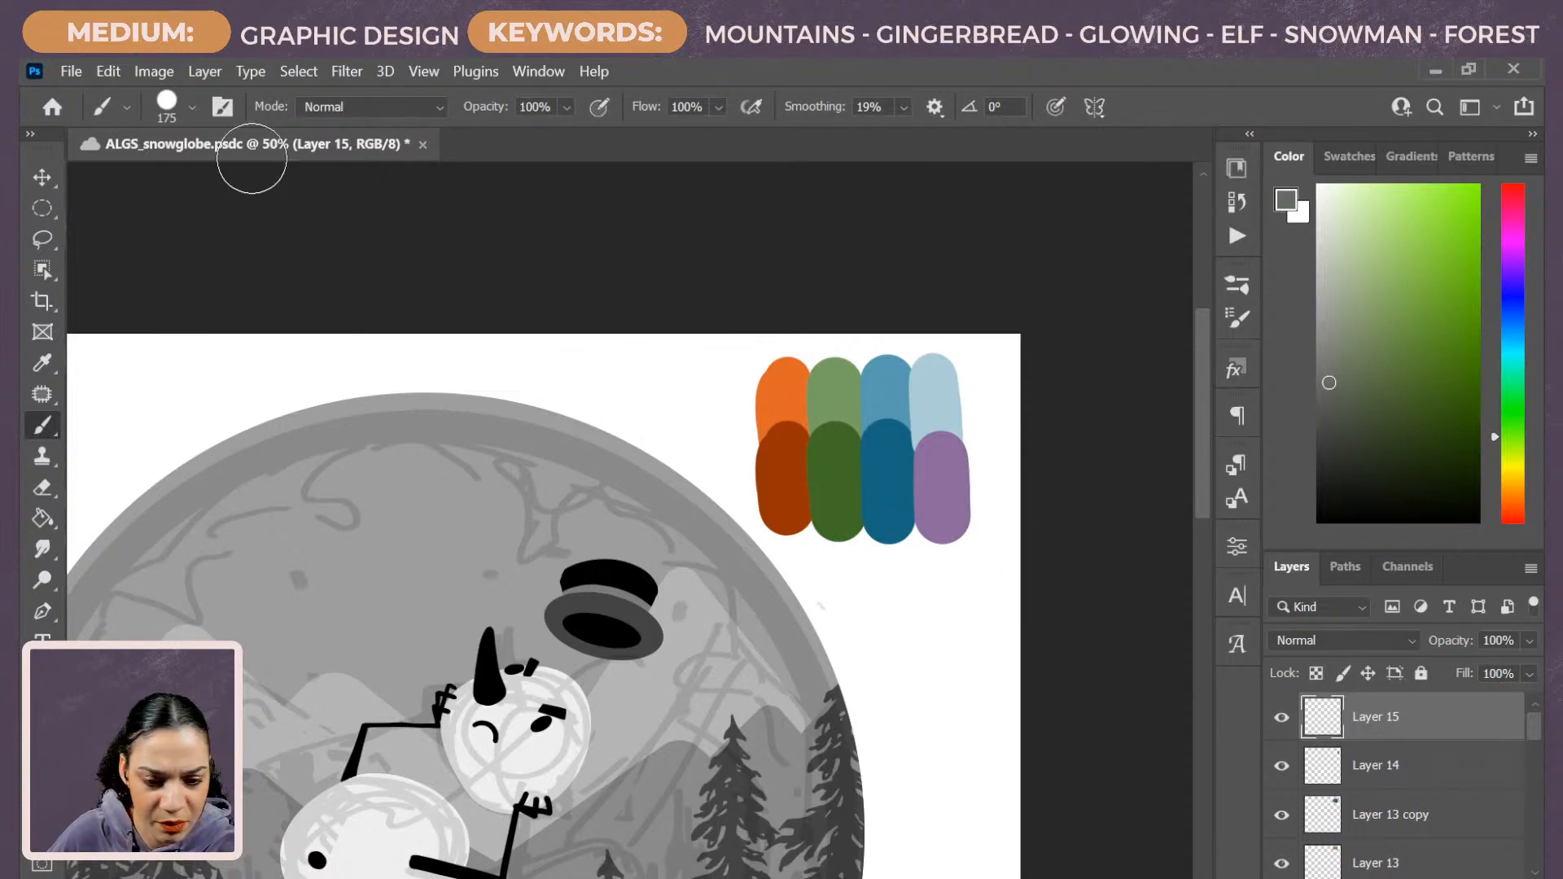
Set the Ellipse tool's fill to the recently used bright purple.
key("u")
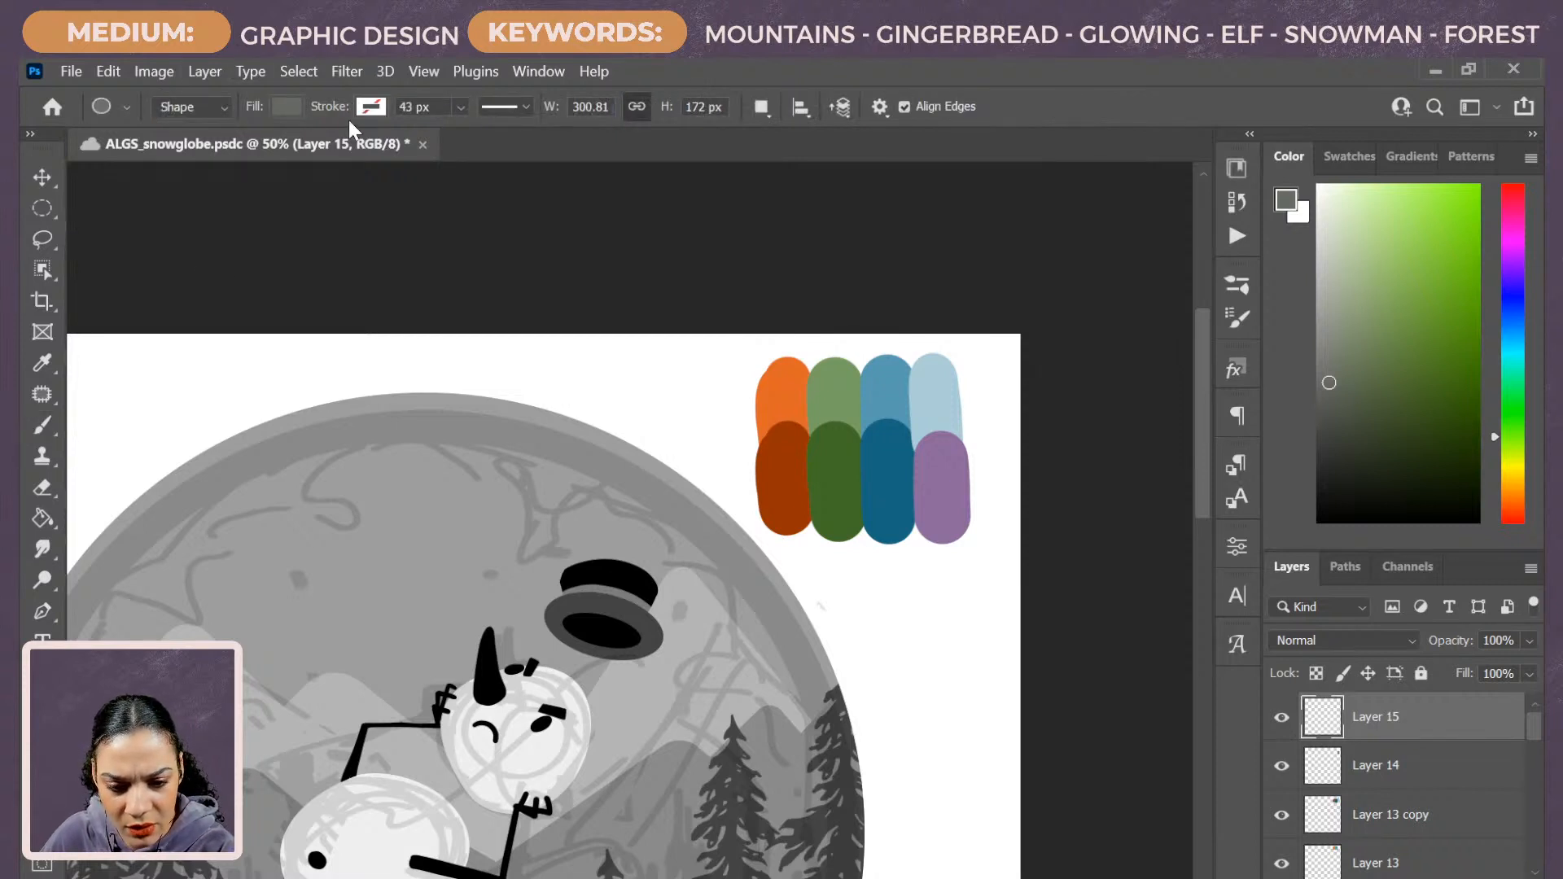
left_click(287, 107)
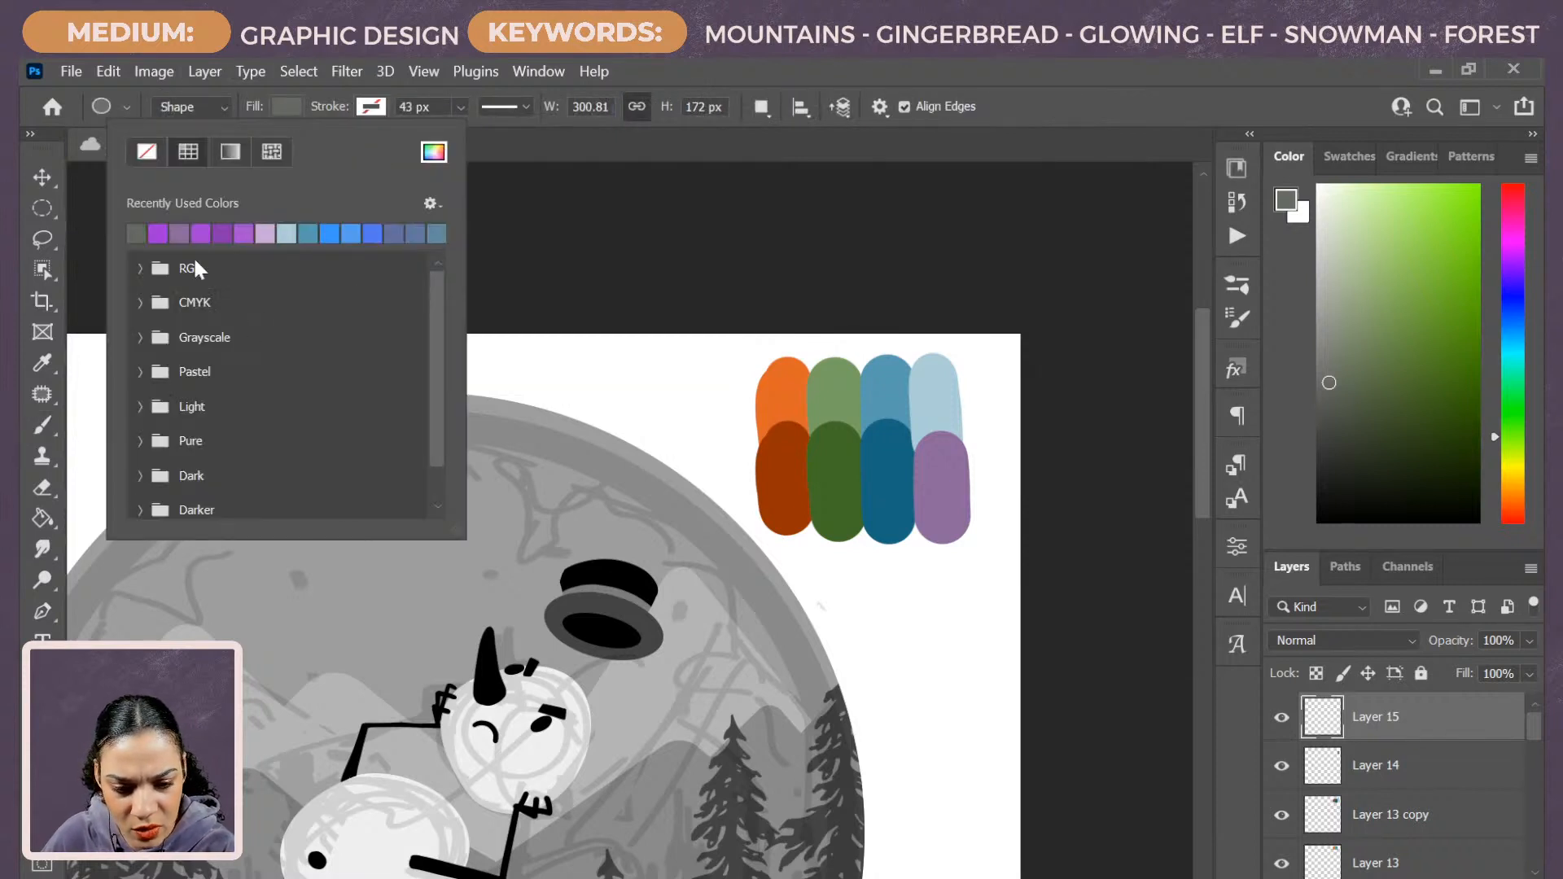
left_click(158, 233)
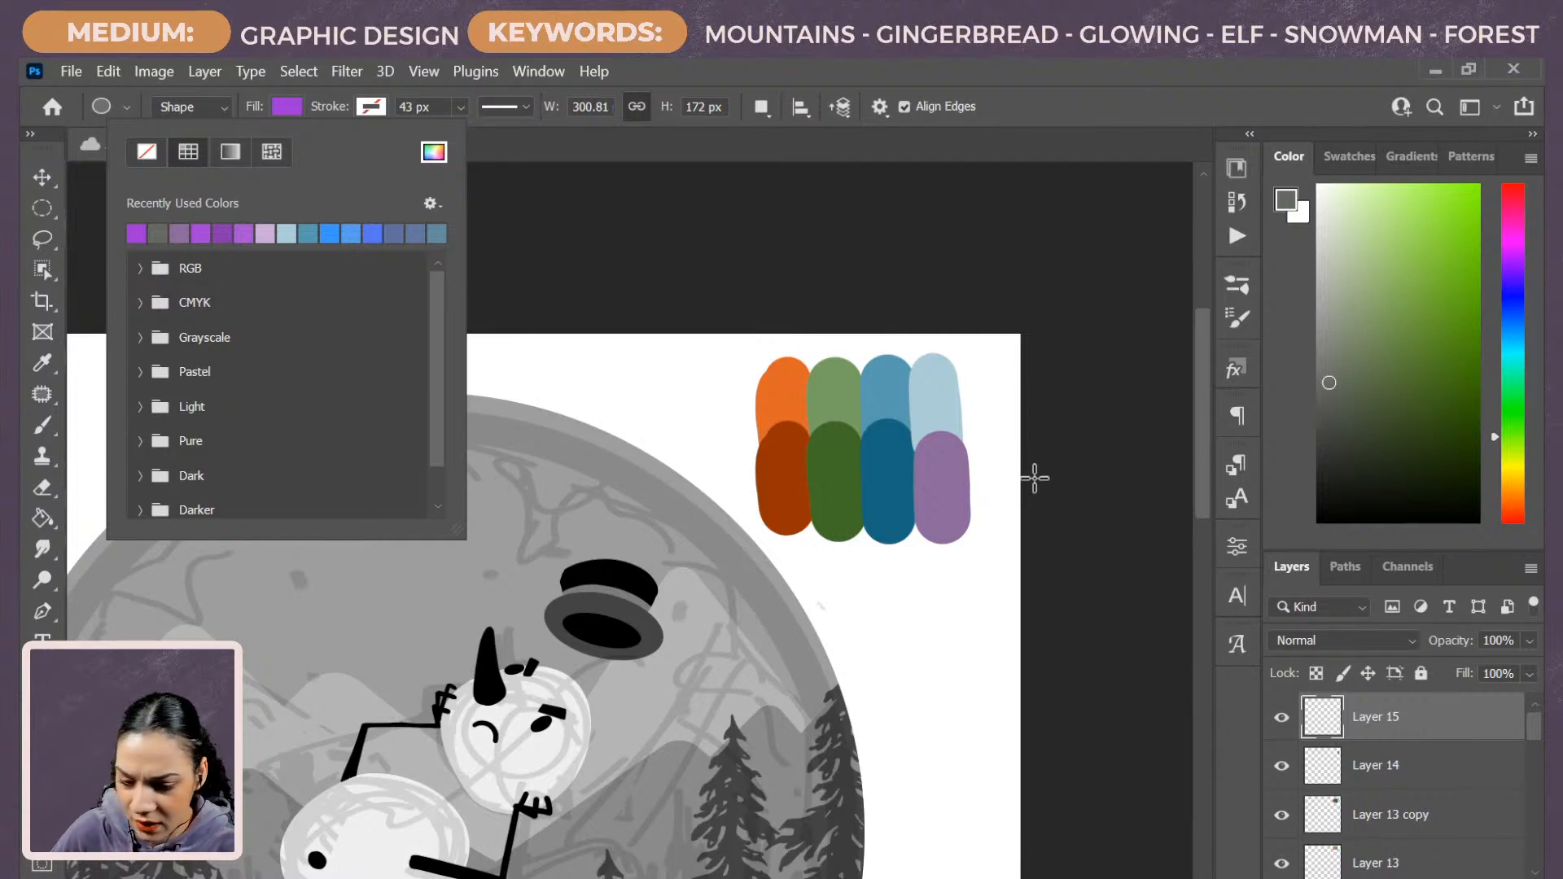
left_click(1102, 446)
left_click(1081, 534)
left_click(876, 857)
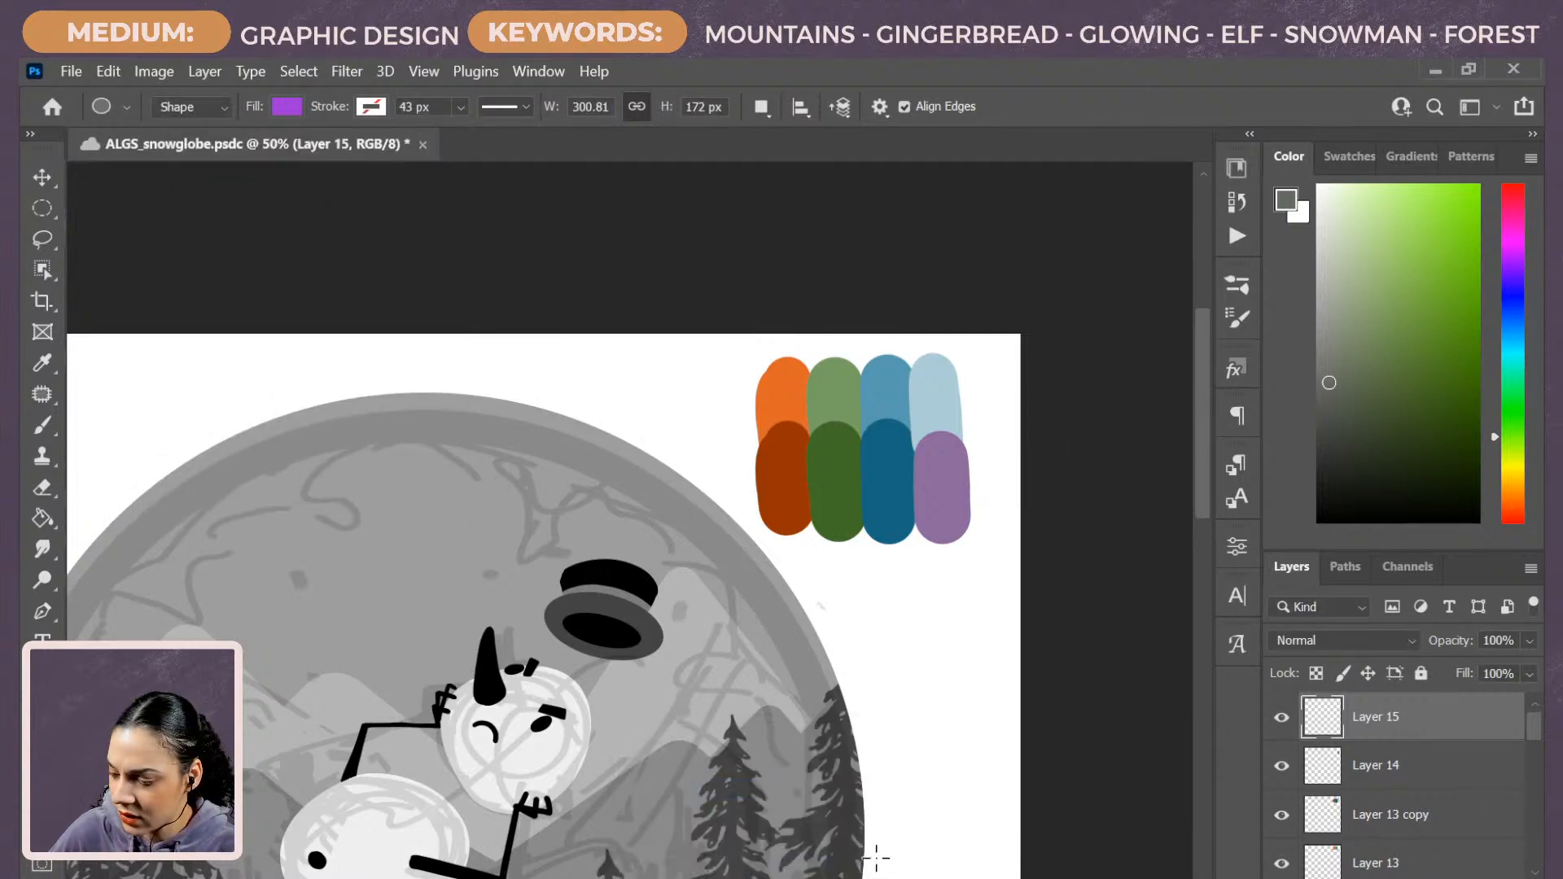
Try the gray brush over the dark blue swatch at 50% opacity.
key("b")
mouse_move(887, 456)
left_mouse_down()
mouse_move(890, 522)
mouse_move(834, 454)
mouse_move(836, 535)
mouse_move(817, 459)
mouse_move(773, 473)
mouse_move(880, 535)
mouse_move(915, 521)
left_mouse_up()
key("ctrl+z")
key("ctrl+z")
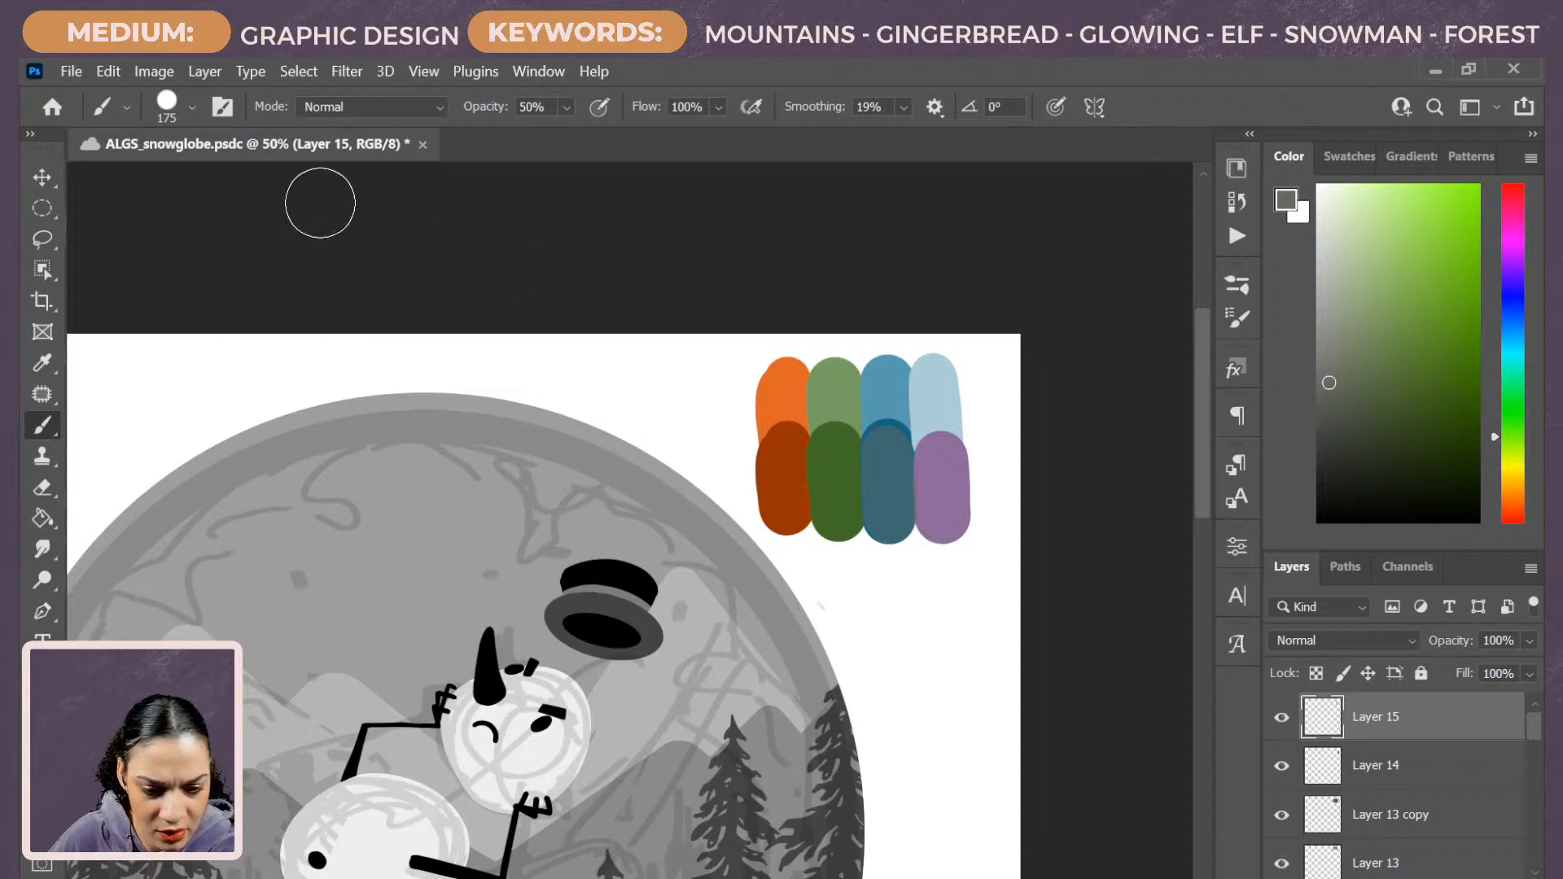
Draw a bright purple ellipse about 116 × 133 px at the globe's top edge and sample its color for the brush.
key("u")
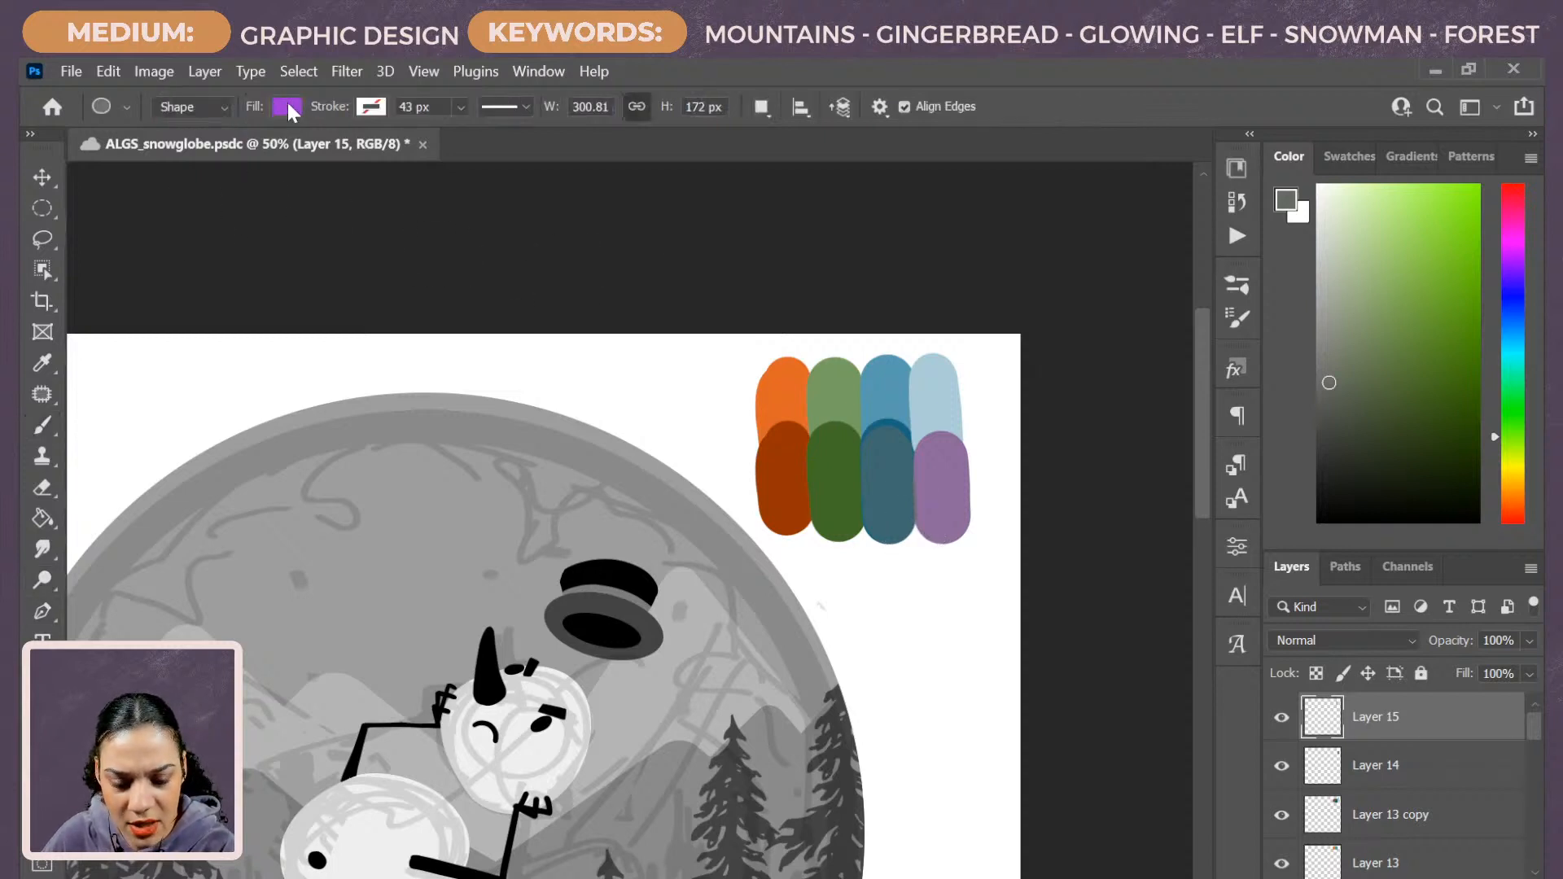
key("alt")
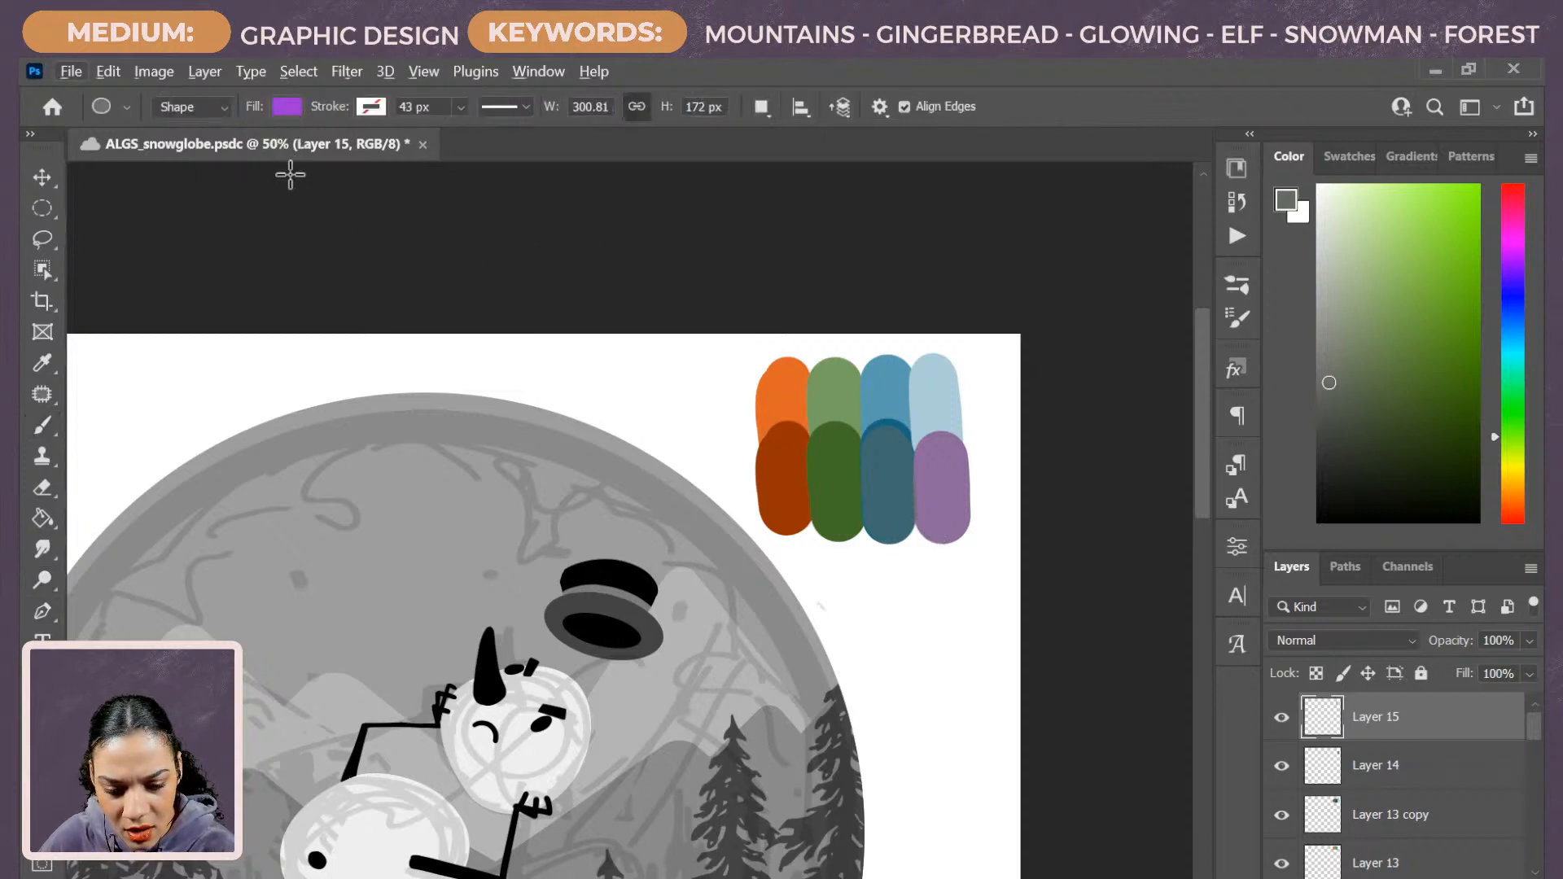
left_click(37, 821)
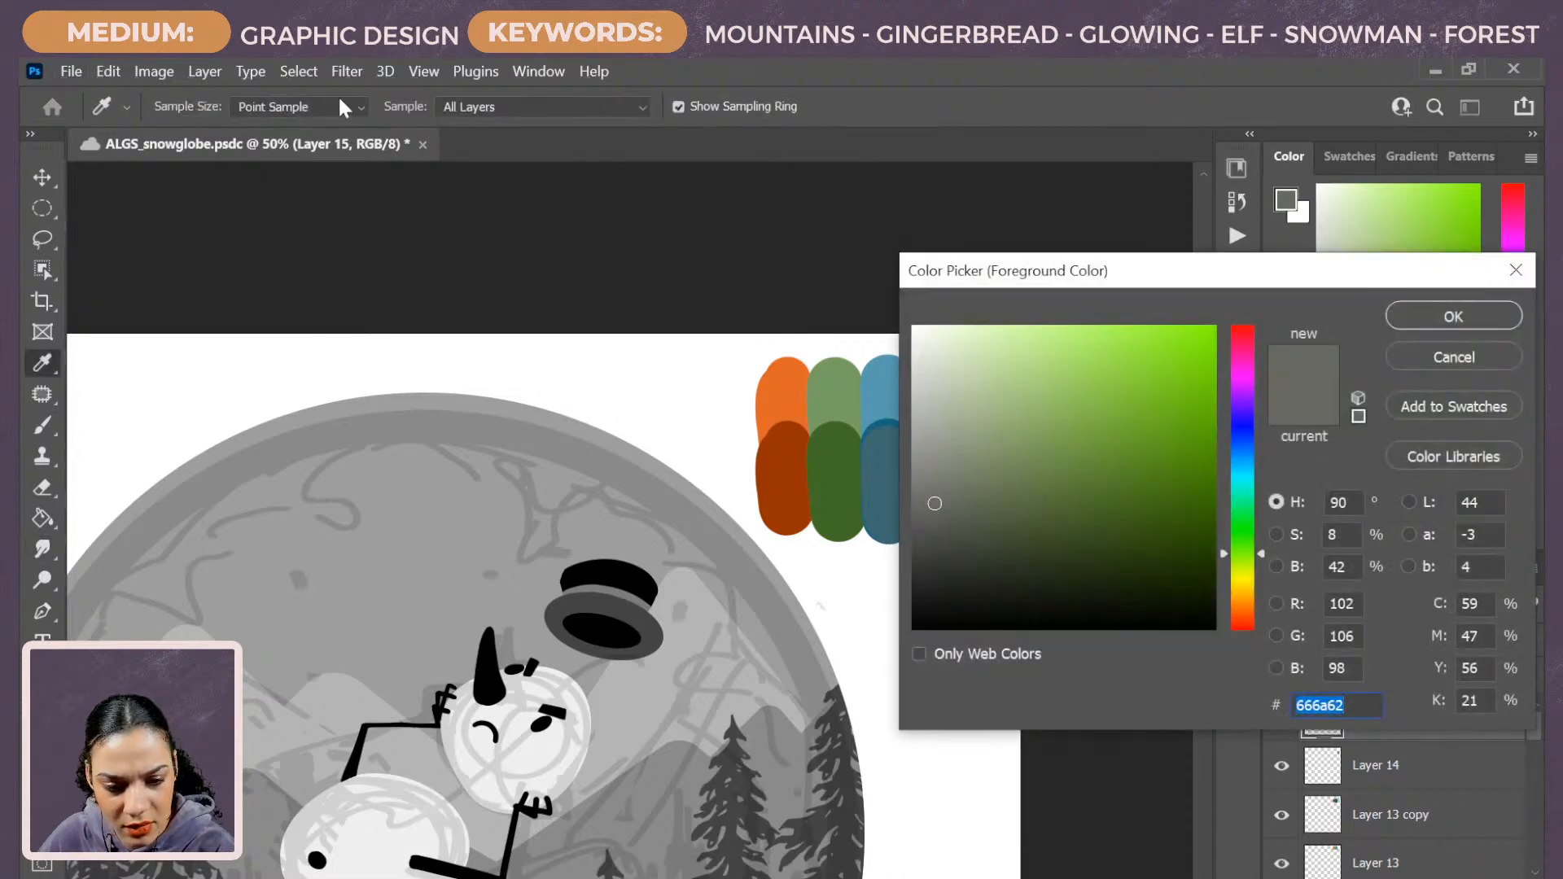
left_click(1463, 355)
left_click_drag(402, 375, 430, 403)
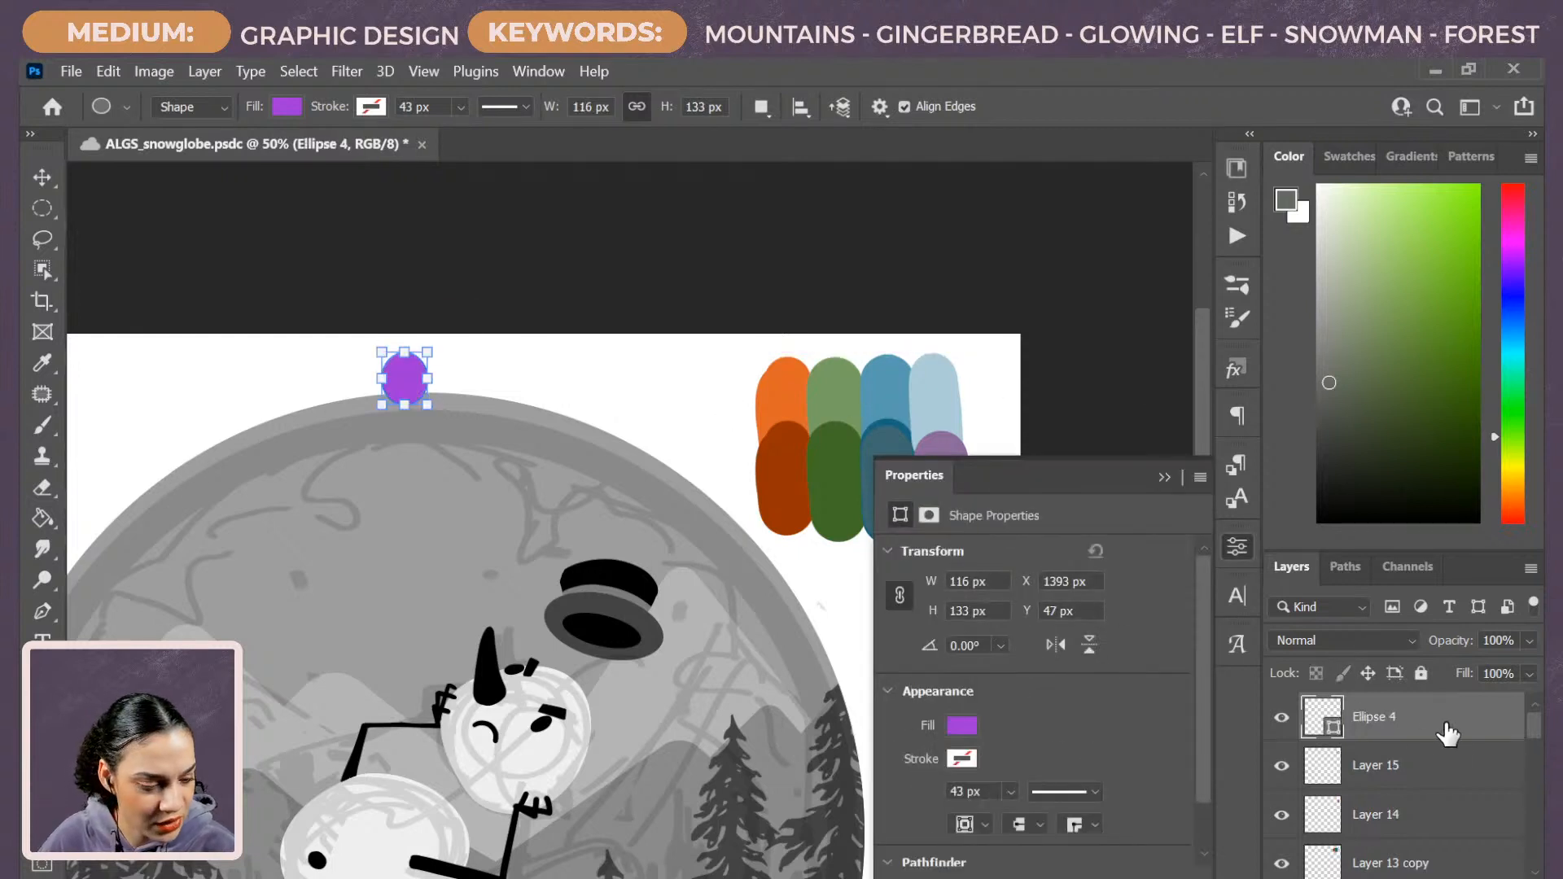
left_click(1238, 548)
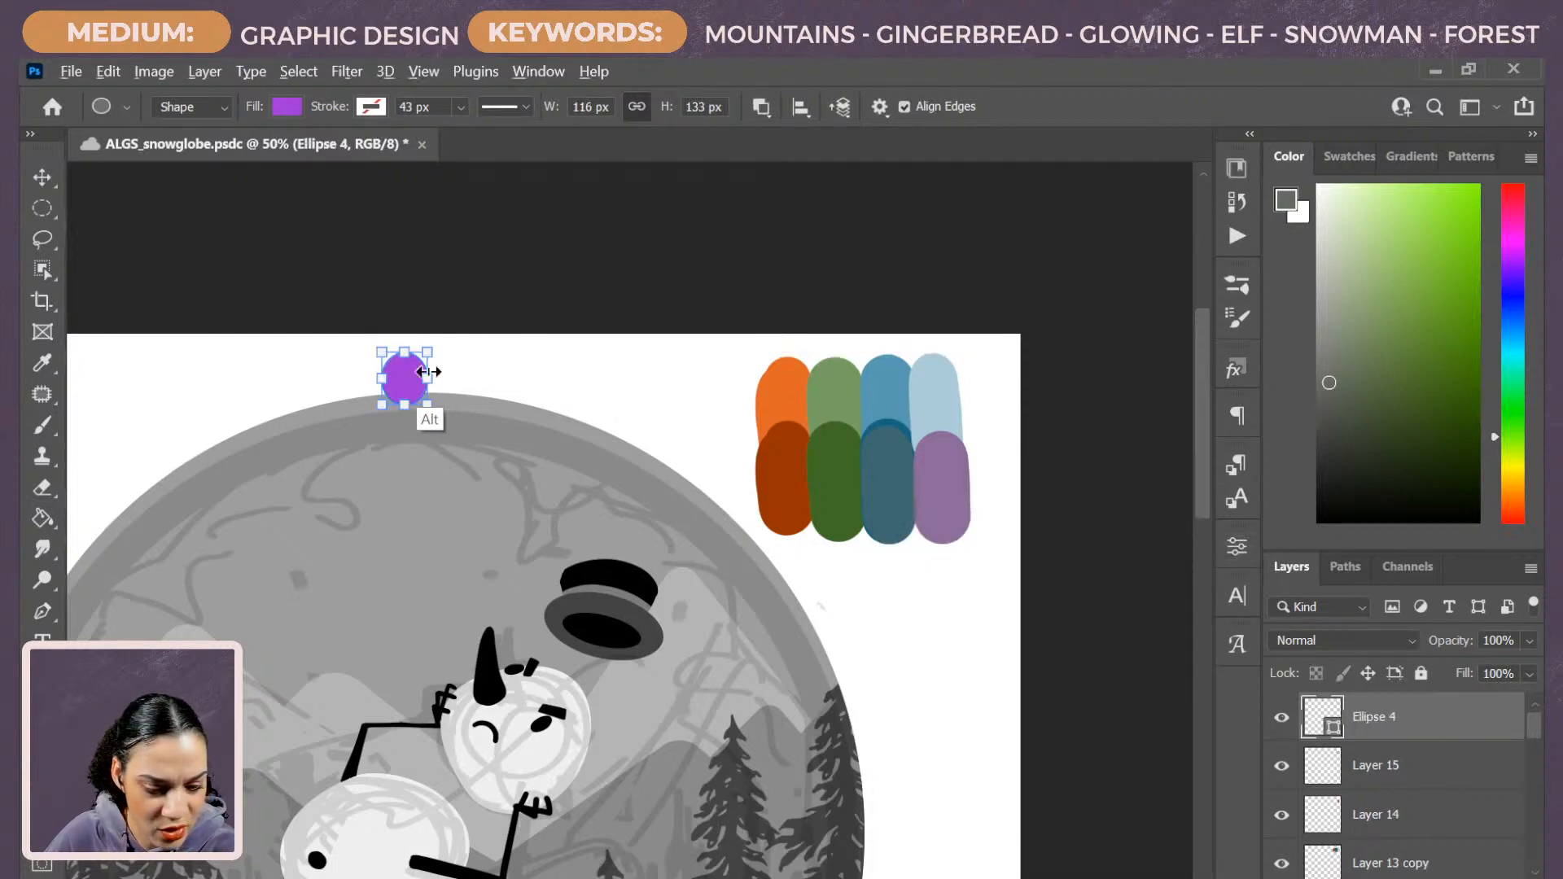
key("b")
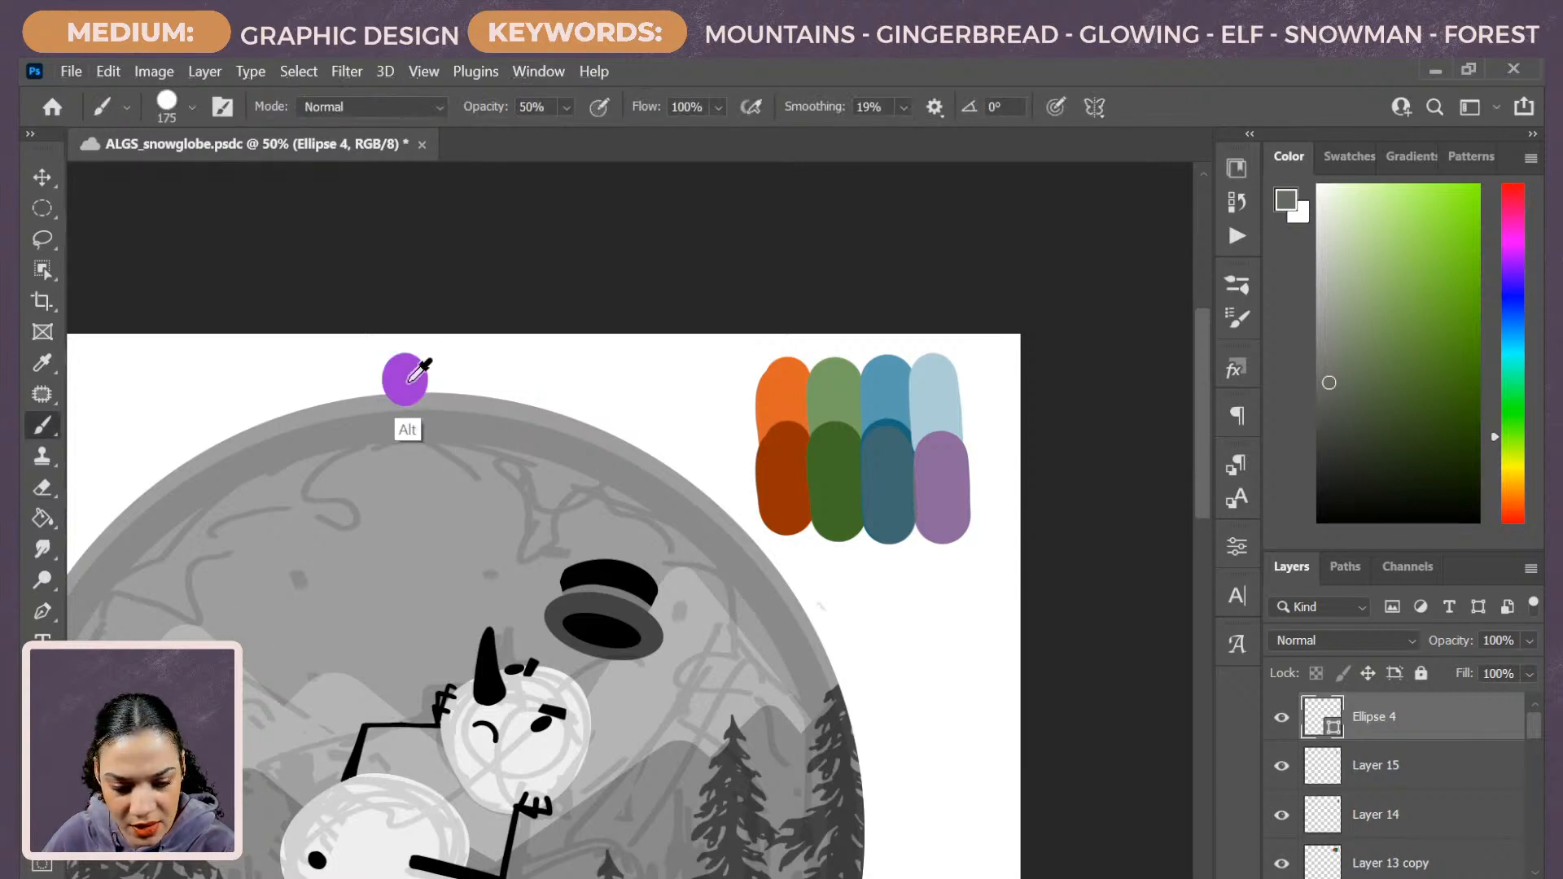
left_click(407, 376, "alt")
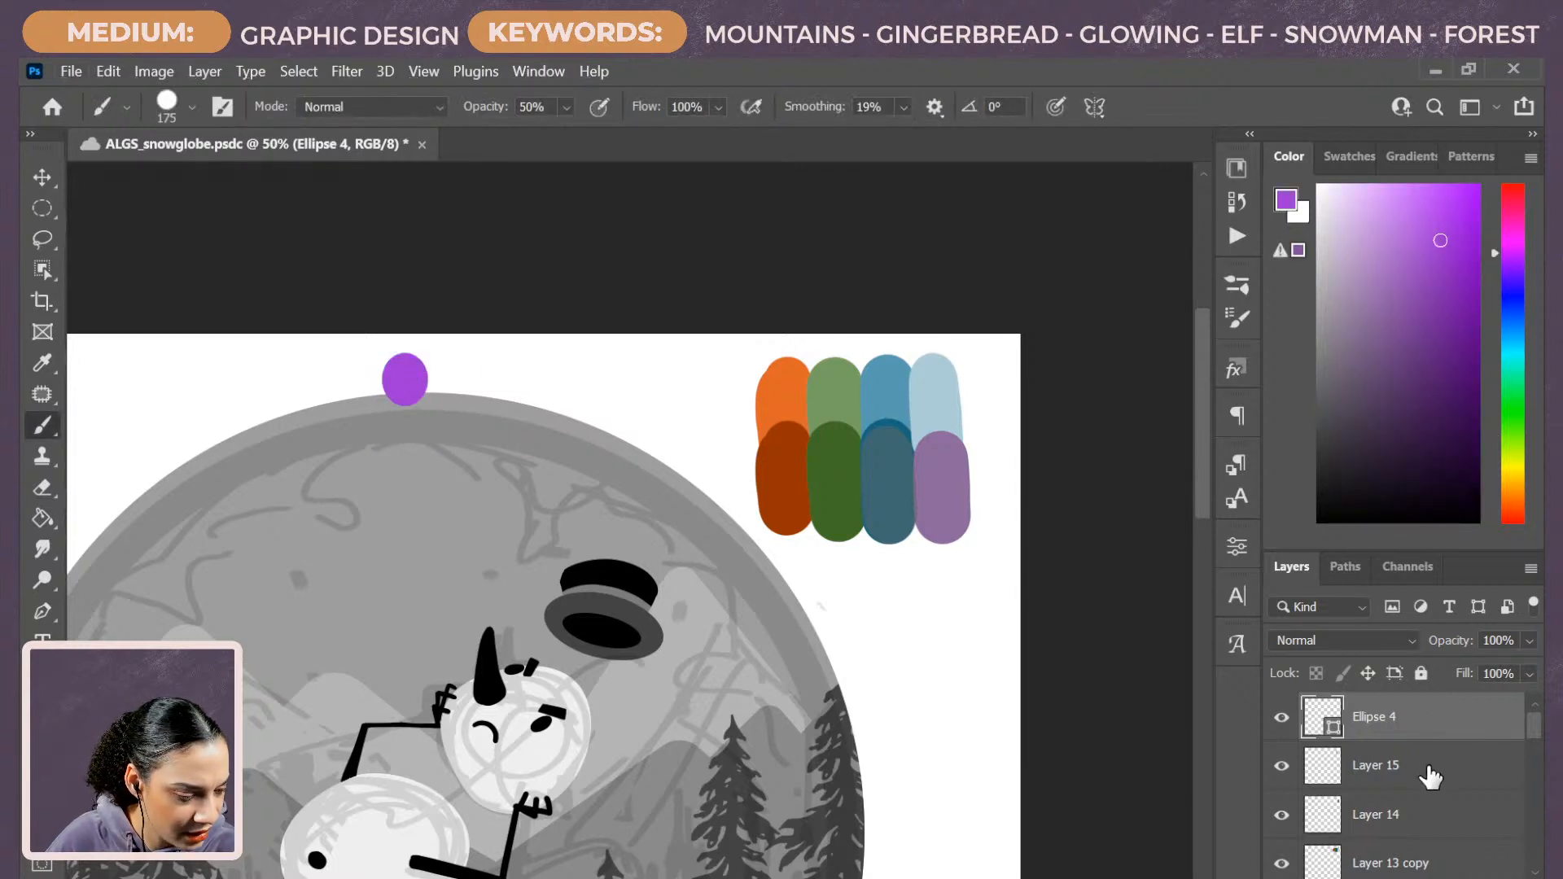
Hide Layer 15 and add a new empty layer directly above Layer 14.
left_click(1281, 766)
left_click(1421, 827)
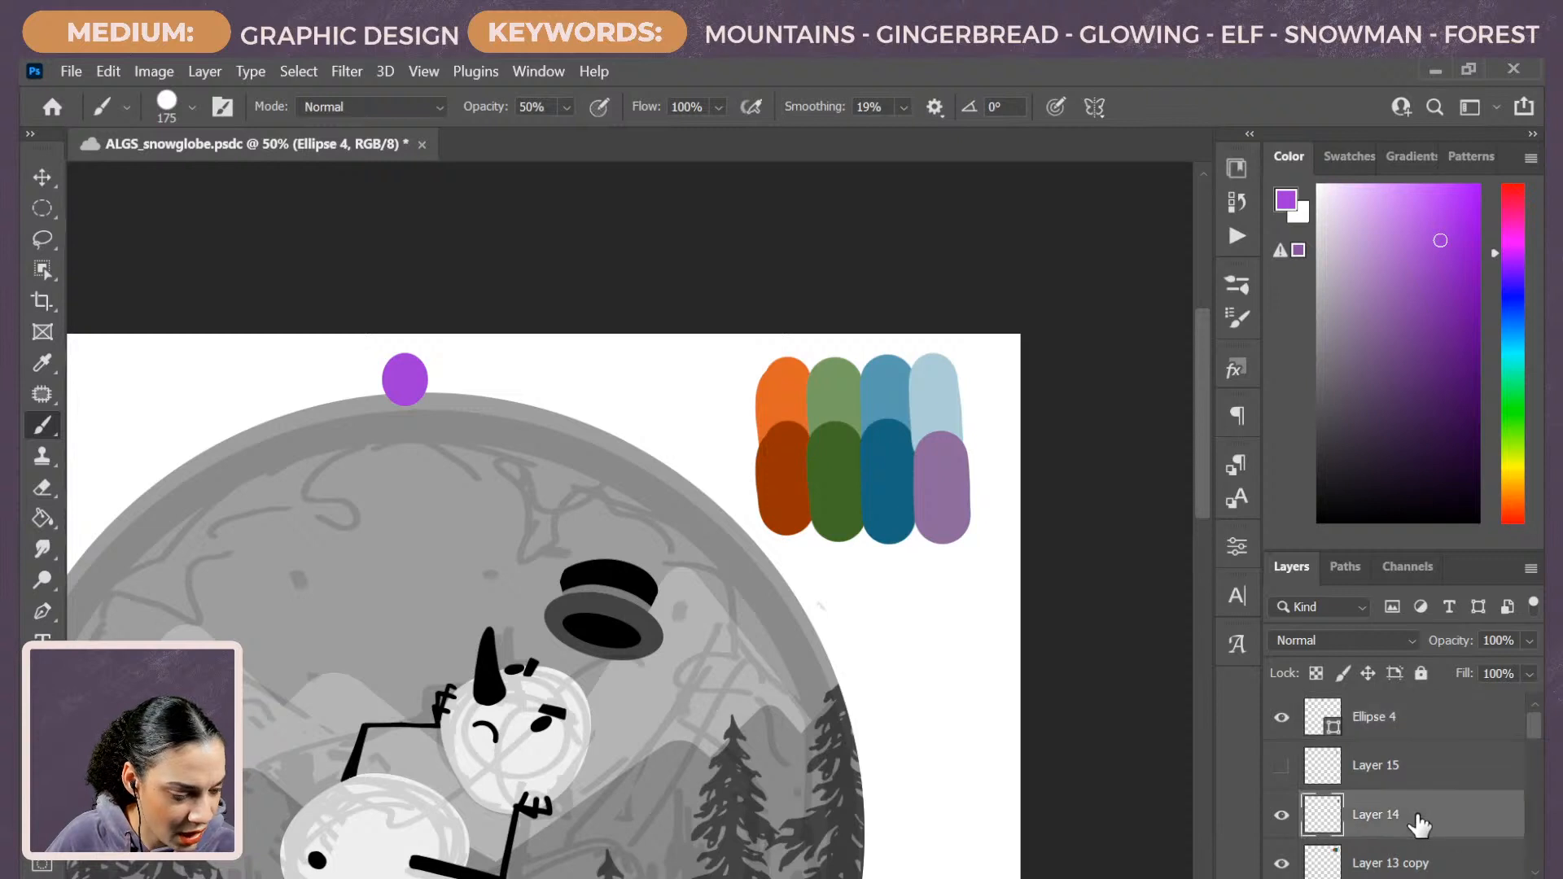
key("ctrl+shift+n")
key("Return")
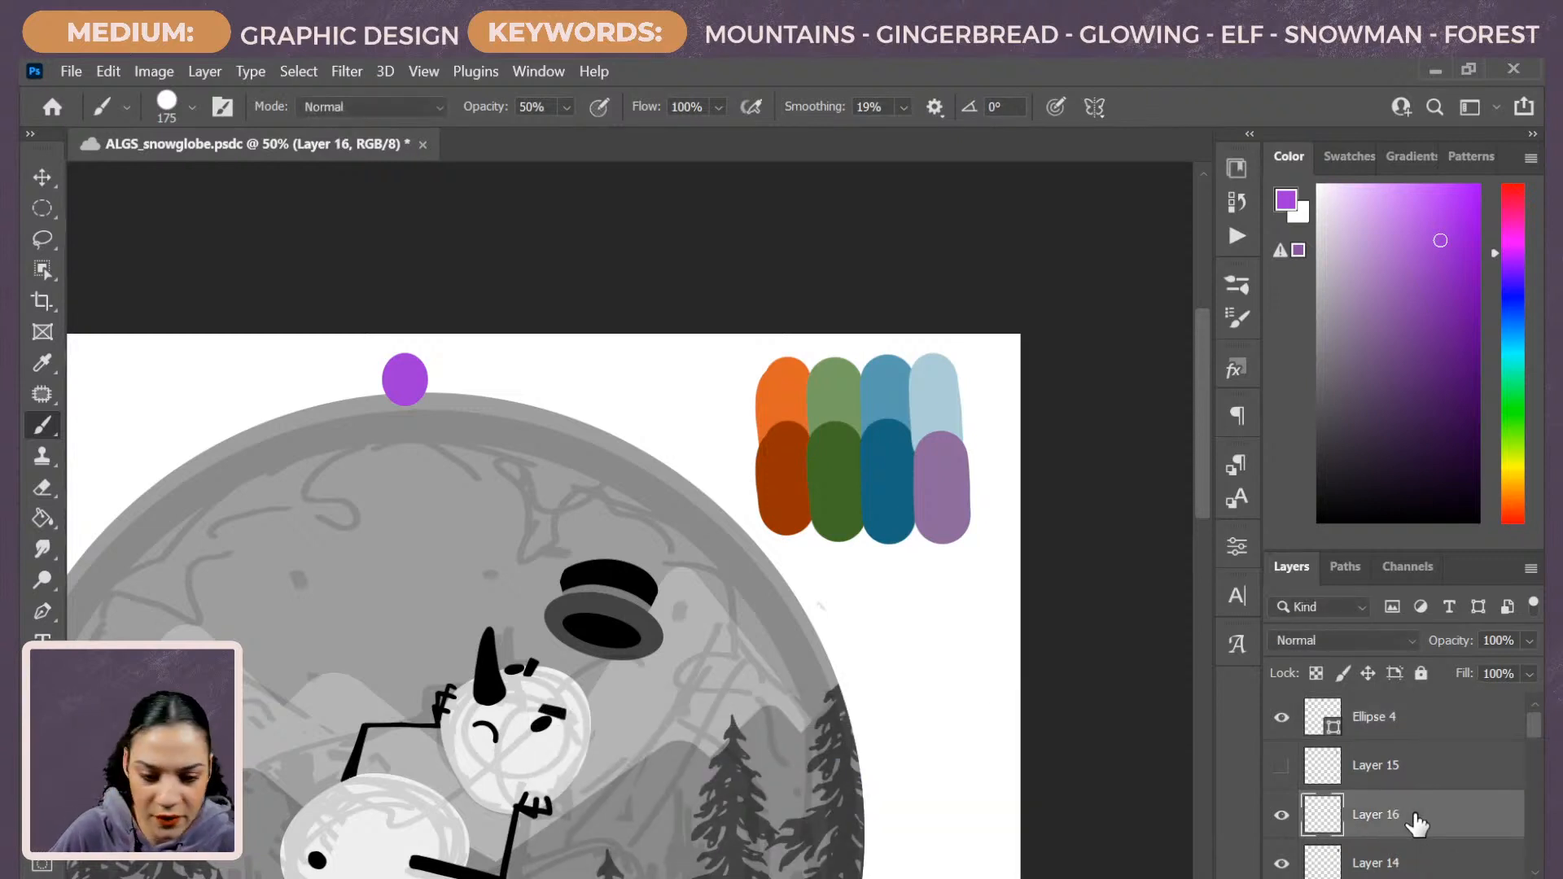
Overlay the bright purple at 50% opacity on the dark green swatch, sample the blend, and undo the overlay strokes.
left_click_drag(830, 446, 835, 521)
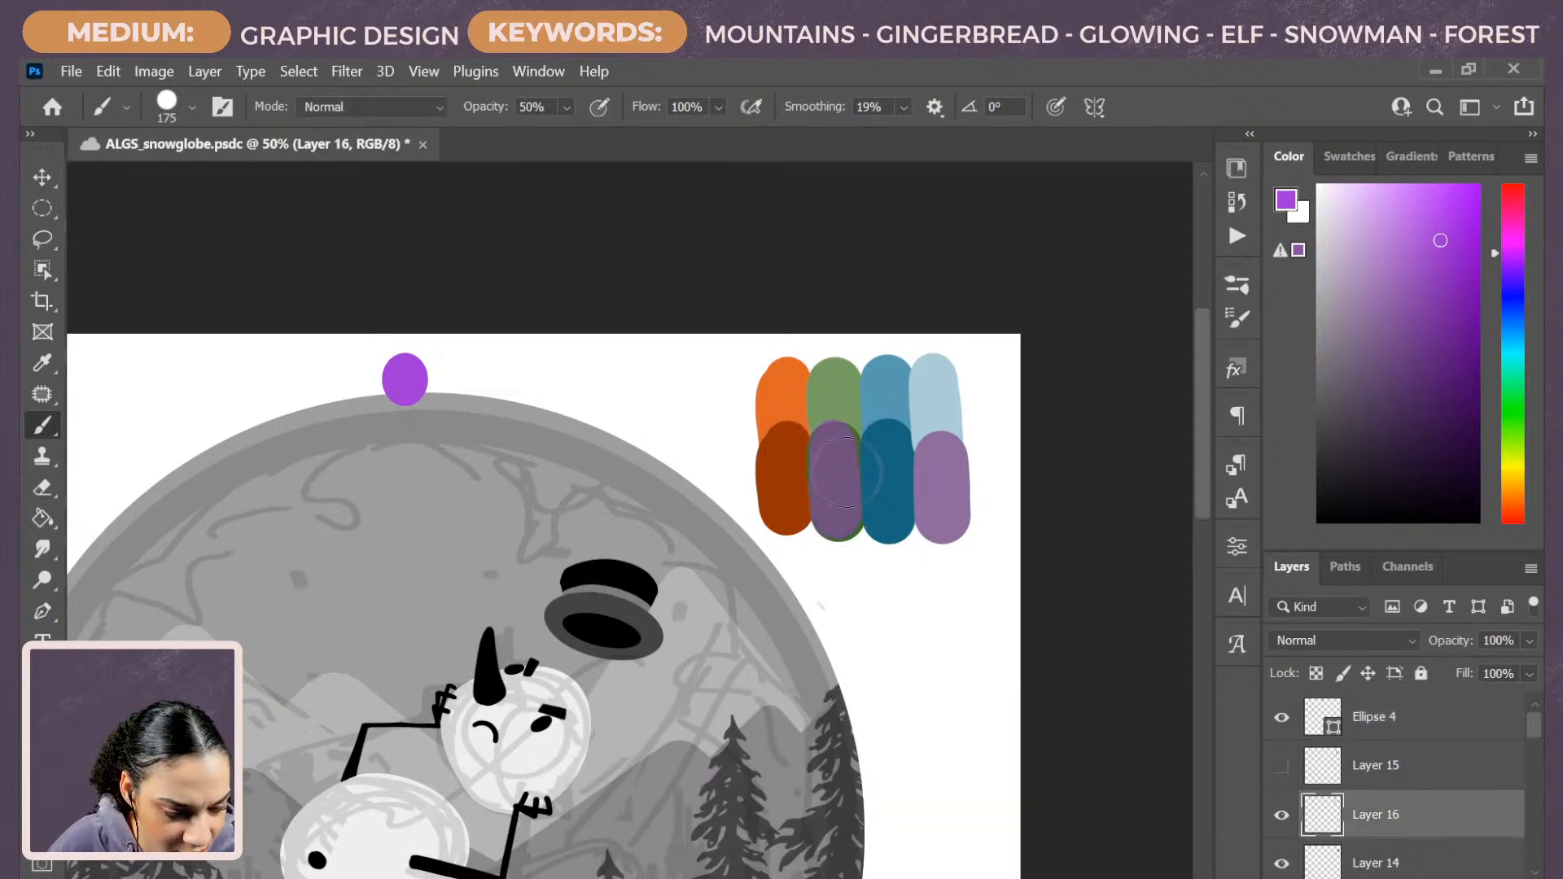
left_click_drag(889, 454, 887, 524)
key("ctrl+z")
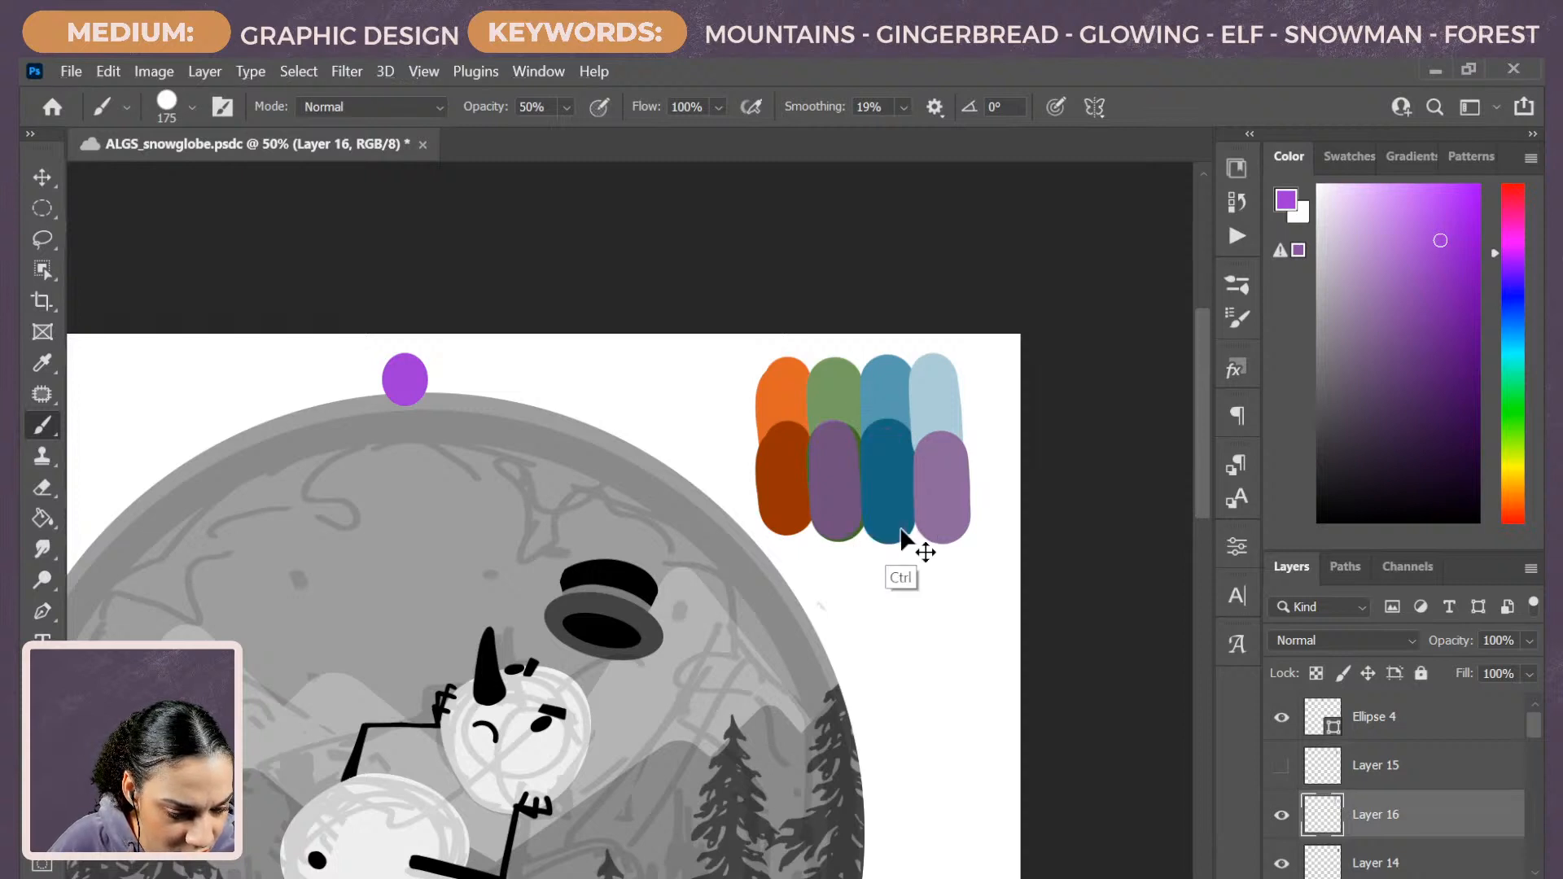
left_click(851, 470, "alt")
key("ctrl+z")
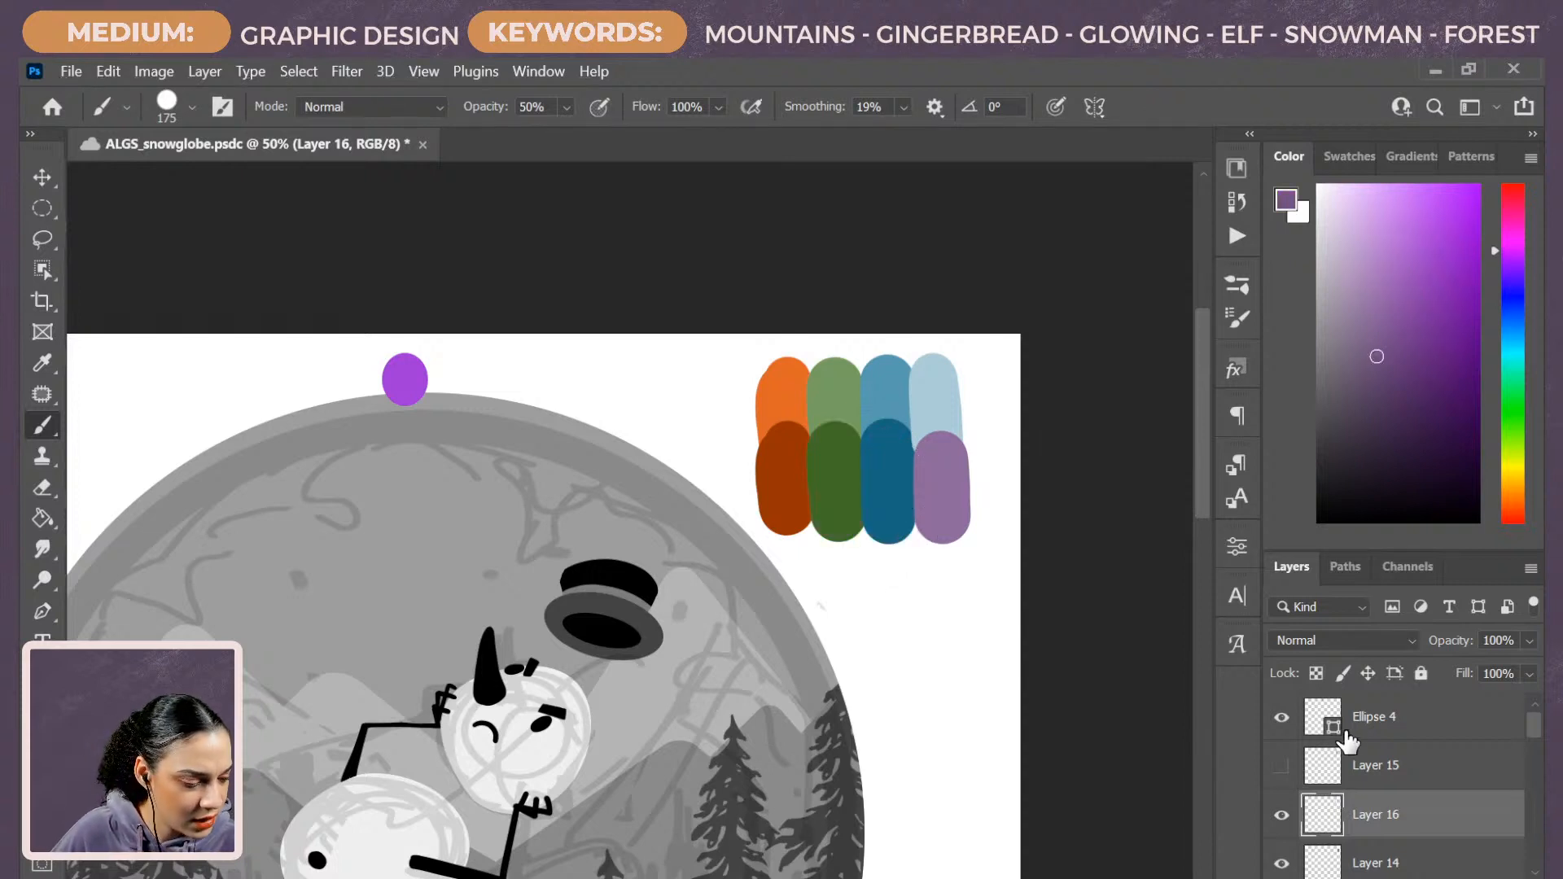
Paint a vertical swatch of the sampled dark purple at 100% opacity beside the muted purple swatch.
key("0")
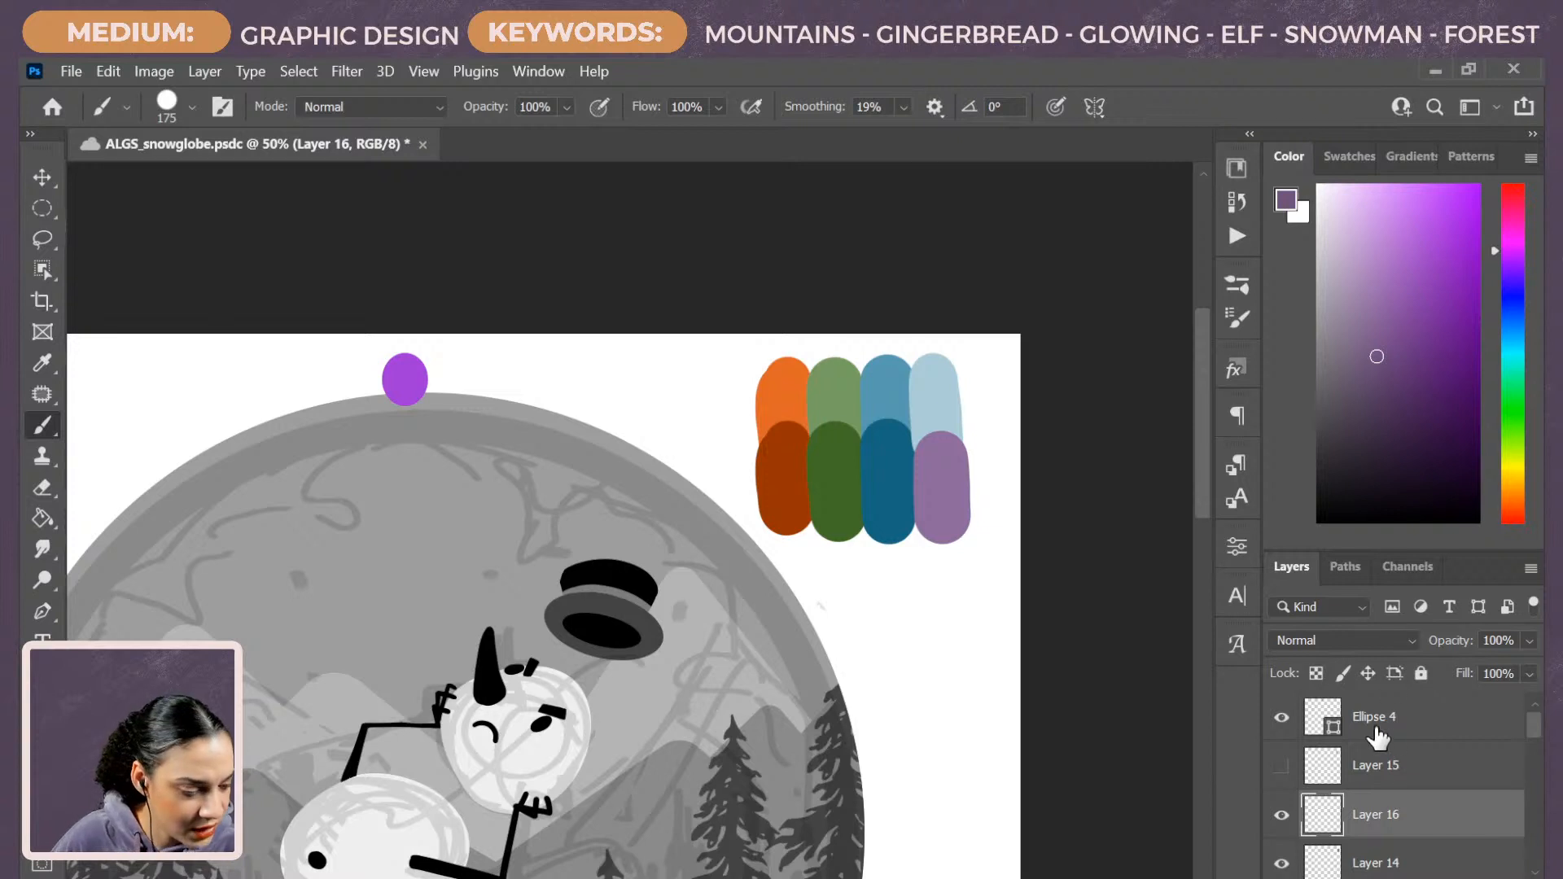
left_click_drag(981, 435, 985, 534)
key("ctrl+z")
left_click_drag(984, 458, 987, 519)
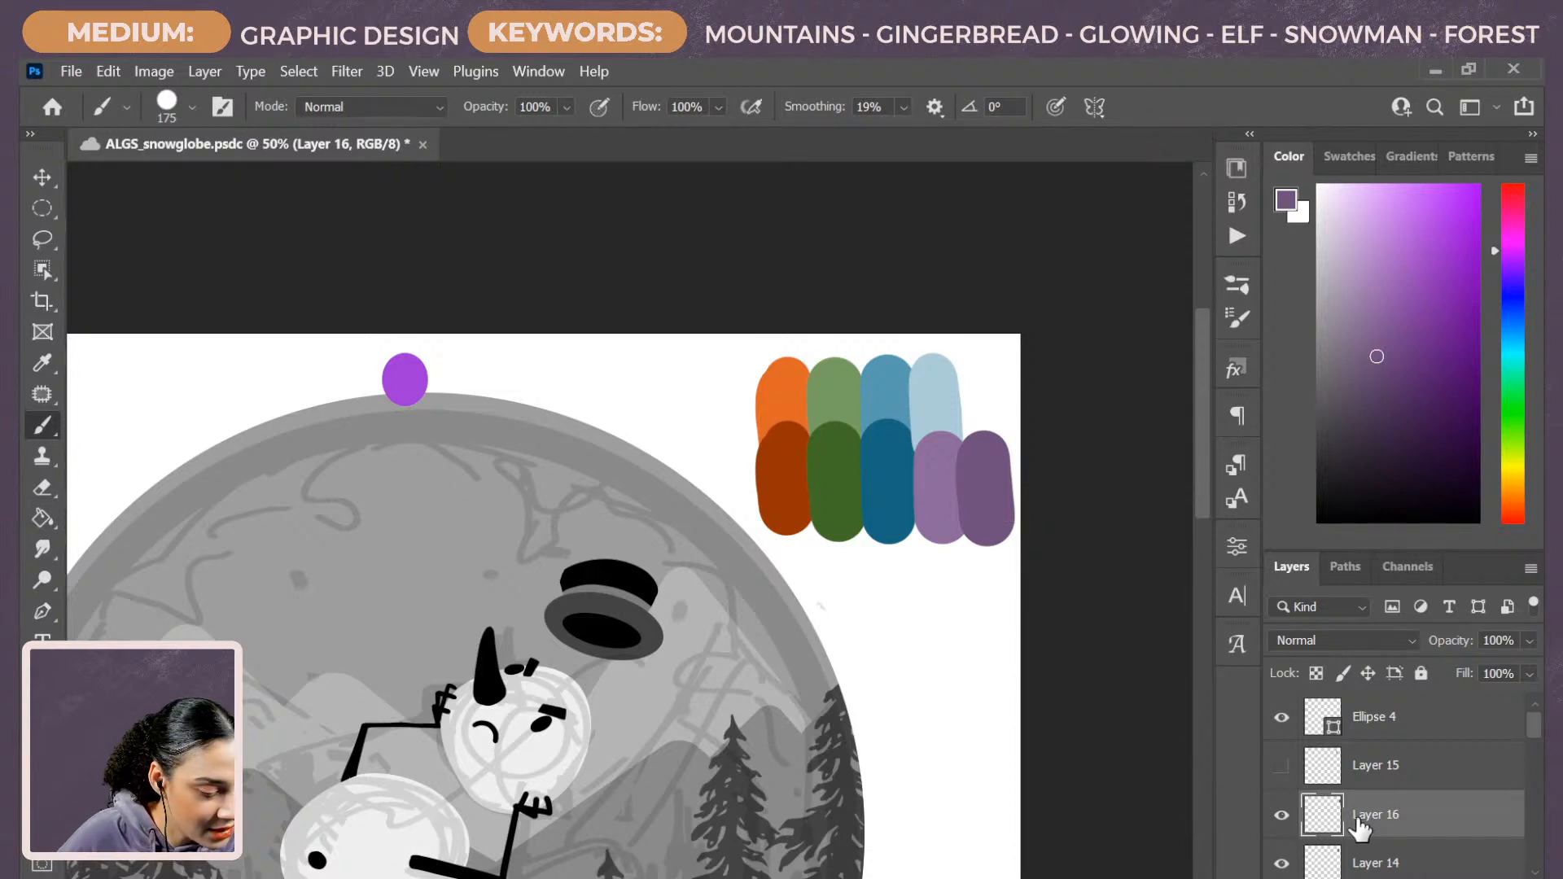
Merge Layer 16 with Layer 14 and toggle the merged layer's visibility to check the two purple swatches.
left_click(1416, 864, "shift")
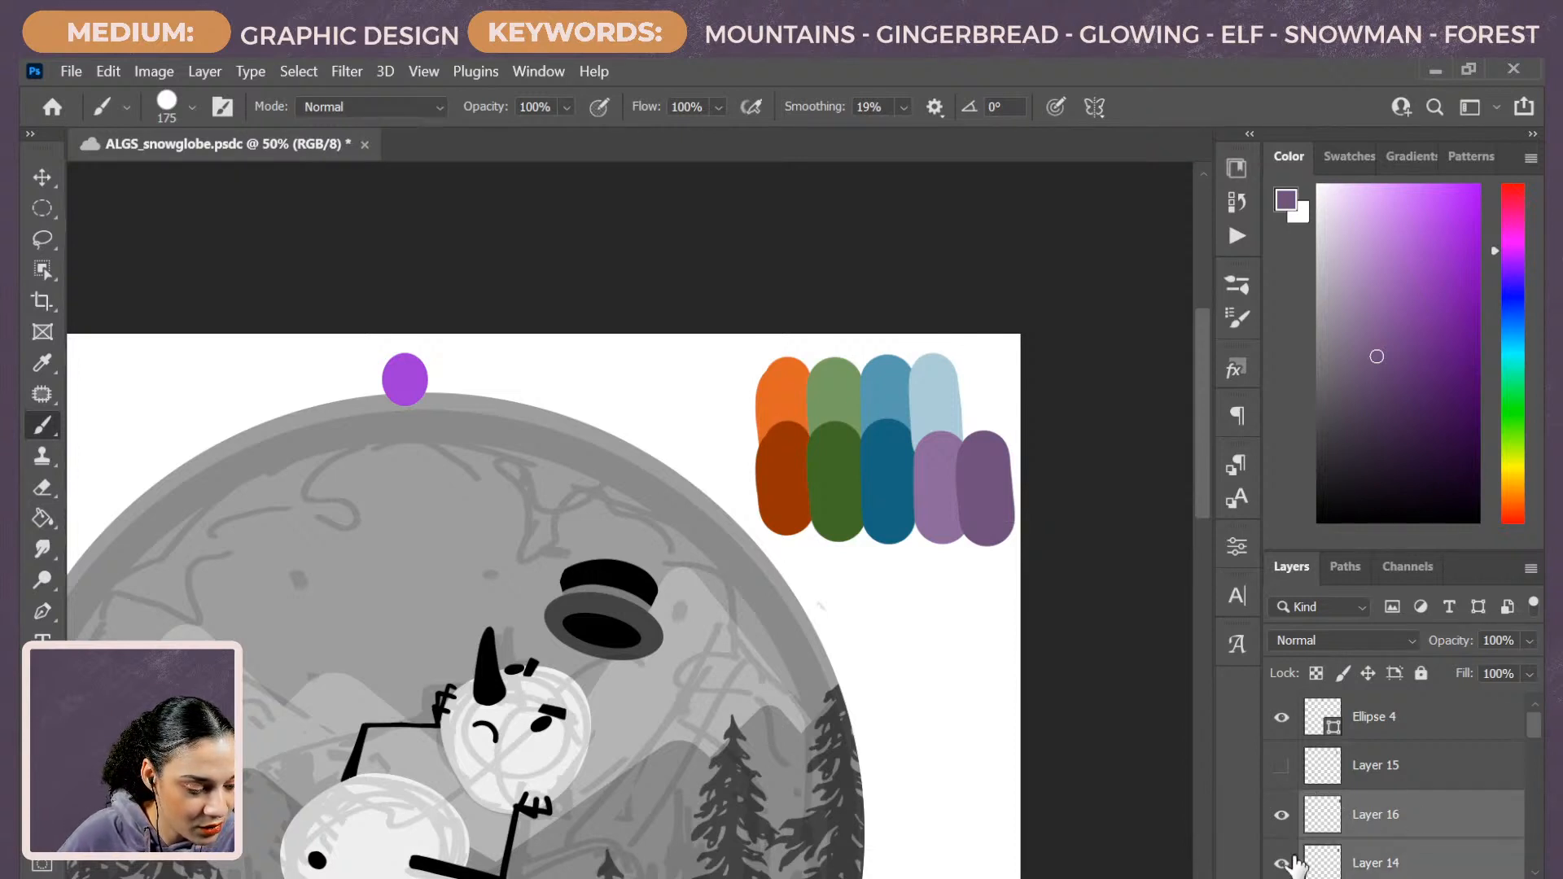
key("ctrl+e")
left_click(1281, 815)
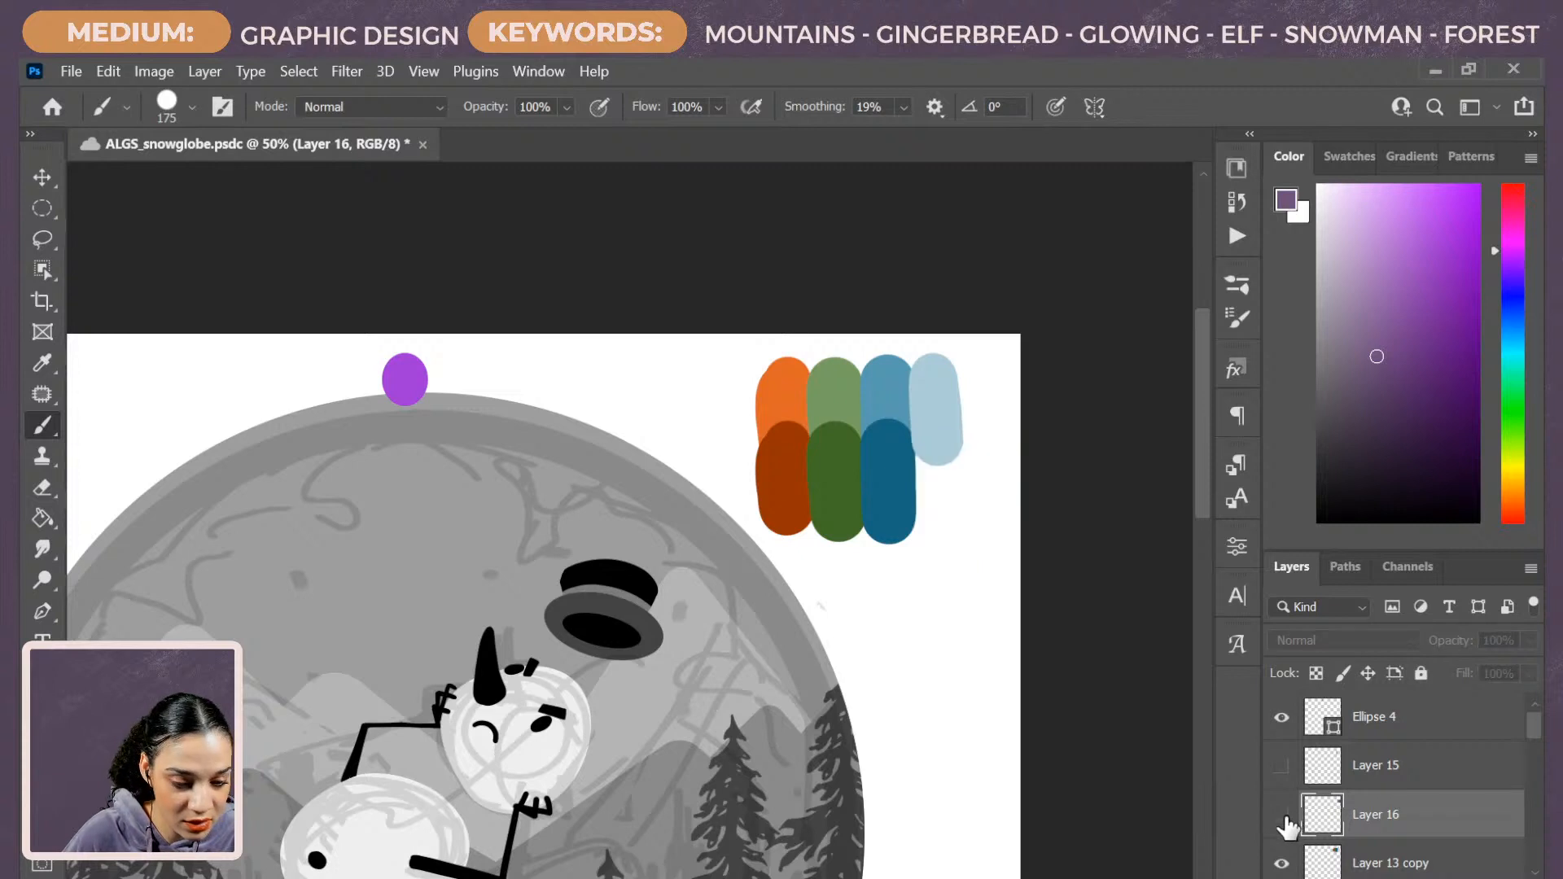
left_click(1281, 815)
Merge the purple swatches with Layer 13 copy and Layer 13 into one palette layer, checking it by toggling visibility.
scroll(1538, 744, "down", 3)
scroll(1535, 740, "up", 1)
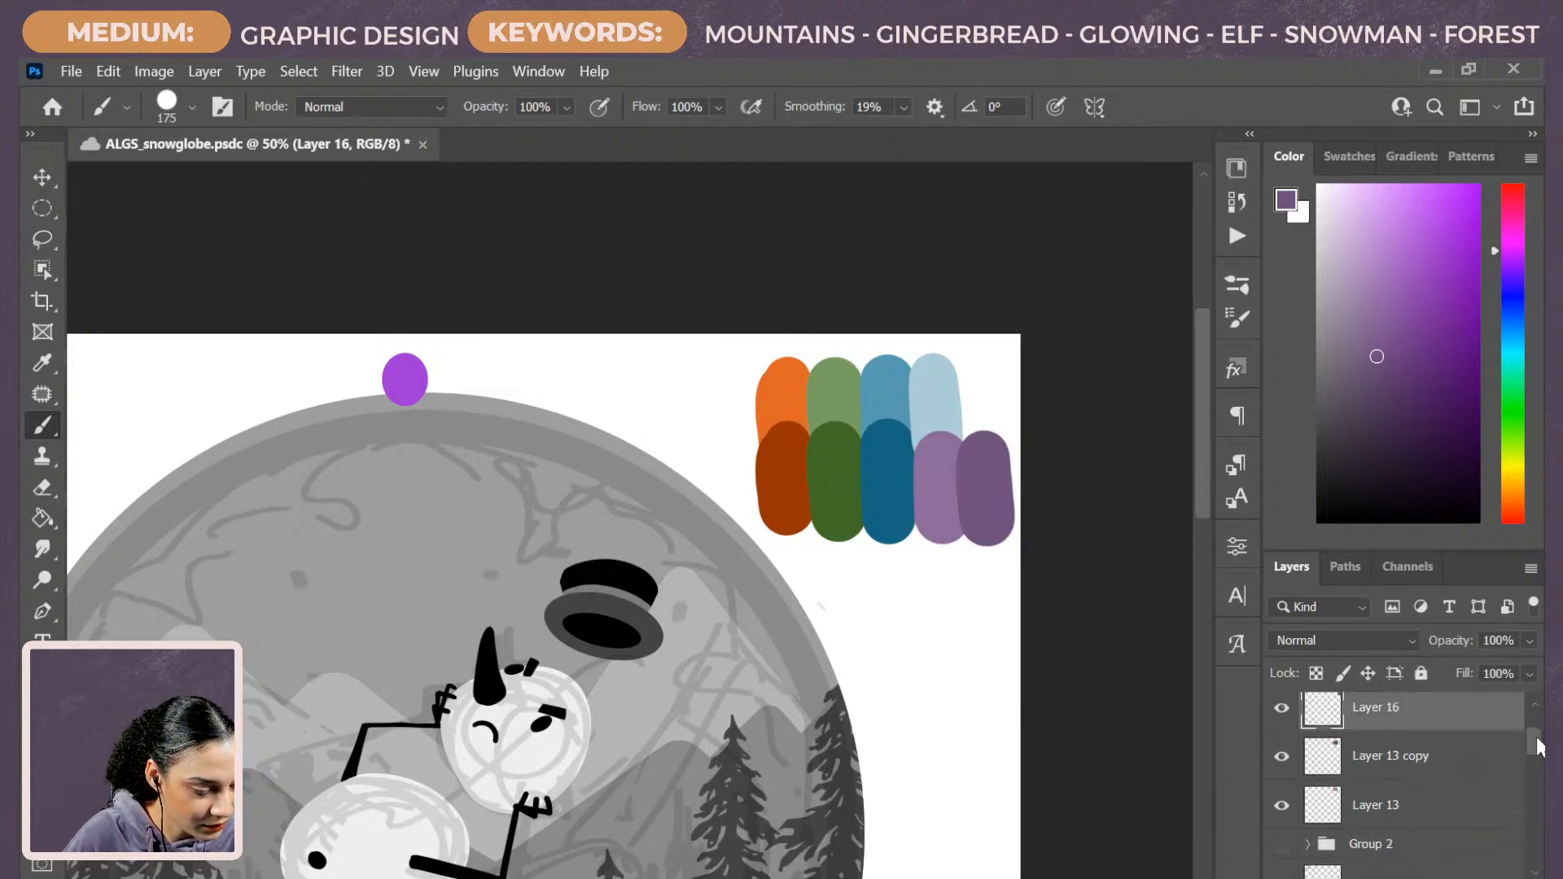
left_click(1457, 793)
left_click(1433, 749)
key("ctrl+e")
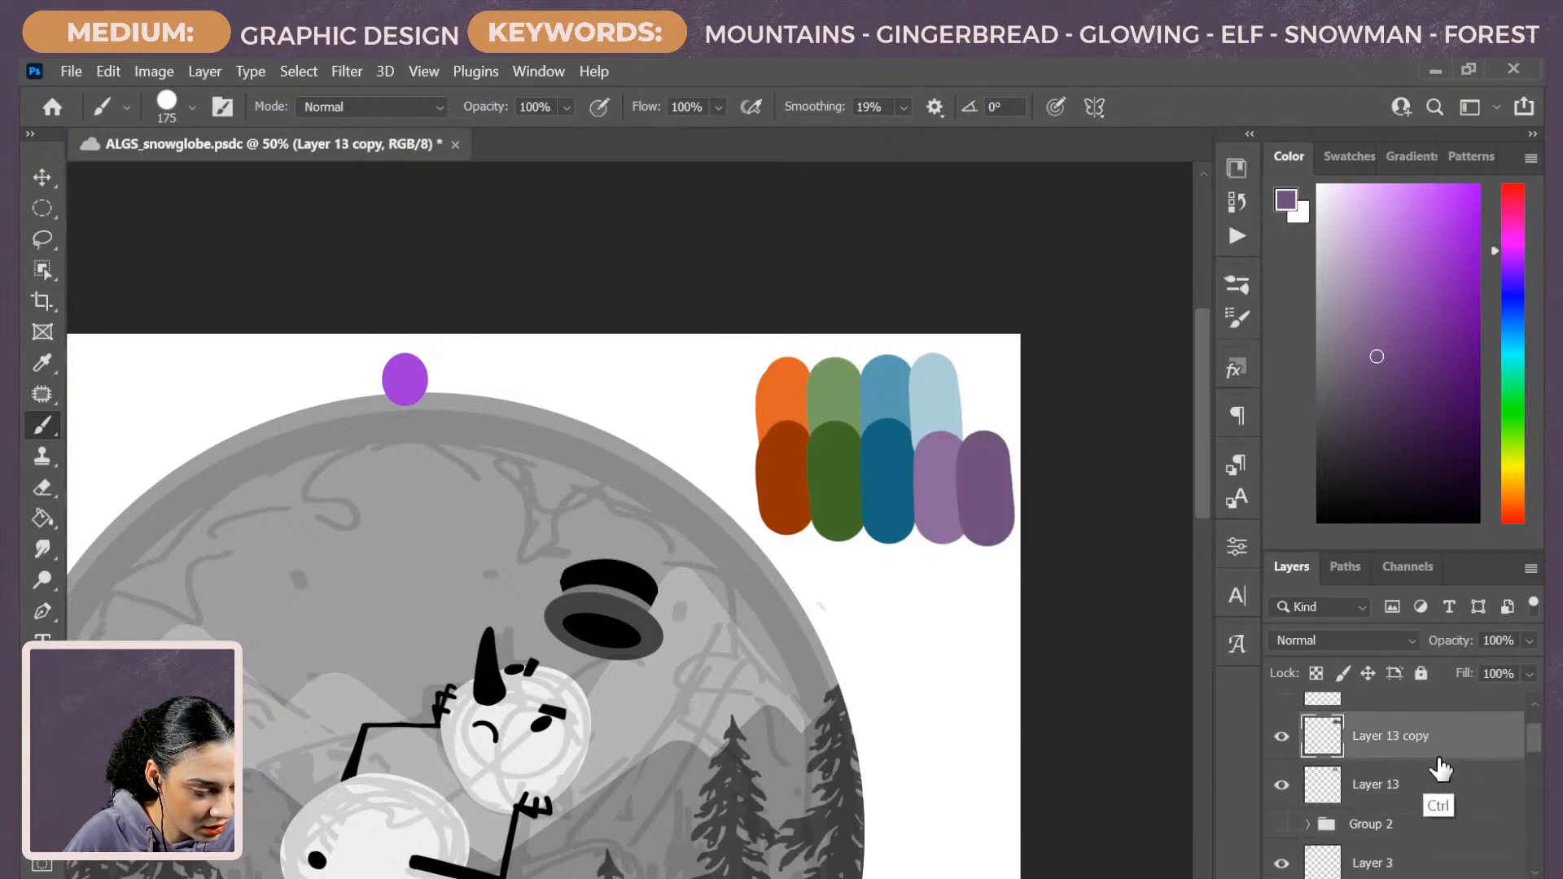
left_click(1291, 741)
left_click(1293, 743)
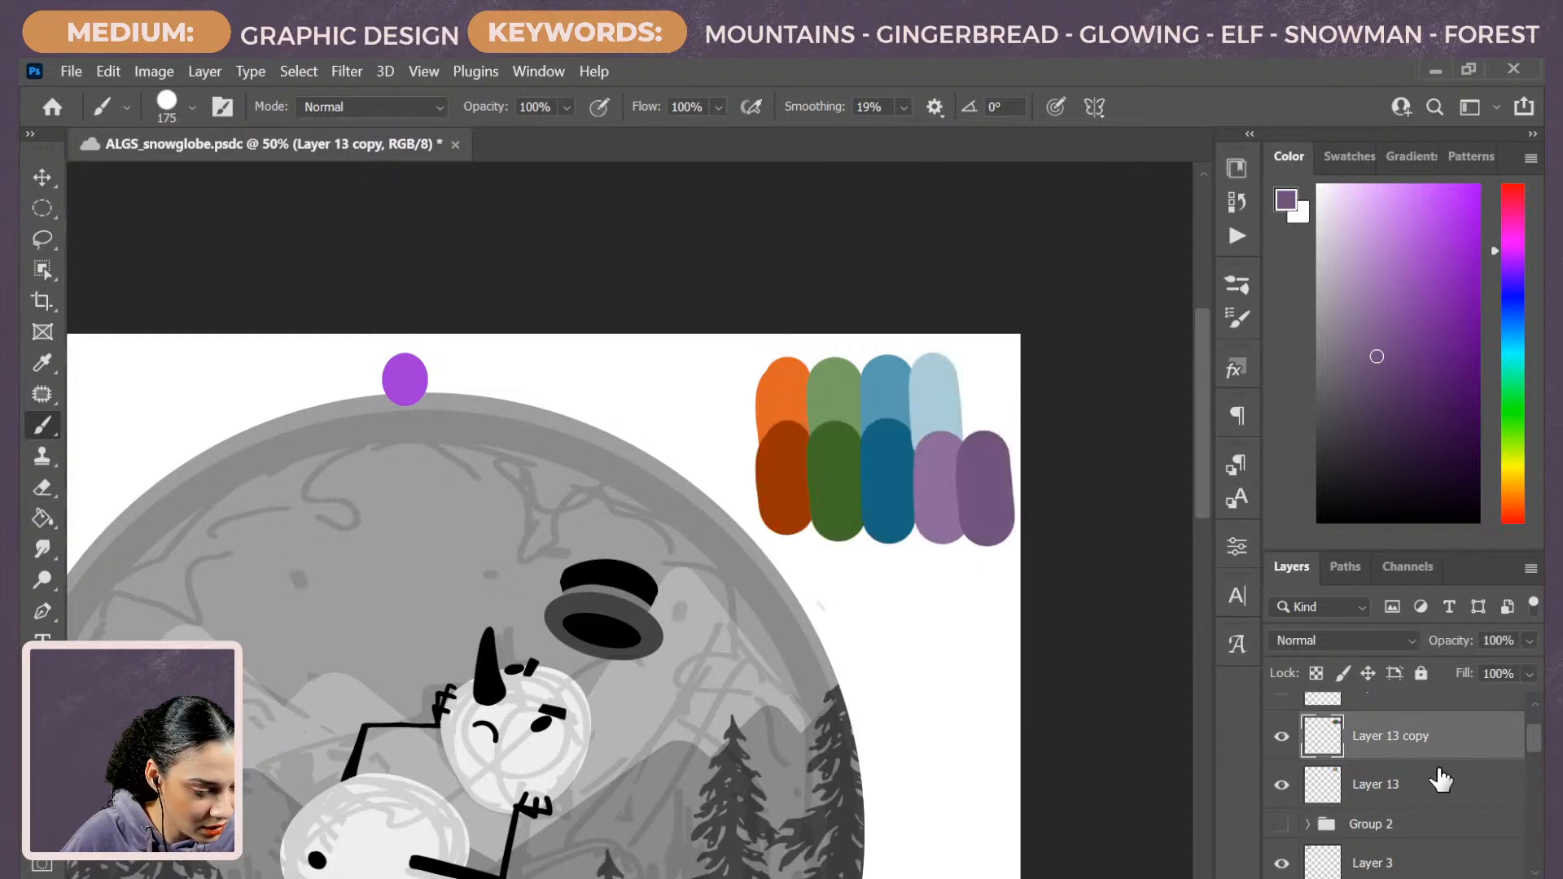
key("ctrl+e")
left_click(1283, 737)
left_click(1283, 737)
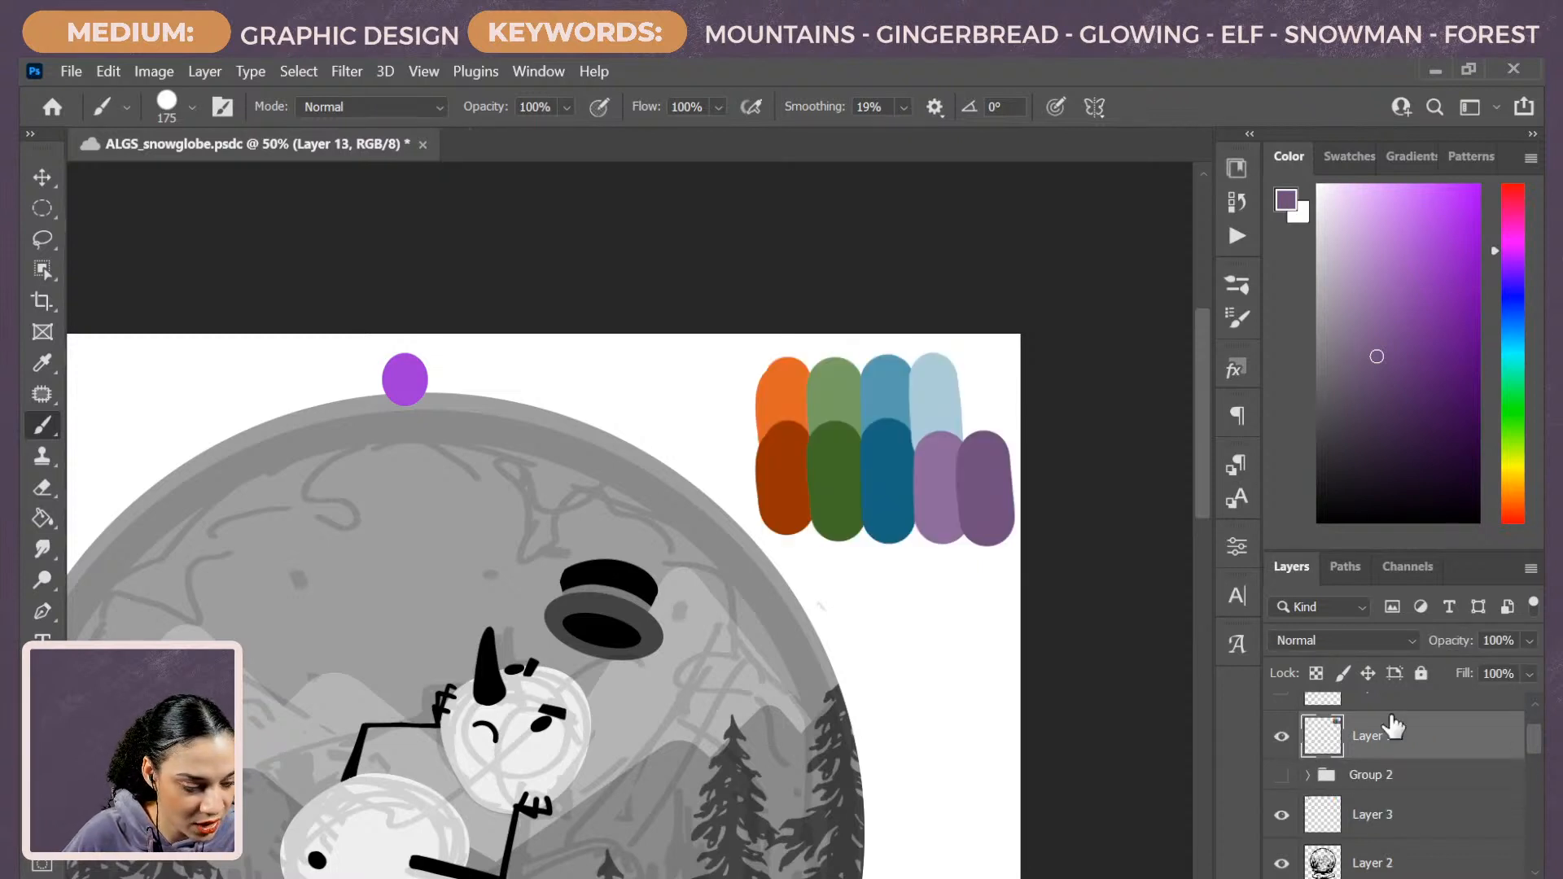
Delete the Ellipse 4 layer holding the bright purple sample.
left_click_drag(1537, 743, 1525, 716)
left_click(1416, 723)
key("Delete")
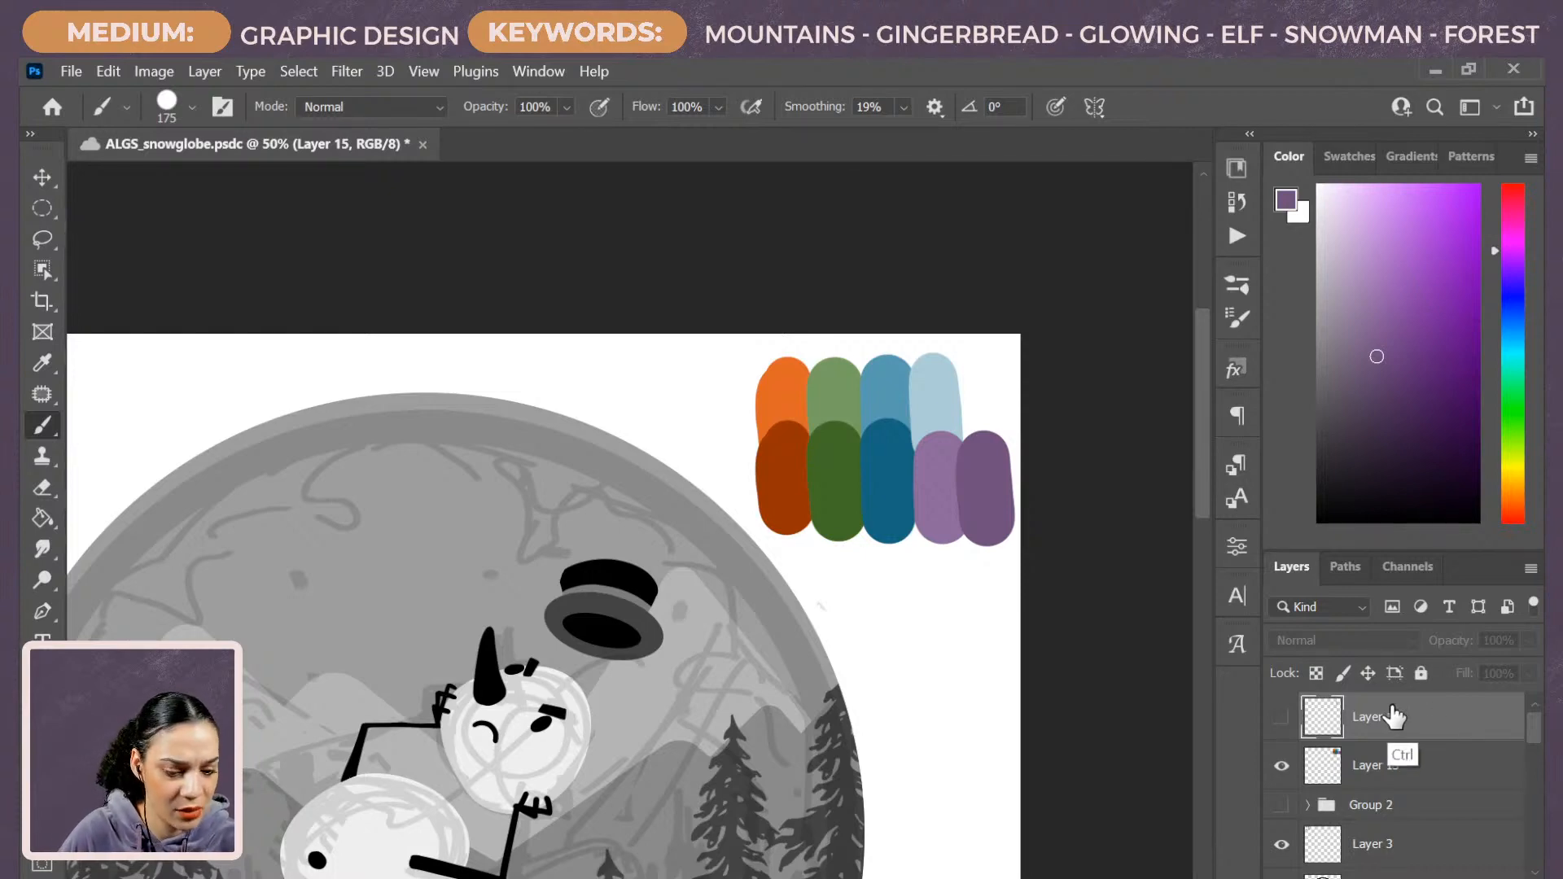
Hide the rough sketch on Layer 2 so only the clean grayscale snow globe shapes and the palette show.
key("ctrl+minus")
key("ctrl+minus")
key("ctrl+plus")
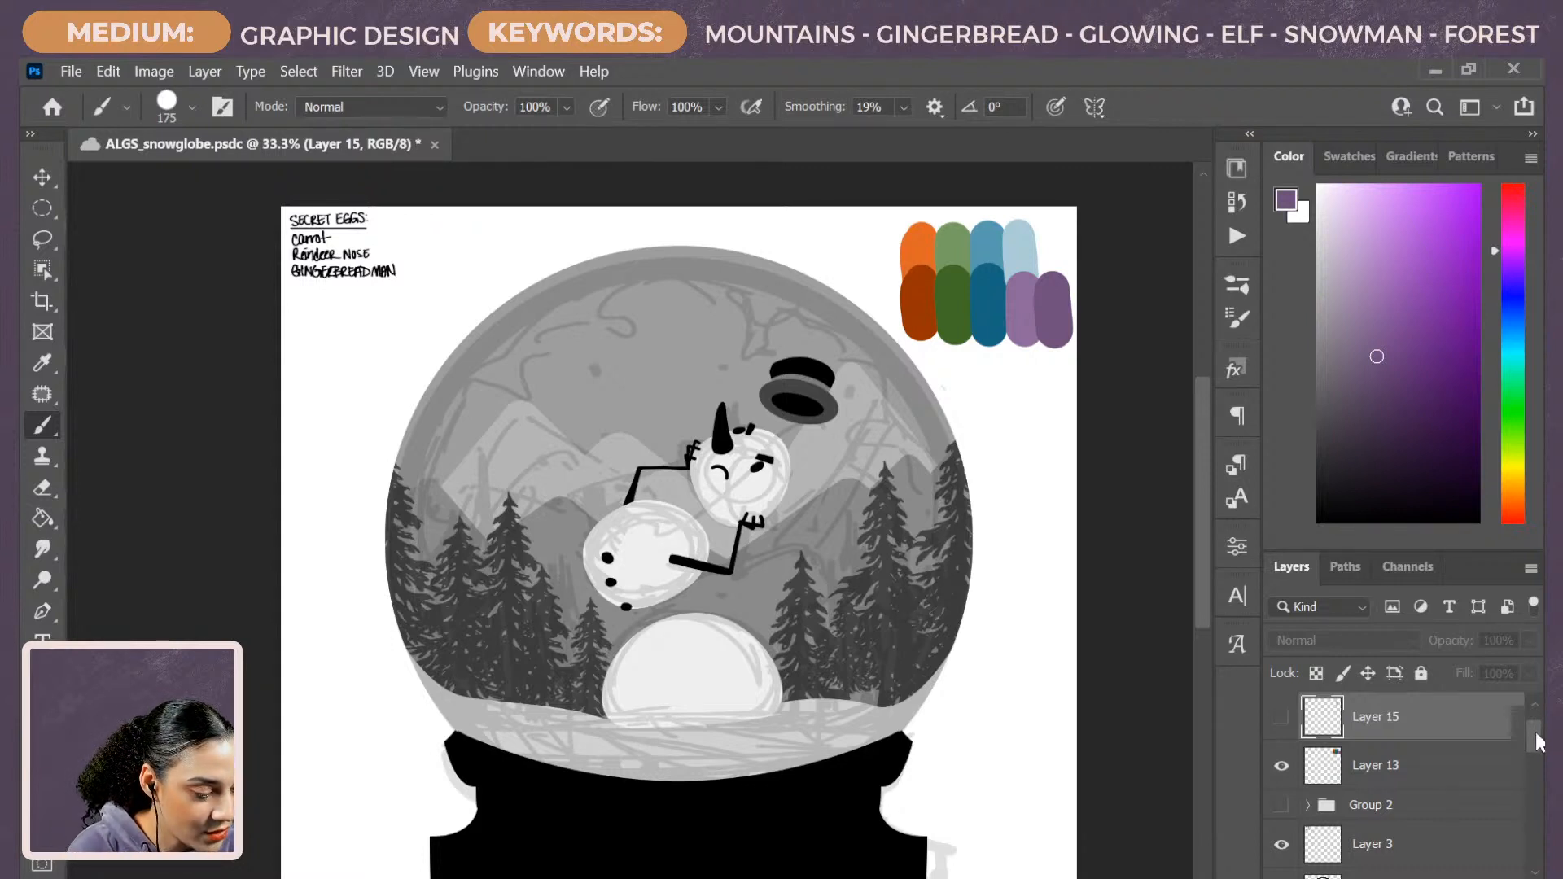
left_click_drag(1535, 718, 1537, 771)
scroll(1413, 751, "up", 2)
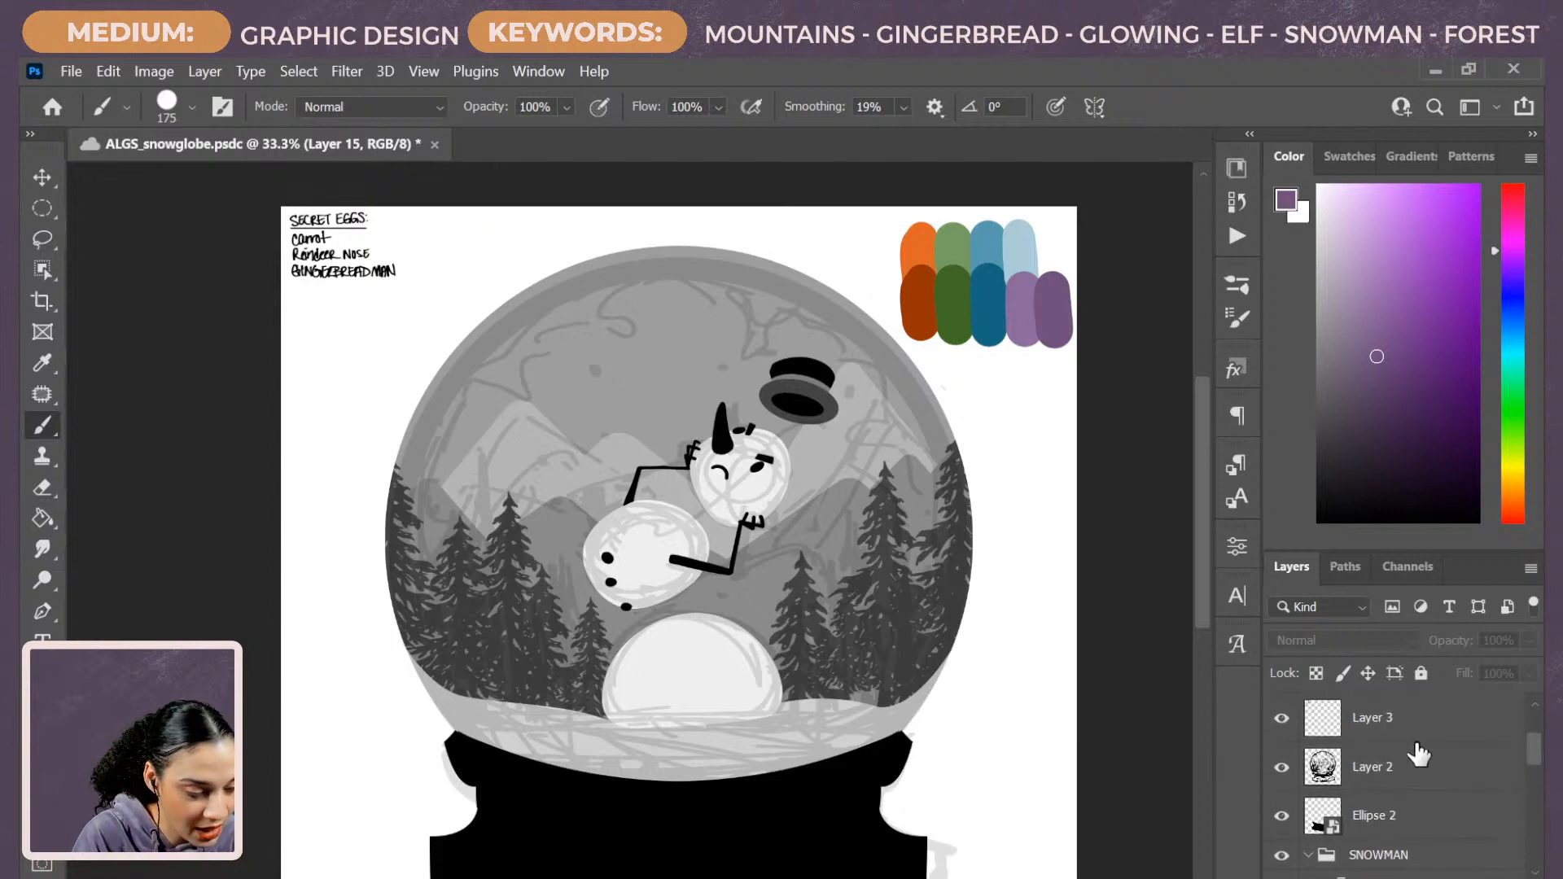
left_click(1281, 767)
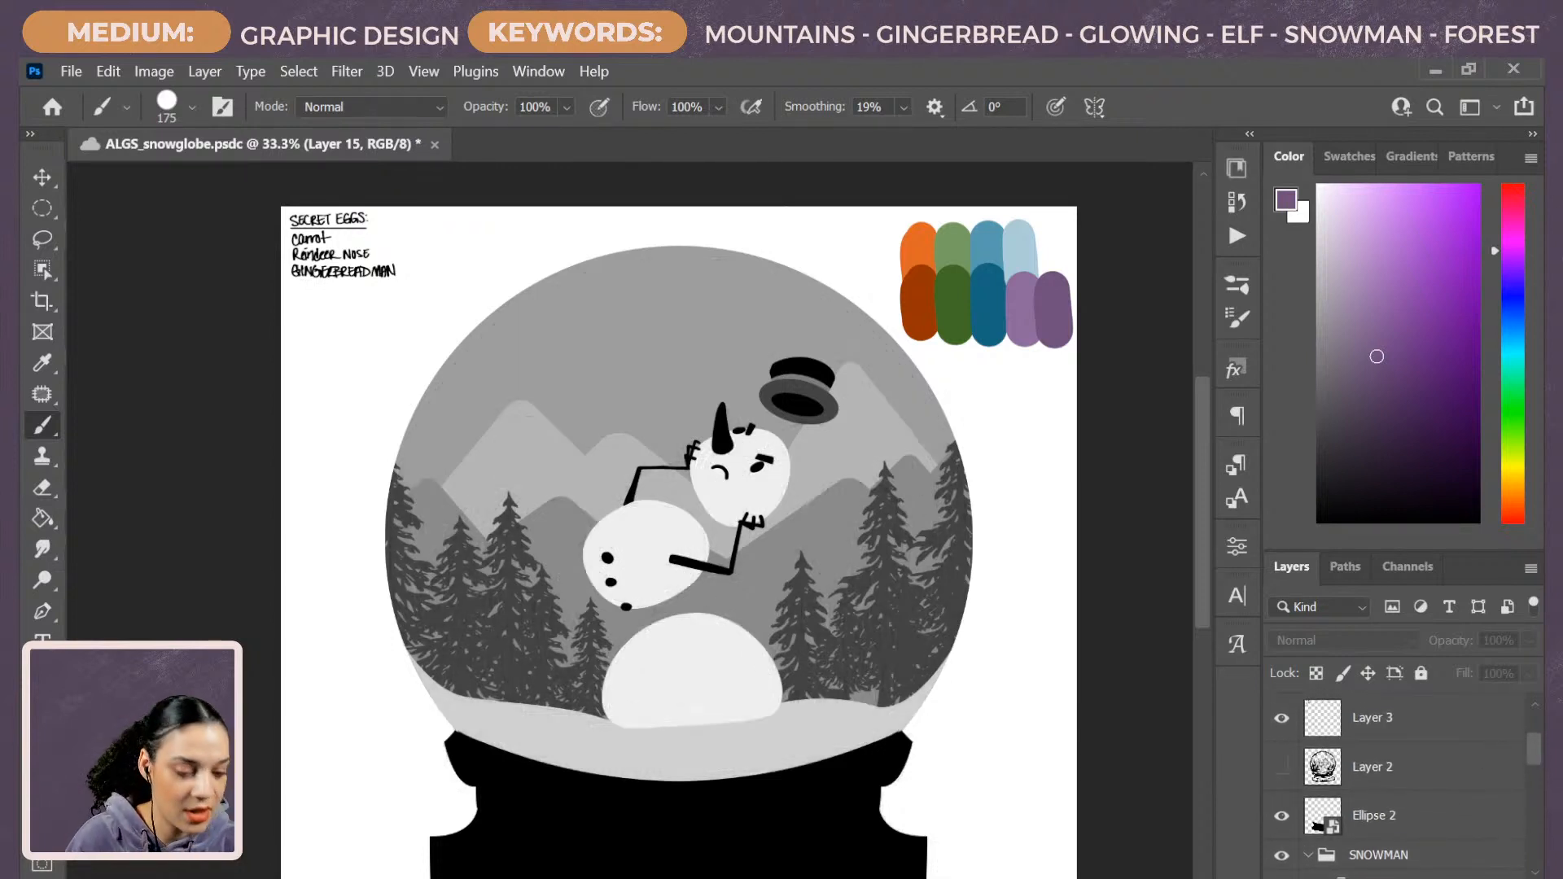
Group the HEAD, MIDDLE and BASE shape layers inside the SNOWMAN folder.
left_click_drag(1527, 747, 1530, 765)
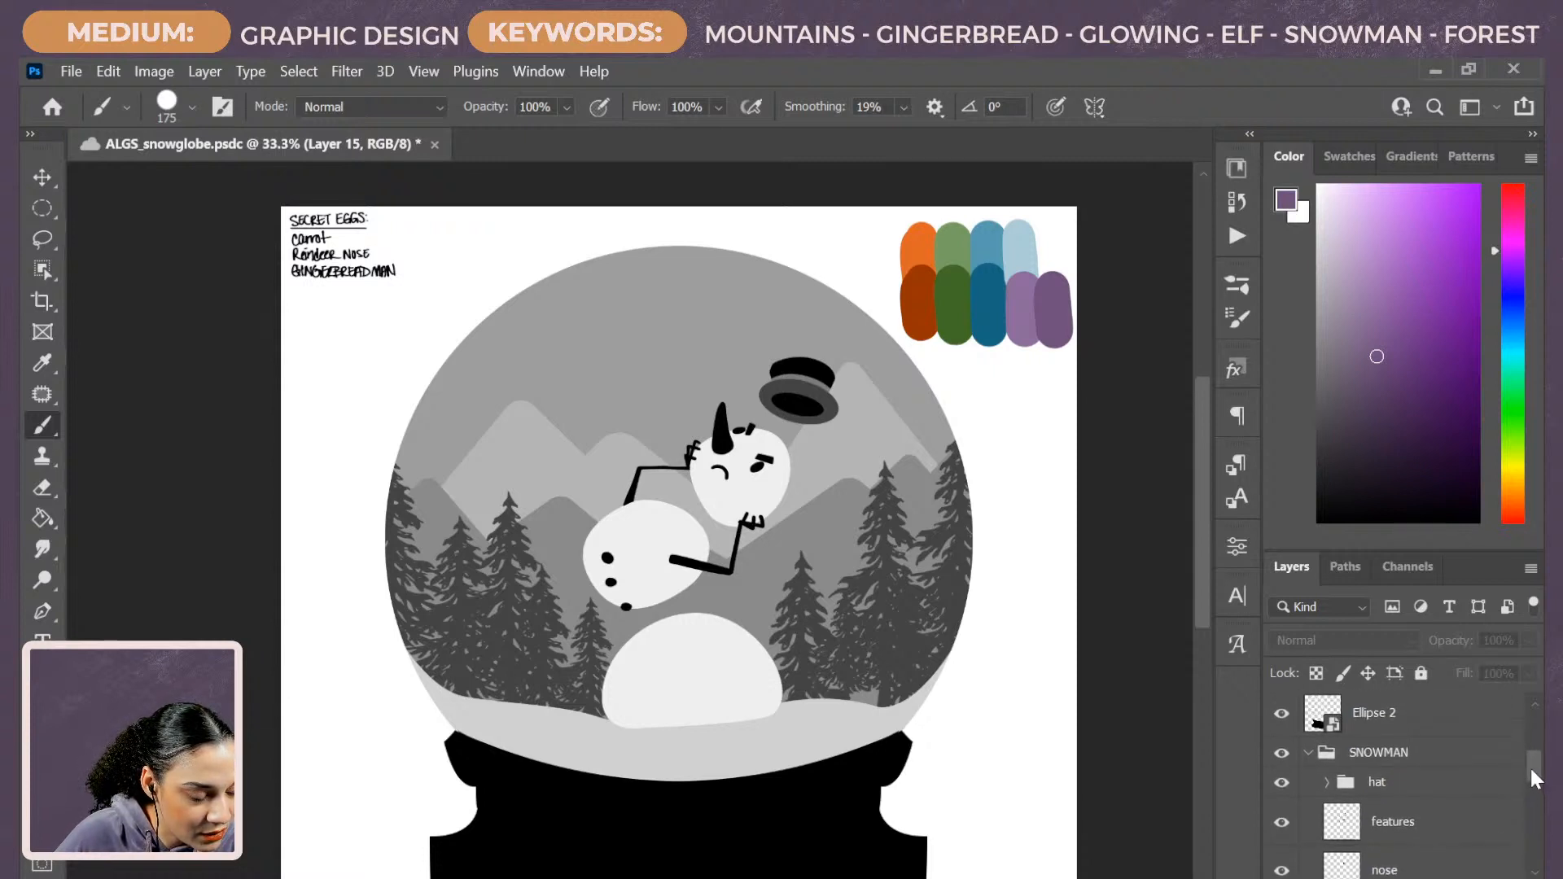
left_click(1308, 752)
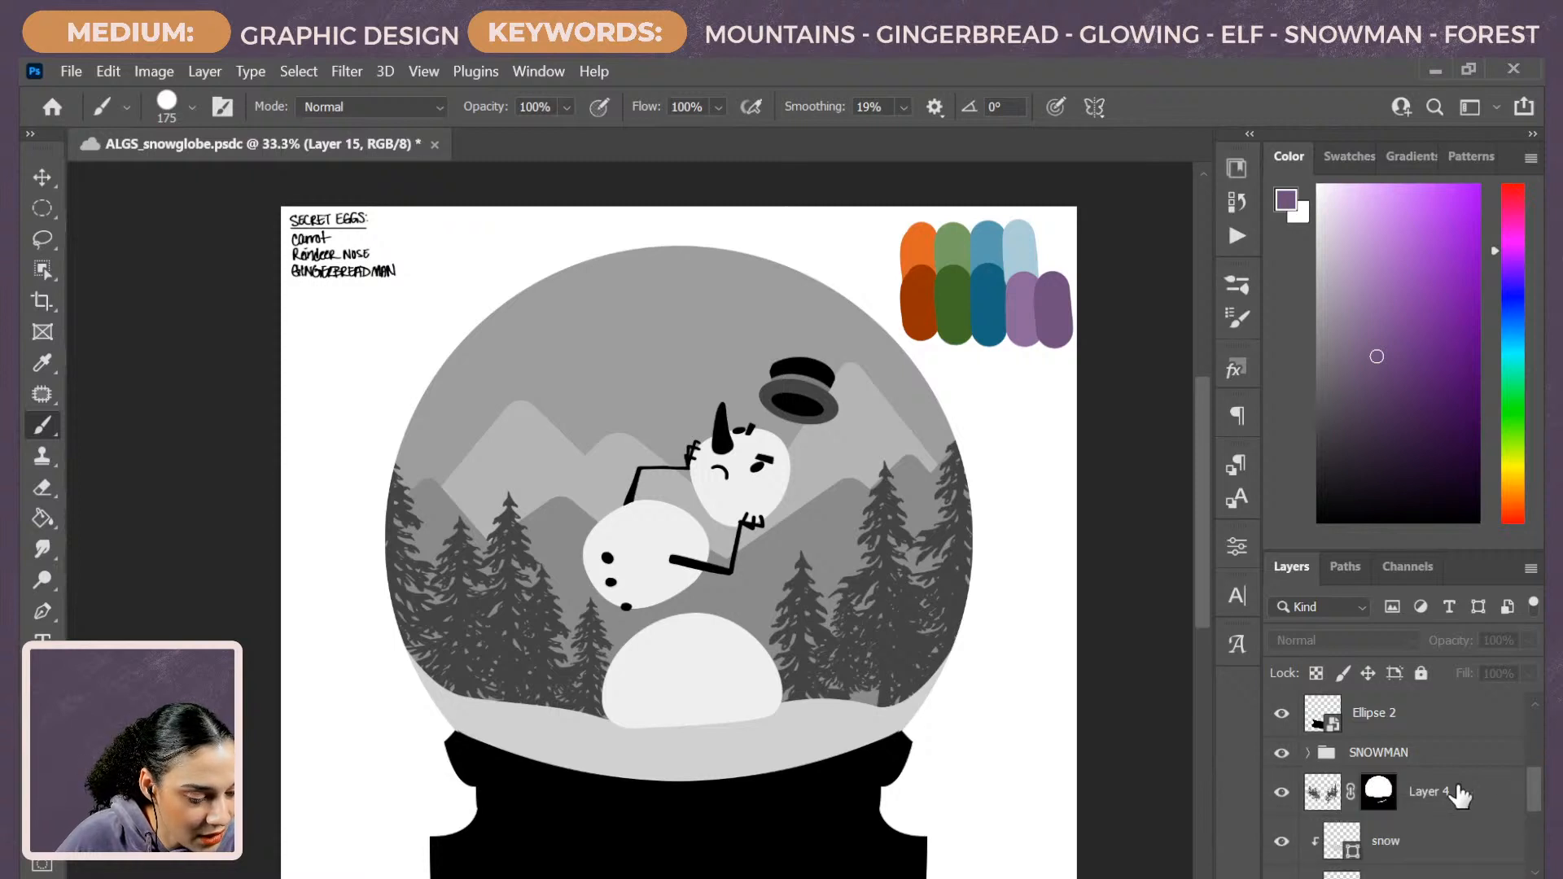
left_click(1309, 753)
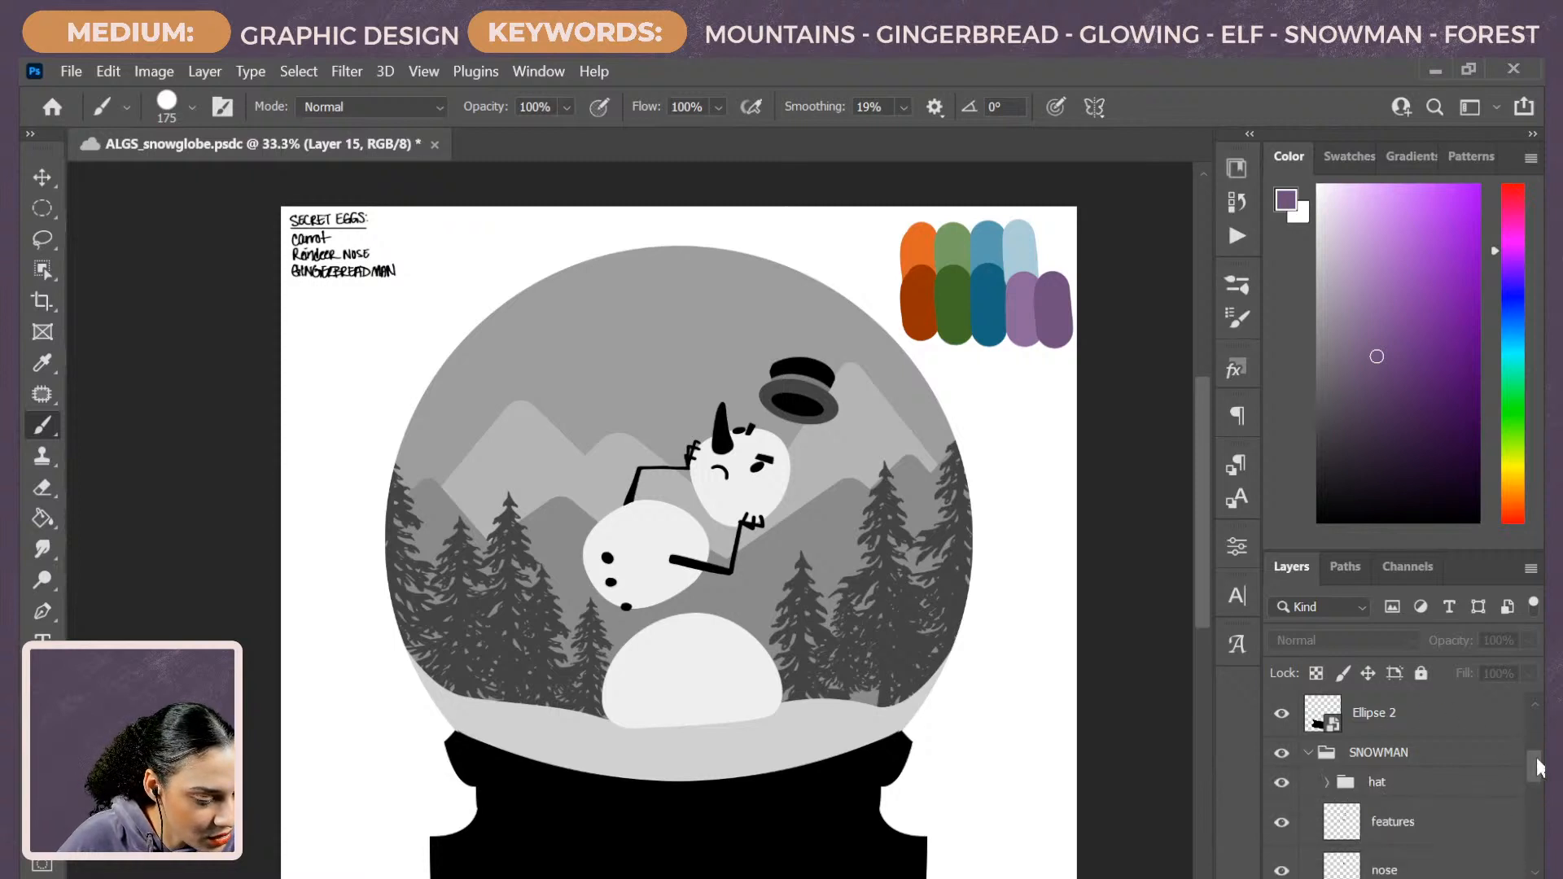
left_click_drag(1534, 769, 1540, 810)
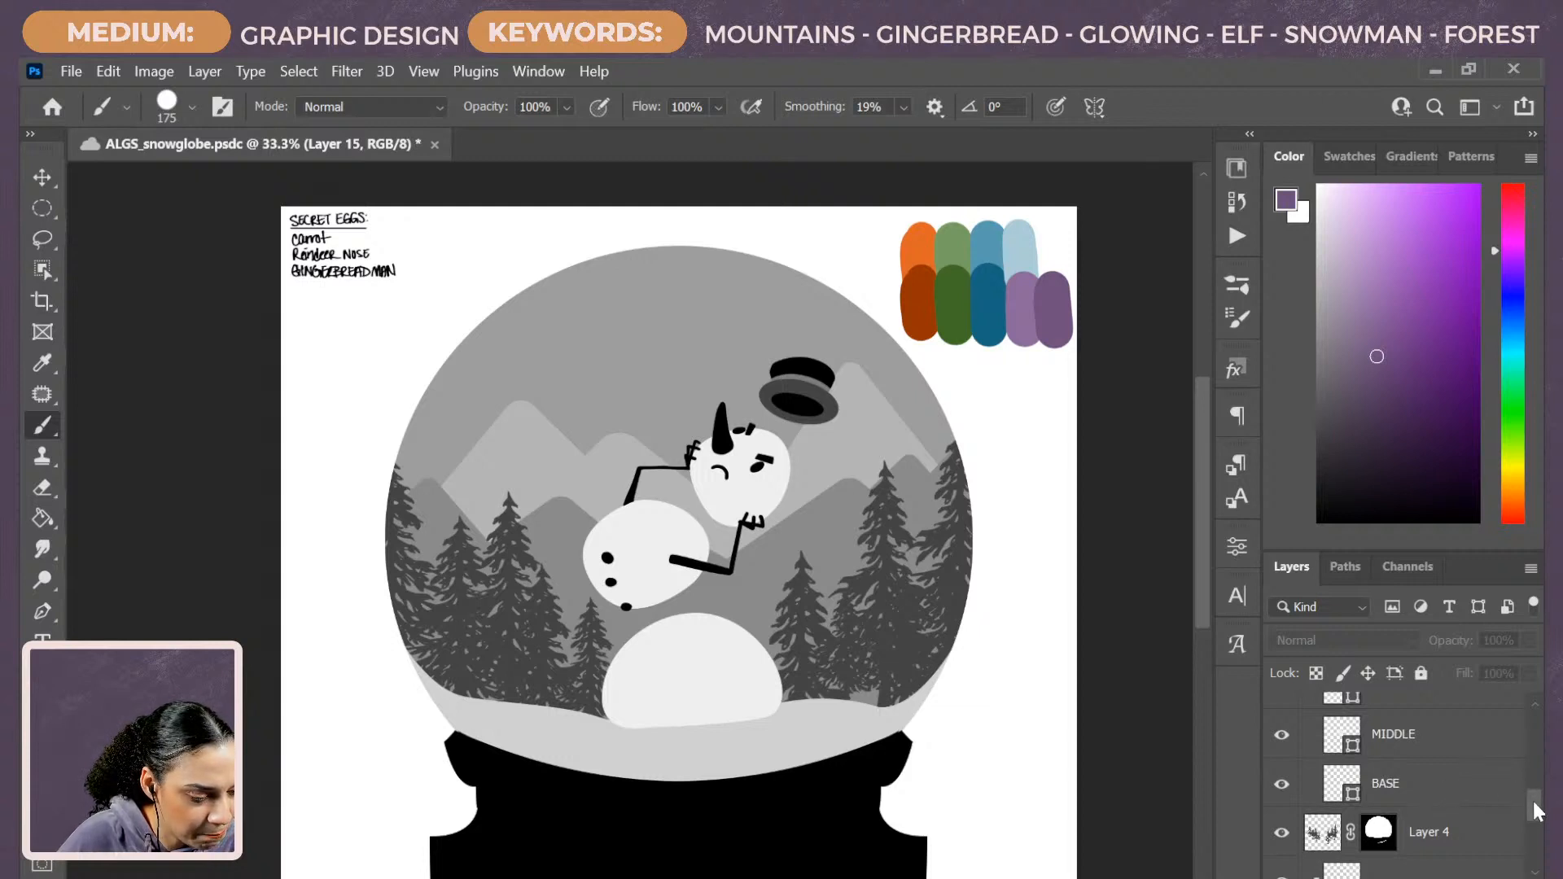
mouse_move(1537, 811)
left_mouse_down()
mouse_move(1537, 792)
mouse_move(1541, 807)
left_mouse_up()
left_click(1448, 728)
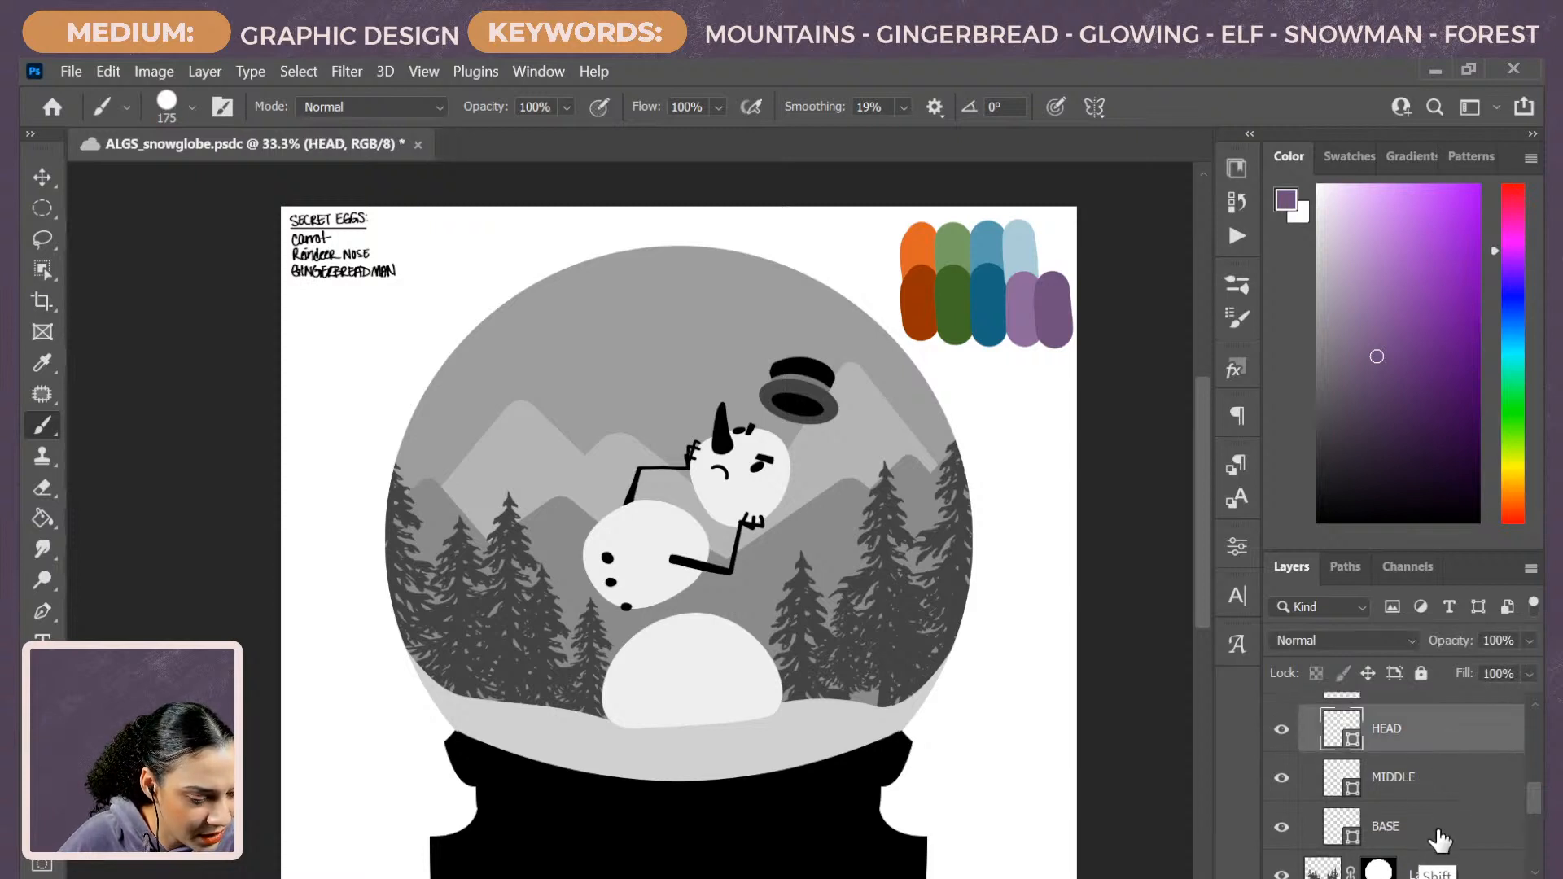
left_click(1439, 840, "shift")
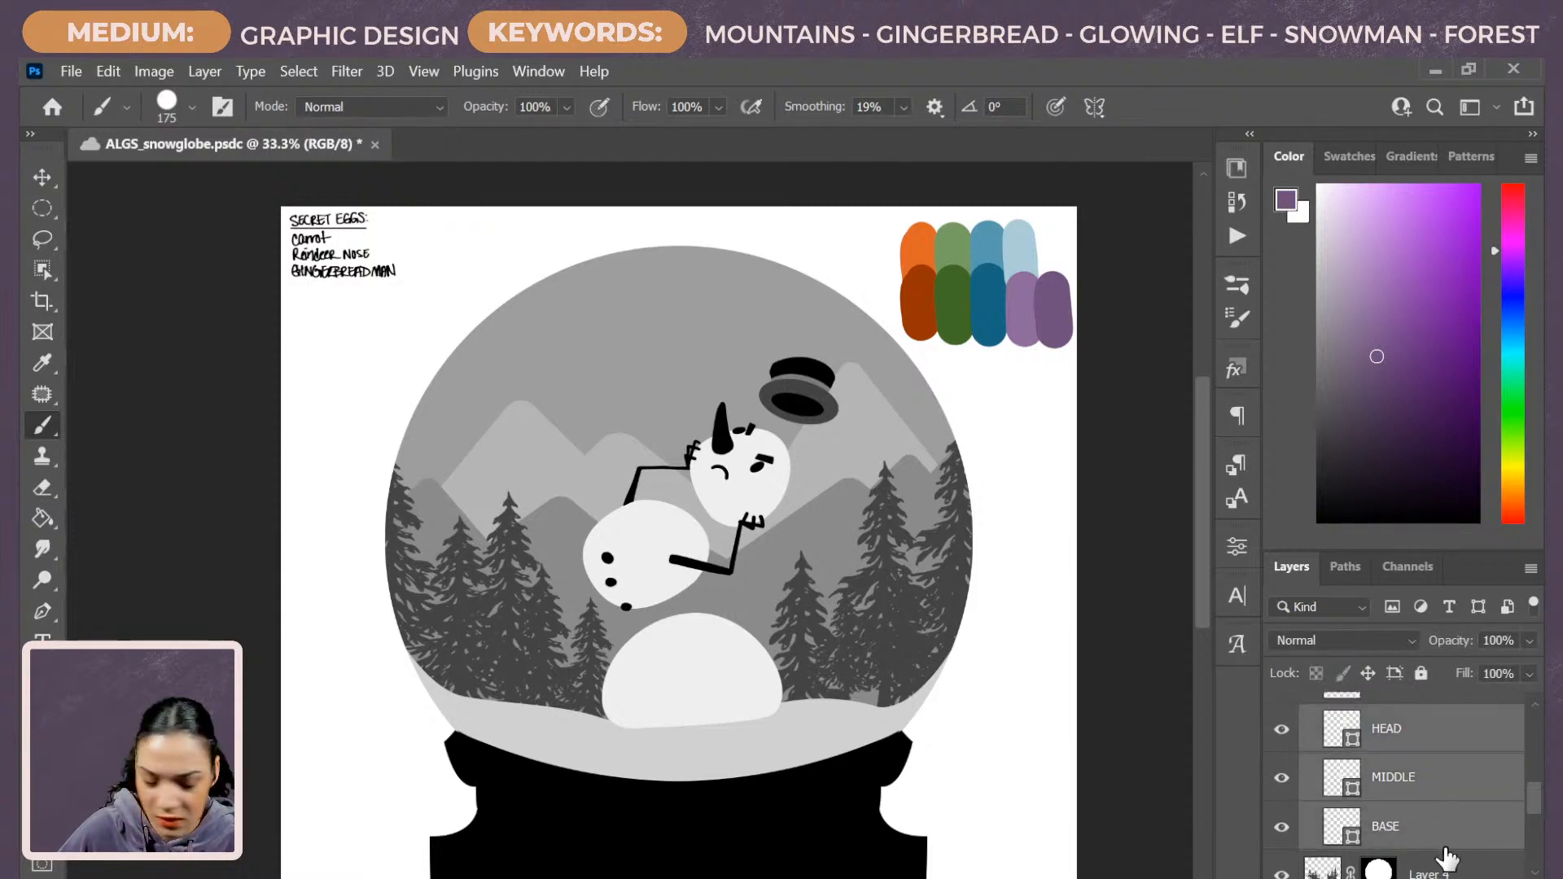
key("ctrl+g")
Add a new empty layer above the grouped snowman body shapes and clip it to that group.
key("ctrl+shift+alt+n")
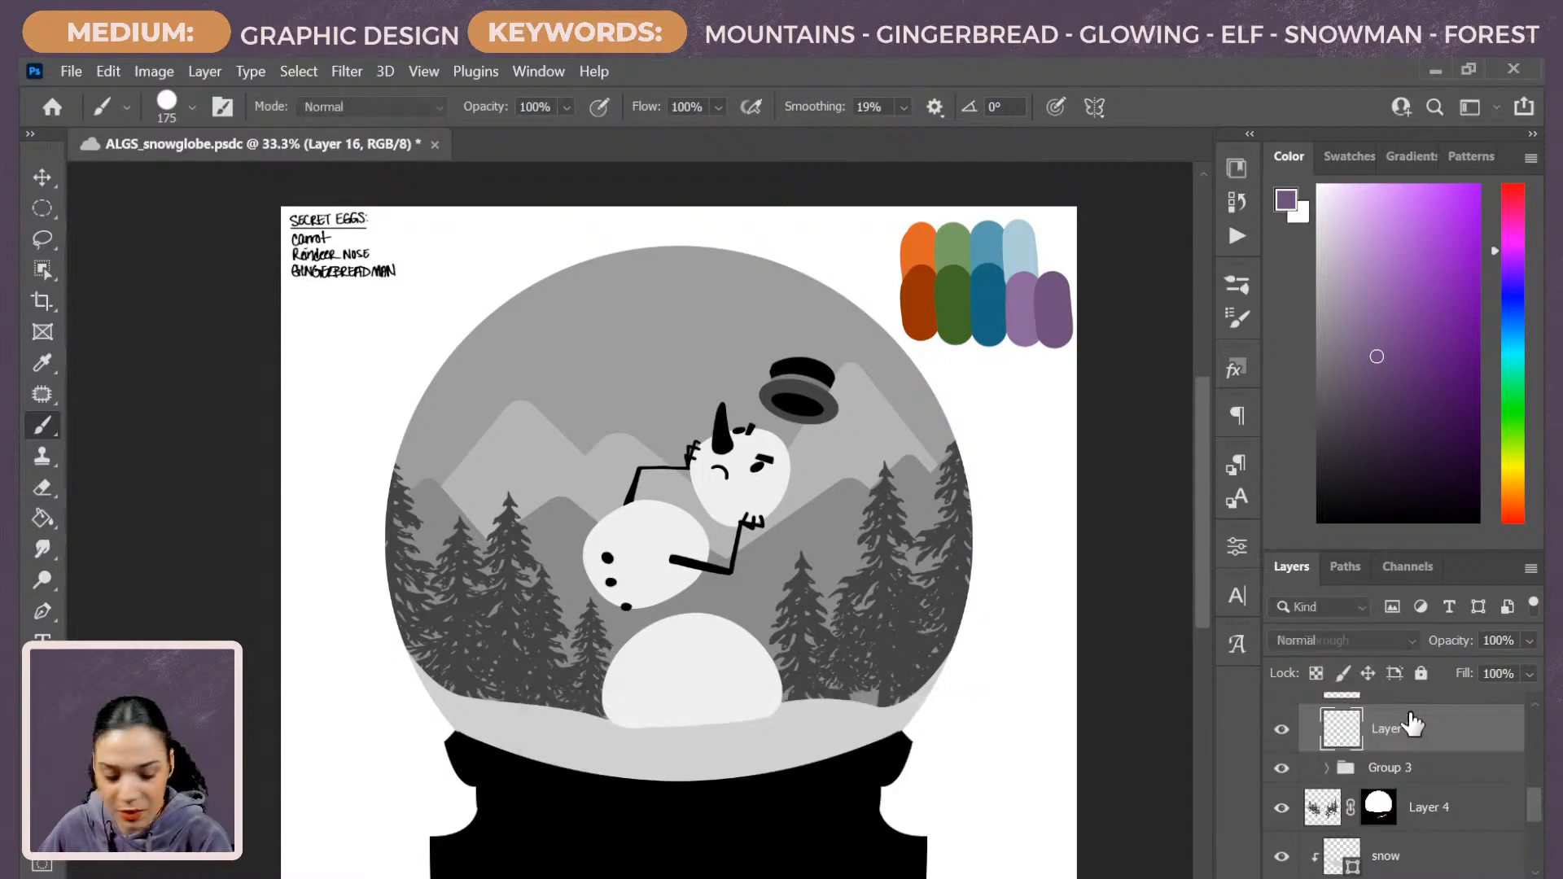
right_click(1441, 727)
left_click(1249, 578)
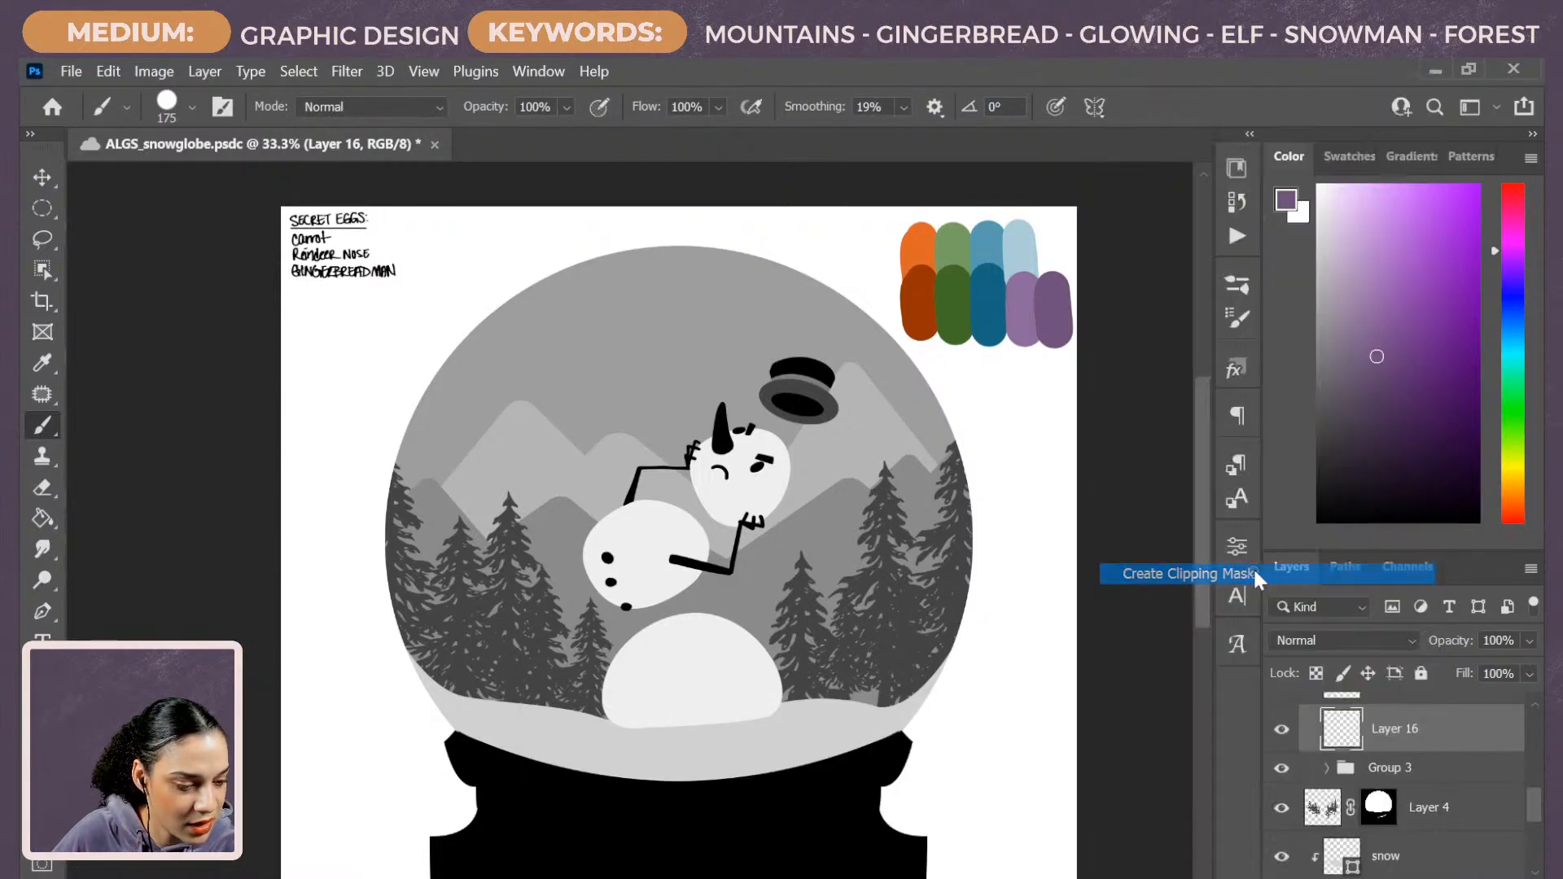
Sample the palette's light blue, lighten it slightly, and fill the clipped layer so the snowman's three body shapes turn pale blue.
left_click(1022, 244, "alt")
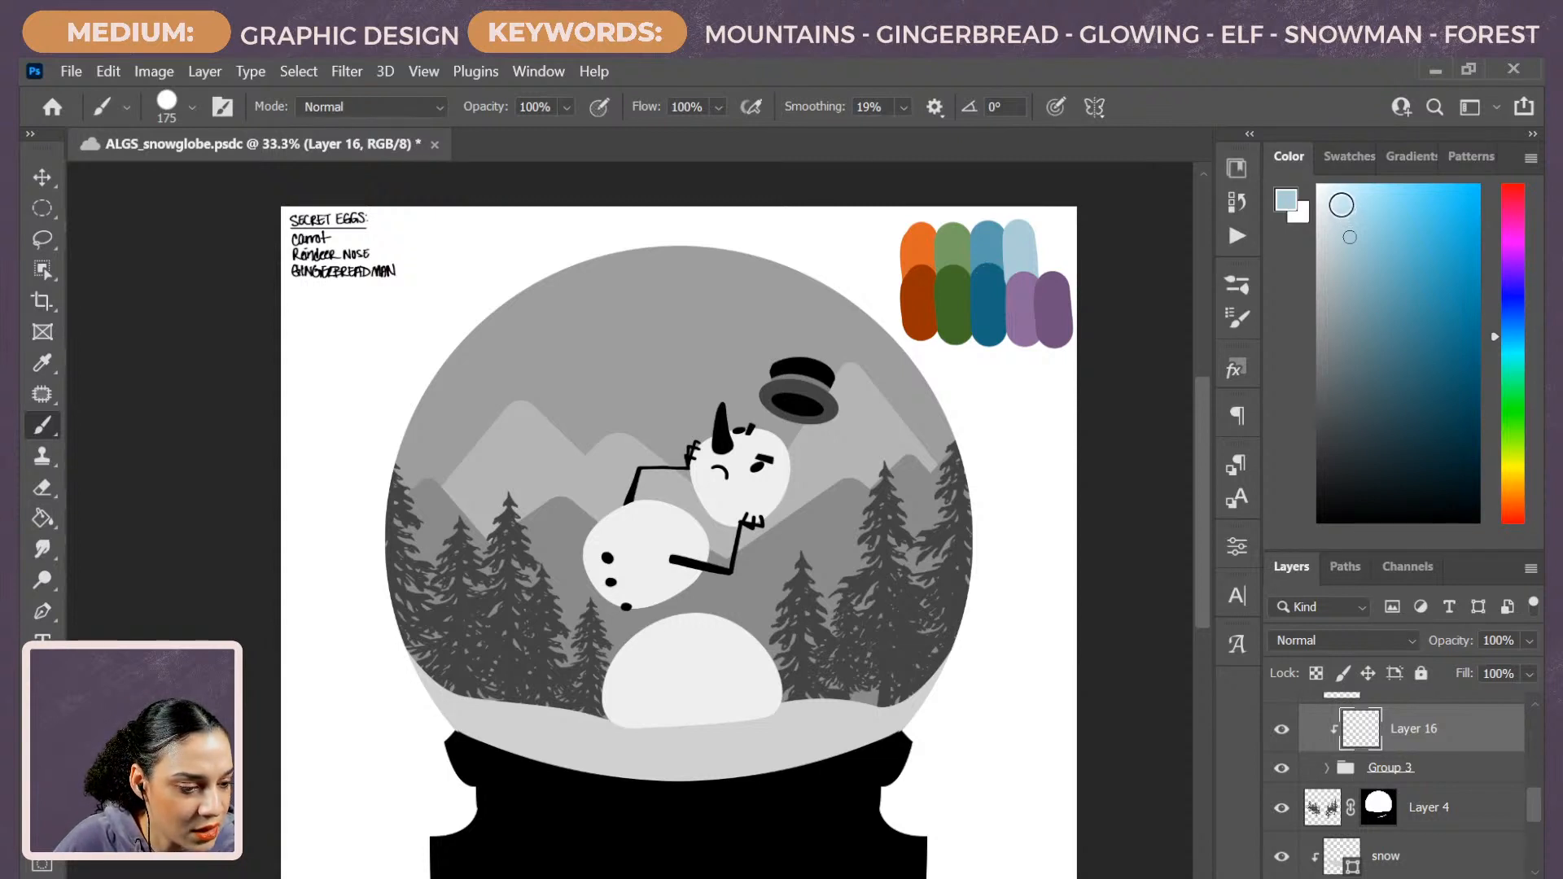
left_click(1340, 210)
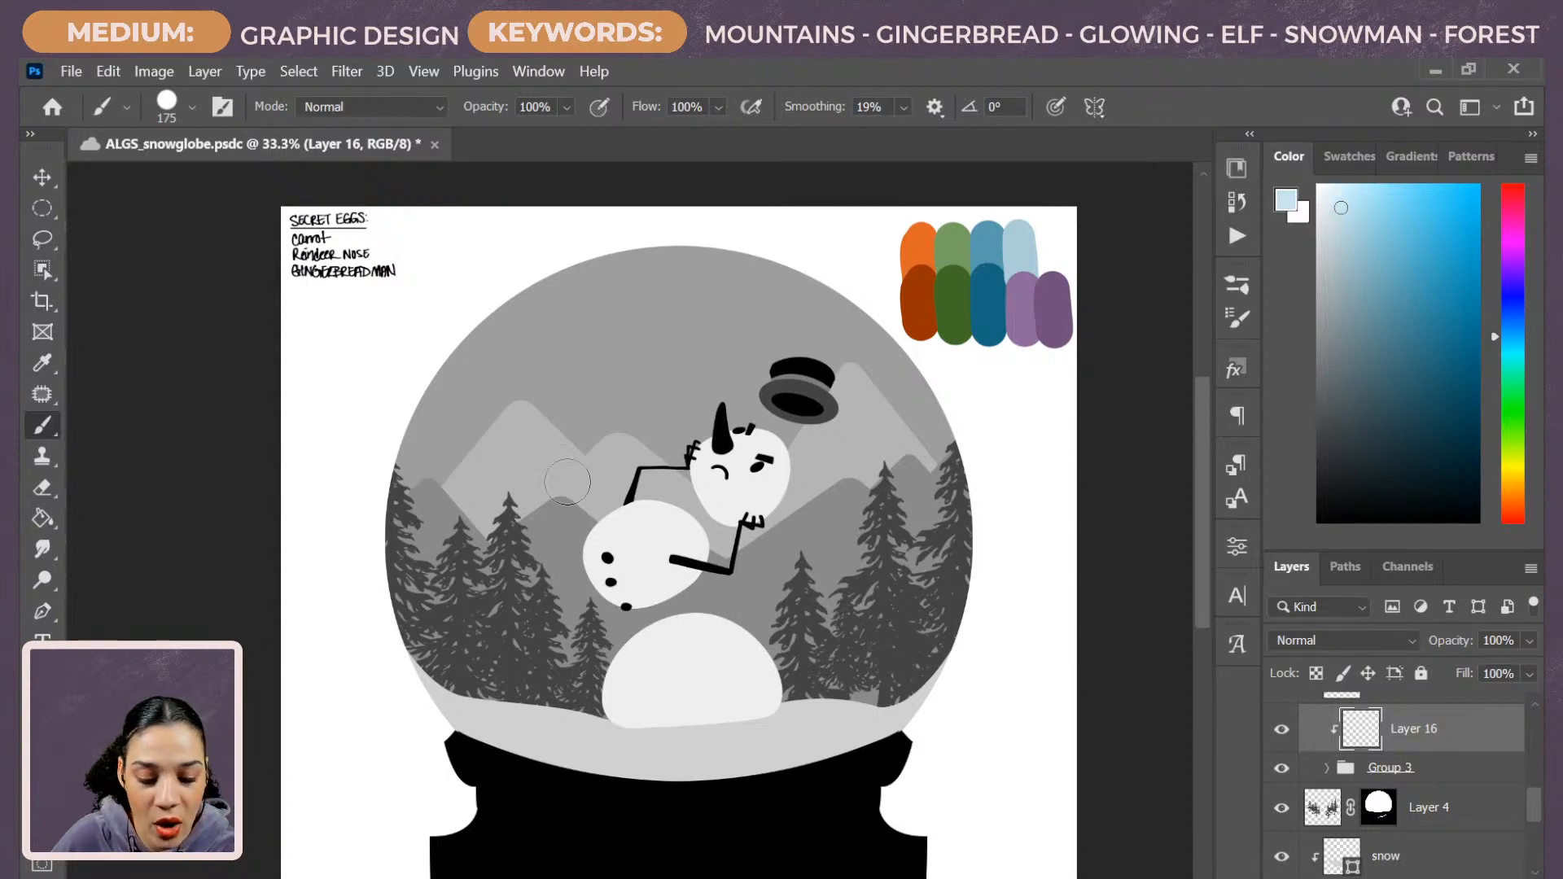
left_click(42, 518)
left_click(710, 662)
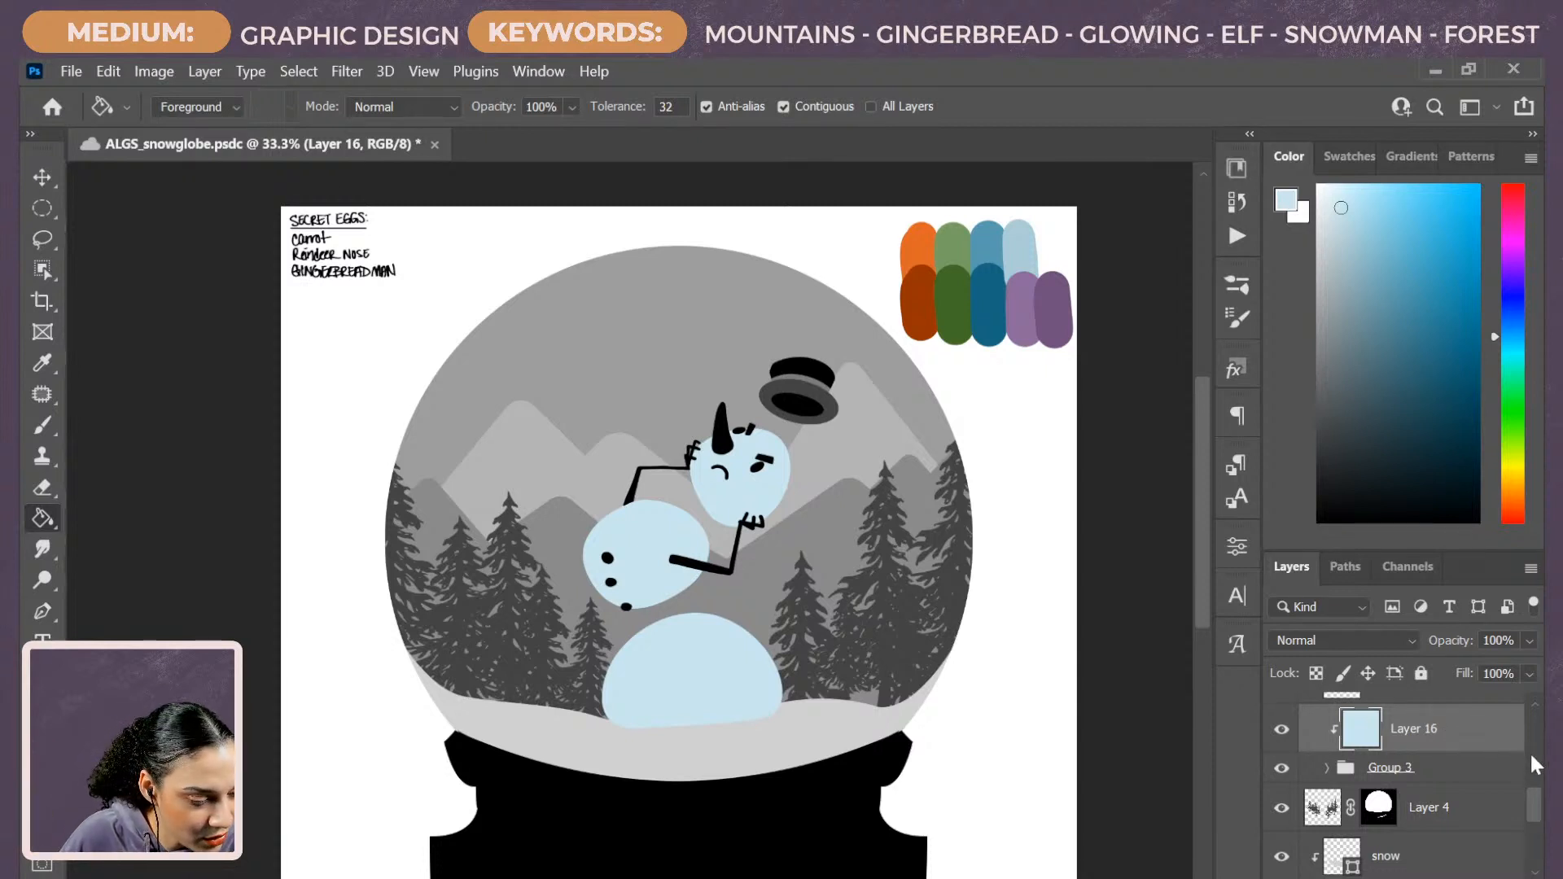
Rasterize the snow layer and fill the snow with the palette's light blue while its transparent pixels are locked.
left_click(1024, 244, "alt")
mouse_move(1533, 805)
left_mouse_down()
mouse_move(1538, 858)
mouse_move(1520, 814)
left_mouse_up()
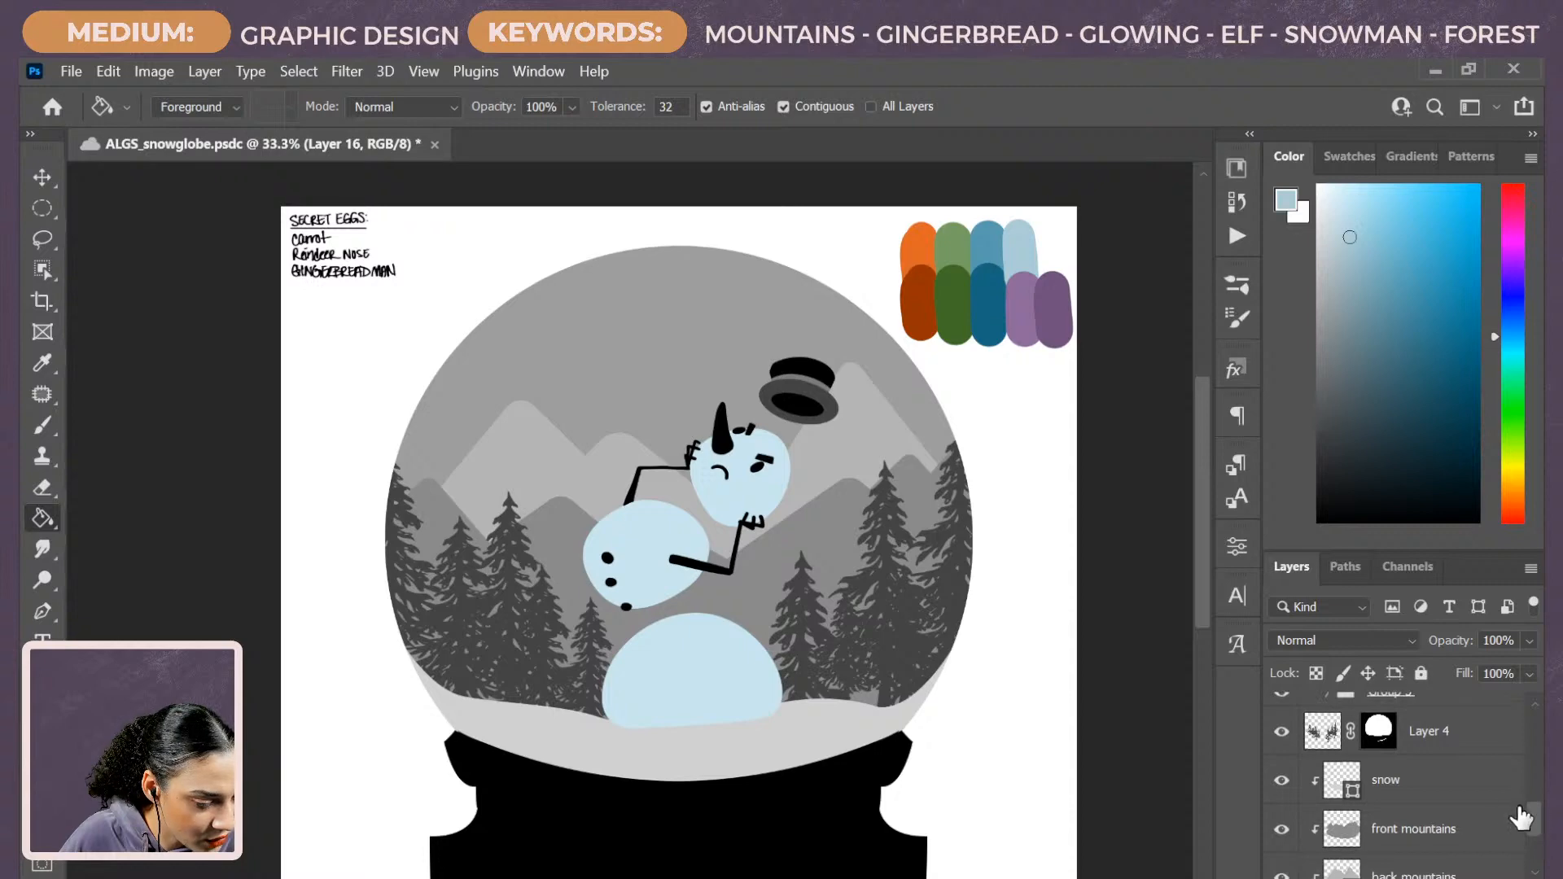
left_click(1459, 797)
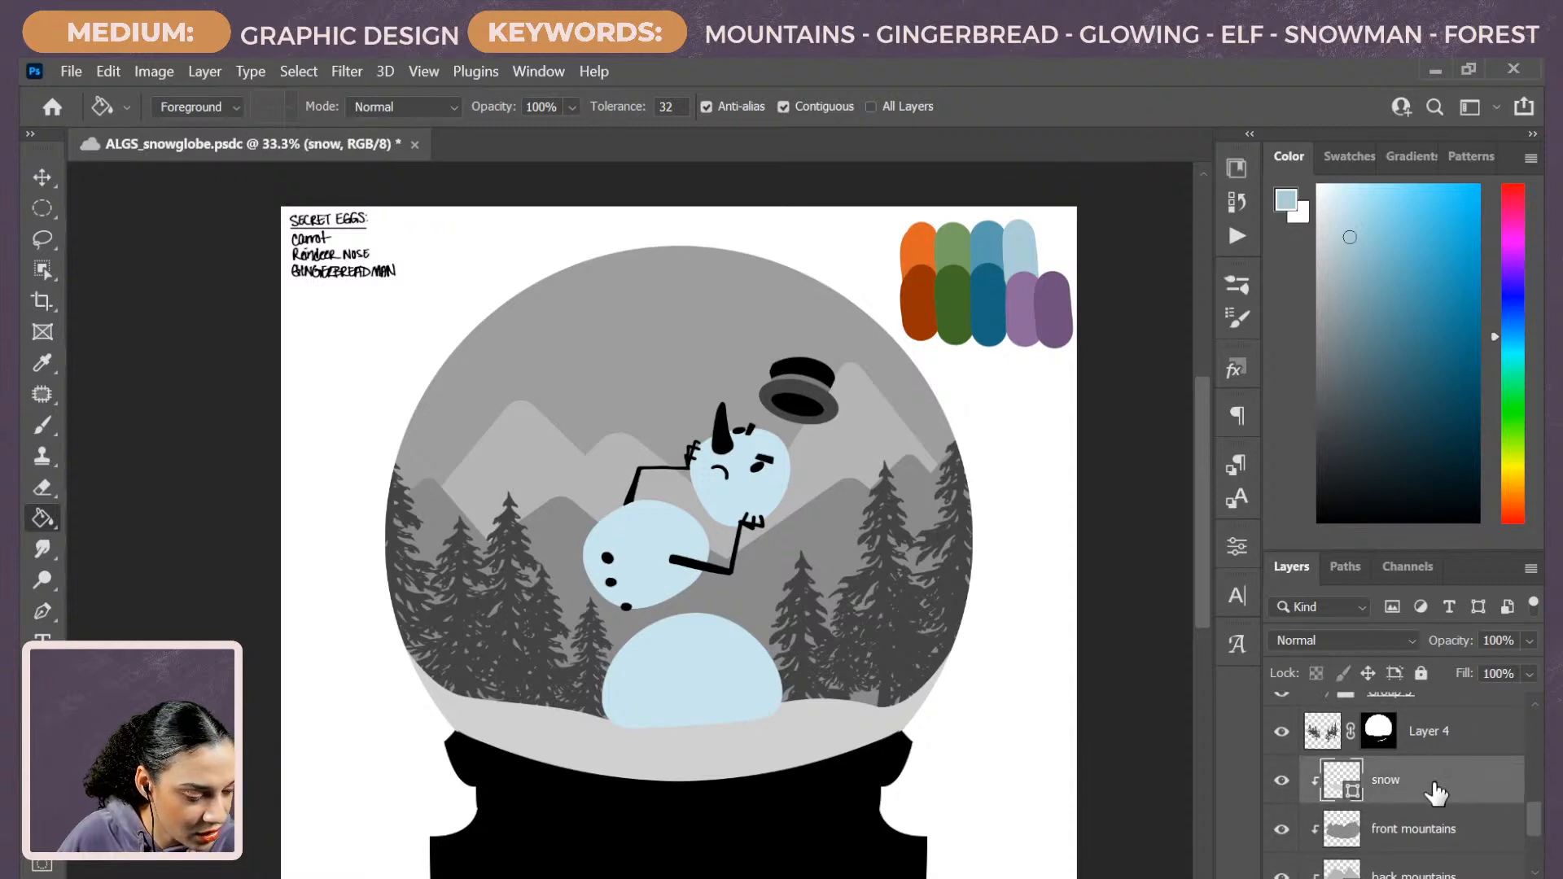
right_click(1434, 777)
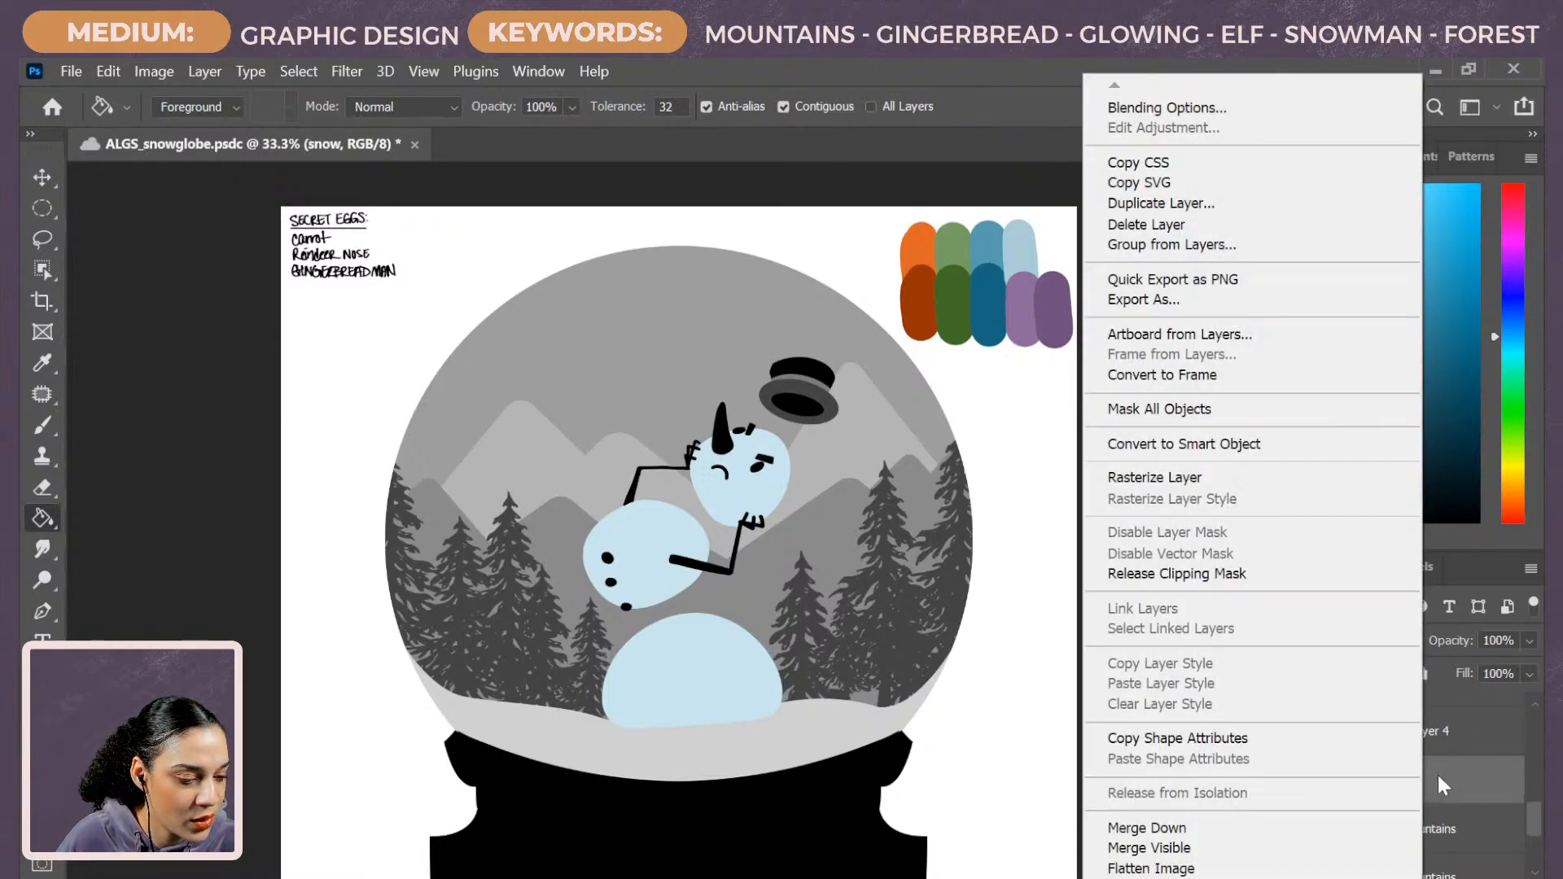
left_click(1463, 784)
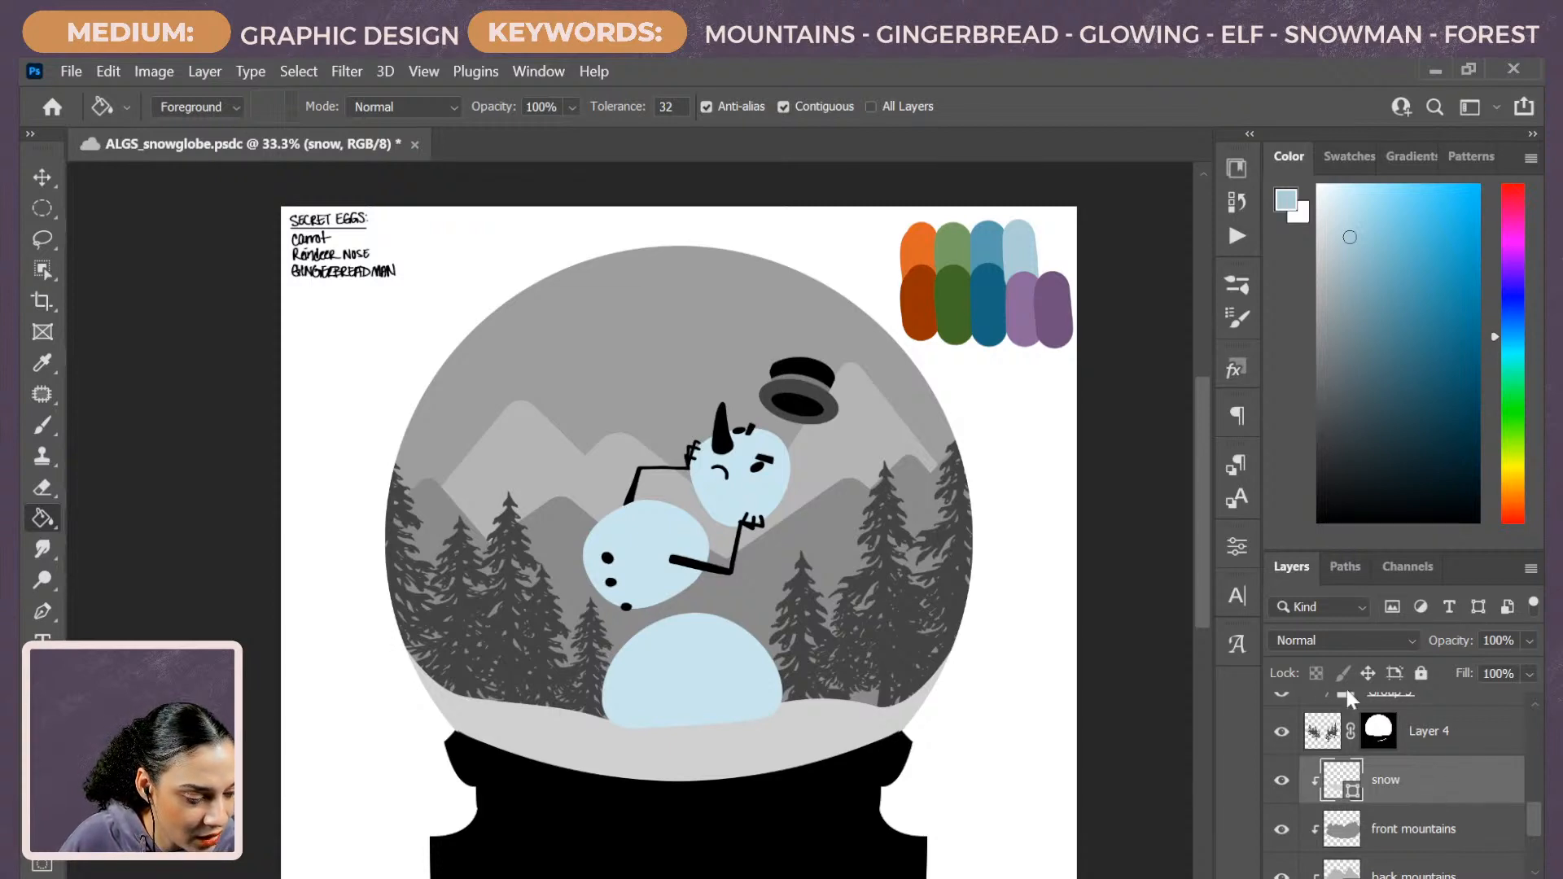
right_click(1448, 777)
left_click(1287, 479)
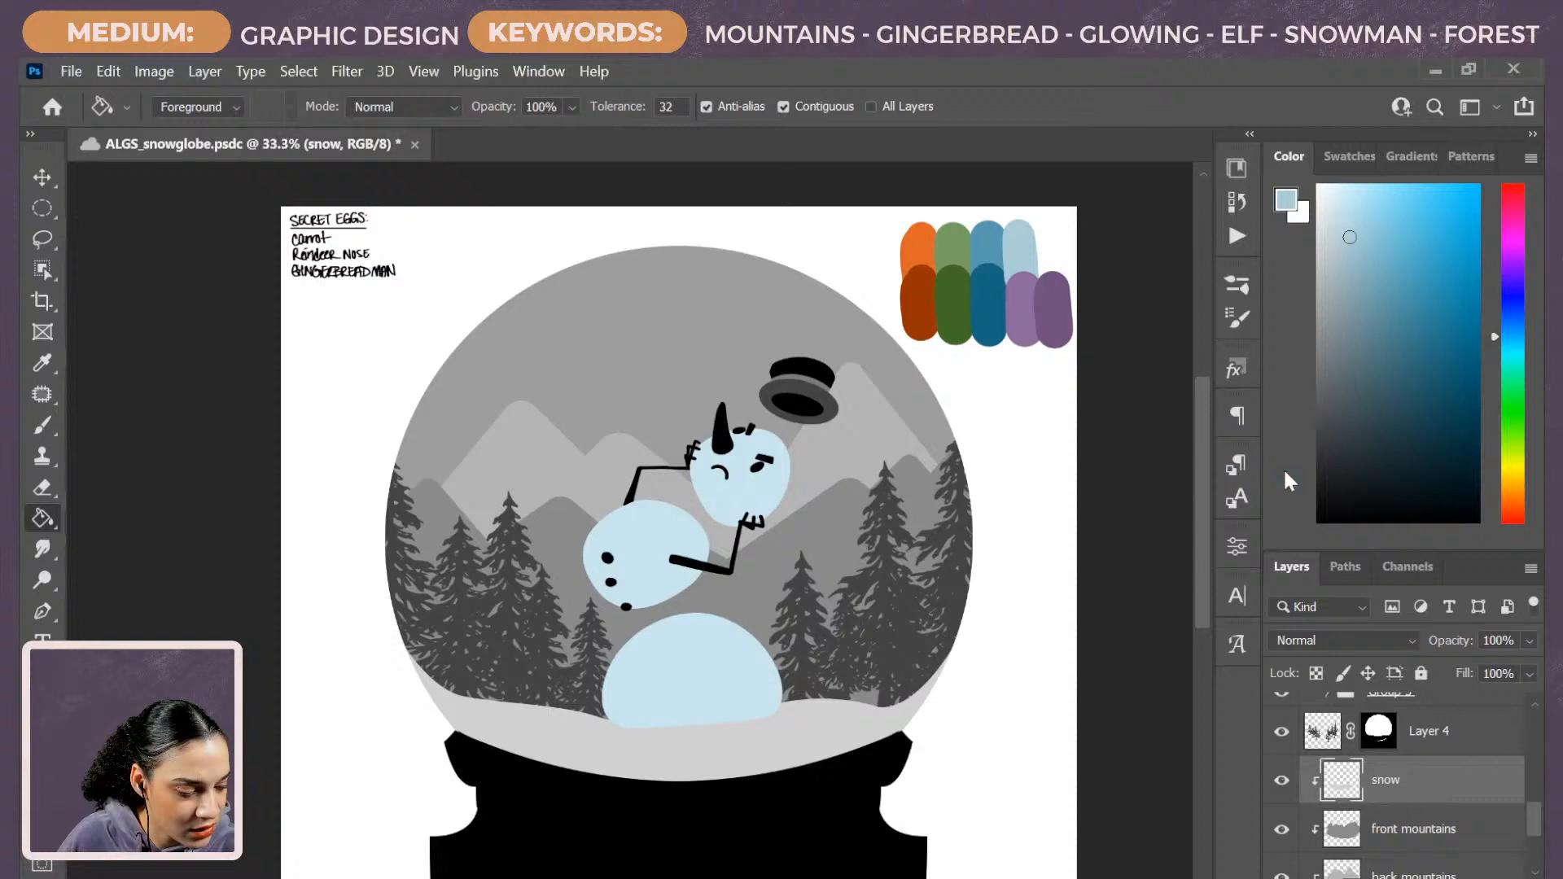
left_click(1317, 673)
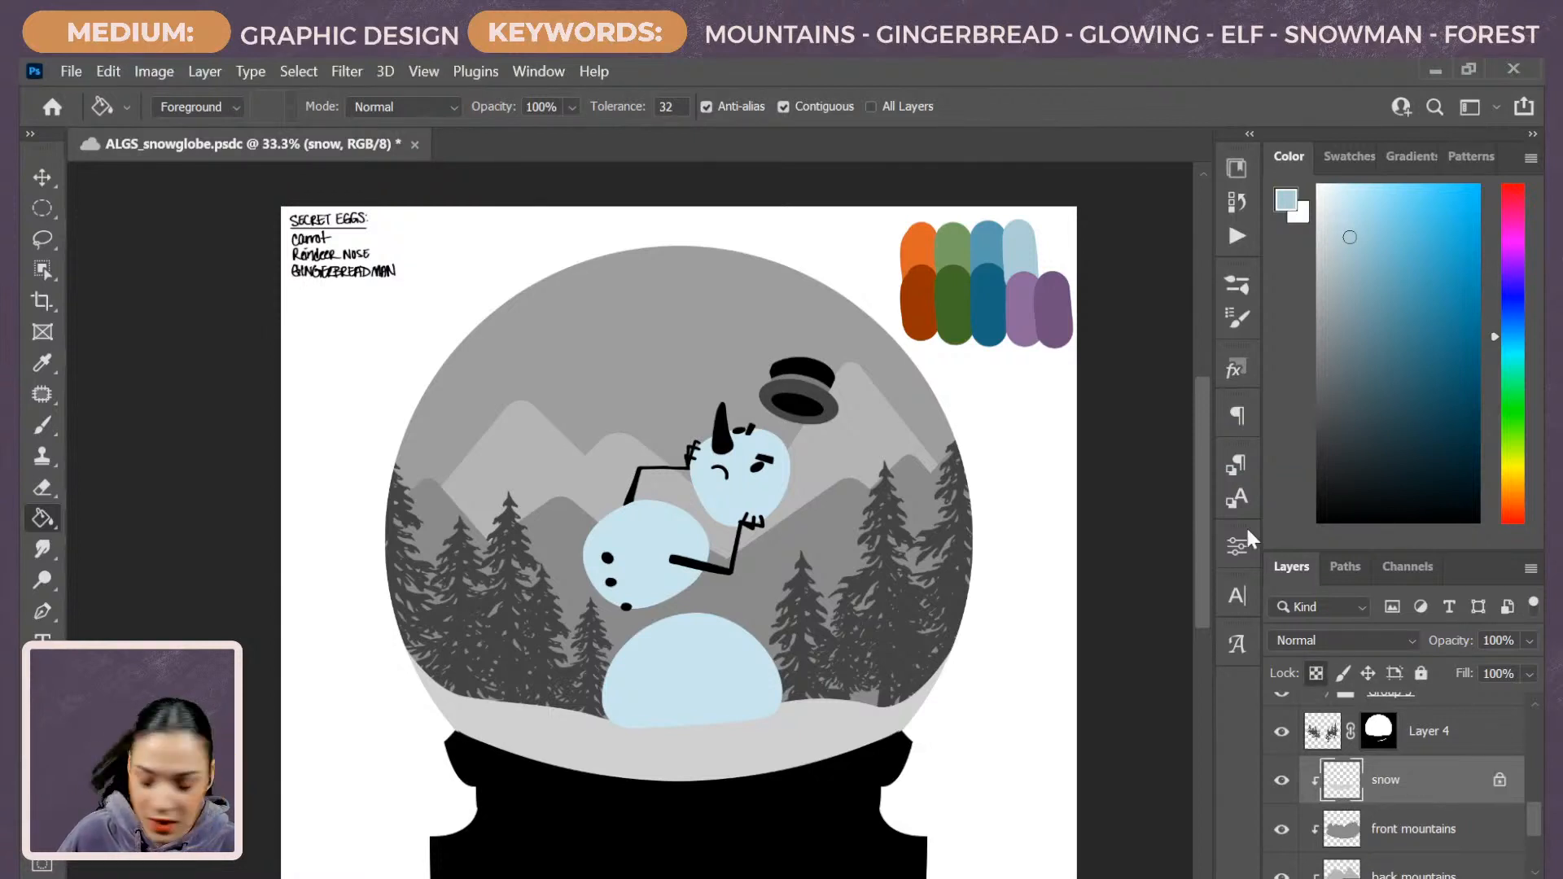
left_click(769, 769)
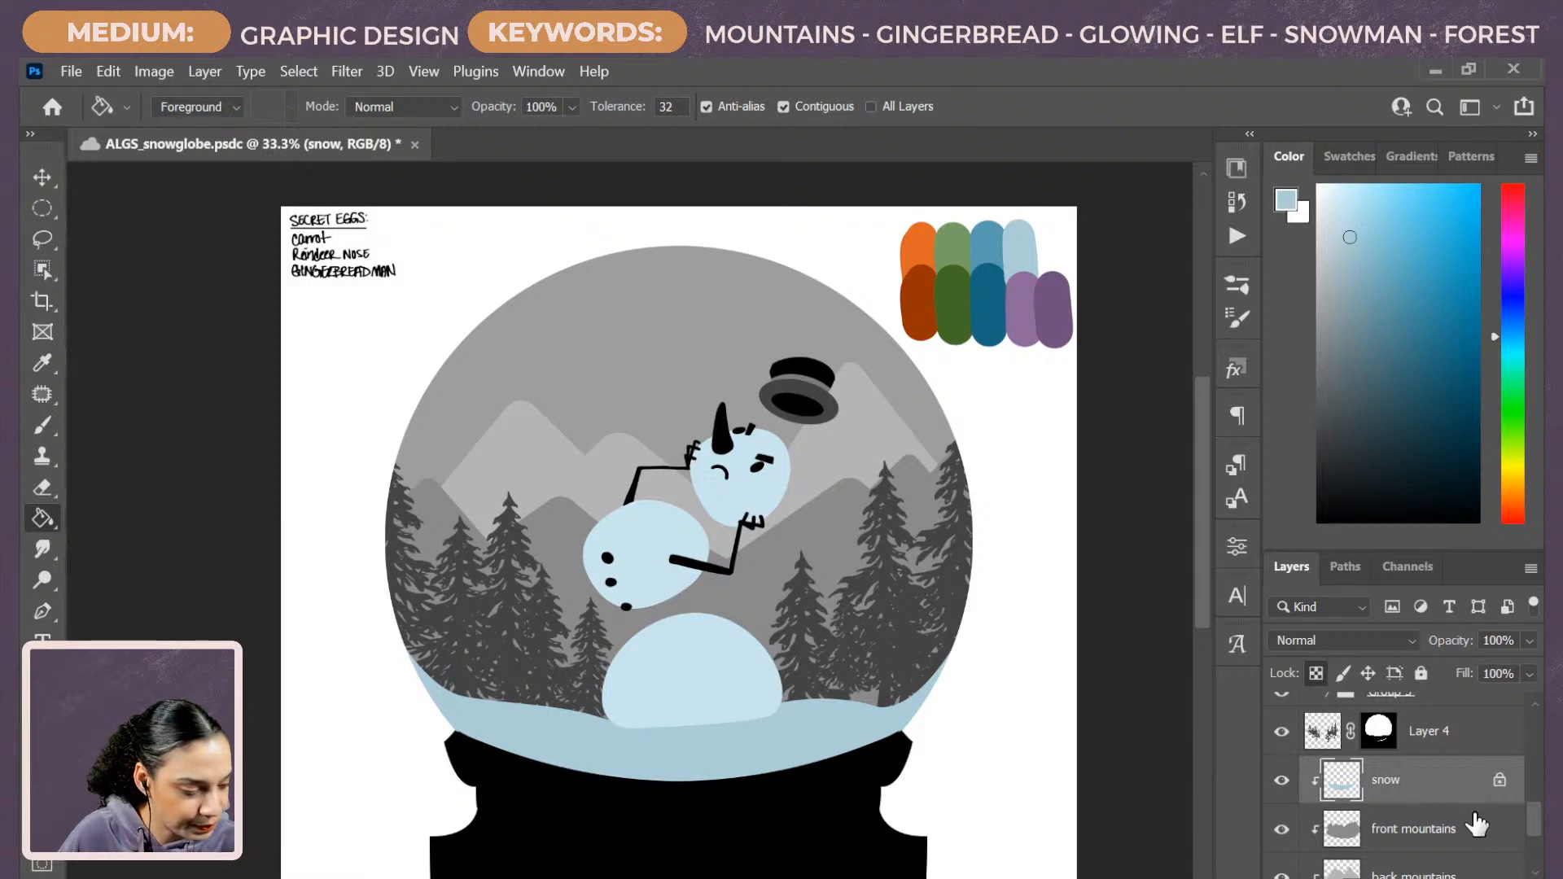
Lock the transparent pixels of the front mountains layer.
left_click(1469, 830)
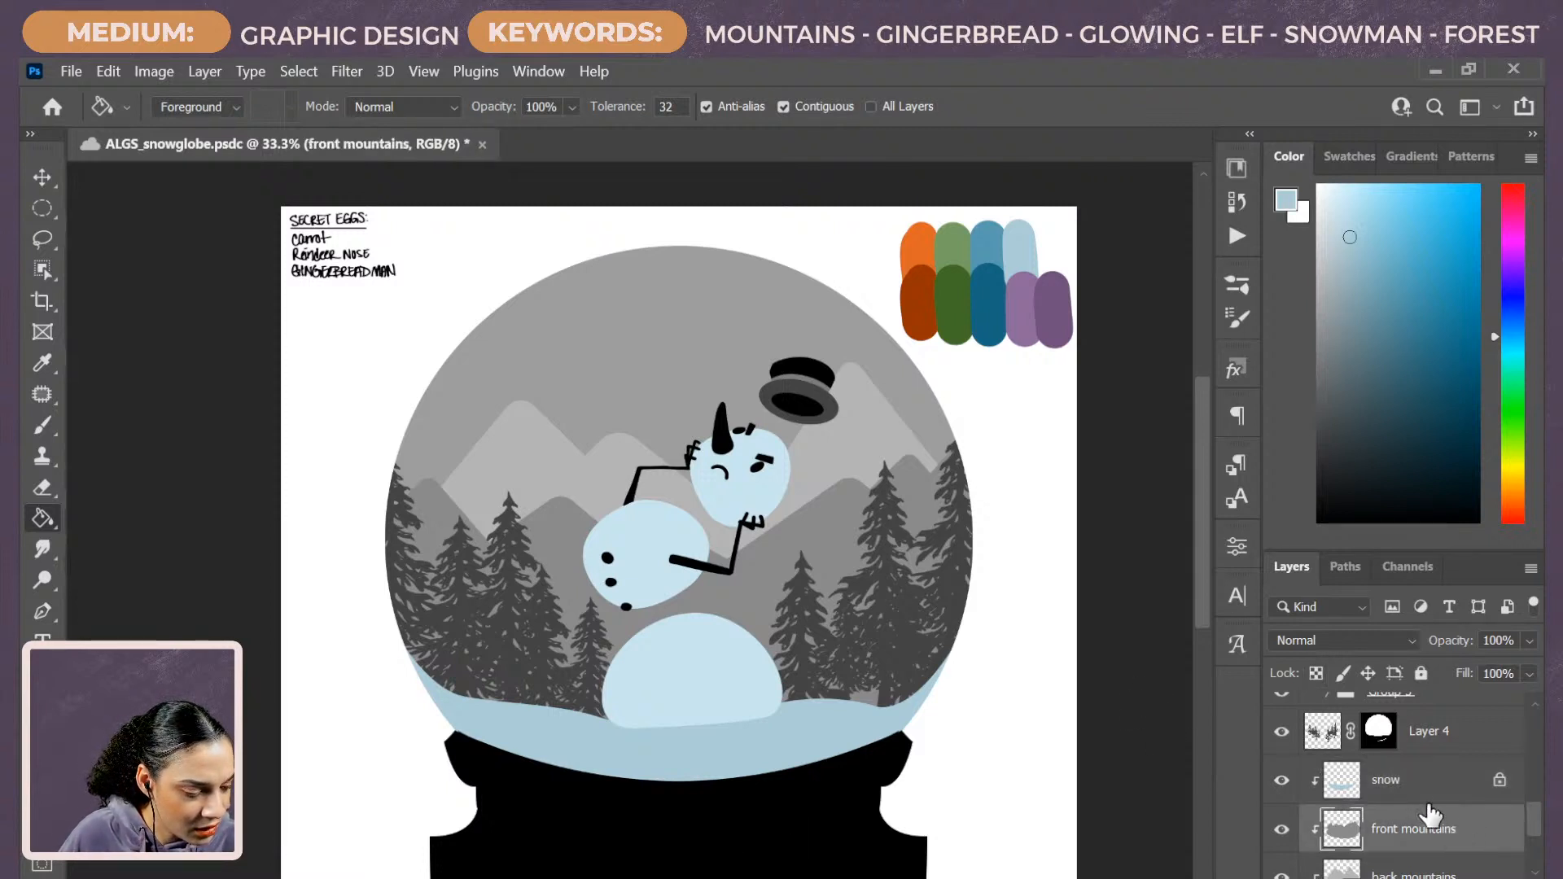
left_click(1316, 669)
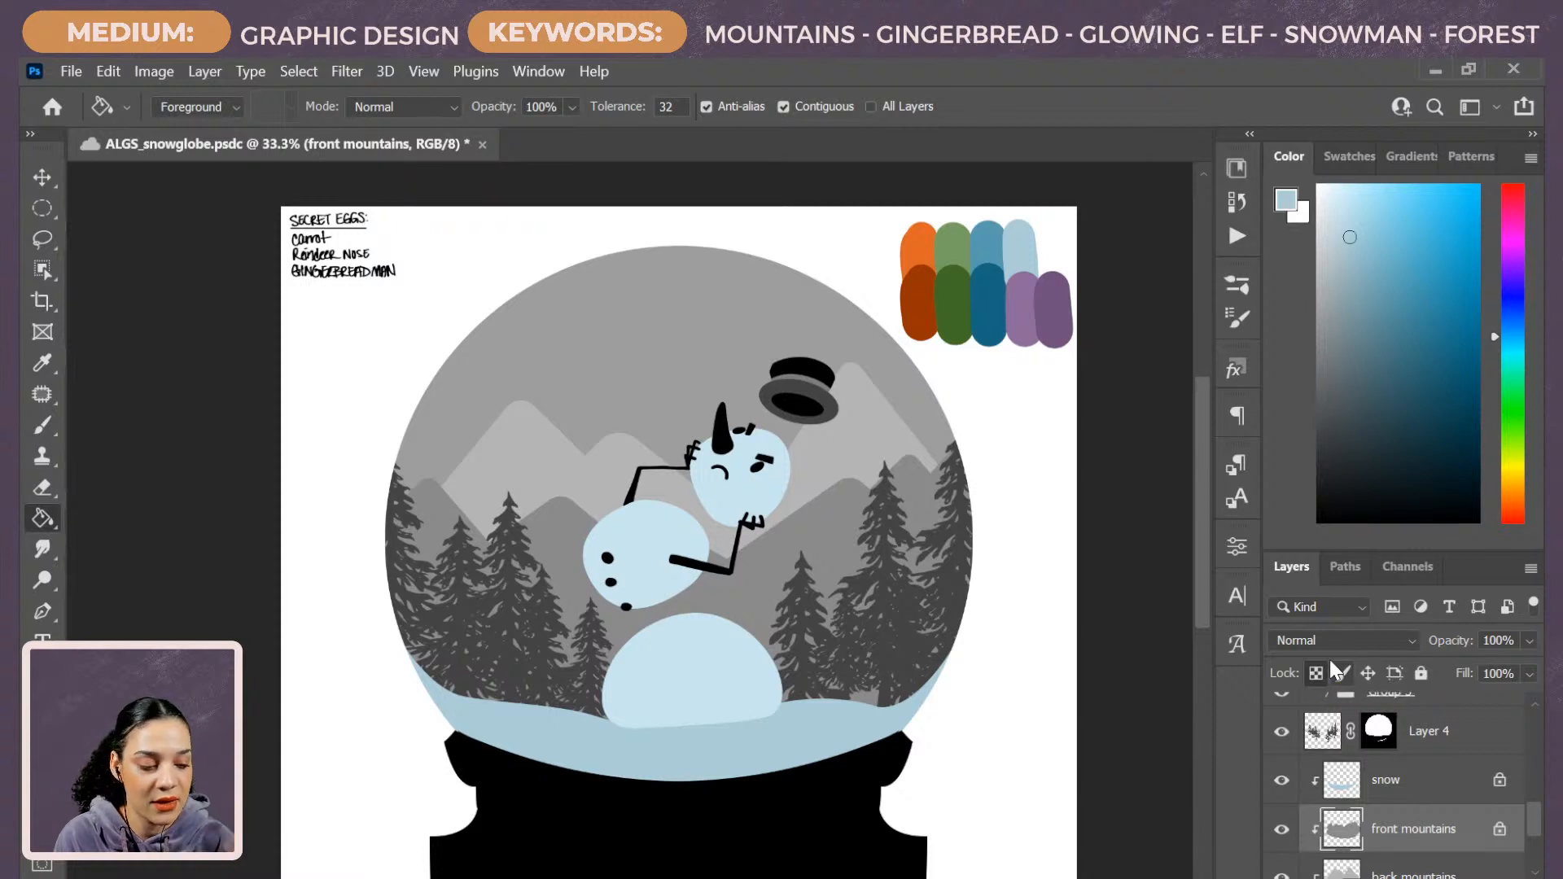
Create a new layer above the snow layer and paint a solid bright red heart over the globe with the Brush.
mouse_move(1536, 818)
left_mouse_down()
mouse_move(1539, 794)
mouse_move(1537, 819)
left_mouse_up()
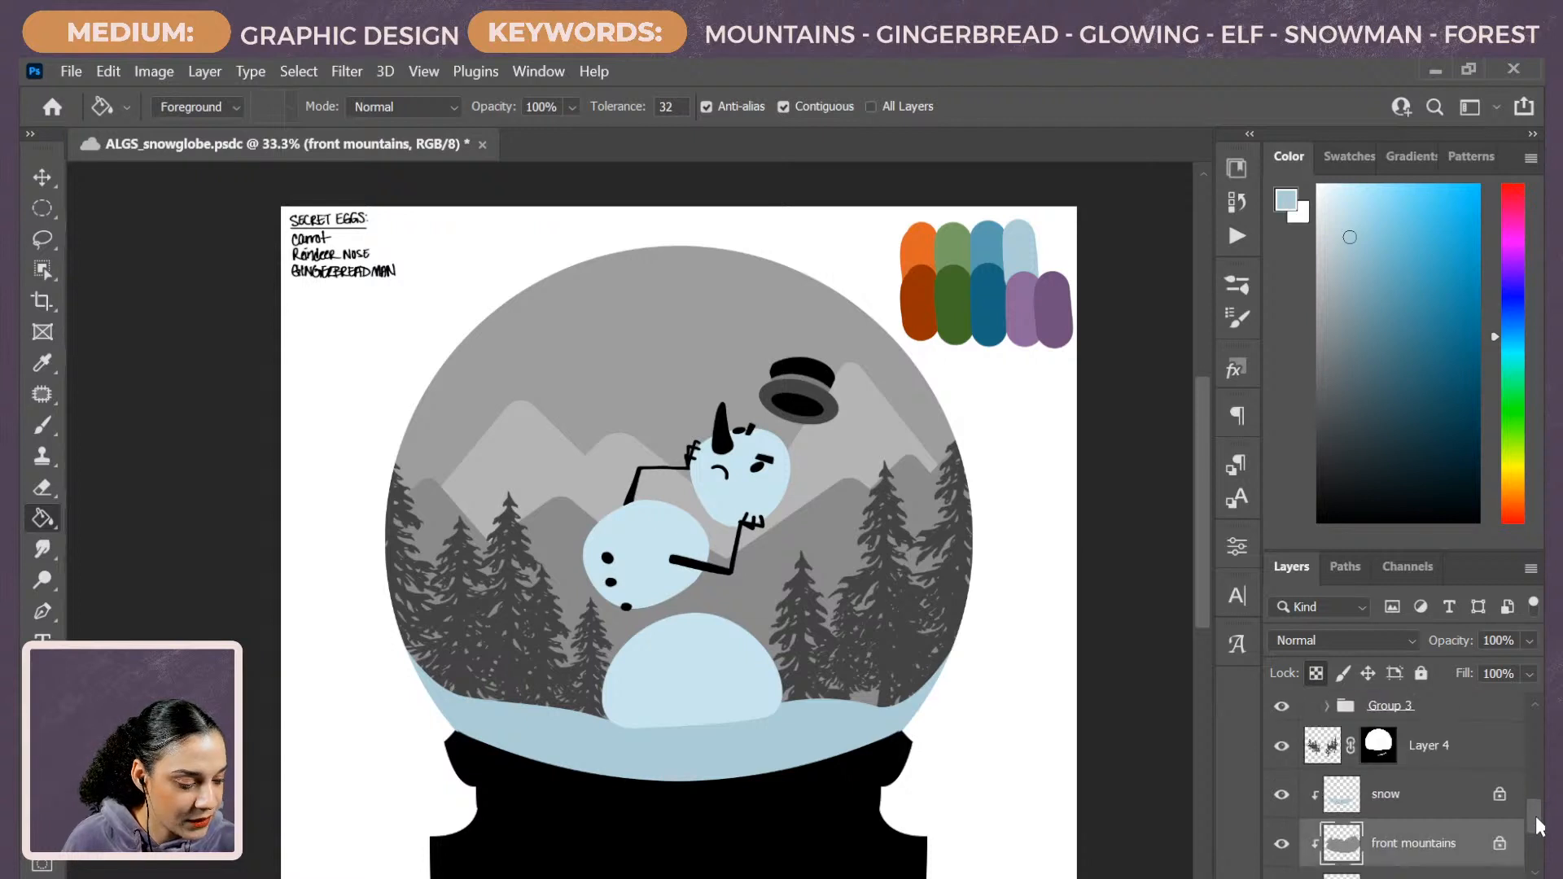
left_click(1435, 805)
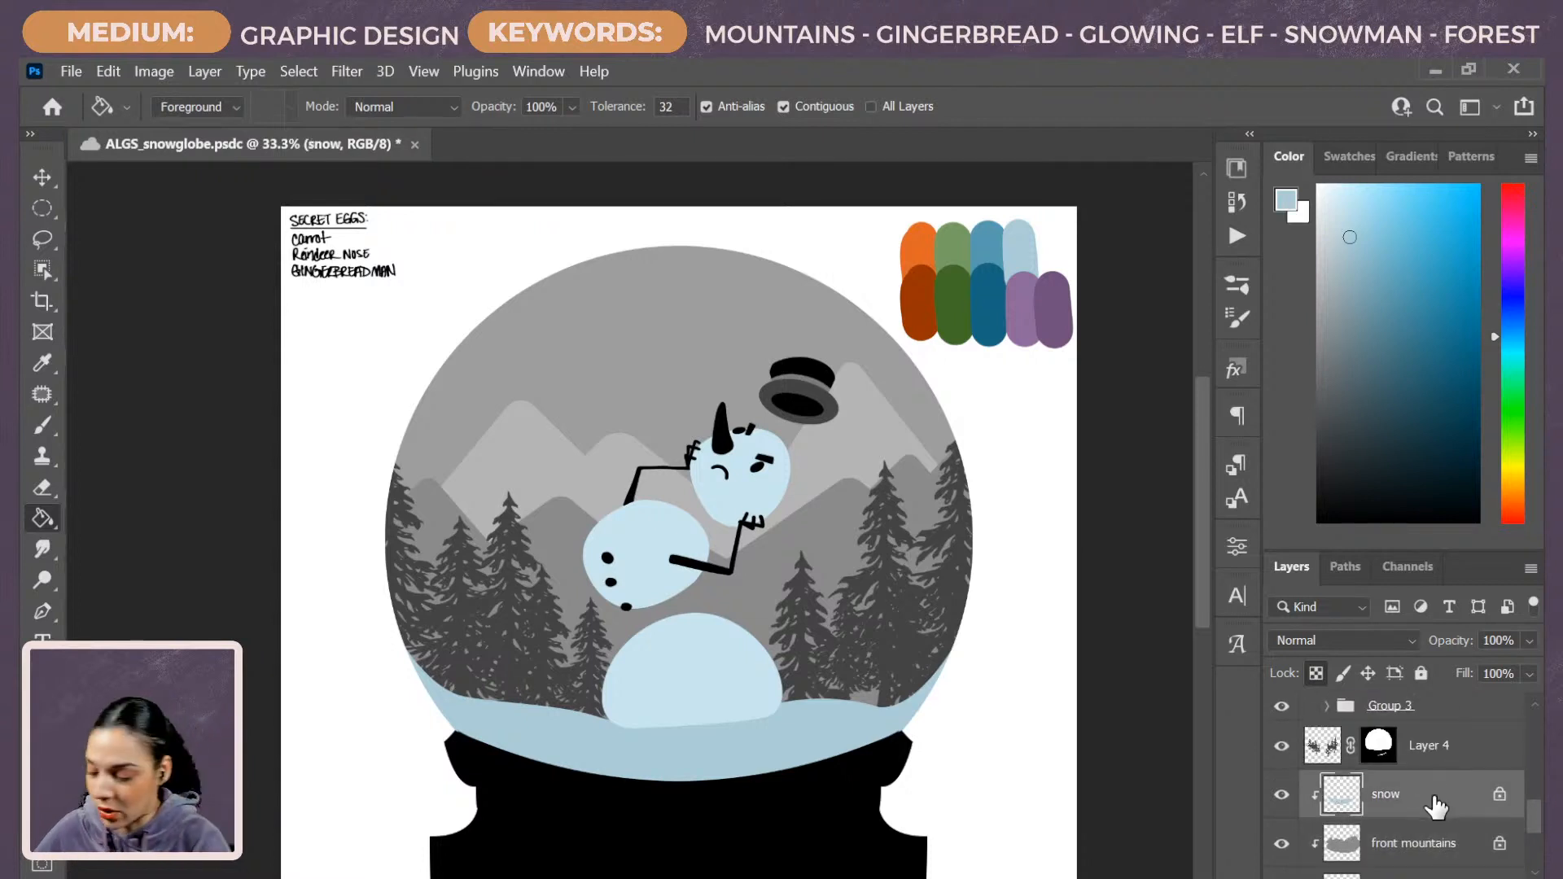
key("ctrl+shift+n")
key("Return")
key("b")
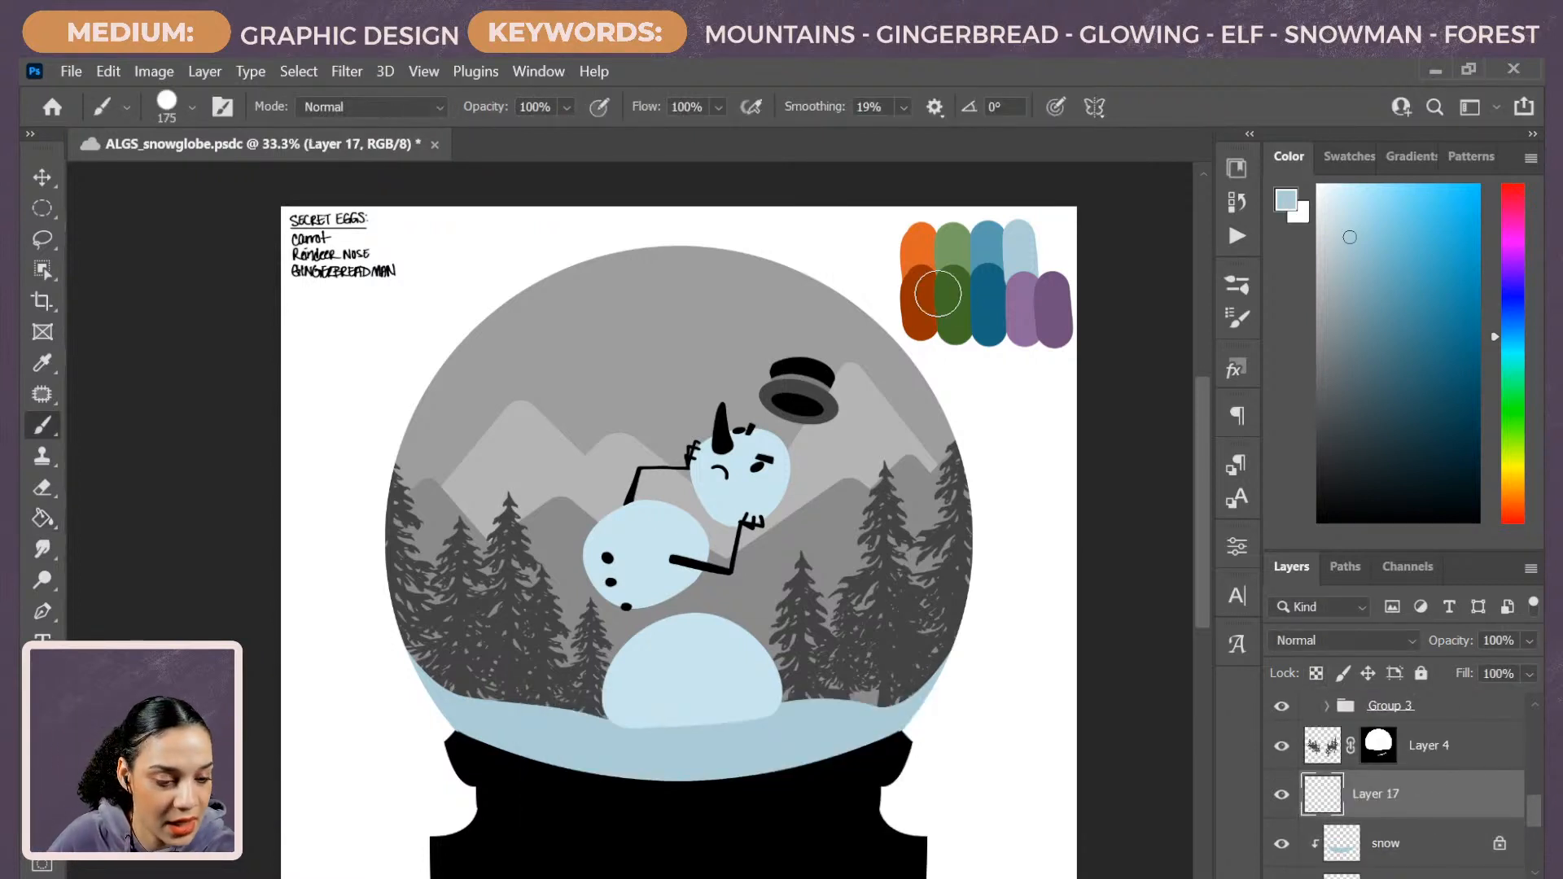
left_click(1513, 190)
left_click_drag(1470, 205, 1498, 160)
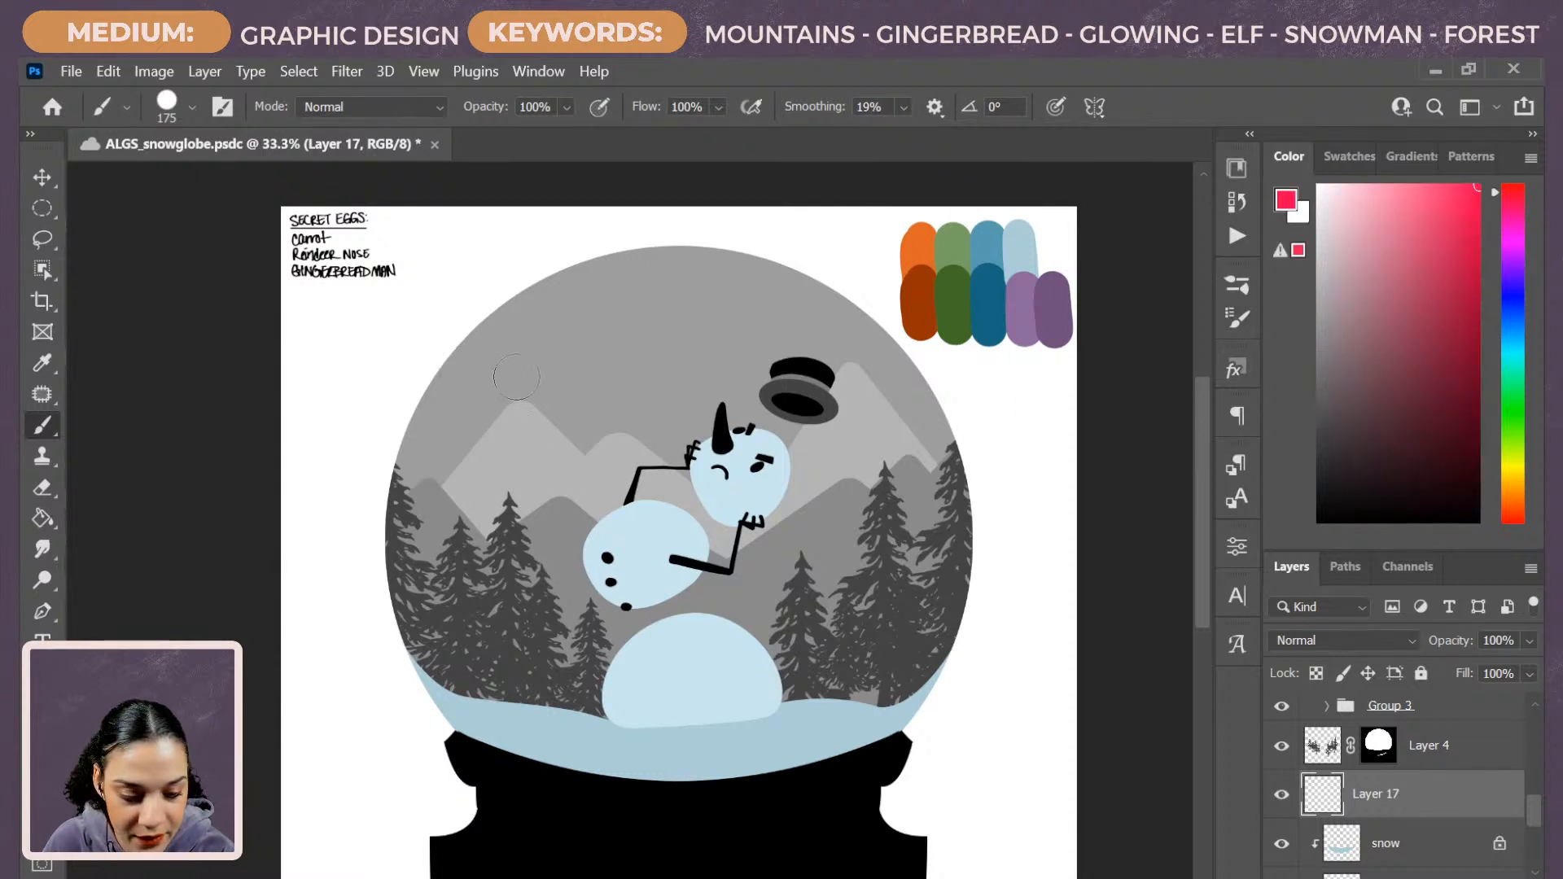
mouse_move(516, 377)
left_mouse_down()
mouse_move(483, 357)
mouse_move(553, 468)
mouse_move(546, 389)
mouse_move(531, 387)
mouse_move(563, 432)
mouse_move(569, 405)
mouse_move(544, 439)
mouse_move(540, 406)
mouse_move(493, 384)
left_mouse_up()
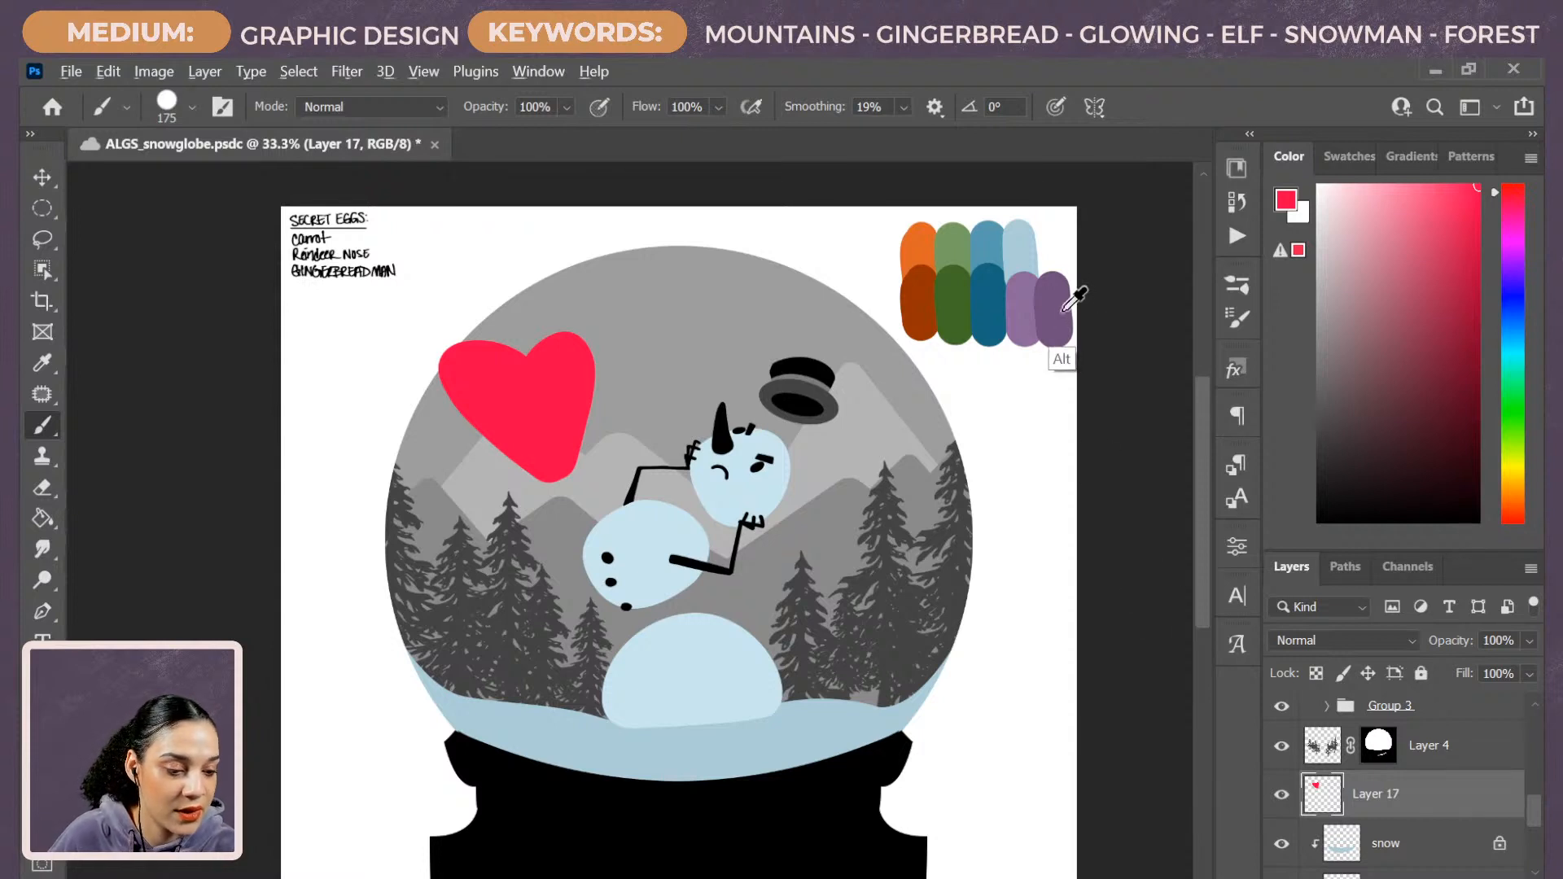
Lock the heart layer's transparent pixels and paint over the heart with the palette's lighter purple.
left_click(1022, 340, "alt")
mouse_move(444, 493)
left_mouse_down()
mouse_move(623, 334)
mouse_move(537, 472)
mouse_move(480, 334)
mouse_move(411, 390)
left_mouse_up()
key("ctrl+z")
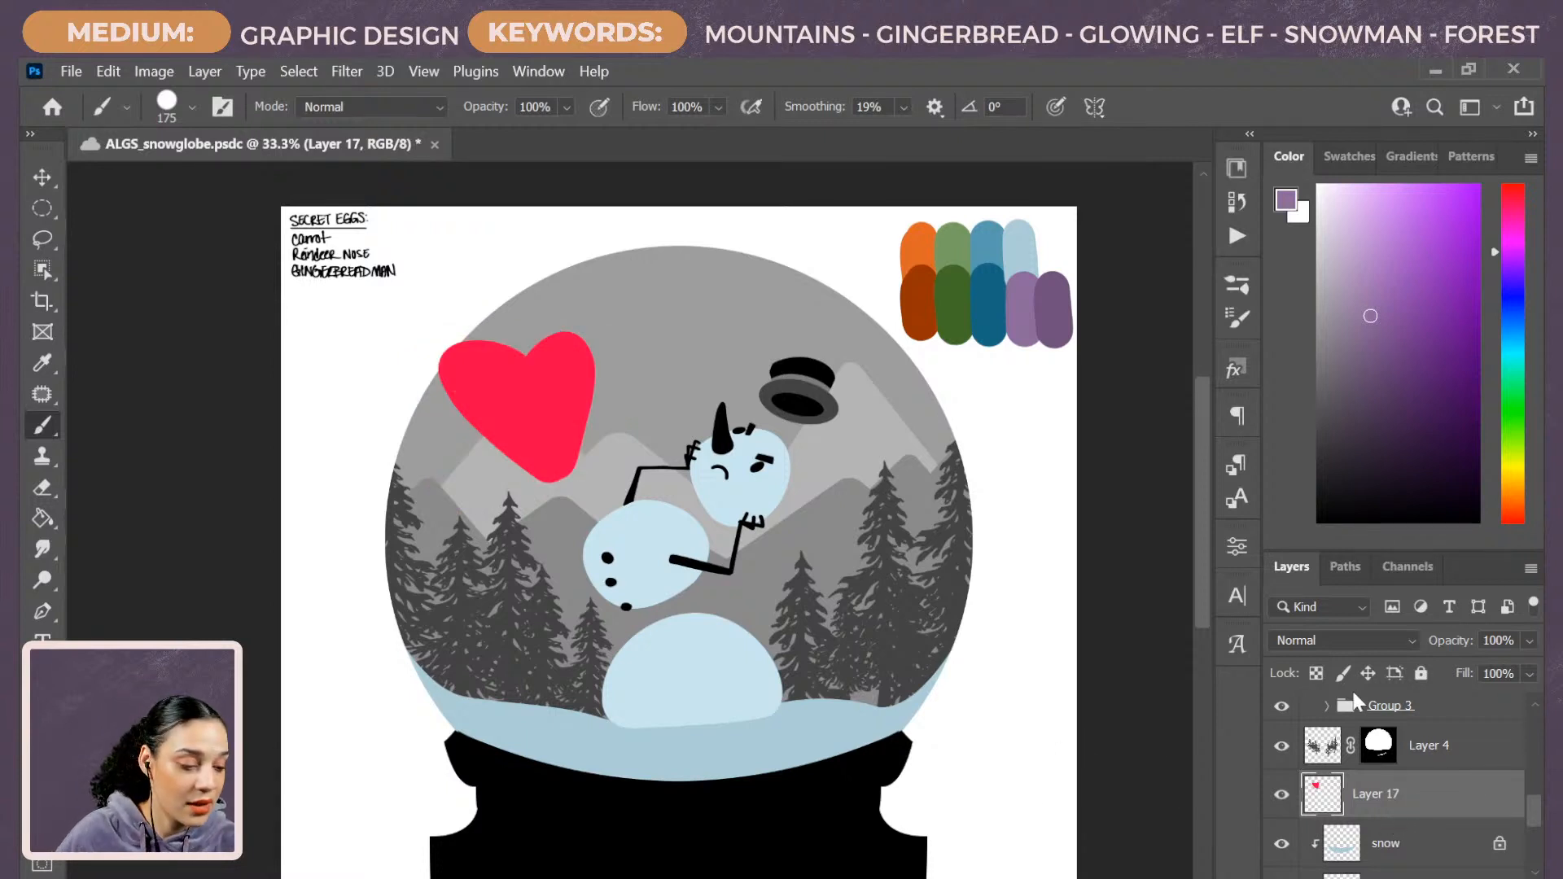
left_click(1315, 672)
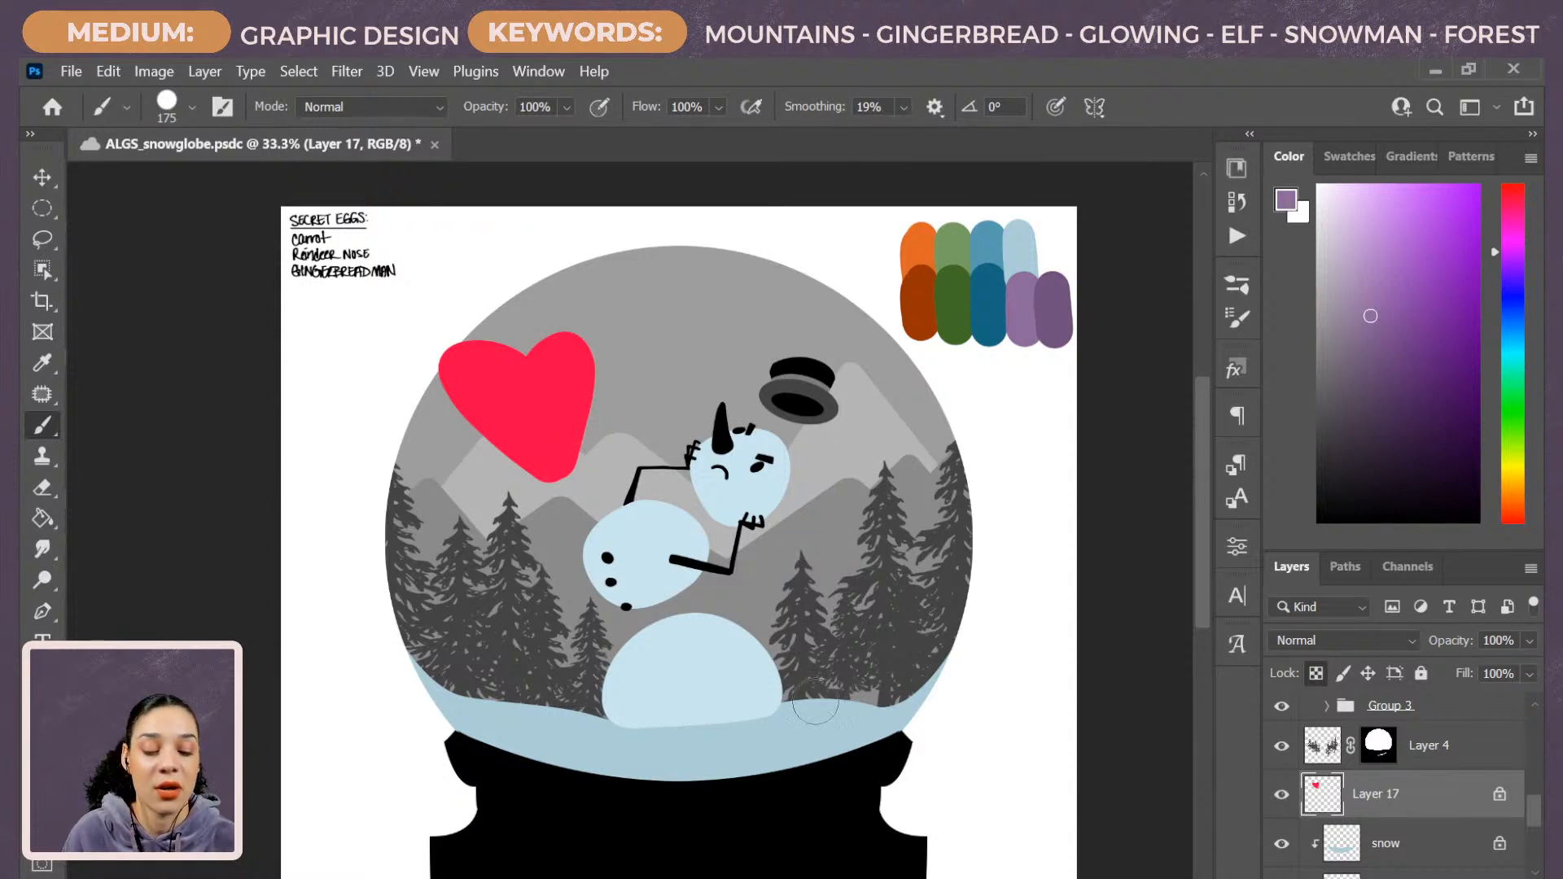
left_click_drag(576, 405, 553, 452)
mouse_move(499, 453)
left_mouse_down()
mouse_move(448, 375)
mouse_move(465, 345)
left_mouse_up()
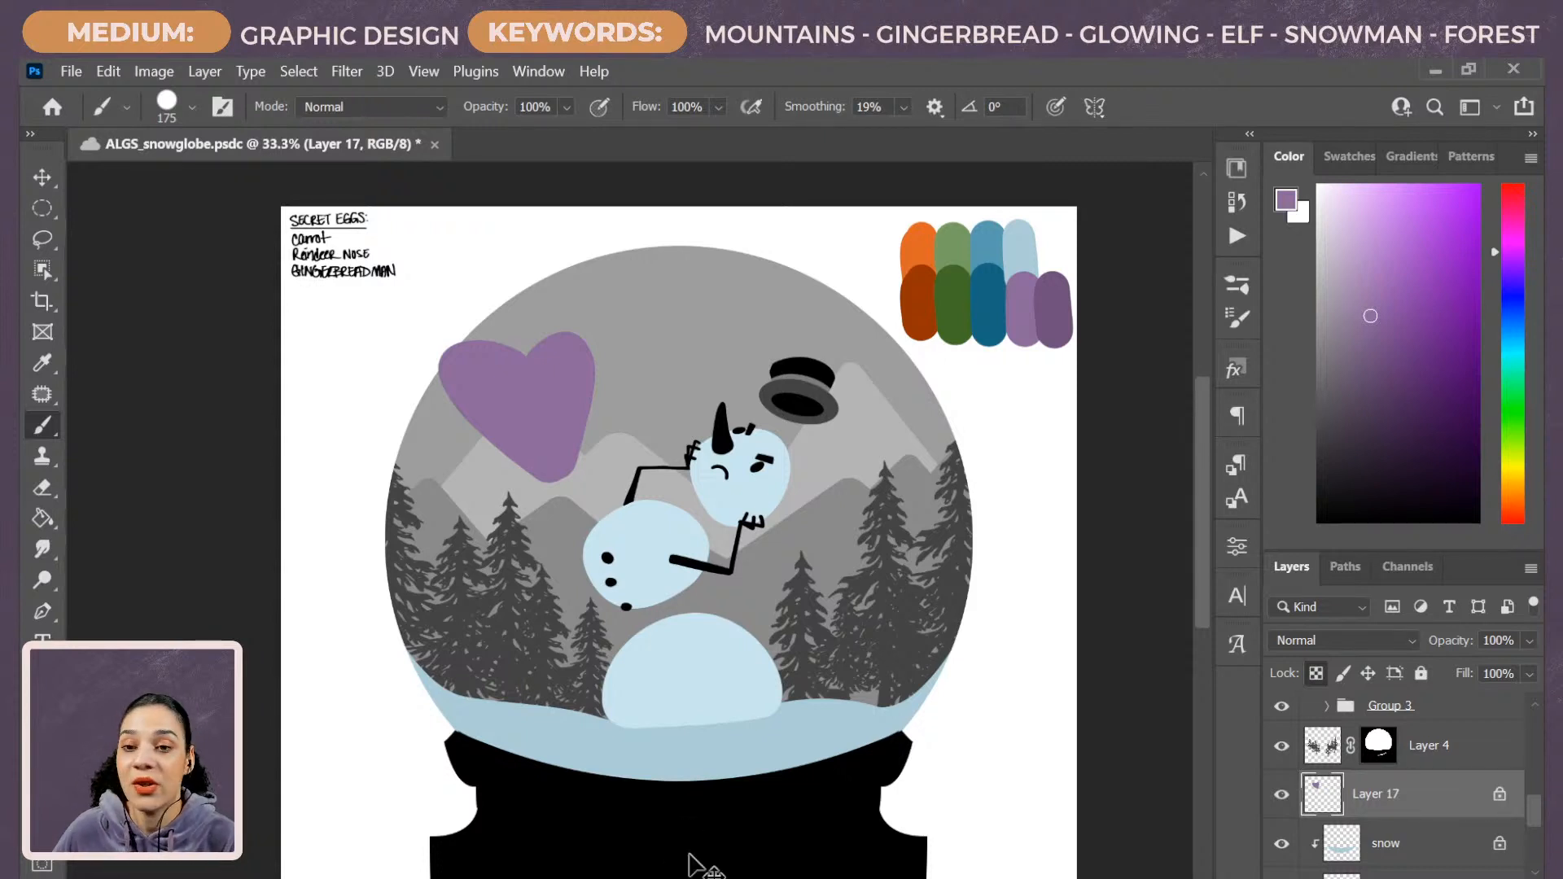
Undo the heart's purple recoloring, the transparency lock and the red heart painting.
key("ctrl+z")
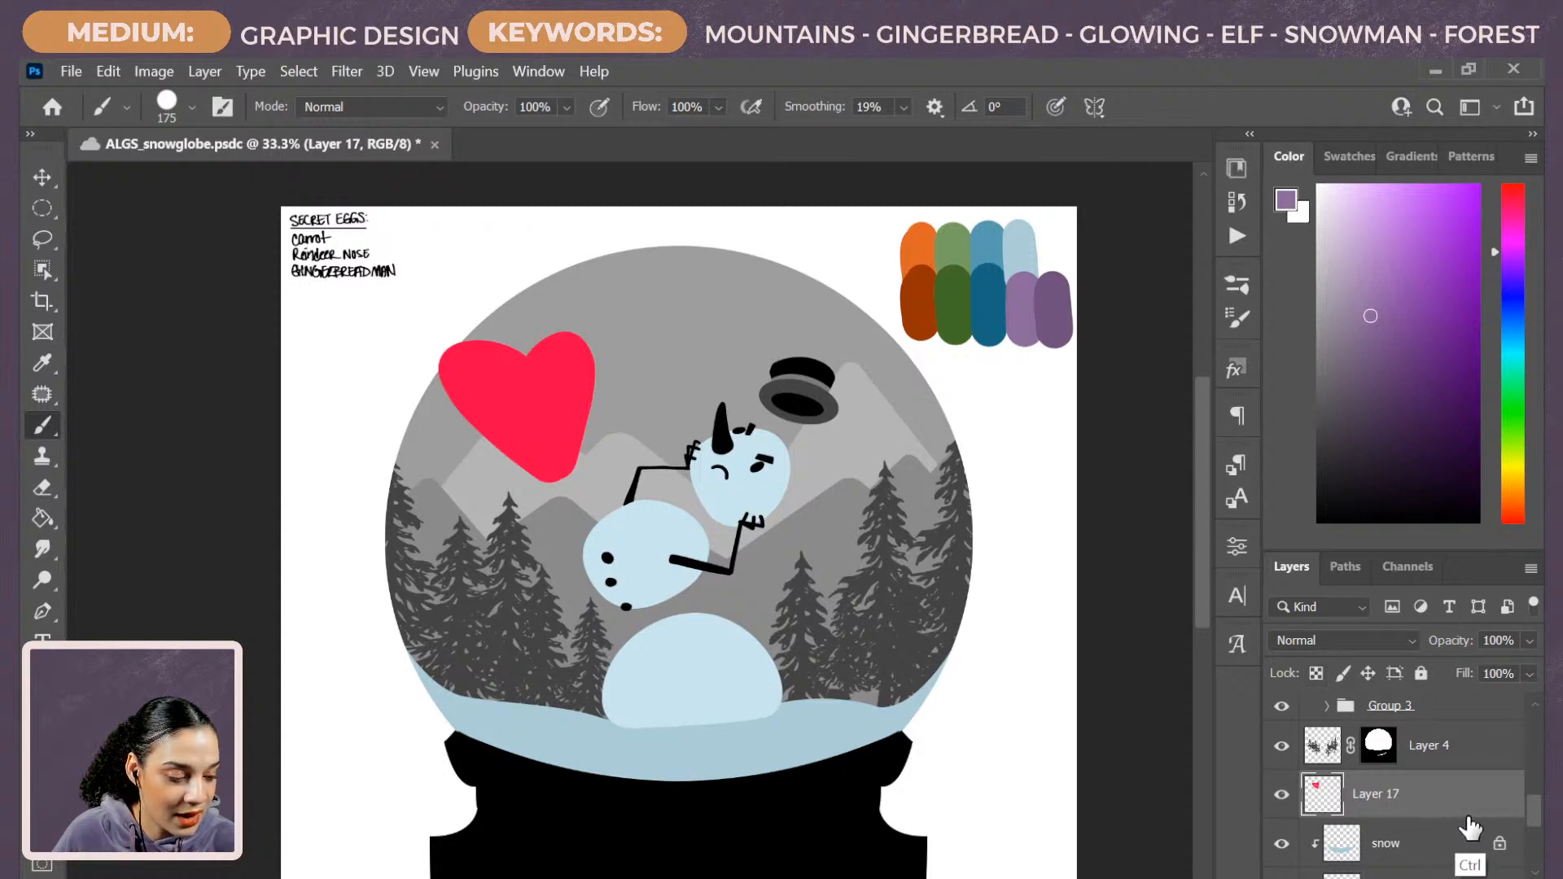
key("ctrl+z")
key("ctrl+z")
key("ctrl+z")
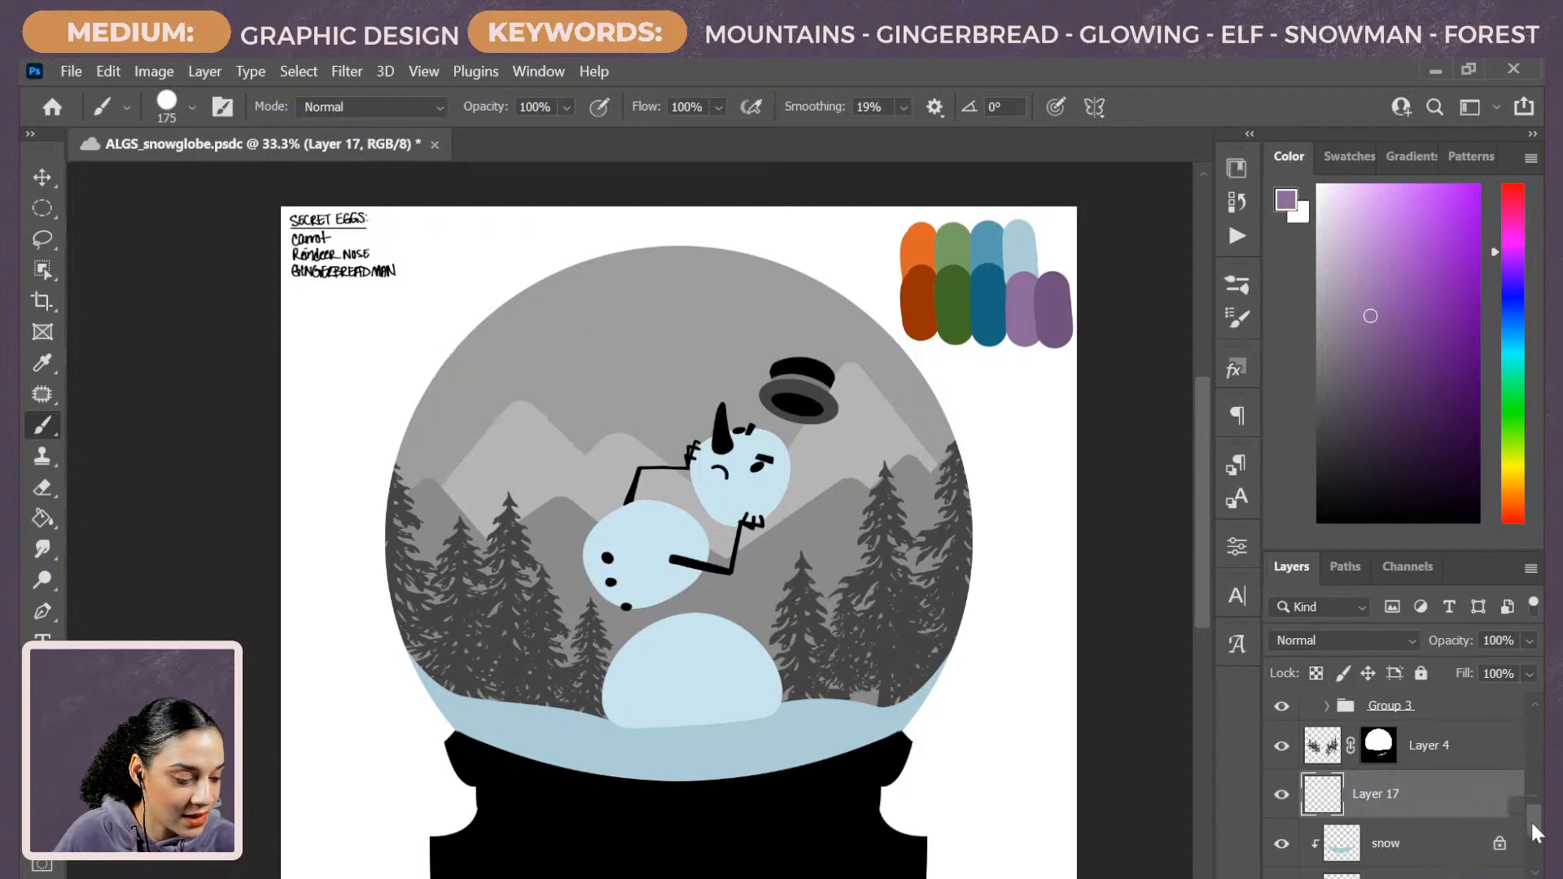
Show more of the layer stack and fill the front mountains with the lighter purple, keeping transparent pixels locked.
scroll(1531, 824, "down", 5)
left_click(1437, 724)
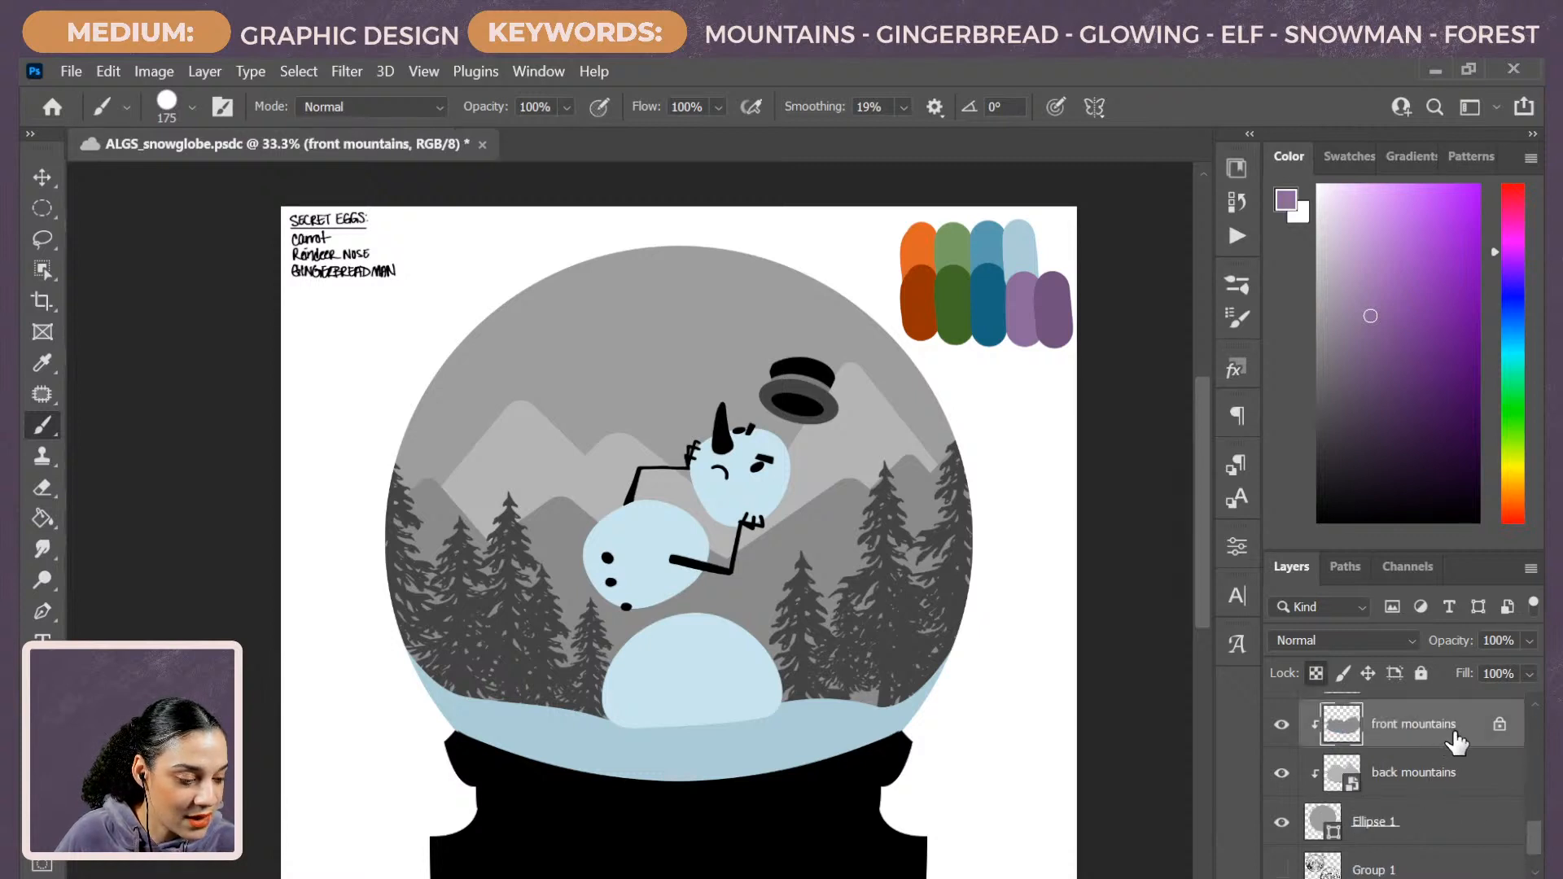
left_click(1499, 723)
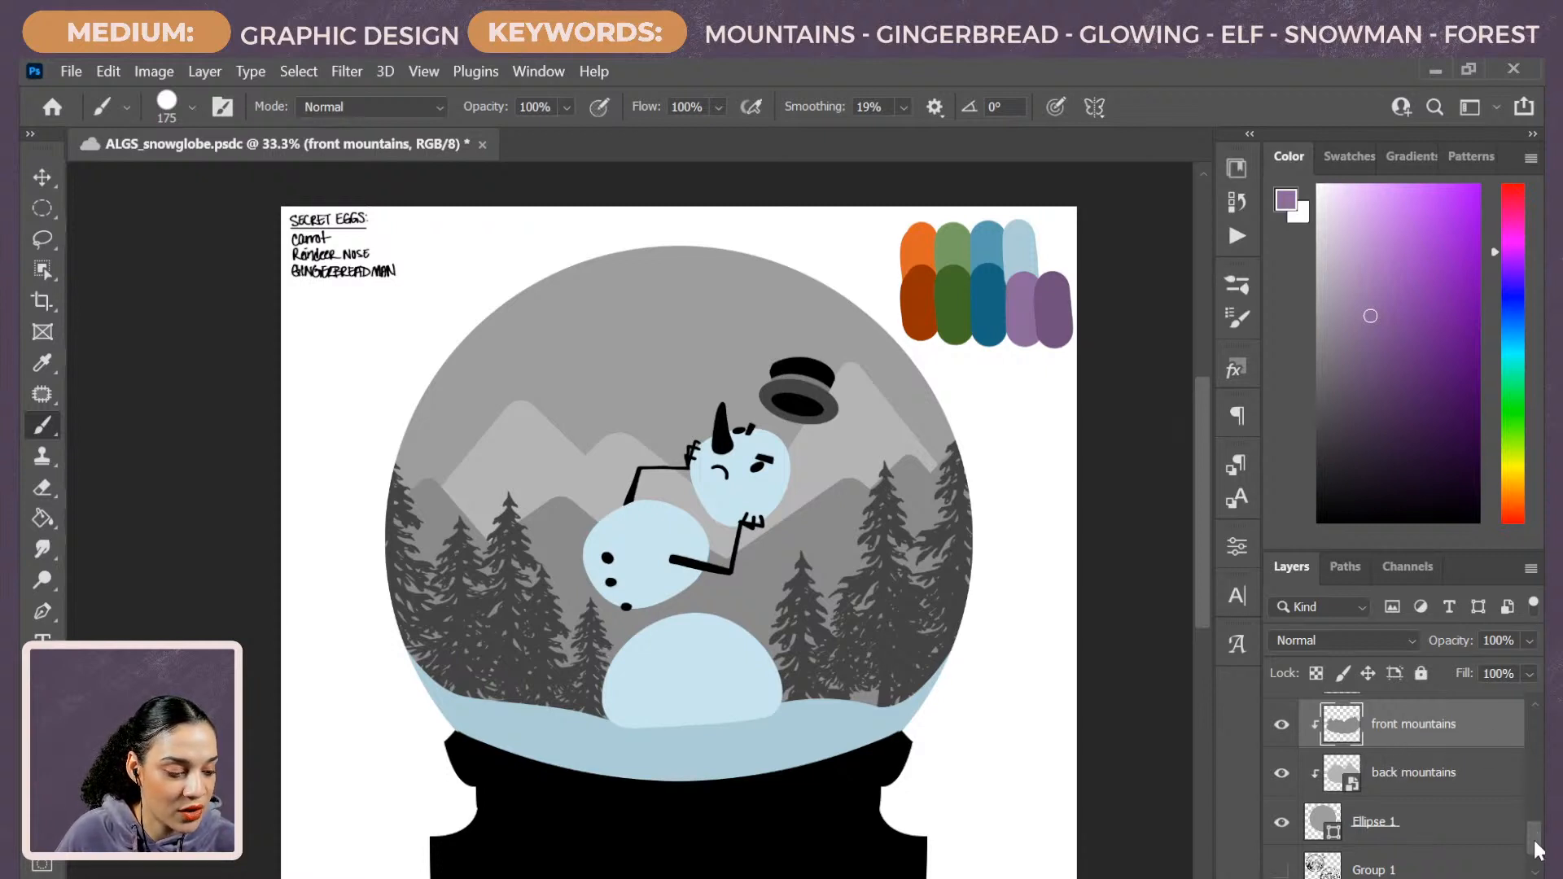
left_click_drag(1535, 842, 1534, 824)
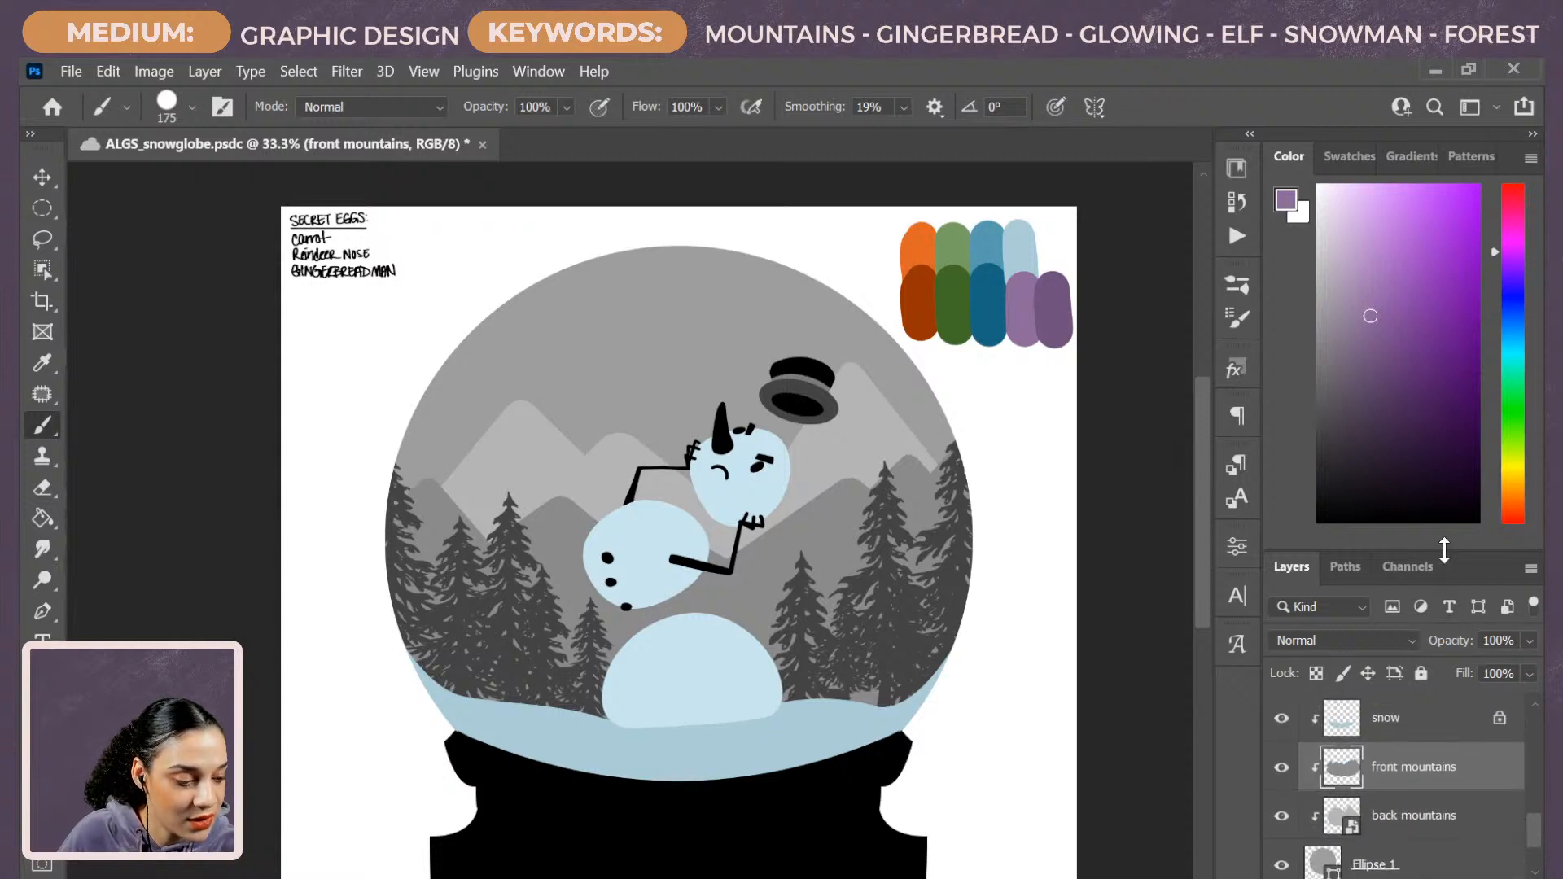
left_click_drag(1449, 553, 1449, 316)
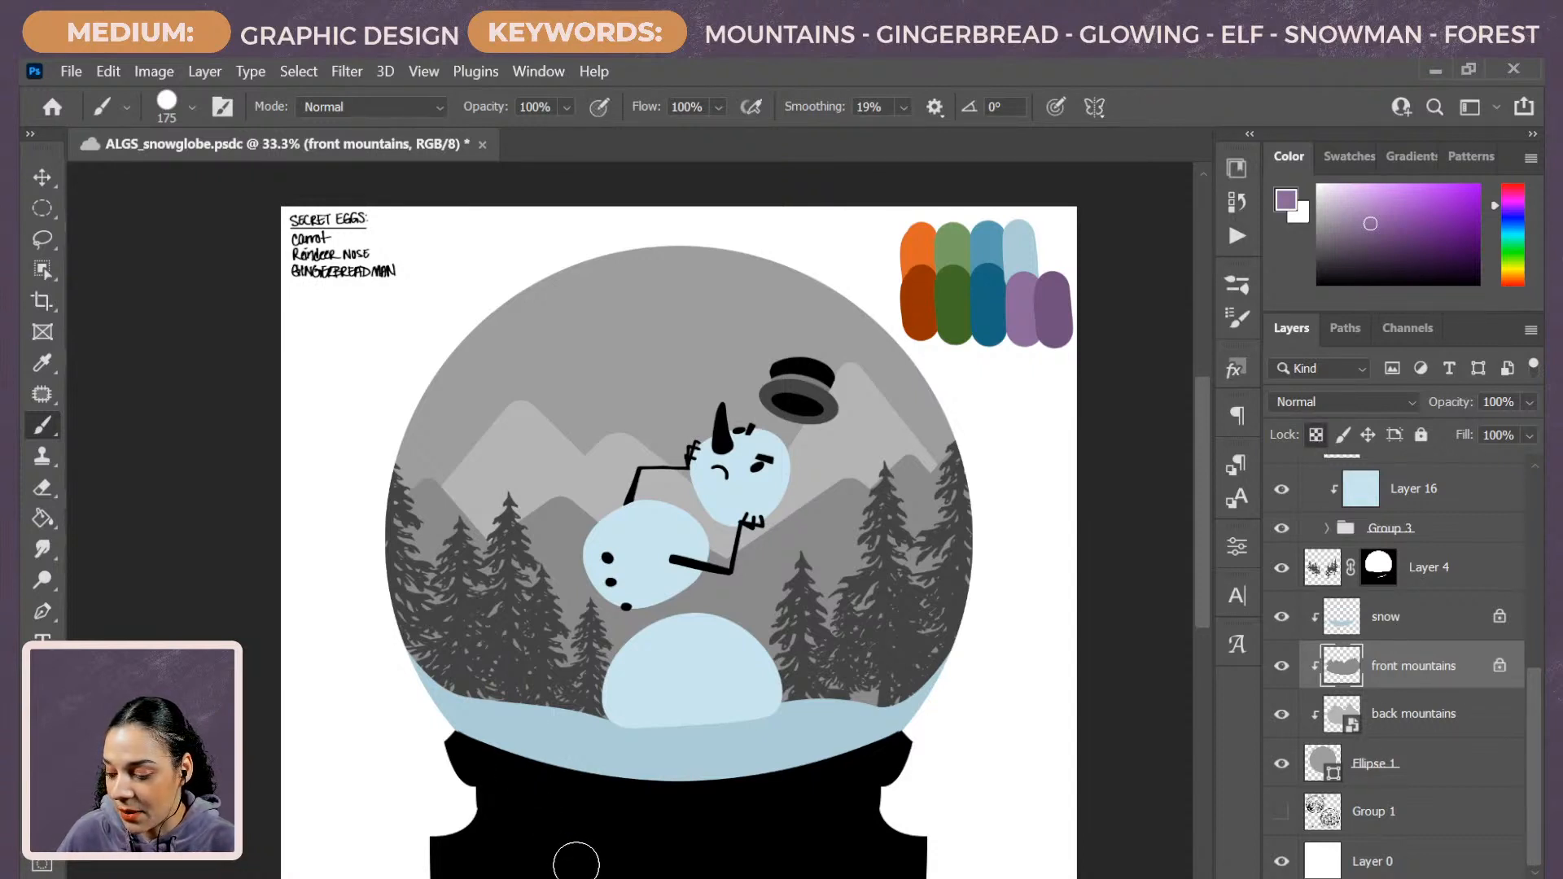
left_click(42, 518)
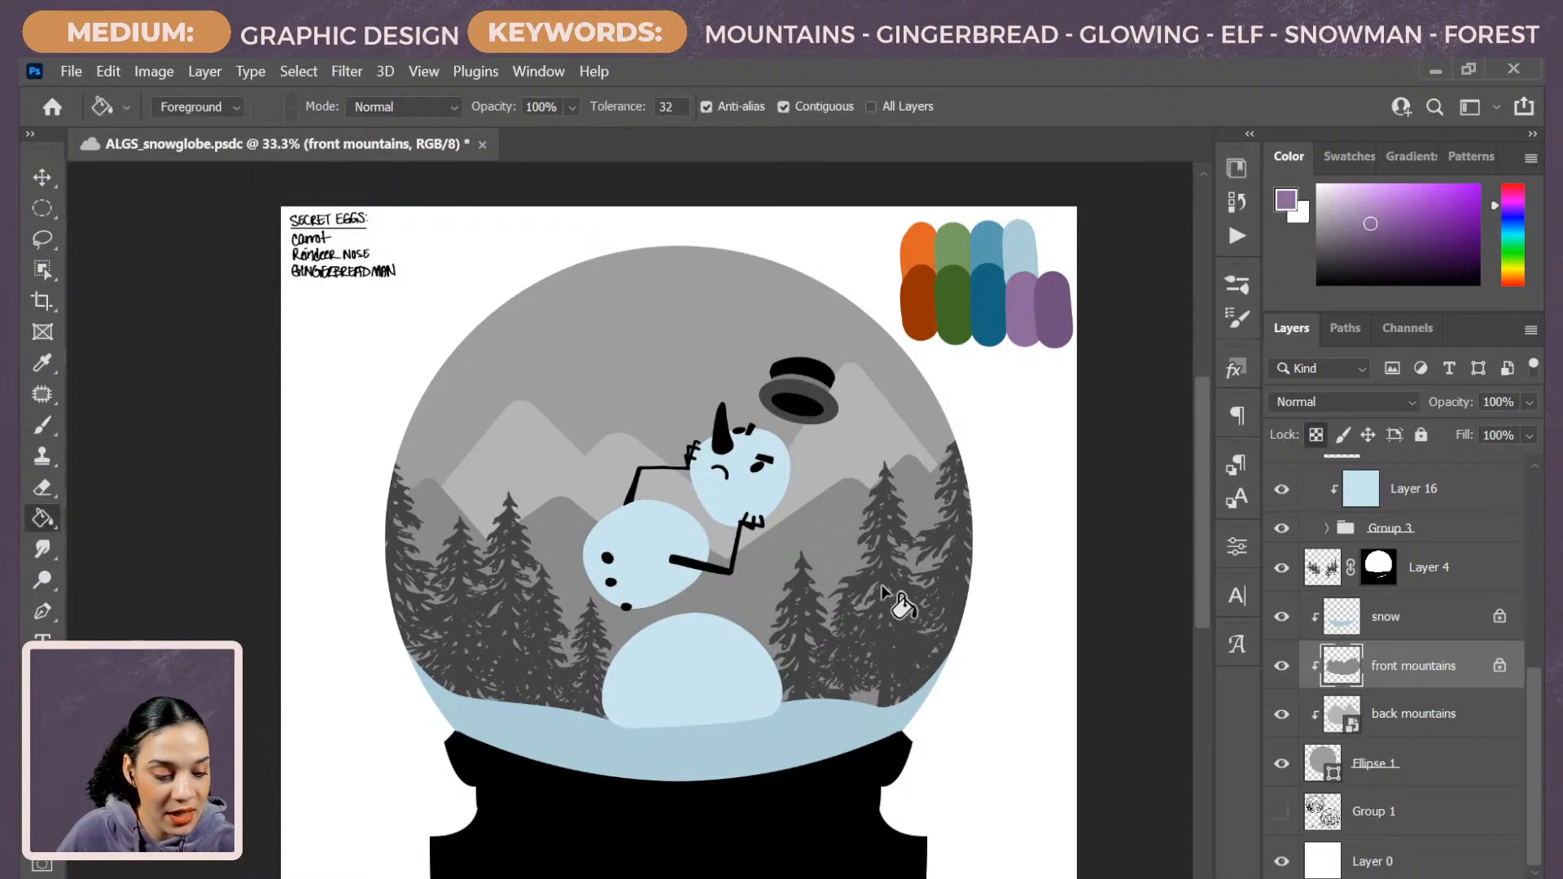
left_click(833, 526)
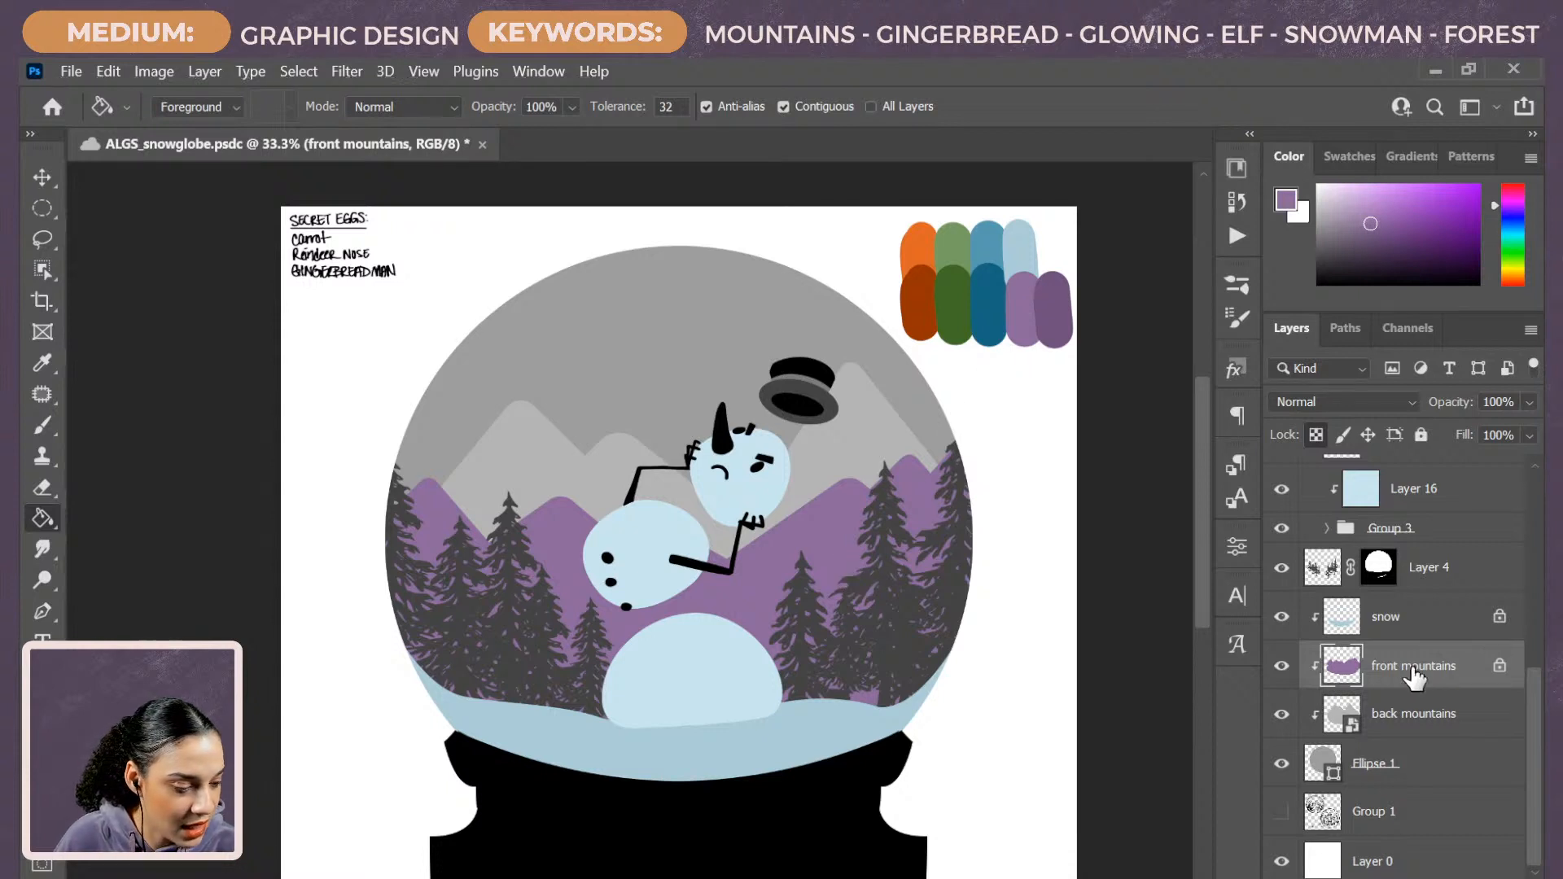
Rasterize the back mountains layer and fill it with the palette's darker purple while its transparent pixels are locked.
left_click(1437, 718)
scroll(1032, 293, "right", 1)
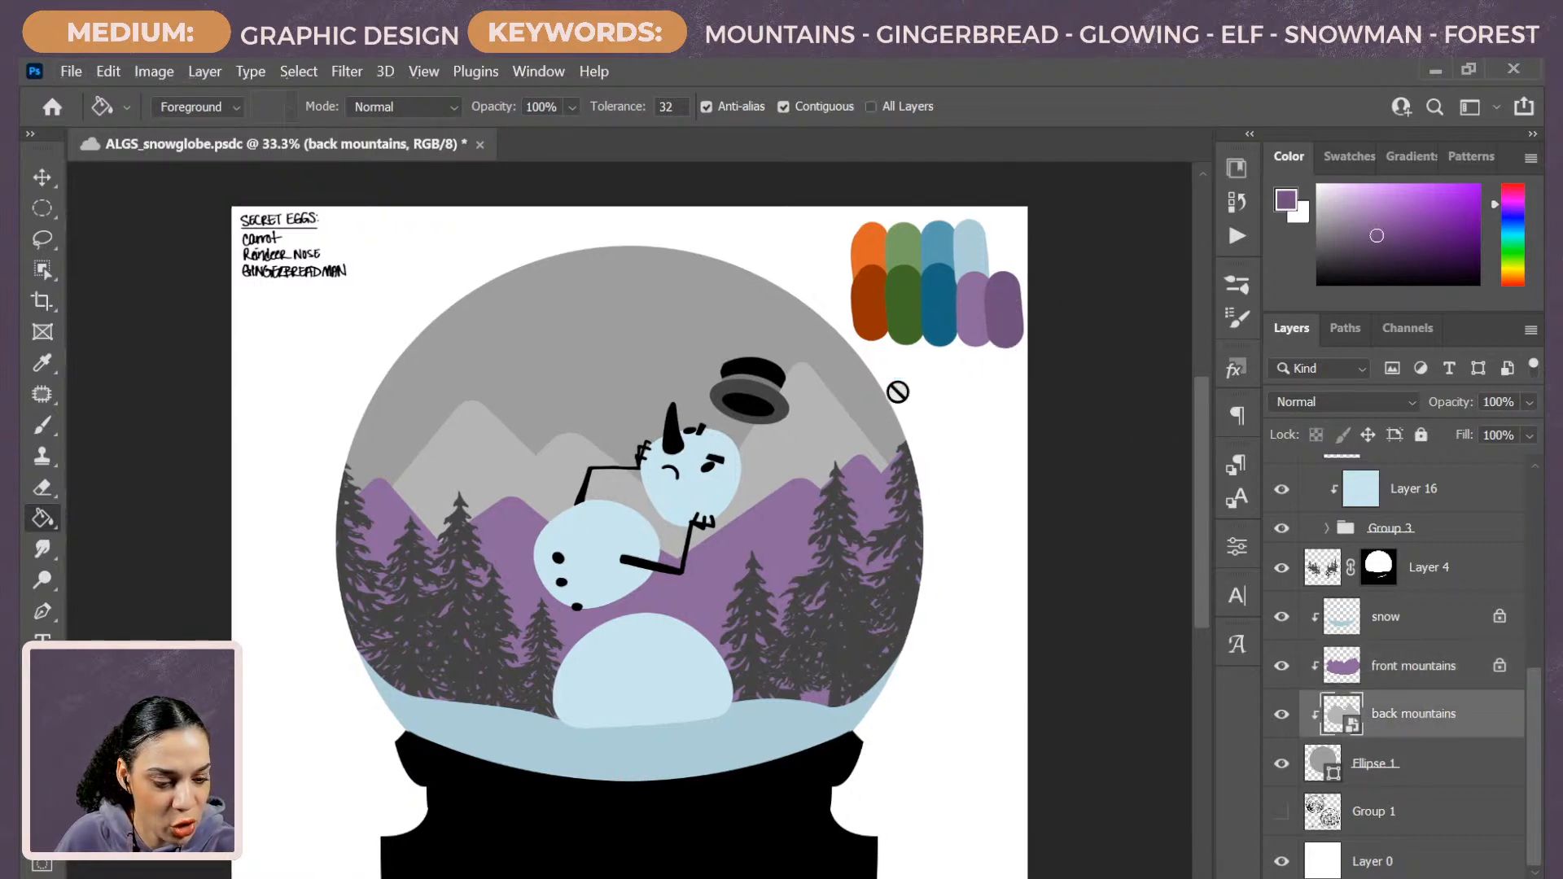
left_click(842, 567)
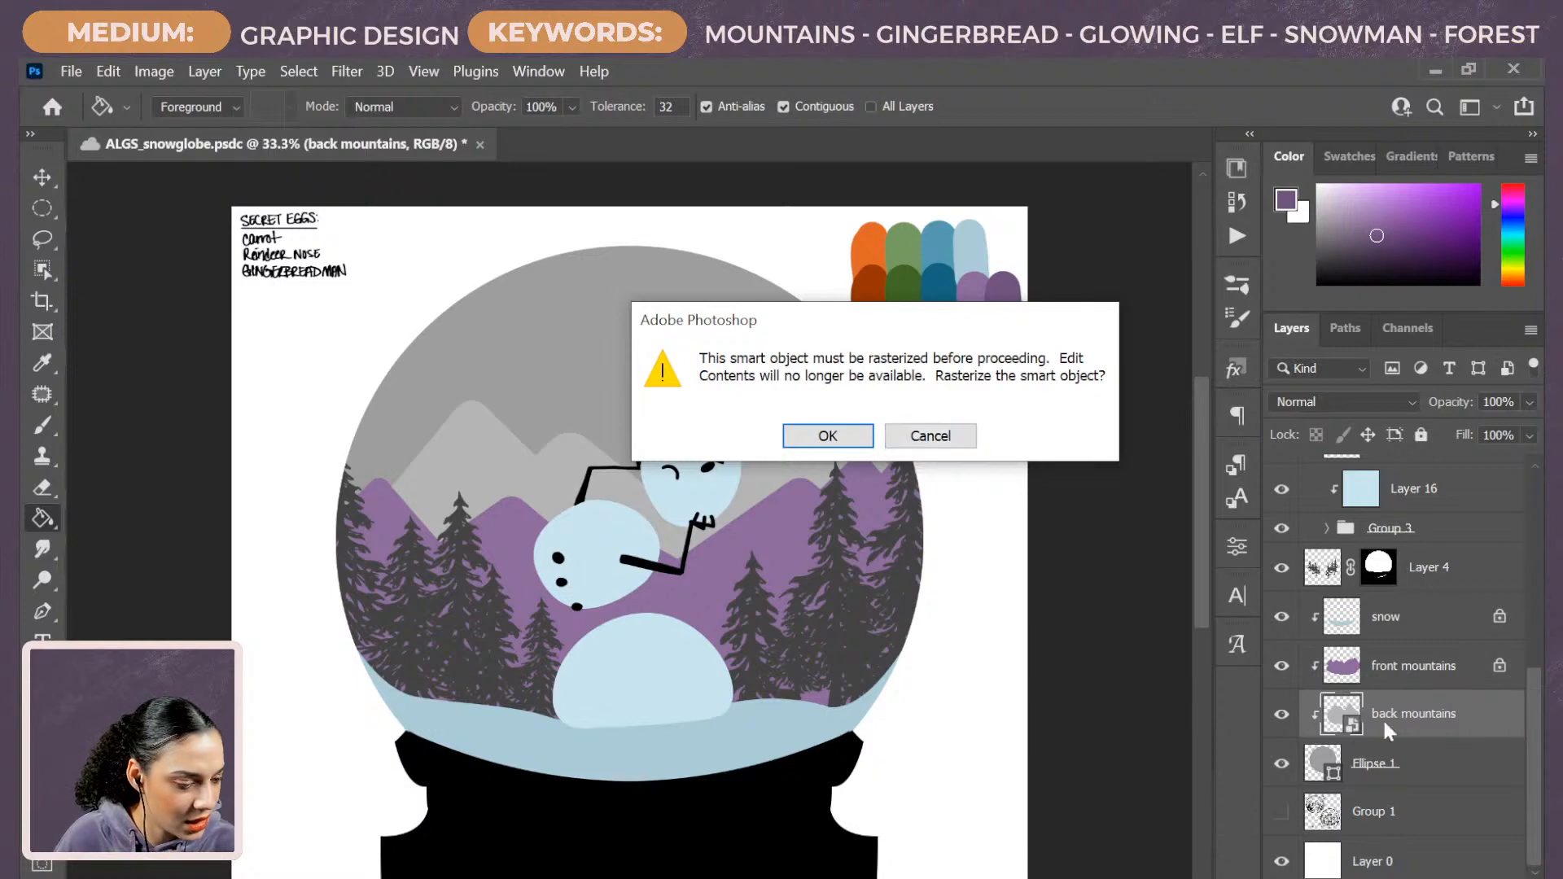
left_click(949, 444)
right_click(1450, 718)
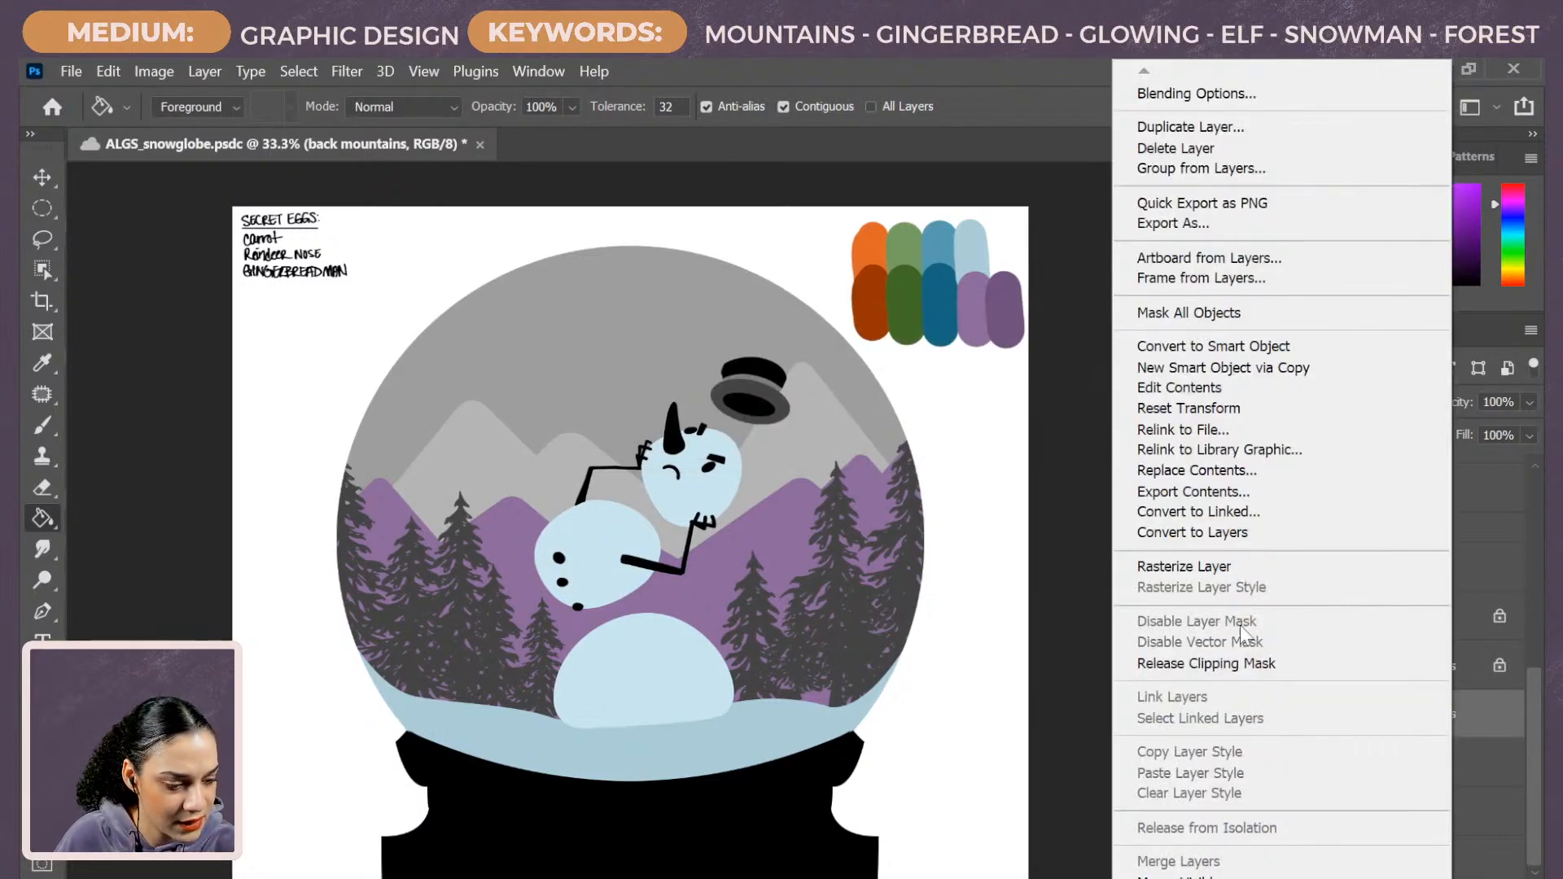
left_click(1237, 568)
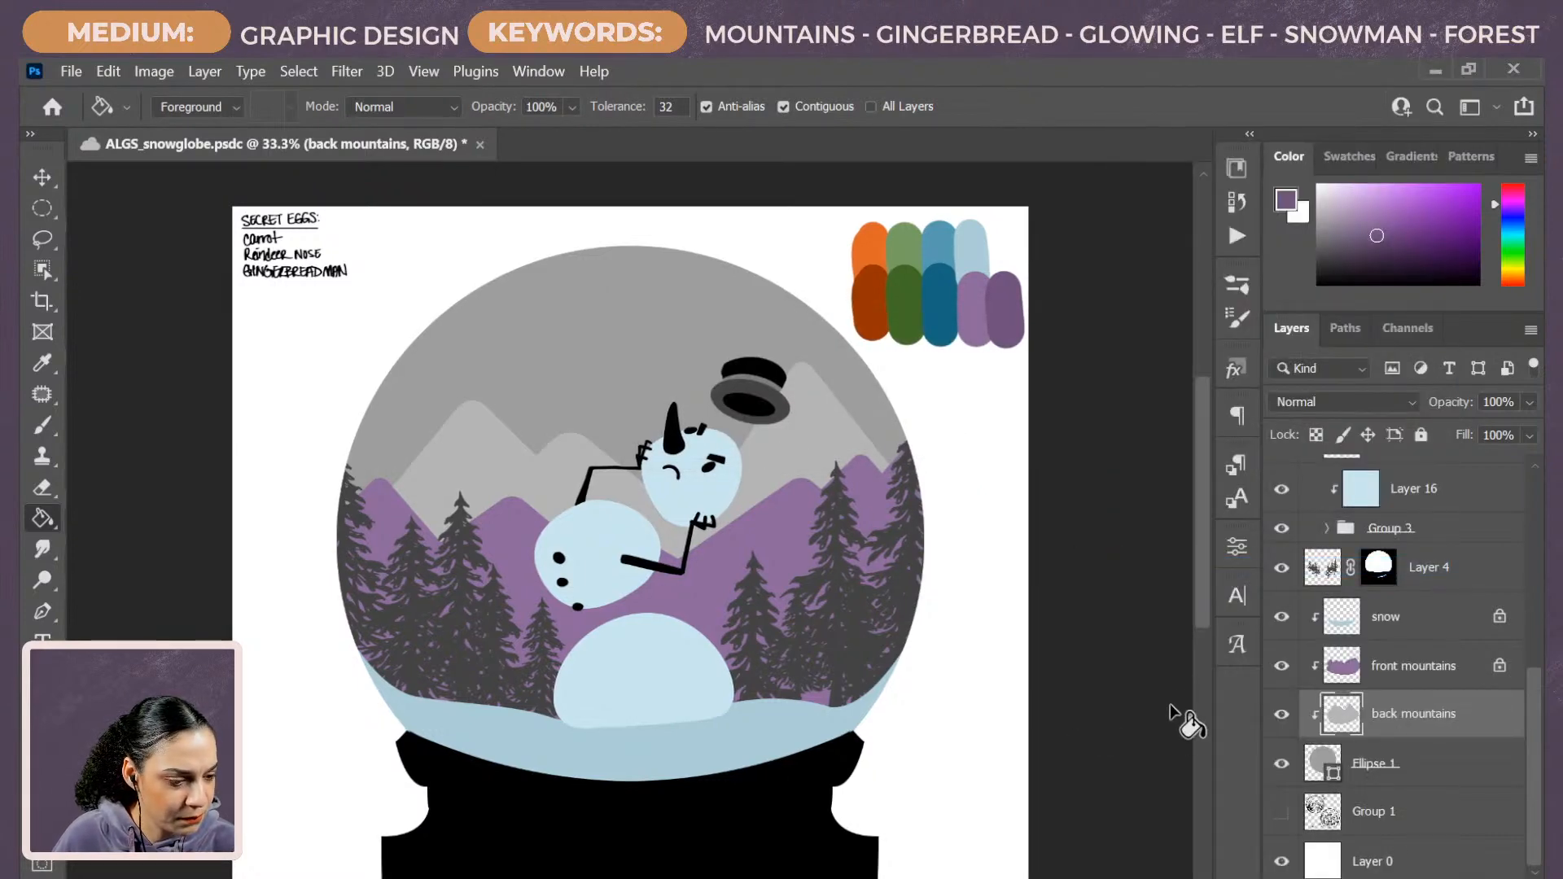
left_click(1315, 435)
left_click(830, 463)
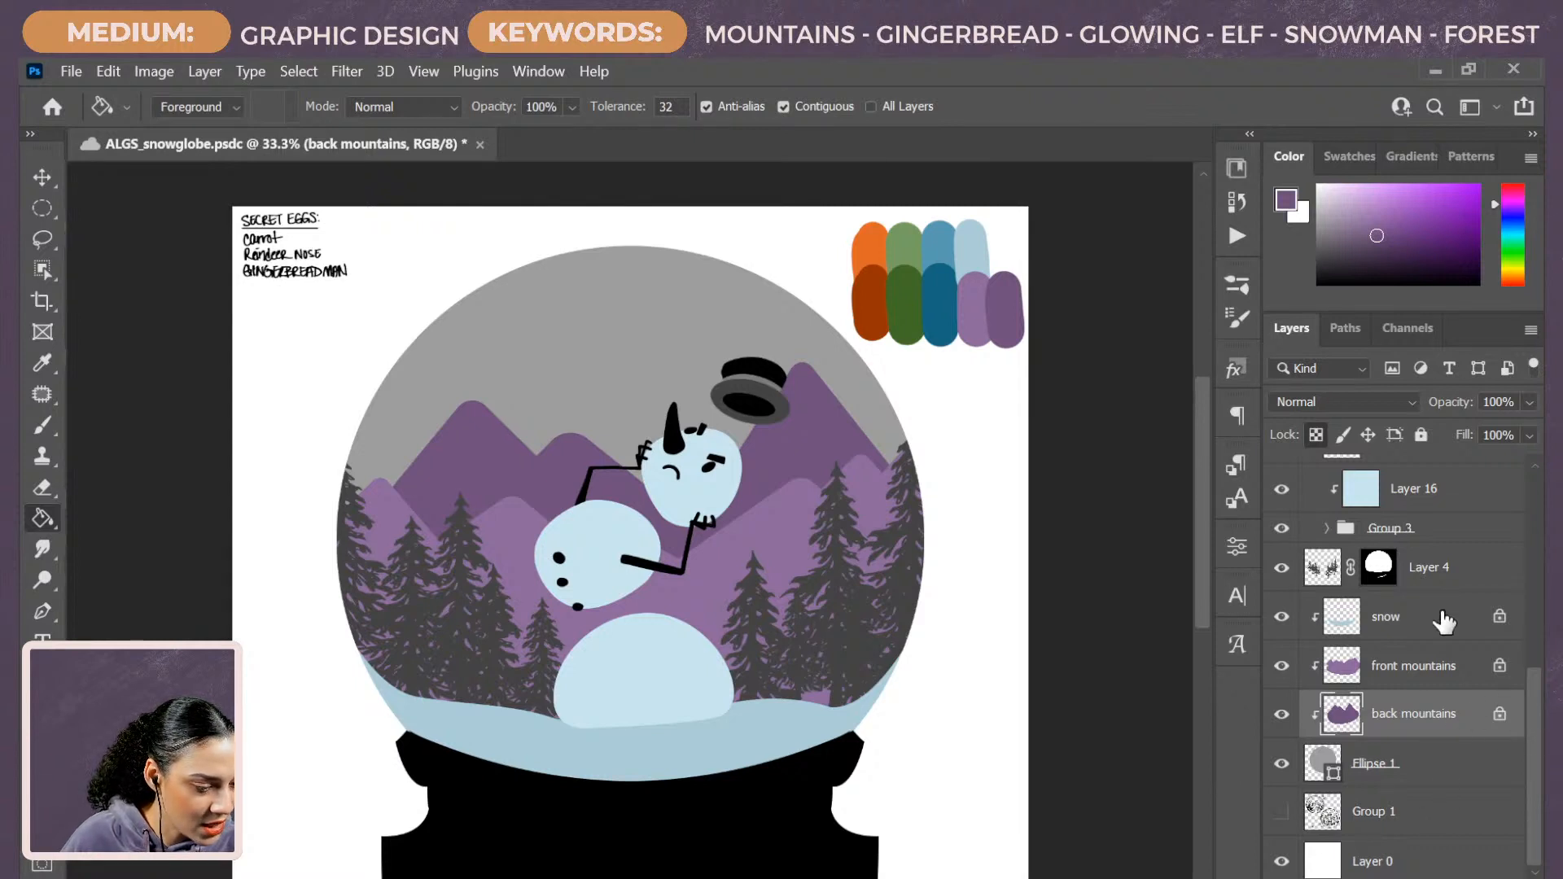
Lock the transparent pixels of Layer 4 and fill the trees on both sides with the palette's dark green.
left_click(1449, 574)
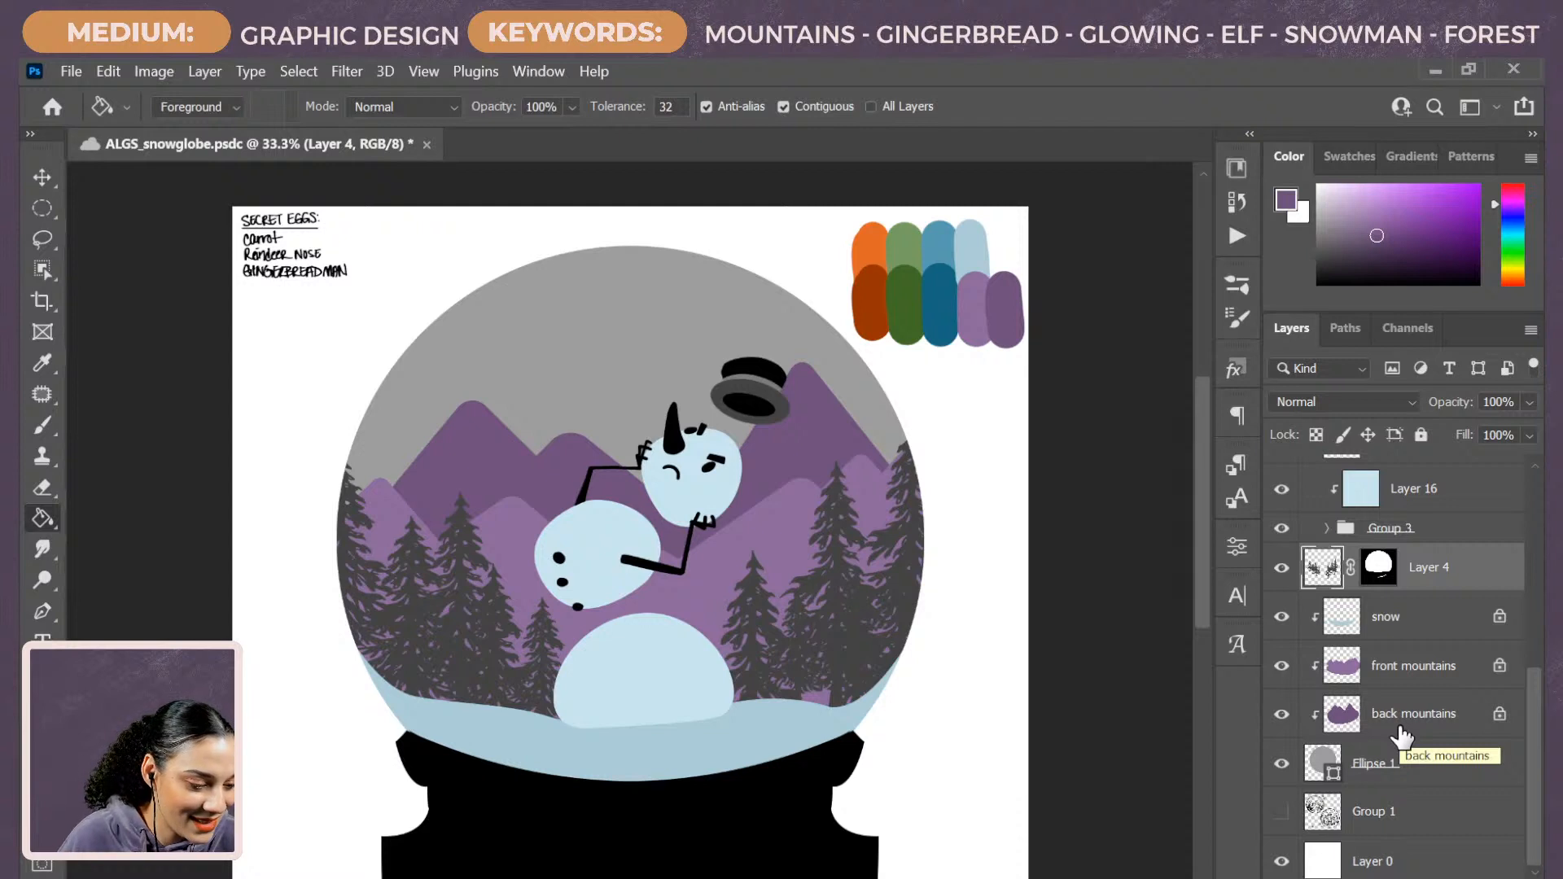
left_click(1317, 435)
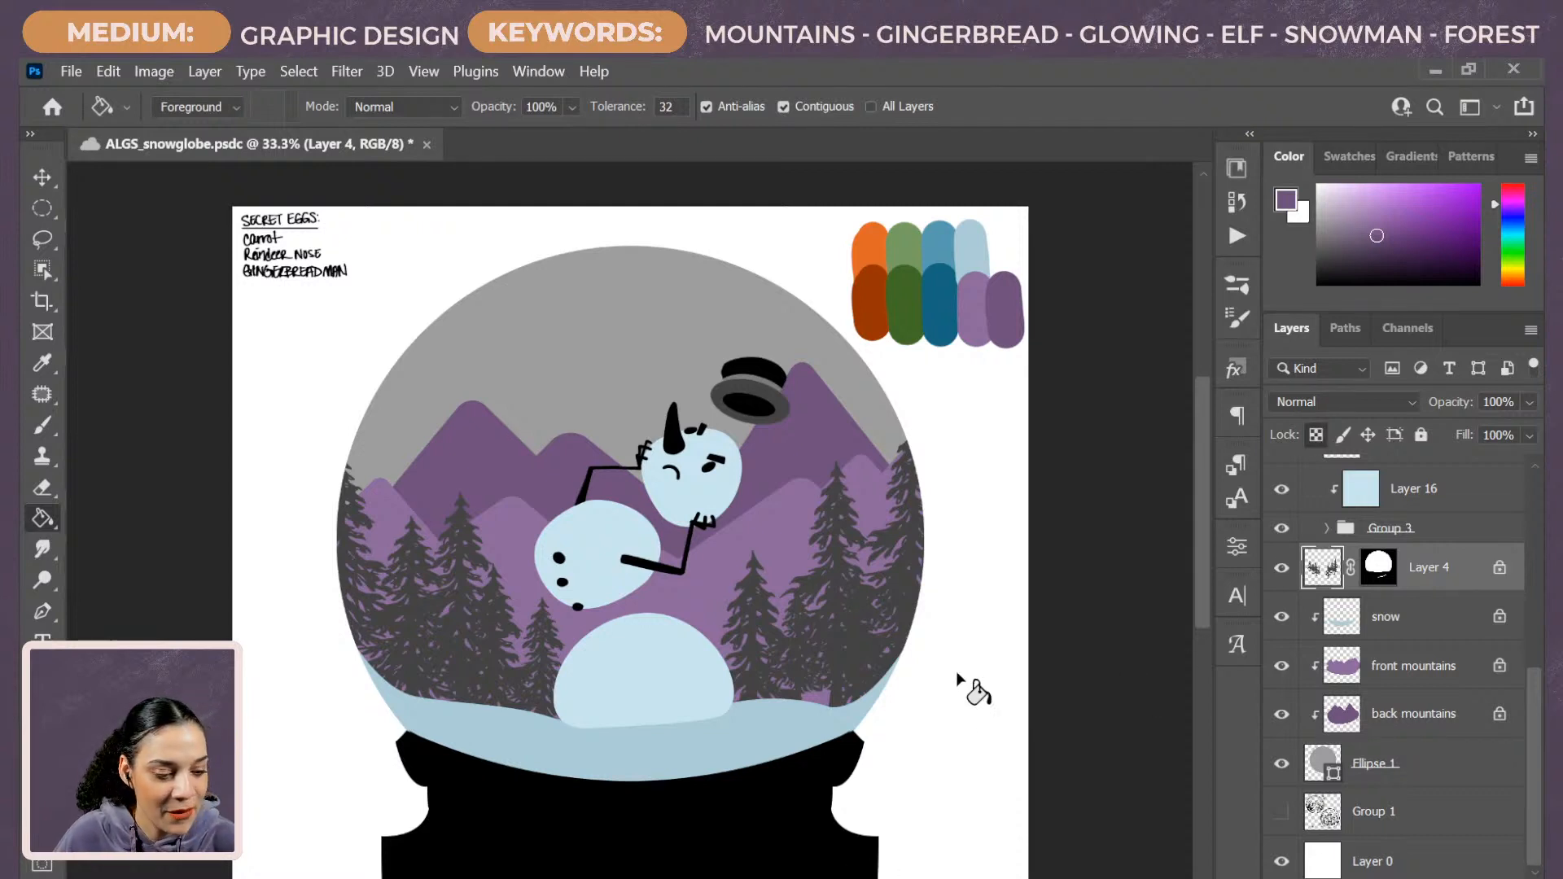
left_click(838, 667)
key("ctrl+z")
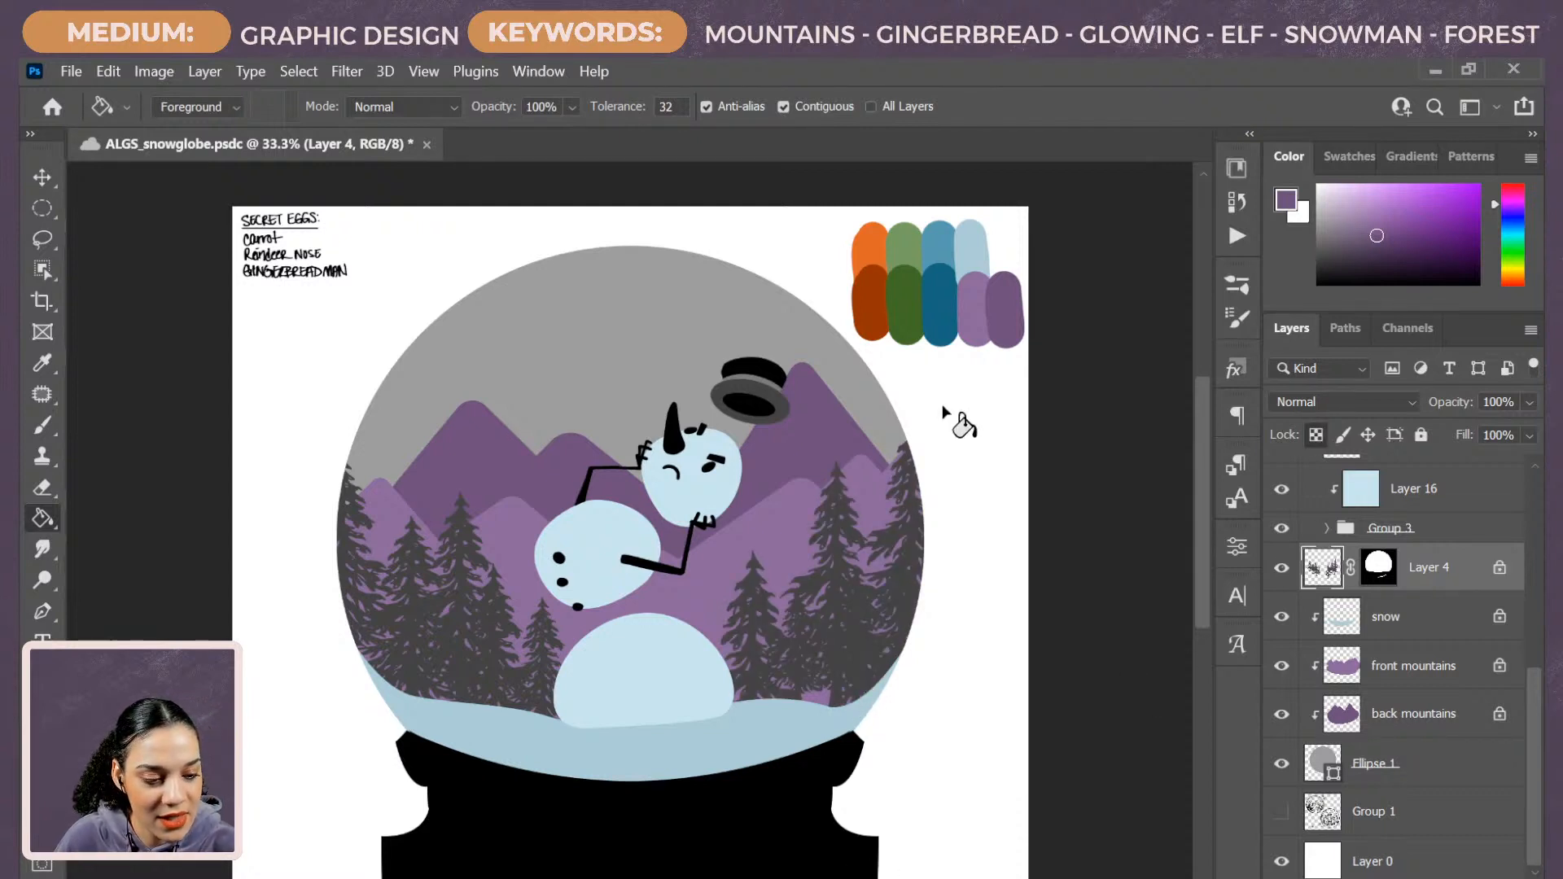
left_click(903, 342, "alt")
left_click(838, 682)
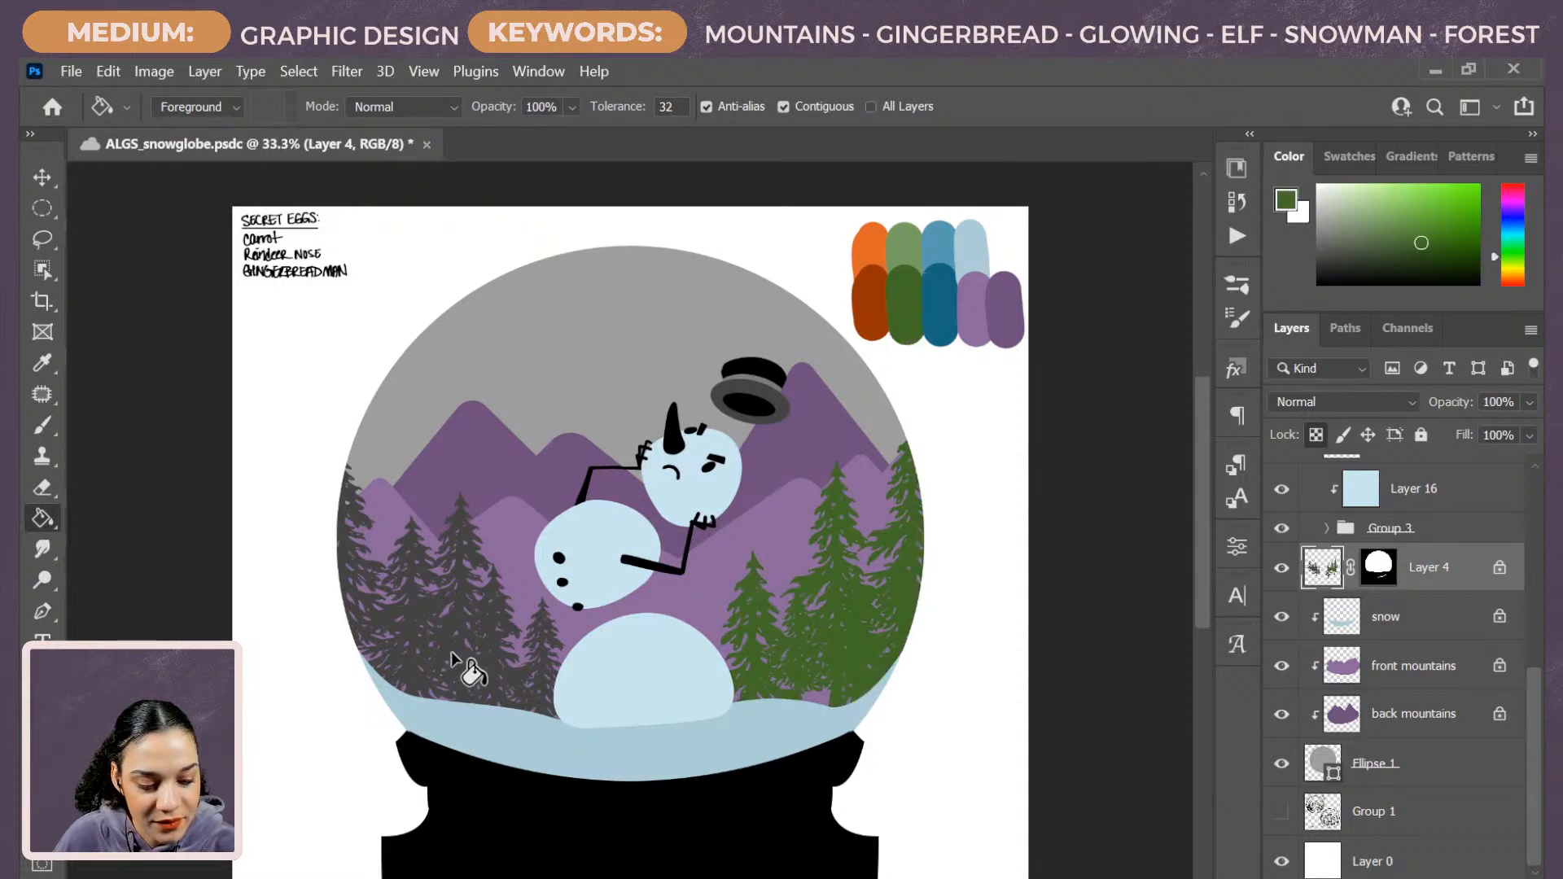
left_click(461, 690)
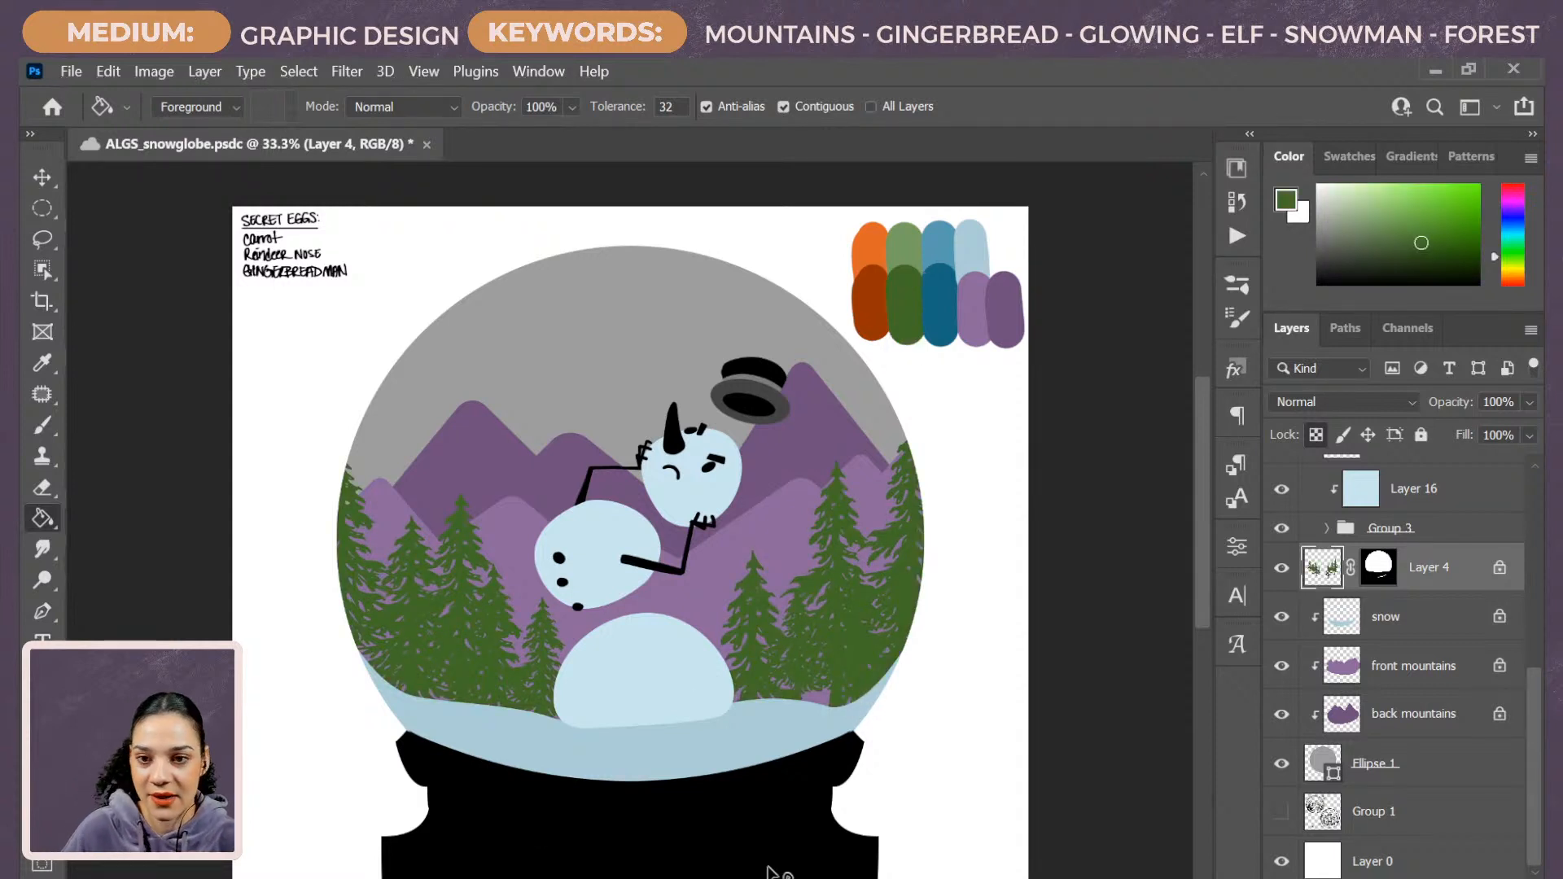
Refill the trees on both sides of the globe with a very dark shade of the palette's darker purple.
key("ctrl+minus")
key("ctrl+plus")
key("ctrl+plus")
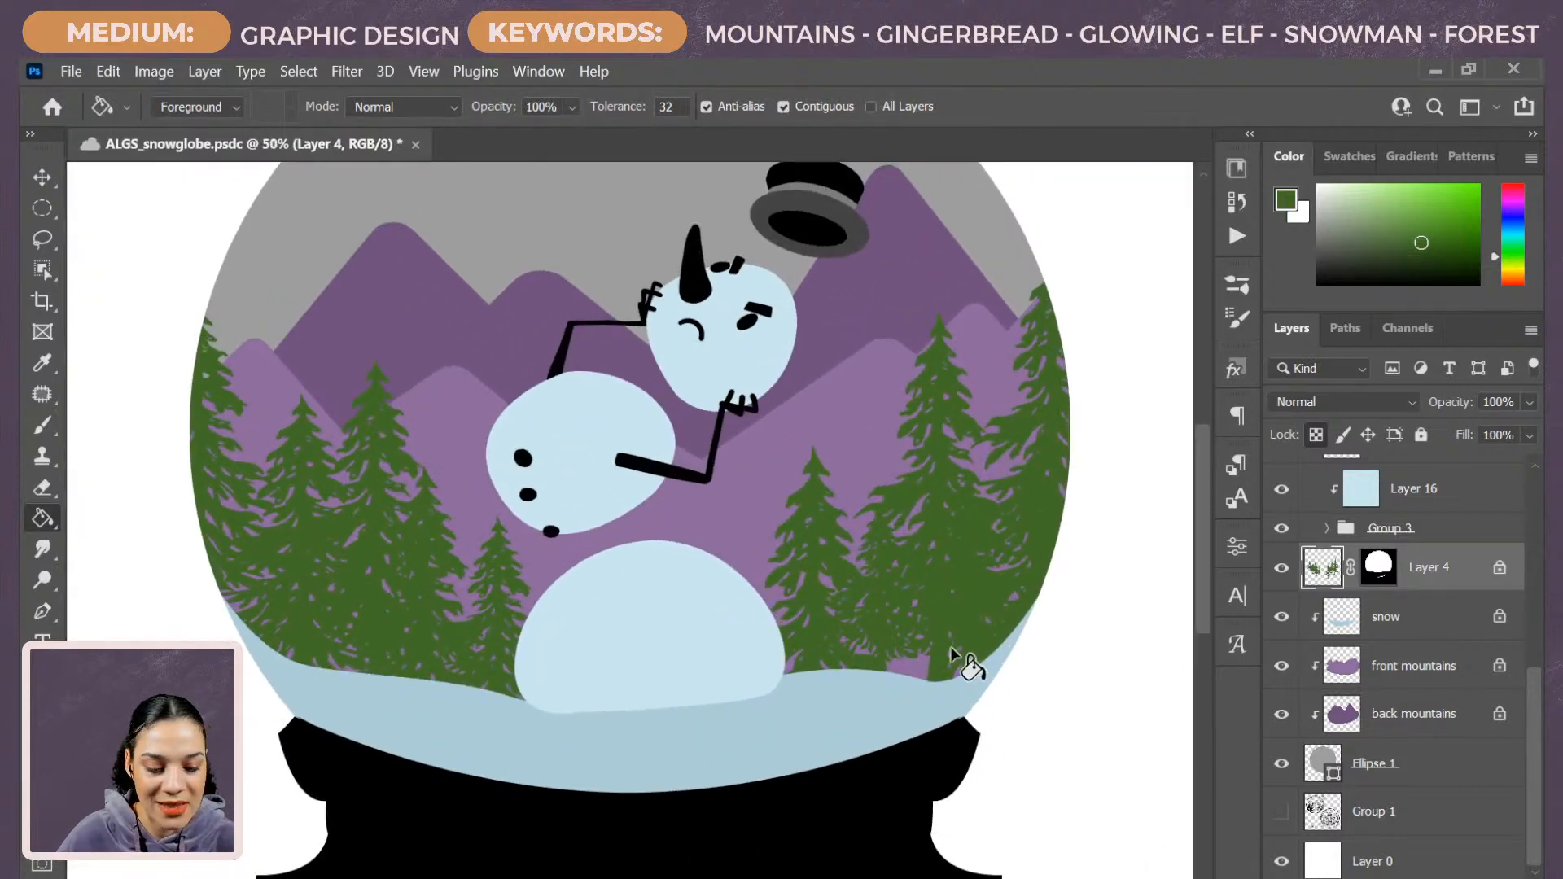
left_click_drag(1002, 552, 973, 705)
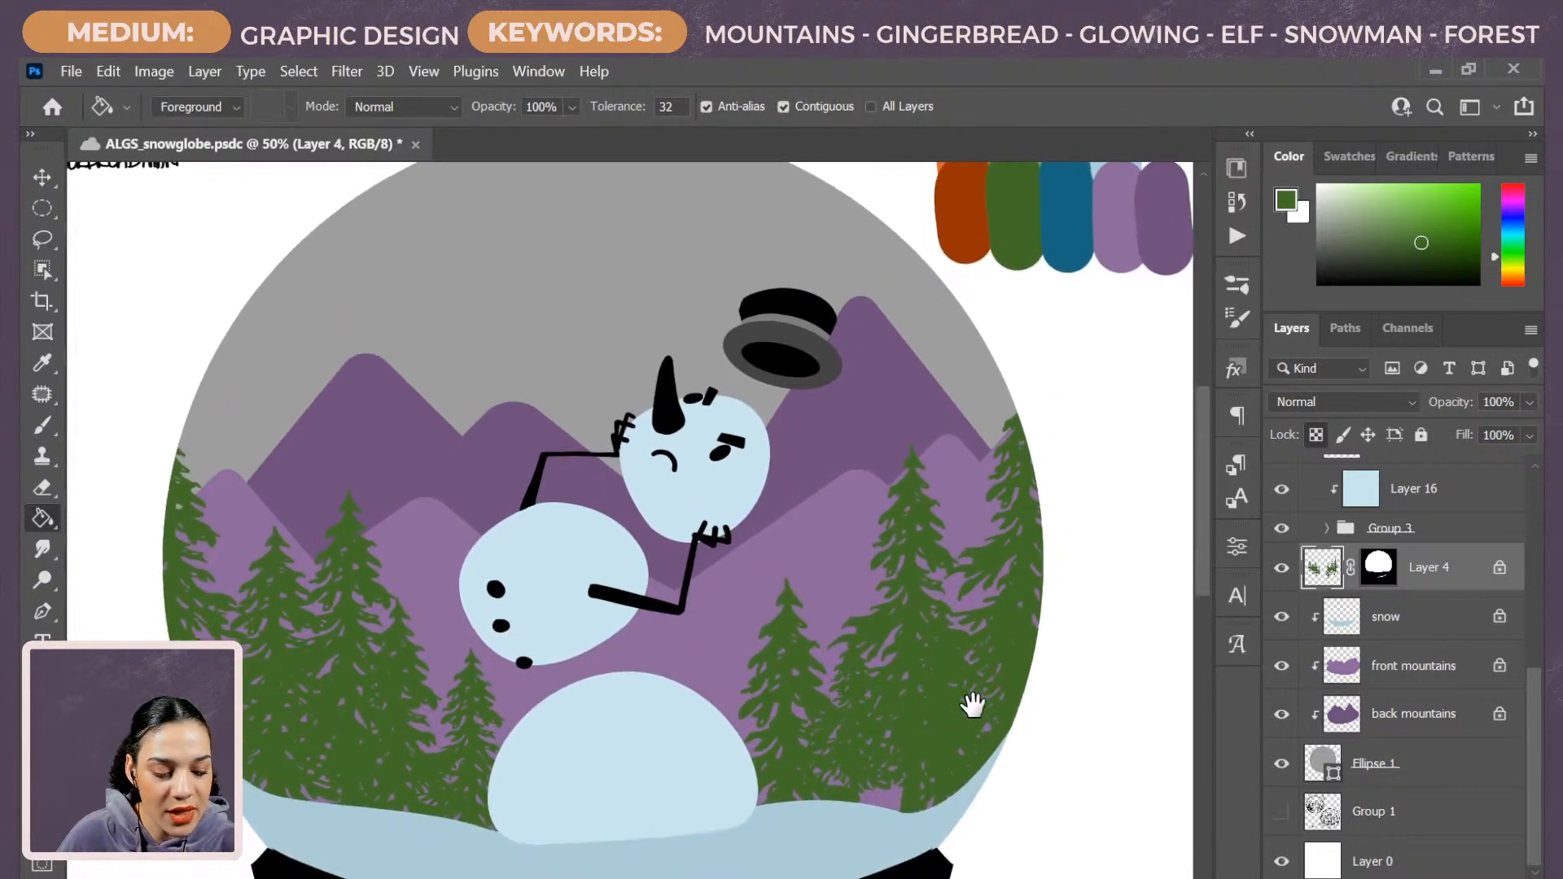
mouse_move(983, 649)
left_mouse_down()
mouse_move(969, 732)
mouse_move(1005, 659)
mouse_move(998, 696)
left_mouse_up()
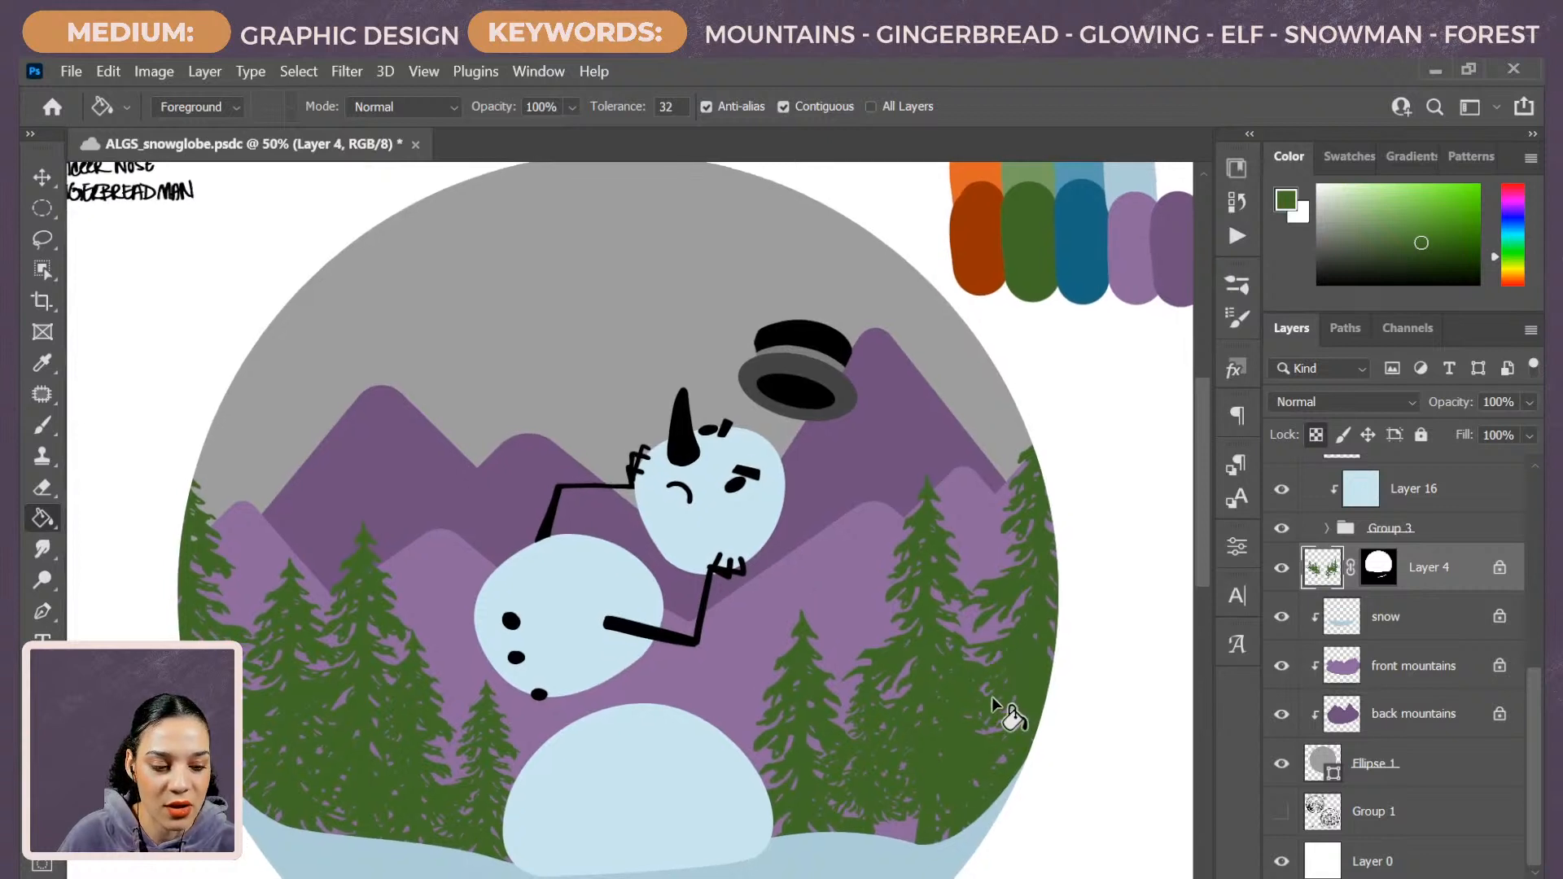
left_click(1184, 245, "alt")
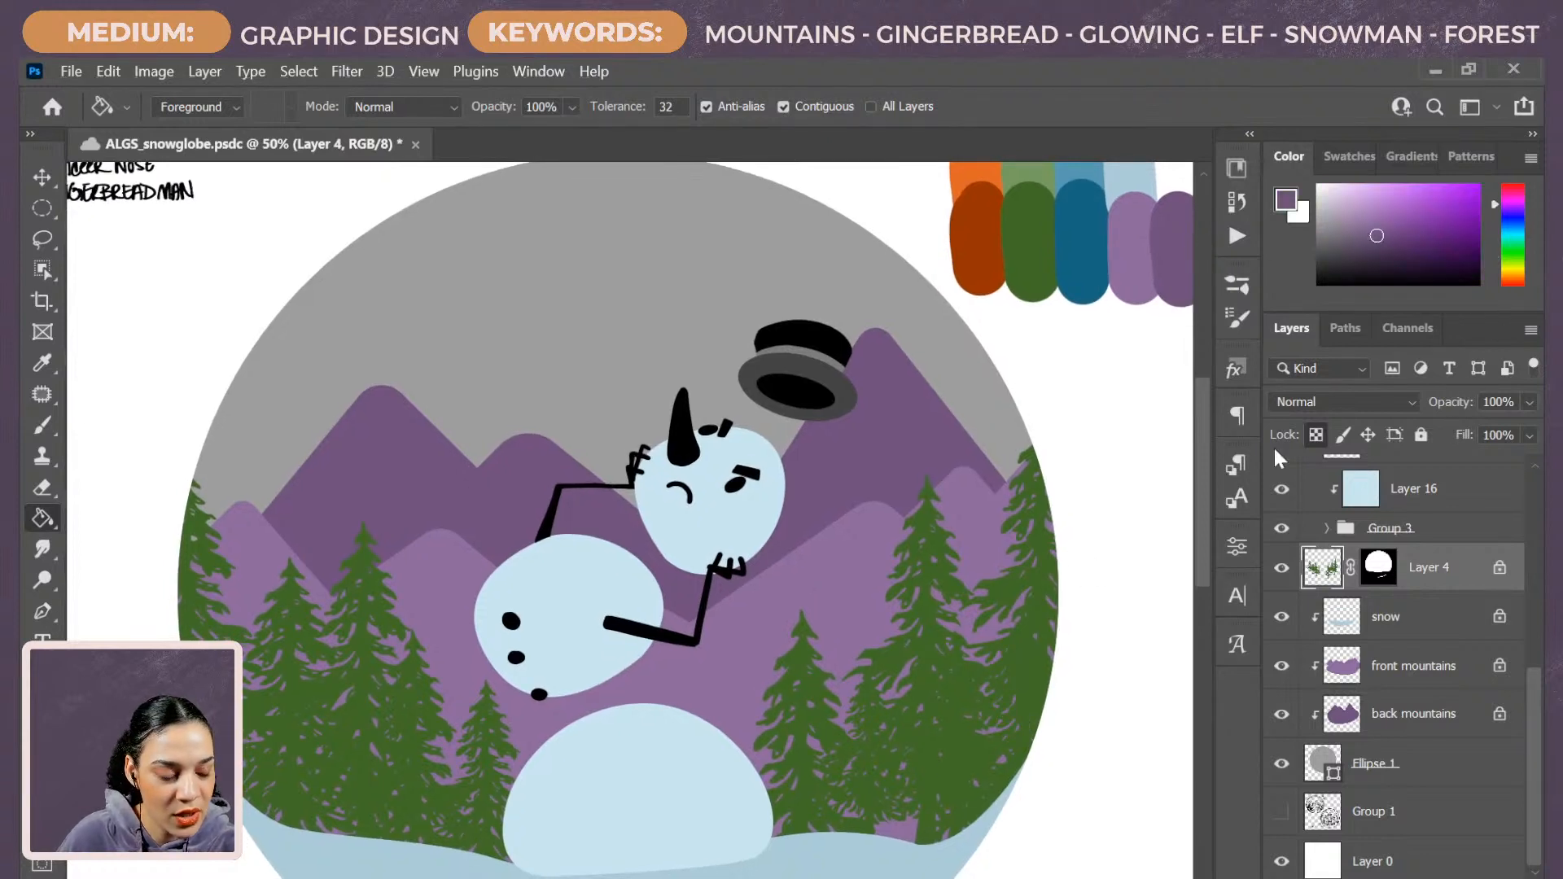
left_click_drag(970, 600, 886, 610)
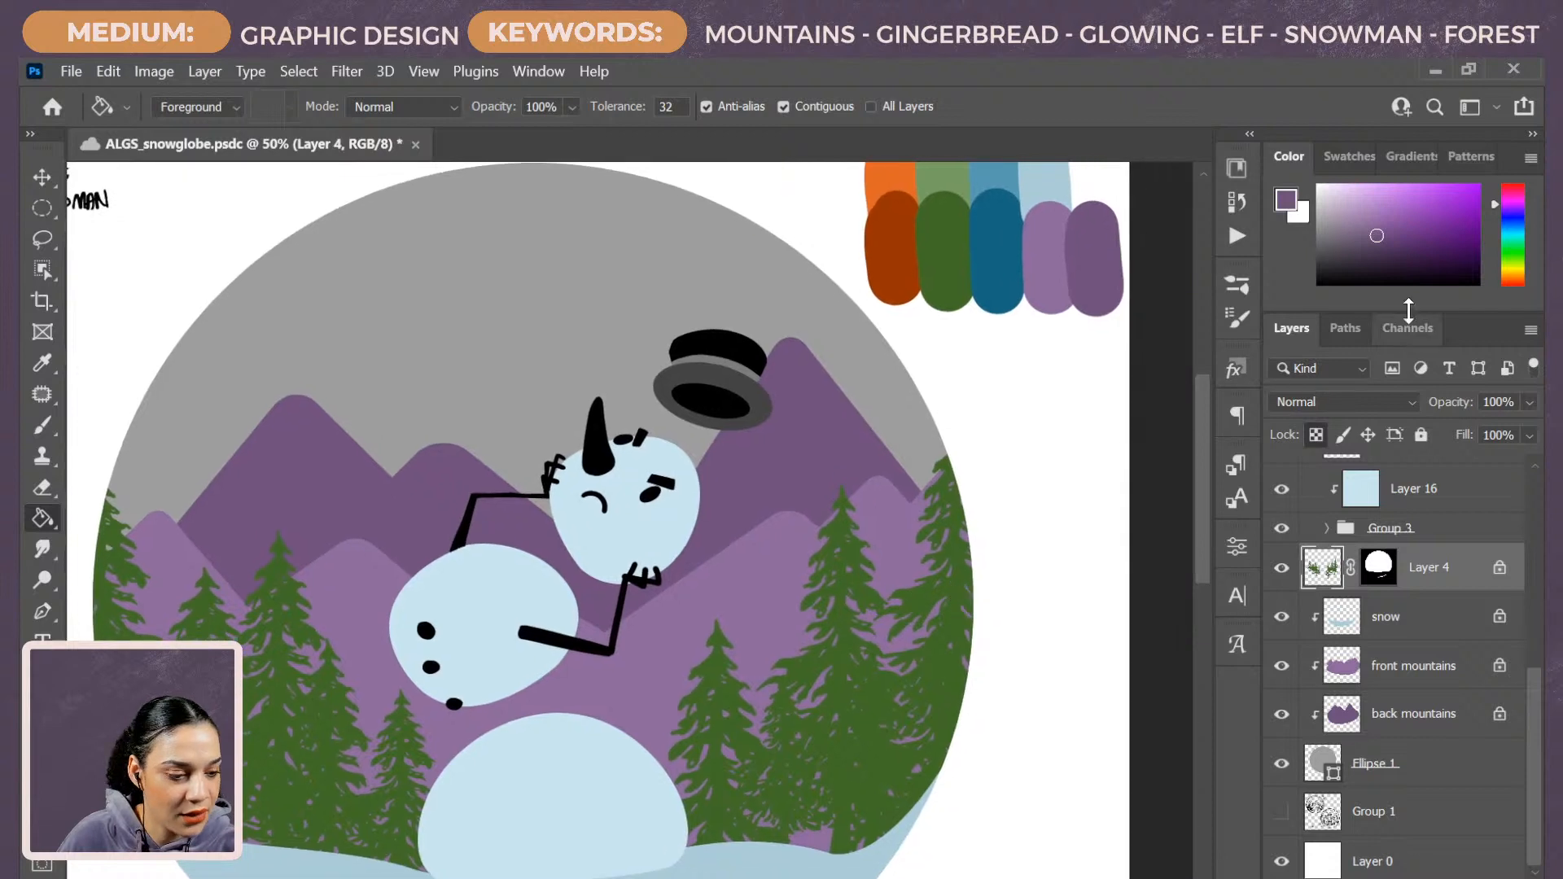
left_click(1386, 260)
left_click(875, 765)
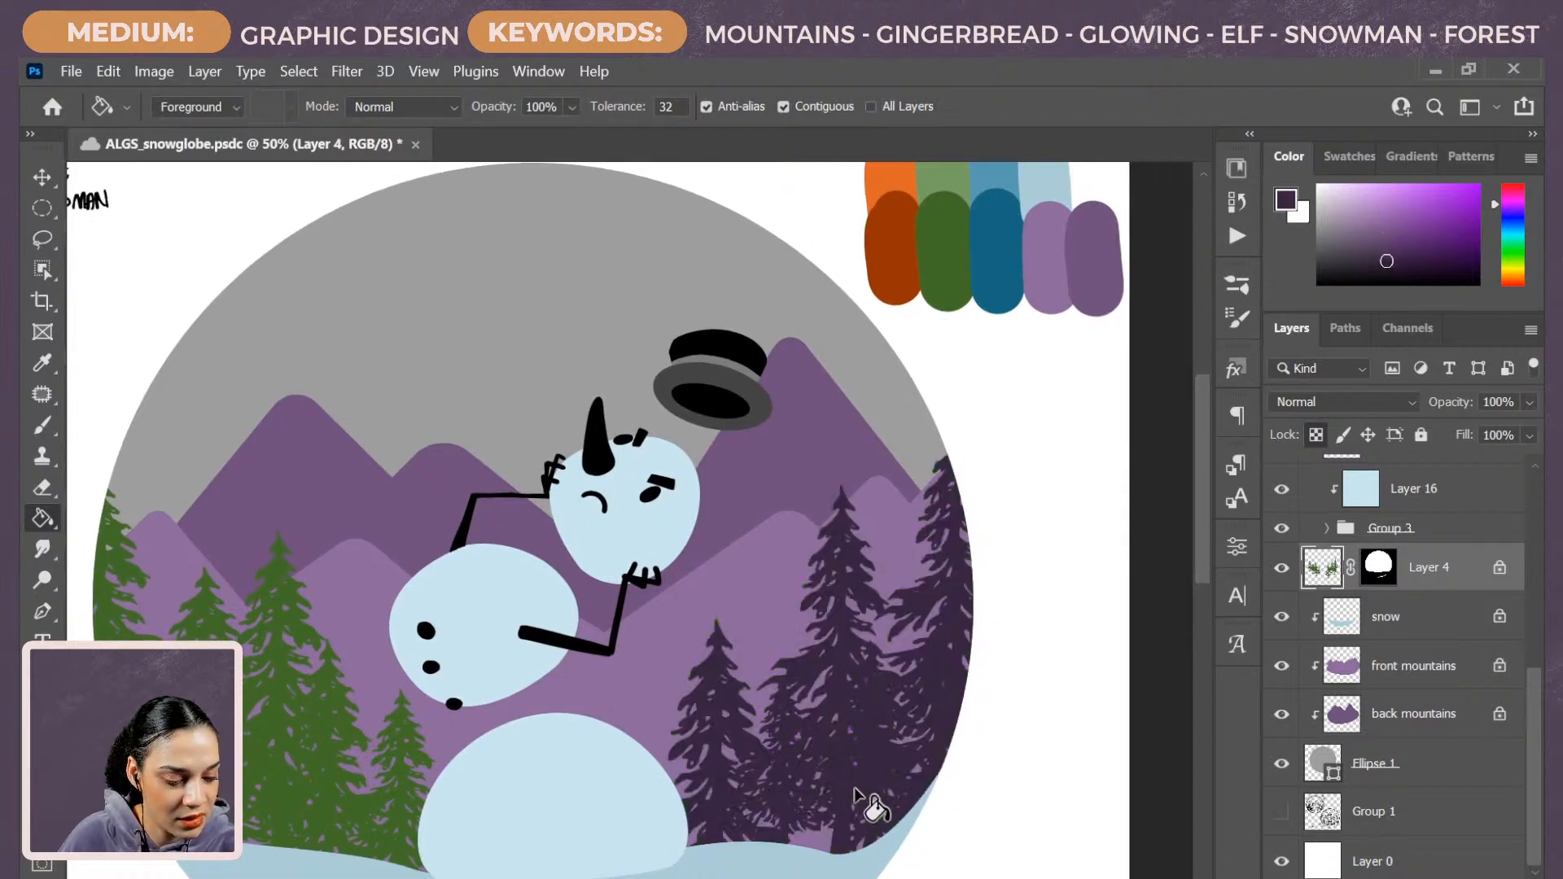
left_click(332, 849)
mouse_move(785, 707)
left_mouse_down()
mouse_move(812, 681)
mouse_move(936, 645)
mouse_move(924, 697)
left_mouse_up()
key("ctrl+minus")
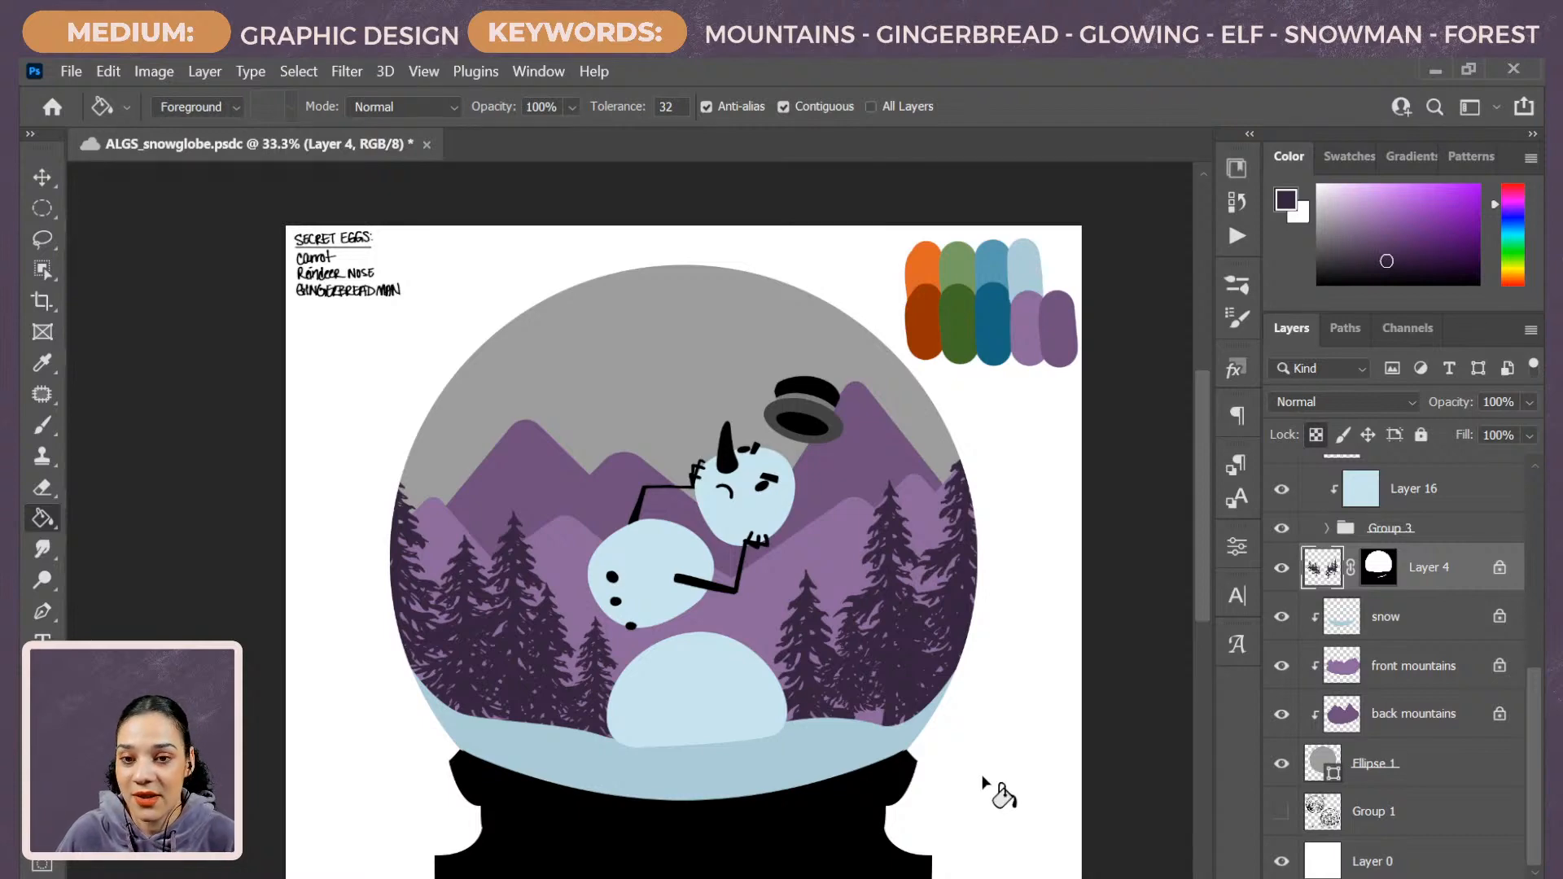
Rasterize the Ellipse 1 globe background layer and lock its transparent pixels.
key("ctrl+plus")
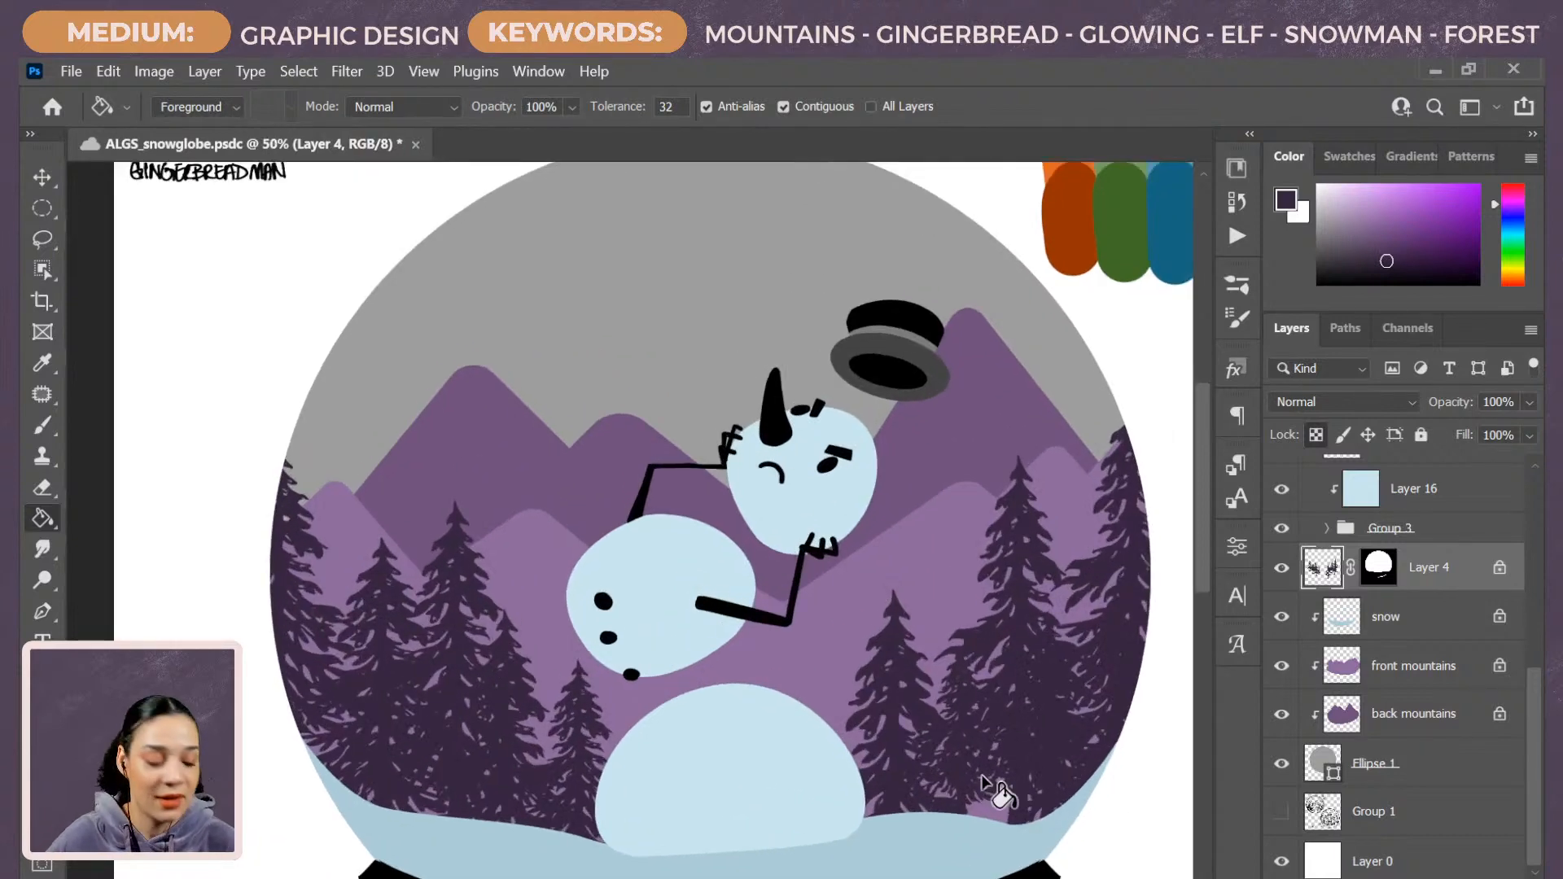
left_click_drag(1010, 761, 1033, 727)
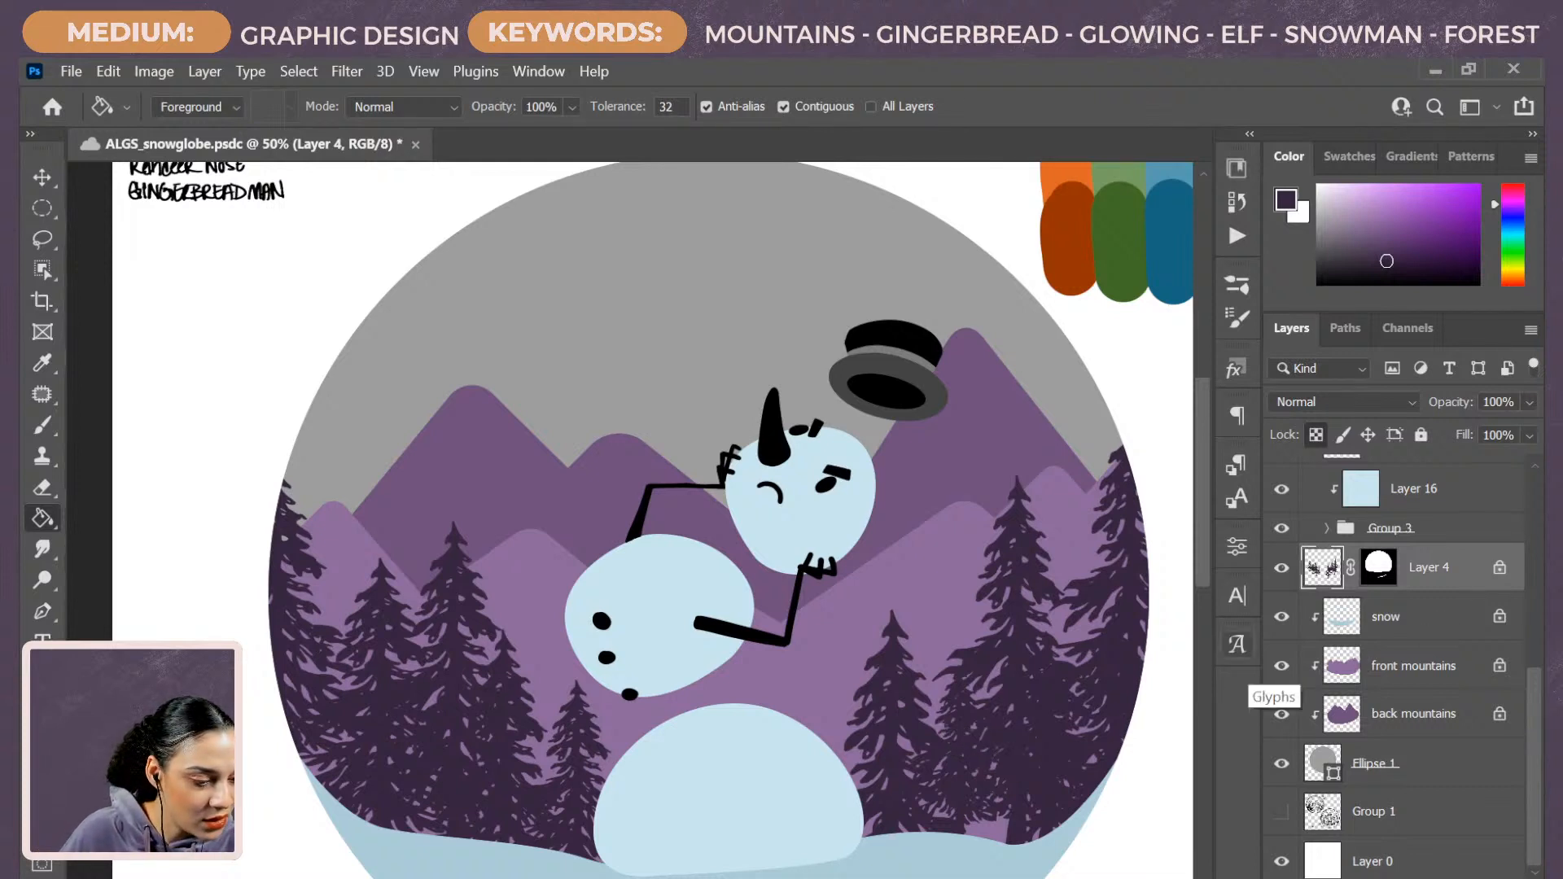
left_click(1423, 765)
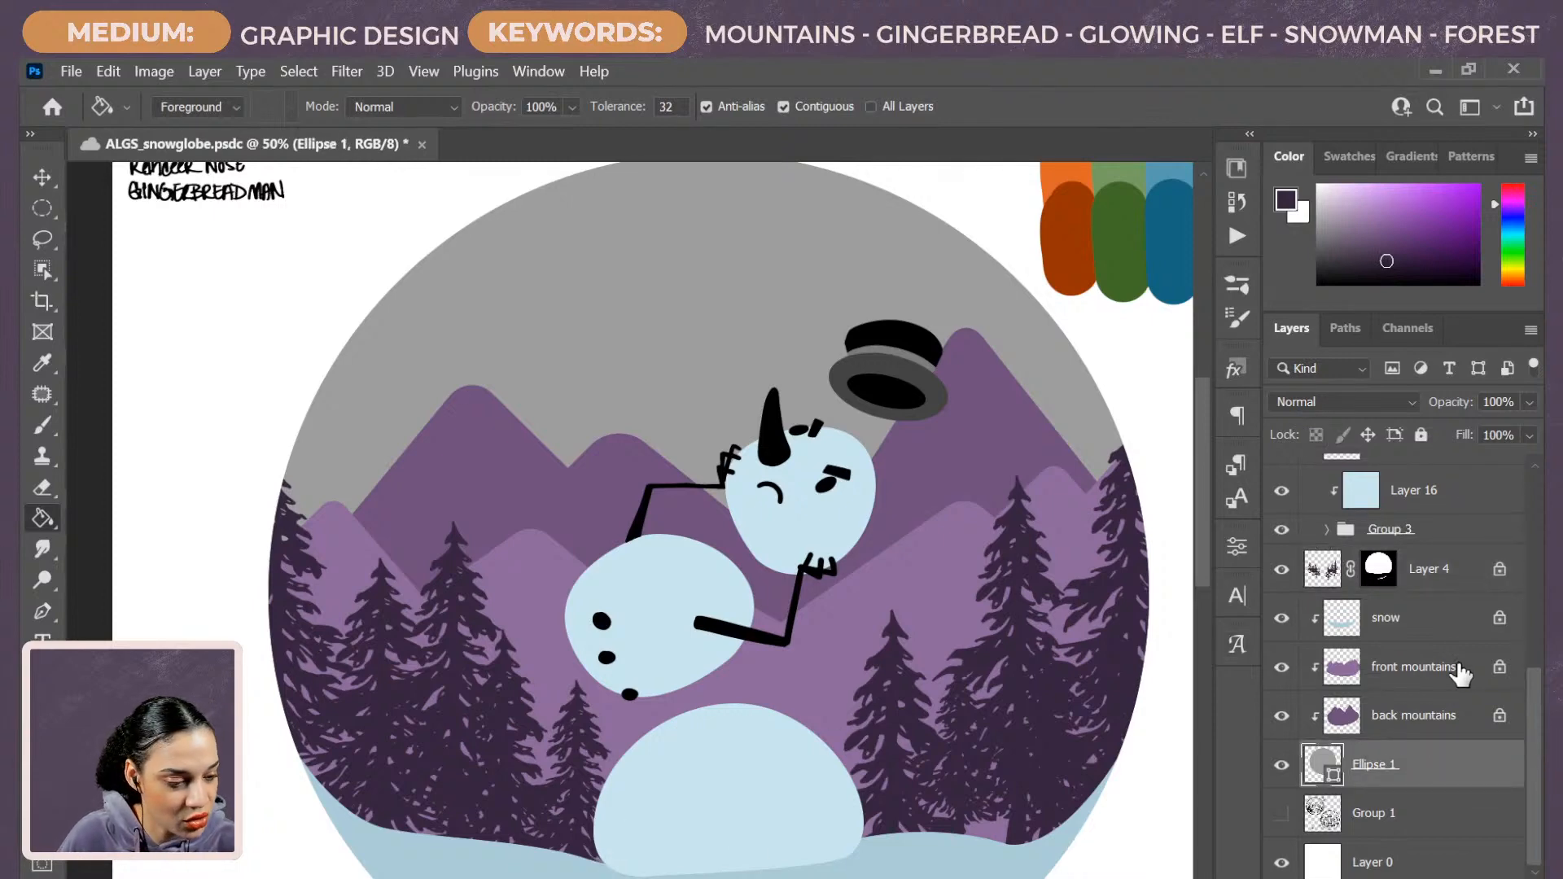
right_click(1406, 768)
left_click(1210, 482)
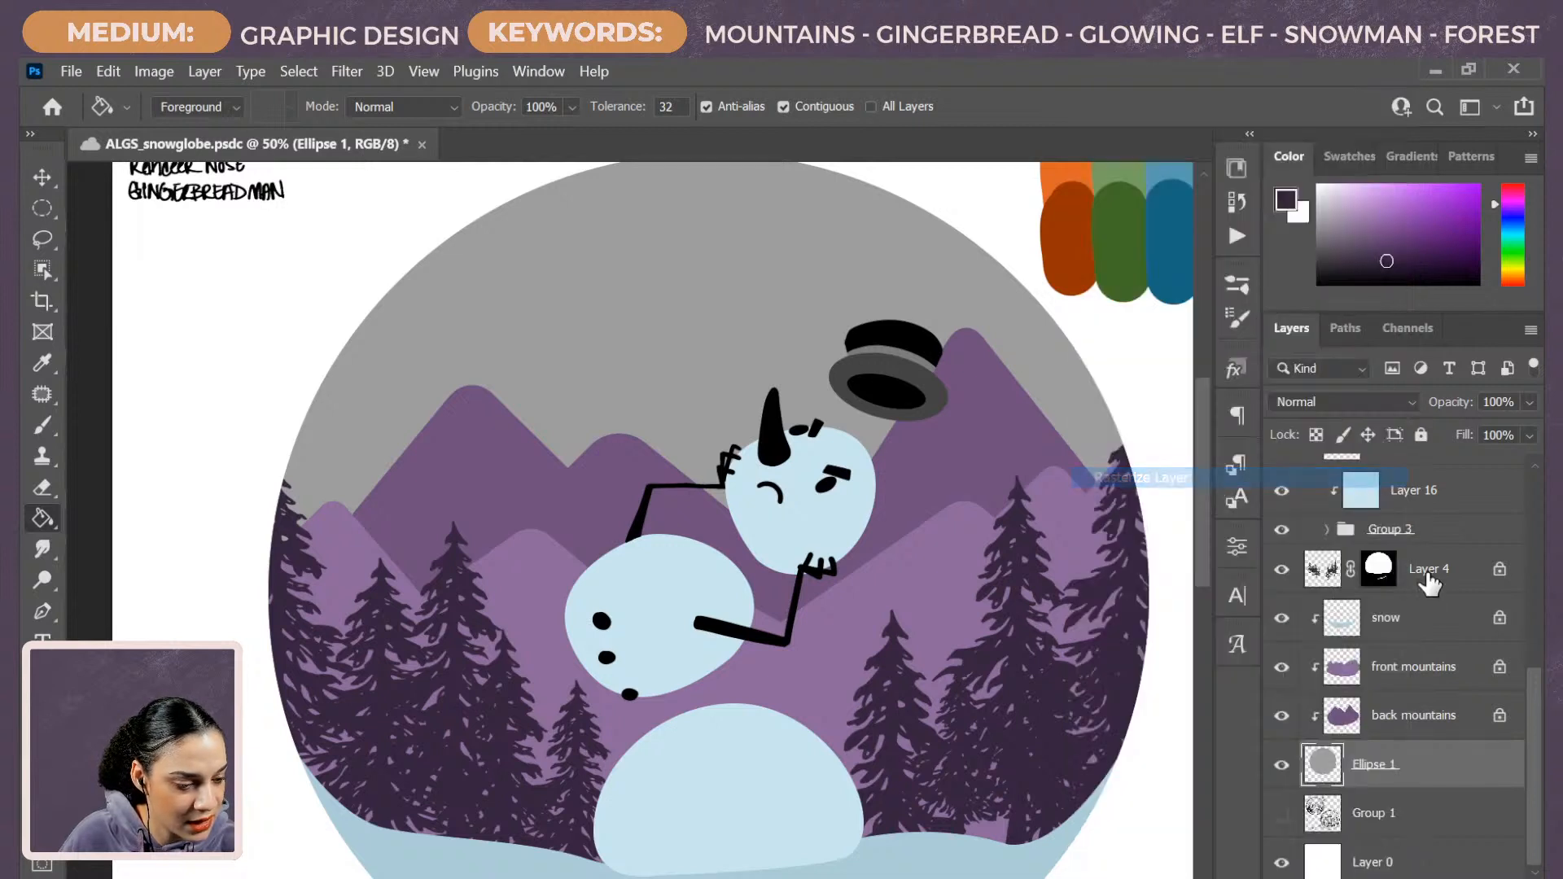
left_click(1316, 440)
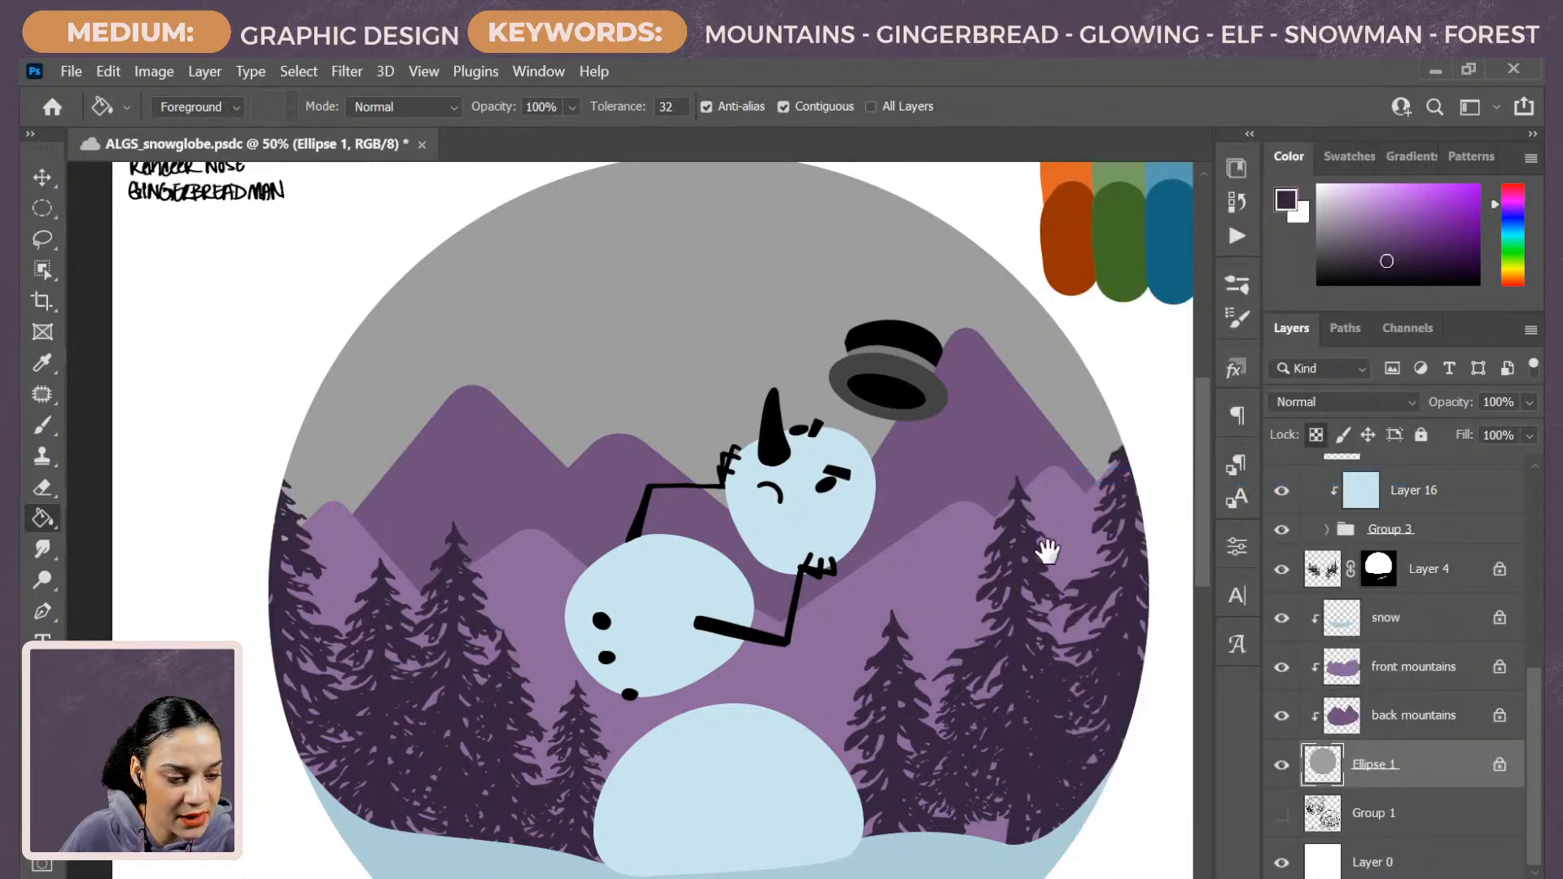
Try filling the globe's sky with a pale tint of the palette's lighter purple, and undo the fill.
mouse_move(1039, 548)
left_mouse_down()
mouse_move(814, 661)
mouse_move(837, 649)
left_mouse_up()
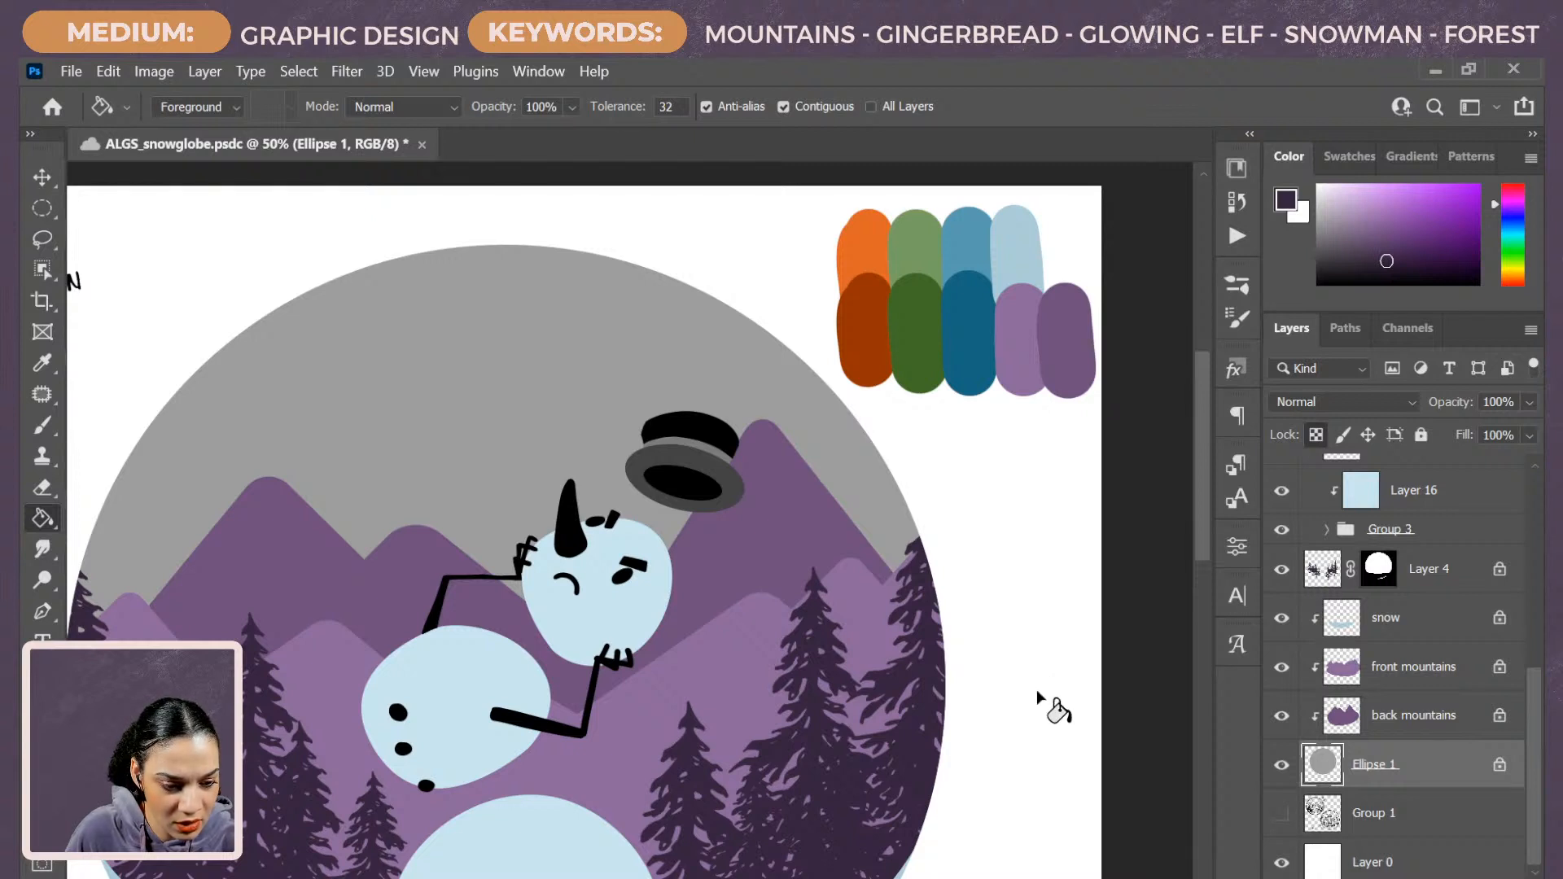
left_click(1022, 366, "alt")
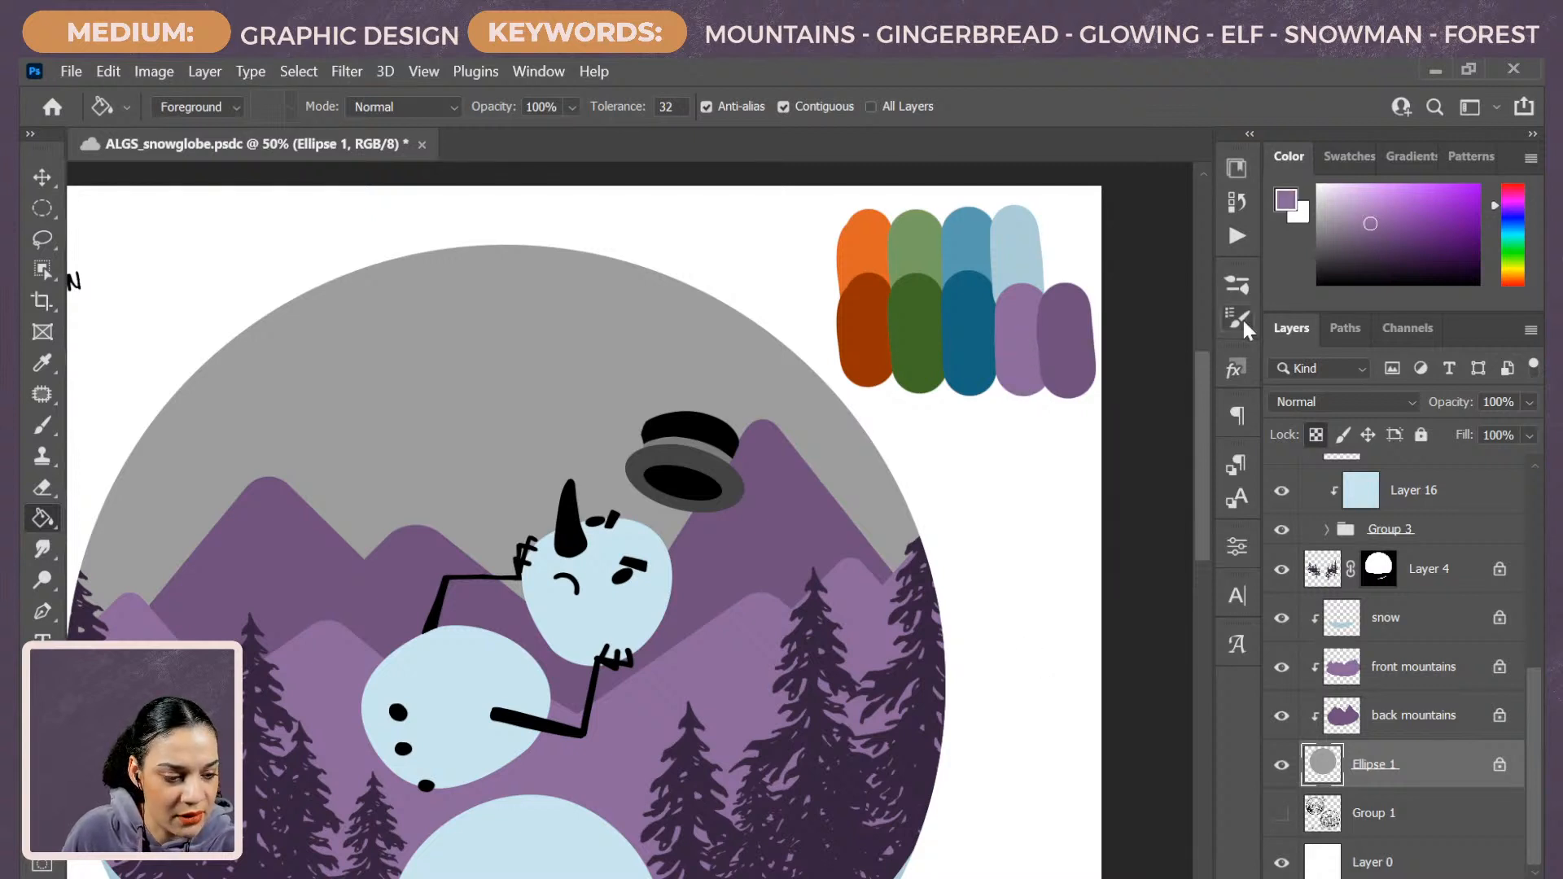
left_click(1365, 194)
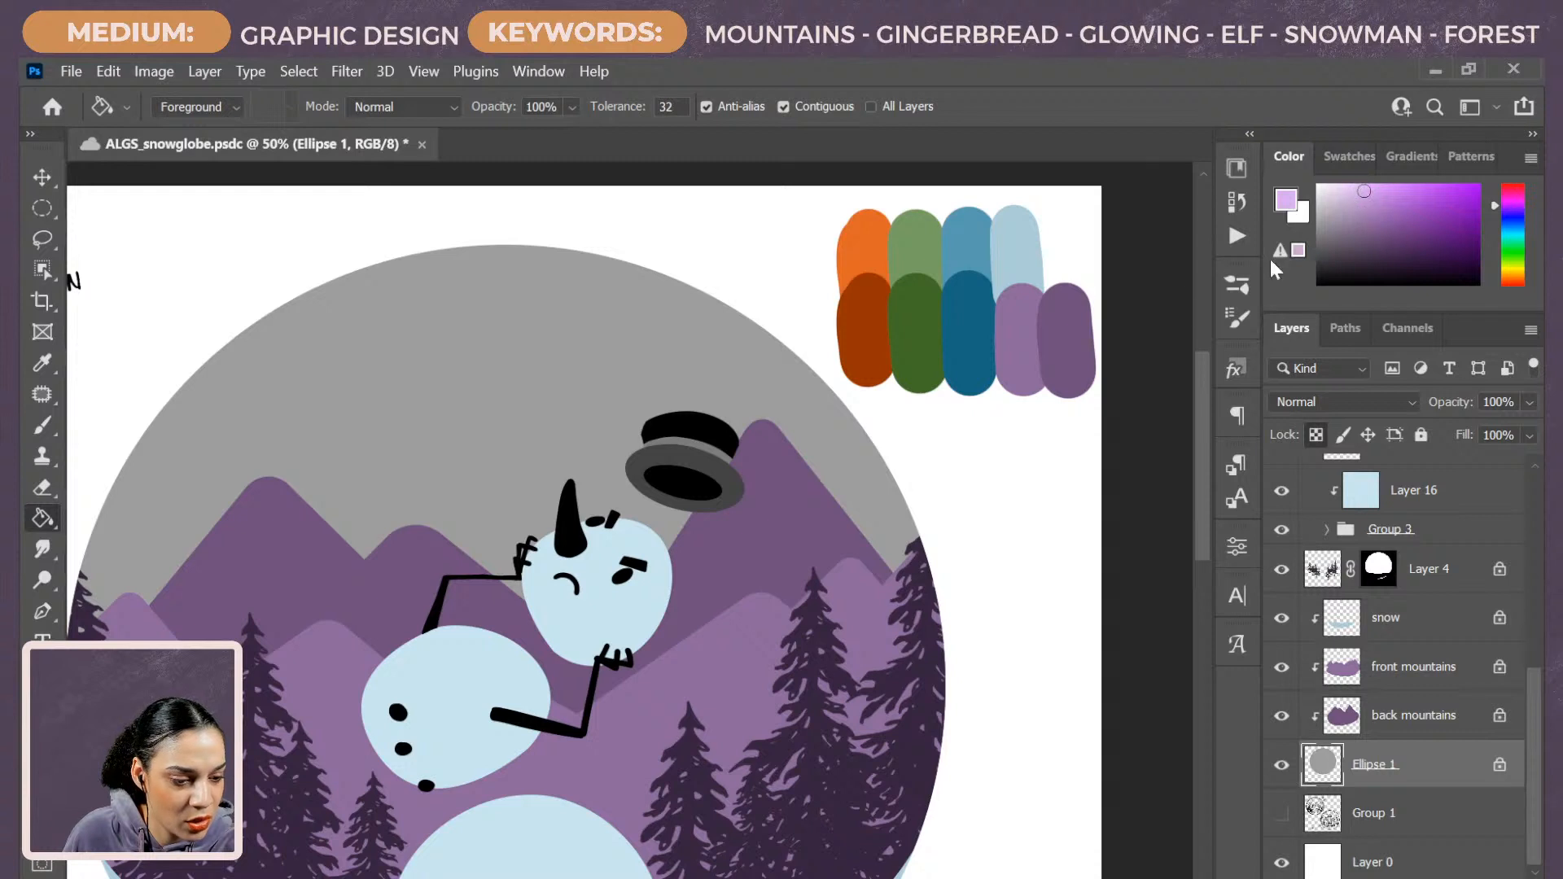
left_click(521, 407)
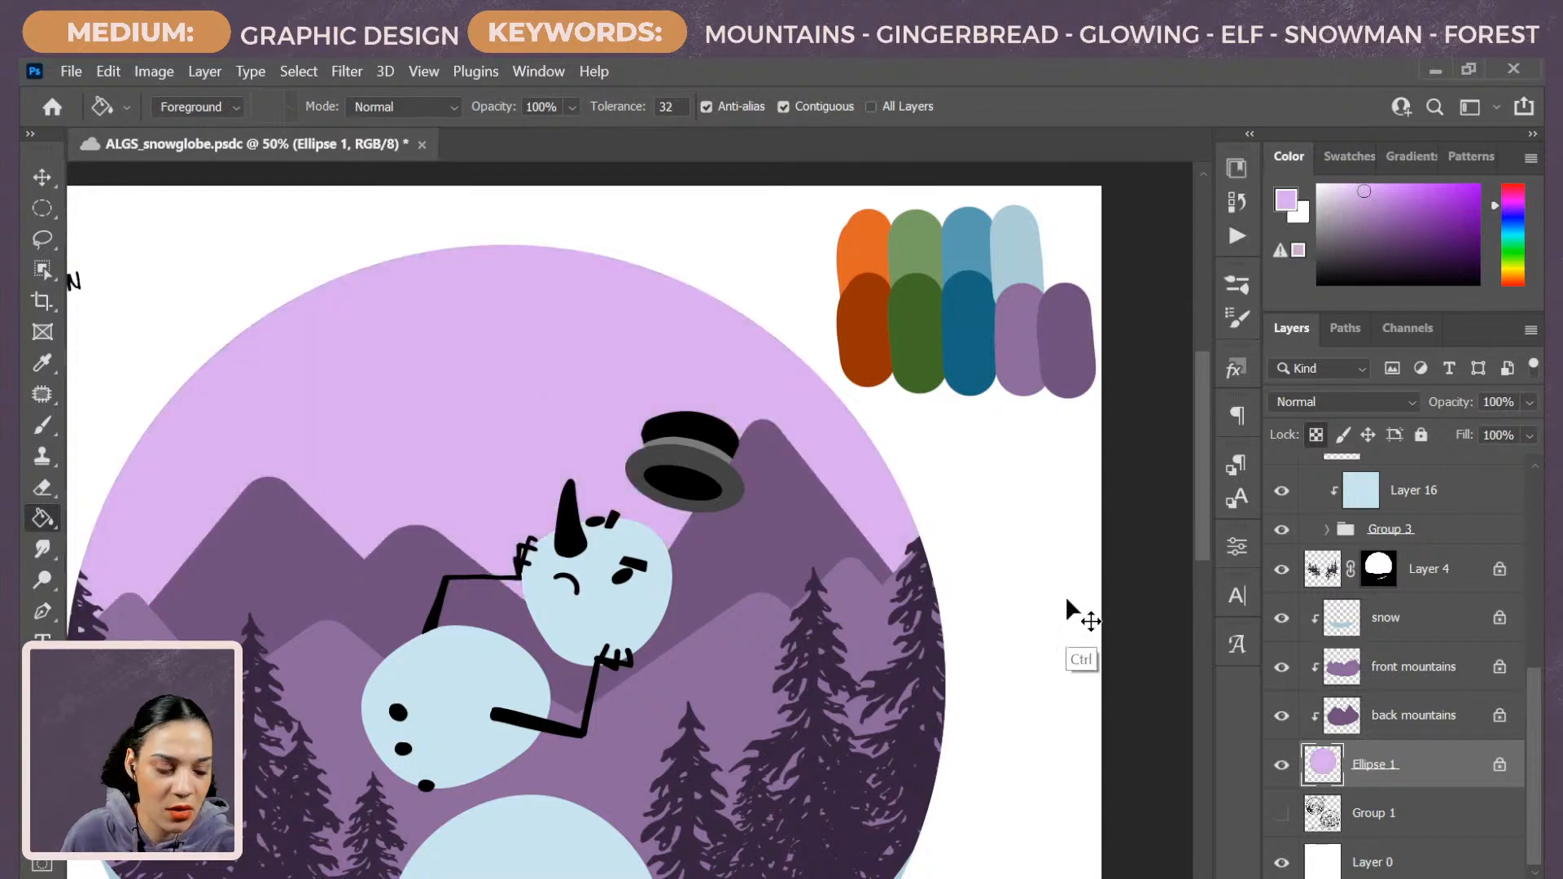
key("ctrl+z")
Fill the sky in the Ellipse 1 layer with the palette's light blue.
left_click(1015, 252, "alt")
left_click(710, 490)
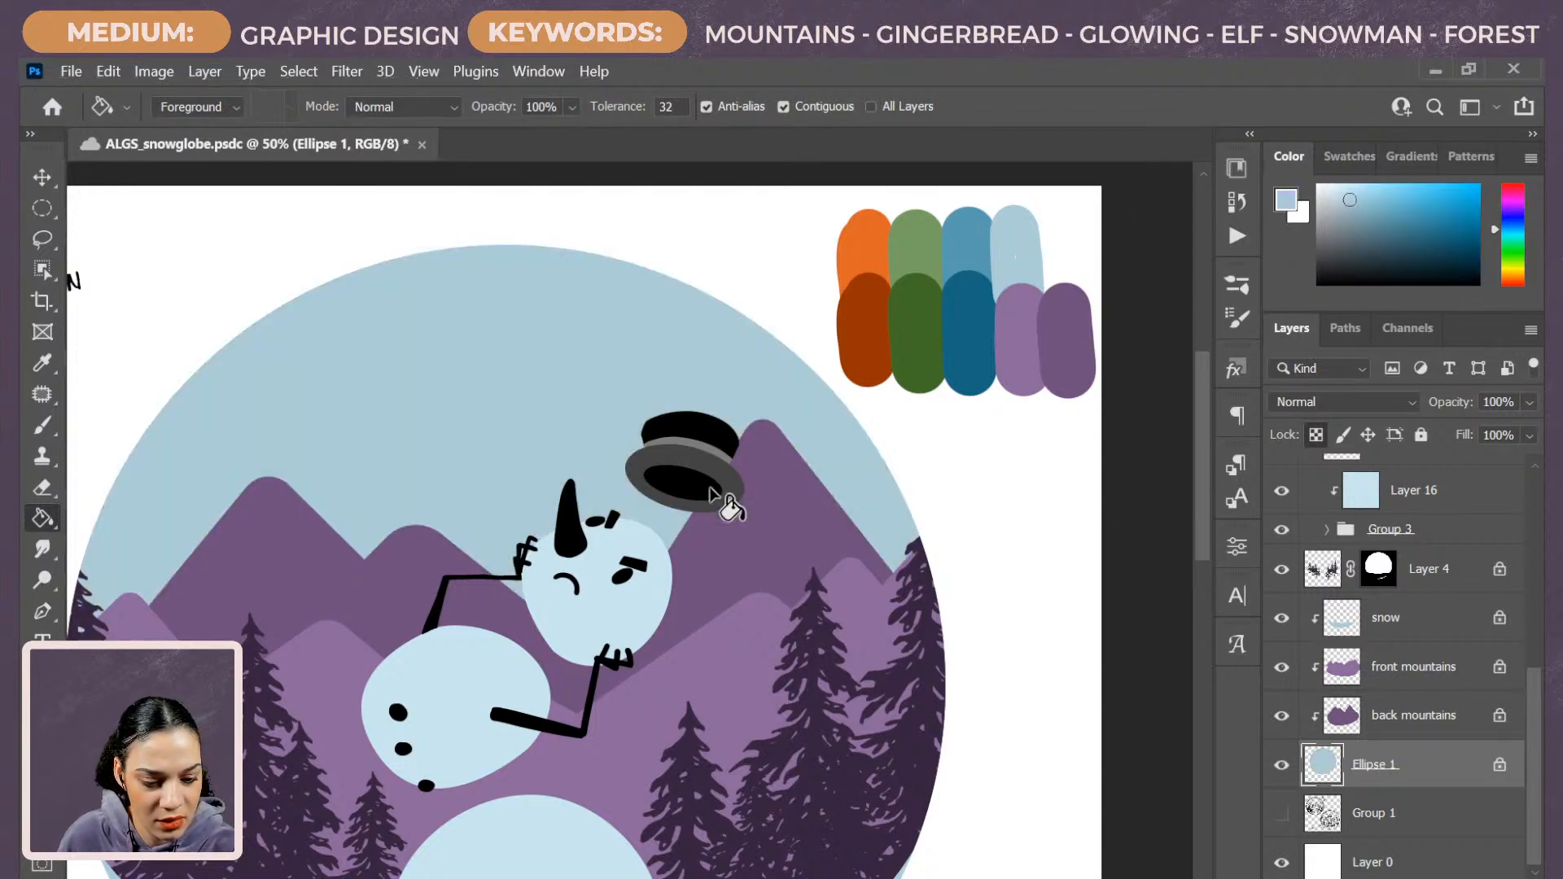
left_click_drag(750, 663, 950, 574)
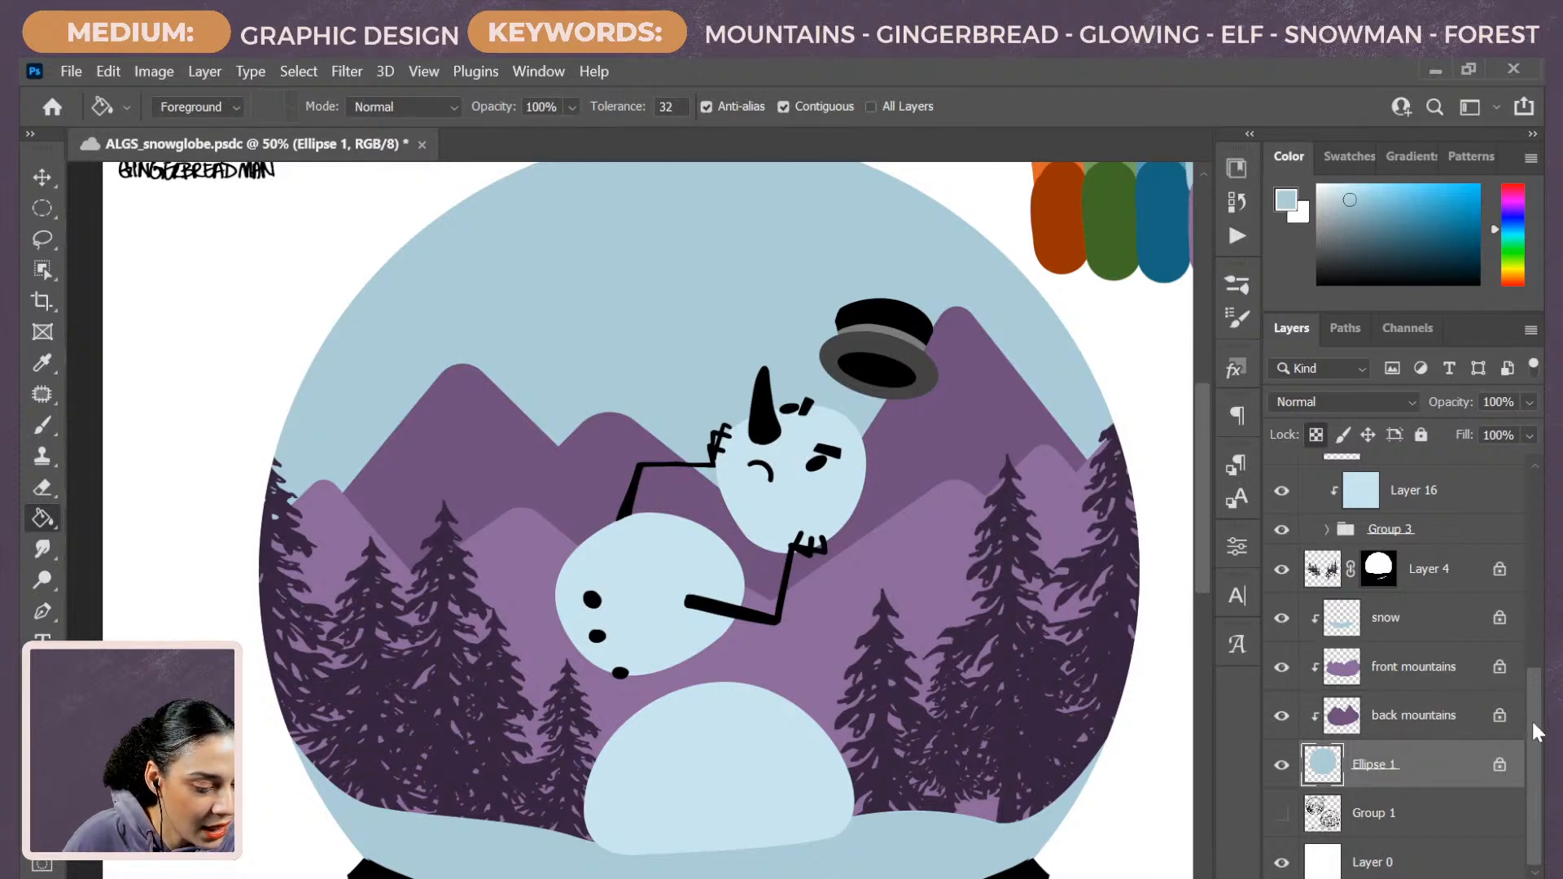
Rotate the snowman's hat group counterclockwise and shift it slightly up and toward the nose.
left_click_drag(1536, 730, 1527, 574)
left_click(1417, 659)
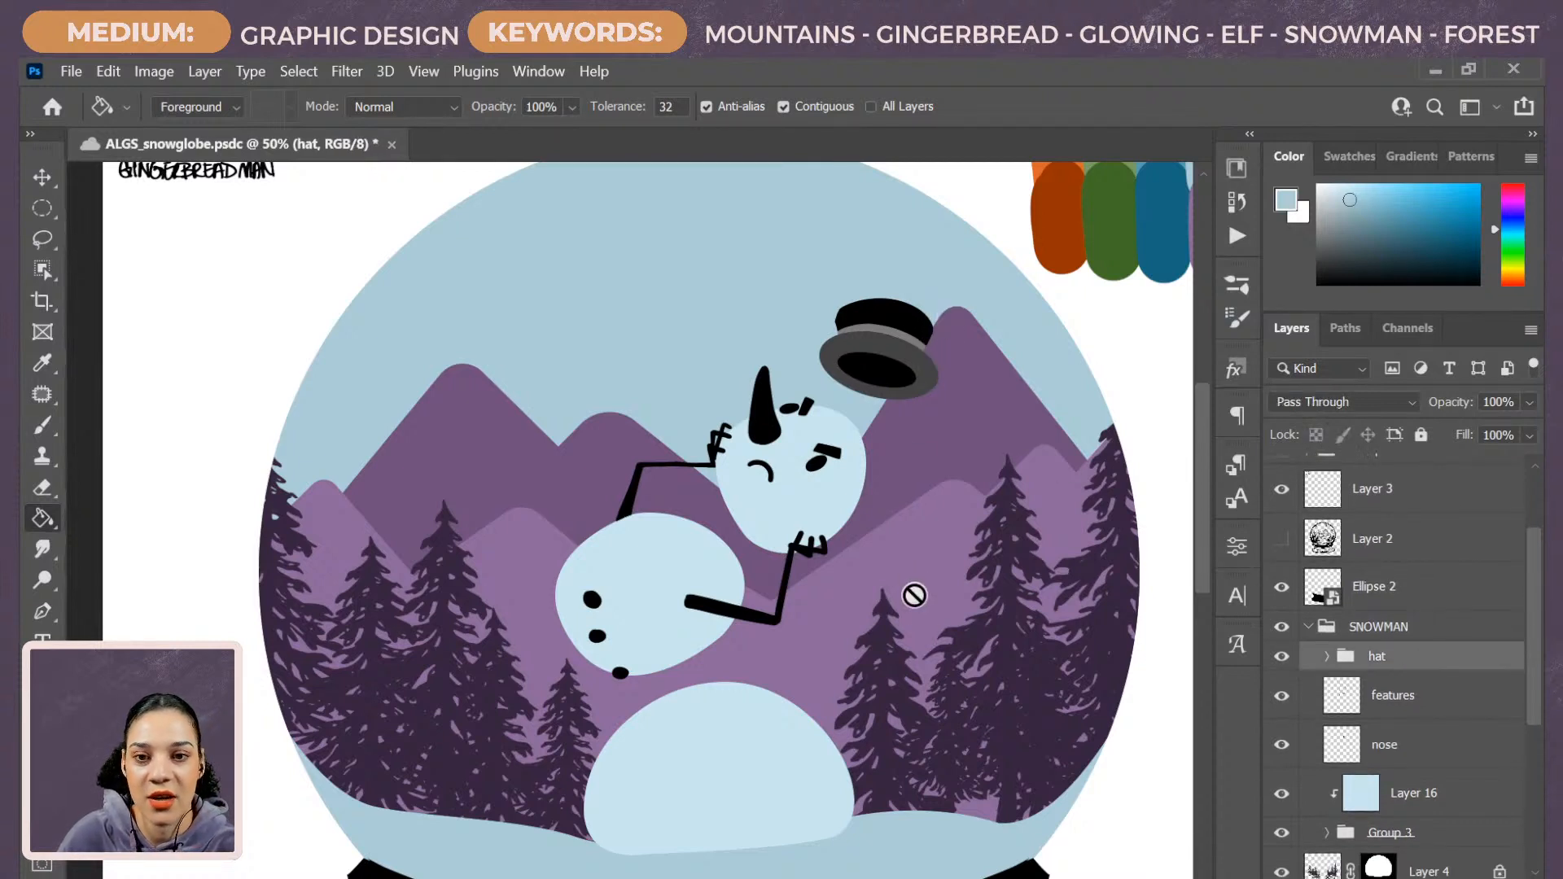
key("ctrl+t")
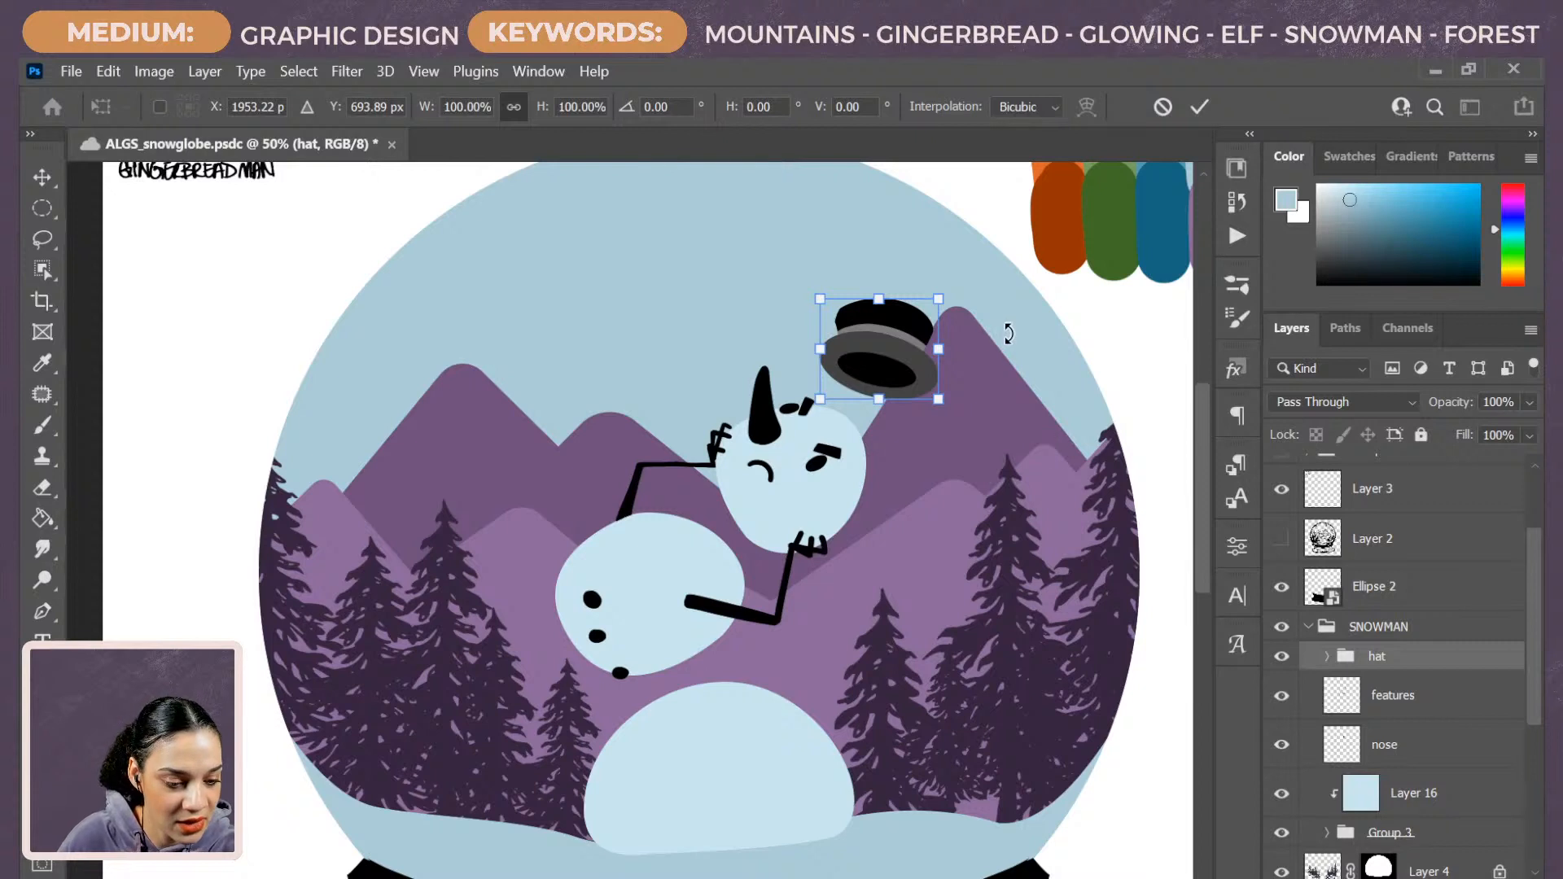
left_click_drag(1009, 334, 995, 302)
left_click_drag(899, 375, 885, 367)
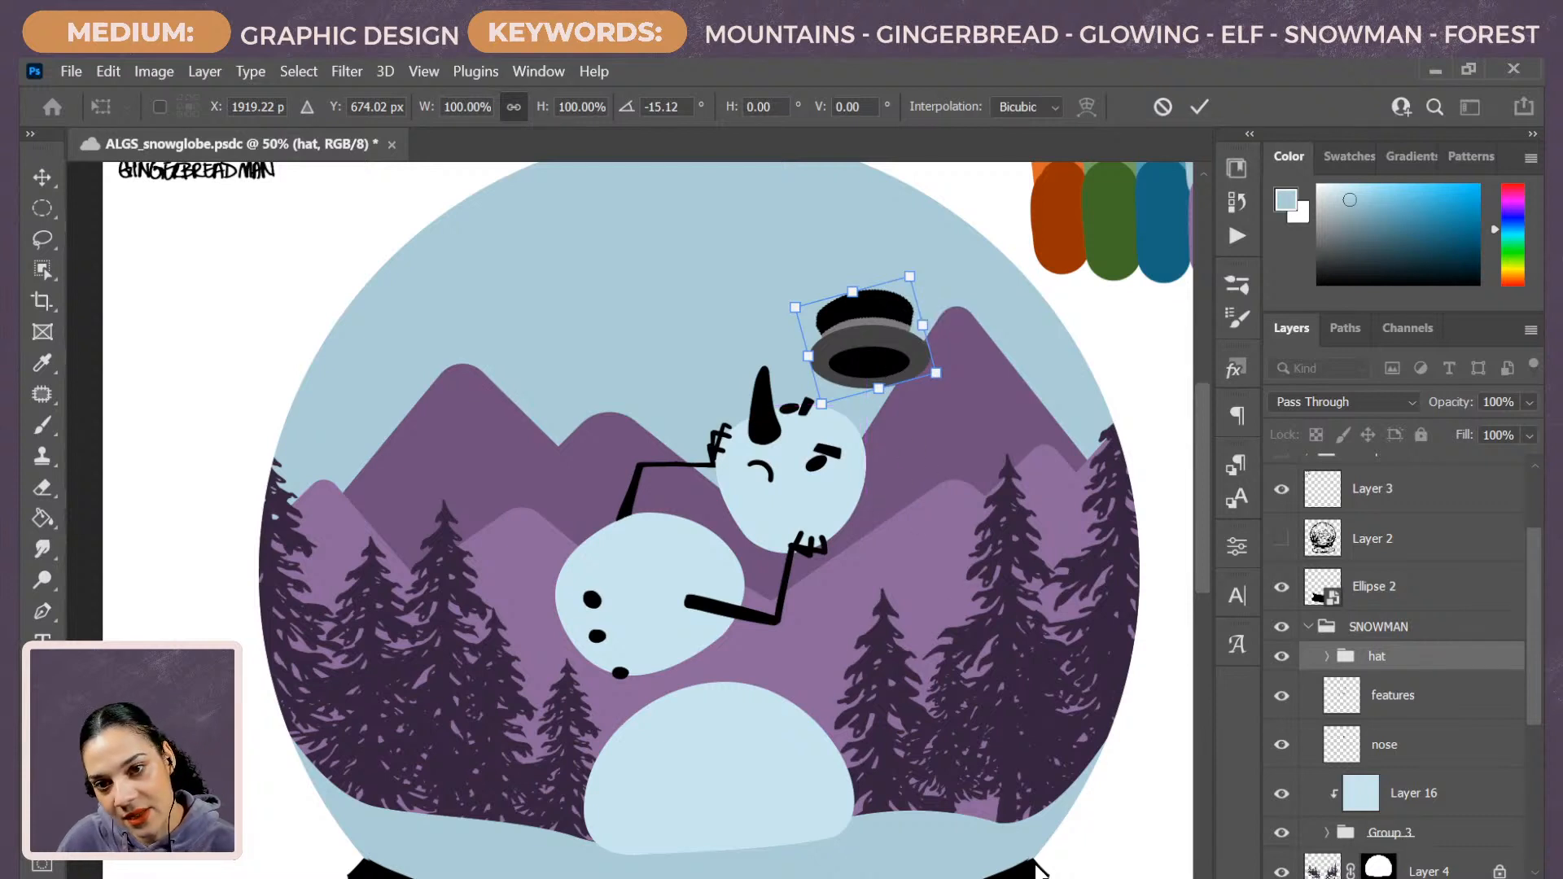
mouse_move(995, 319)
left_mouse_down()
mouse_move(1000, 335)
mouse_move(991, 314)
left_mouse_up()
key("Return")
key("g")
scroll(1067, 773, "down", 2)
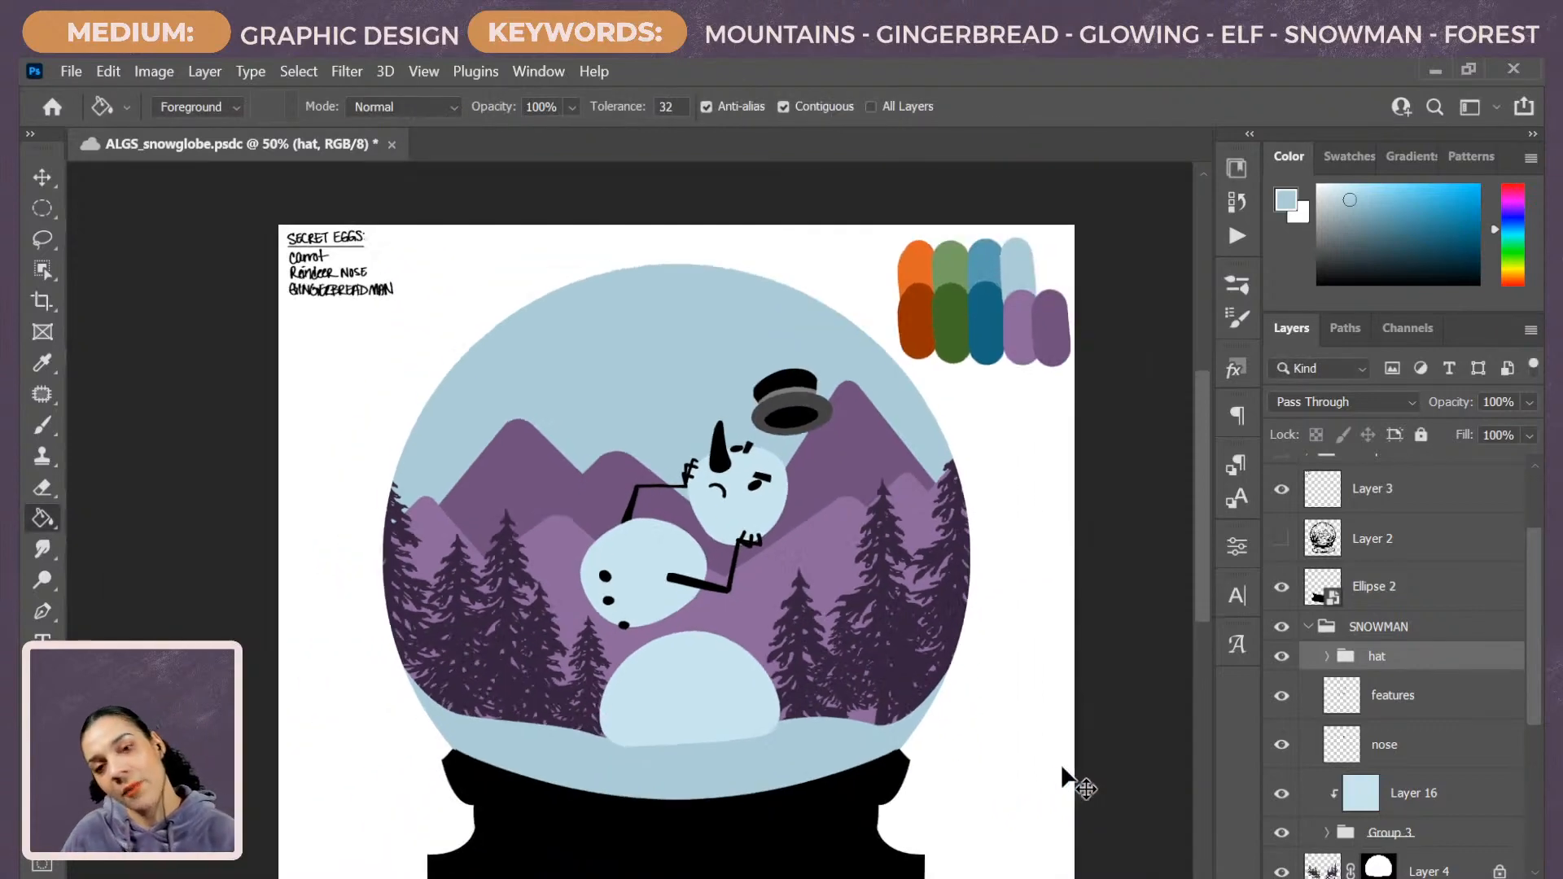
scroll(1066, 773, "up", 2)
scroll(1027, 554, "up", 3)
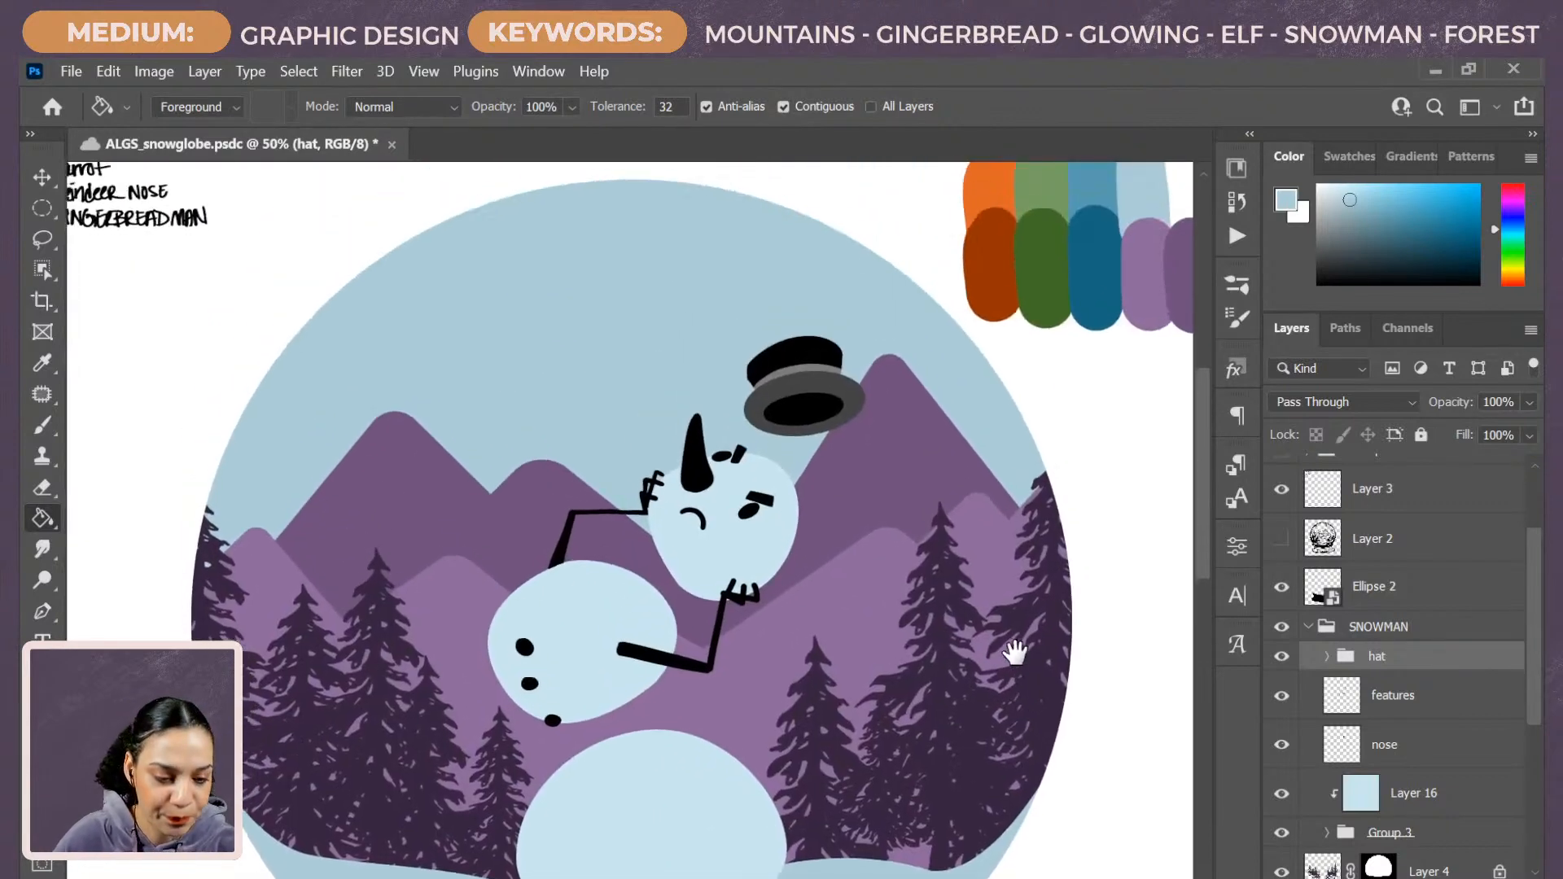
left_click_drag(966, 715, 997, 689)
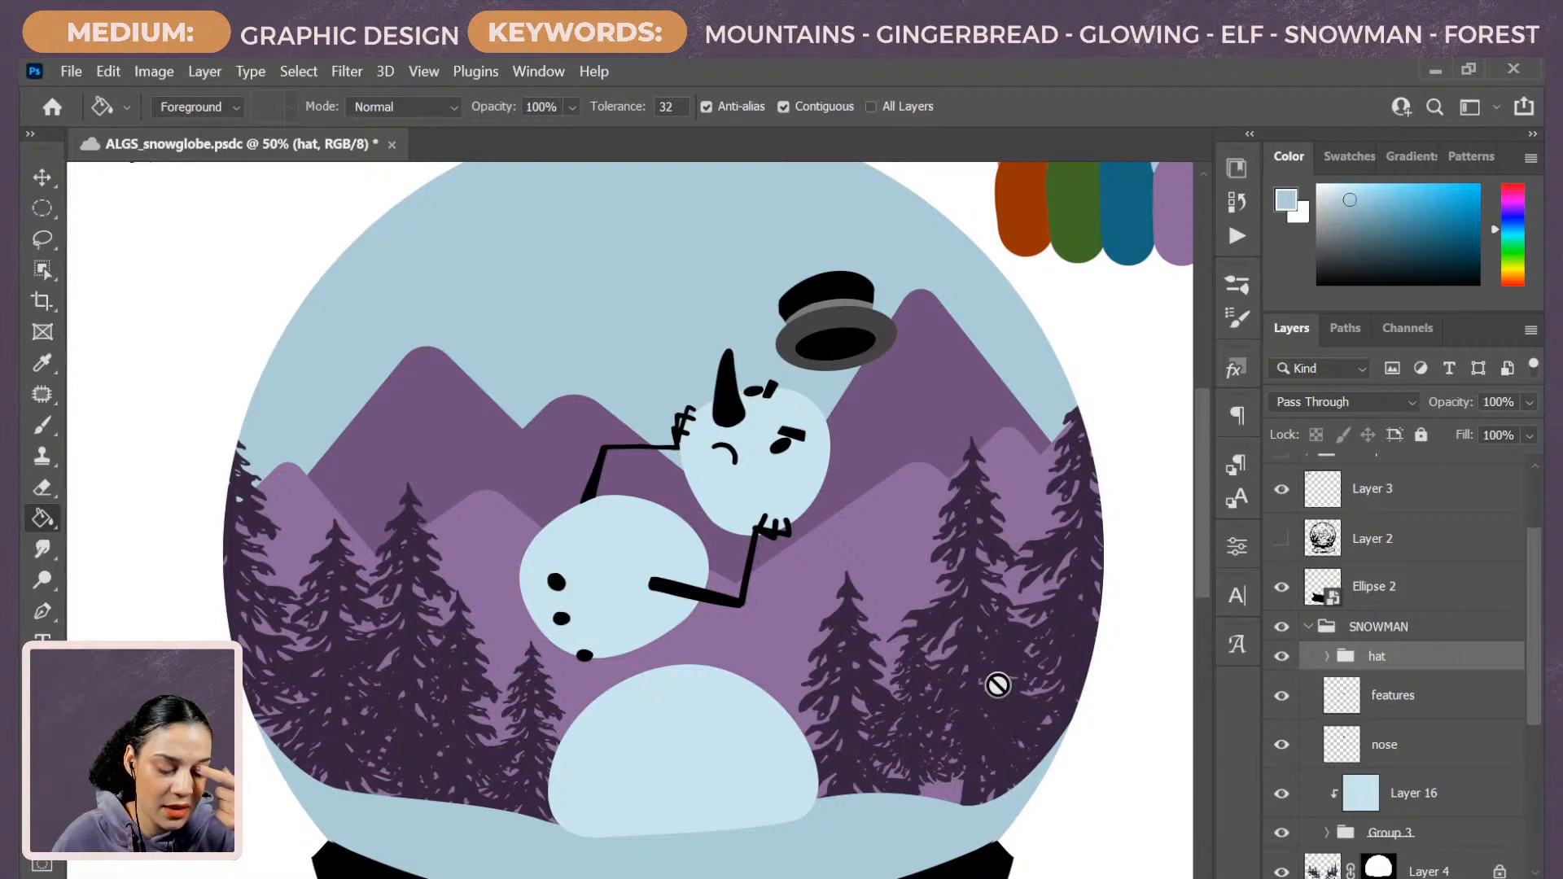
Rasterize the Ellipse 2 base layer, lock its transparent pixels and fill the base with the palette's dark orange.
scroll(935, 733, "down", 5)
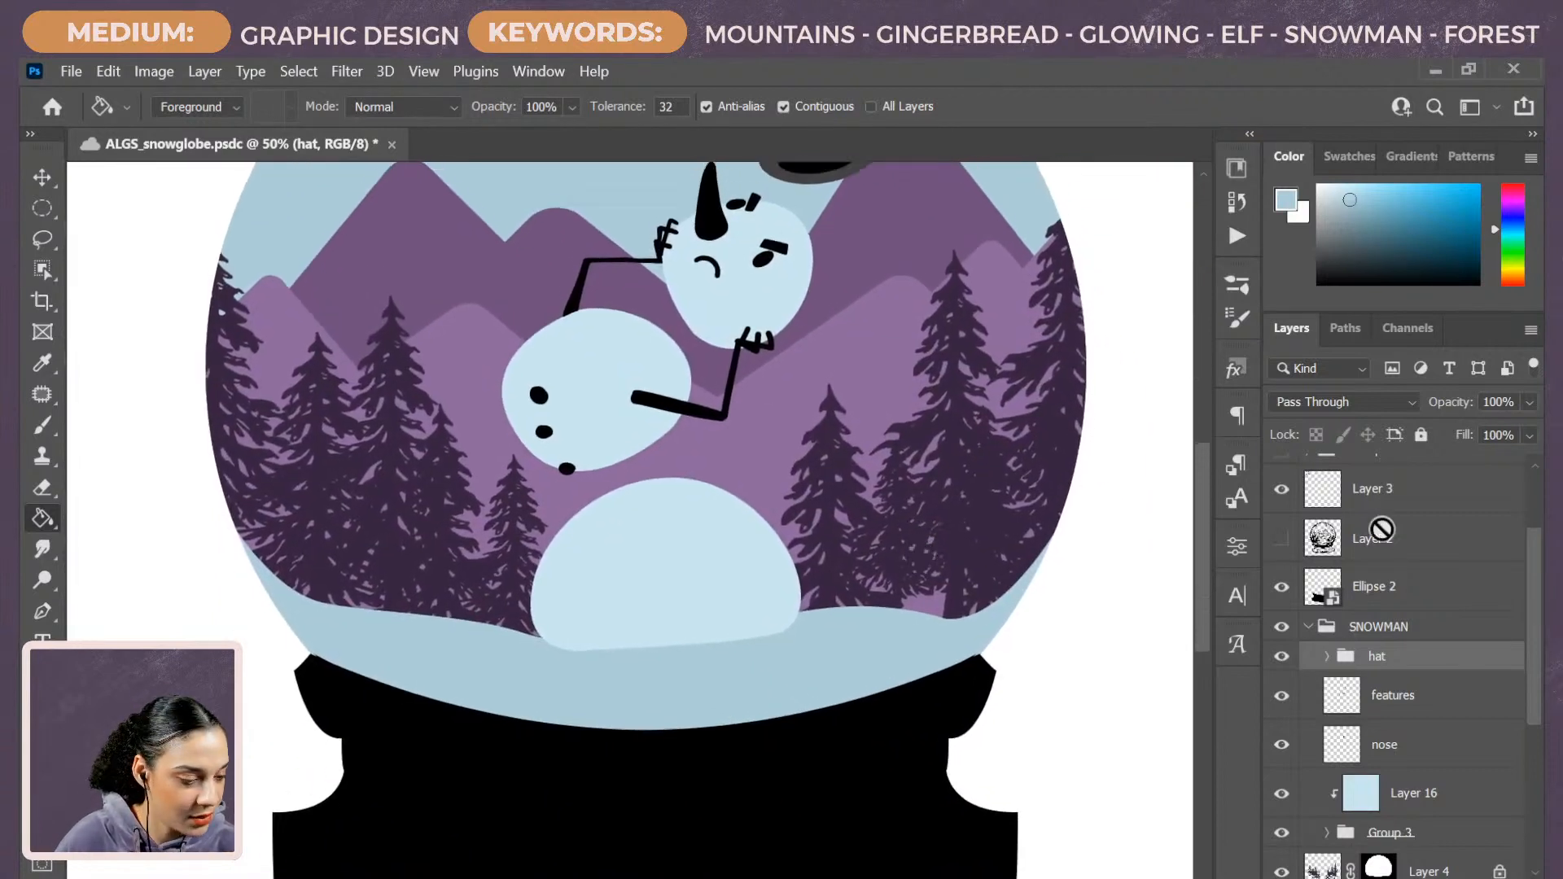
scroll(1537, 637, "down", 6)
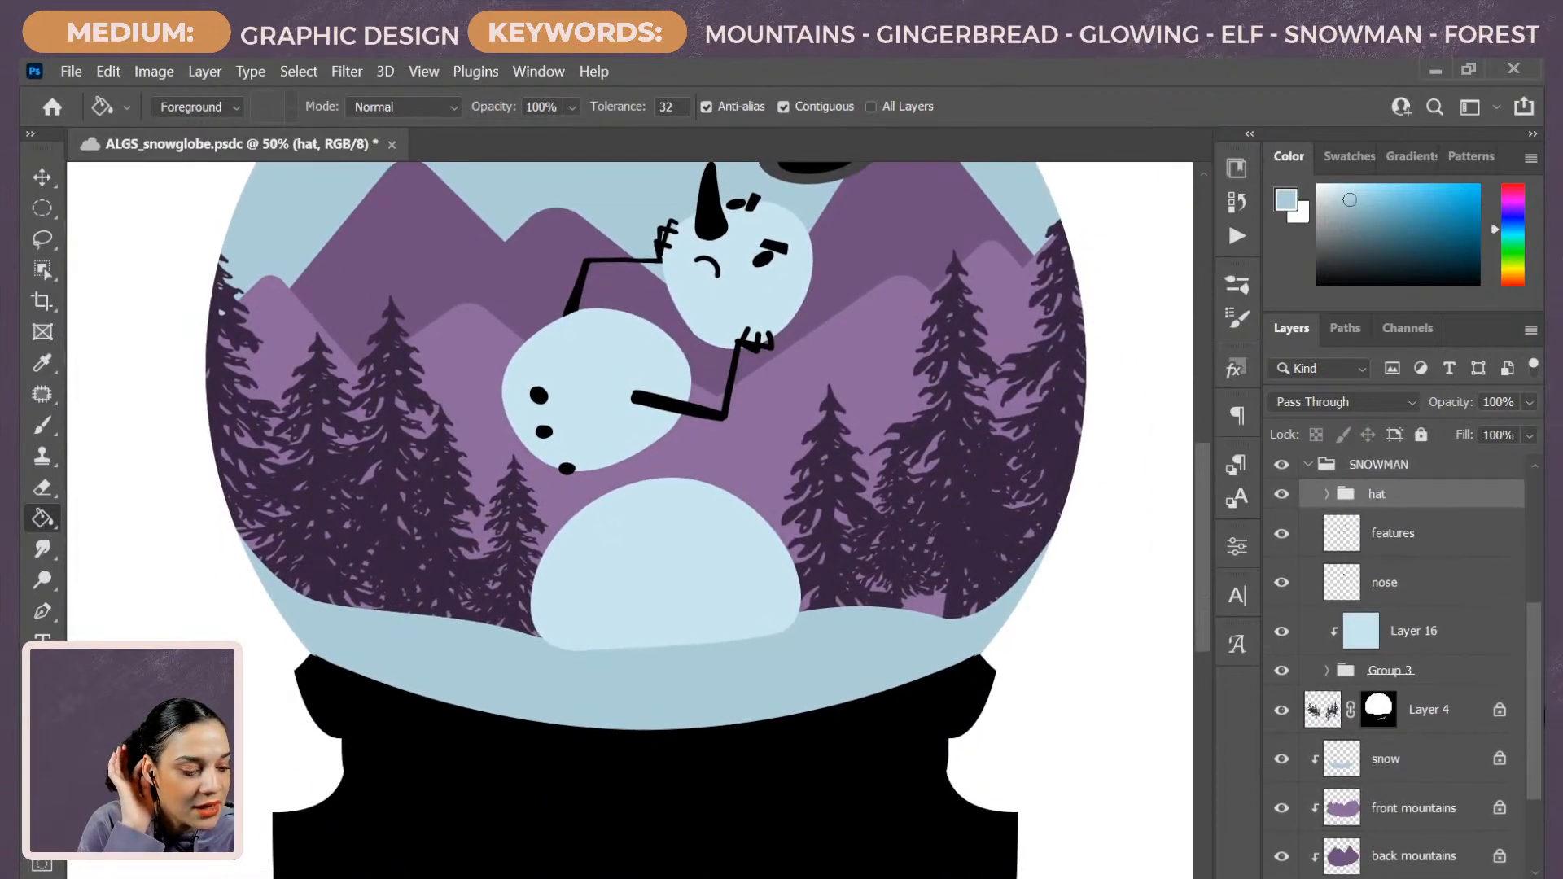
scroll(1535, 652, "down", 1)
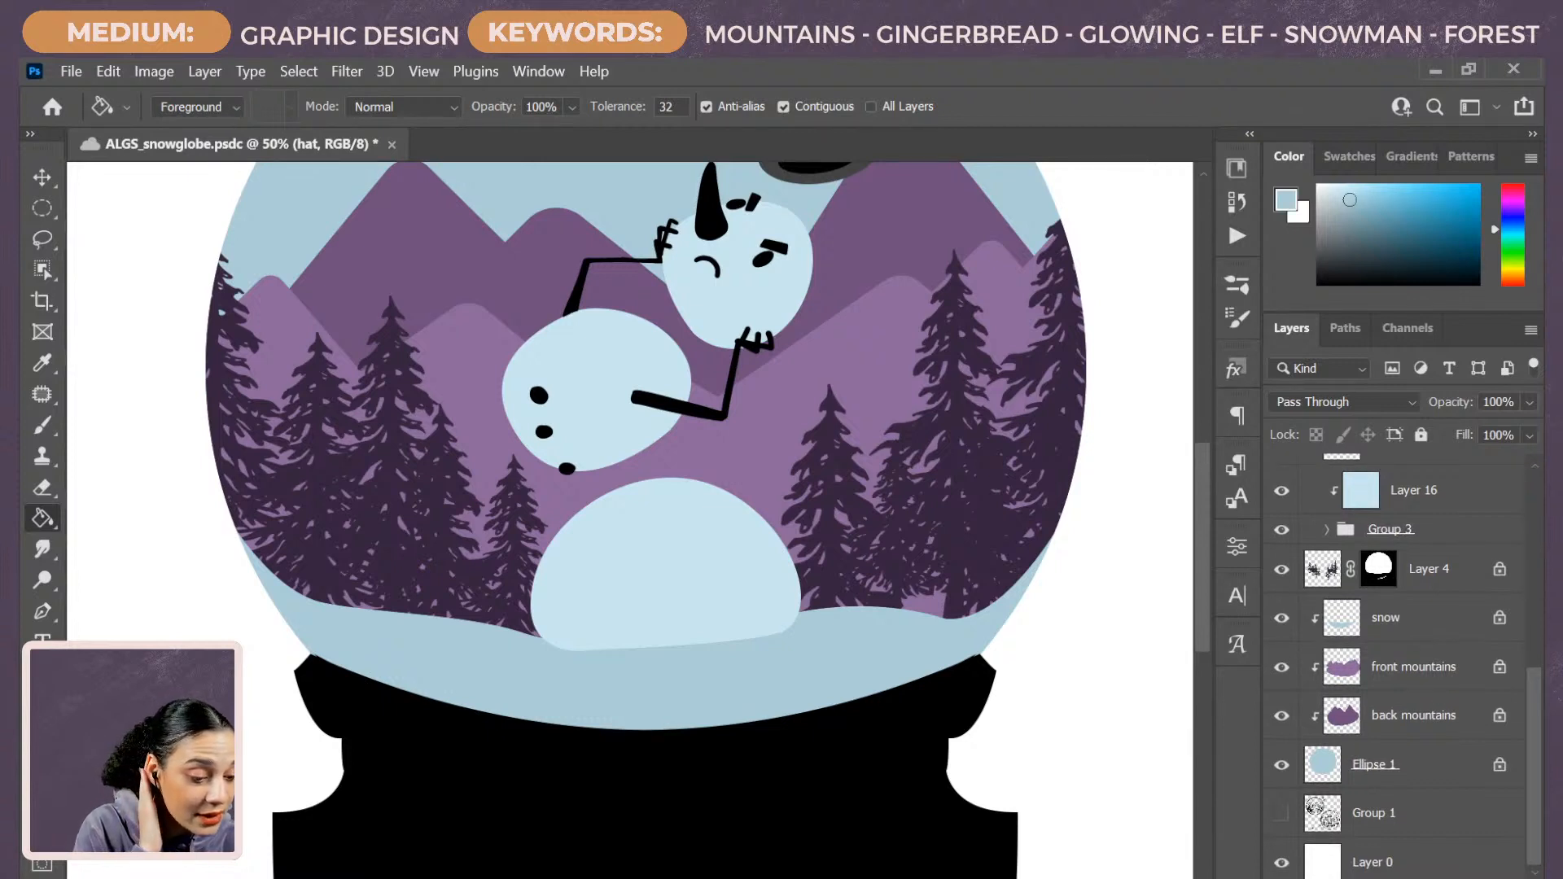
scroll(1430, 636, "up", 7)
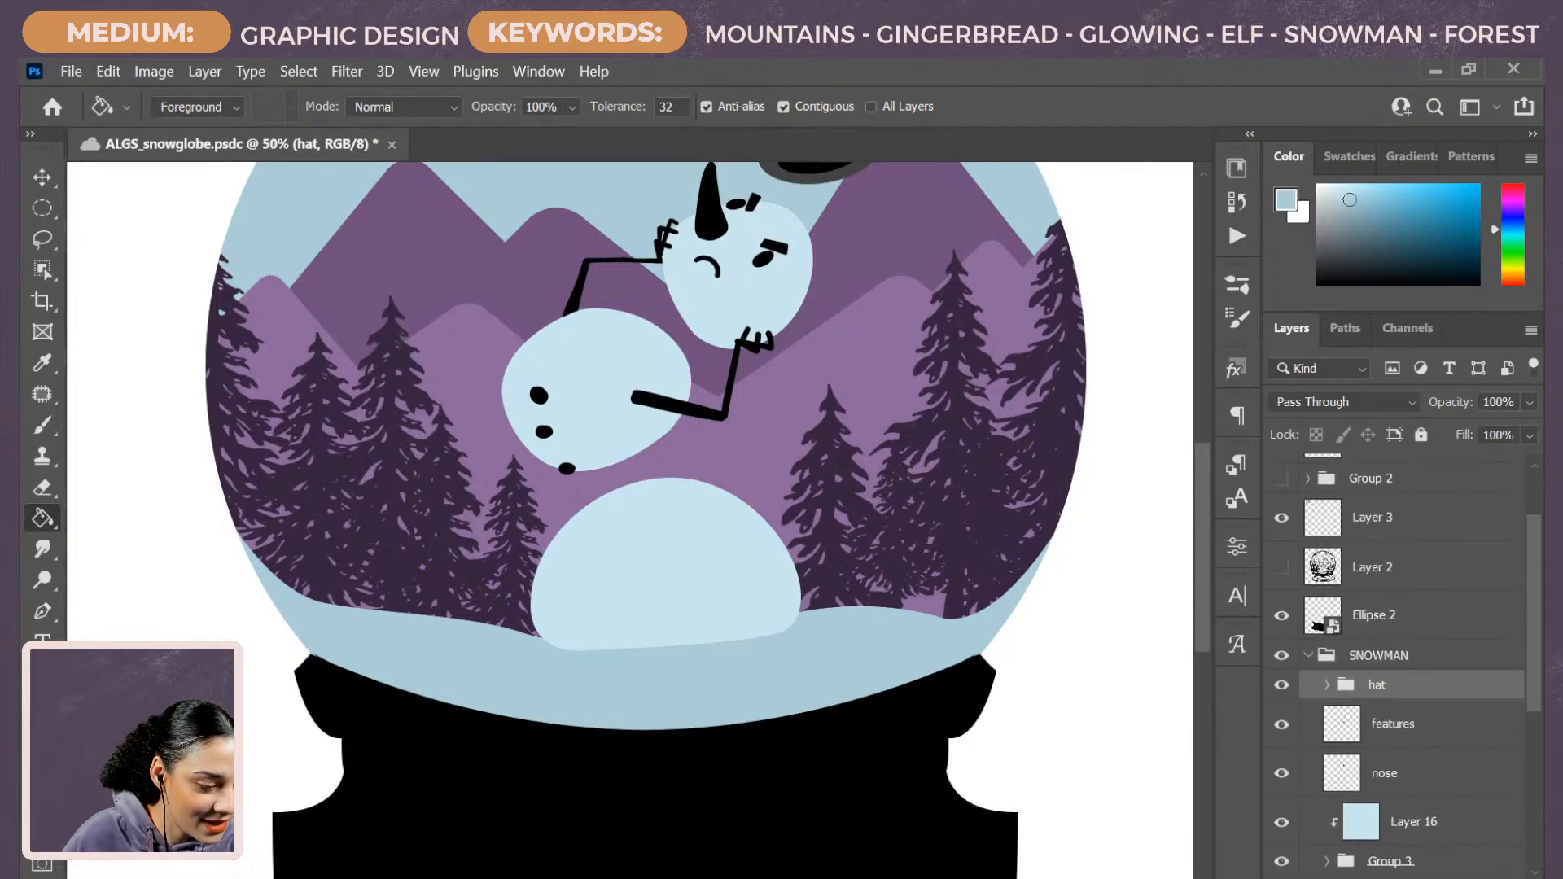
left_click(1430, 637)
key("ctrl+minus")
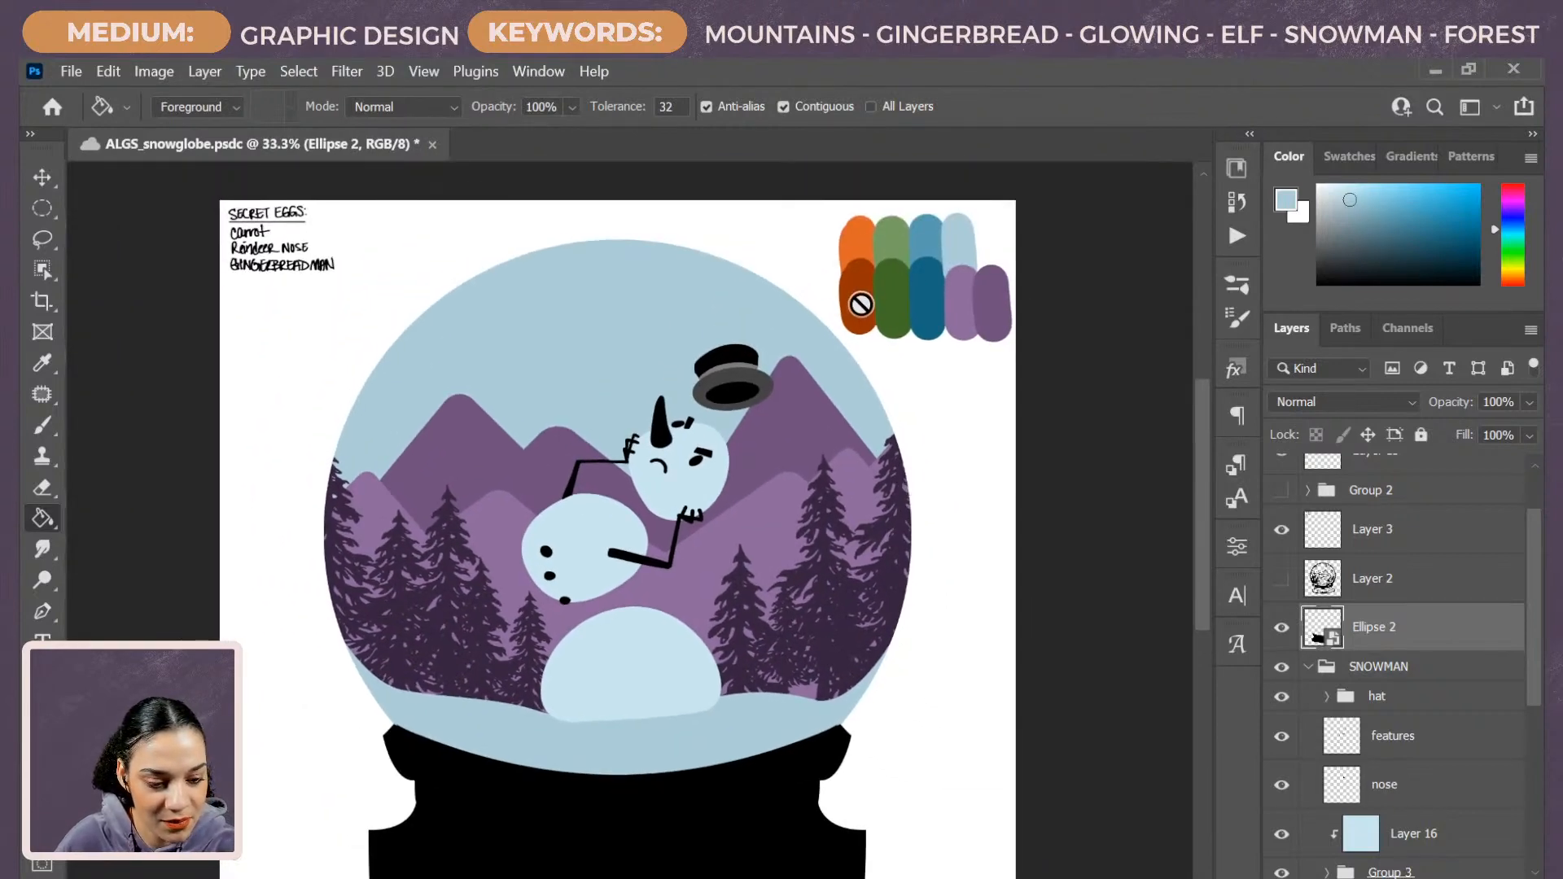
key("super")
key("super")
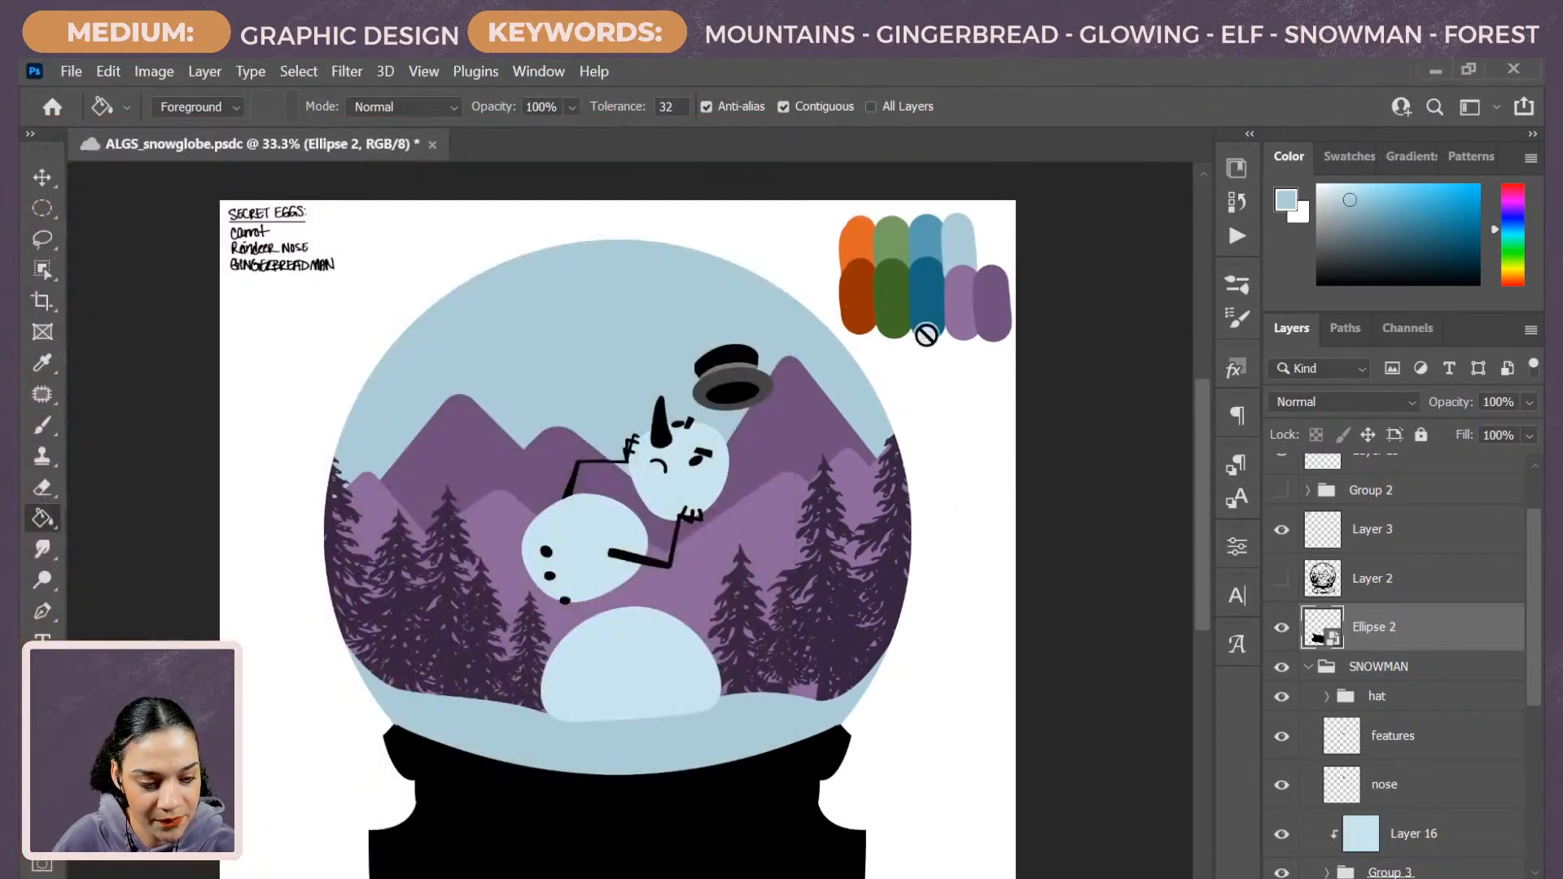
key("b")
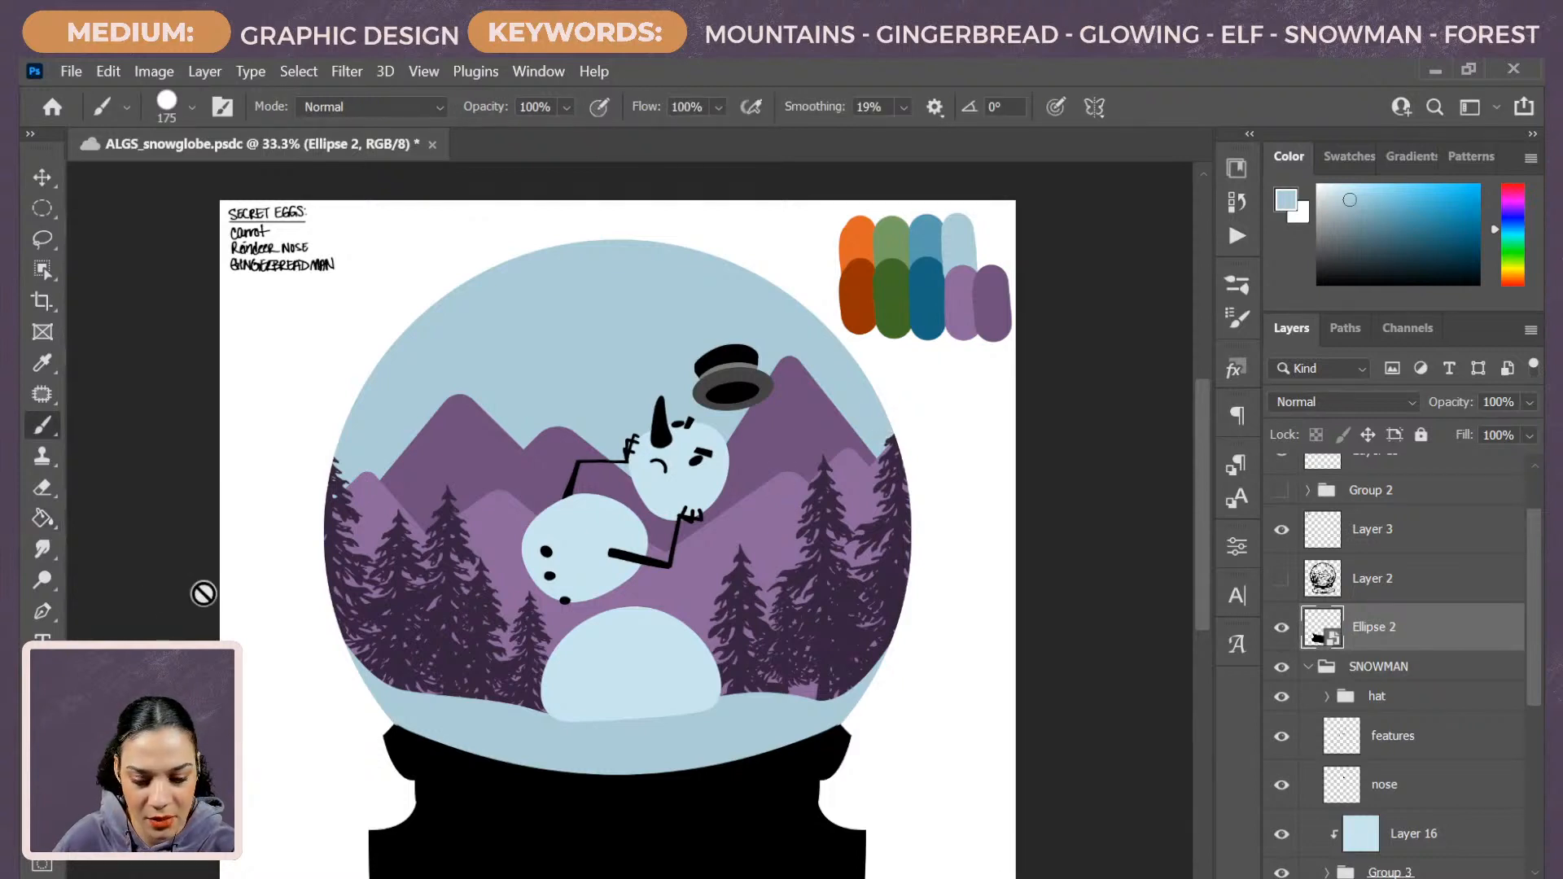
left_click(43, 518)
left_click(859, 297, "alt")
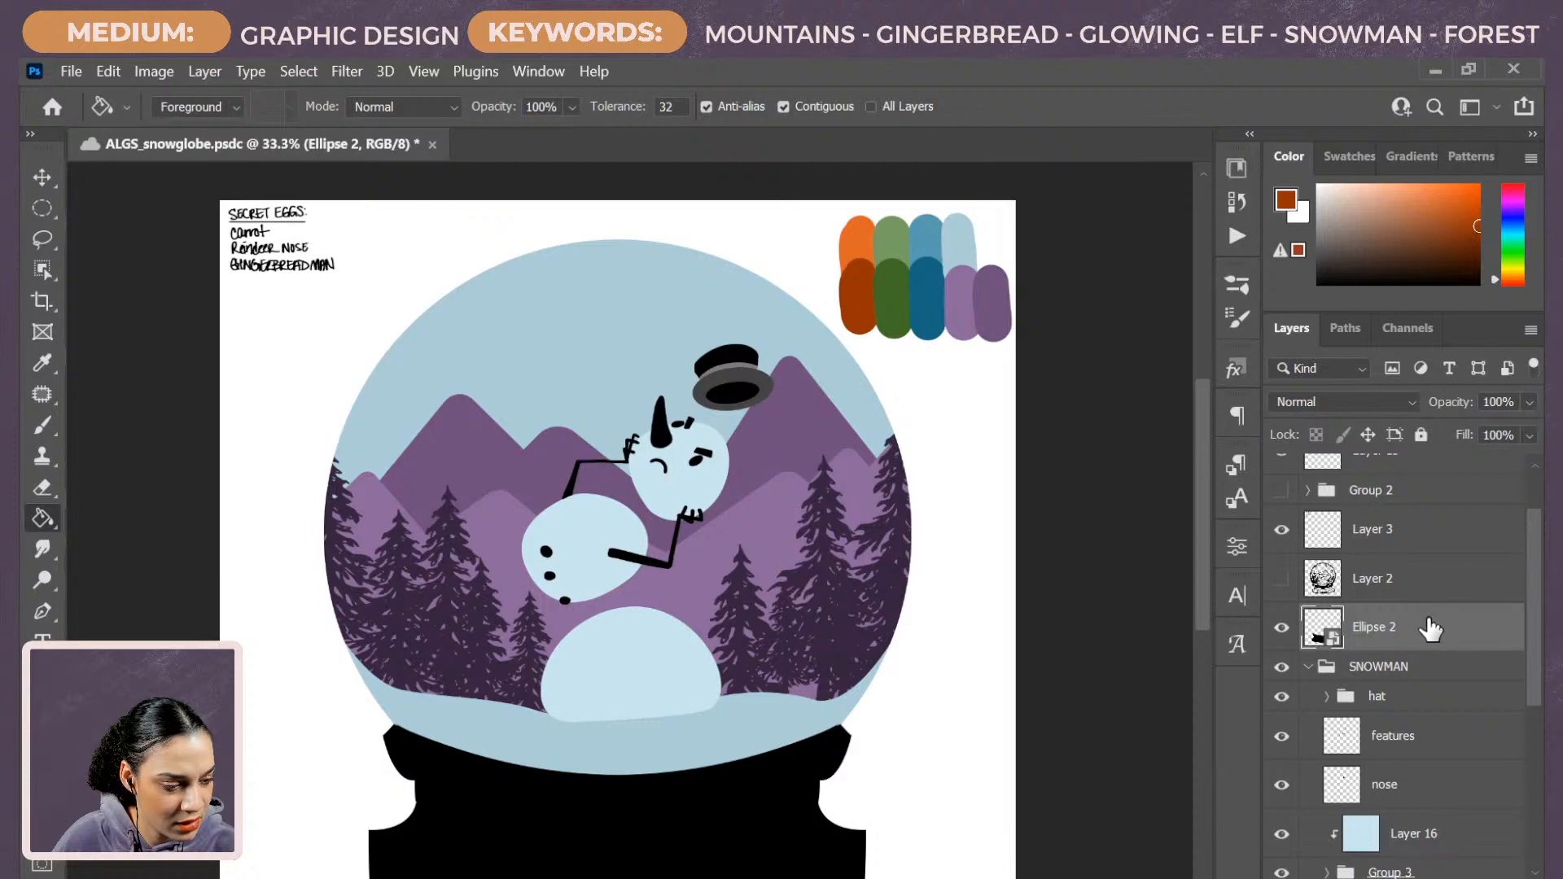
right_click(1422, 640)
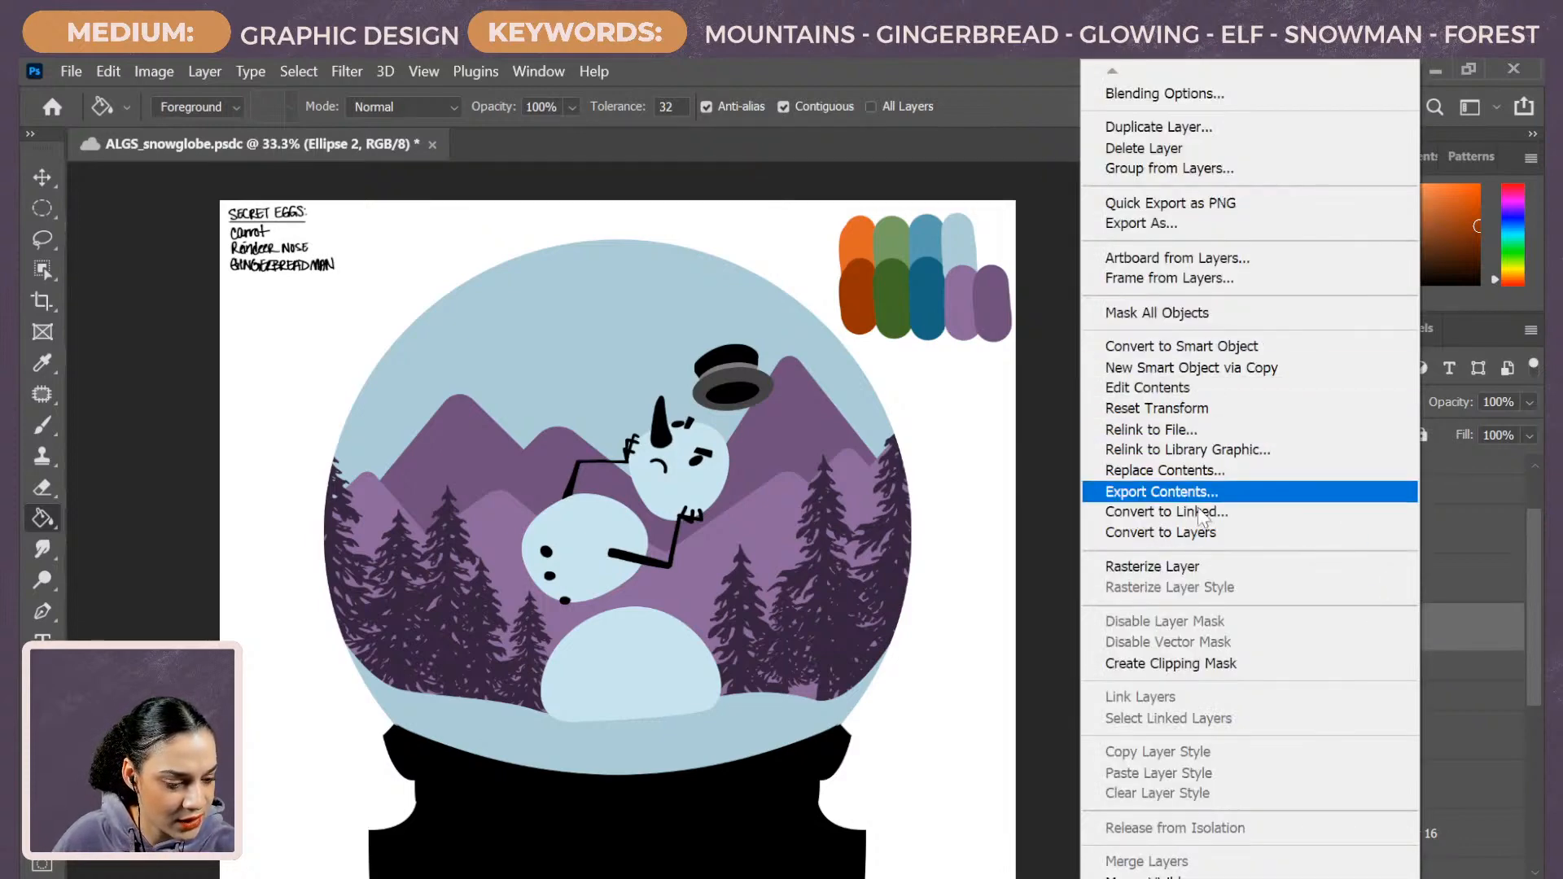
left_click(1198, 567)
left_click(1316, 436)
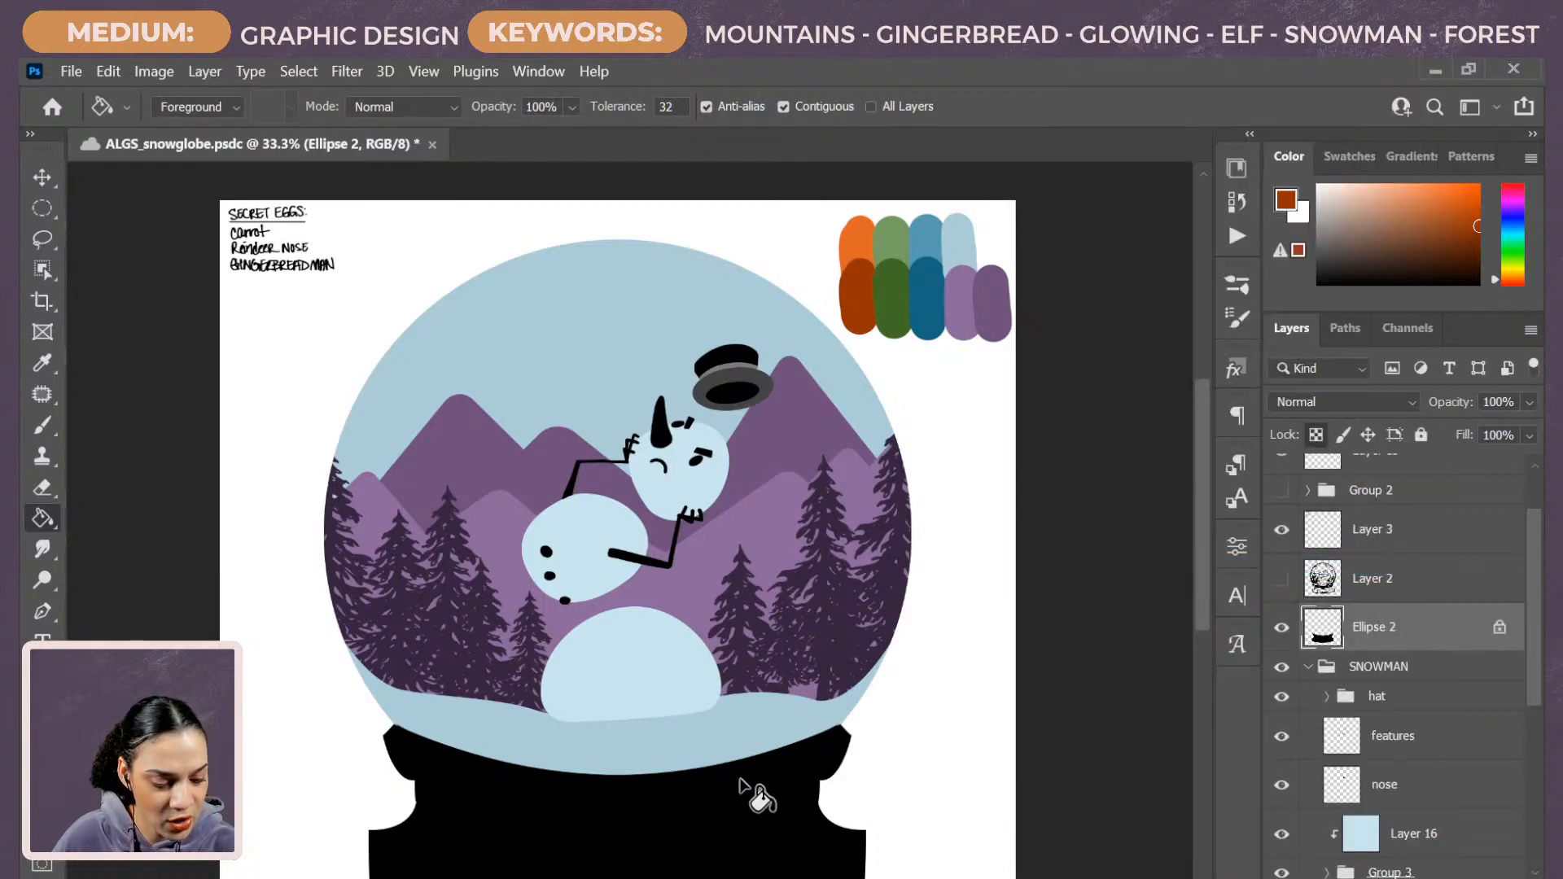
left_click(761, 850)
left_click_drag(793, 777, 800, 714)
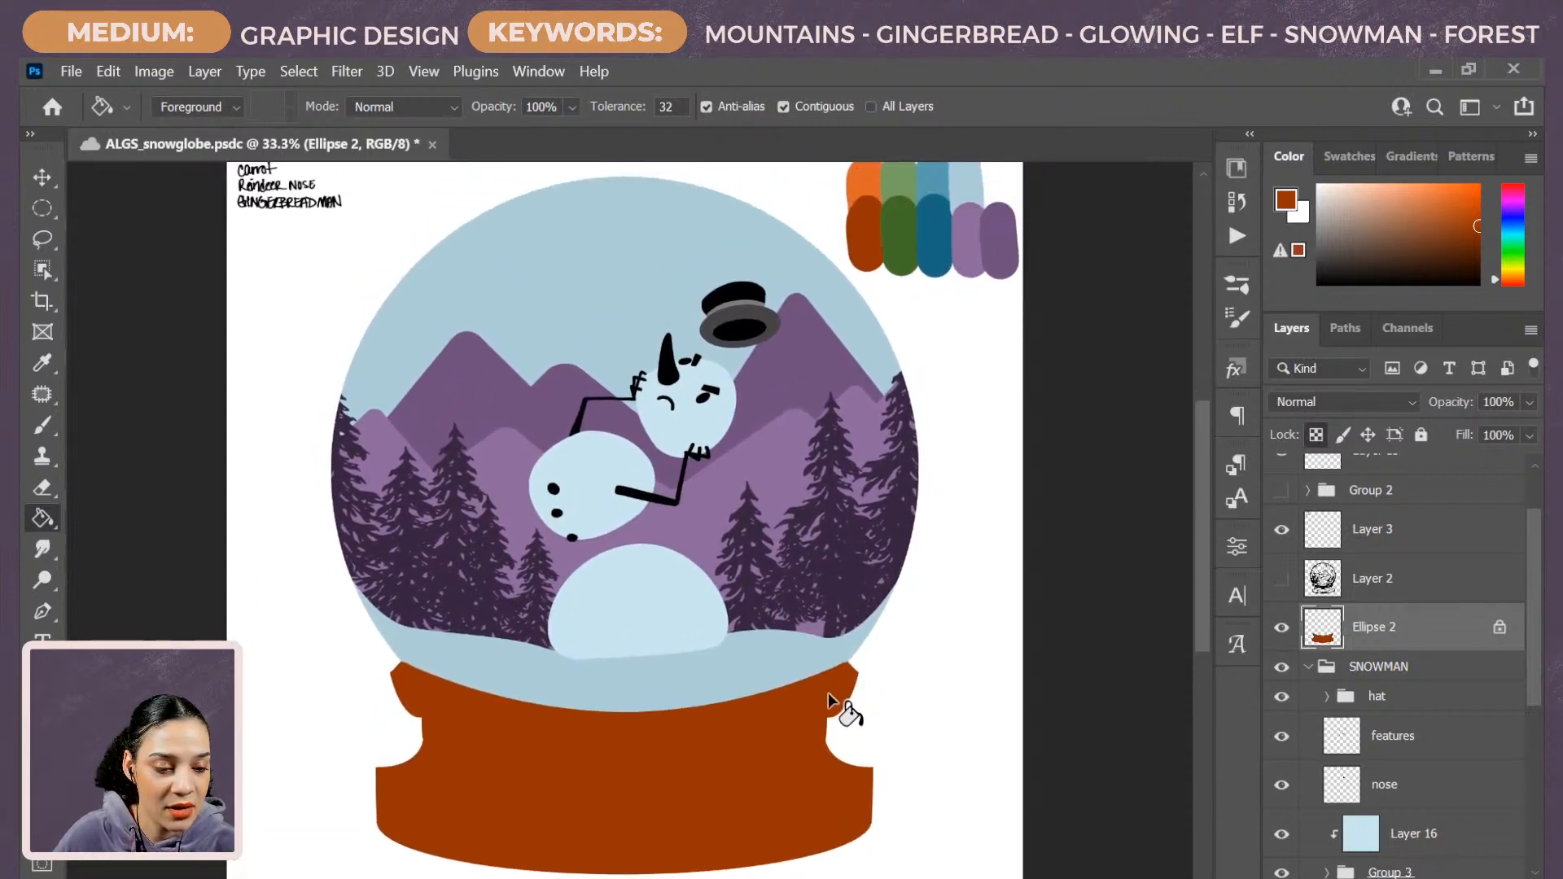
Fill the snow globe's base in the Ellipse 2 layer with the dark gray sampled from the snowman's hat.
key("alt")
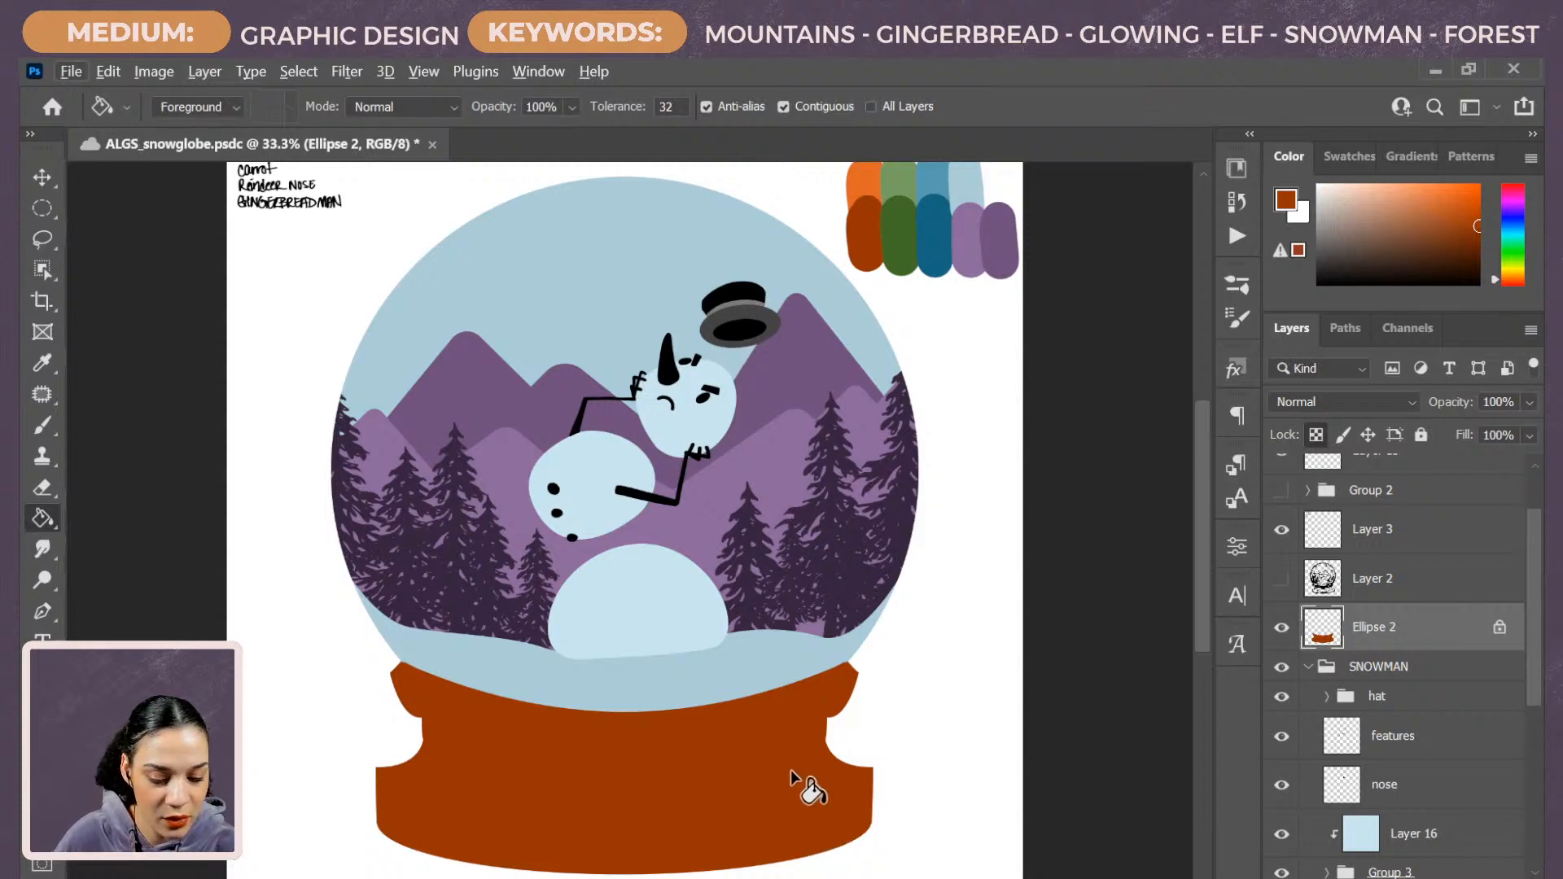
key("b")
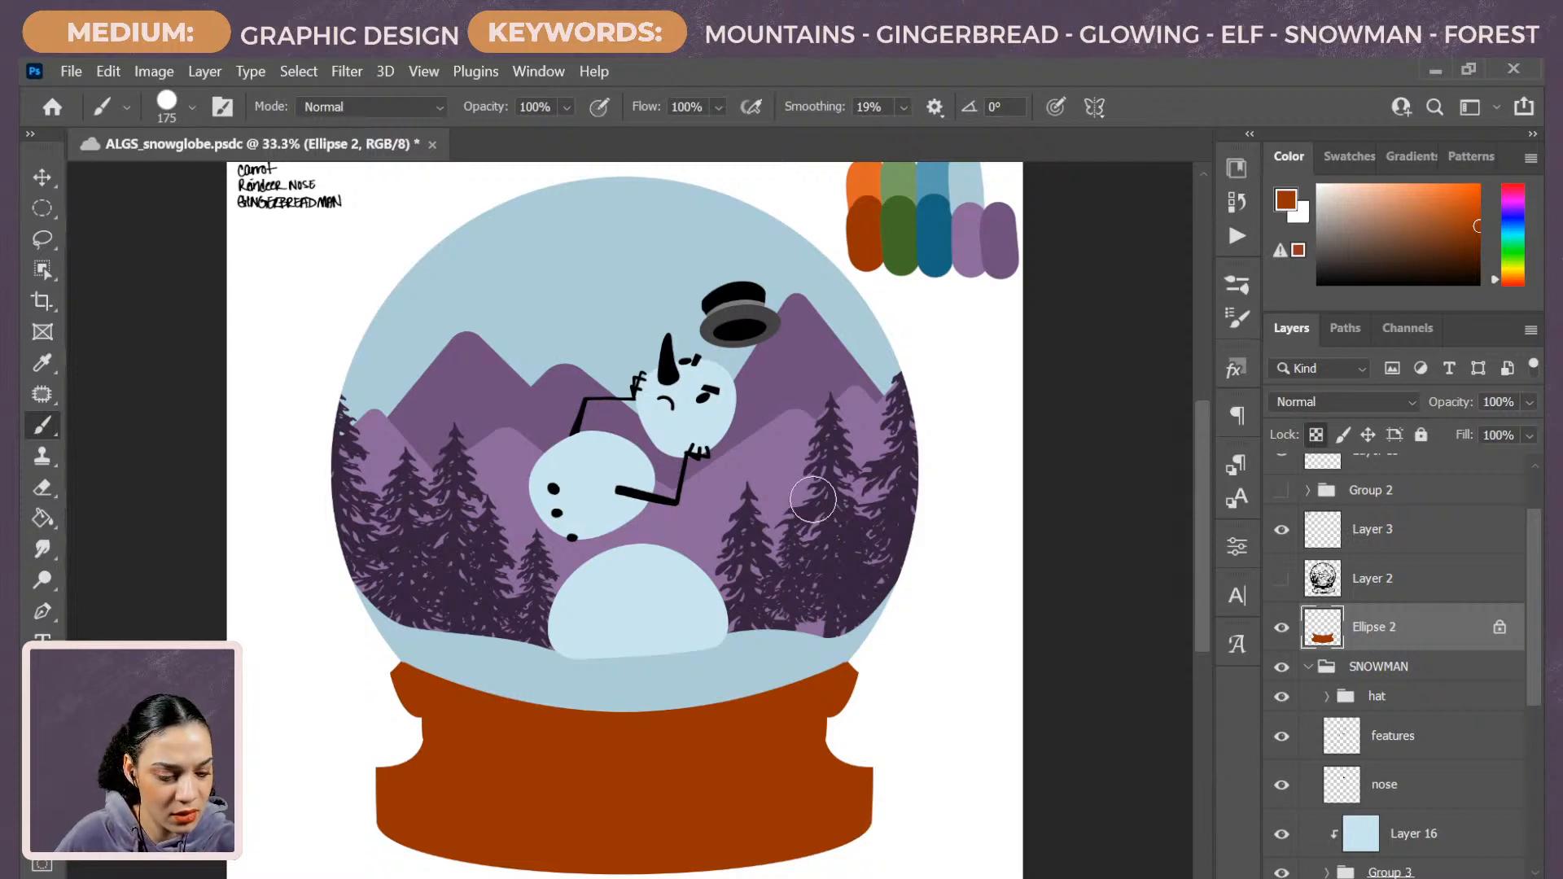
left_click(1395, 586)
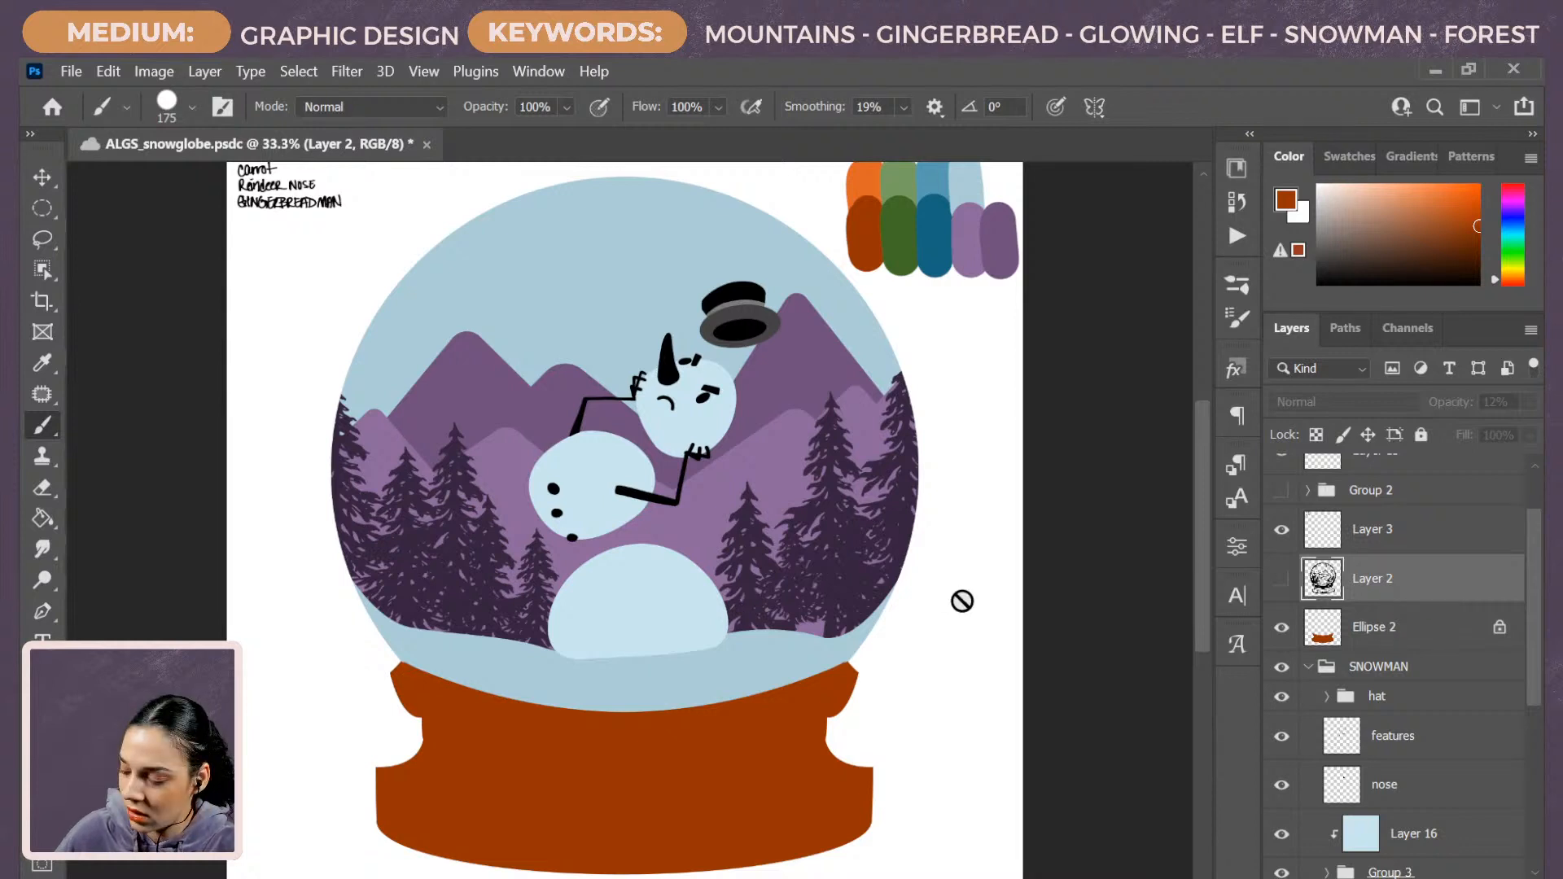
left_click(1416, 637)
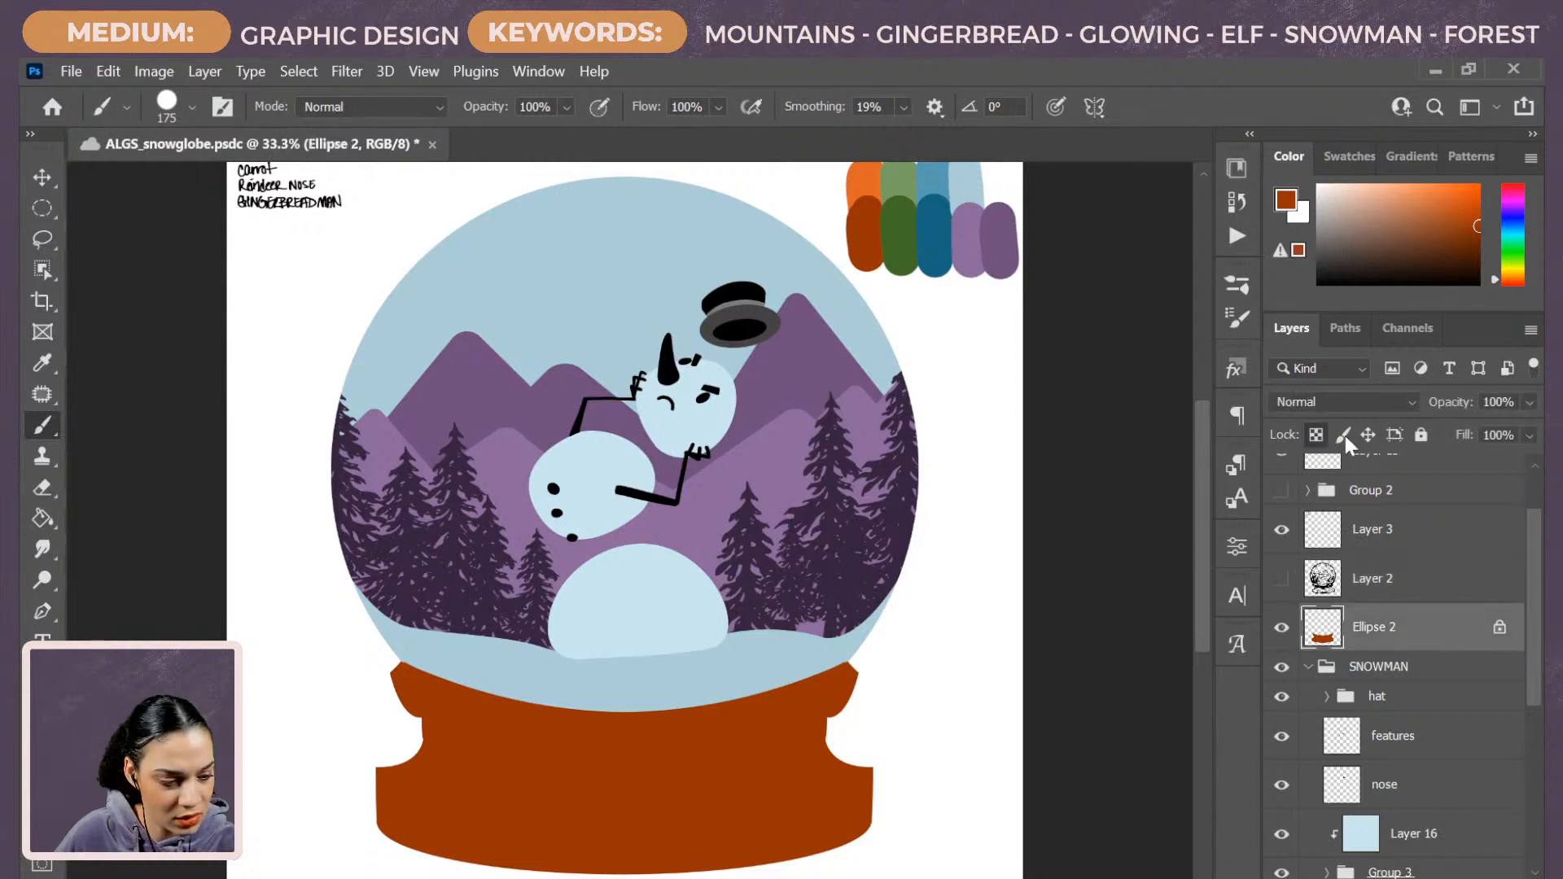
left_click(1318, 437)
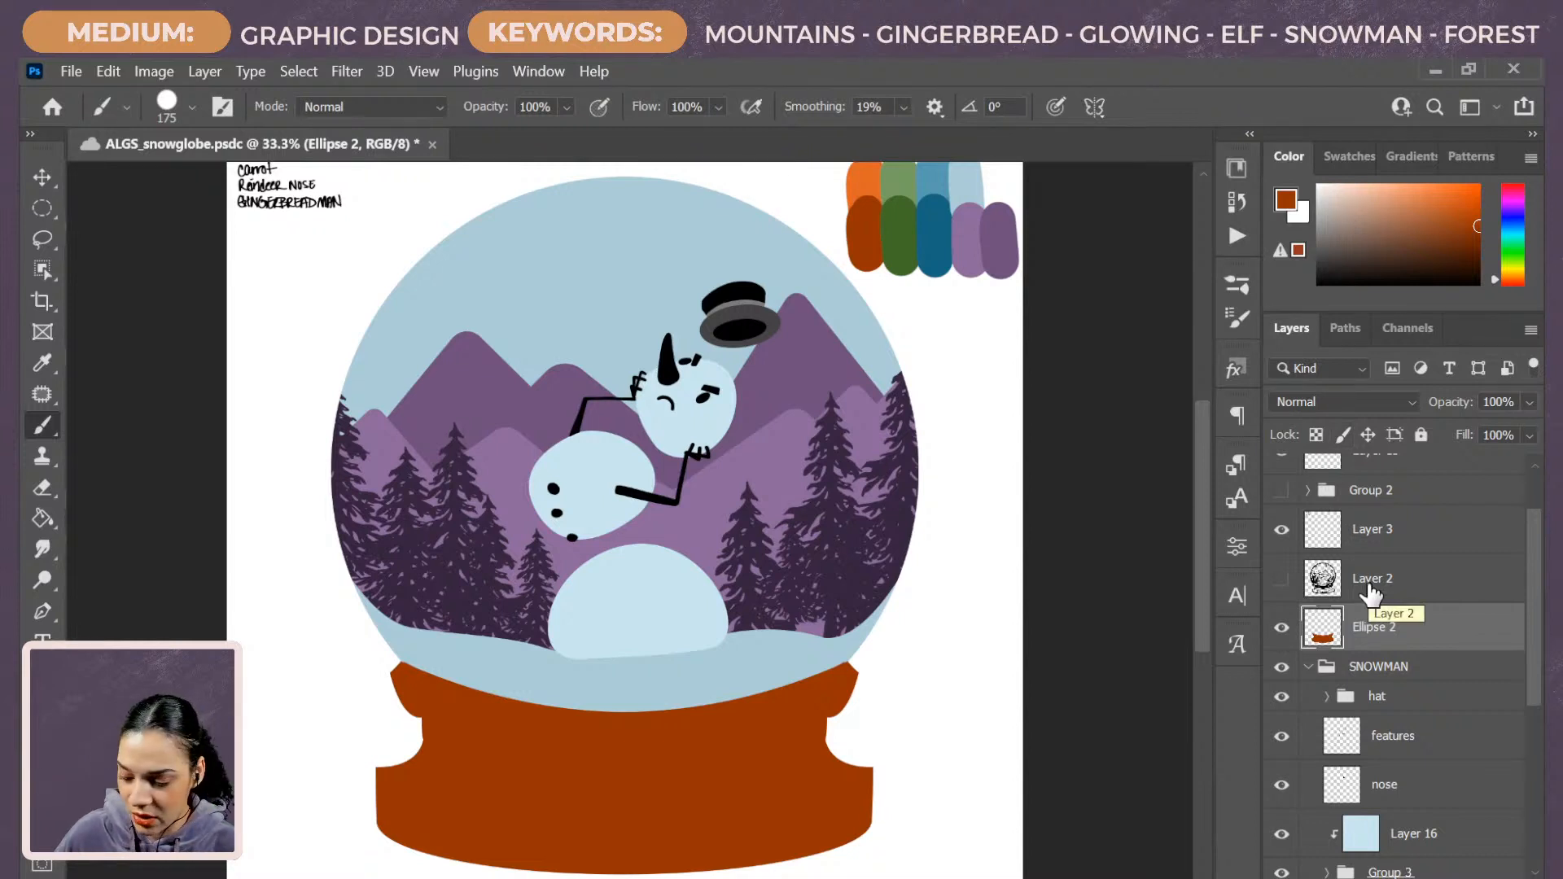
left_click(1317, 436)
left_click(42, 518)
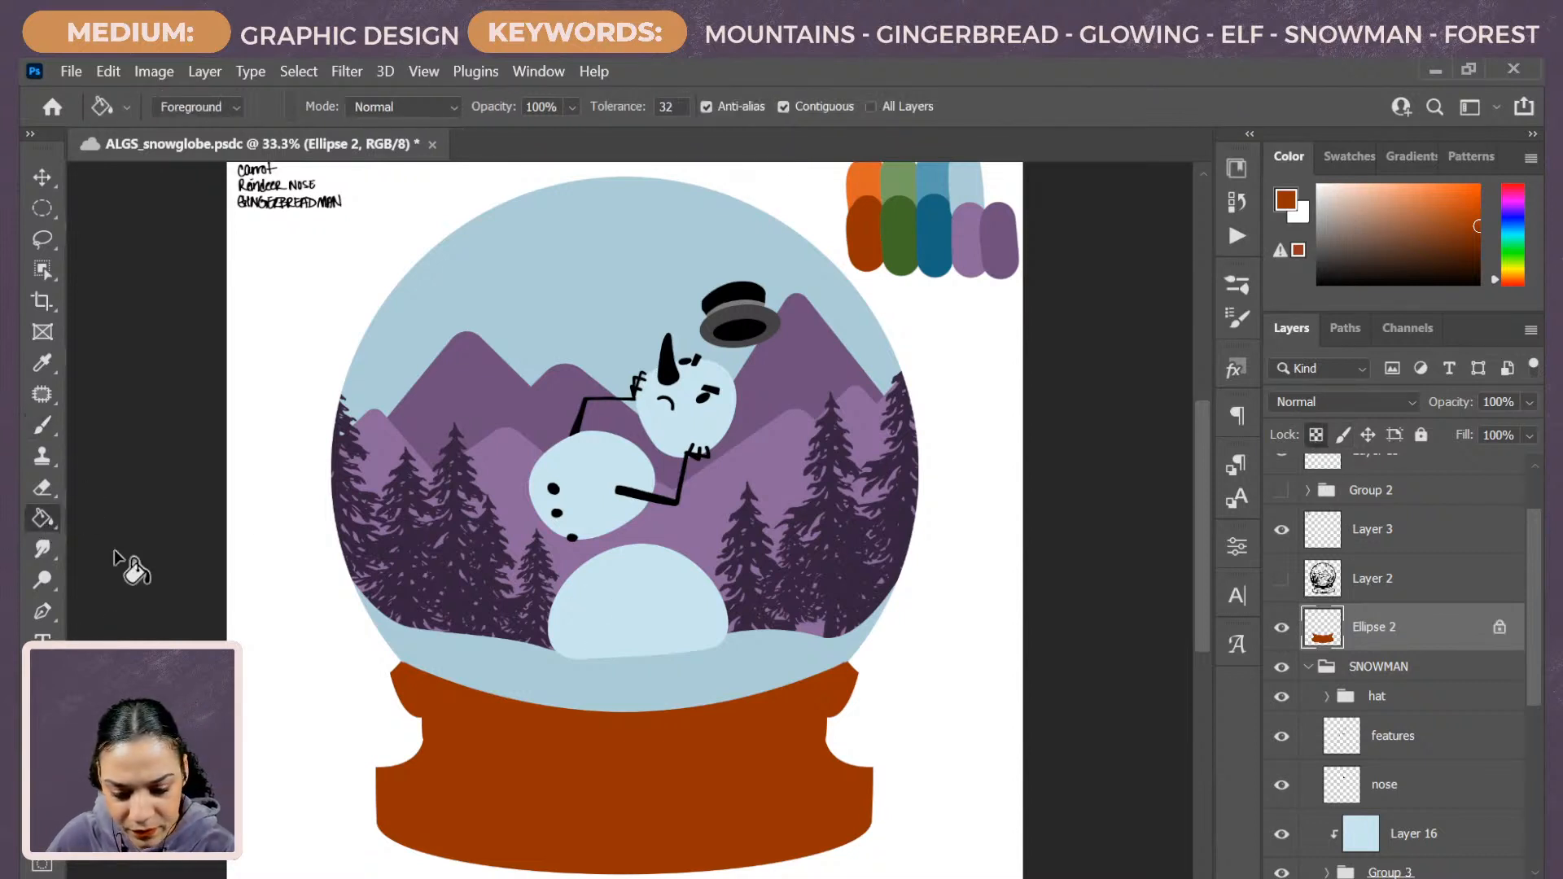
left_click(742, 317, "alt")
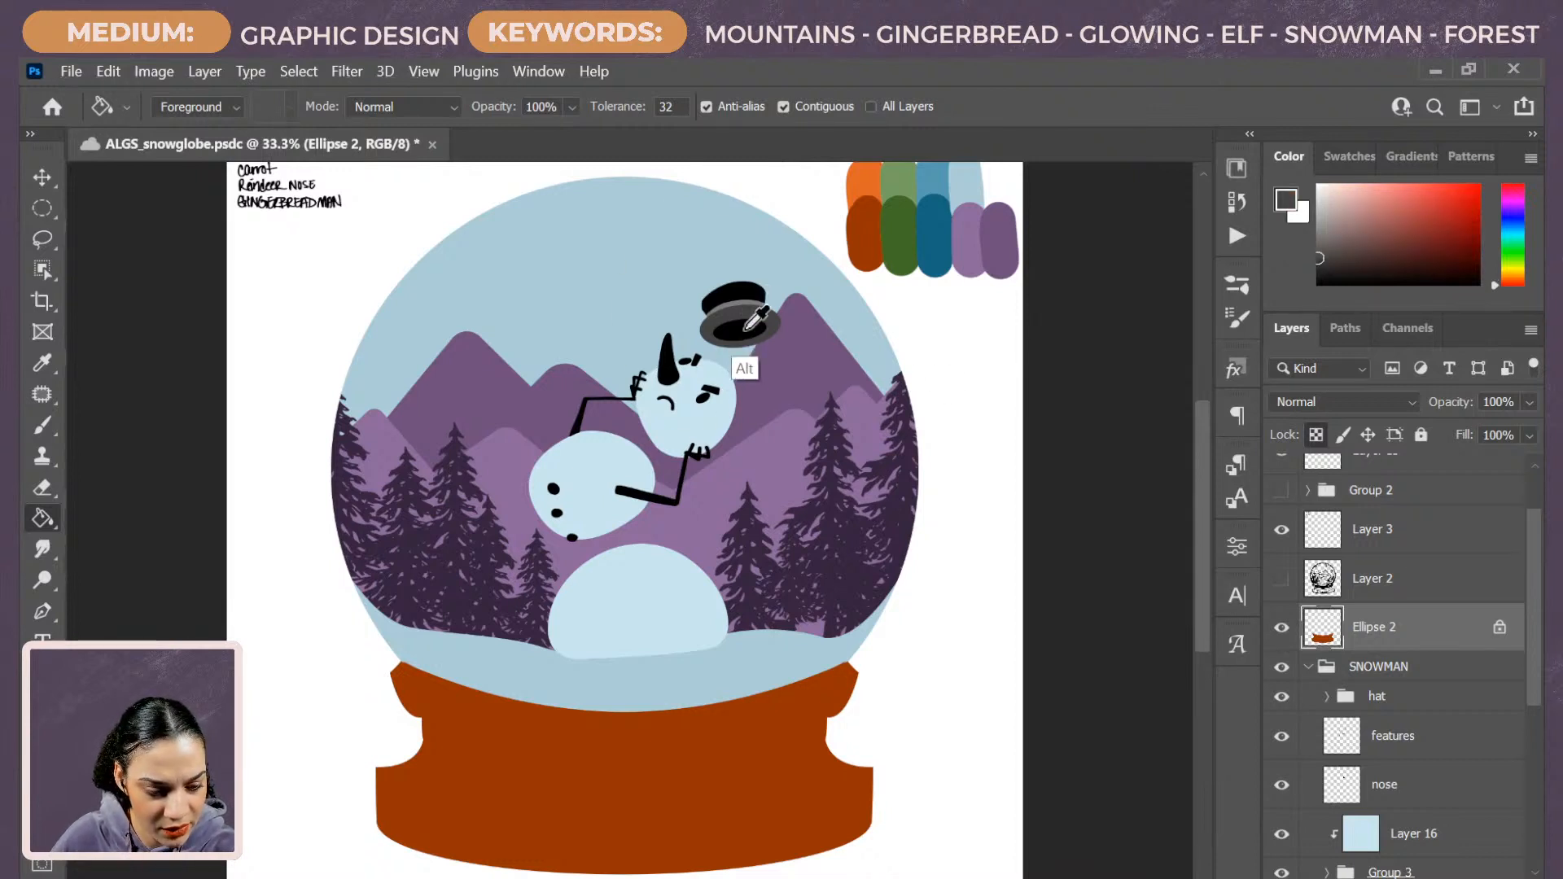
left_click(753, 780)
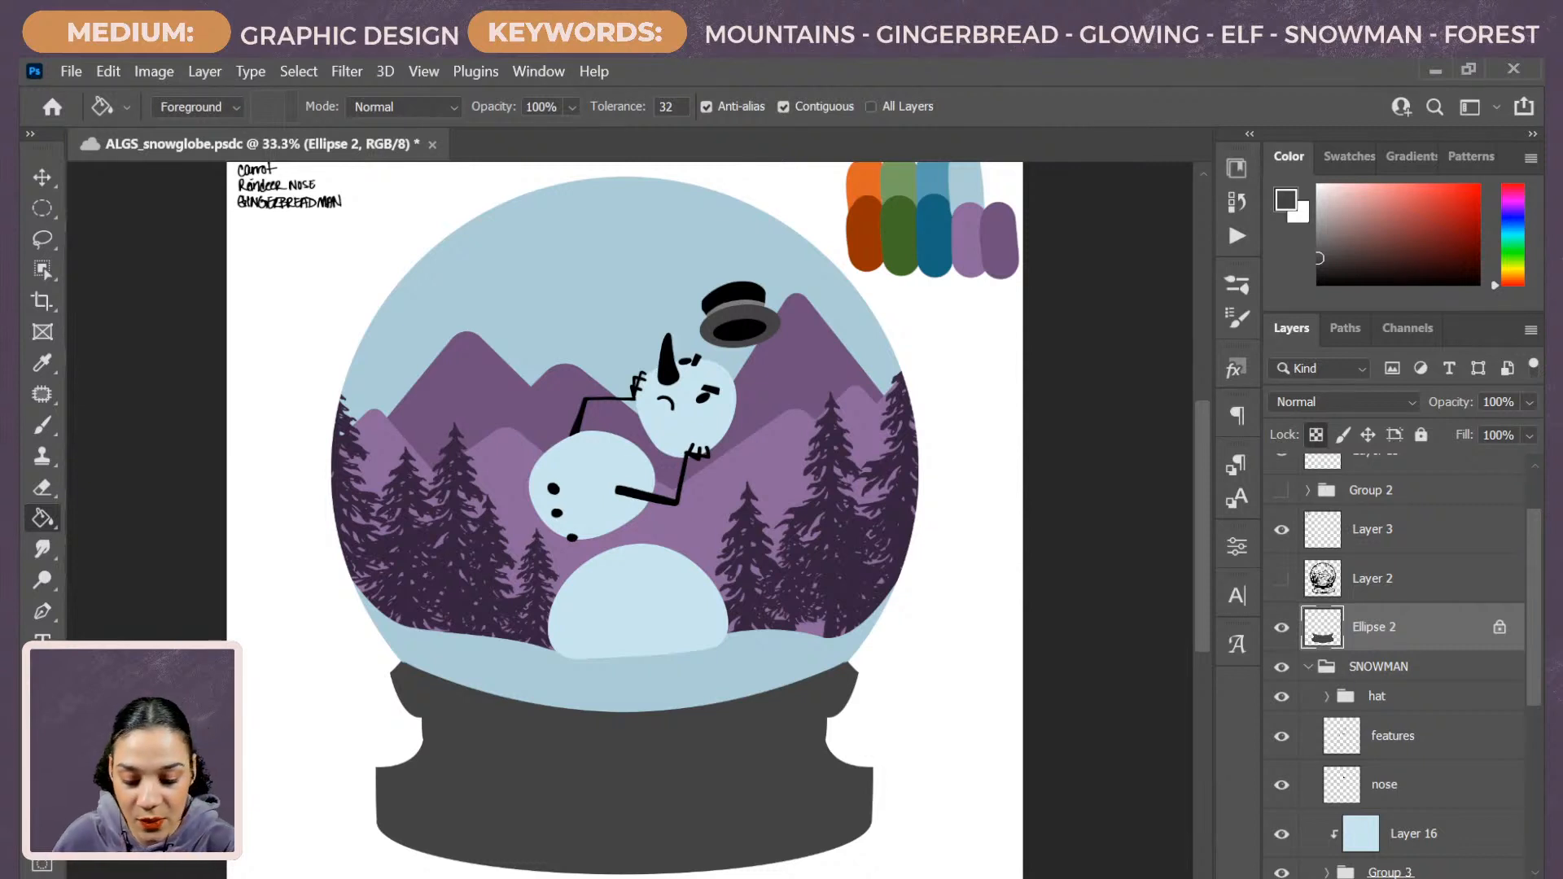
Draw a wide rectangle shape about 1433 by 192 px across the snowman's middle.
key("u")
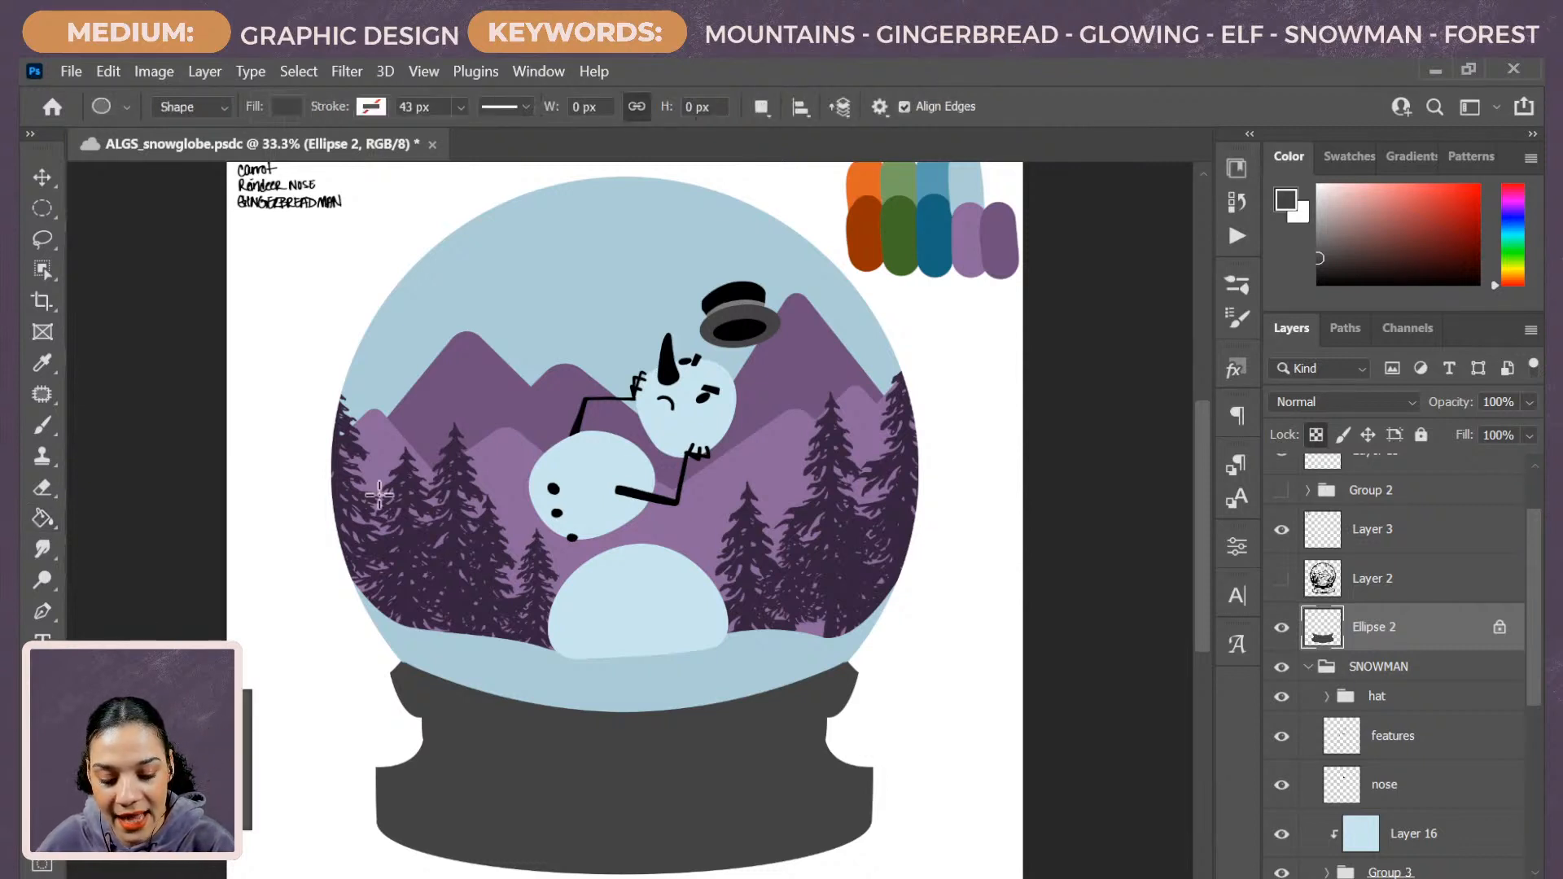
key("shift+u")
left_click_drag(394, 452, 773, 504)
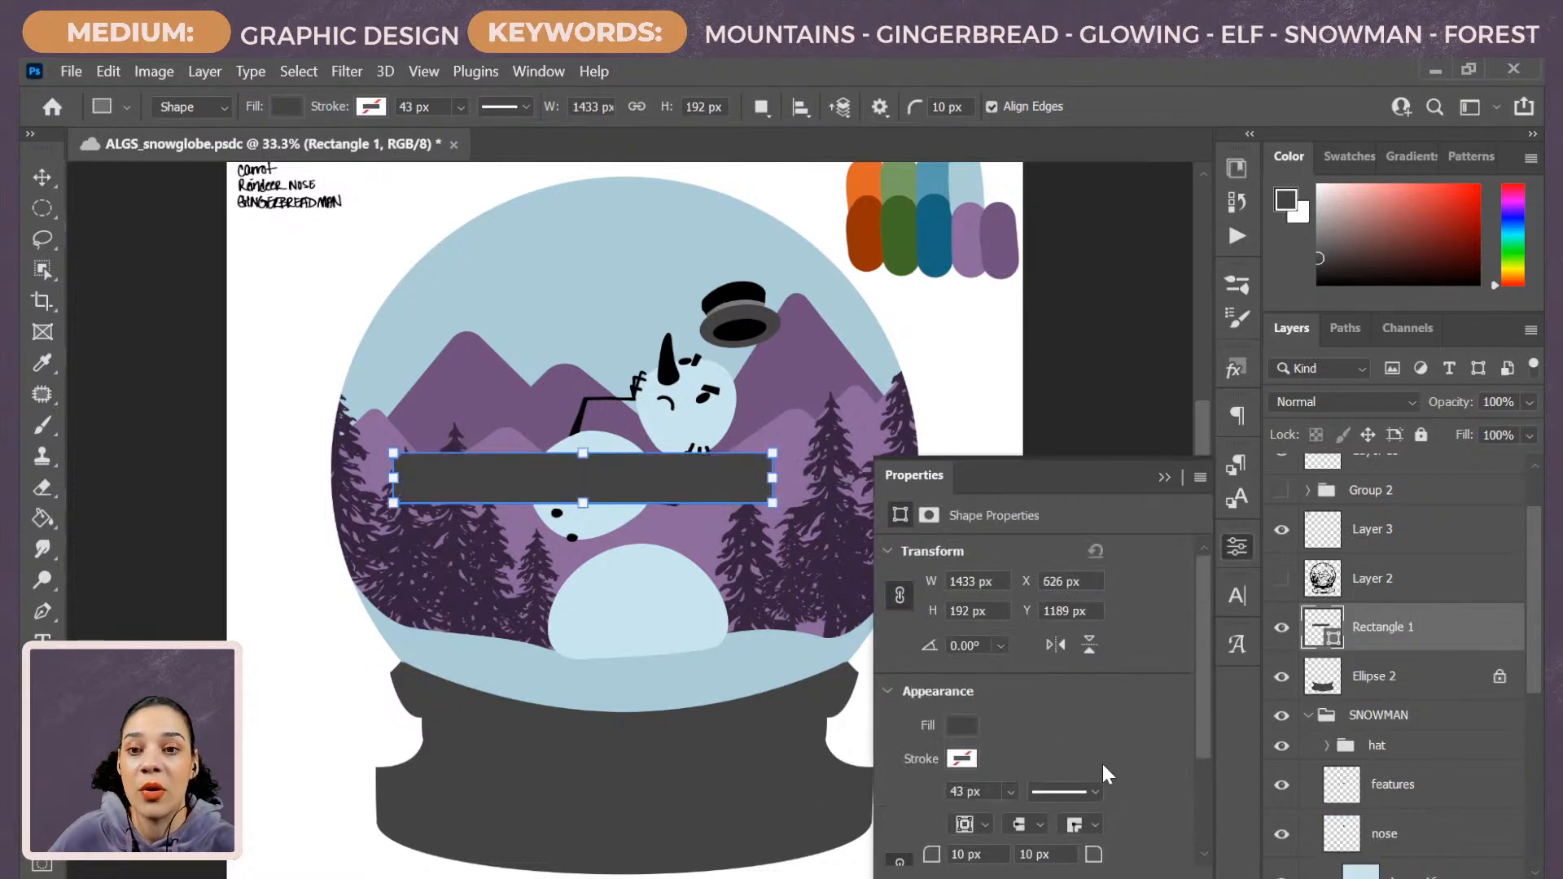
Set the rectangle's fill color to light gray, bebebe.
left_click(961, 723)
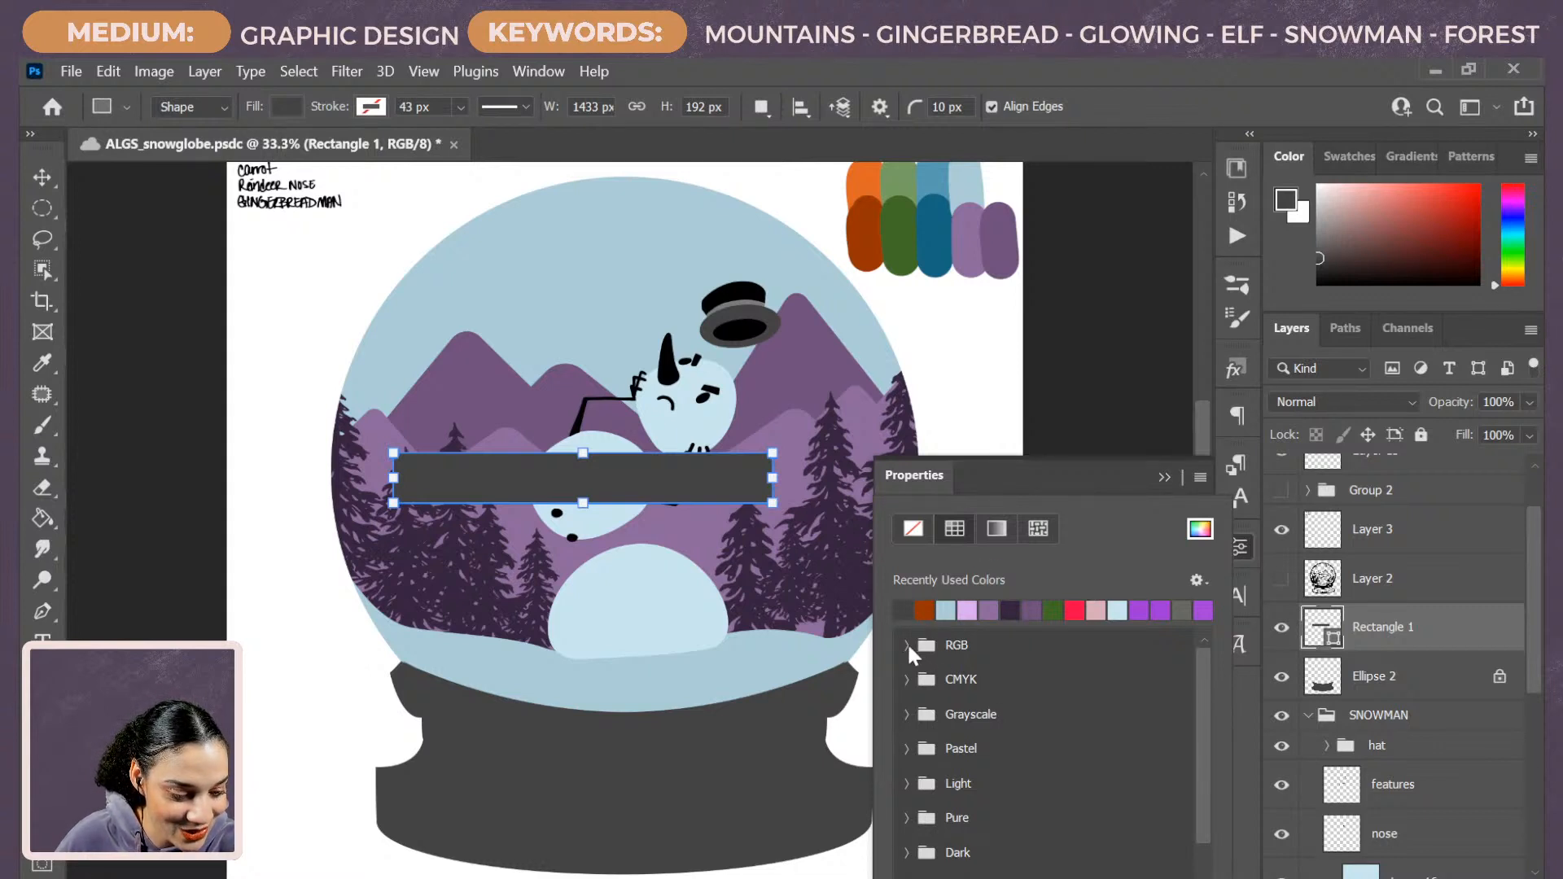
left_click(1199, 526)
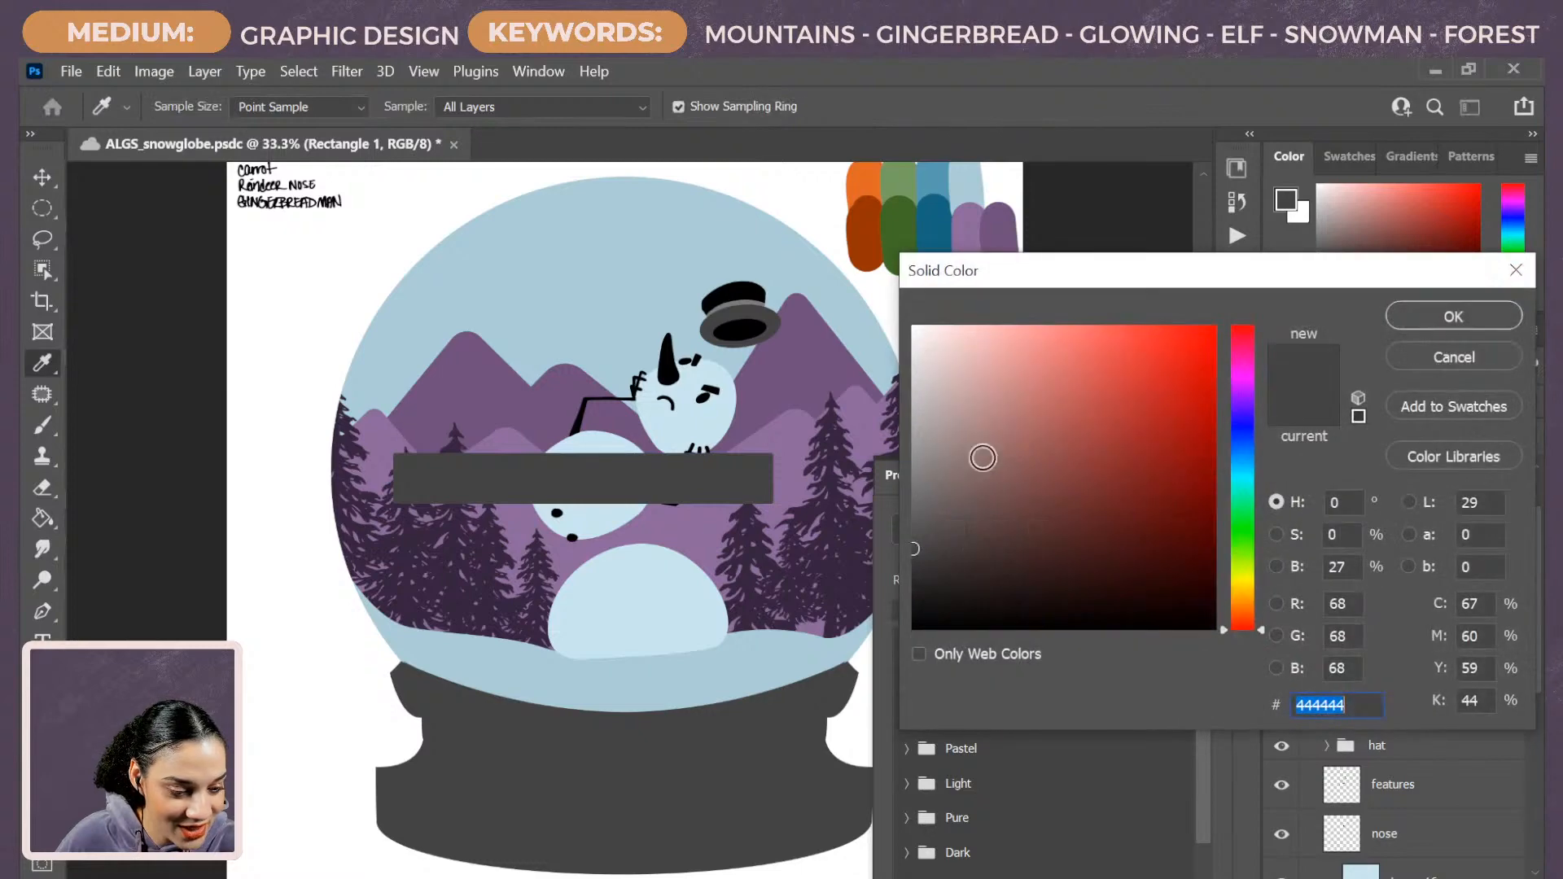
type("bebebe")
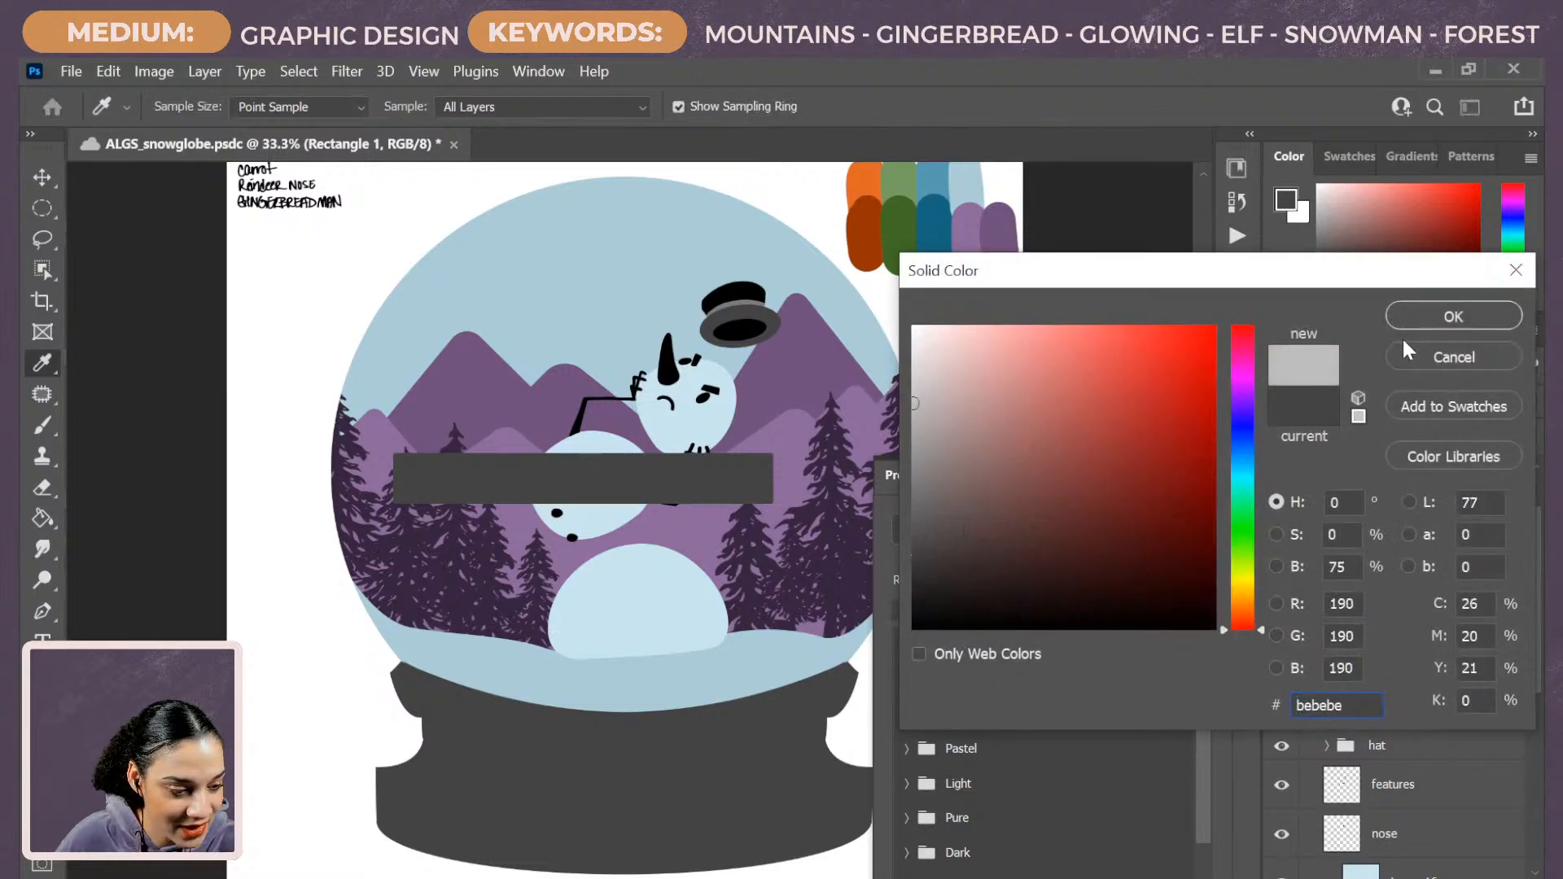
left_click(1457, 317)
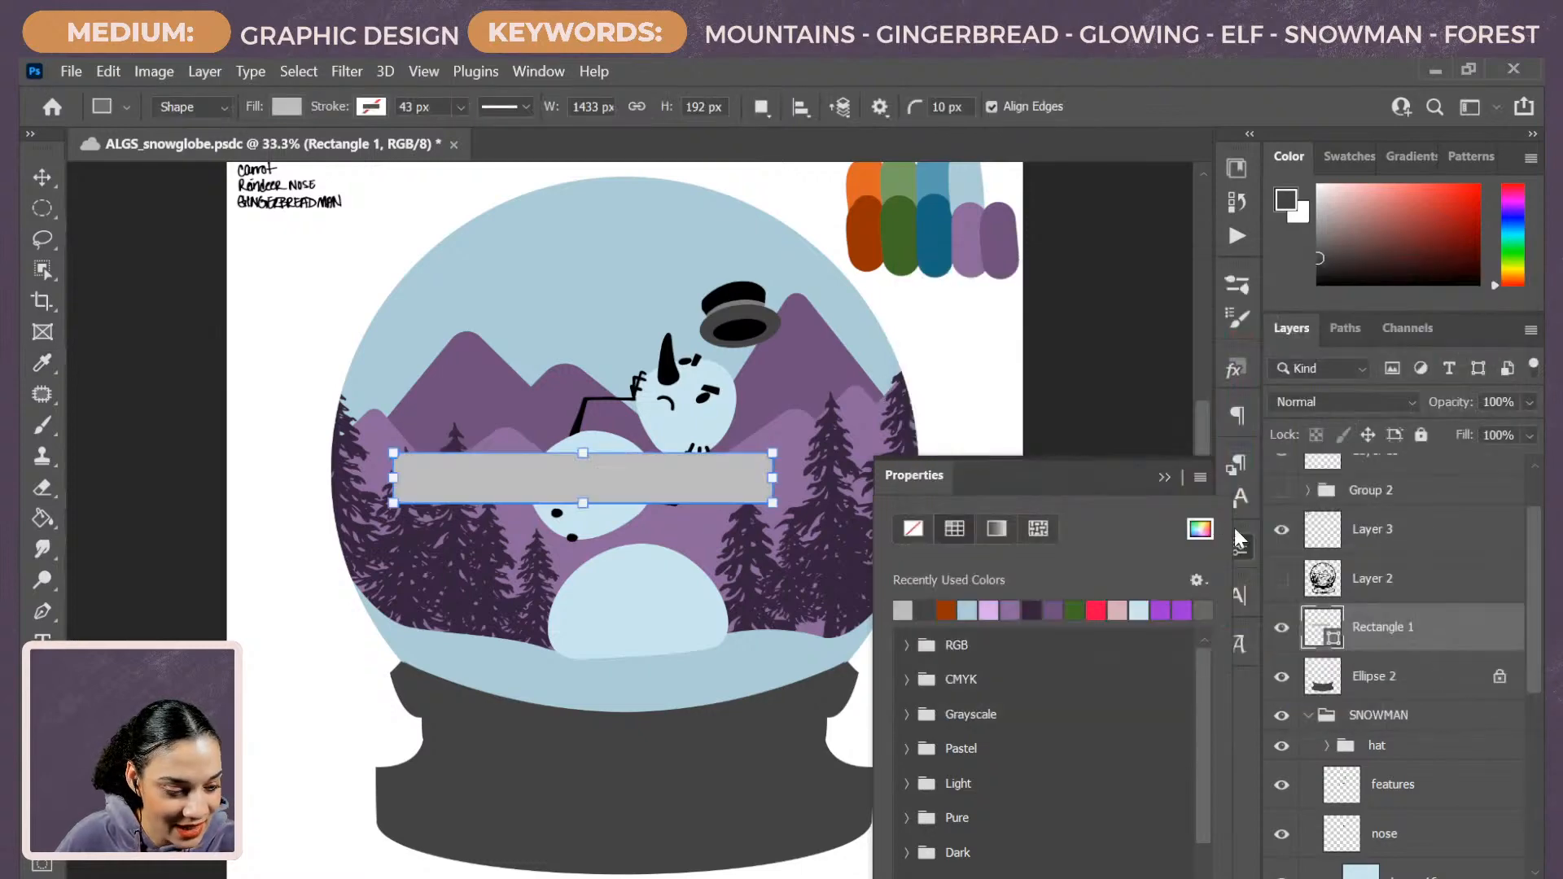
Try moving the gray rectangle down onto the lower part of the base with Free Transform.
left_click(1434, 638)
key("ctrl+t")
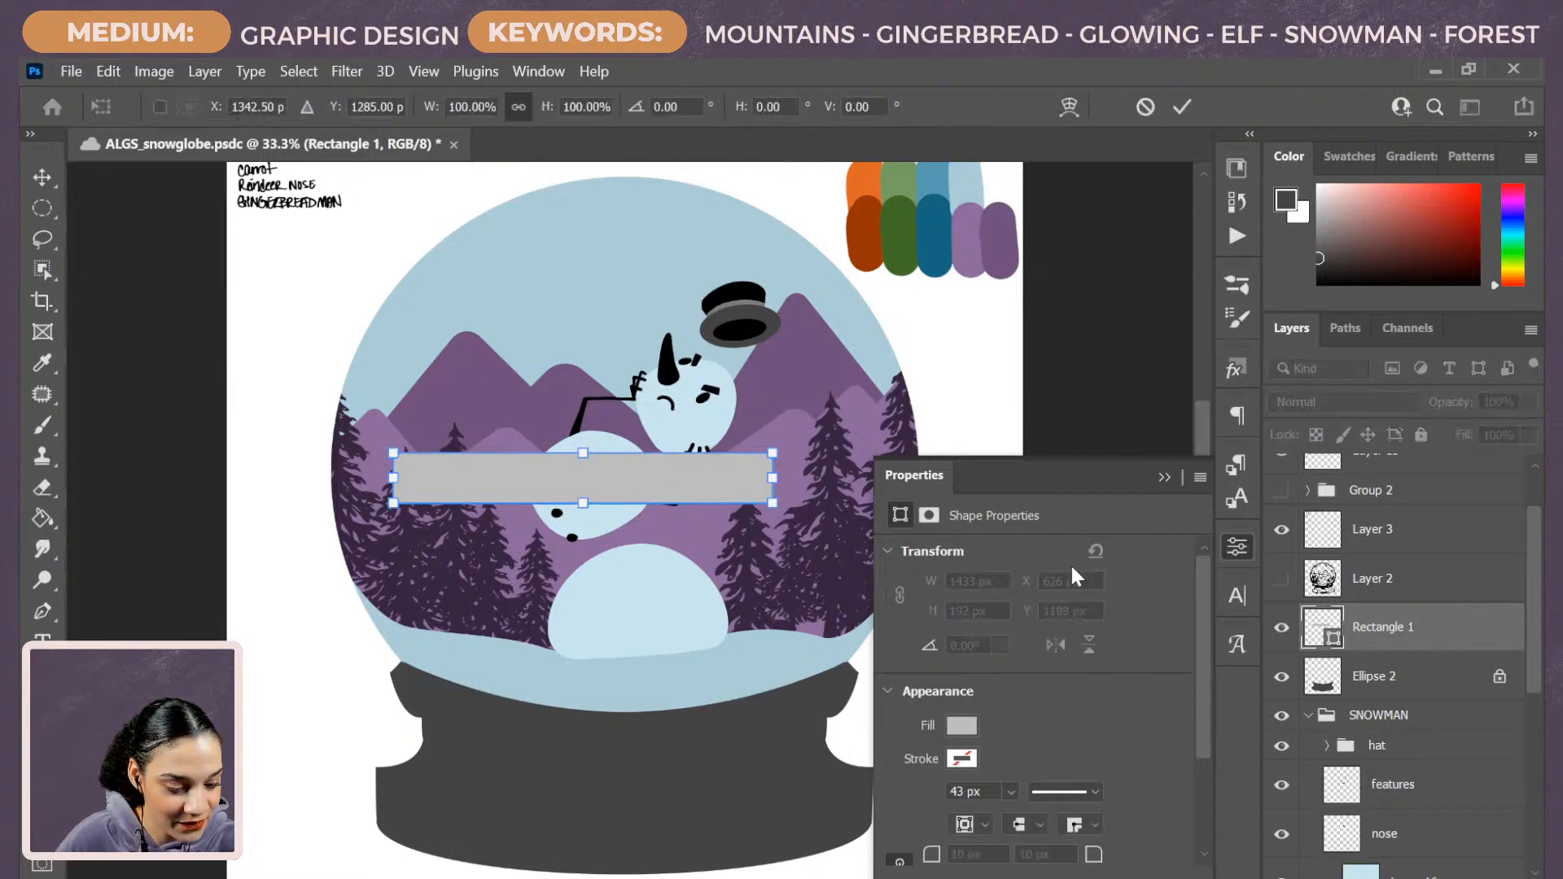
left_click(1236, 547)
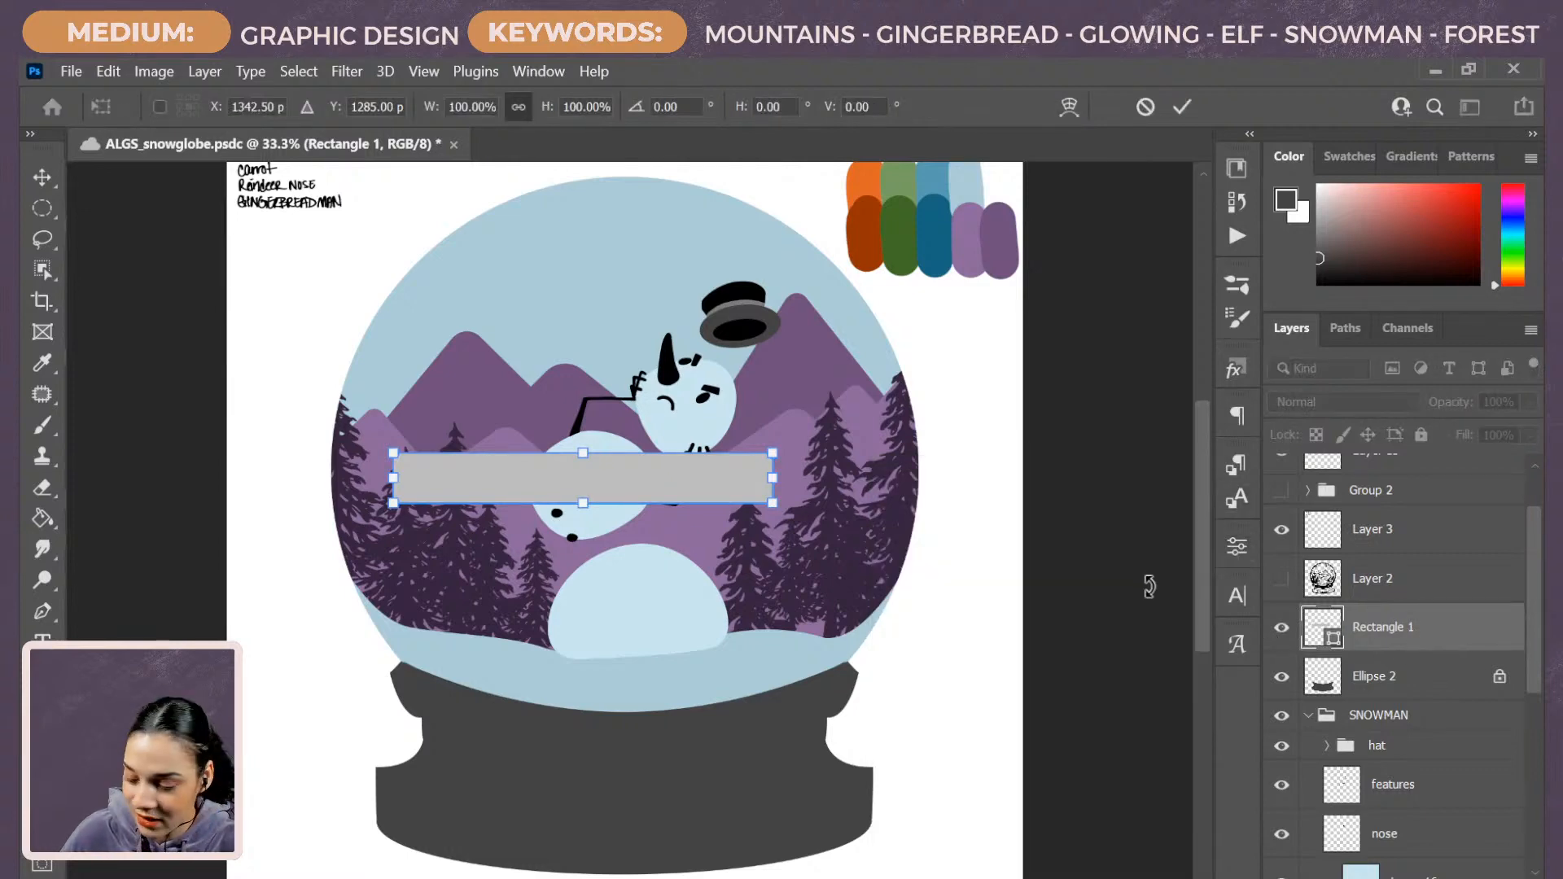
right_click(710, 481)
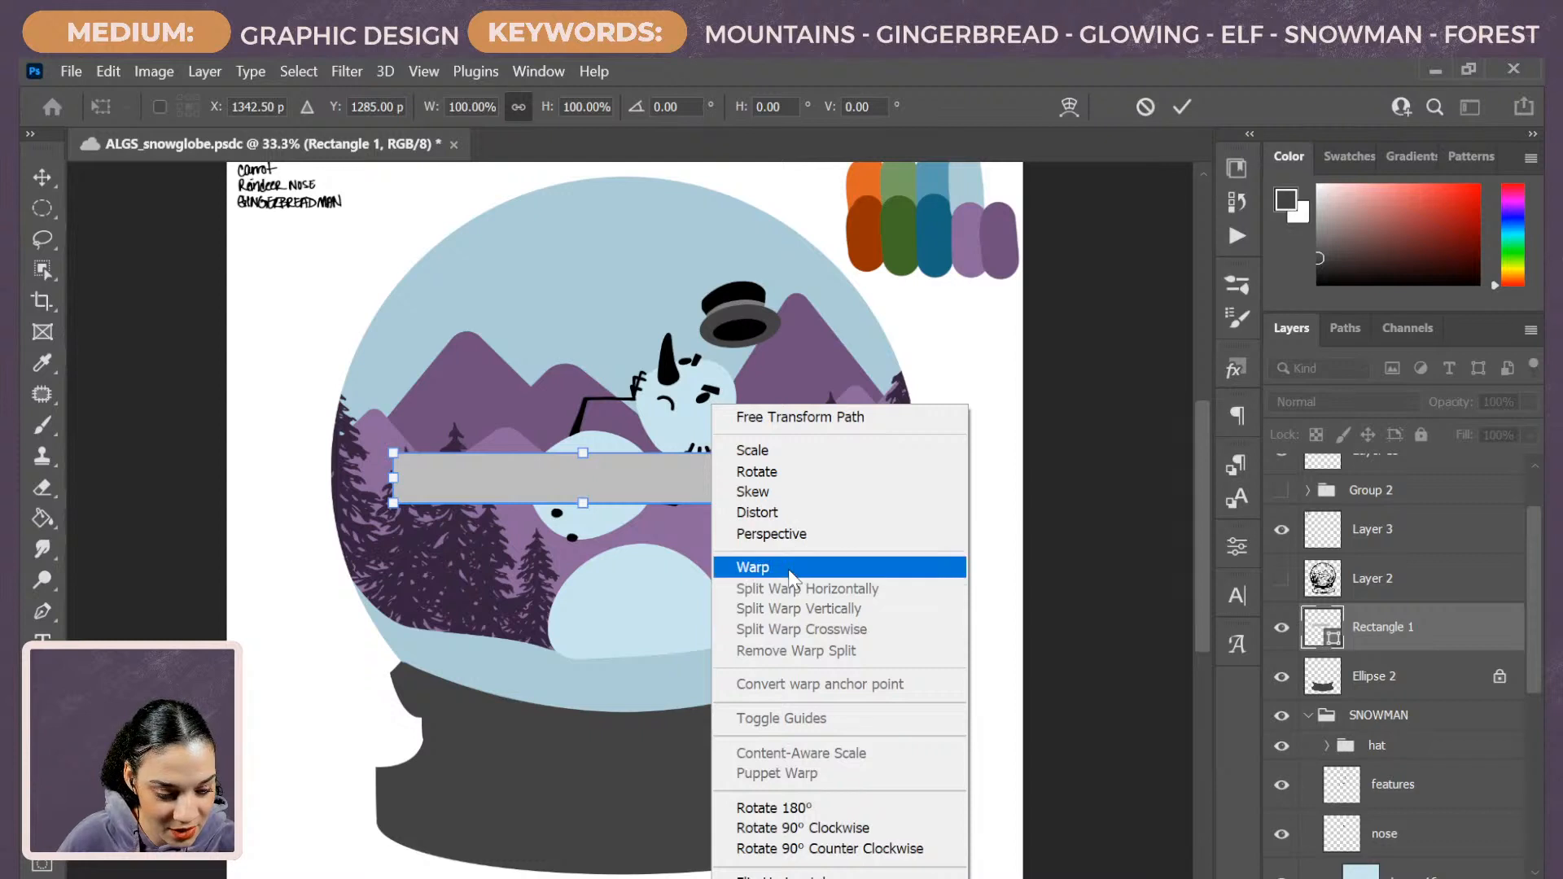
left_click(786, 567)
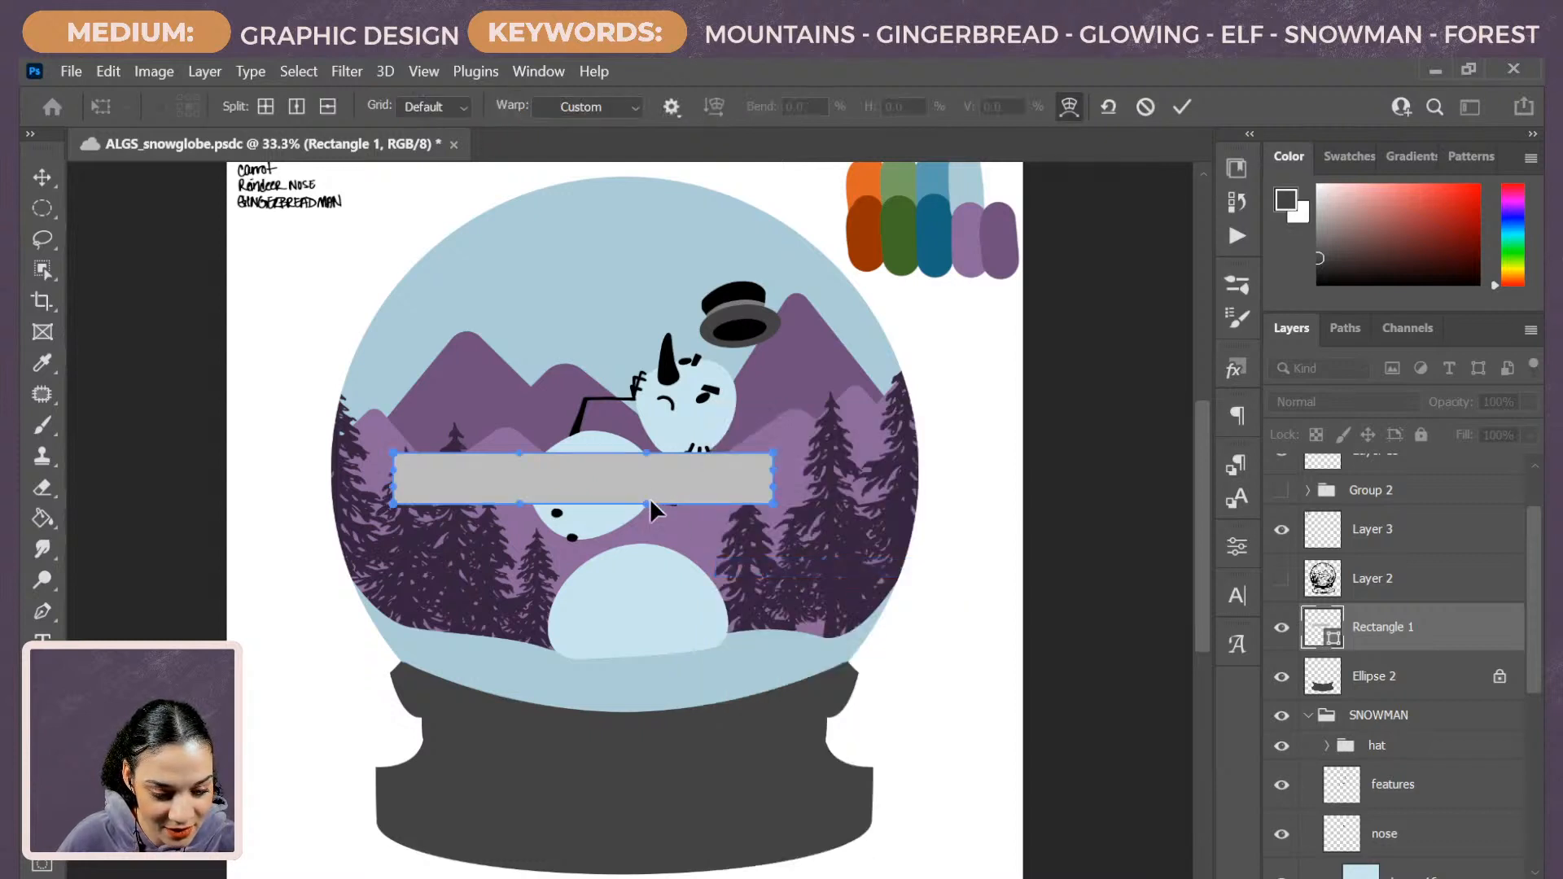
left_click_drag(586, 479, 646, 835)
key("ctrl+z")
key("ctrl+alt+z")
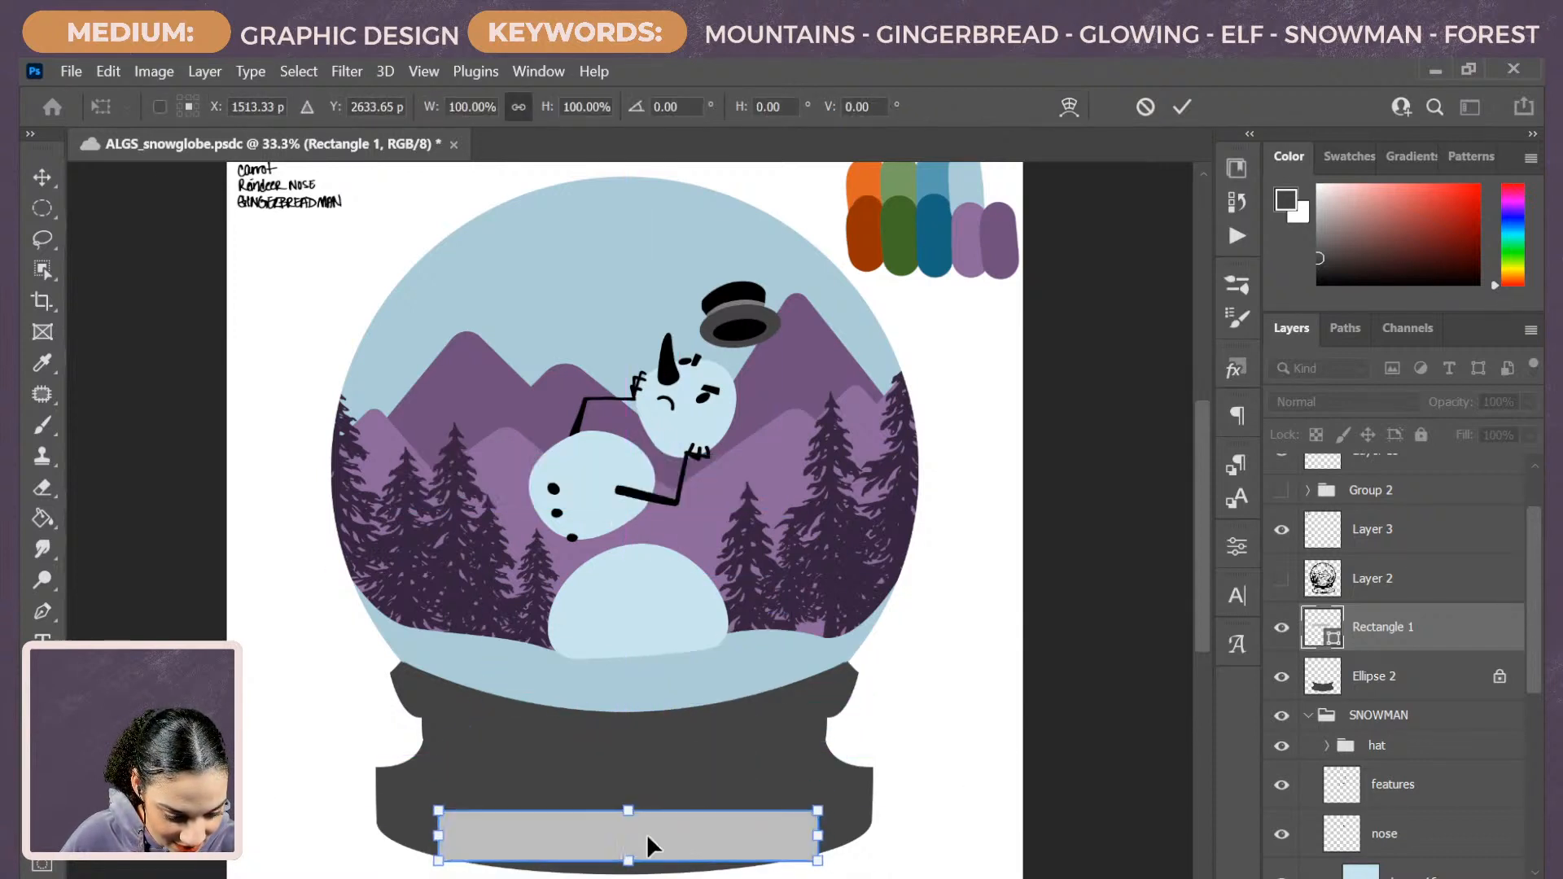
Try warping the gray rectangle by repositioning its corners so it flares upward to match the base.
right_click(742, 830)
left_click(783, 476)
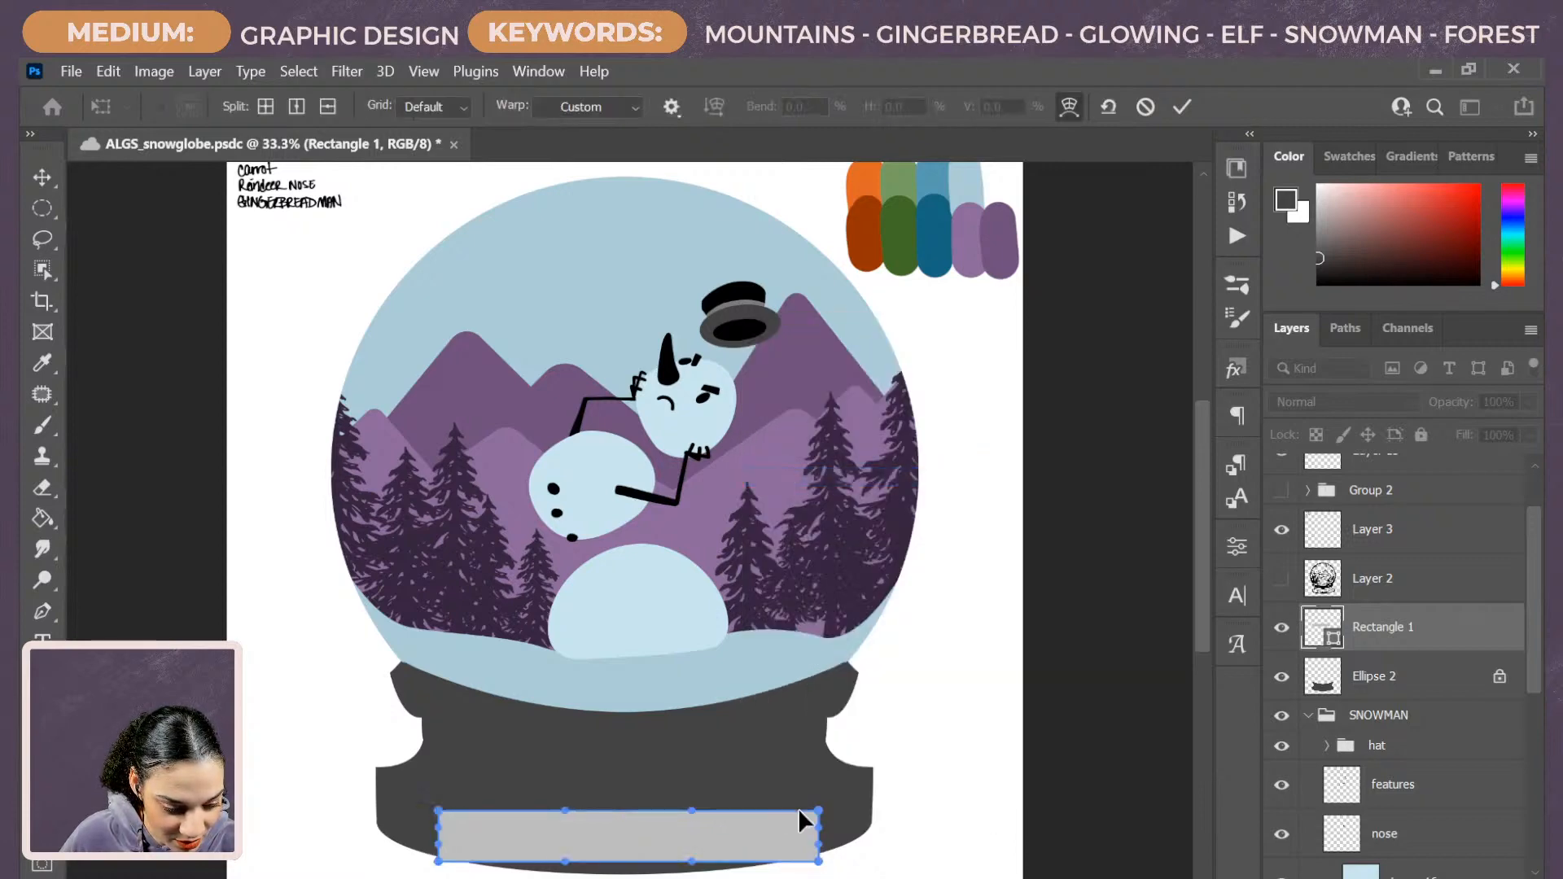
right_click(783, 828)
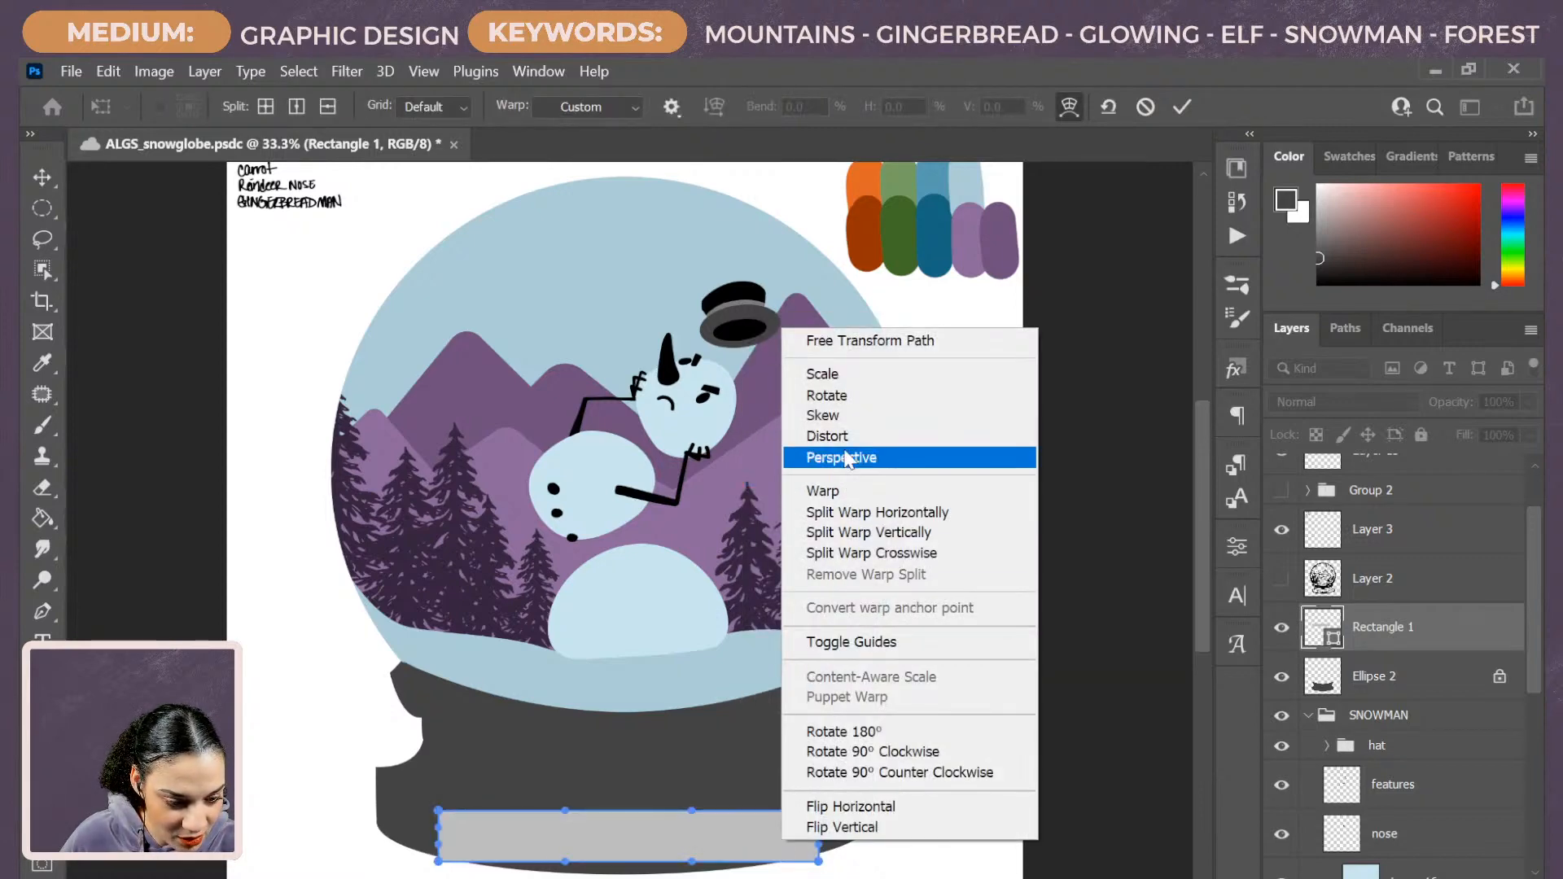
left_click(847, 424)
right_click(691, 853)
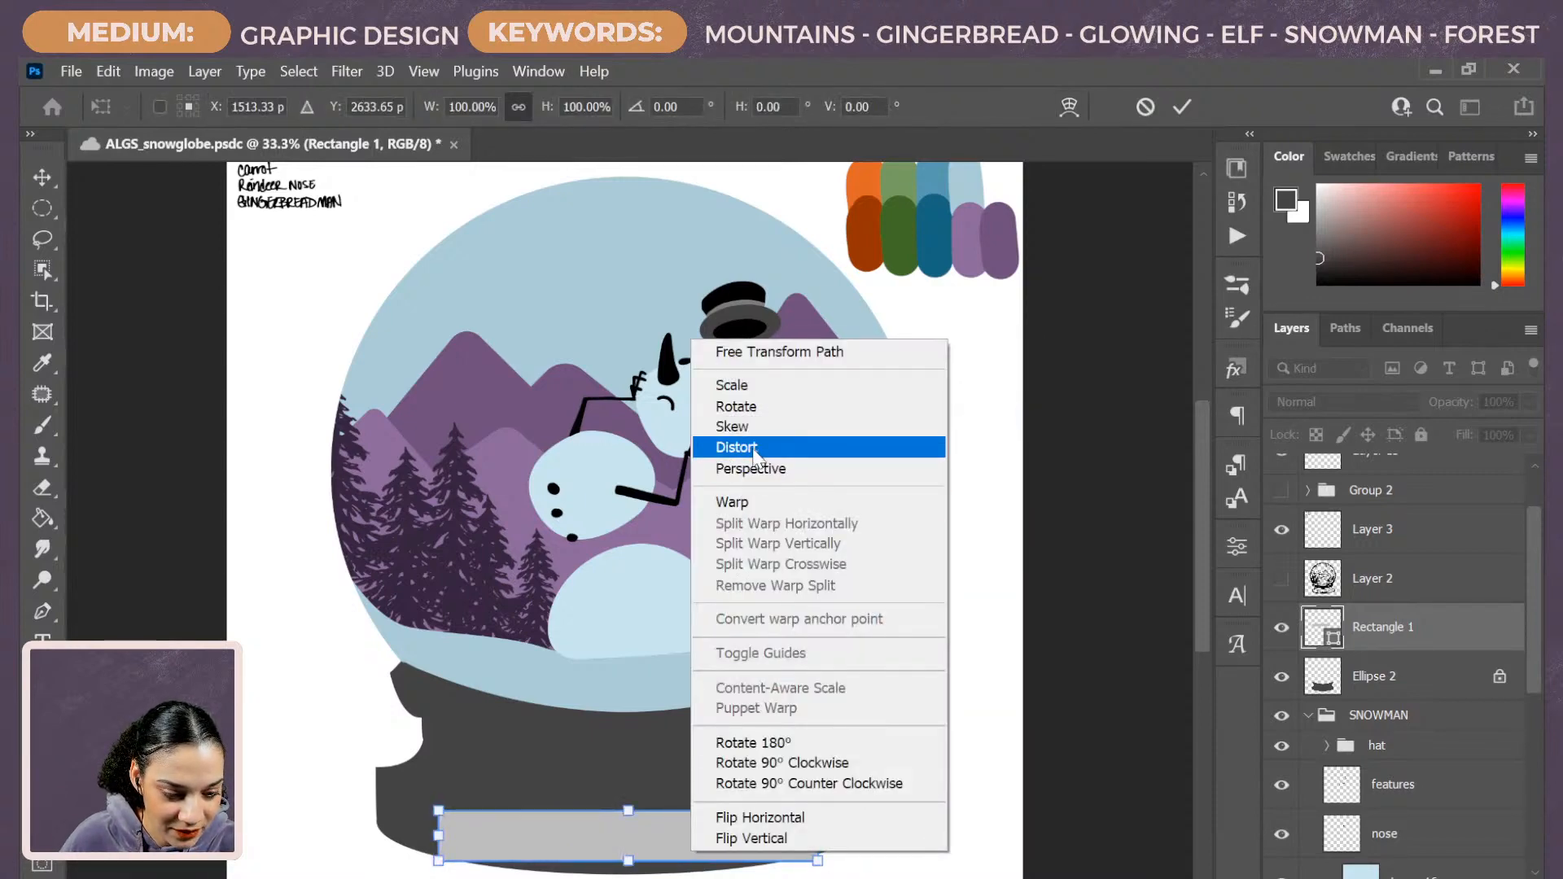
left_click(748, 504)
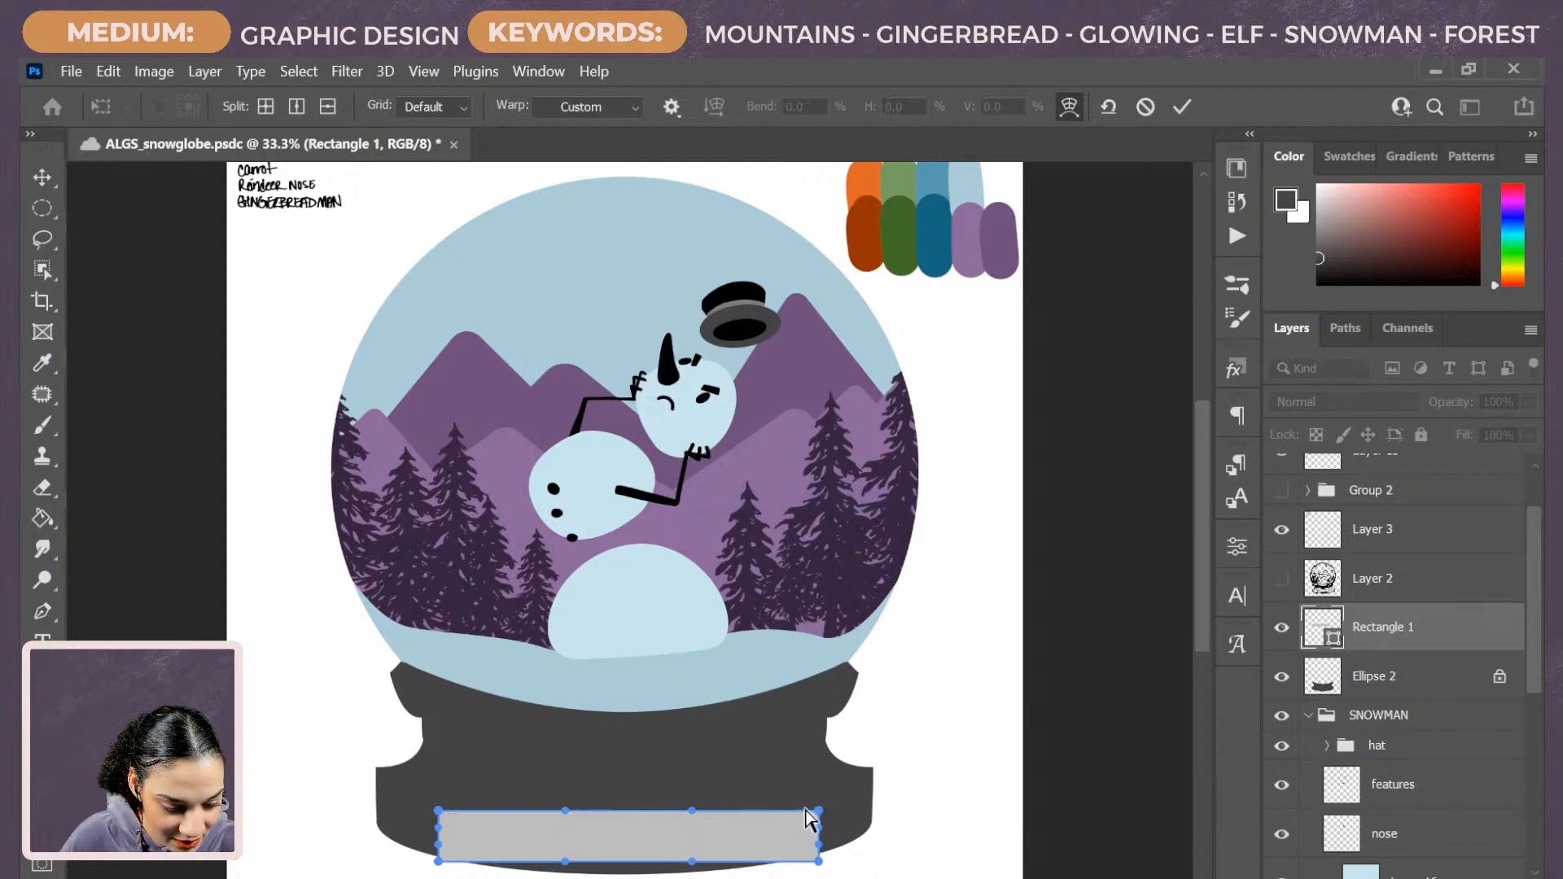
mouse_move(818, 810)
left_mouse_down()
mouse_move(836, 783)
mouse_move(830, 852)
mouse_move(836, 811)
left_mouse_up()
left_click_drag(438, 811, 430, 843)
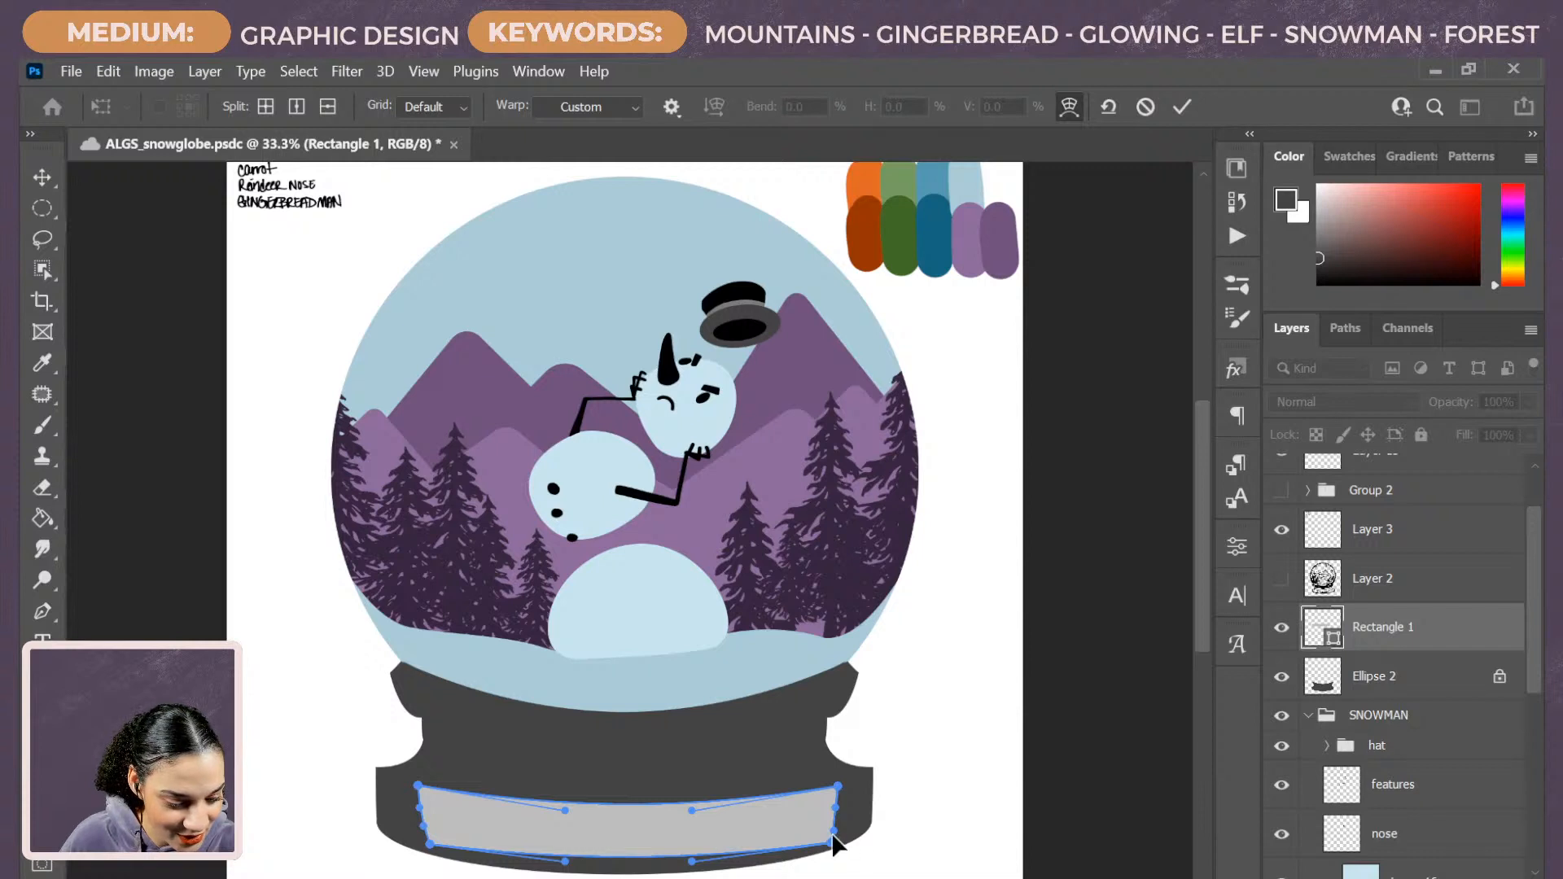
left_click_drag(832, 835, 842, 787)
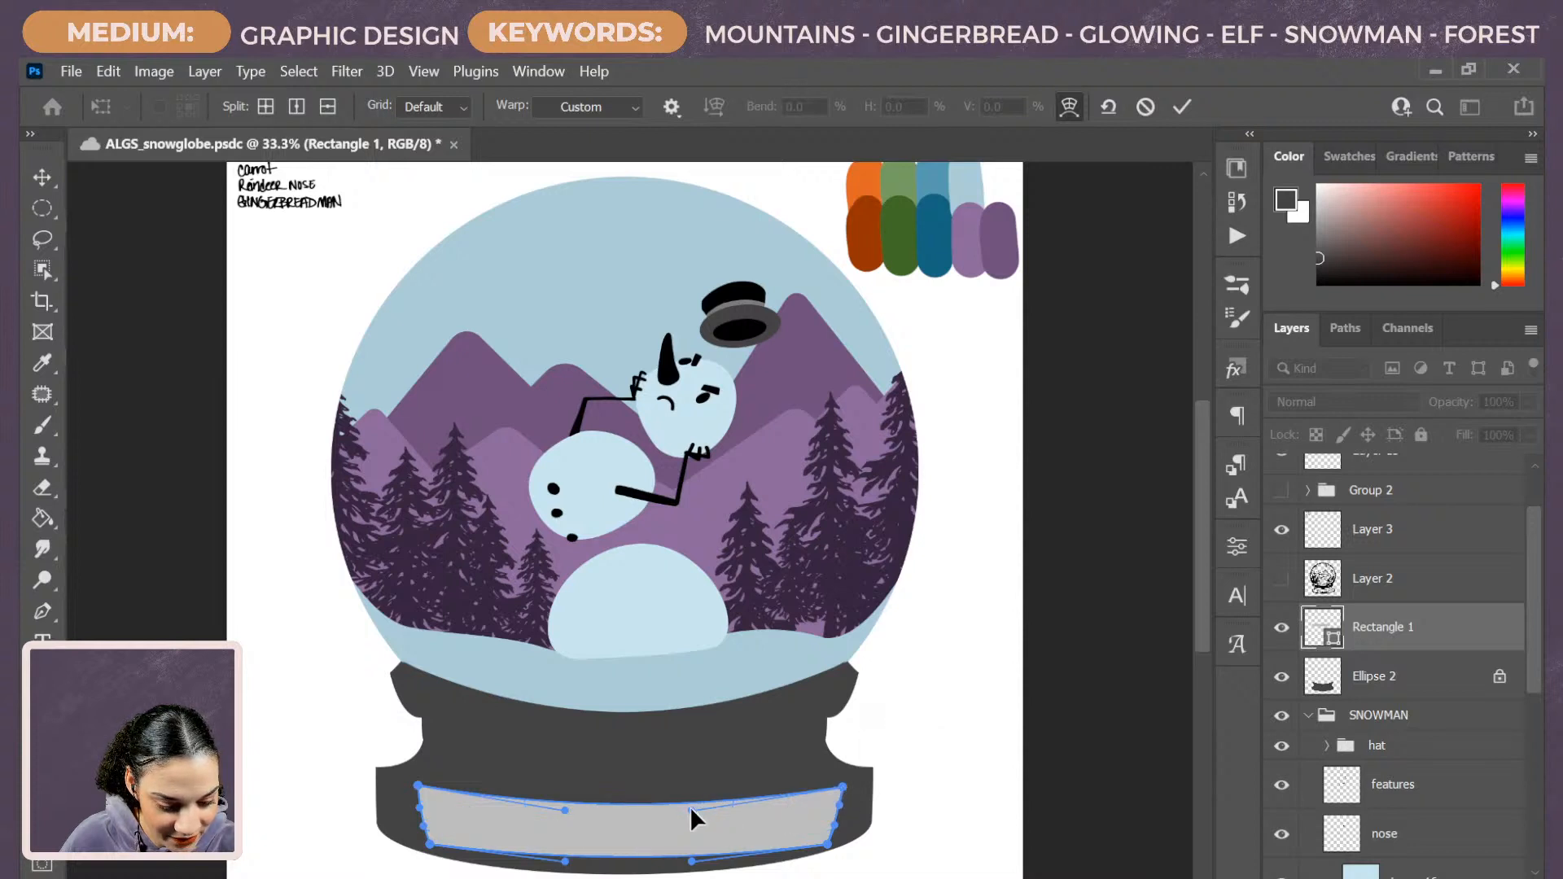
Try bowing the rectangle's long edges along the base's curve, and decline converting the live shape into a regular path.
left_click_drag(692, 810, 691, 823)
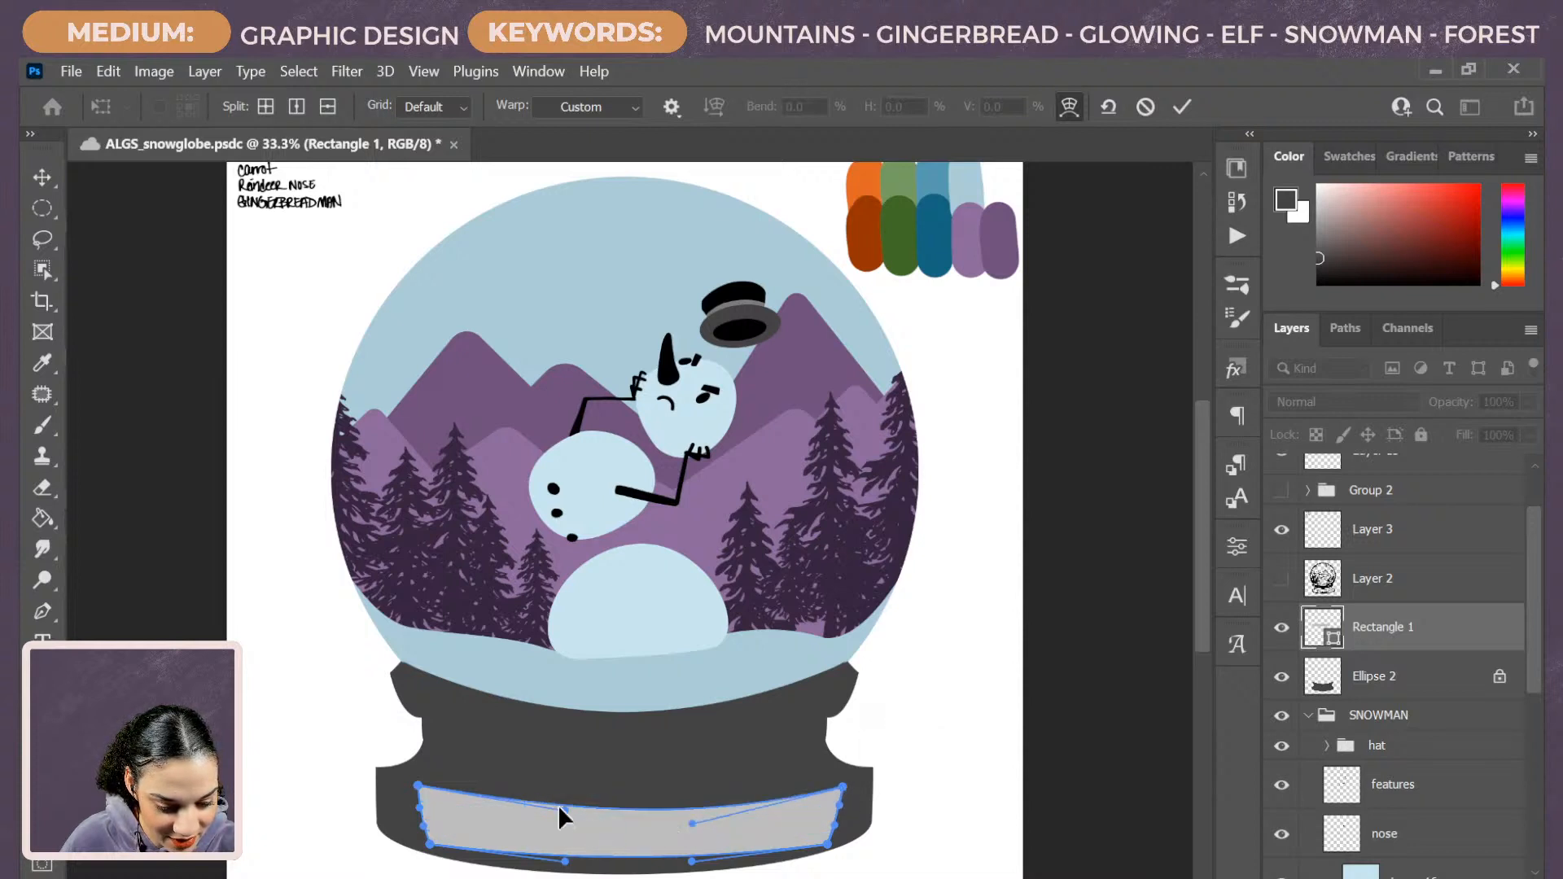
left_click_drag(558, 804, 570, 873)
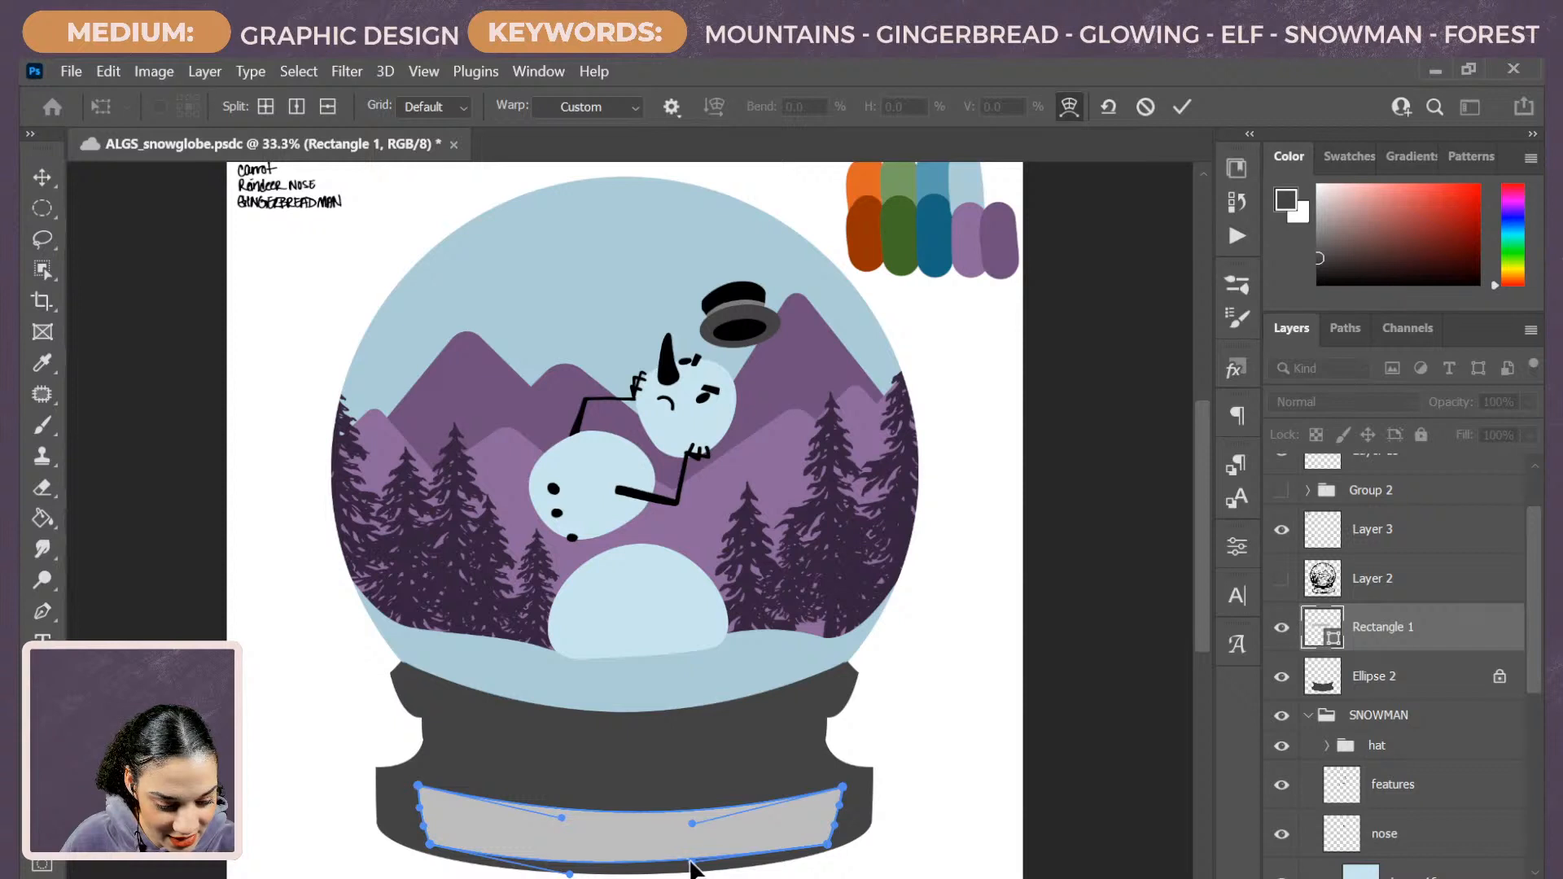
left_click_drag(690, 865, 690, 875)
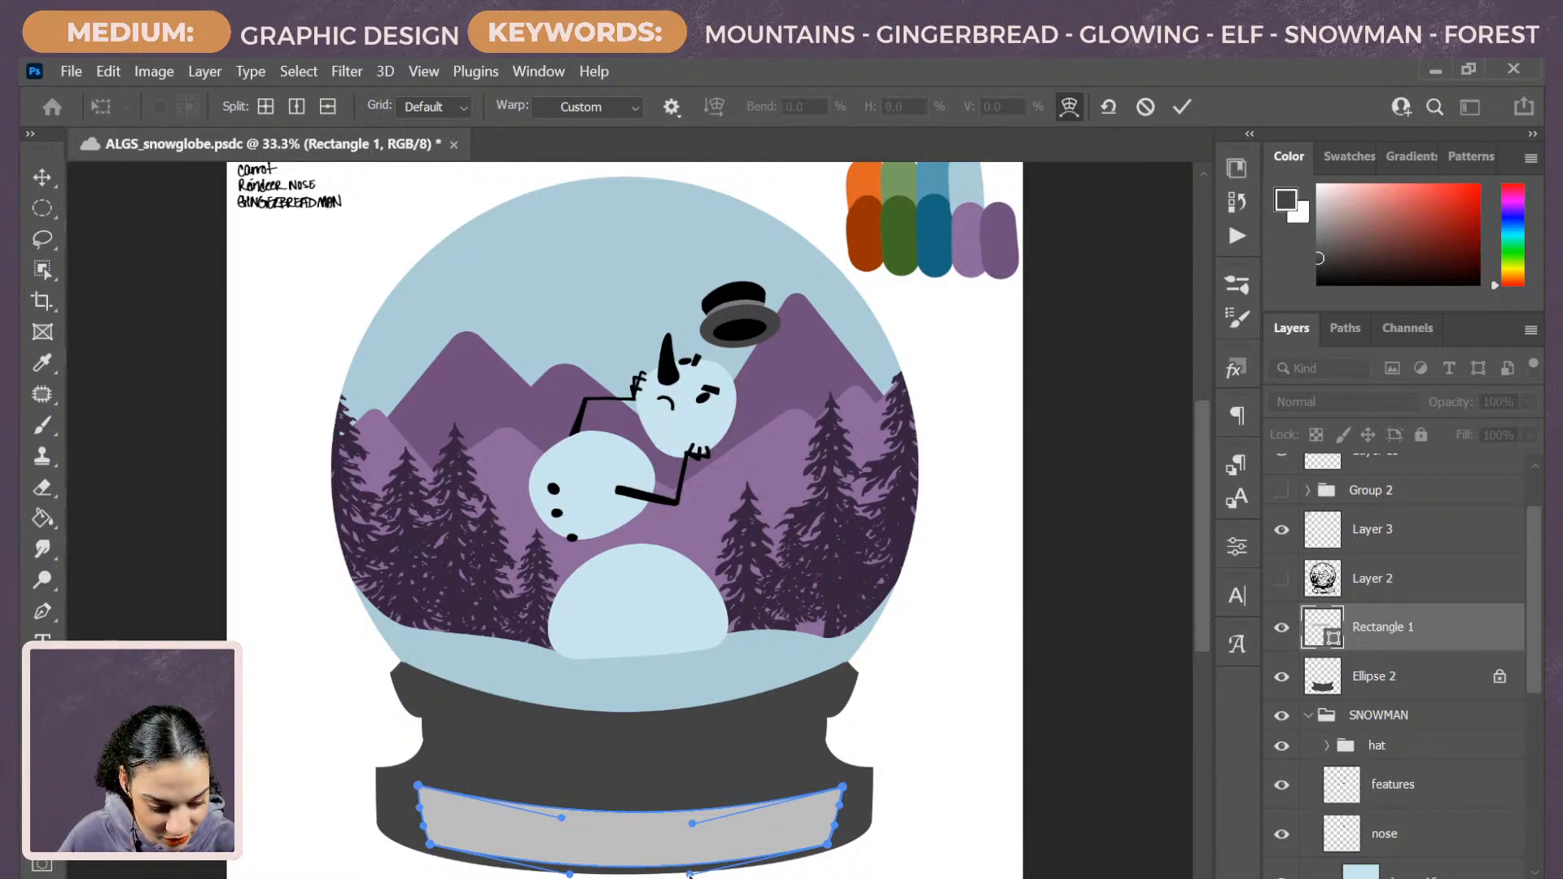
left_click_drag(691, 876, 688, 867)
left_click_drag(570, 875, 569, 869)
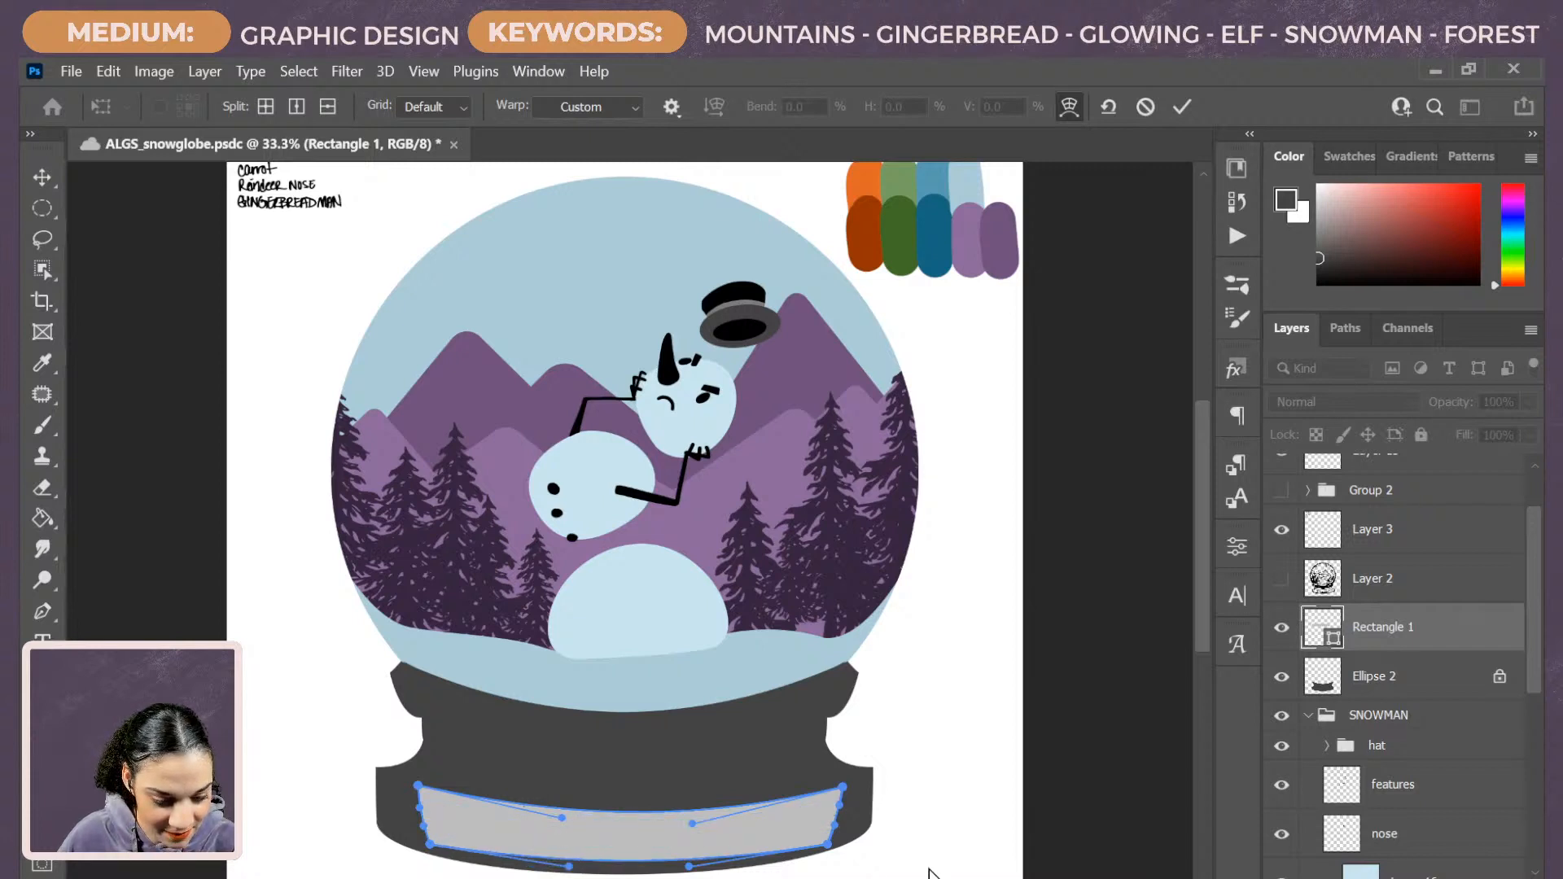
key("Return")
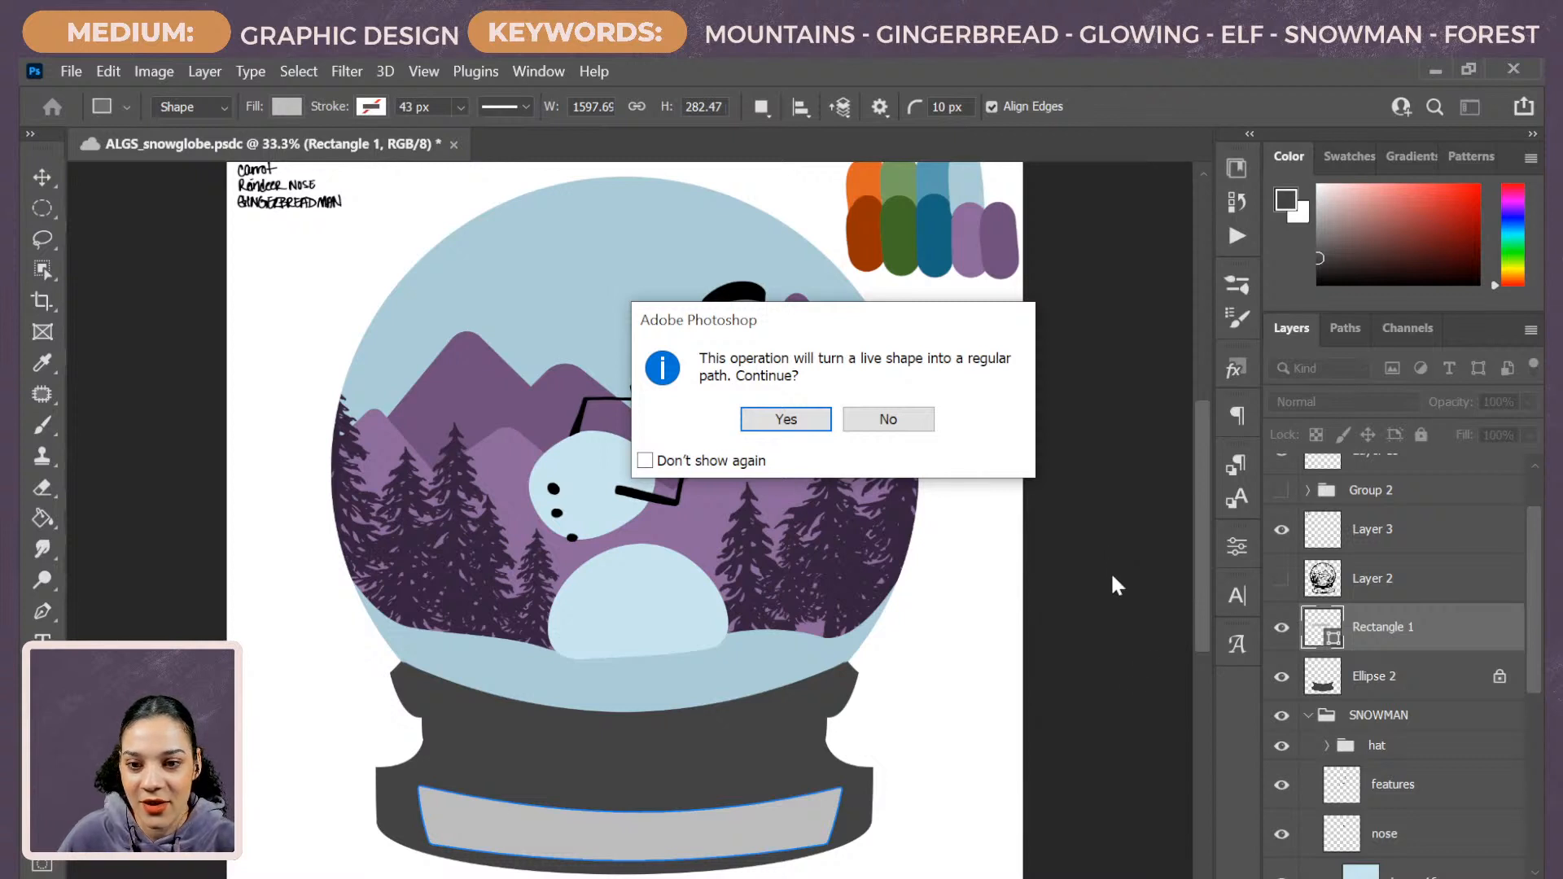
left_click(886, 425)
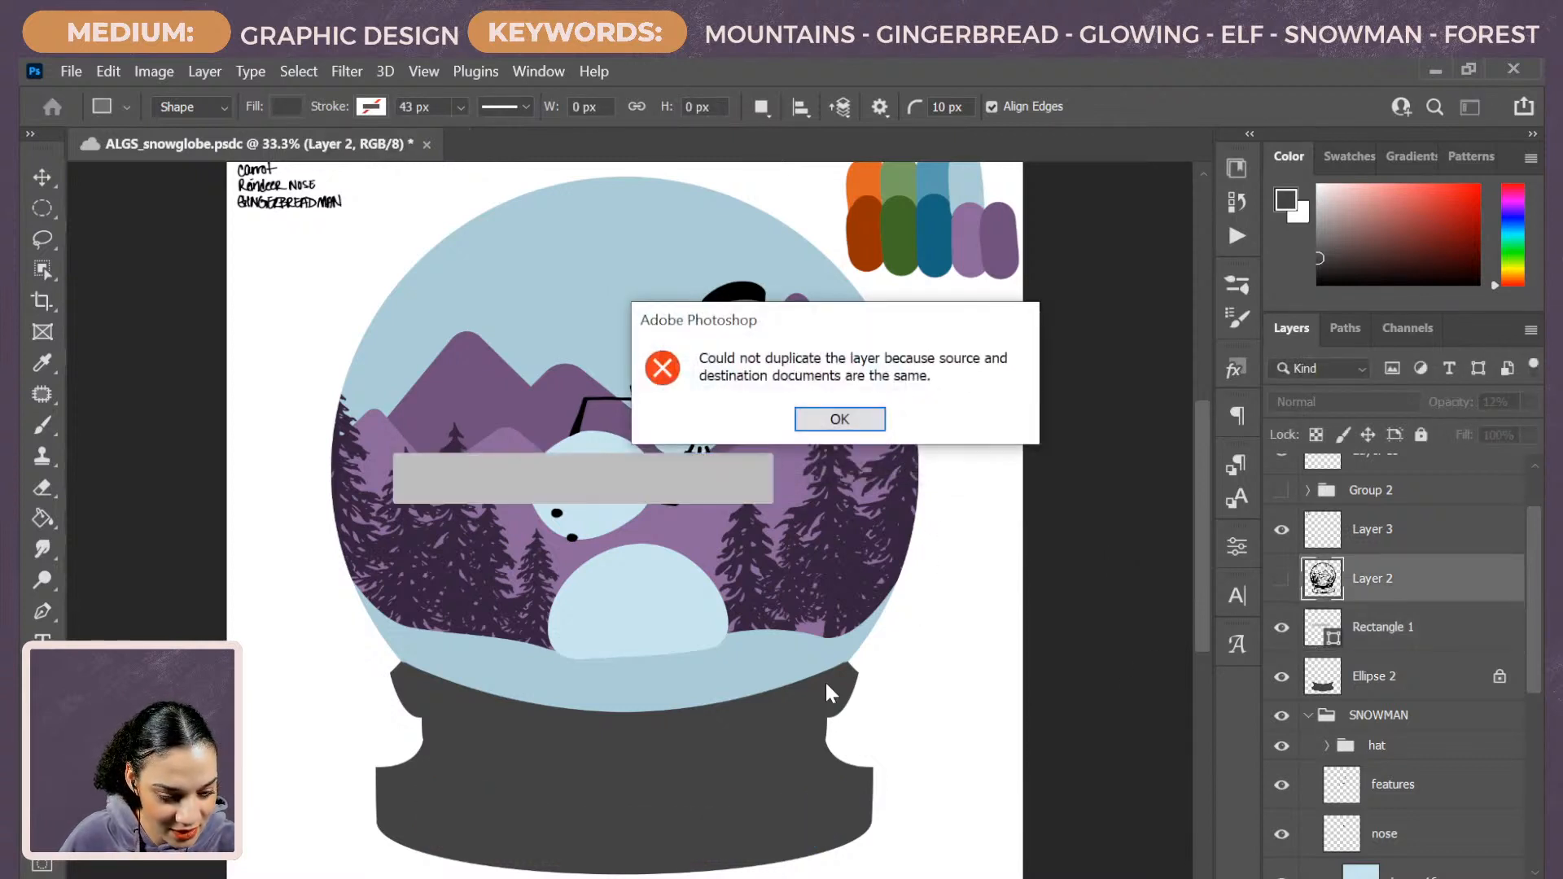
left_click(850, 427)
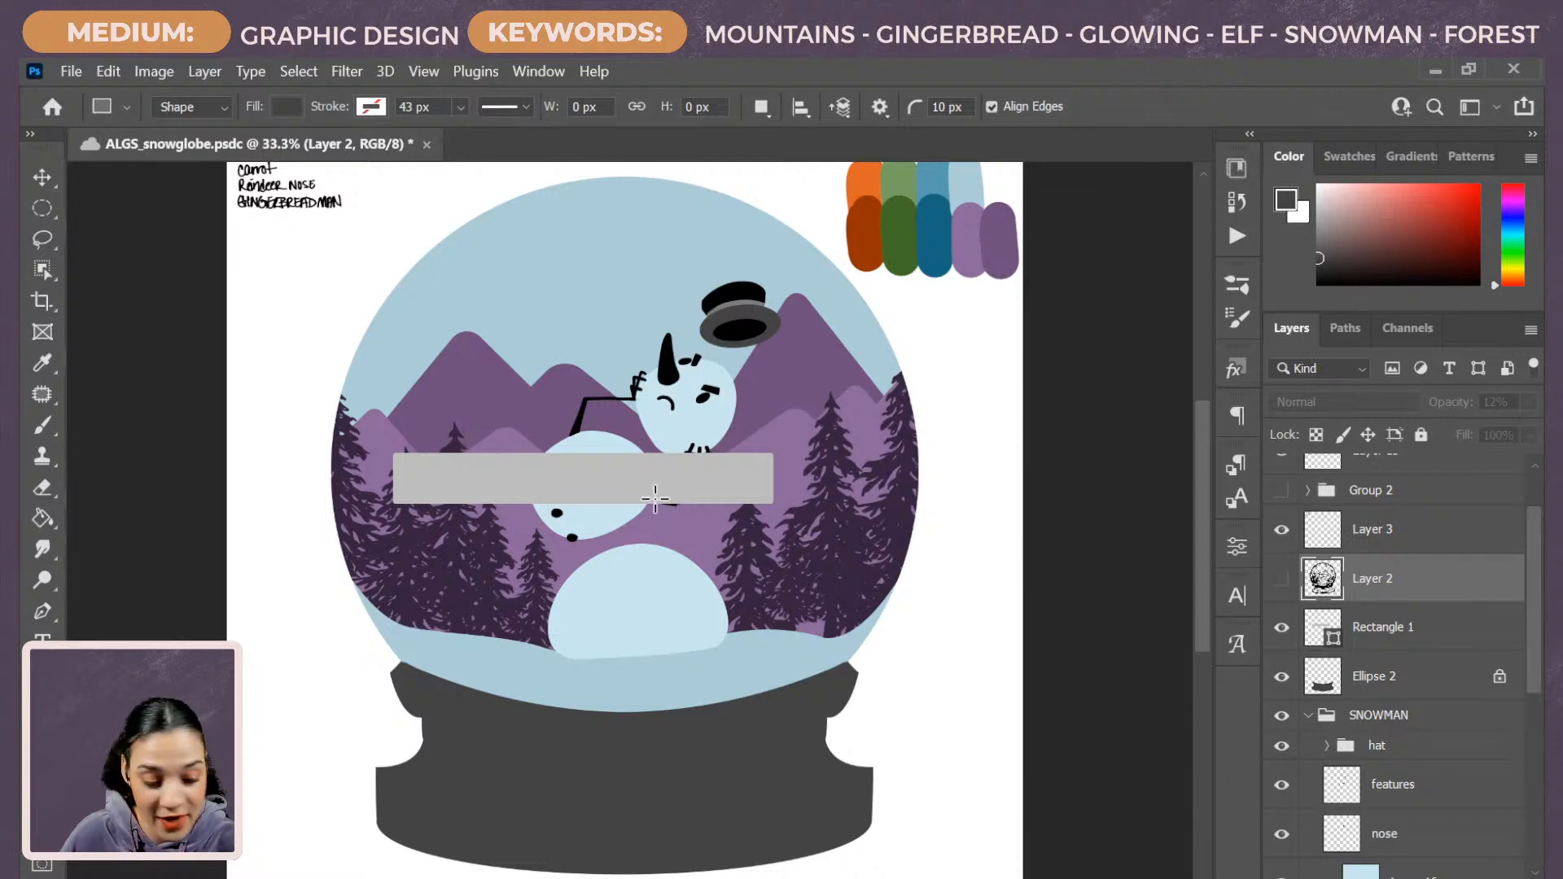
Move the light gray Rectangle 1 onto the center of the dark base's lower part and switch the transform to Warp.
left_click(1433, 628)
key("ctrl+t")
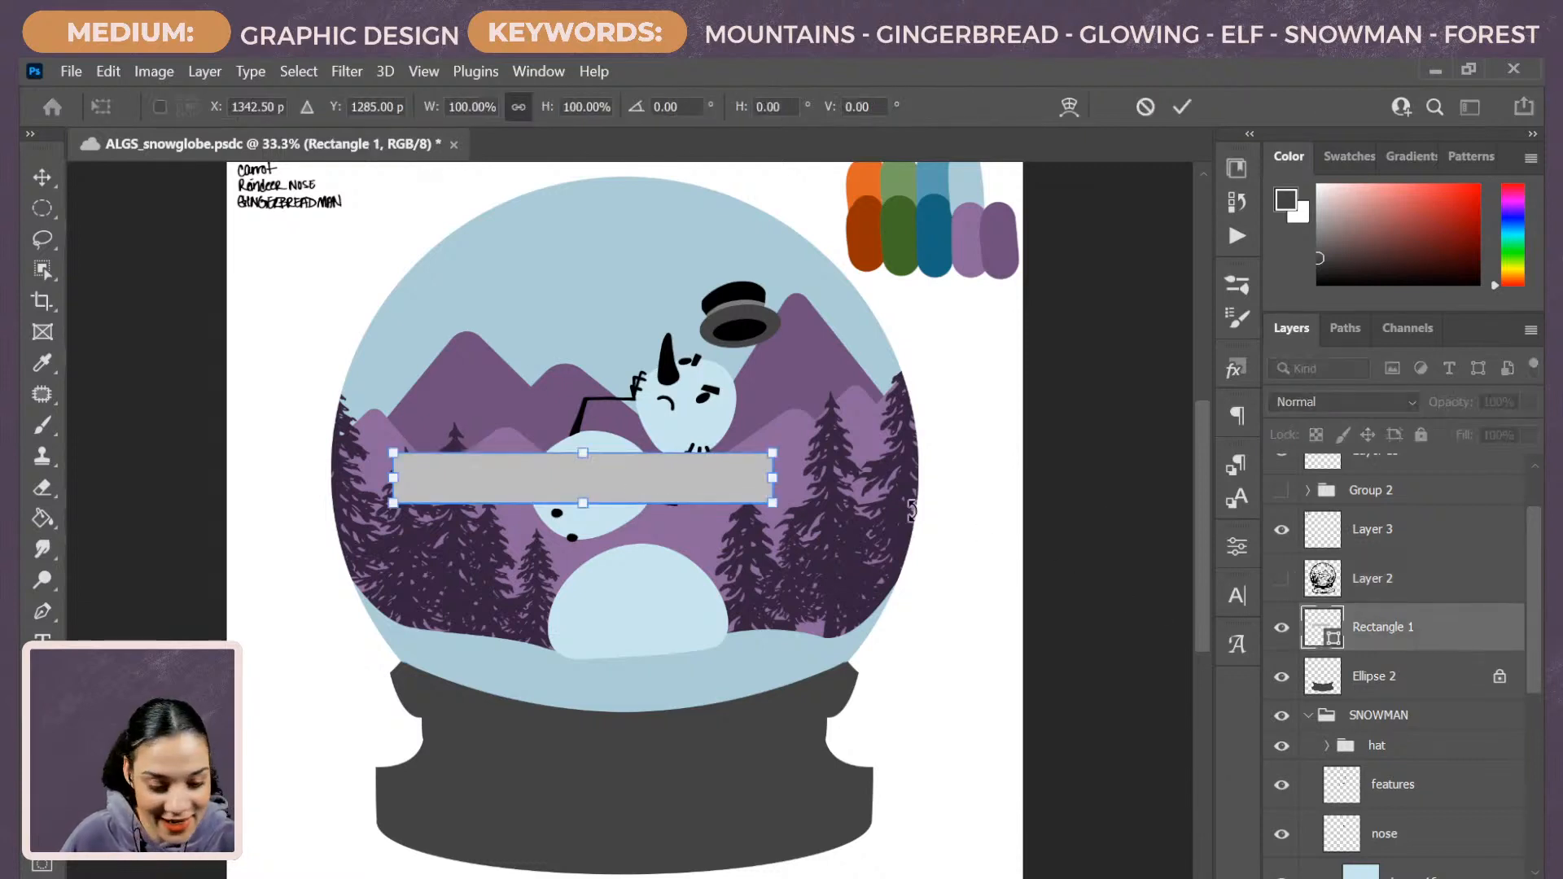
left_click_drag(649, 487, 698, 841)
key("ctrl+plus")
key("ctrl+plus")
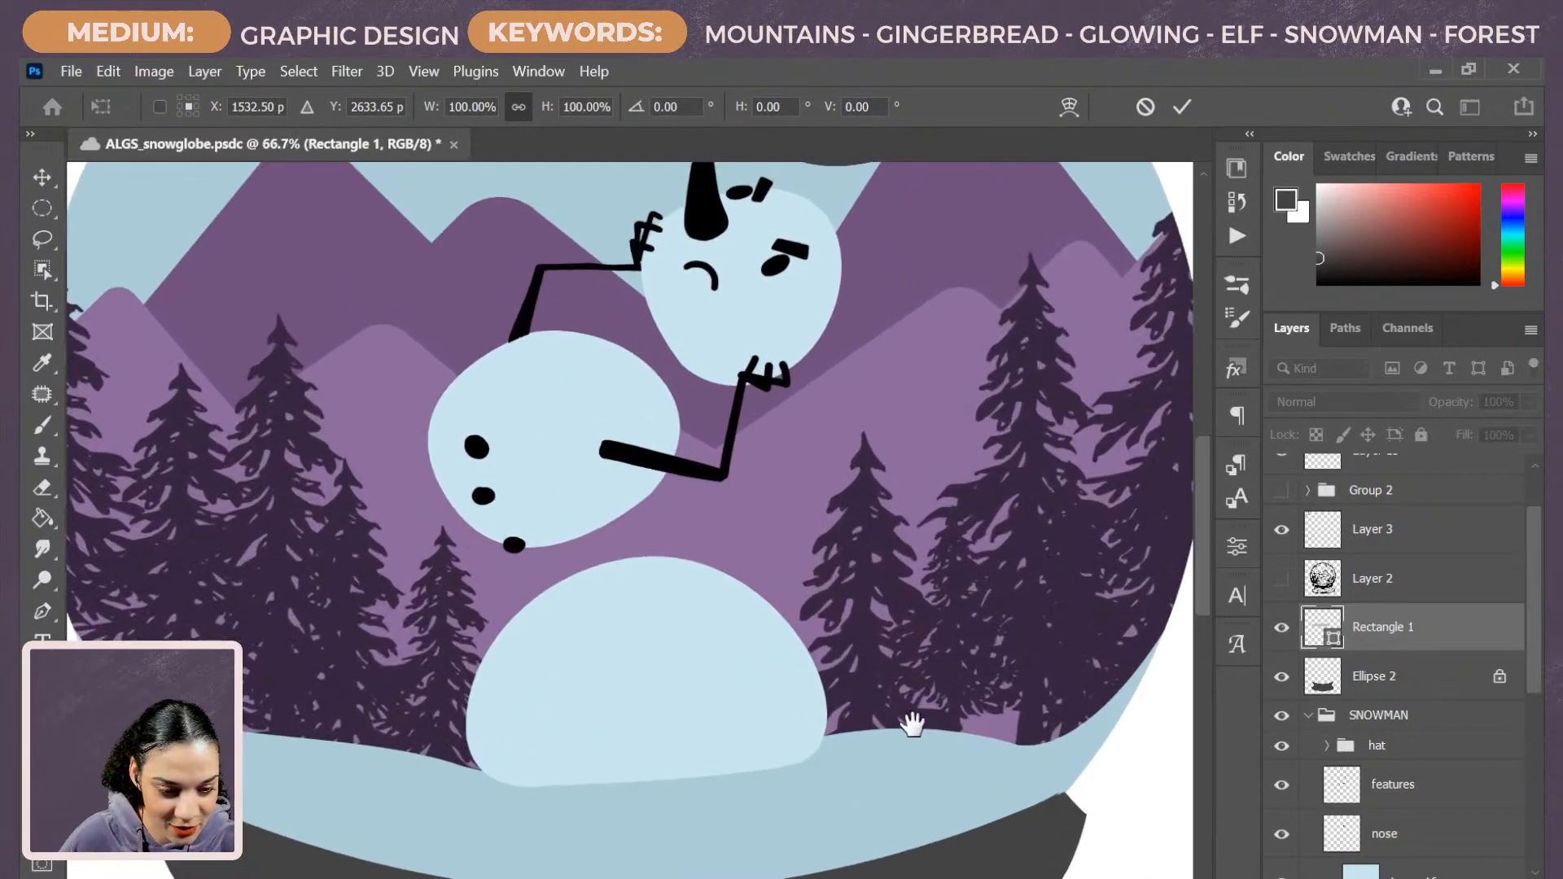
left_click_drag(914, 725, 896, 279)
key("ctrl+plus")
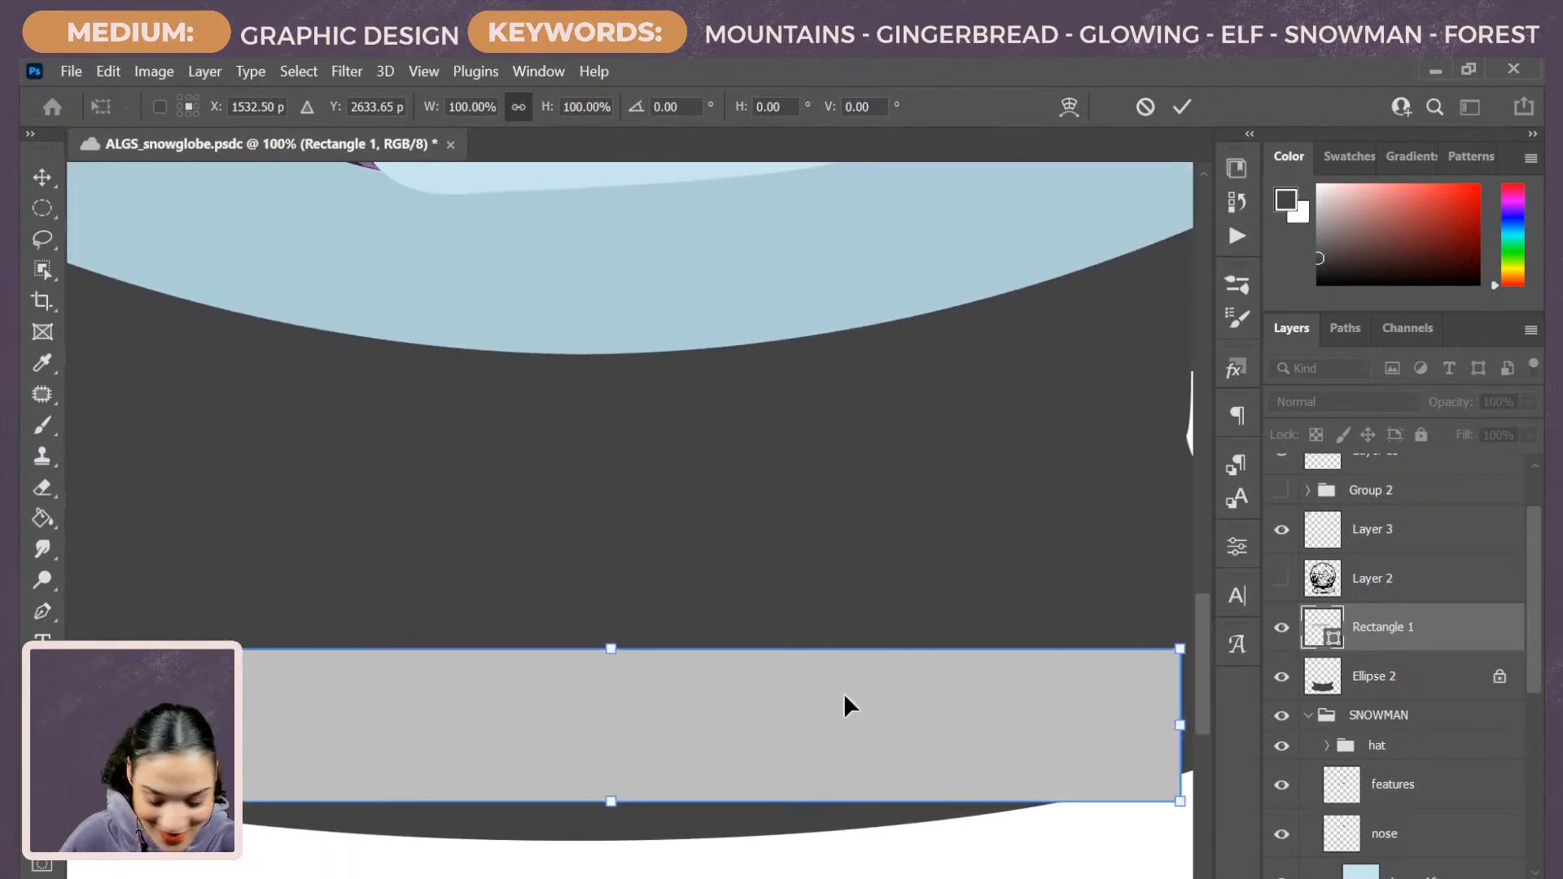
key("ctrl+minus")
left_click_drag(755, 676, 732, 630)
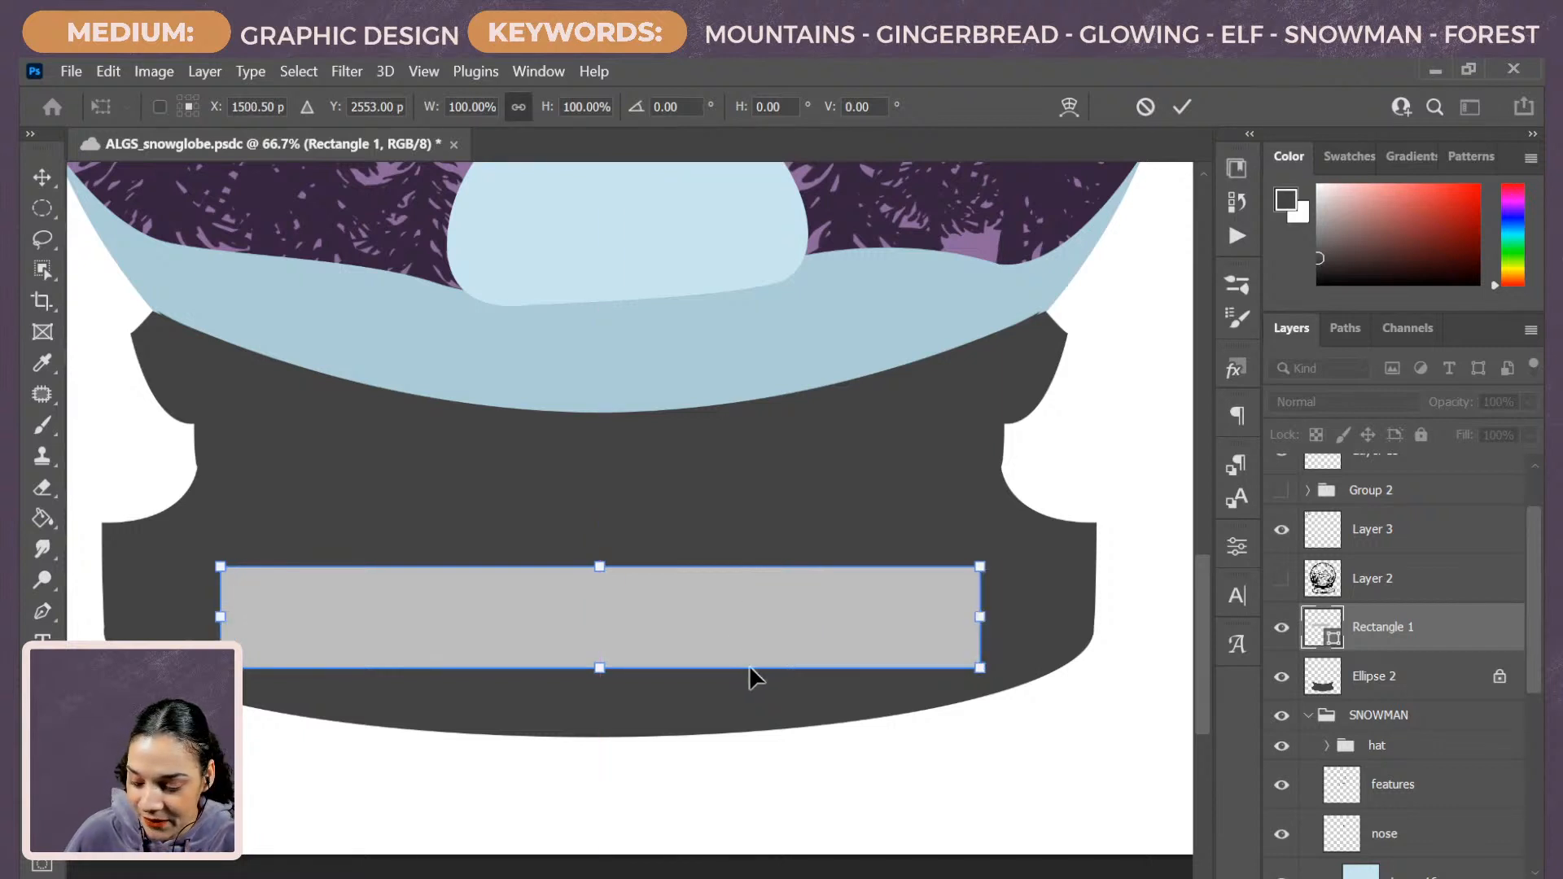
right_click(746, 632)
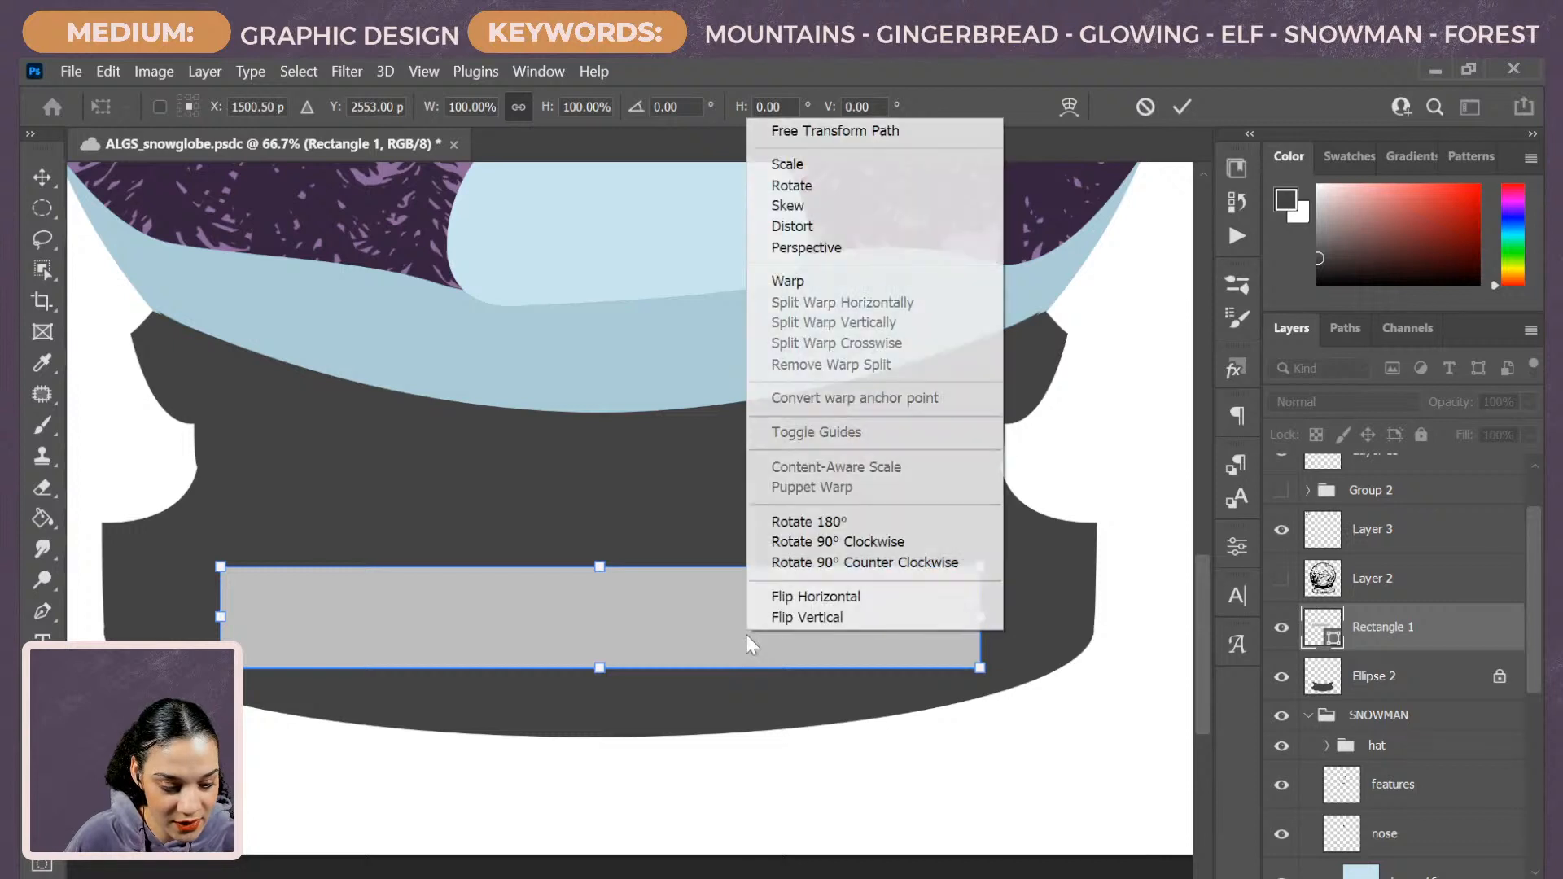
left_click(818, 281)
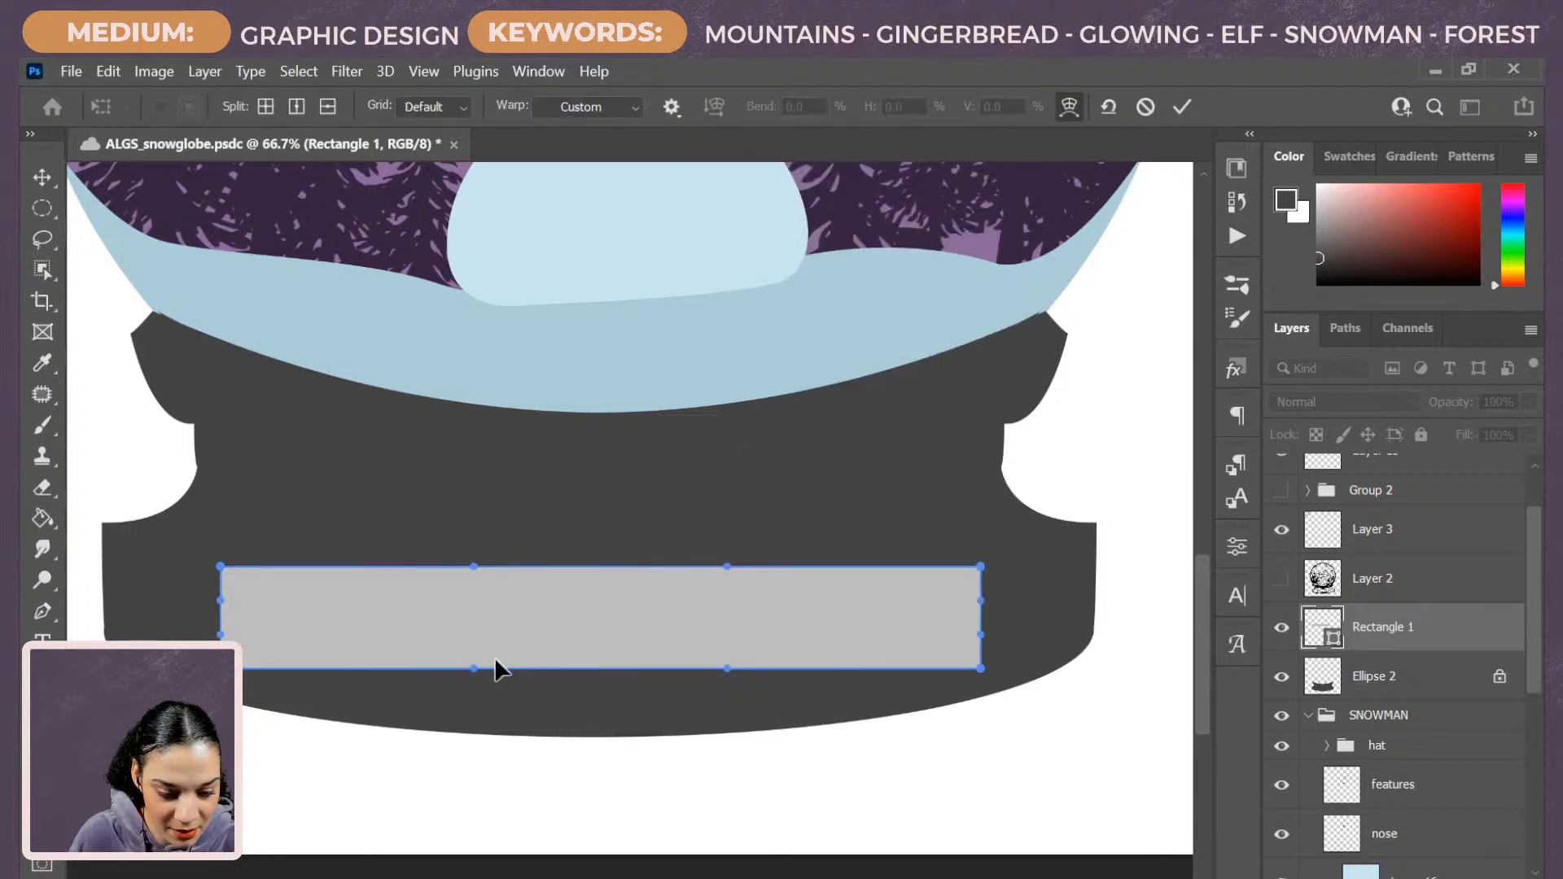
left_click_drag(474, 670, 465, 728)
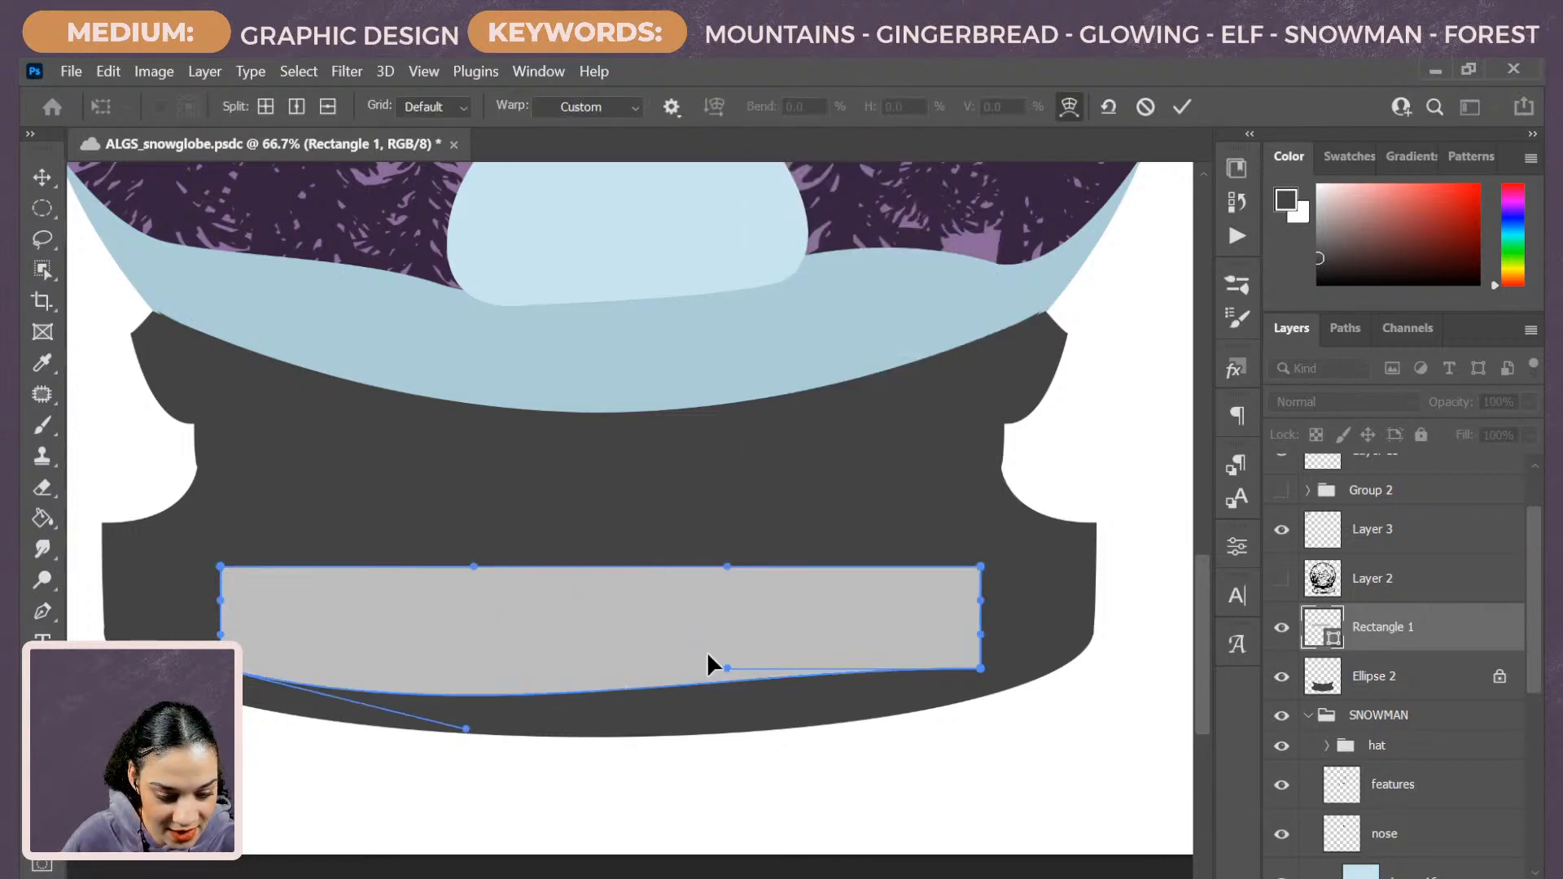
left_click_drag(728, 668, 729, 725)
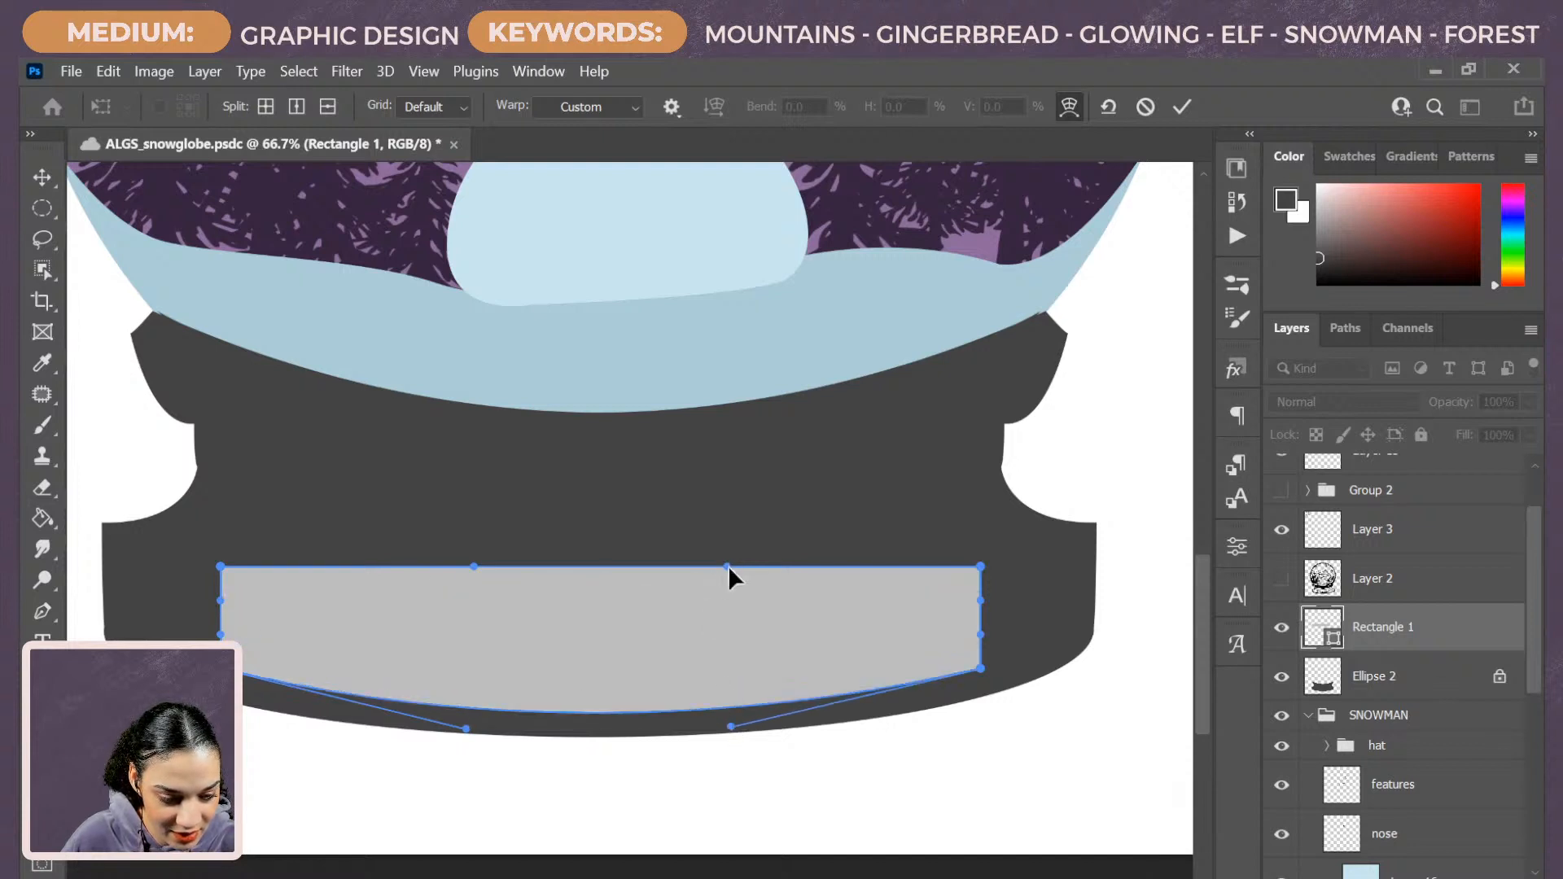
key("ctrl+z")
key("ctrl+z")
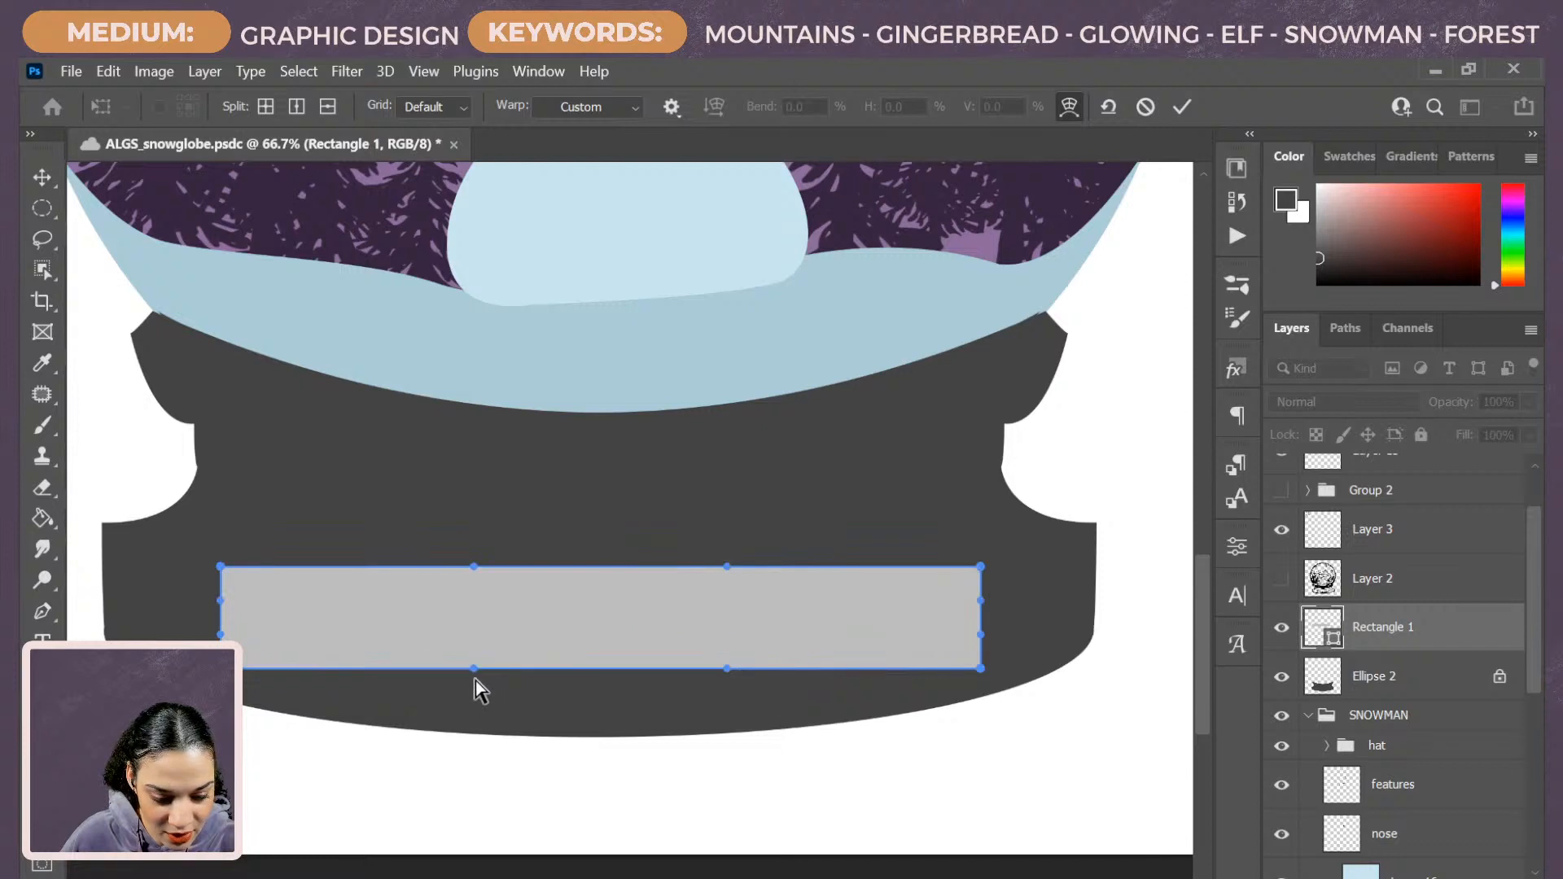
Warp the rectangle's lower and upper long edges into matching downward curves that follow the bottom of the base.
left_click_drag(475, 672, 479, 724)
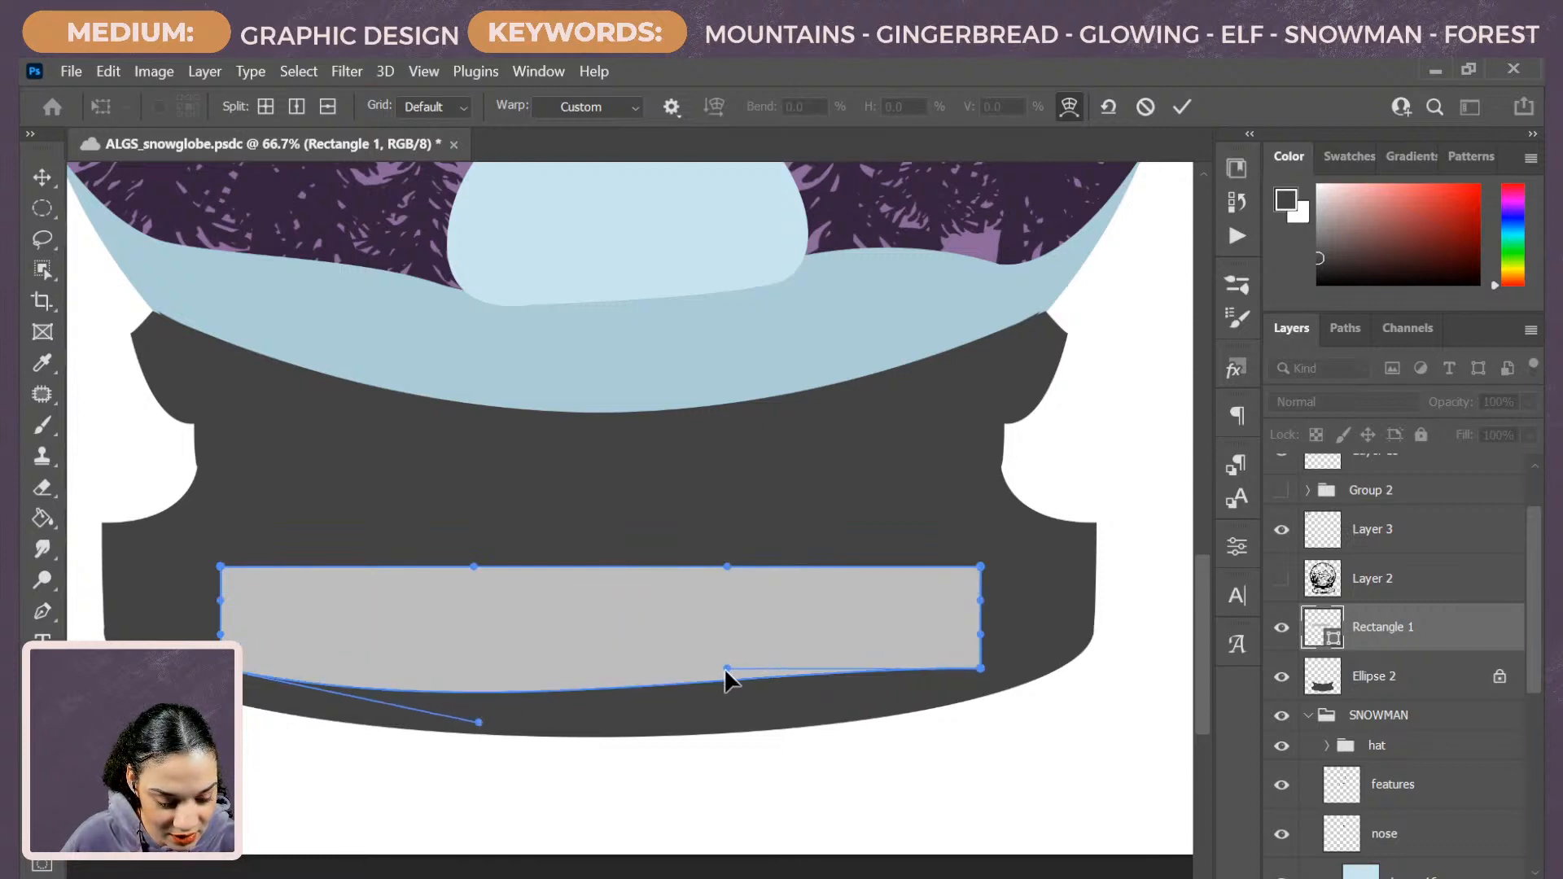
left_click_drag(725, 669, 720, 720)
key("ctrl+z")
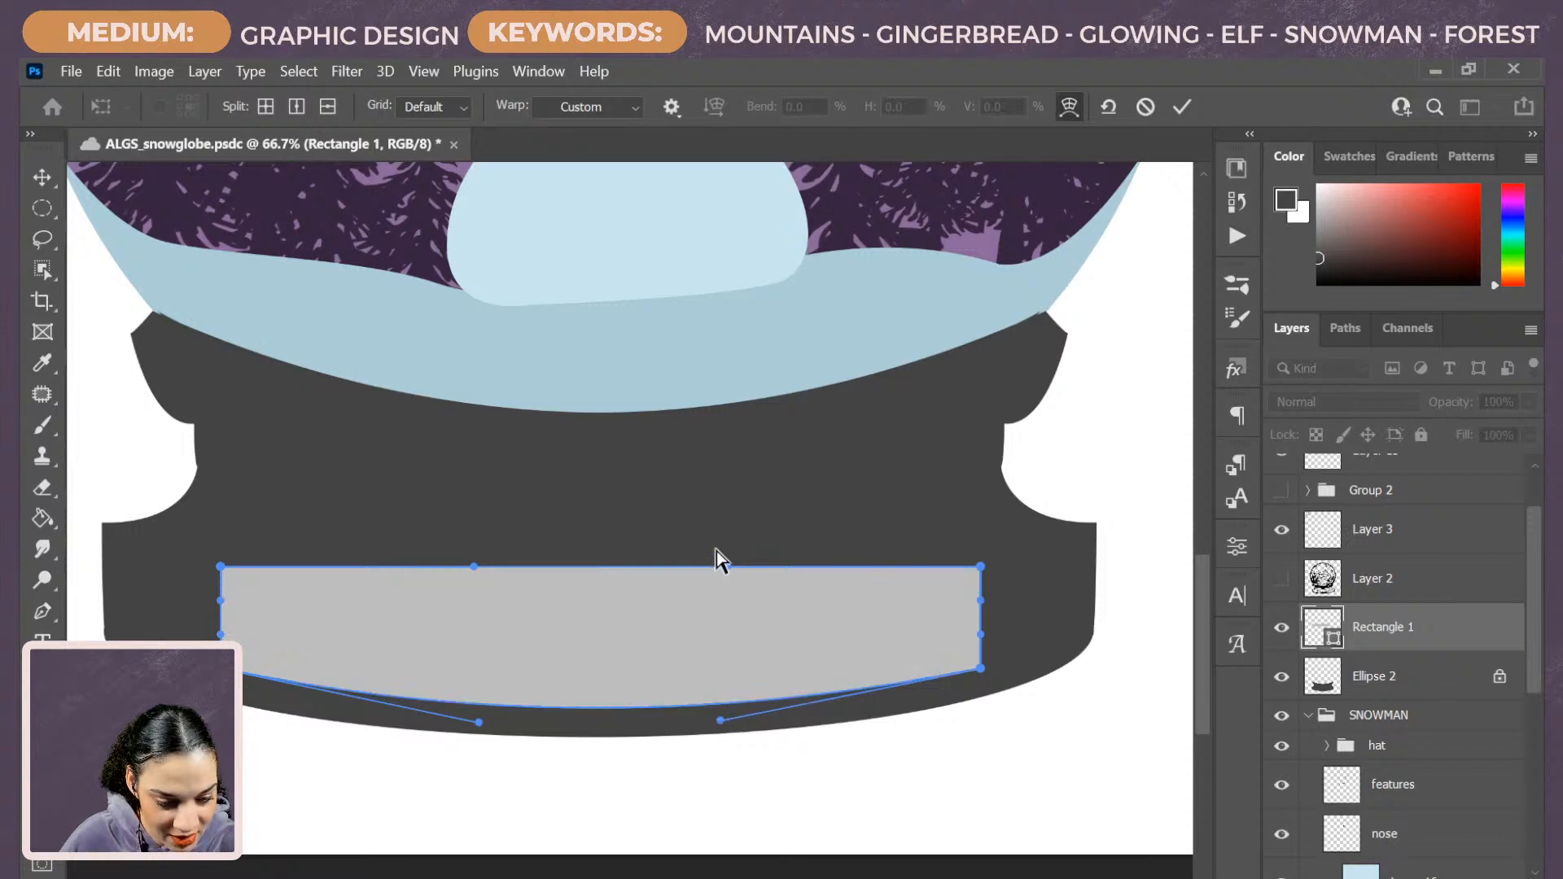
left_click_drag(726, 566, 725, 617)
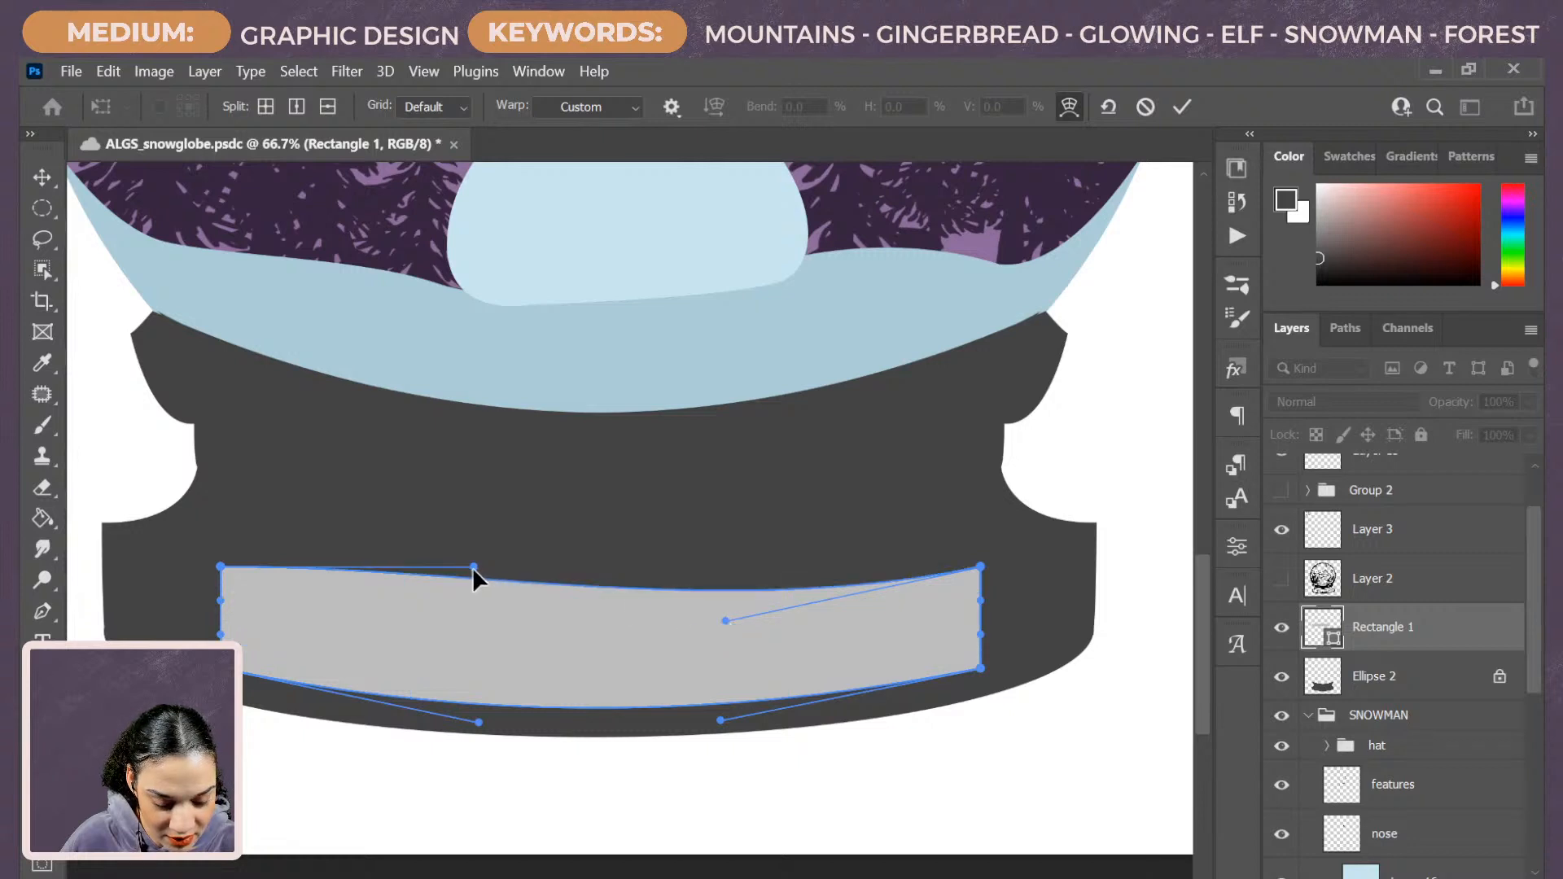
left_click_drag(473, 568, 469, 619)
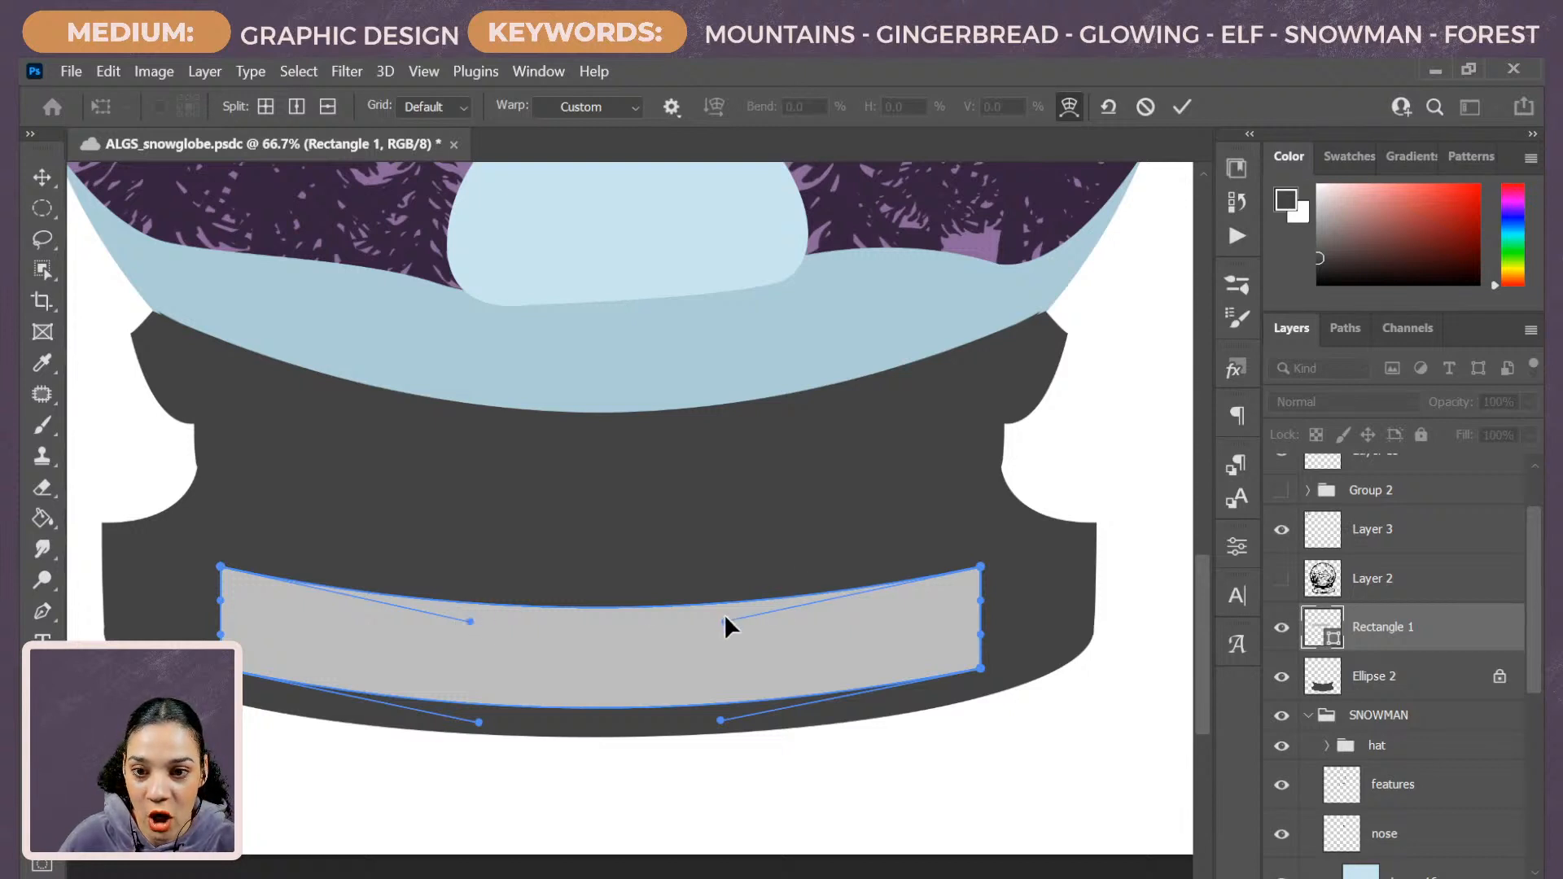
left_click_drag(724, 619, 726, 626)
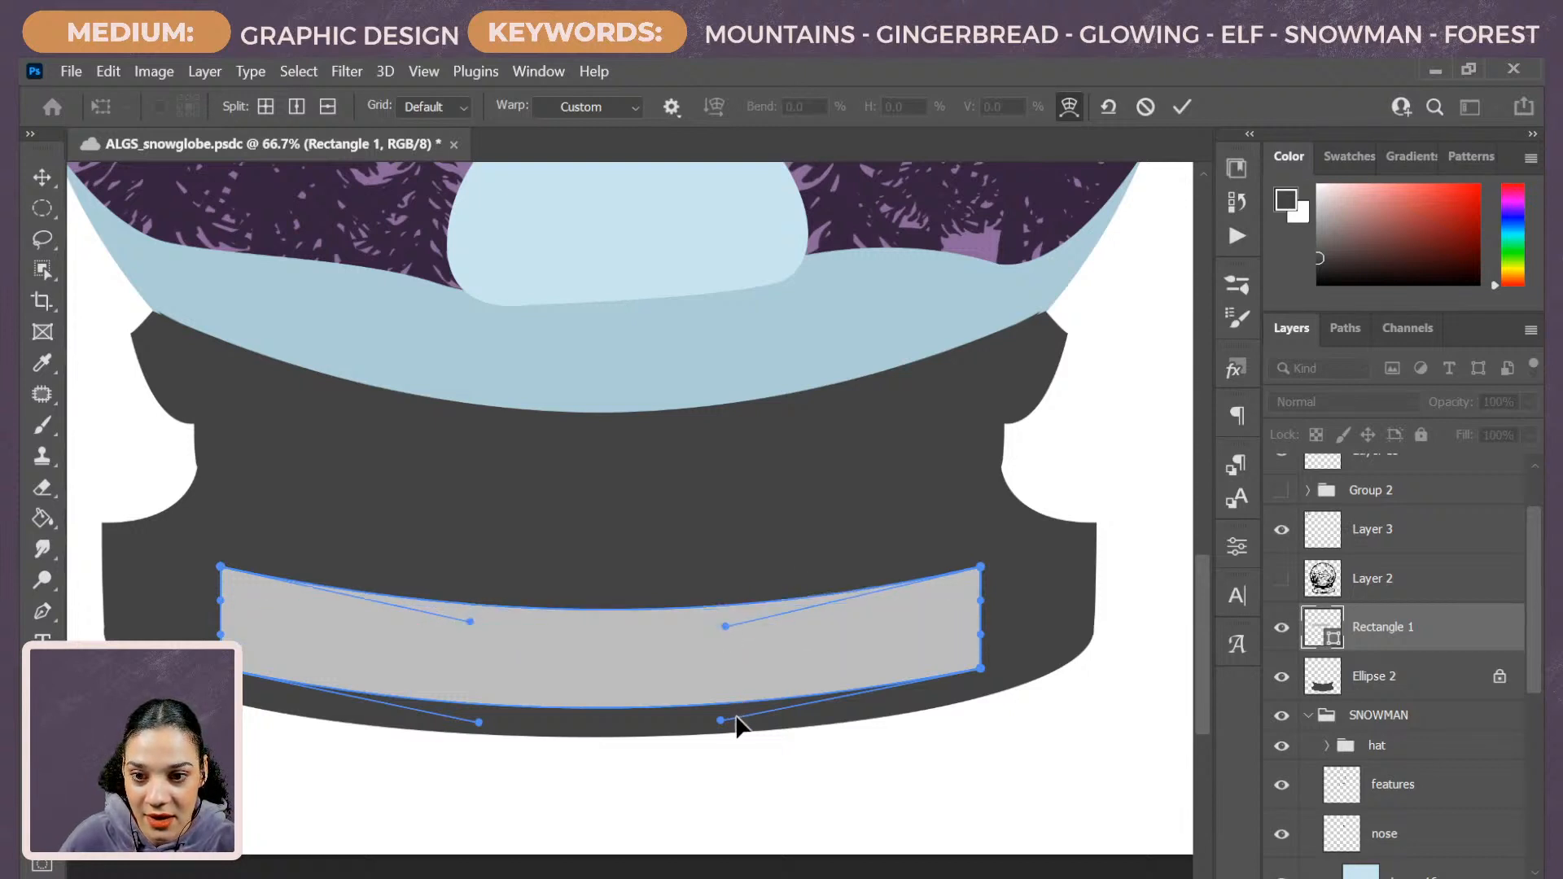
left_click_drag(721, 723, 722, 726)
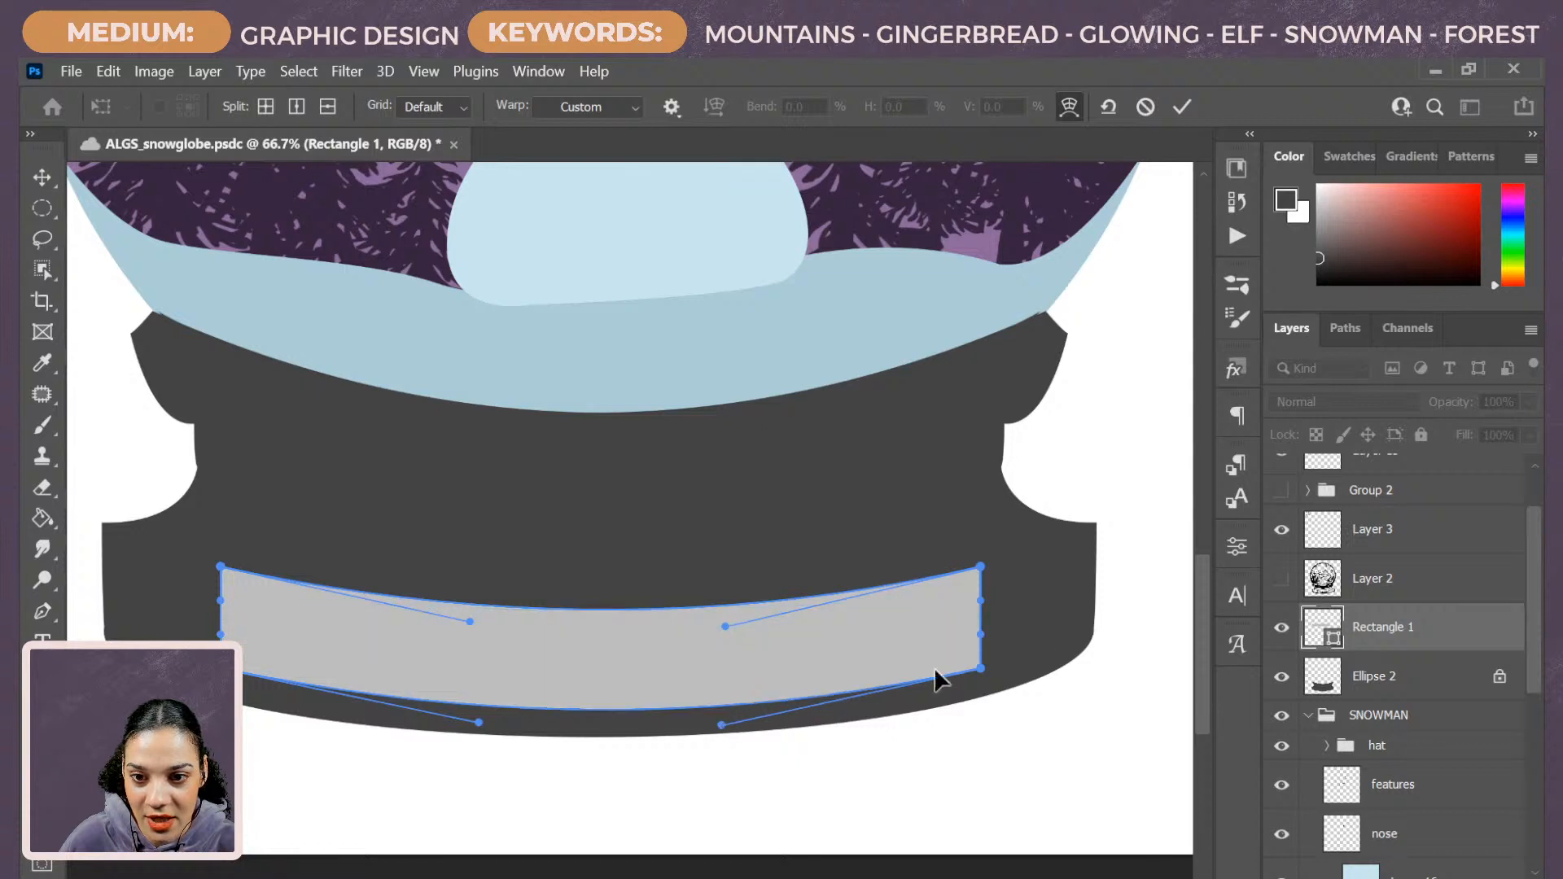
Apply the warp, accept converting the live shape into a regular path, and save the document.
key("Return")
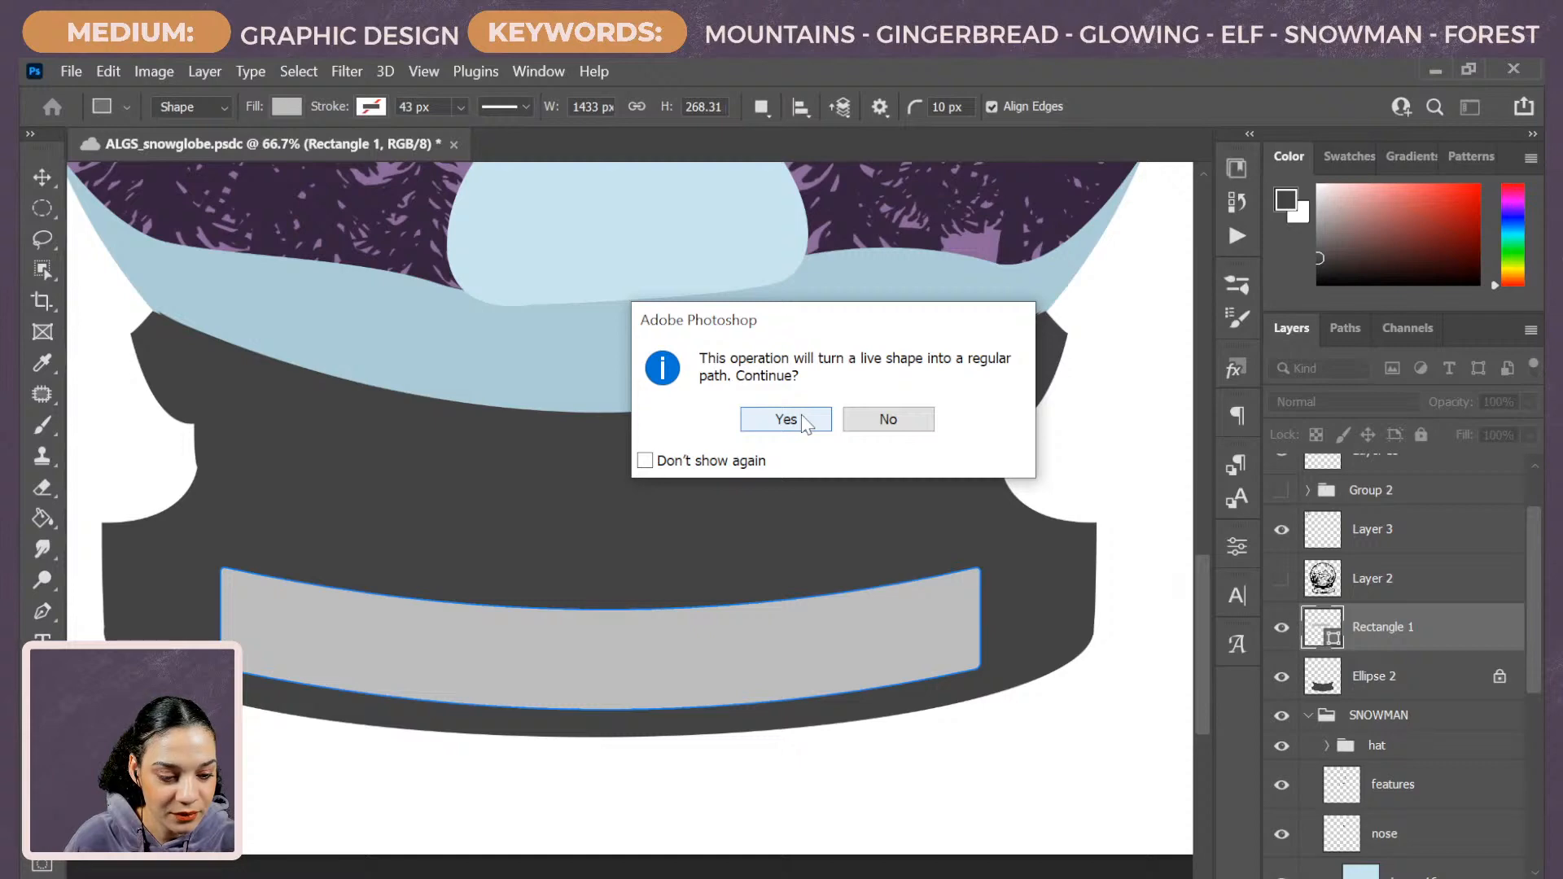
left_click(786, 420)
key("ctrl+s")
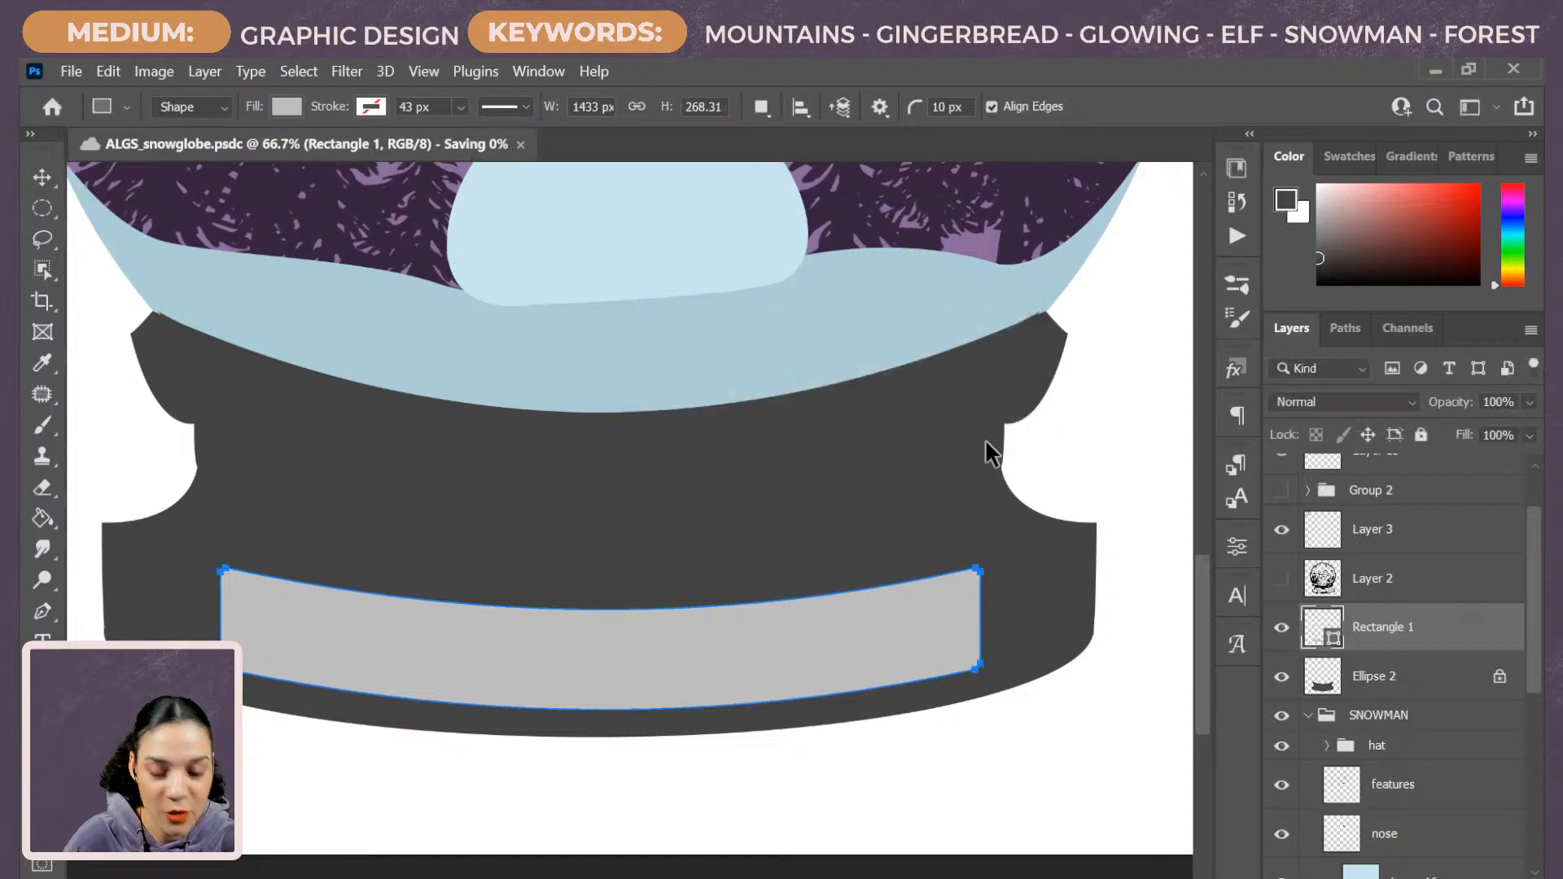
Lock the nose layer's transparent pixels and fill the snowman's nose with the dark orange from the palette.
key("ctrl+minus")
key("ctrl+minus")
key("ctrl+minus")
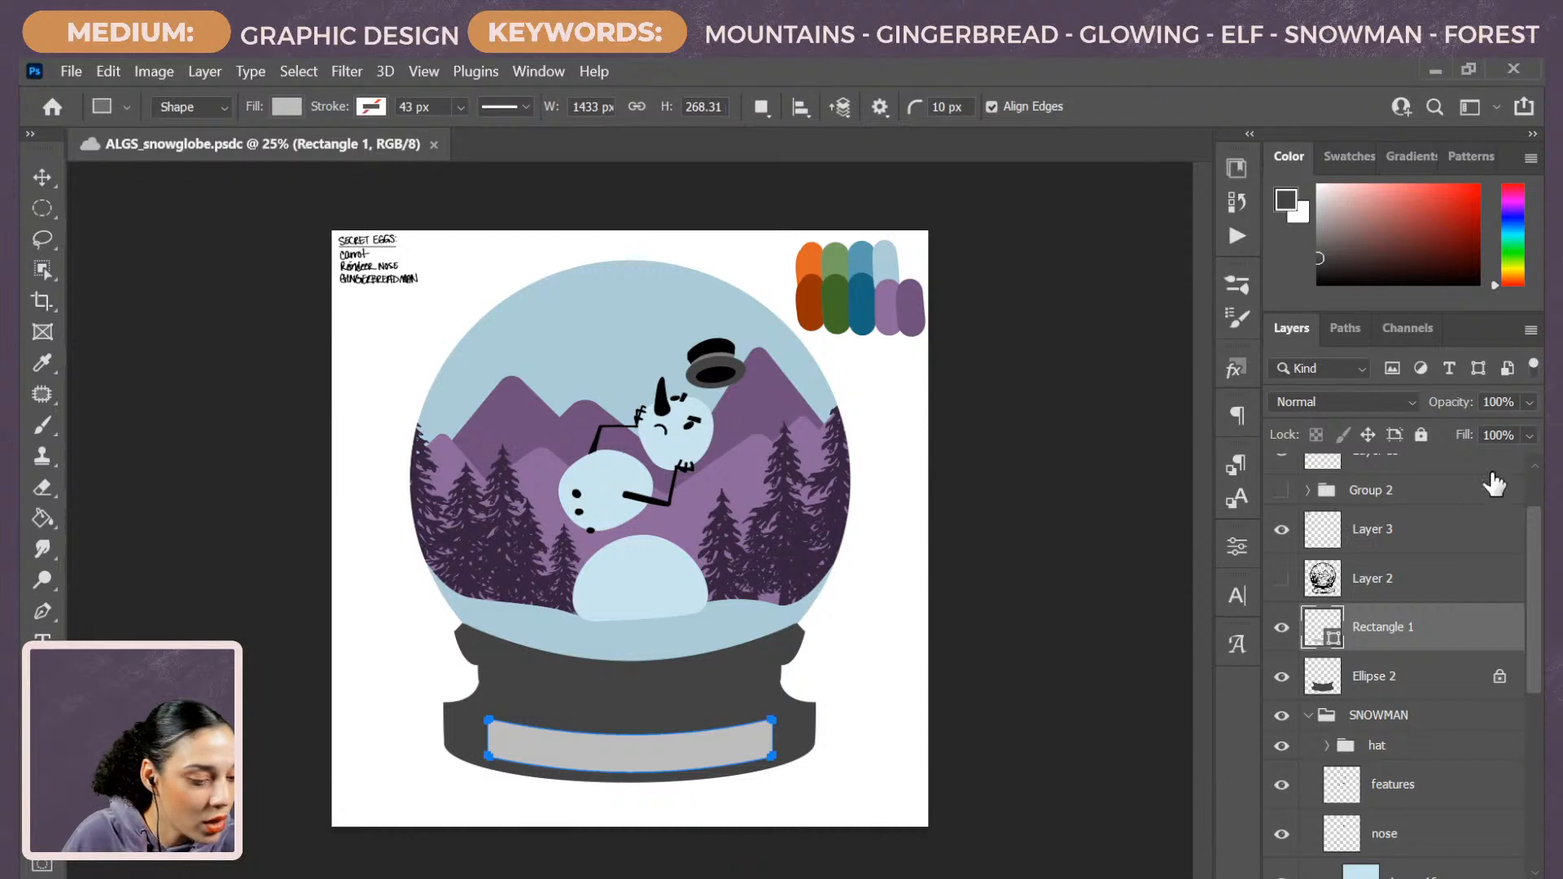
scroll(1409, 749, "down", 1)
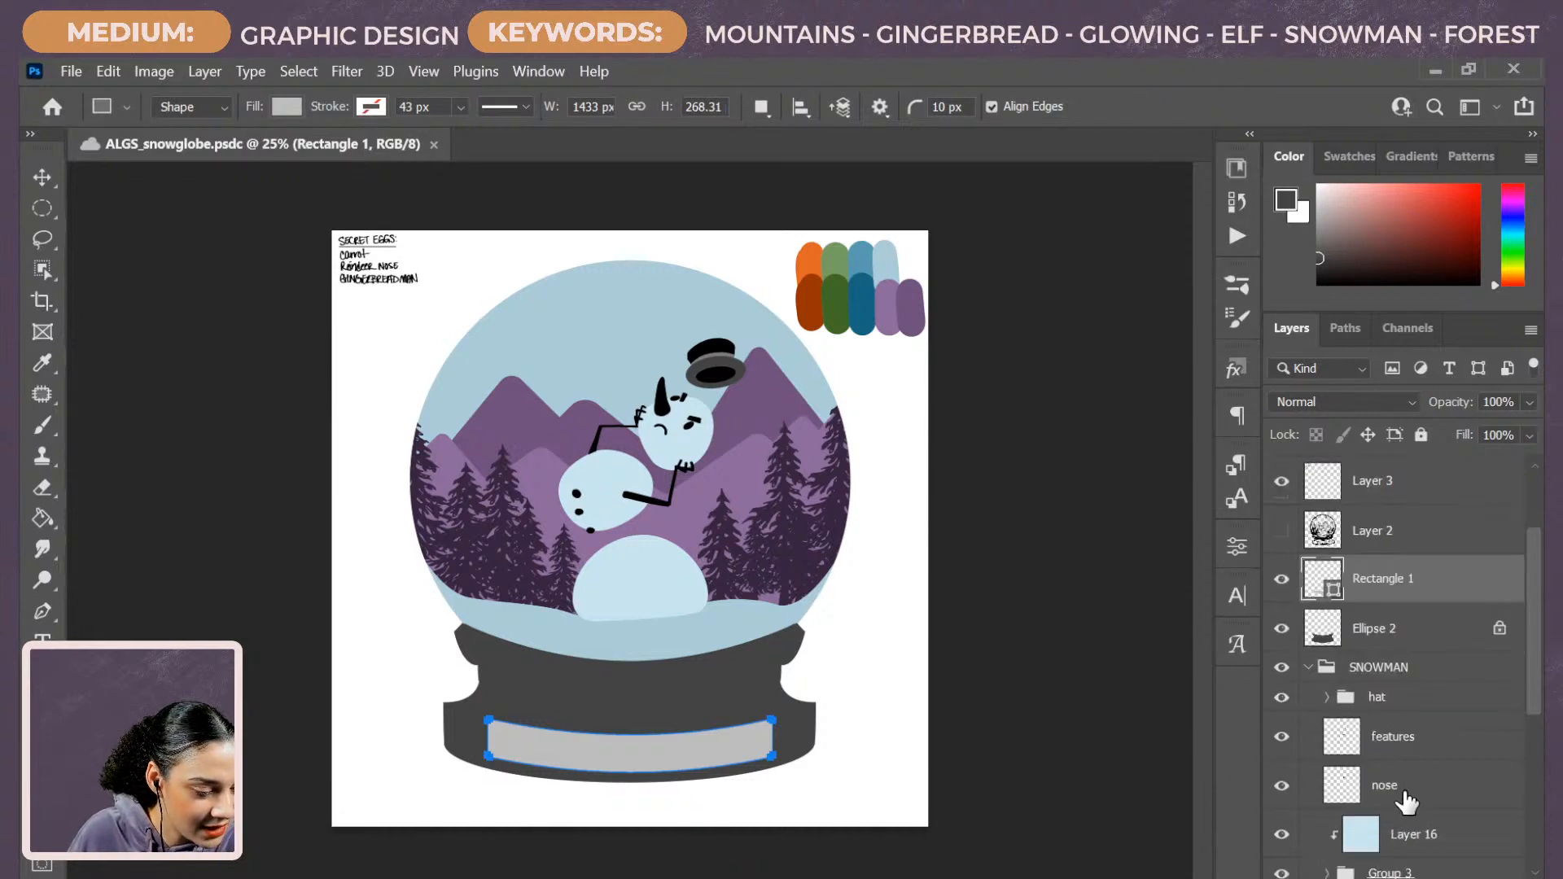
left_click(1403, 788)
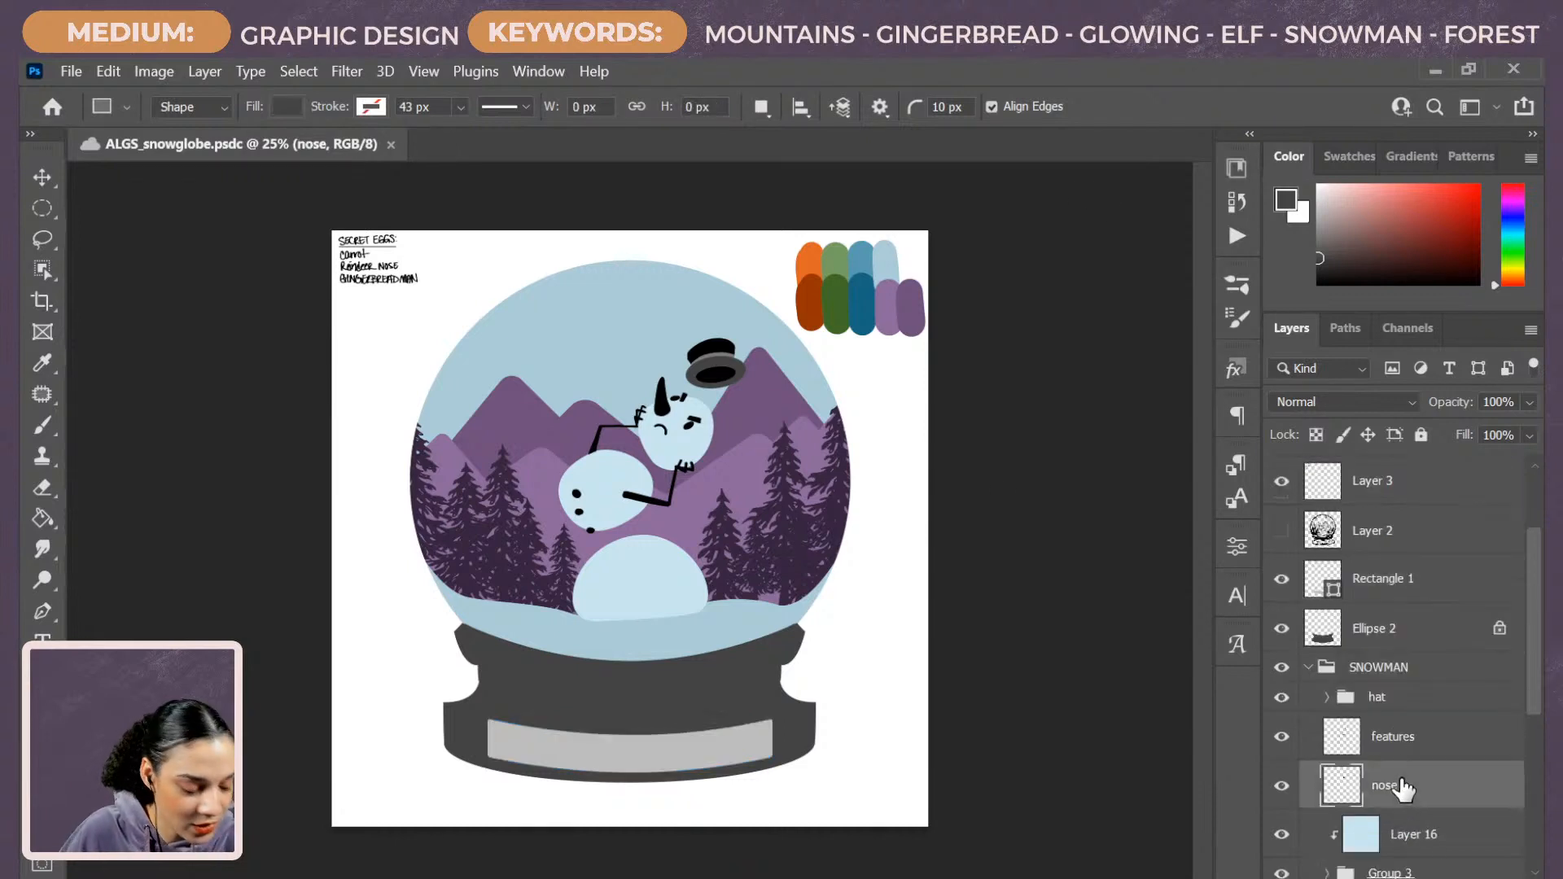
left_click(43, 517)
left_click(1354, 401)
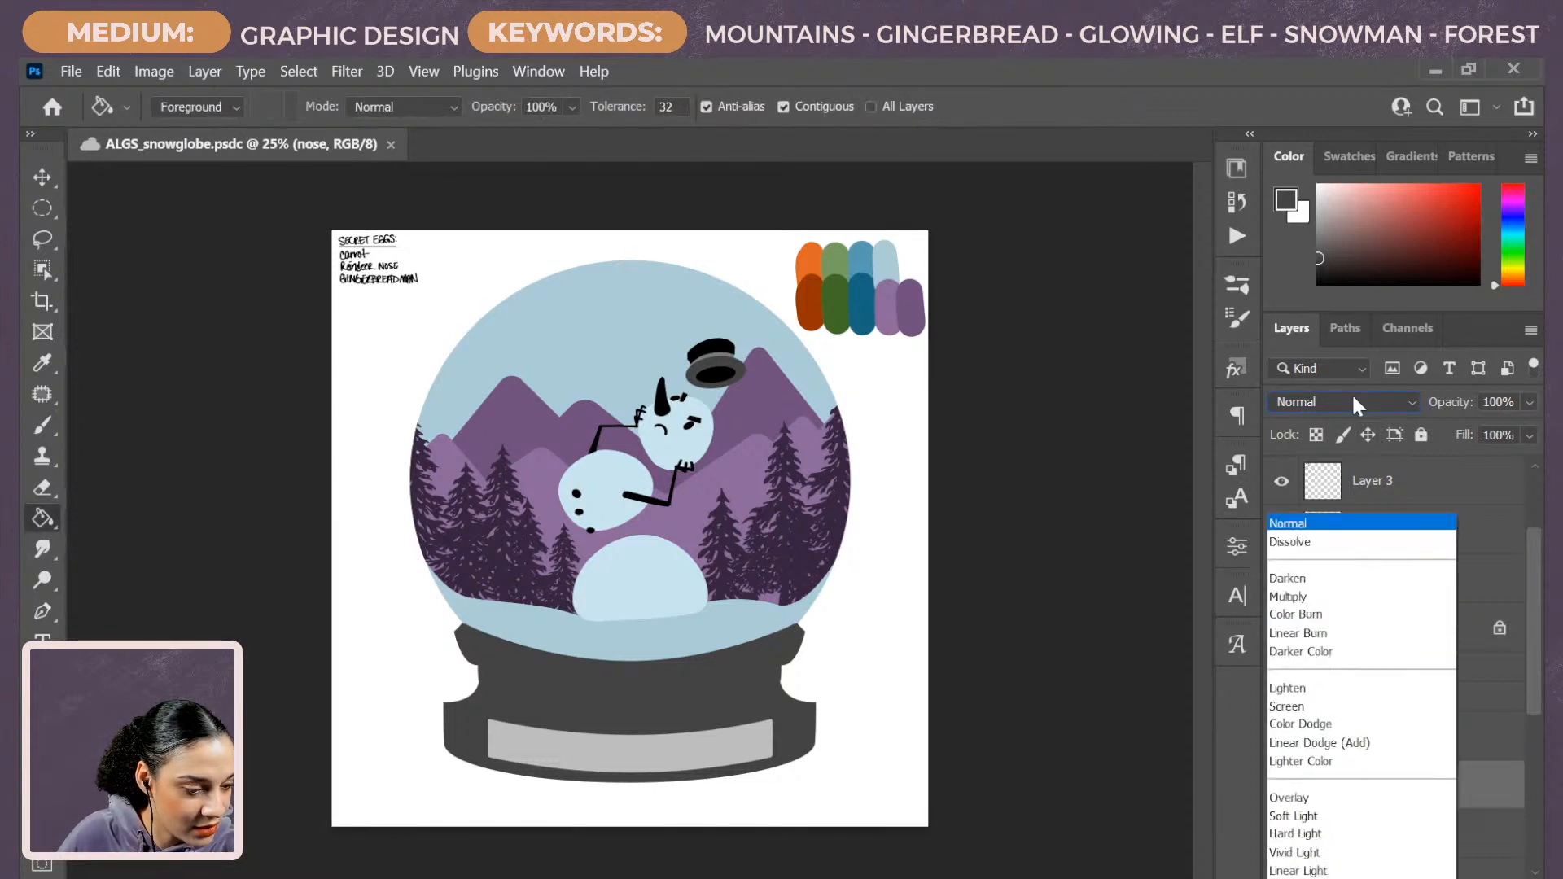
left_click(1428, 774)
right_click(1428, 774)
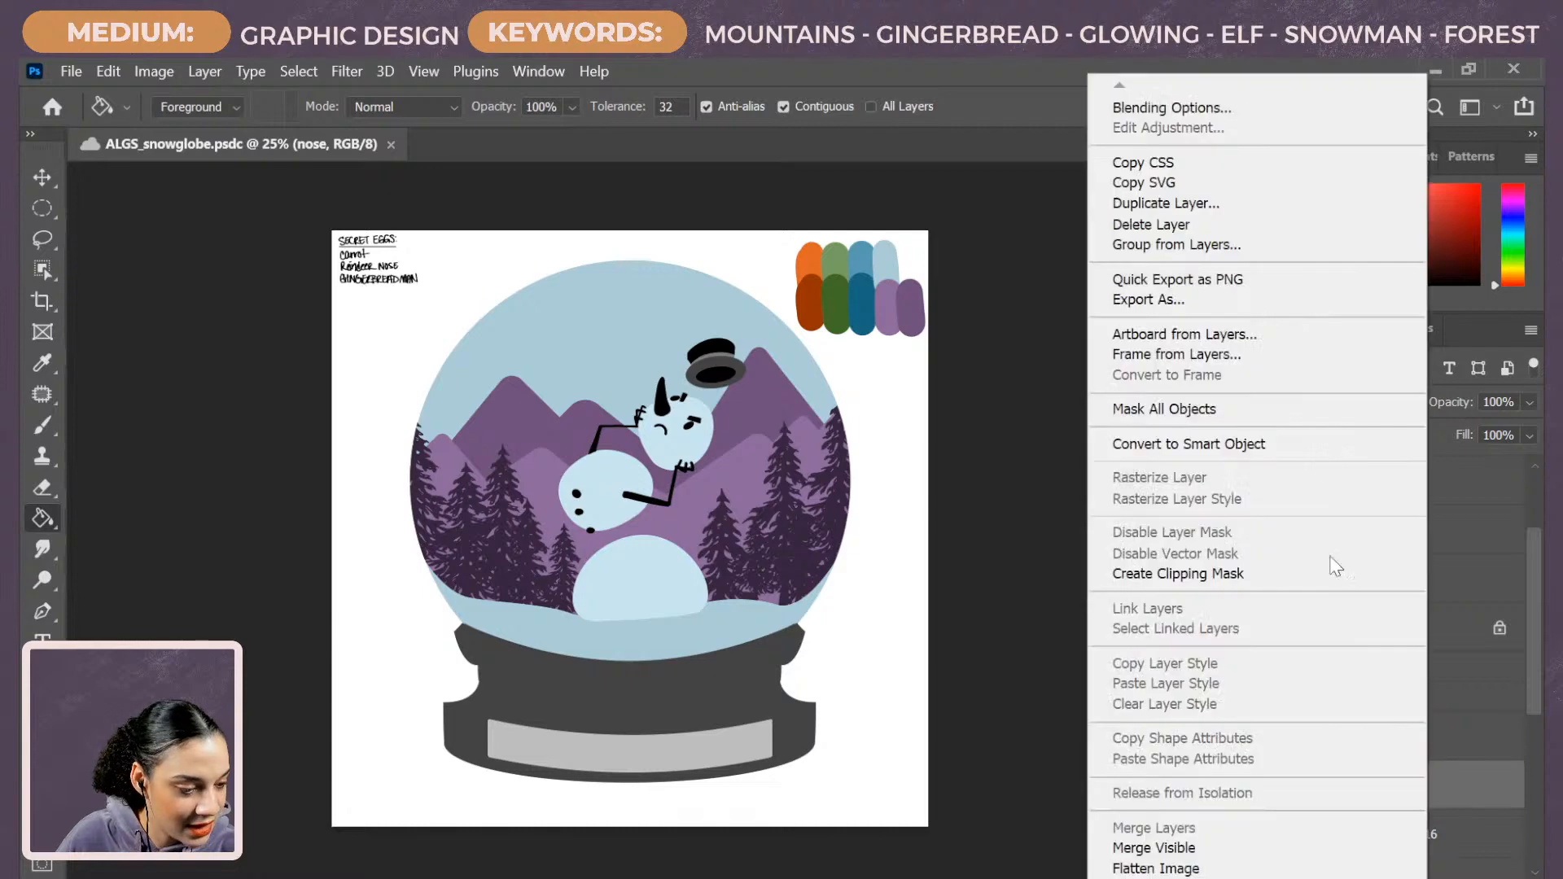
left_click(1482, 802)
left_click(1316, 435)
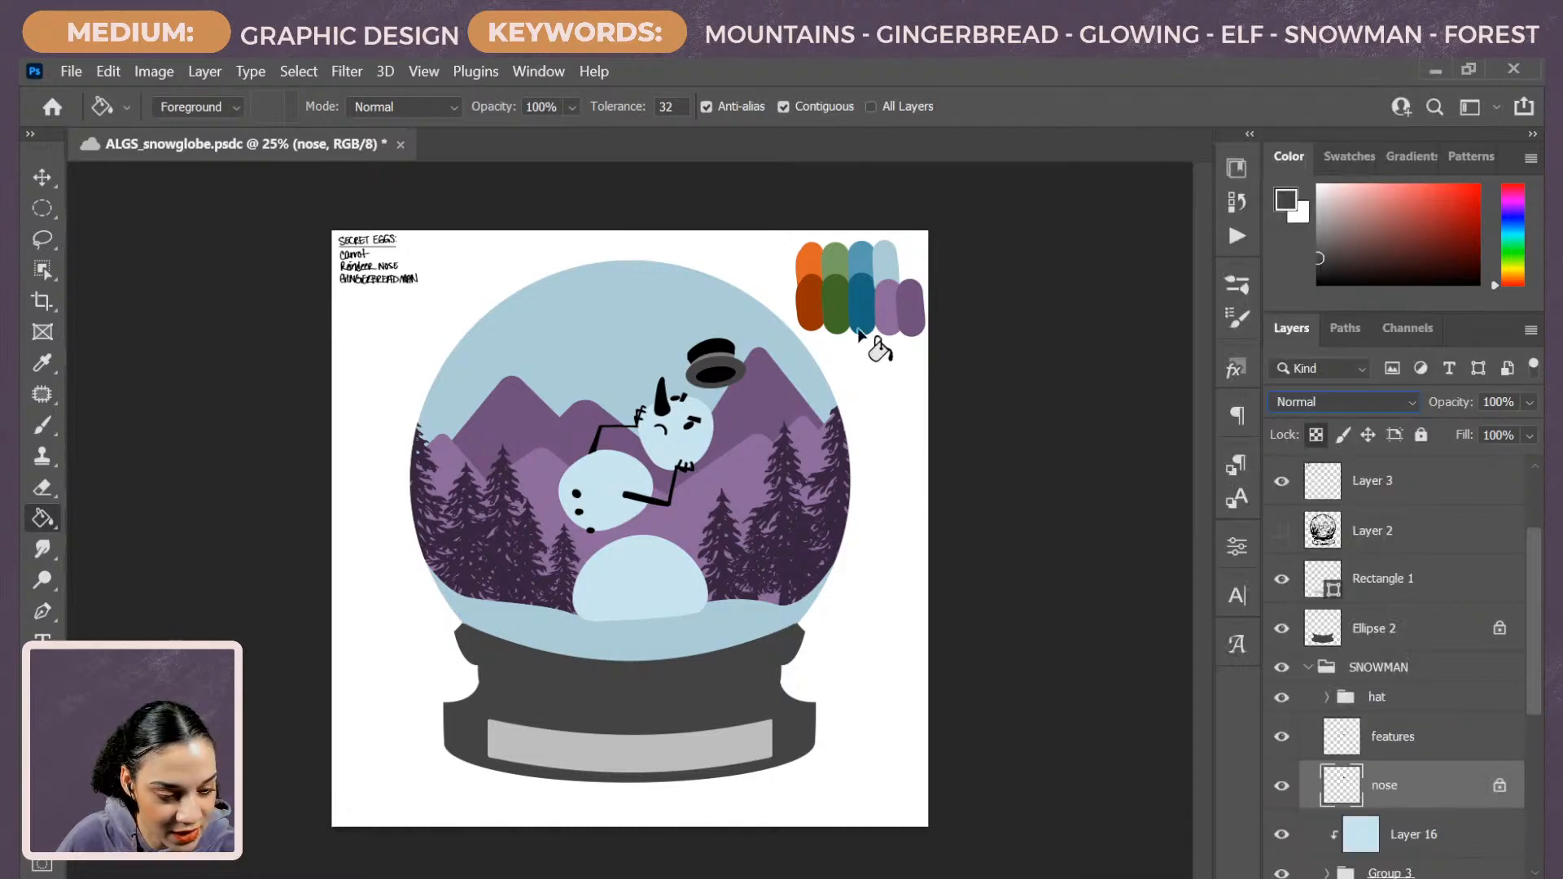
left_click(815, 290, "alt")
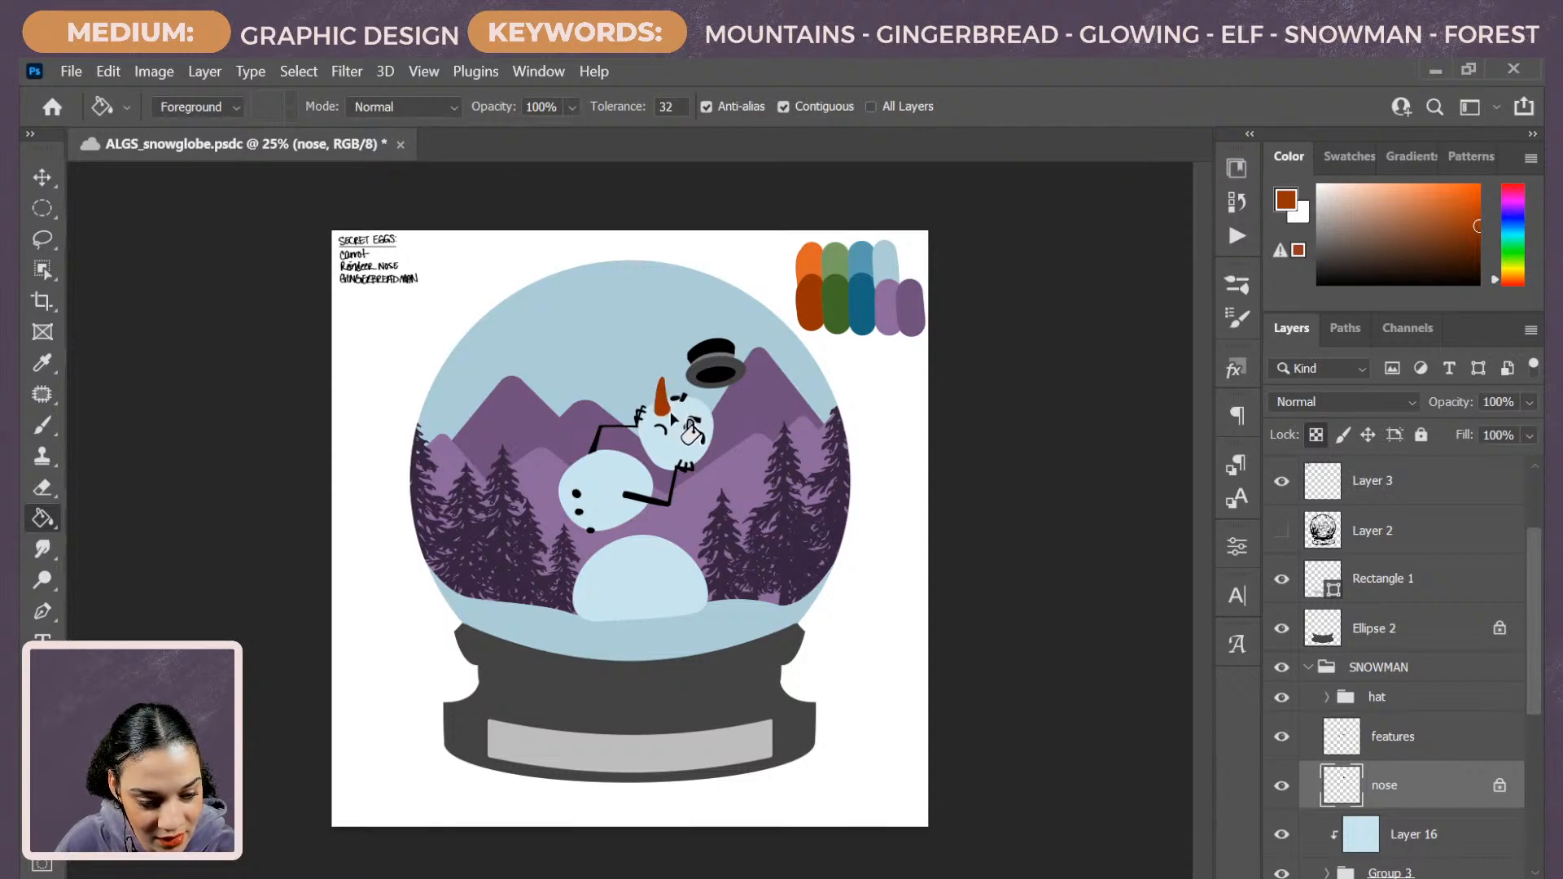
key("ctrl+plus")
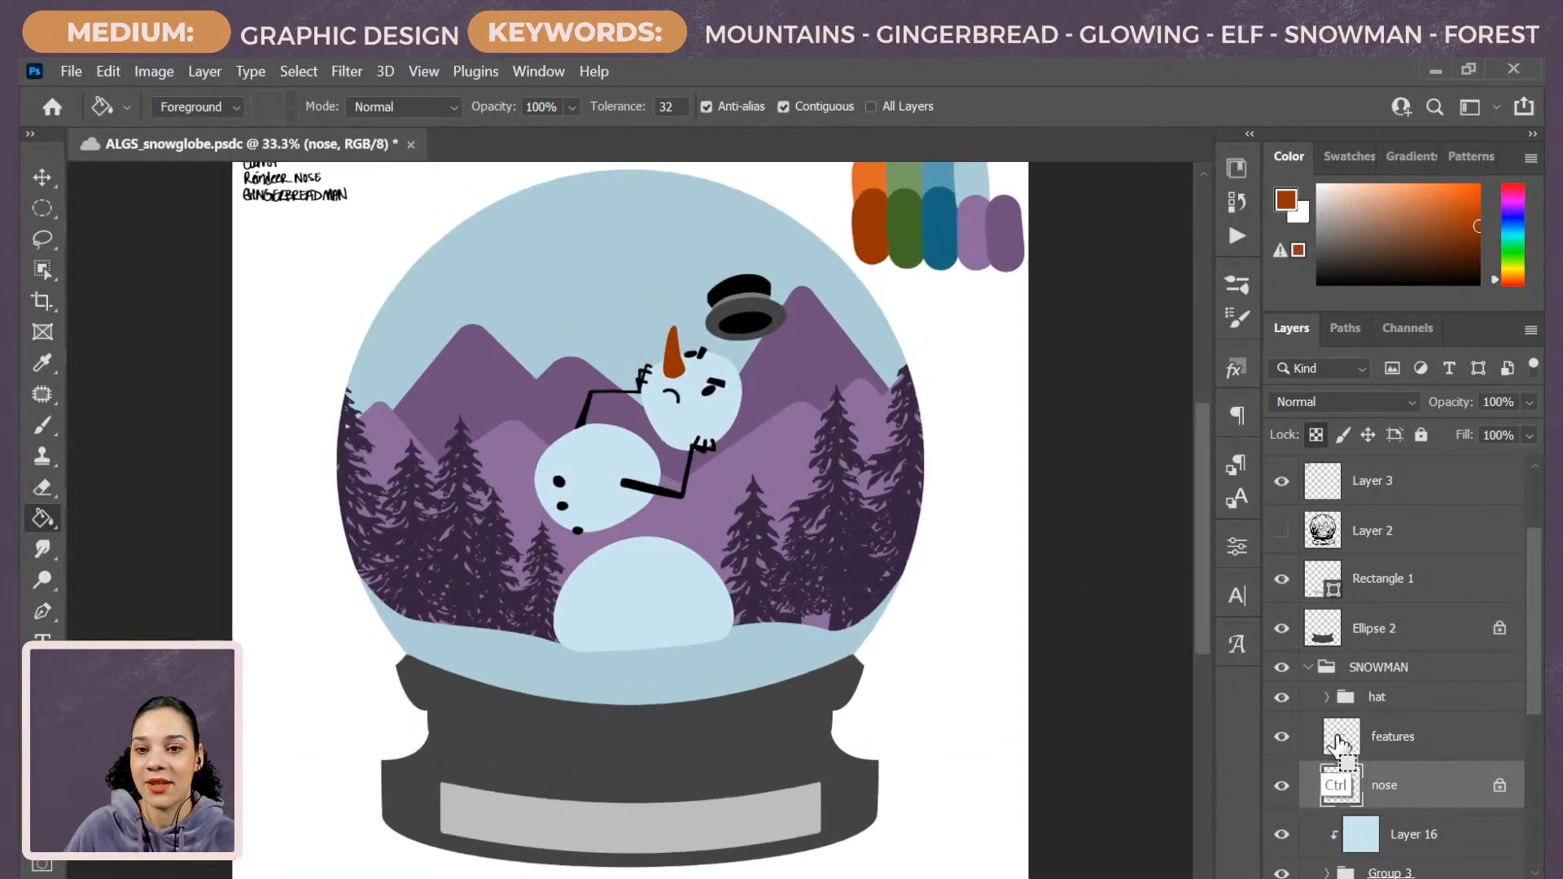
key("ctrl+plus")
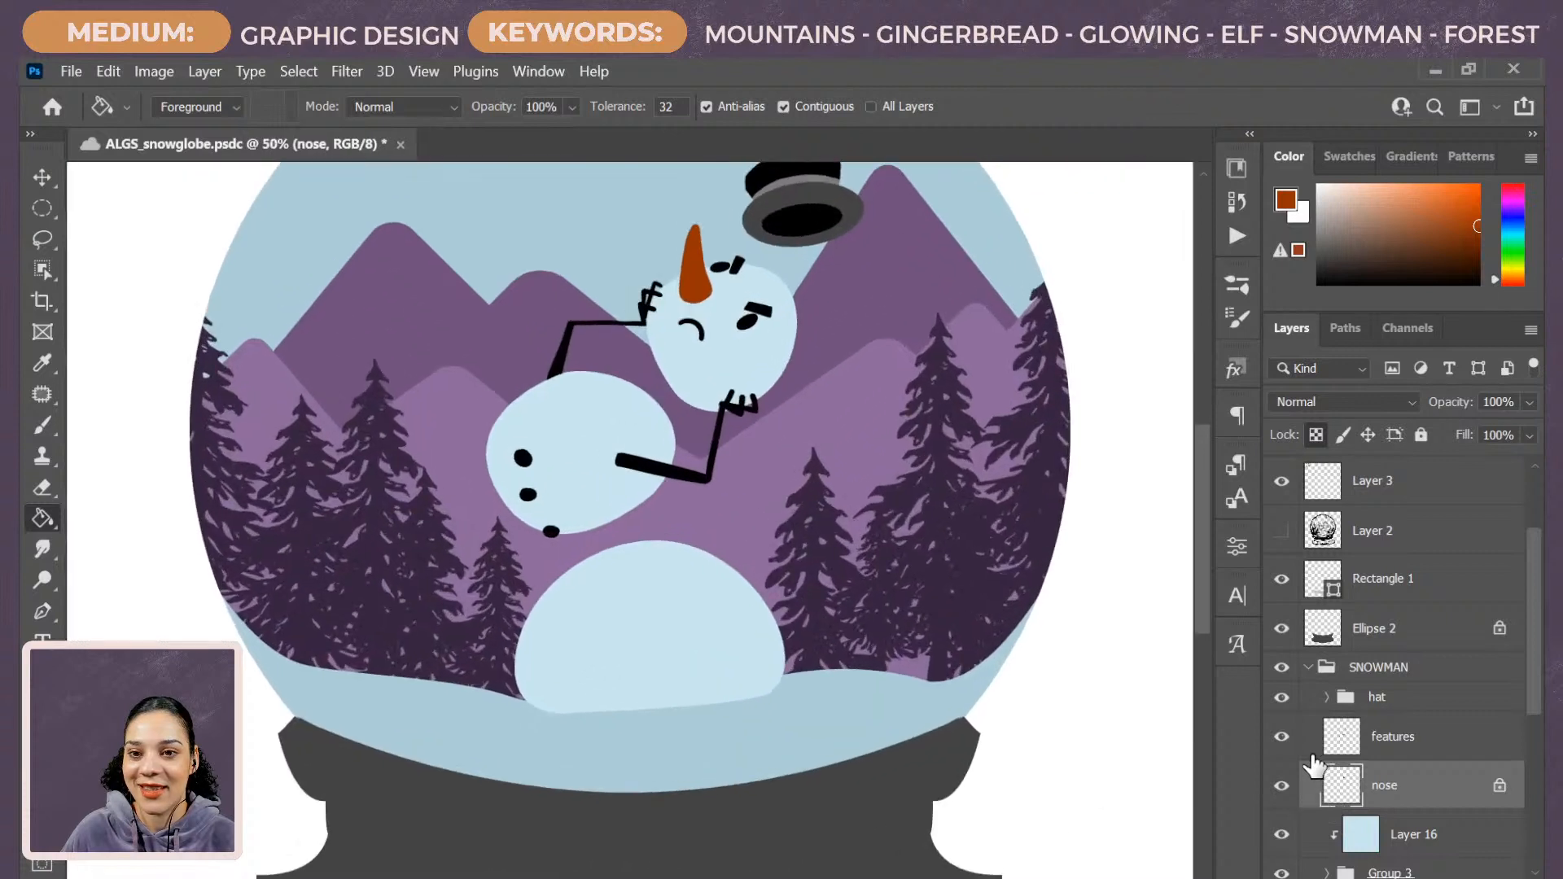
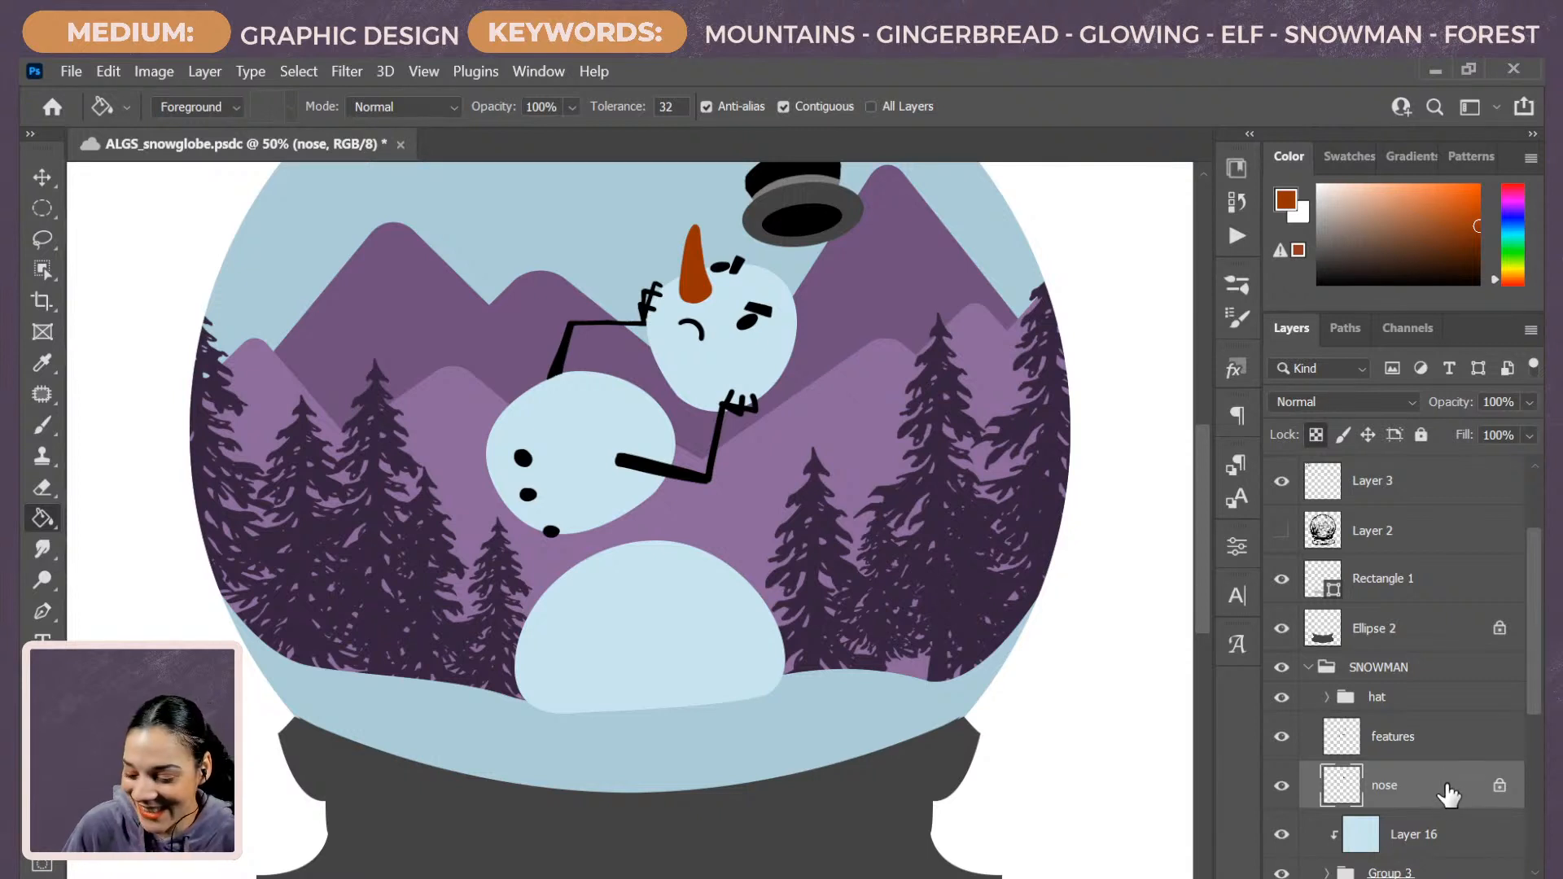
key("ctrl+minus")
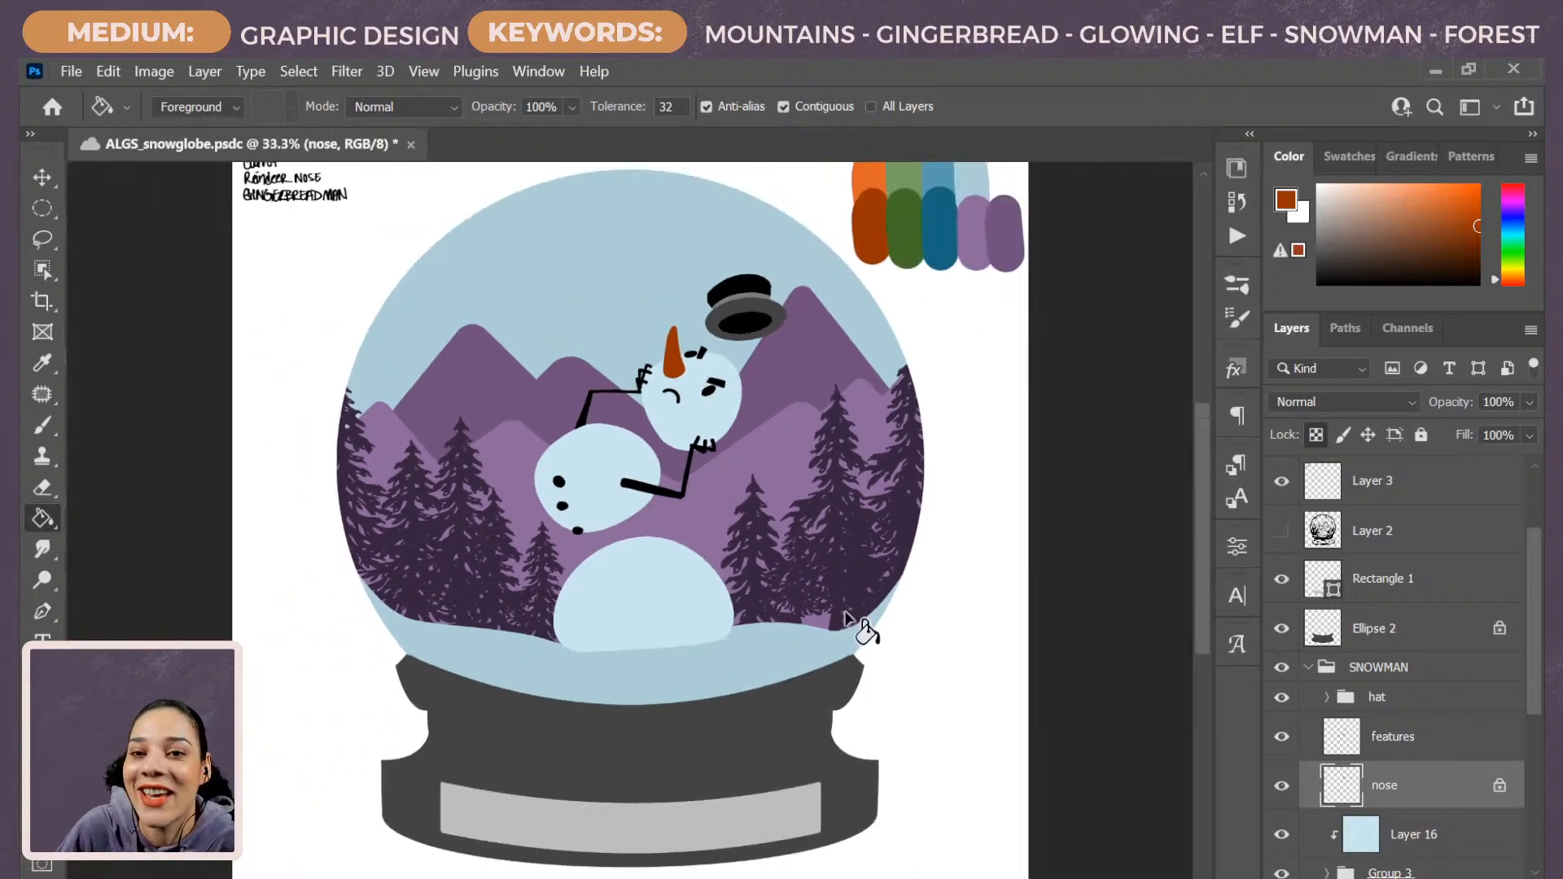
key("ctrl+plus")
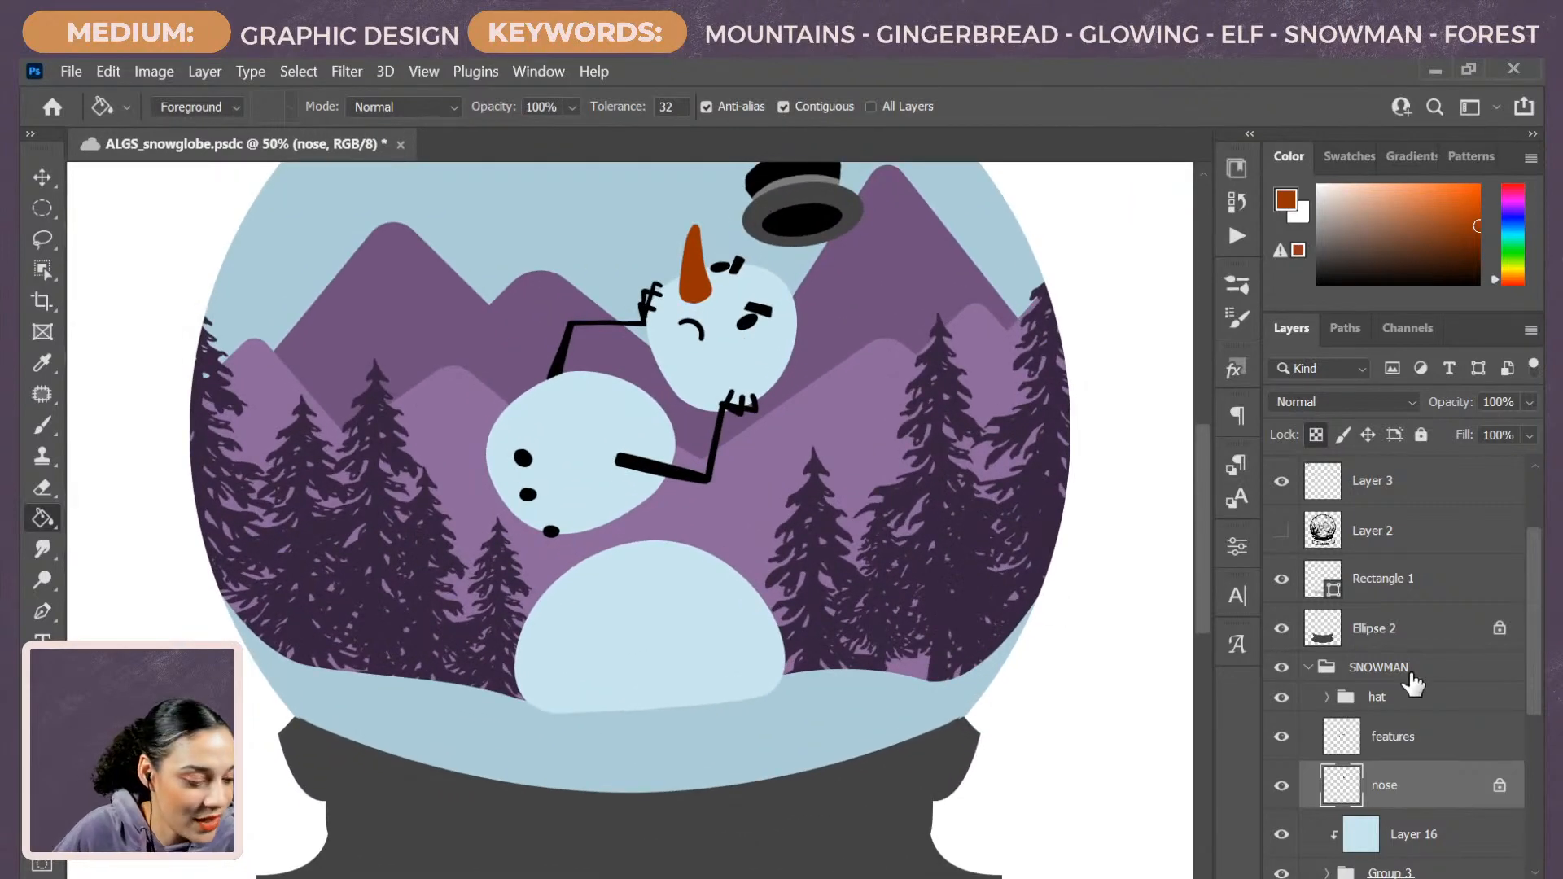
Collapse the SNOWMAN group, load the Ellipse 1 globe shape as a selection, and add a new empty layer above SNOWMAN.
left_click(1310, 668)
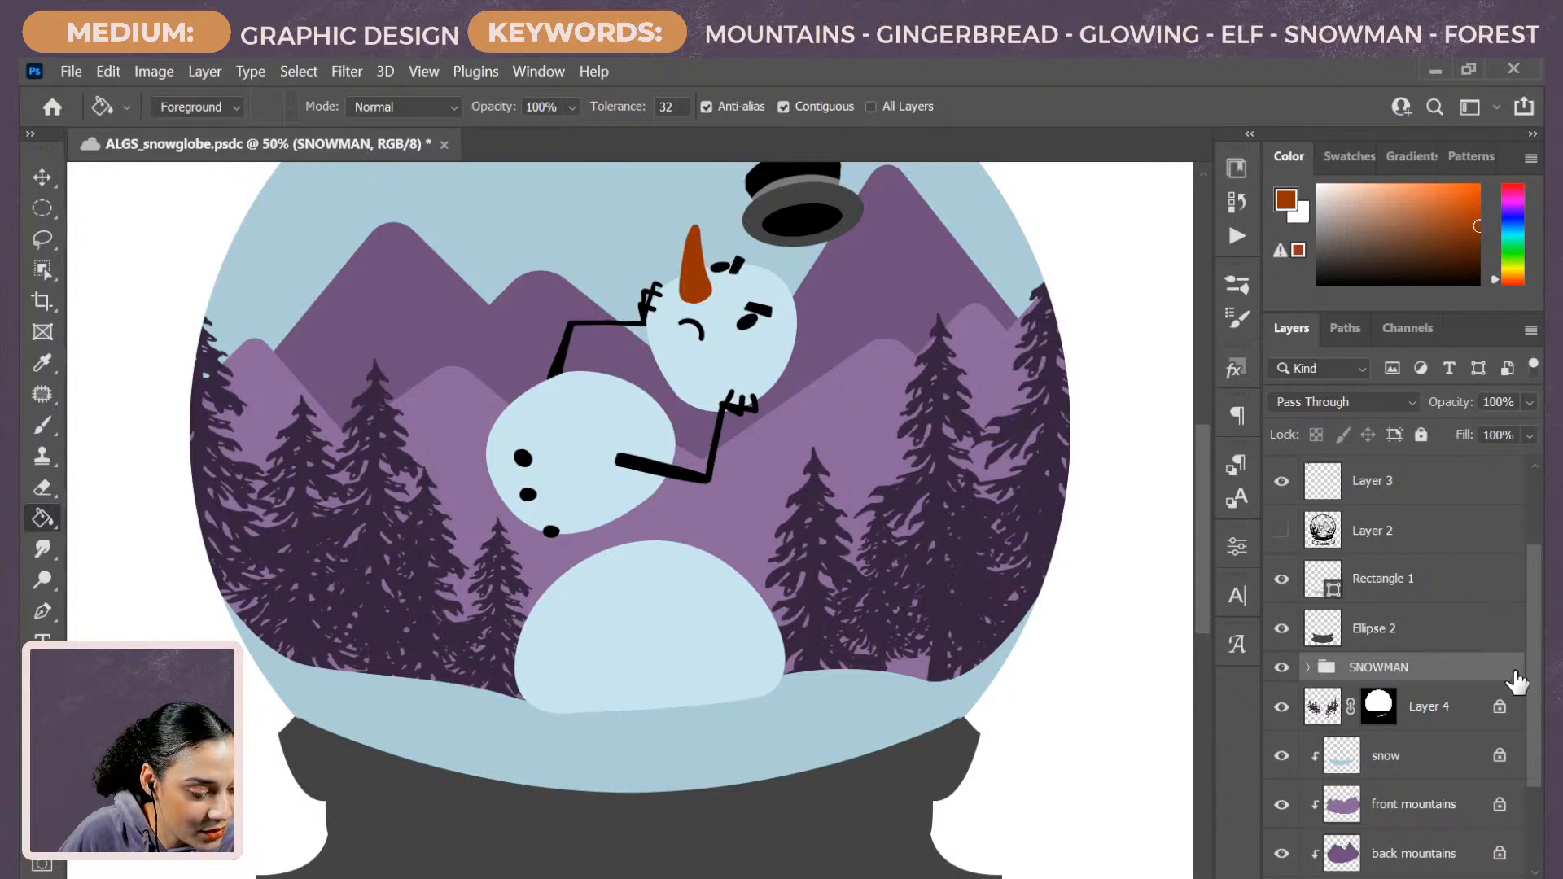
left_click(1498, 647)
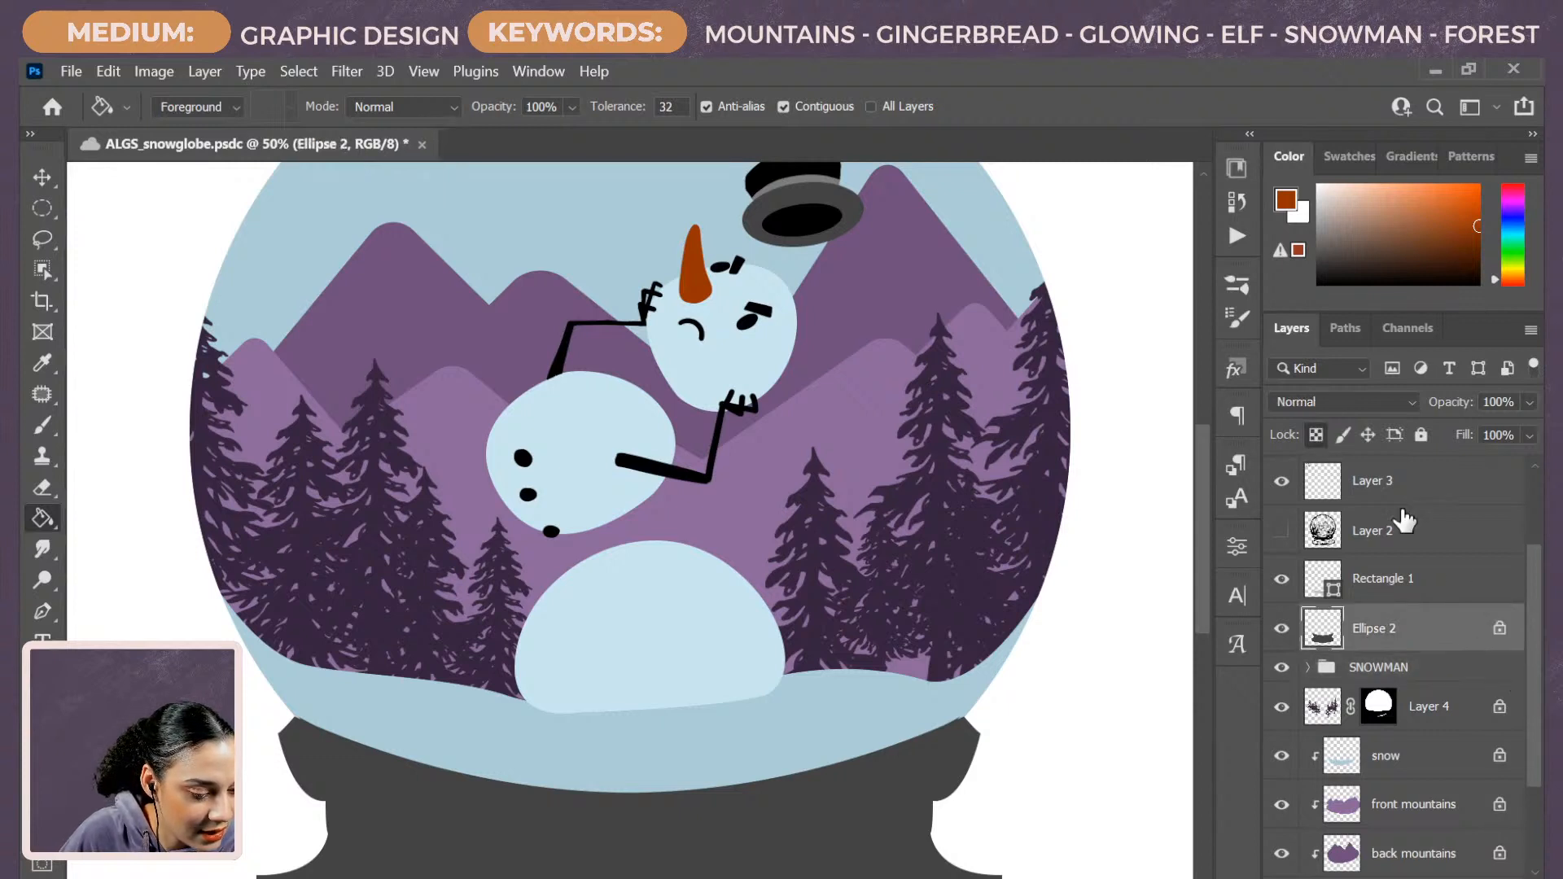
scroll(1536, 676, "down", 3)
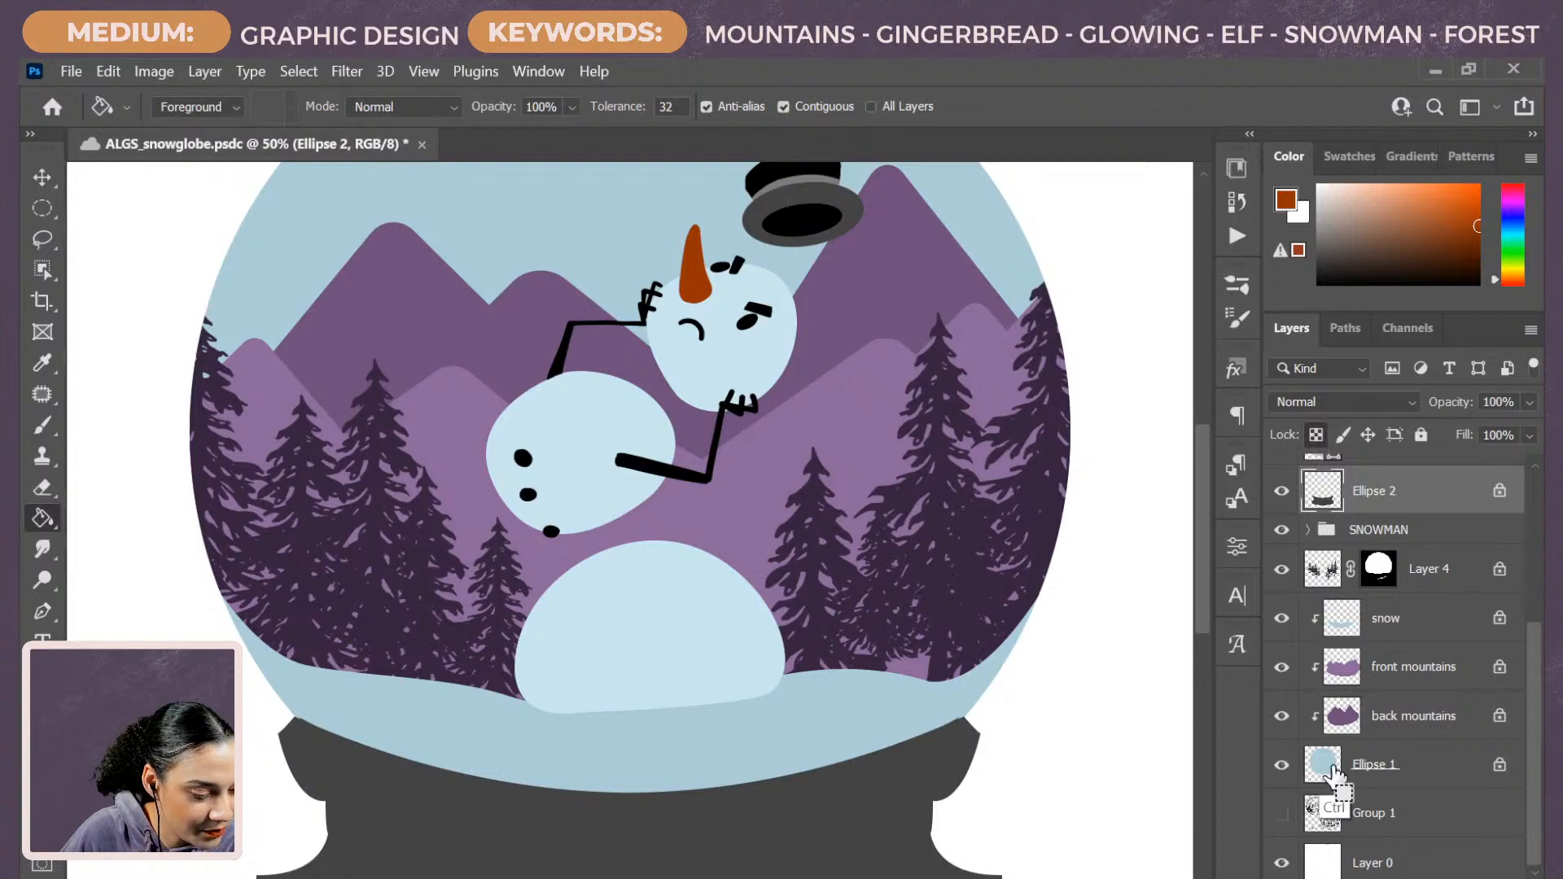
left_click(1324, 767, "ctrl")
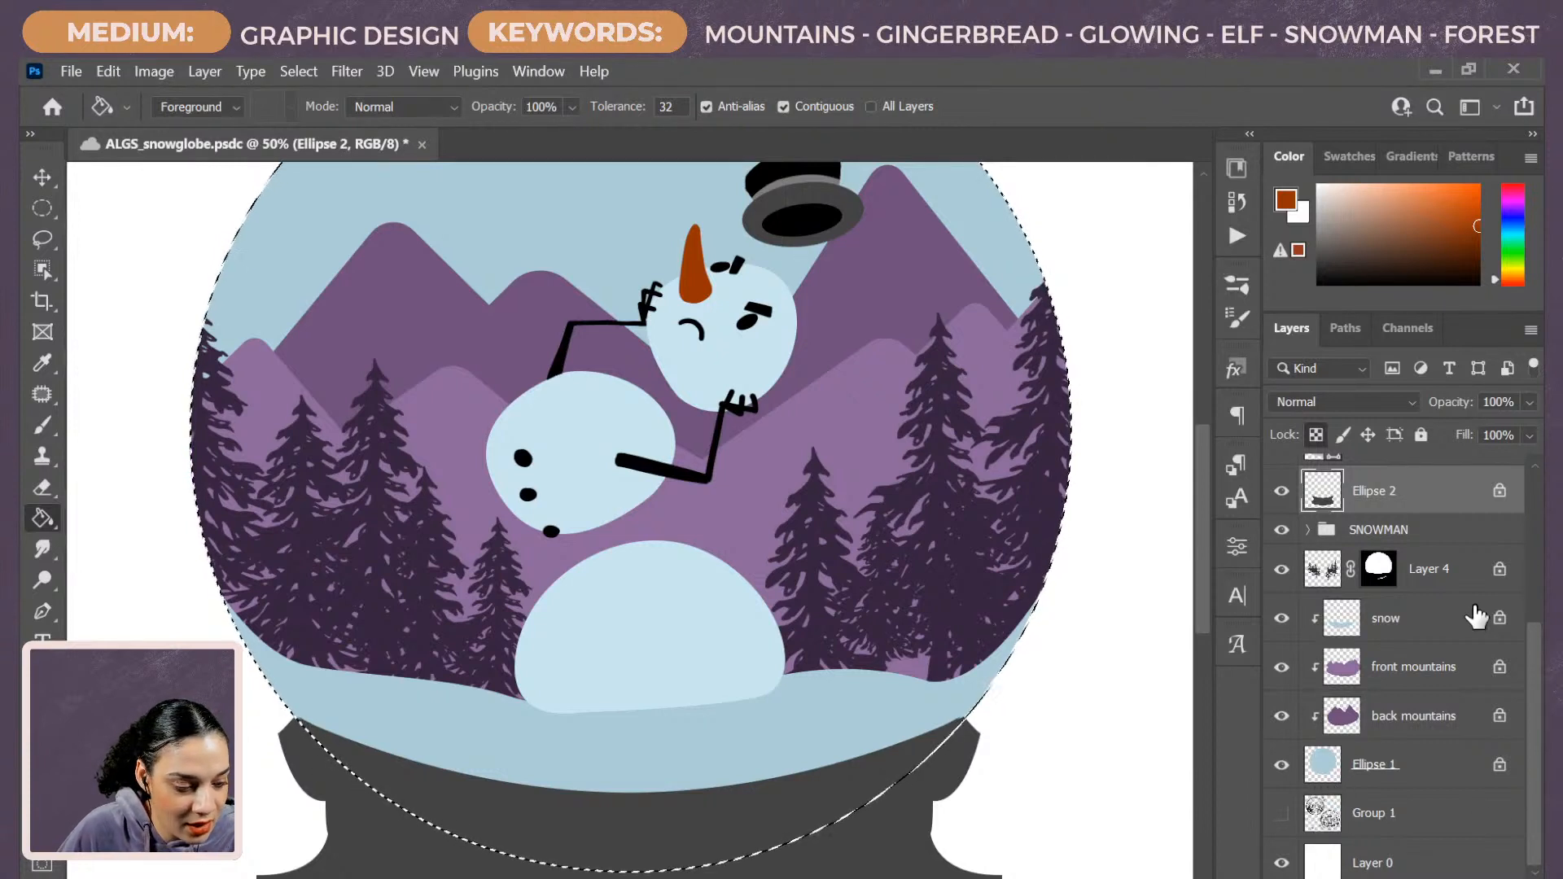
left_click_drag(1529, 711, 1540, 600)
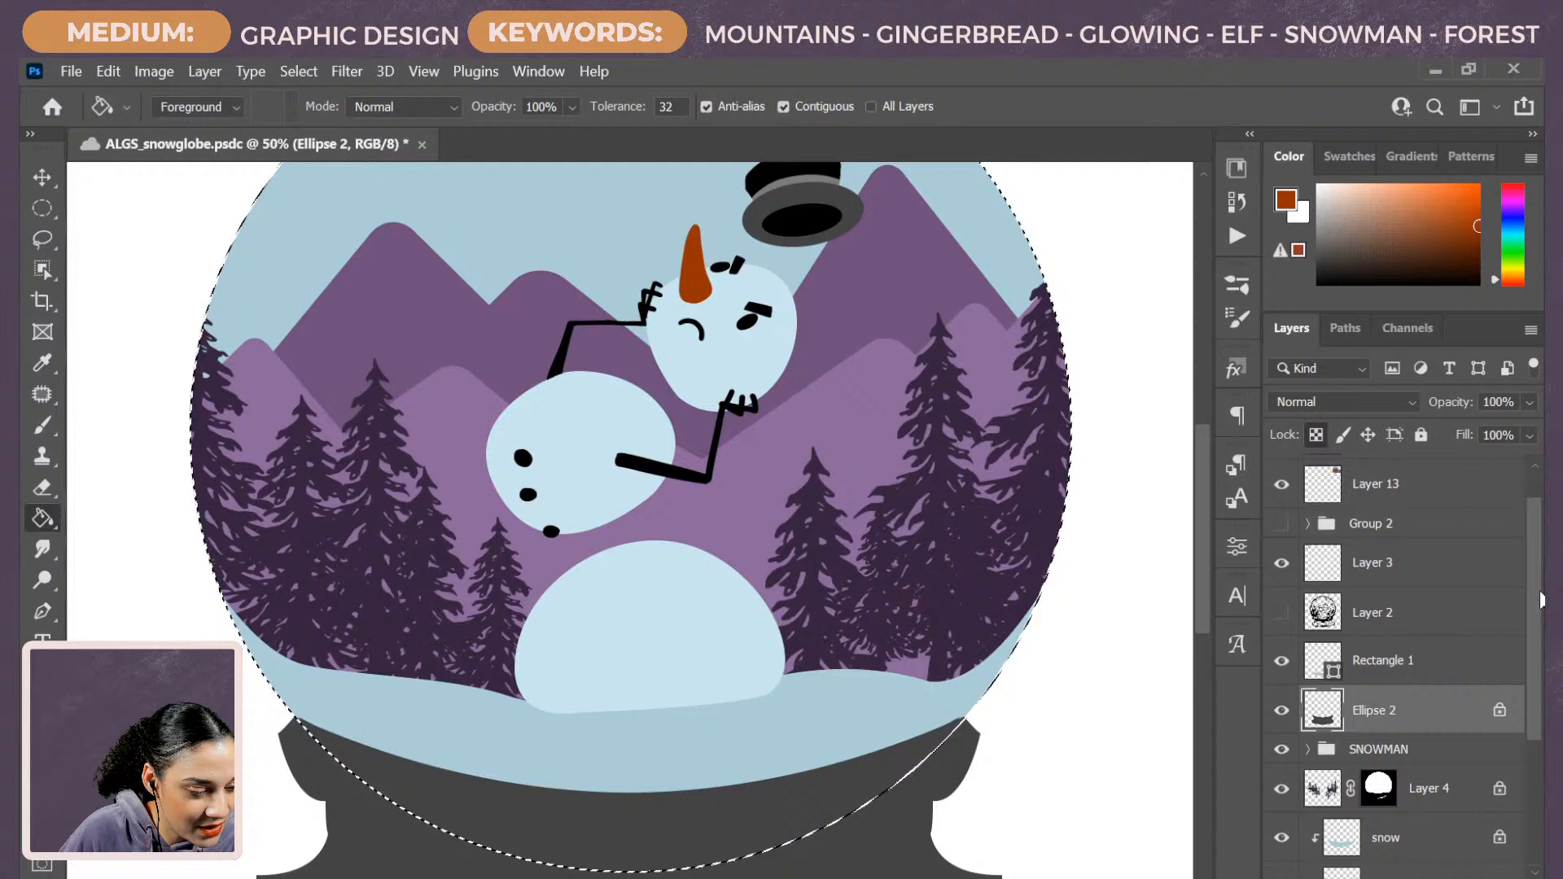
left_click(1472, 765)
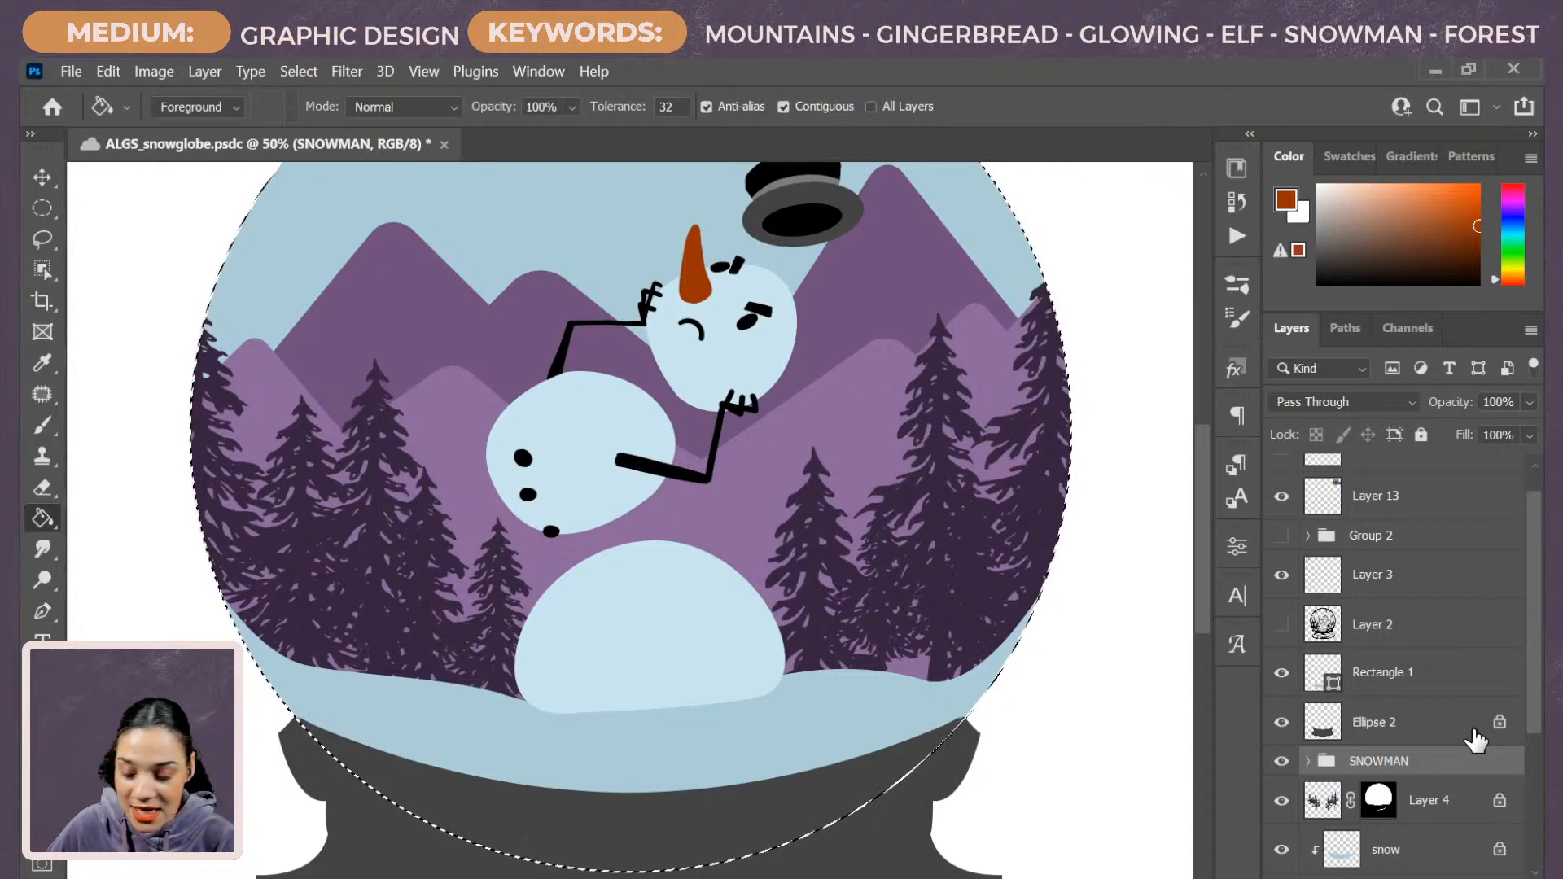
key("ctrl+shift+alt+n")
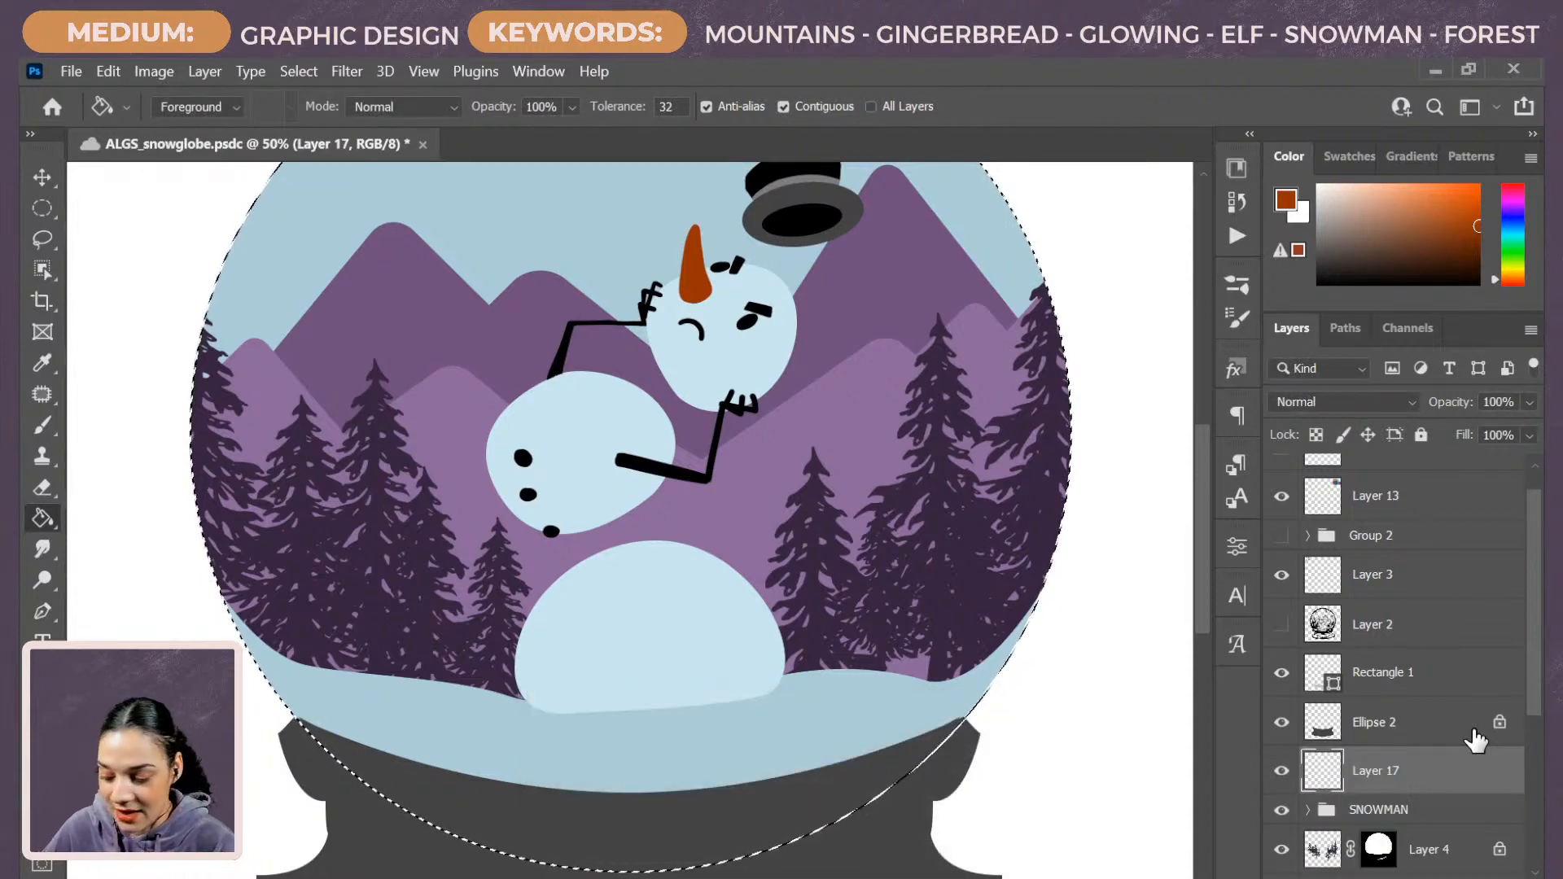
Choose the Vinyl Scraper brush and set the painting color to a very pale bluish white.
key("b")
right_click(725, 524)
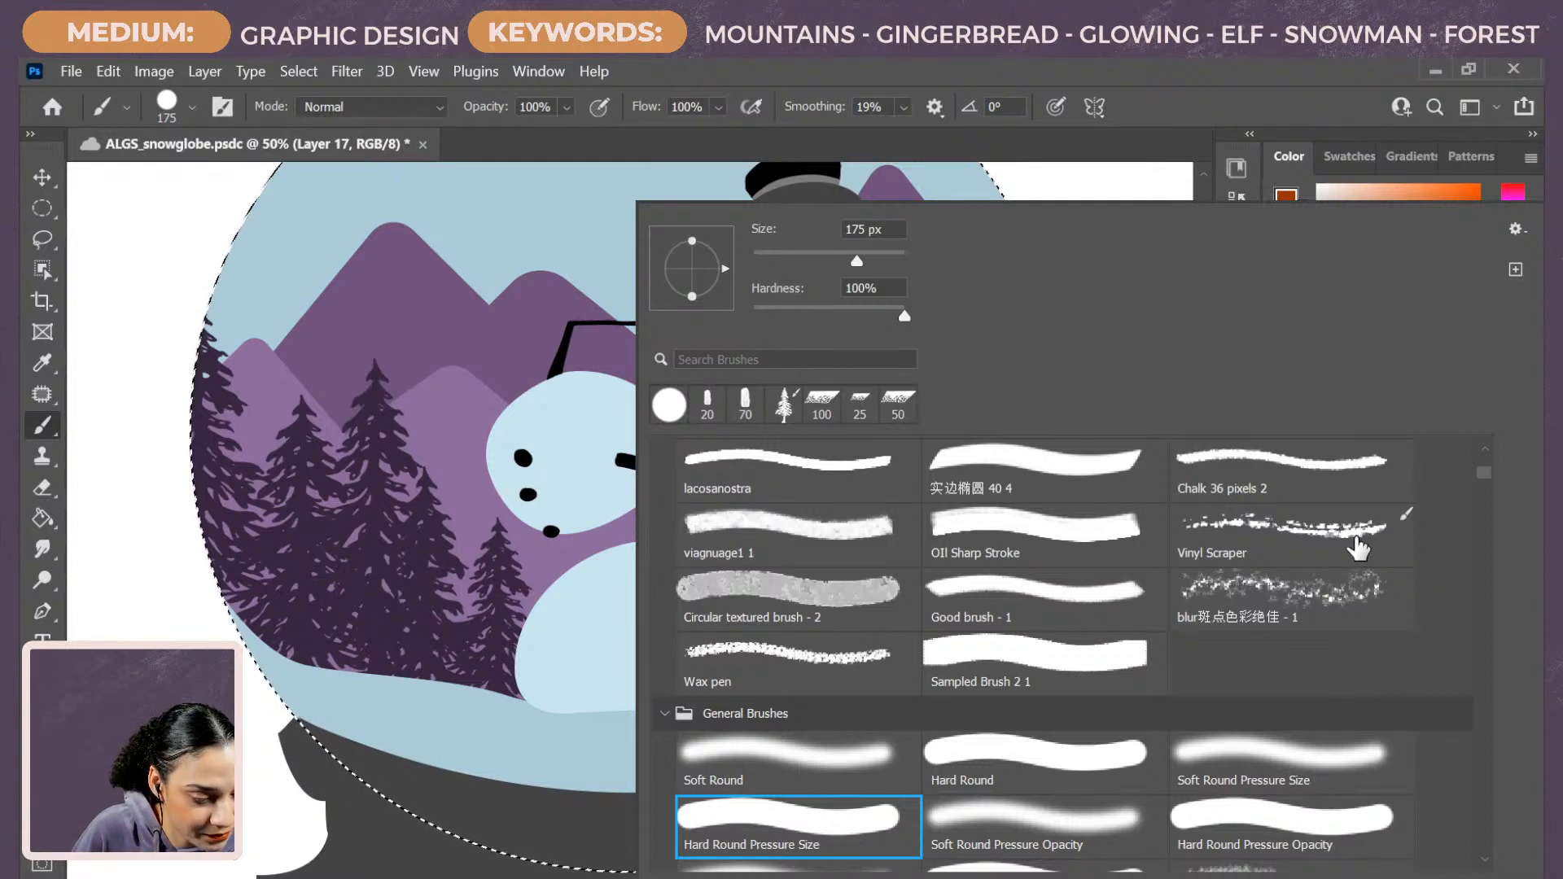
left_click(1303, 542)
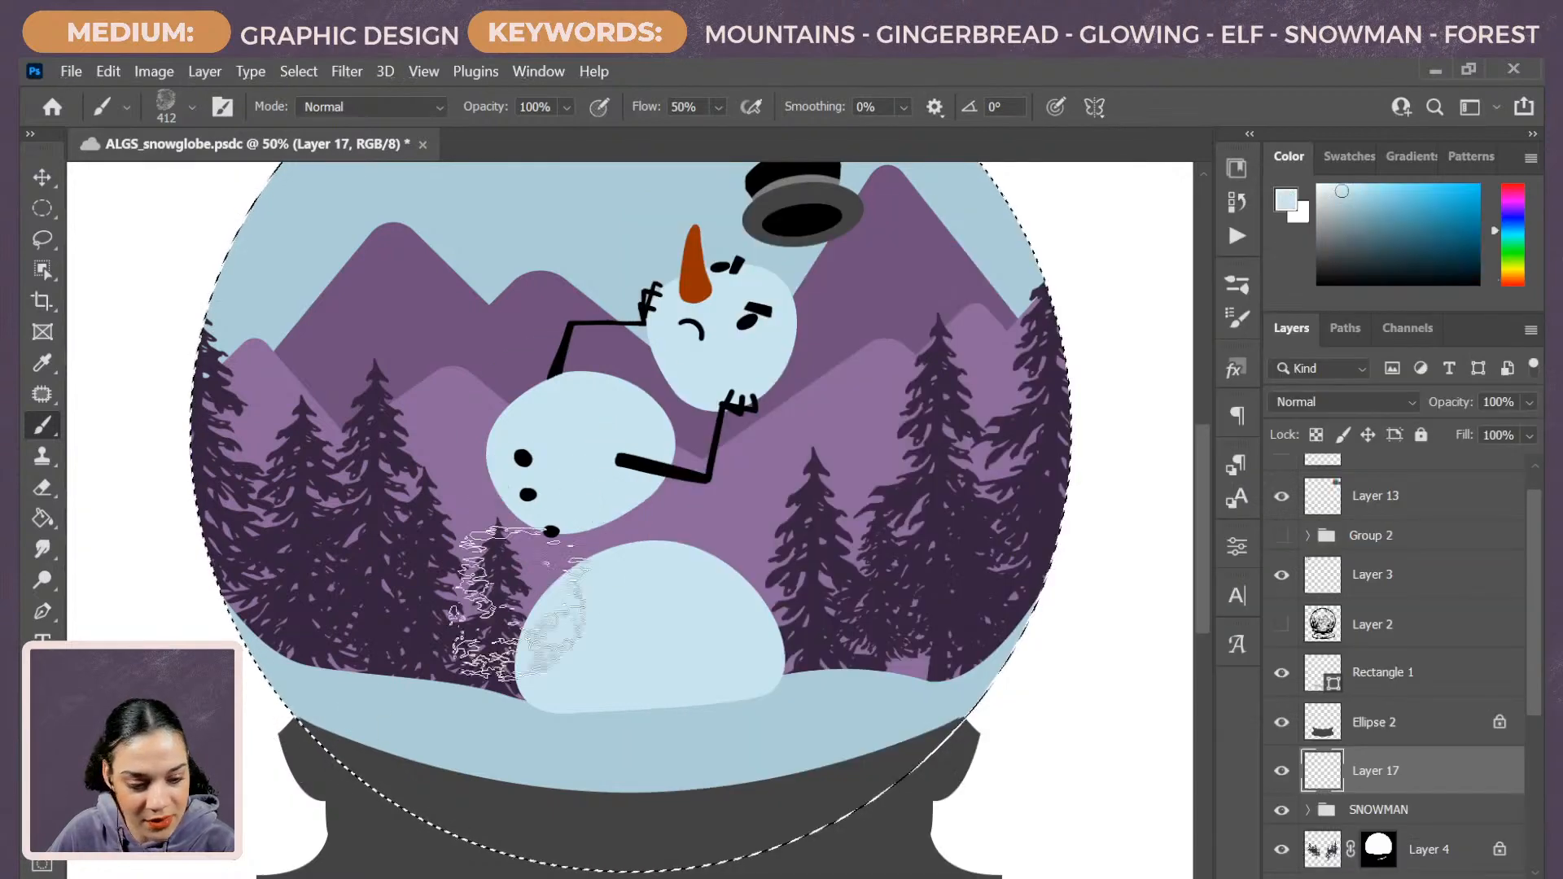
left_click(594, 488, "alt")
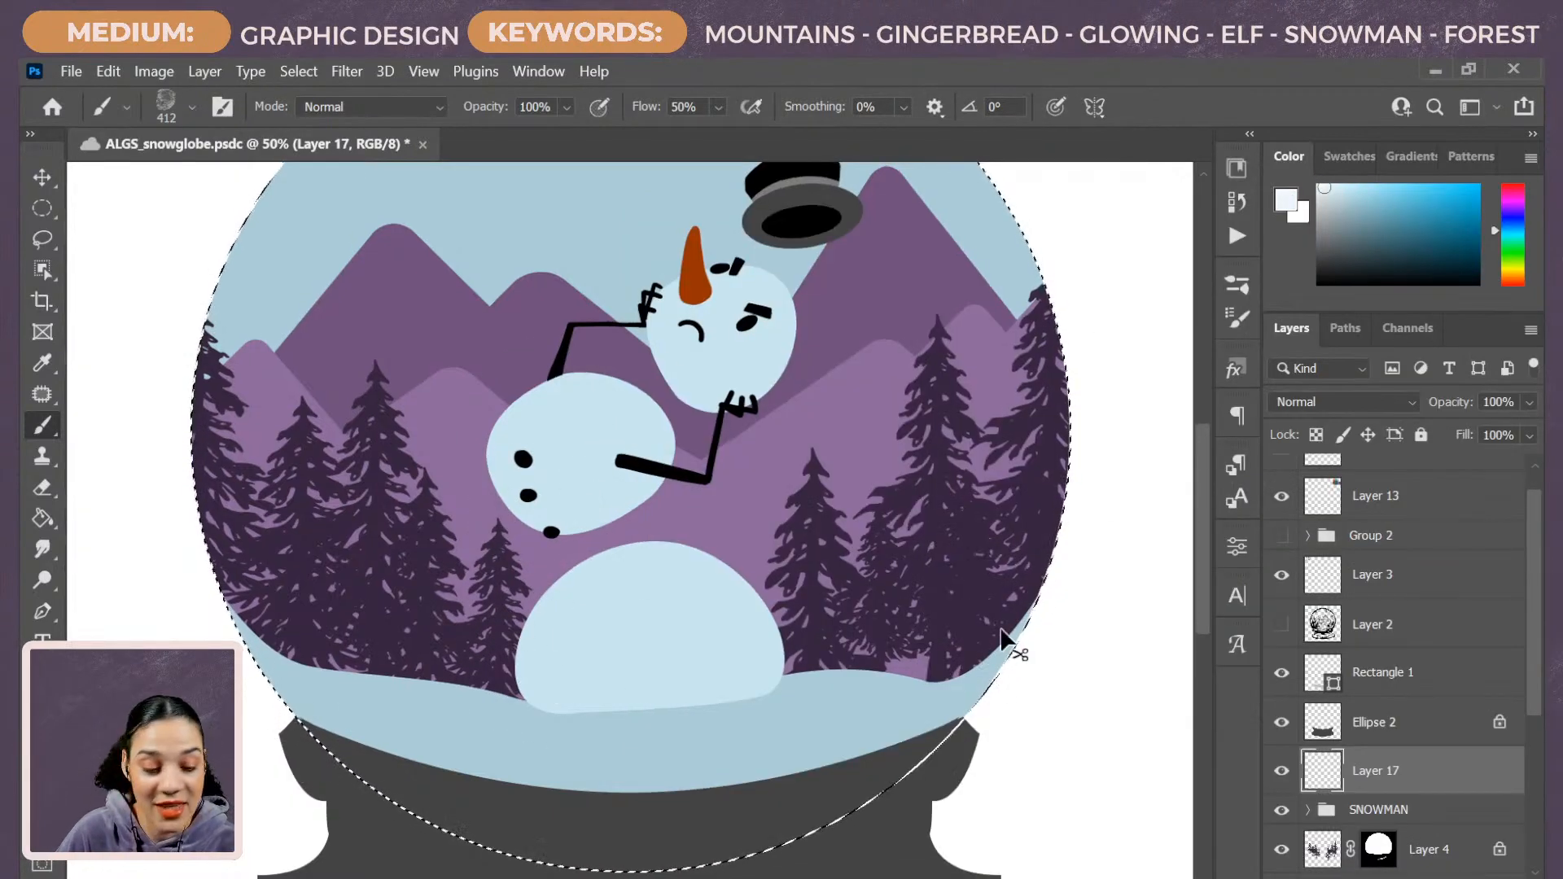
Paint scratchy pale frost strokes around the inside edge of the selected globe on the new layer.
key("ctrl+minus")
left_click_drag(414, 291, 384, 327)
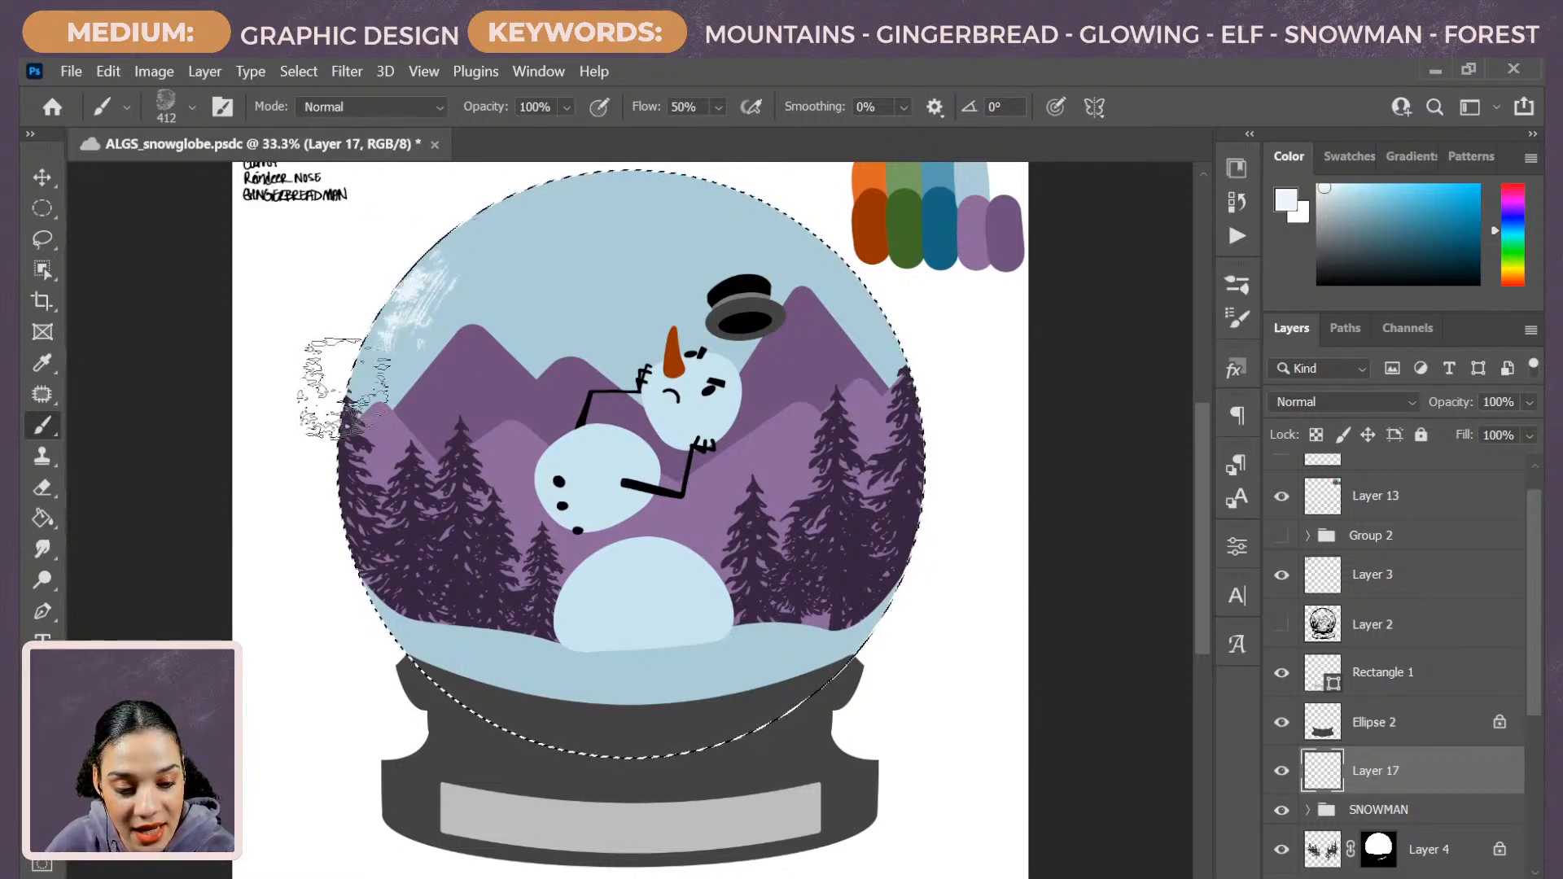
mouse_move(357, 456)
left_mouse_down()
mouse_move(326, 424)
mouse_move(320, 460)
mouse_move(337, 386)
mouse_move(322, 449)
mouse_move(397, 643)
mouse_move(460, 706)
mouse_move(388, 618)
mouse_move(509, 690)
mouse_move(480, 663)
mouse_move(493, 708)
mouse_move(562, 716)
left_mouse_up()
mouse_move(439, 651)
left_mouse_down()
mouse_move(383, 676)
mouse_move(376, 604)
mouse_move(439, 600)
mouse_move(342, 521)
mouse_move(366, 464)
mouse_move(334, 399)
mouse_move(415, 244)
mouse_move(464, 218)
mouse_move(547, 252)
mouse_move(509, 224)
left_mouse_up()
mouse_move(985, 447)
left_mouse_down()
mouse_move(875, 375)
mouse_move(948, 419)
mouse_move(908, 574)
mouse_move(863, 574)
mouse_move(887, 594)
mouse_move(770, 680)
mouse_move(658, 714)
mouse_move(875, 645)
mouse_move(807, 683)
mouse_move(900, 604)
mouse_move(932, 518)
mouse_move(900, 508)
mouse_move(912, 415)
mouse_move(907, 553)
mouse_move(855, 579)
left_mouse_up()
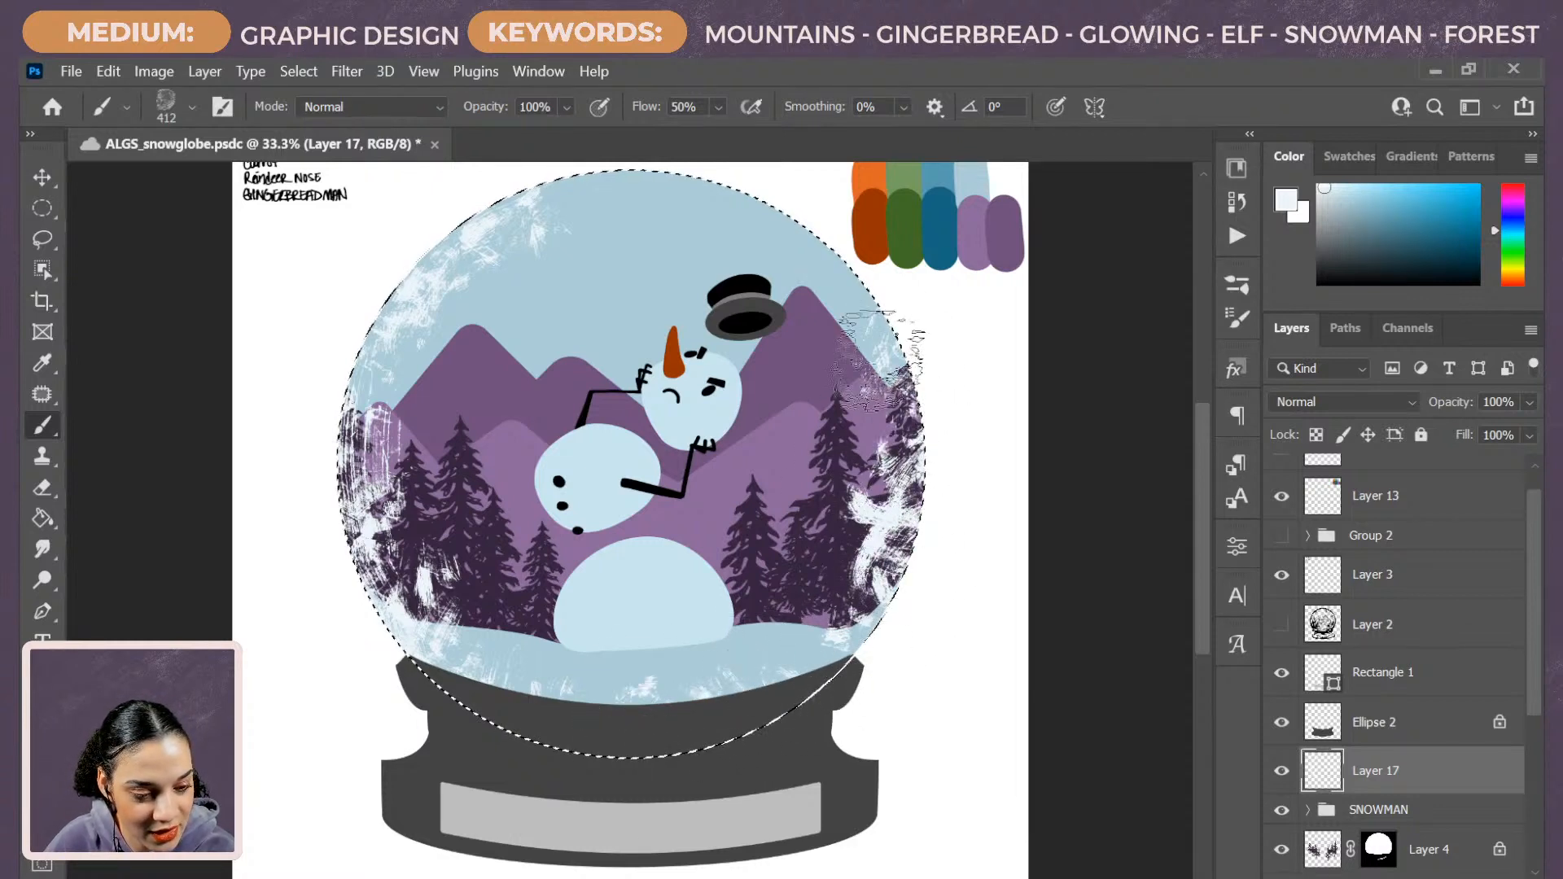
left_click_drag(910, 337, 753, 234)
key("space")
left_click_drag(901, 415, 888, 534)
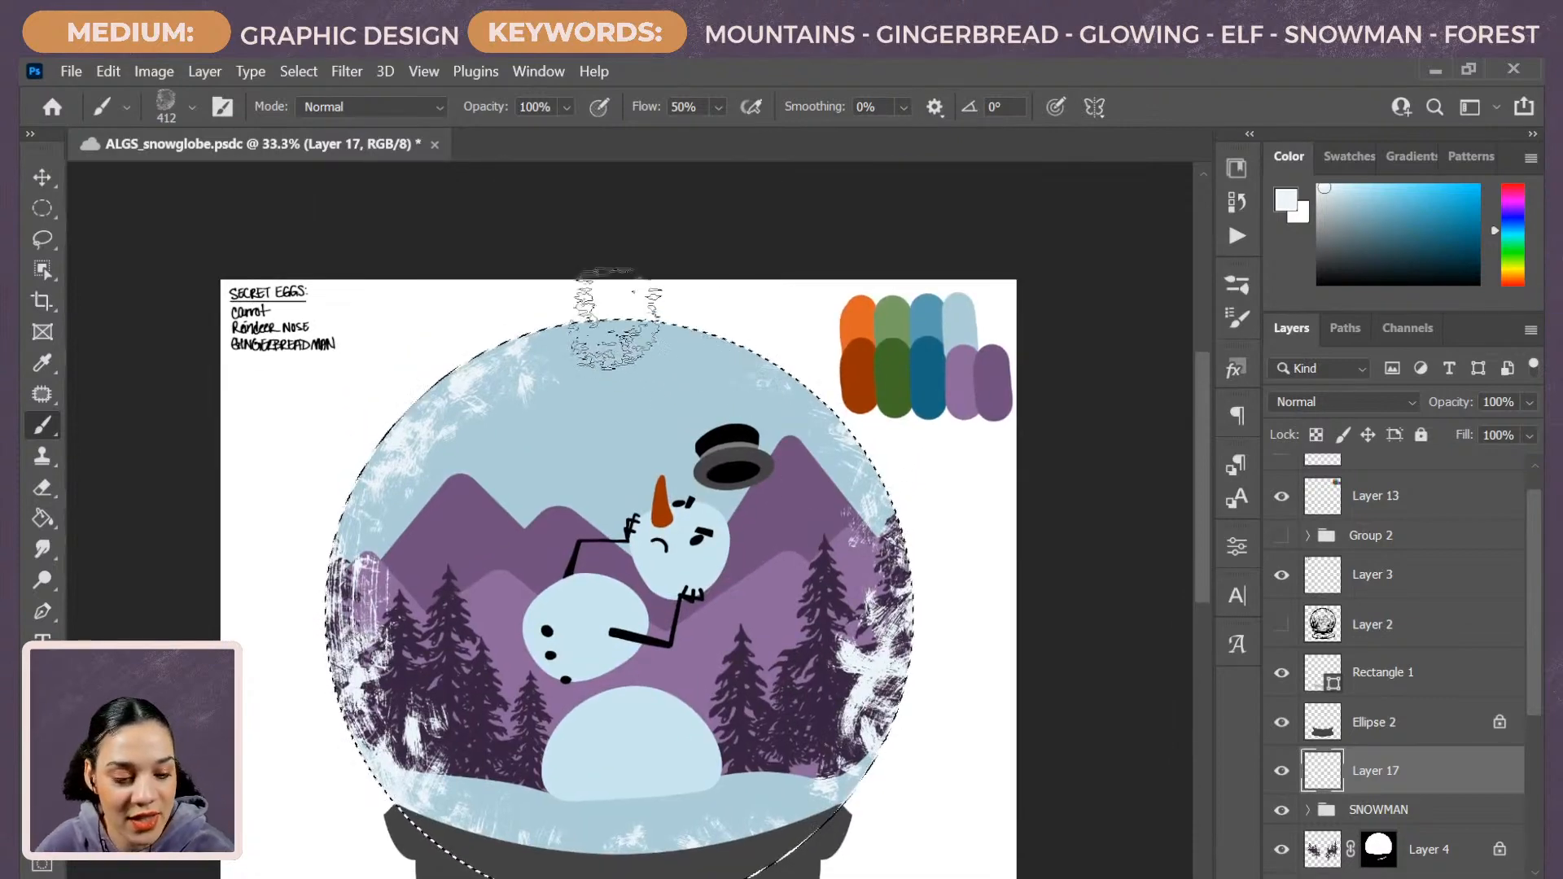
mouse_move(628, 370)
left_mouse_down()
mouse_move(662, 315)
mouse_move(744, 326)
mouse_move(845, 390)
mouse_move(827, 422)
mouse_move(867, 456)
mouse_move(878, 509)
left_mouse_up()
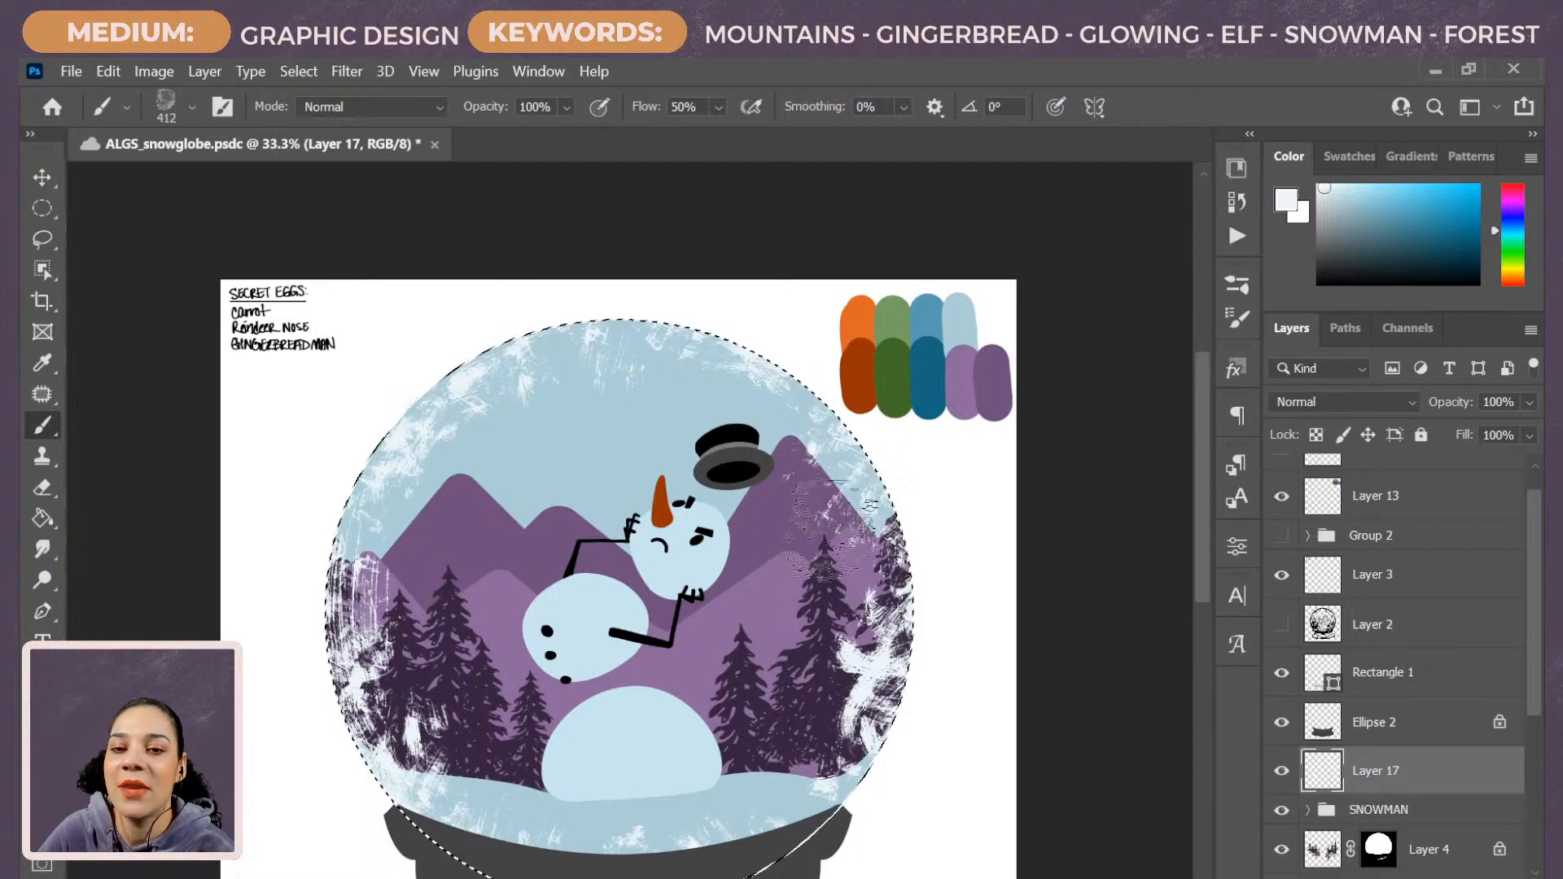
mouse_move(733, 456)
left_mouse_down()
mouse_move(762, 374)
mouse_move(712, 349)
mouse_move(721, 333)
mouse_move(655, 322)
mouse_move(610, 370)
mouse_move(554, 350)
mouse_move(525, 399)
left_mouse_up()
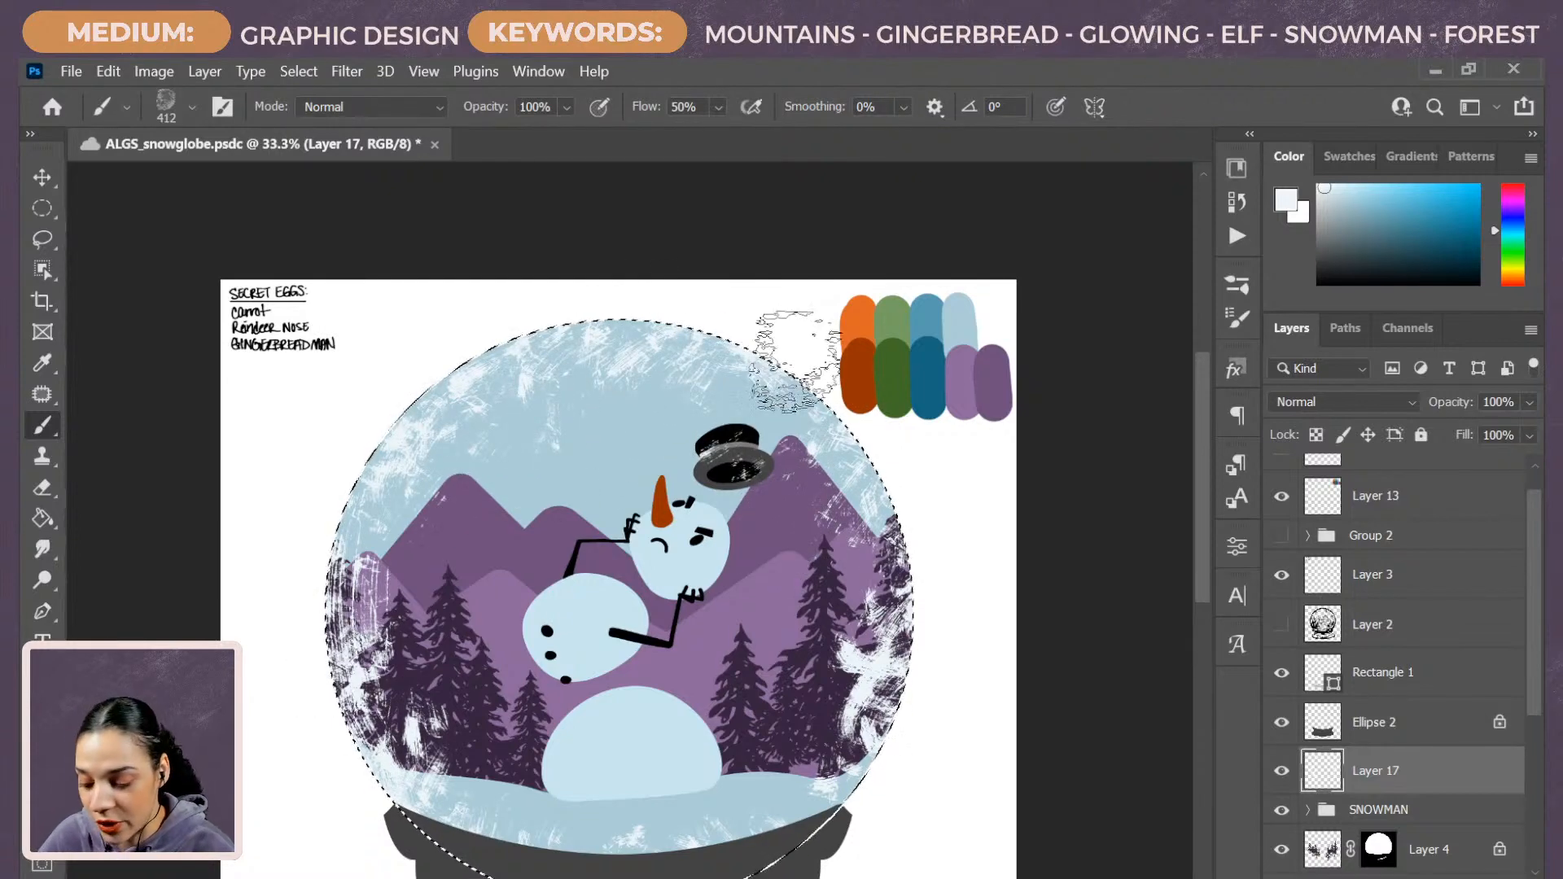
Enlarge the brush to 700 px and build up denser frost along the globe's sides and upper edge.
key("bracketright")
key("bracketright")
key("bracketright")
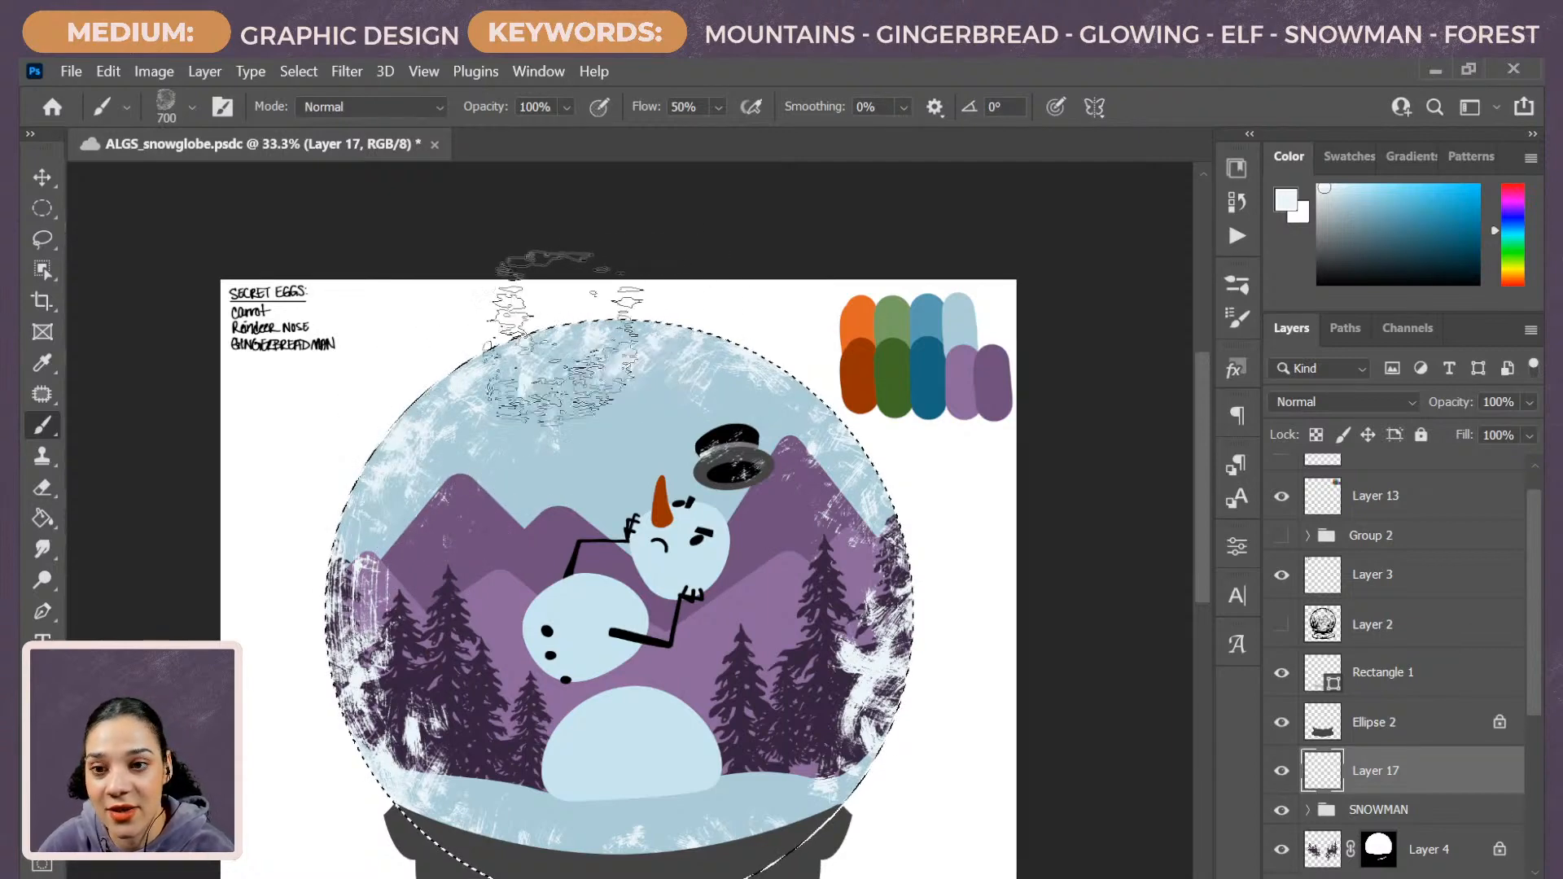
mouse_move(918, 542)
left_mouse_down()
mouse_move(964, 571)
mouse_move(908, 713)
mouse_move(926, 764)
left_mouse_up()
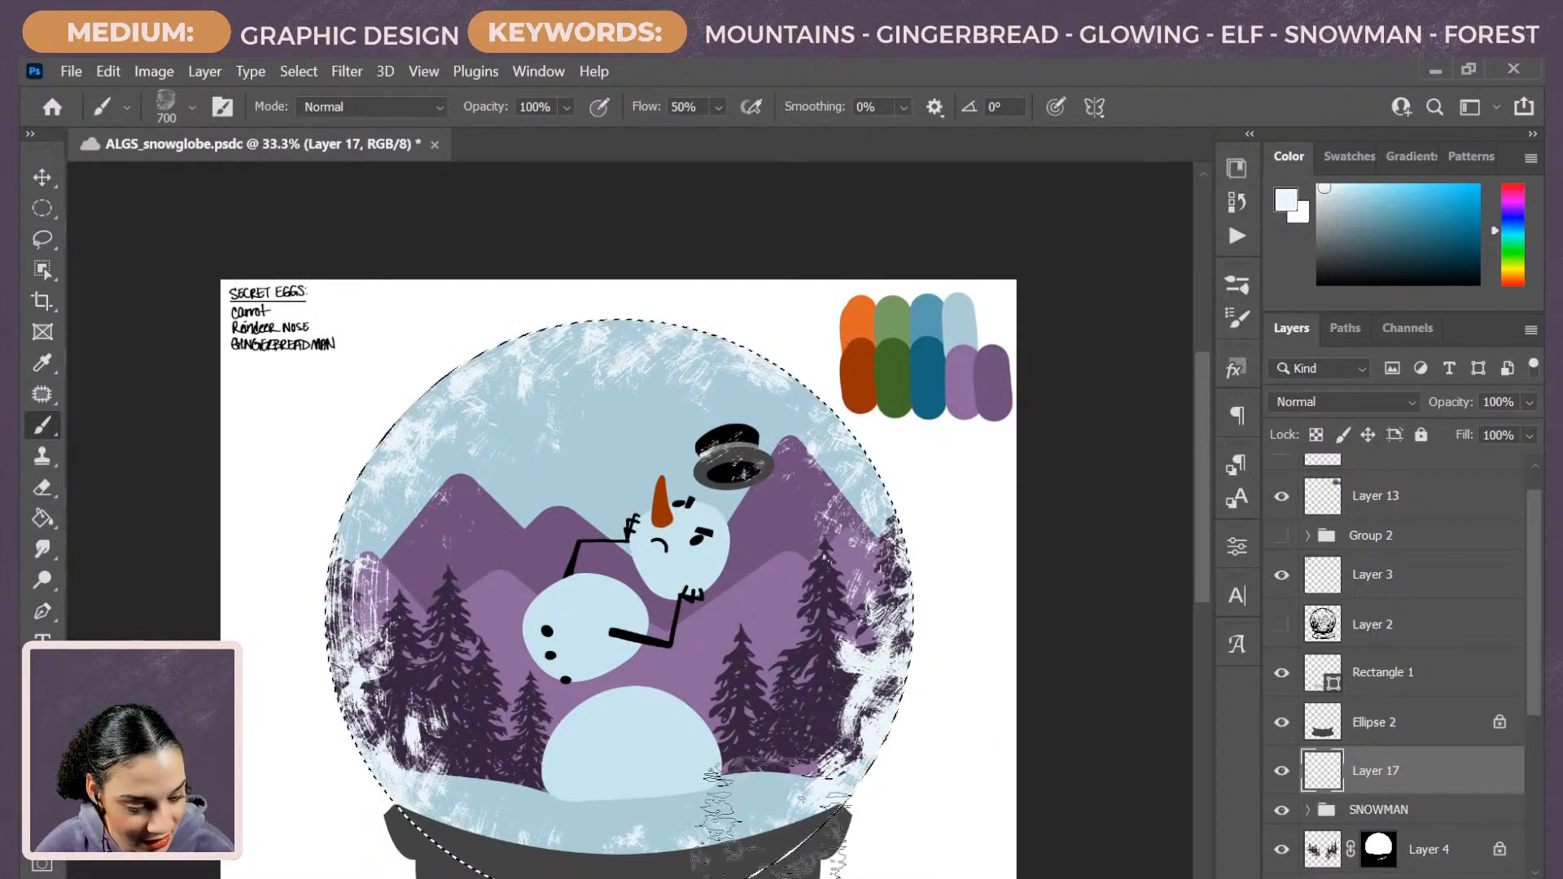
key("ctrl+z")
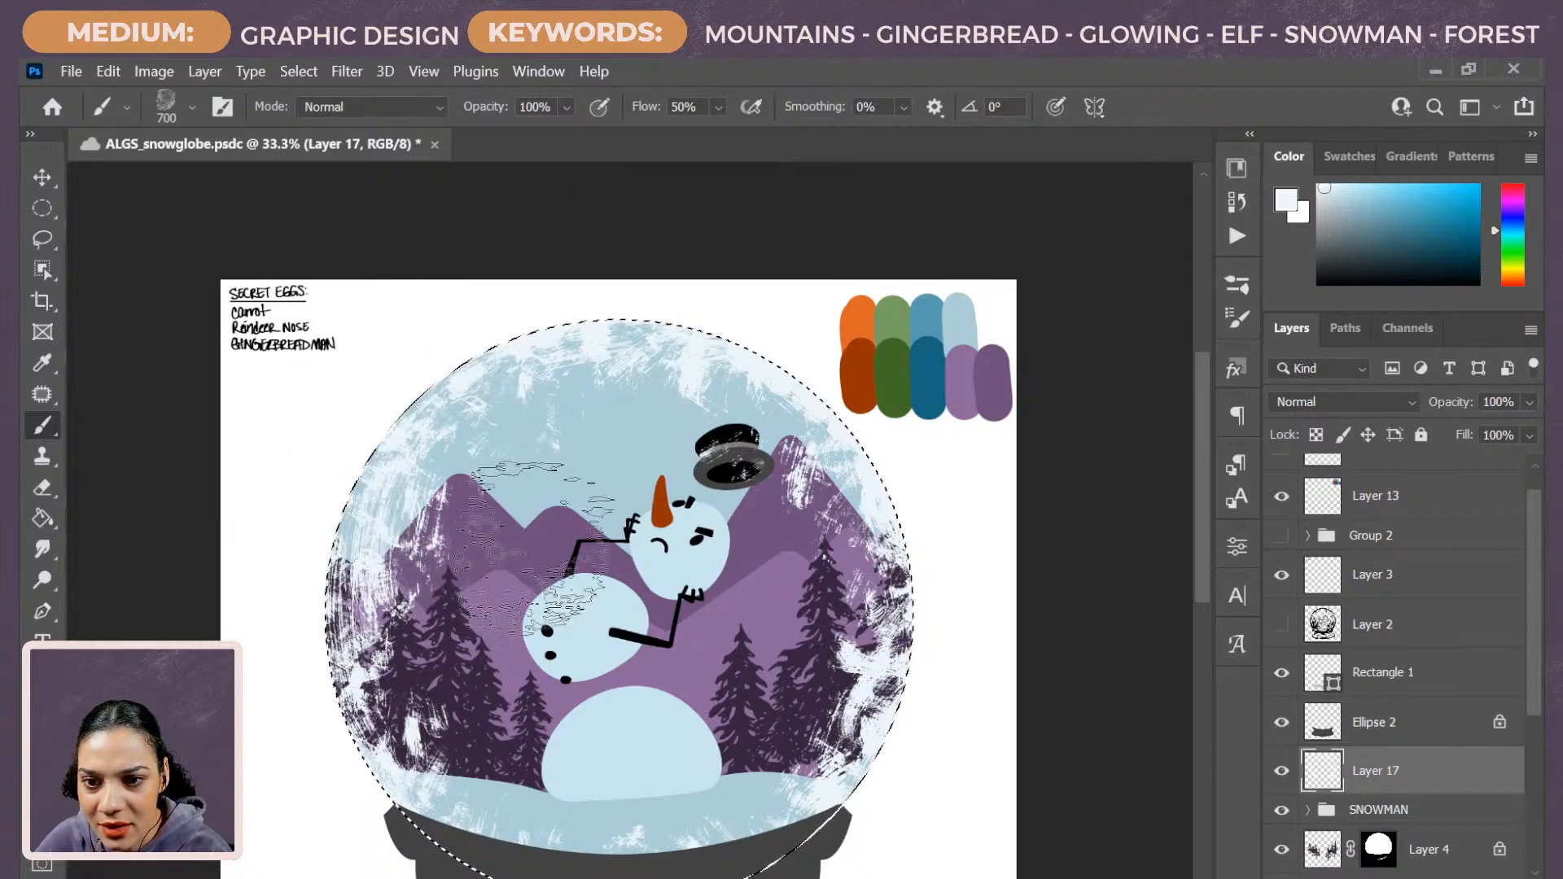
left_click_drag(925, 734, 935, 610)
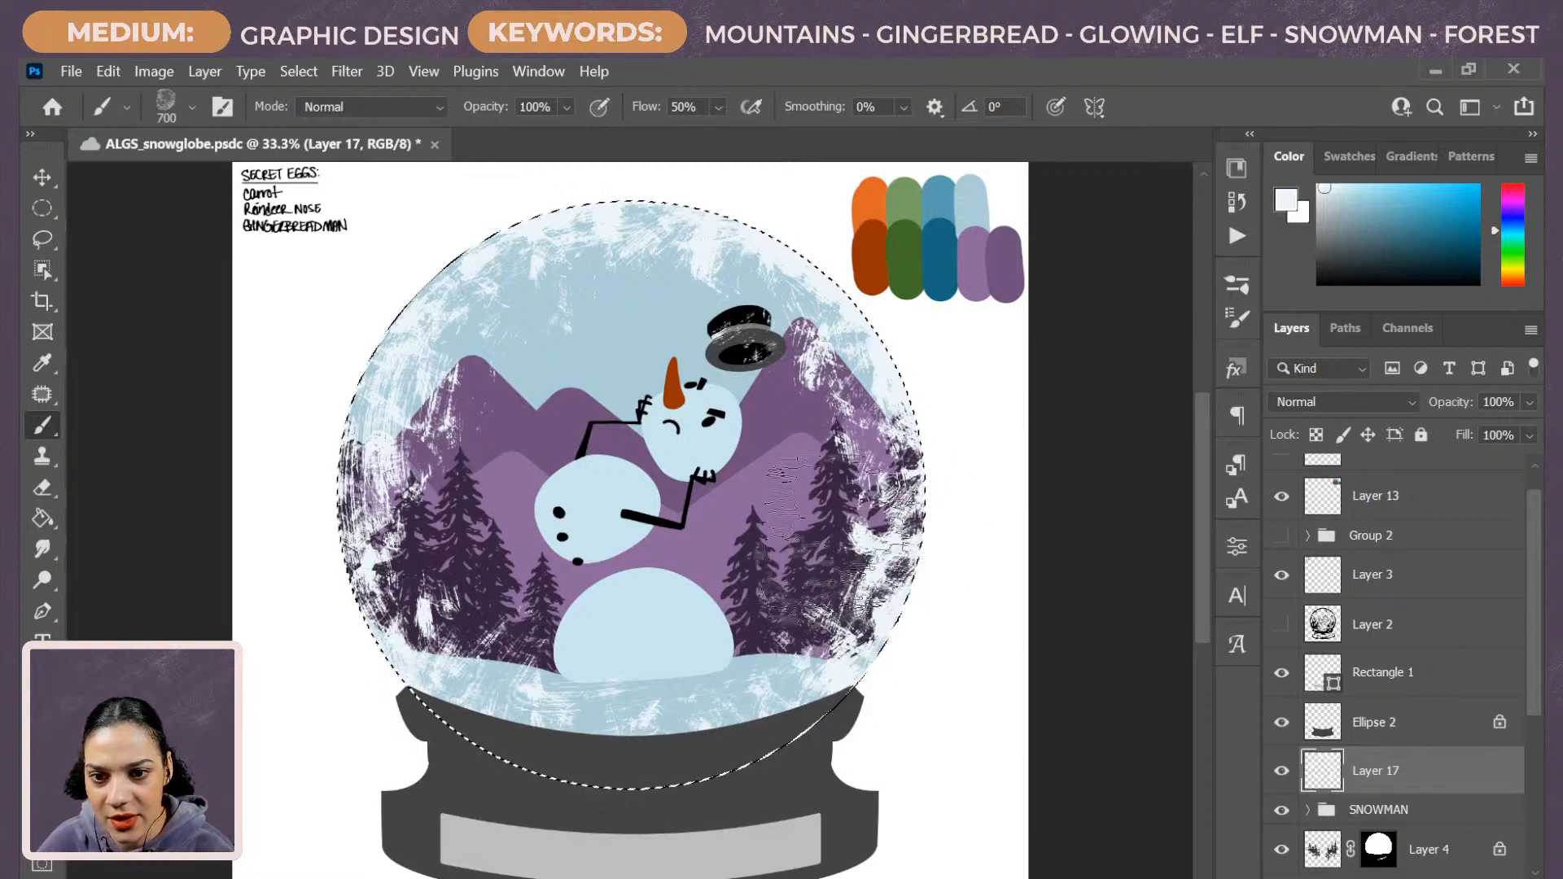
Switch the brush mode to Clear at 250 px and thin out the frost over the trees, mountains and sky.
left_click(404, 106)
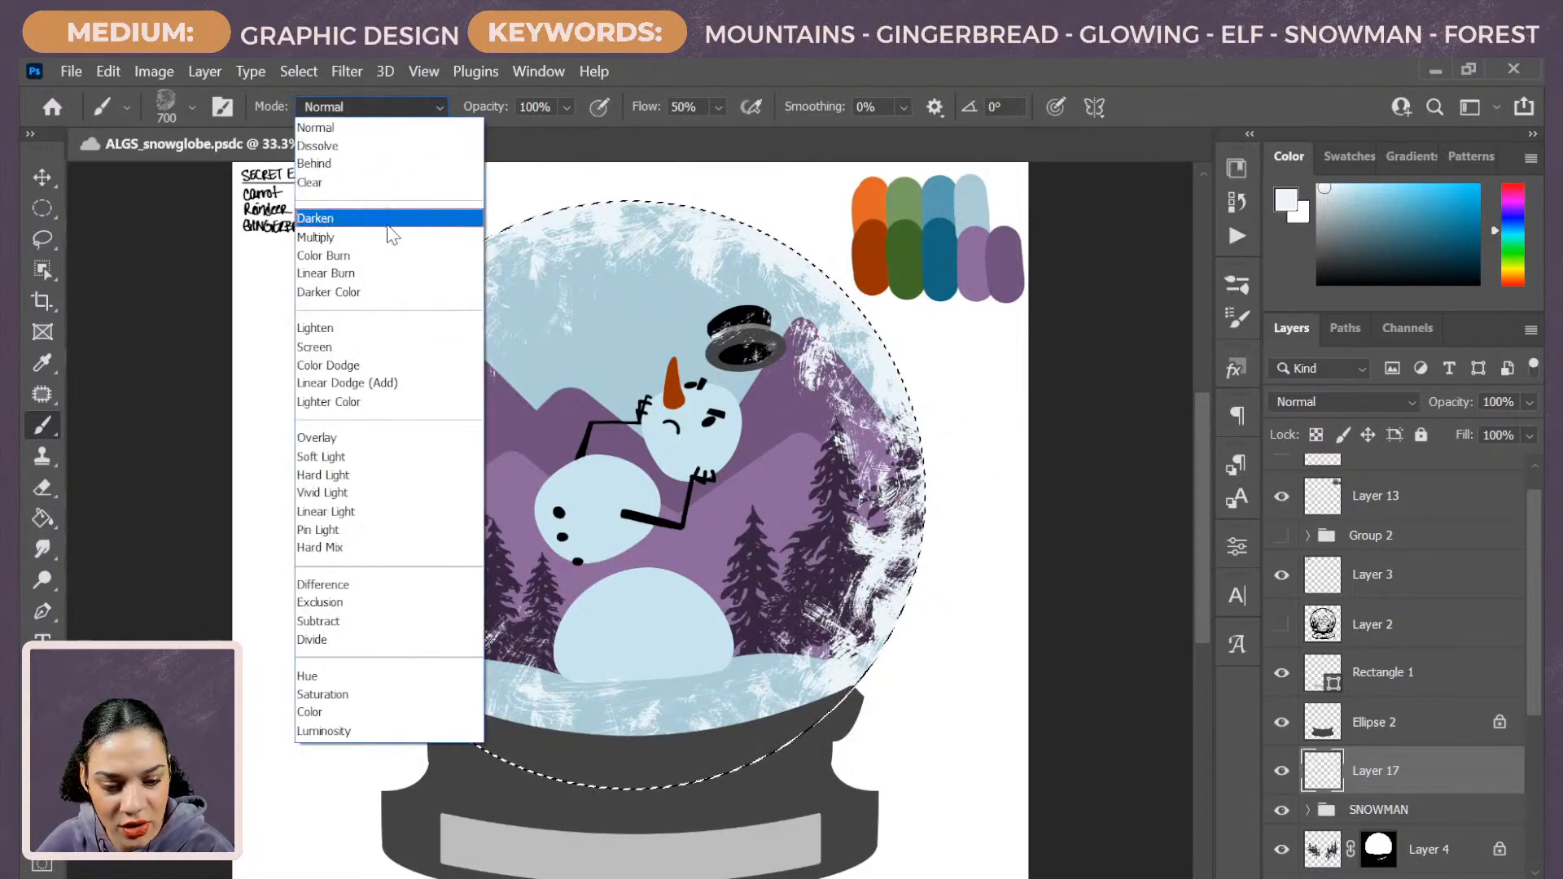
left_click(350, 183)
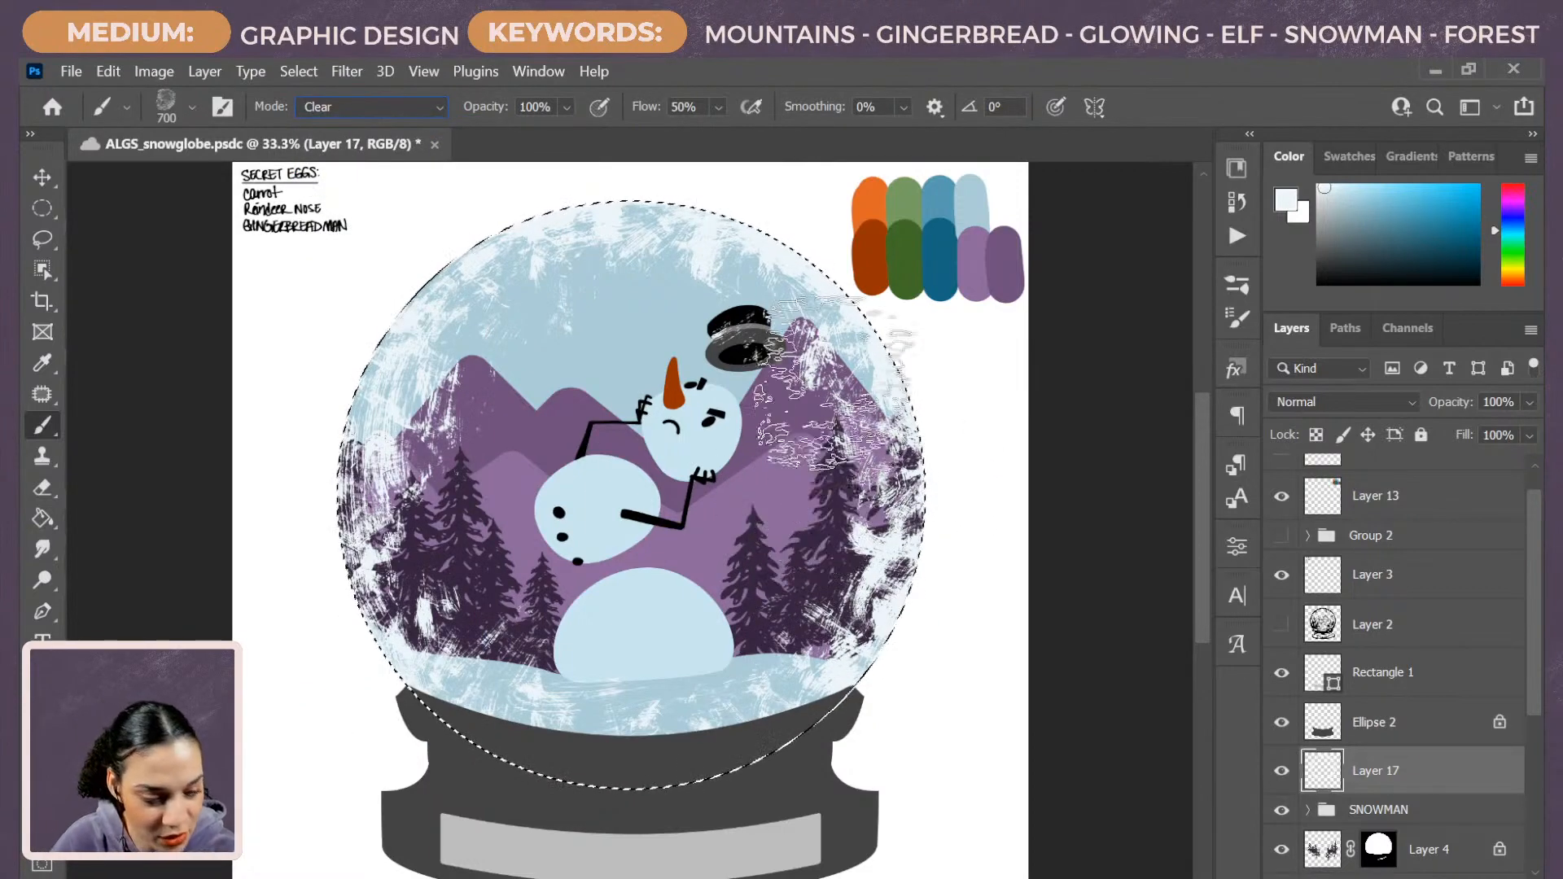
key("bracketleft")
key("bracketleft")
key("bracketleft")
key("bracketleft")
key("bracketleft")
mouse_move(855, 493)
left_mouse_down()
mouse_move(849, 525)
mouse_move(867, 546)
mouse_move(854, 538)
mouse_move(790, 617)
mouse_move(841, 479)
mouse_move(827, 403)
mouse_move(786, 373)
mouse_move(799, 399)
mouse_move(818, 359)
left_mouse_up()
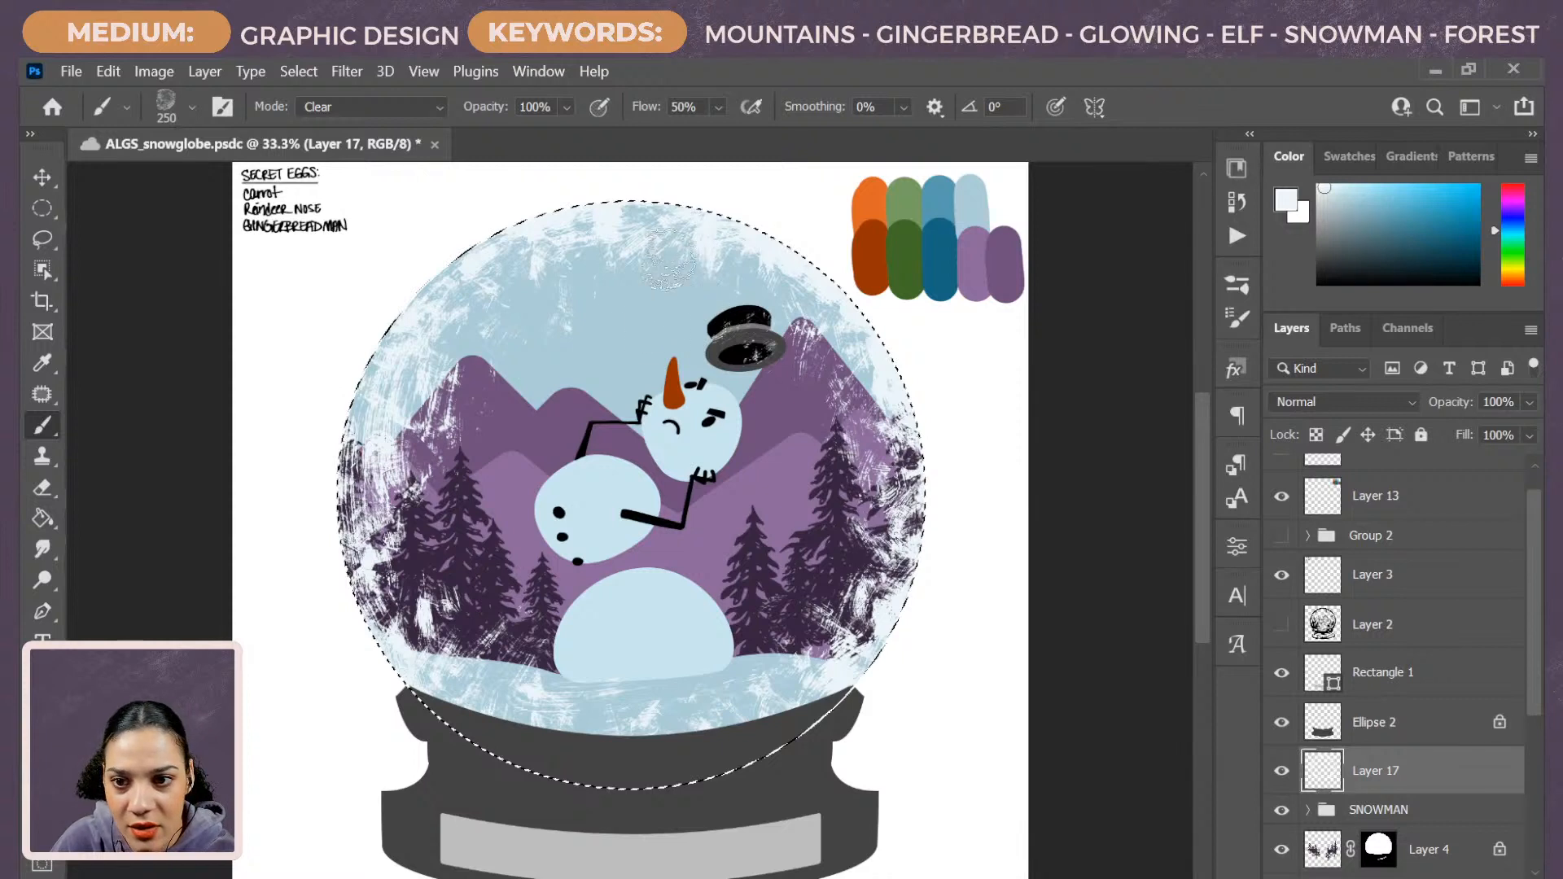
mouse_move(511, 399)
left_mouse_down()
mouse_move(477, 409)
mouse_move(440, 334)
left_mouse_up()
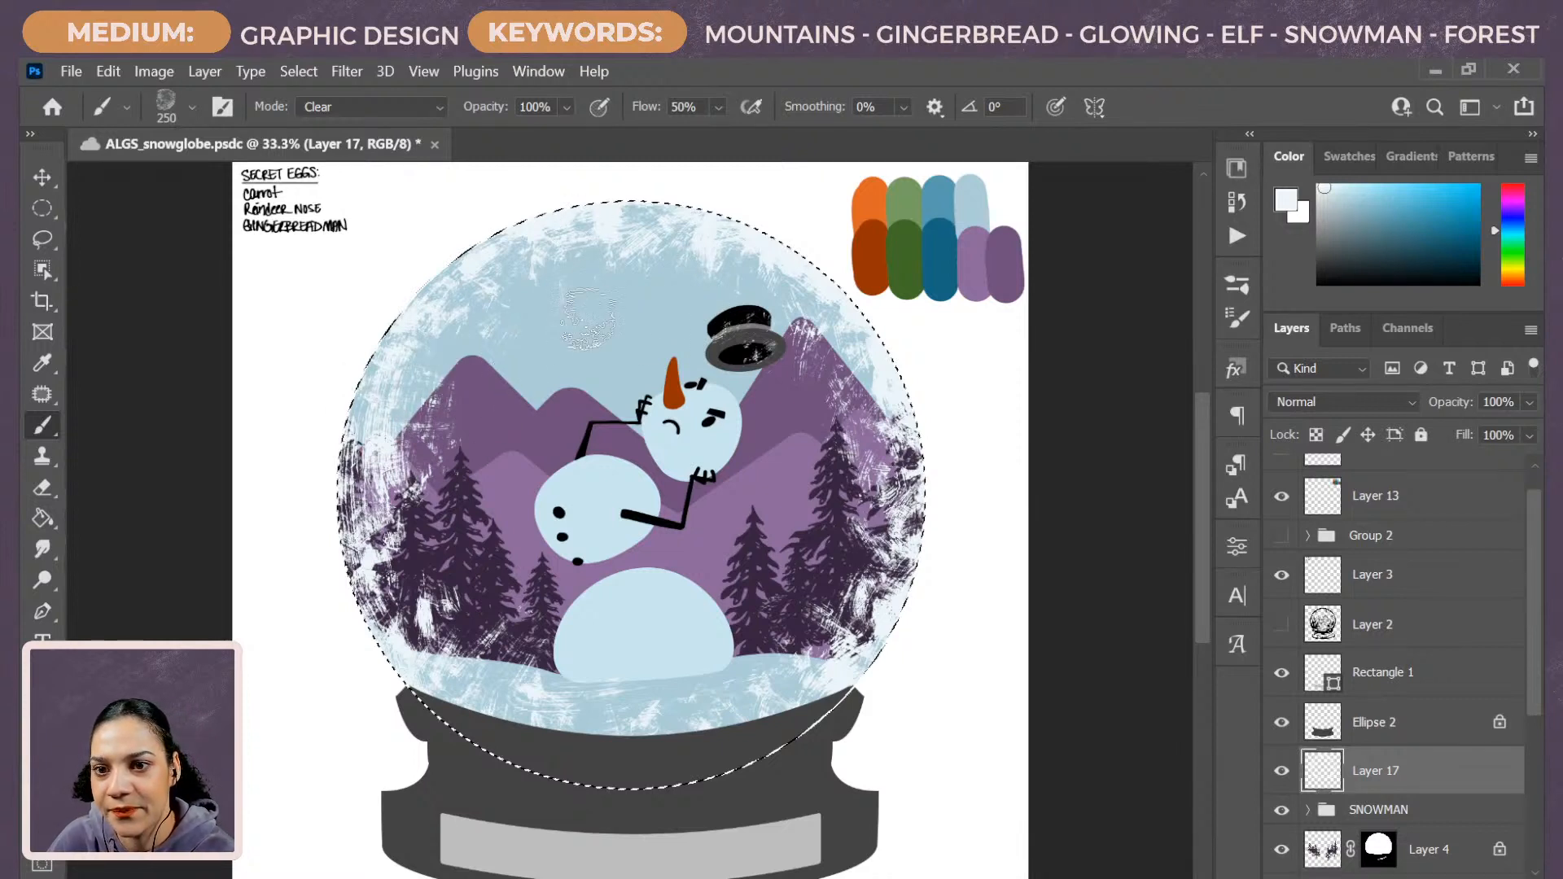
left_click_drag(855, 492, 827, 559)
mouse_move(387, 529)
left_mouse_down()
mouse_move(465, 437)
mouse_move(394, 482)
left_mouse_up()
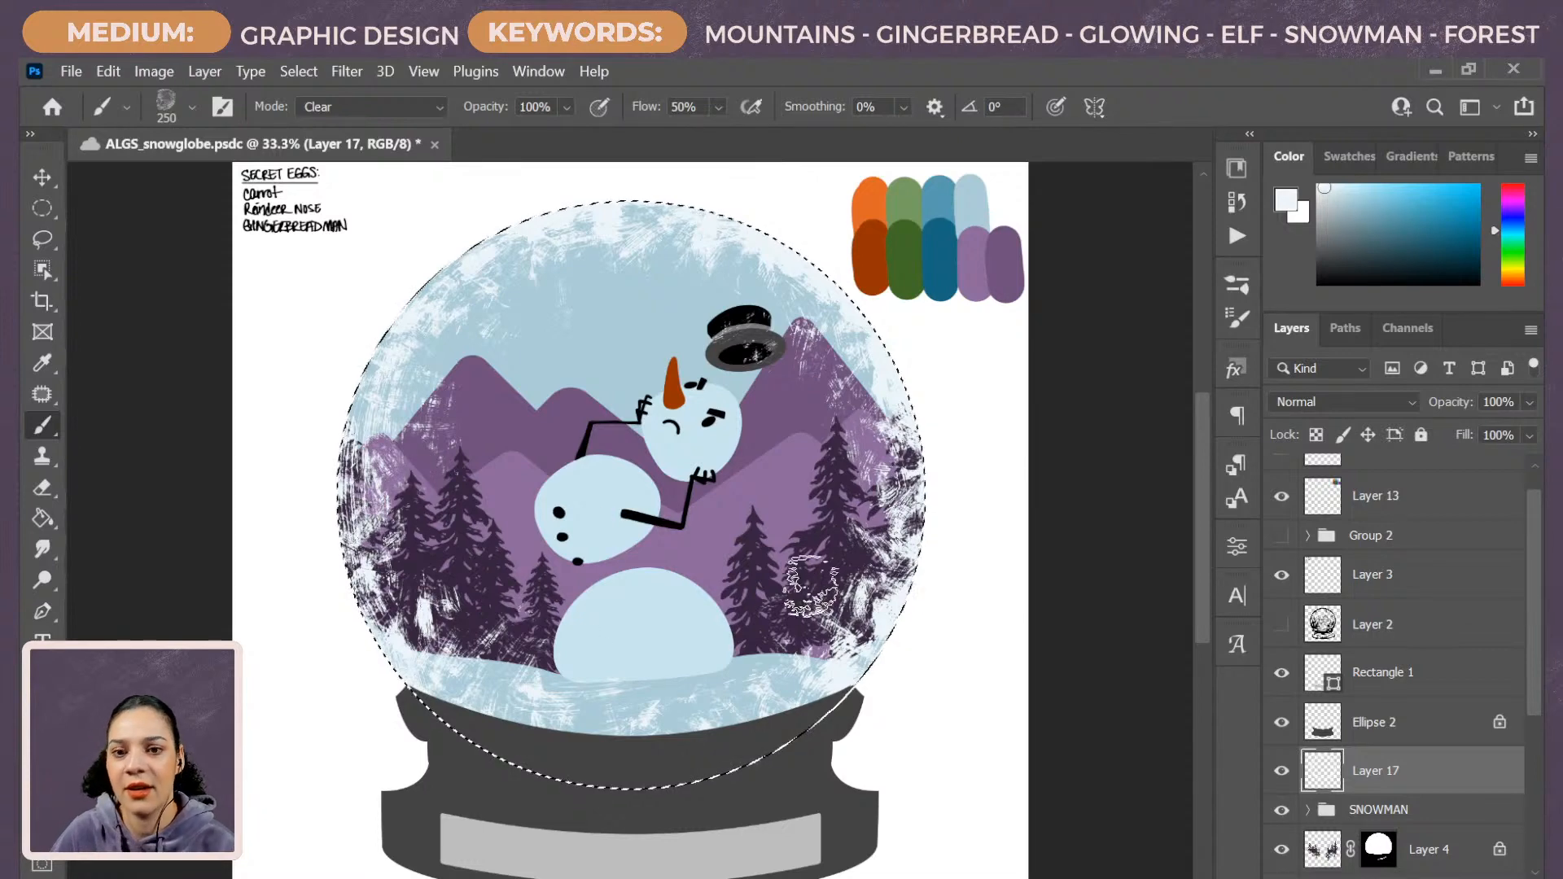
Set the fill of the frost-painted Layer 17 to 80%.
left_click(1529, 434)
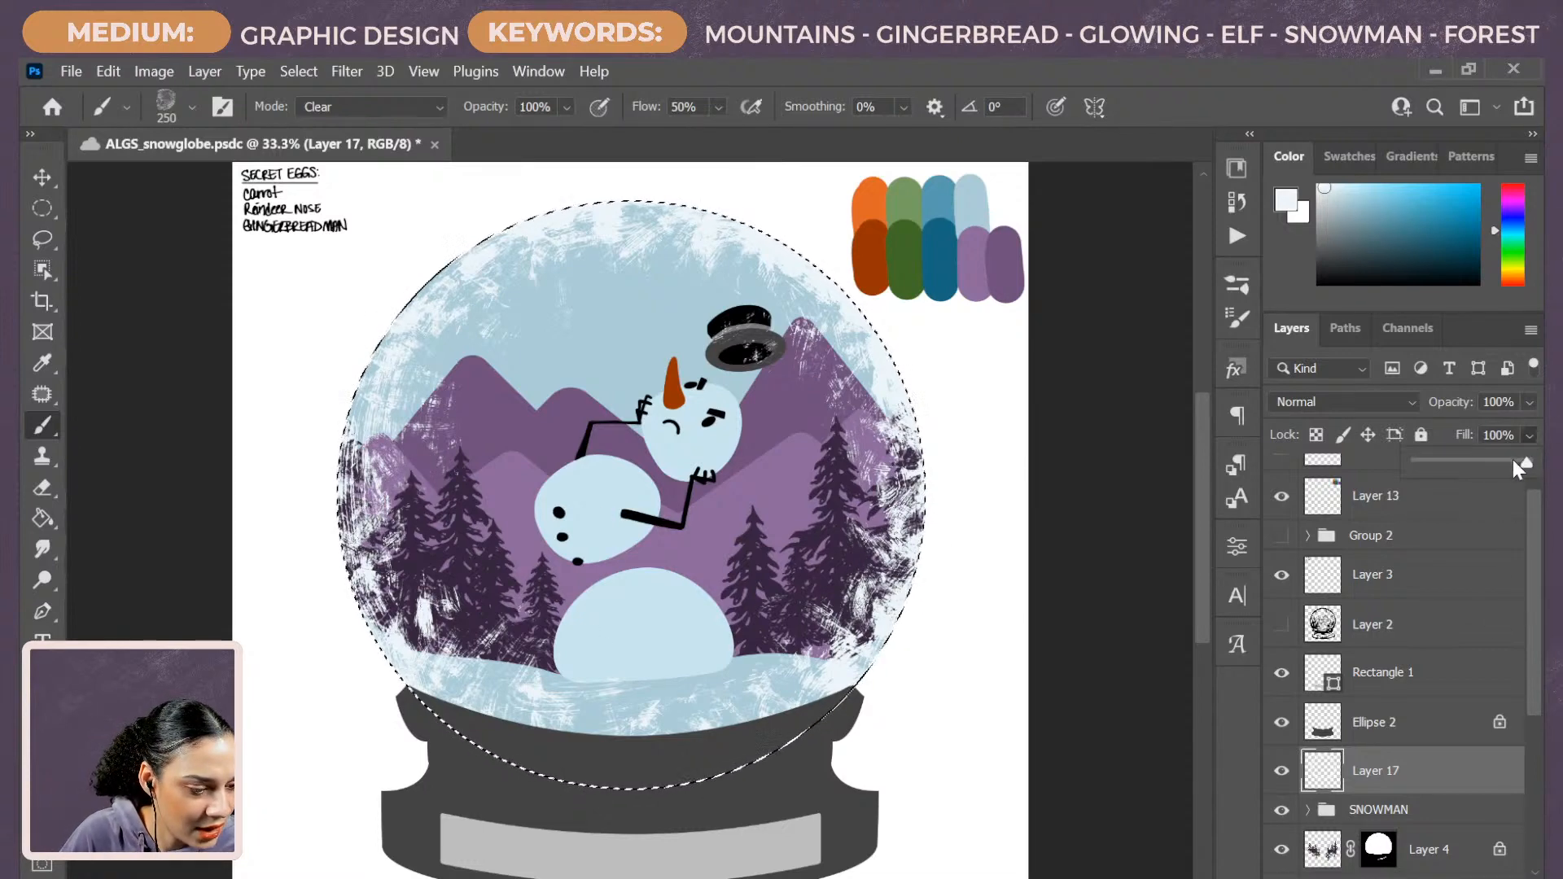
left_click(1501, 460)
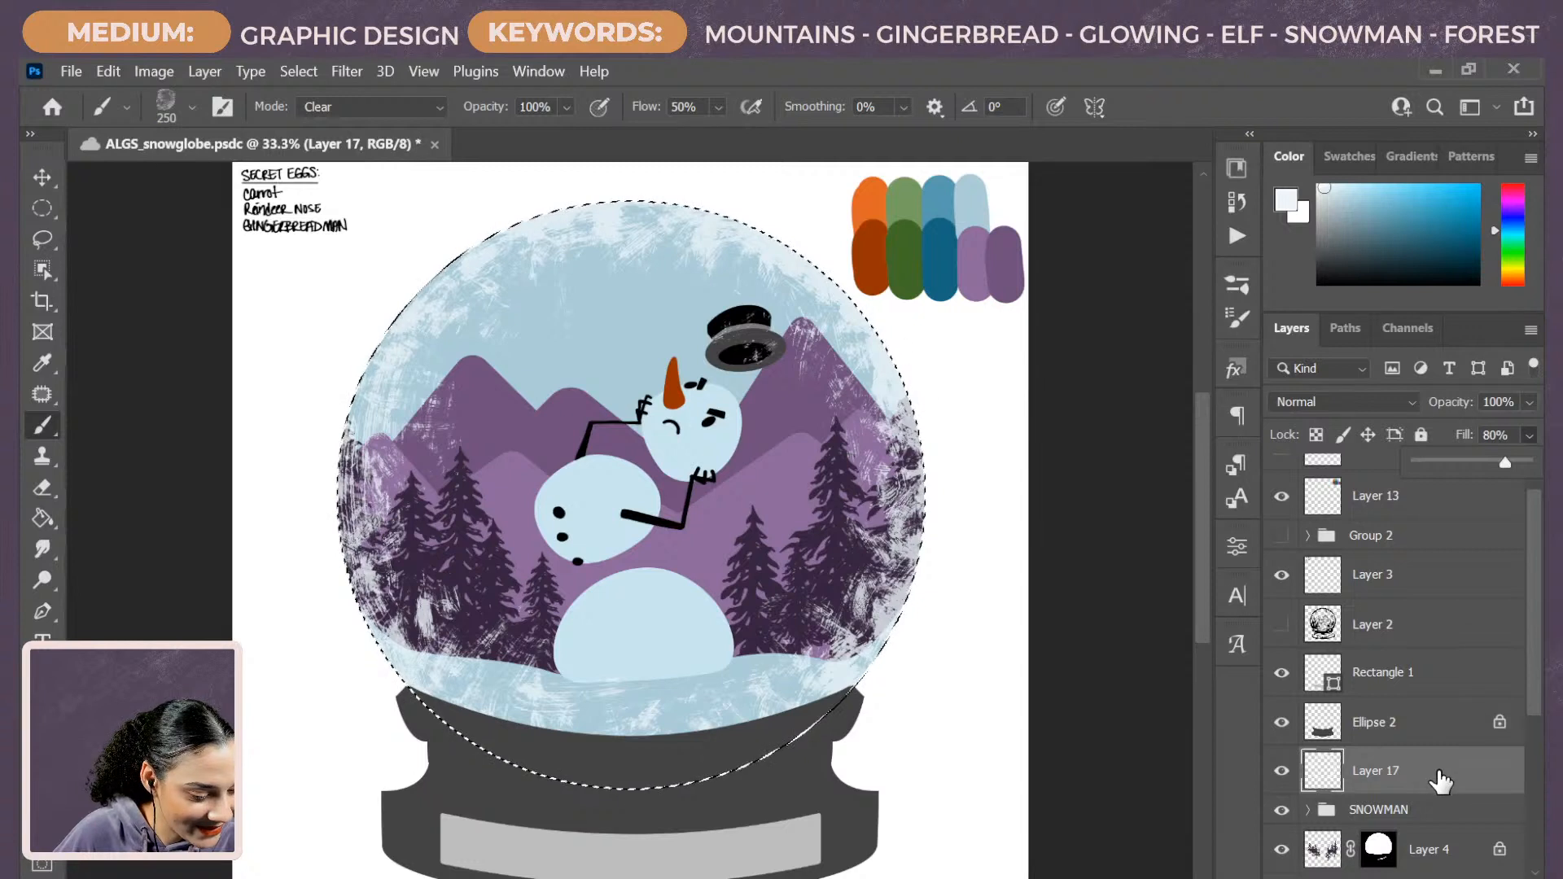
left_click_drag(1533, 712, 1531, 792)
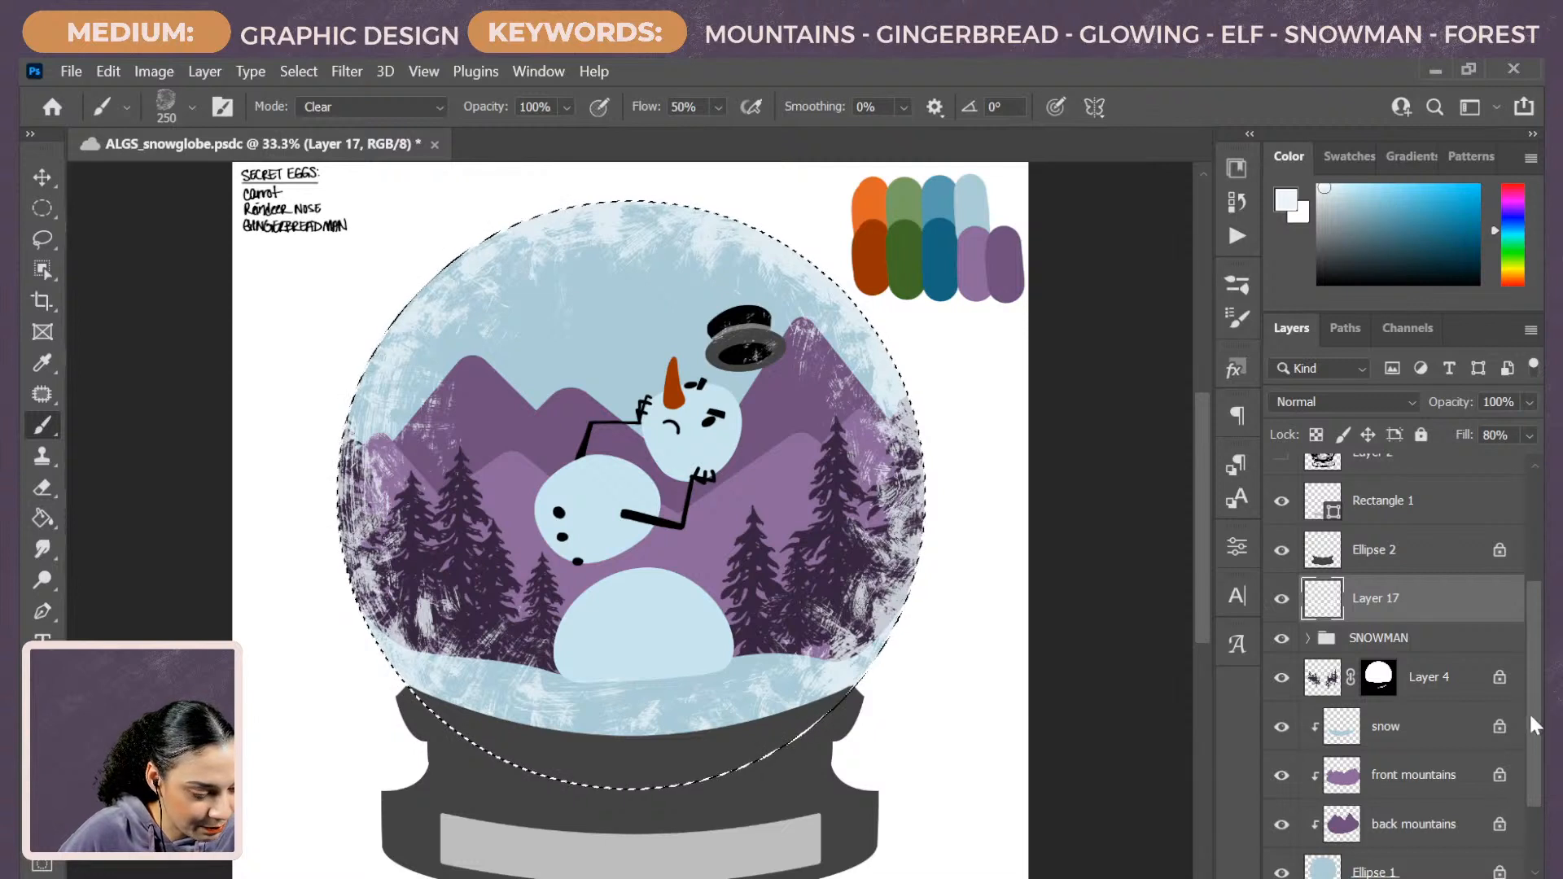
left_click_drag(1537, 722, 1536, 737)
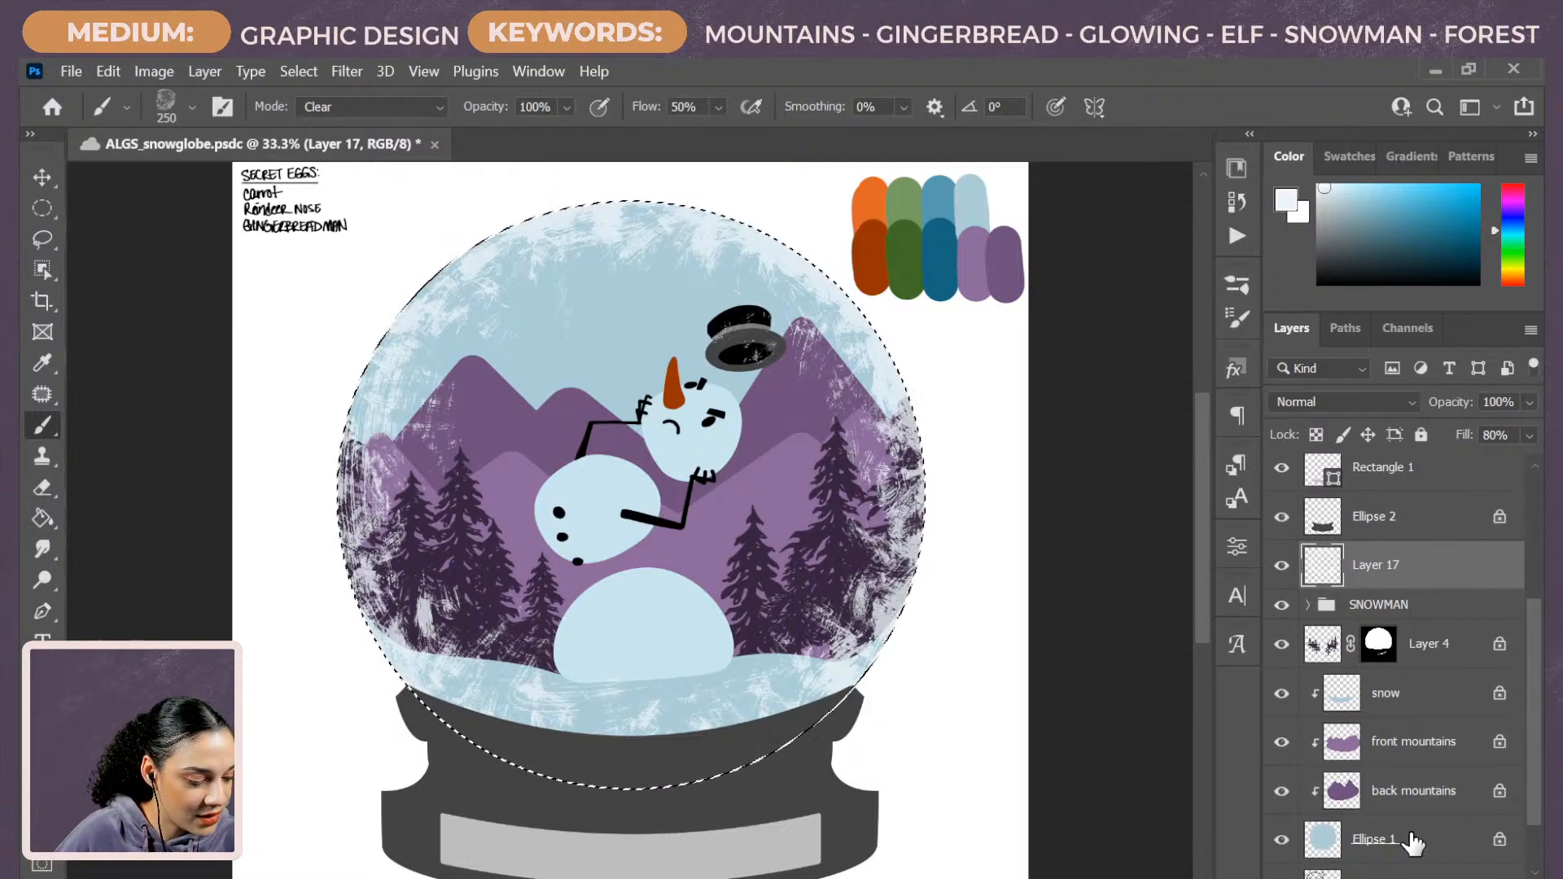
left_click(1430, 802)
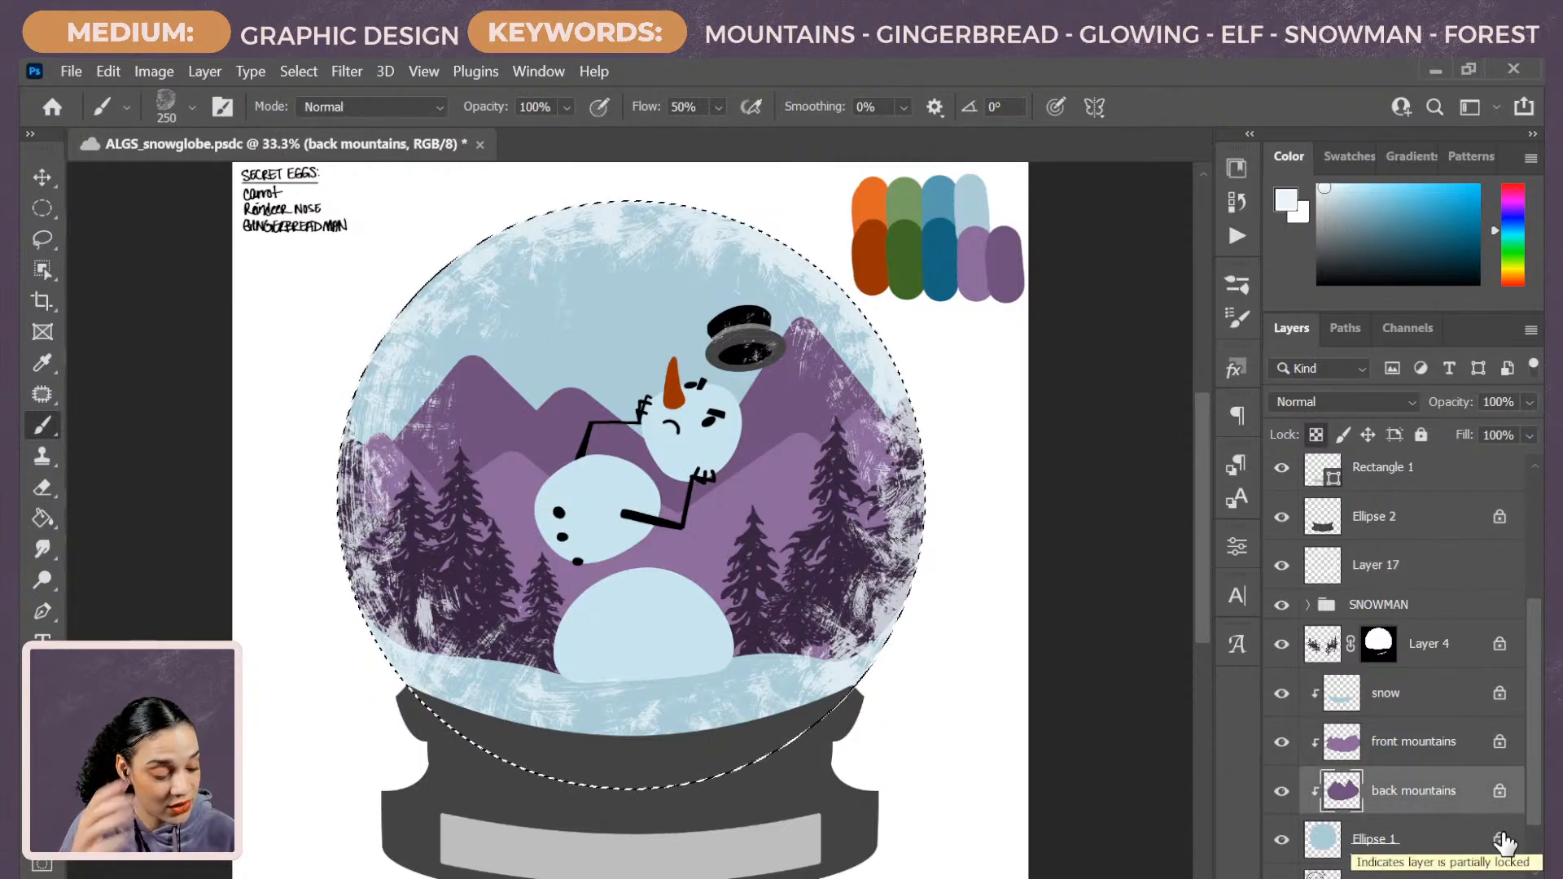
left_click(1404, 841)
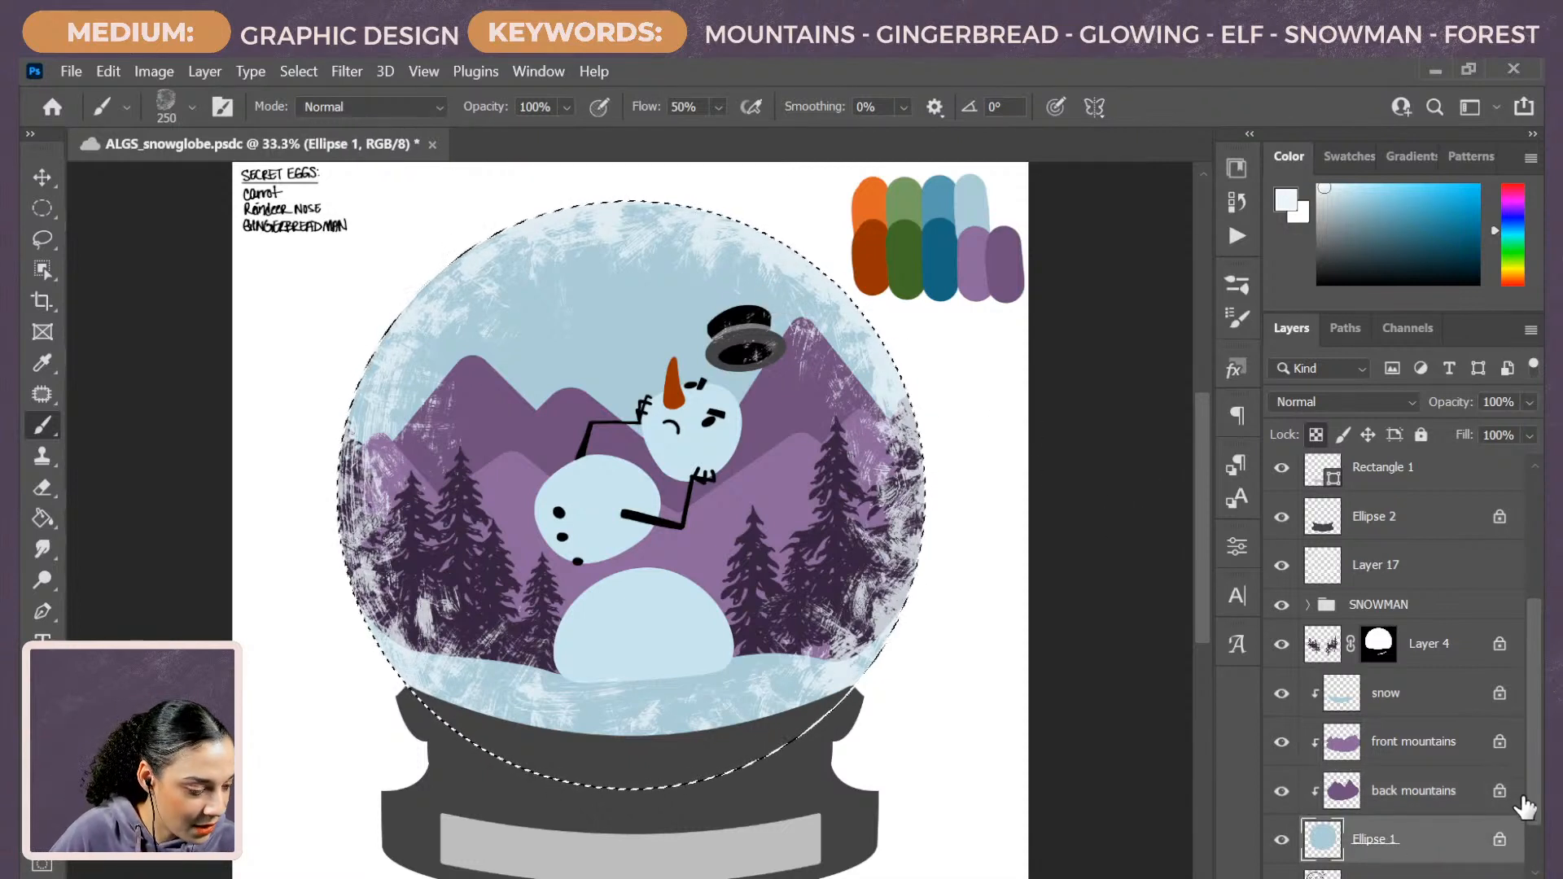
scroll(1538, 765, "up", 3)
scroll(1539, 743, "up", 3)
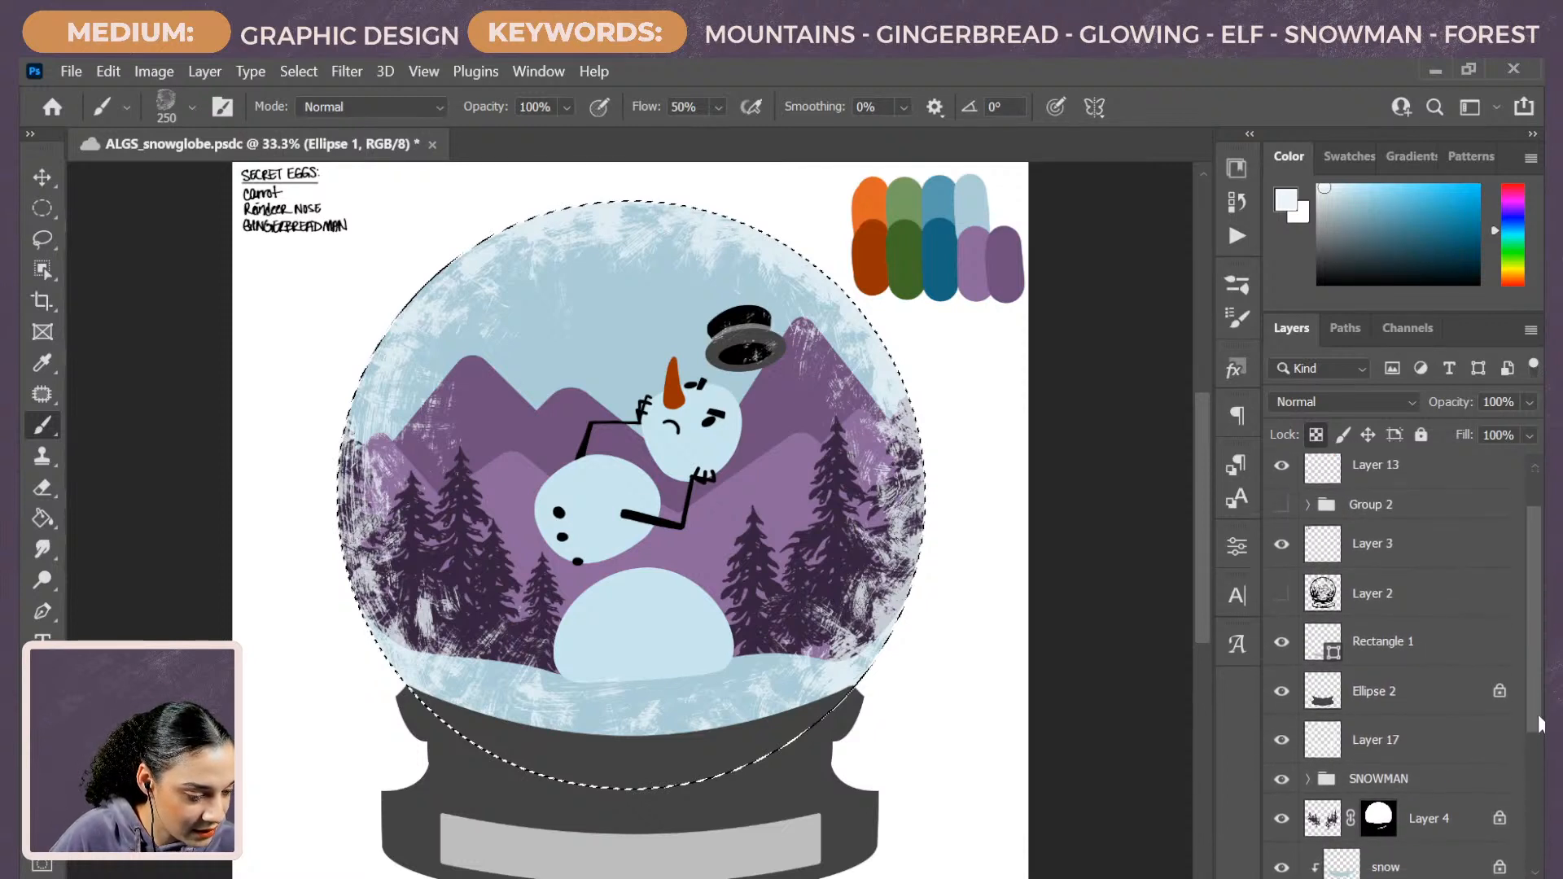
scroll(1539, 742, "down", 3)
Rename Layer 17 as "frost".
double_click(1374, 706)
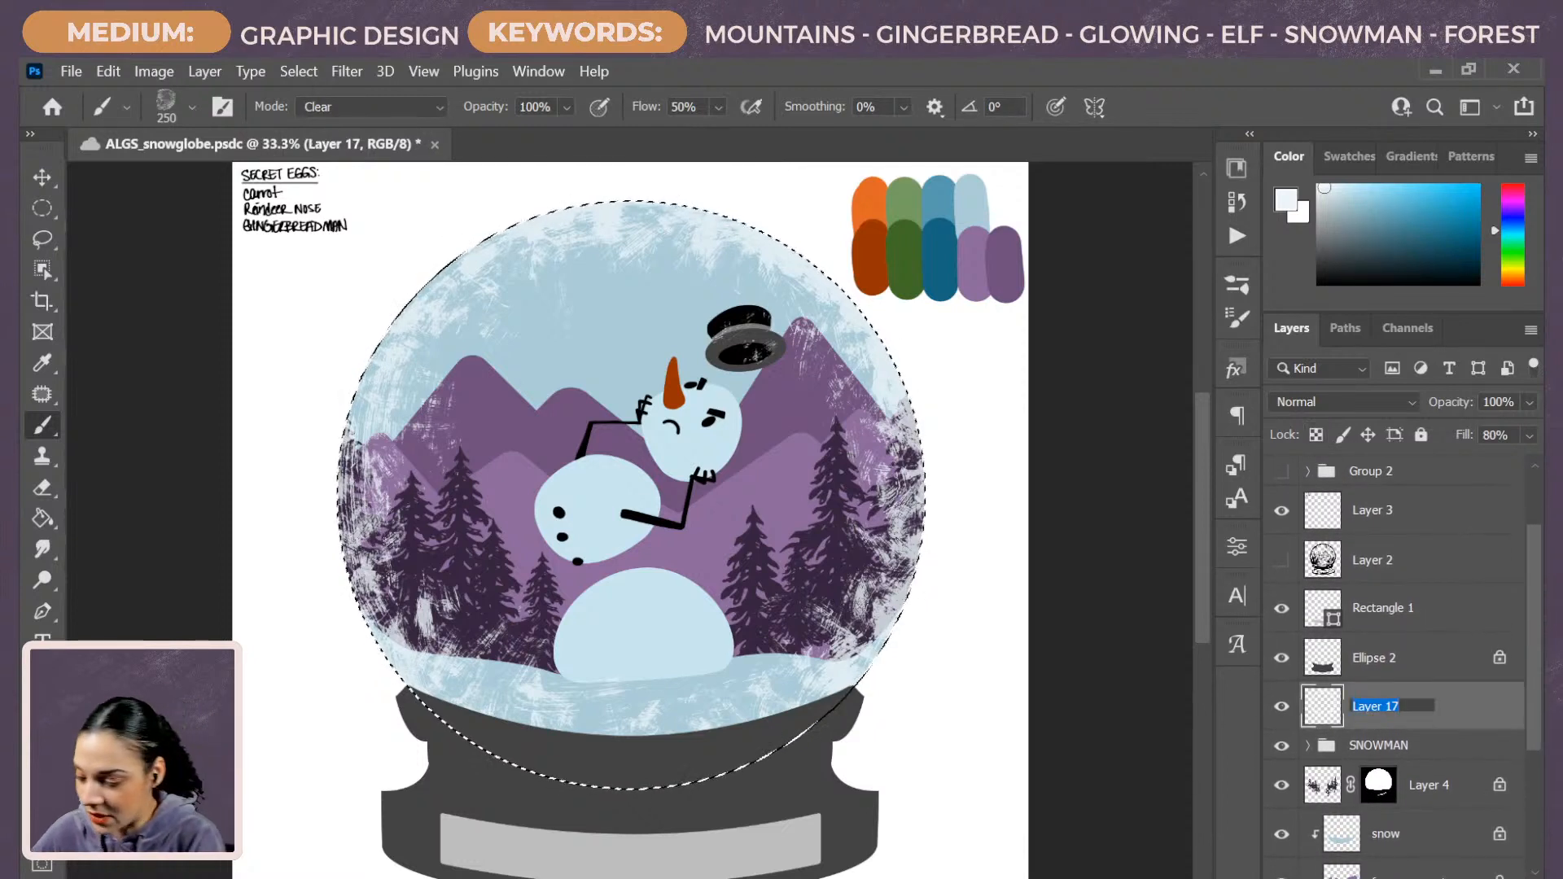
type("frost")
key("Return")
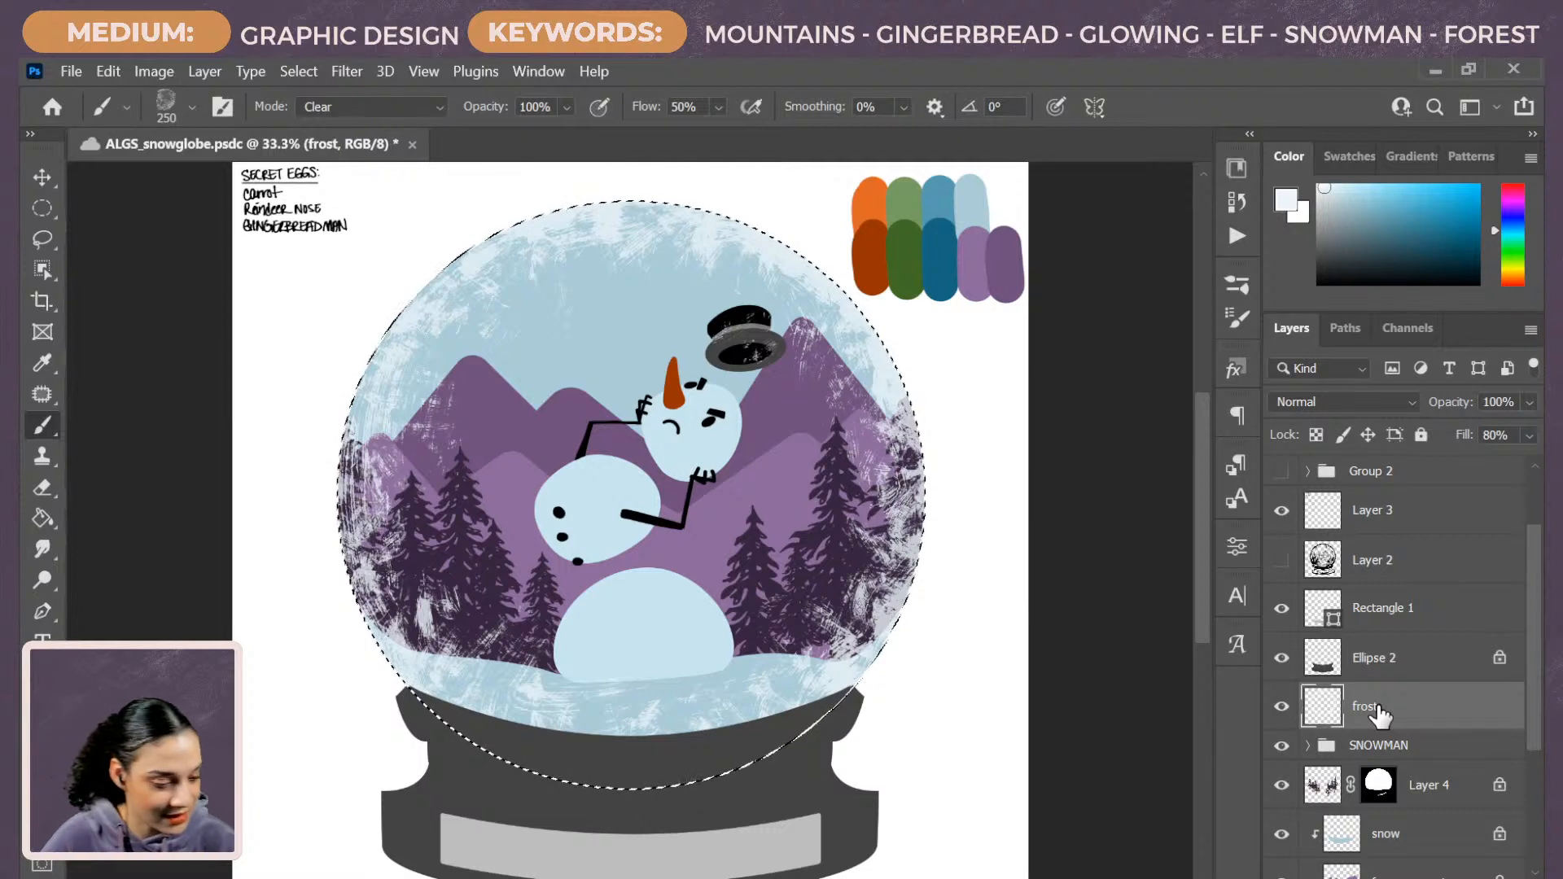
Hide the frost layer and deselect the globe outline.
left_click(1282, 706)
scroll(1538, 742, "down", 2)
scroll(1538, 742, "down", 2)
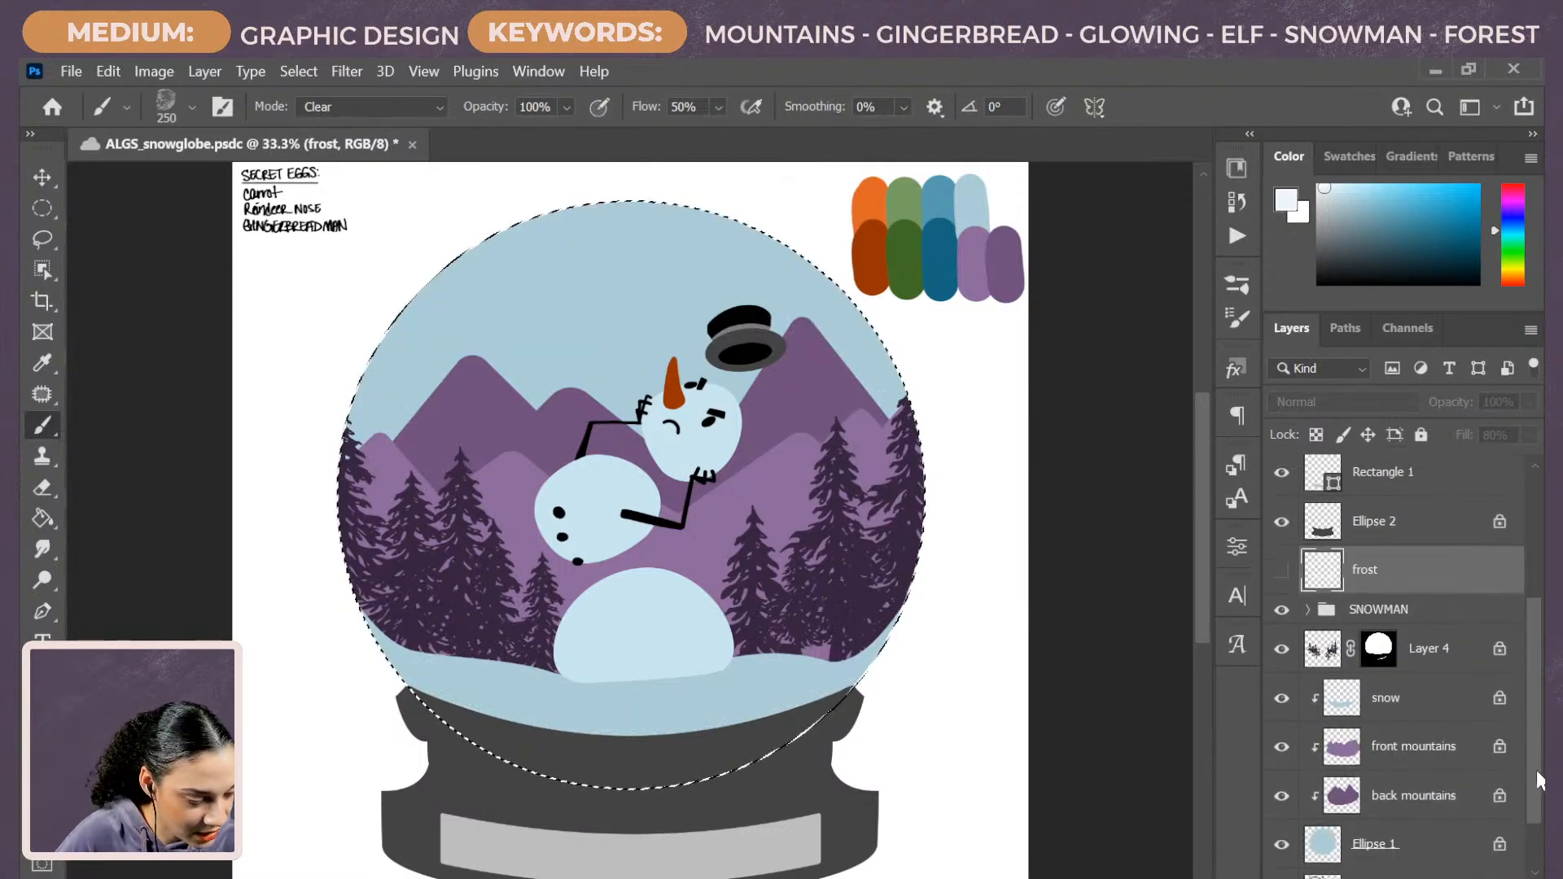
key("ctrl+d")
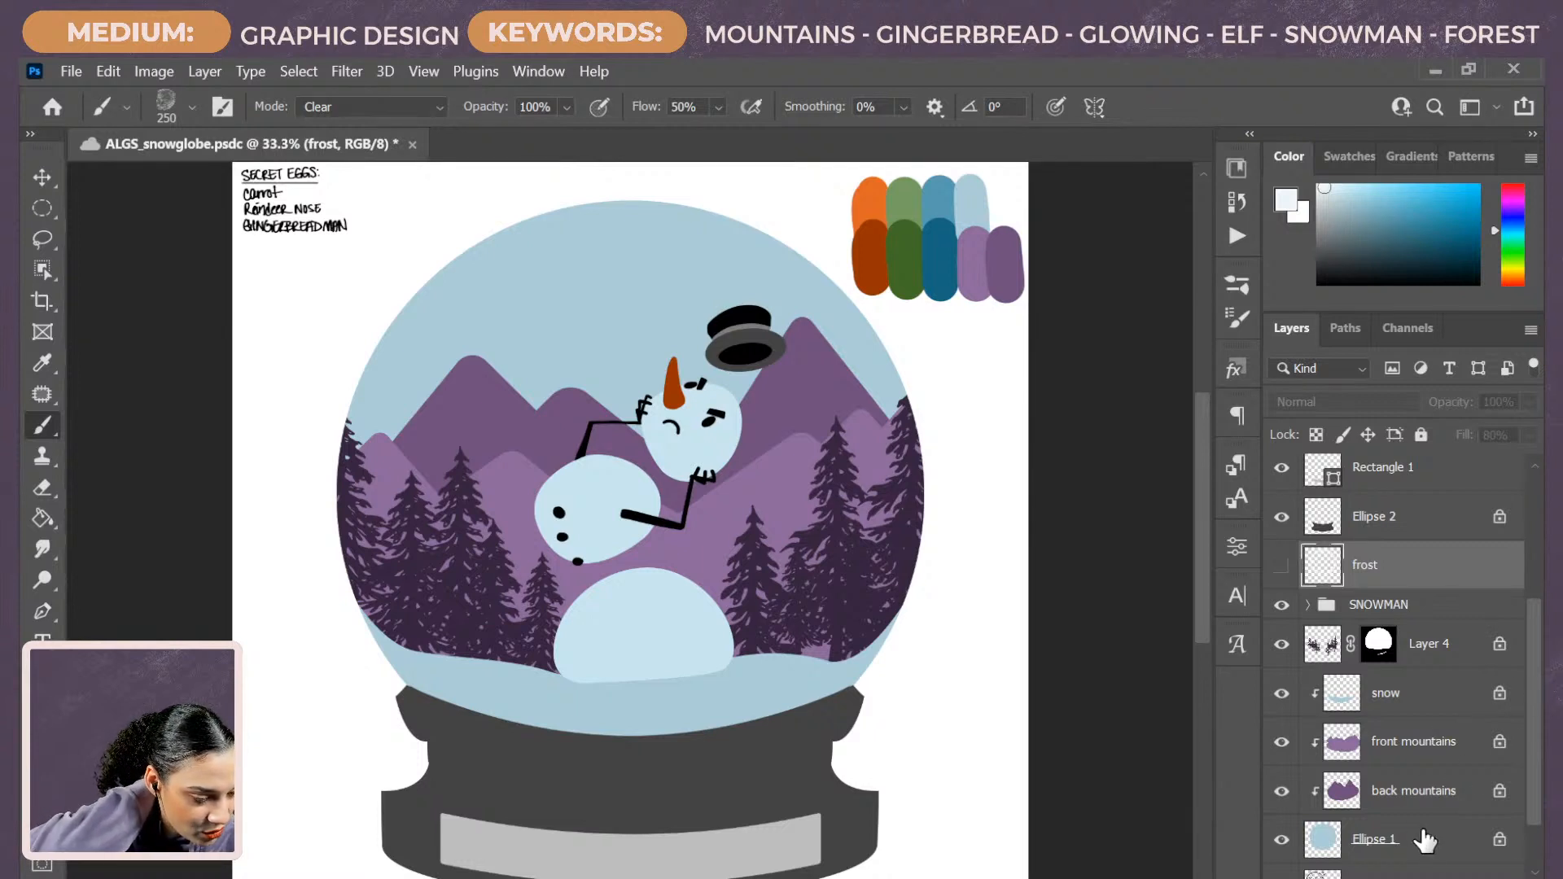
Add a new layer clipped to the Ellipse 1 globe shape, directly beneath the back mountains.
left_click(1480, 836)
key("ctrl+shift+n")
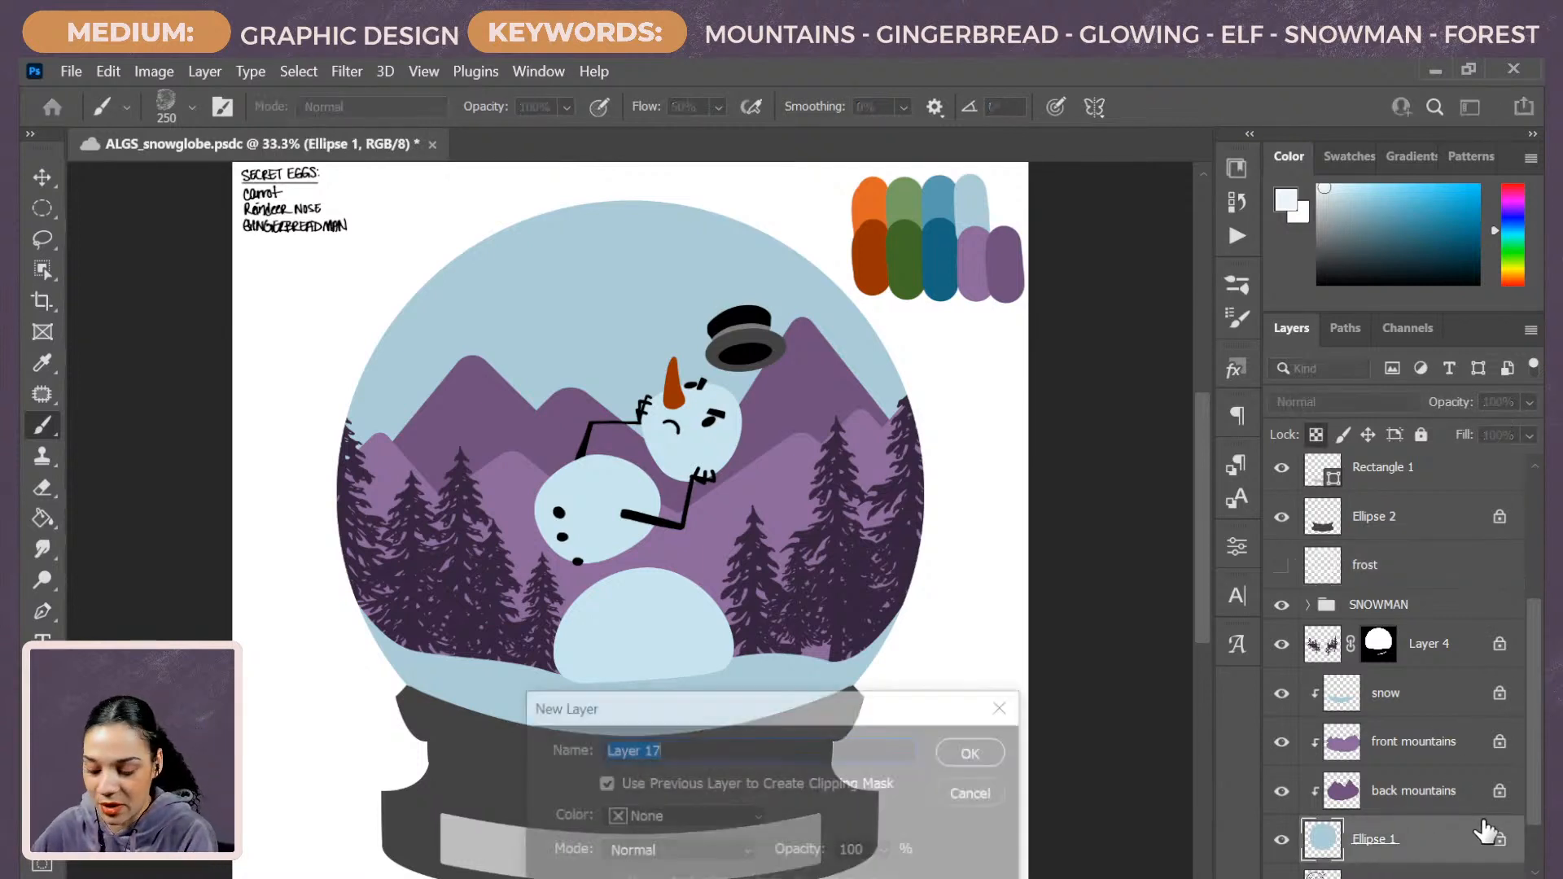
key("Return")
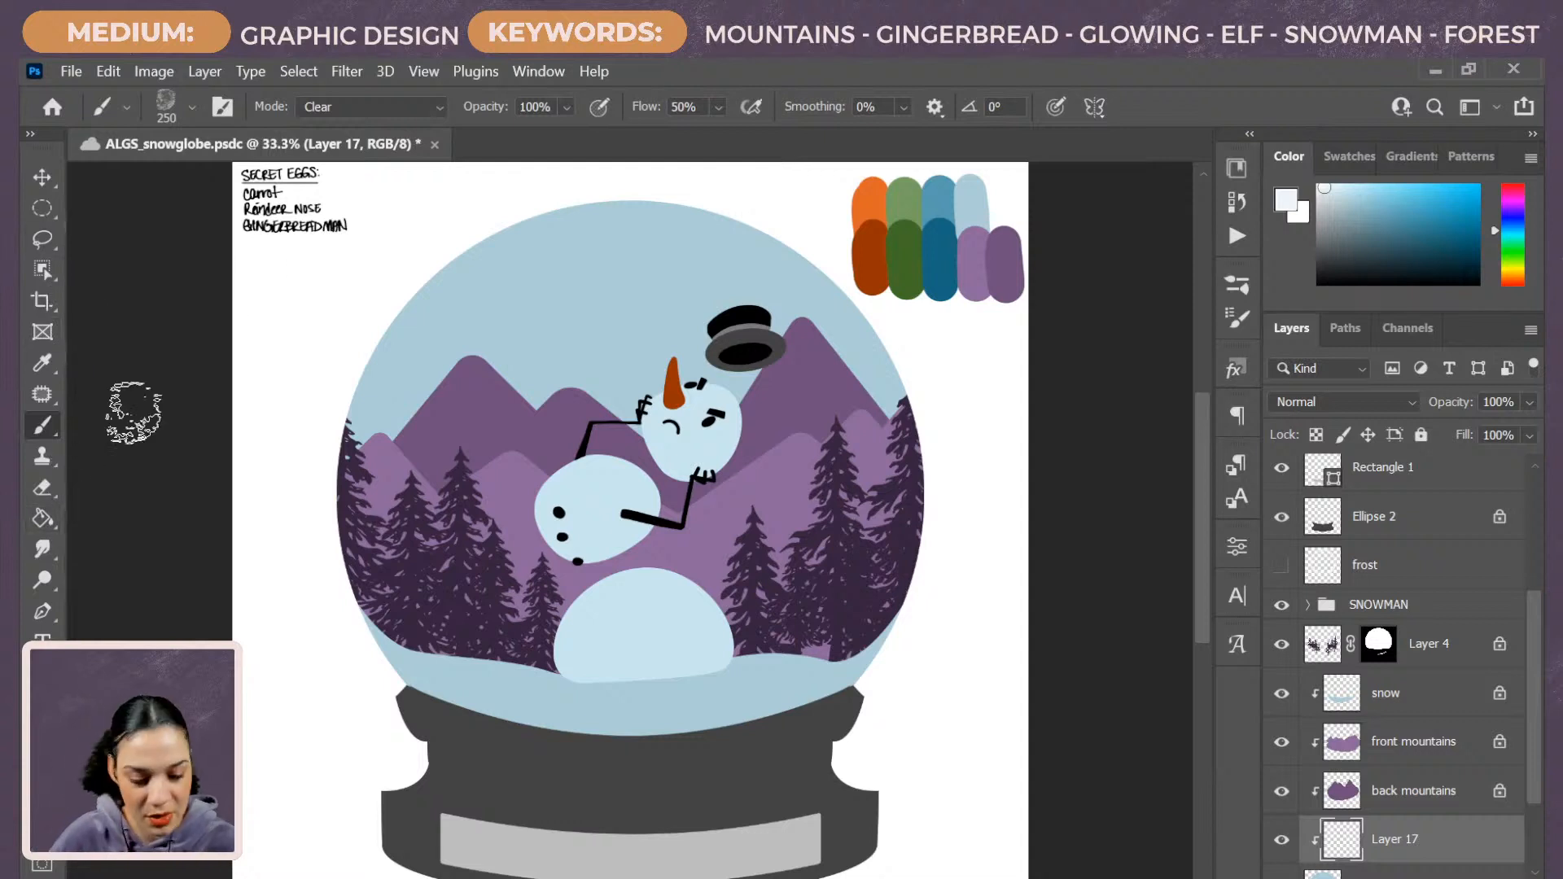
Set up the Gradient tool with the foreground-to-transparent preset from the Basics group.
left_click_drag(44, 518, 139, 519)
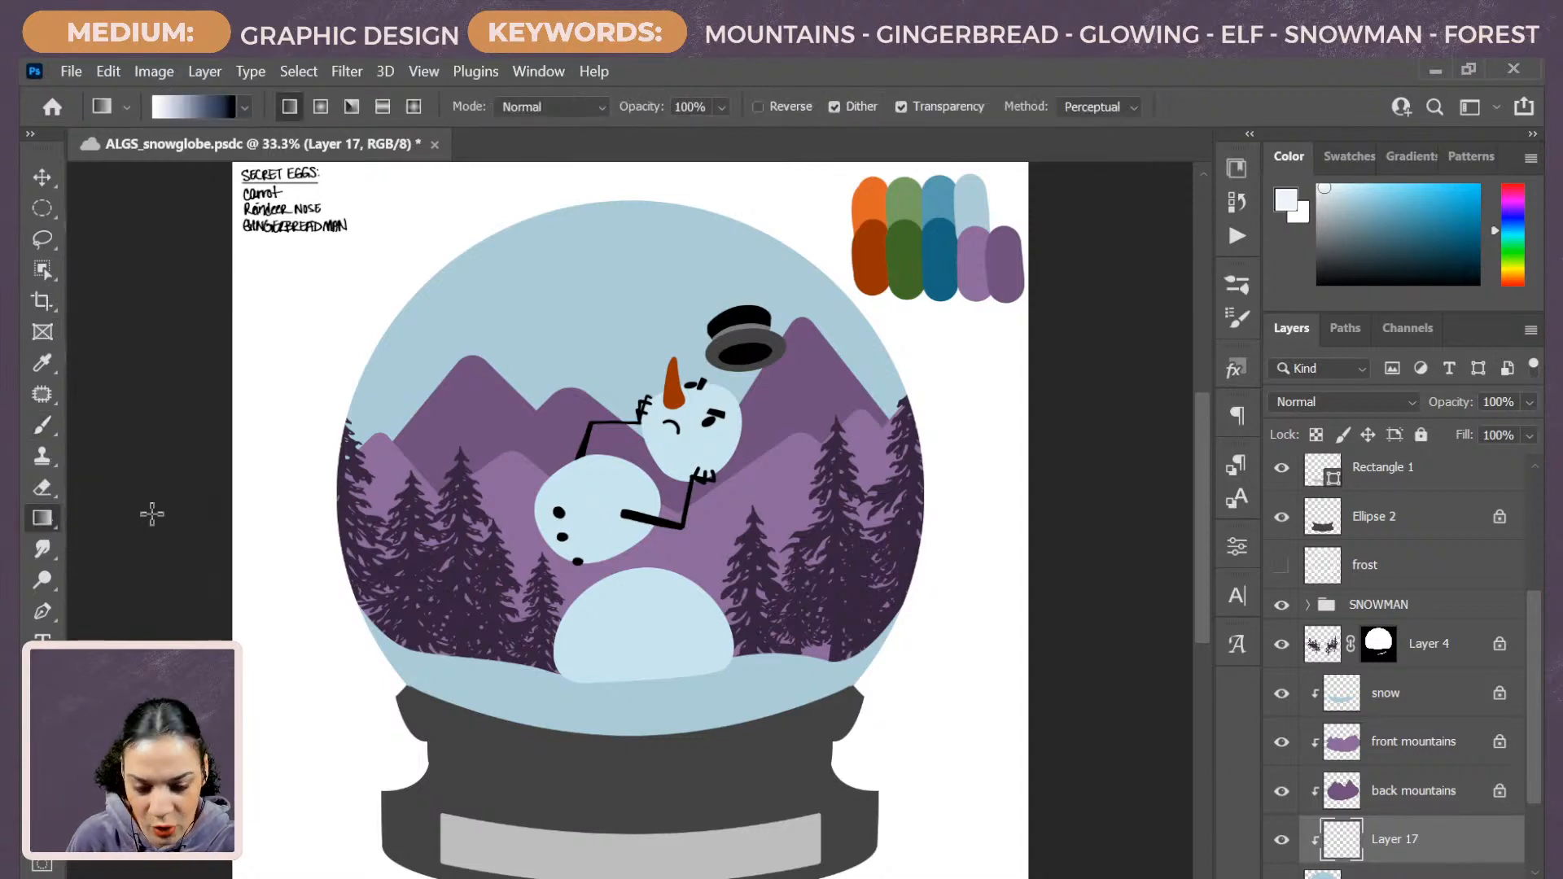
left_click(247, 110)
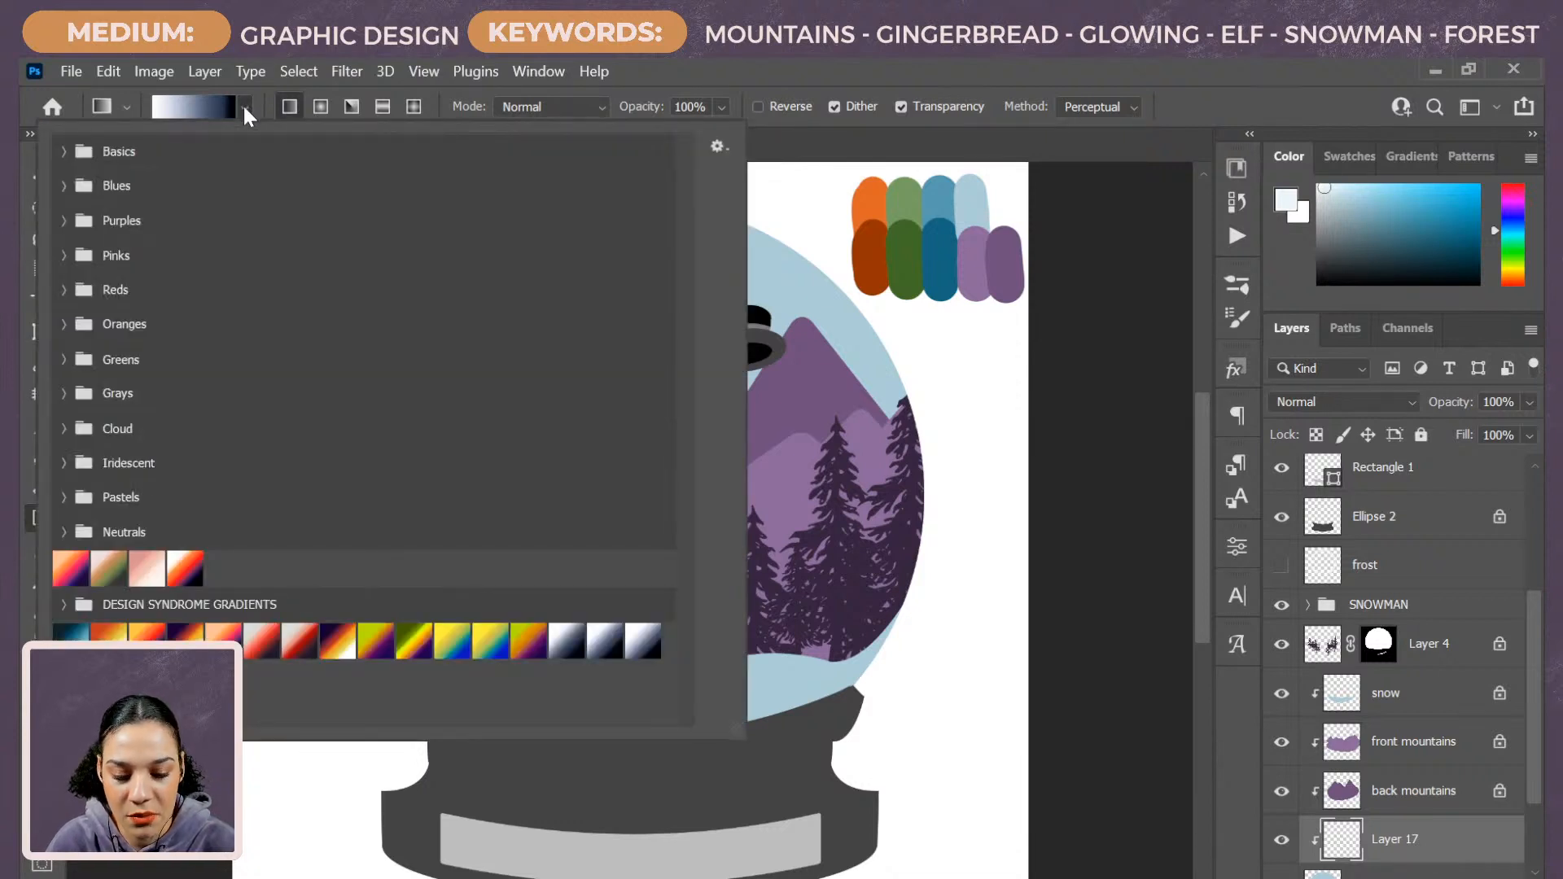
left_click(68, 152)
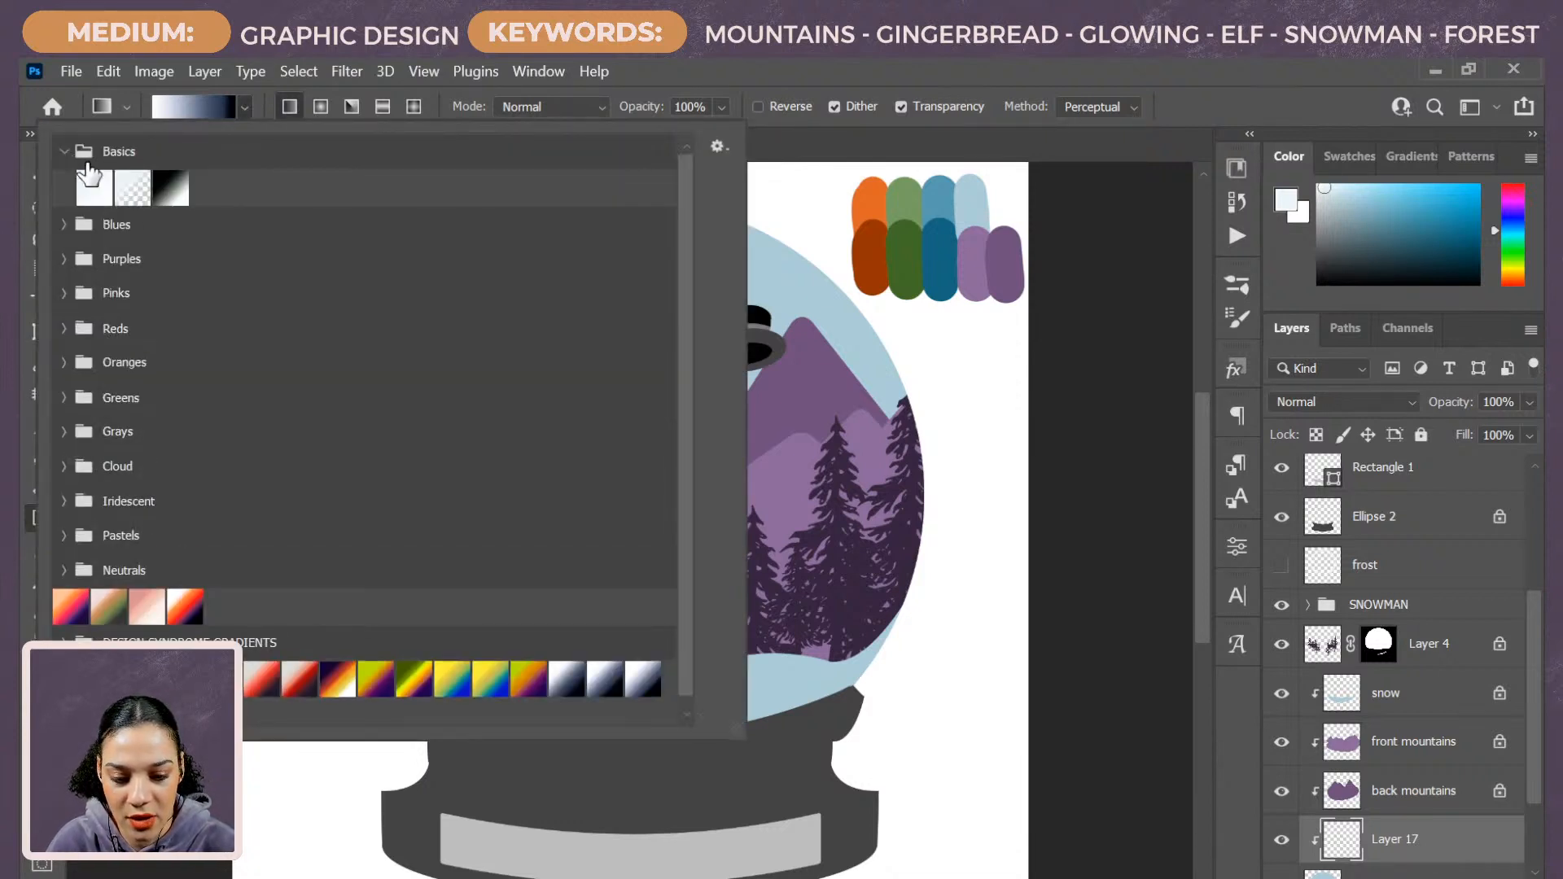
left_click(133, 190)
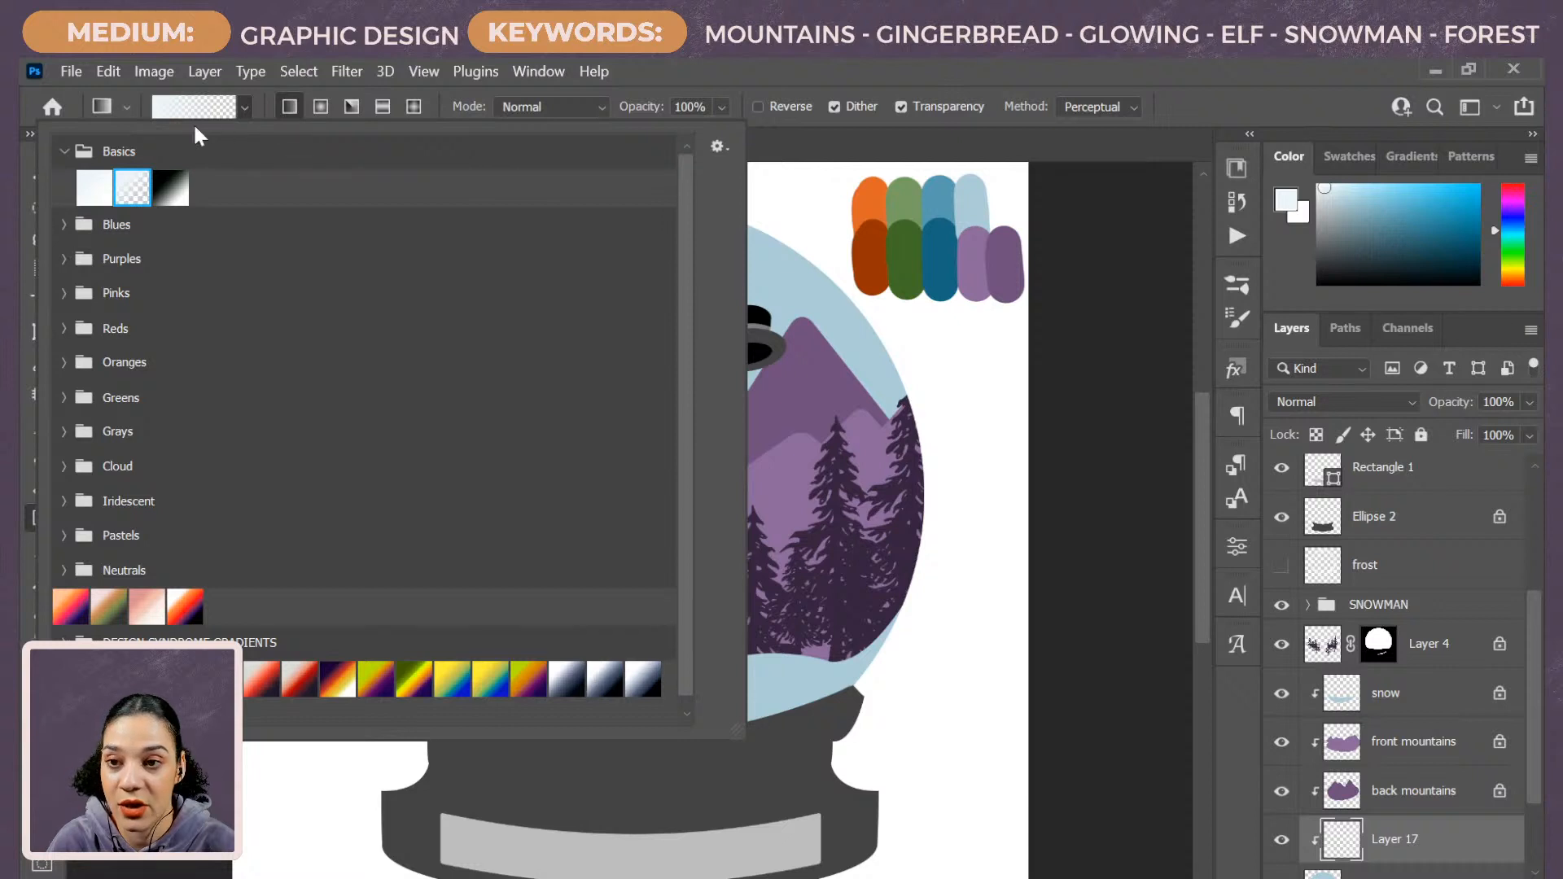
left_click(1078, 315)
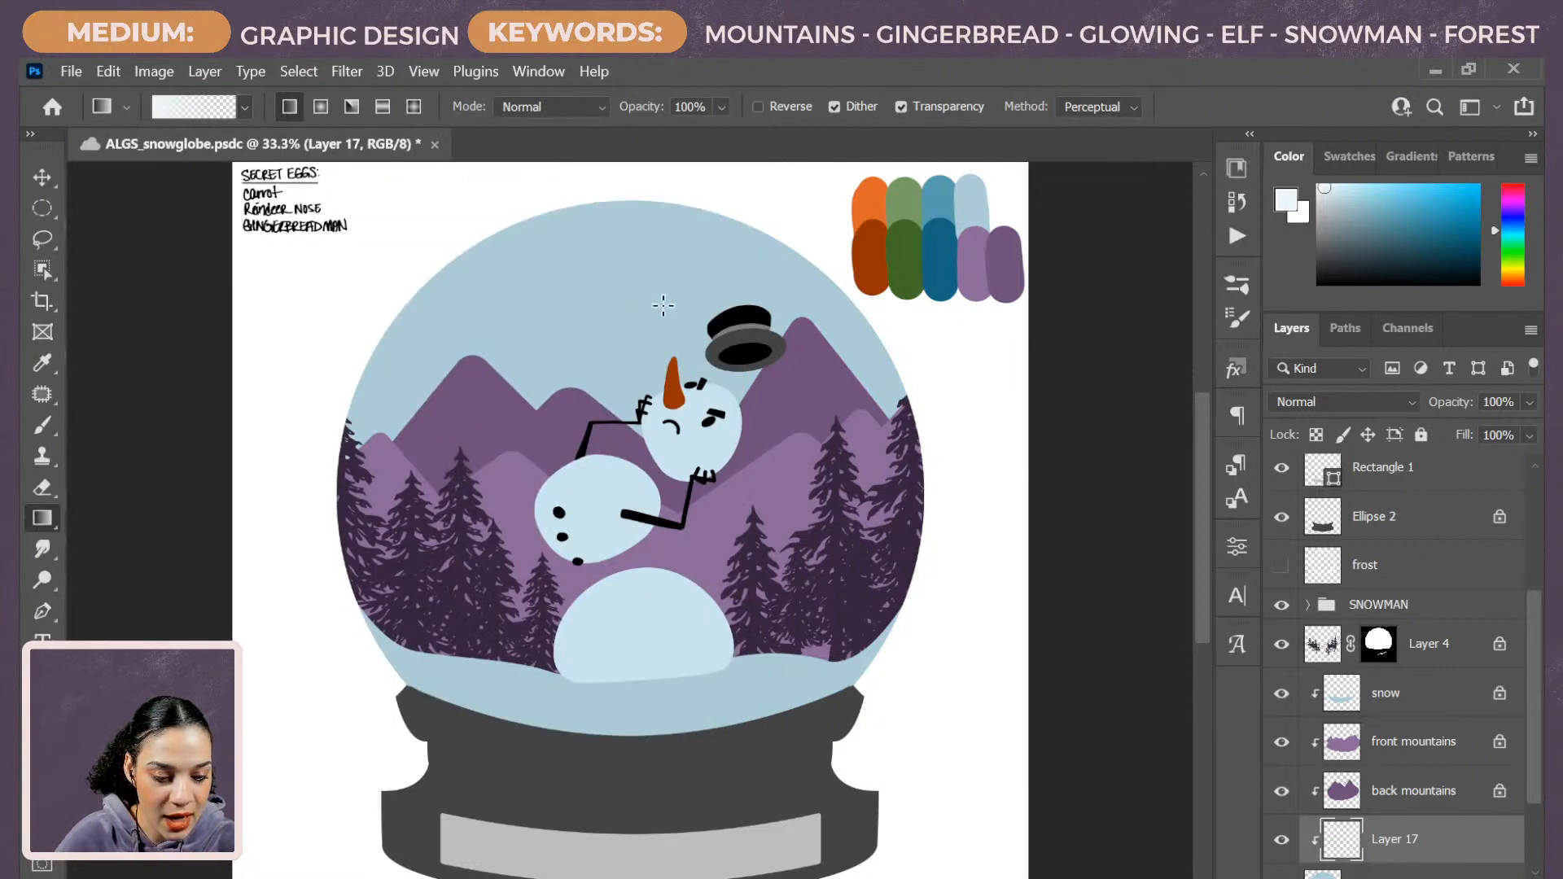
Draw a linear gradient in the palette's medium blue fading upward from behind the mountains, and set Layer 17's blend mode to Dissolve.
left_click(957, 197, "alt")
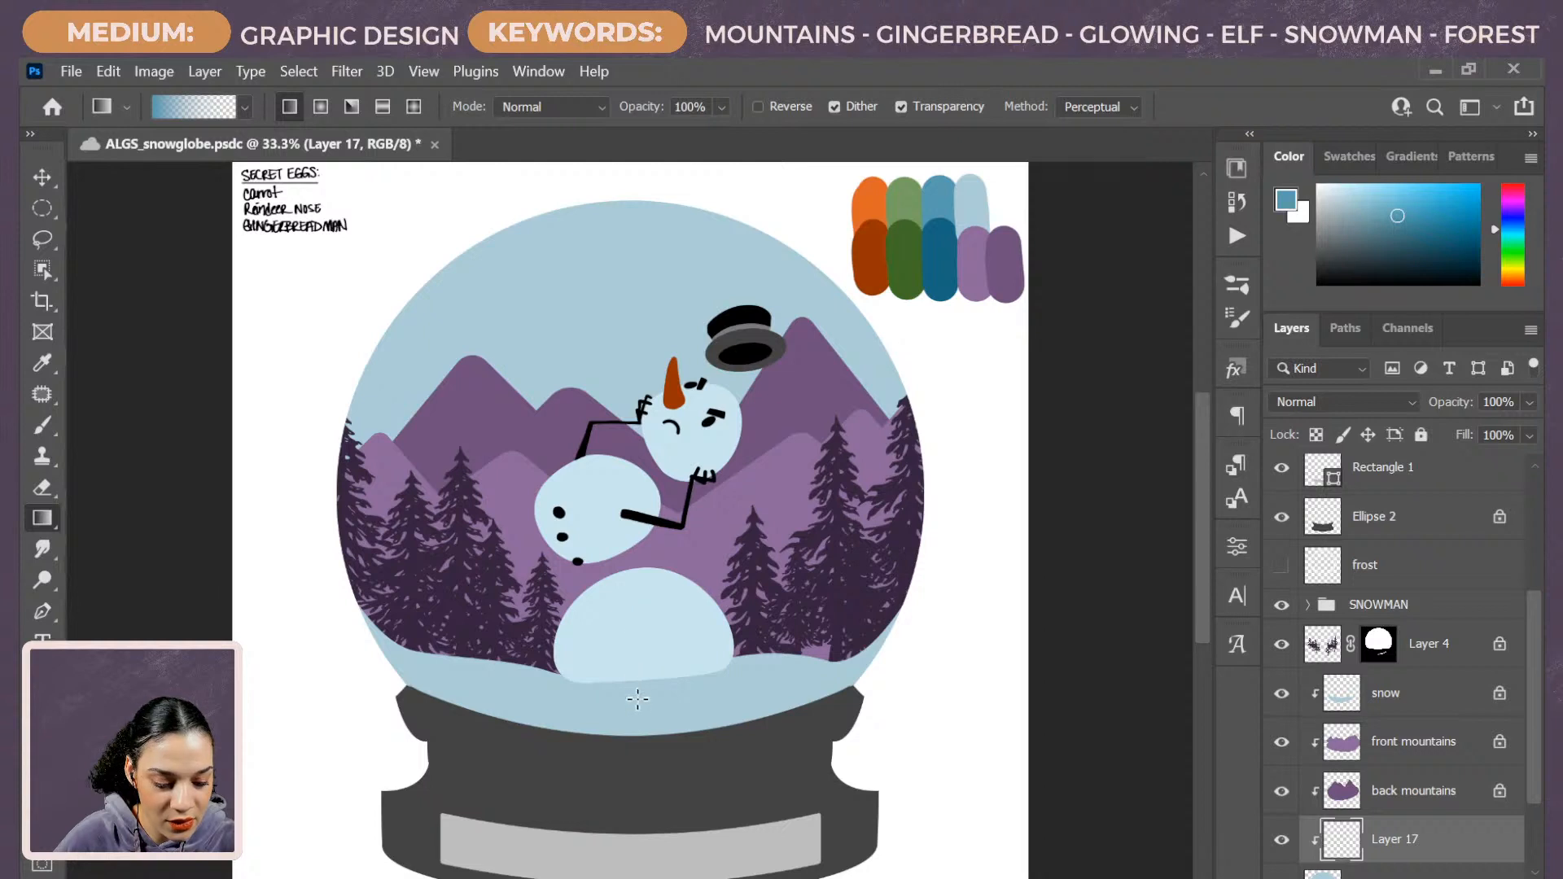
left_click_drag(637, 698, 609, 280)
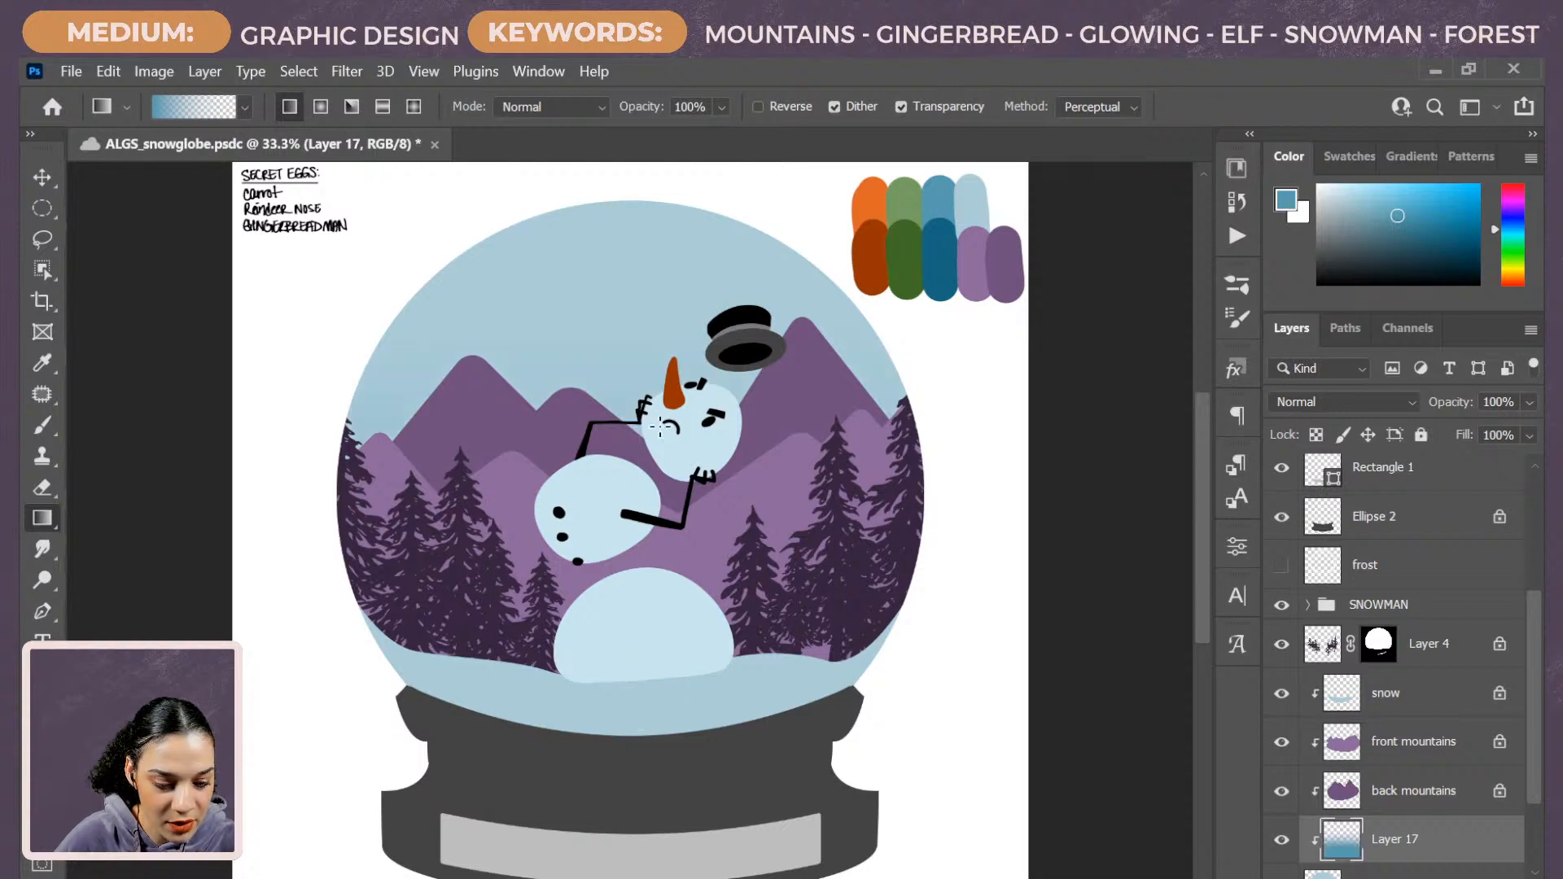
left_click_drag(661, 452, 646, 262)
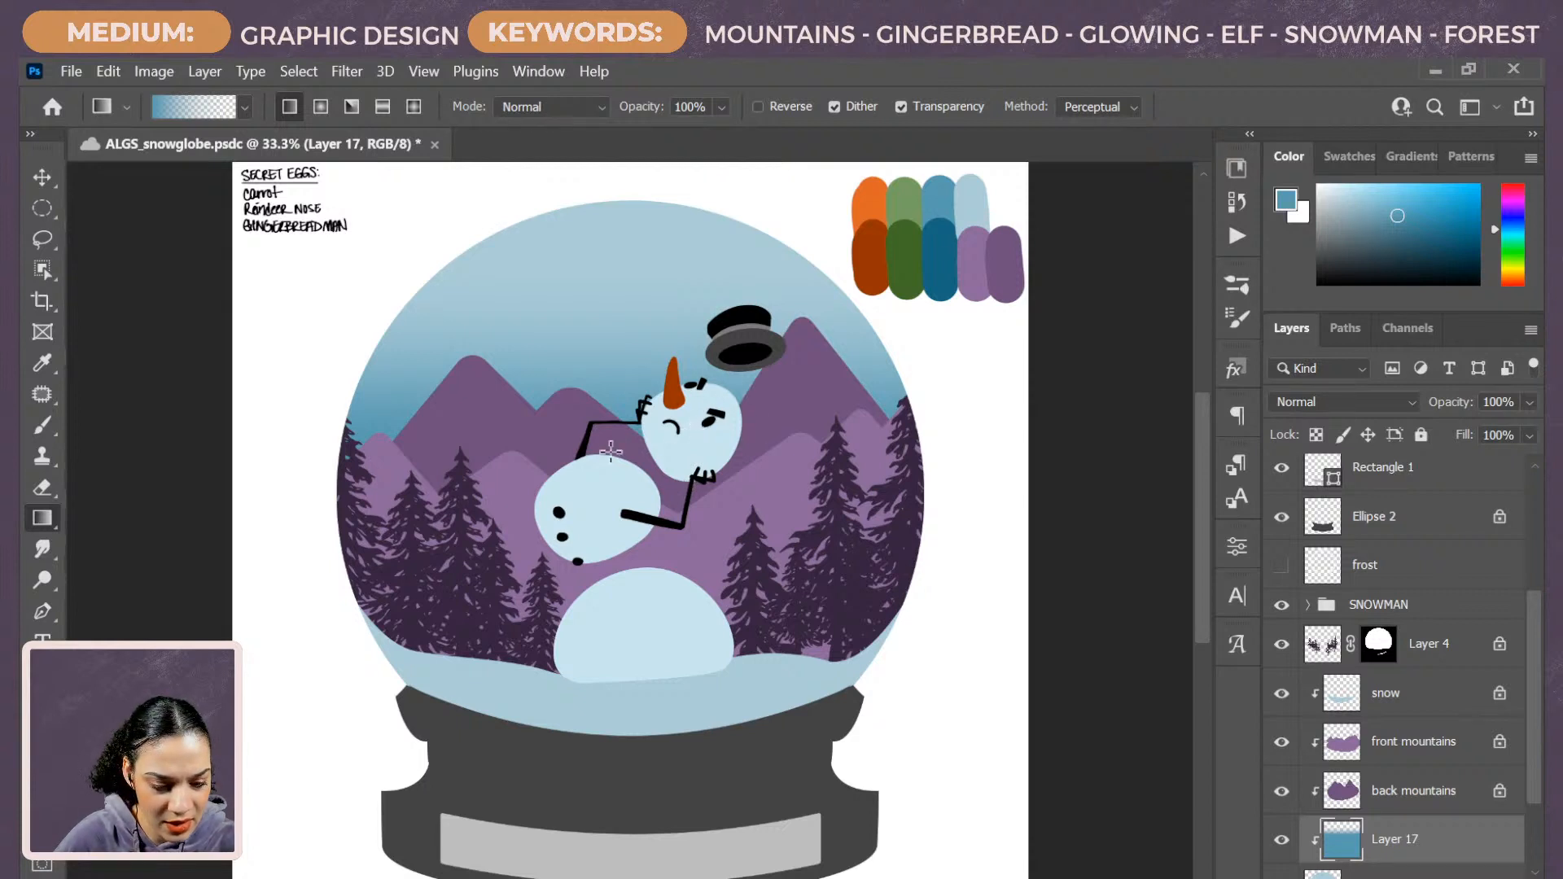
left_click_drag(610, 451, 611, 364)
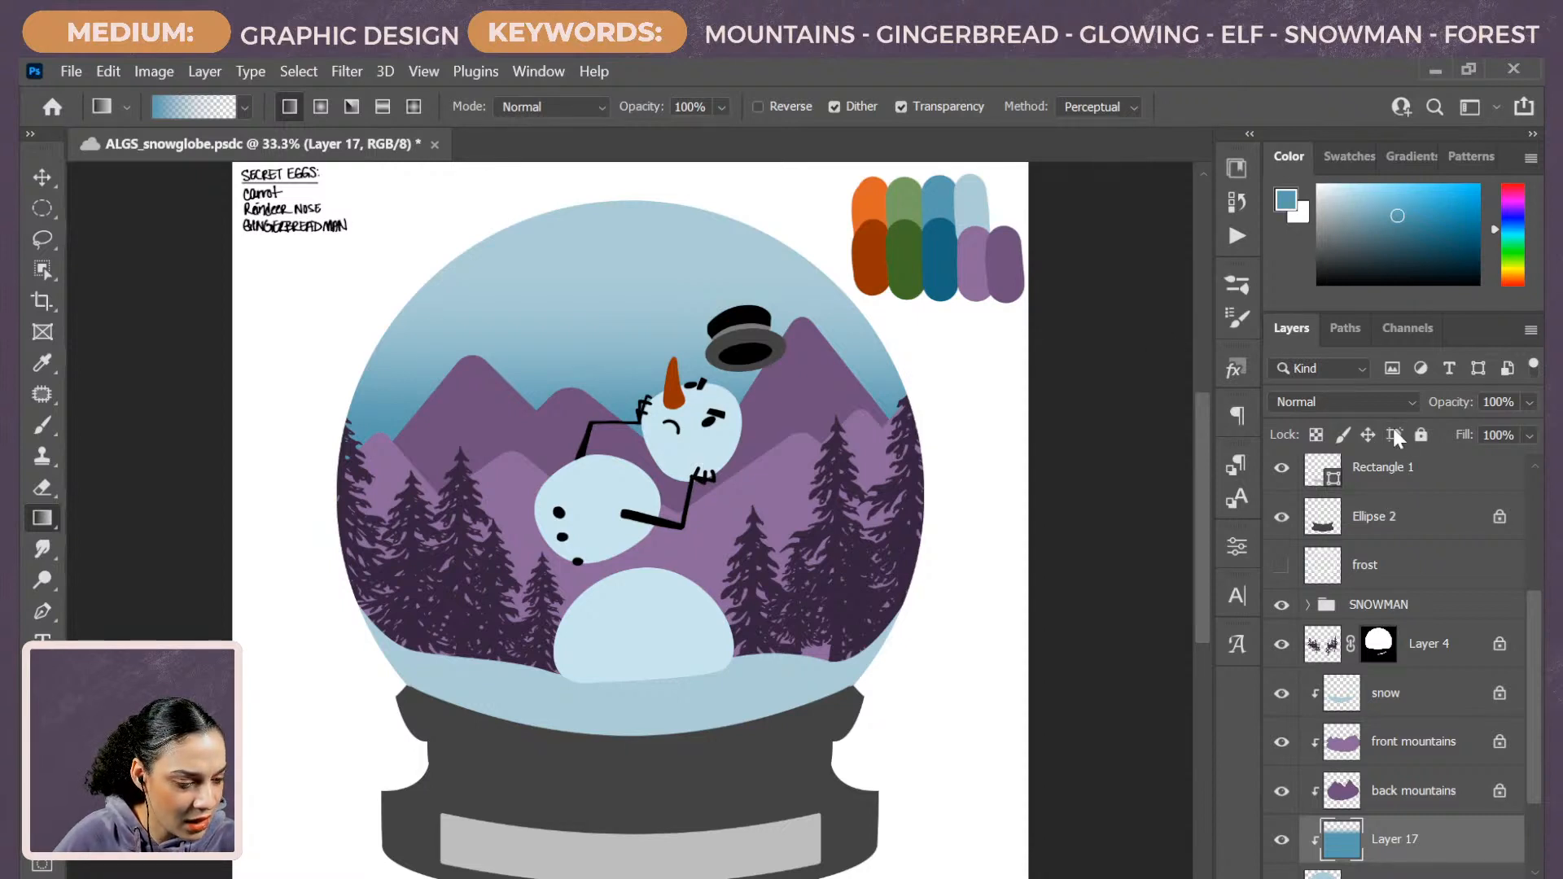
left_click(1356, 399)
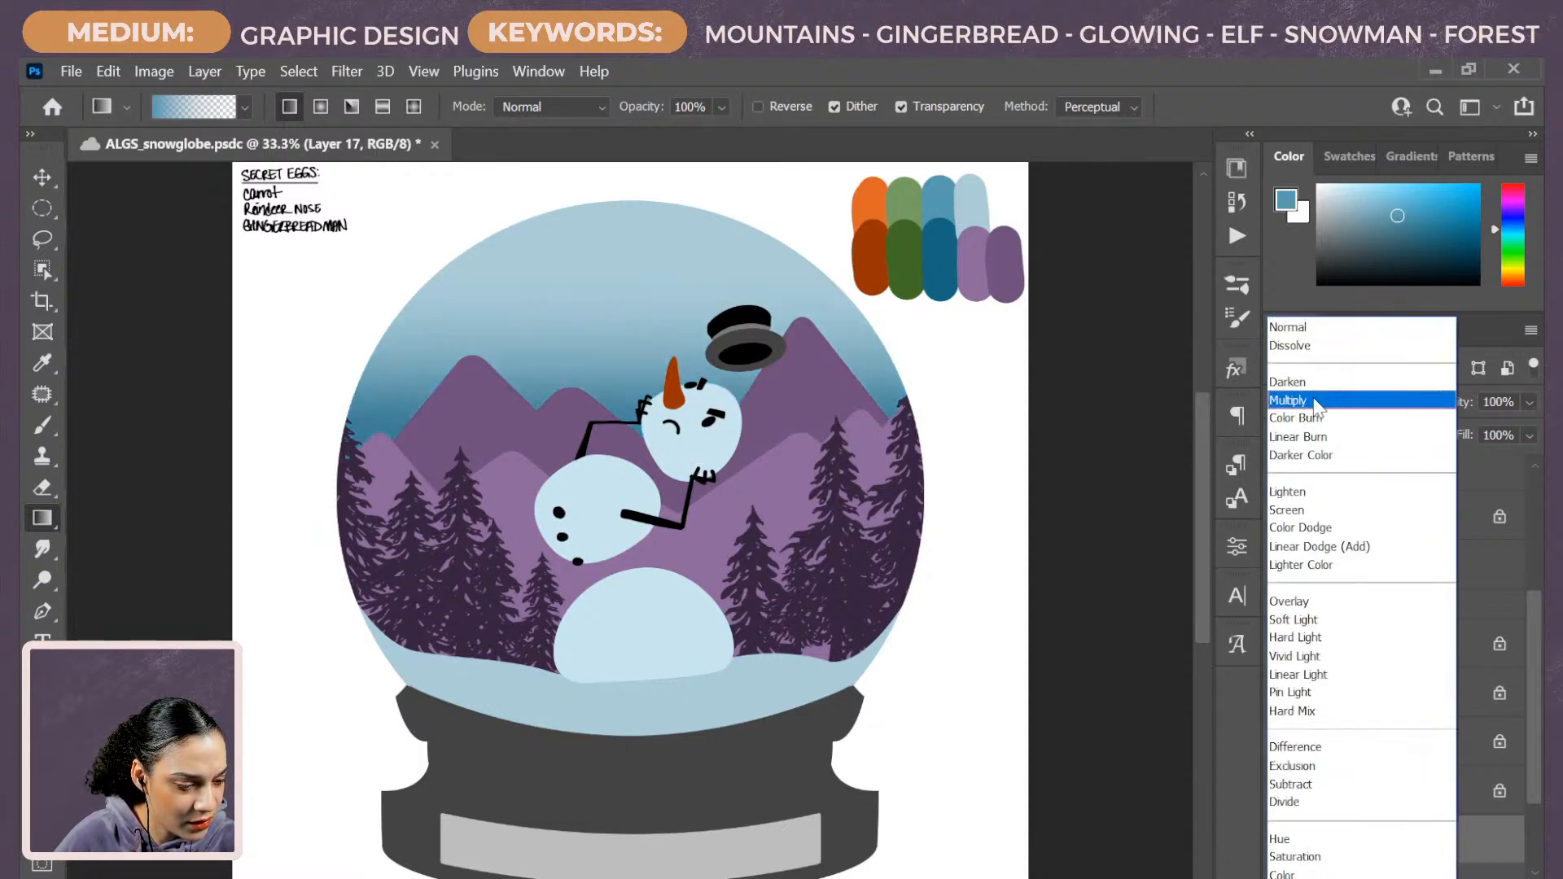
left_click(1311, 347)
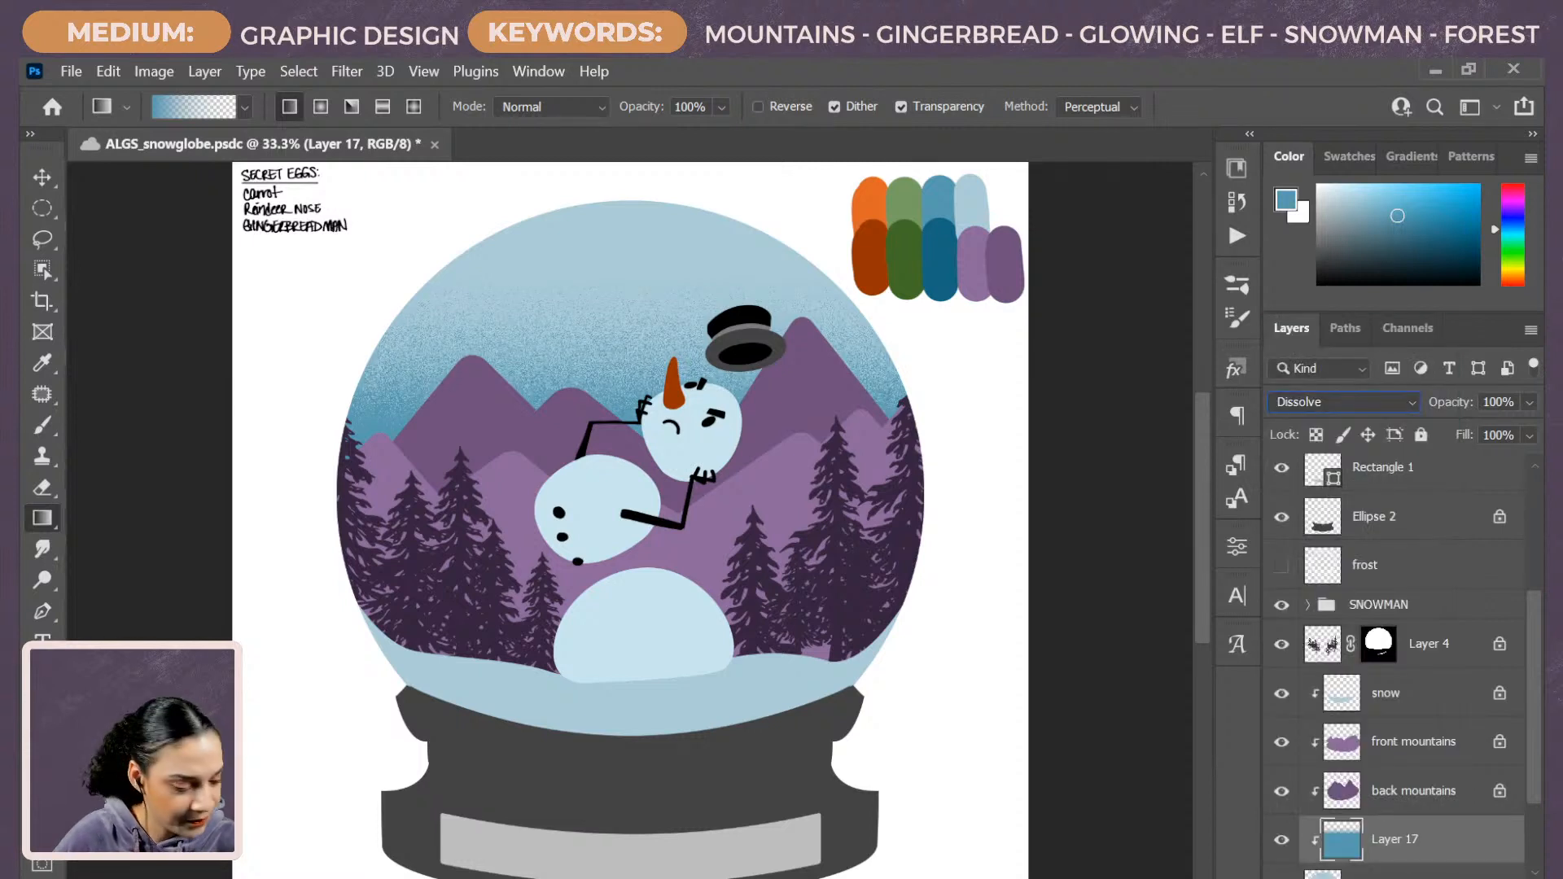
Add another clipped layer with a white gradient fading down from the top of the globe, and set its blend mode to Dissolve.
key("ctrl+shift+alt+n")
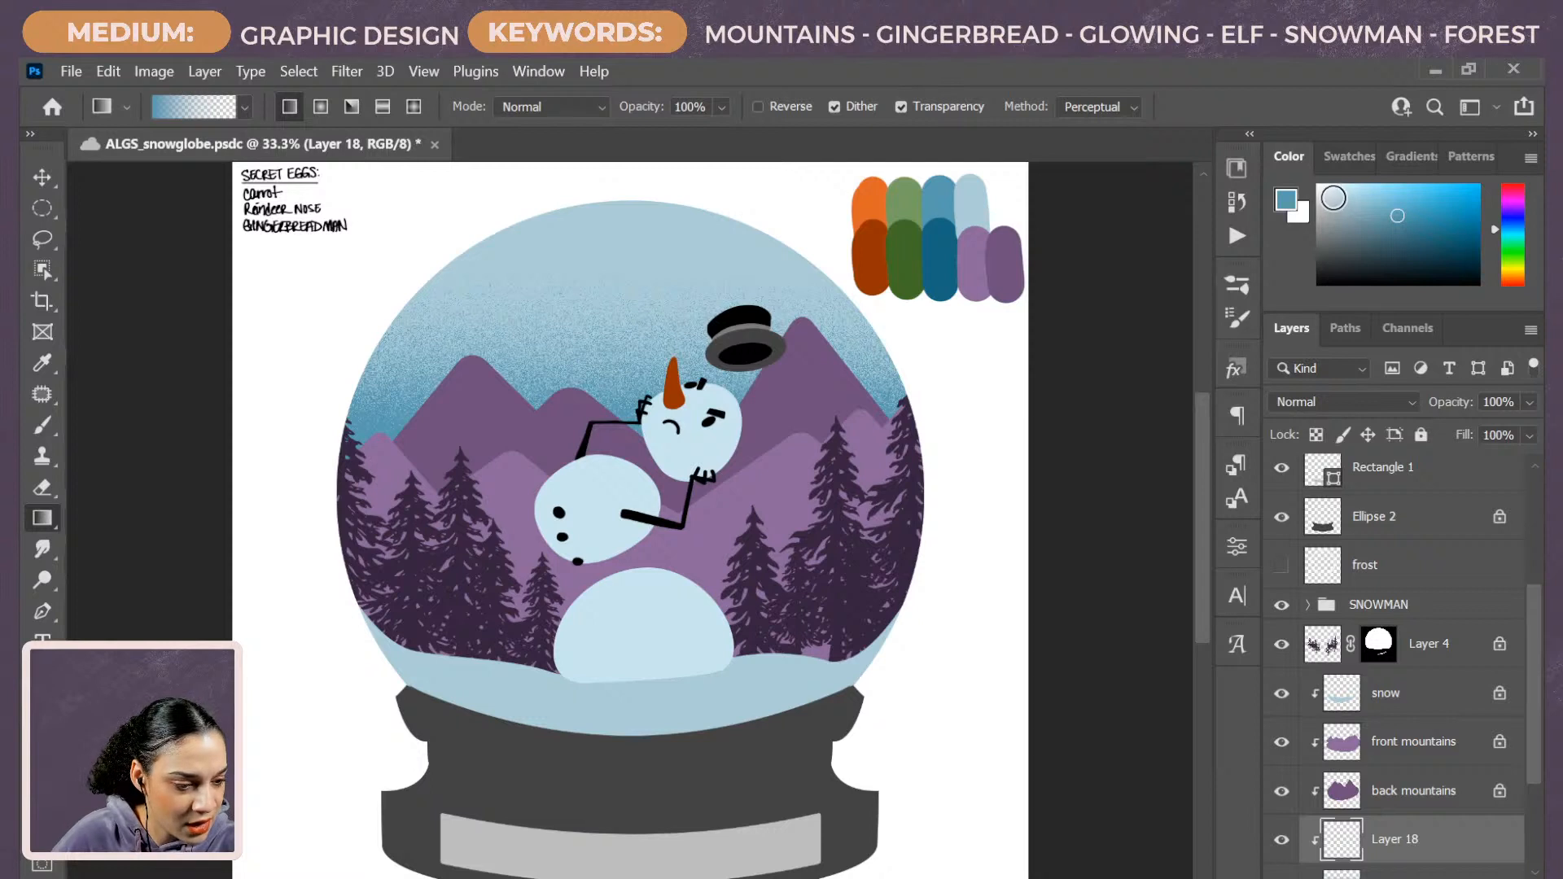
left_click(1319, 186)
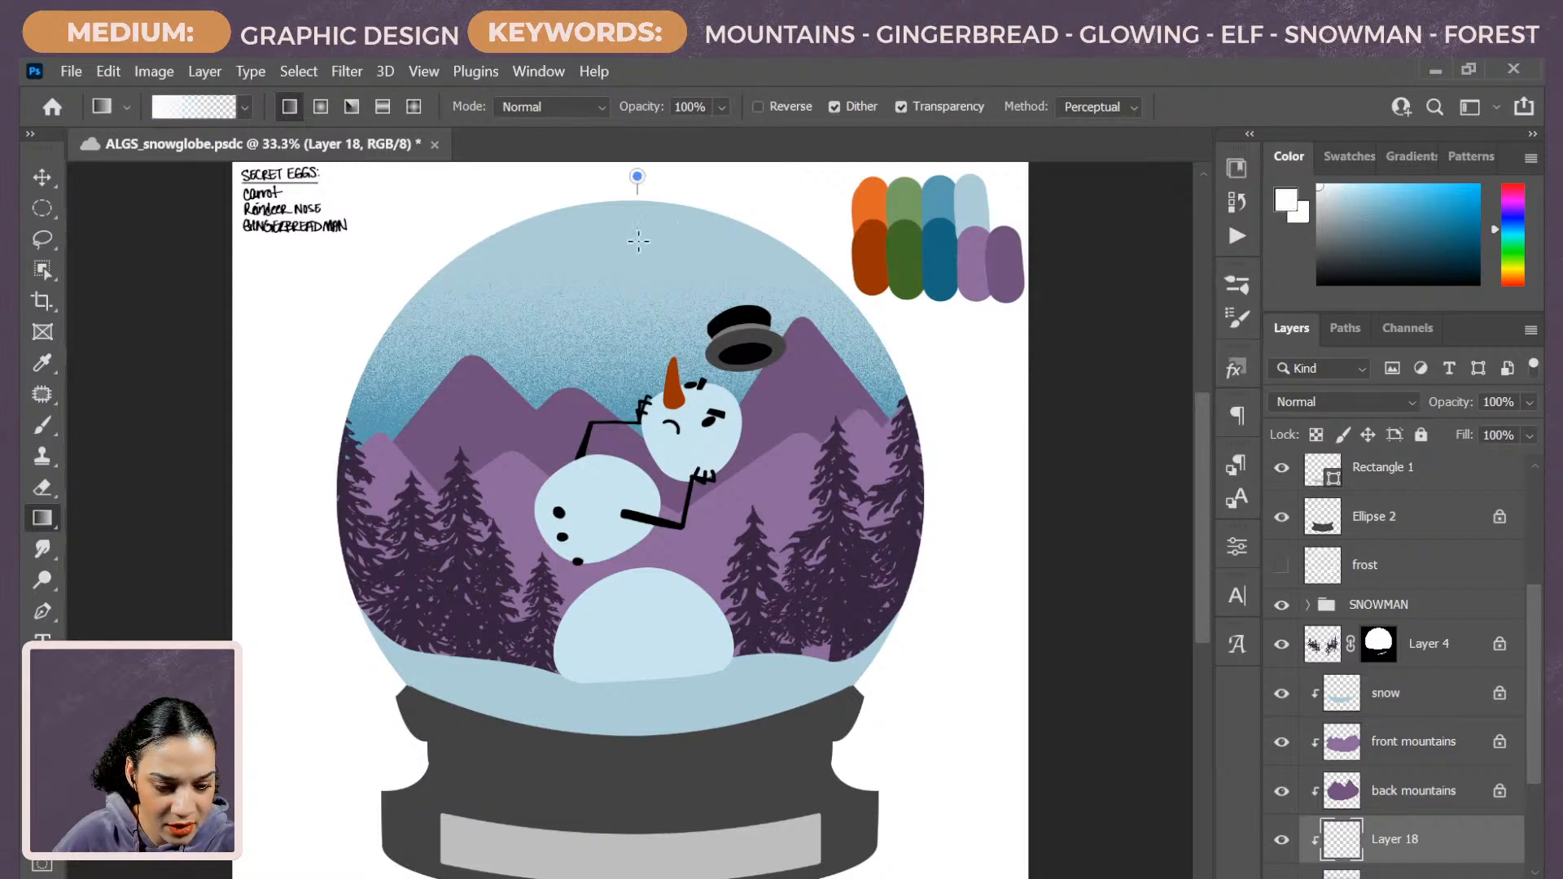
left_click_drag(638, 240, 633, 365)
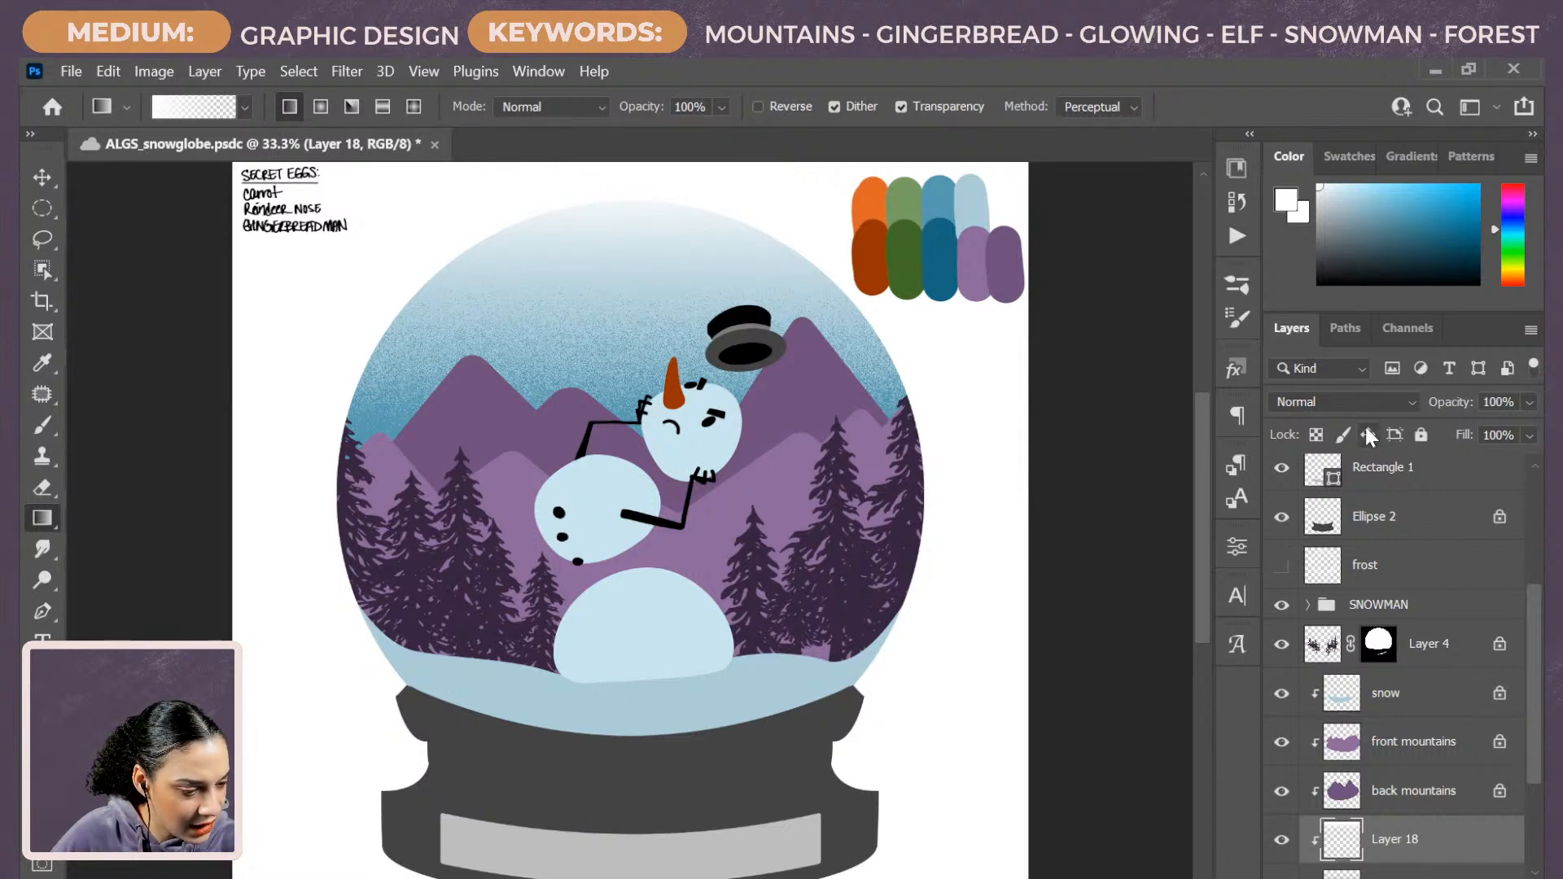
left_click(1375, 403)
left_click(1303, 345)
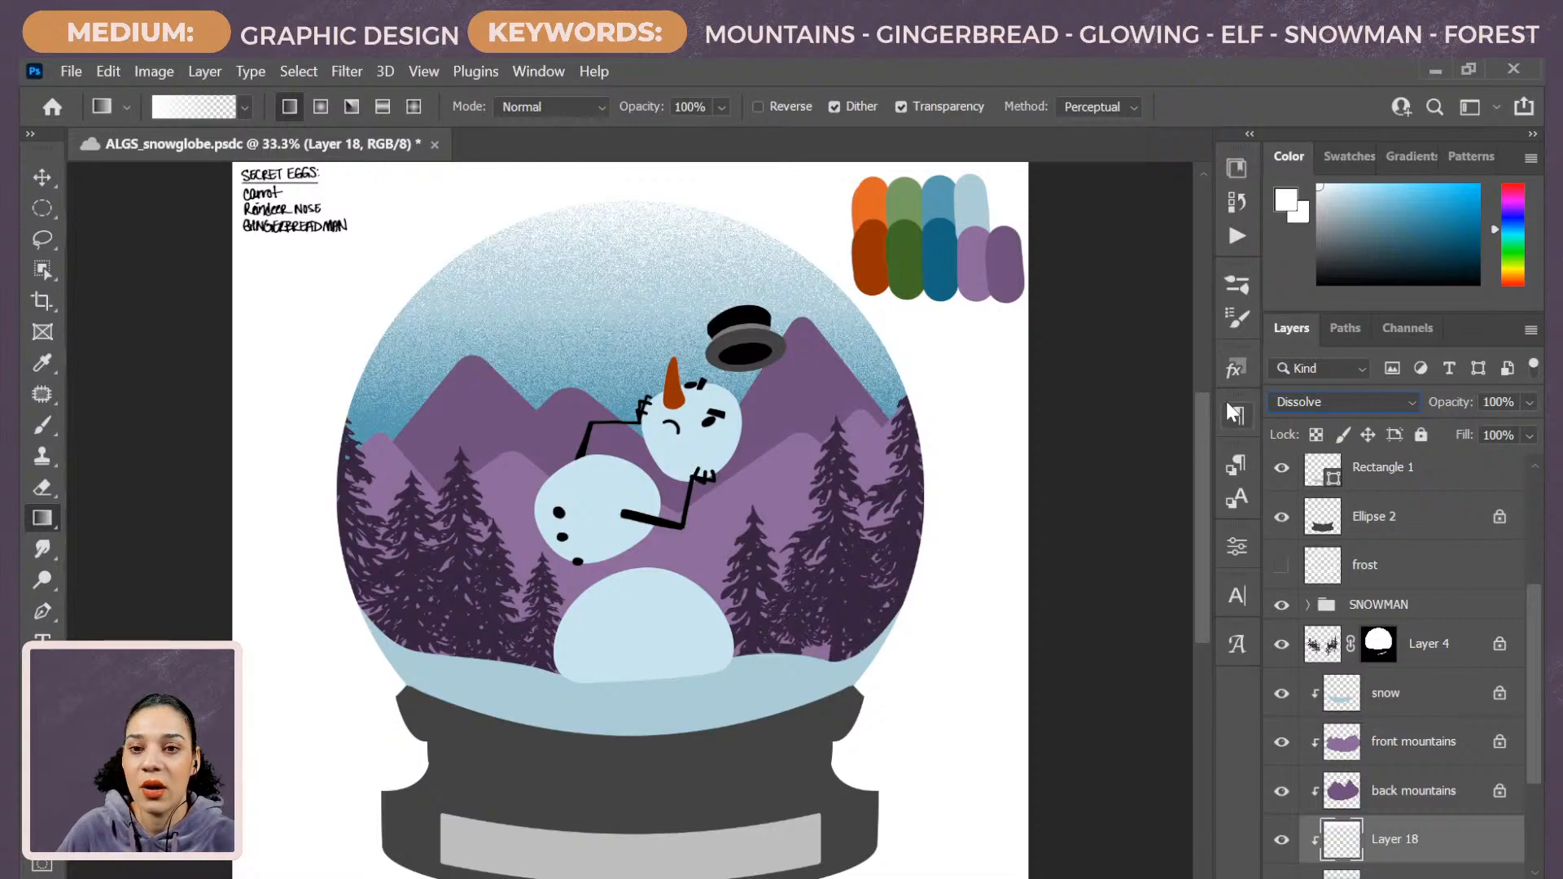
Inspect the grain of the dissolved sky gradients up close around the mountains and snowman's head.
key("ctrl+plus")
key("ctrl+plus")
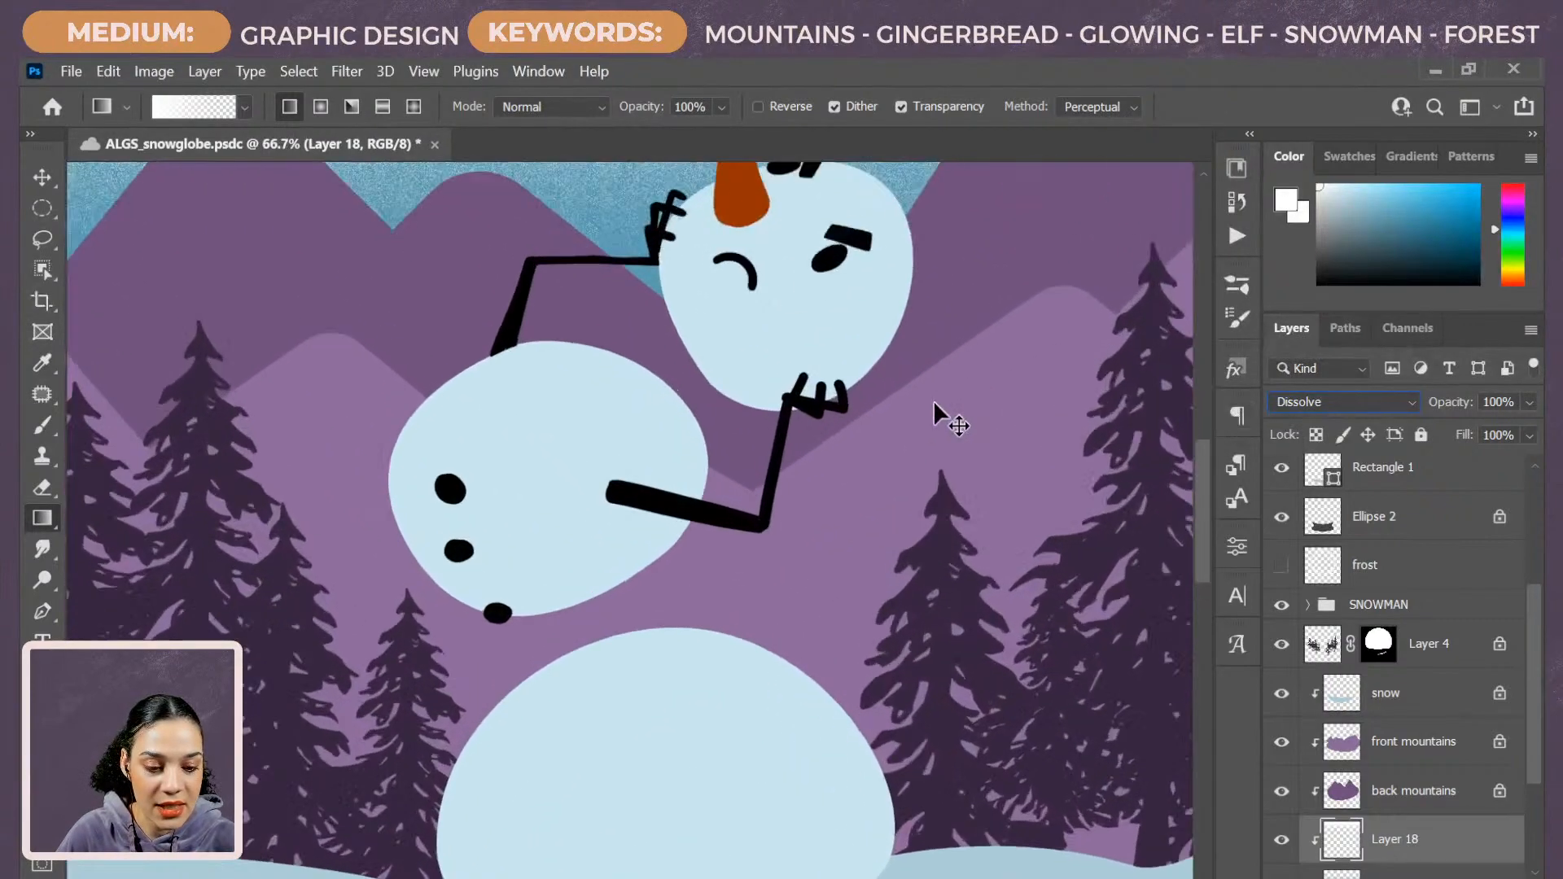
key("ctrl+plus")
key("ctrl+plus")
left_click_drag(754, 296, 774, 558)
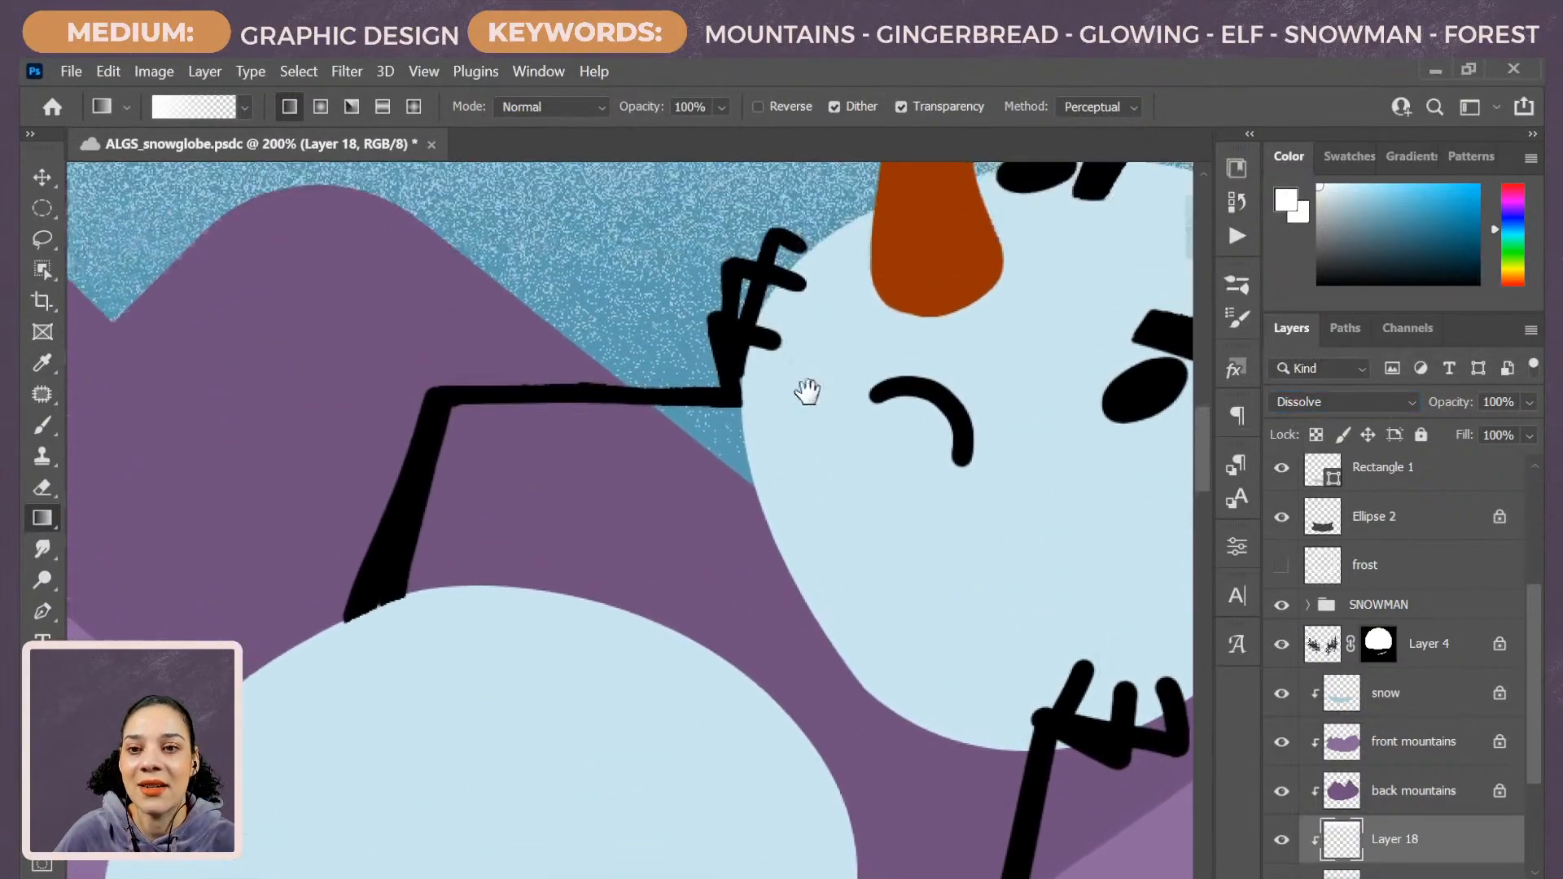
left_click_drag(808, 392, 823, 645)
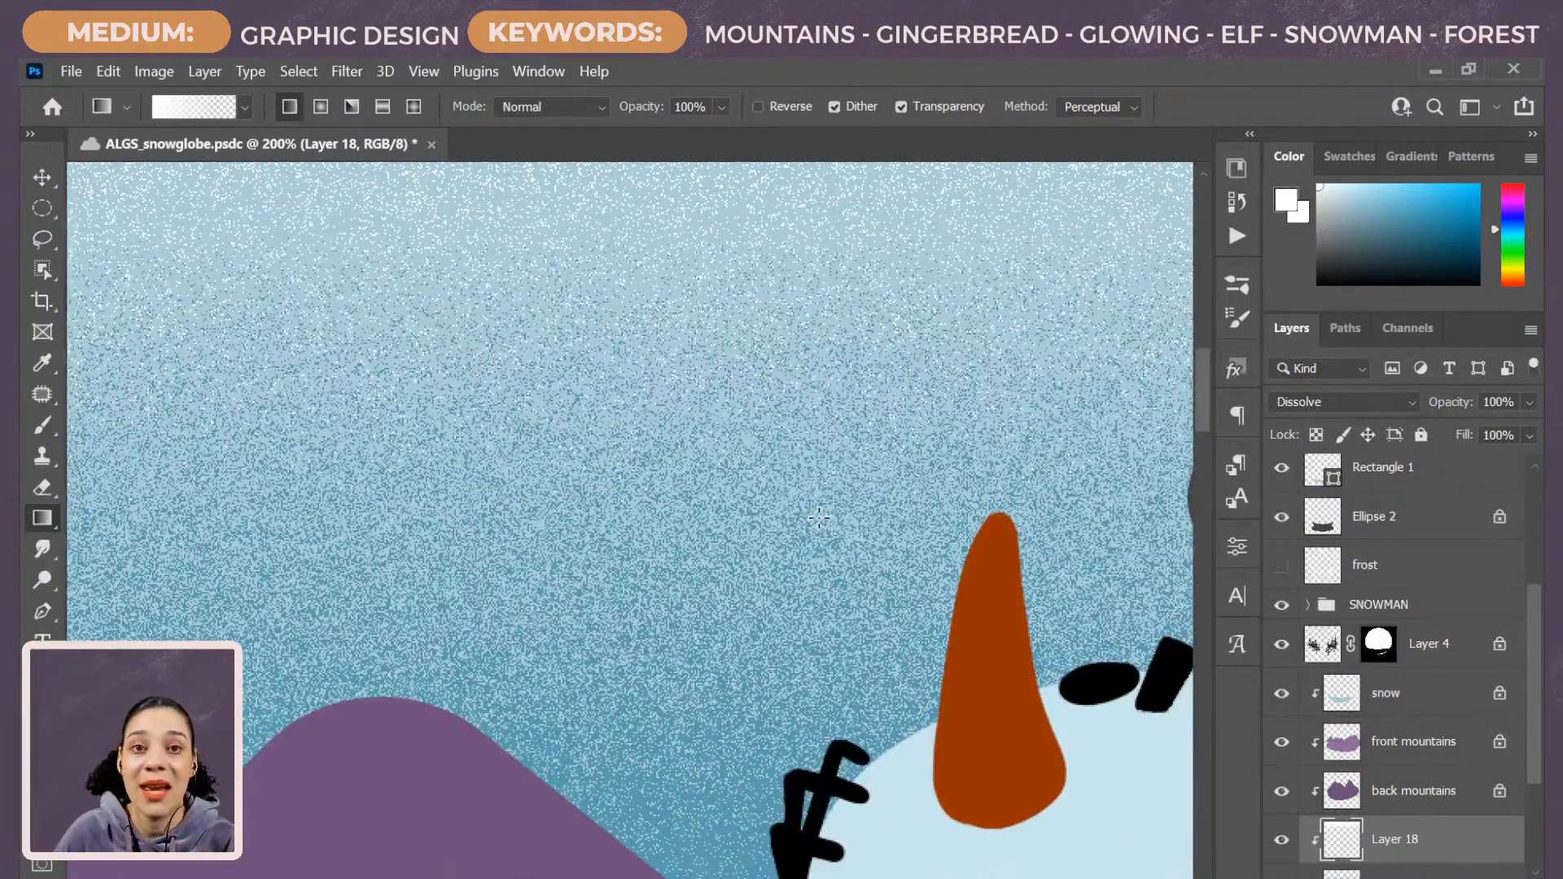
key("ctrl+plus")
key("ctrl+plus")
key("ctrl+plus")
key("ctrl+plus")
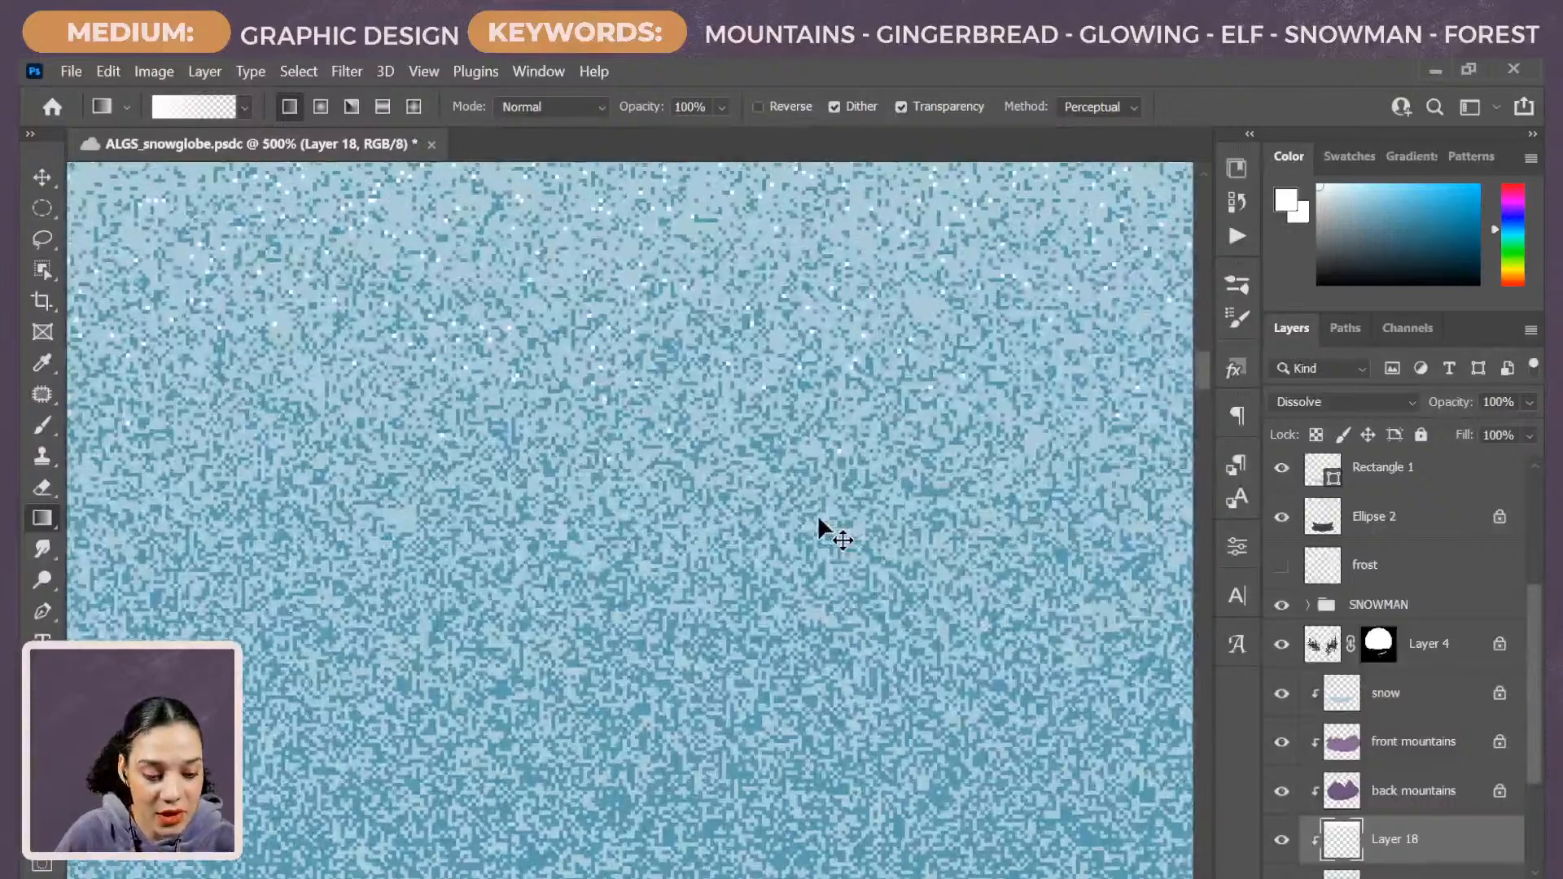
key("ctrl+plus")
key("ctrl+plus")
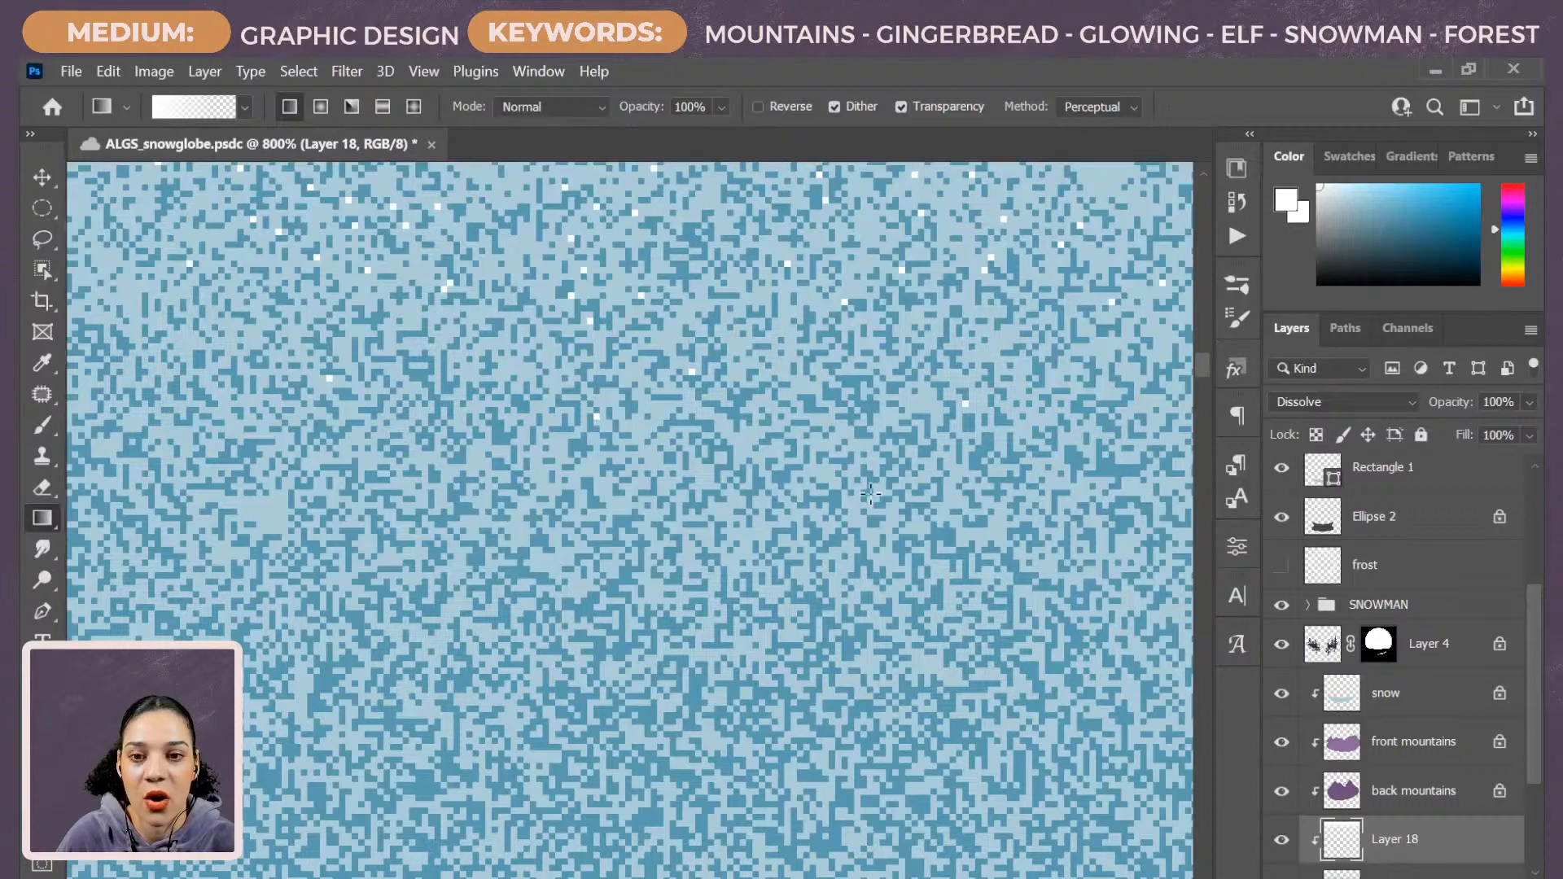
key("ctrl+minus")
key("ctrl+minus")
key("ctrl+minus")
key("ctrl+minus")
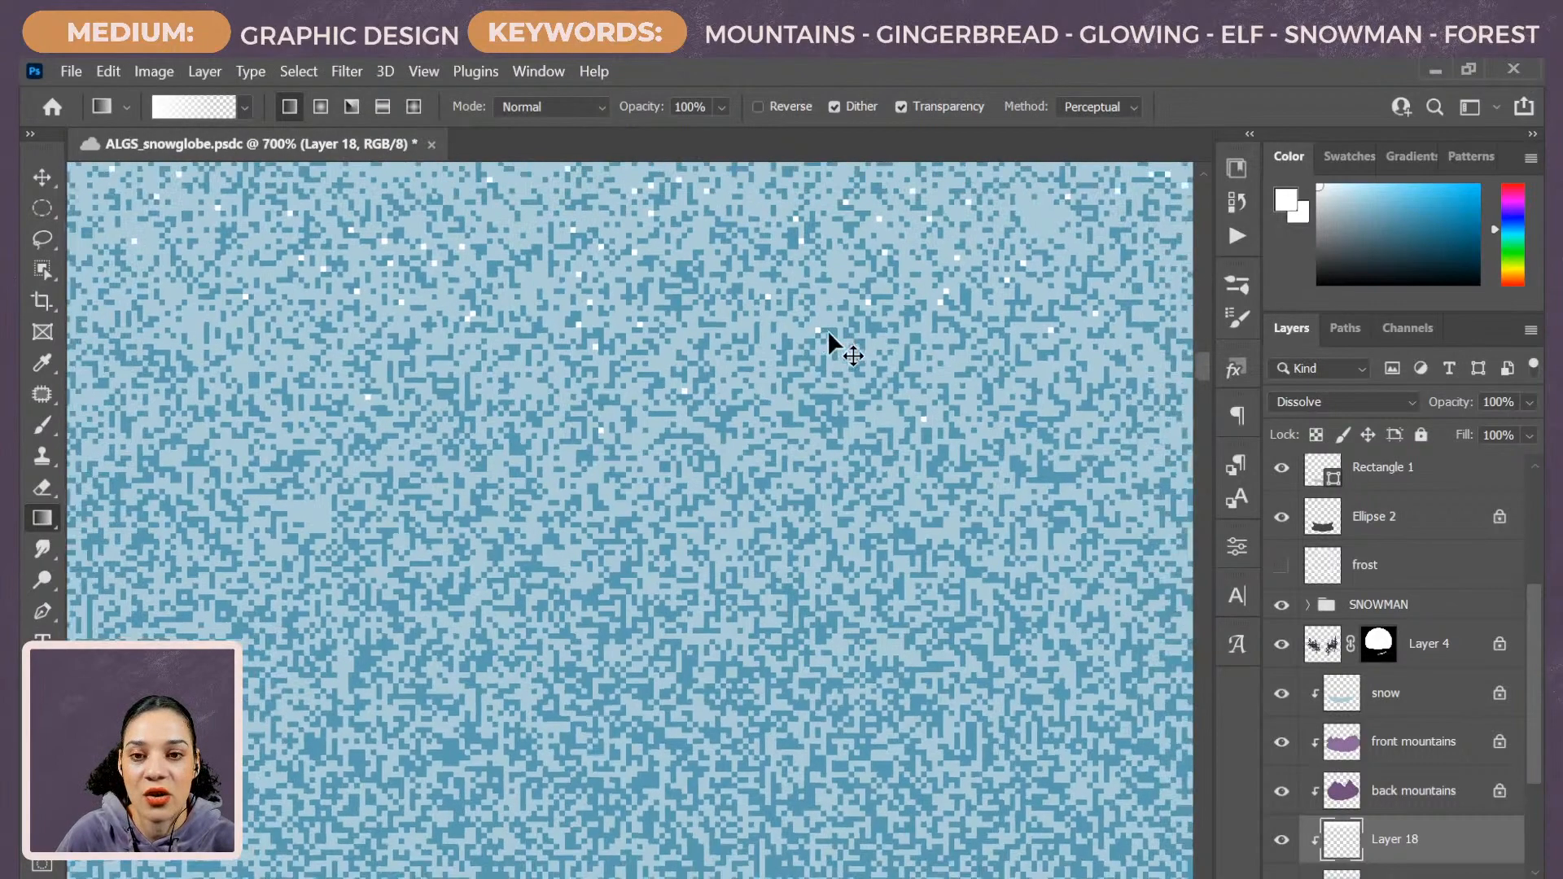
key("ctrl+minus")
key("ctrl+minus")
key("ctrl+minus")
key("ctrl+minus")
key("ctrl+minus")
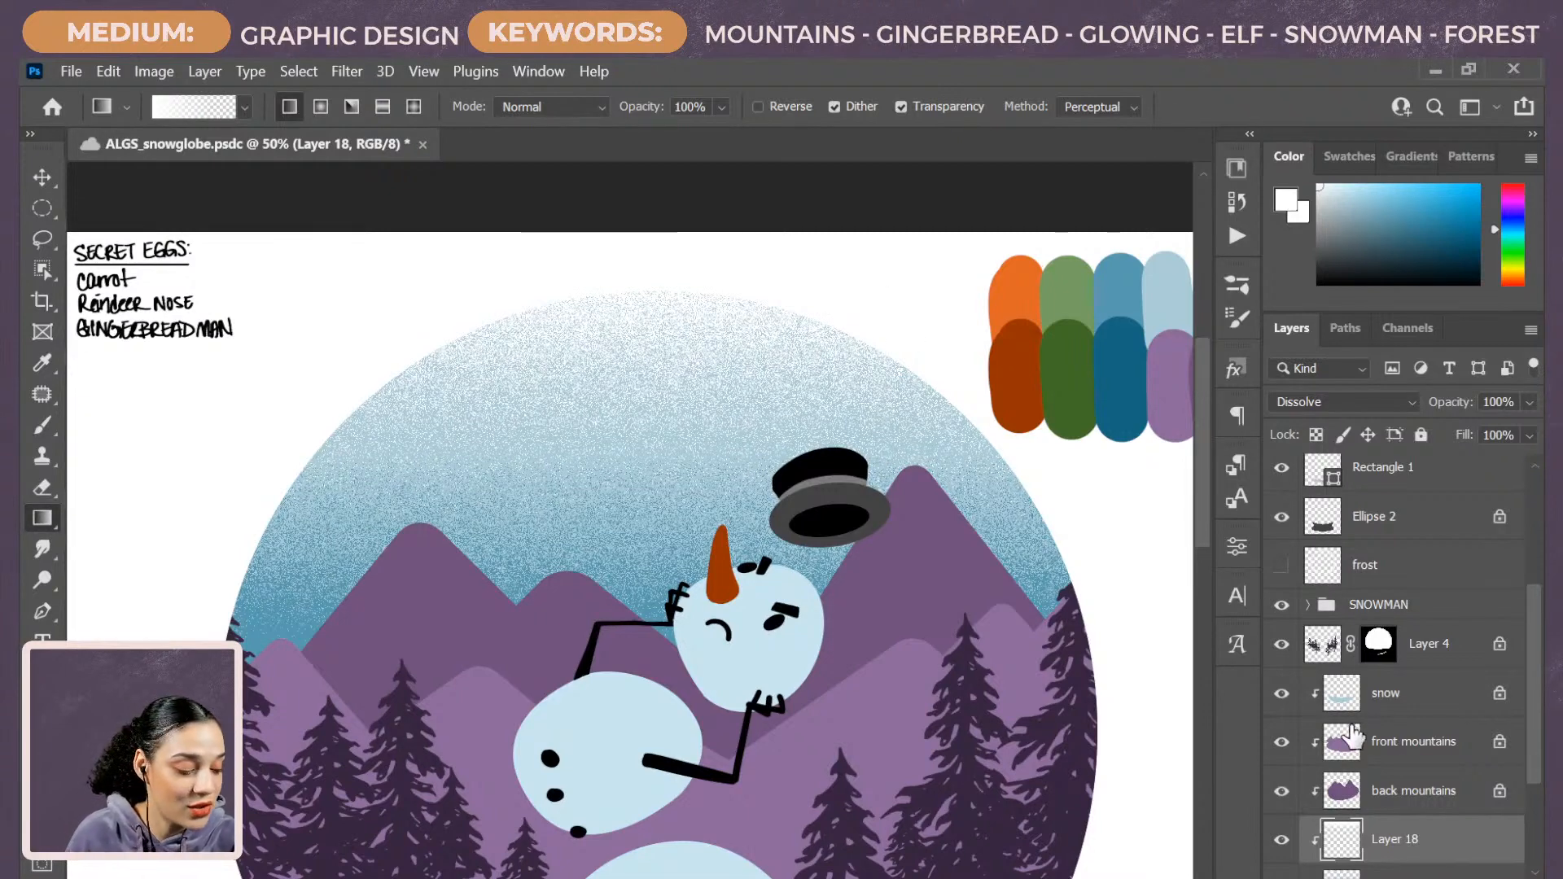
Merge Layer 17 and Layer 18 into one clipped sky gradient layer.
scroll(1431, 790, "down", 1)
scroll(1431, 790, "down", 1)
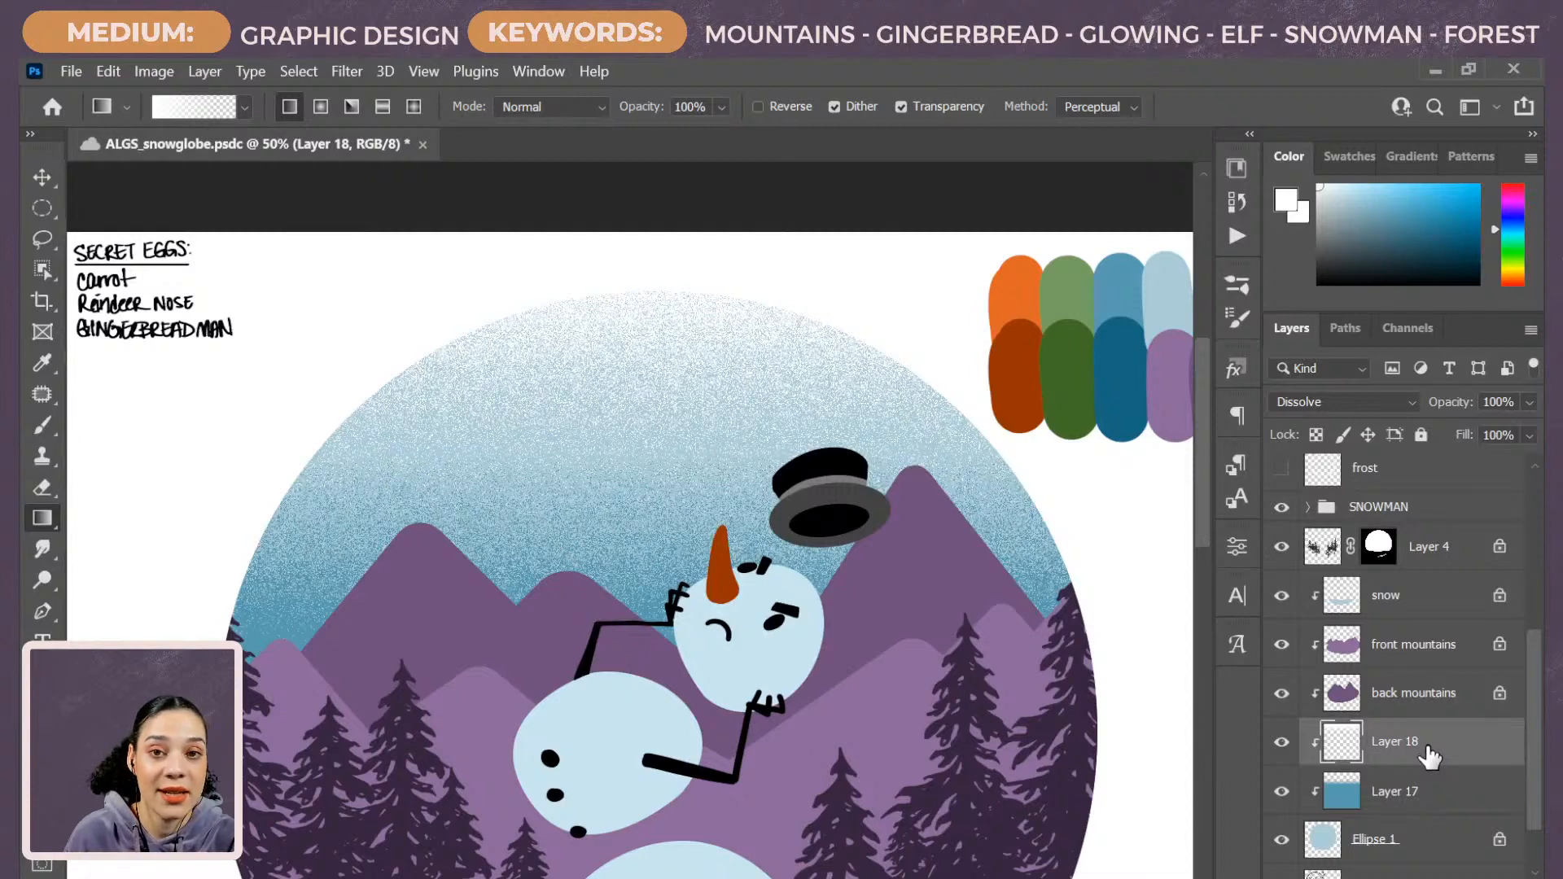
left_click(1408, 791, "shift")
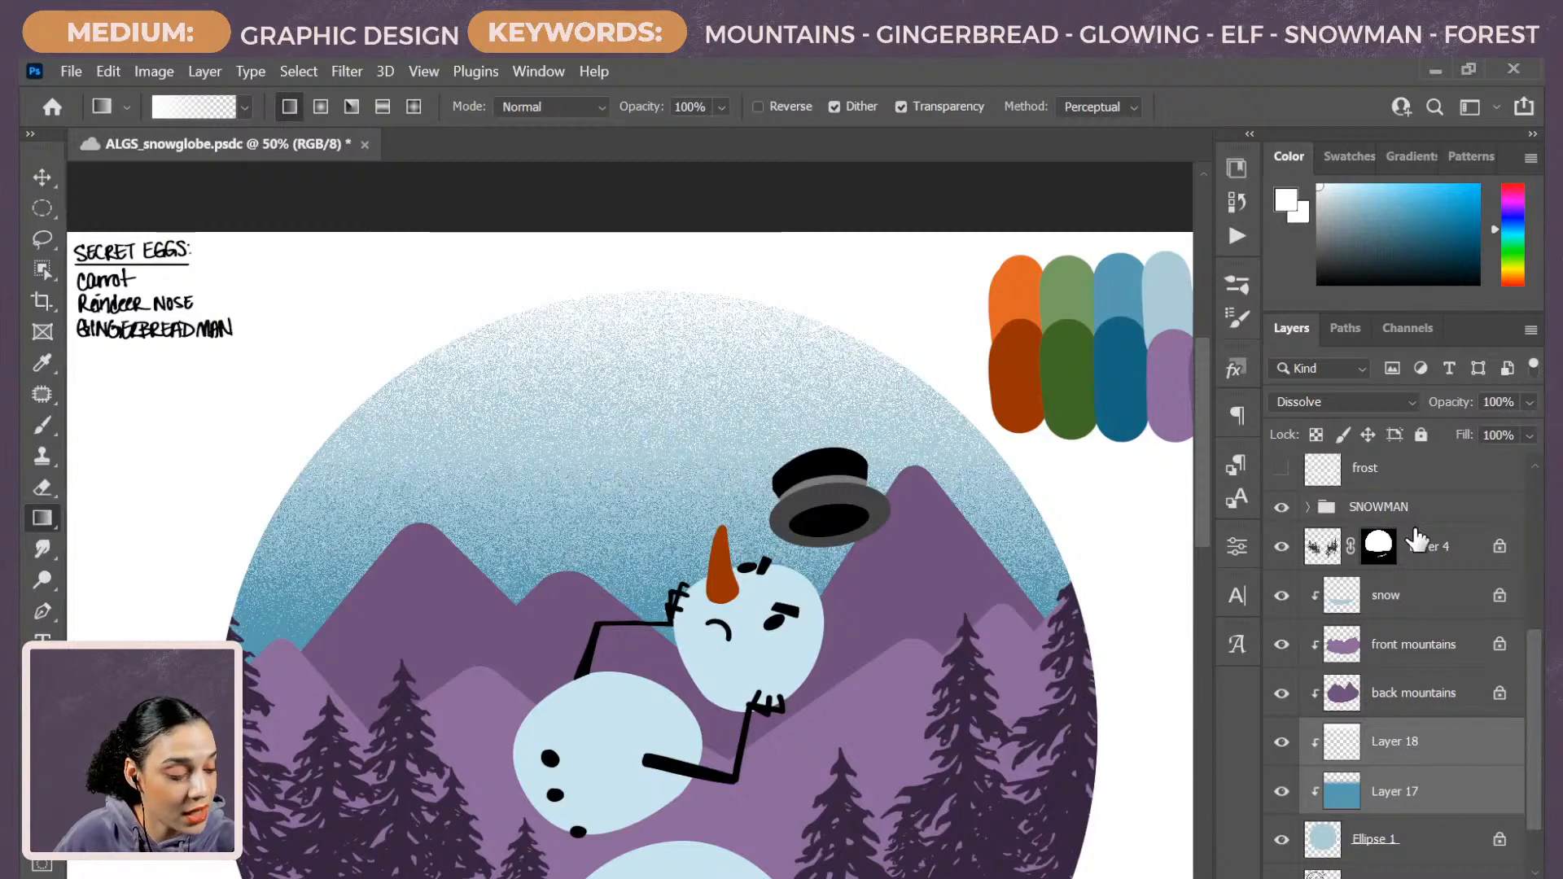
left_click(1336, 404)
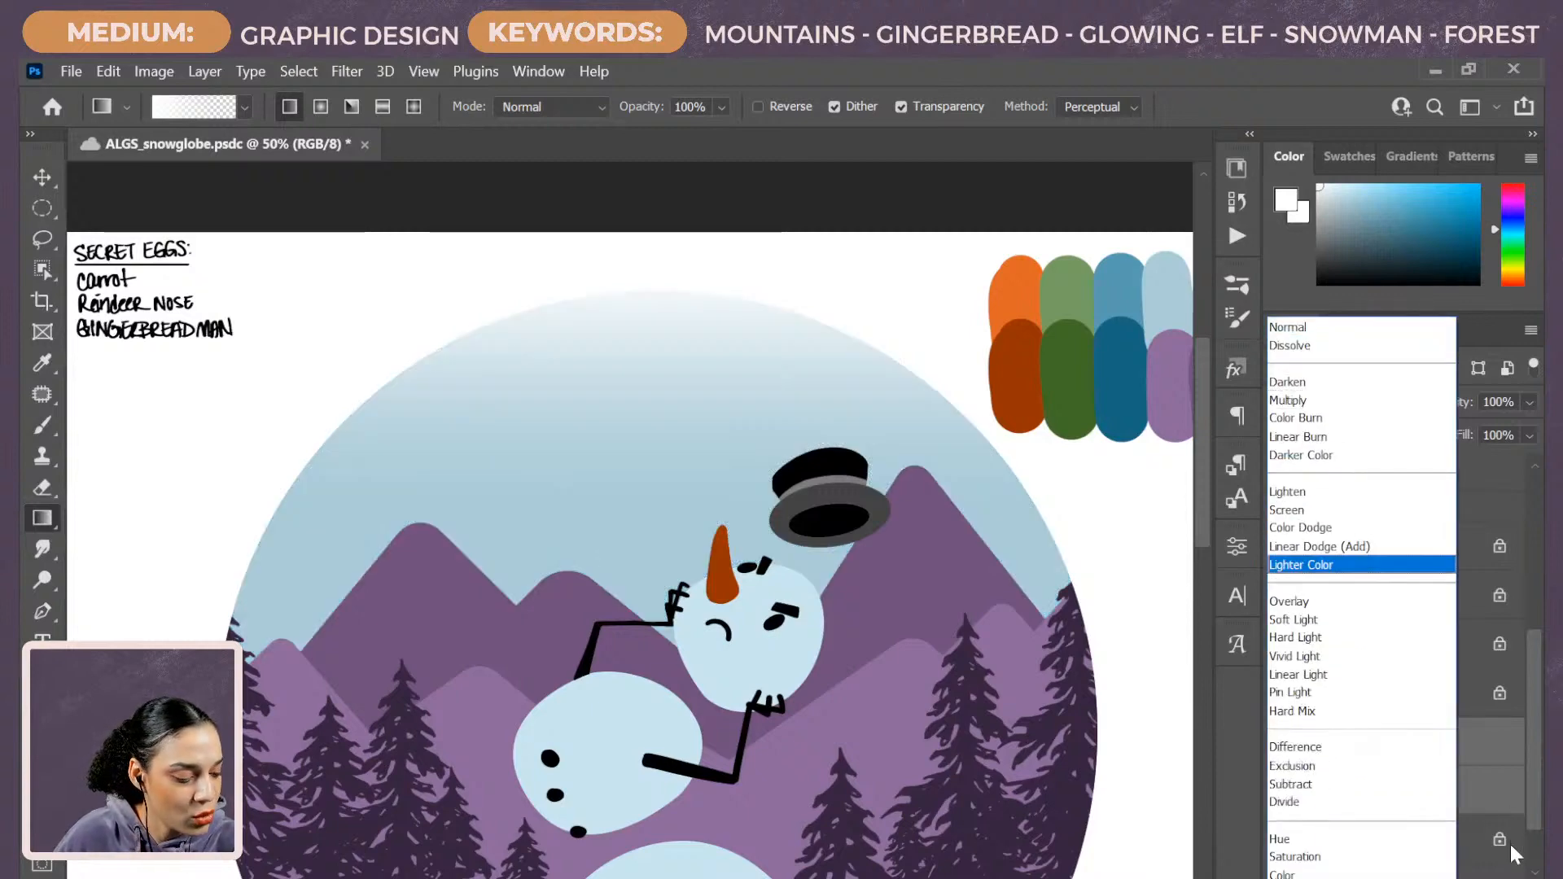
left_click(1511, 843)
right_click(1427, 769)
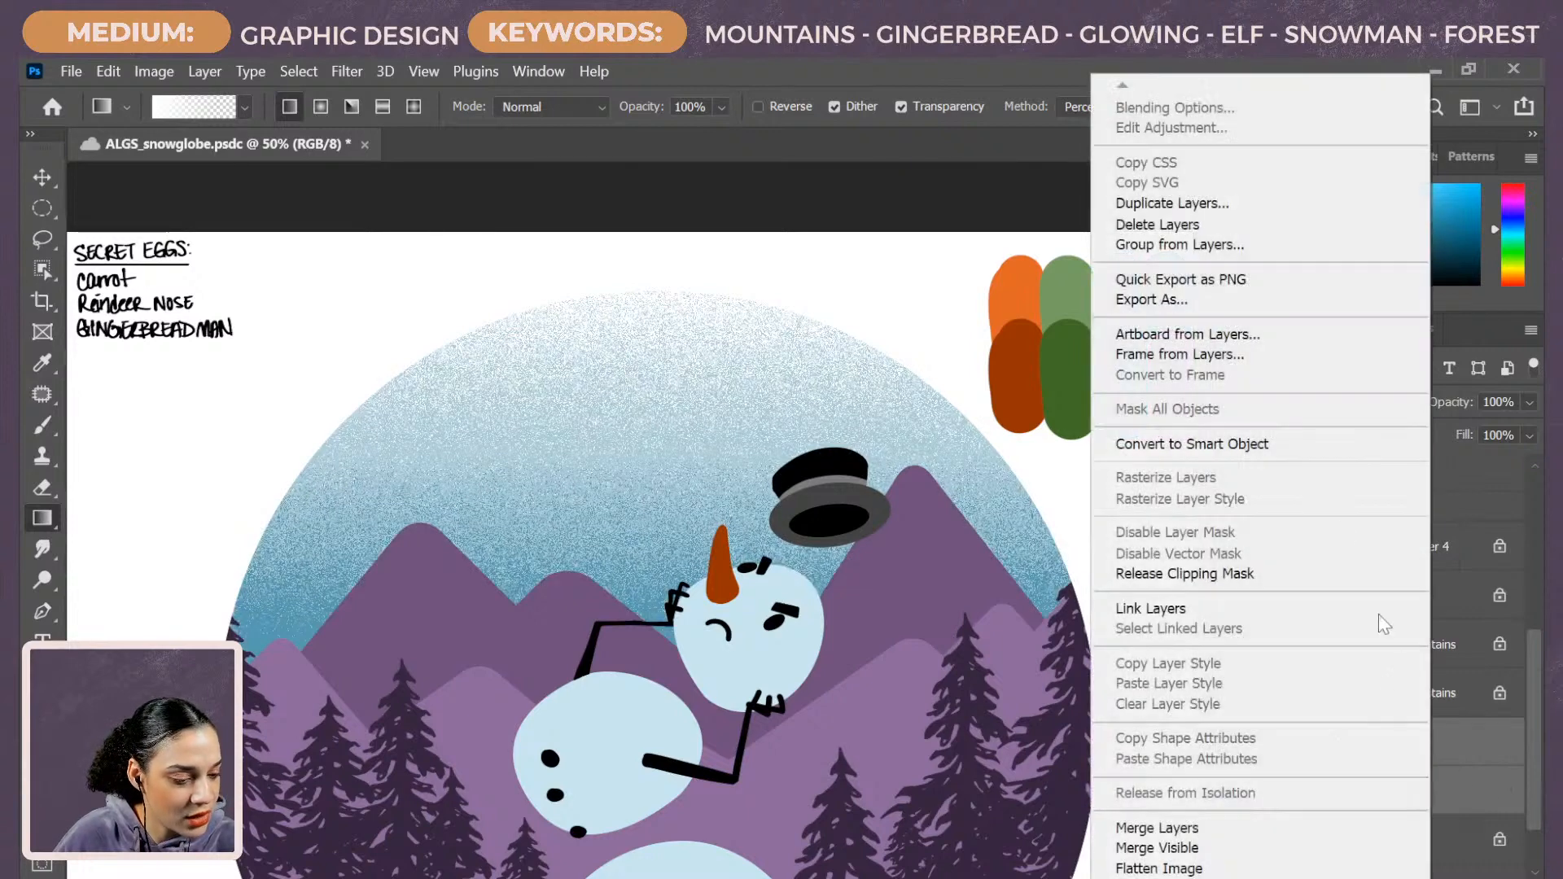
left_click(1505, 755)
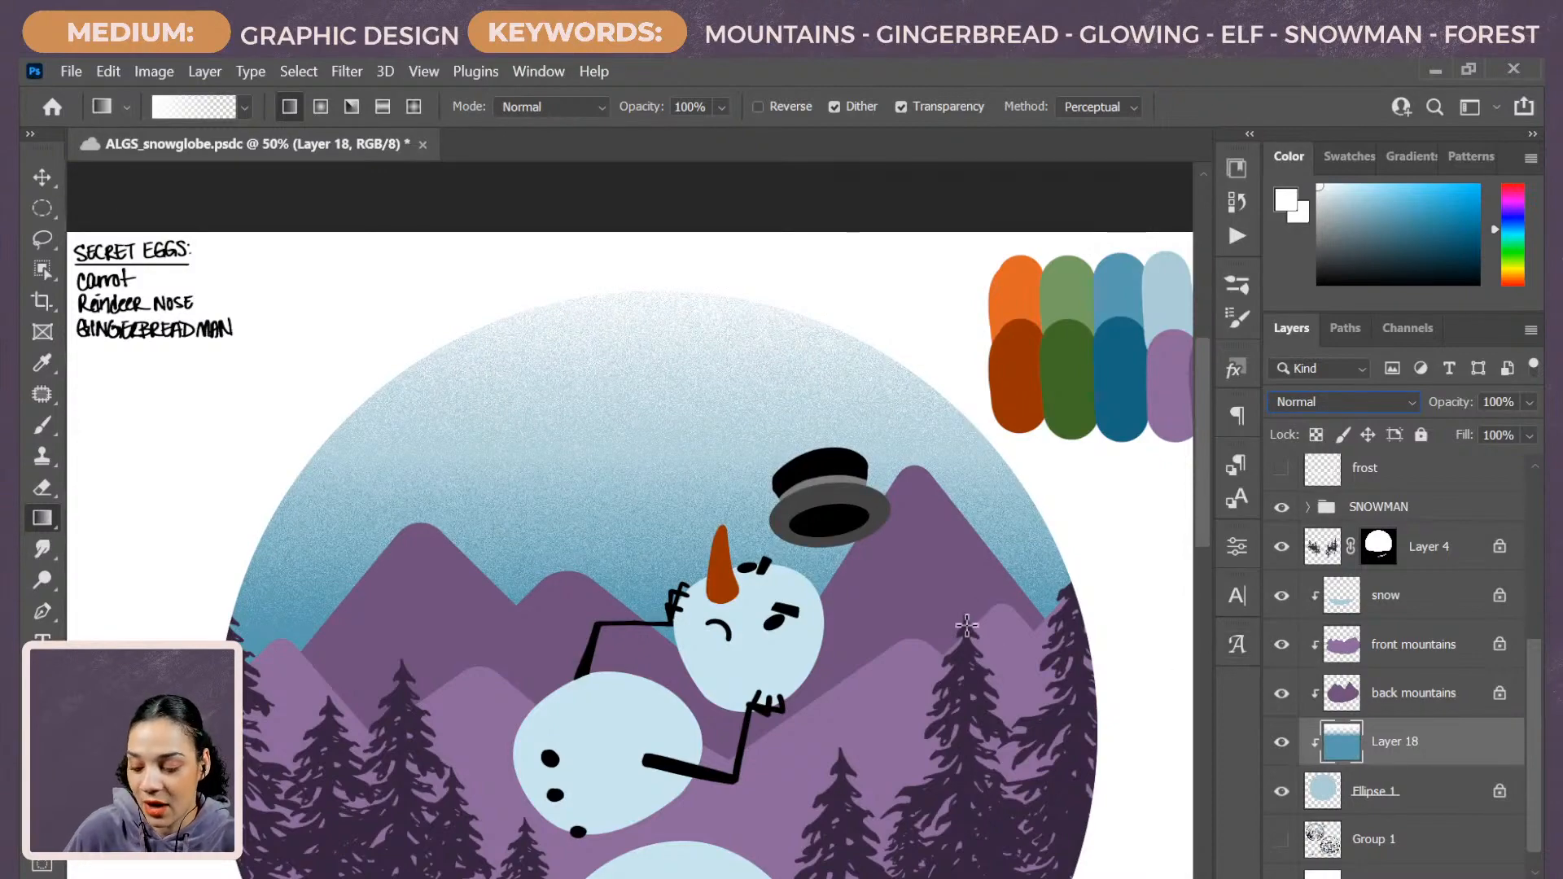
Examine the grain of the merged sky gradient up close and across the whole globe.
key("ctrl+plus")
key("ctrl+plus")
key("ctrl+plus")
key("ctrl+plus")
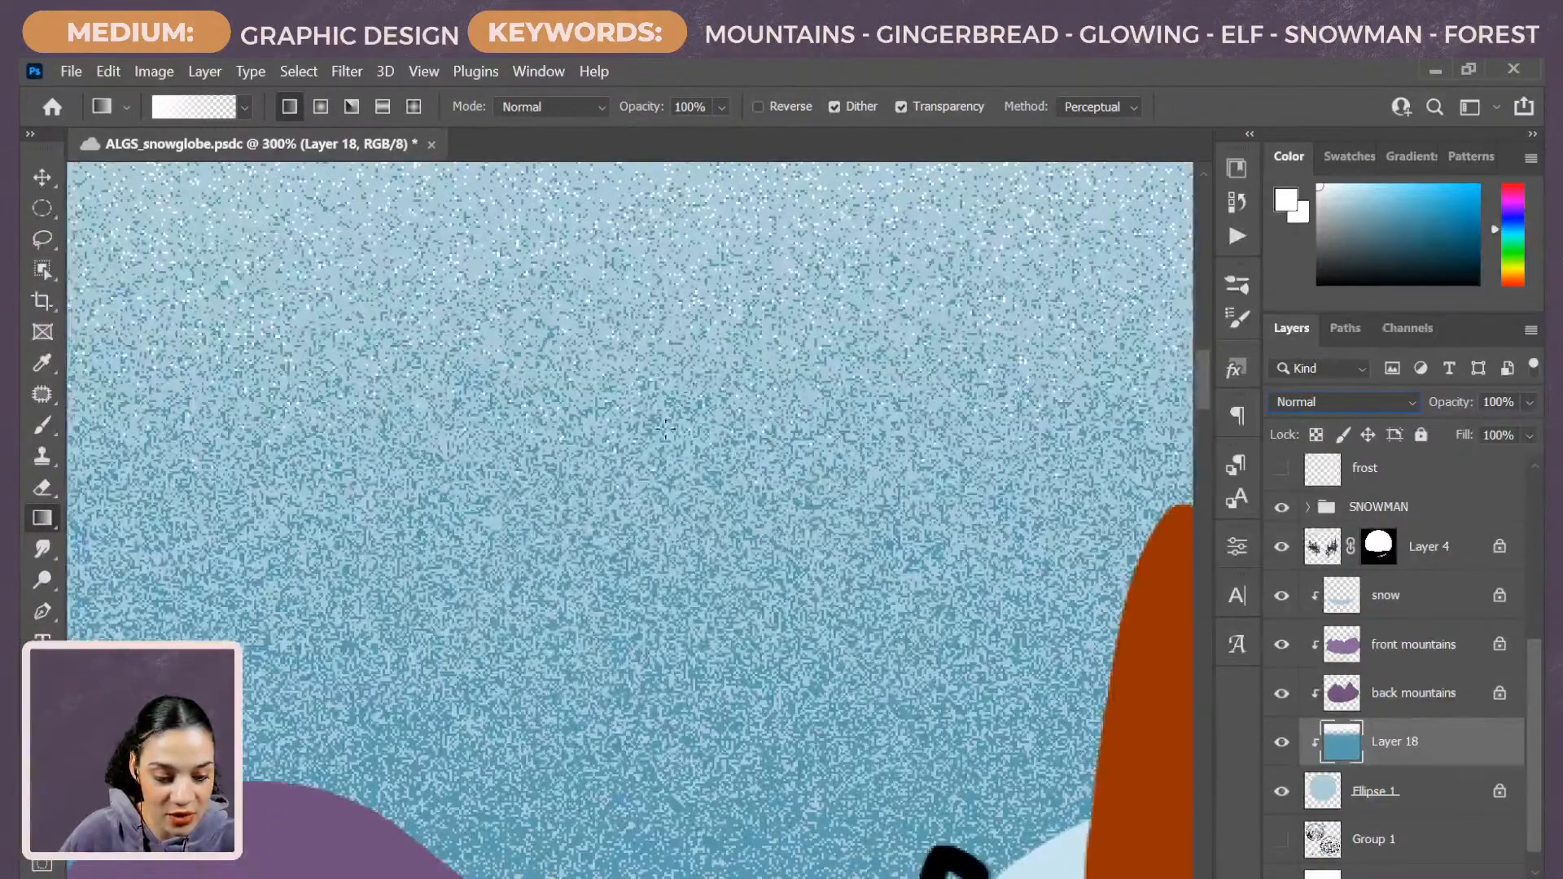
key("ctrl+minus")
key("ctrl+minus")
key("ctrl+minus")
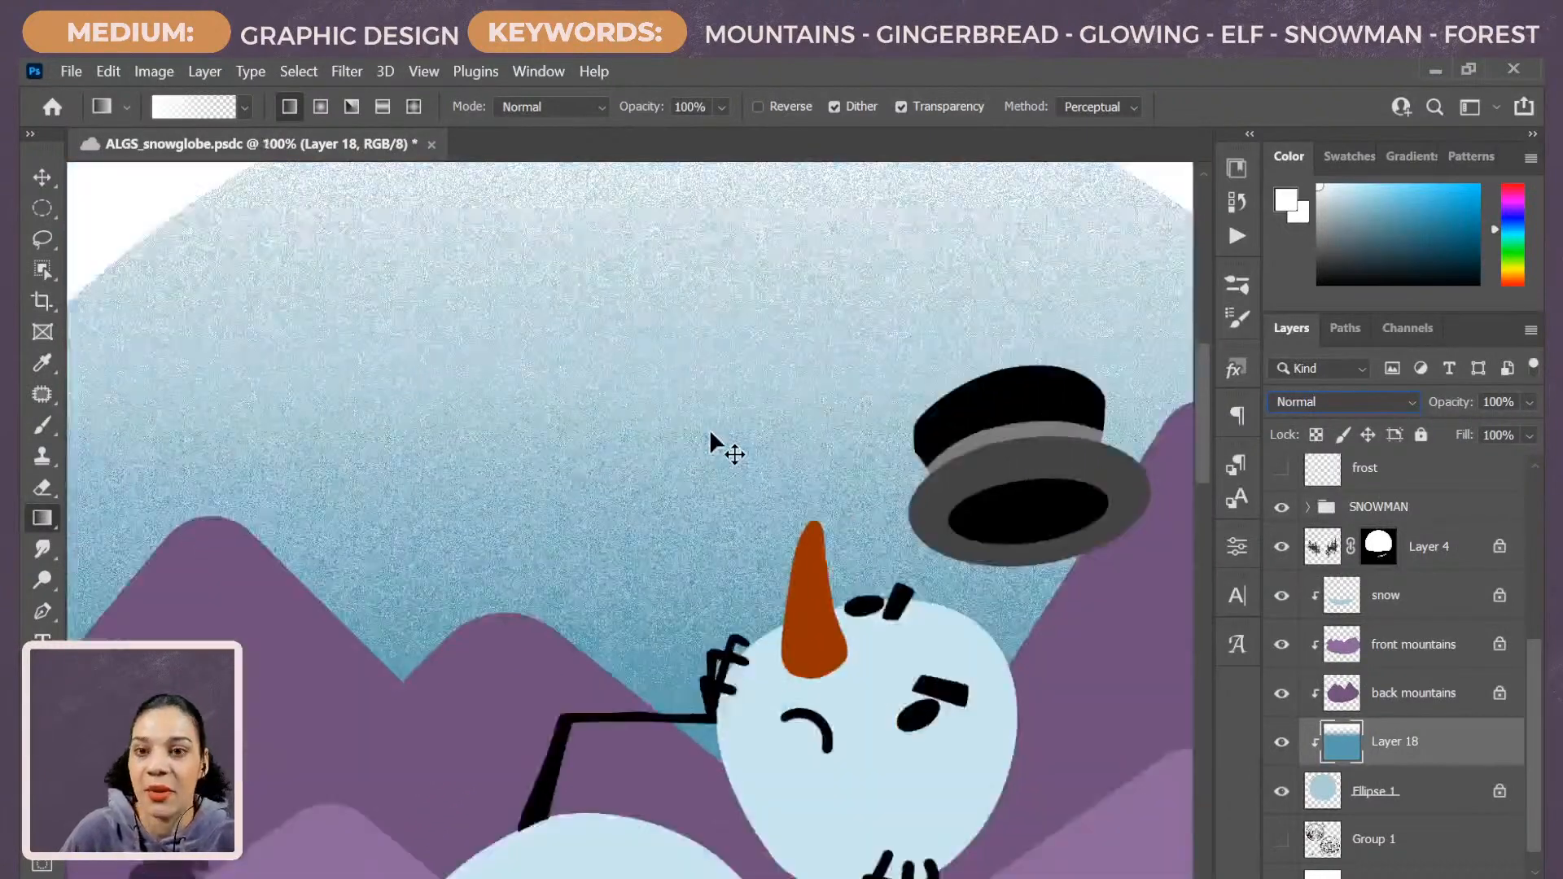
key("ctrl+minus")
key("ctrl+minus")
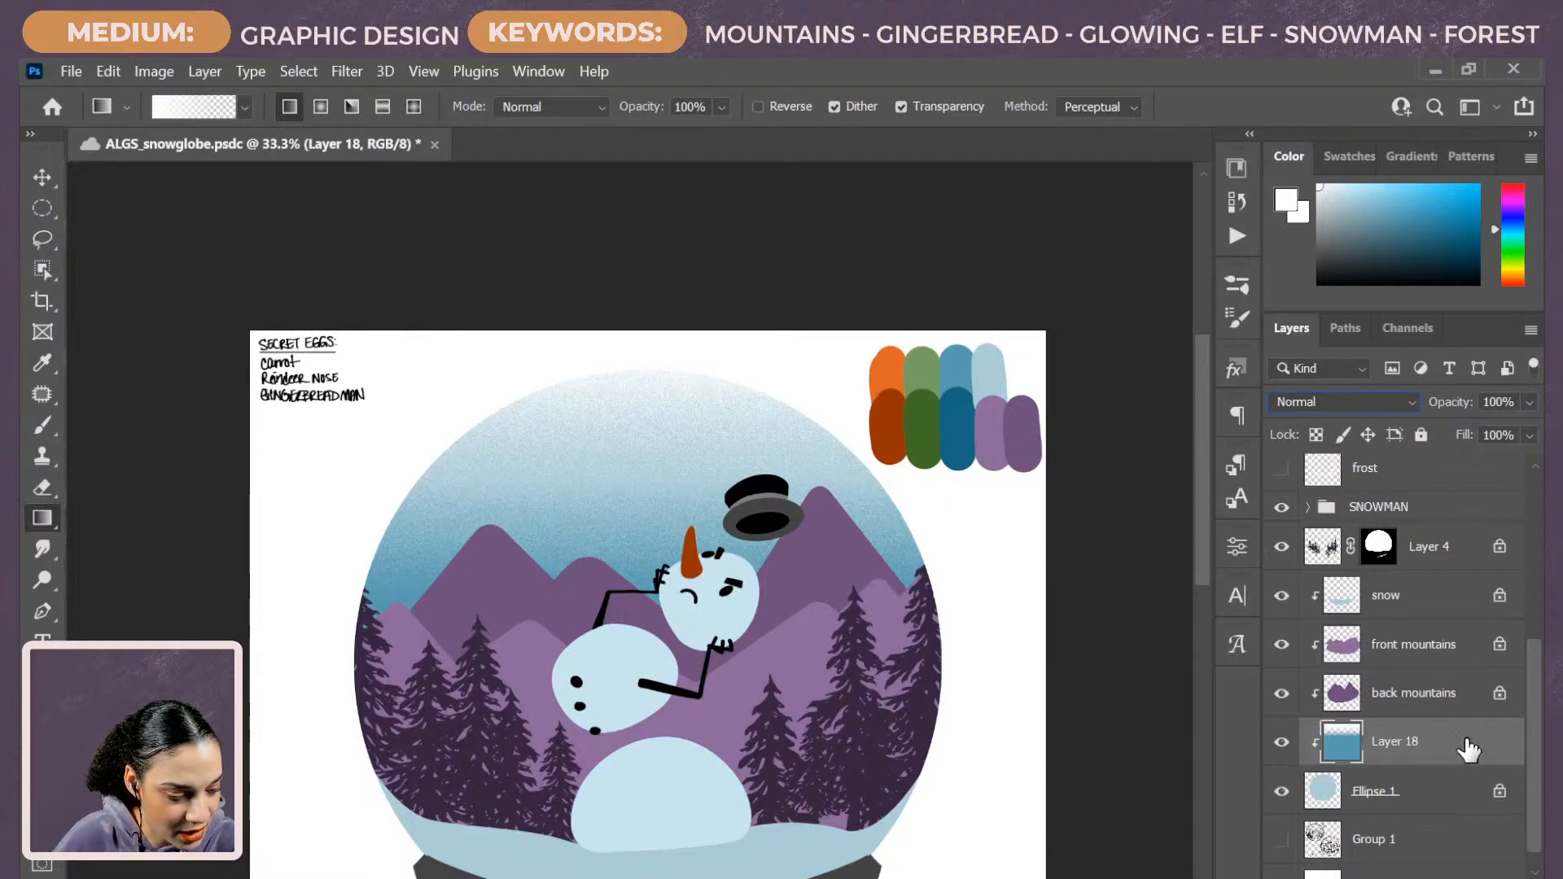
Add a clipped layer above Layer 18 with a white gradient fading down from the globe's top, and set its blend mode to Dissolve.
key("ctrl+shift+alt+n")
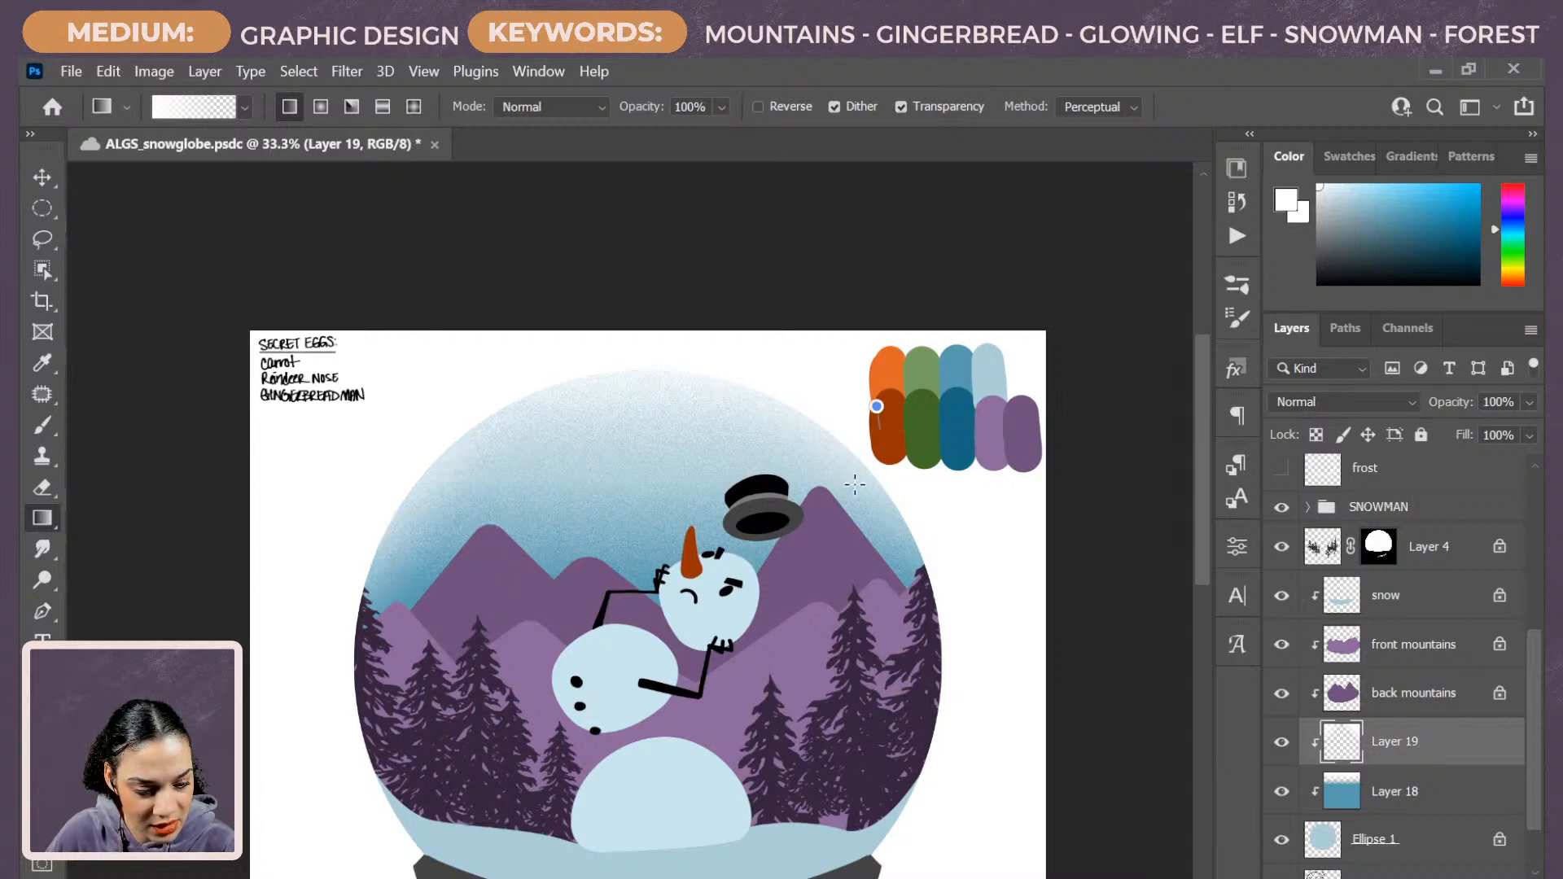
left_click_drag(575, 338, 578, 398)
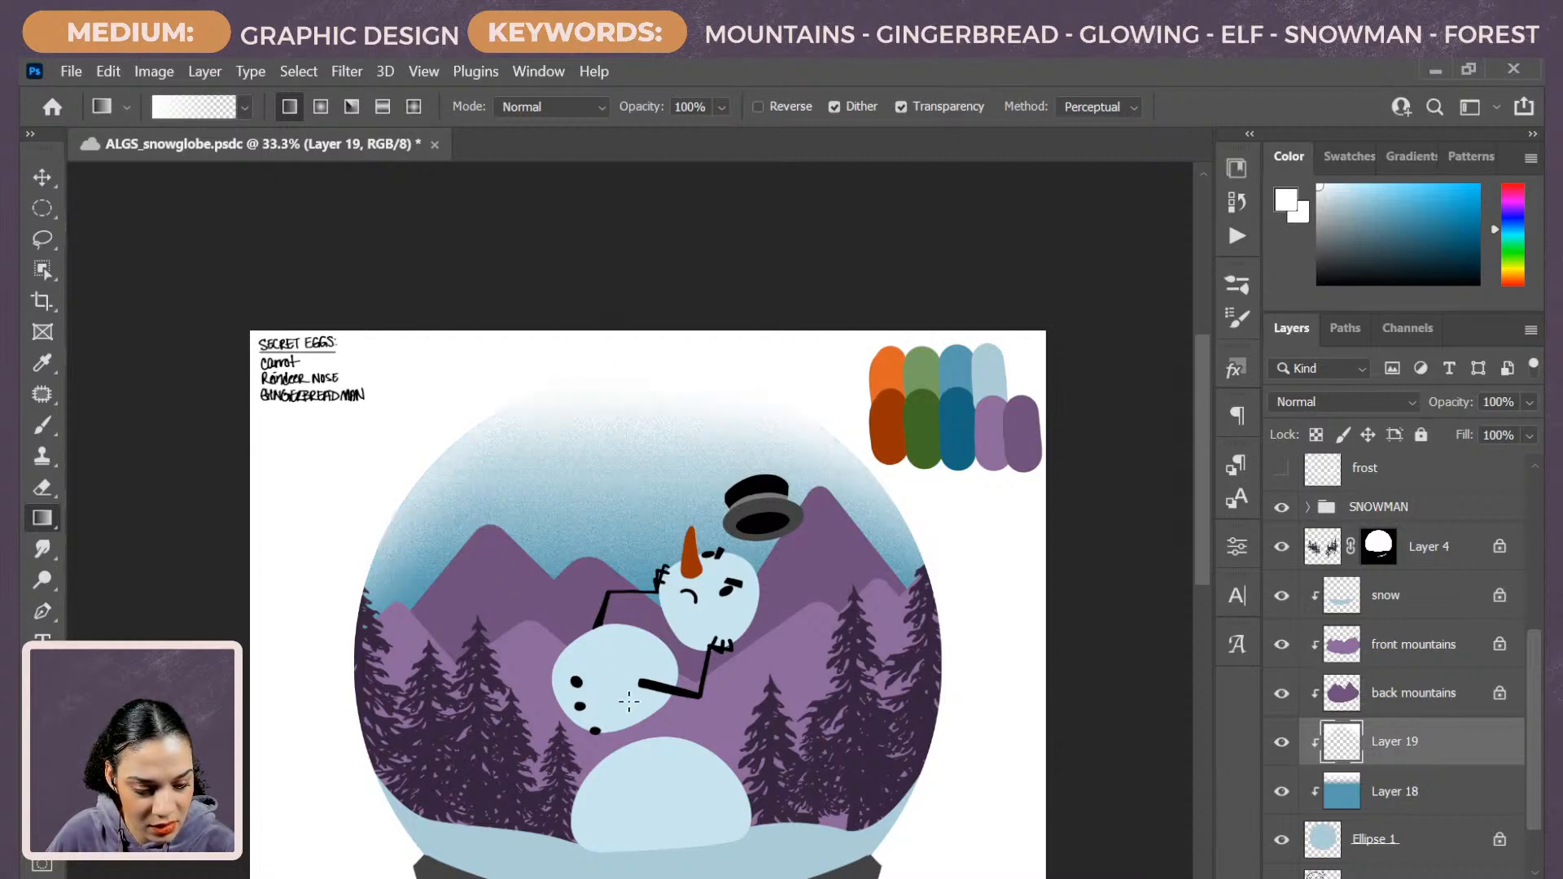
key("ctrl+z")
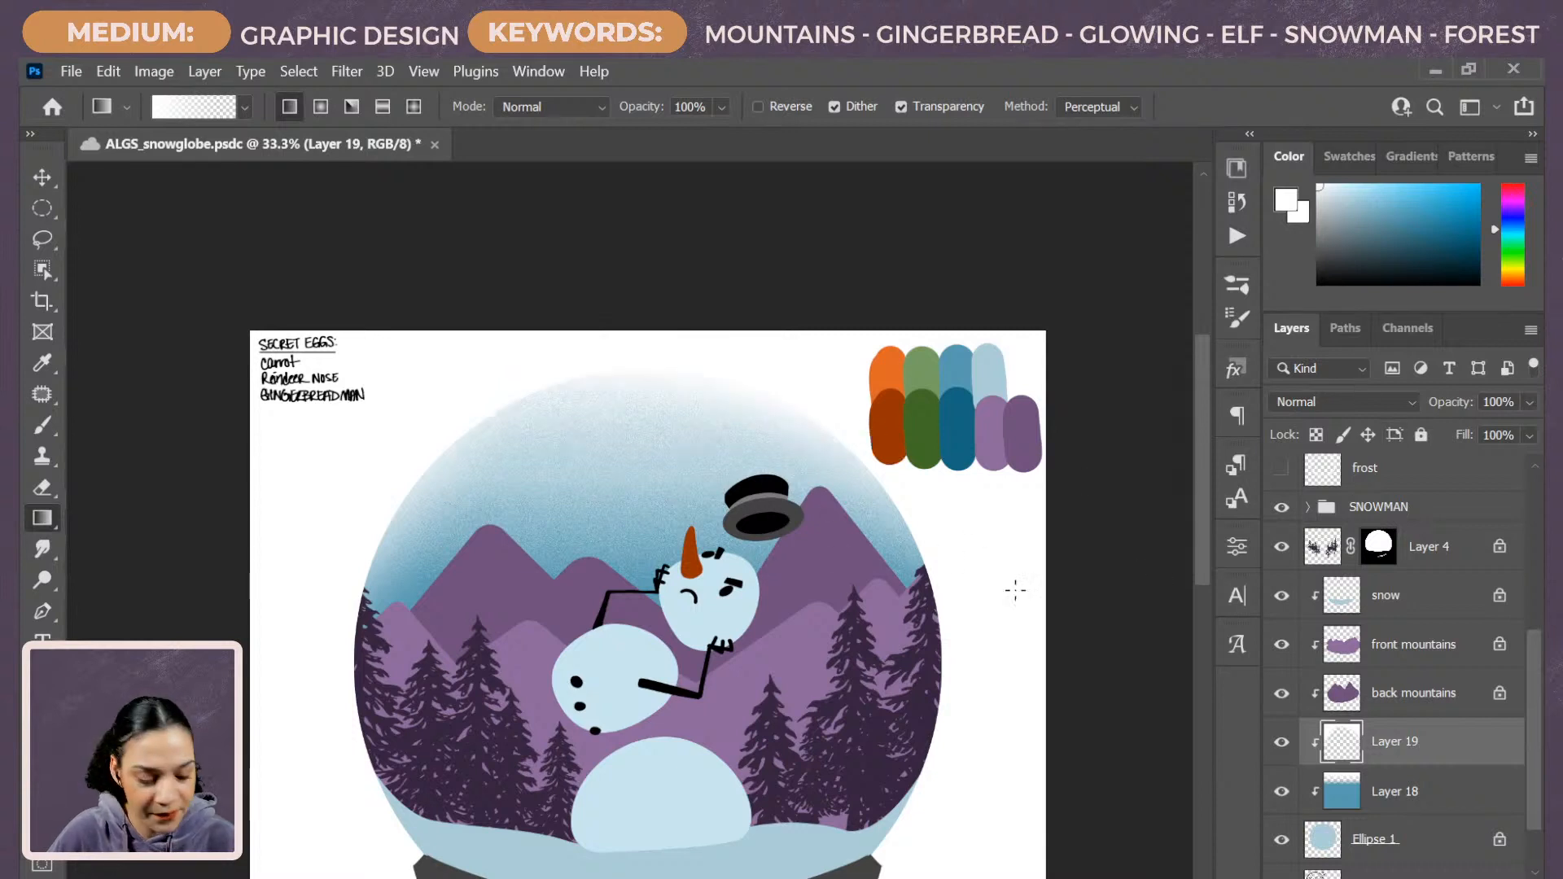
left_click(1343, 402)
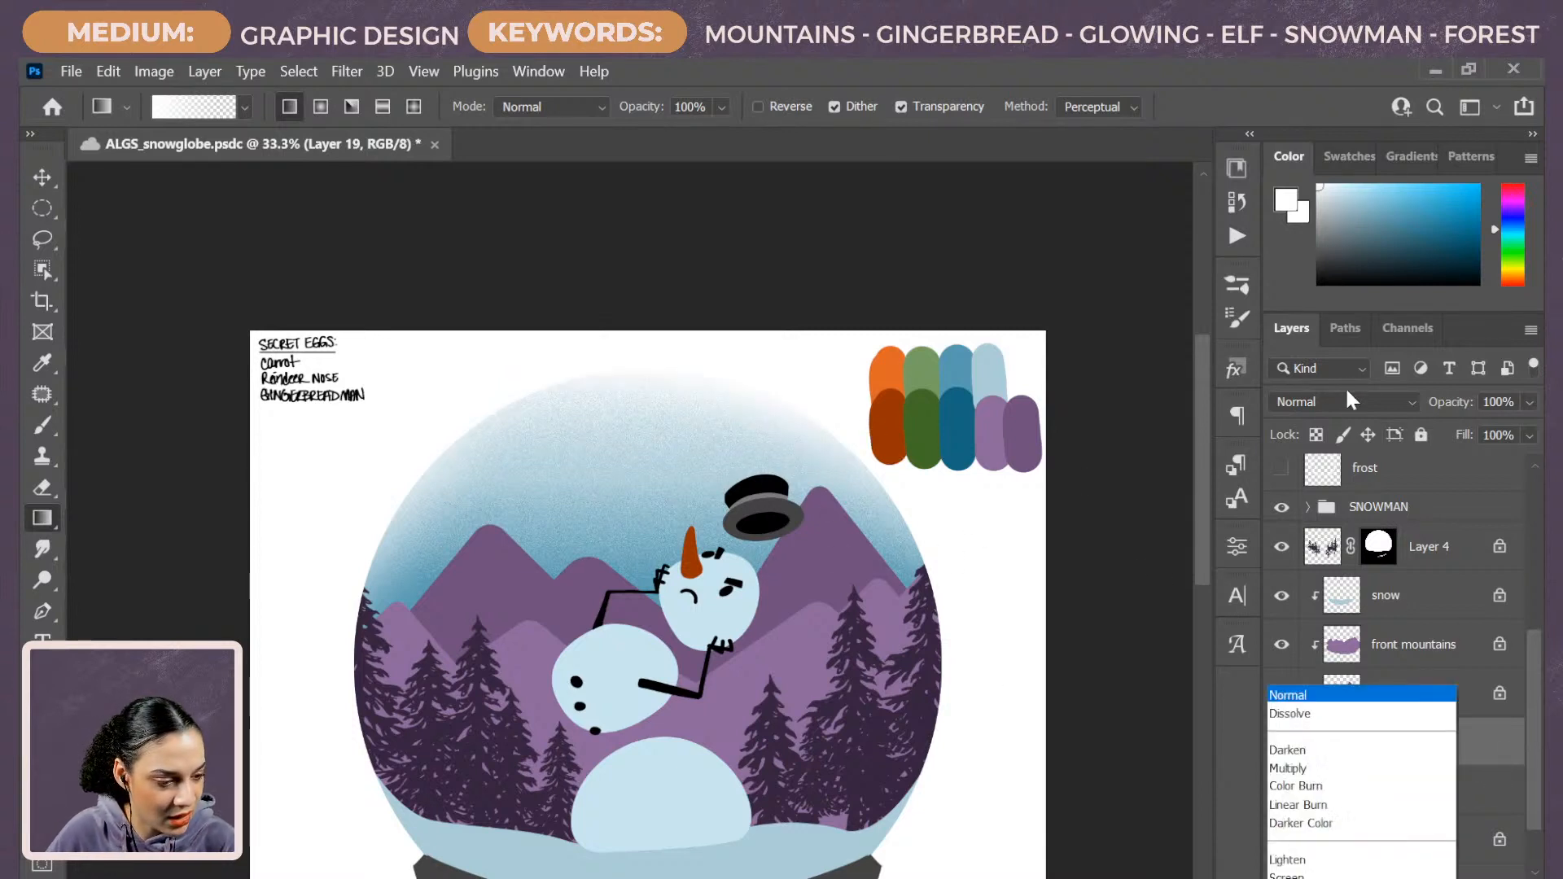
left_click(1319, 347)
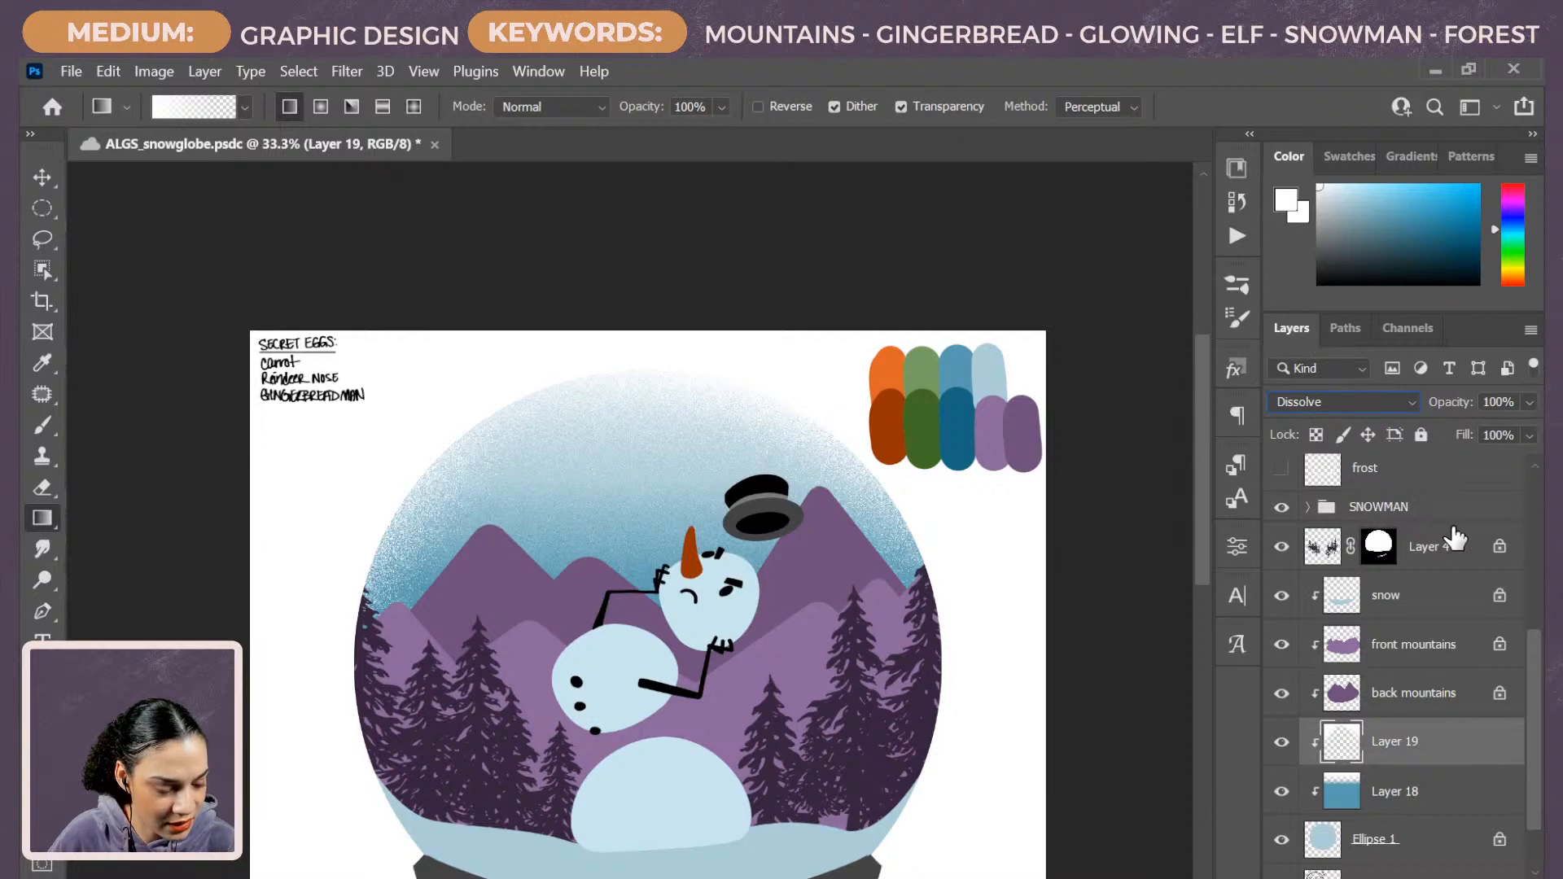
Add a clipped layer between Layer 18 and Layer 19 with a gradient in the palette's dark blue fading upward from behind the mountains.
left_click(1435, 799)
key("ctrl+shift+alt+n")
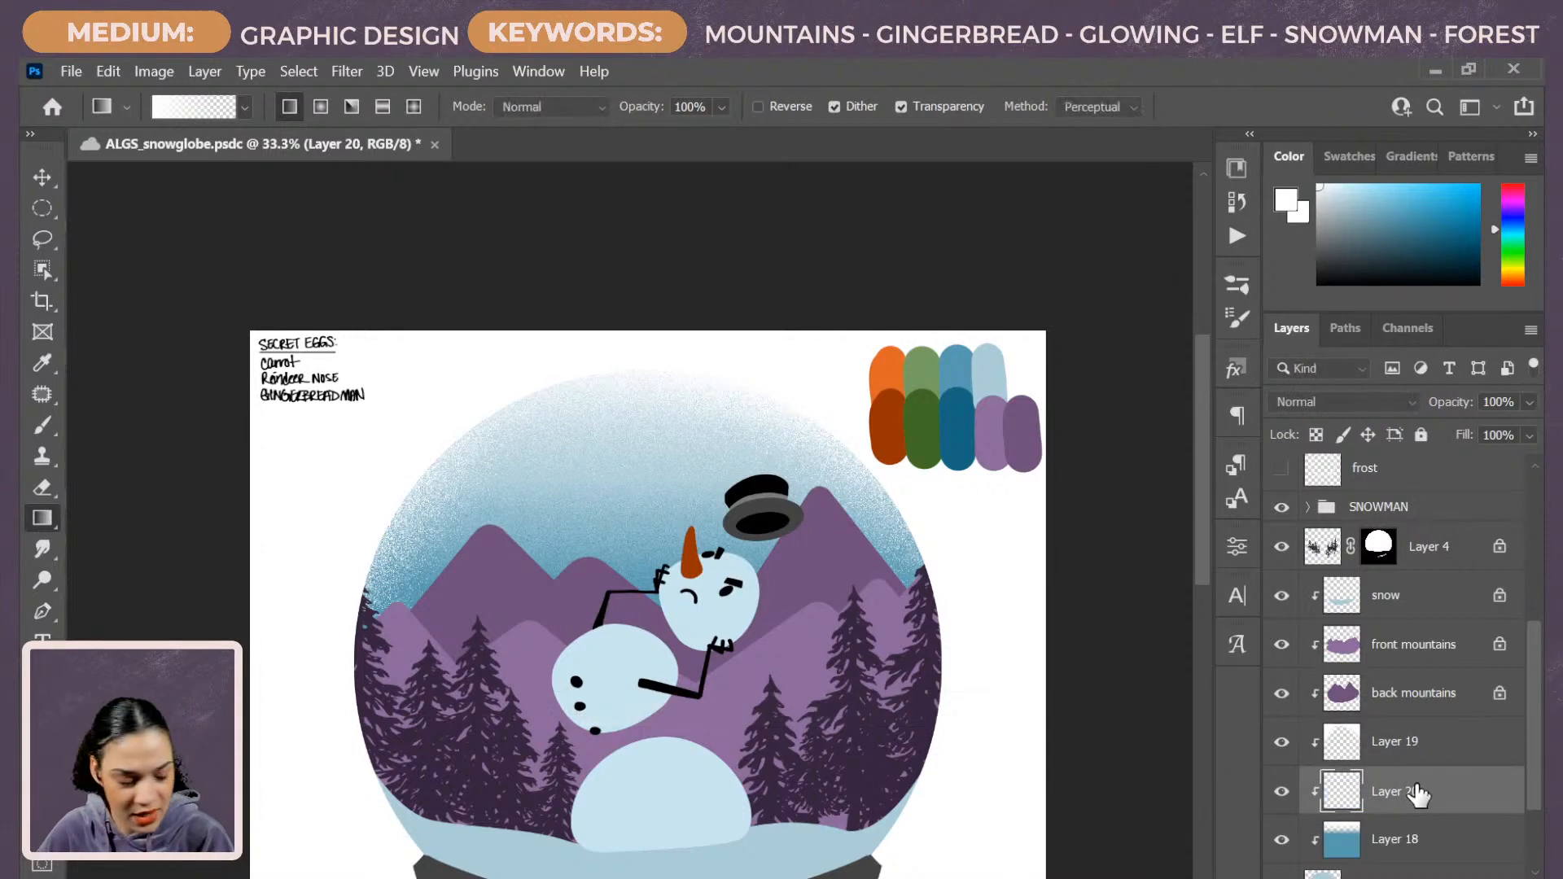
left_click(951, 411, "alt")
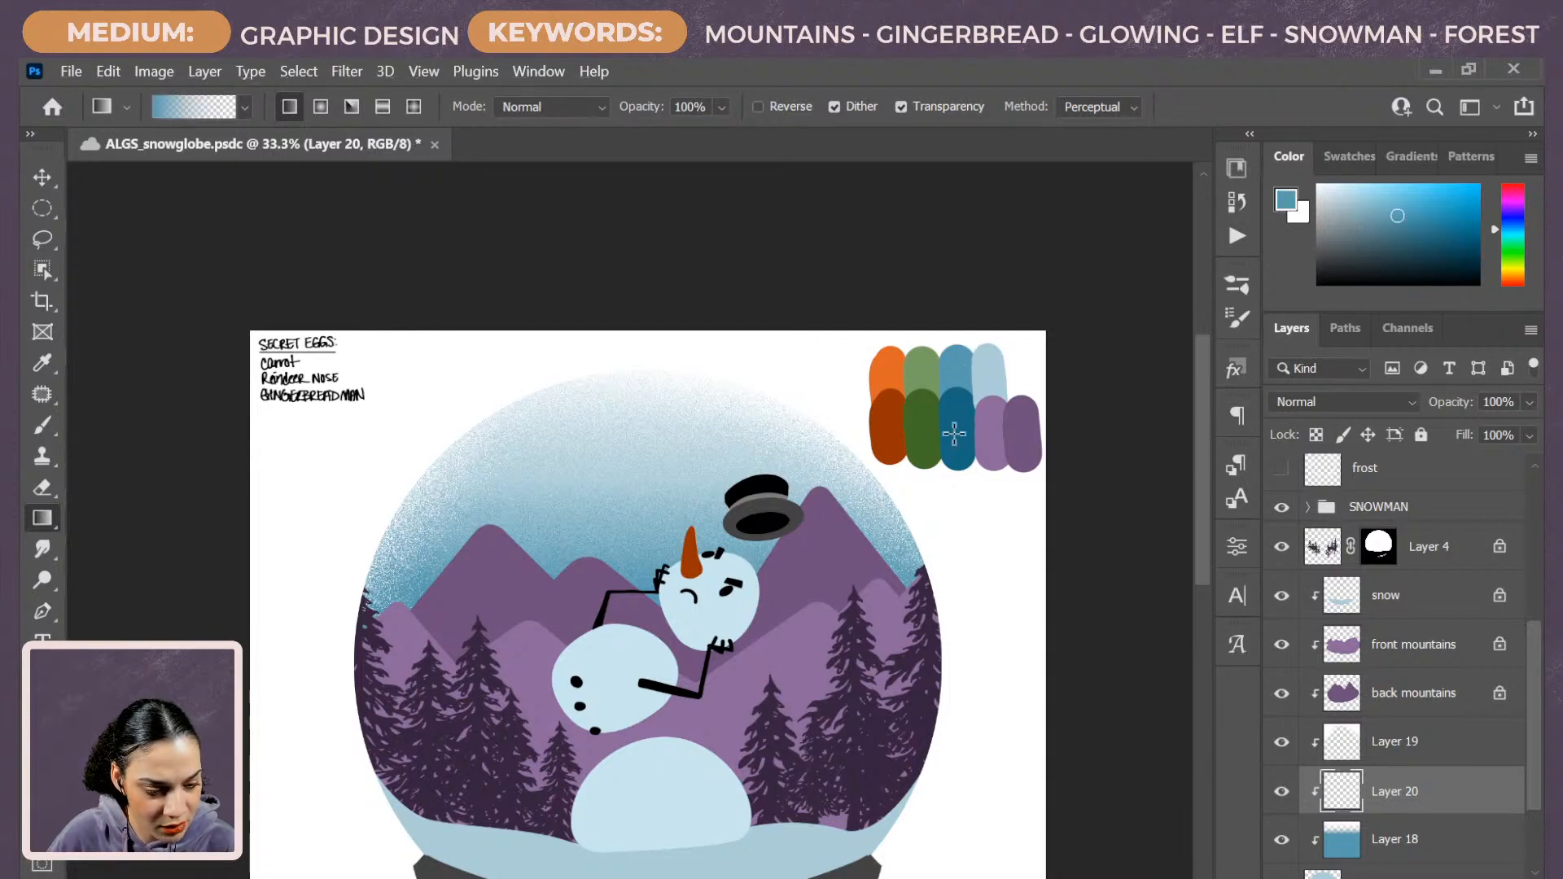
left_click(958, 456, "alt")
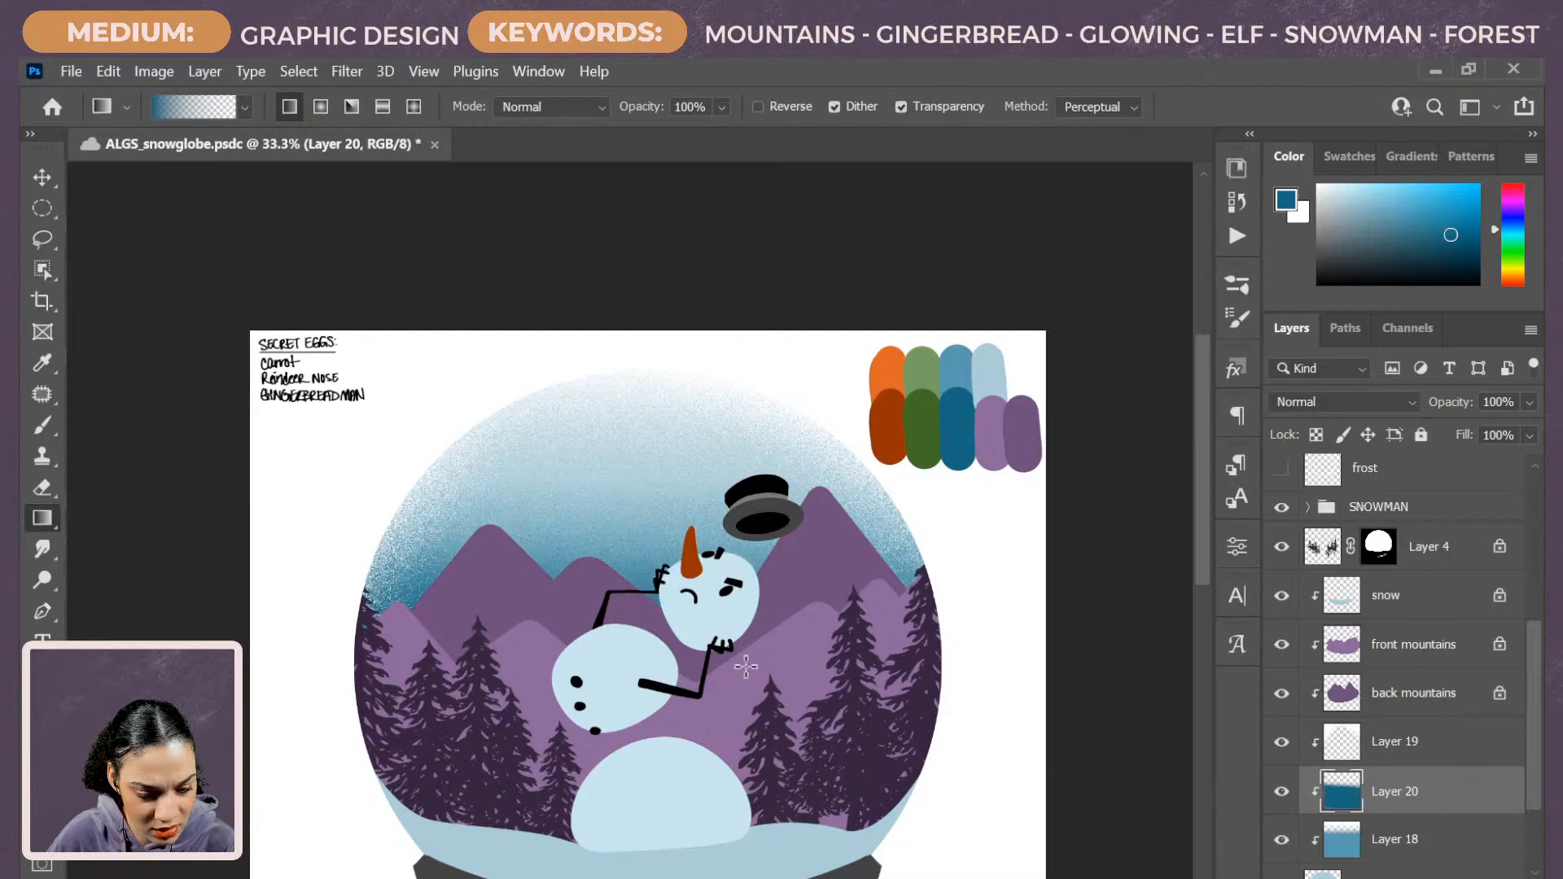
key("ctrl+z")
left_click_drag(653, 622, 680, 540)
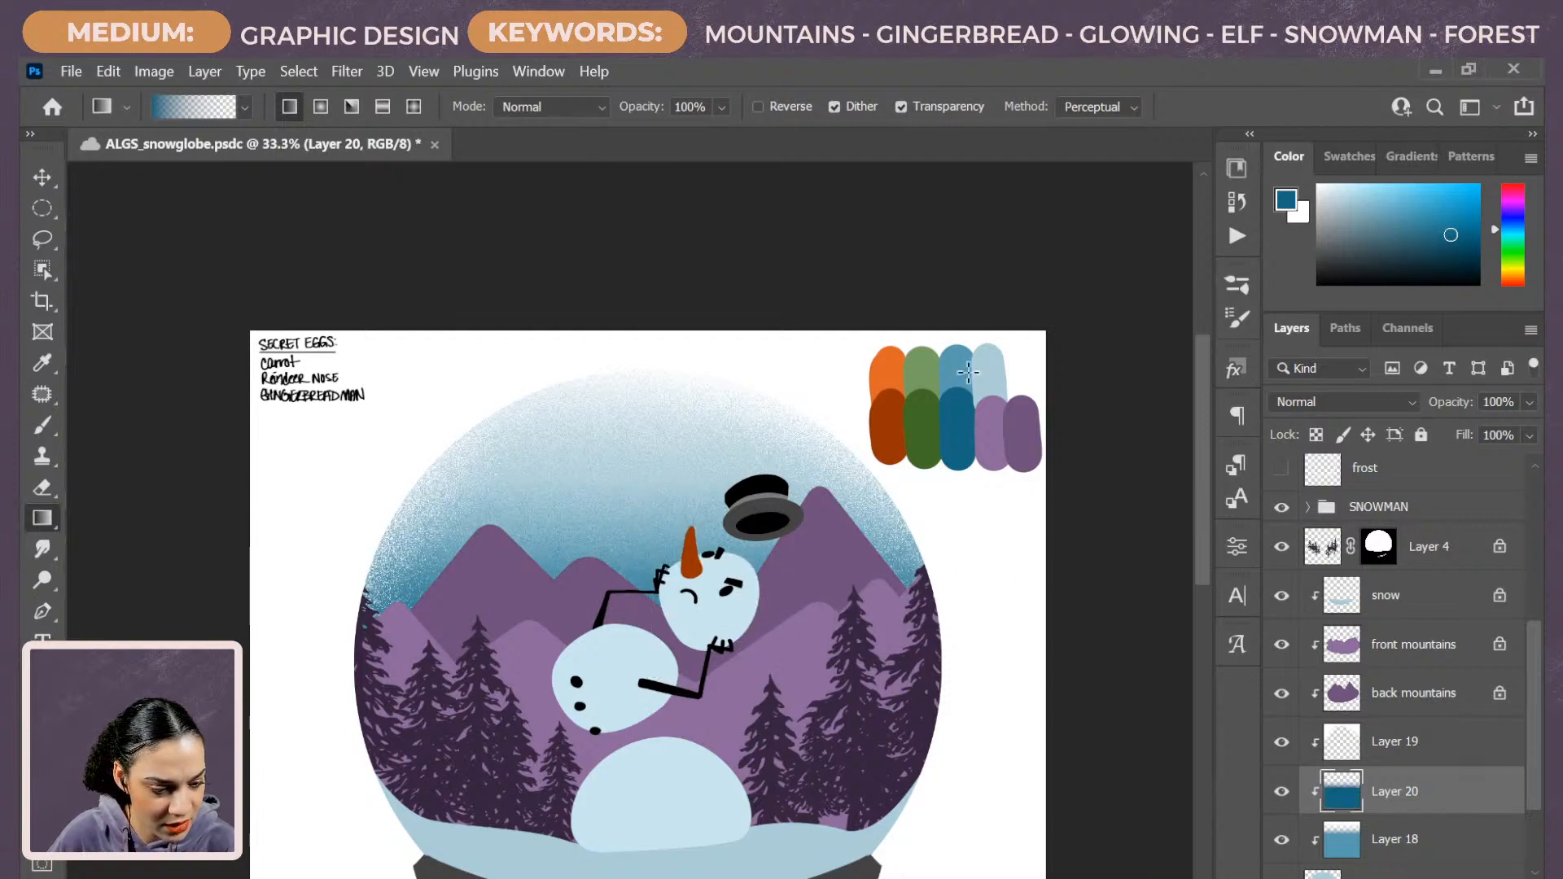
left_click_drag(659, 513, 659, 436)
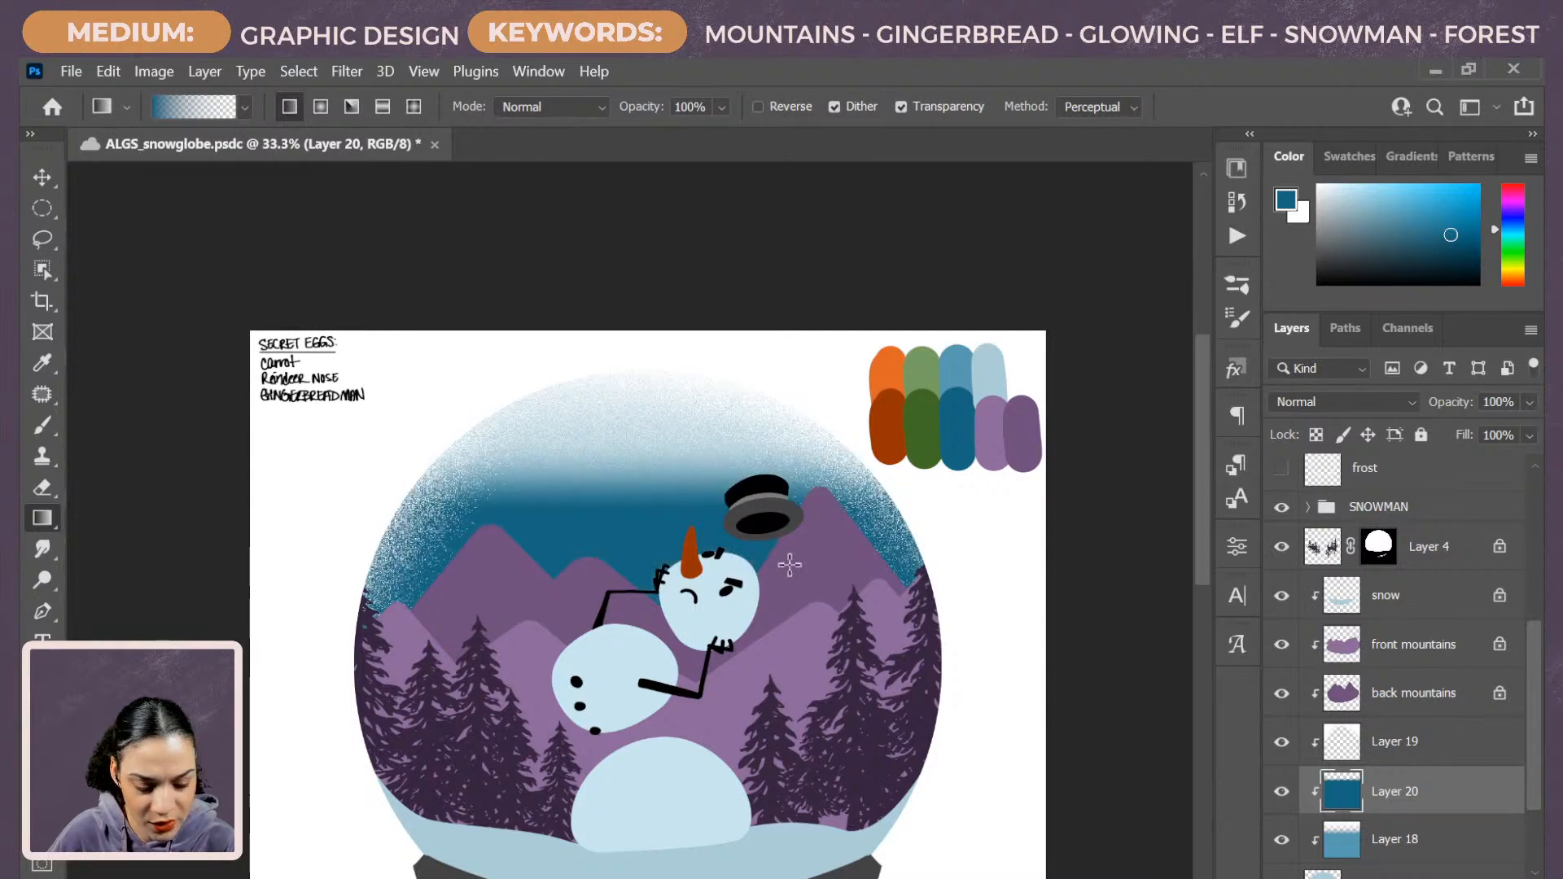
key("ctrl+z")
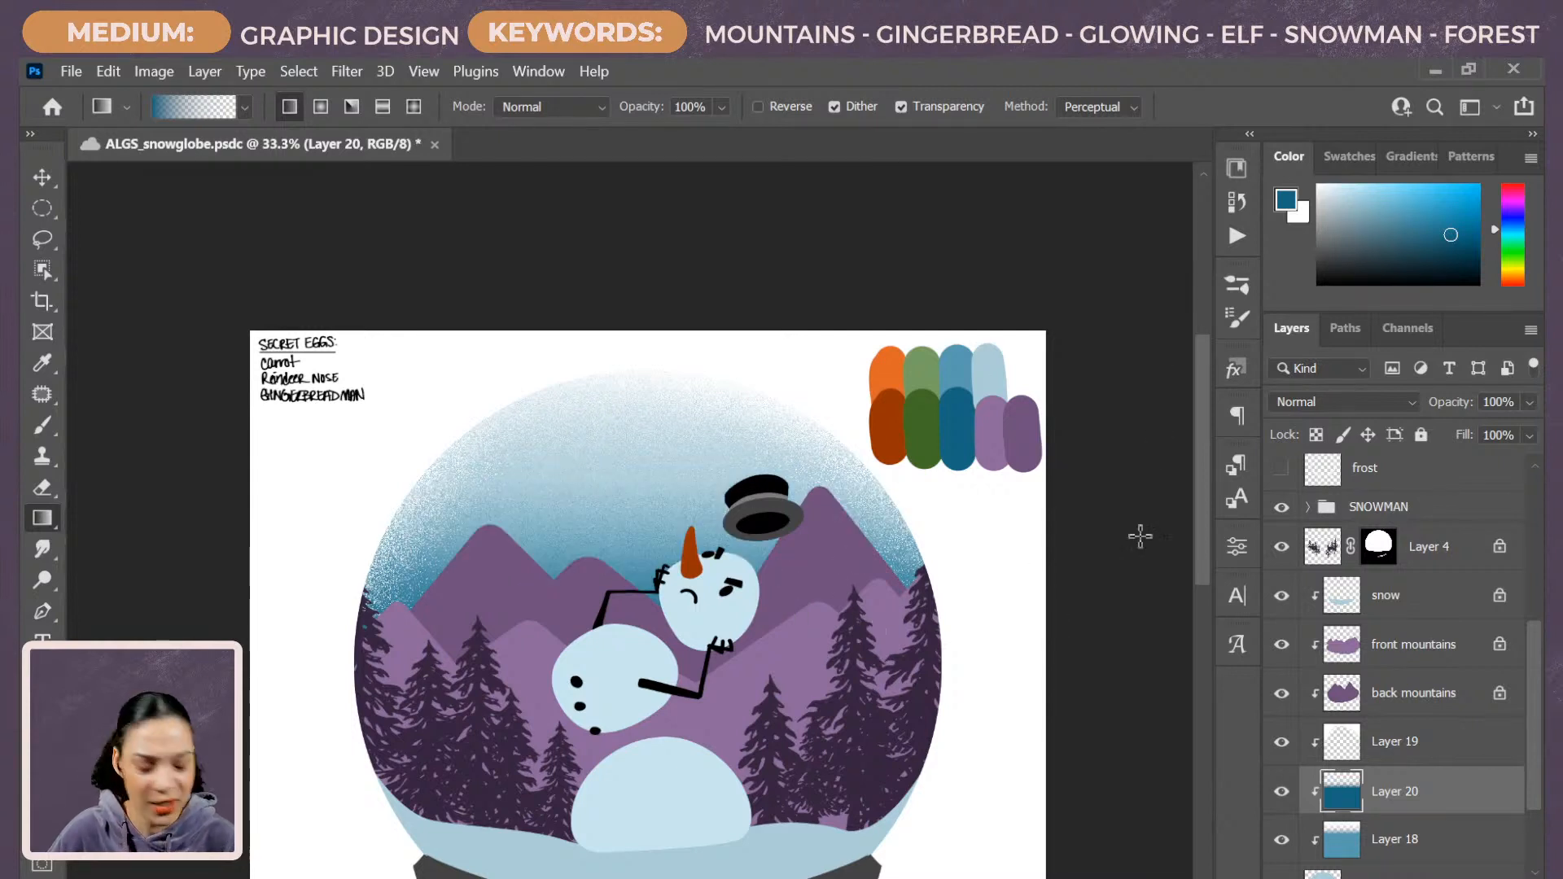
Set the blend mode of the dark blue gradient layer to Dissolve.
left_click(1431, 753)
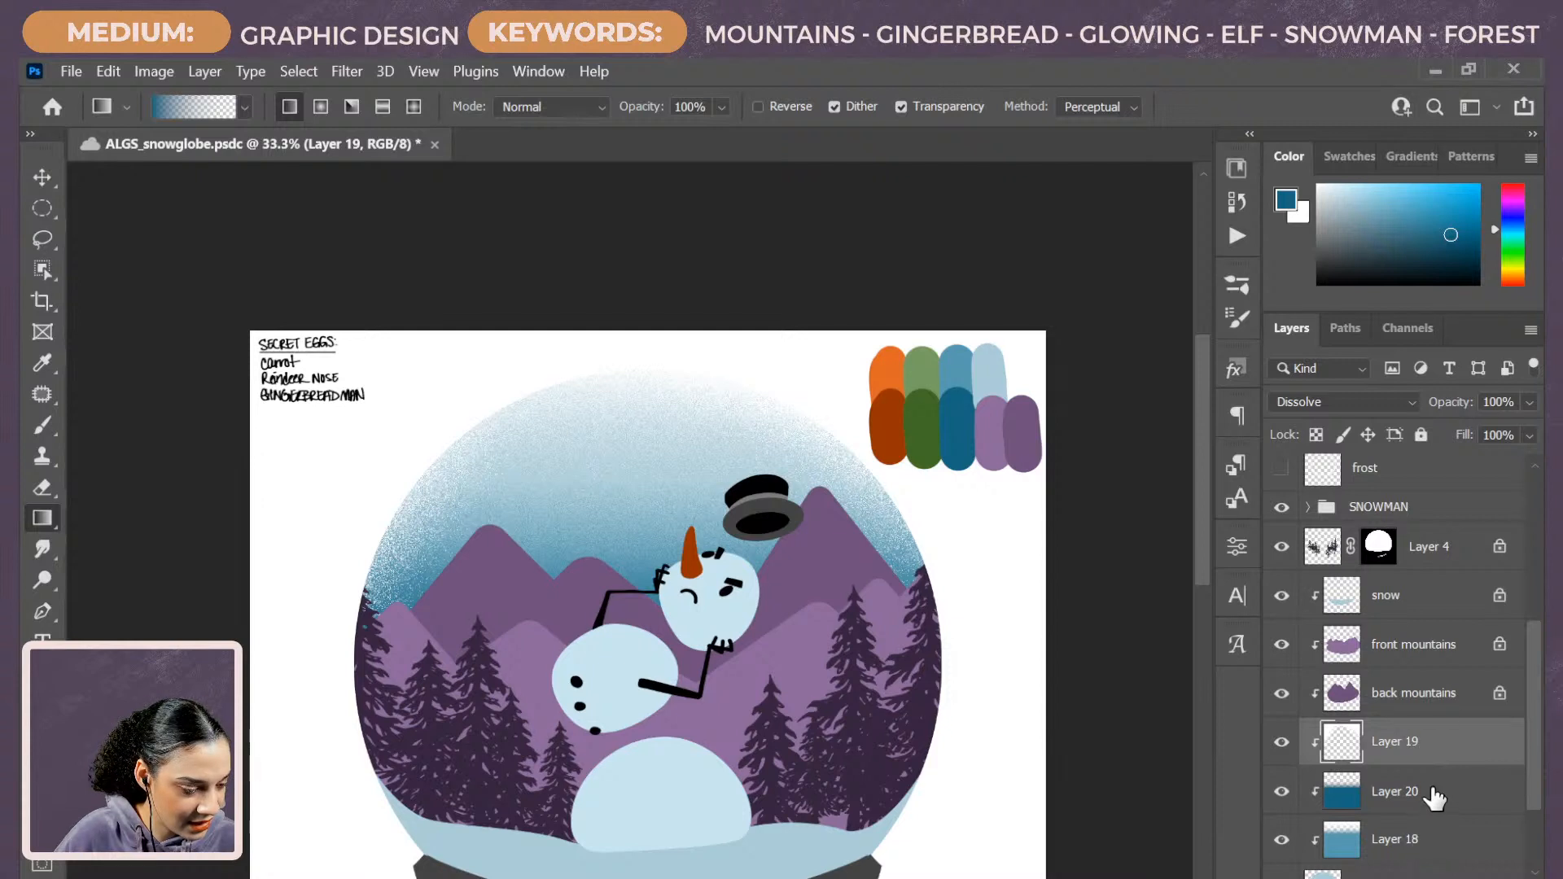
left_click(1434, 796)
left_click(1359, 402)
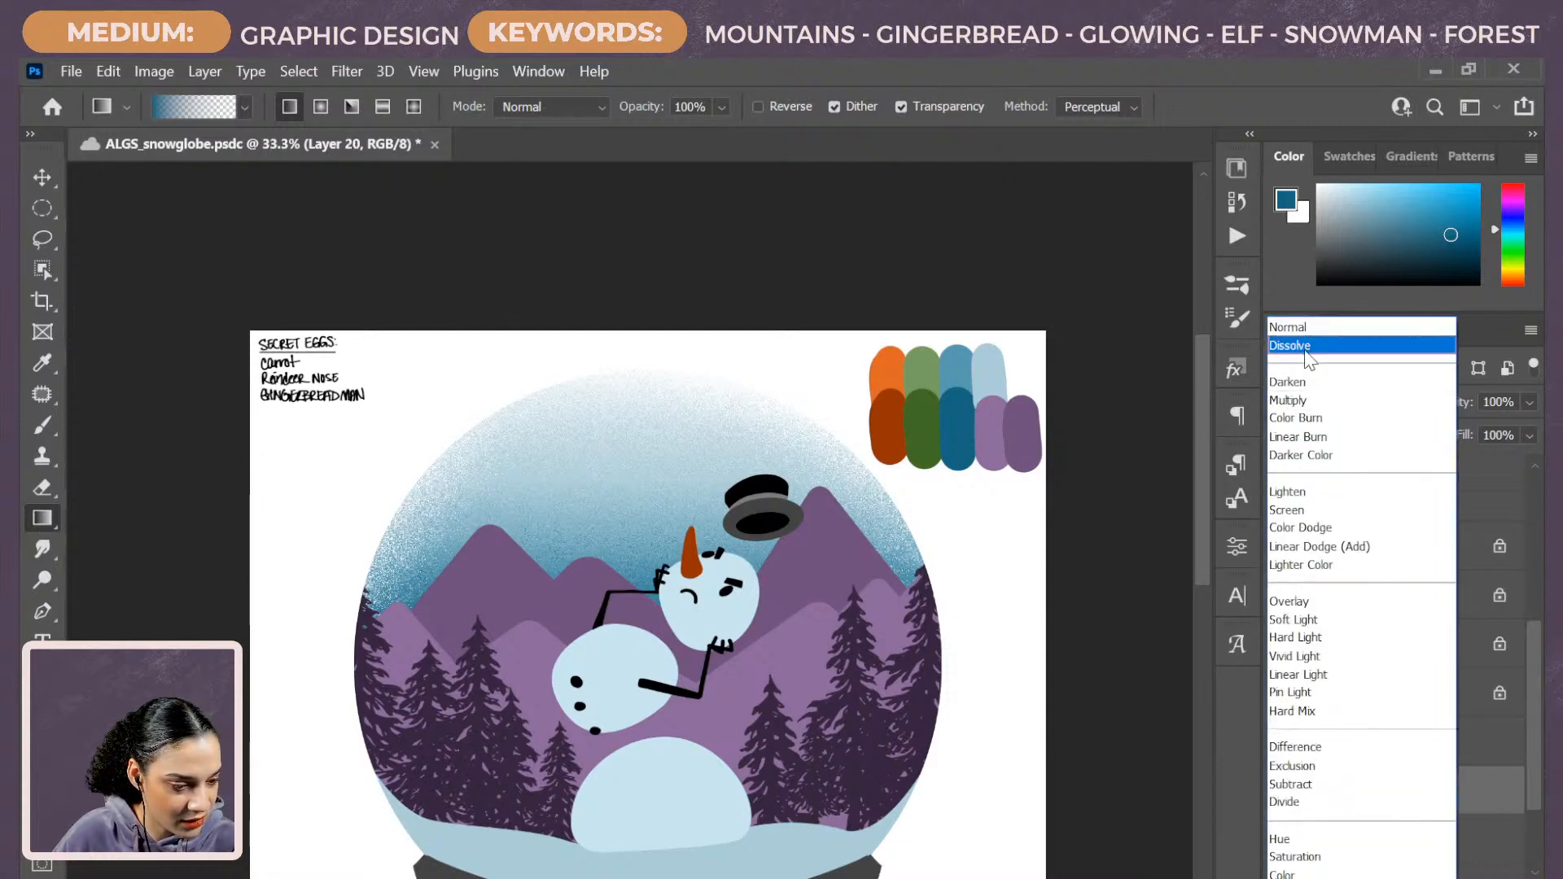
left_click(1335, 342)
Merge Layer 19, Layer 20 and Layer 18 into one clipped sky gradient layer.
left_click(1406, 746)
left_click(1437, 846, "shift")
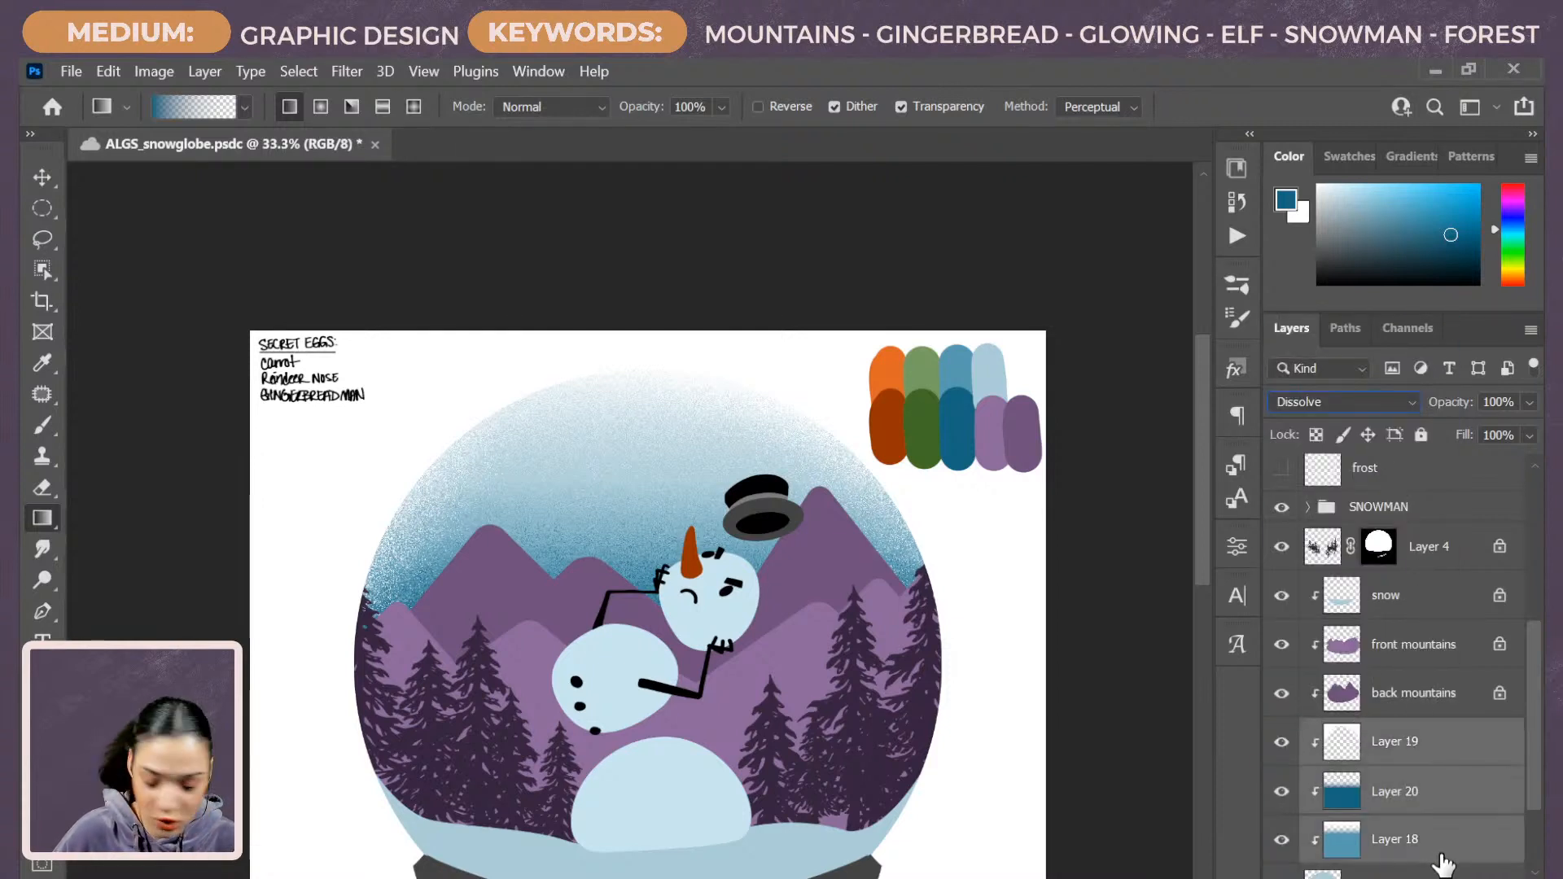
key("ctrl+e")
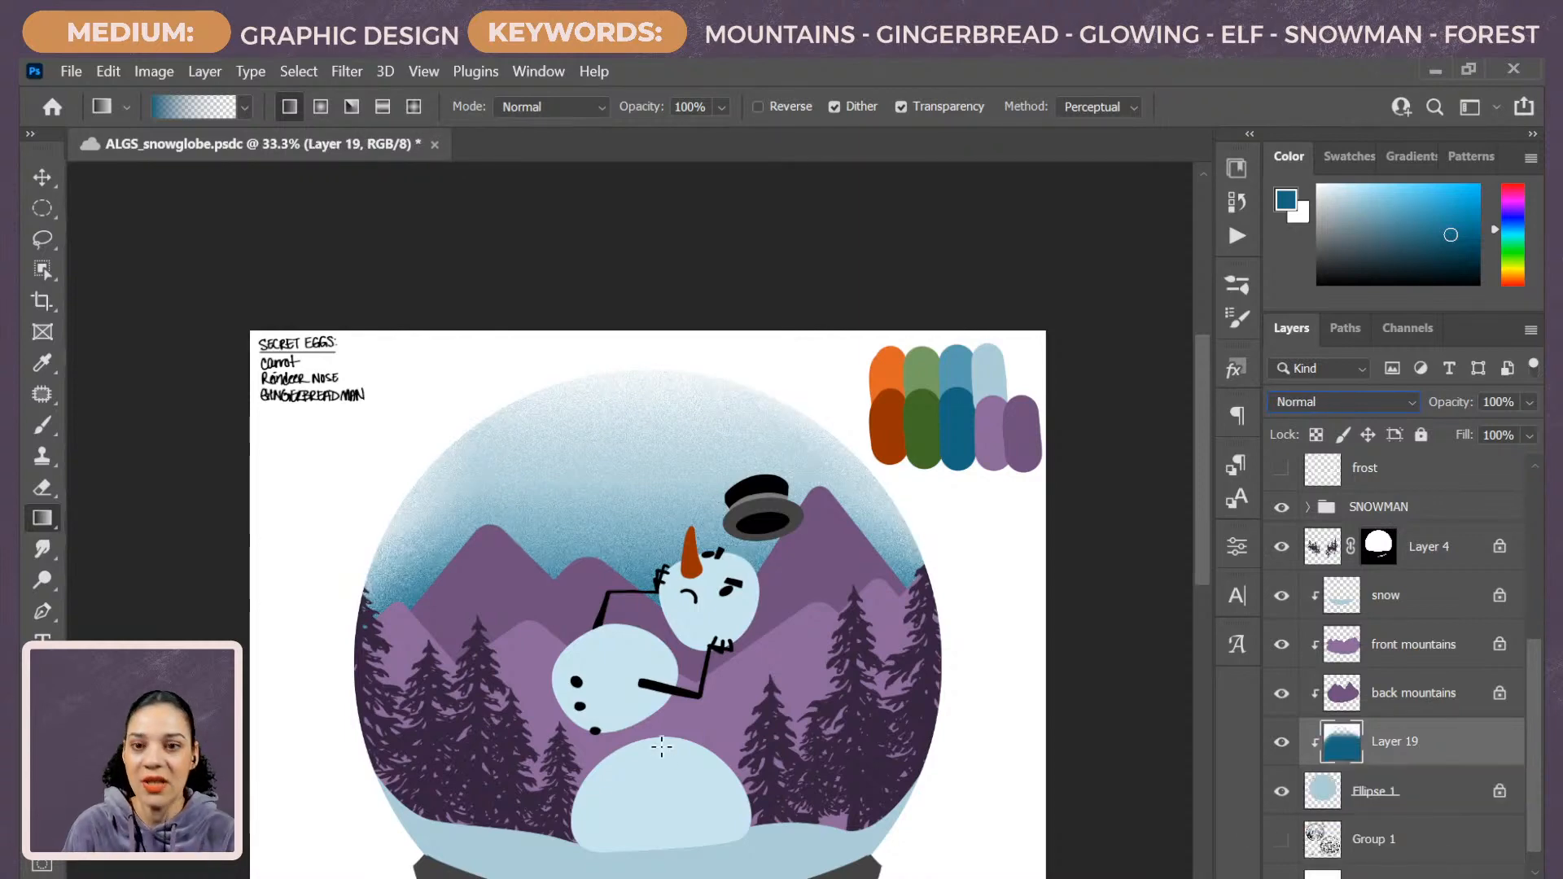
key("ctrl+minus")
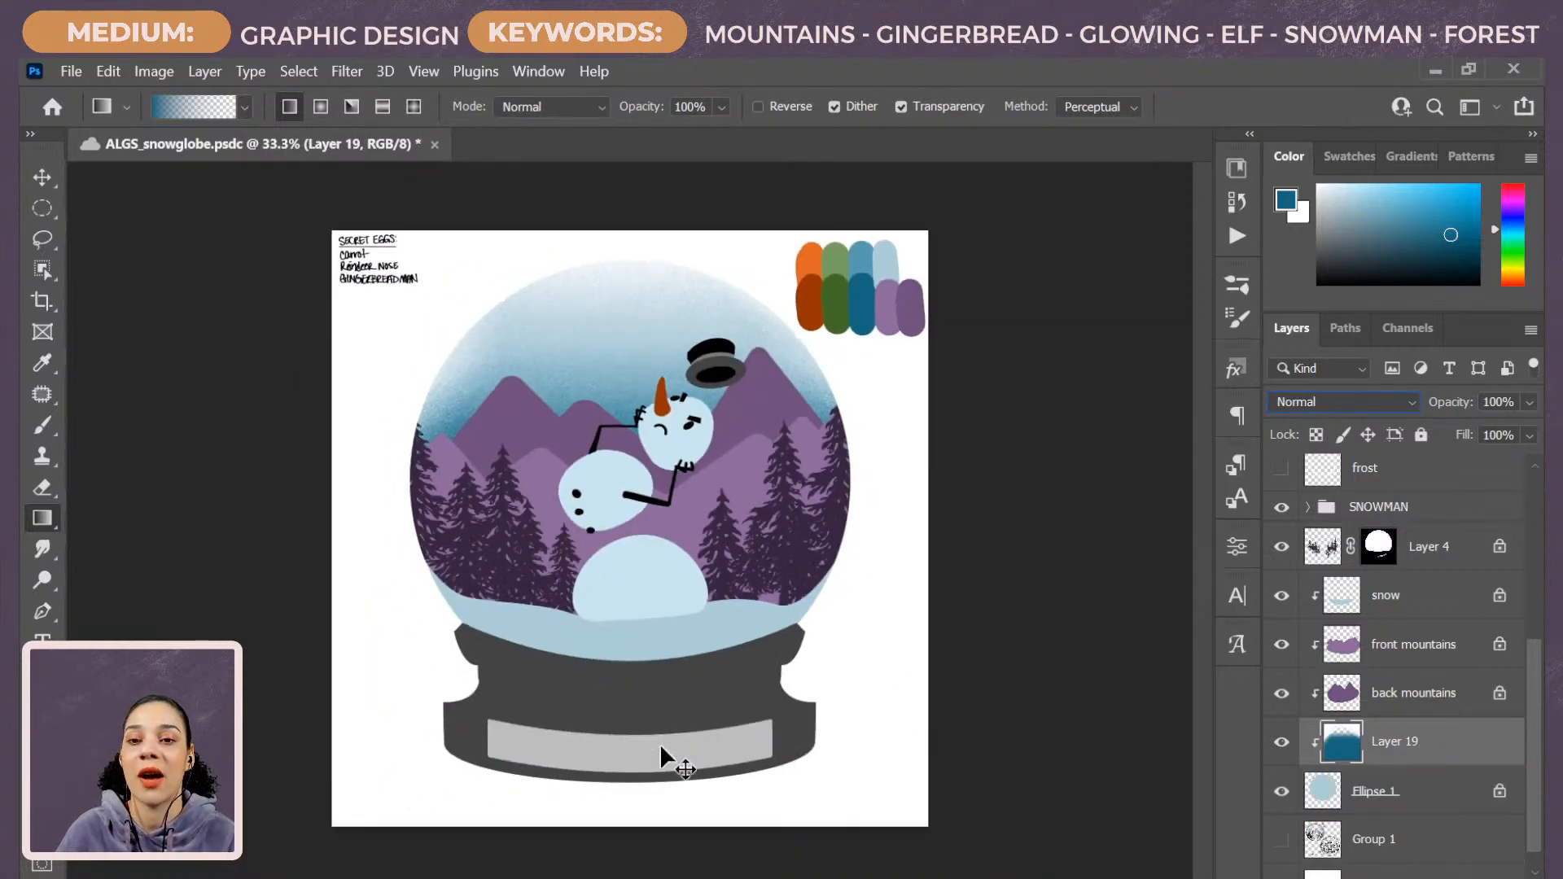
key("ctrl+minus")
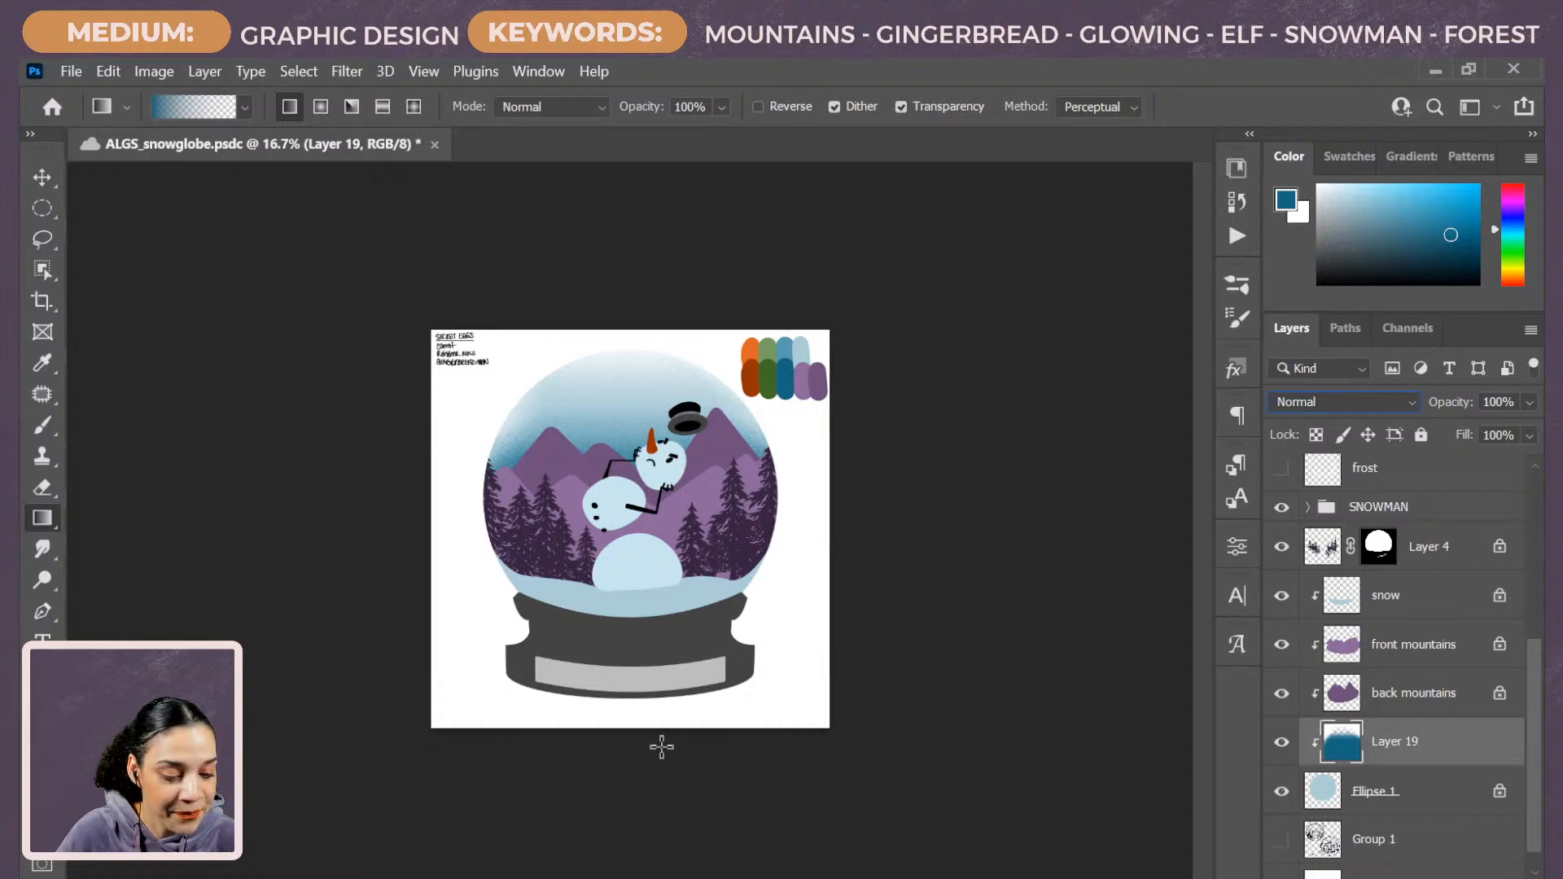
Add a clipped layer above the back mountains and fill it with upward-fading gradients in a darker shade of the mountains' purple.
left_click(1448, 696)
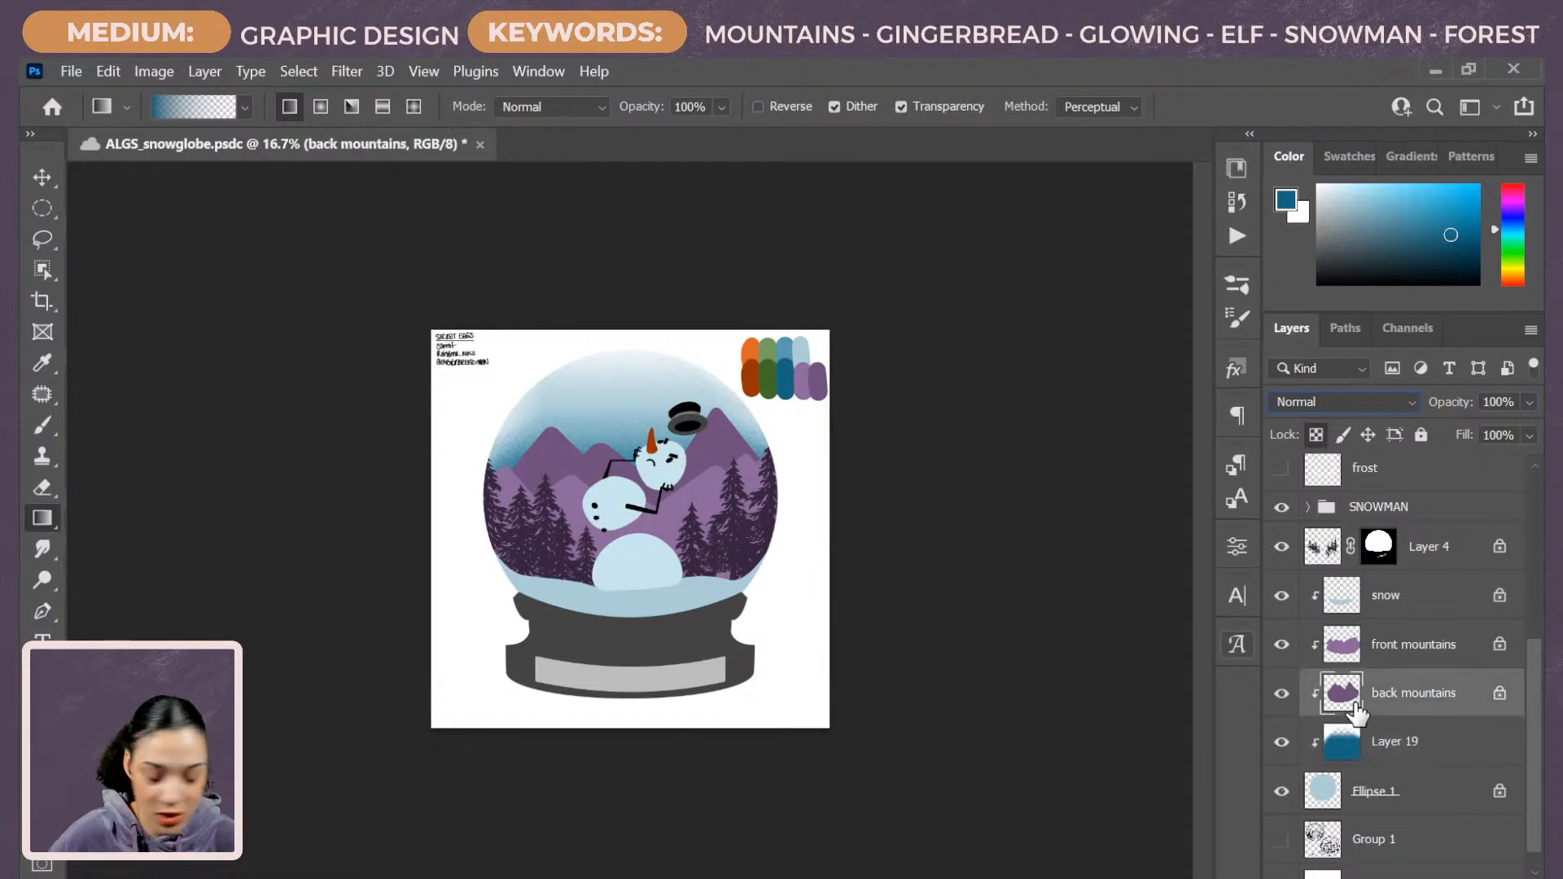
key("ctrl+shift+alt+n")
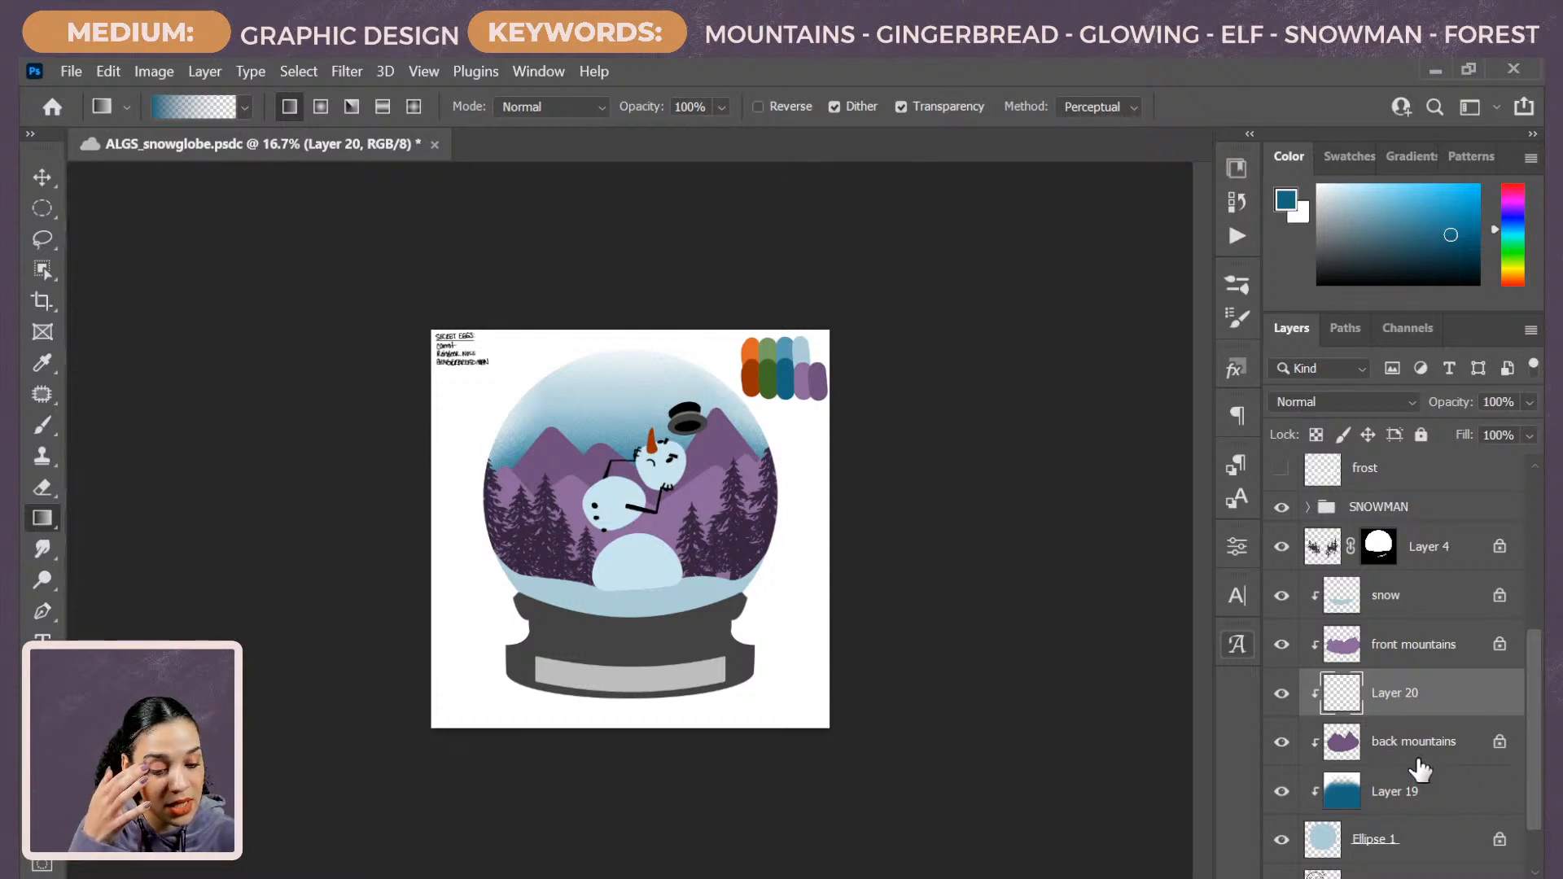
key("ctrl+plus")
key("ctrl+plus")
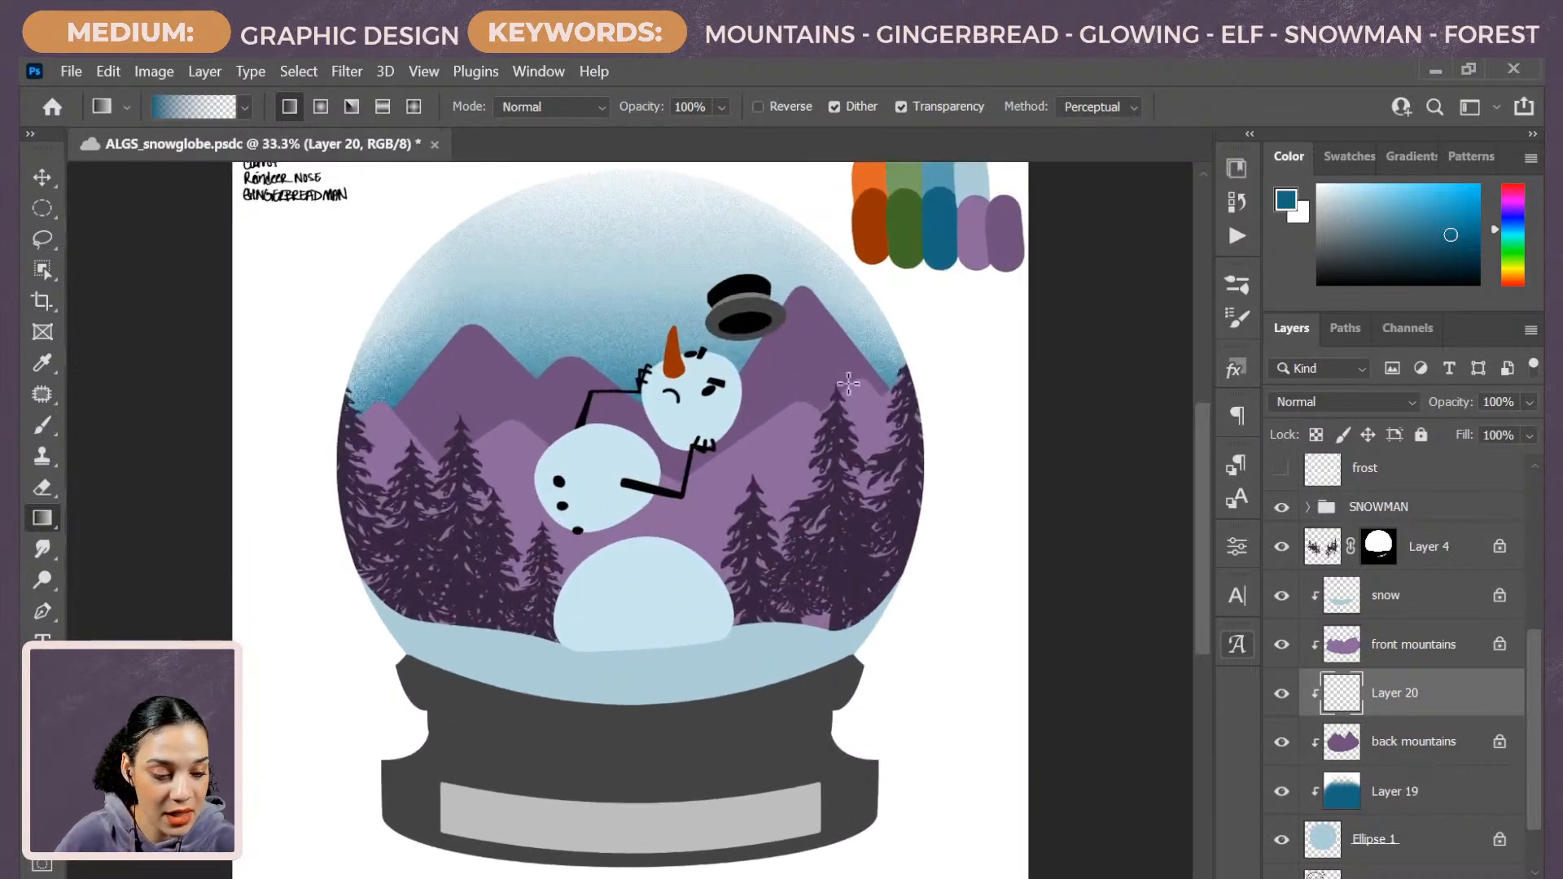
left_click(818, 407, "alt")
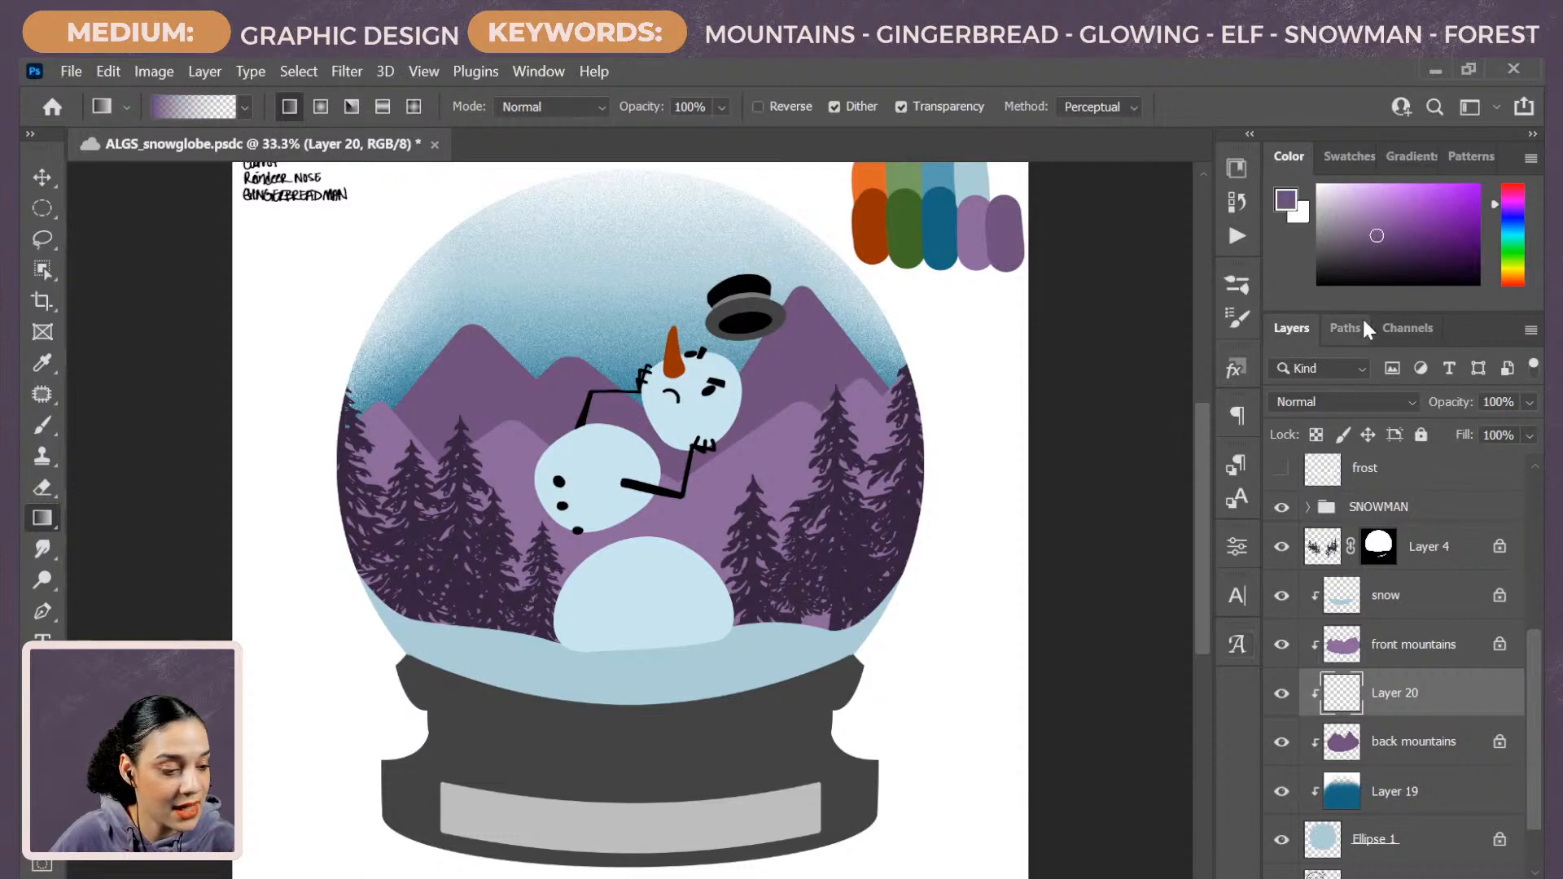
left_click(1387, 250)
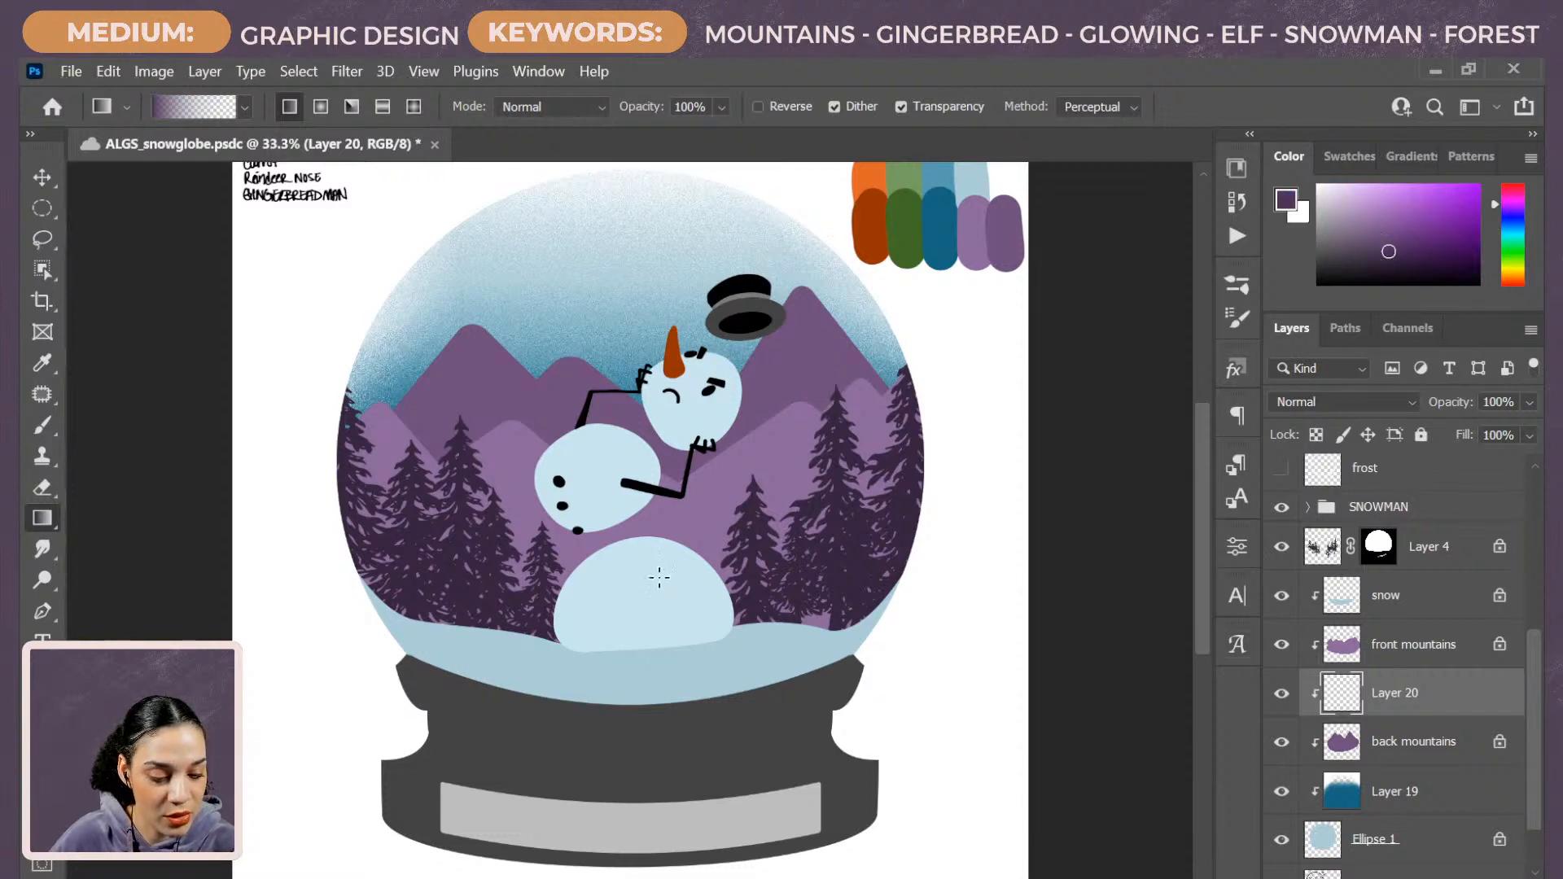
left_click_drag(659, 609, 700, 232)
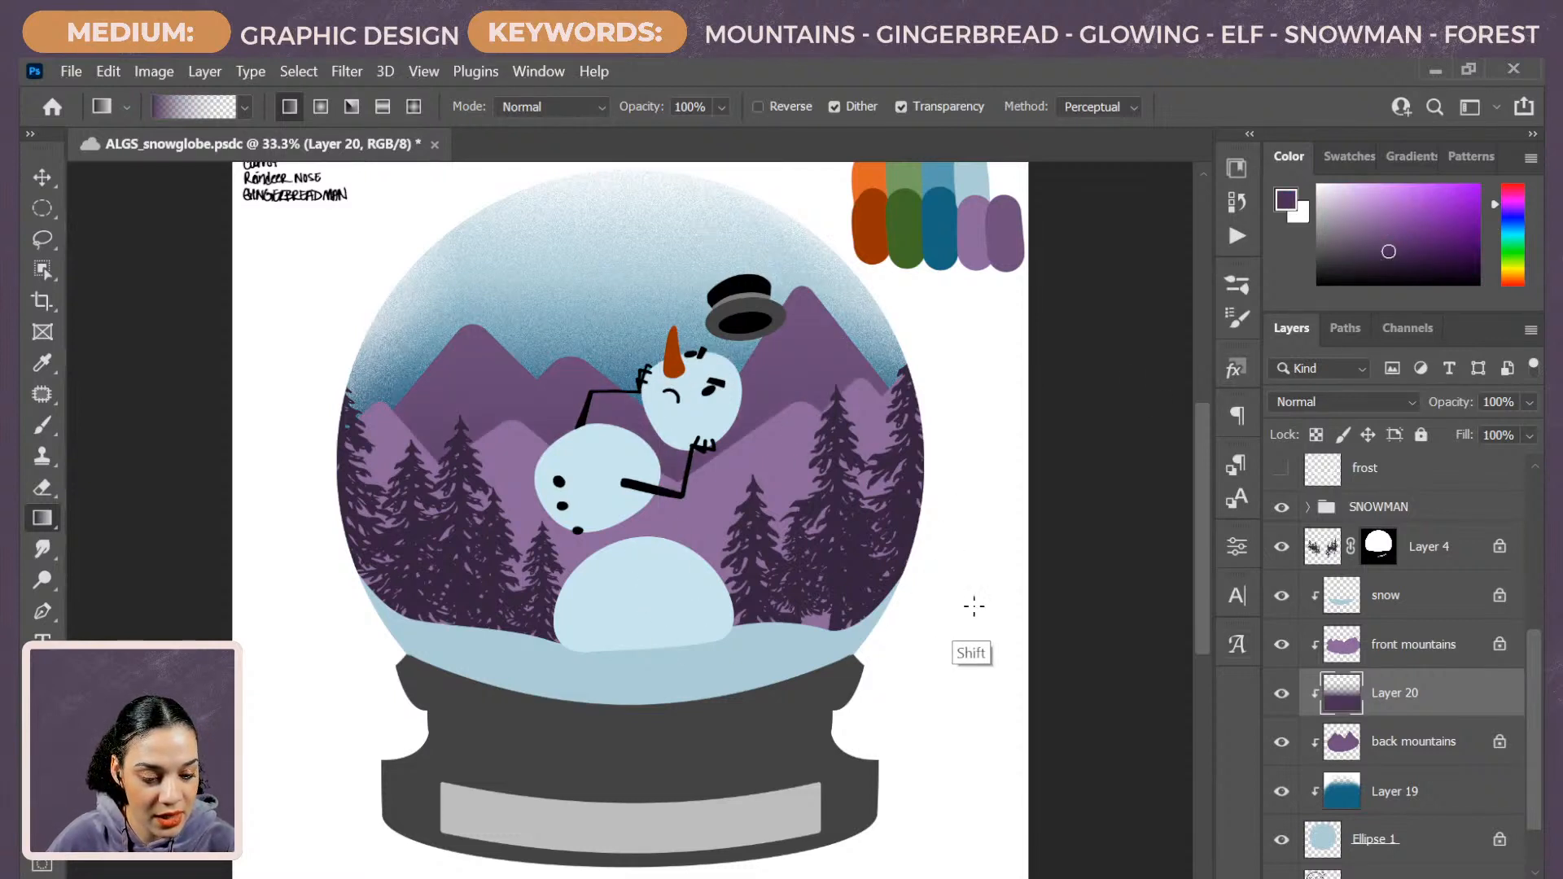
left_click_drag(668, 505, 668, 373)
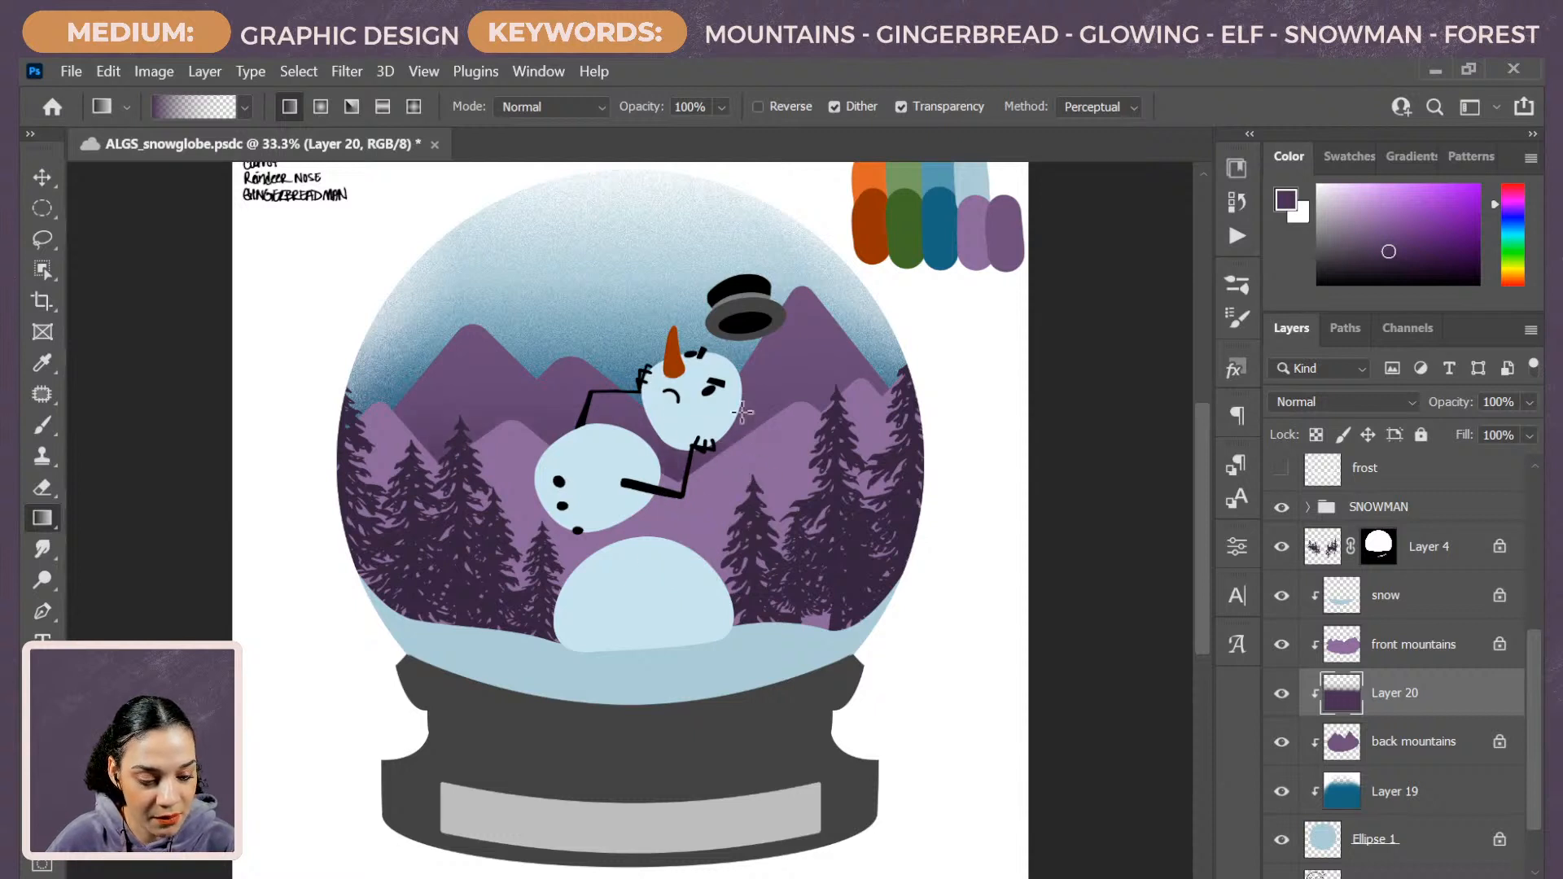
left_click_drag(726, 473, 726, 351)
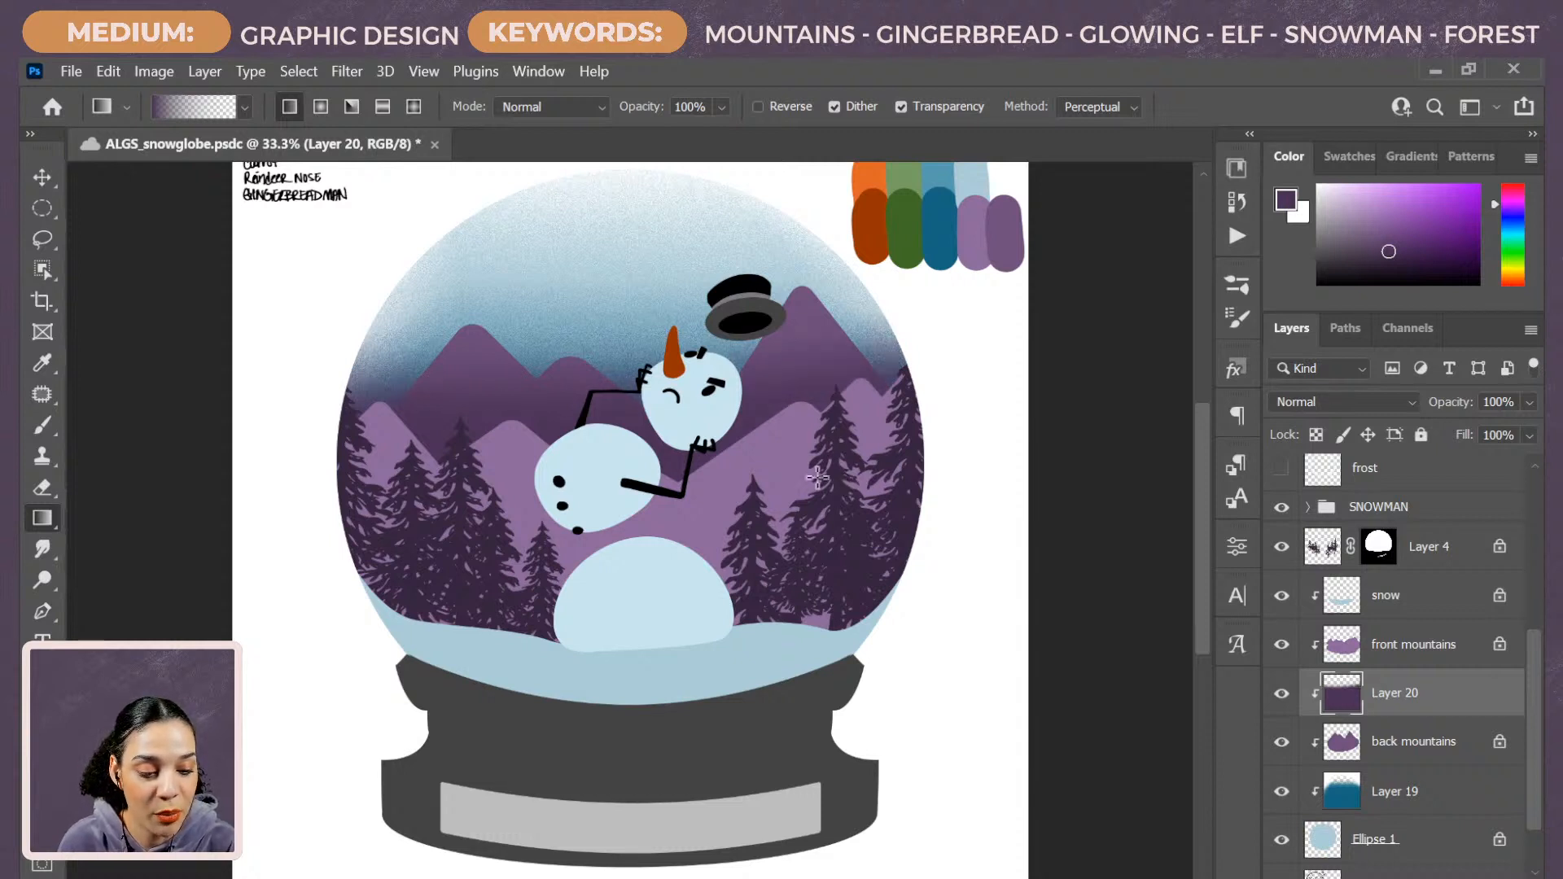
left_click(577, 531)
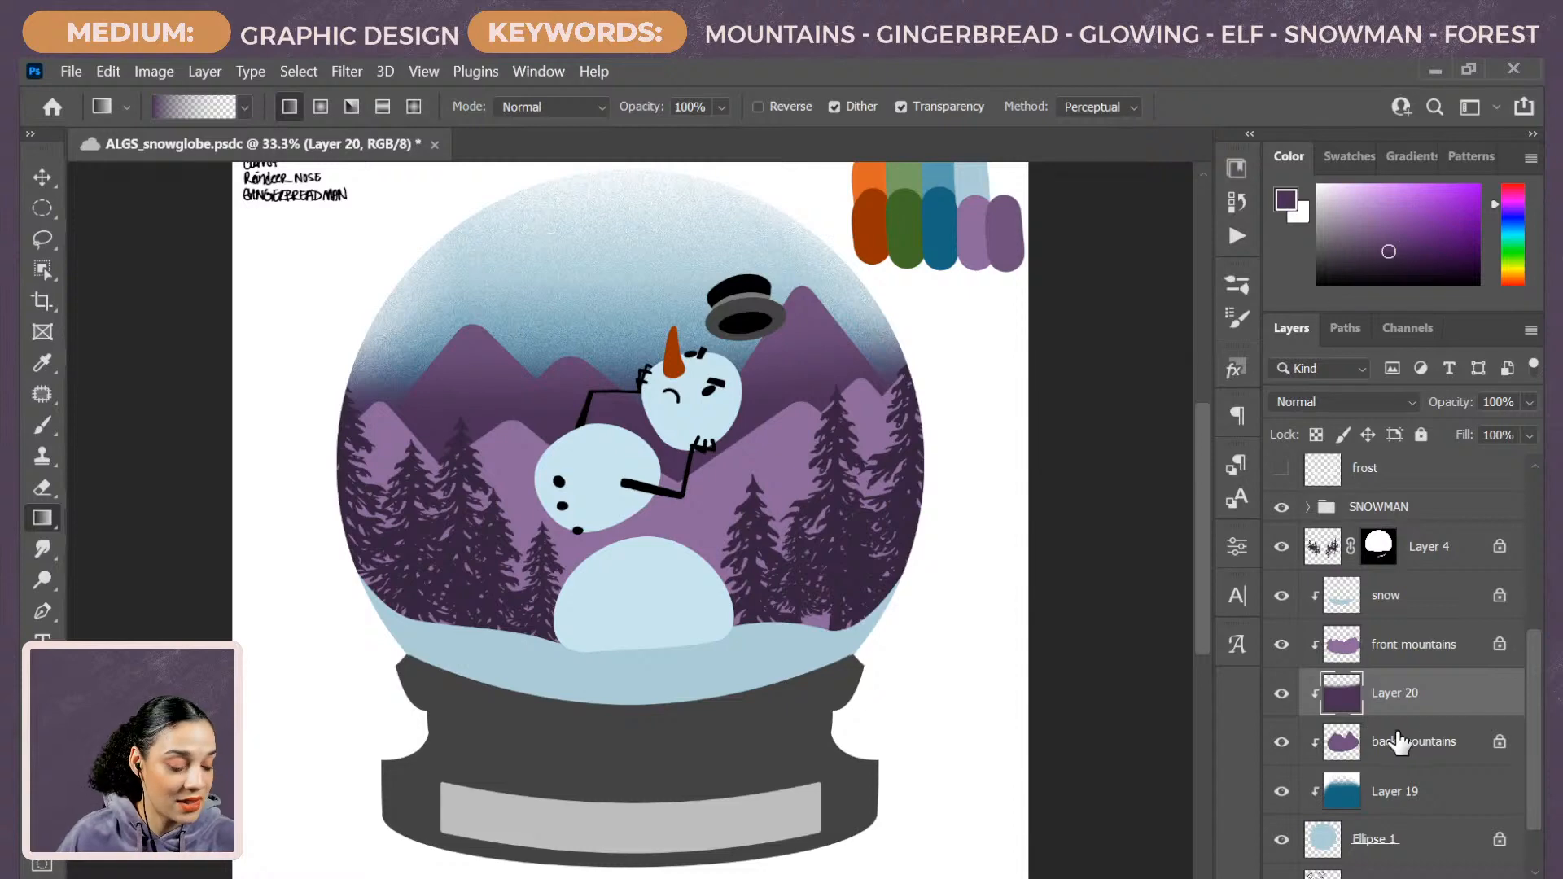
Set the blend mode of the dark purple gradient layer above the back mountains to Dissolve.
key("ctrl+plus")
left_click_drag(941, 444, 949, 662)
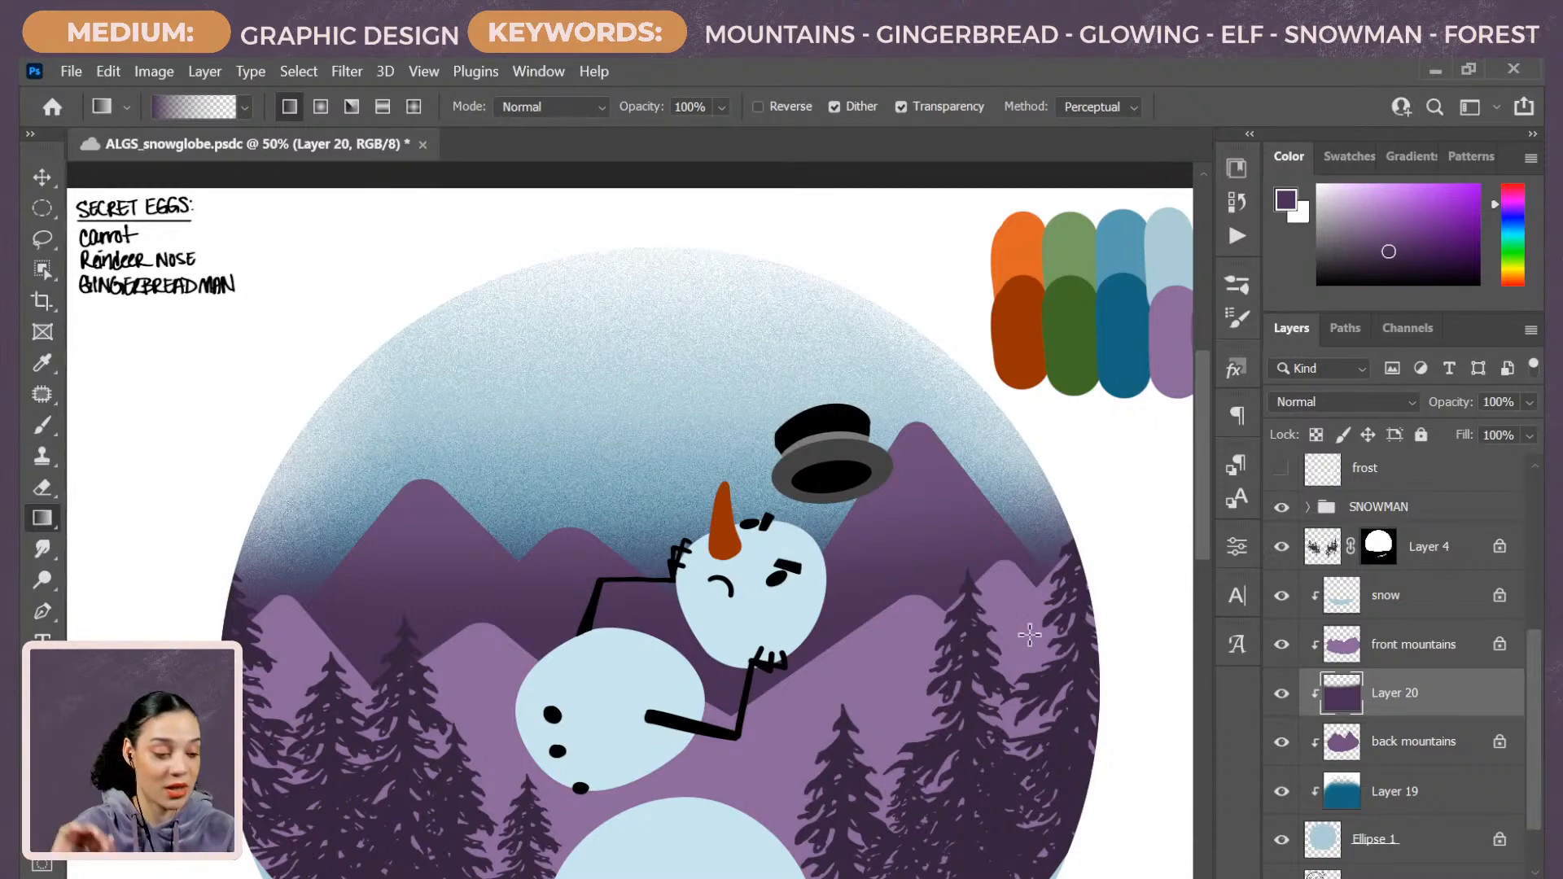
left_click(1352, 402)
left_click(1339, 343)
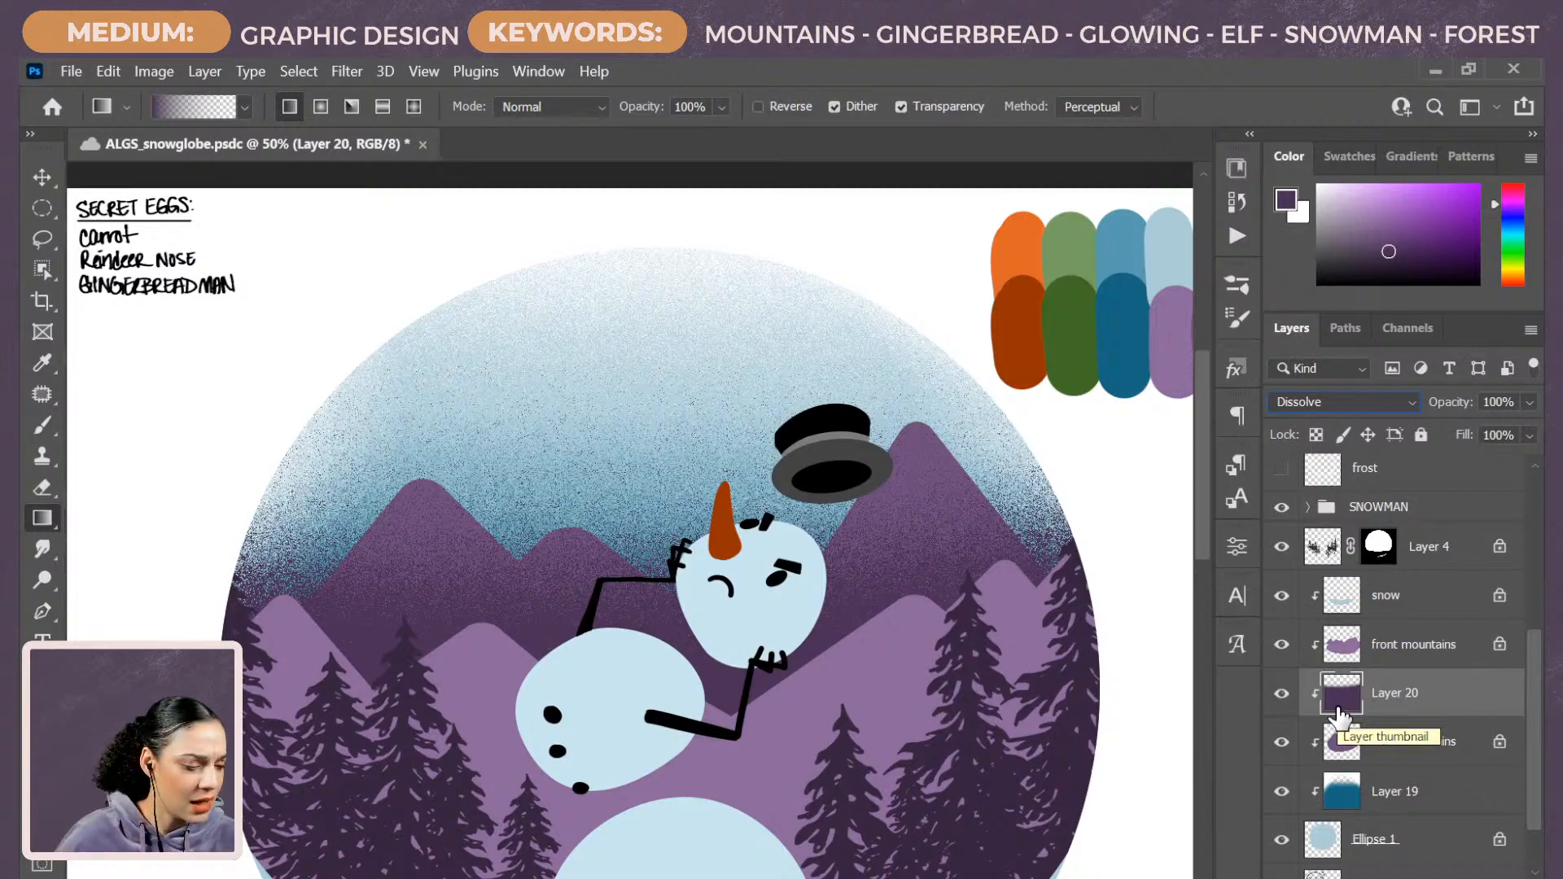
Mask Layer 20 to the outline of the back mountains, and make the layer's color content active again.
left_click_drag(1537, 692, 1541, 740)
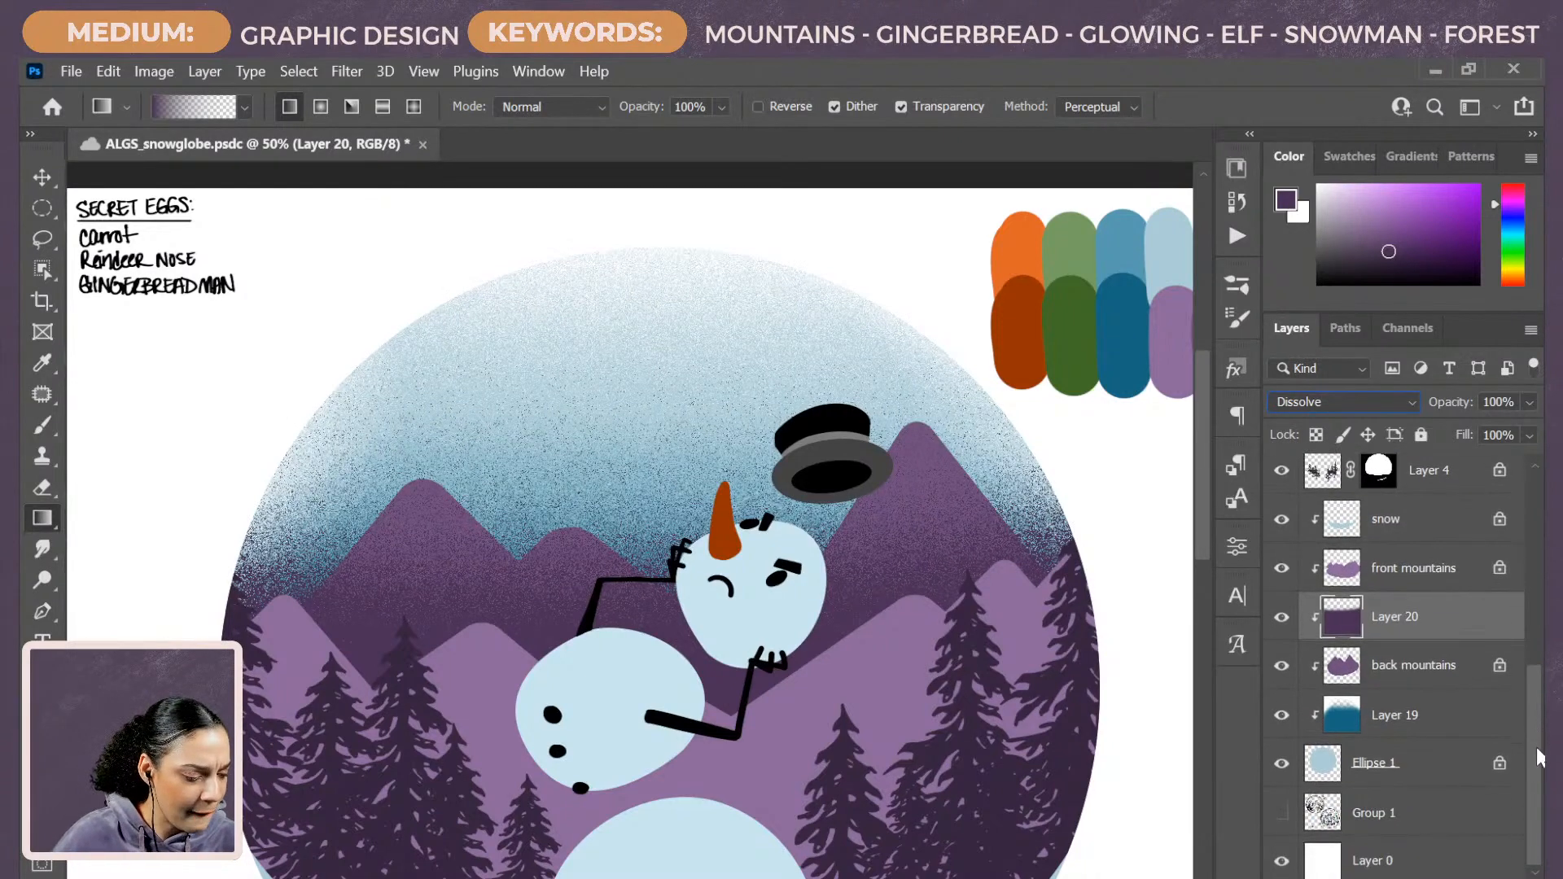
left_click(1341, 666, "ctrl")
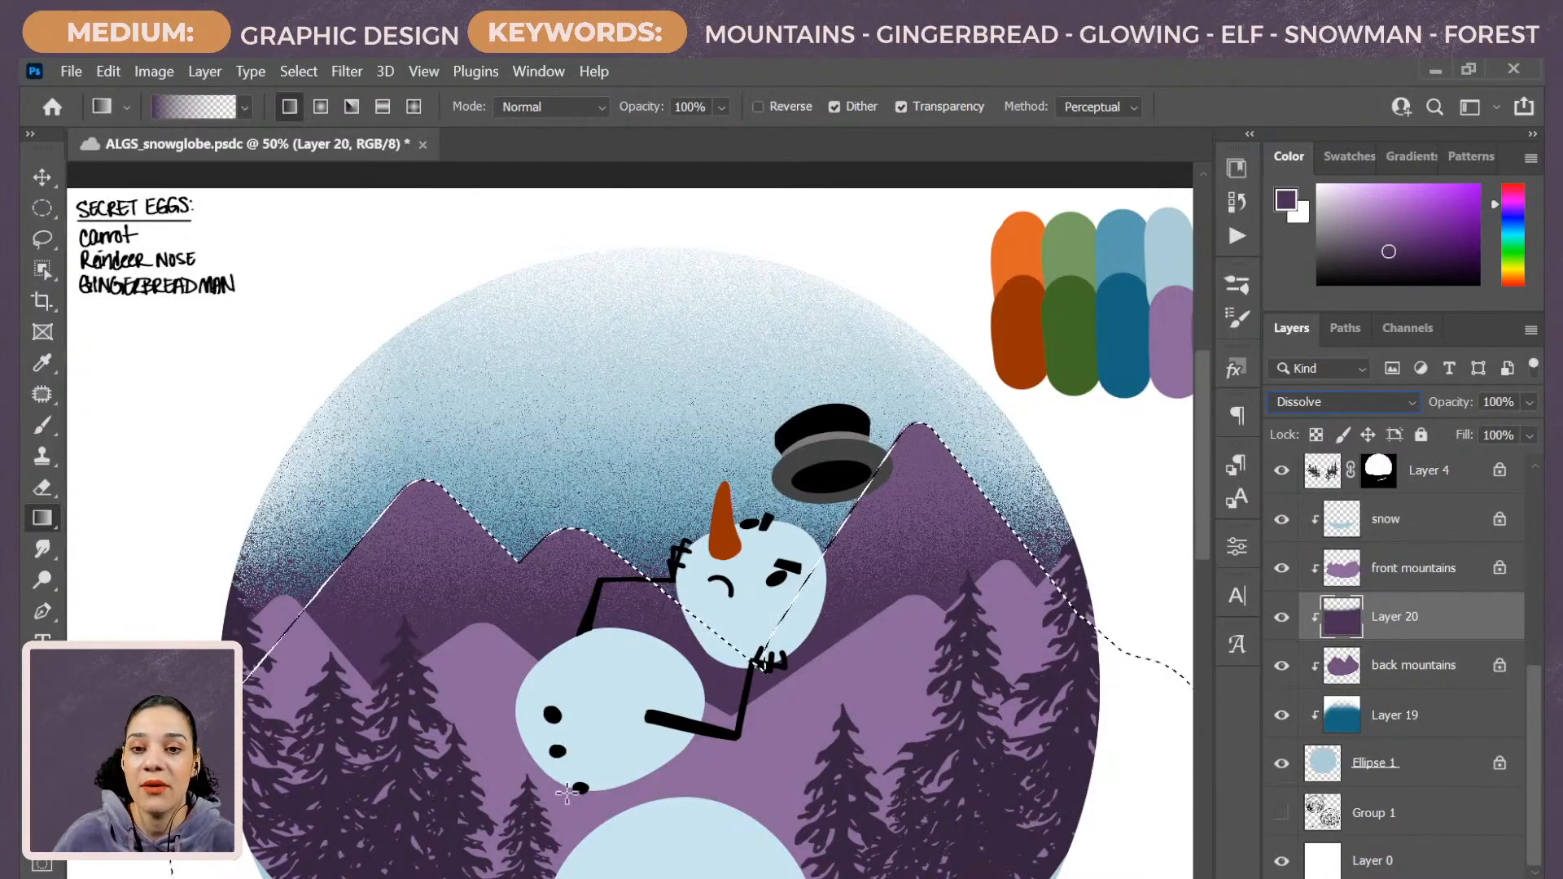
left_click(1445, 569)
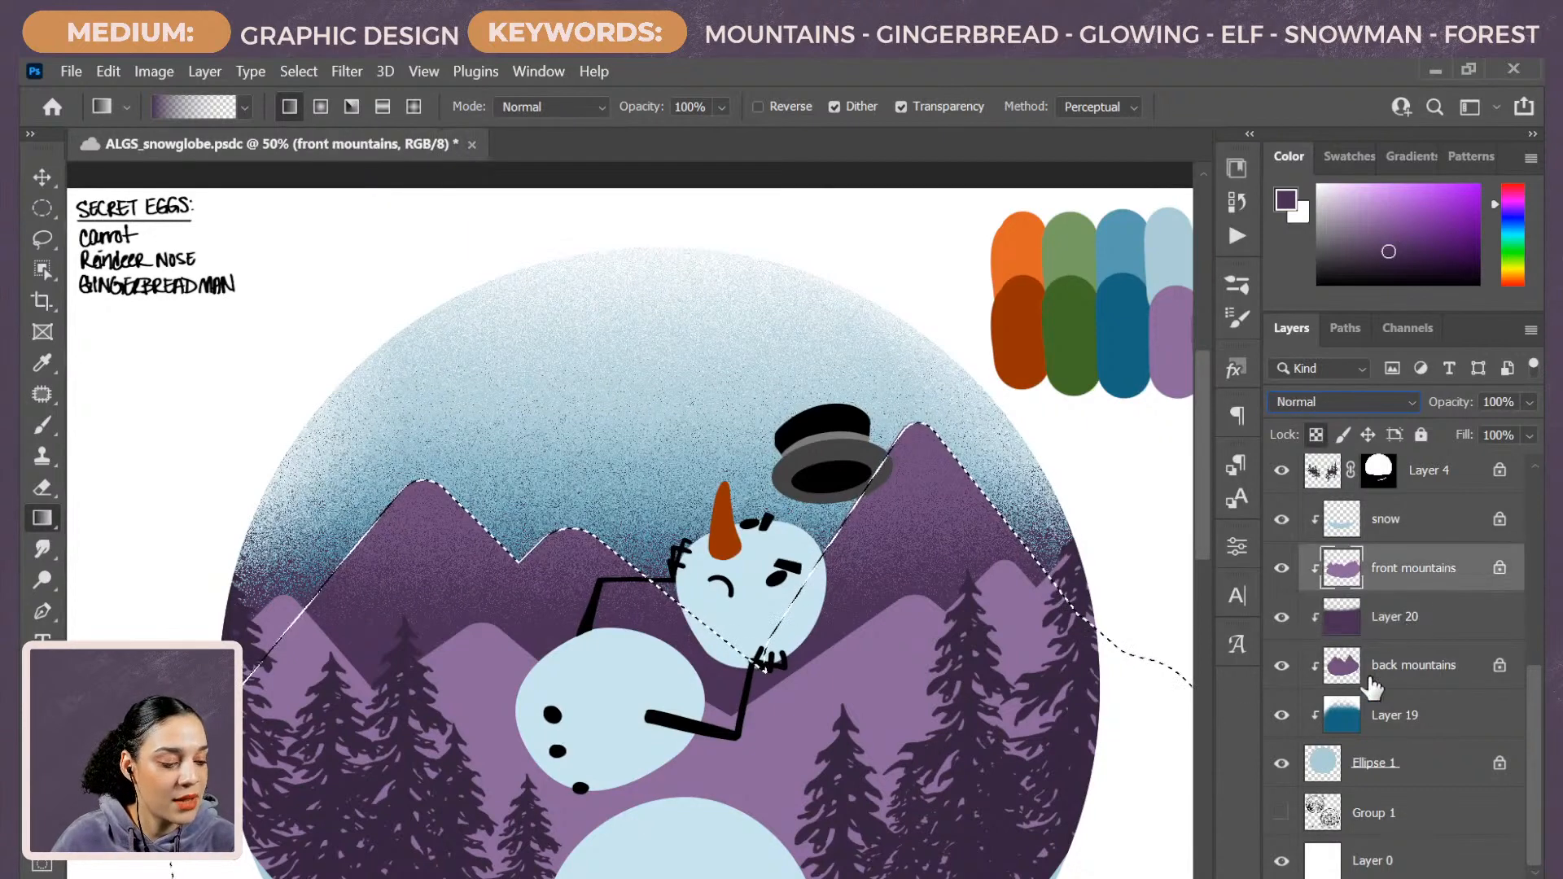
left_click(1436, 617)
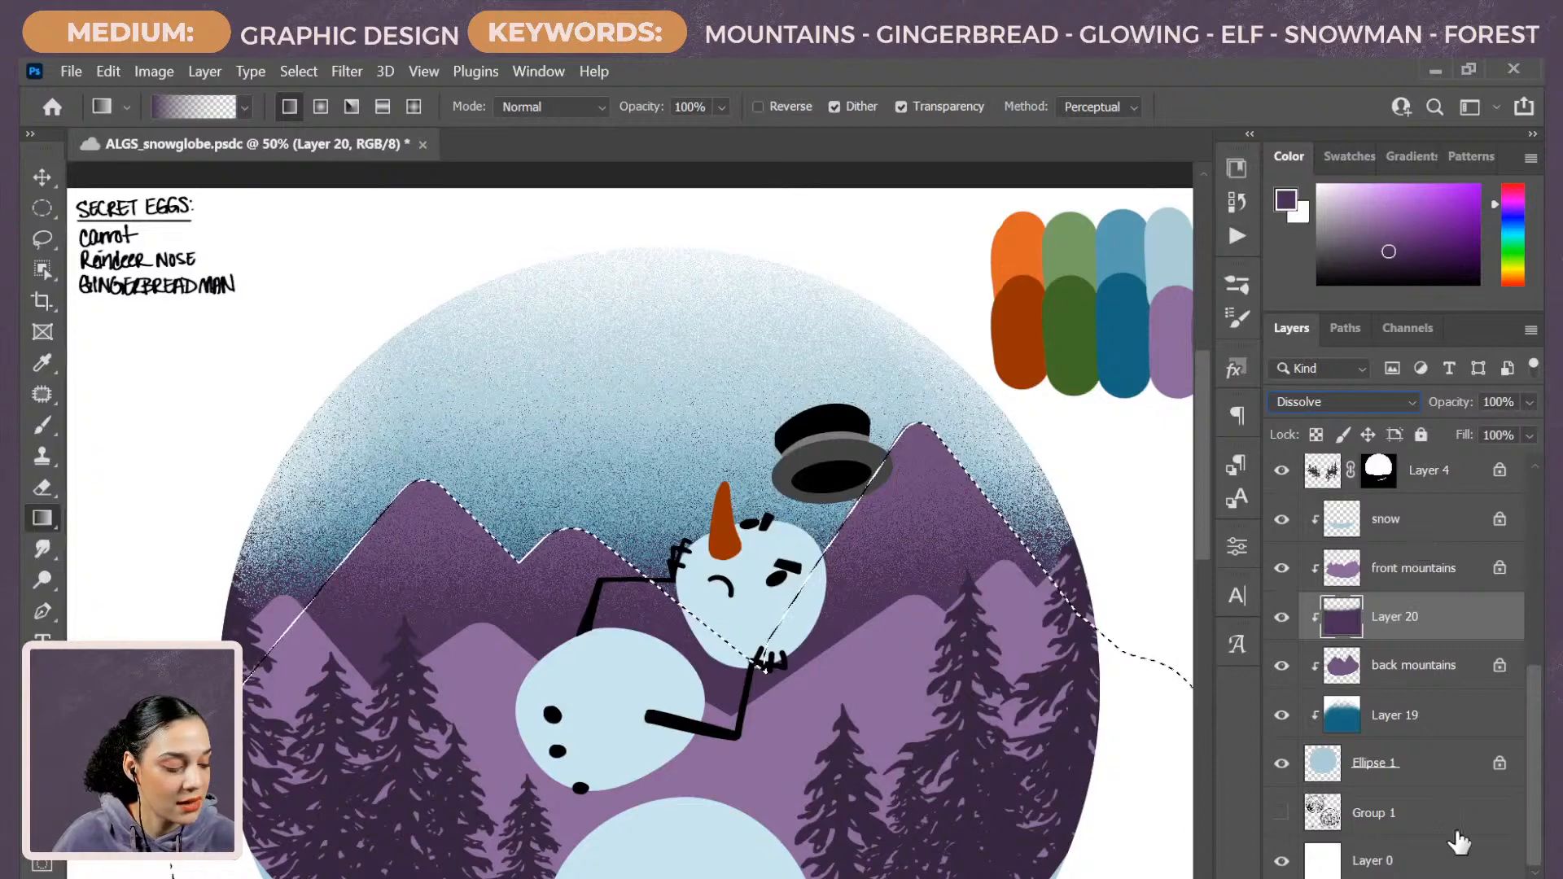
left_click(1372, 878)
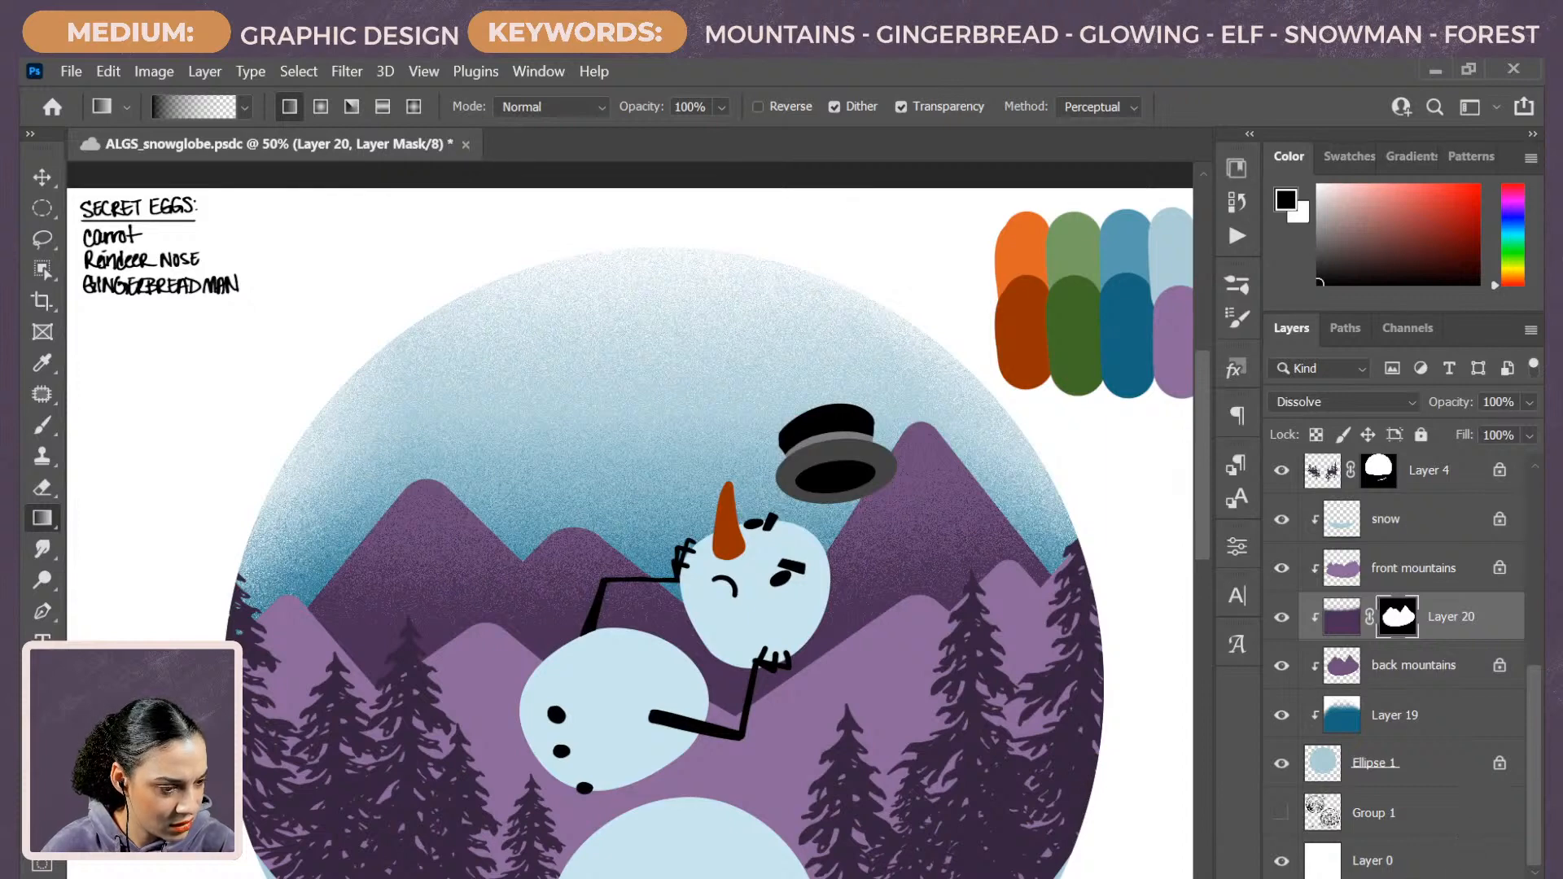
left_click_drag(1283, 72, 1286, 246)
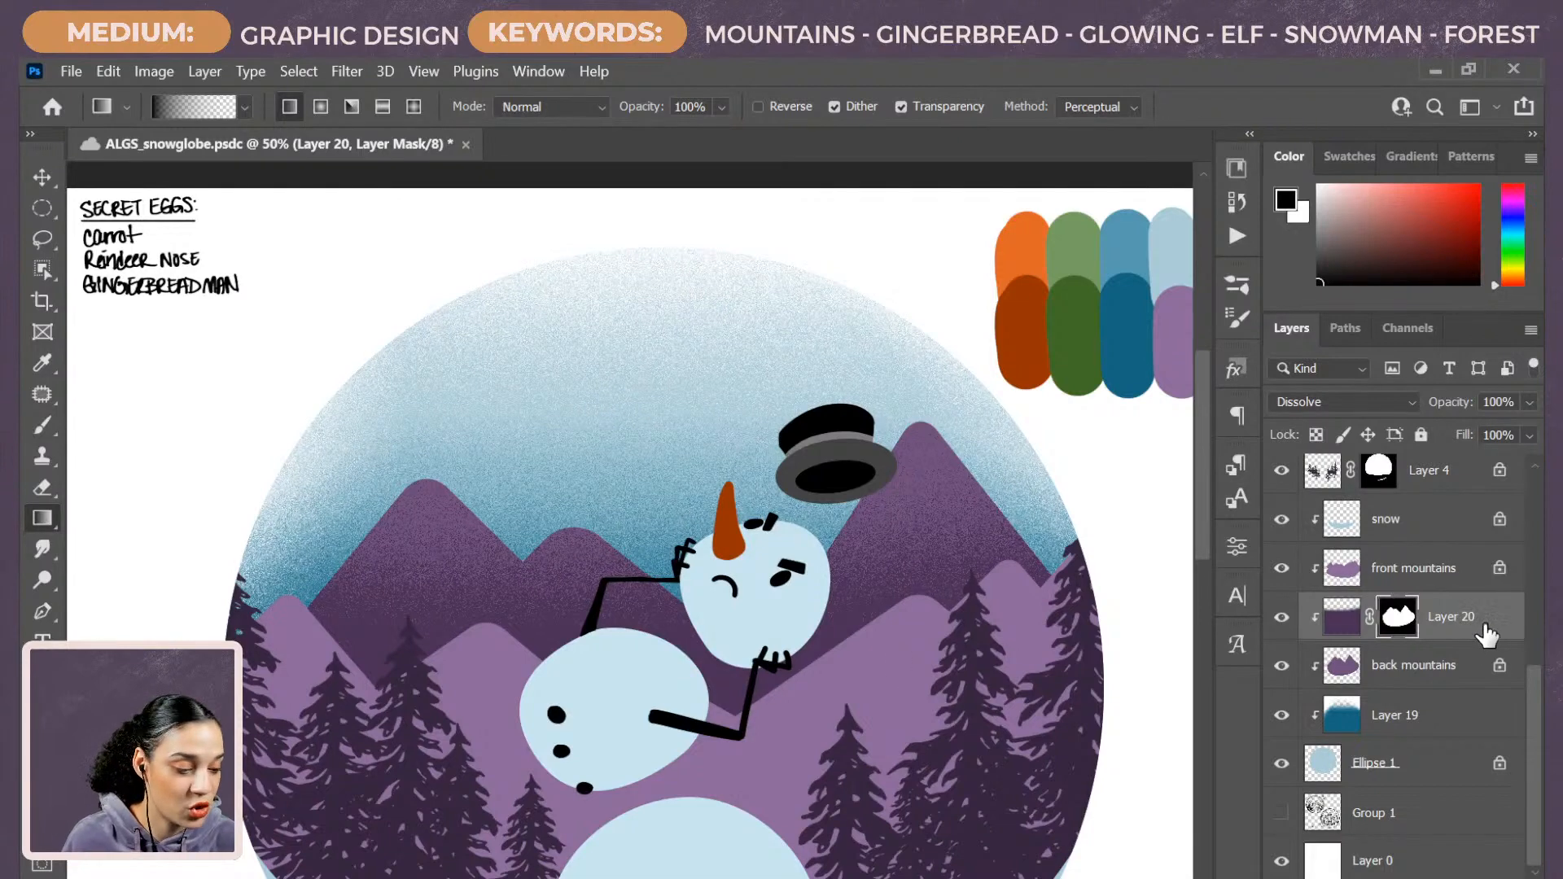
key("ctrl+2")
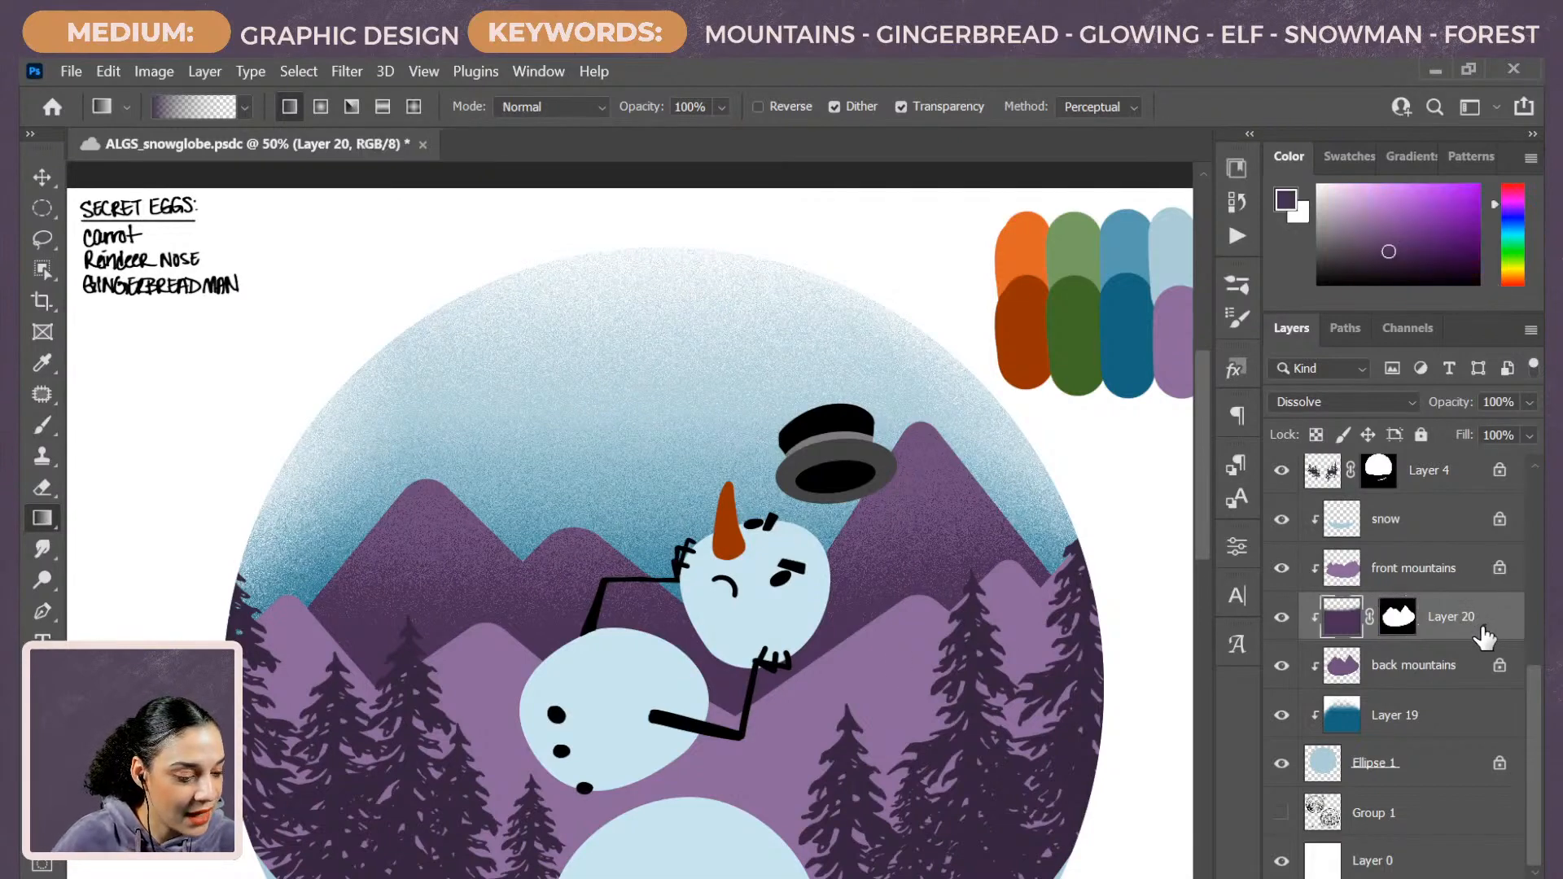
Add a clipped layer above Layer 20 and choose a pale lavender tint of the palette's lighter purple for the gradients.
key("ctrl+shift+alt+n")
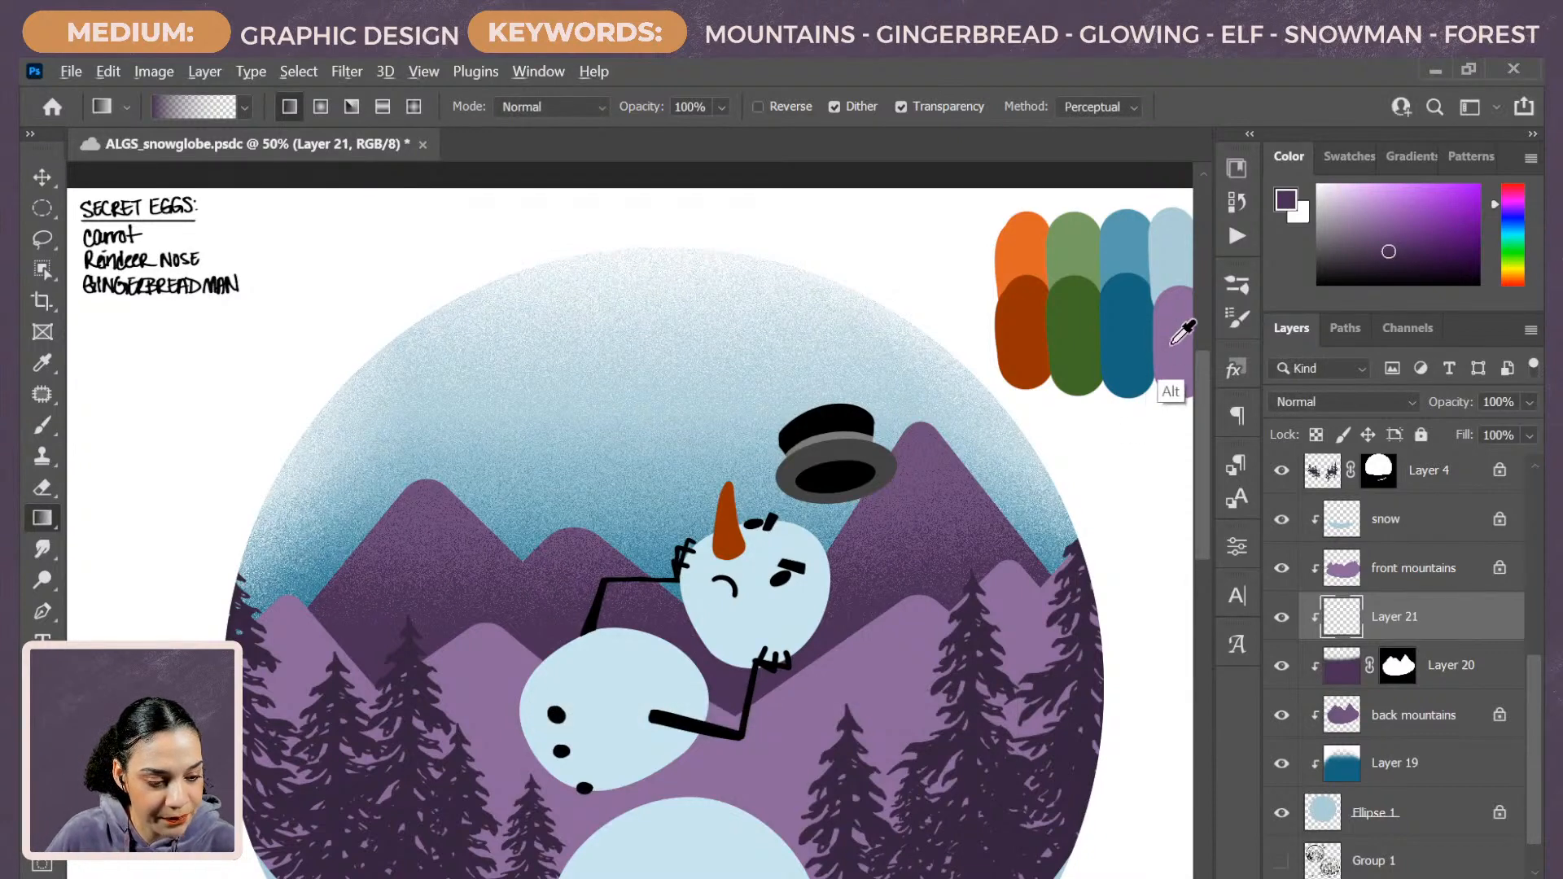
left_click(1370, 224)
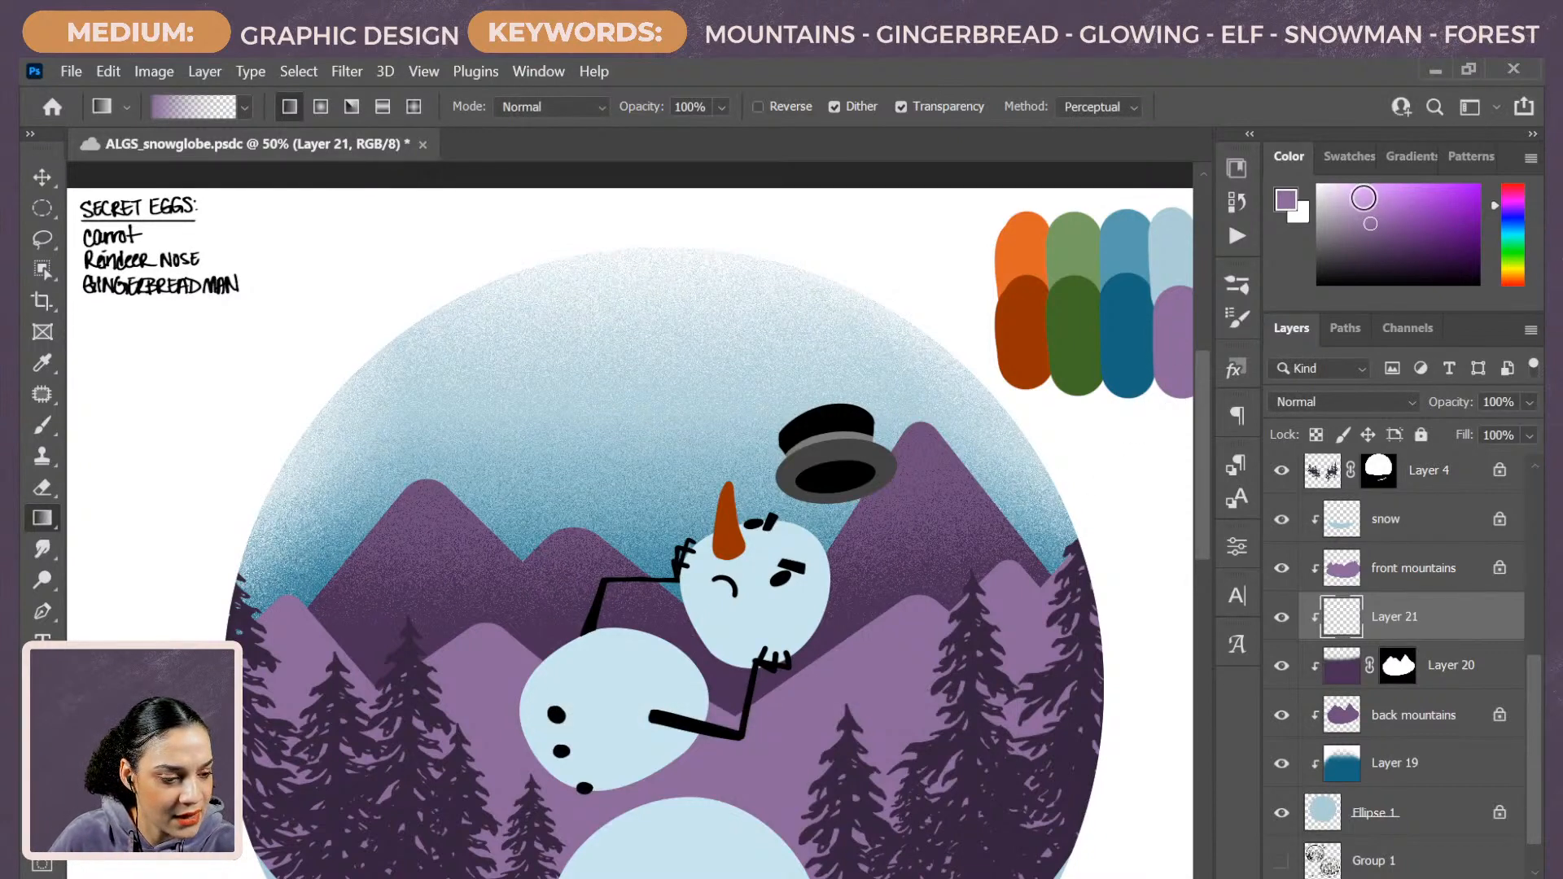
left_click(1361, 194)
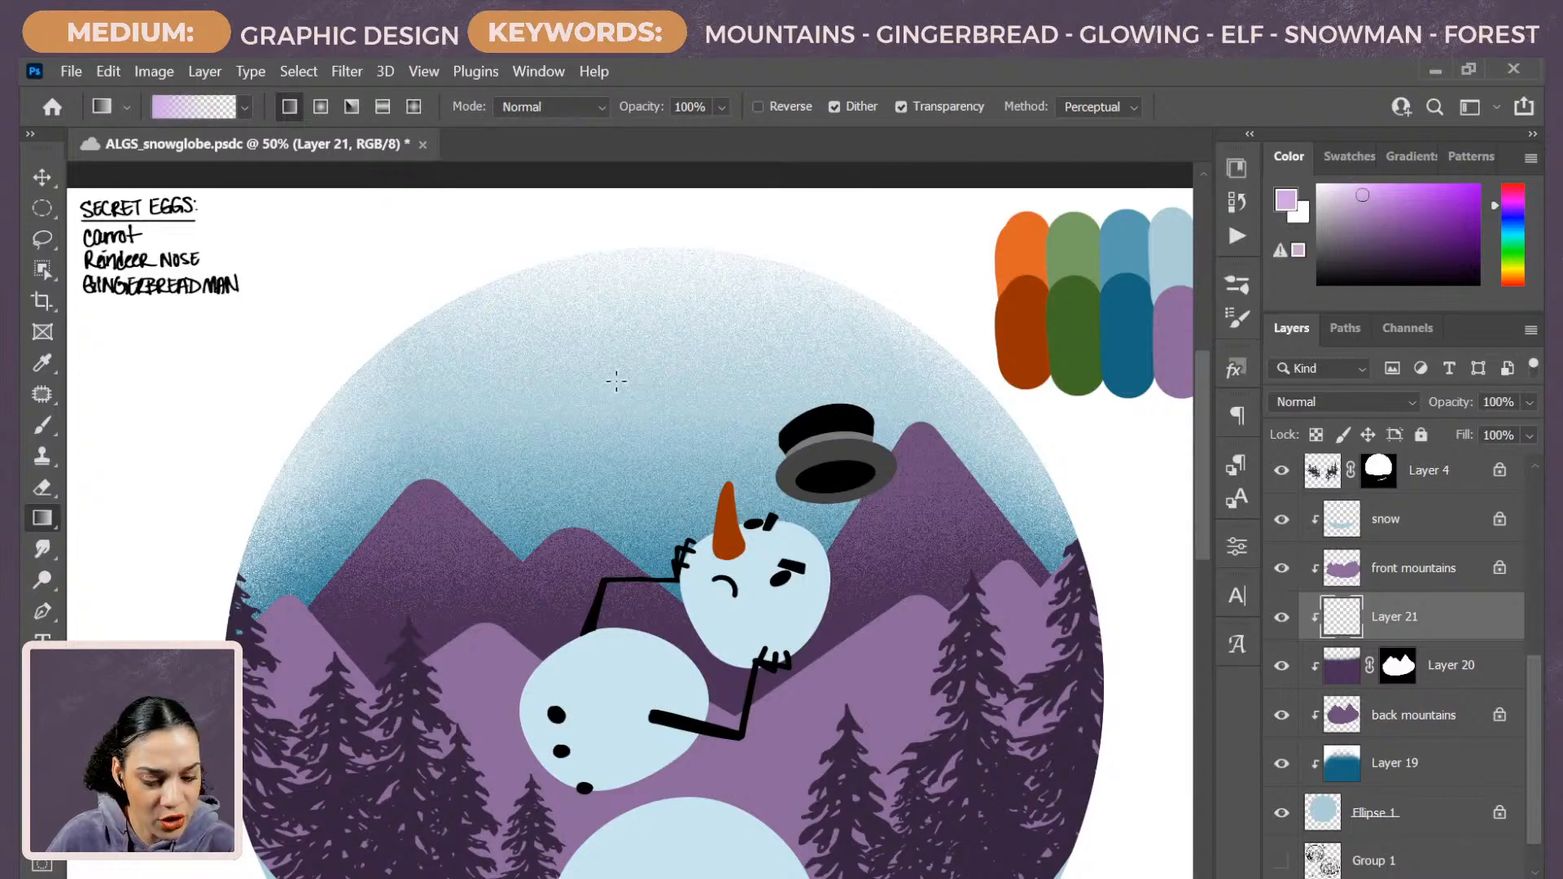
left_click_drag(643, 364, 626, 734)
key("ctrl+z")
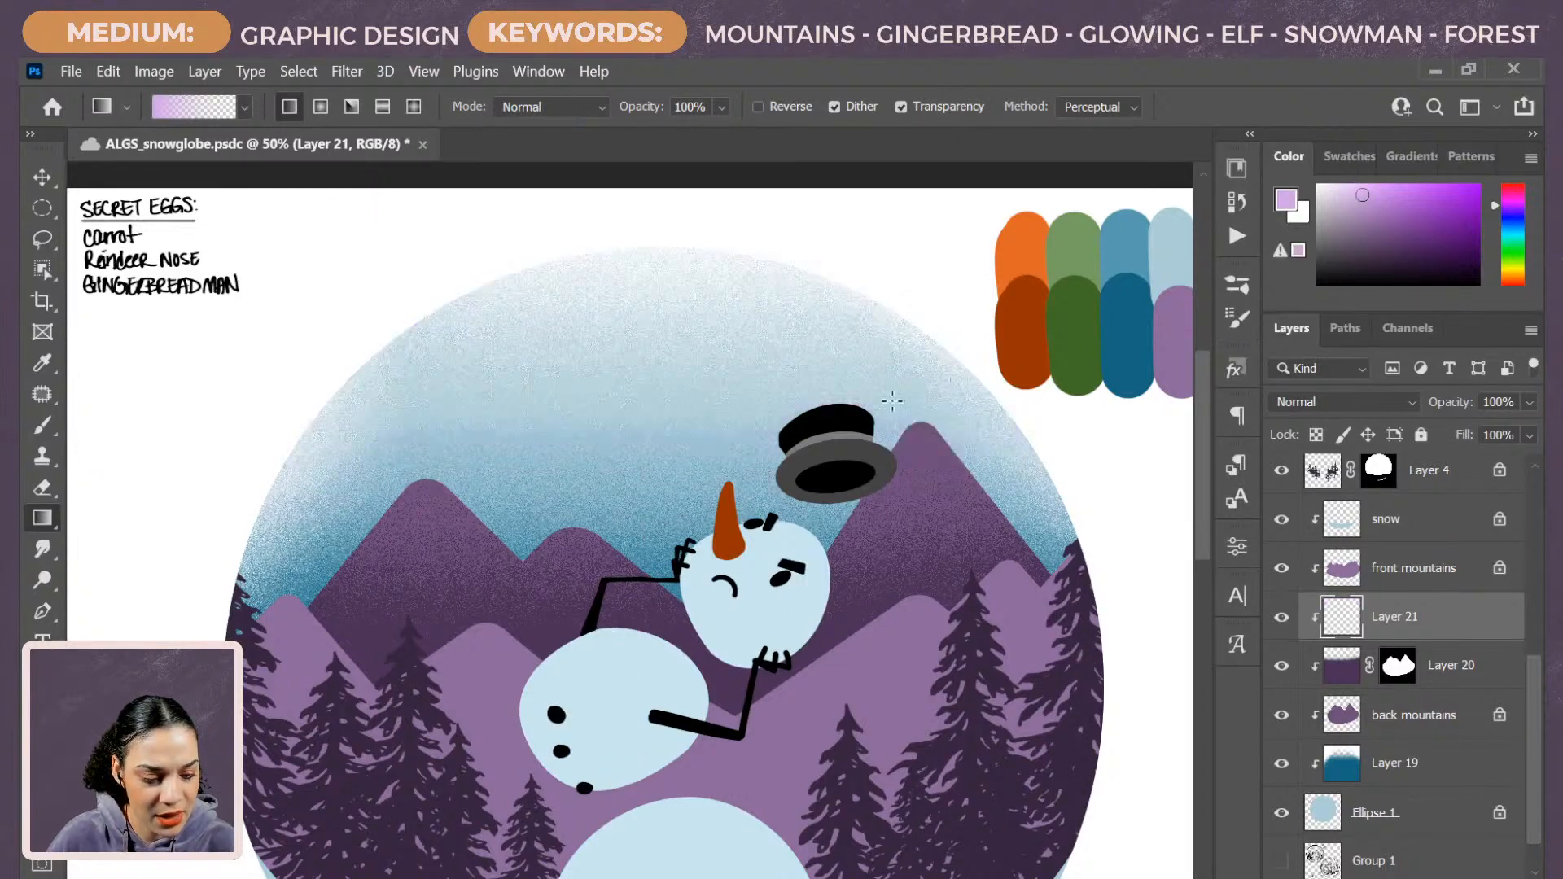
left_click_drag(652, 453, 651, 721)
key("ctrl+z")
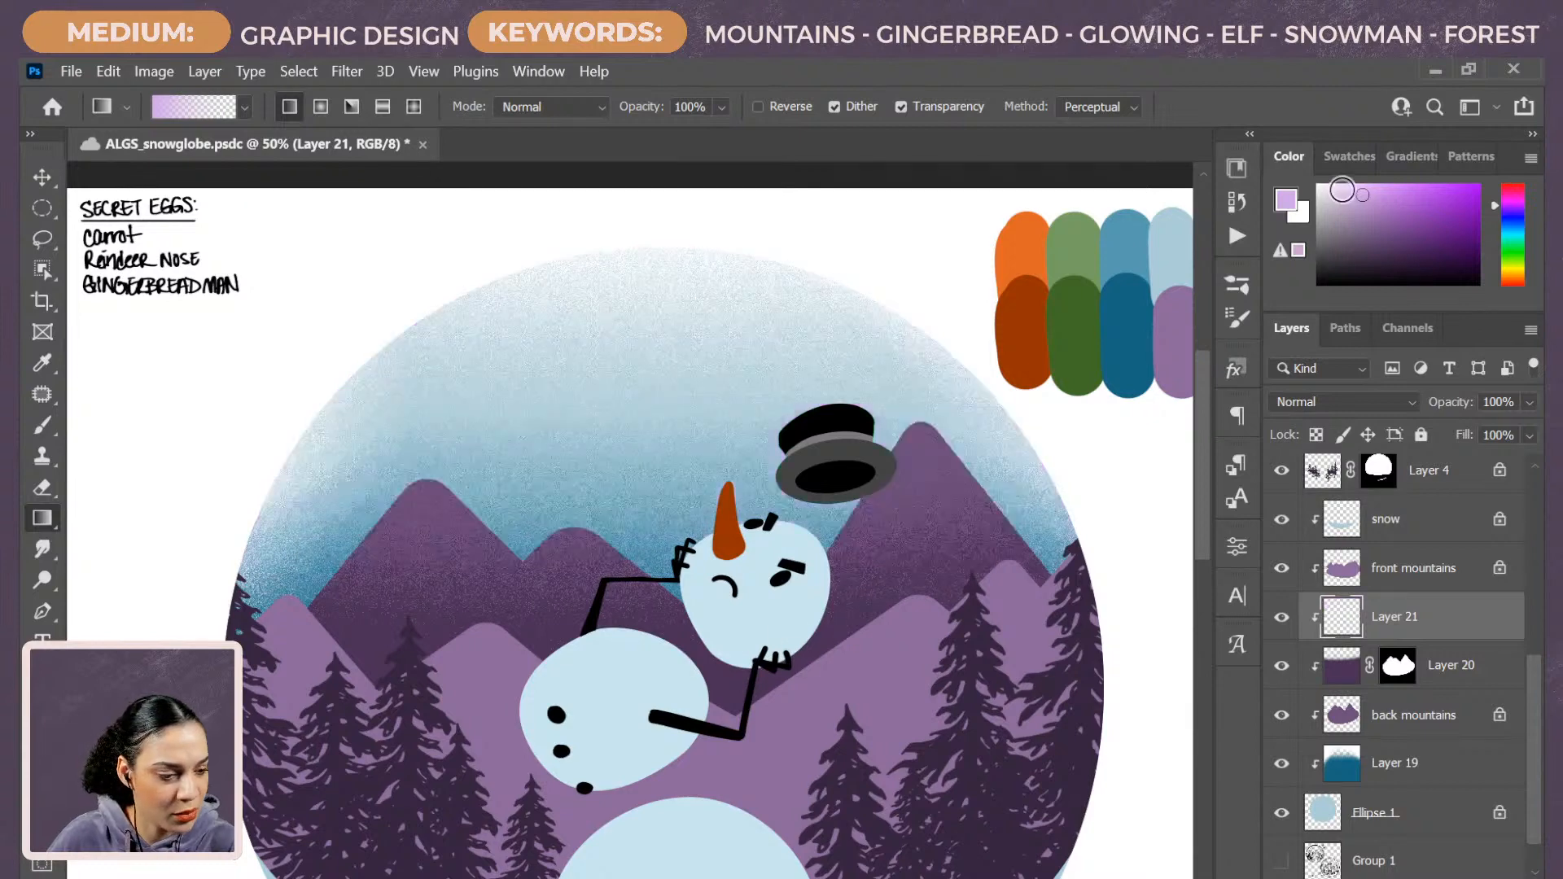
left_click(1341, 199)
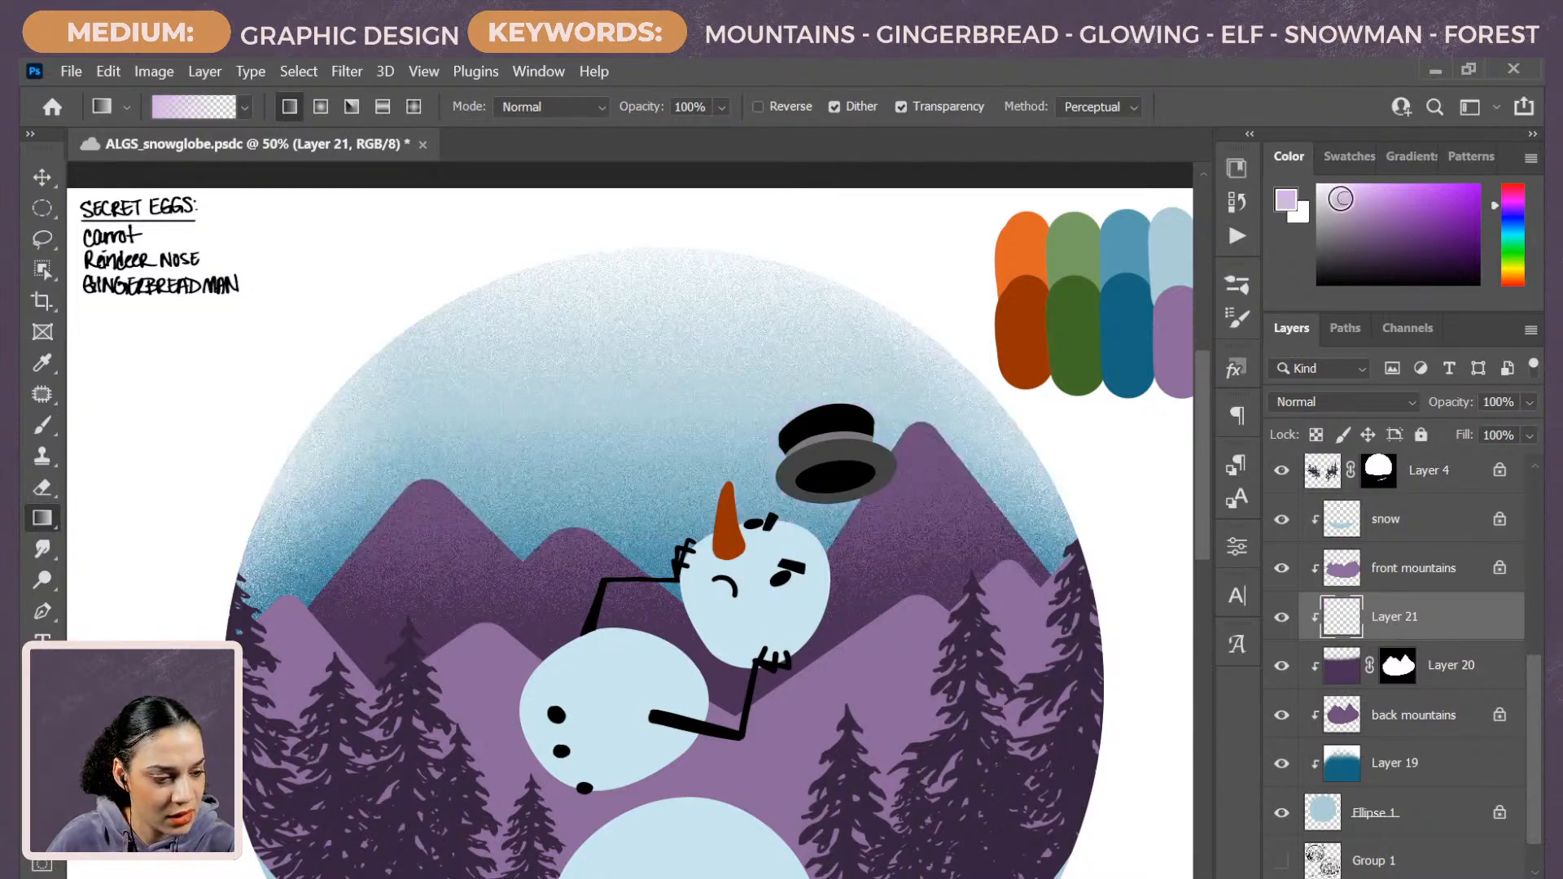
Try fading pale lavender gradients downward over the back mountains' peaks on Layer 21 with the Dissolve blend mode.
left_click_drag(652, 402, 662, 720)
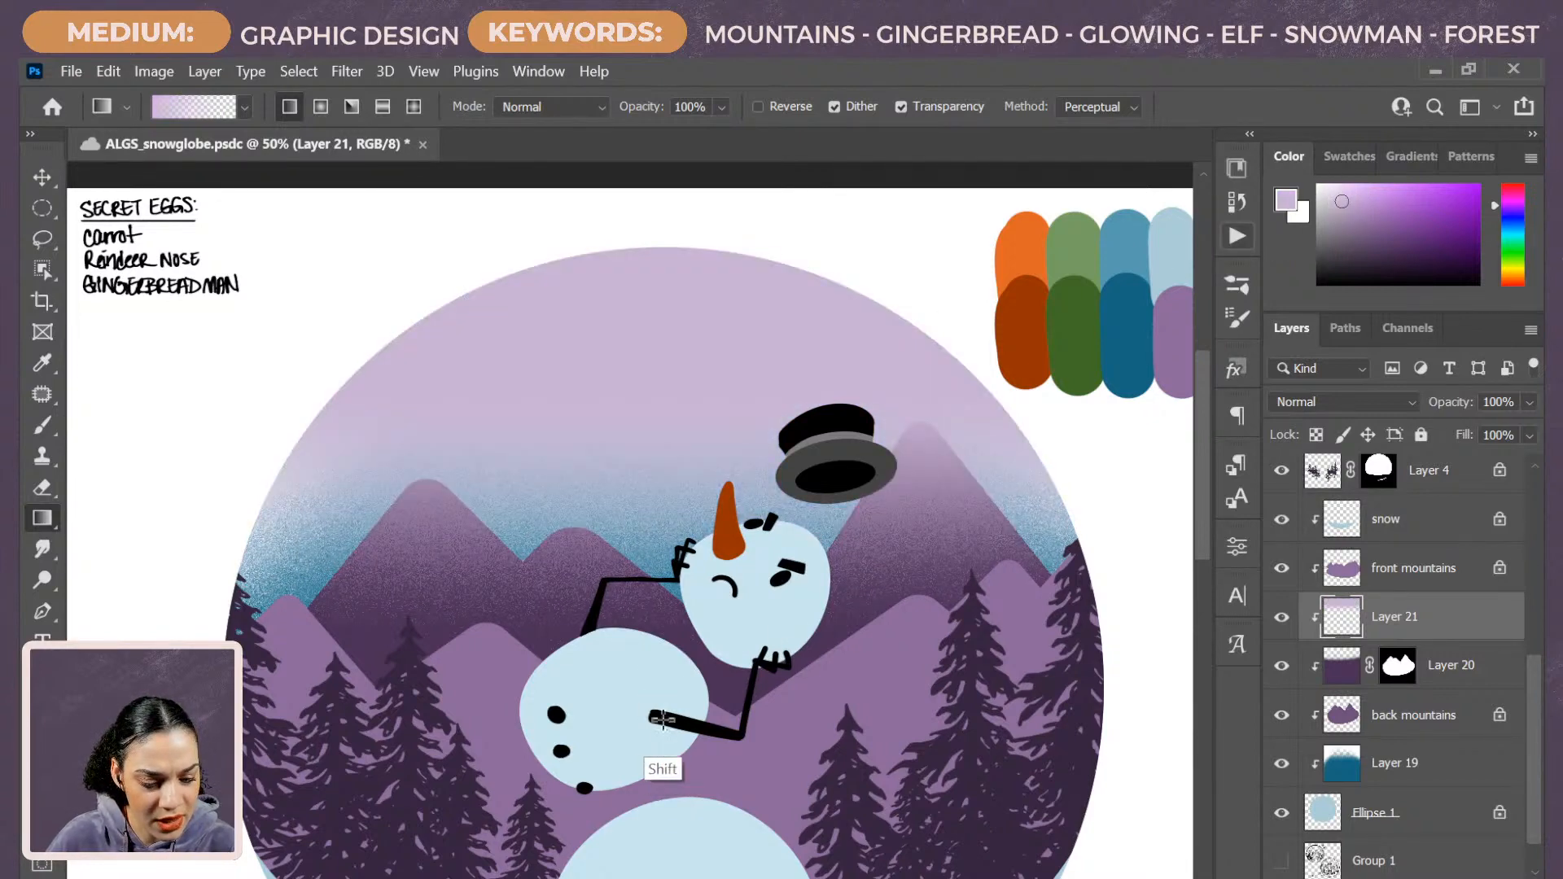
left_click_drag(649, 419, 660, 684)
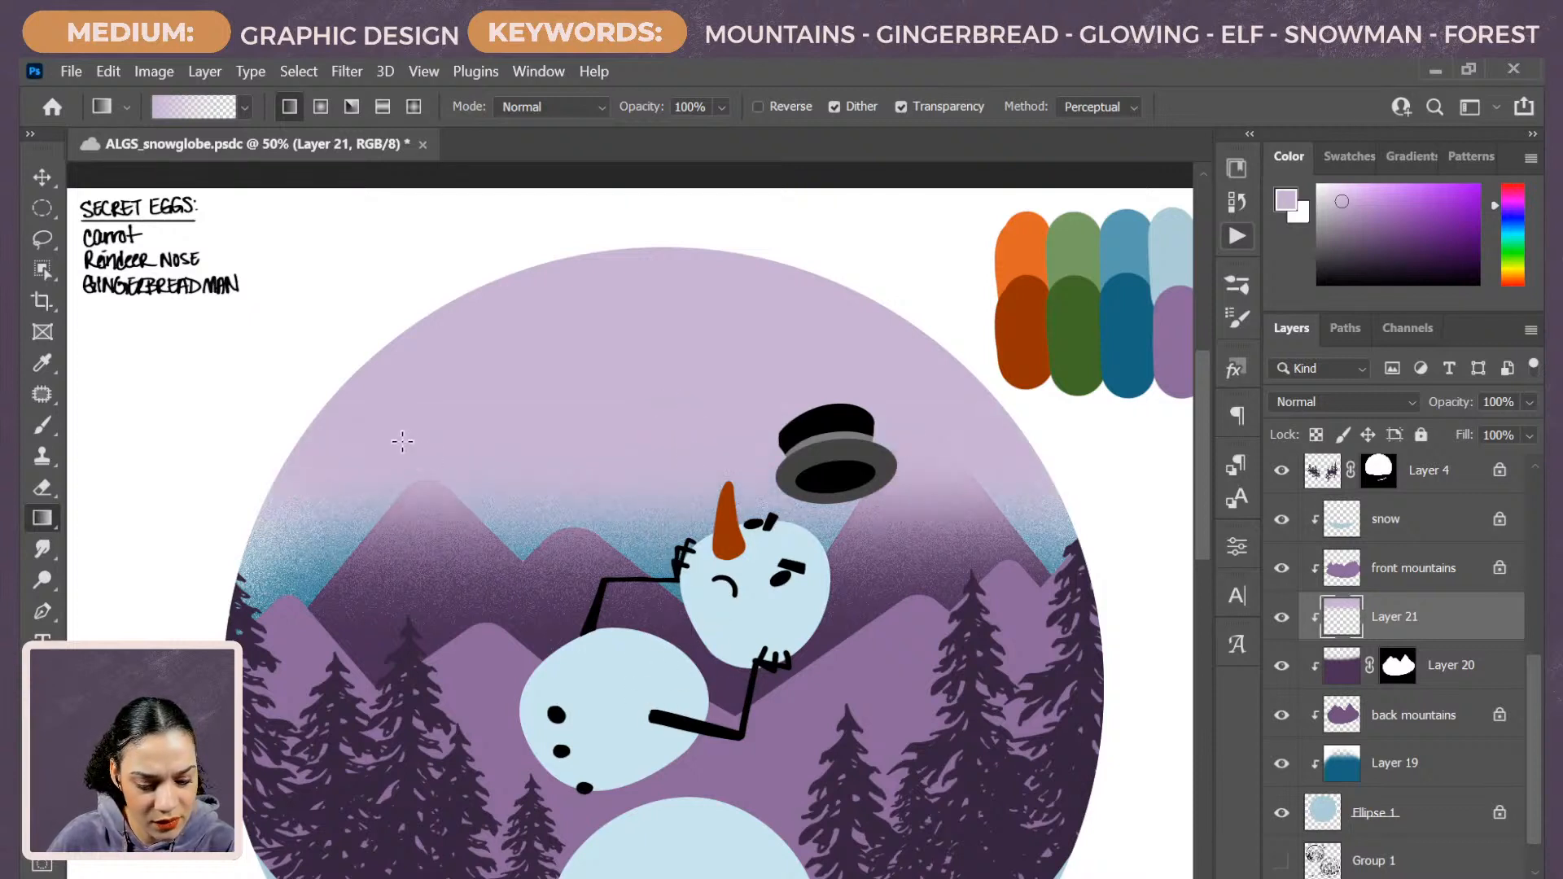
left_click_drag(586, 471, 609, 549)
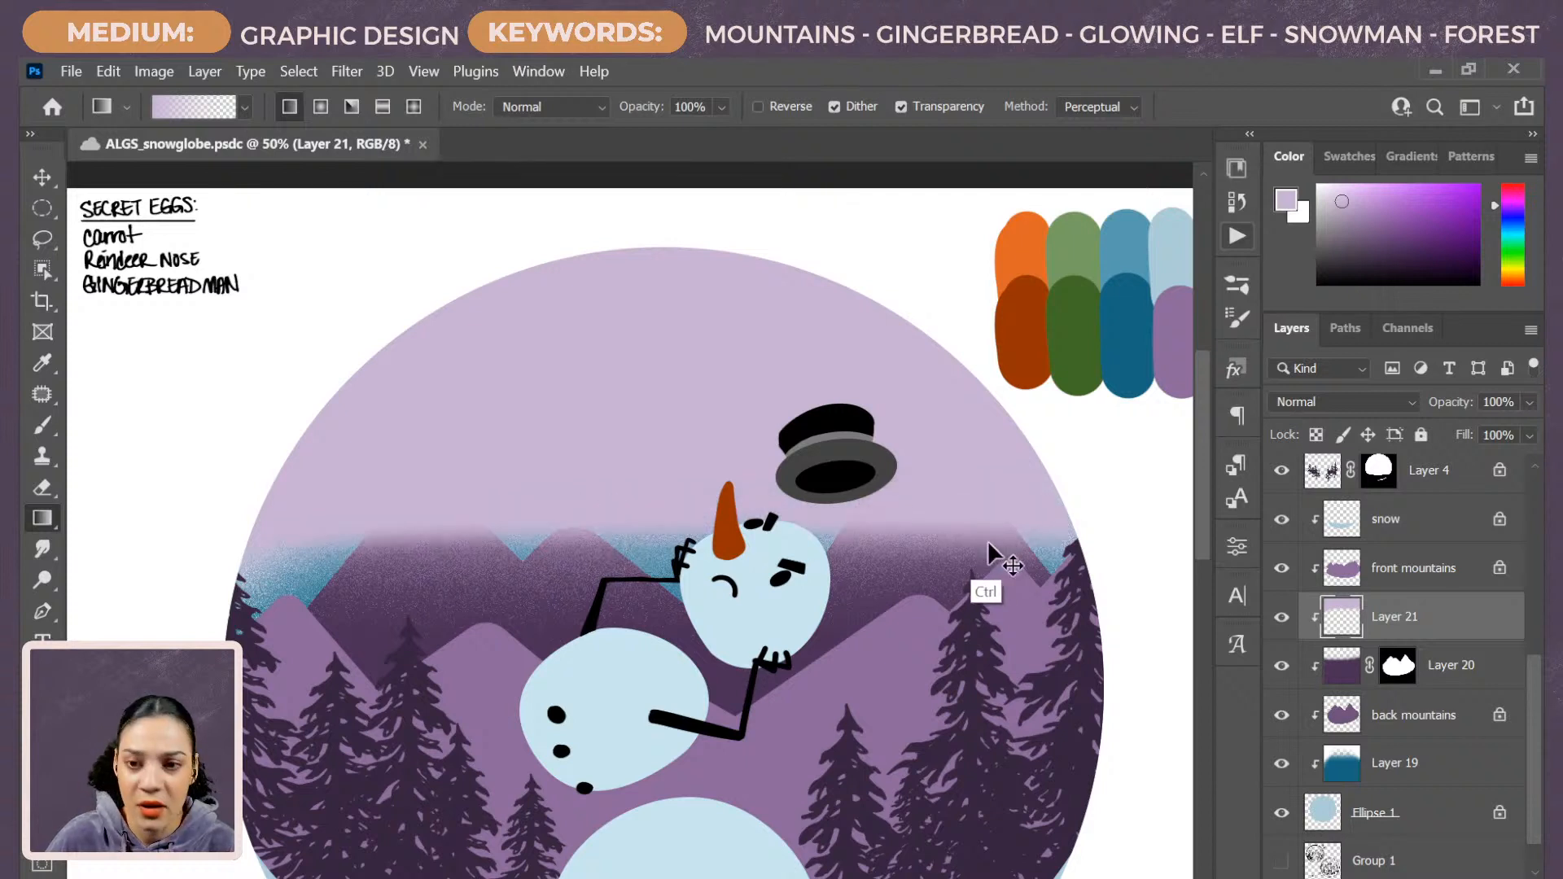
key("ctrl+z")
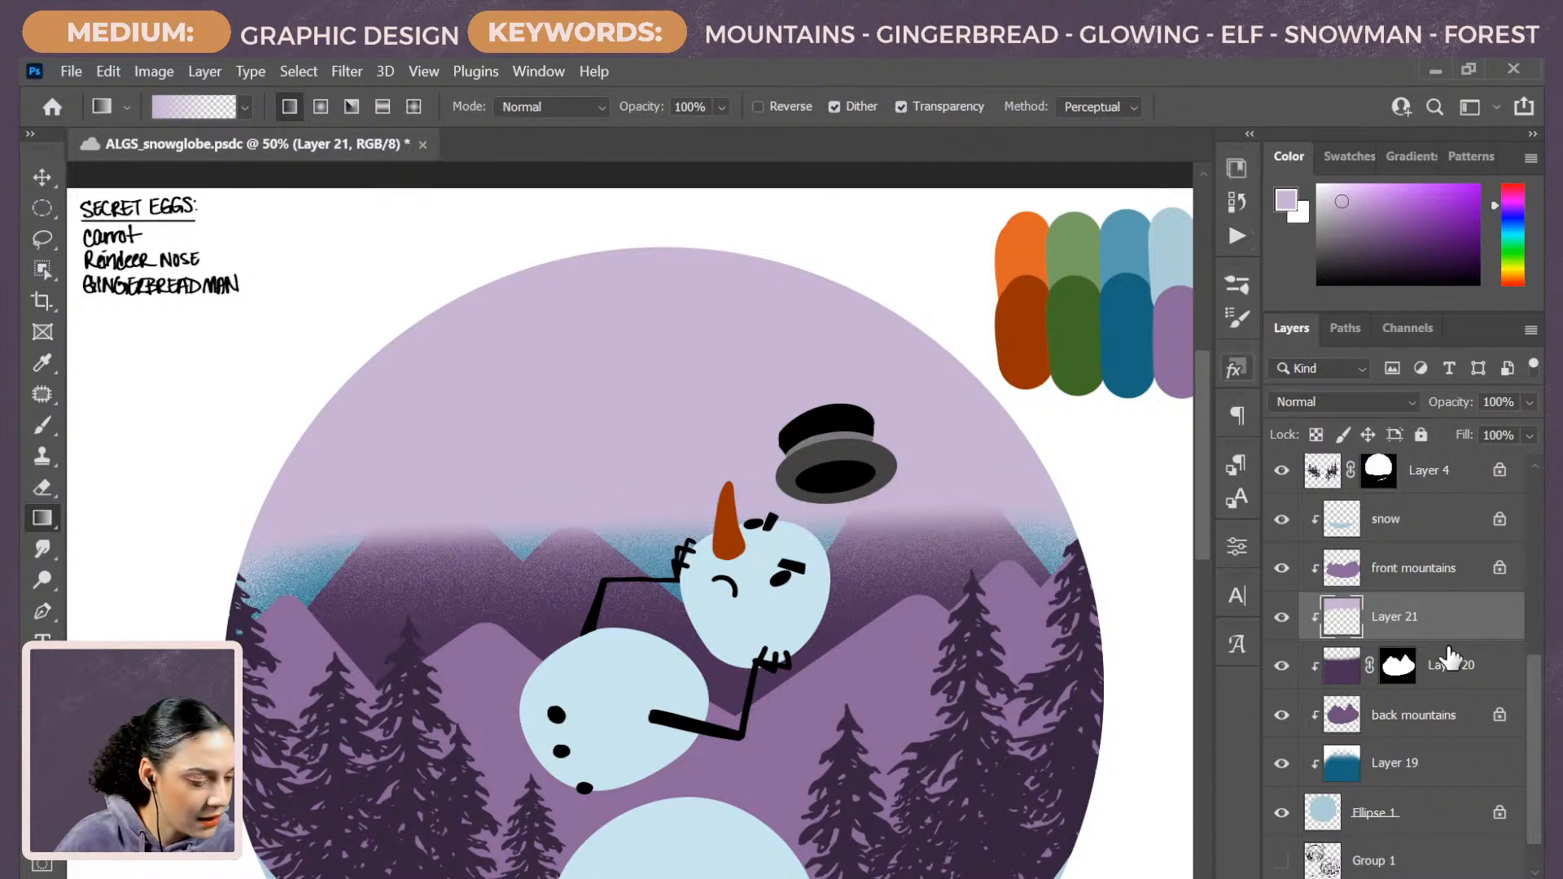
left_click(1356, 399)
left_click(1332, 345)
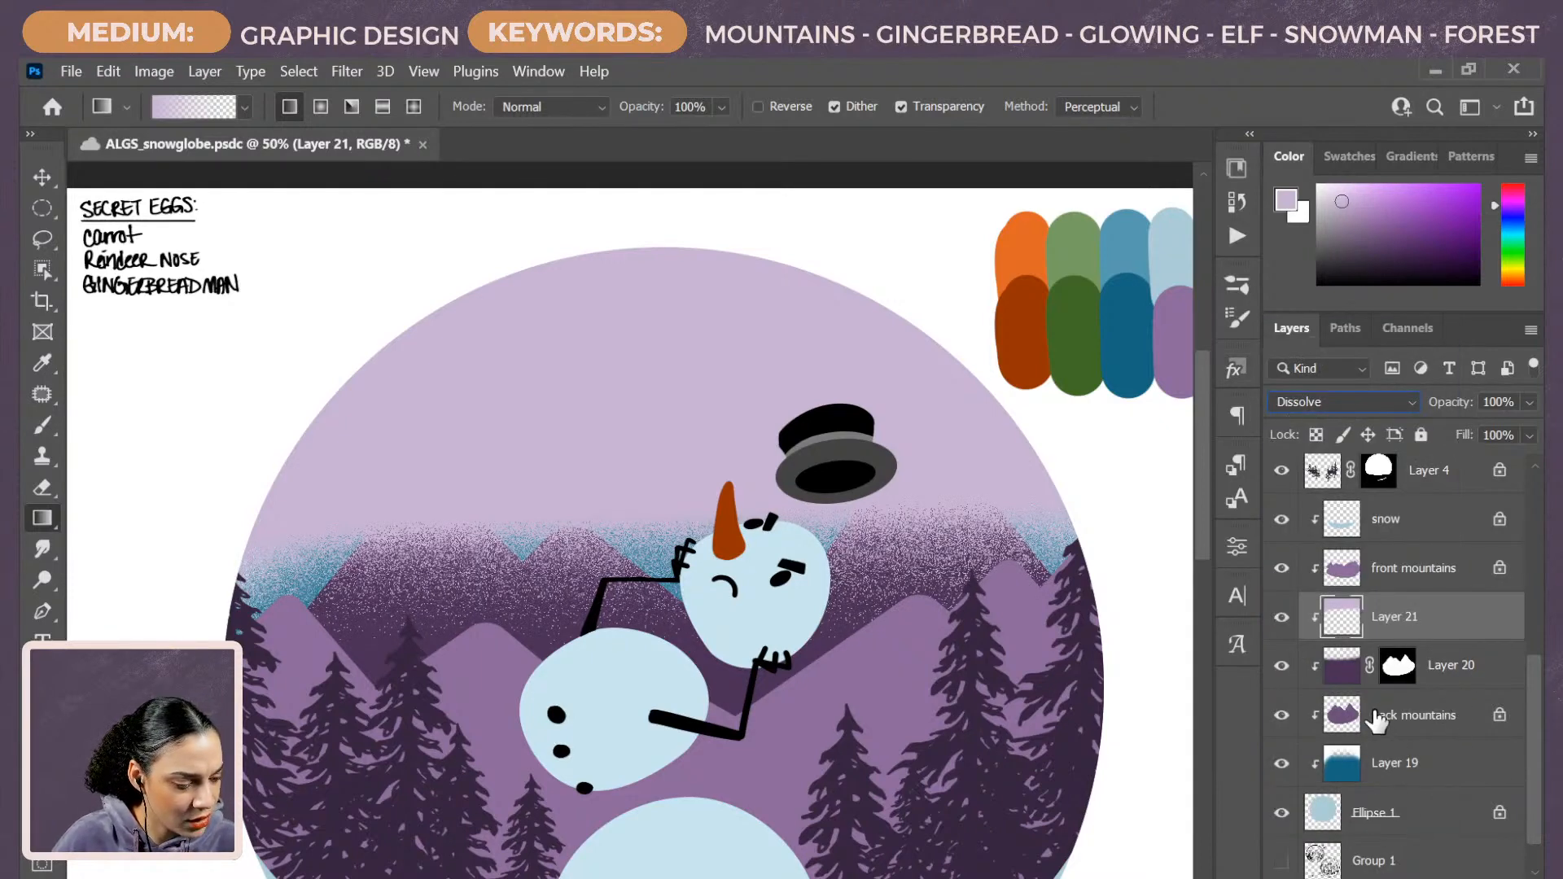
Try masking Layer 21 to the outline of the back mountains and merging it with Layer 20.
left_click(1342, 714, "ctrl")
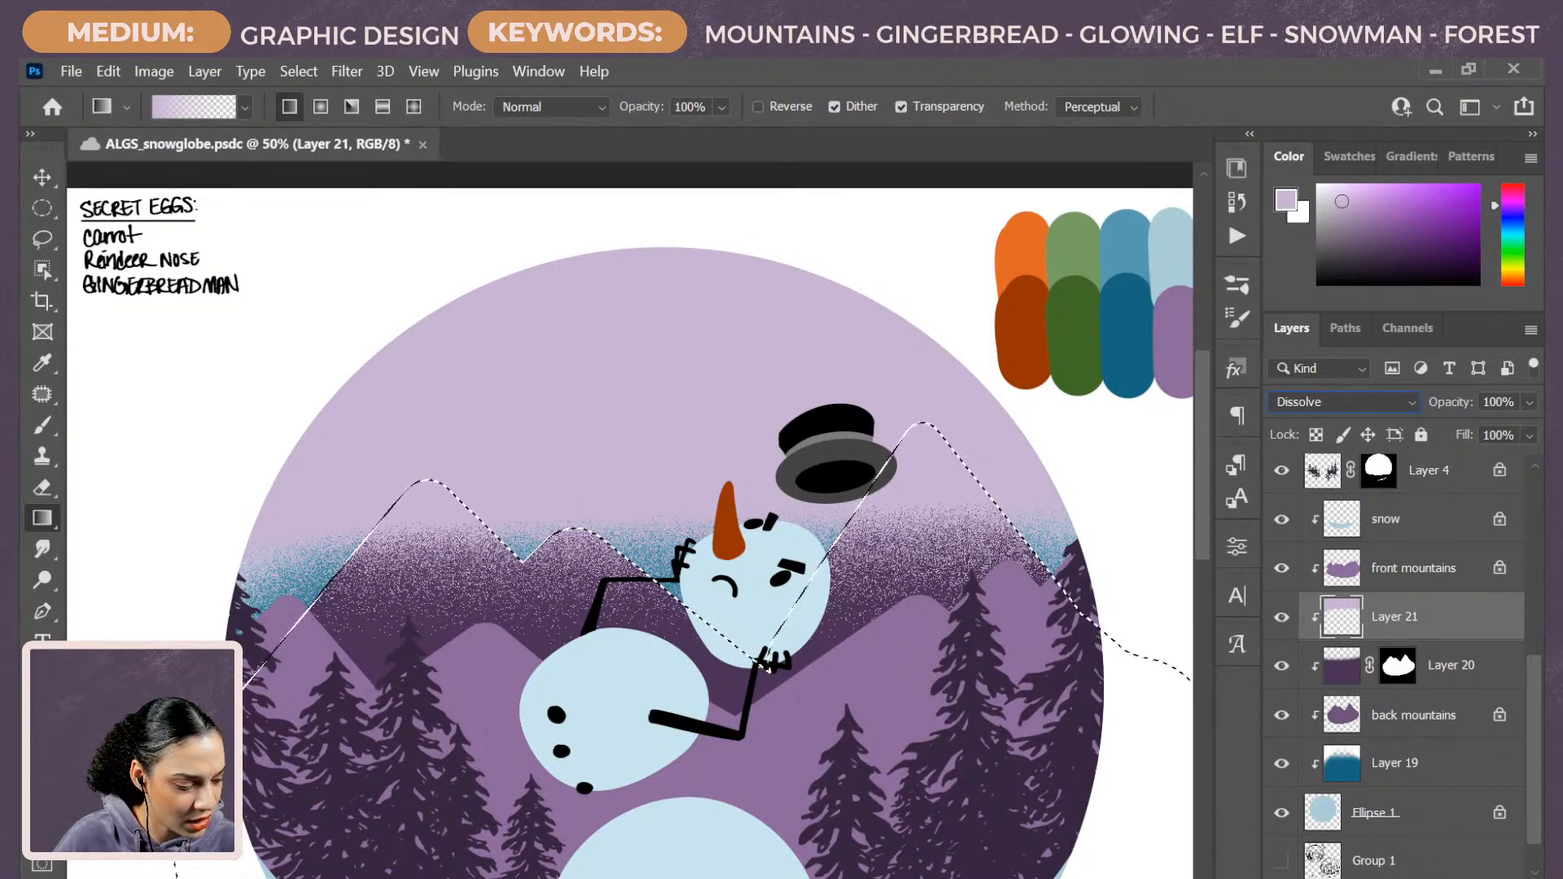
left_click(1379, 878)
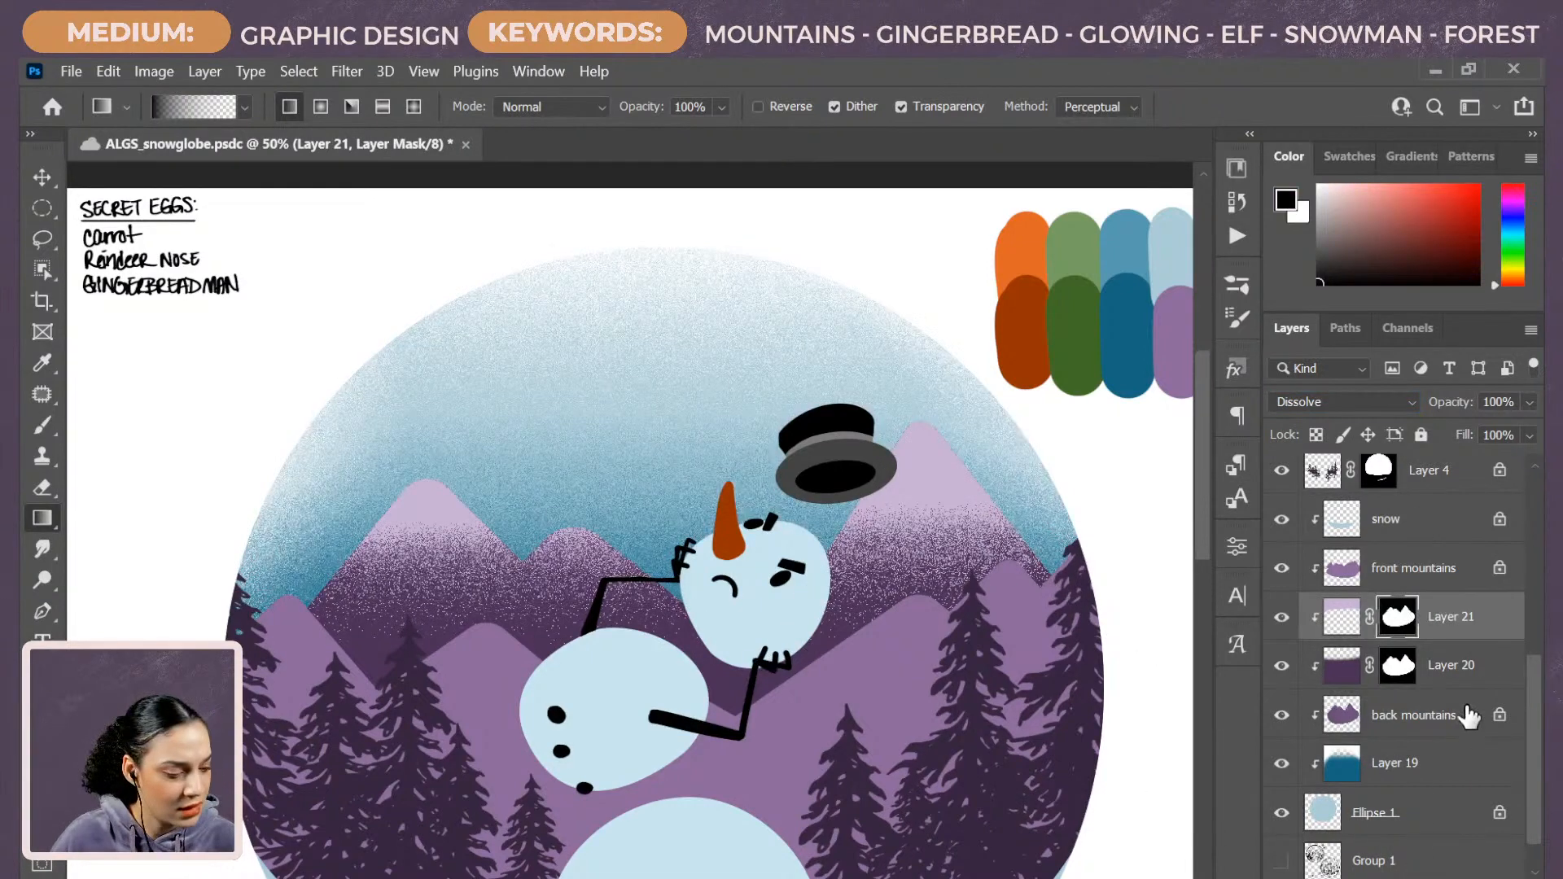
left_click(1458, 666, "ctrl")
key("ctrl+e")
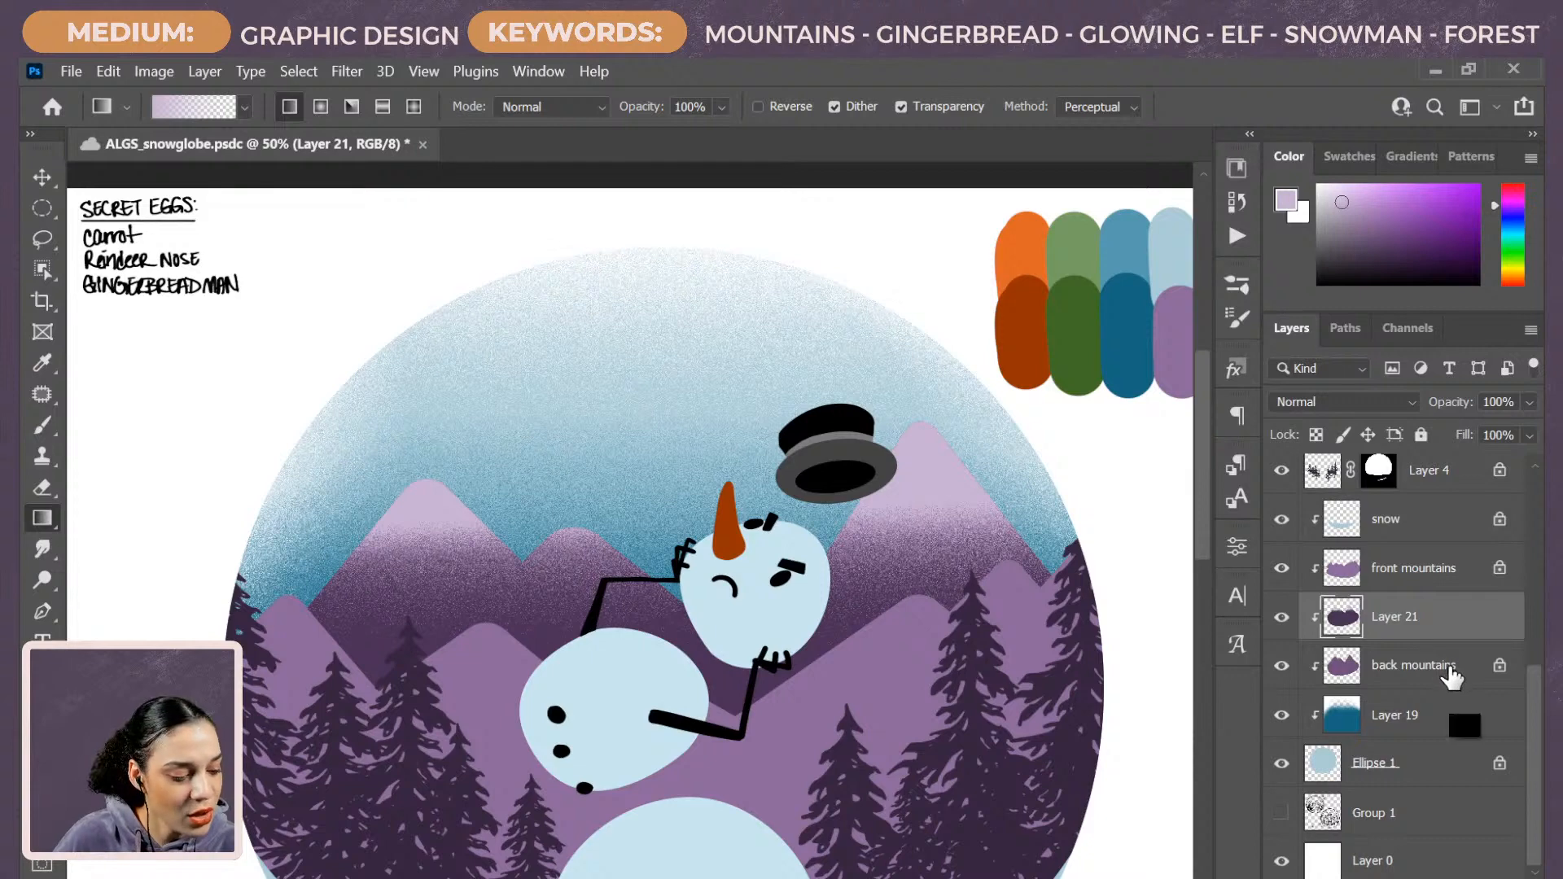
Undo the merge, the mask, the Dissolve mode and the pale lavender gradients on Layer 21.
key("ctrl+z")
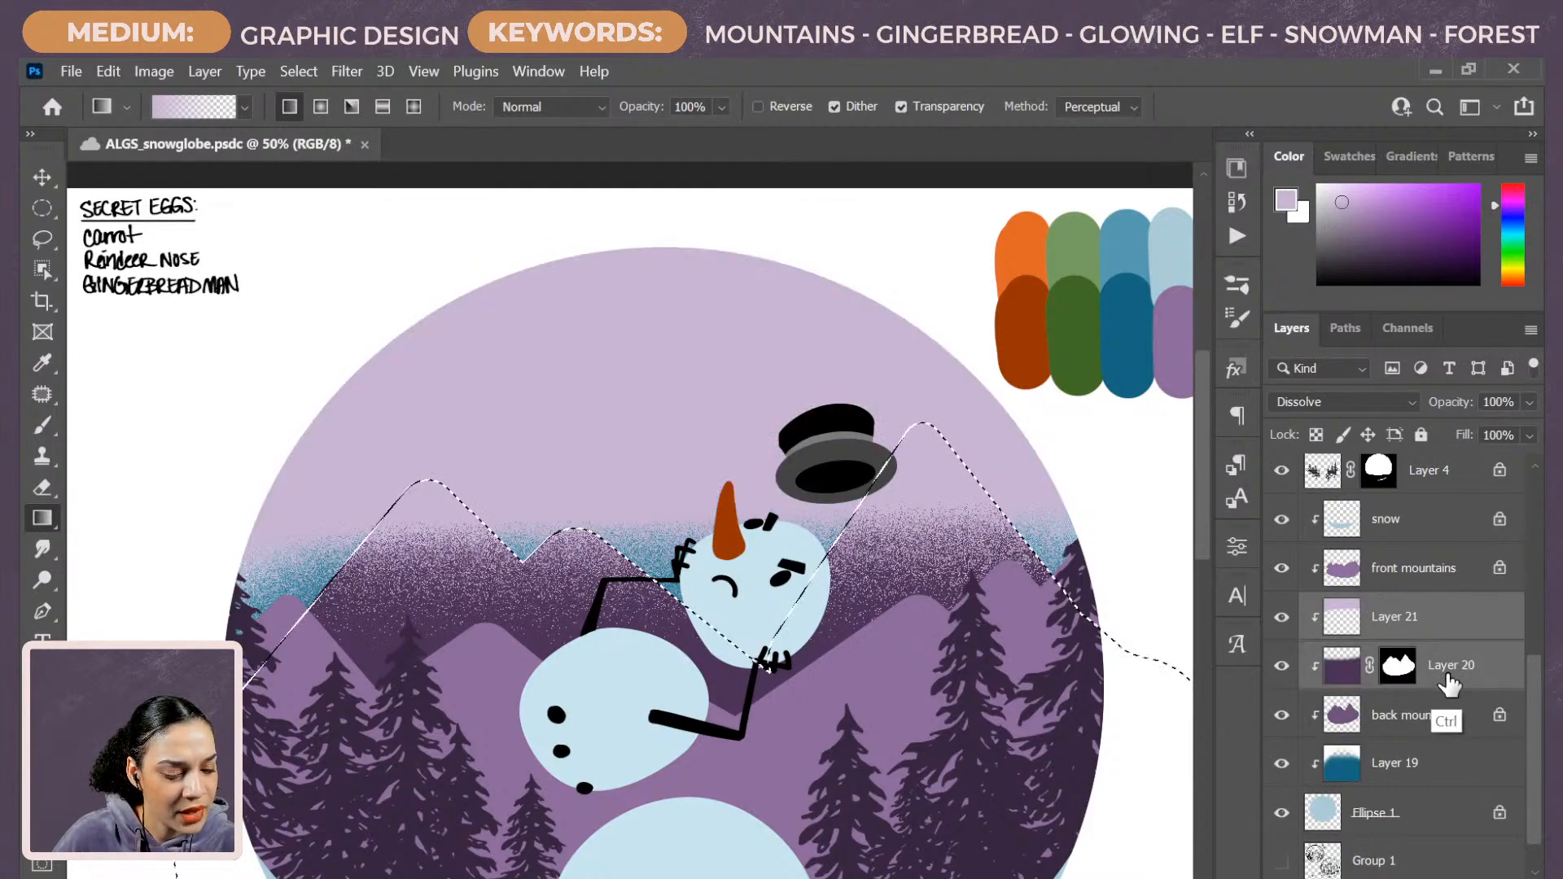
key("ctrl+z")
key("ctrl+z")
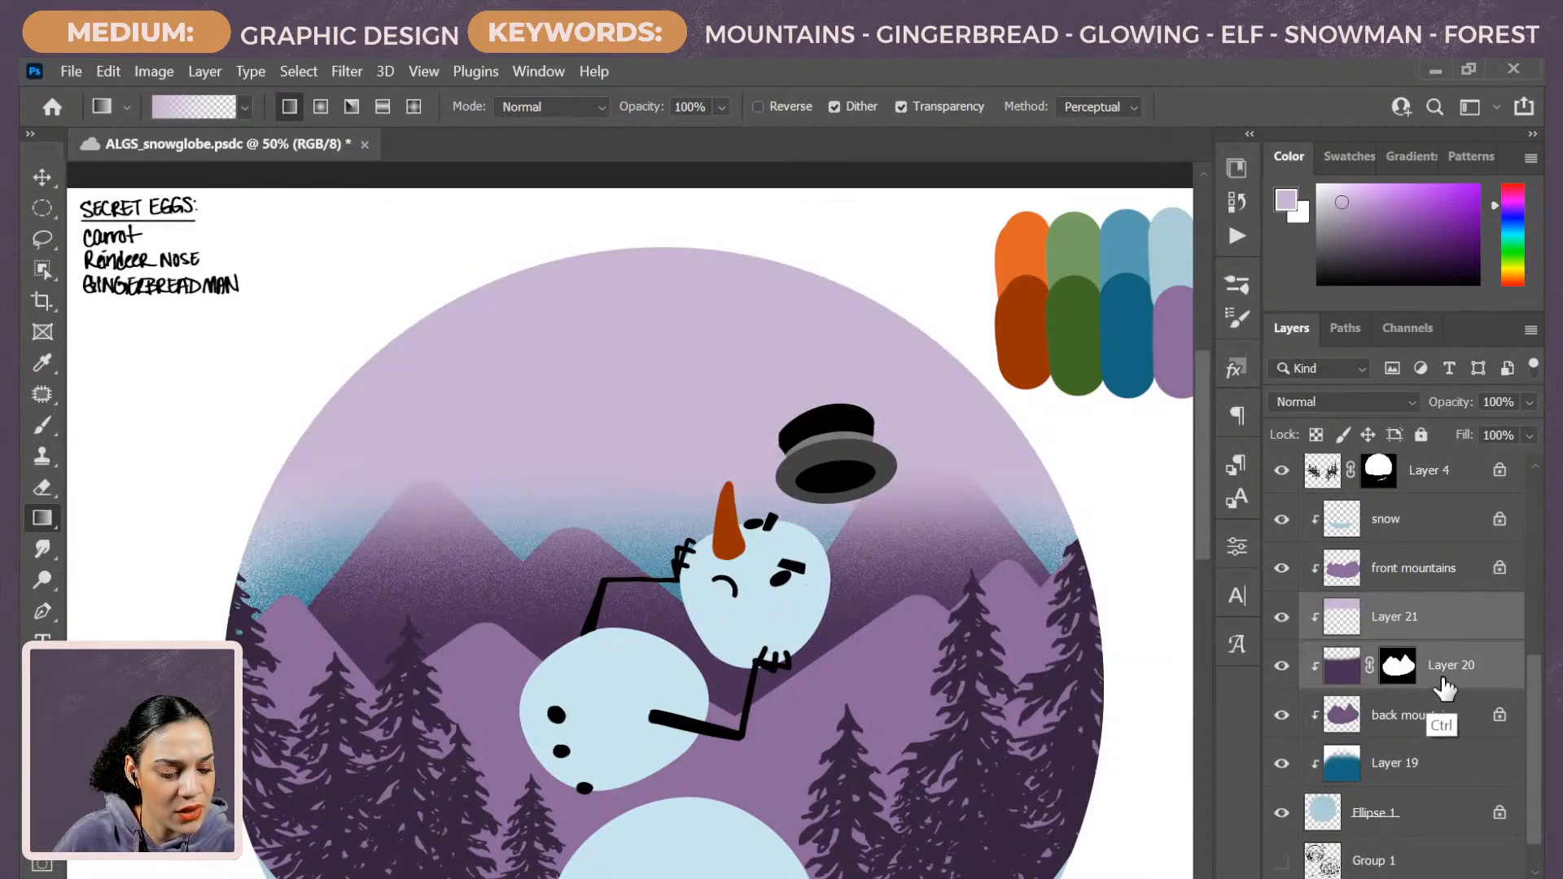
key("ctrl+z")
key("ctrl+z")
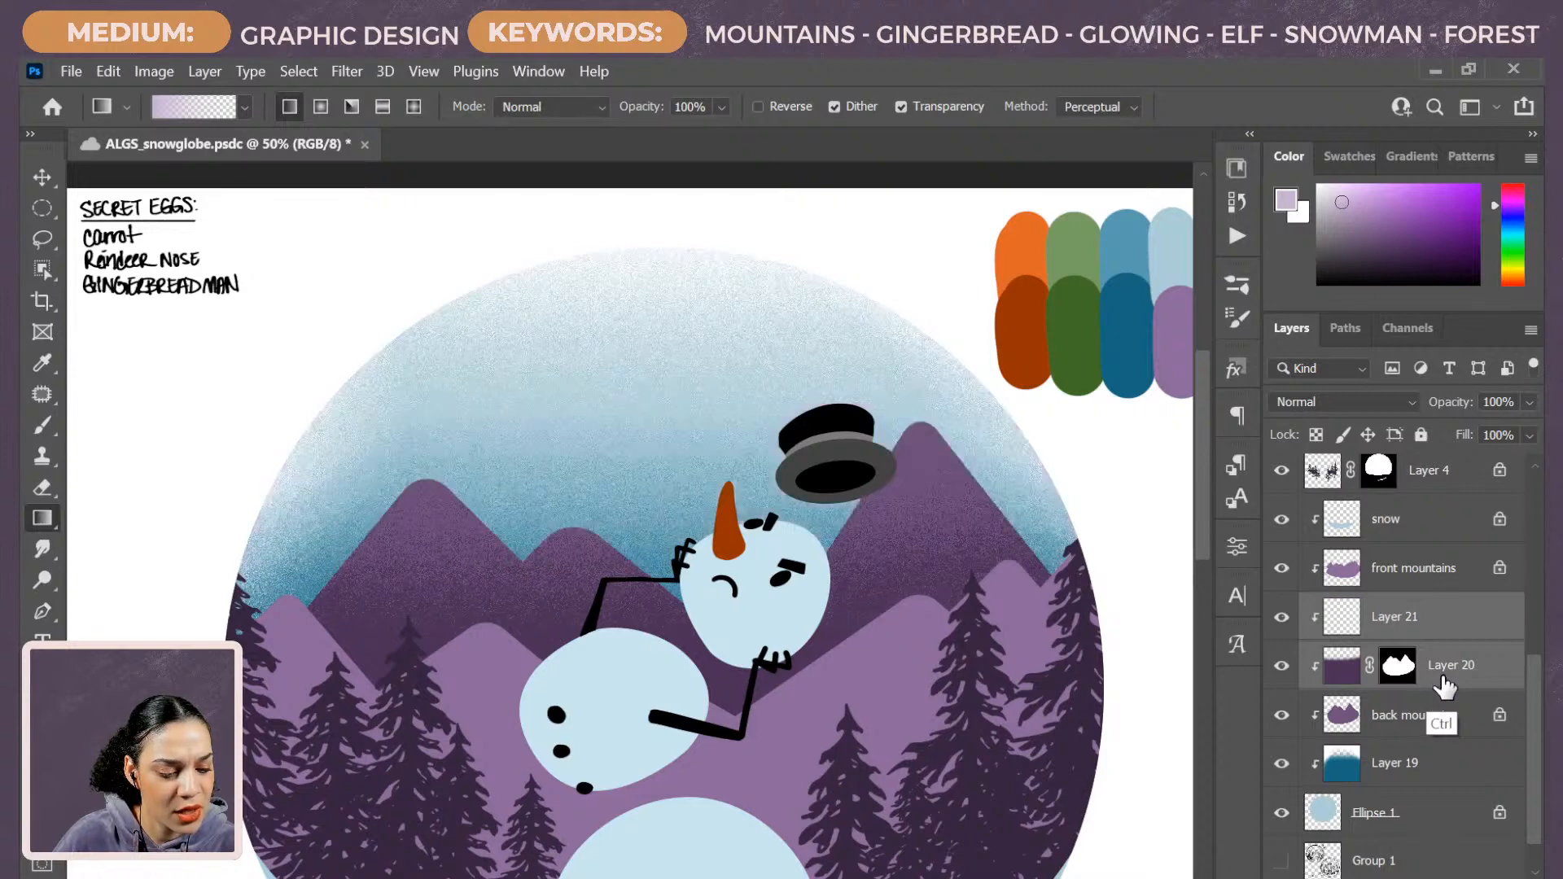
Draw short, slightly angled pale lavender gradients on Layer 21, fading downward over the peaks of the back mountains.
left_click(1457, 627)
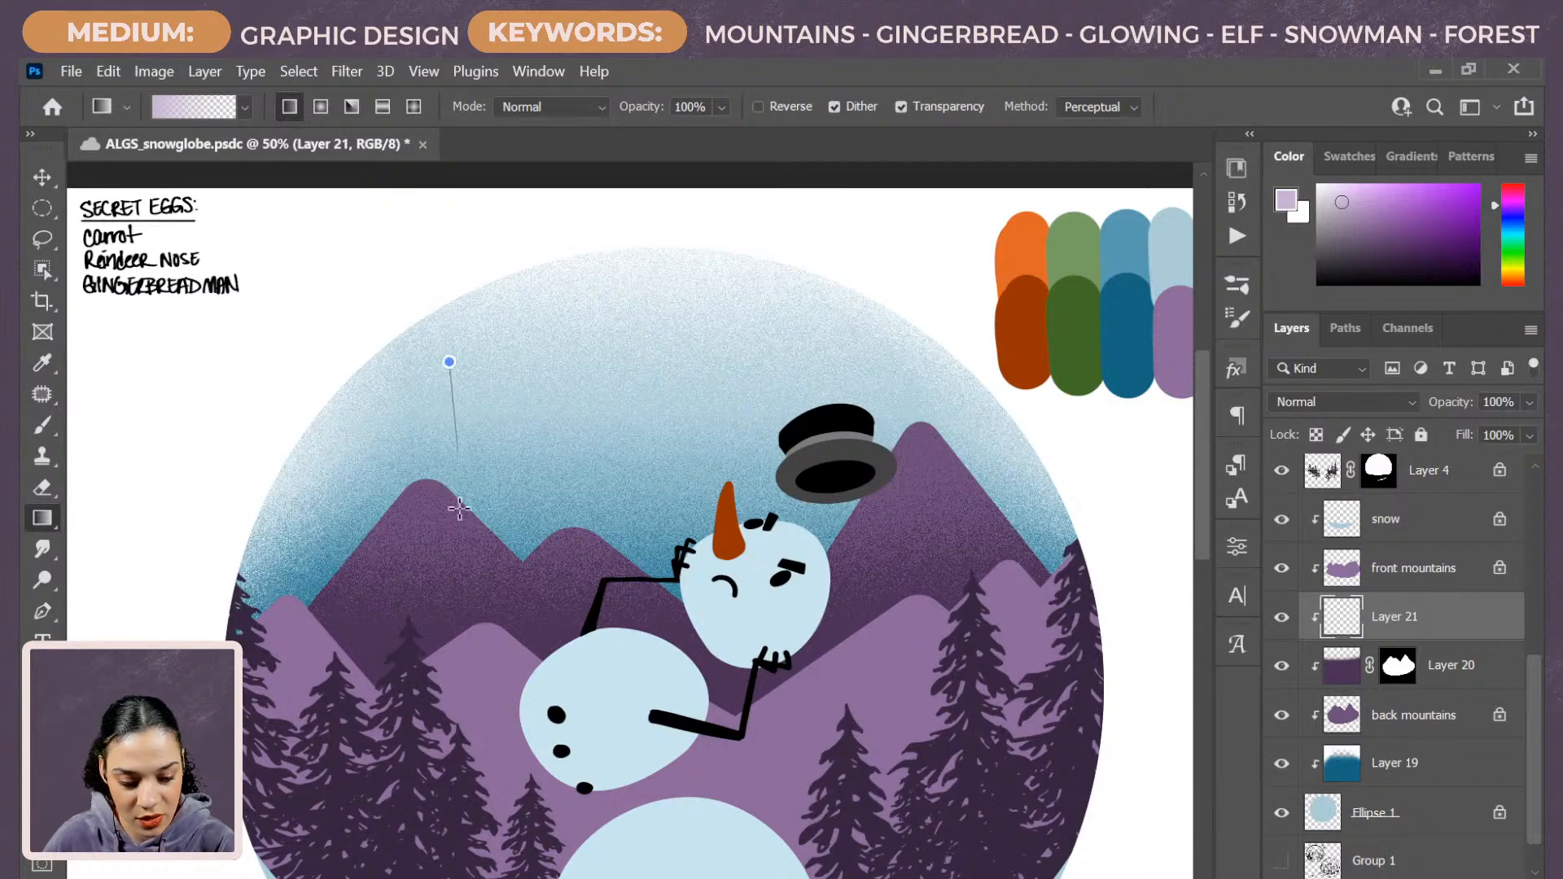
left_click_drag(458, 508, 460, 510)
left_click_drag(489, 369, 500, 477)
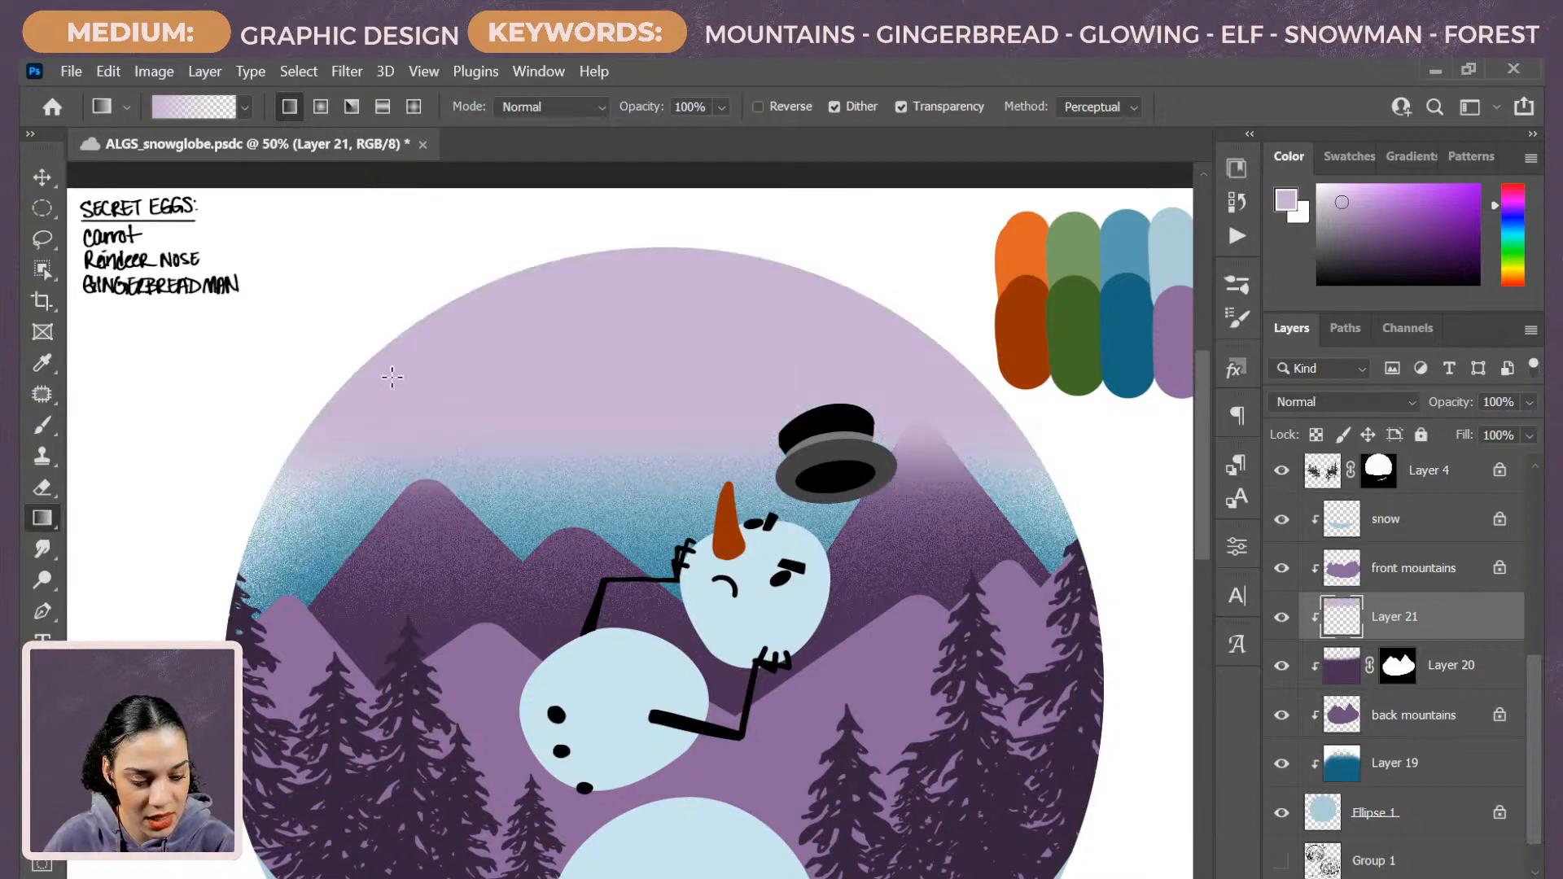
left_click_drag(399, 425, 448, 560)
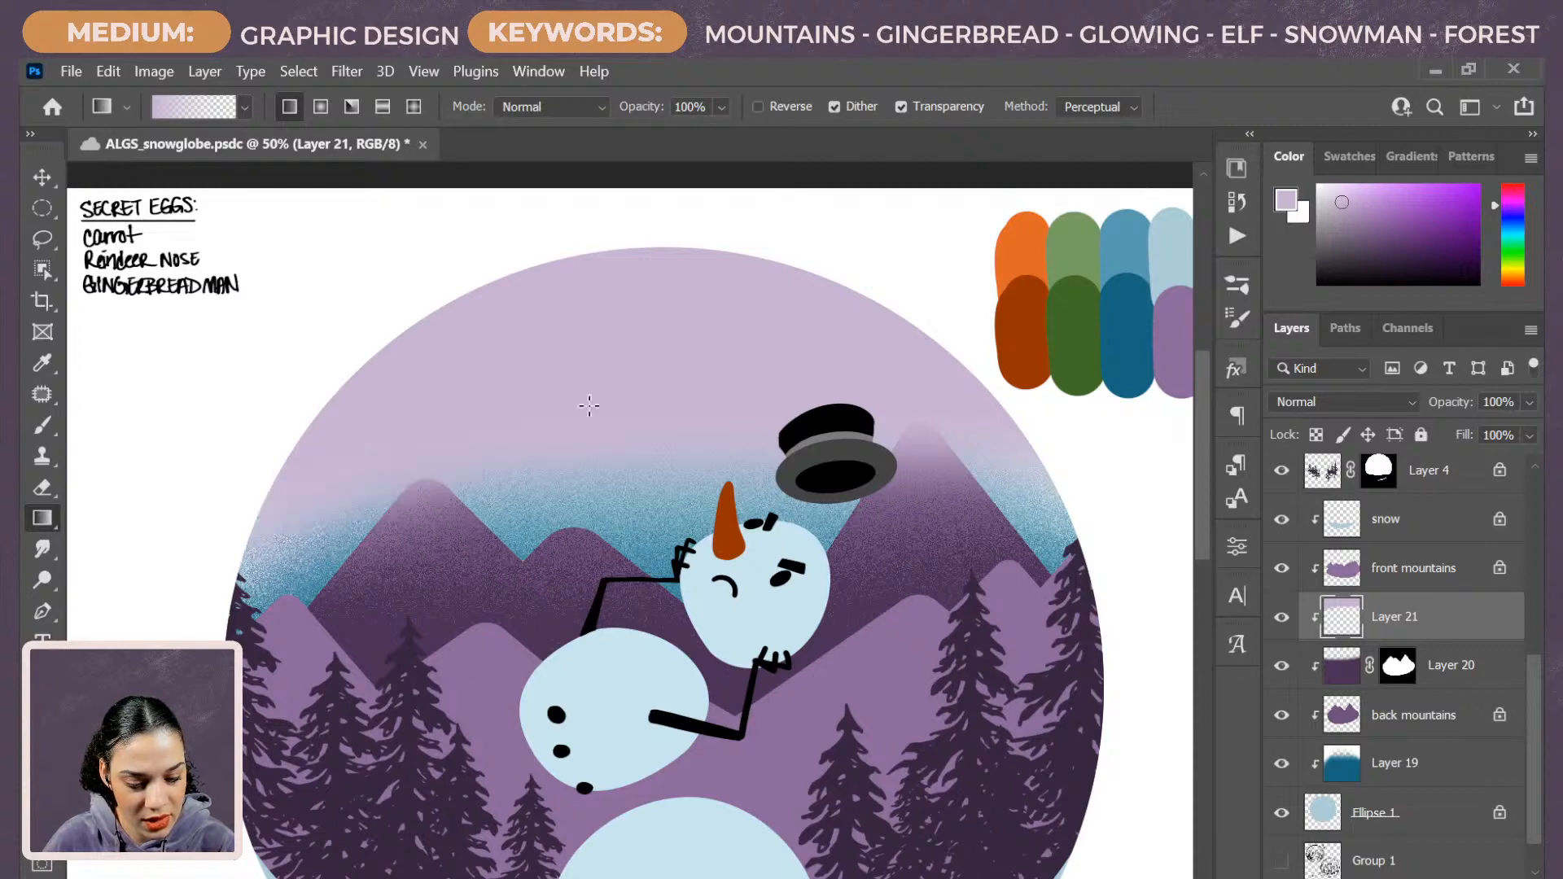
left_click_drag(450, 408, 501, 565)
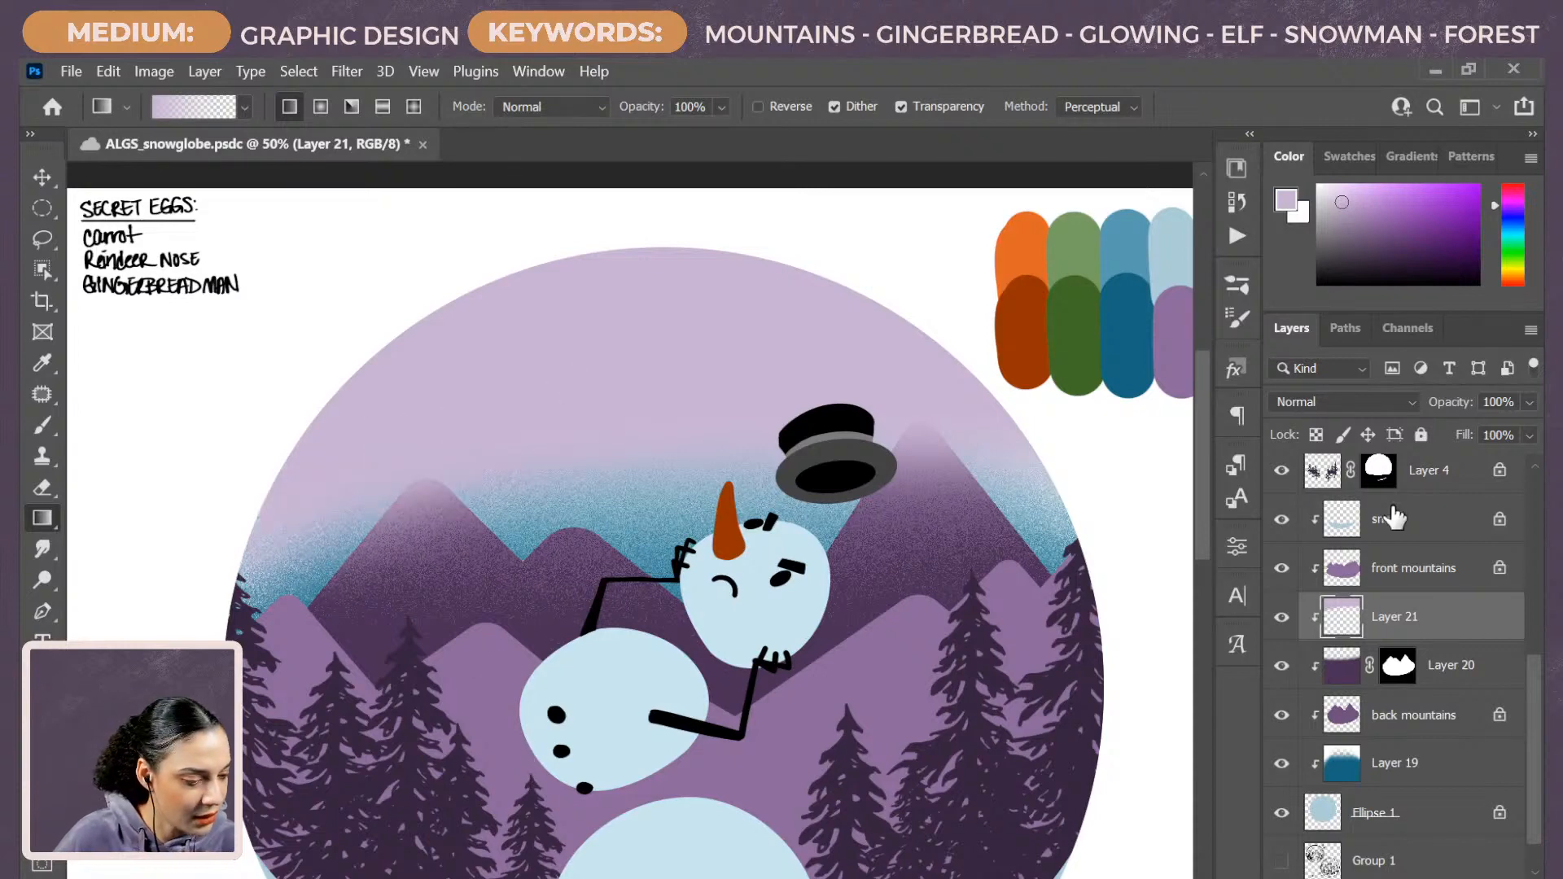
Set Layer 21's blend mode to Dissolve and mask the layer to the back mountains using Layer 20's mask outline.
left_click(1343, 401)
left_click(1304, 350)
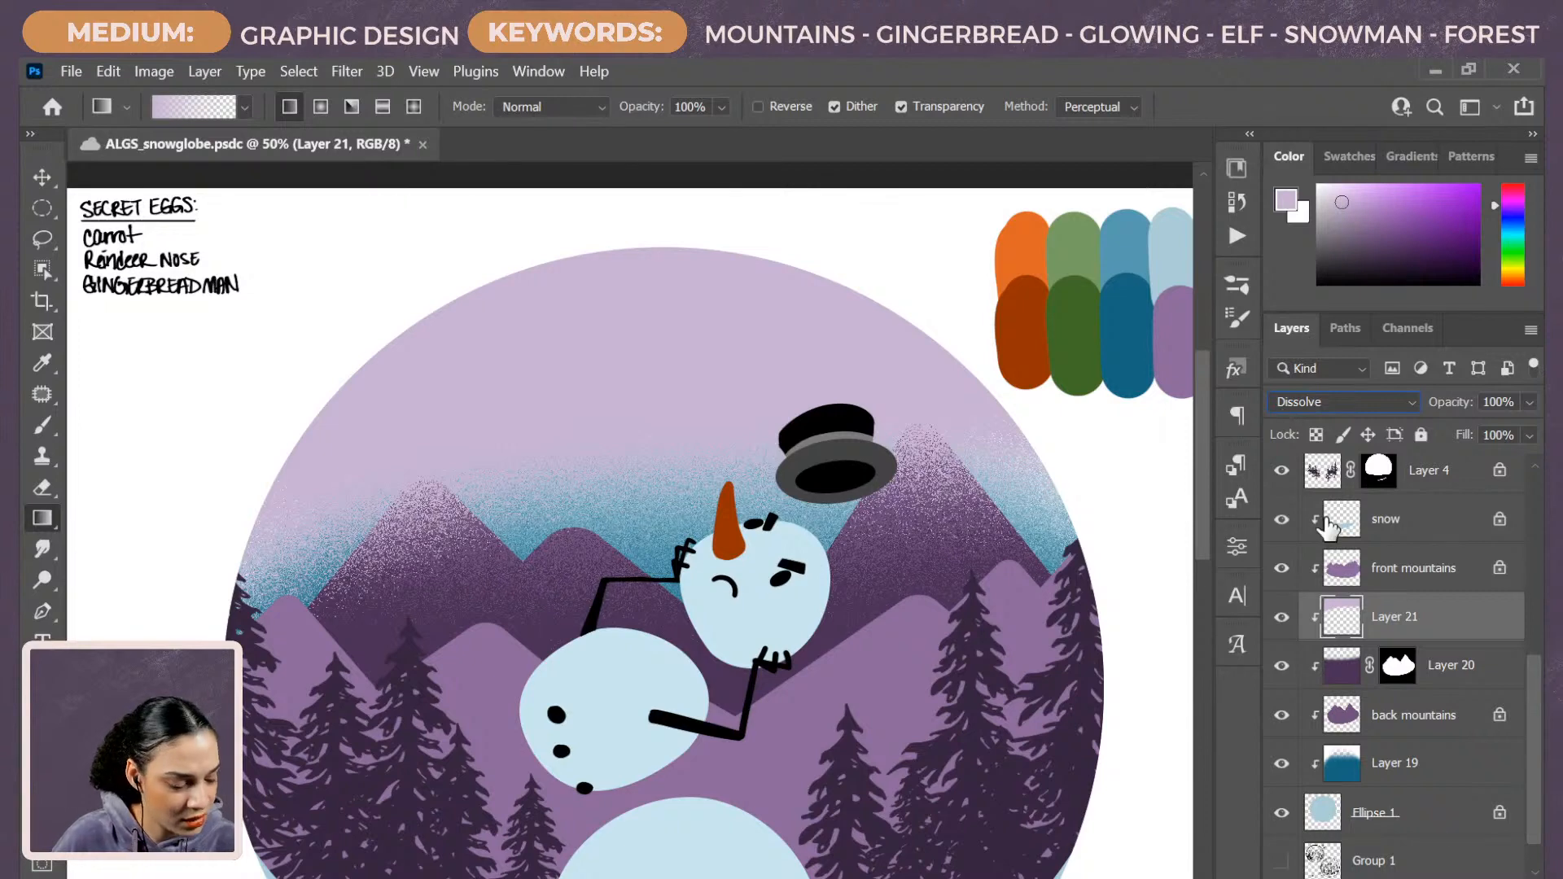
left_click(1377, 876)
key("ctrl+z")
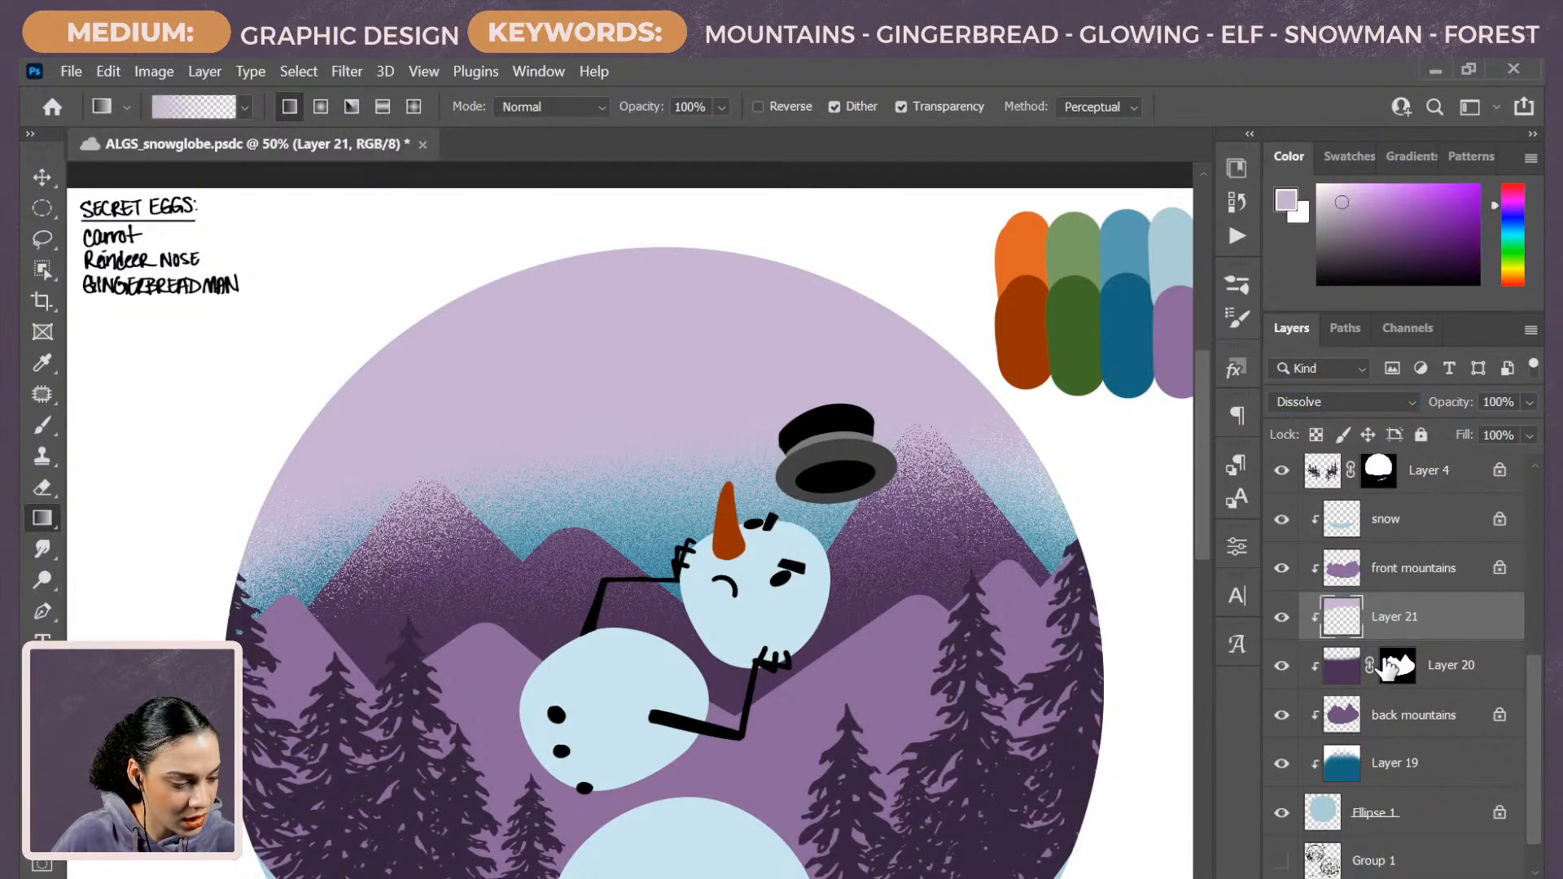
left_click(1397, 665, "ctrl")
left_click(1377, 877)
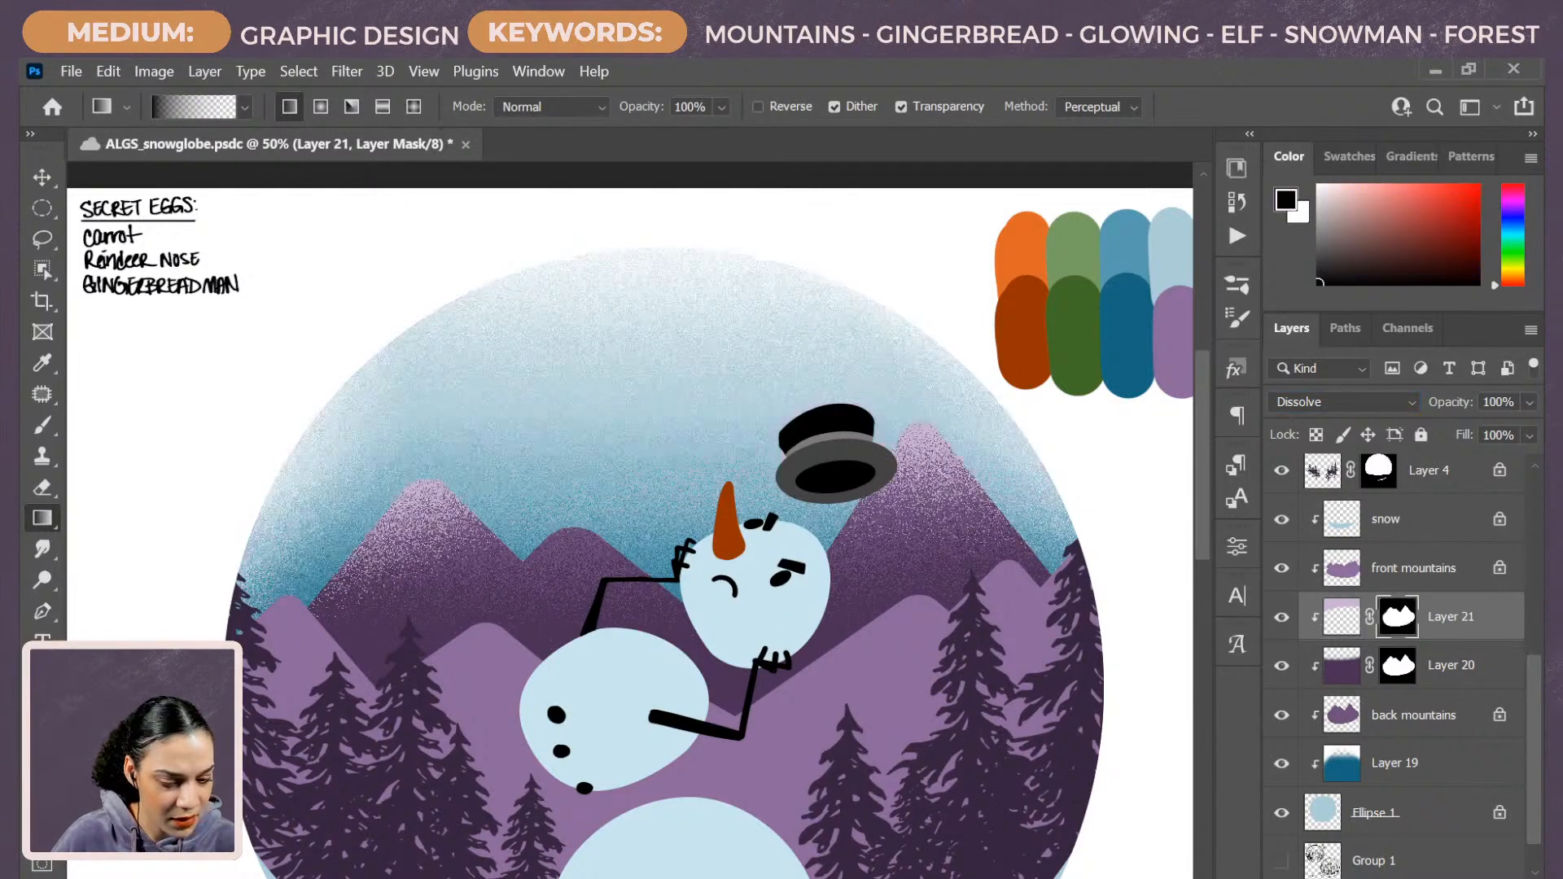
Merge Layer 21 and Layer 20 into one clipped gradient layer and save the document.
left_click(1453, 671, "ctrl")
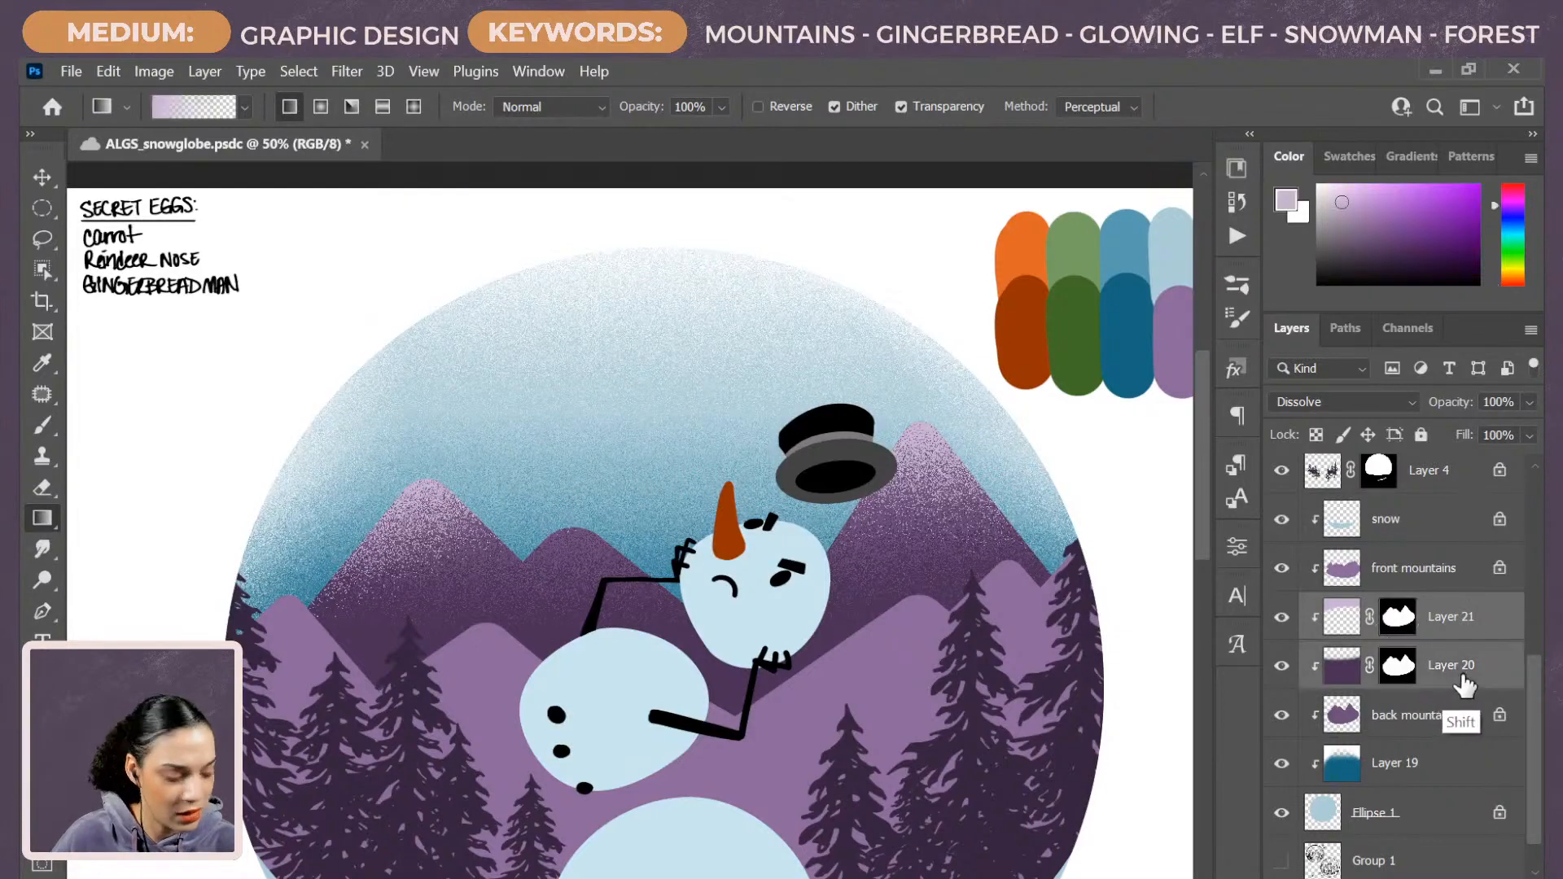
key("ctrl+e")
key("ctrl+s")
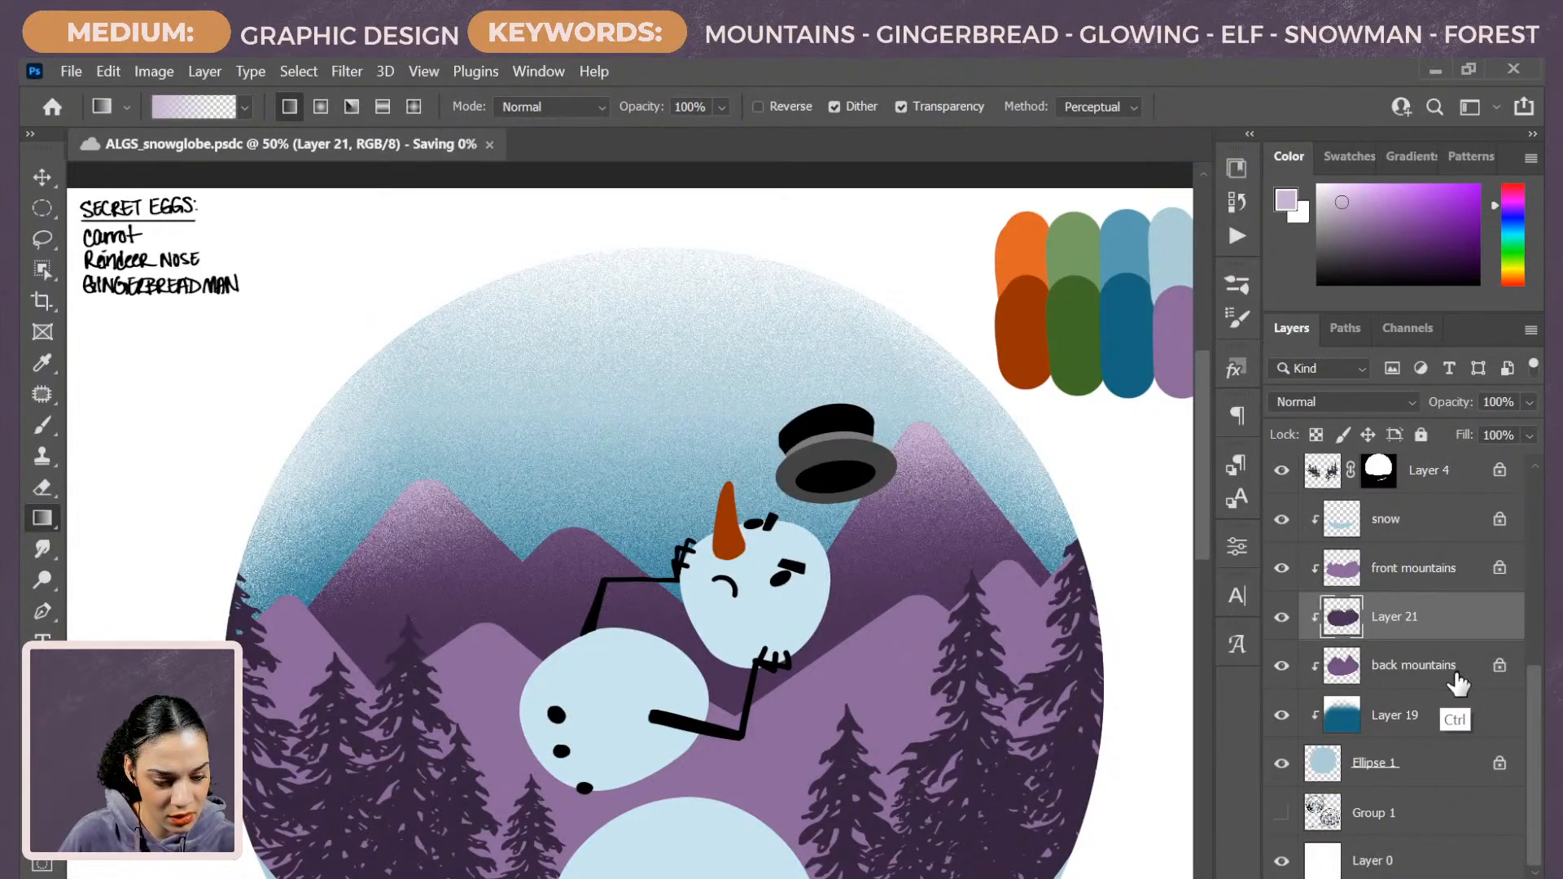
Add a new clipped layer directly above the front mountains layer.
key("ctrl+minus")
key("ctrl+minus")
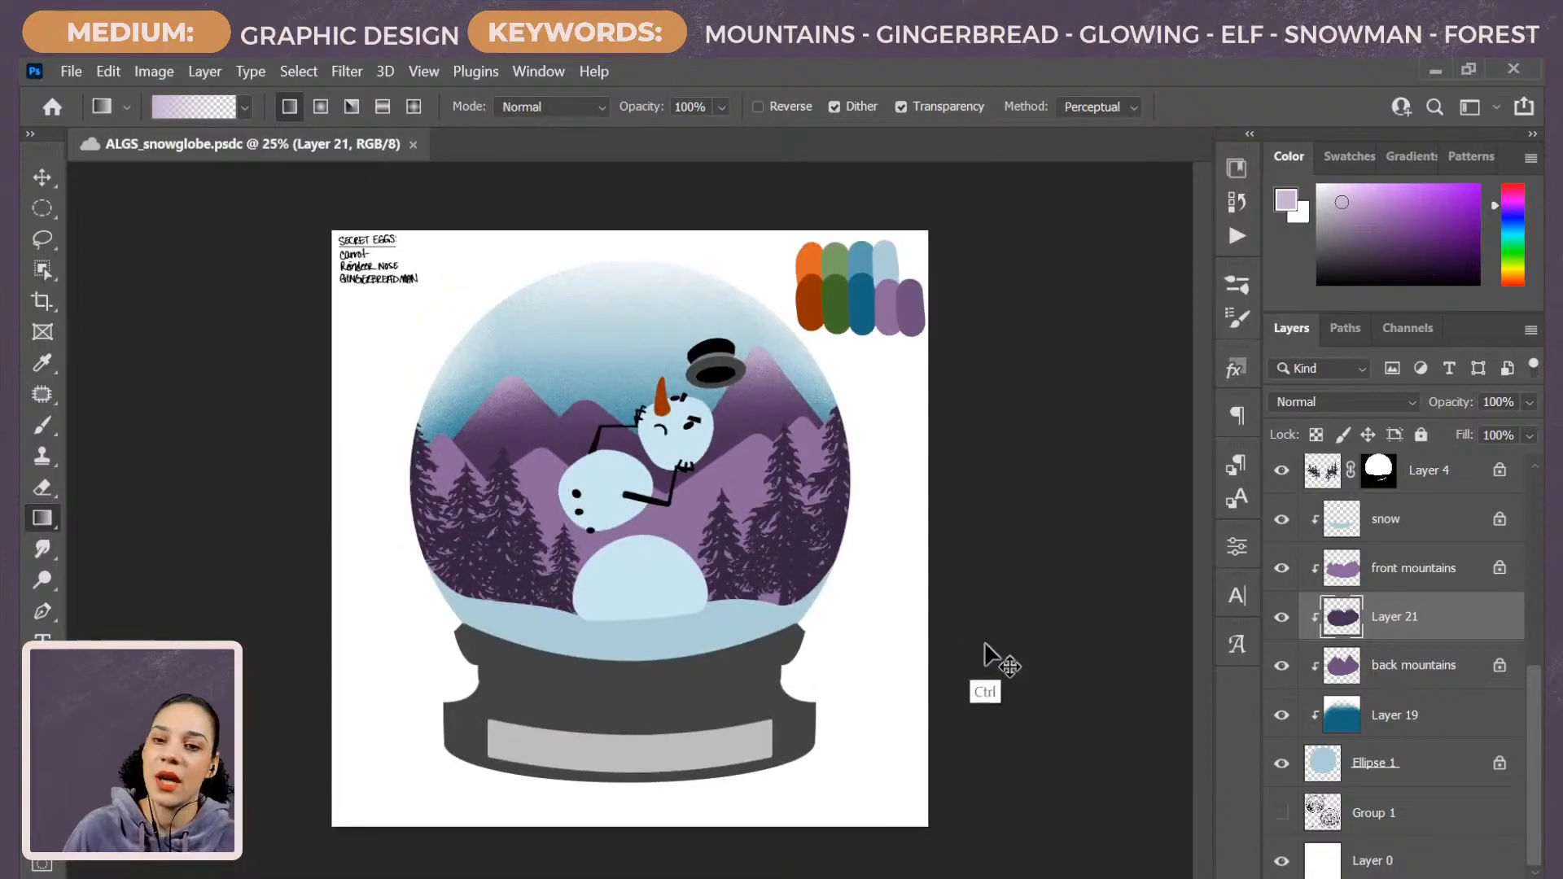
key("ctrl+plus")
key("ctrl+plus")
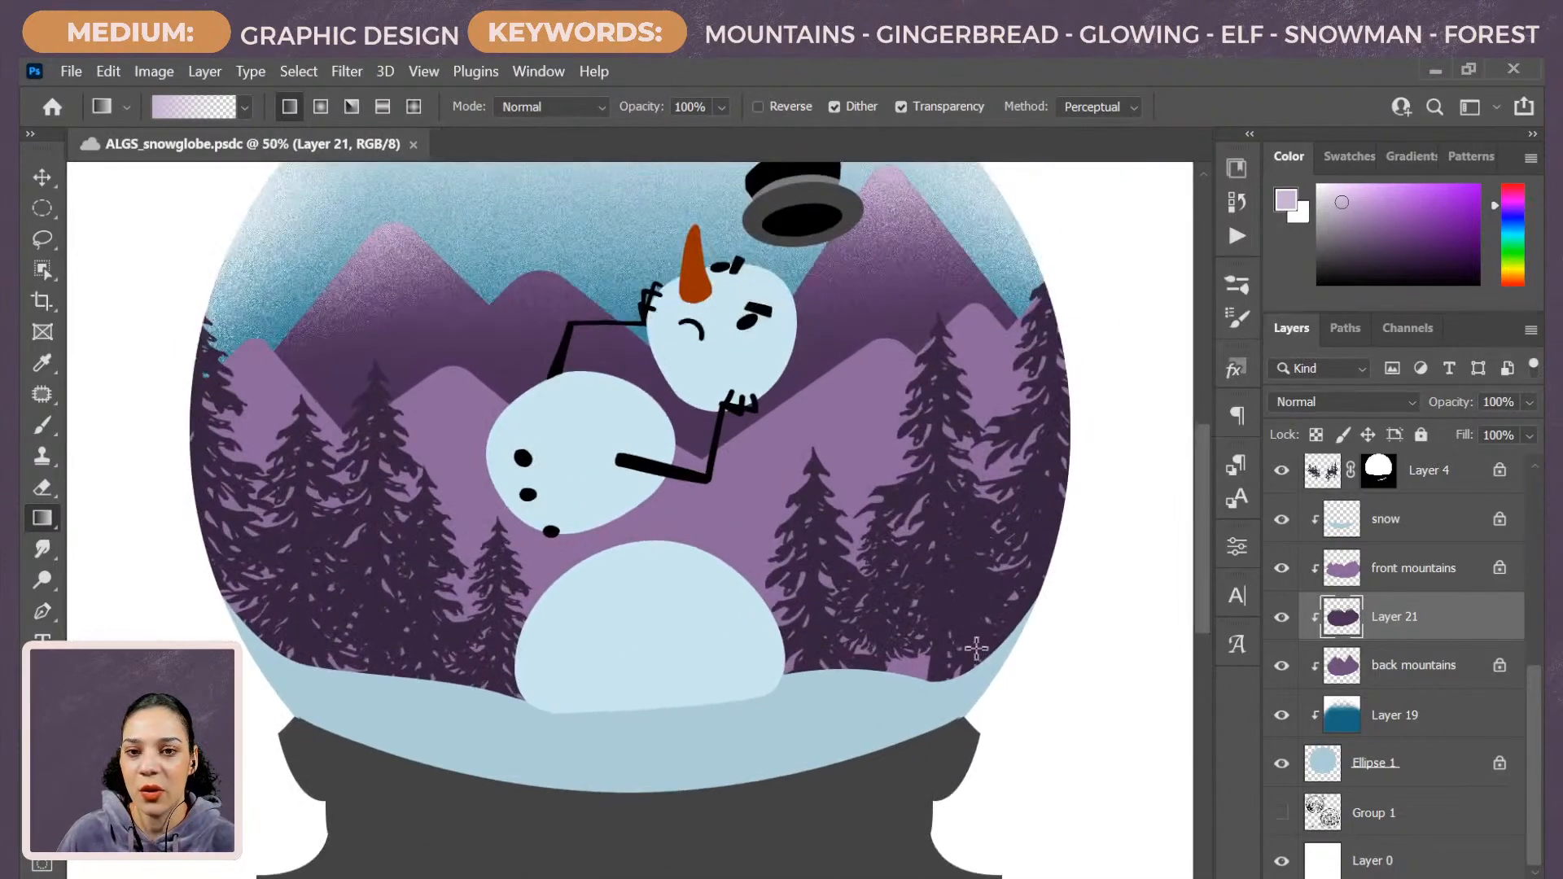
left_click(1437, 578)
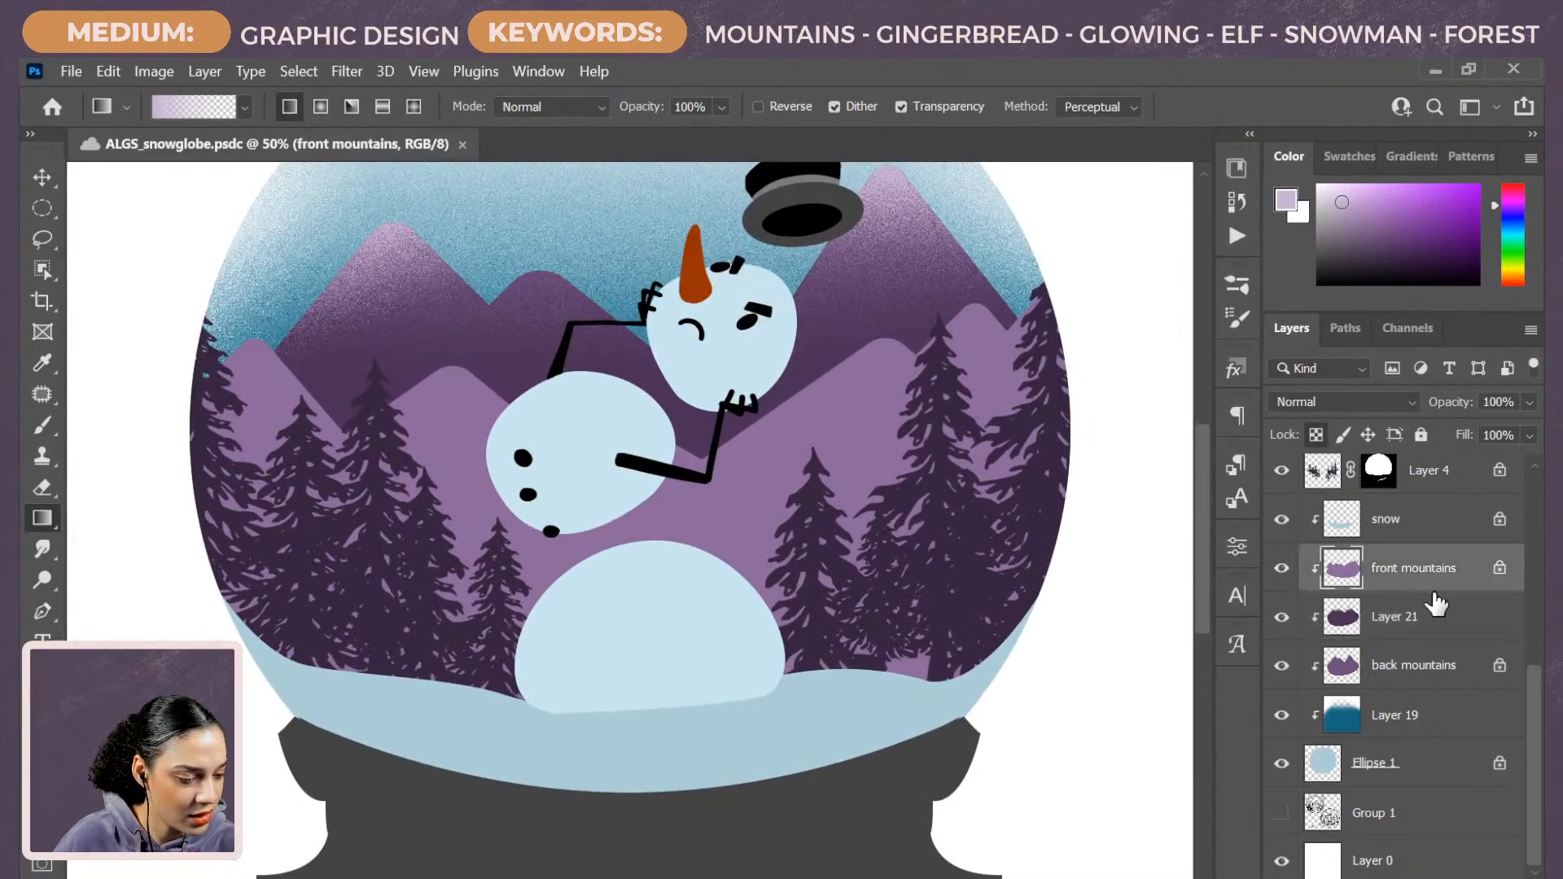
key("ctrl+shift+alt+n")
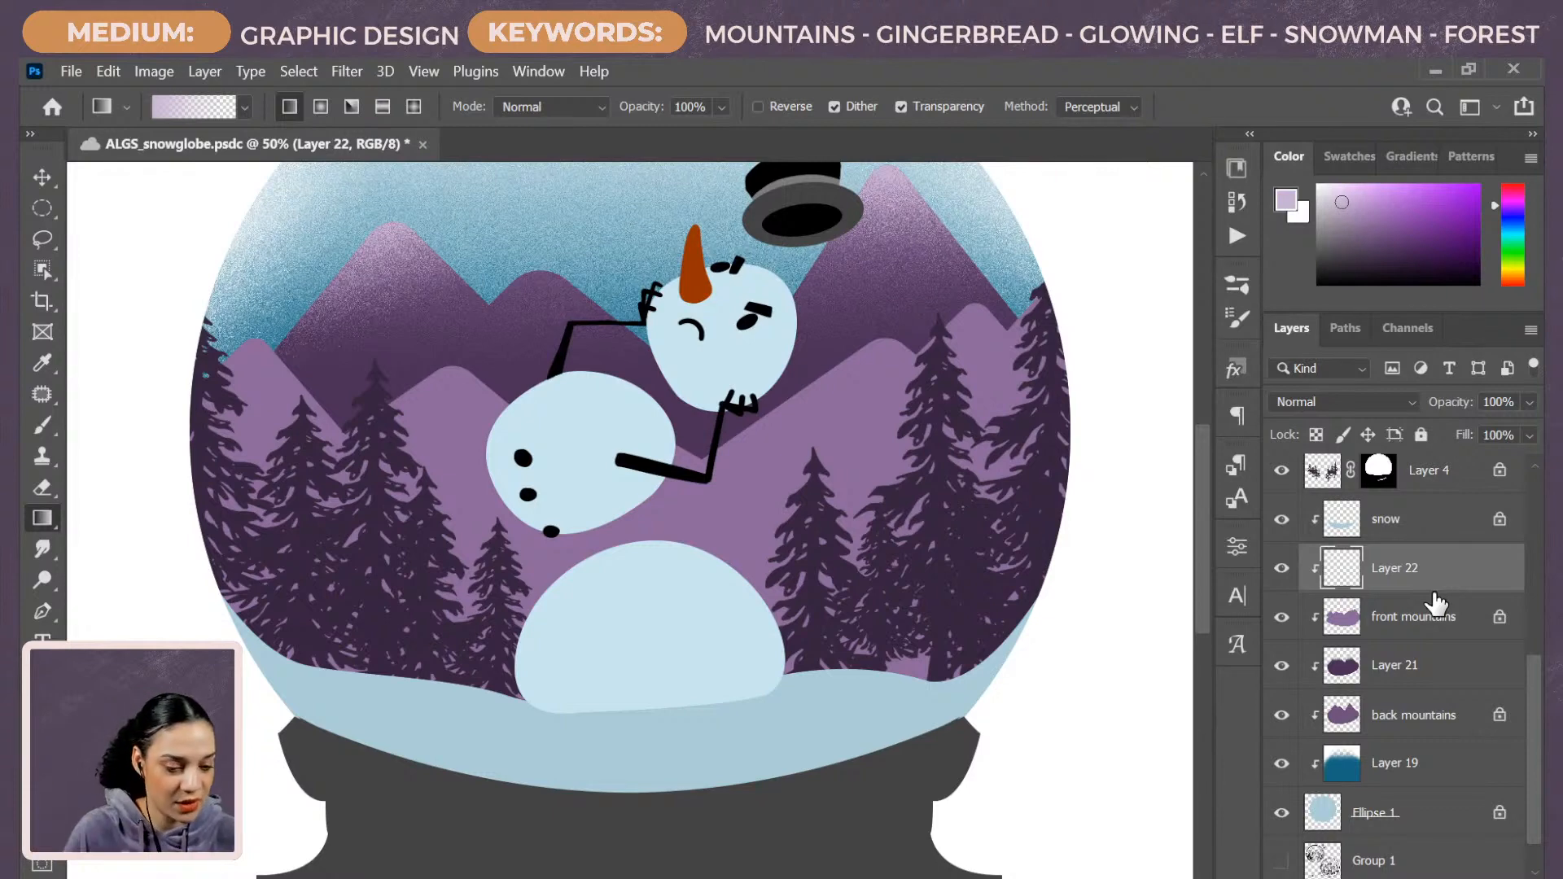
Sample the palette's darker purple and draw a gradient fading upward from the base of the front mountains on Layer 22.
left_click_drag(901, 355, 925, 513)
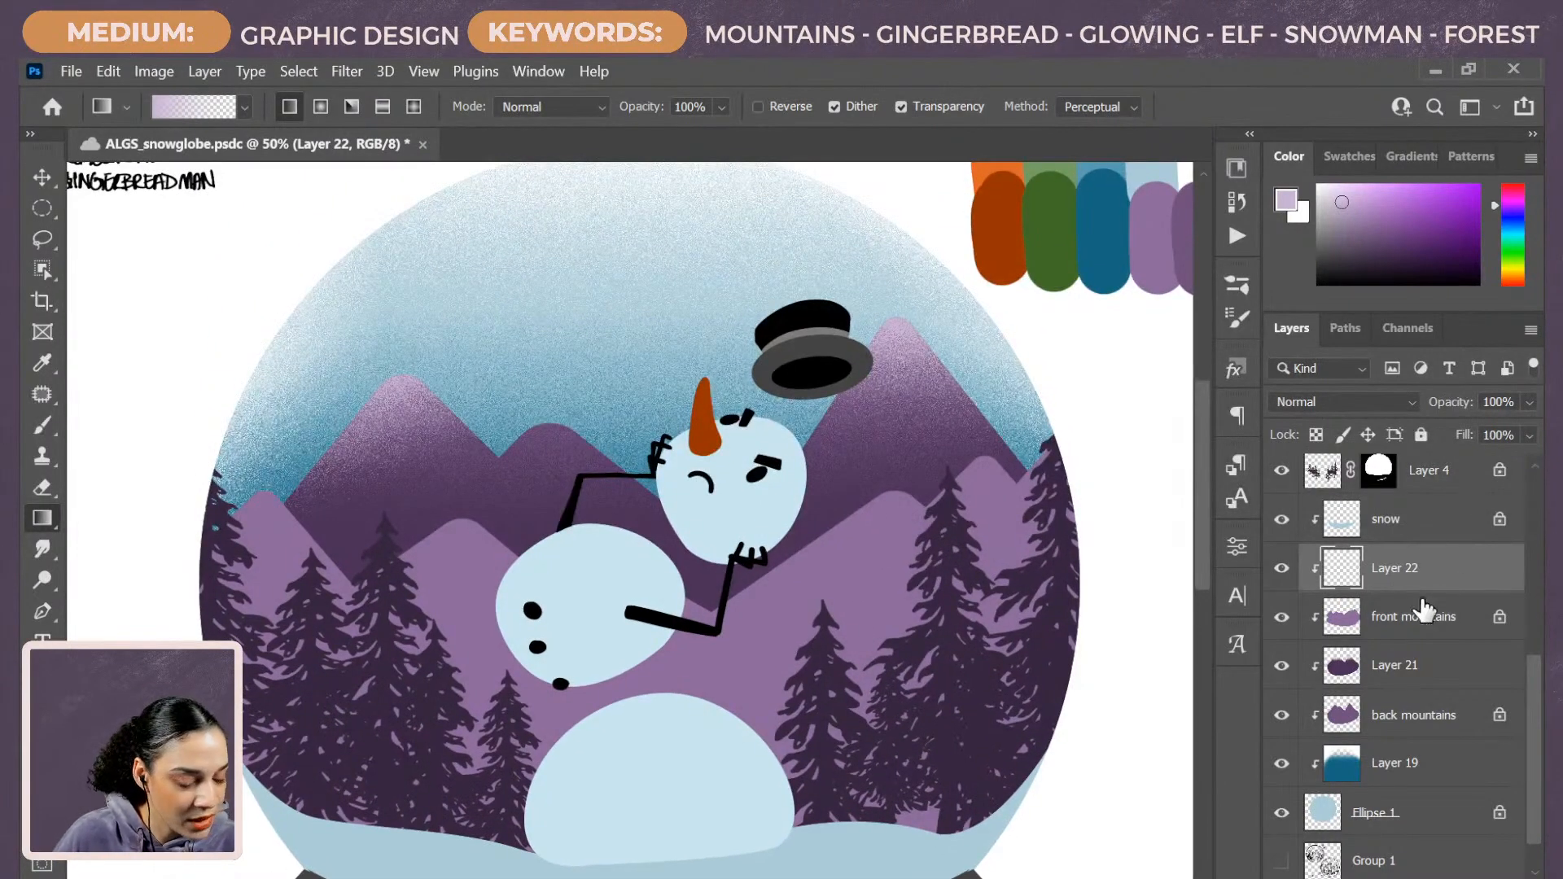
left_click(530, 508, "alt")
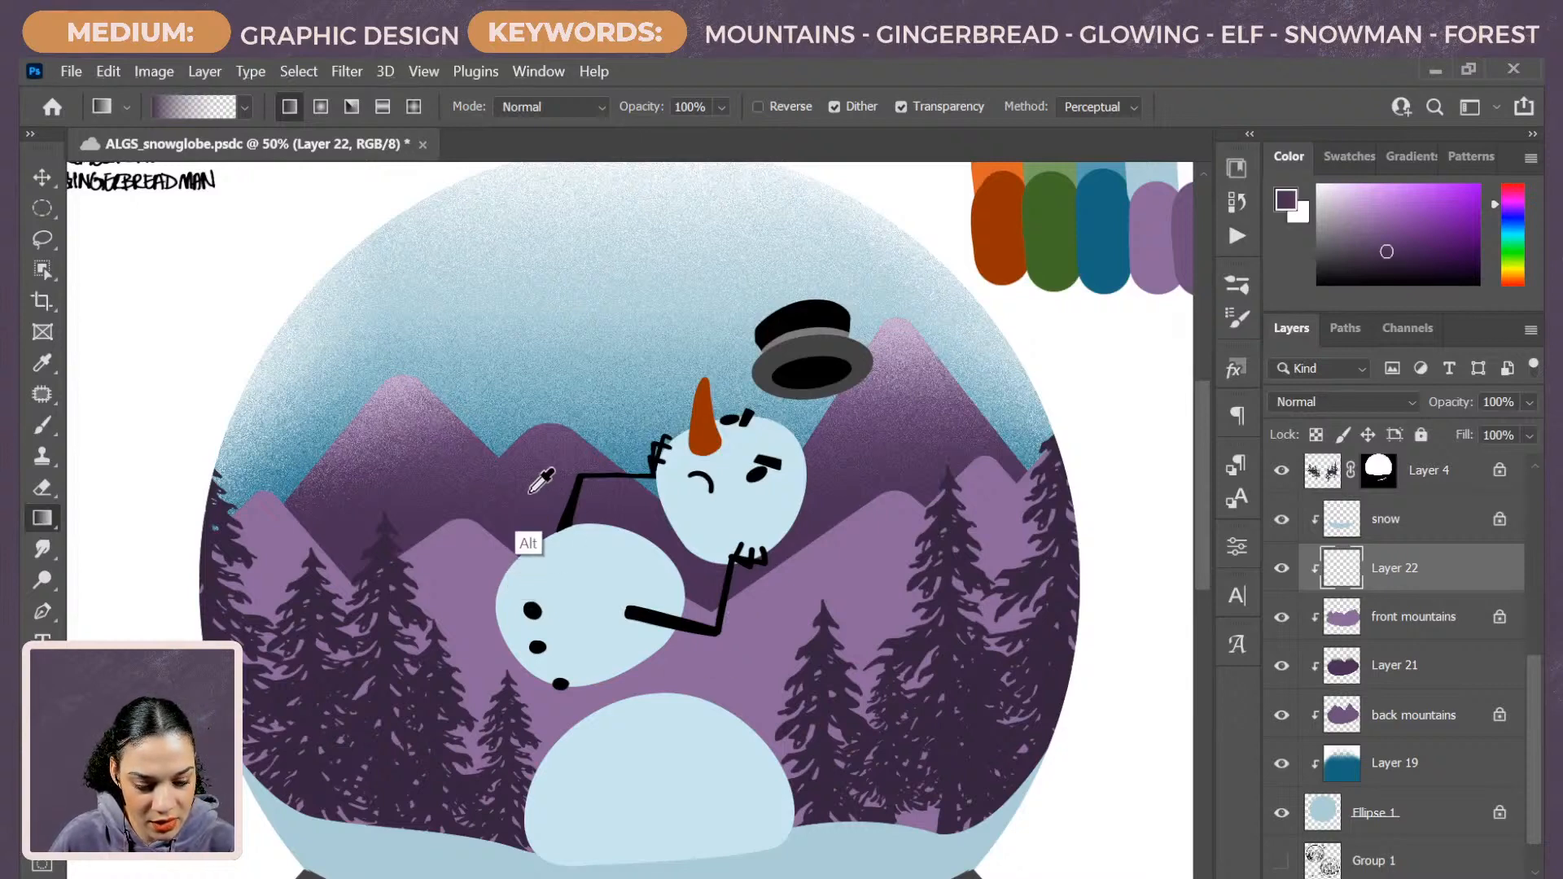
left_click(1183, 225, "alt")
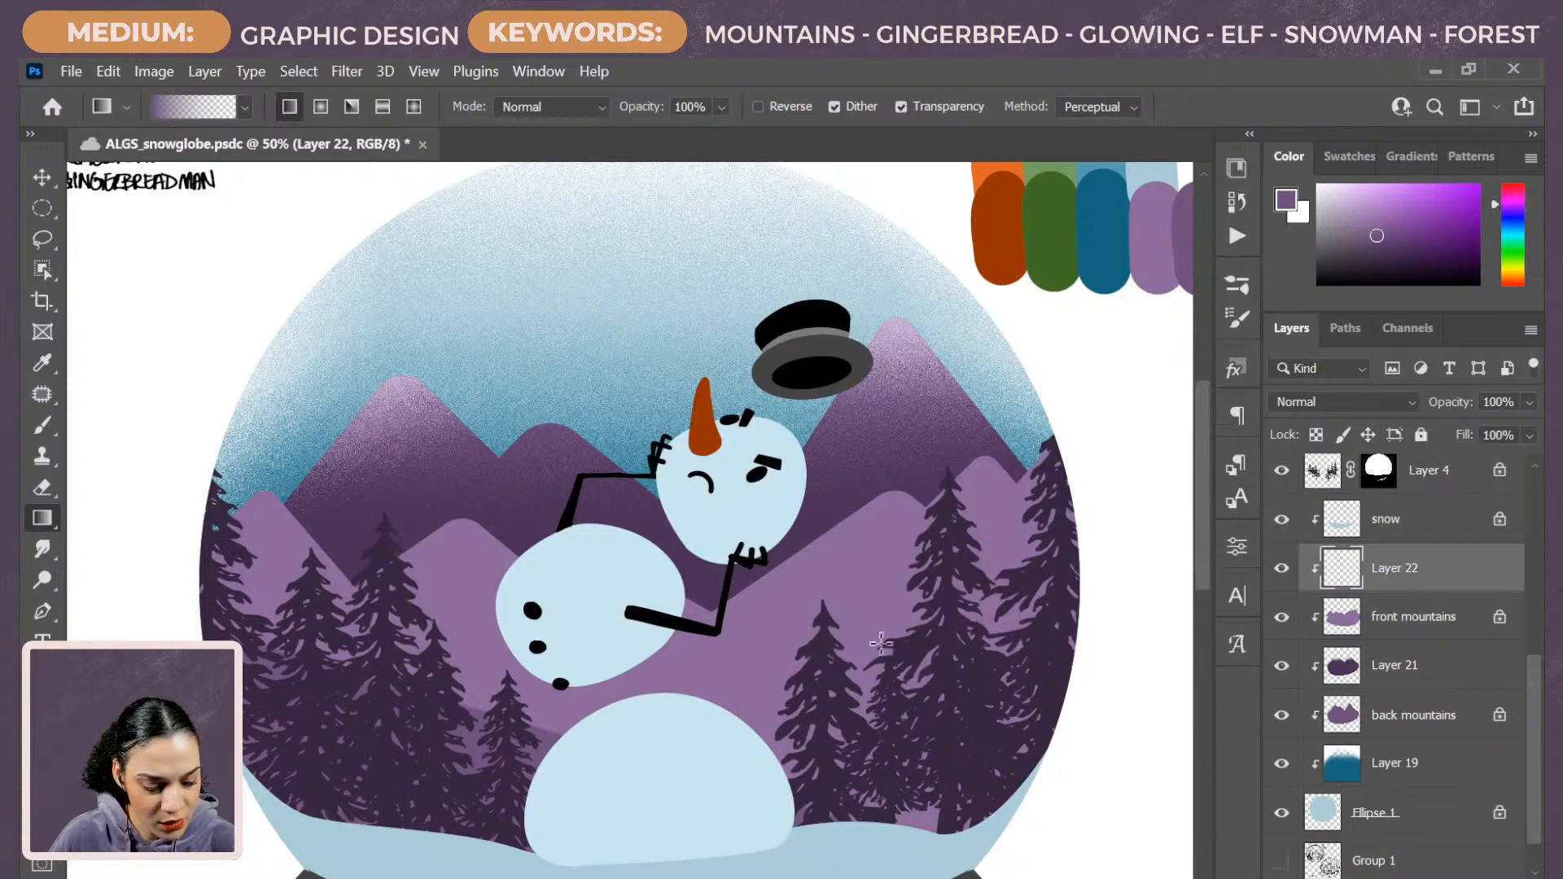
left_click_drag(777, 815, 792, 551)
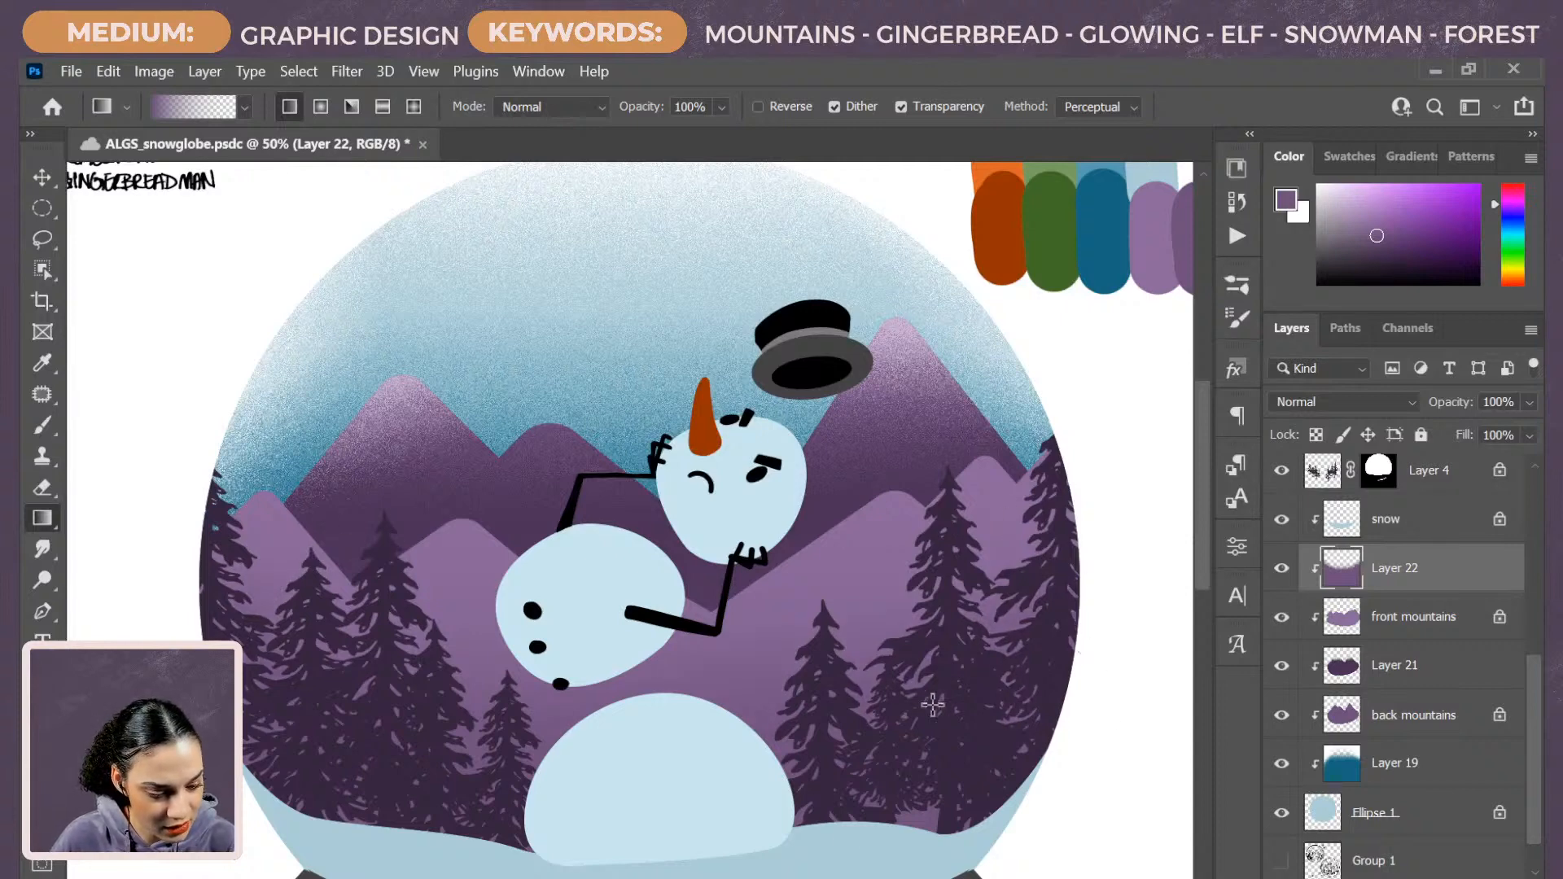
Set Layer 22's blend mode to Dissolve and mask the layer to the outline of the front mountains.
left_click(1343, 401)
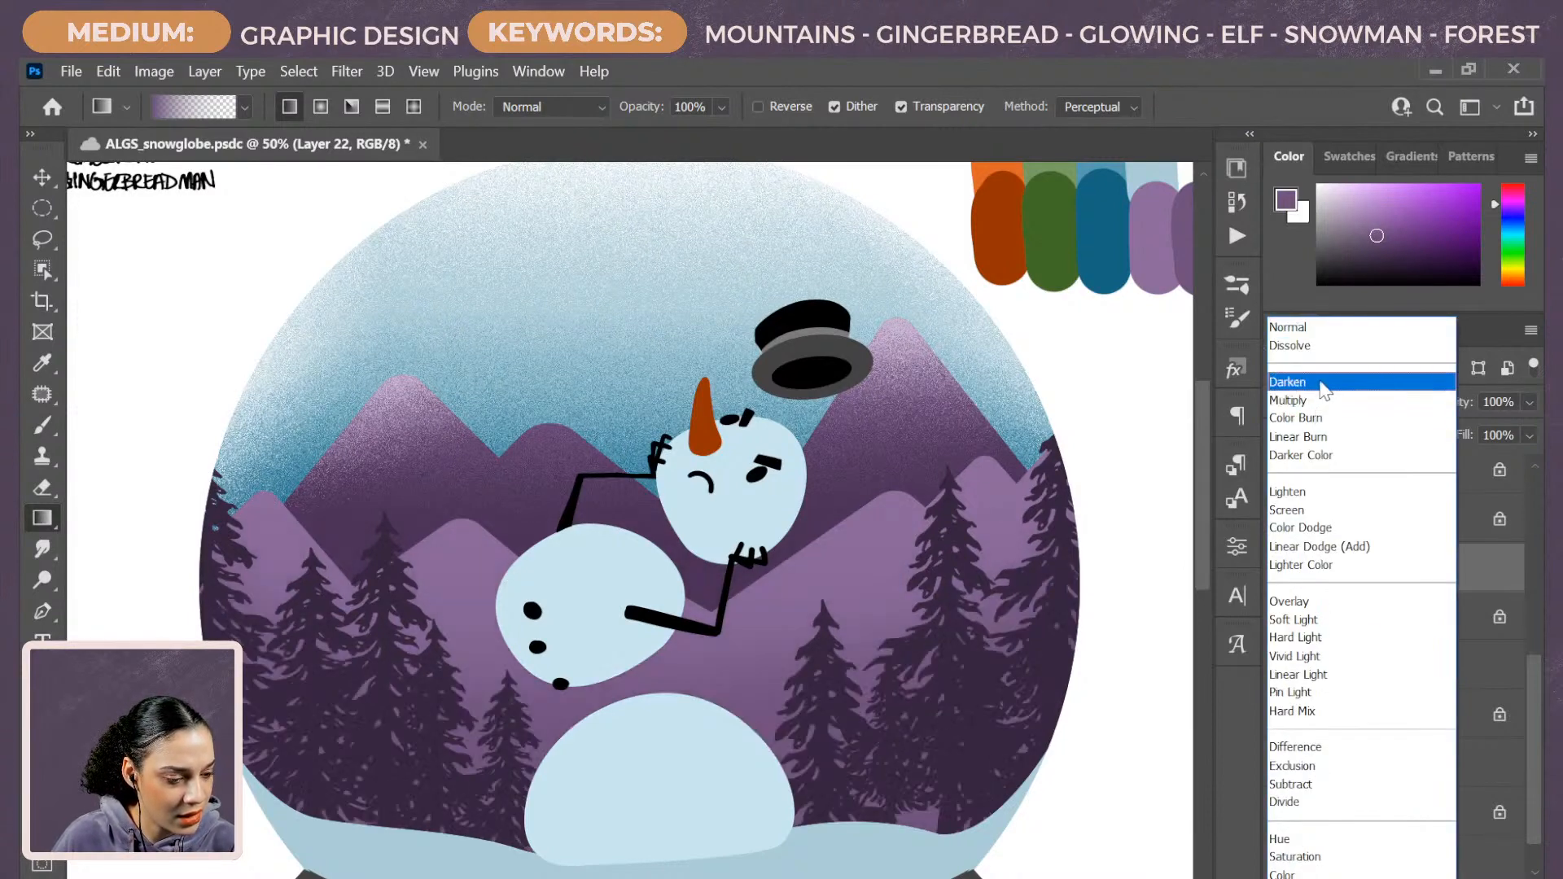
left_click(1326, 346)
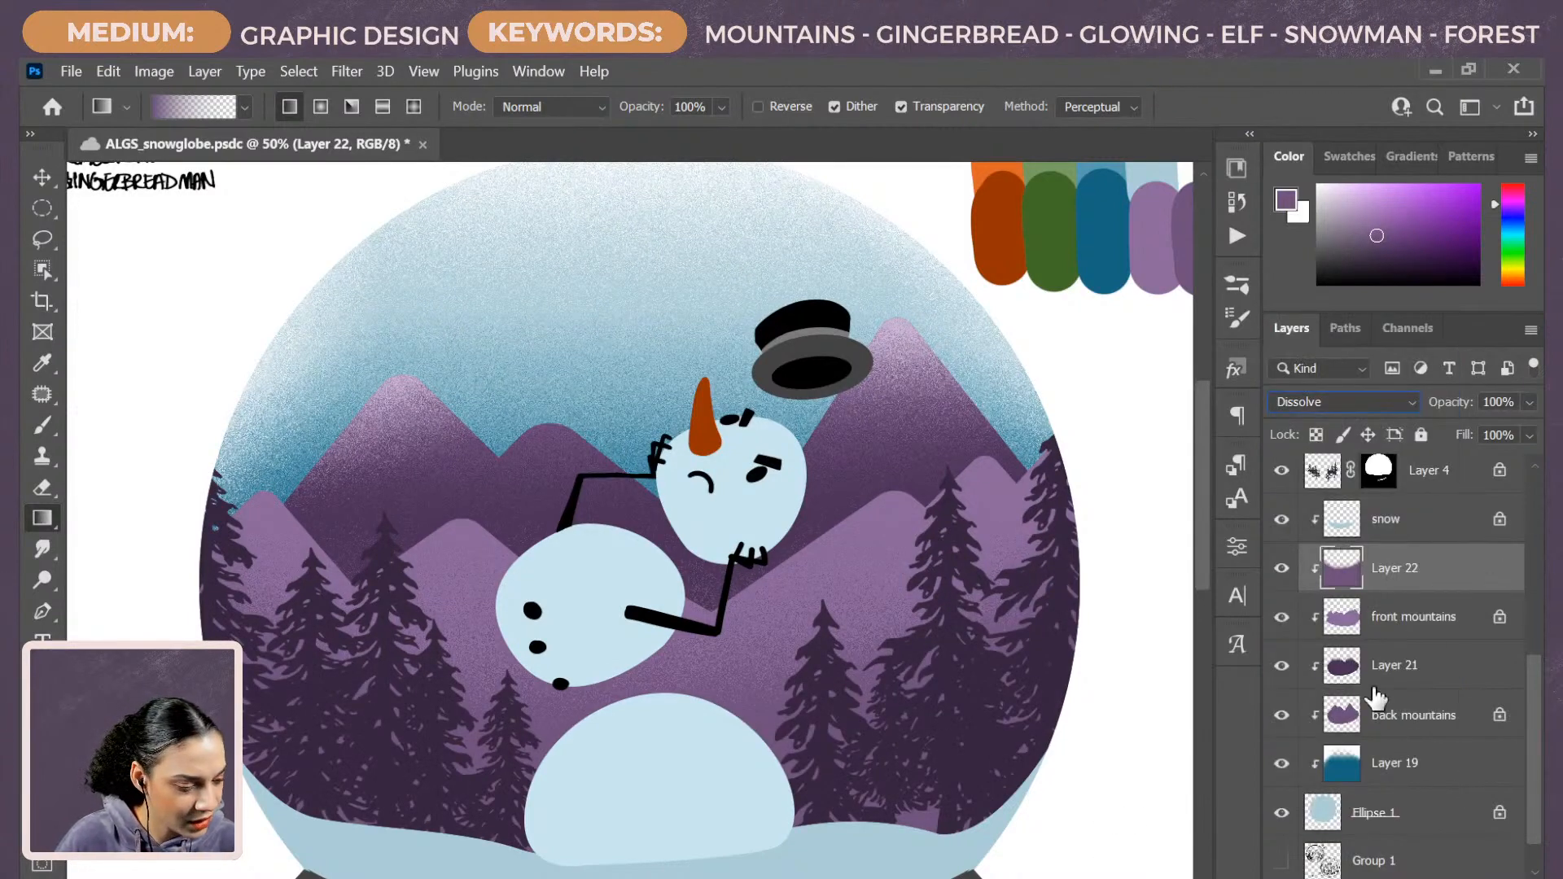
left_click(1342, 623, "ctrl")
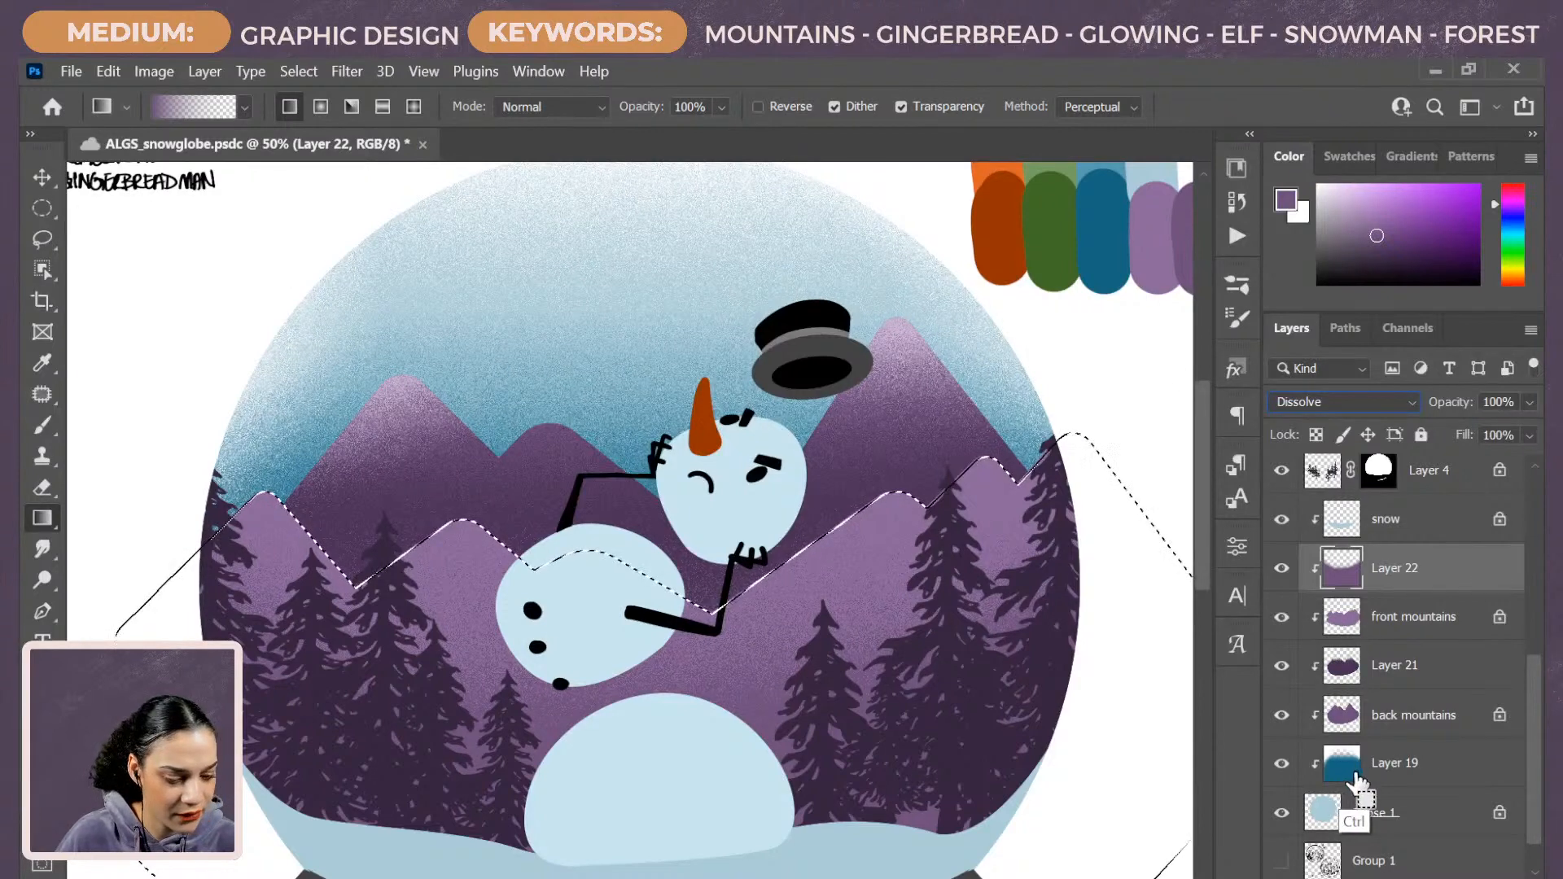
left_click(1373, 878)
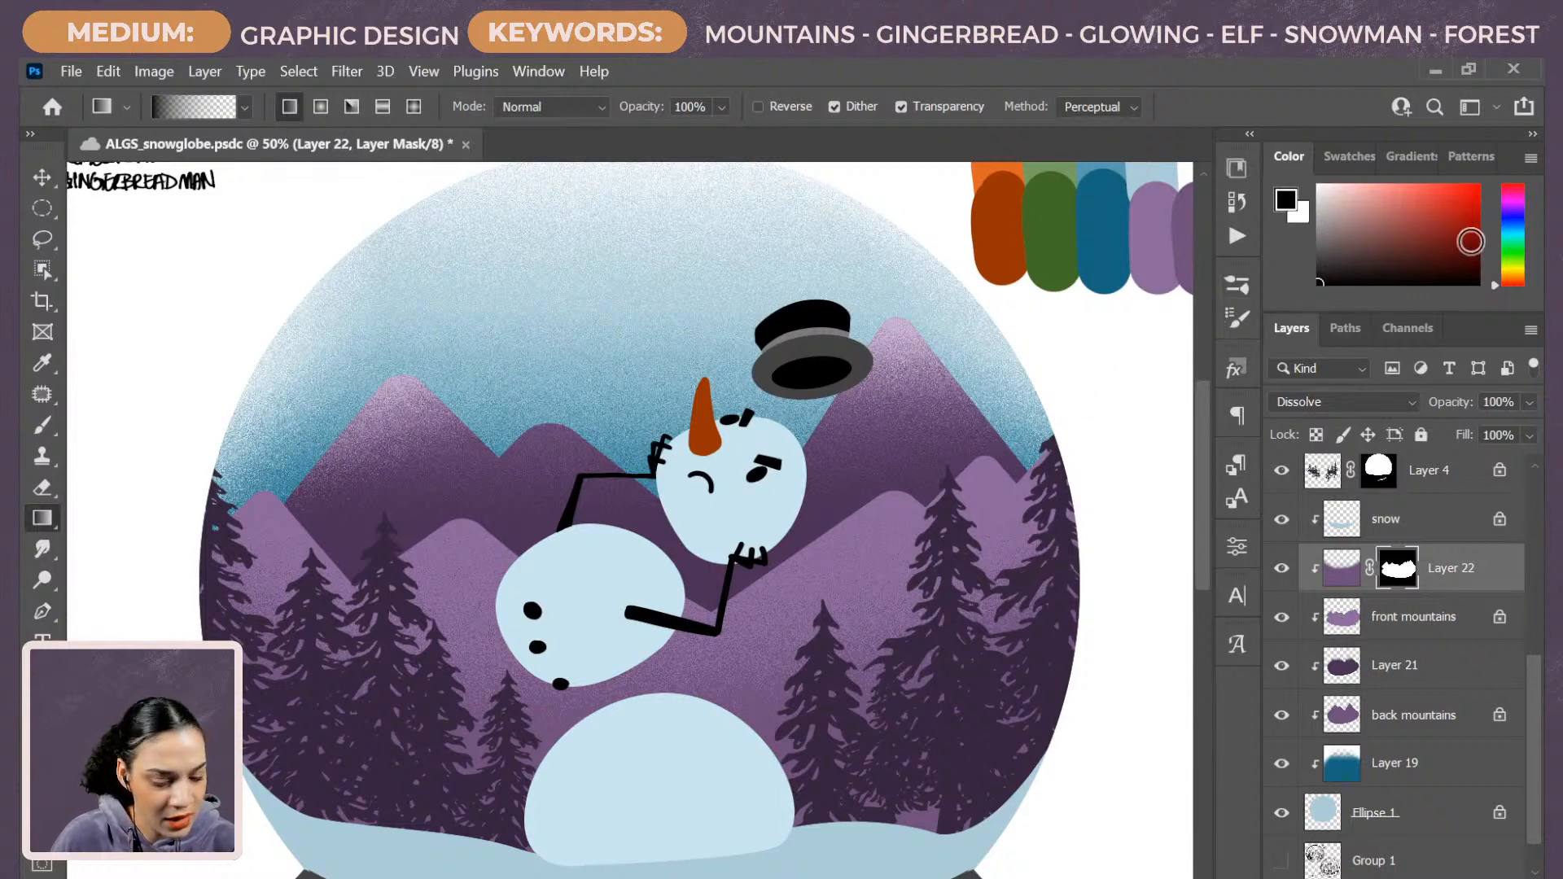
Add a new clipped layer above Layer 22 and pick a paler tint of the front mountains' purple as the foreground color.
left_click(474, 540, "alt")
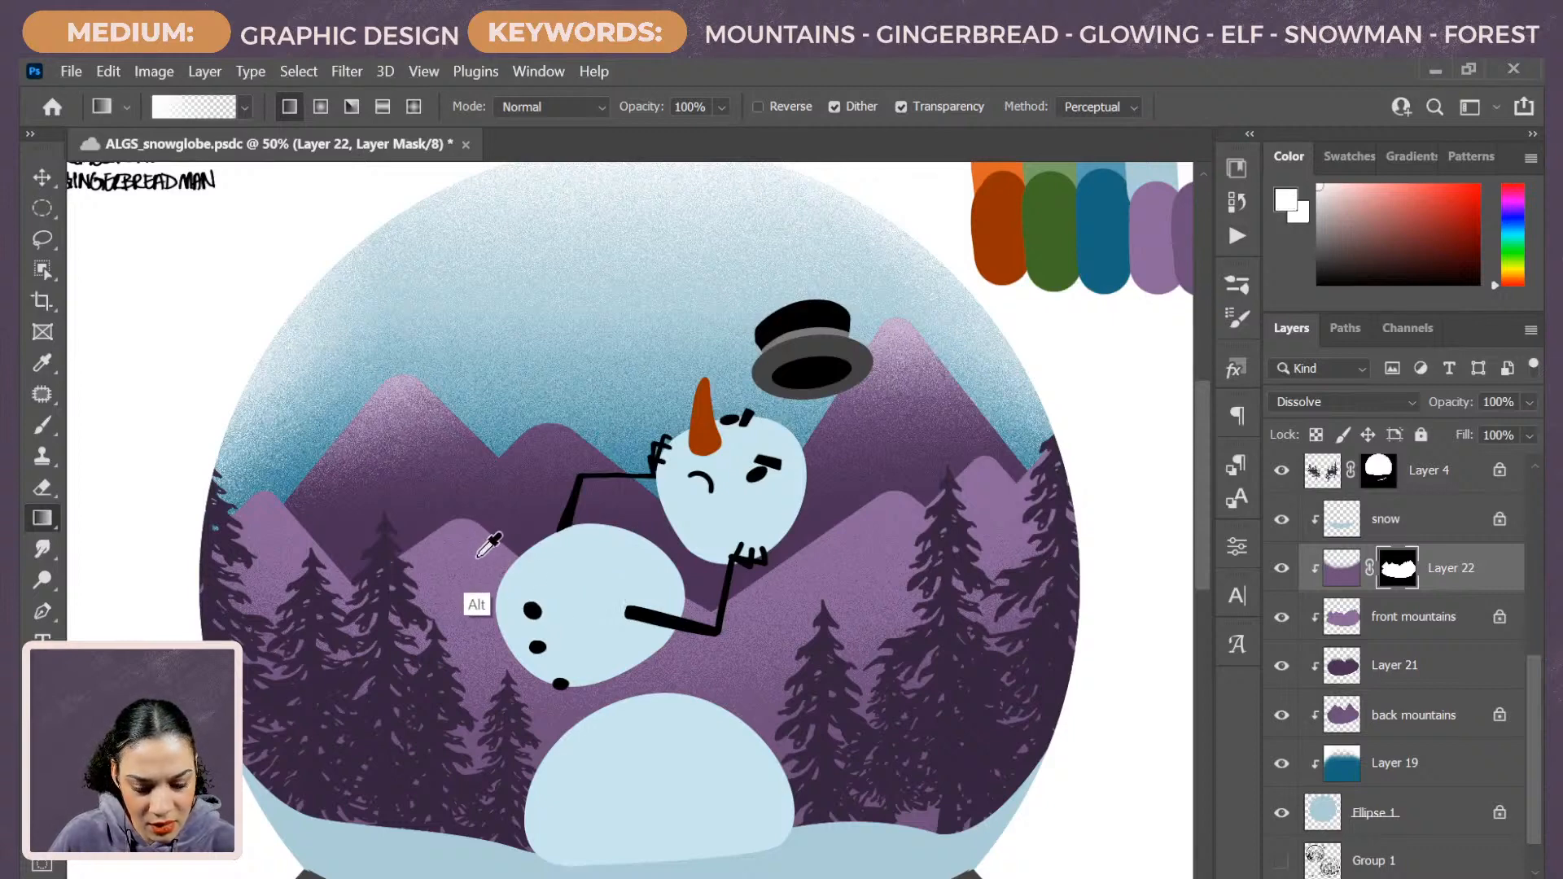
left_click(1342, 569)
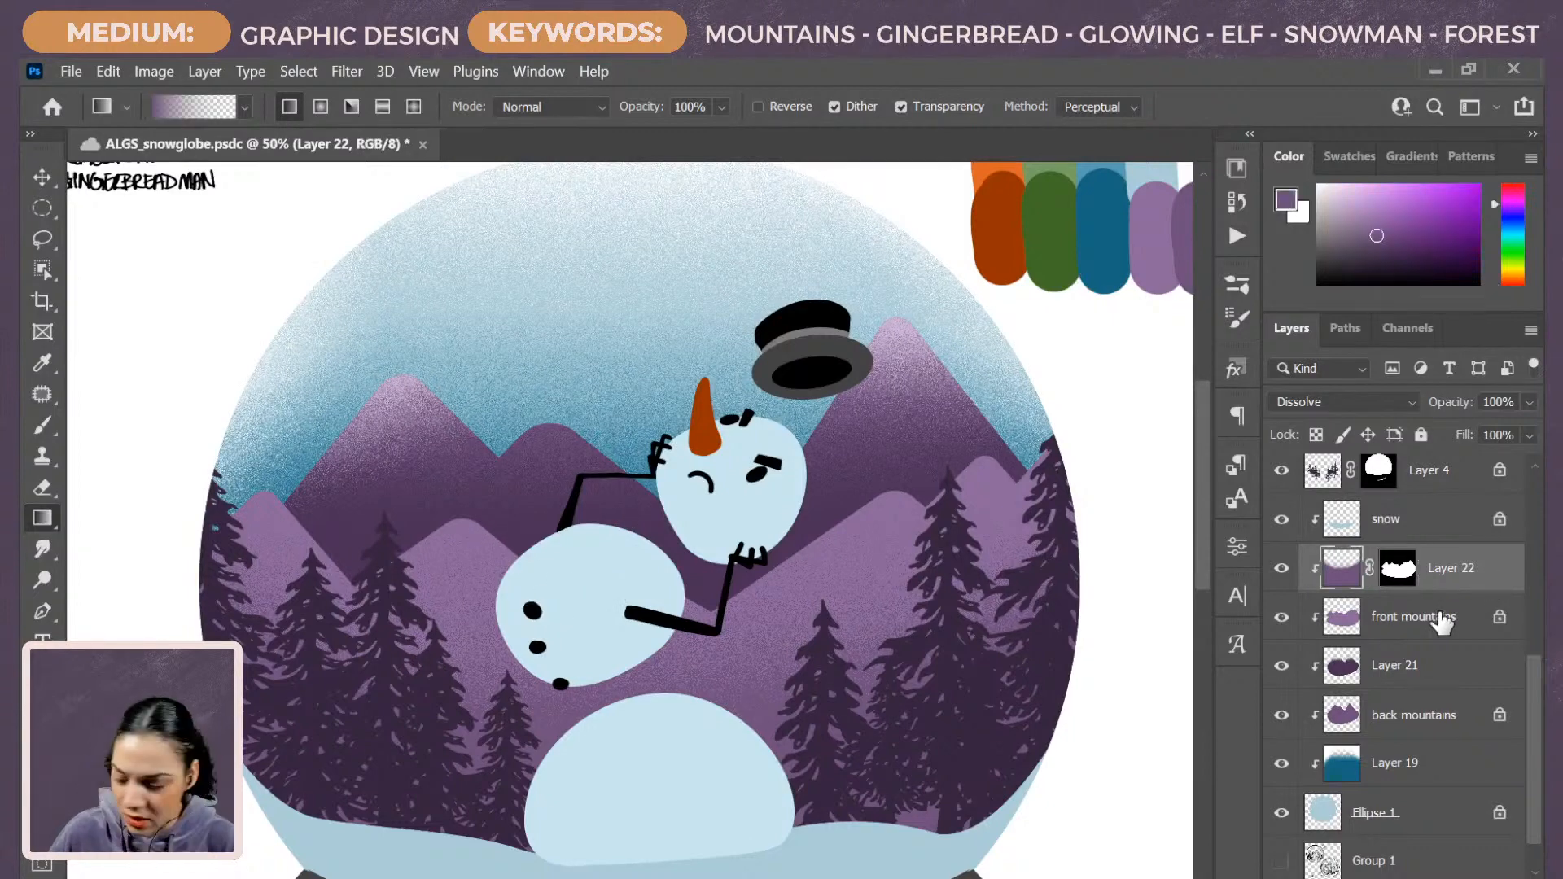
key("ctrl+shift+alt+n")
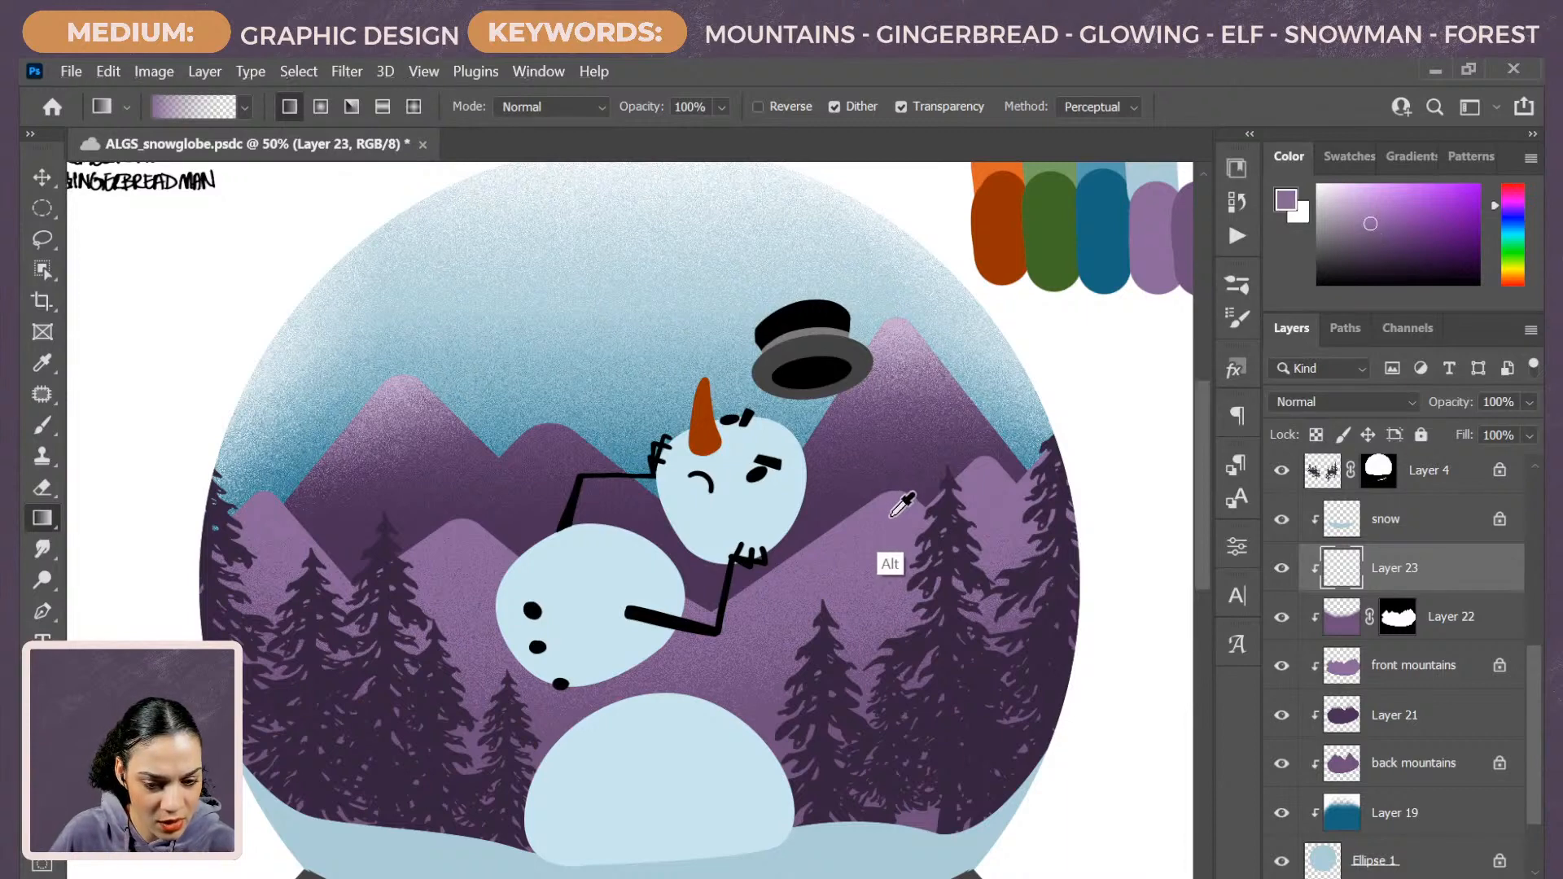
left_click_drag(1354, 191, 1357, 212)
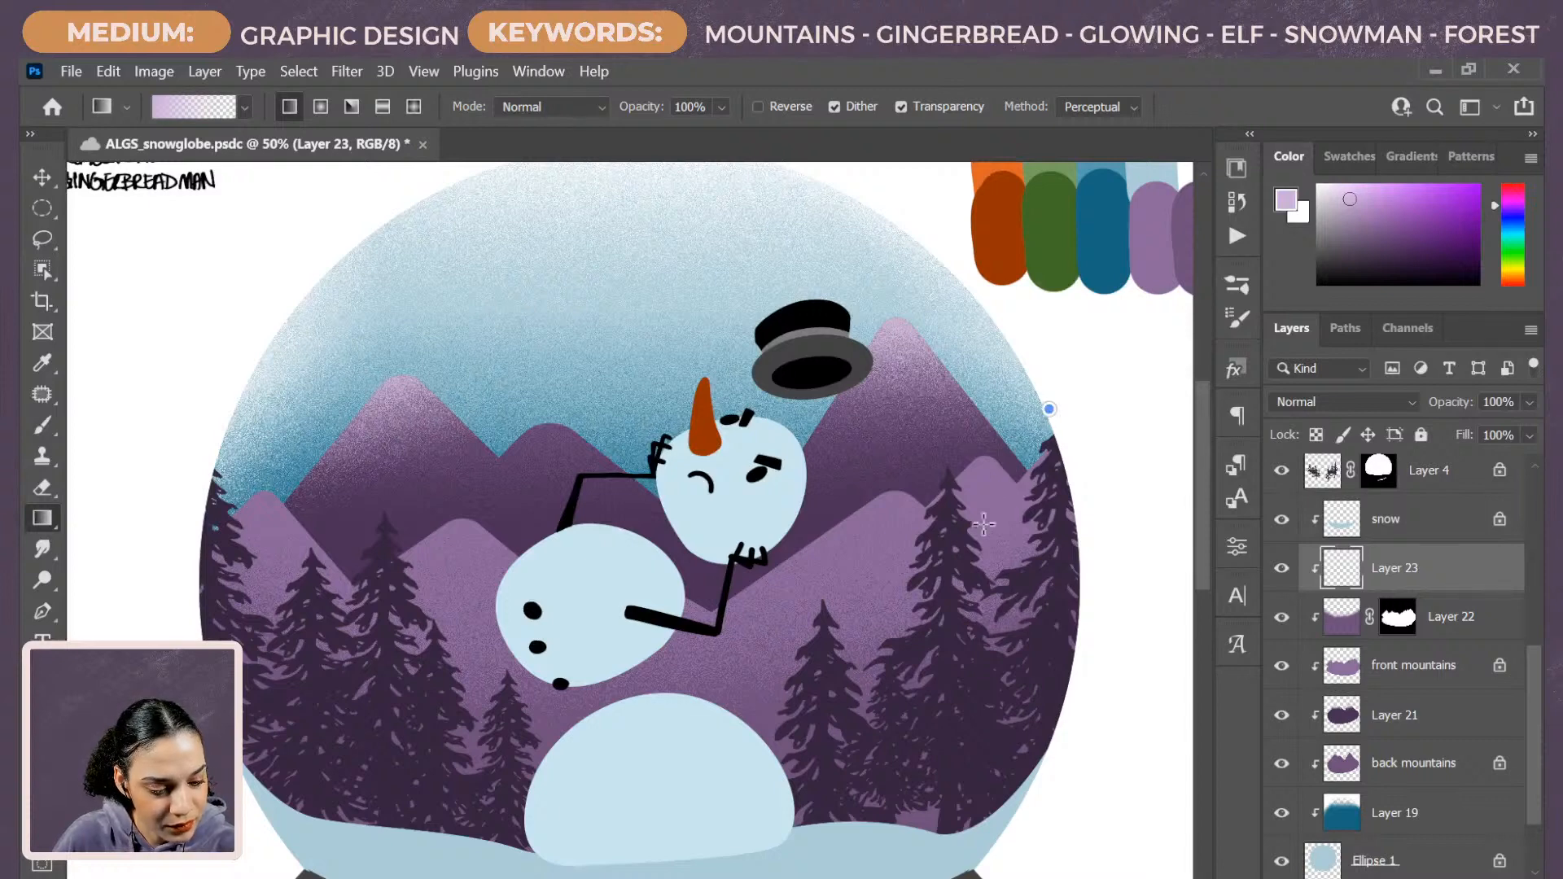
Try diagonal pale purple gradients across the right-hand front mountain peaks on Layer 23, and undo them.
left_click_drag(984, 525, 962, 586)
left_click_drag(959, 439, 880, 634)
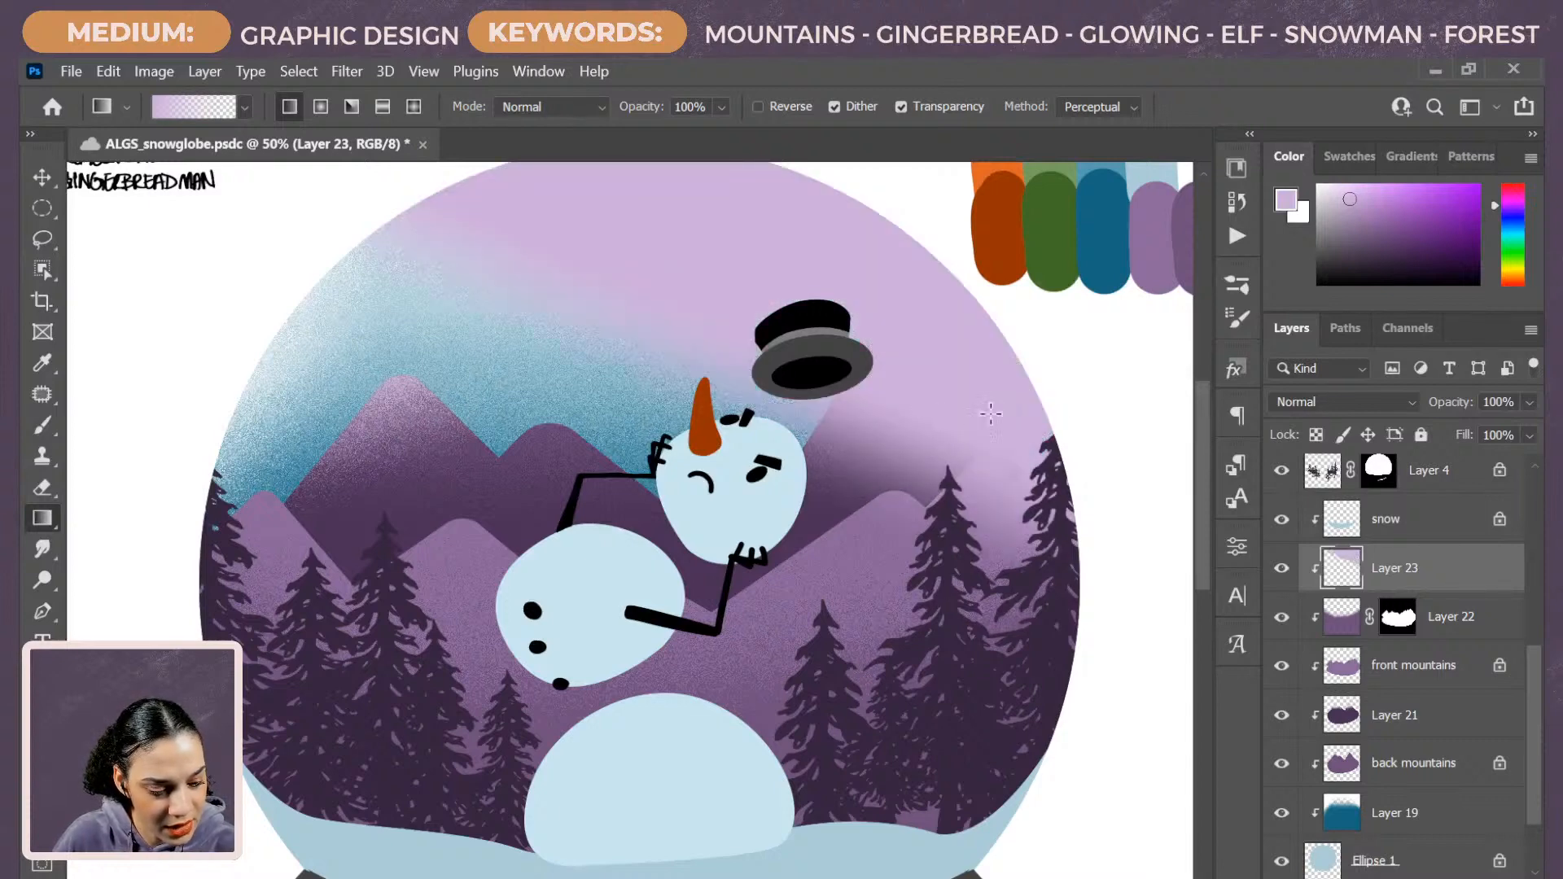
key("ctrl+z")
key("ctrl+z")
Draw pale purple gradients fading downward over the front mountain peaks on Layer 23, undoing the last one.
left_click_drag(926, 427, 928, 574)
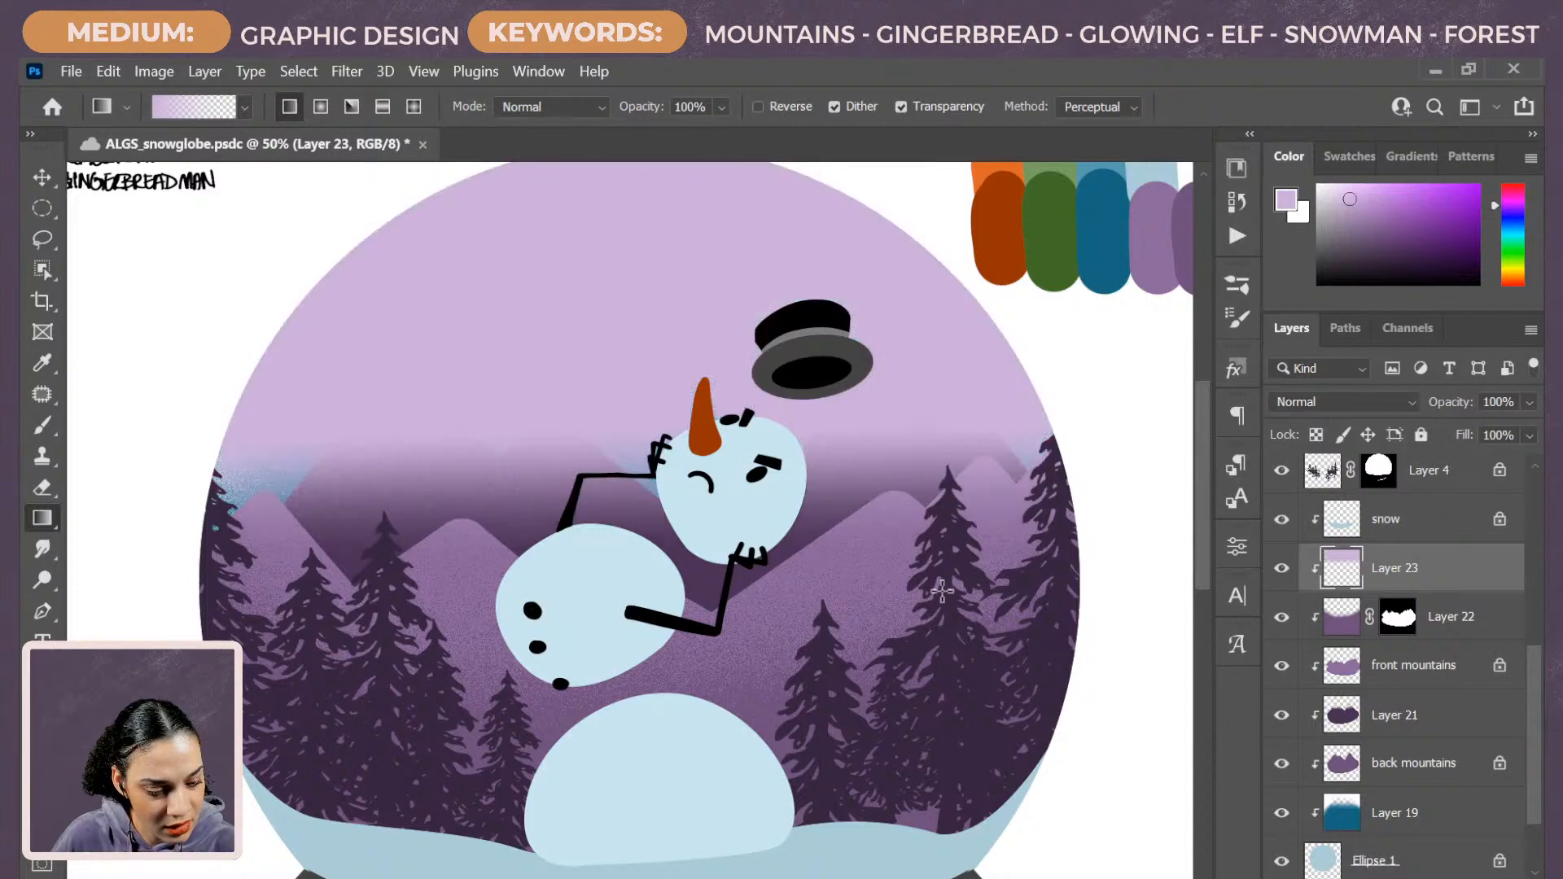
left_click_drag(648, 403, 649, 602)
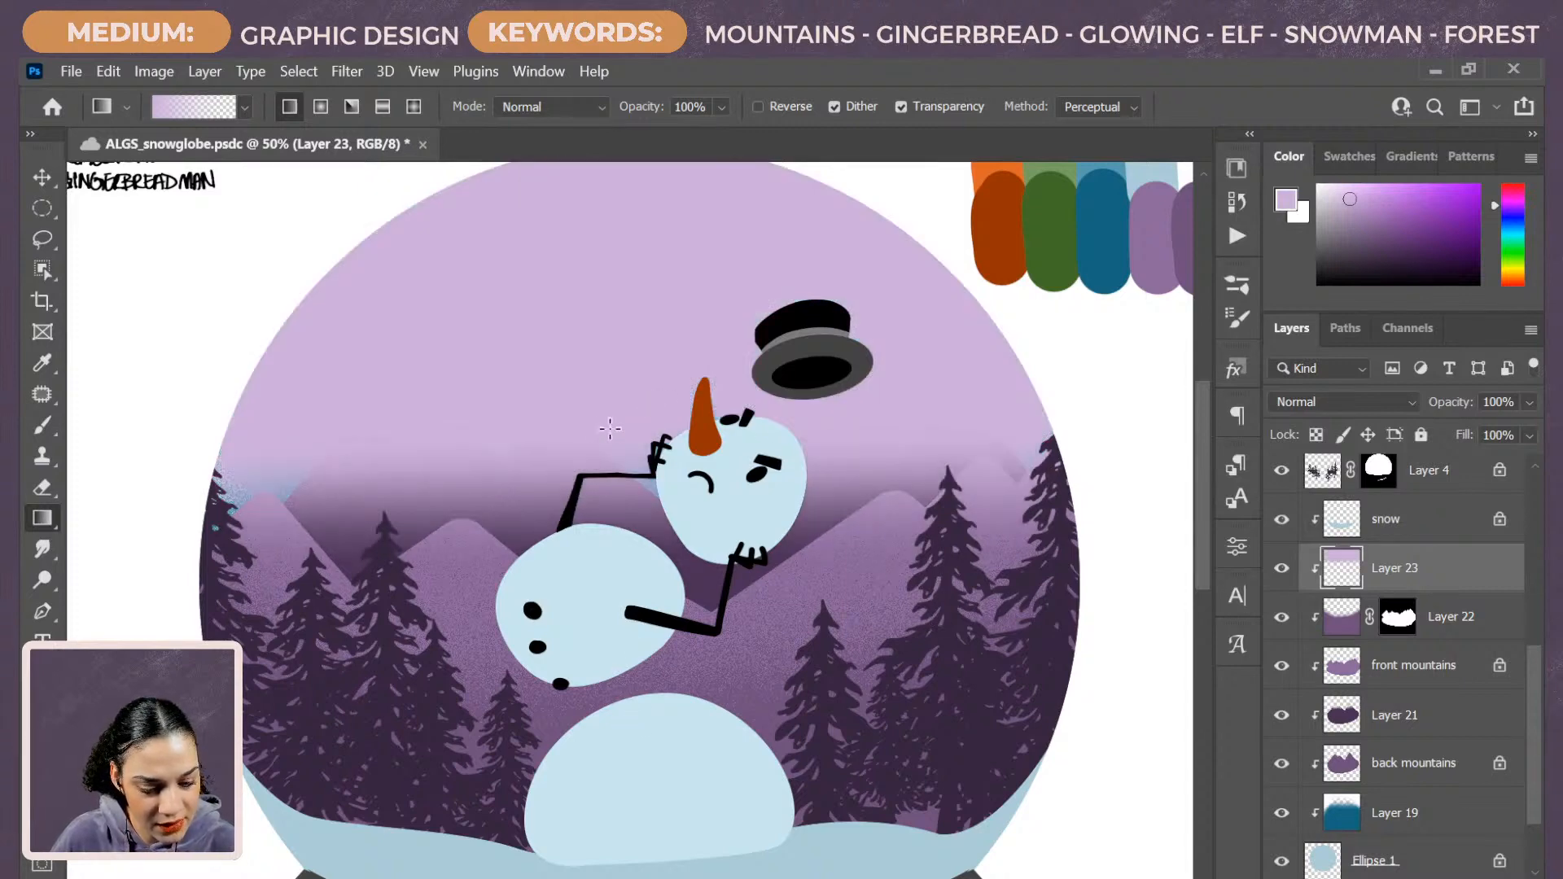
left_click_drag(610, 428, 597, 658)
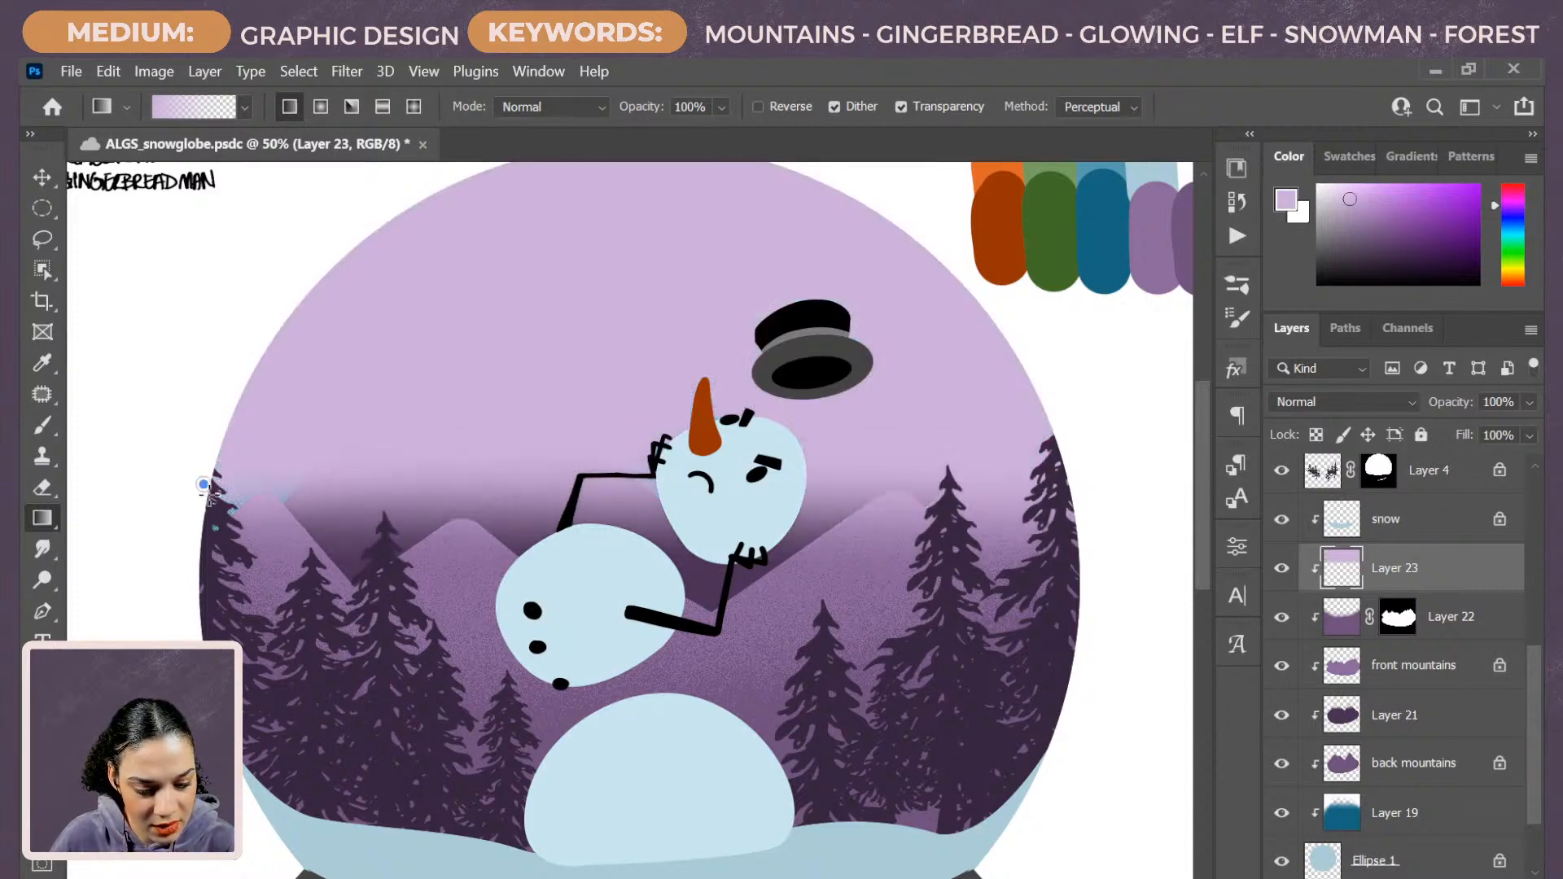
left_click_drag(505, 465, 509, 637)
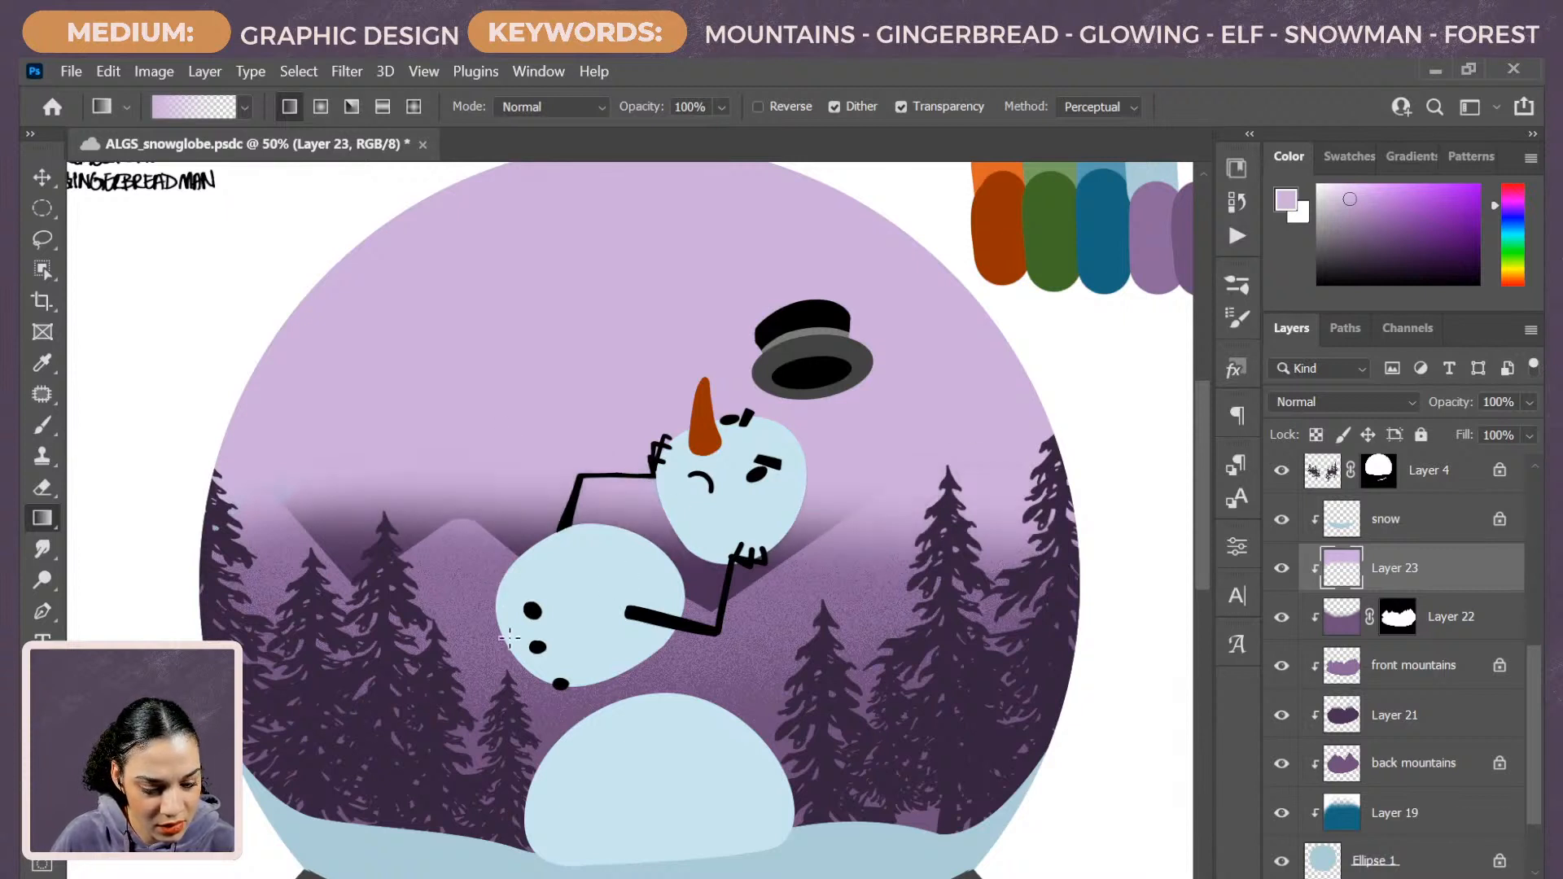
key("ctrl+z")
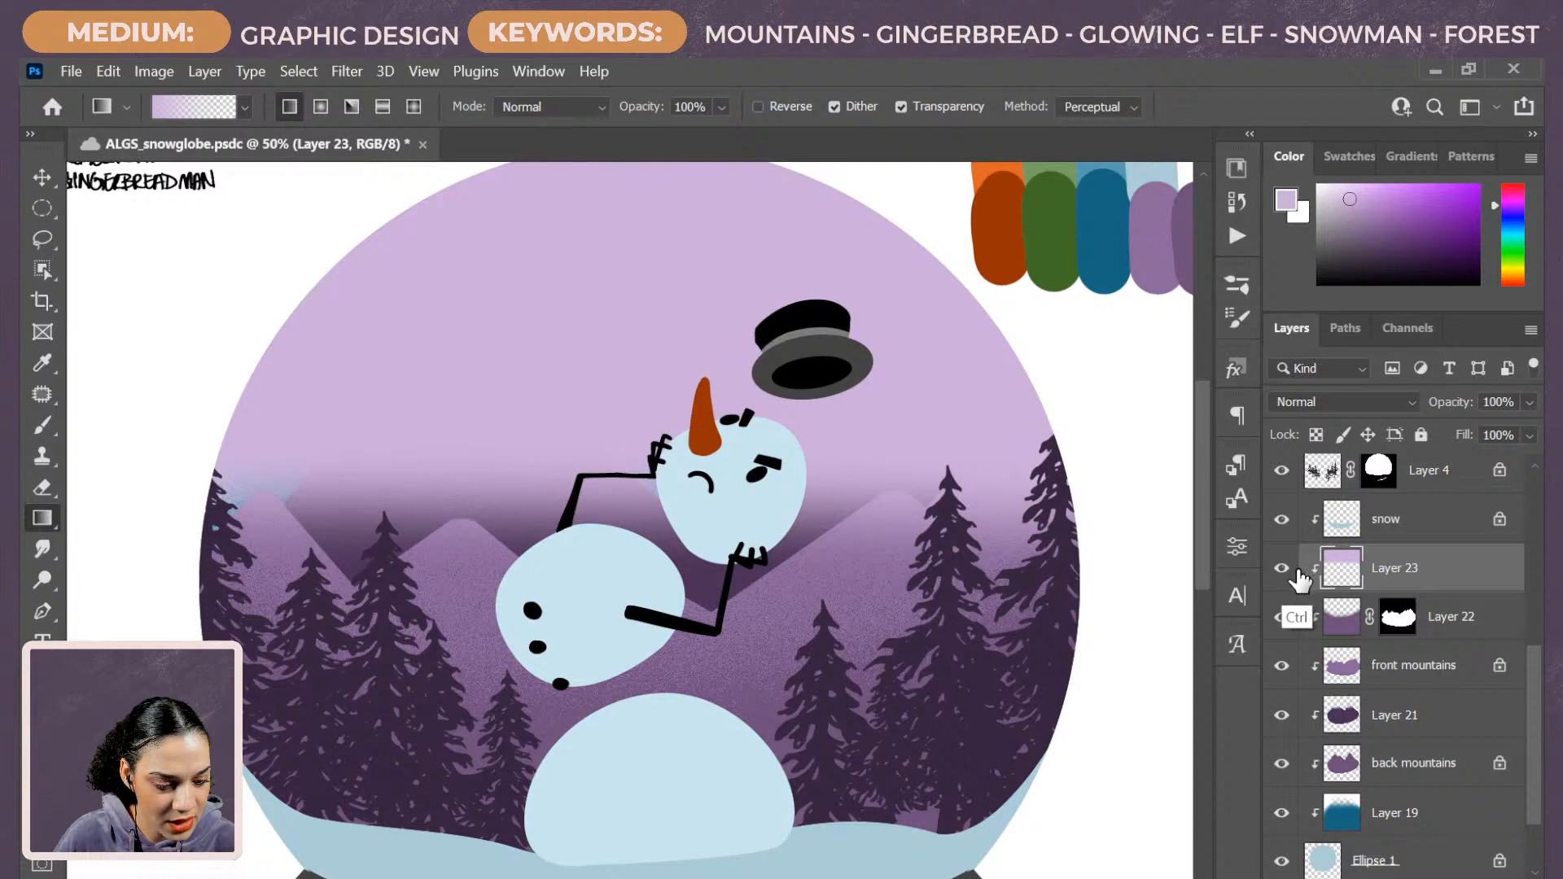
key("ctrl+shift+z")
key("ctrl+z")
Switch to the Soft Round brush and enlarge it to 600 px.
key("b")
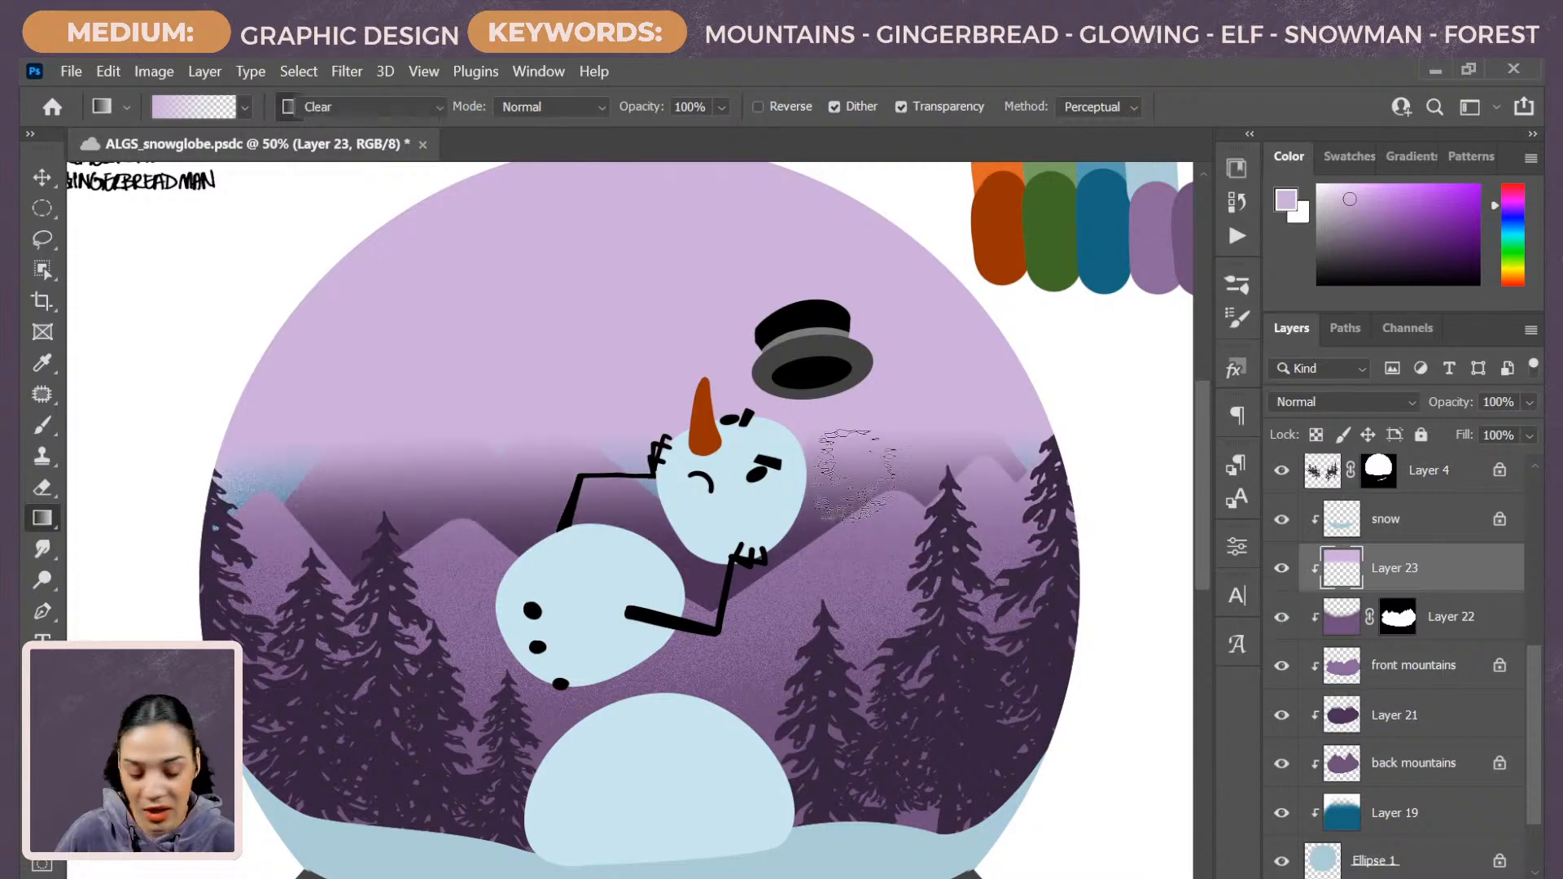
right_click(831, 480)
right_click(832, 480)
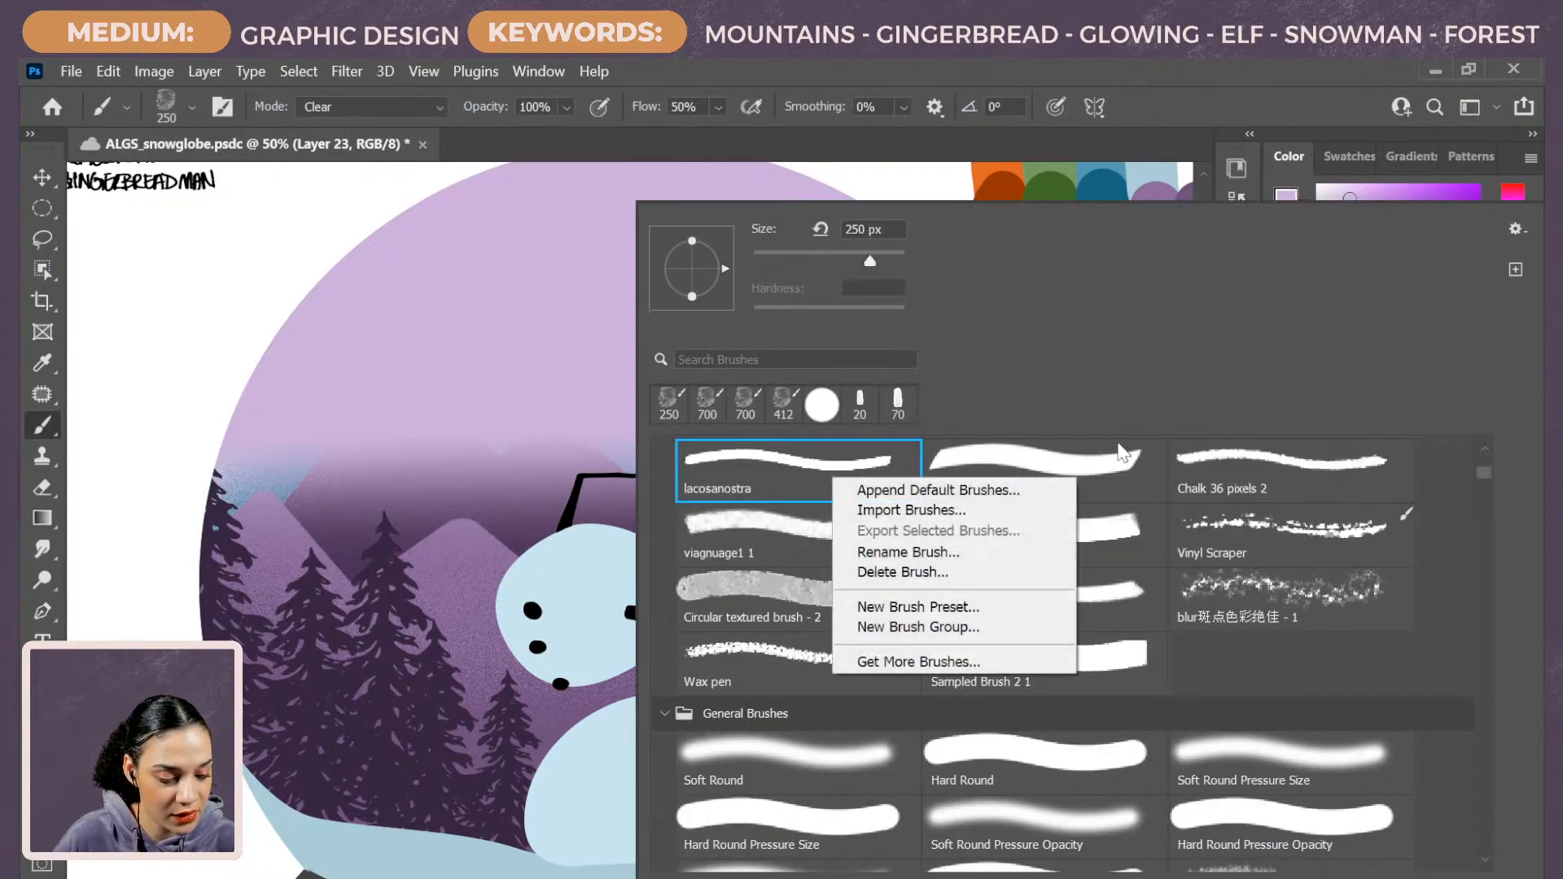
left_click(833, 757)
left_click(152, 814)
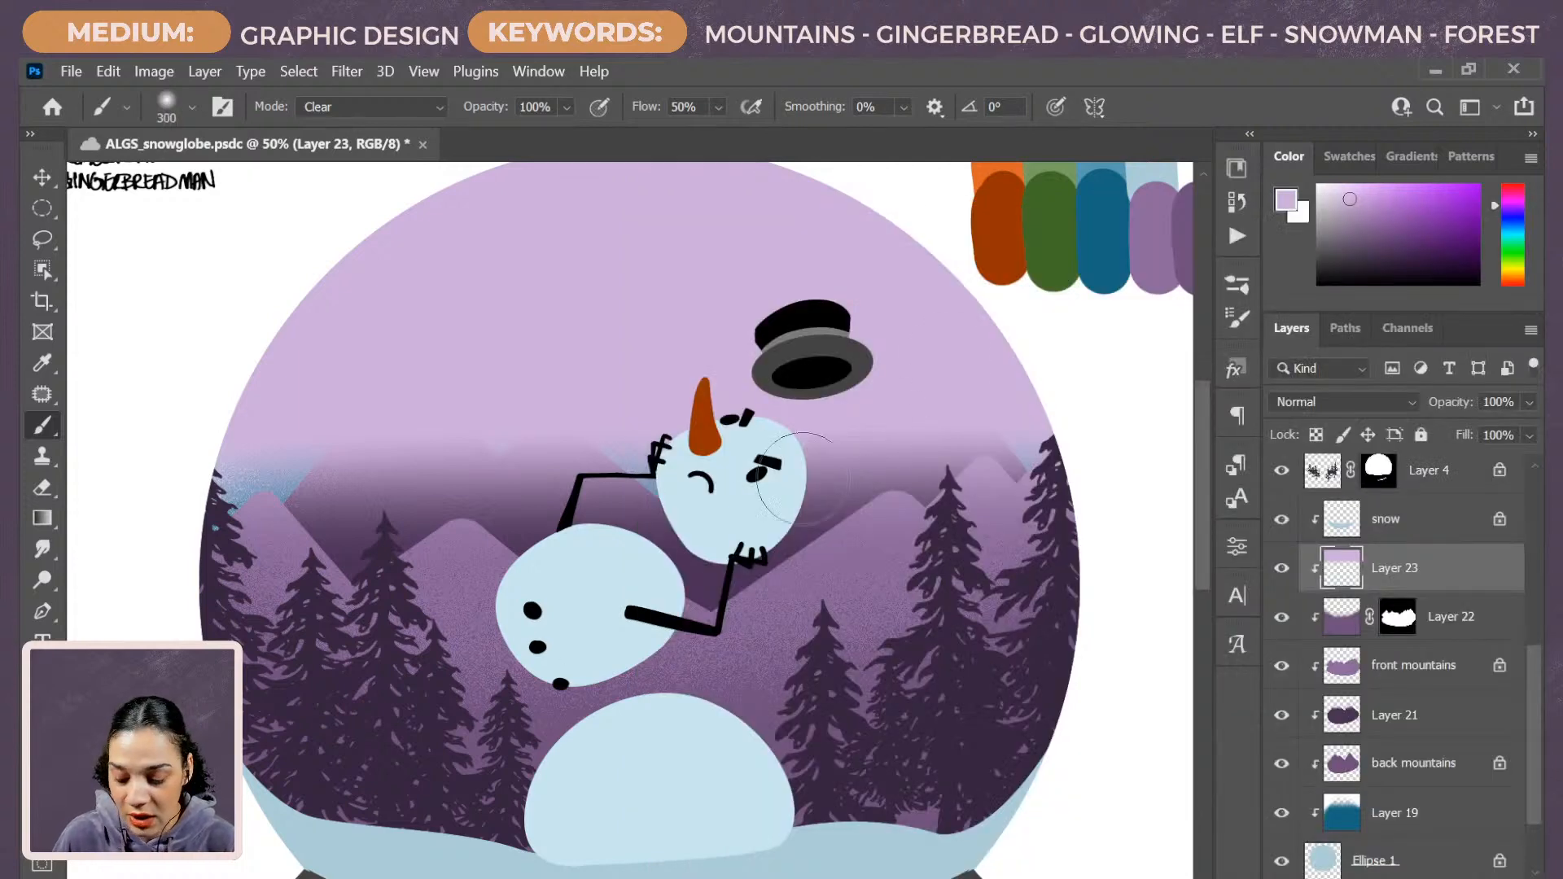
key("bracketright")
key("bracketright")
key("bracketright")
key("bracketright")
Change the brush mode from Clear to Normal and paint soft pale purple over the front mountain peaks on Layer 23.
mouse_move(470, 525)
left_mouse_down()
mouse_move(472, 564)
mouse_move(473, 537)
mouse_move(549, 550)
left_mouse_up()
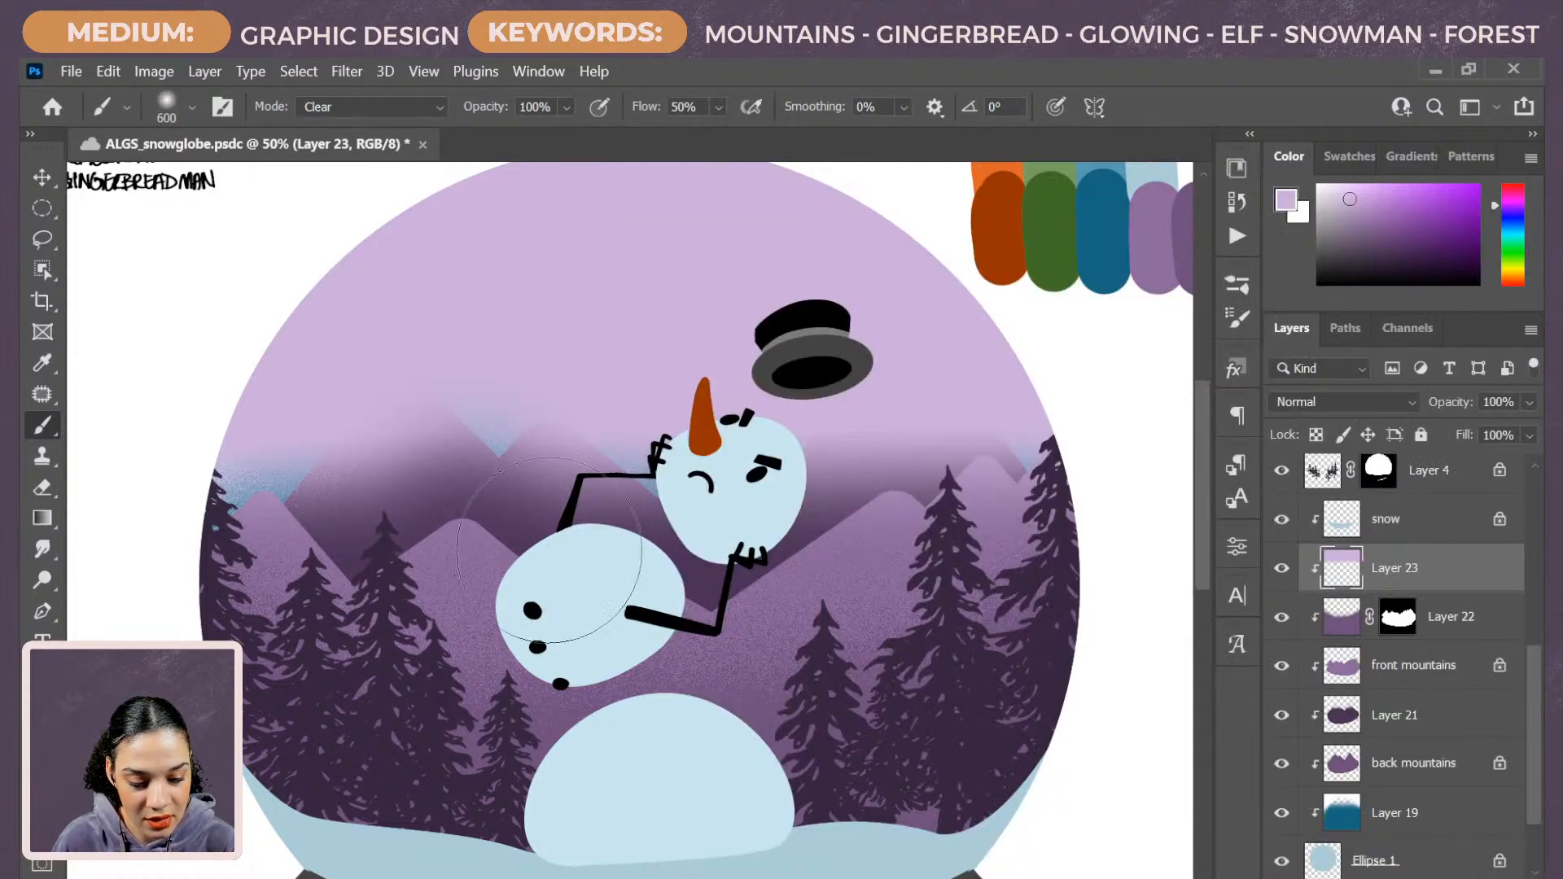
left_click(438, 107)
left_click(322, 128)
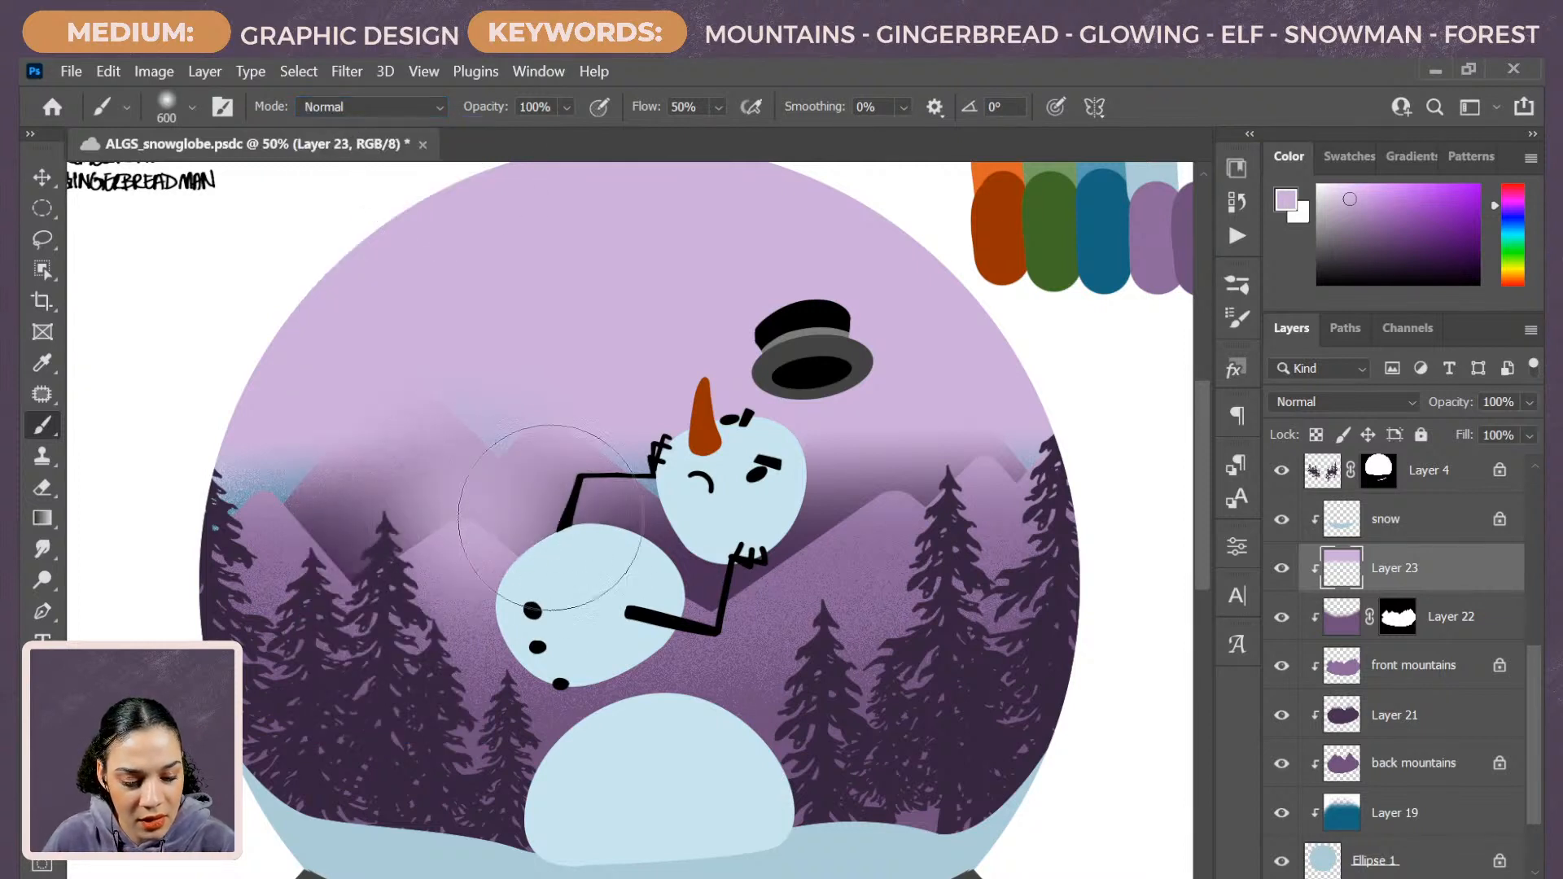
mouse_move(832, 458)
left_mouse_down()
mouse_move(934, 463)
mouse_move(948, 436)
left_mouse_up()
left_click_drag(407, 475, 258, 461)
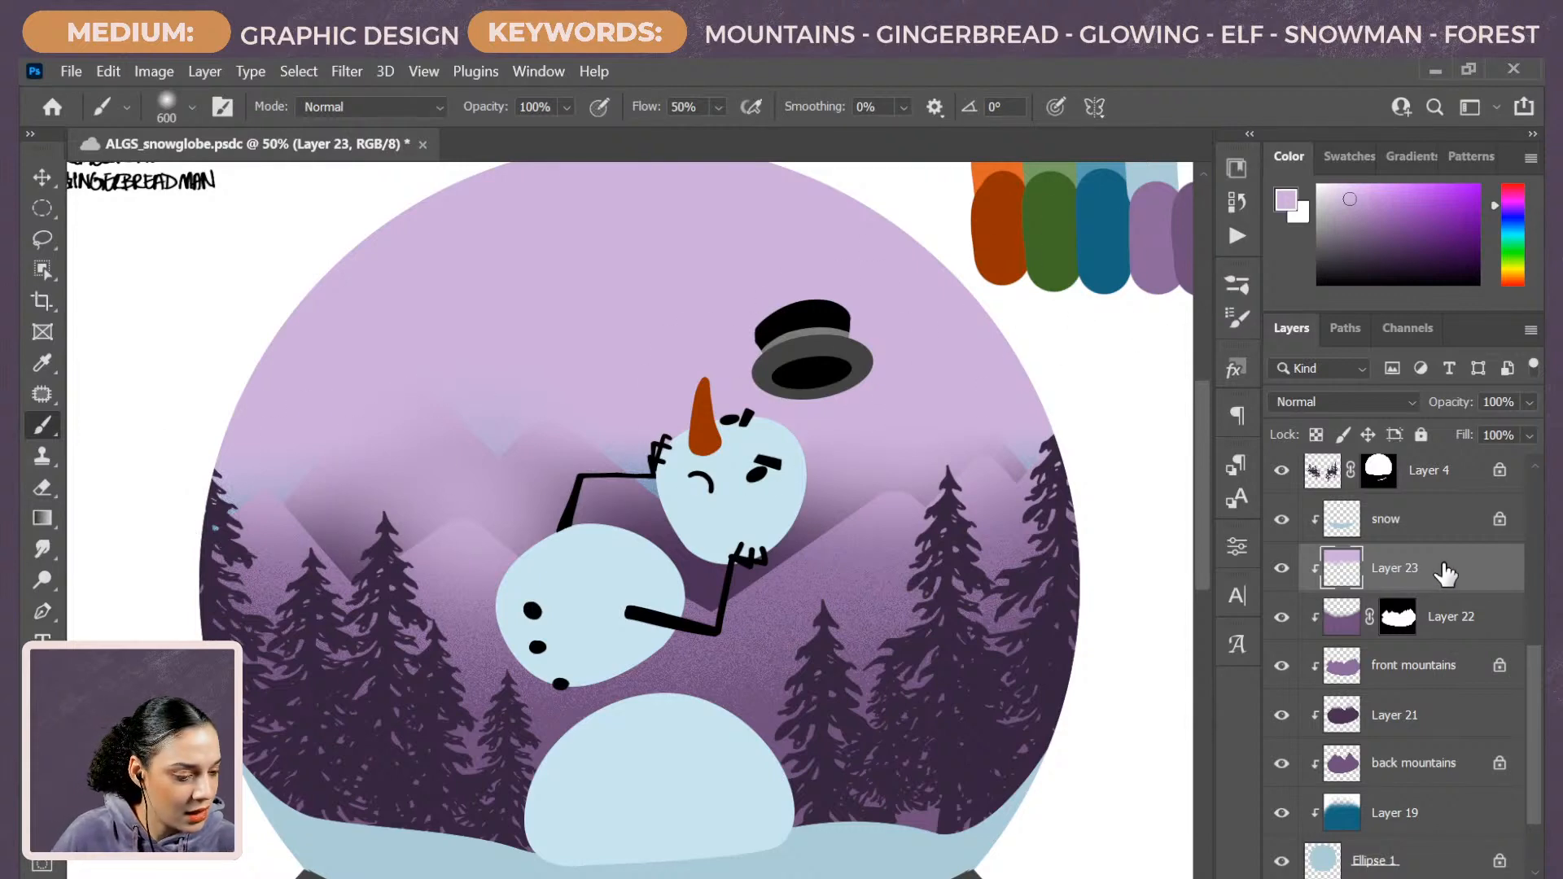
Set Layer 23's blend mode to Dissolve and mask the layer to the outline of the front mountains.
left_click(1342, 402)
left_click(1321, 343)
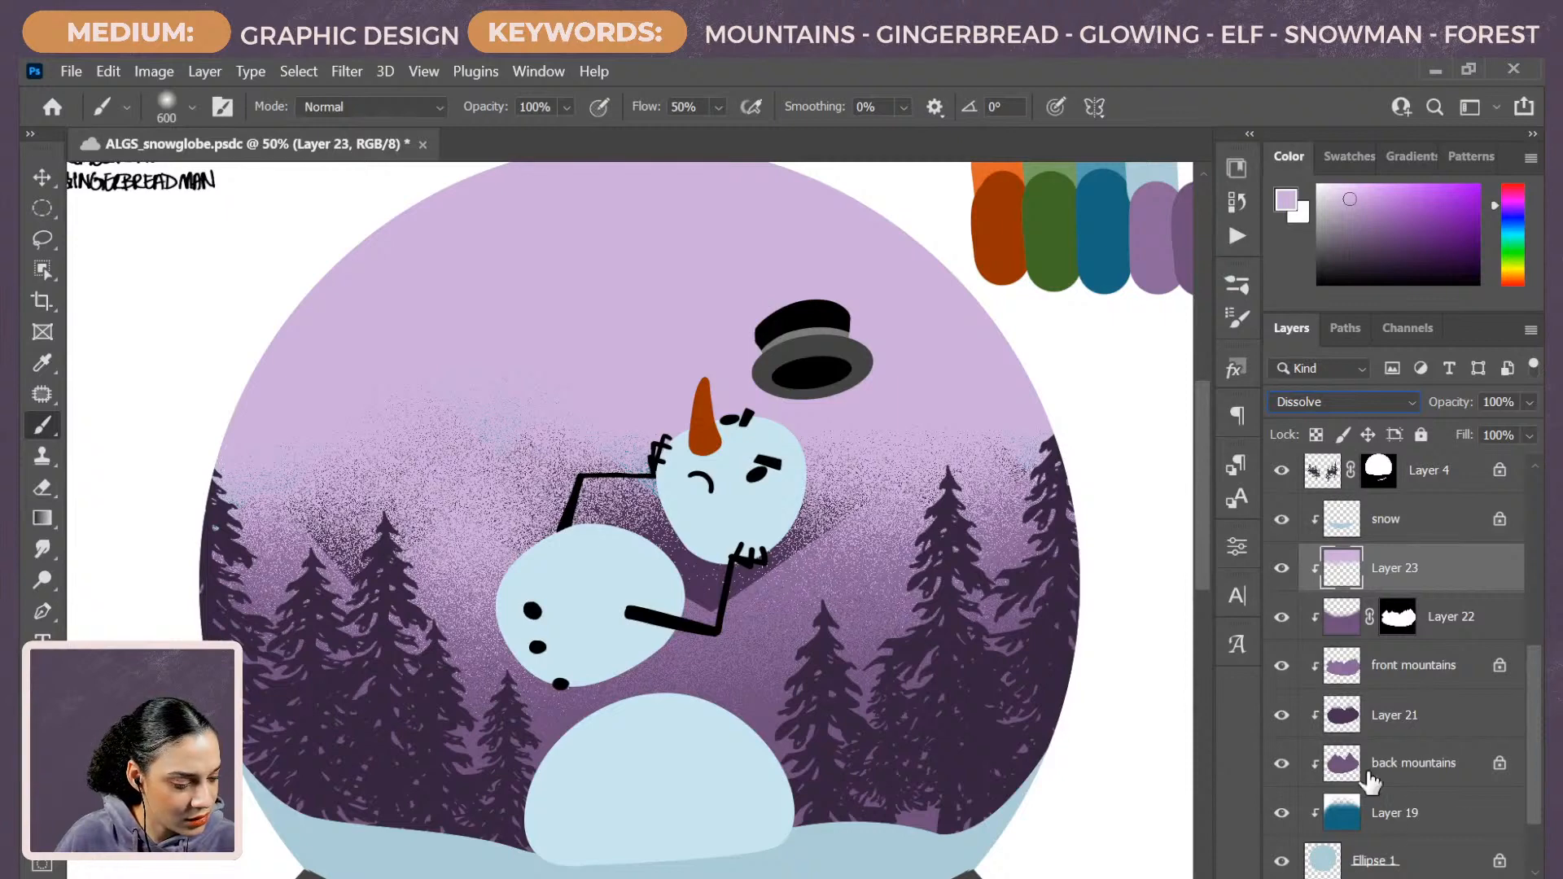
left_click(1343, 667, "ctrl")
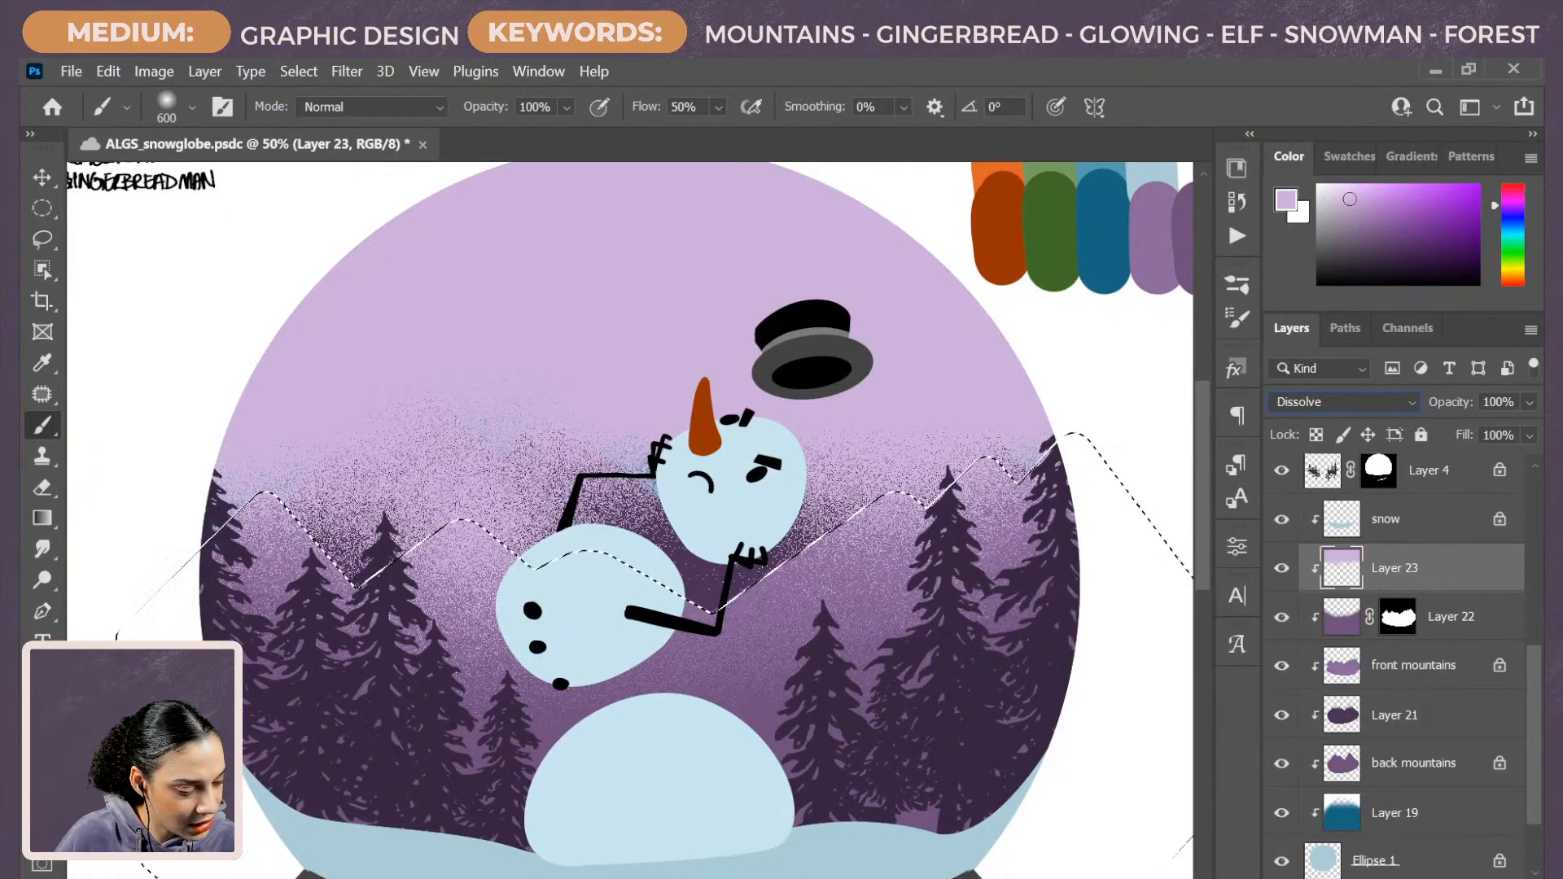
left_click(1386, 876)
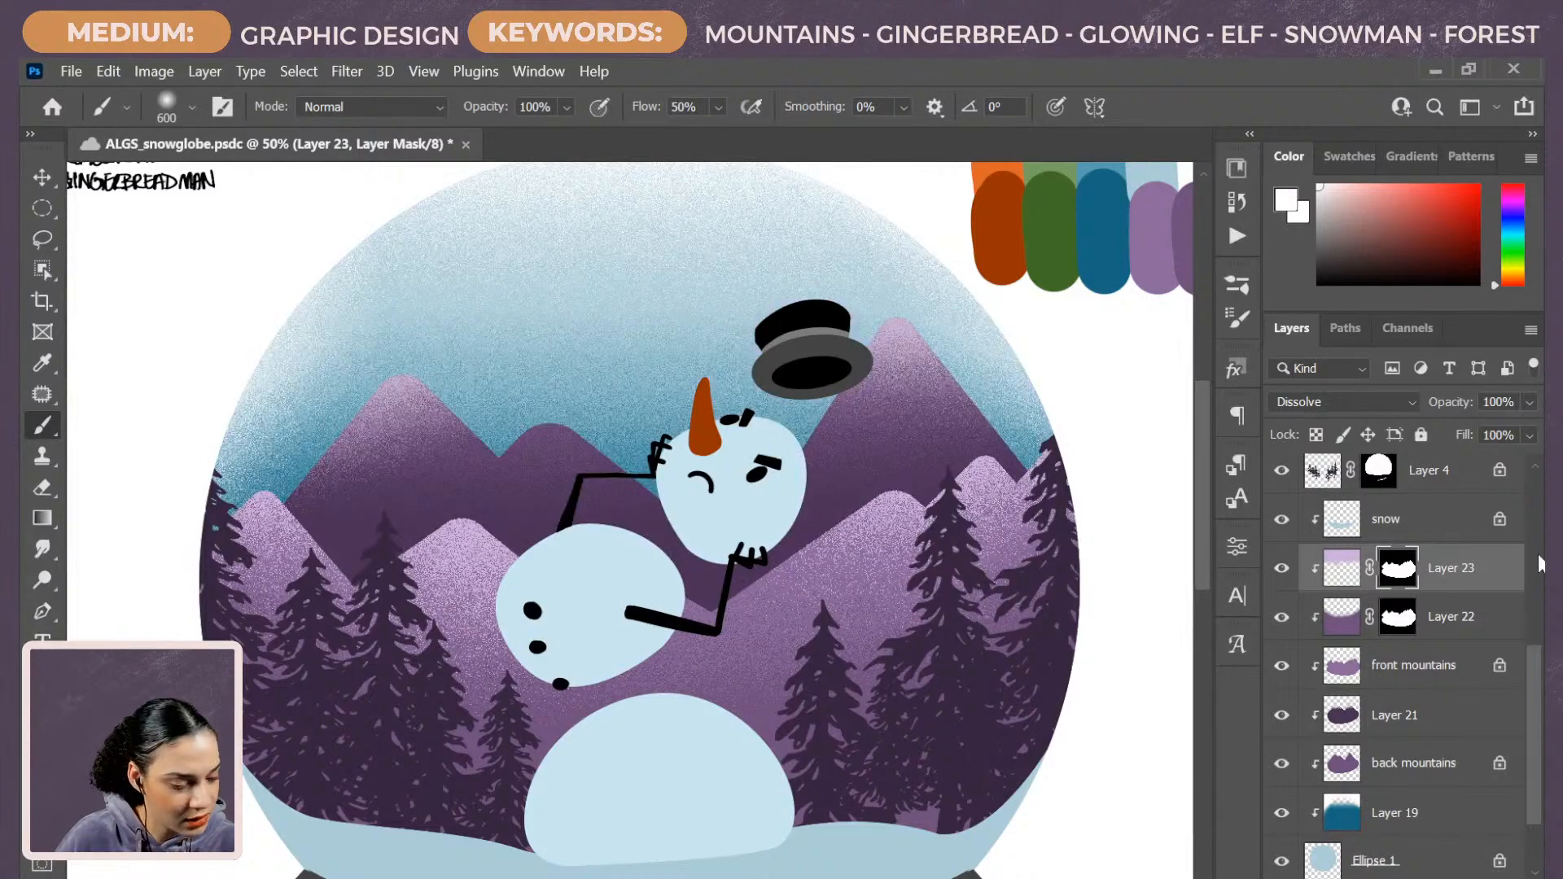
Merge Layer 23 and Layer 22 into one clipped texture layer for the front mountains.
left_click(1464, 616, "shift")
key("ctrl+e")
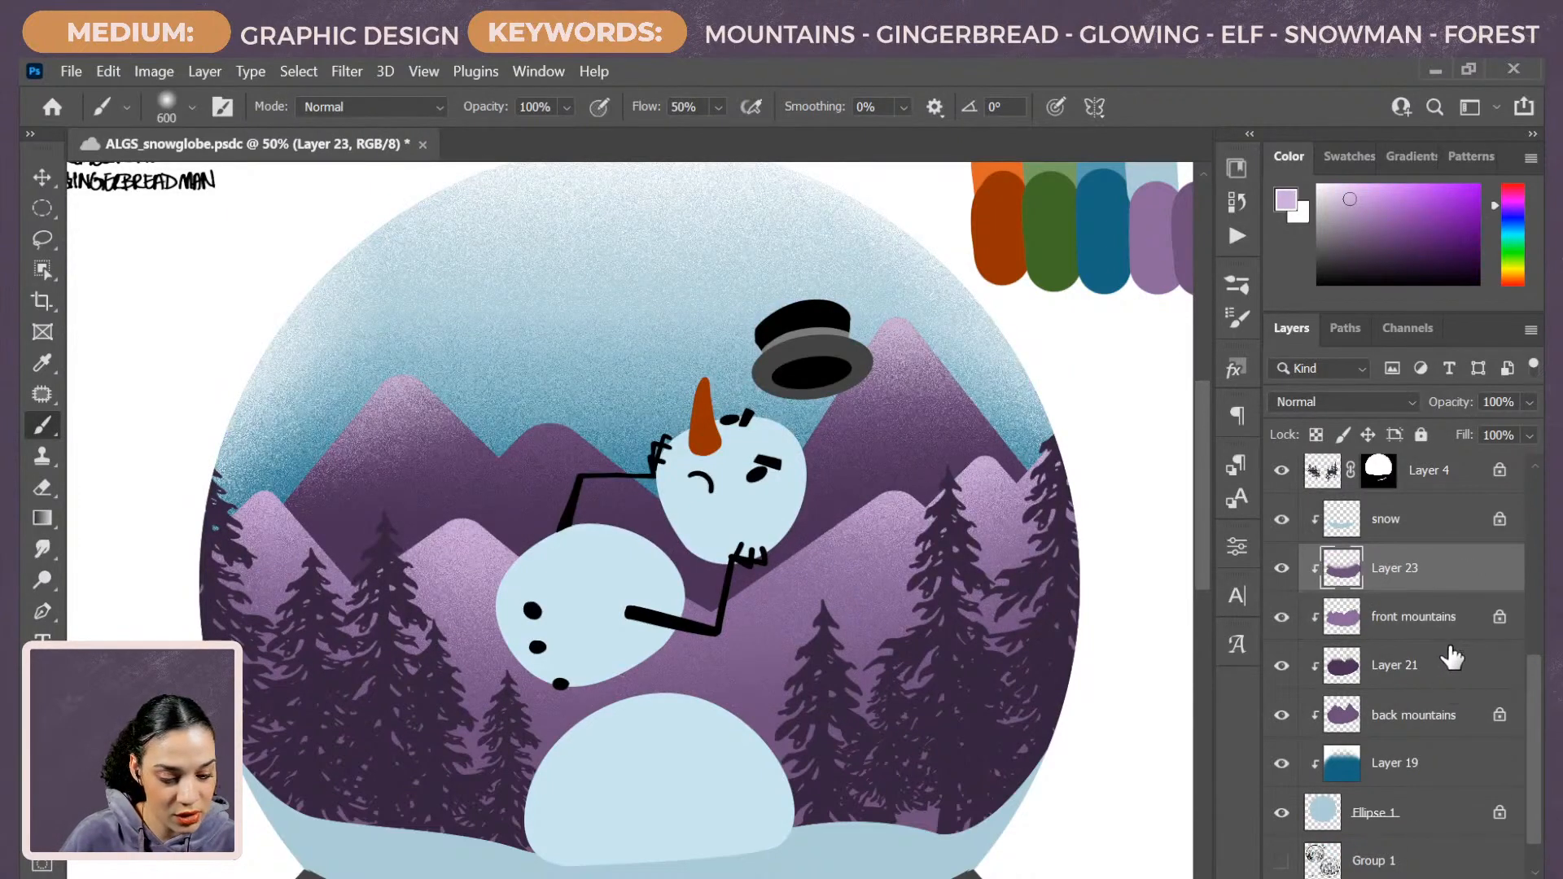
key("ctrl+minus")
key("ctrl+minus")
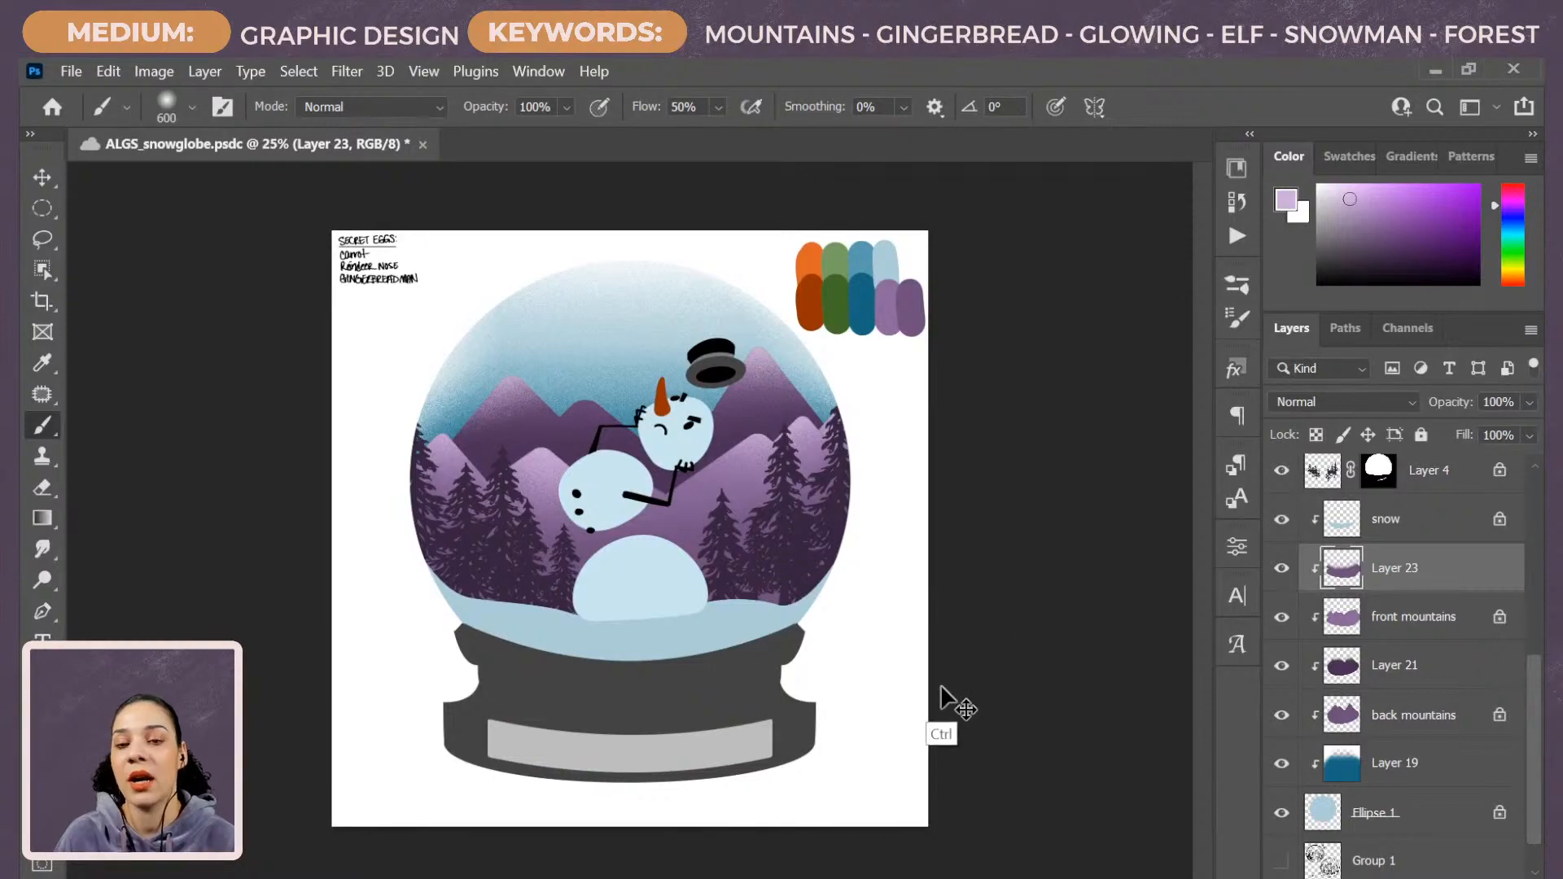
Add a new layer directly above the trees on Layer 4 and clip it to them.
key("ctrl+plus")
key("ctrl+plus")
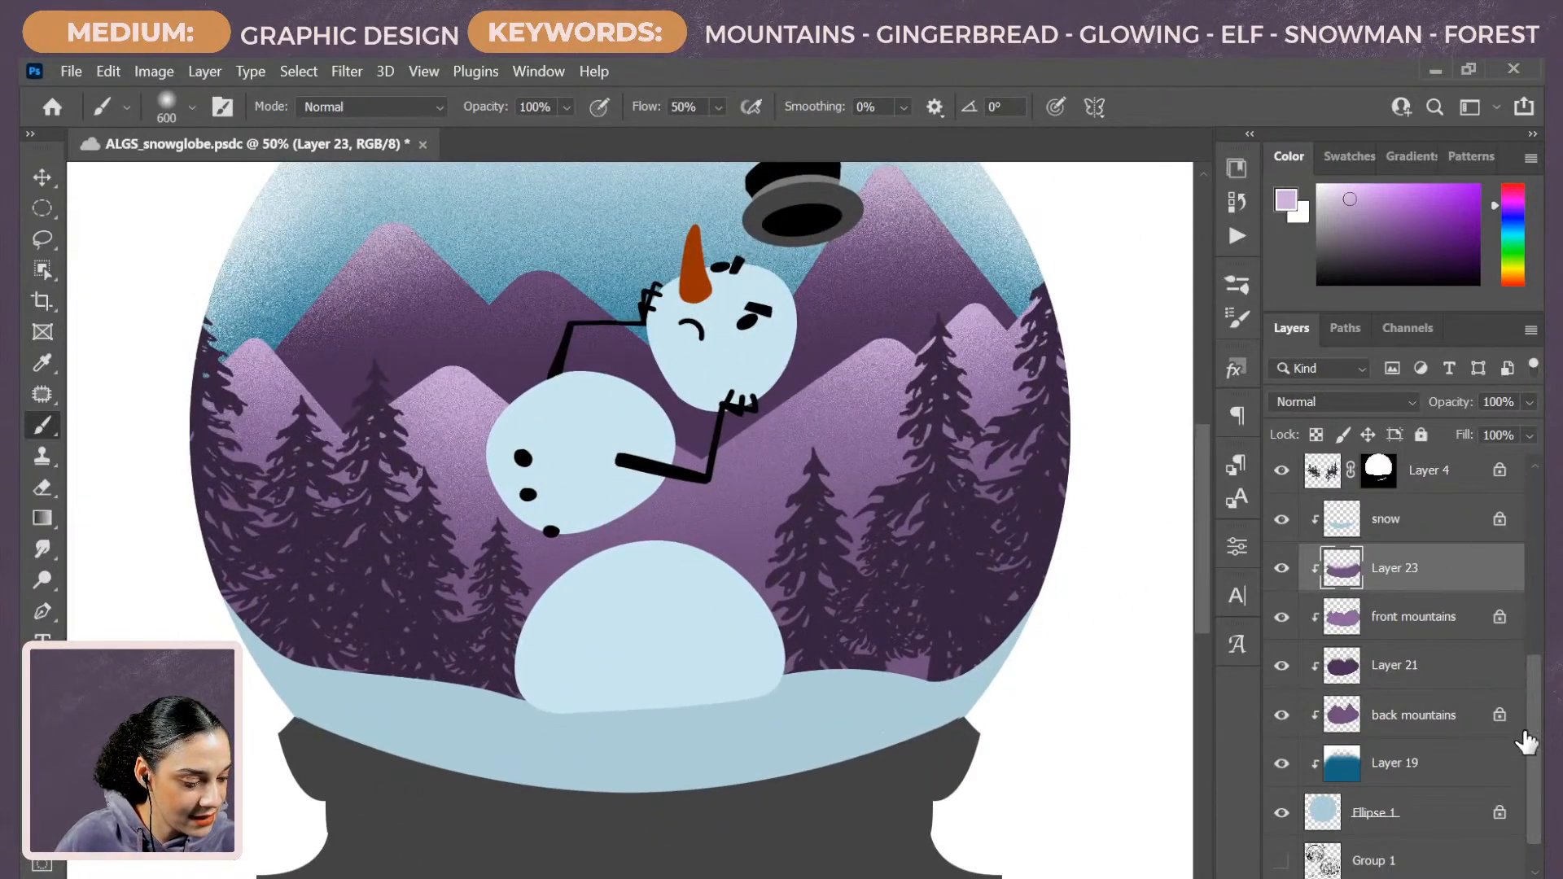
scroll(1530, 701, "up", 3)
left_click(1476, 585)
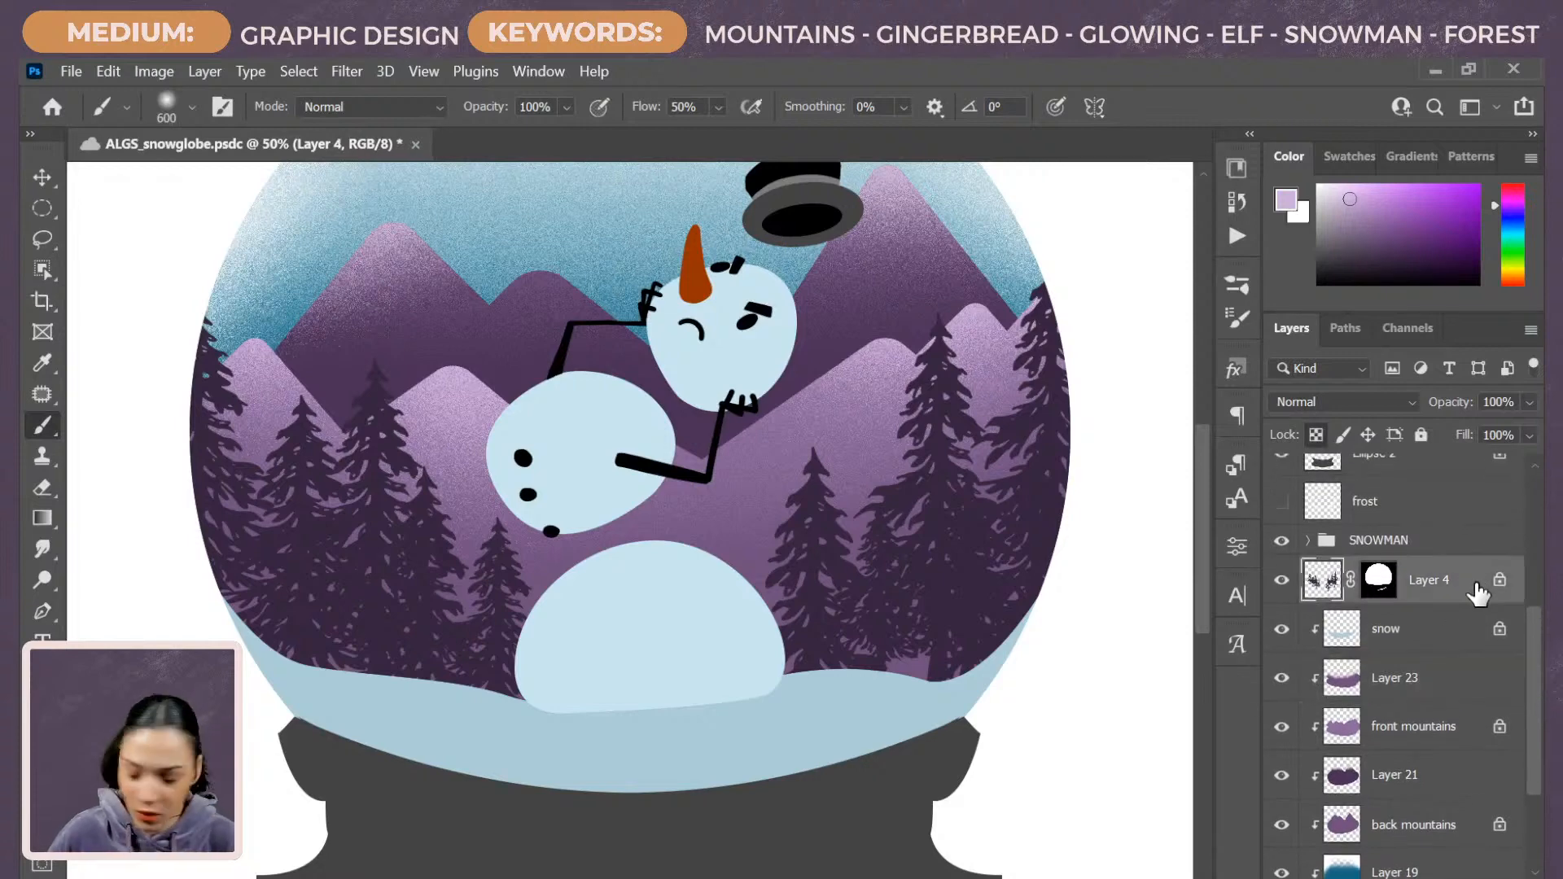
key("ctrl+shift+n")
key("Return")
right_click(1438, 575)
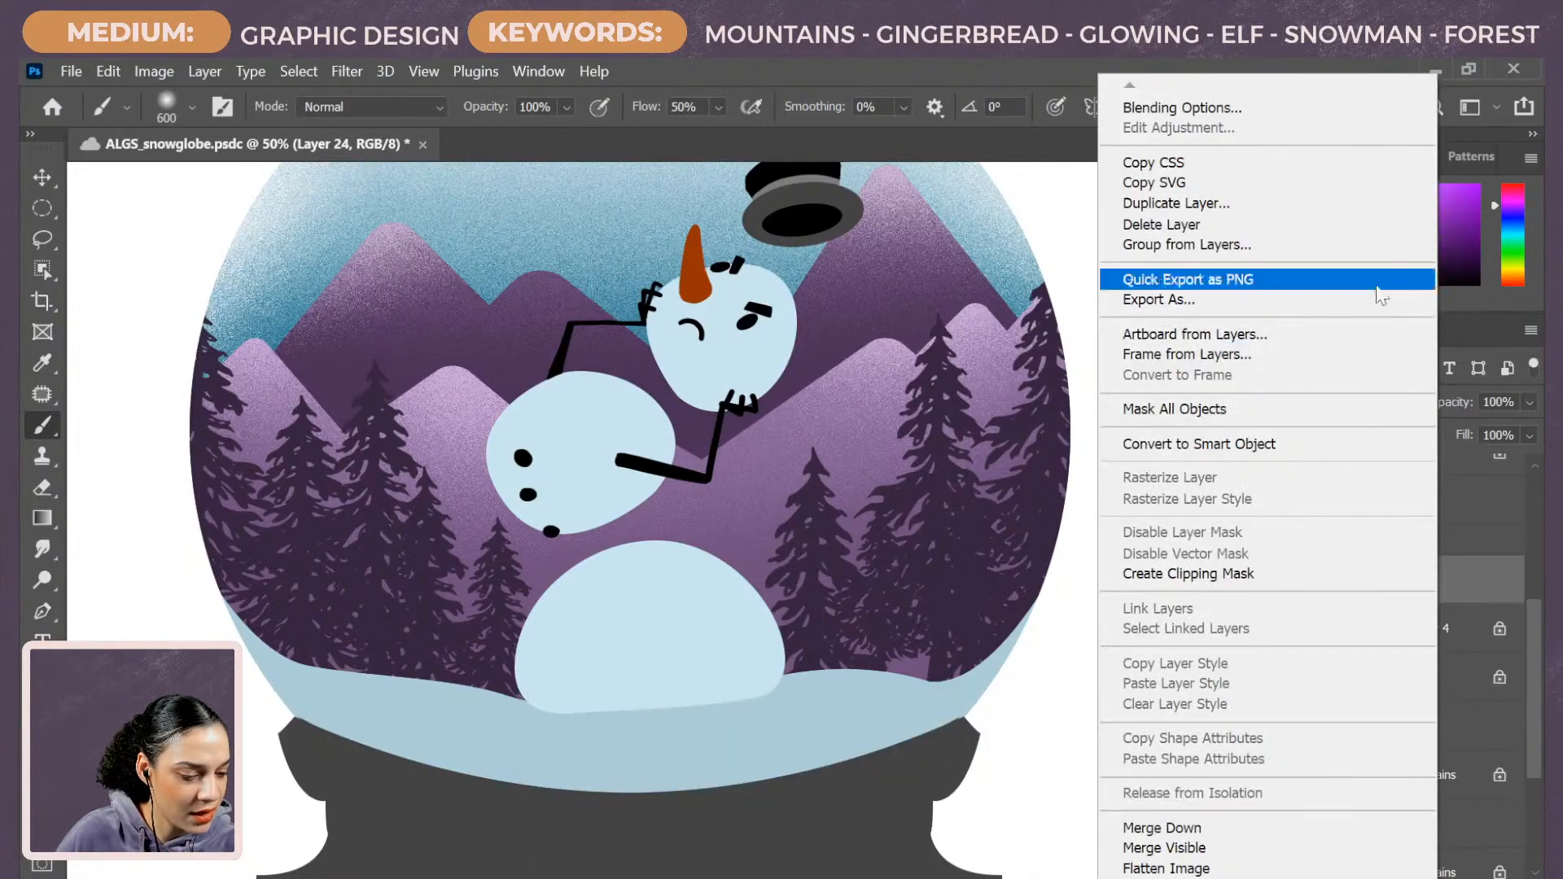
left_click(1284, 576)
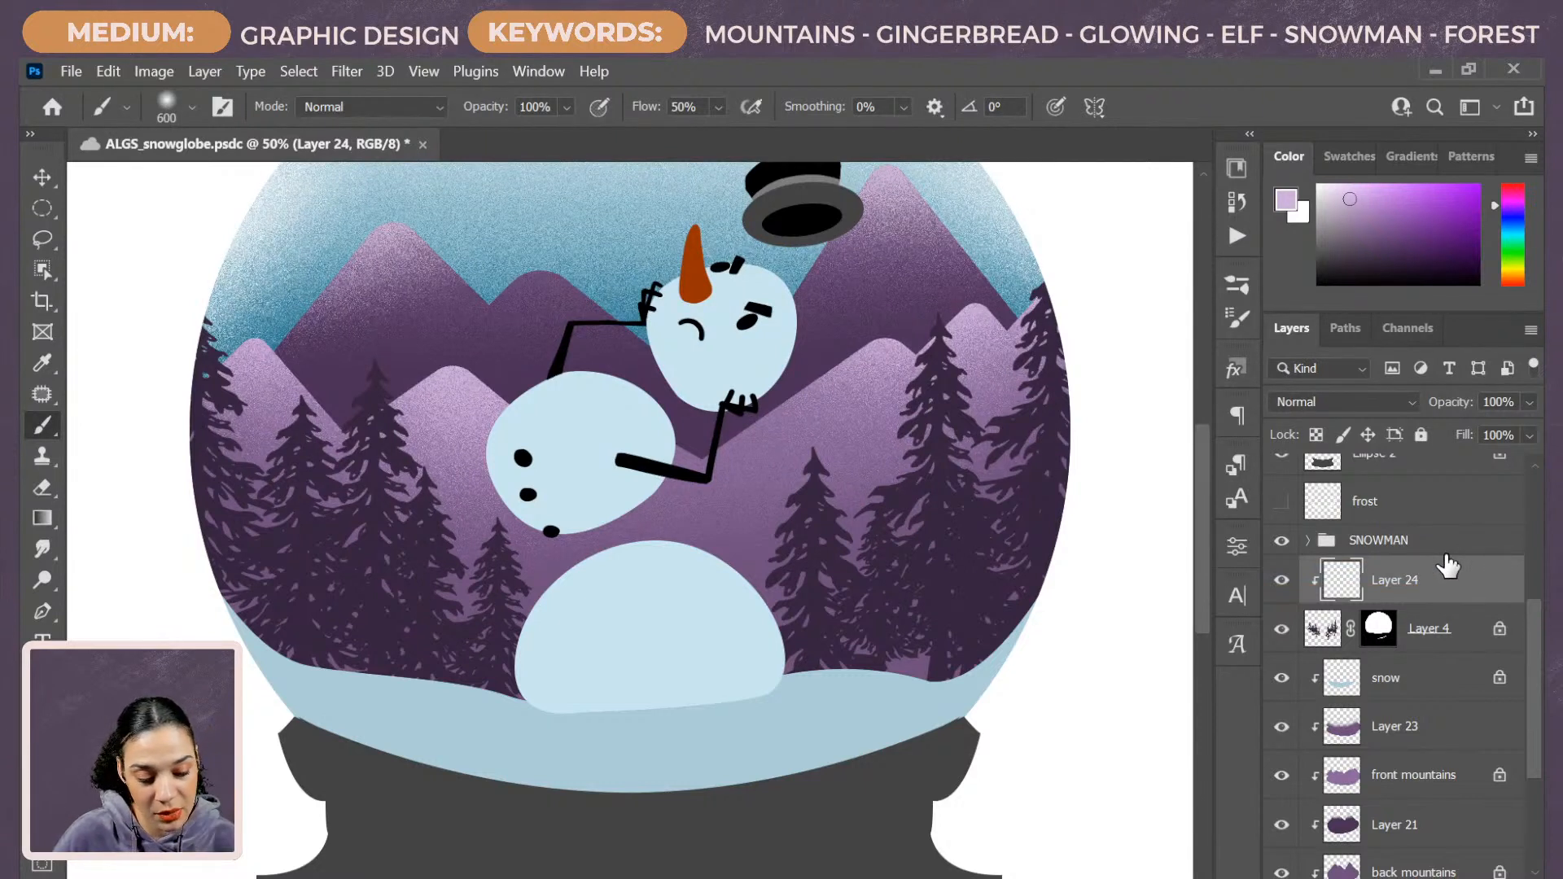
Try a soft haze in the palette's medium blue along the base of the trees on Layer 24, and undo it.
key("alt")
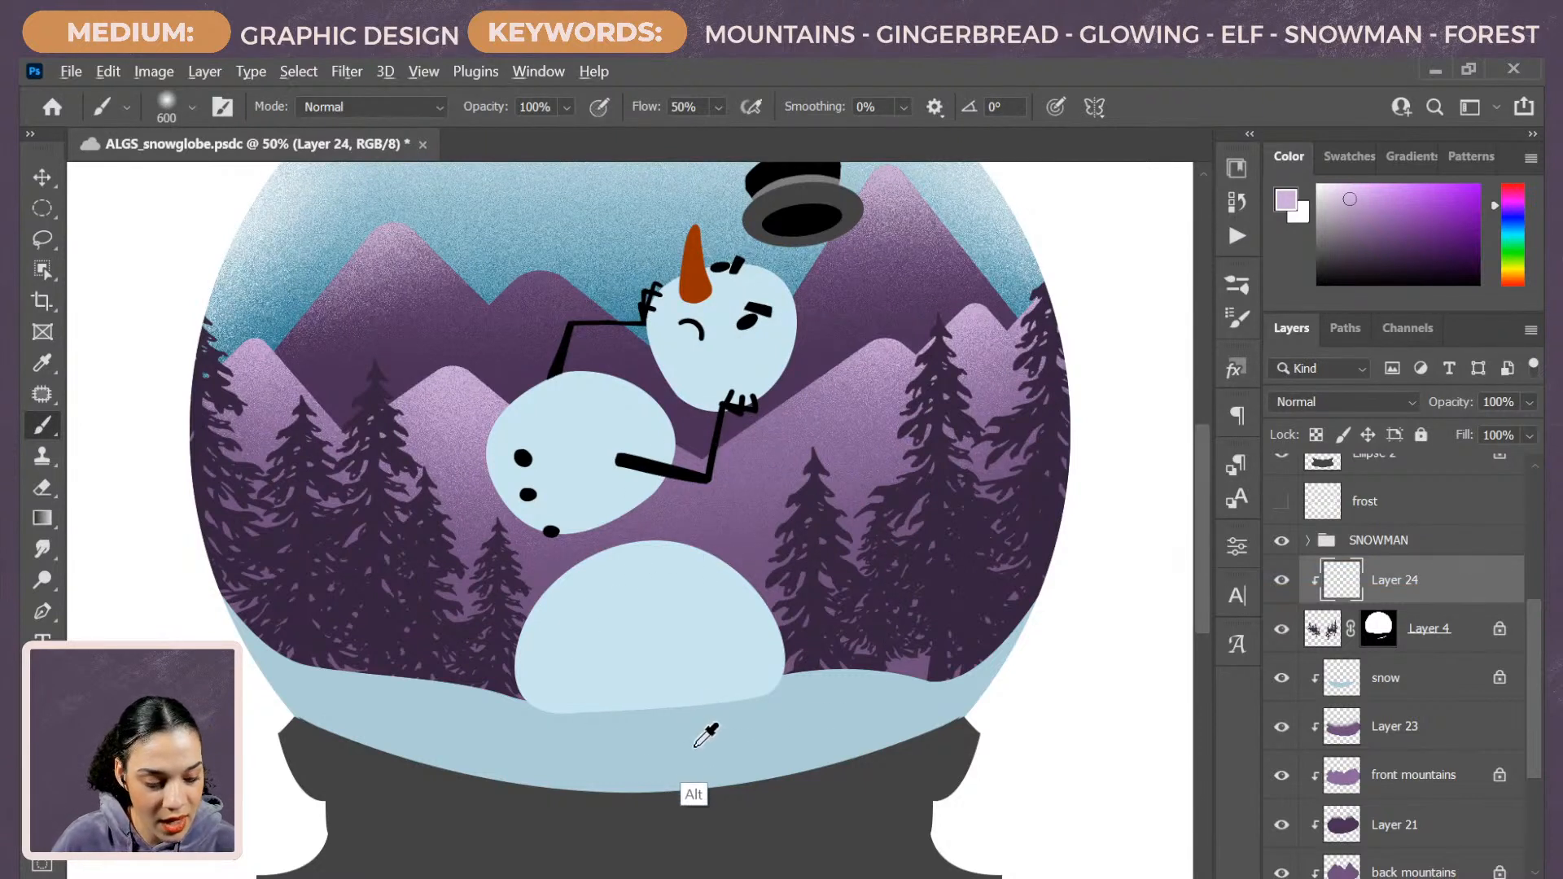
left_click(695, 745, "alt")
left_click_drag(1092, 372, 848, 604)
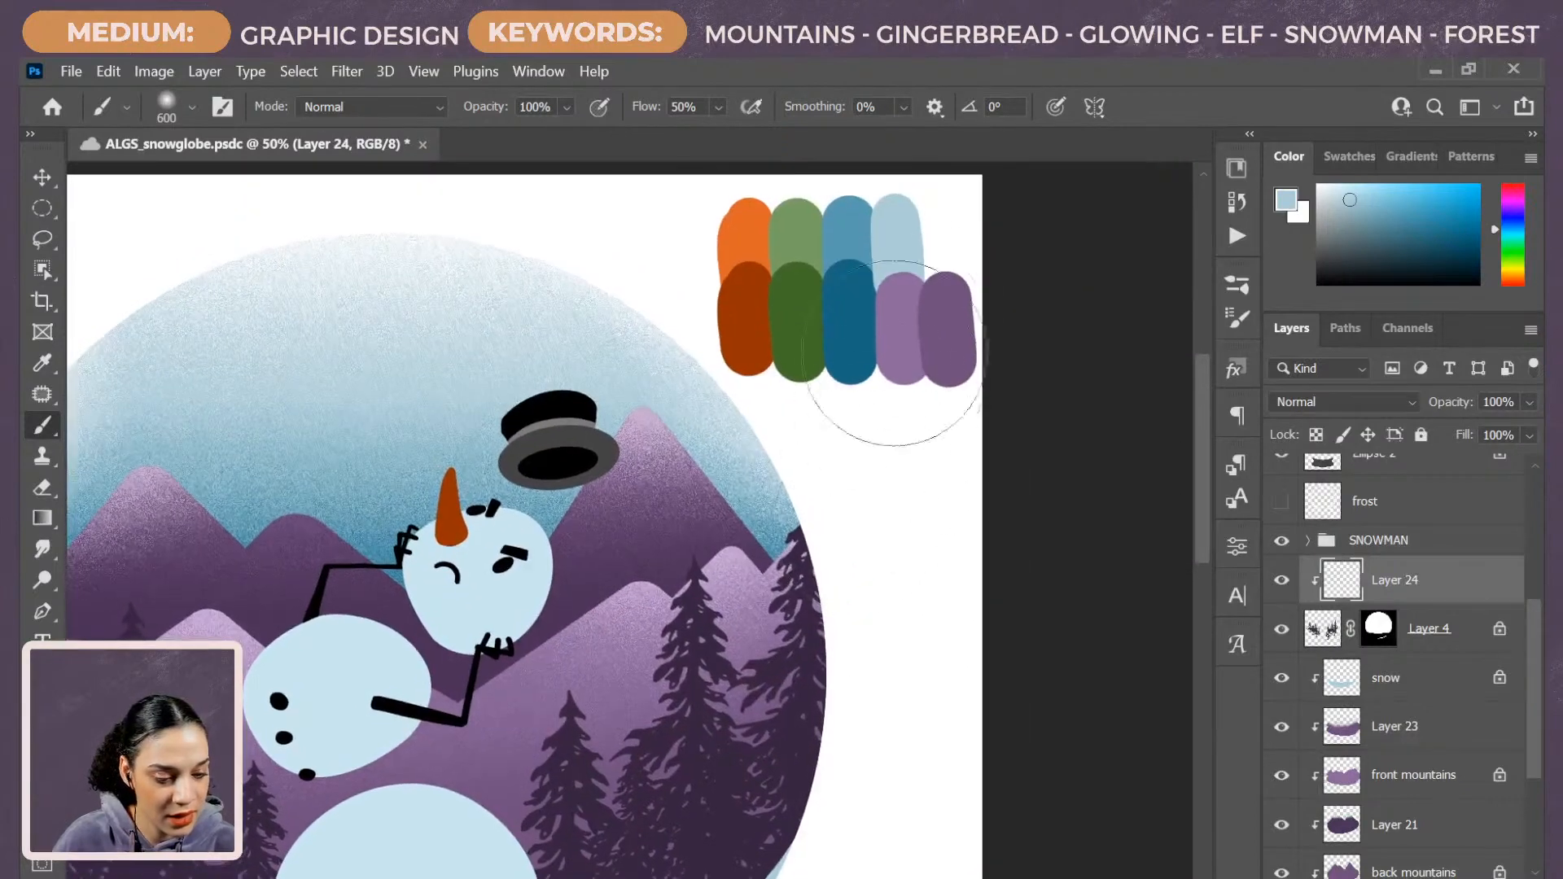
left_click(847, 265, "alt")
left_click_drag(662, 768, 918, 339)
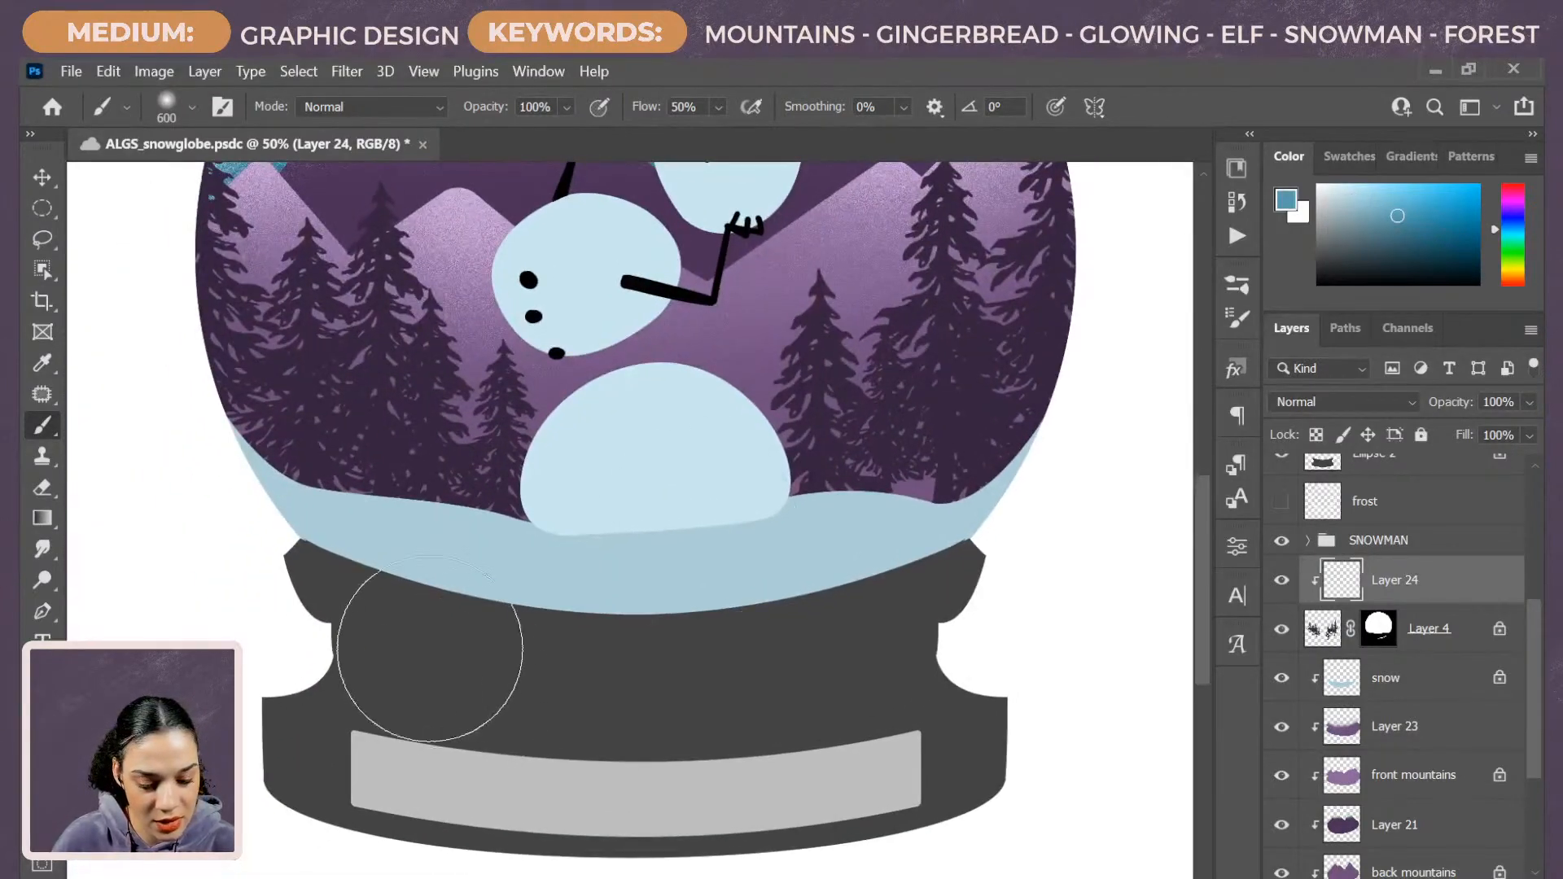
mouse_move(227, 529)
left_mouse_down()
mouse_move(315, 601)
mouse_move(757, 625)
mouse_move(966, 530)
left_mouse_up()
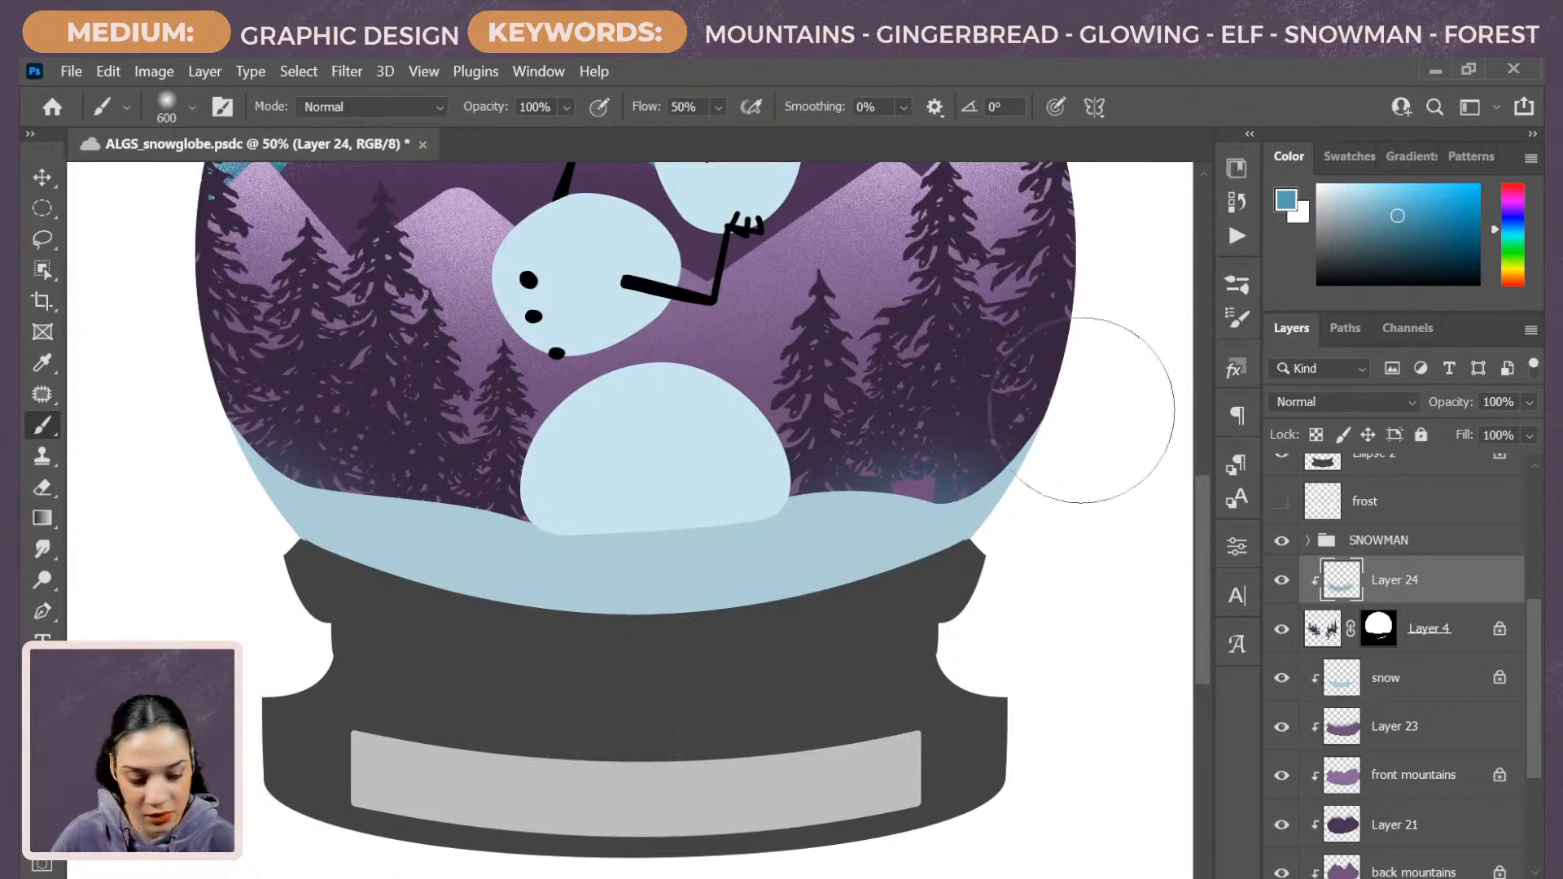
key("ctrl+z")
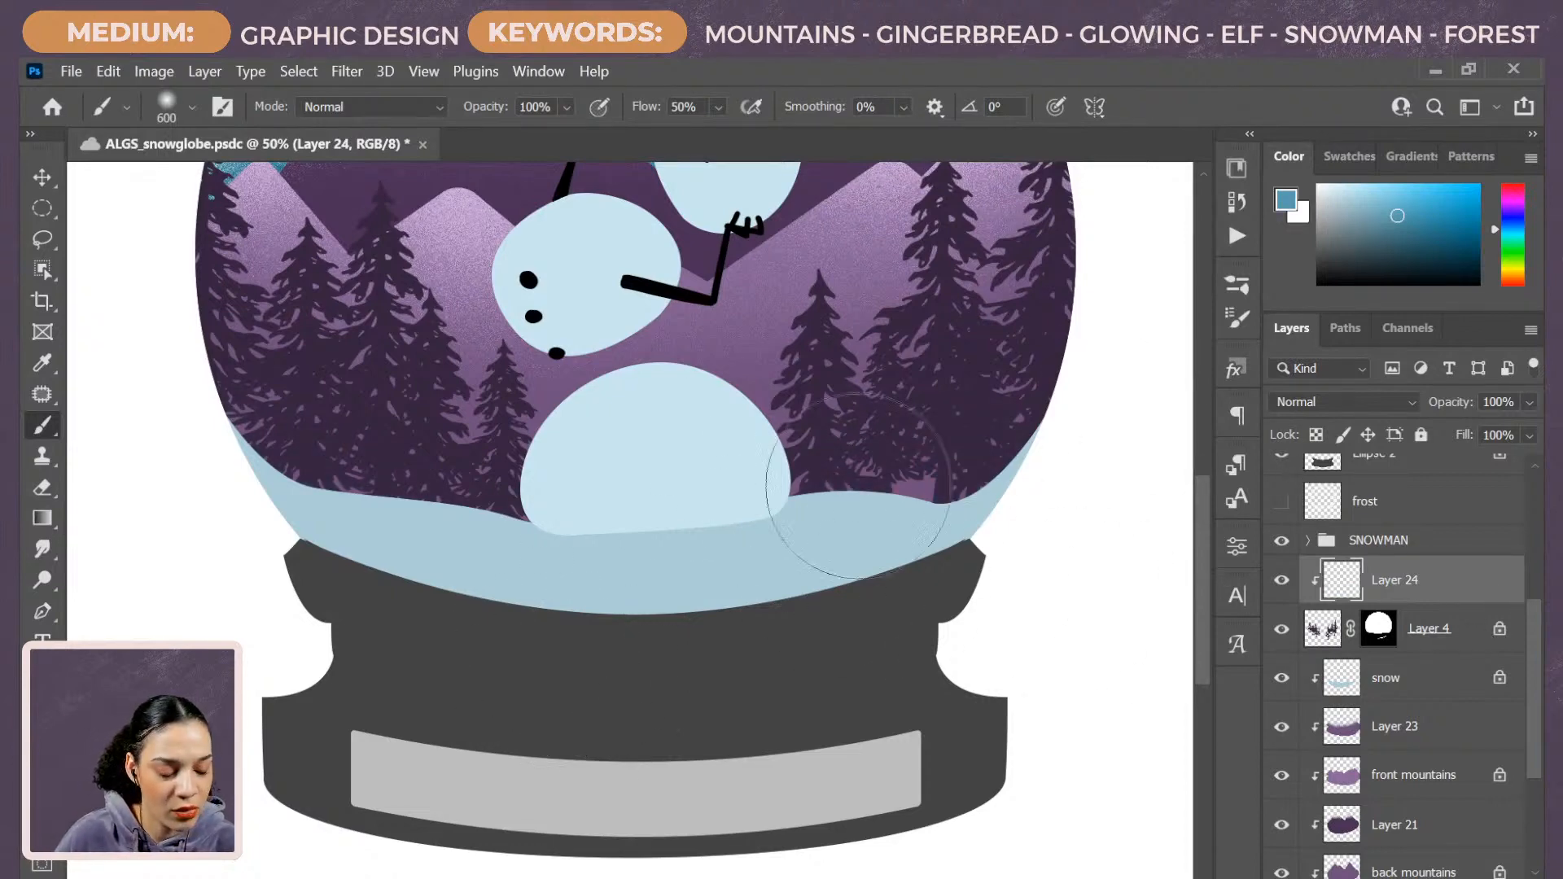
Shade the base of the trees on Layer 24 with near-black purple linear gradients and set the layer's blend mode to Dissolve.
left_click_drag(857, 486, 896, 627)
left_click_drag(1064, 460, 927, 586)
left_click(907, 676, "alt")
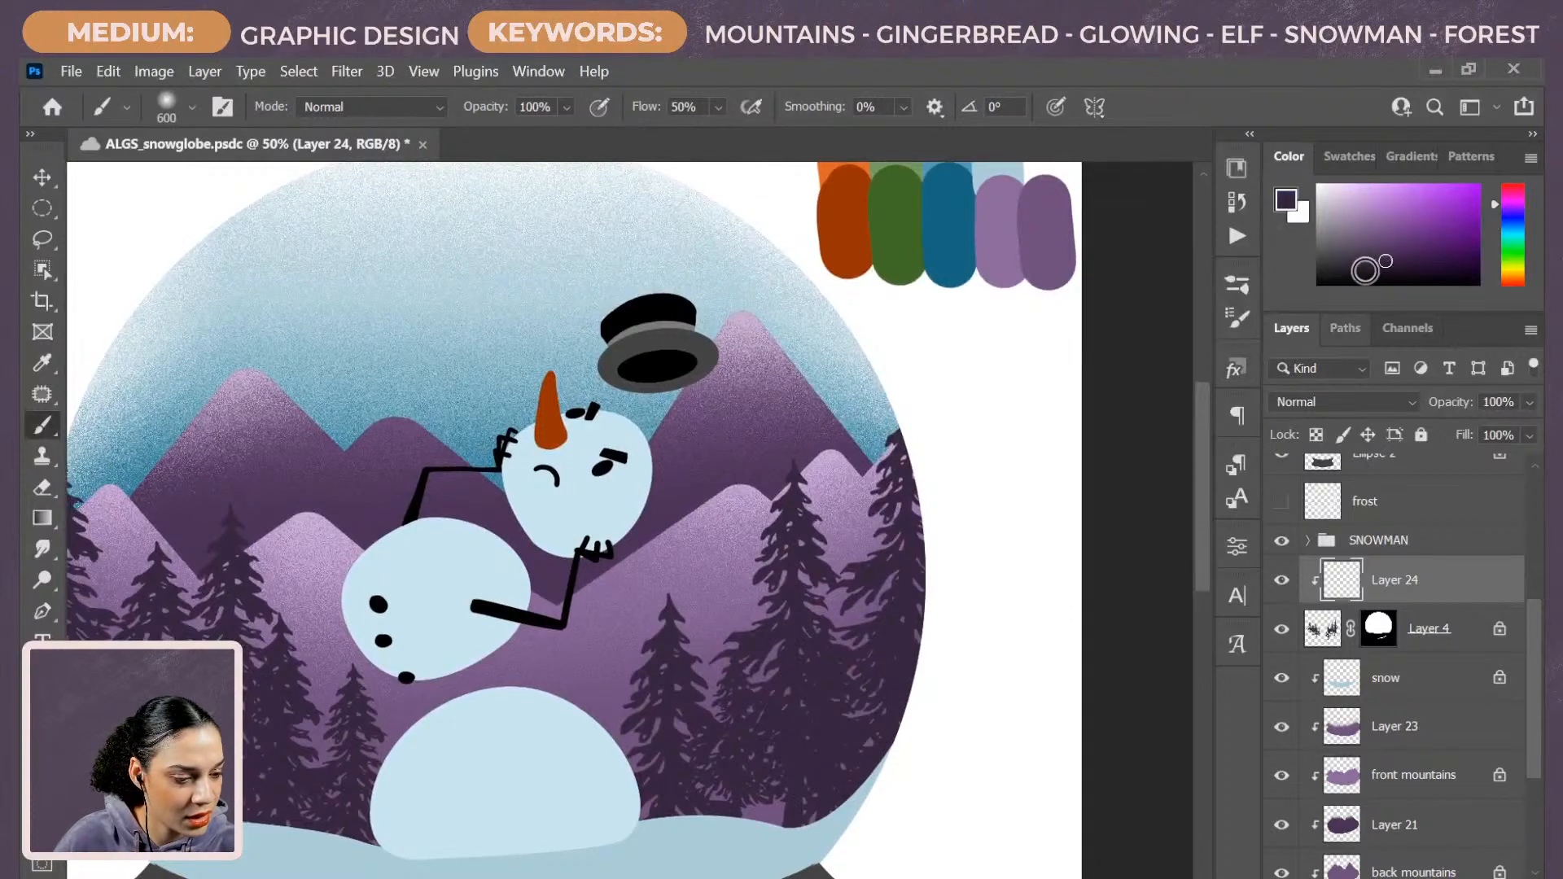
left_click(1369, 273)
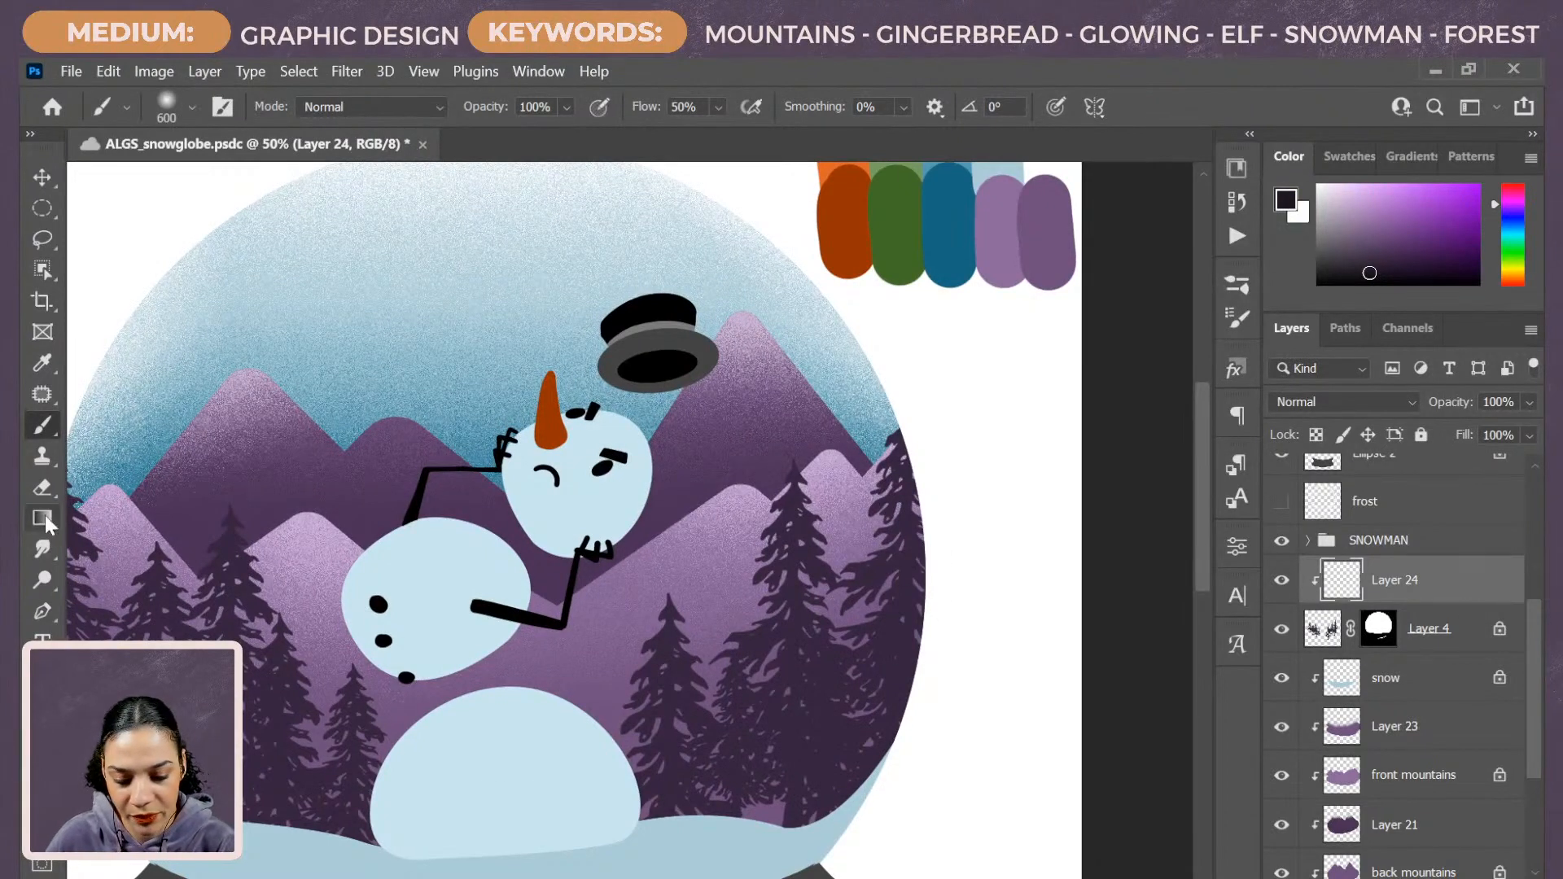
left_click(44, 519)
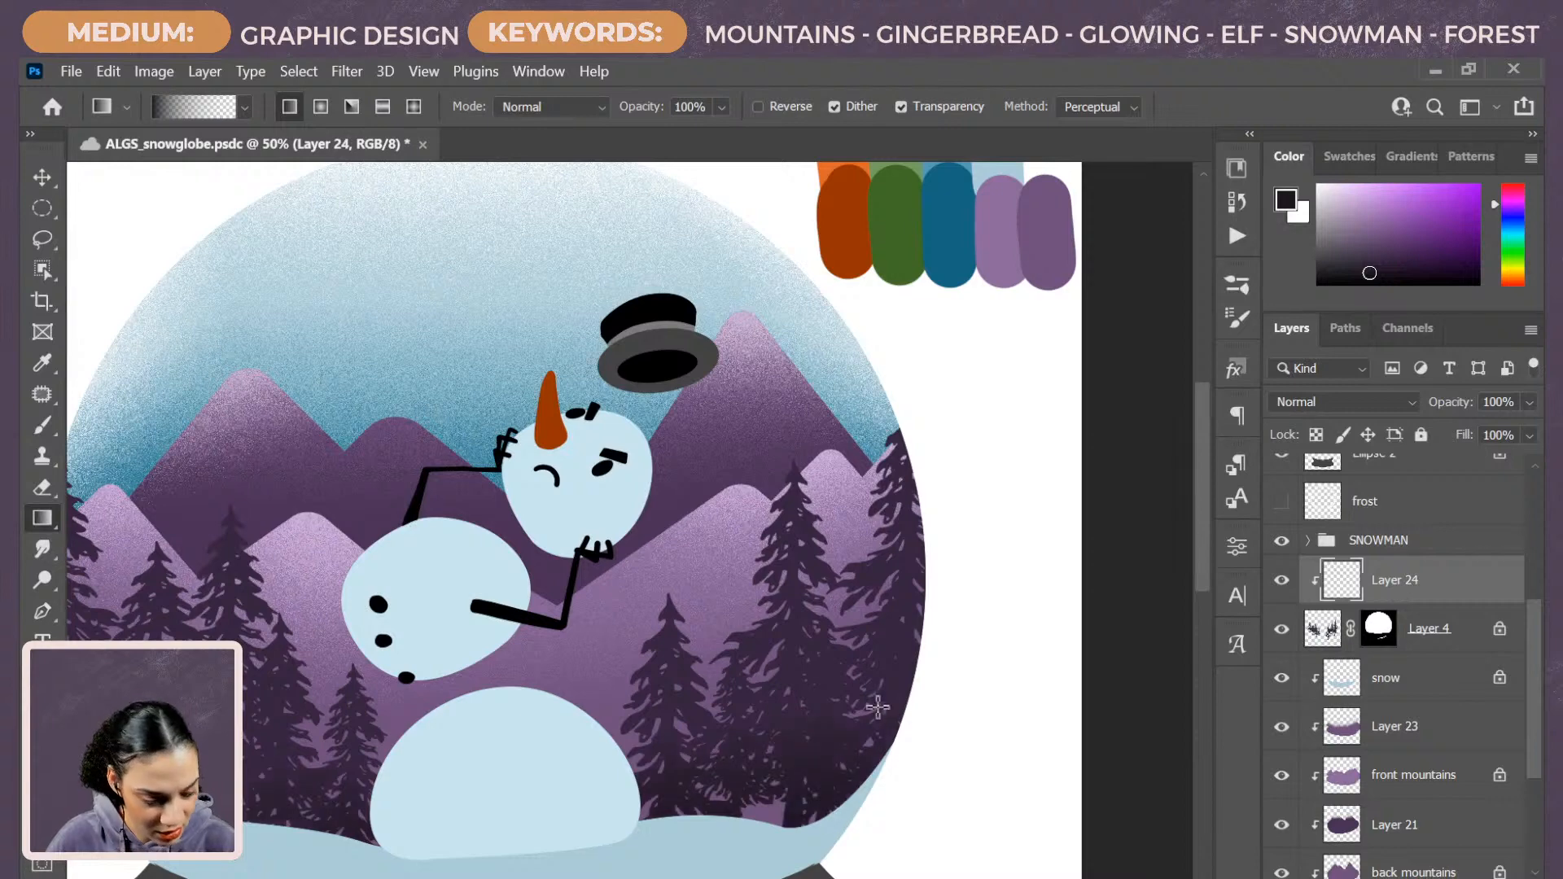
left_click_drag(832, 815, 802, 754)
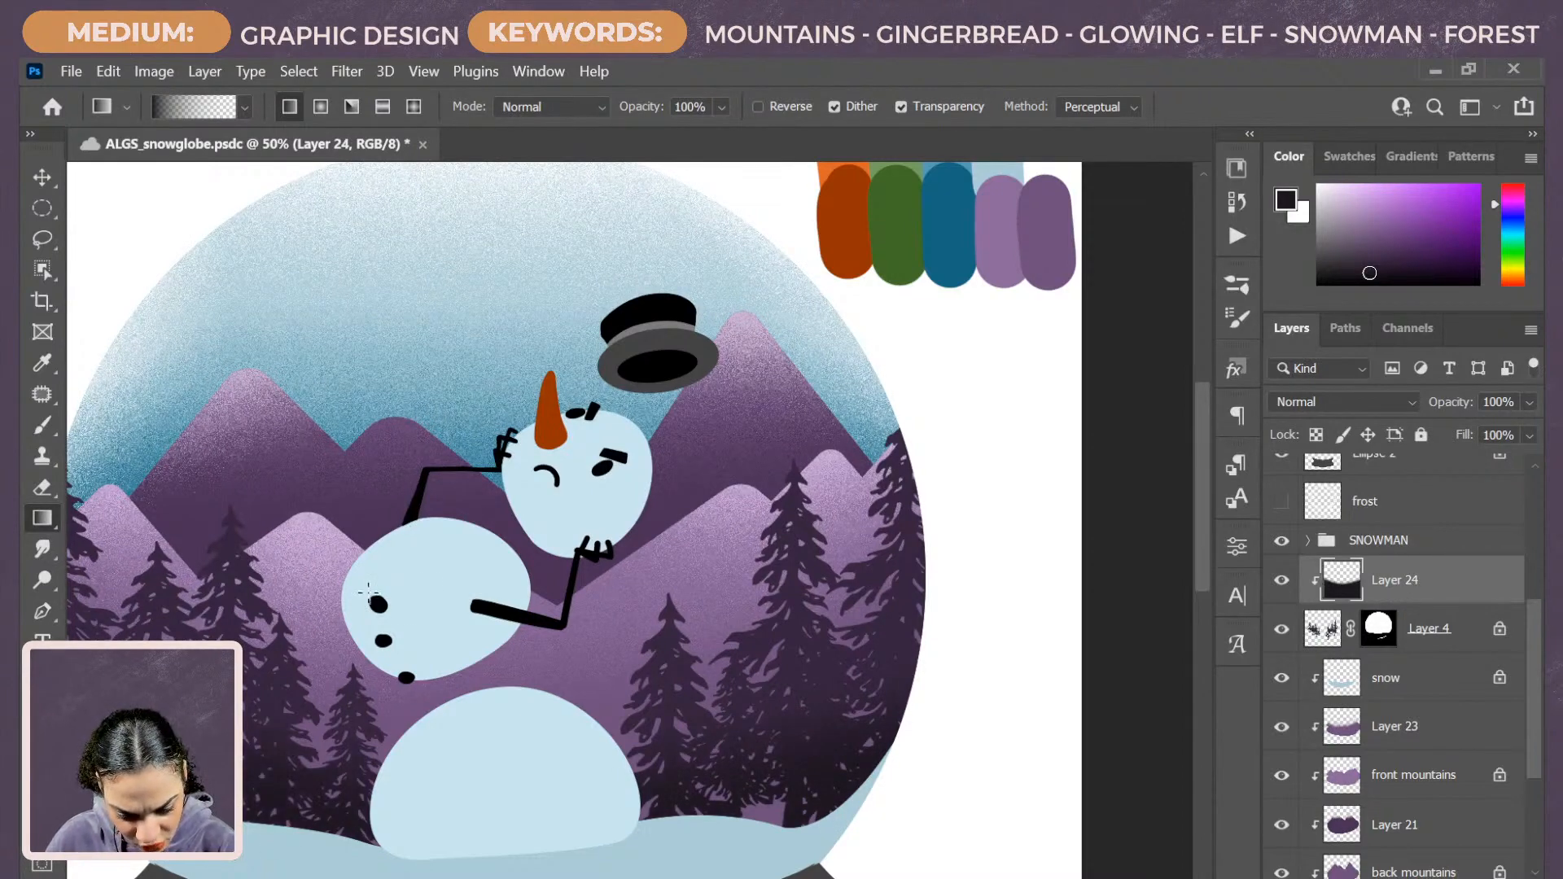
left_click_drag(909, 738, 954, 647)
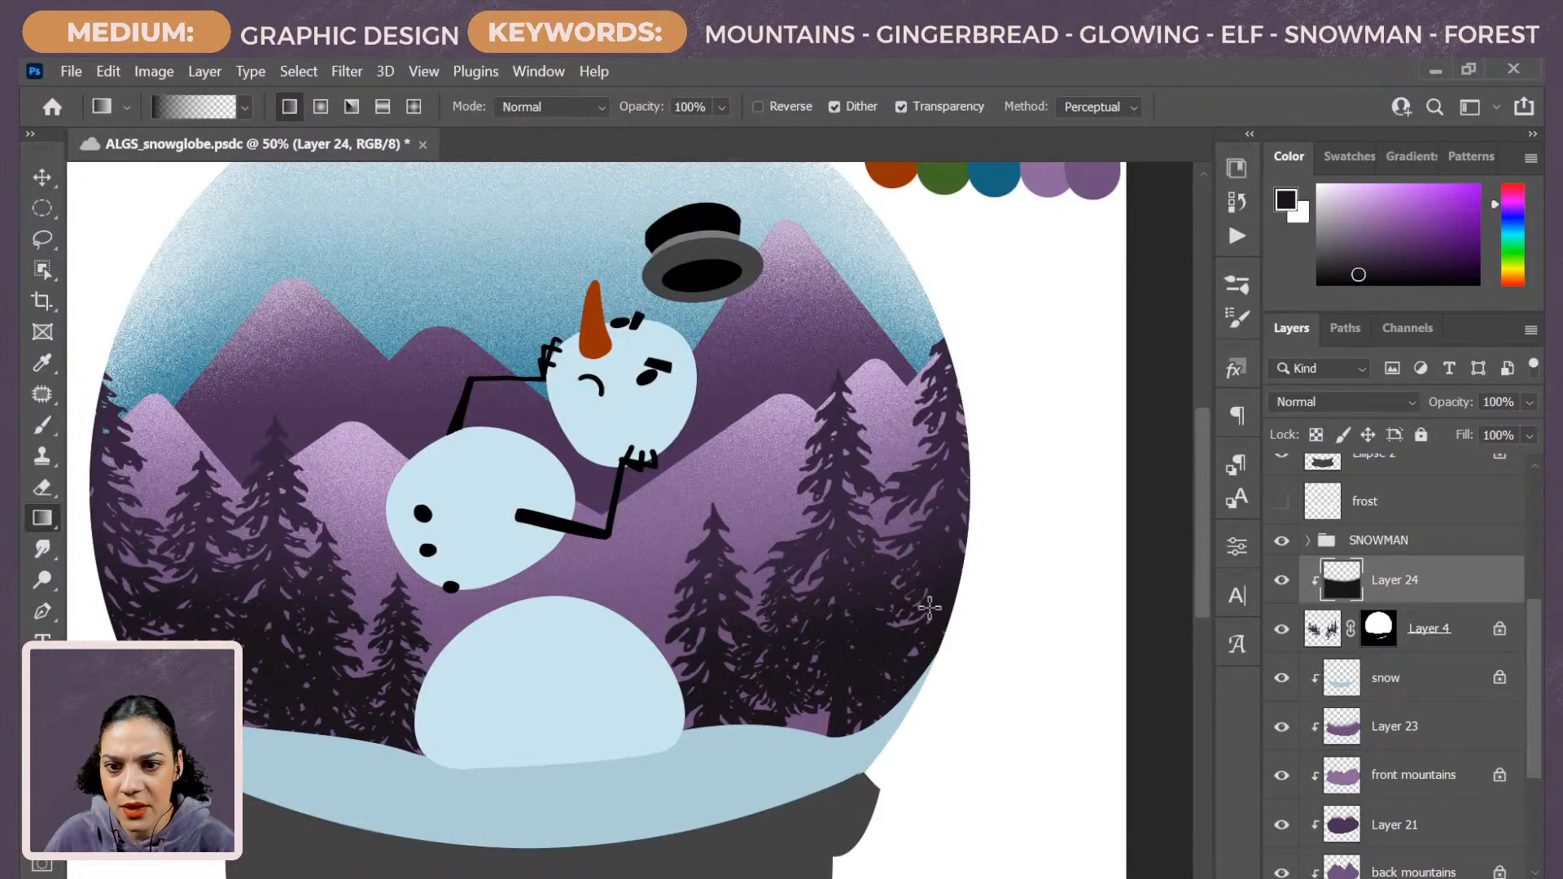
left_click(1356, 402)
left_click(1307, 341)
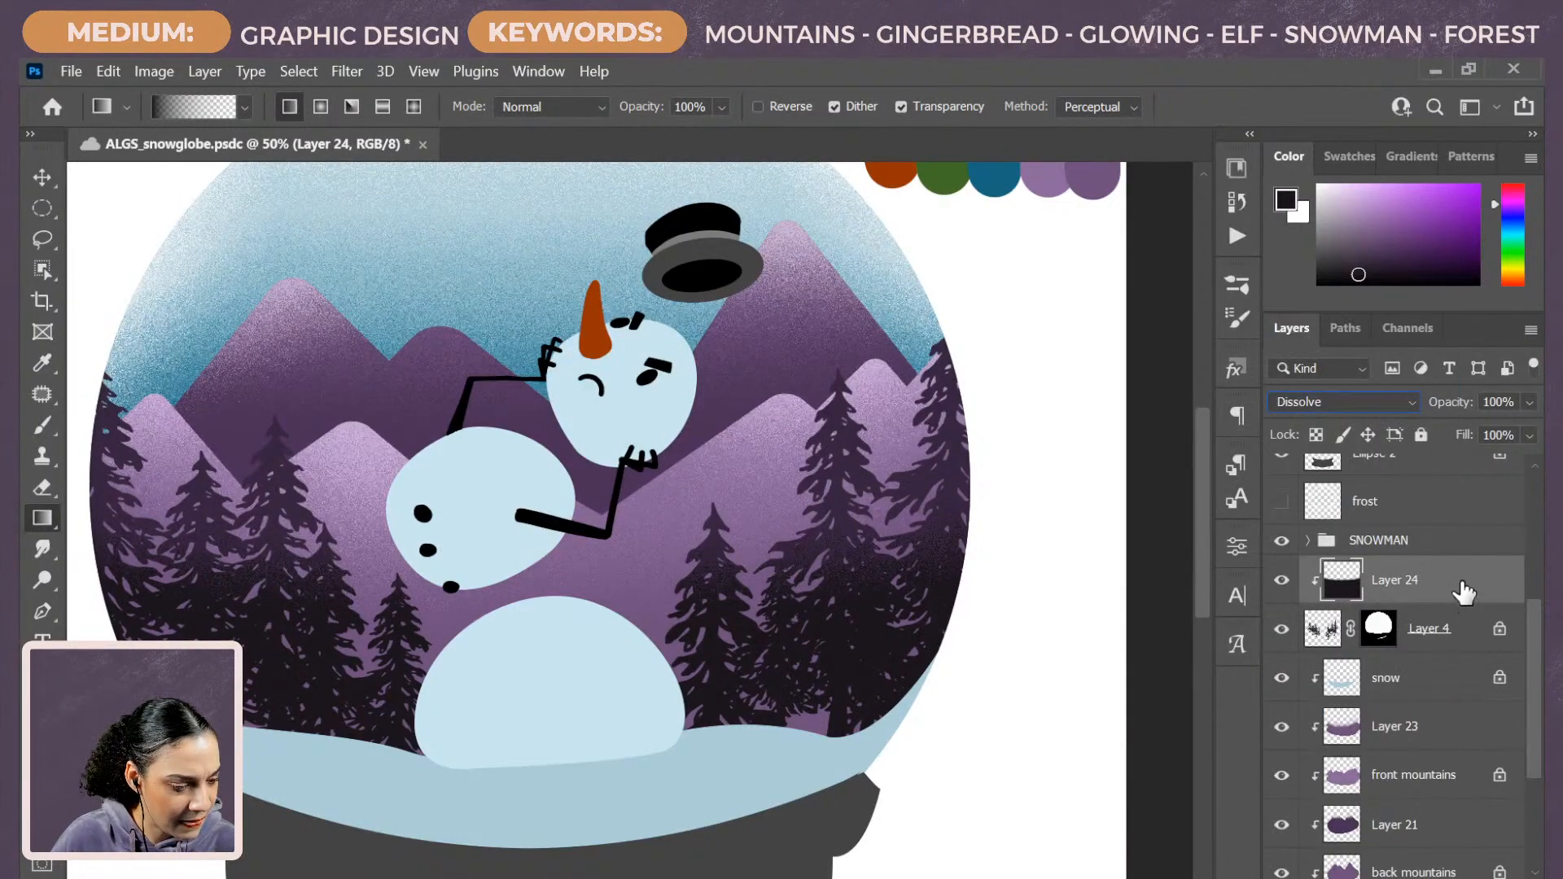
Add a new empty layer above Layer 24, sample the palette's light purple, and reselect Layer 24.
key("ctrl+shift+alt+n")
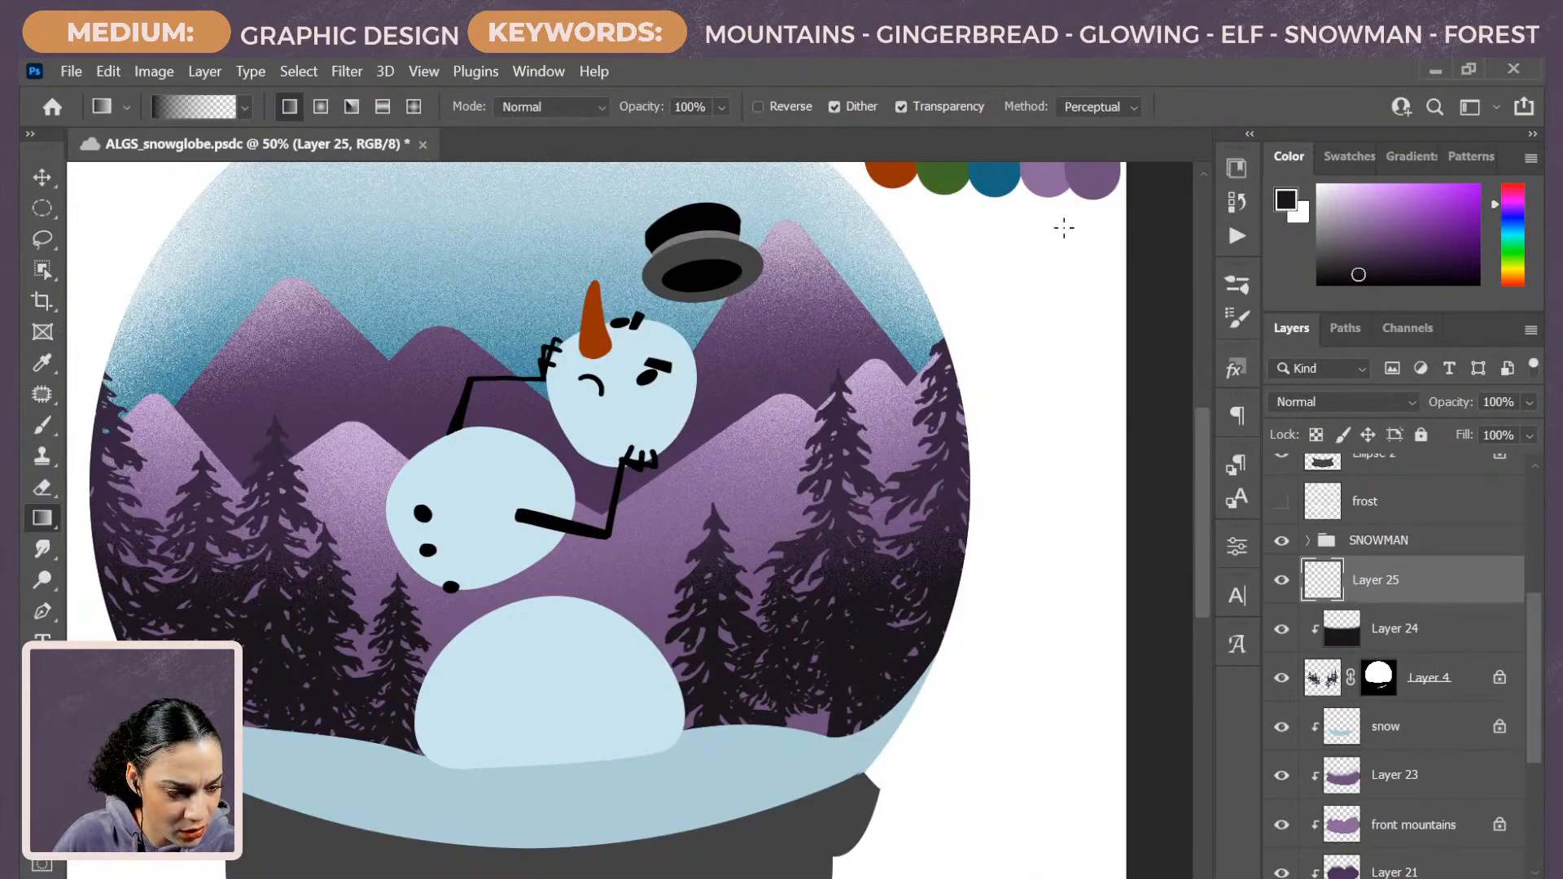
left_click(1067, 172, "alt")
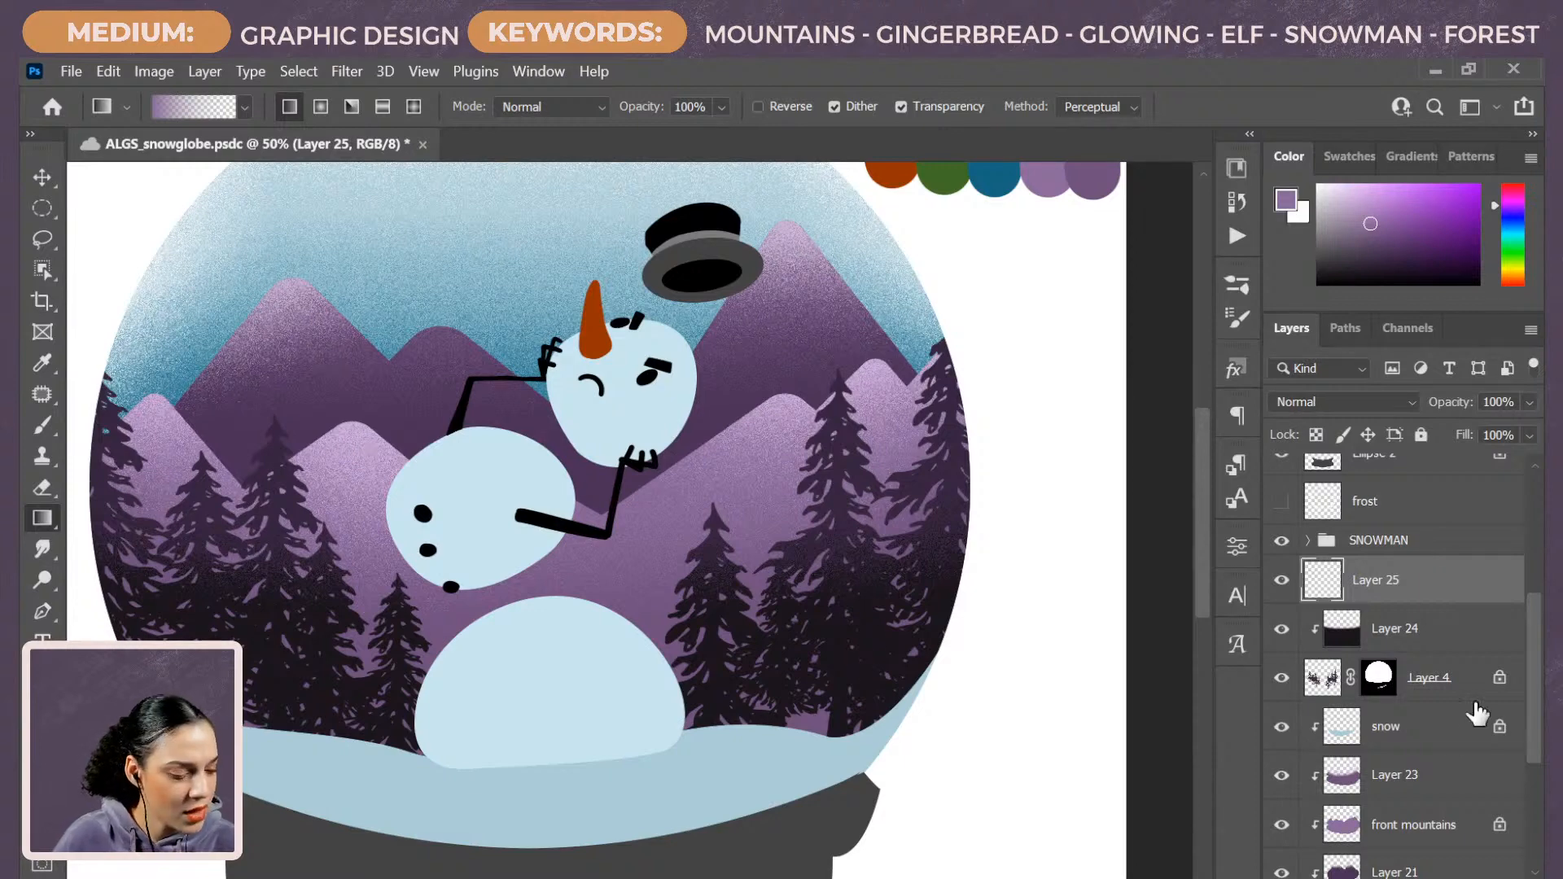
left_click(1442, 641)
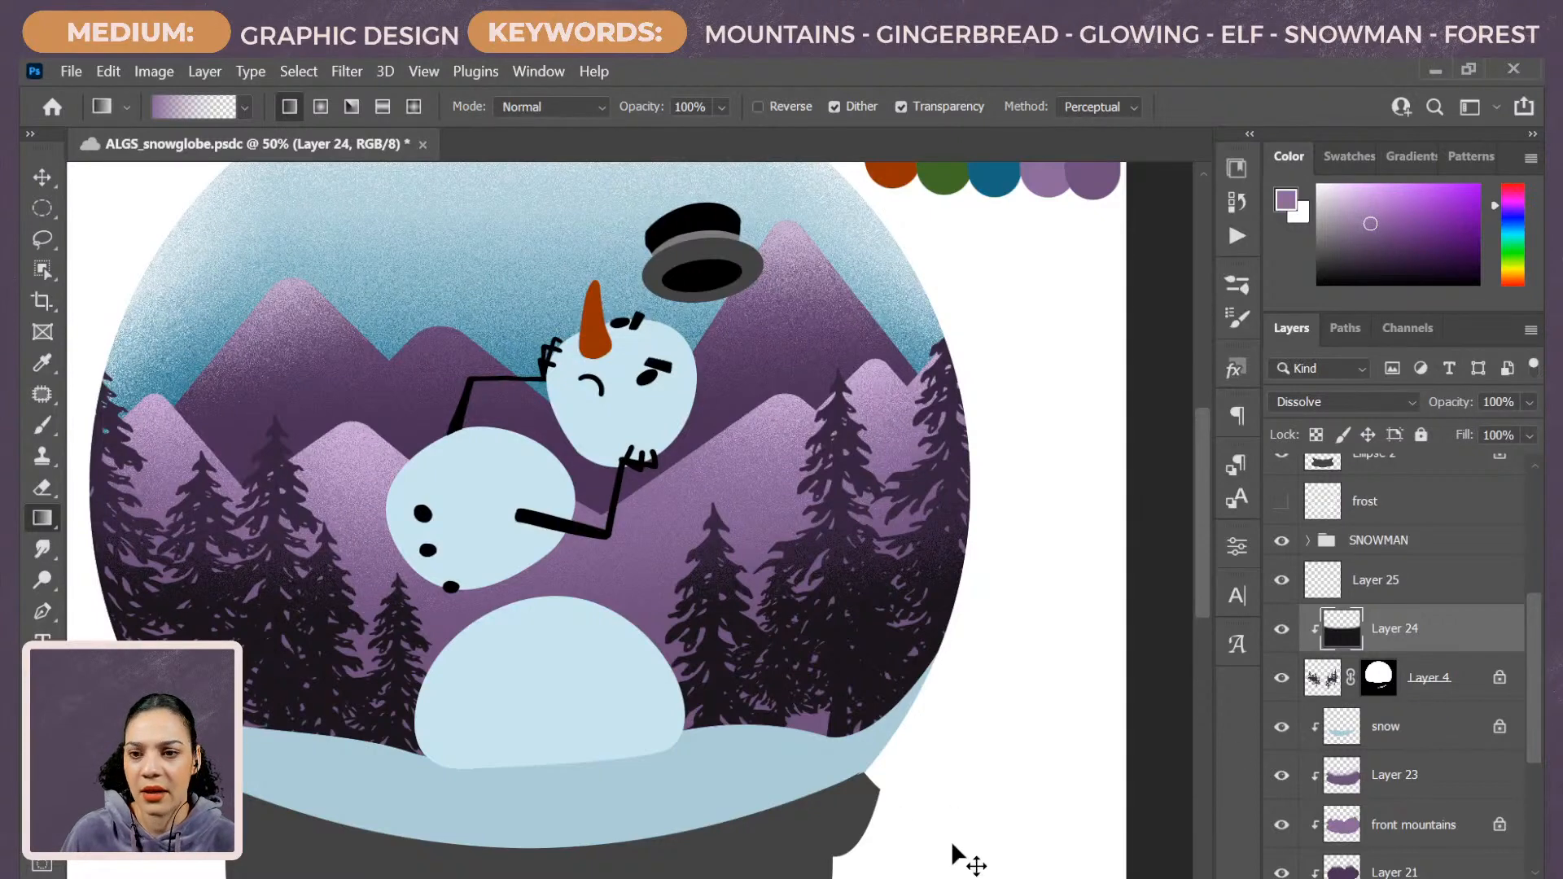
key("ctrl+minus")
key("ctrl+plus")
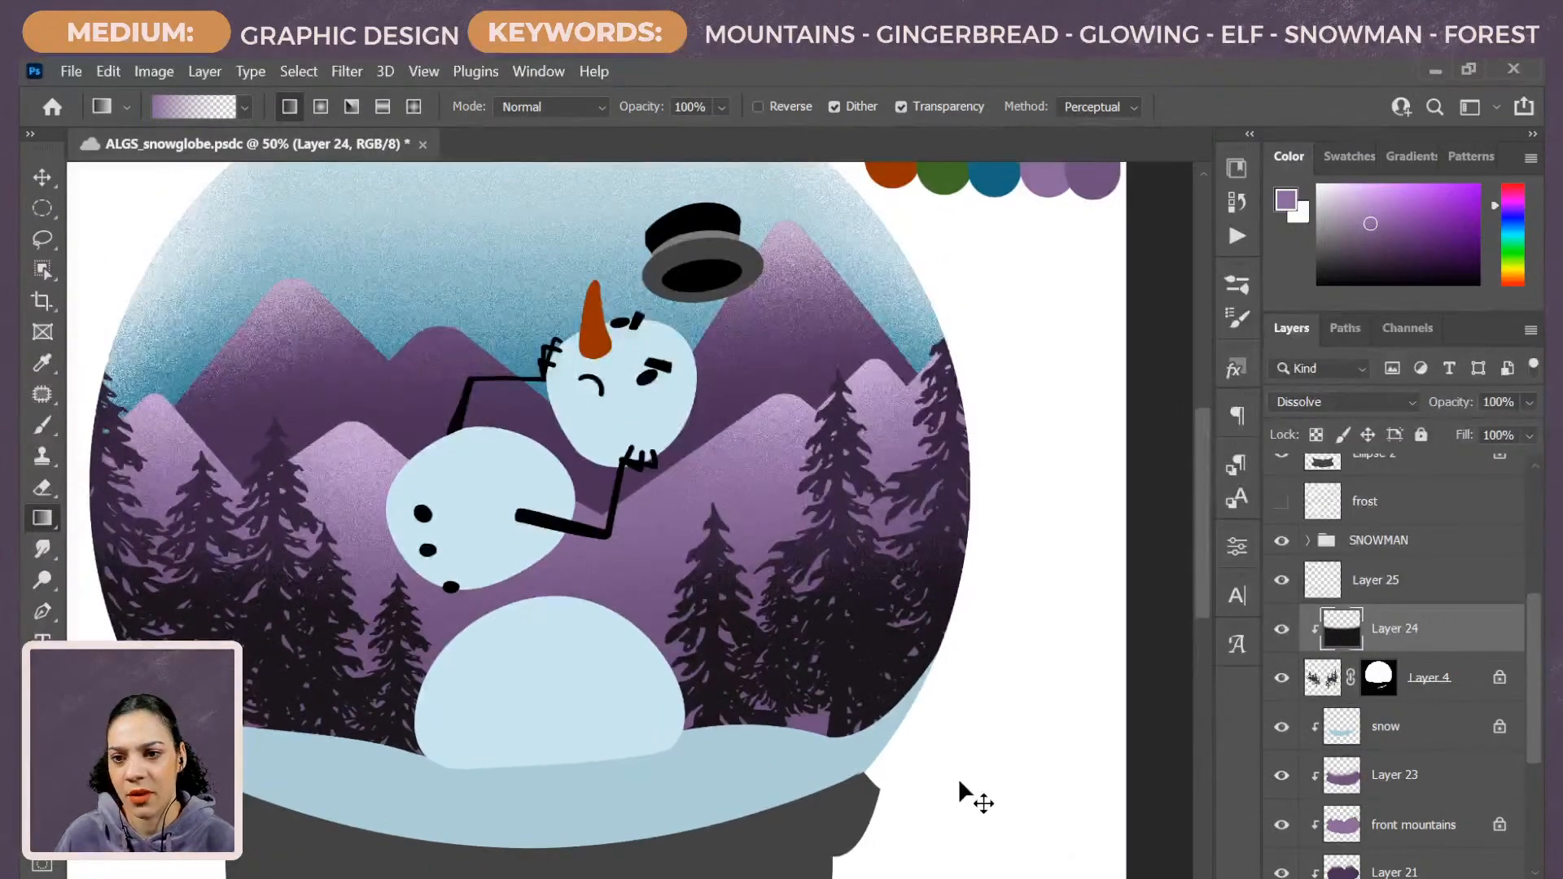
key("ctrl+minus")
key("ctrl+plus")
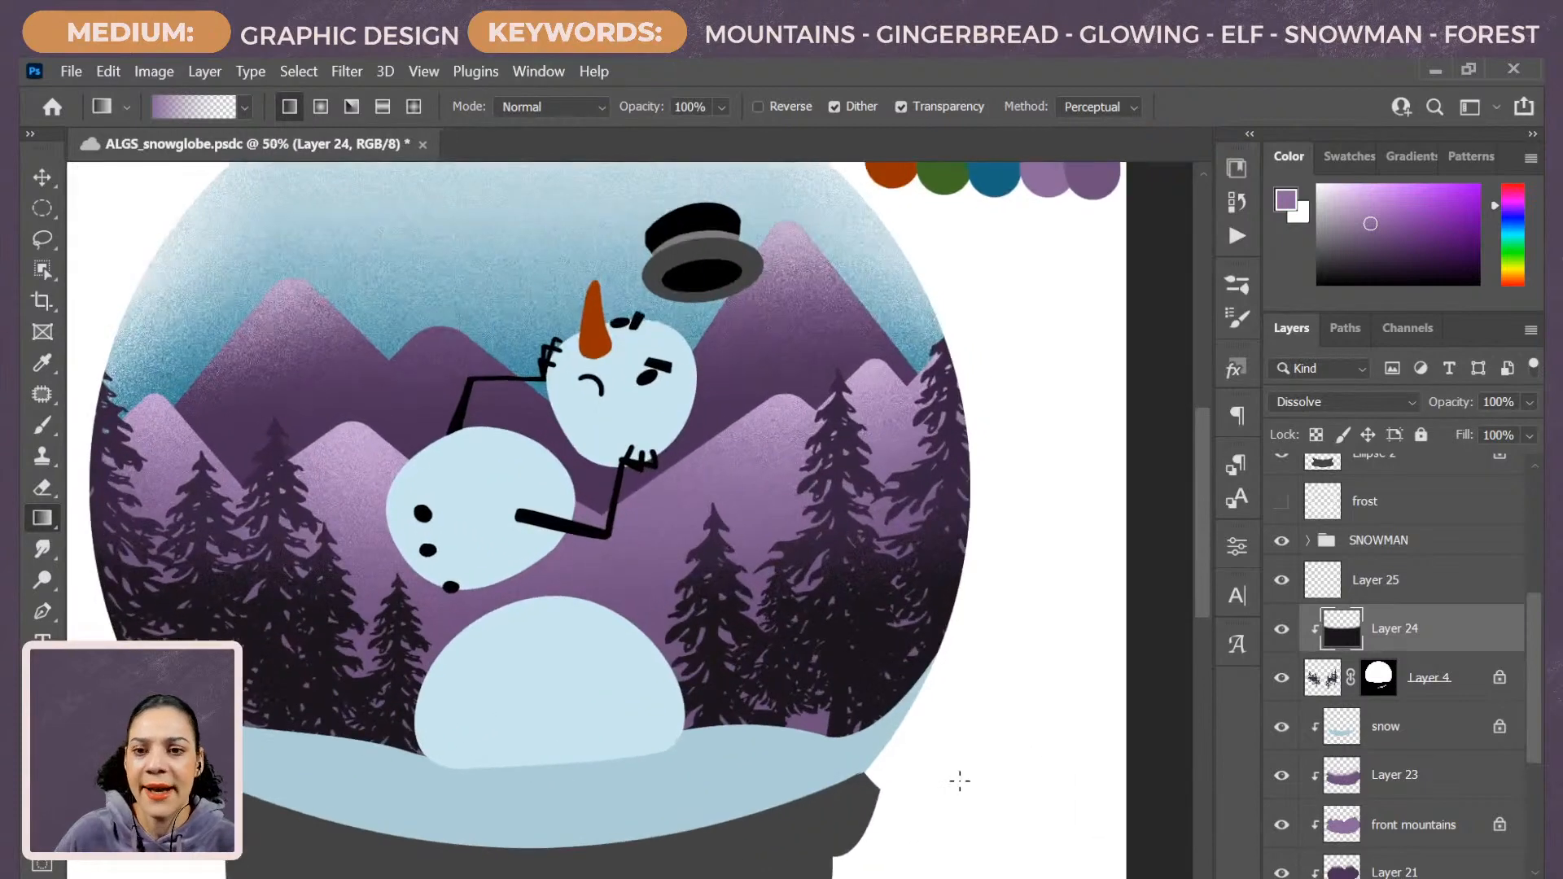
Add a new layer directly above the snow layer.
left_click_drag(813, 631, 869, 555)
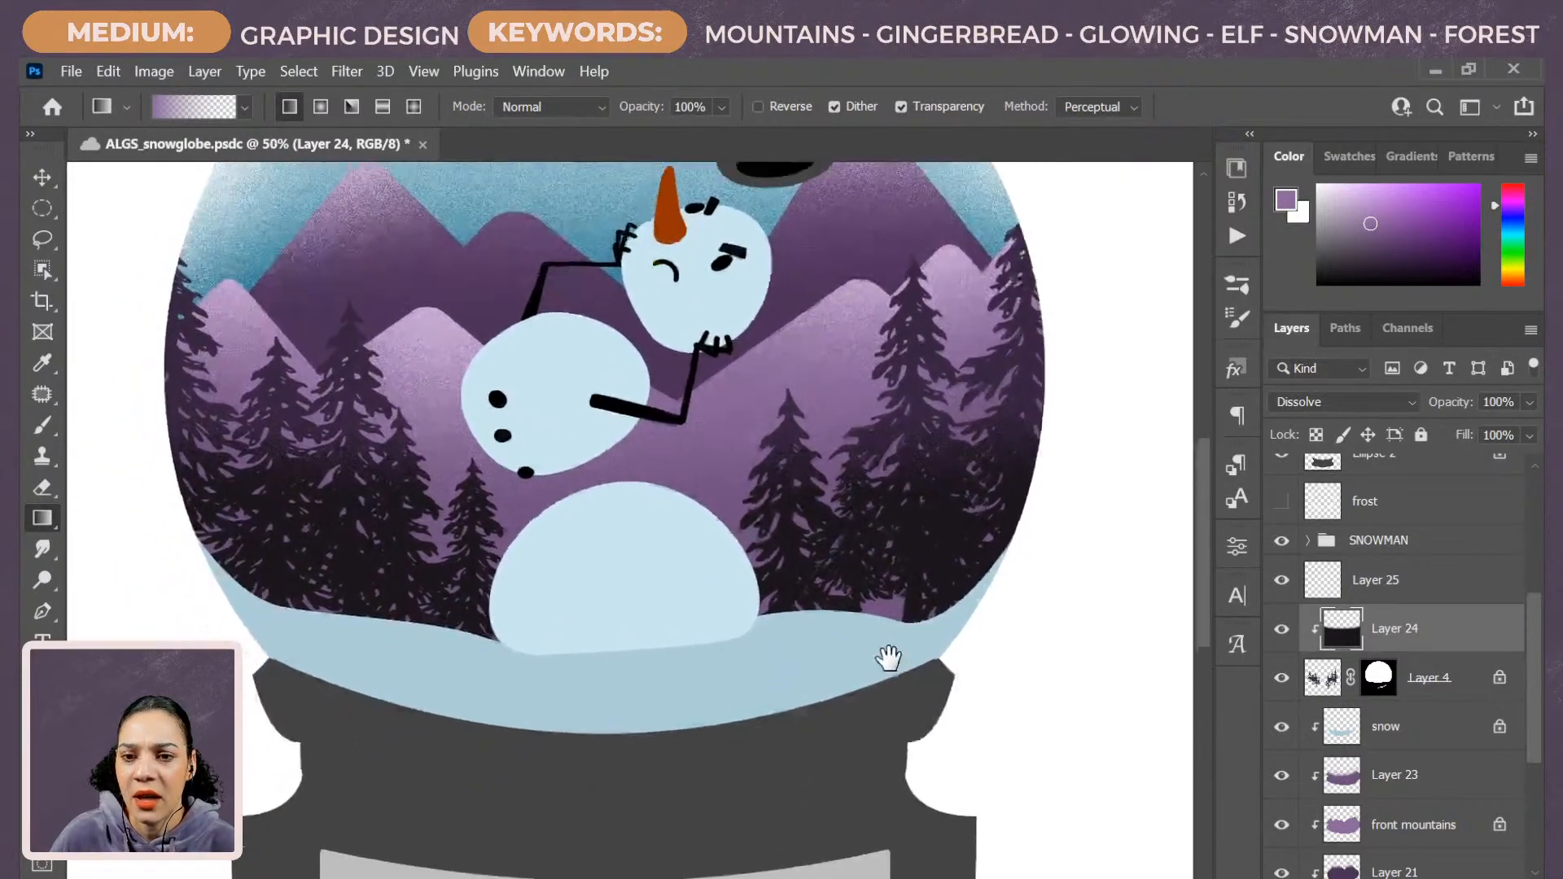
left_click_drag(887, 656, 878, 677)
left_click(865, 705, "ctrl")
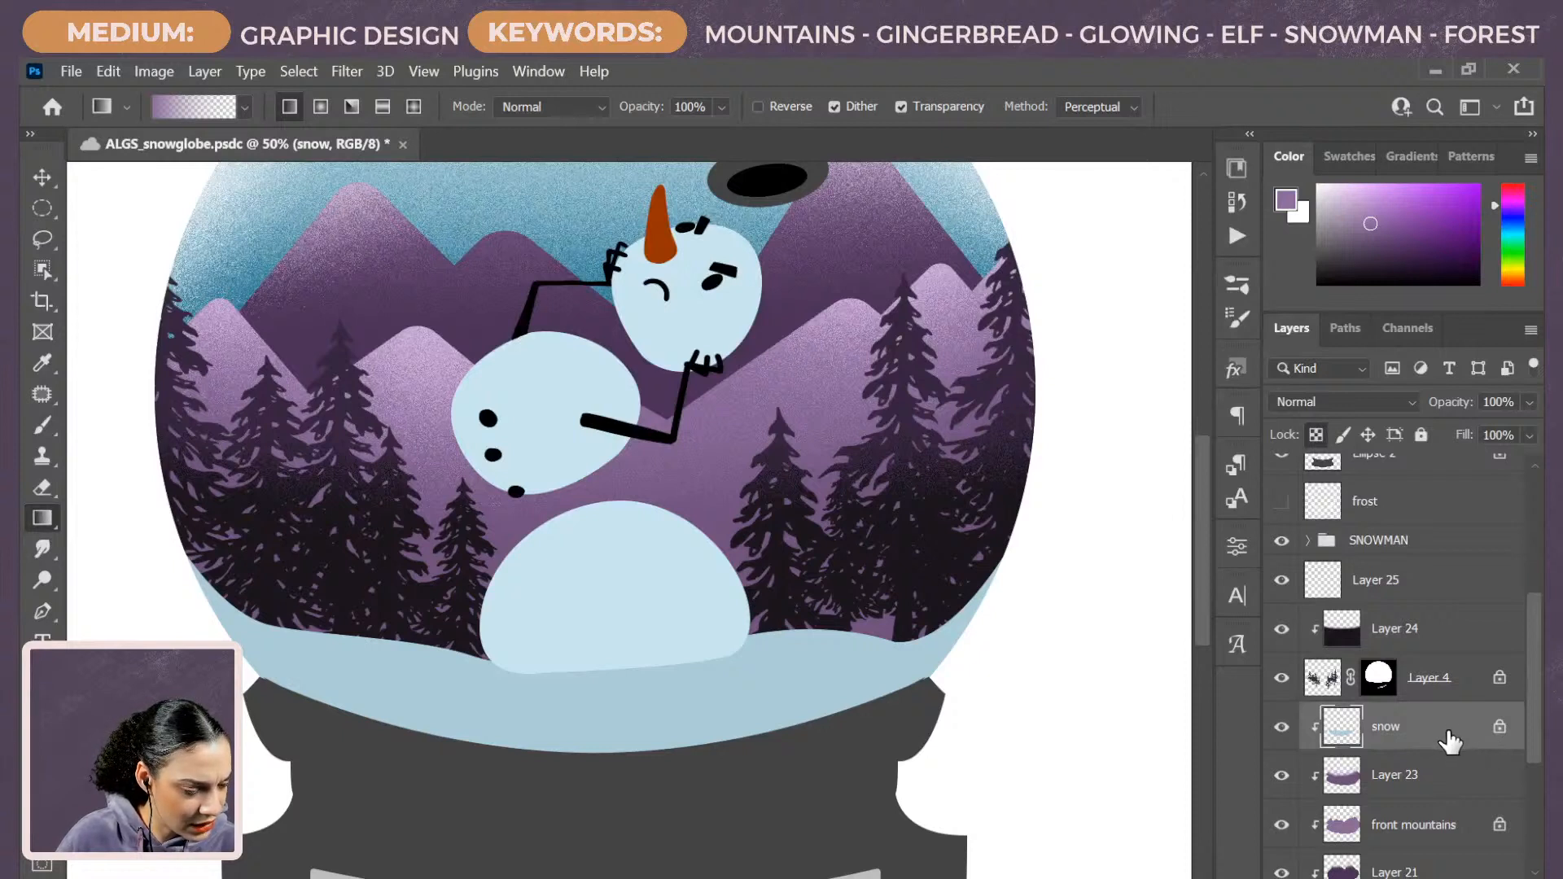
key("ctrl+shift+n")
key("Return")
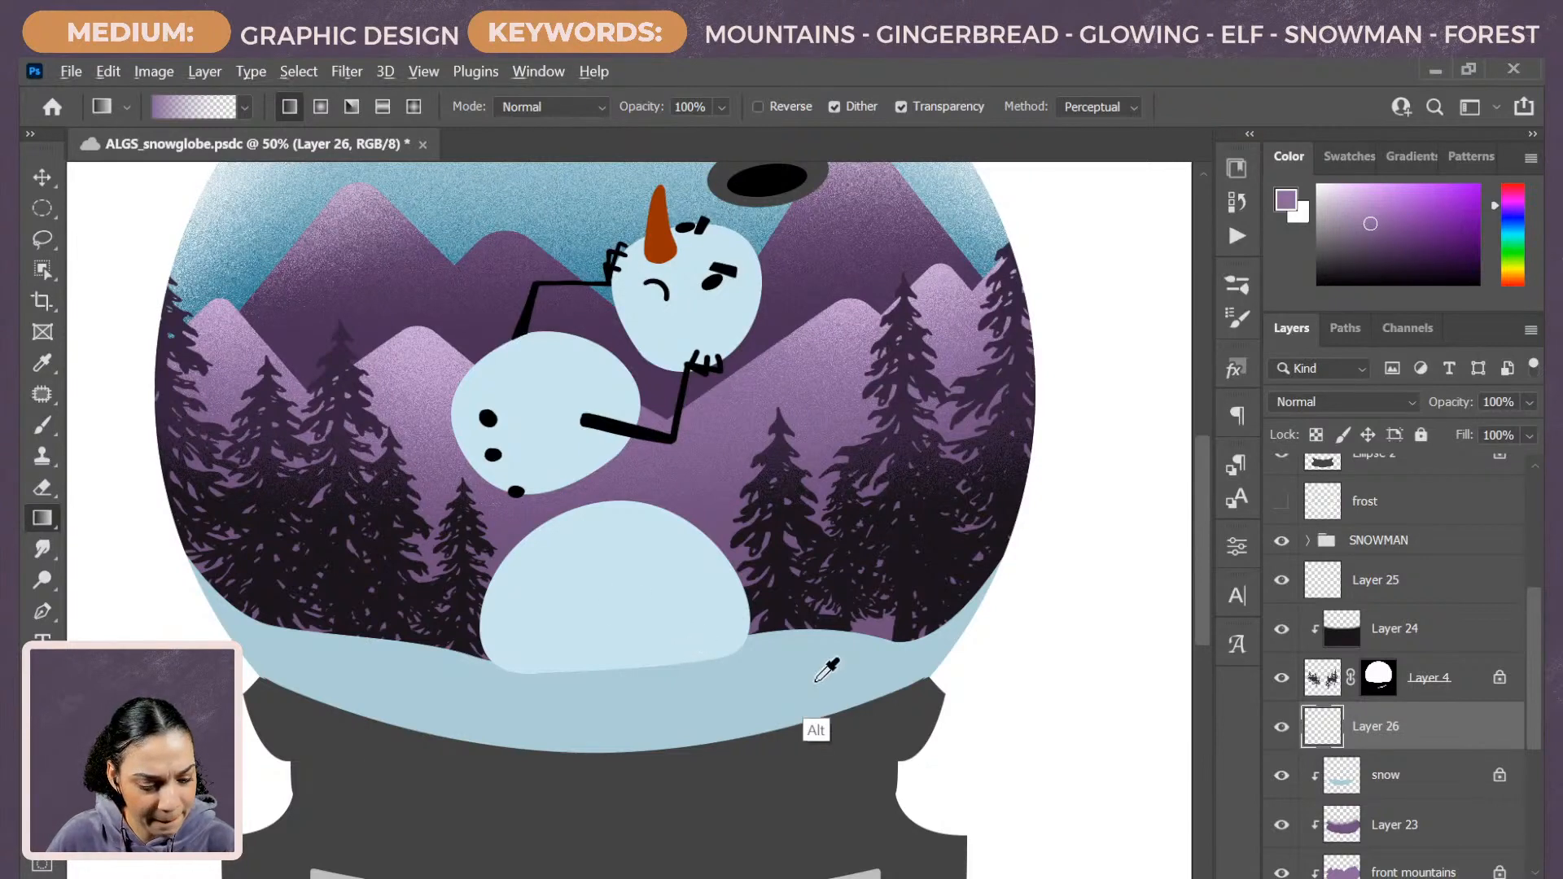
Draw gradients in the palette's medium blue along the snow's lower and outer edges on Layer 26 and set its blend mode to Dissolve.
left_click(823, 656, "alt")
left_click_drag(1036, 453, 947, 567)
left_click(929, 172, "alt")
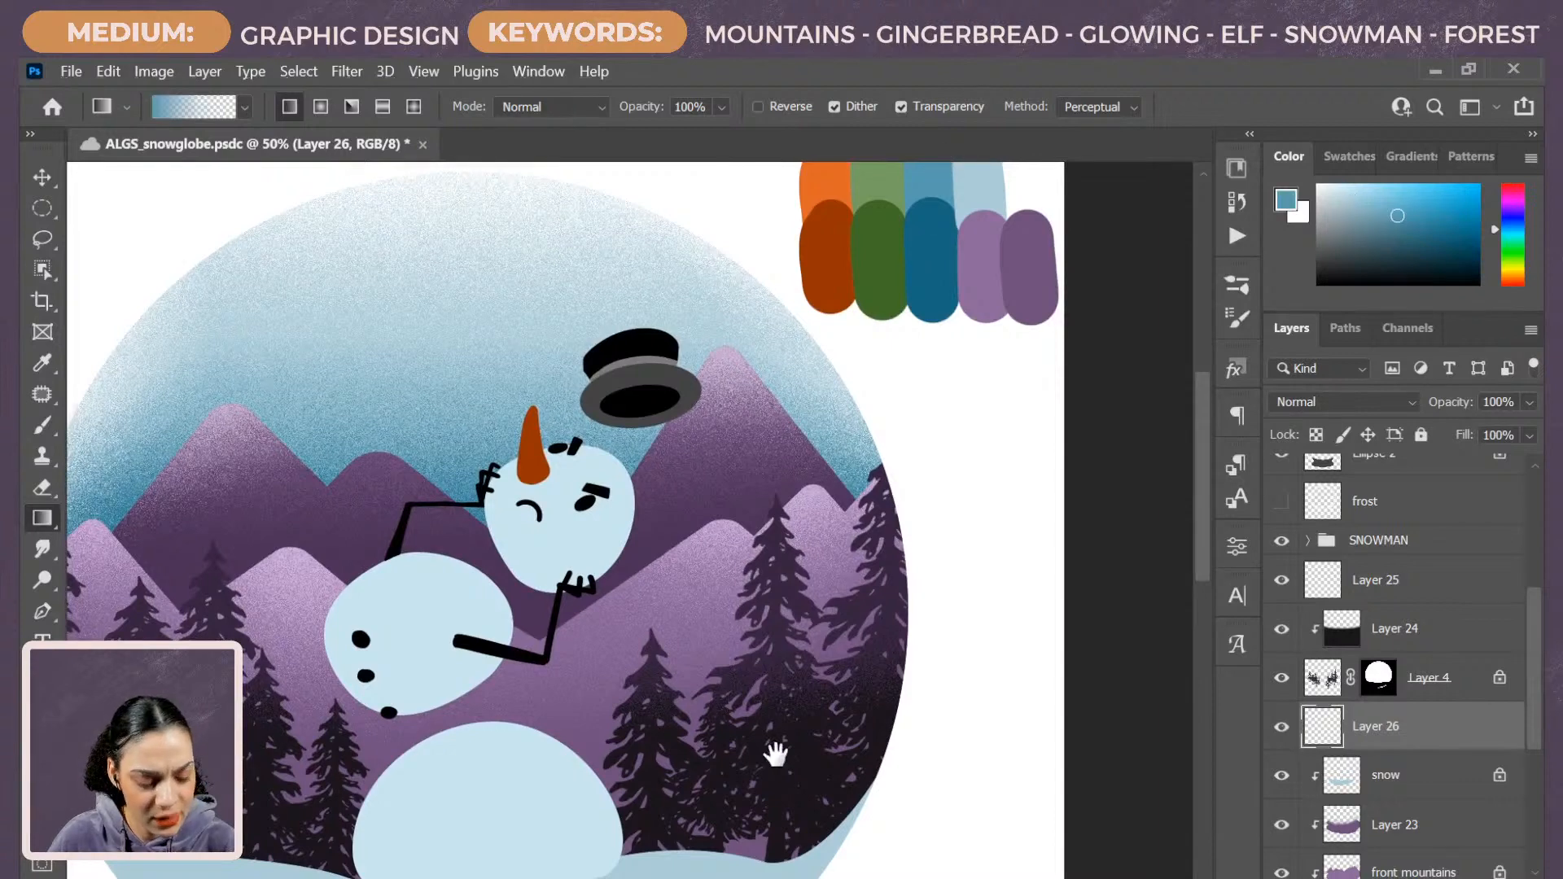
scroll(650, 581, "down", 5)
left_click_drag(275, 641, 365, 506)
left_click_drag(320, 663, 394, 489)
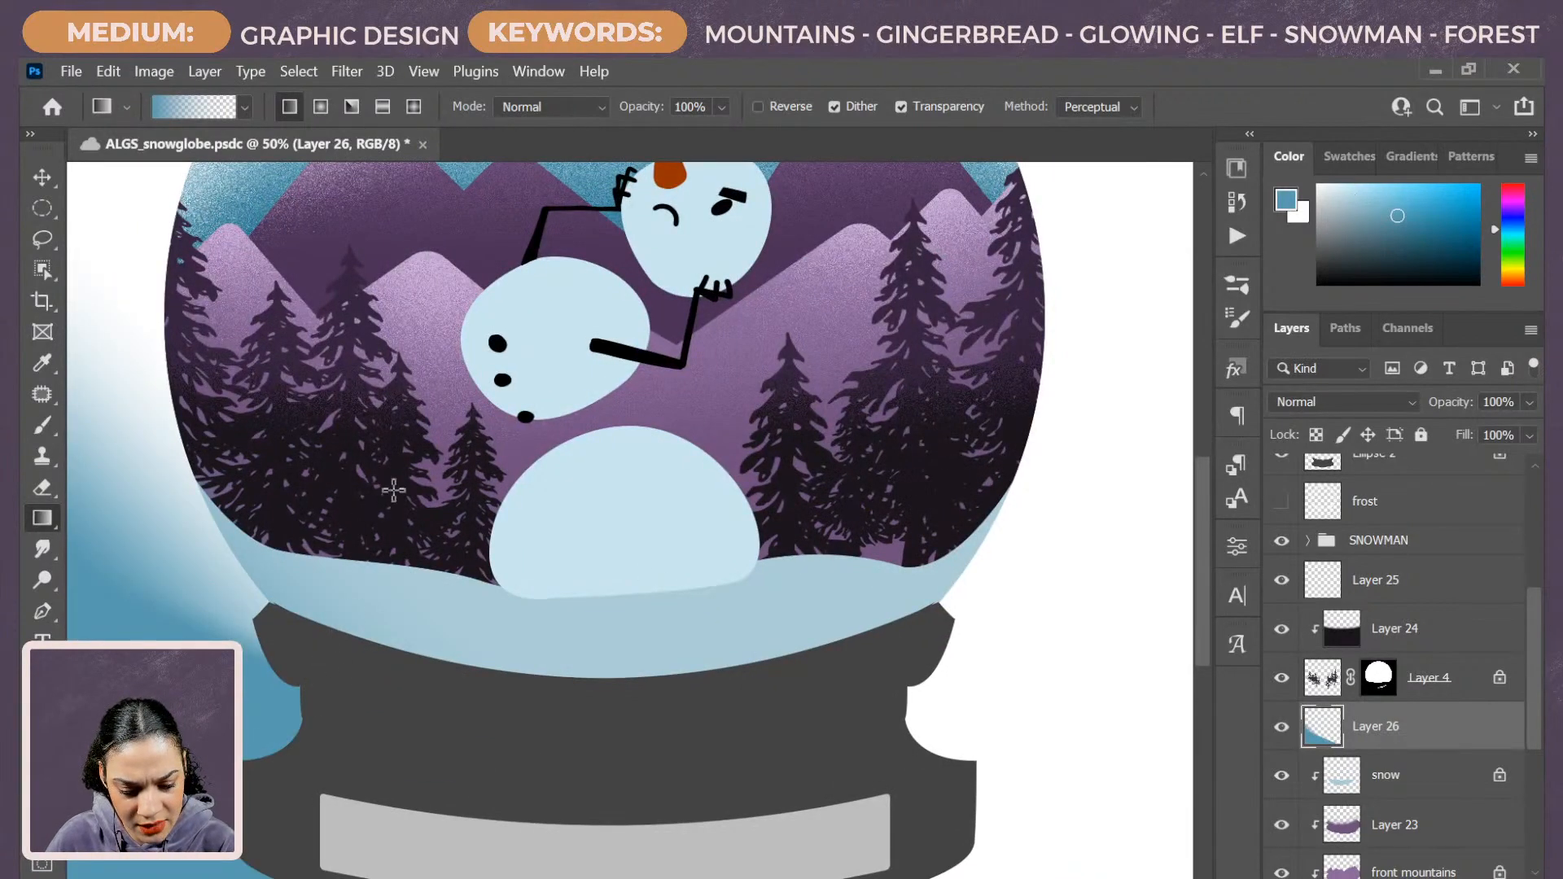
left_click_drag(295, 647, 465, 517)
left_click_drag(921, 660, 887, 557)
left_click_drag(1005, 588, 965, 500)
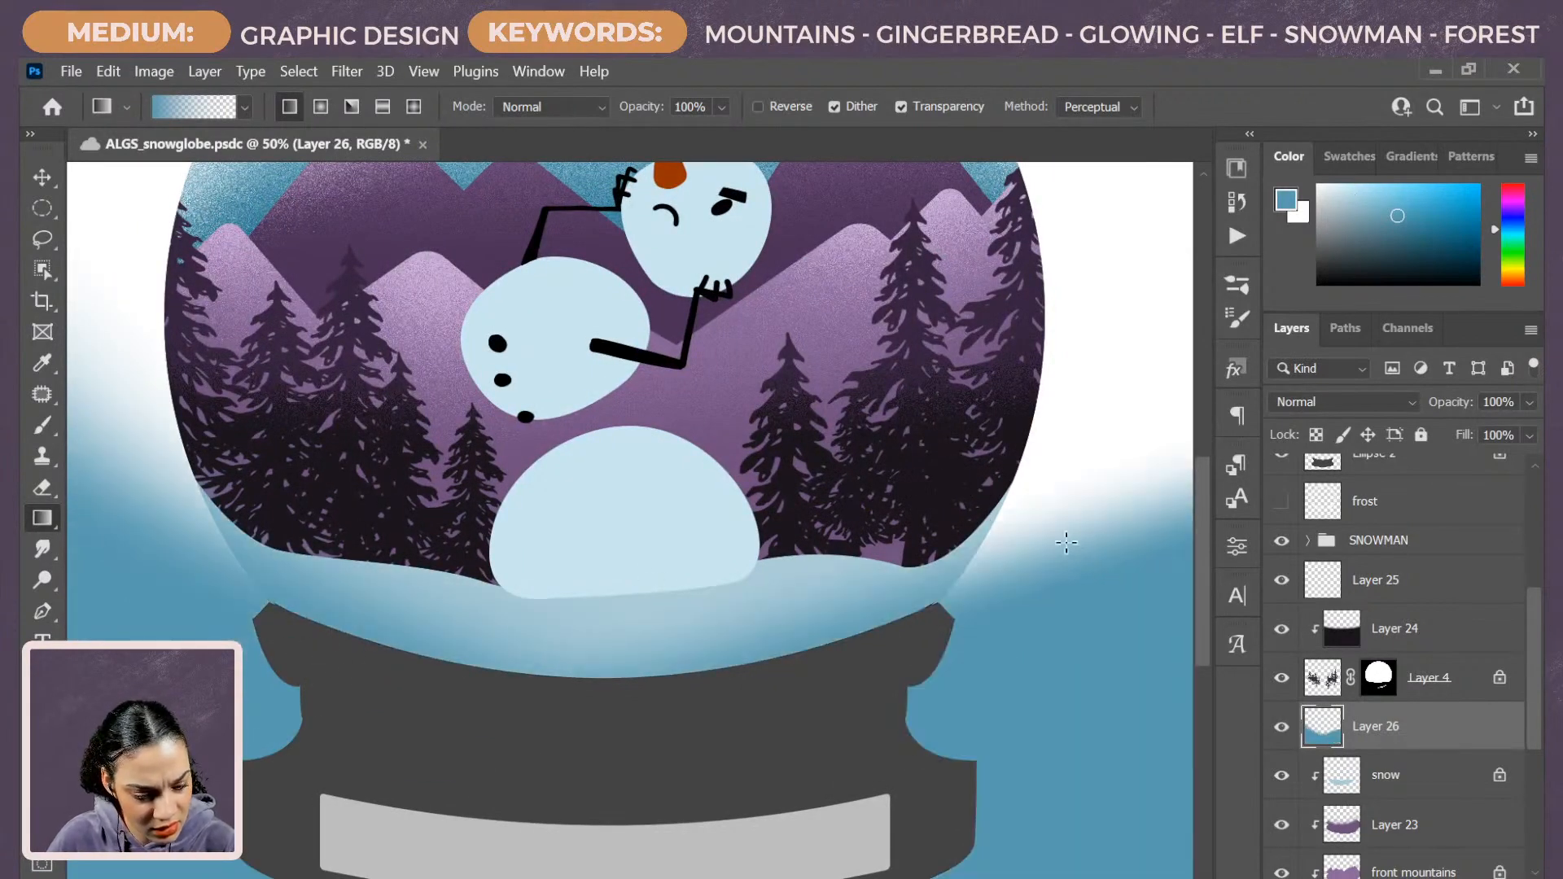
left_click_drag(915, 632, 857, 521)
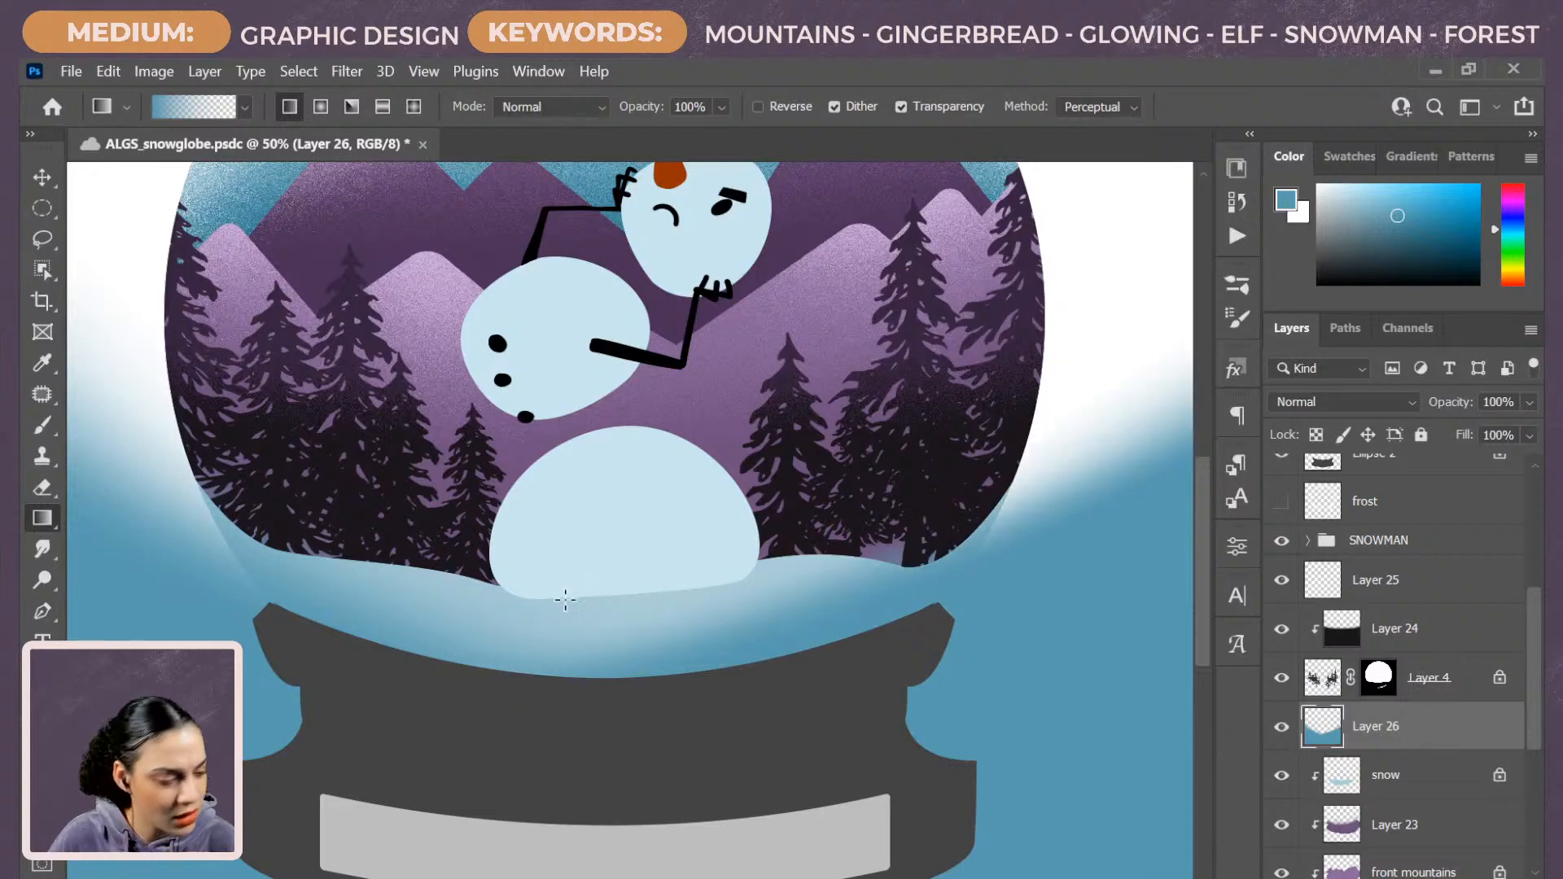
left_click(1343, 402)
left_click(1321, 345)
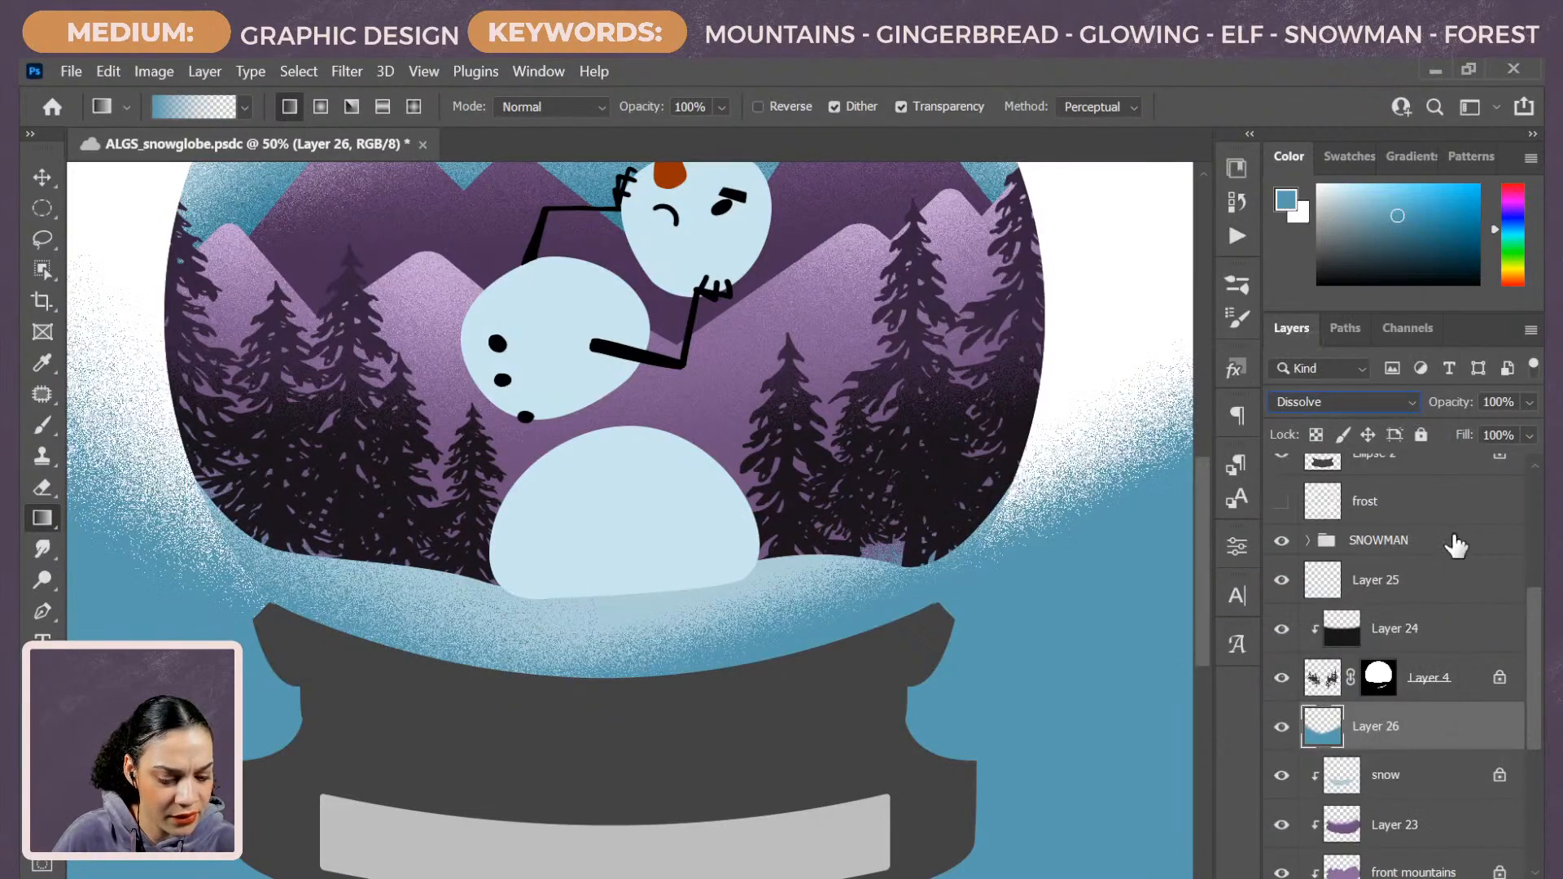
Try masking Layer 26 to the outline of the snow layer, then undo the mask and deselect.
left_click(1341, 775, "ctrl")
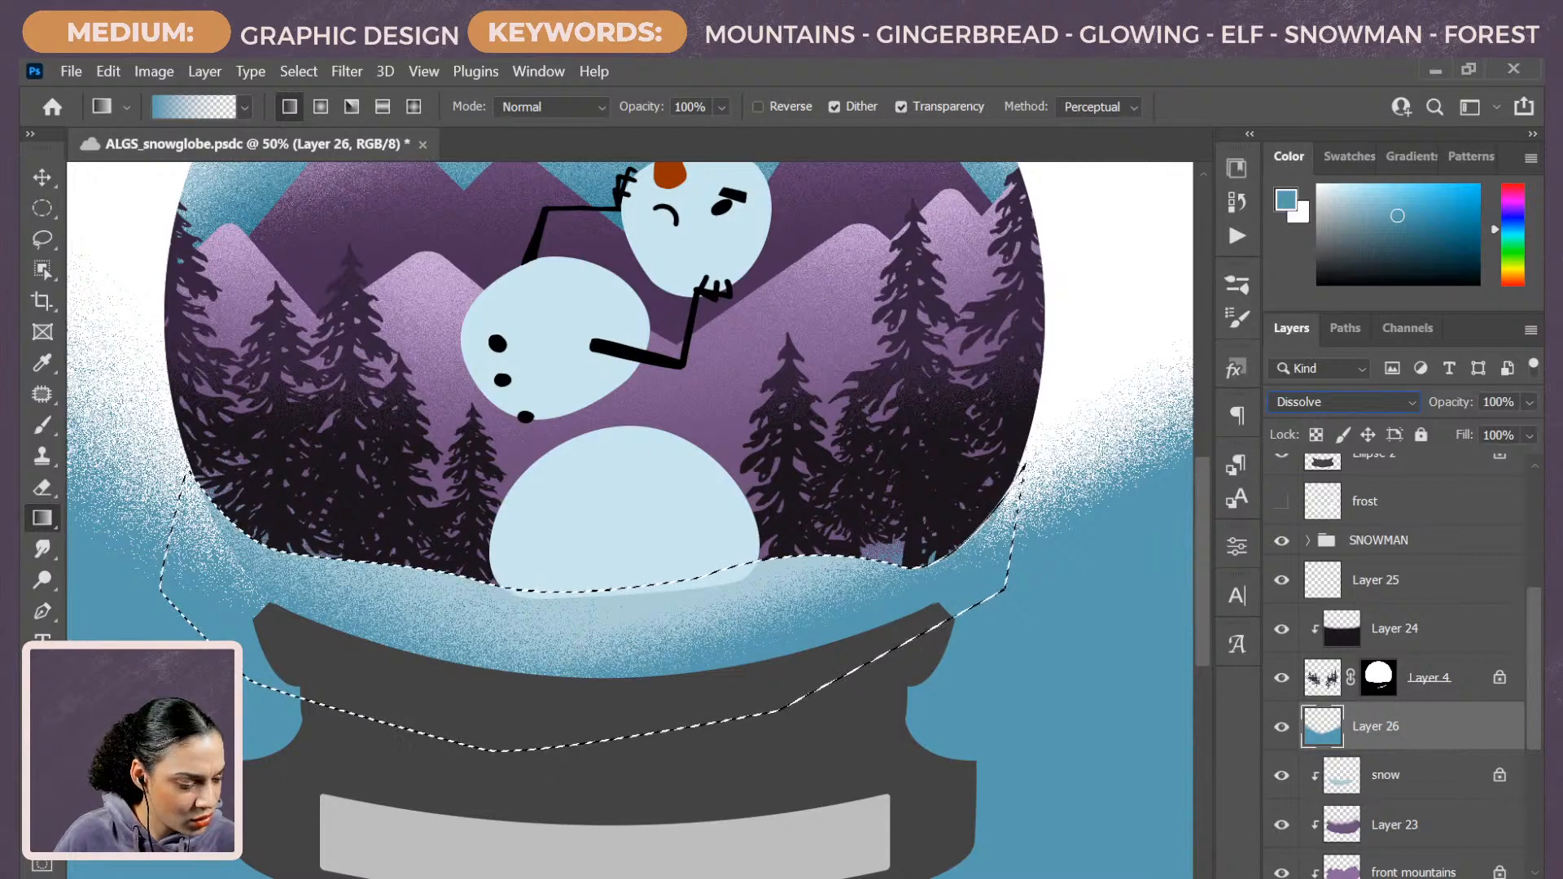
left_click(1134, 672)
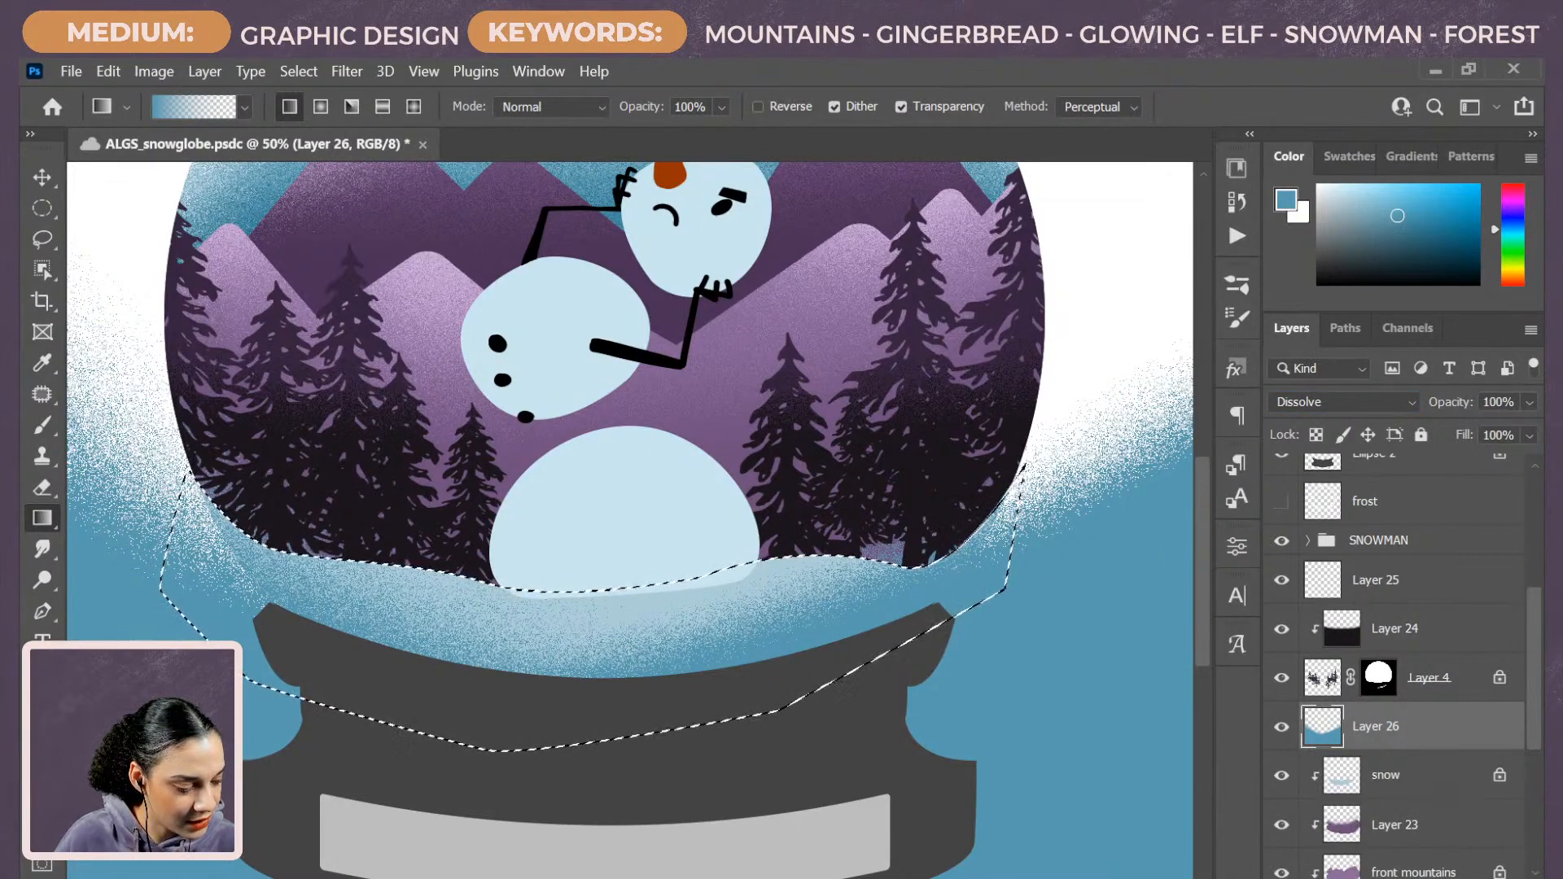
left_click(1374, 877)
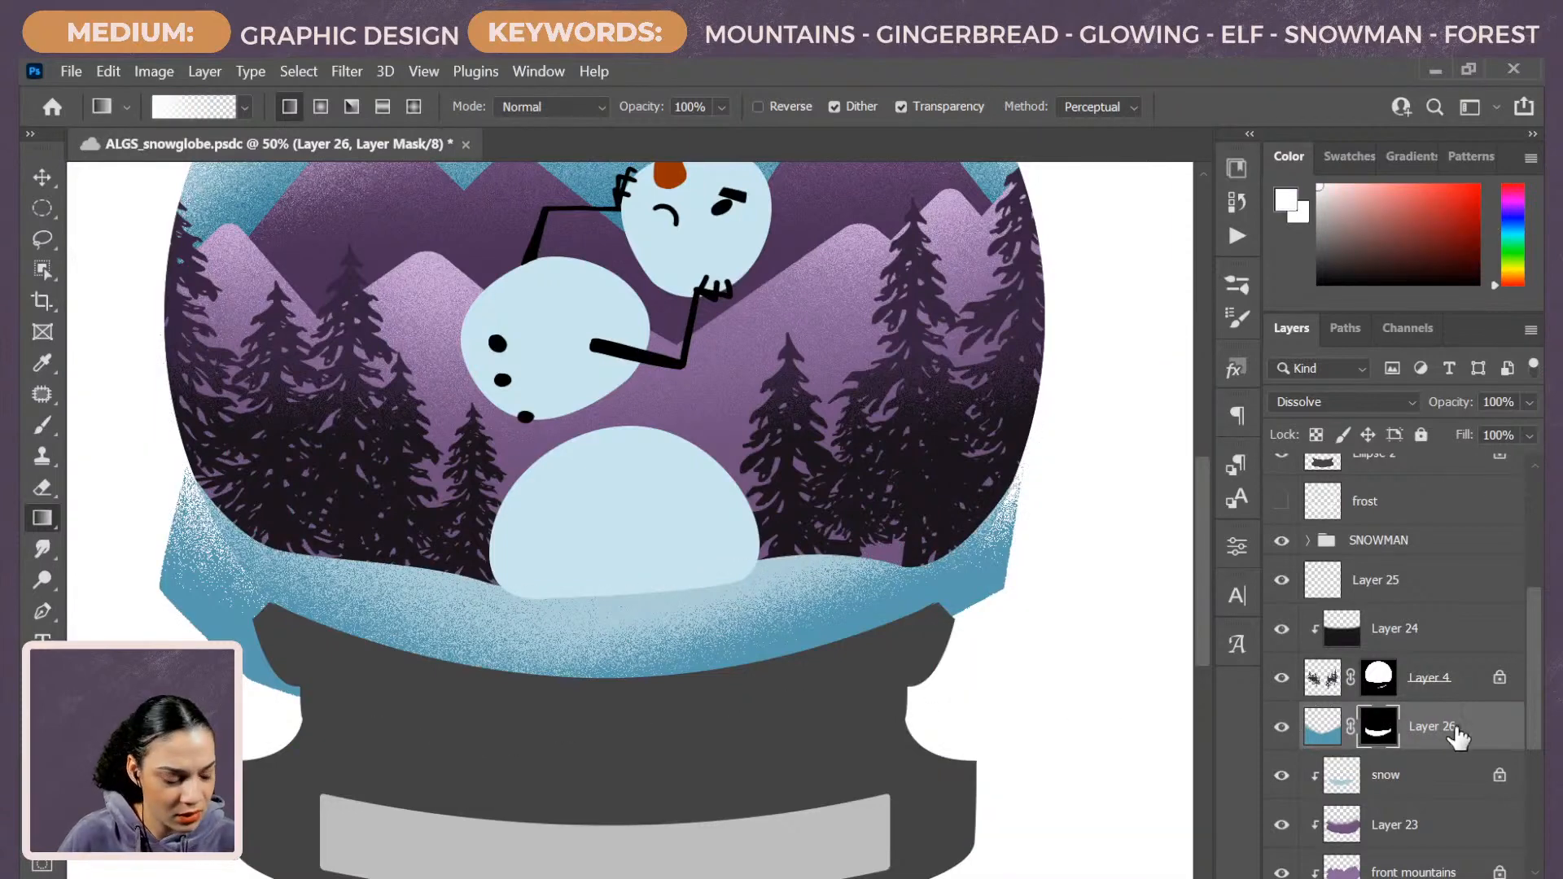
key("ctrl+z")
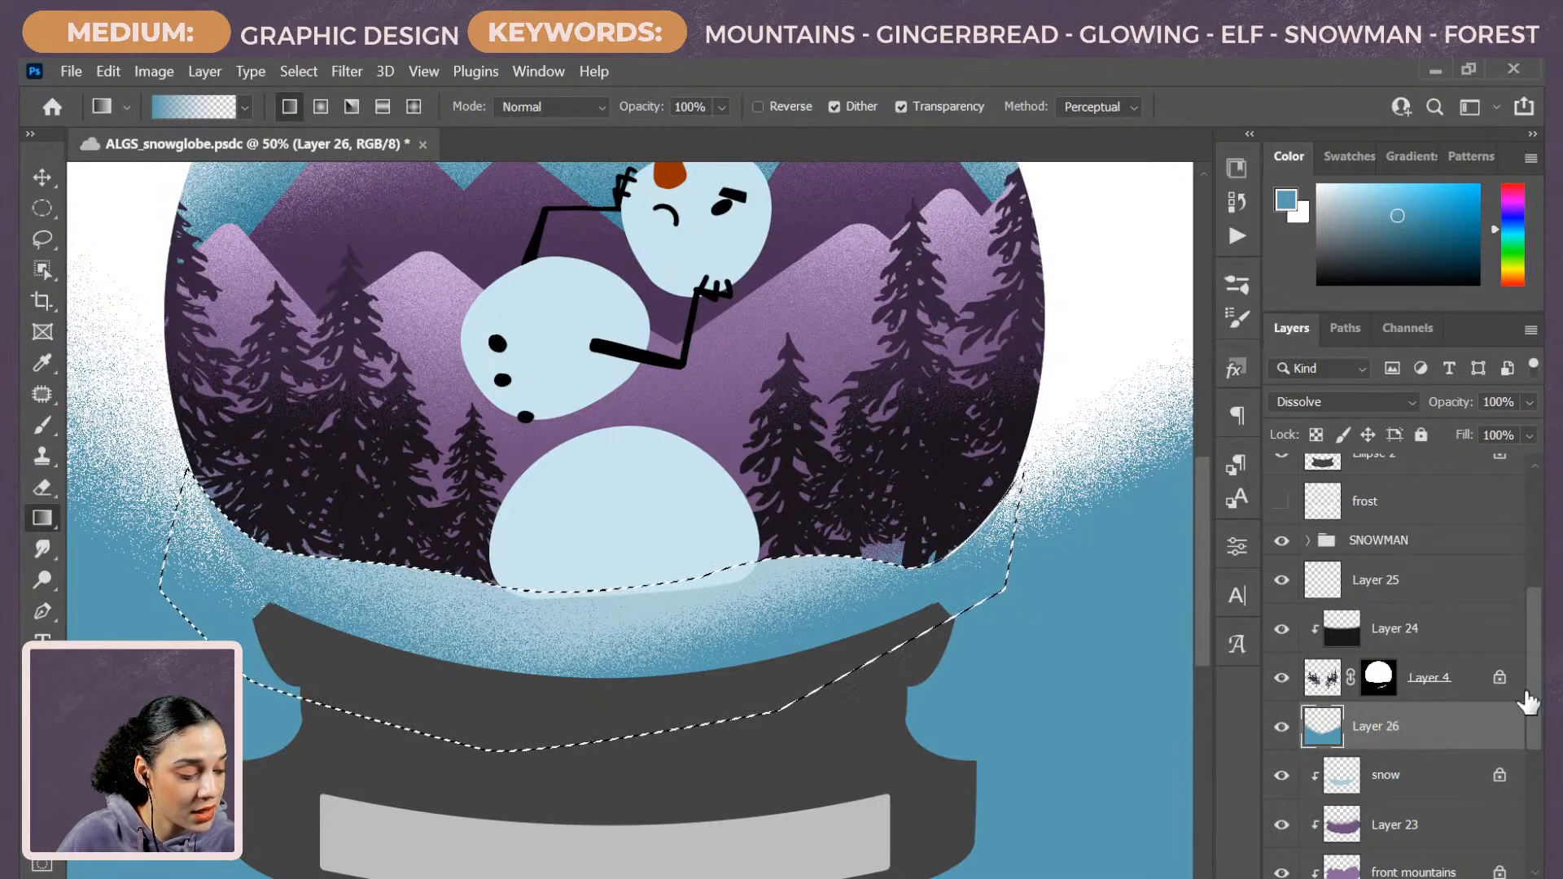
scroll(1529, 708, "down", 4)
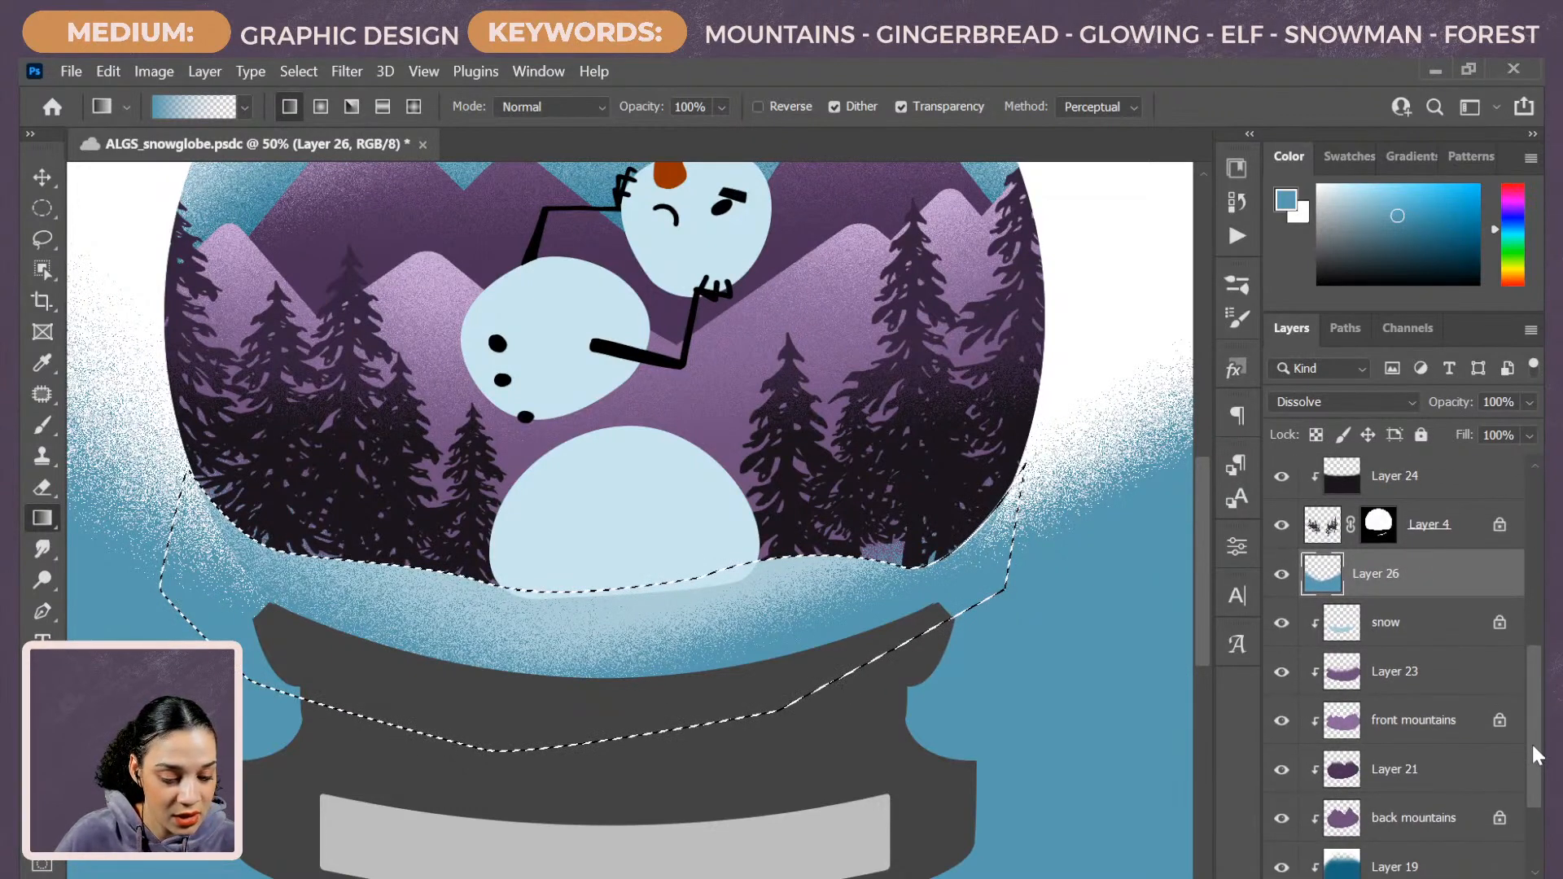
mouse_move(1531, 741)
left_mouse_down()
mouse_move(1531, 713)
mouse_move(1528, 757)
left_mouse_up()
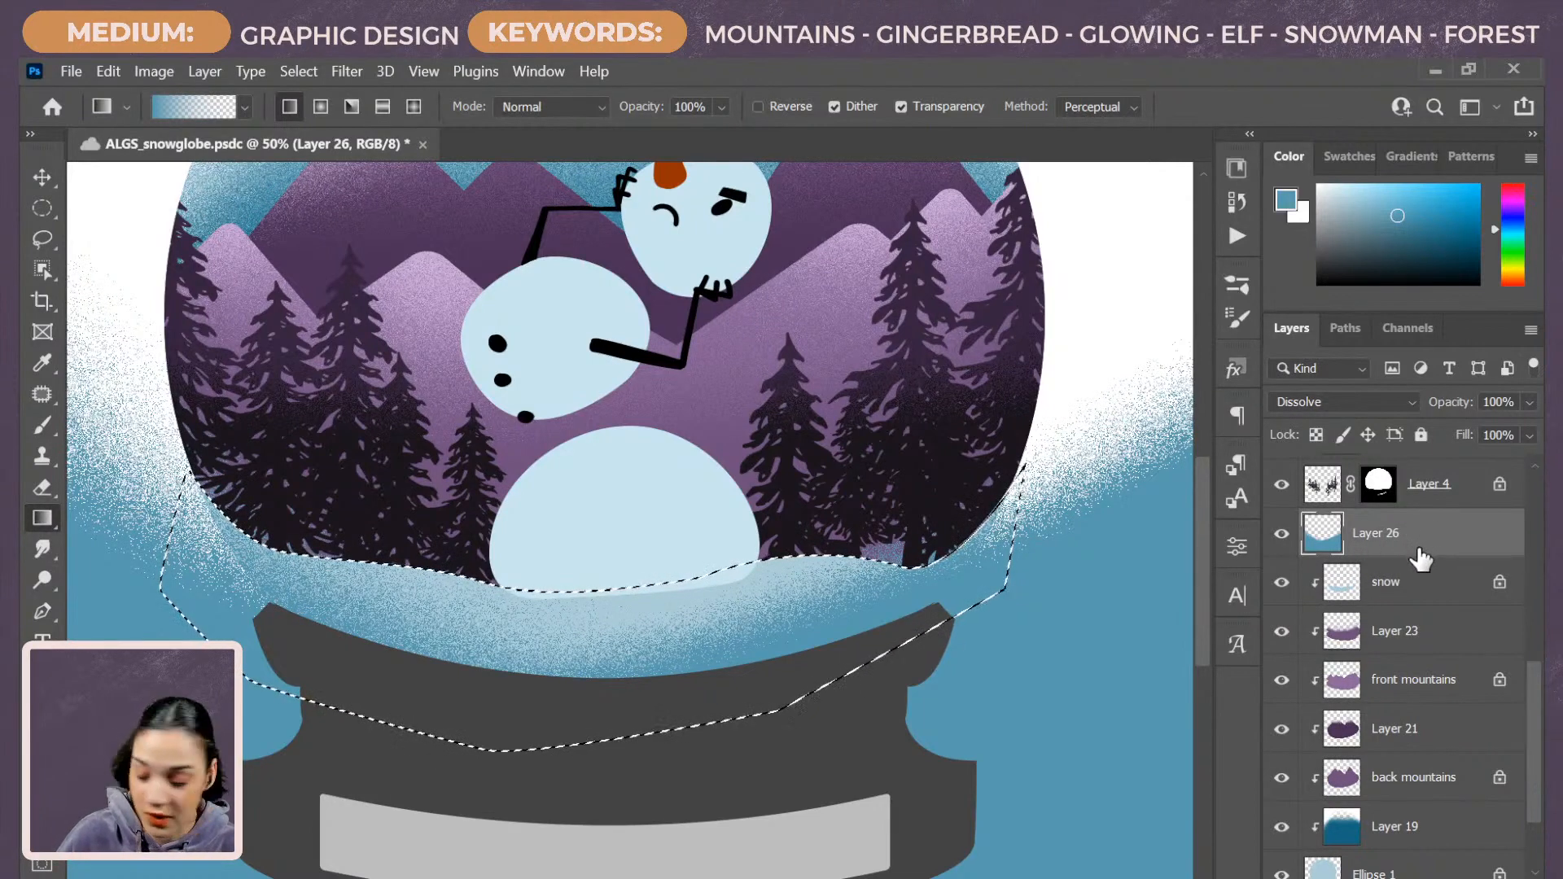
key("ctrl+d")
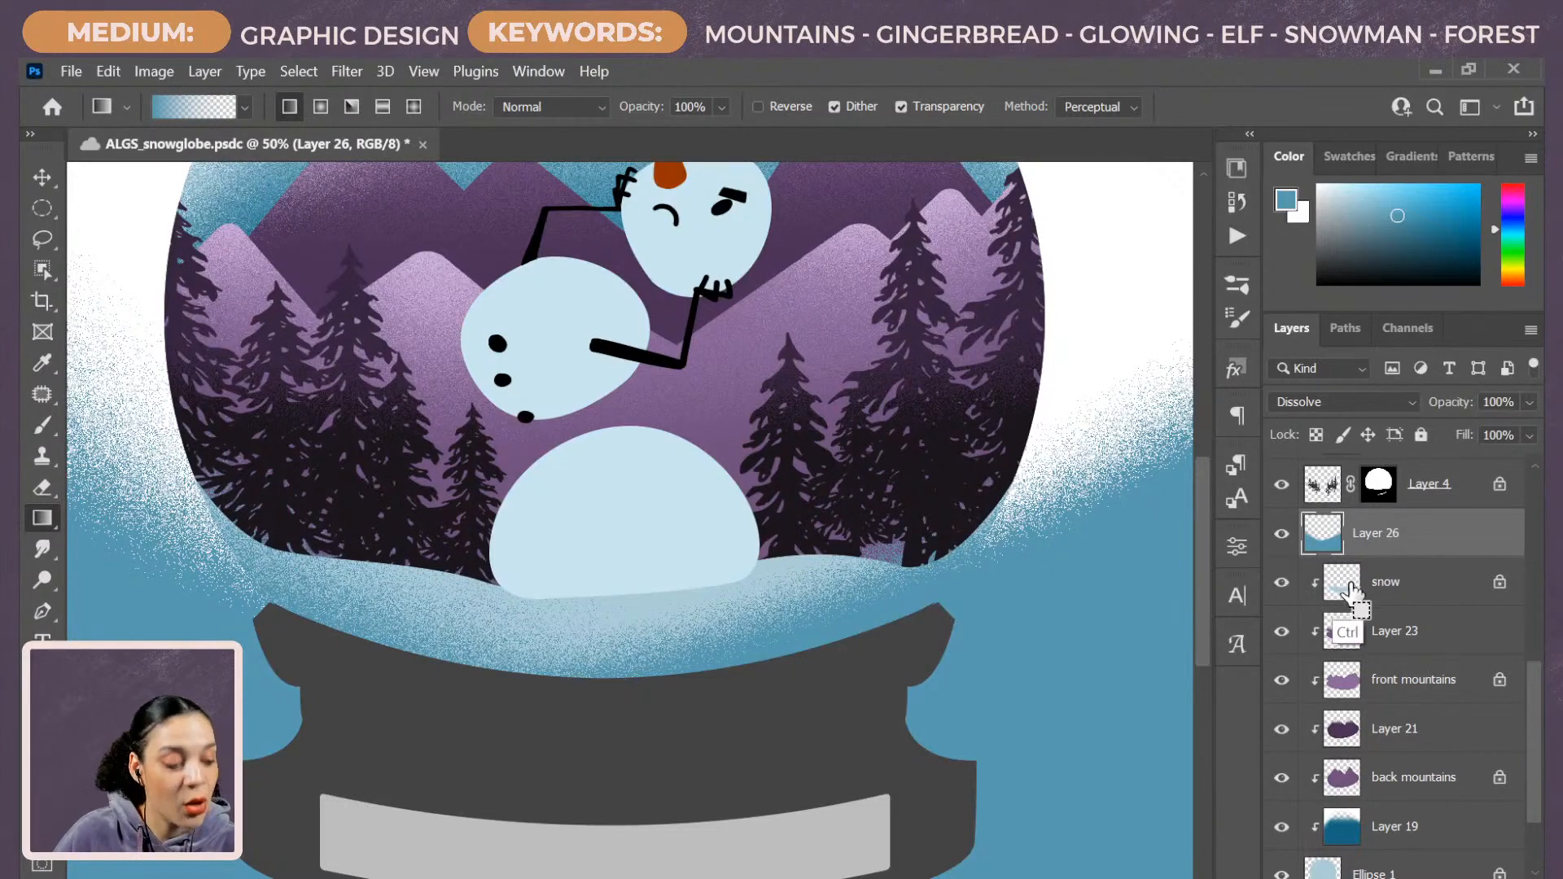
Try combining the outlines of the snow layer and Ellipse 1 into one selection, and discard the selection.
left_click(1345, 588, "ctrl")
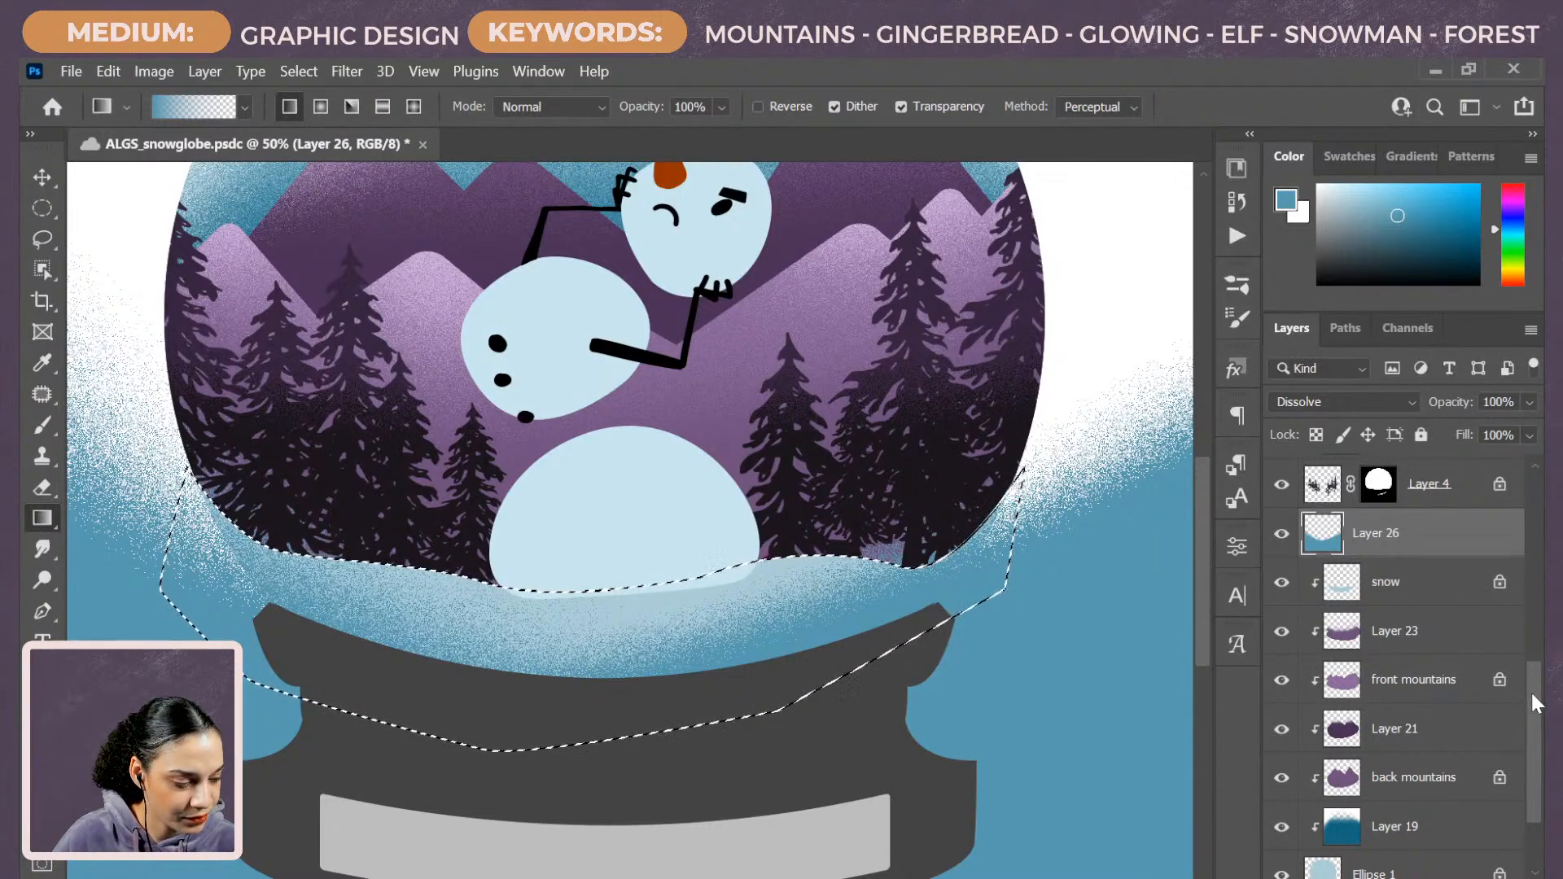
left_click_drag(1531, 688, 1535, 744)
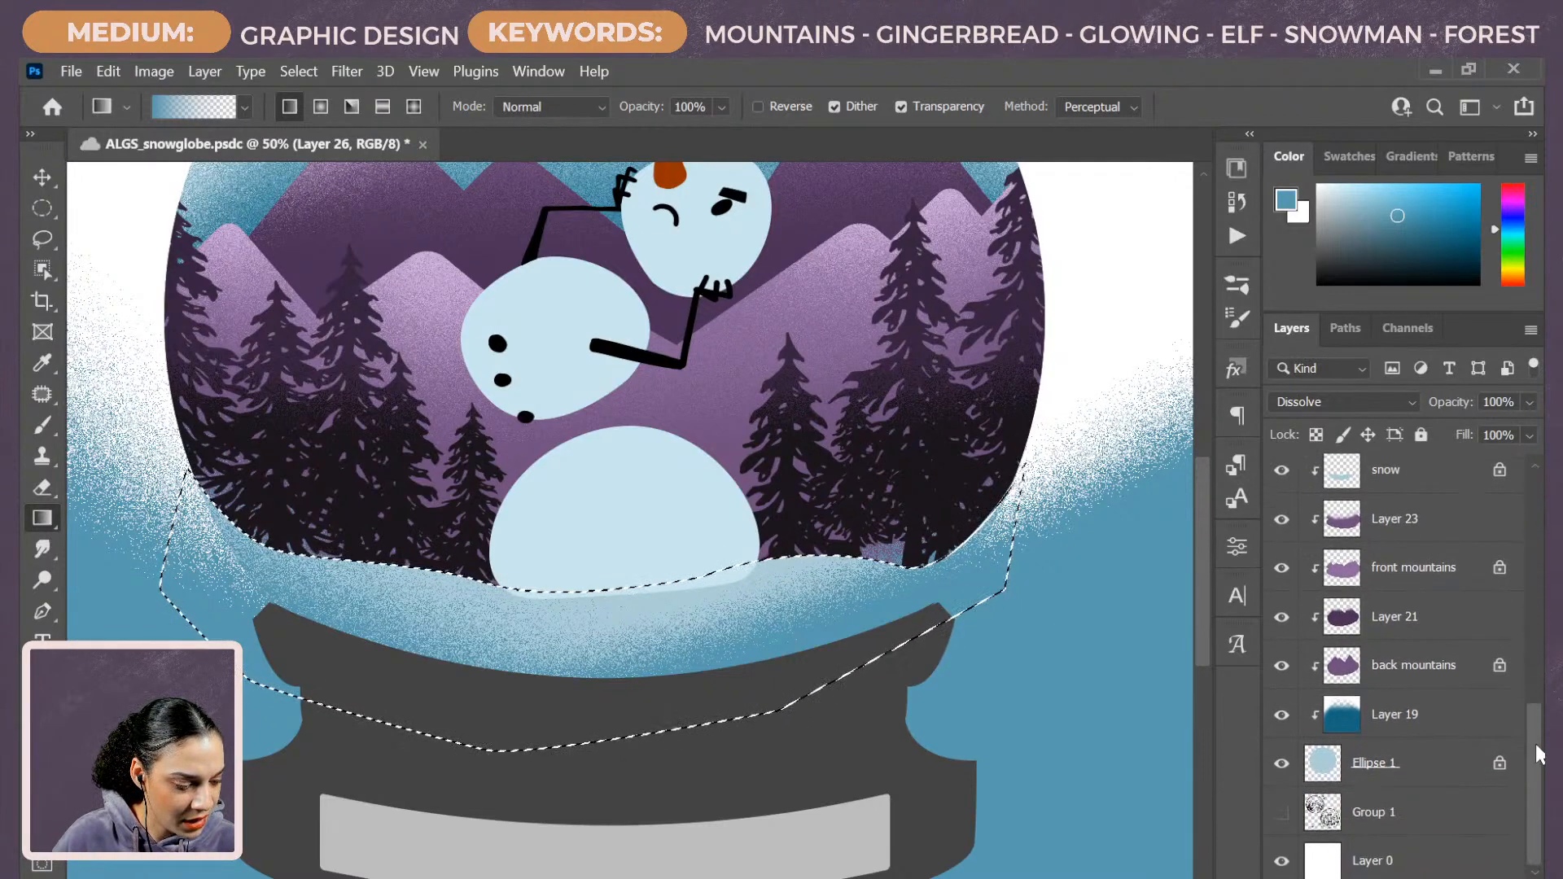
left_click(1326, 768, "ctrl+shift")
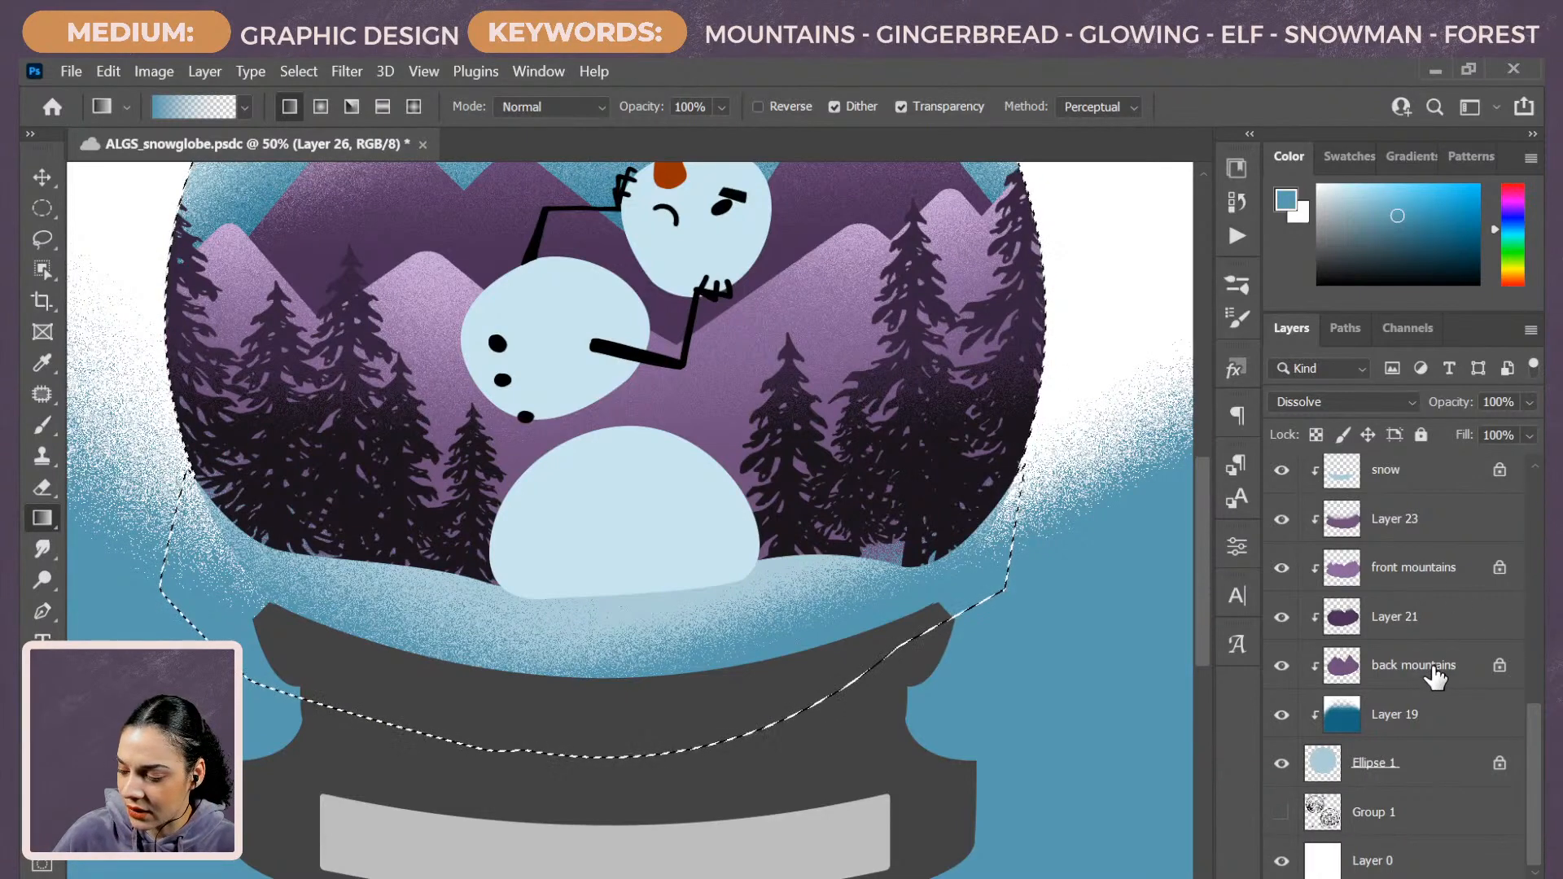
key("ctrl+d")
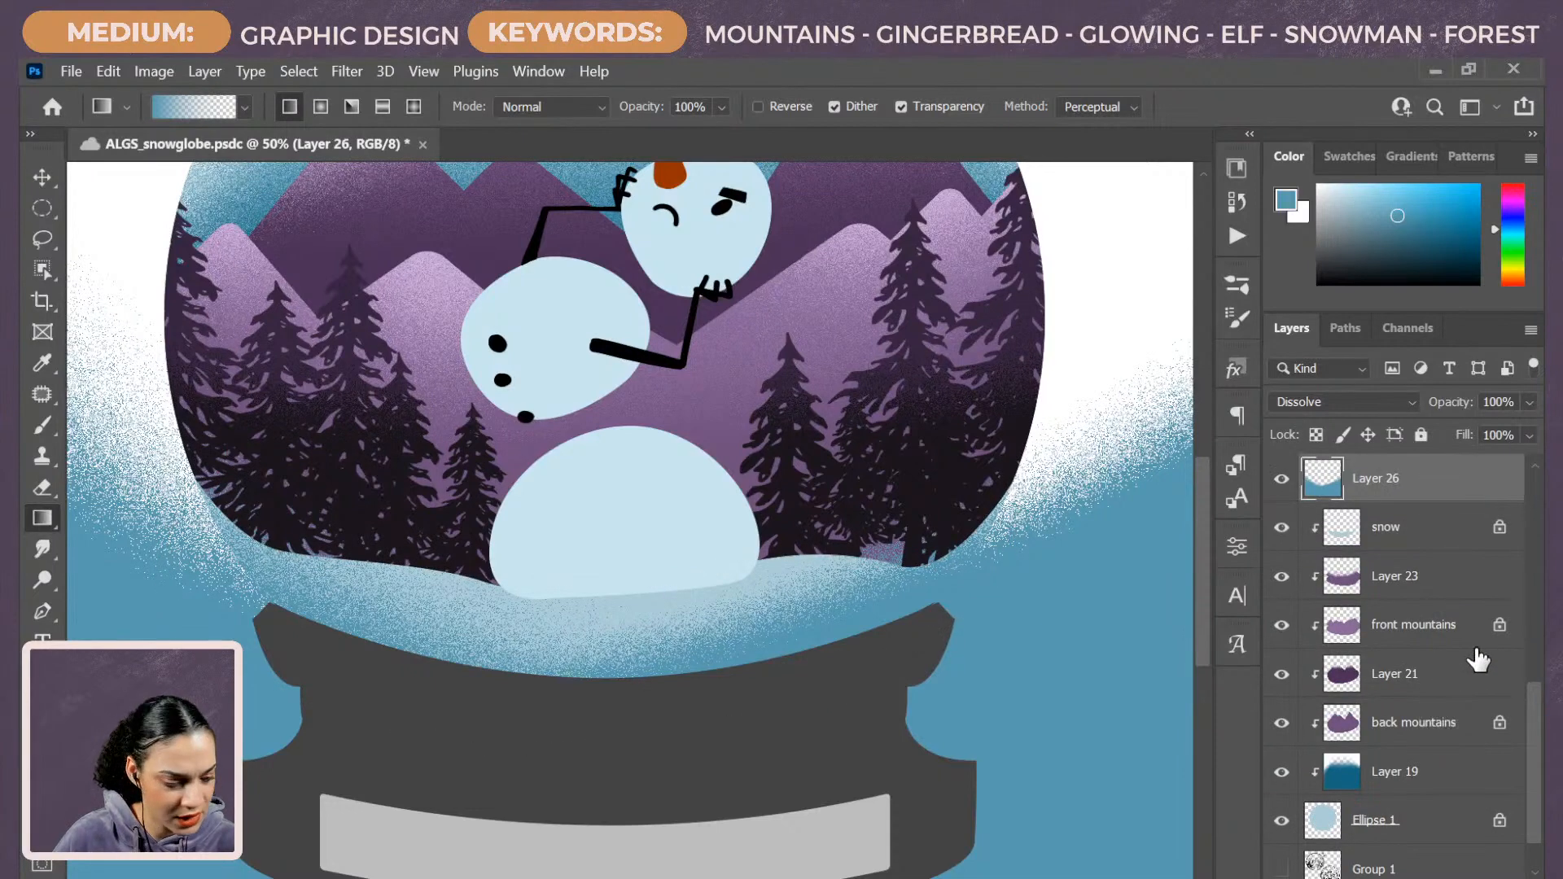
Mask Layer 26 to the round globe outline of Ellipse 1.
left_click(1322, 820, "ctrl")
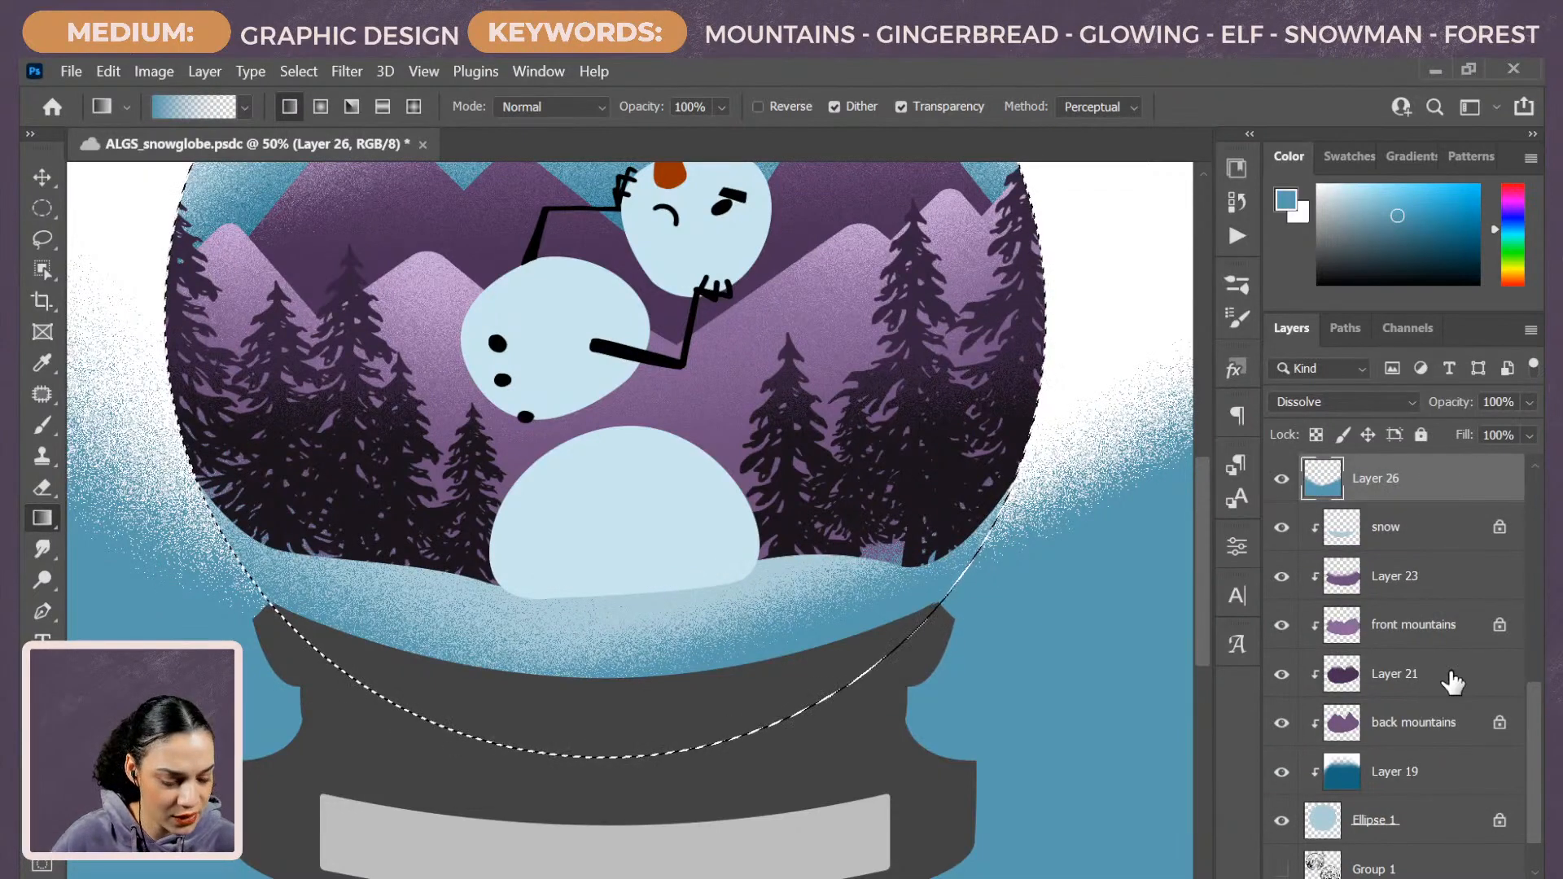
left_click(1371, 878)
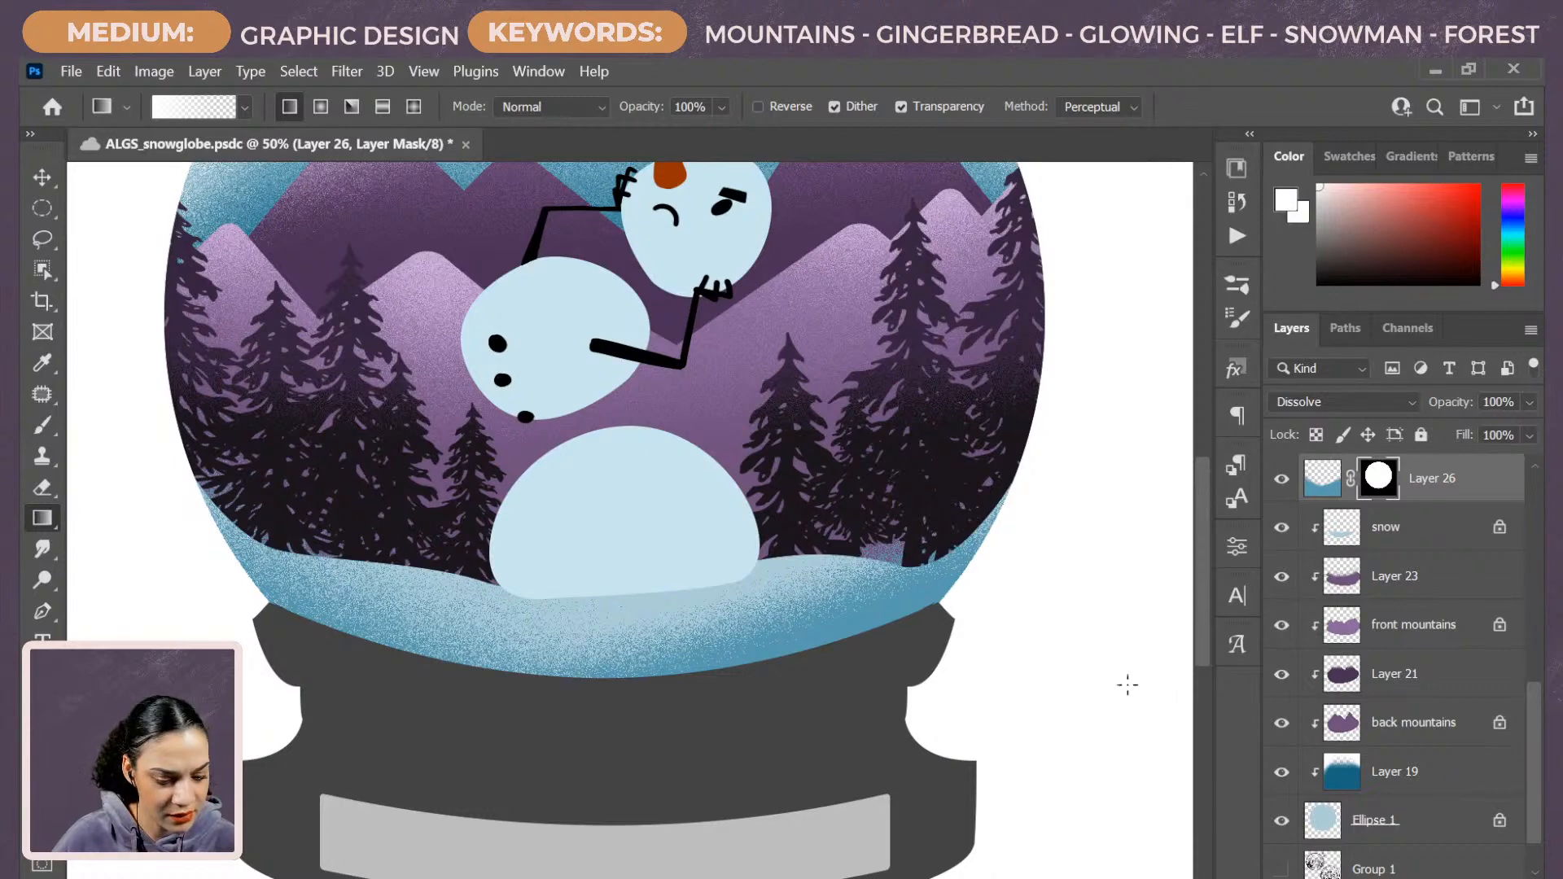
Add a new layer above Layer 16 in the SNOWMAN group and clip it to the snowman's body.
left_click_drag(985, 519, 973, 632)
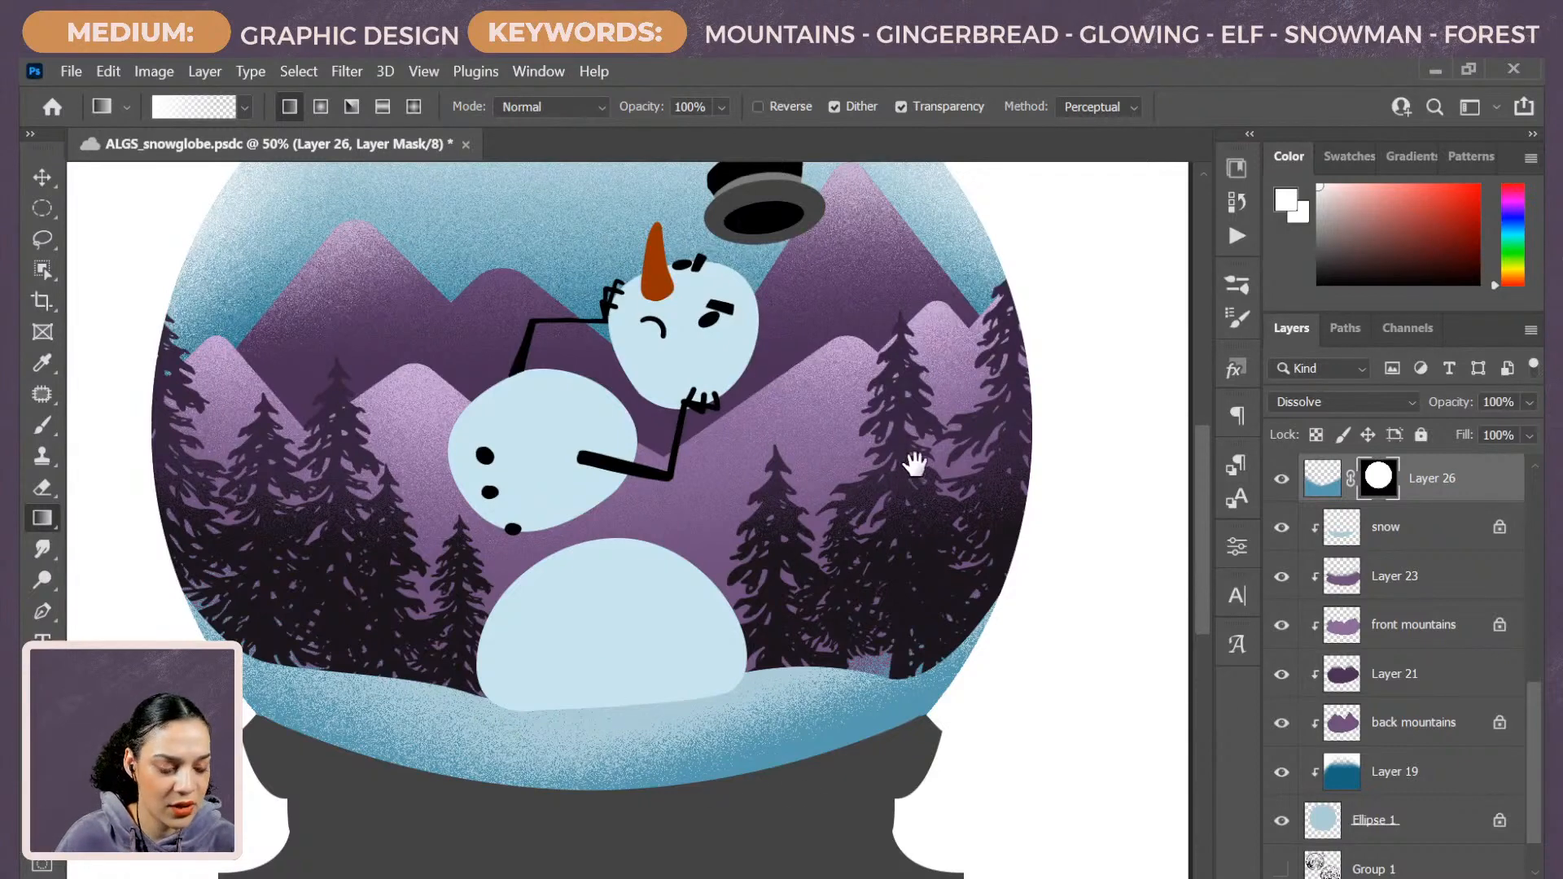
left_click_drag(914, 464, 915, 568)
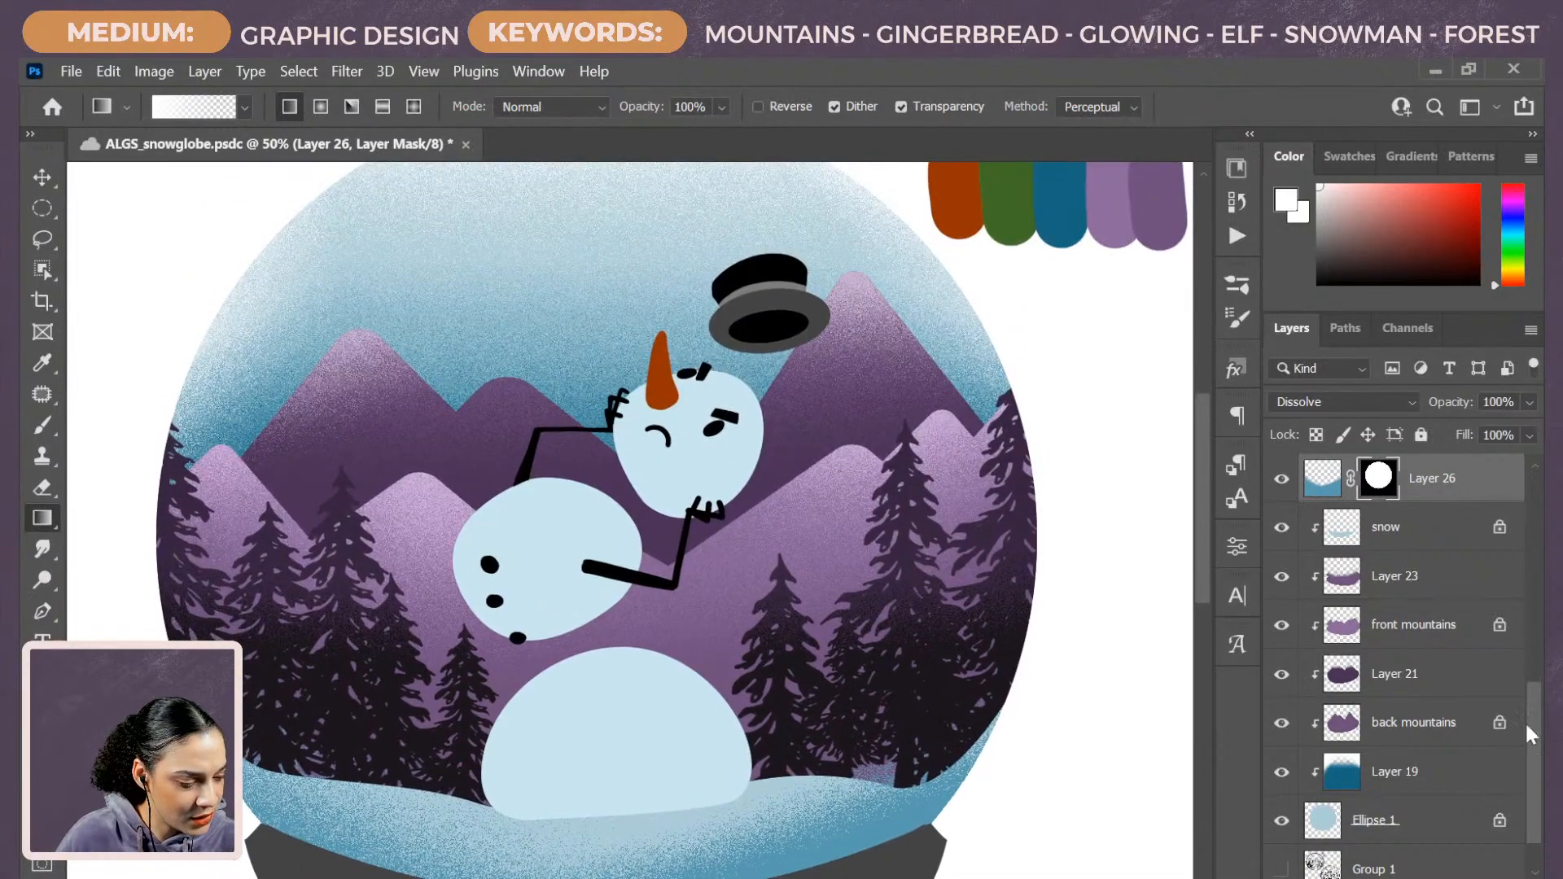
left_click_drag(1531, 720, 1543, 623)
left_click(1308, 582)
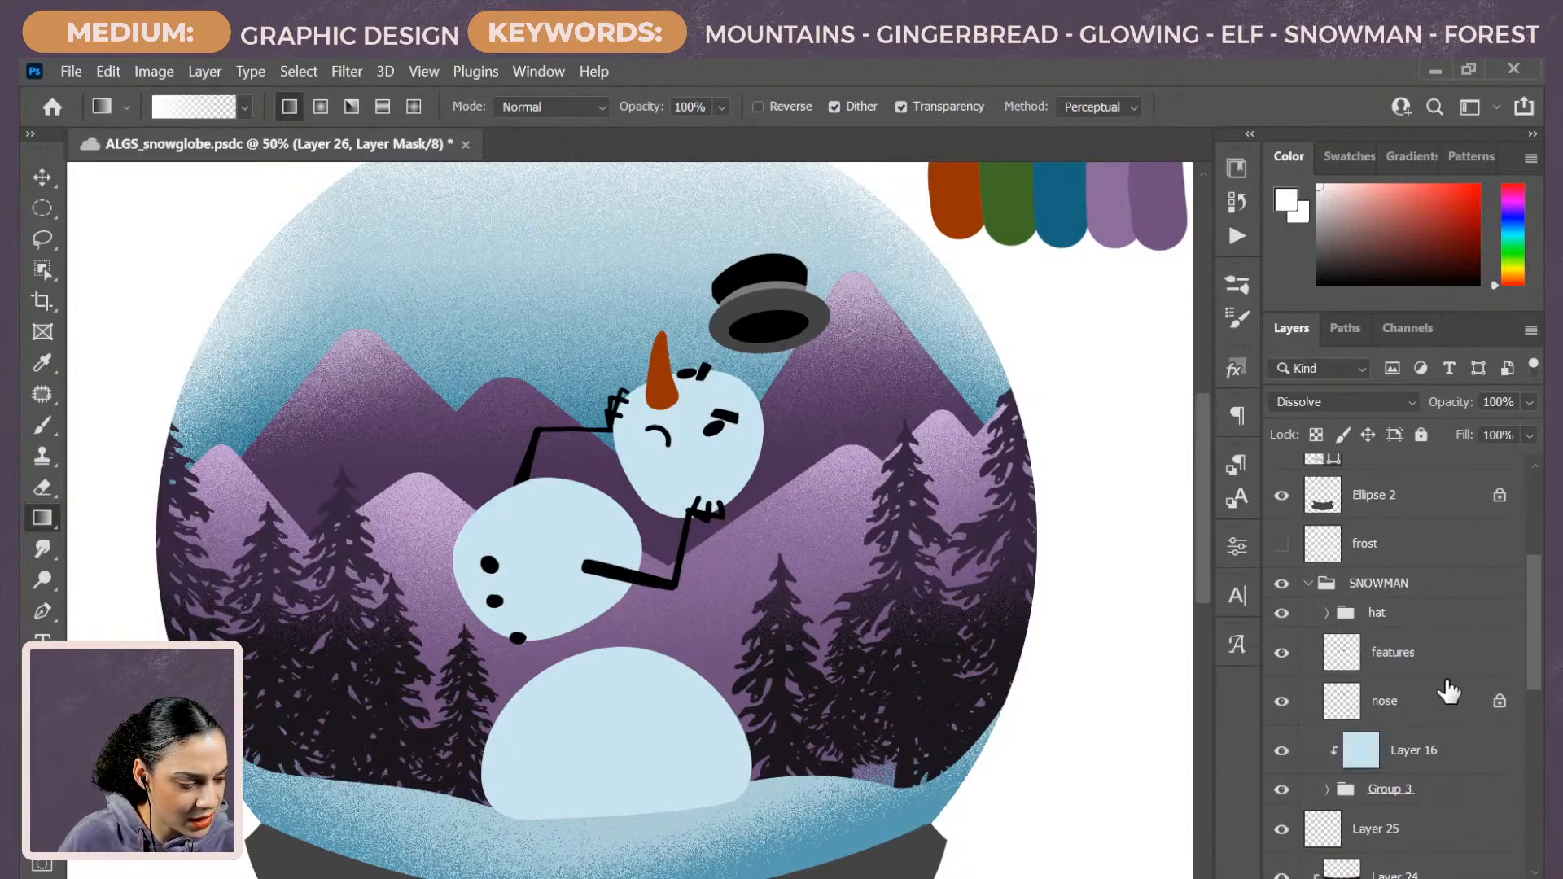
scroll(1533, 668, "down", 4)
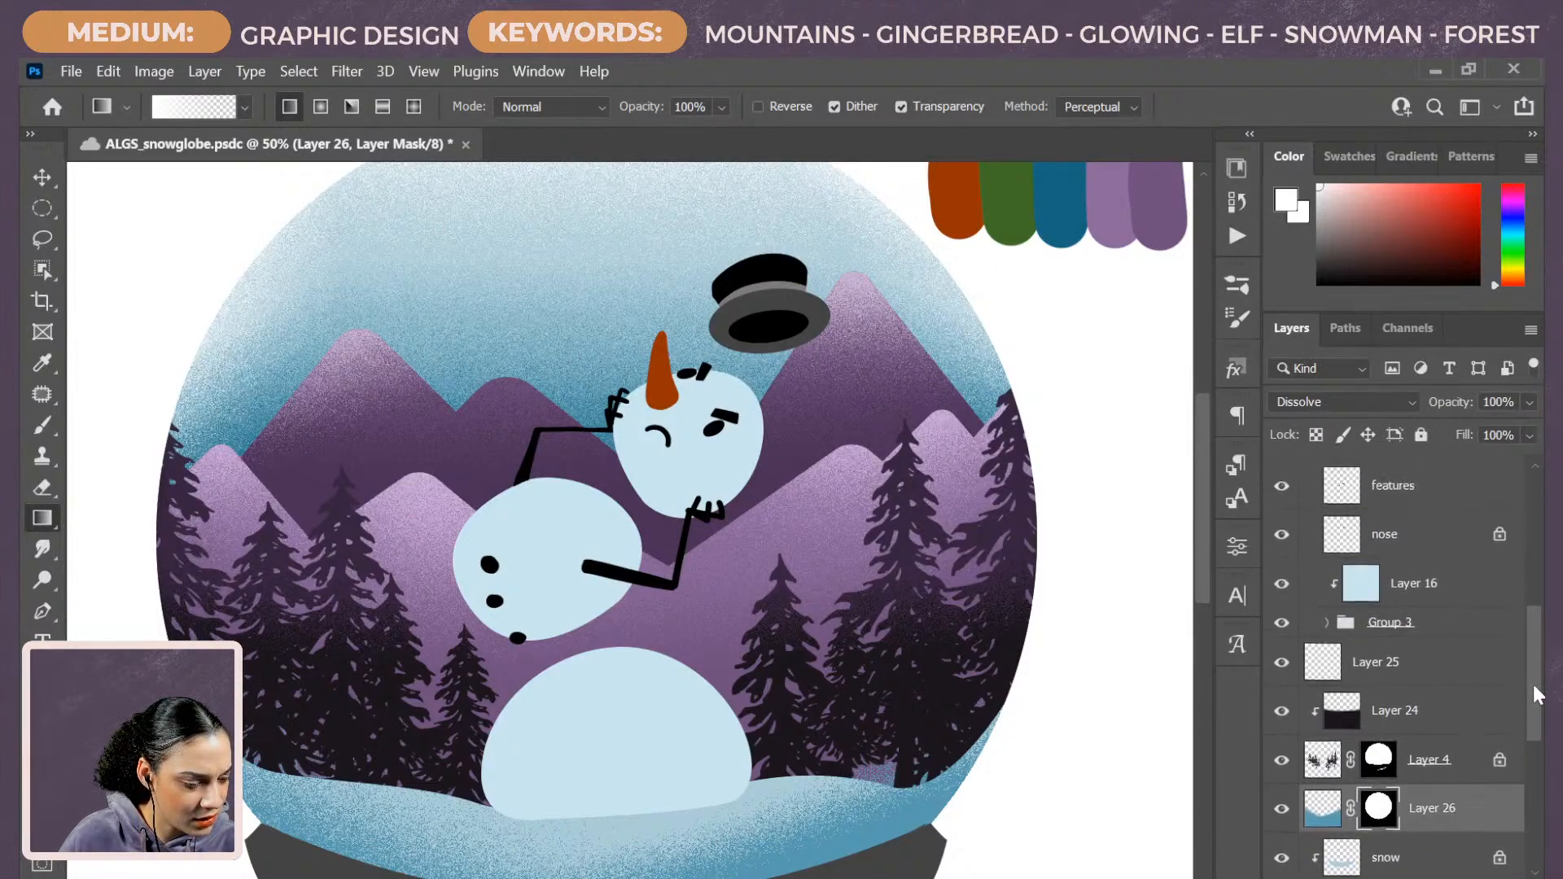
scroll(1537, 694, "up", 2)
left_click(1328, 682)
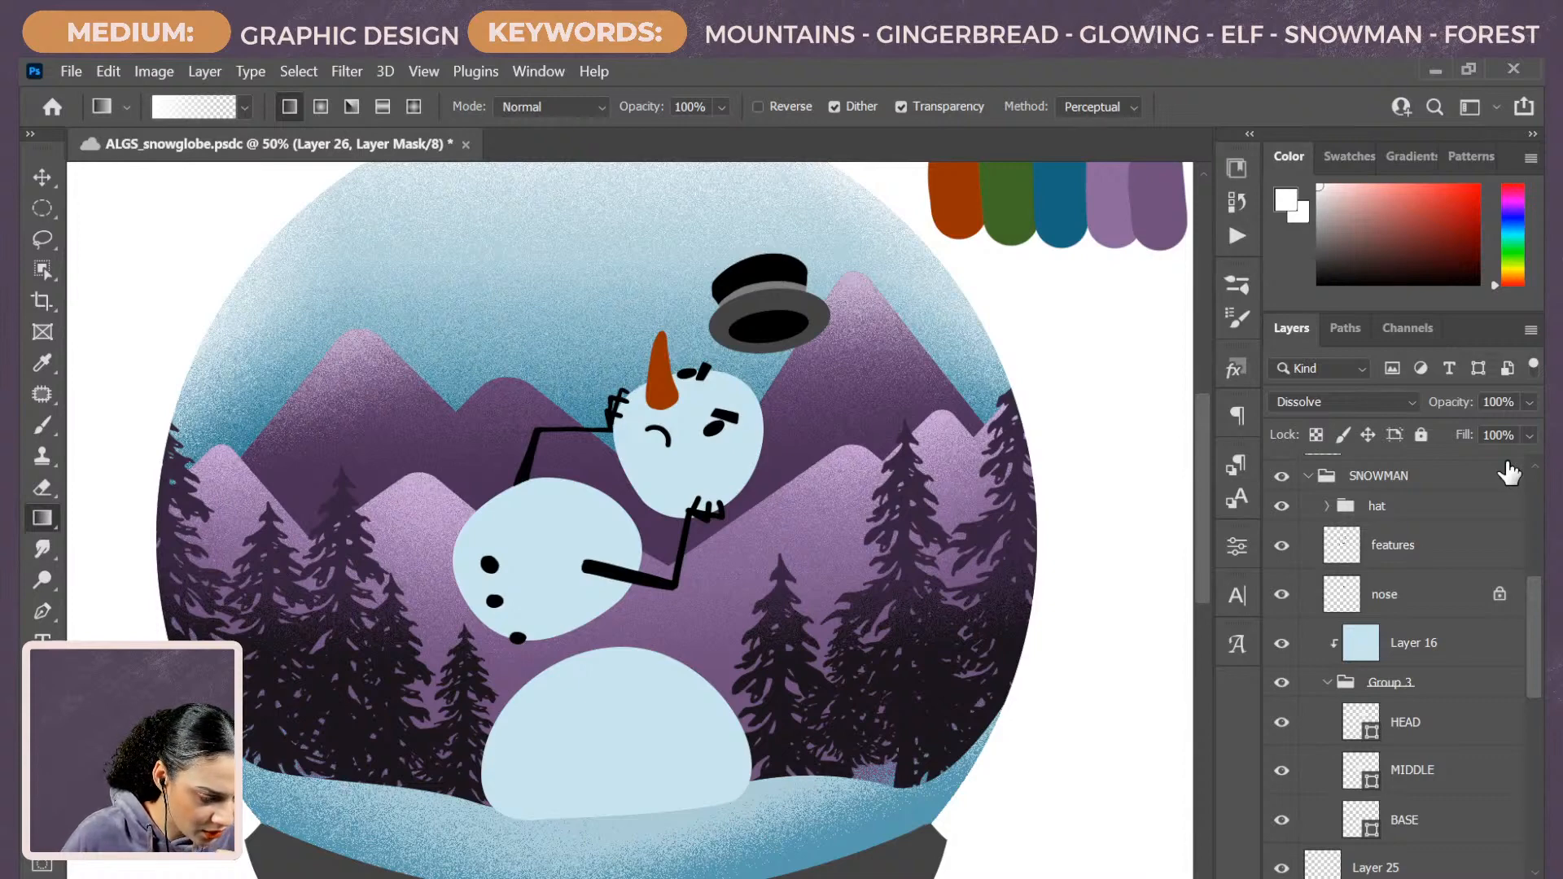
left_click(1327, 683)
left_click(1429, 646)
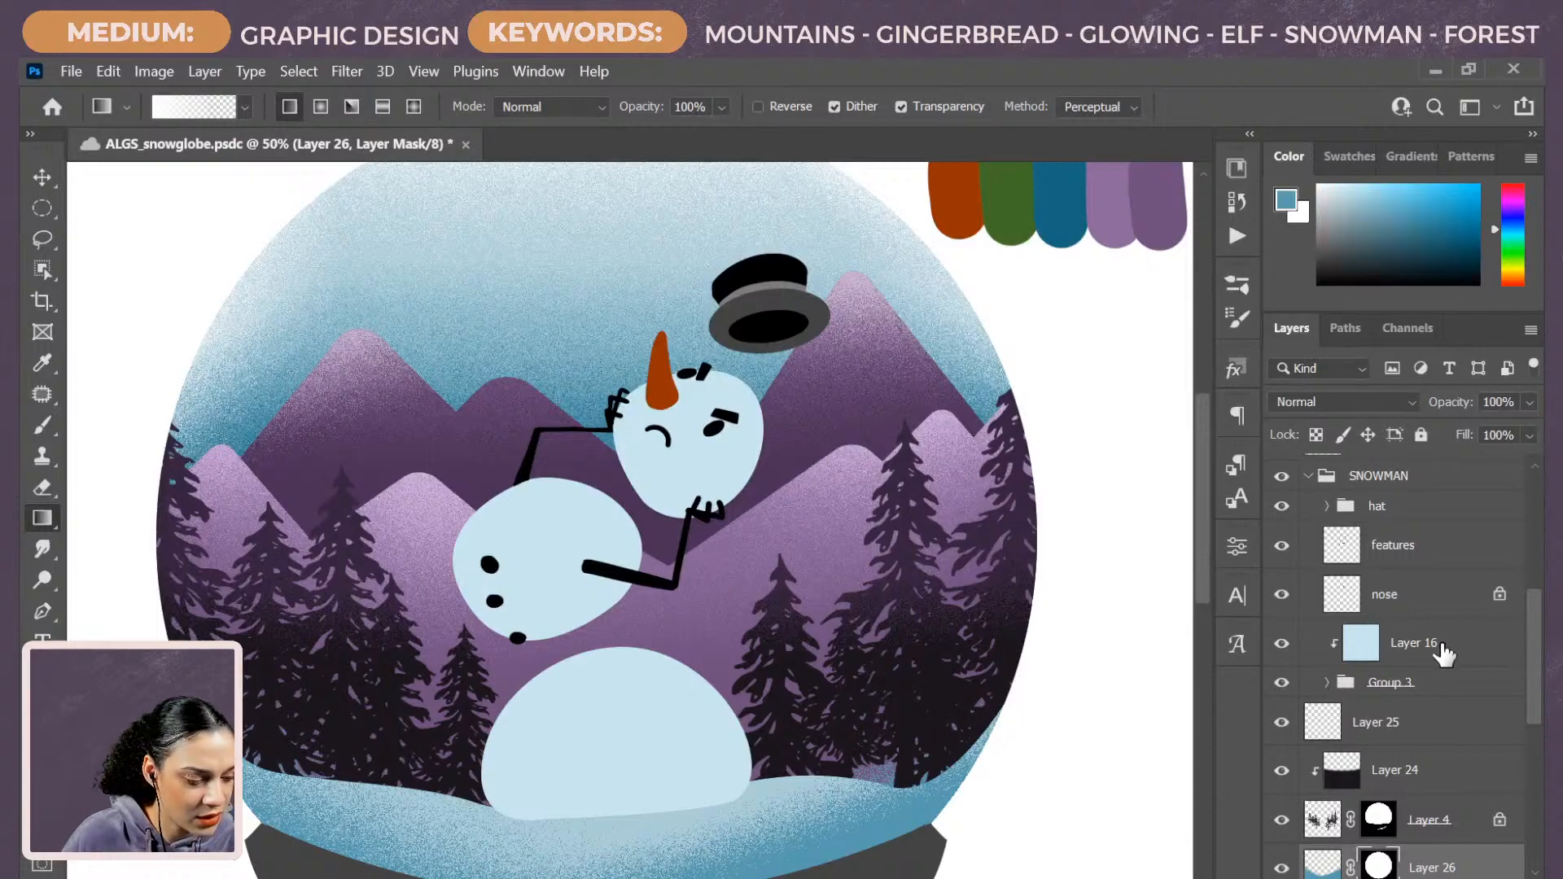
key("ctrl+shift+n")
key("Return")
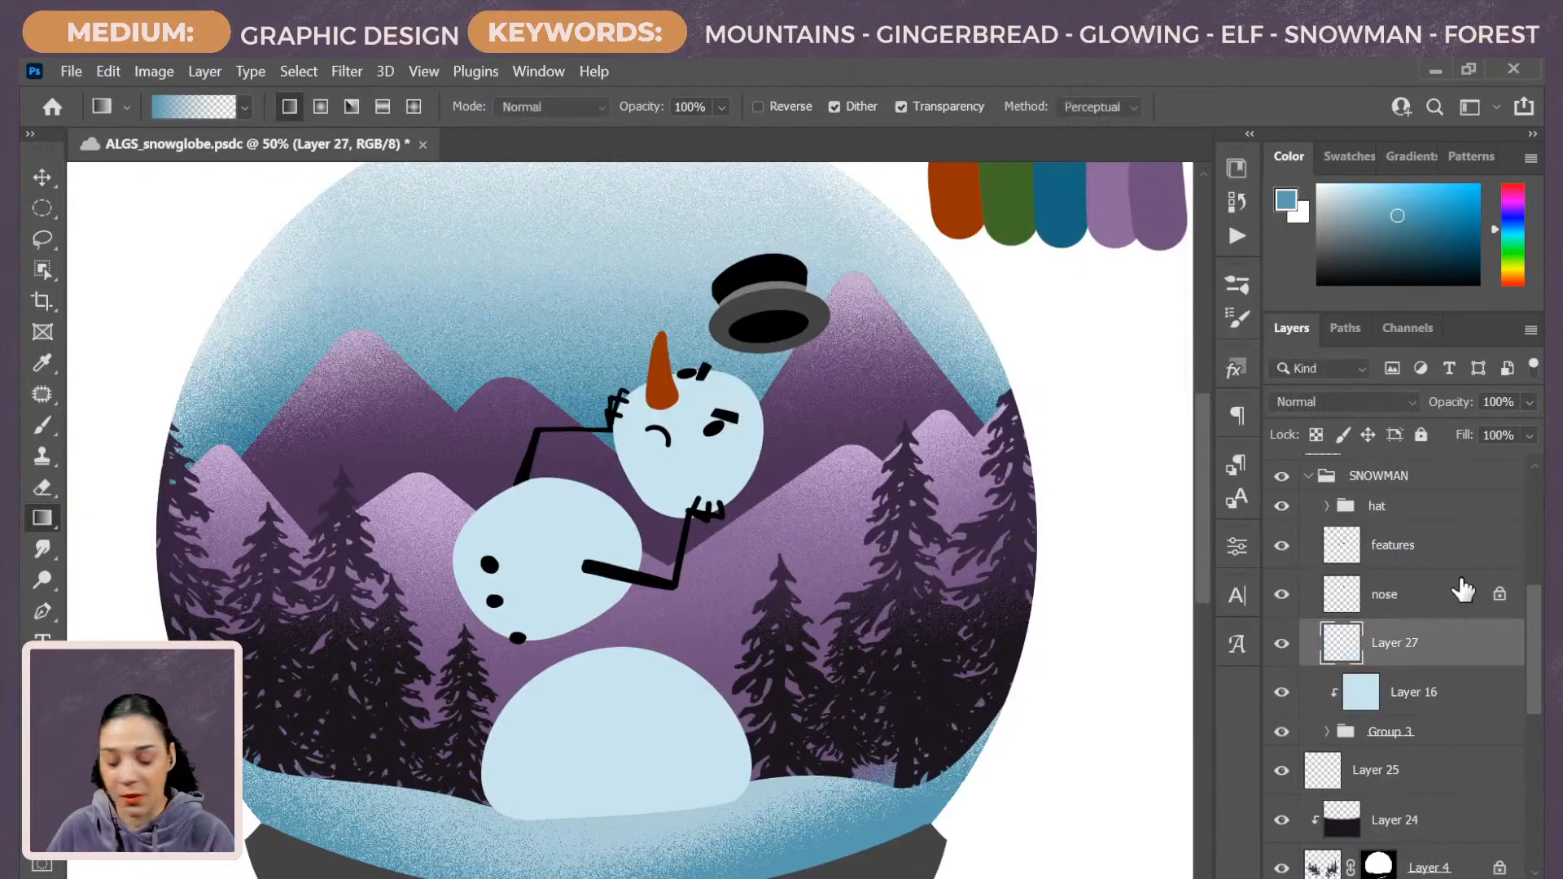
right_click(1441, 647)
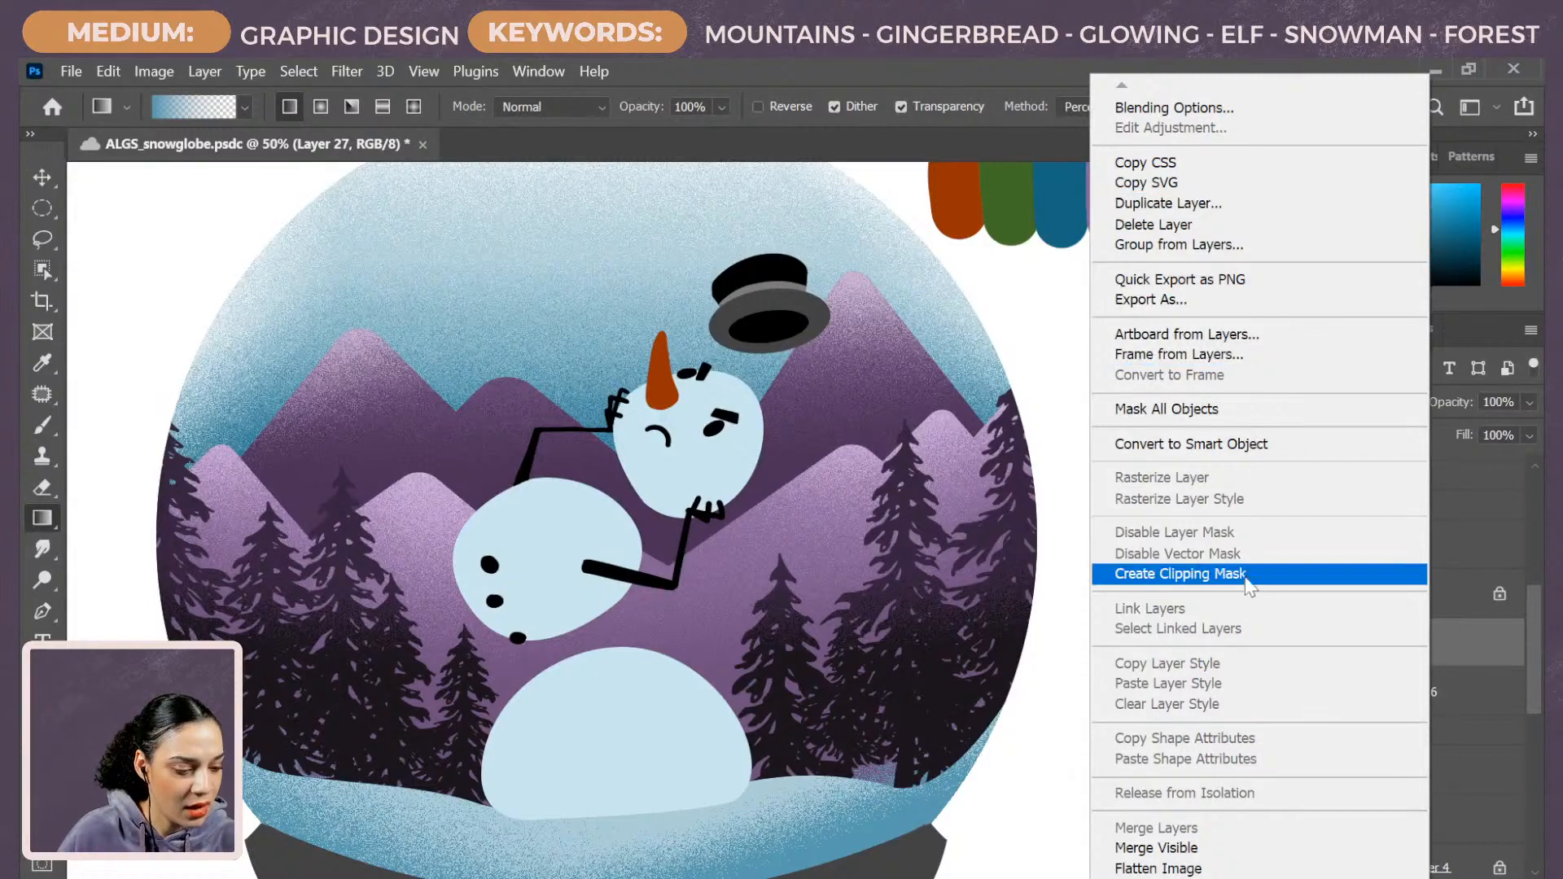
left_click(1212, 570)
Paint a white highlight over the top of the snowman's base ball on Layer 27 with a soft 300 px brush.
key("b")
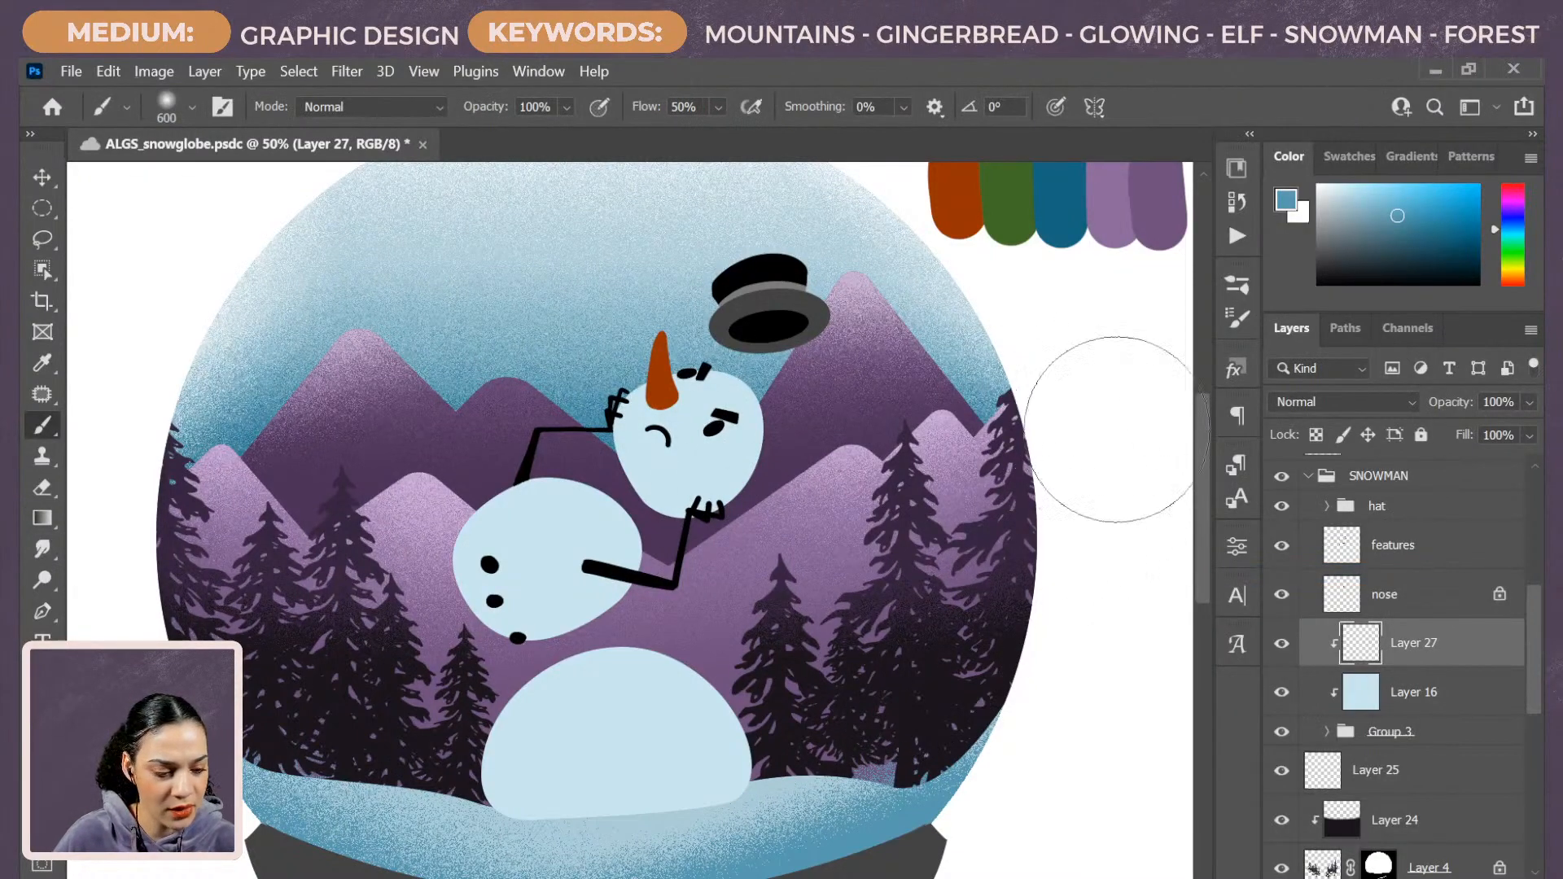
left_click(1088, 468, "alt")
key("bracketleft")
key("bracketleft")
key("bracketleft")
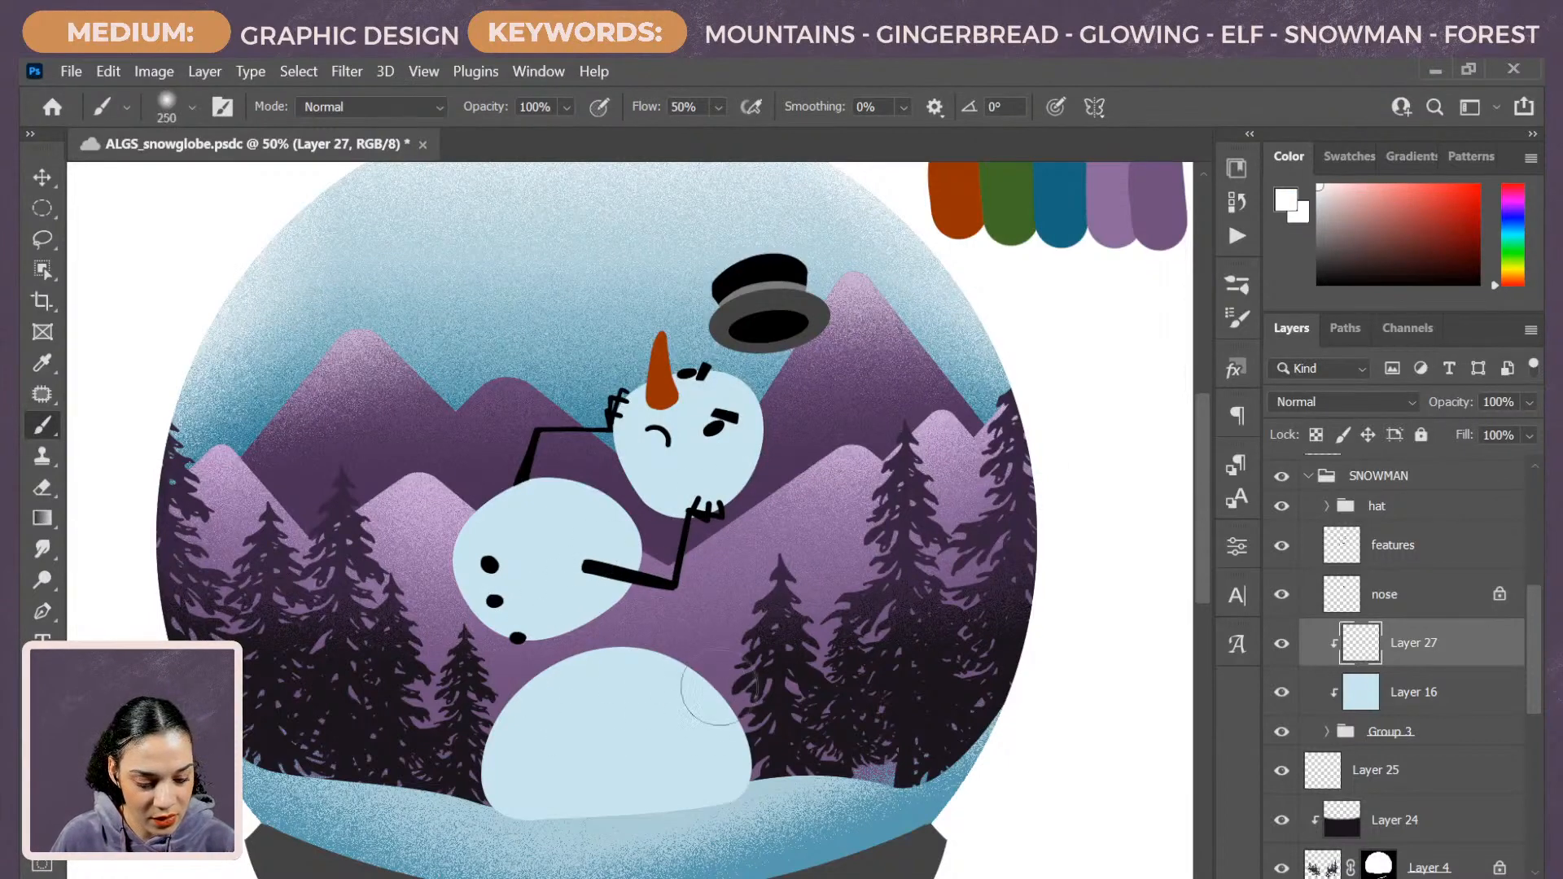
key("bracketright")
key("bracketright")
key("bracketright")
key("bracketright")
left_click(634, 693)
mouse_move(634, 693)
left_mouse_down()
mouse_move(820, 697)
mouse_move(679, 694)
mouse_move(632, 674)
mouse_move(587, 753)
mouse_move(792, 695)
mouse_move(667, 686)
mouse_move(536, 796)
mouse_move(726, 757)
left_mouse_up()
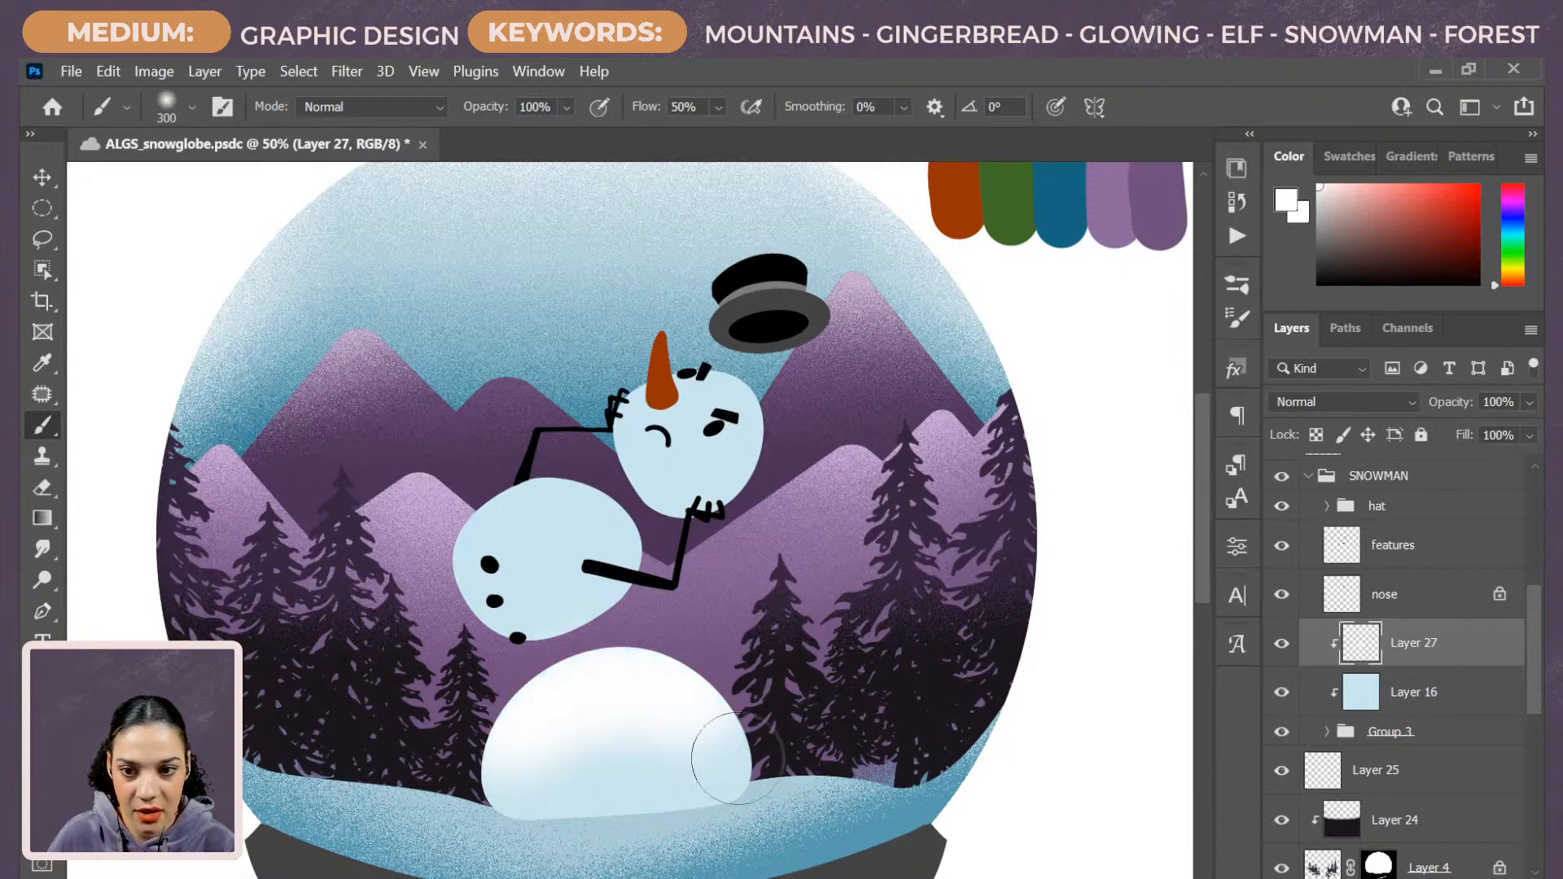
Paint white highlights on the snowman's middle ball and head, and set Layer 27's blend mode to Dissolve.
left_click_drag(849, 653, 962, 684)
mouse_move(706, 560)
left_mouse_down()
mouse_move(644, 540)
mouse_move(607, 577)
mouse_move(640, 531)
mouse_move(586, 563)
mouse_move(649, 507)
left_mouse_up()
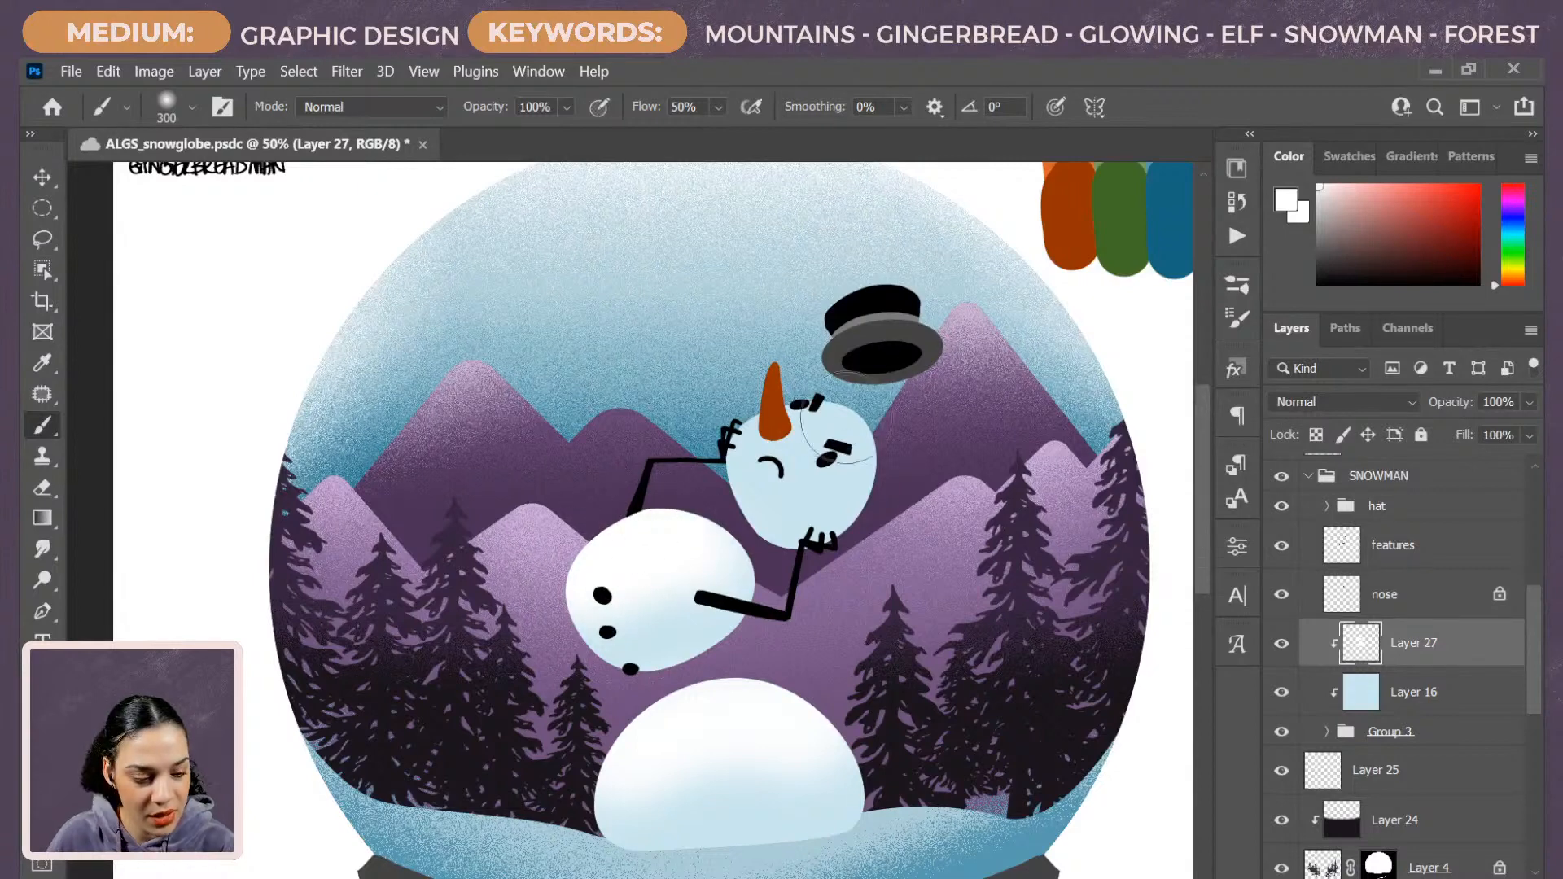
mouse_move(837, 434)
left_mouse_down()
mouse_move(801, 438)
mouse_move(816, 429)
left_mouse_up()
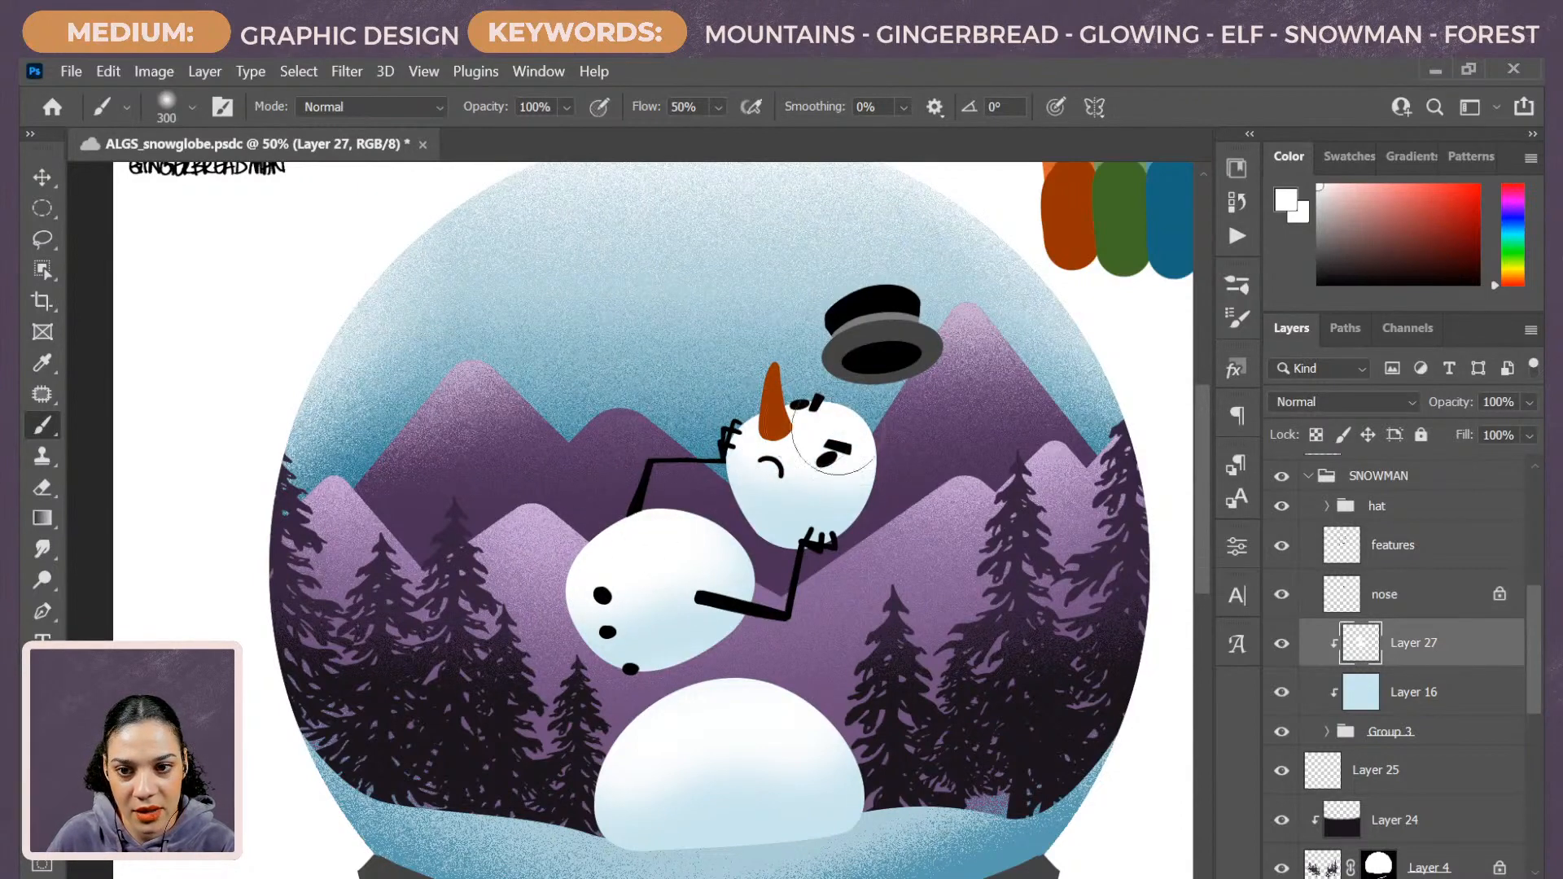
left_click(1358, 394)
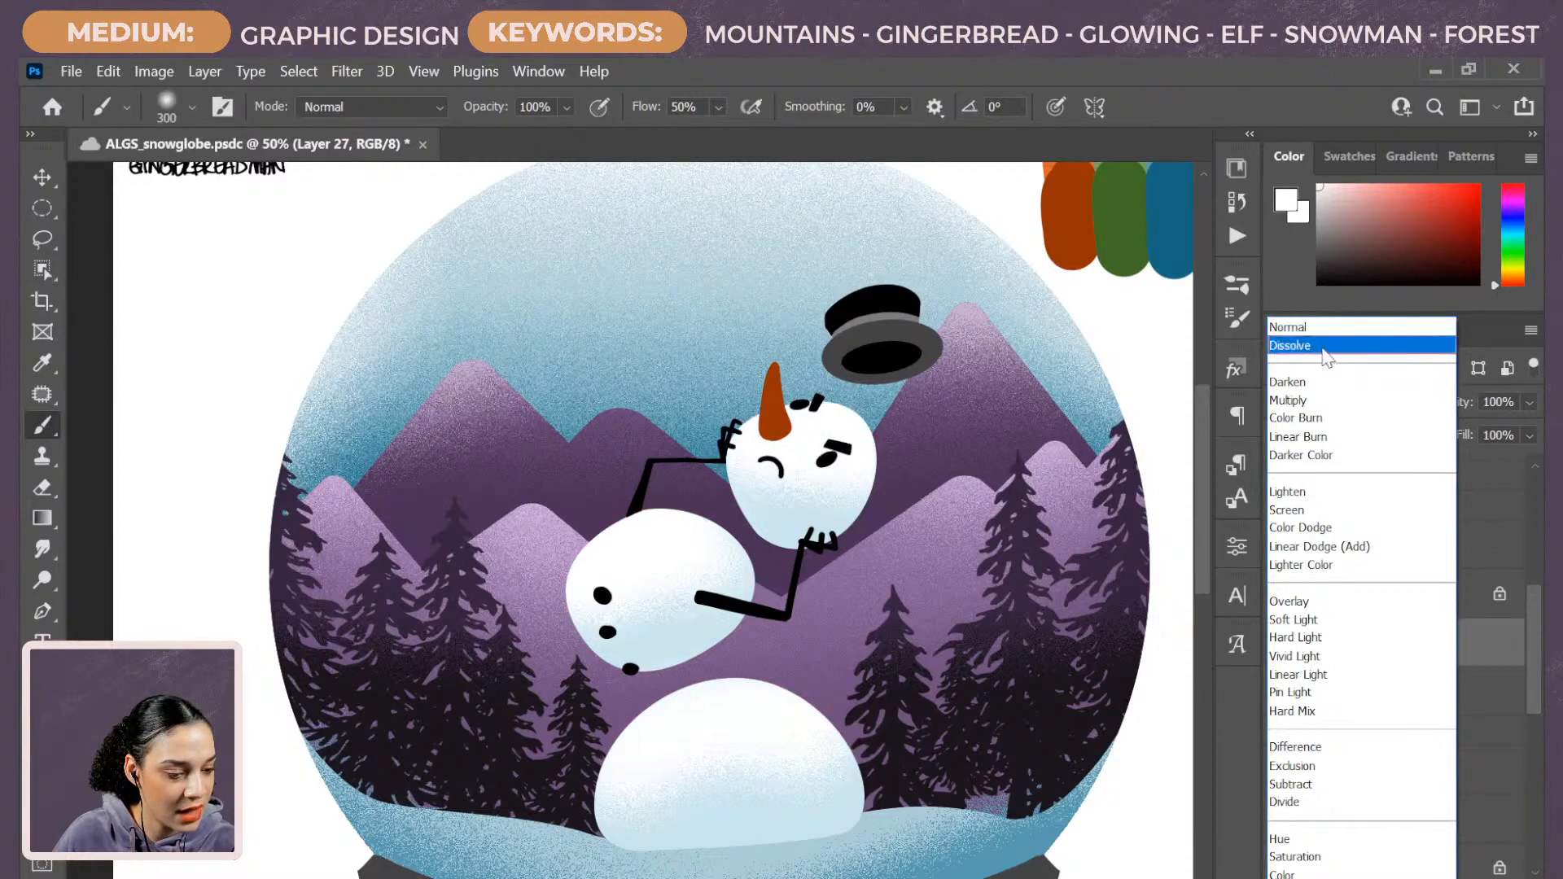
left_click(1332, 346)
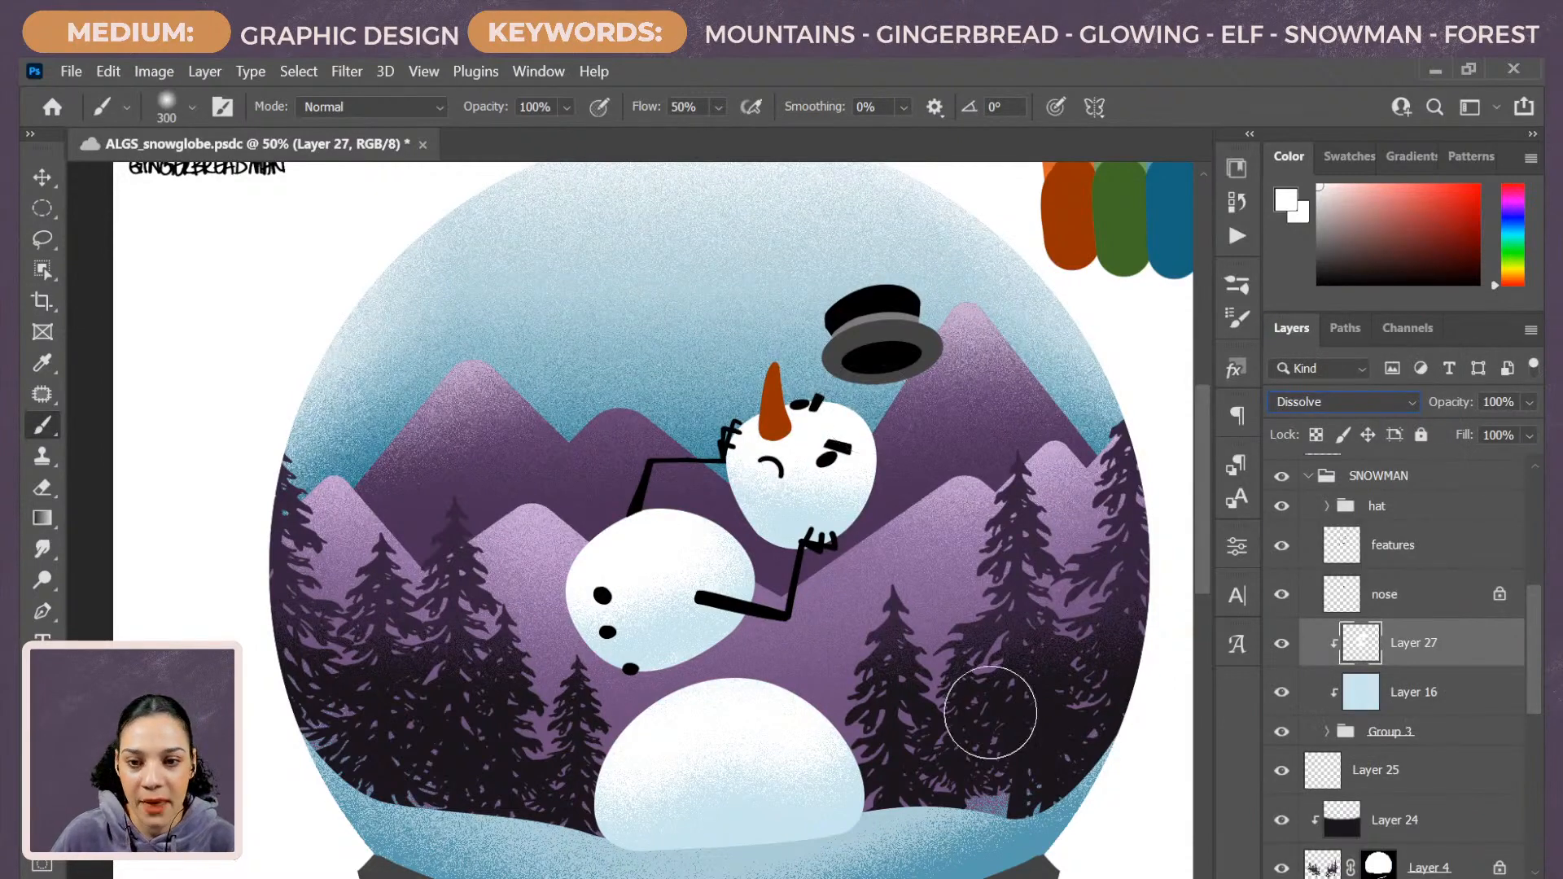
Sample pale blue from the snow, and add a new layer above Layer 27 clipped to the snowman's body.
key("alt")
left_click(891, 816, "alt")
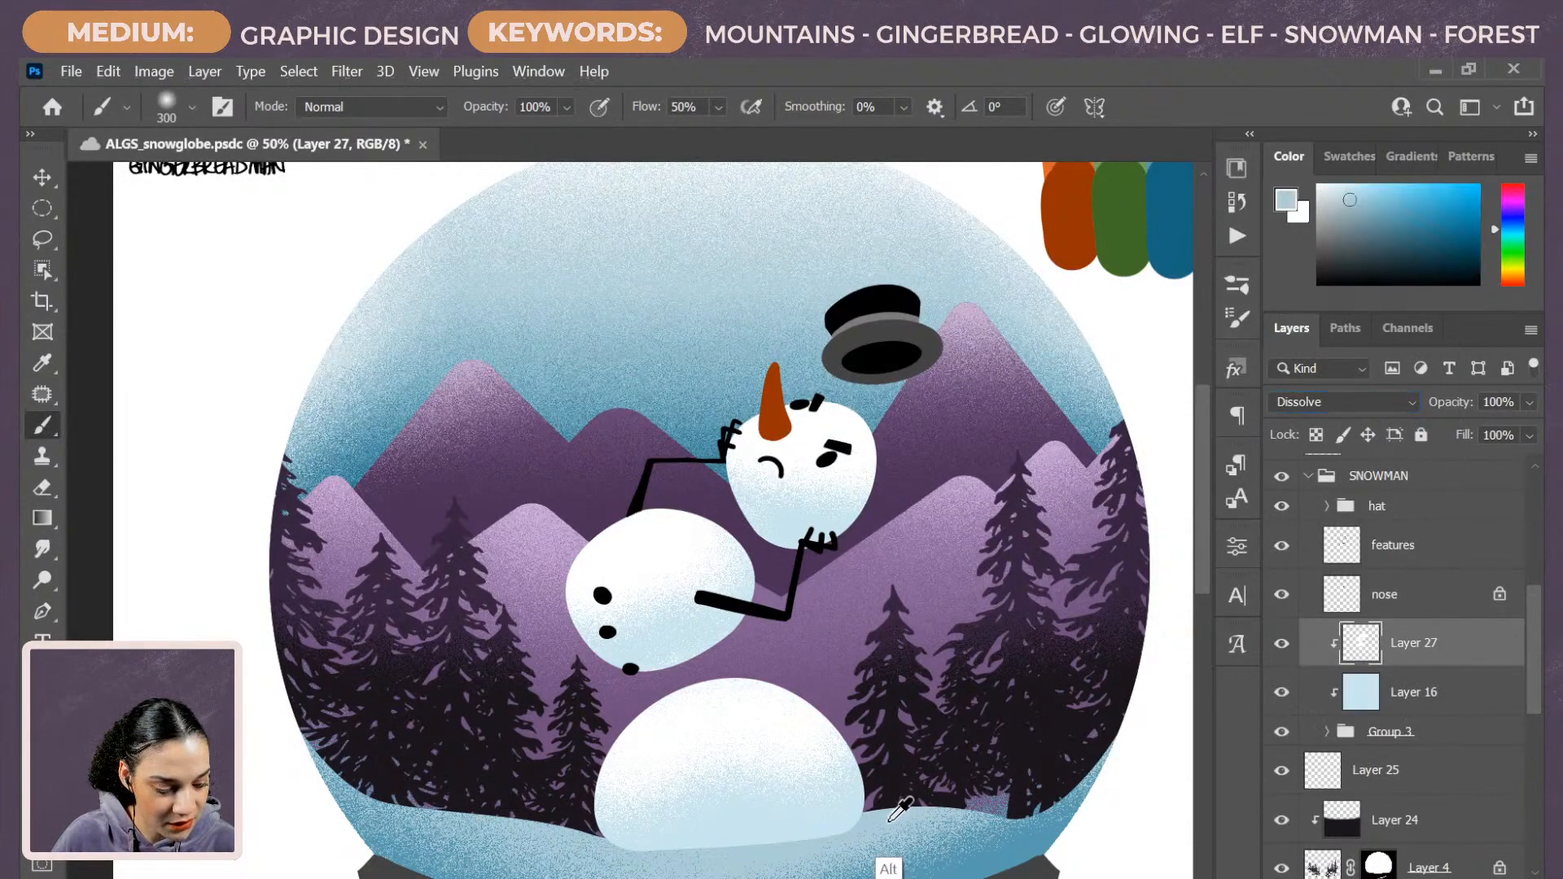
key("ctrl+shift+n")
key("Return")
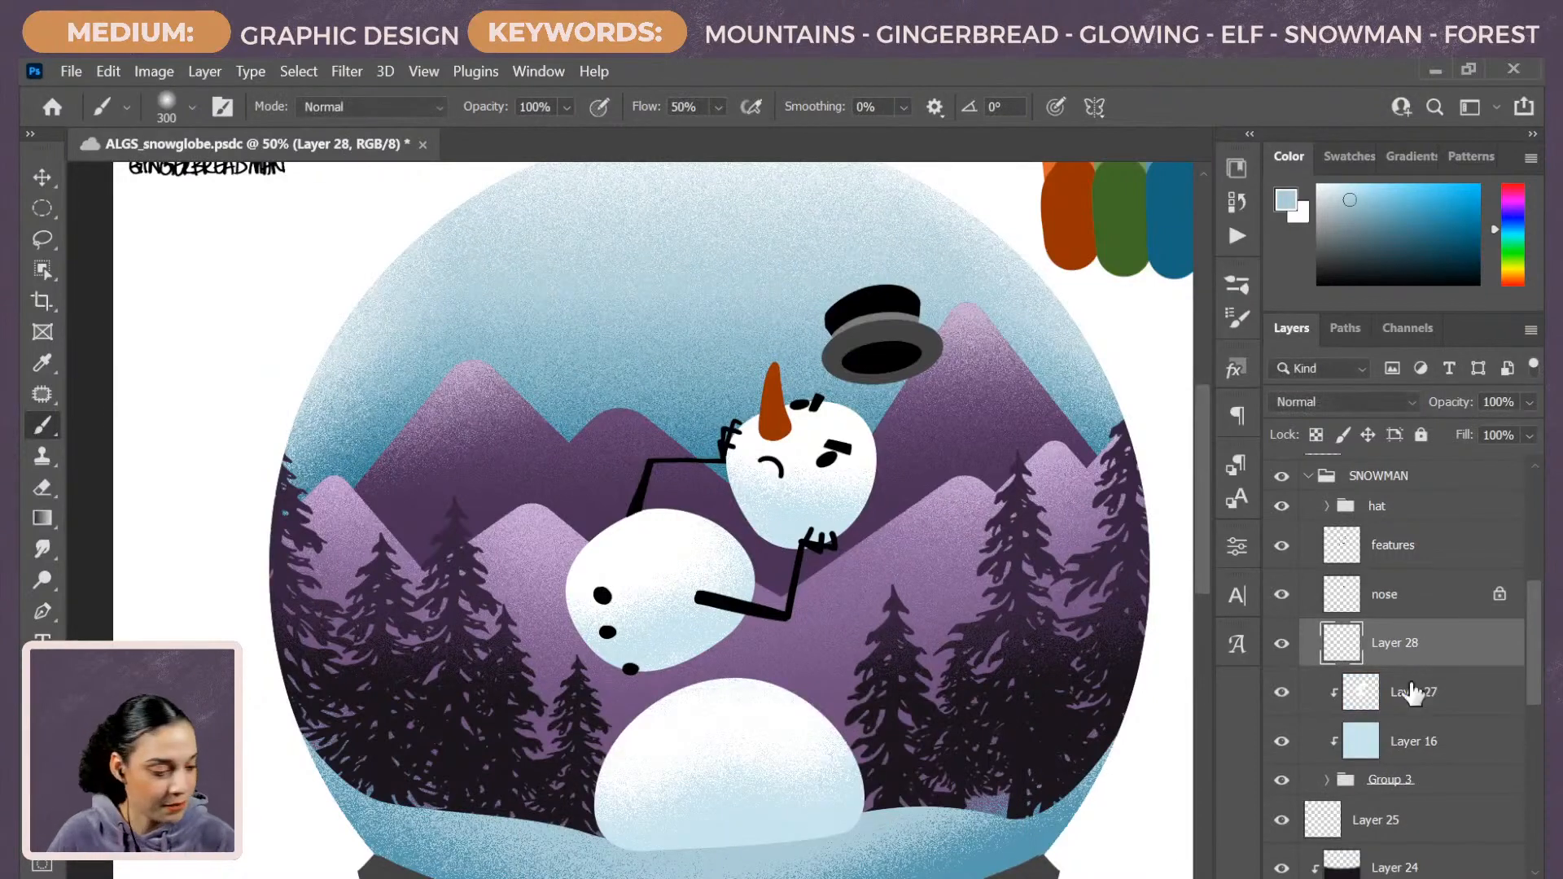
right_click(1443, 649)
right_click(1479, 649)
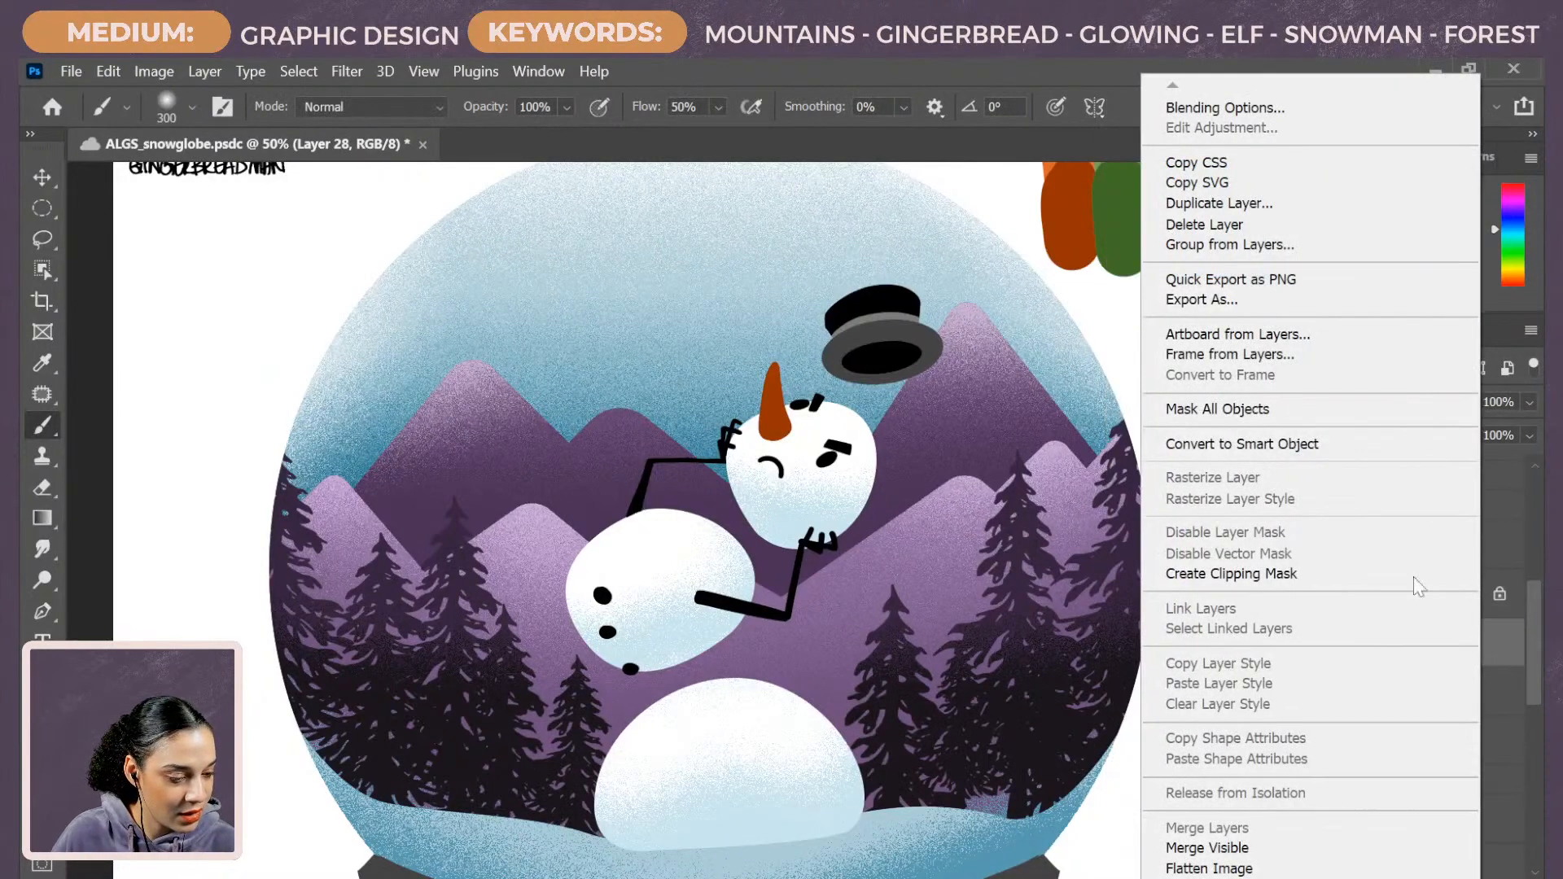
left_click(1286, 574)
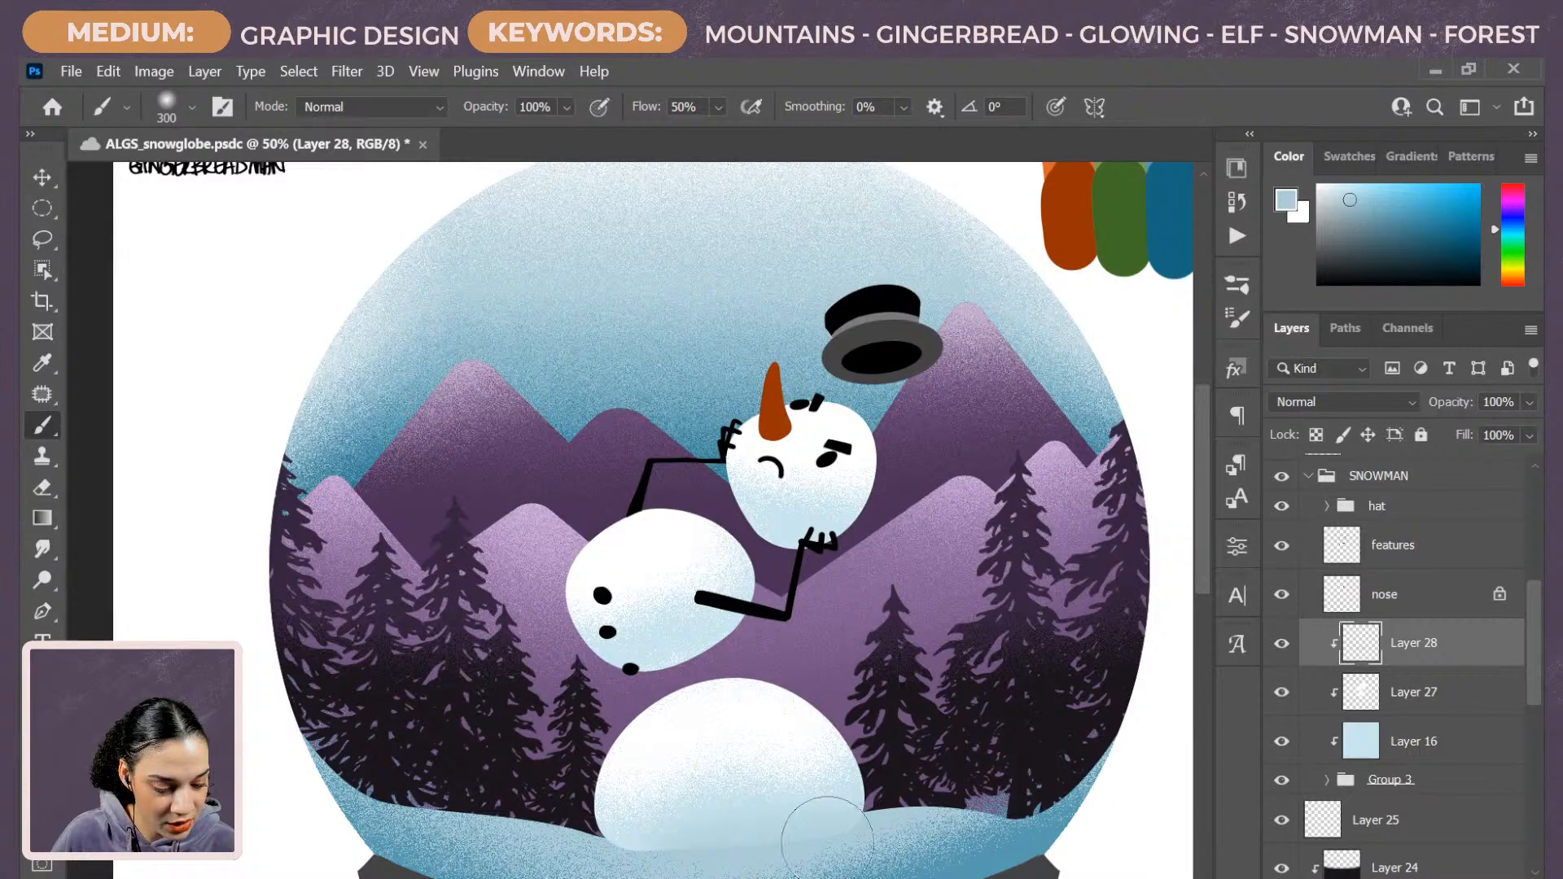
Undo the pale shading, then shade the lower edge of the snowman's base in medium blue sampled from the snow.
scroll(959, 698, "down", 3)
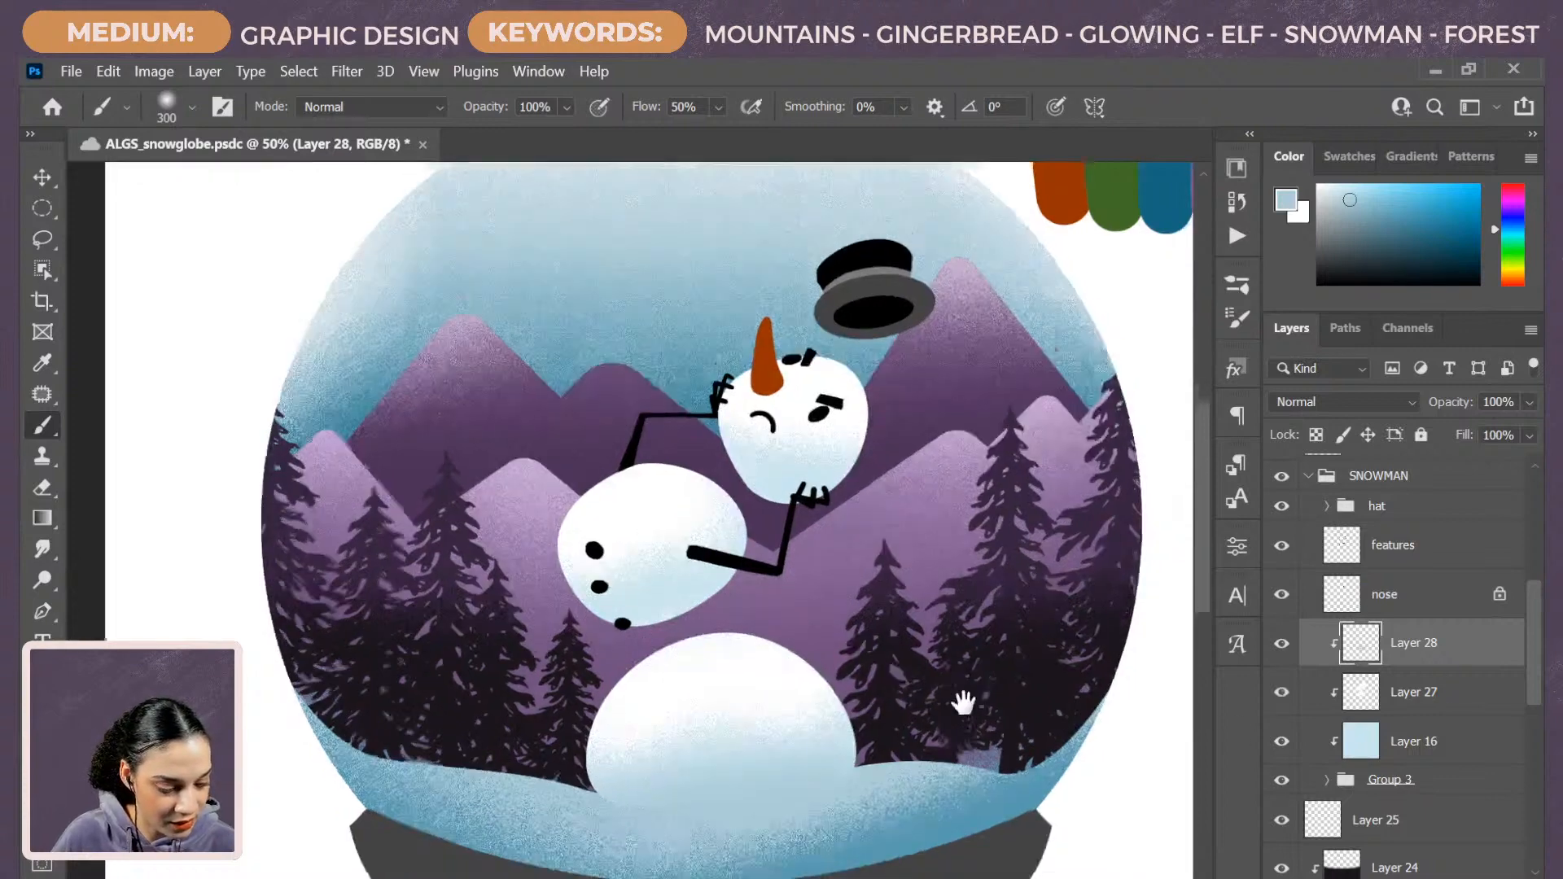
key("ctrl+z")
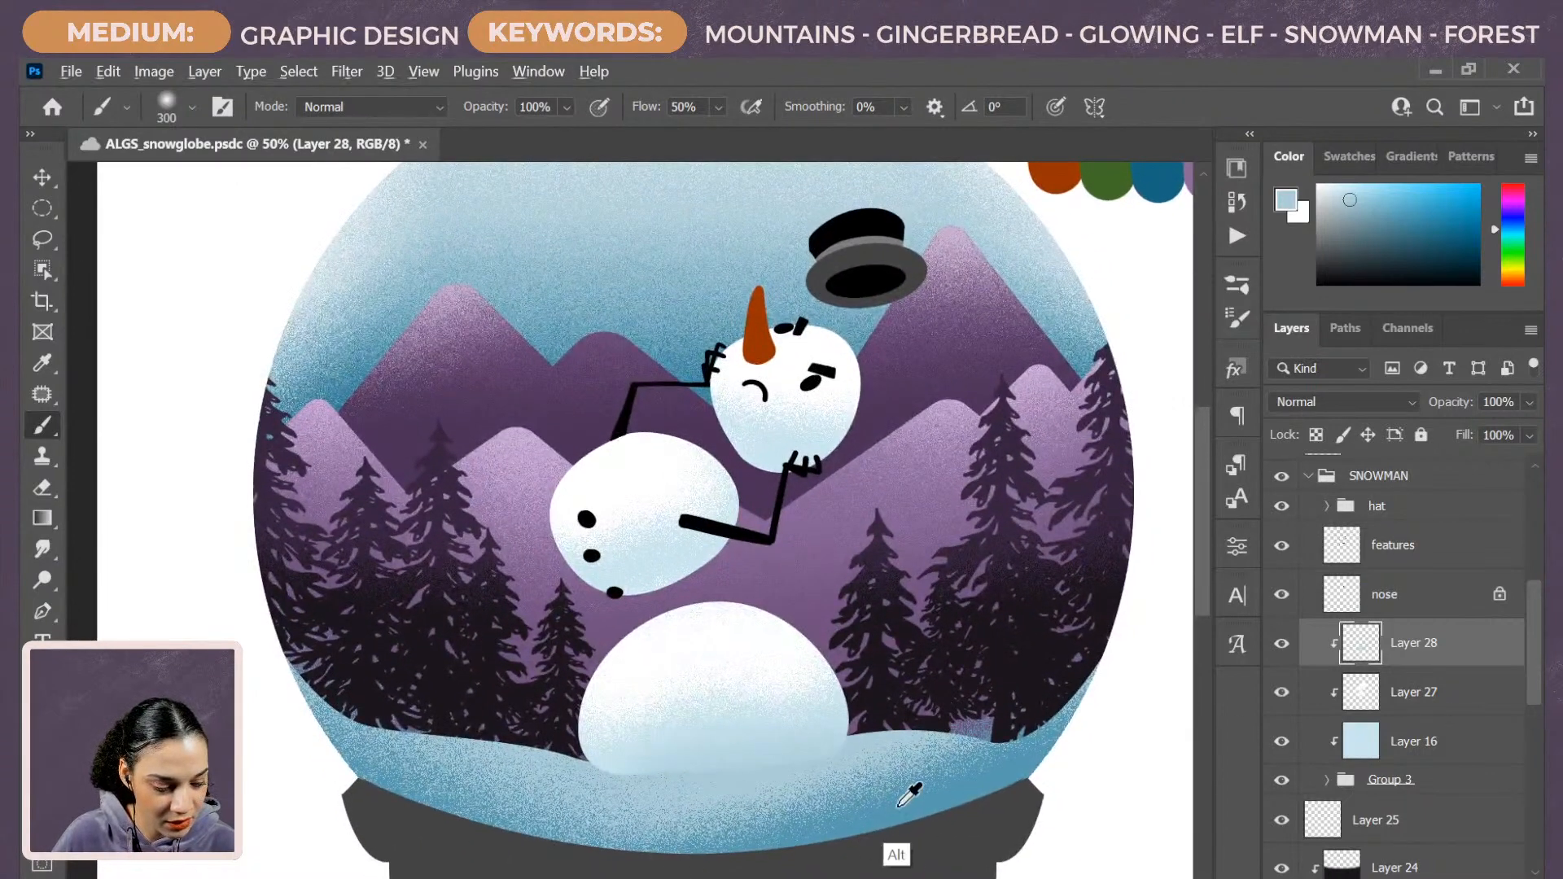
left_click(906, 802, "alt")
mouse_move(824, 770)
left_mouse_down()
mouse_move(625, 782)
mouse_move(691, 793)
mouse_move(537, 785)
left_mouse_up()
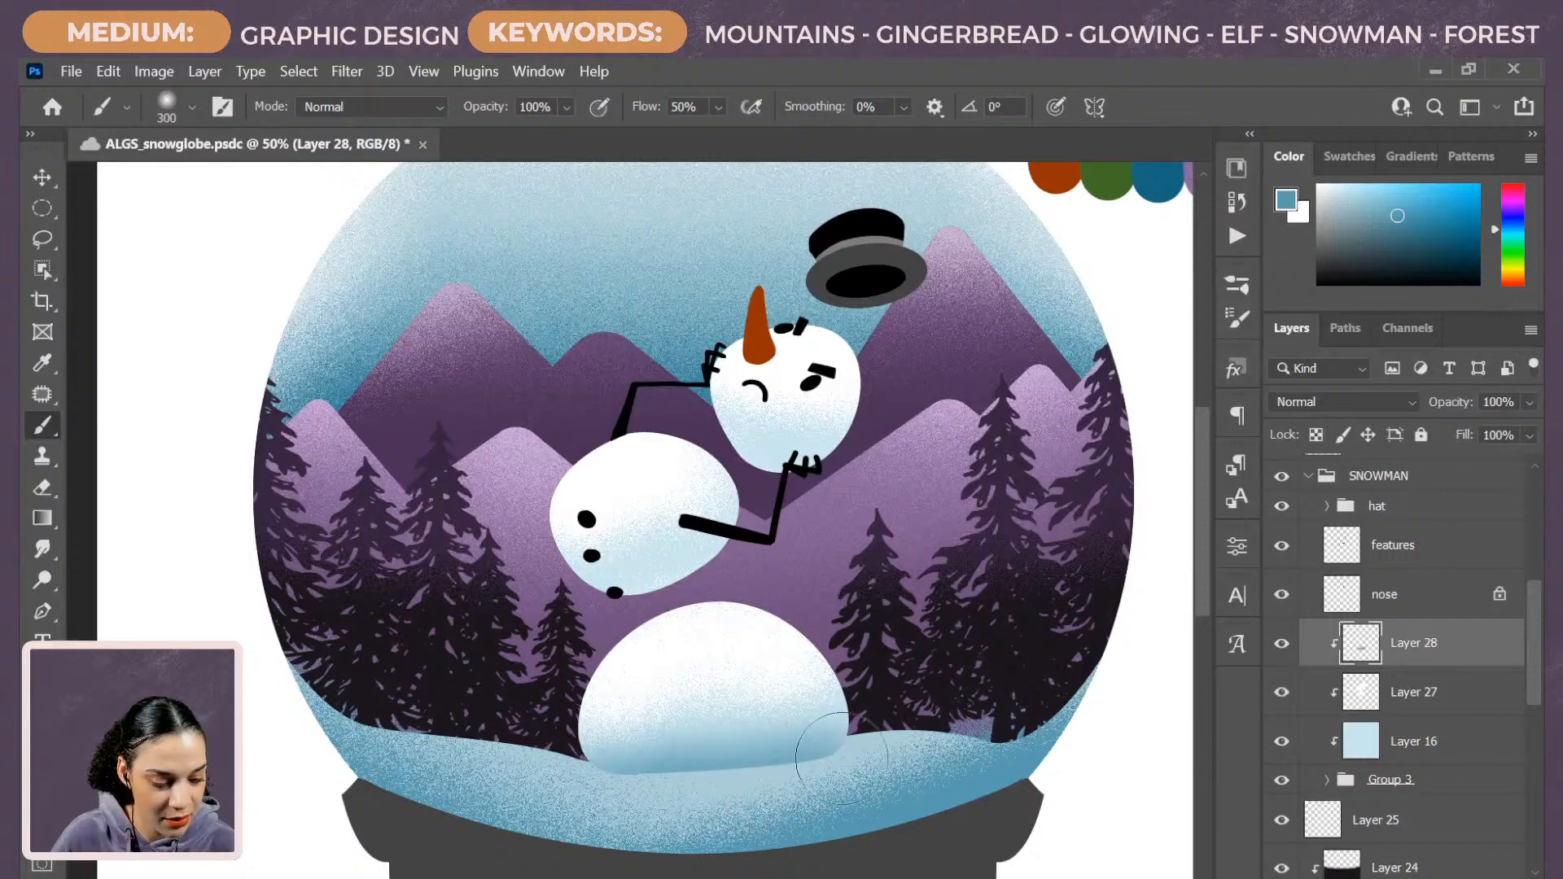
Reduce the brush to 125 px, try shading the lower edge of the snowman's middle ball, and undo the strokes.
key("bracketleft")
key("bracketleft")
key("bracketleft")
key("bracketleft")
key("bracketleft")
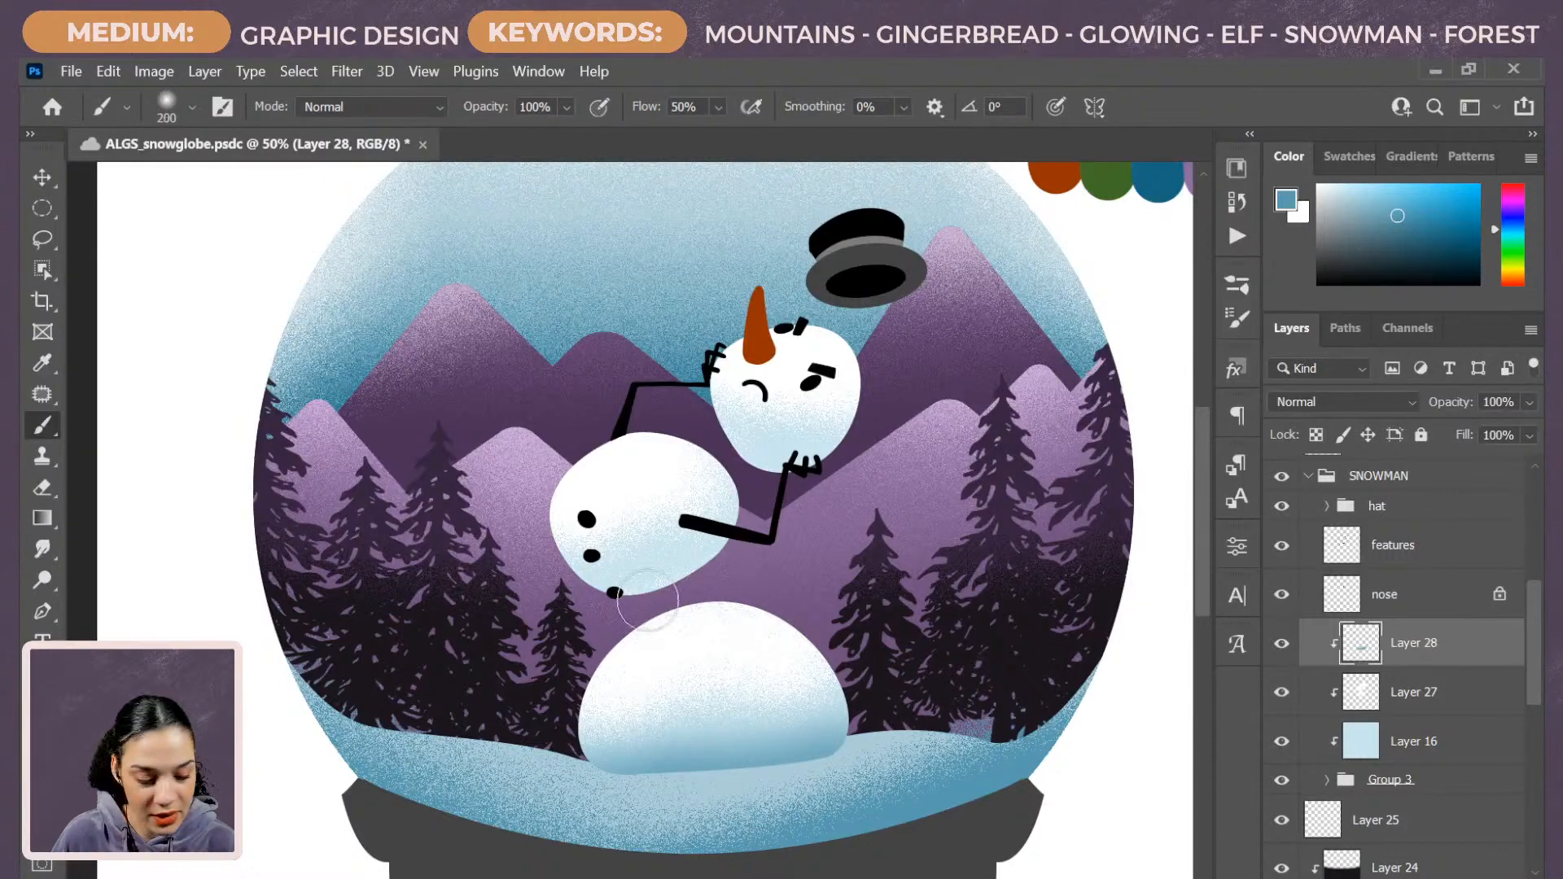
mouse_move(589, 588)
left_mouse_down()
mouse_move(702, 570)
mouse_move(741, 532)
left_mouse_up()
left_click_drag(652, 598, 592, 586)
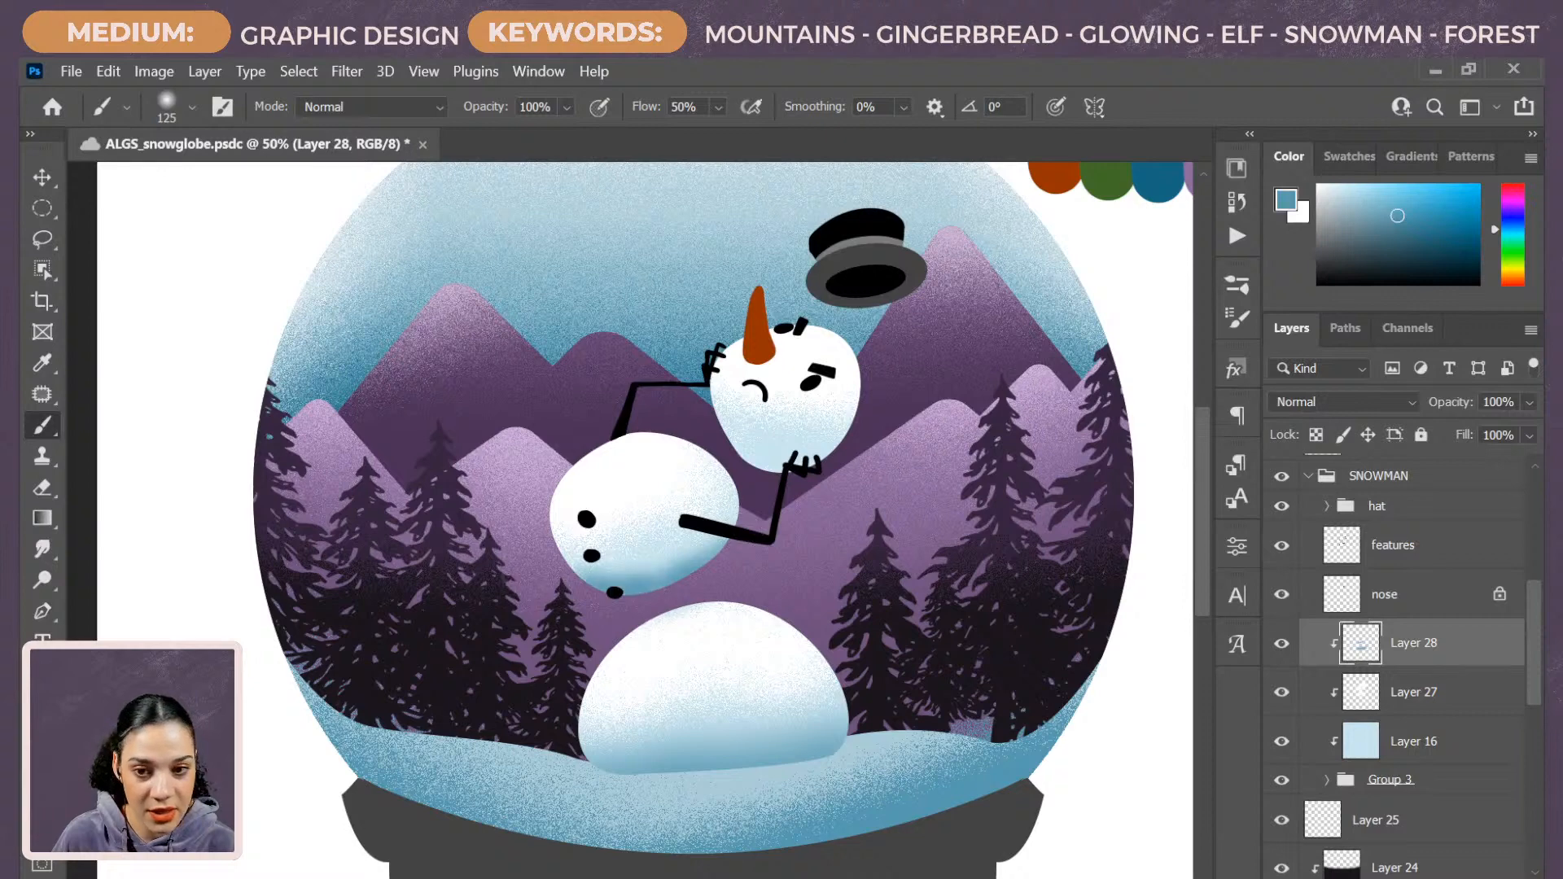
key("ctrl+z")
key("ctrl+z")
key("ctrl+z")
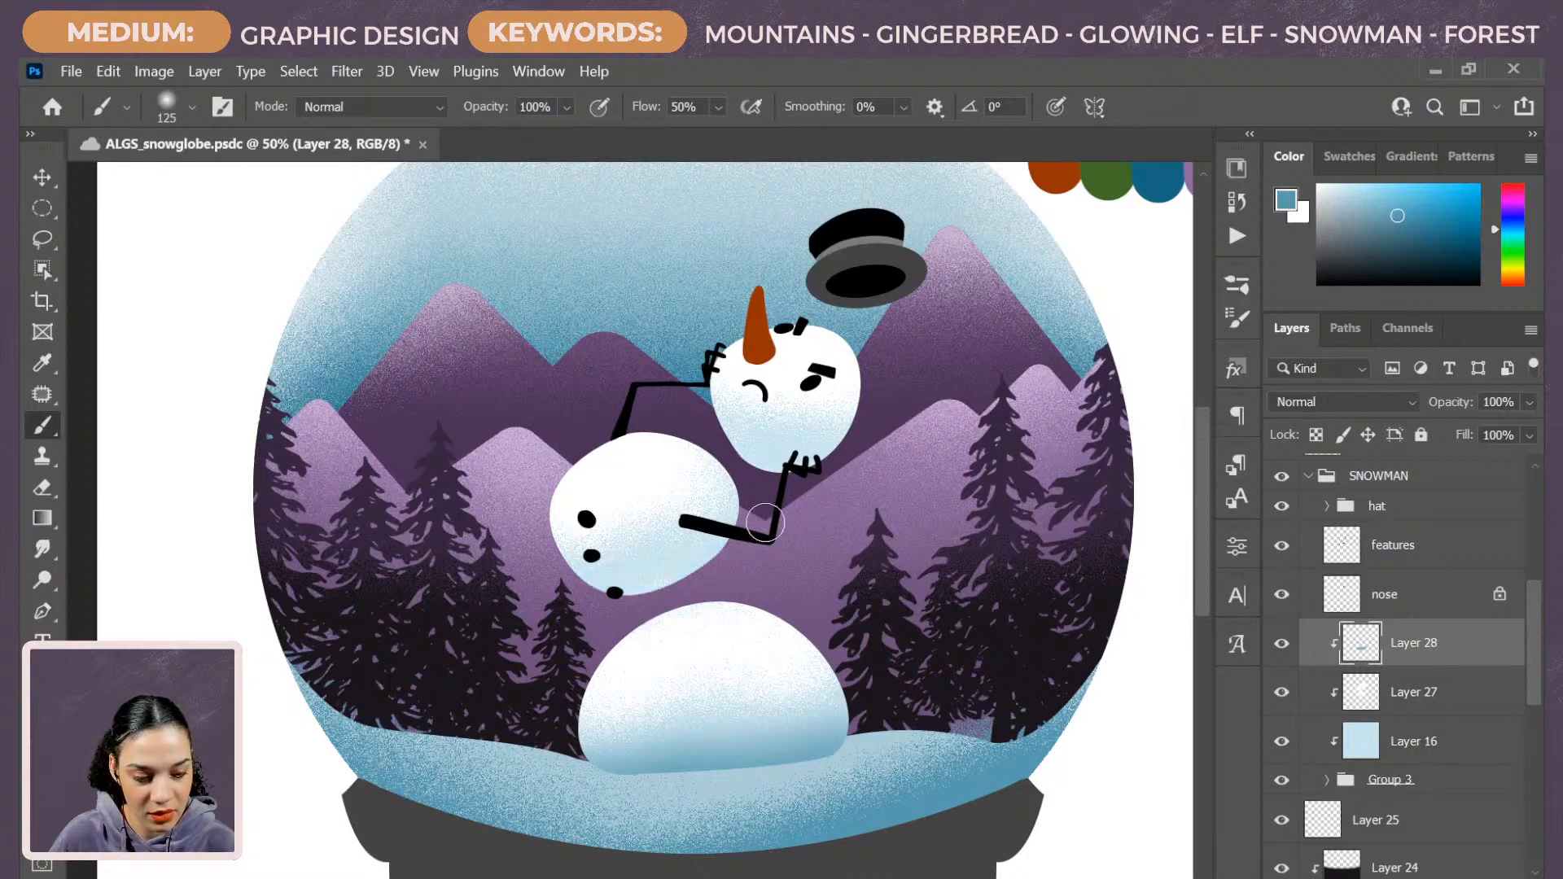
Set brush smoothing to 21% and shade the lower edges of the snowman's middle ball and head in medium blue.
left_click(904, 112)
left_click(931, 130)
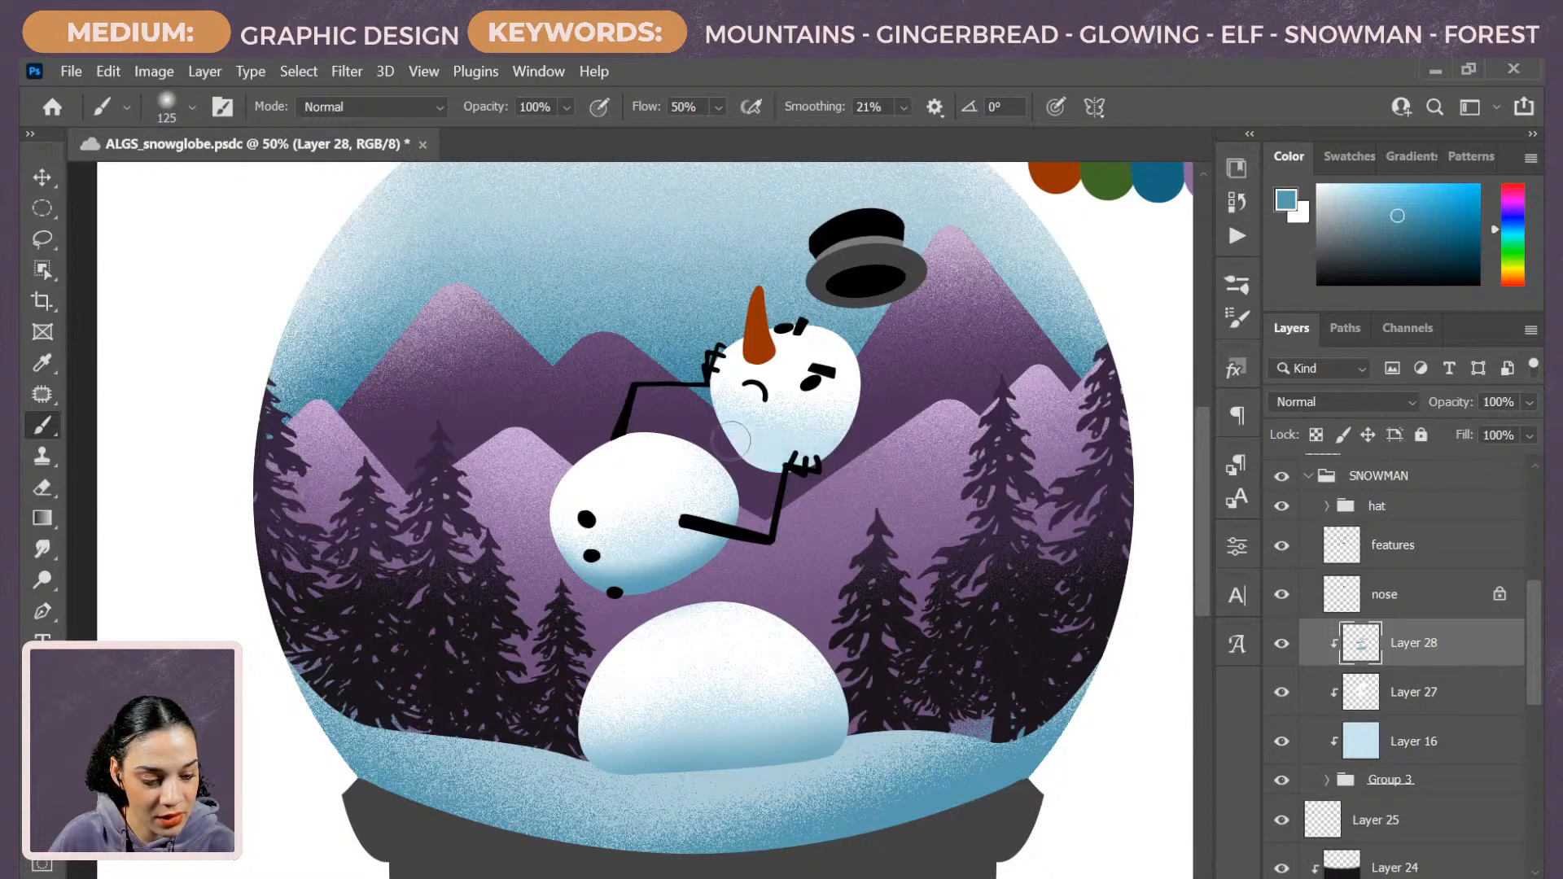
mouse_move(731, 441)
left_mouse_down()
mouse_move(826, 456)
mouse_move(812, 482)
mouse_move(868, 405)
left_mouse_up()
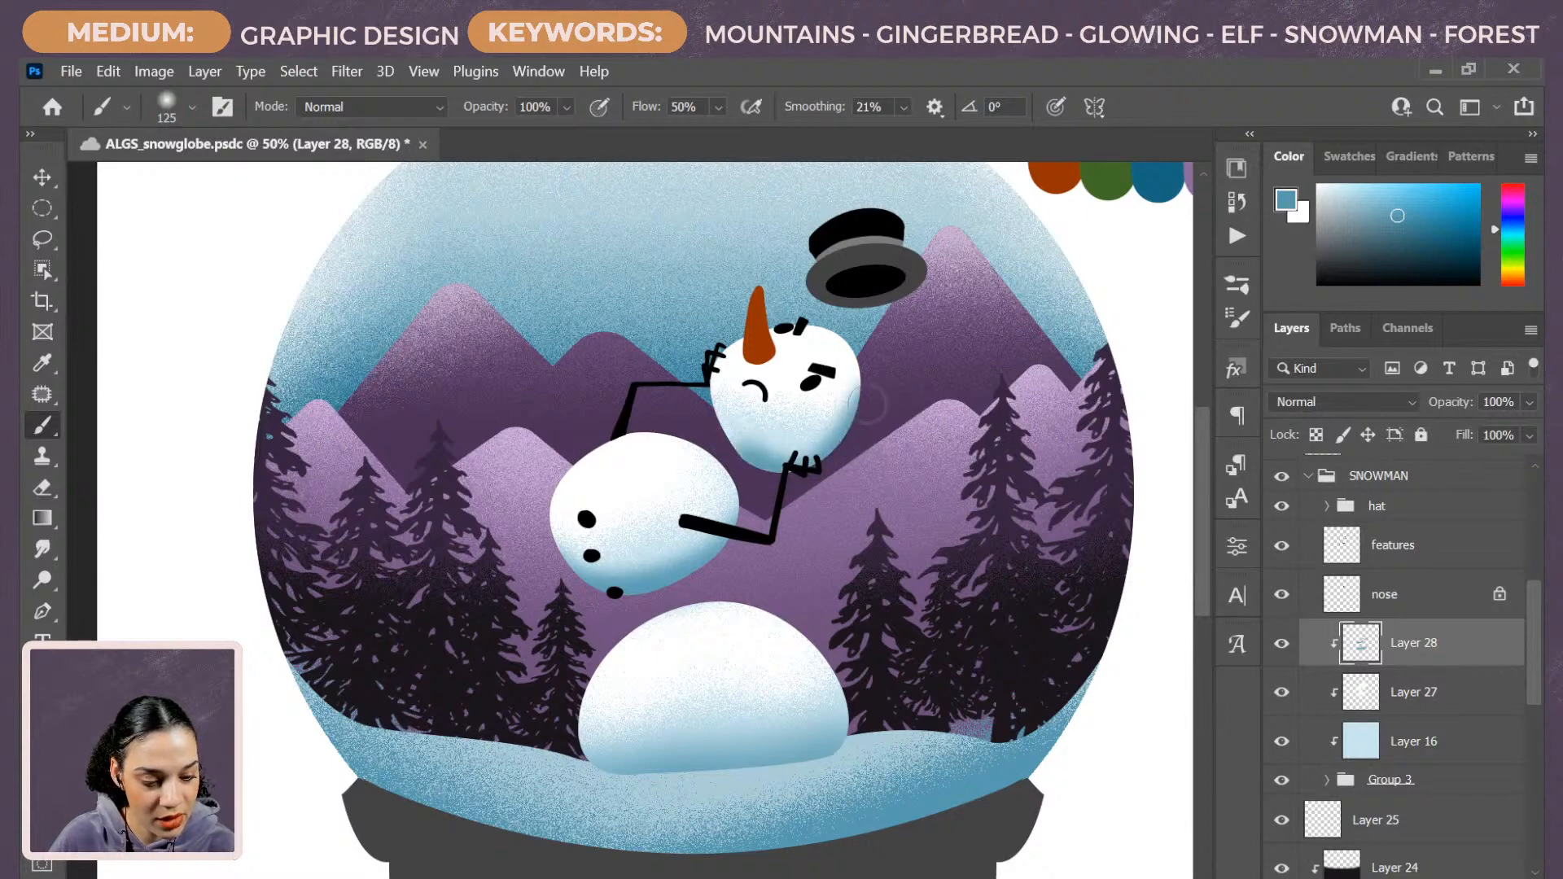
left_click_drag(739, 456, 707, 424)
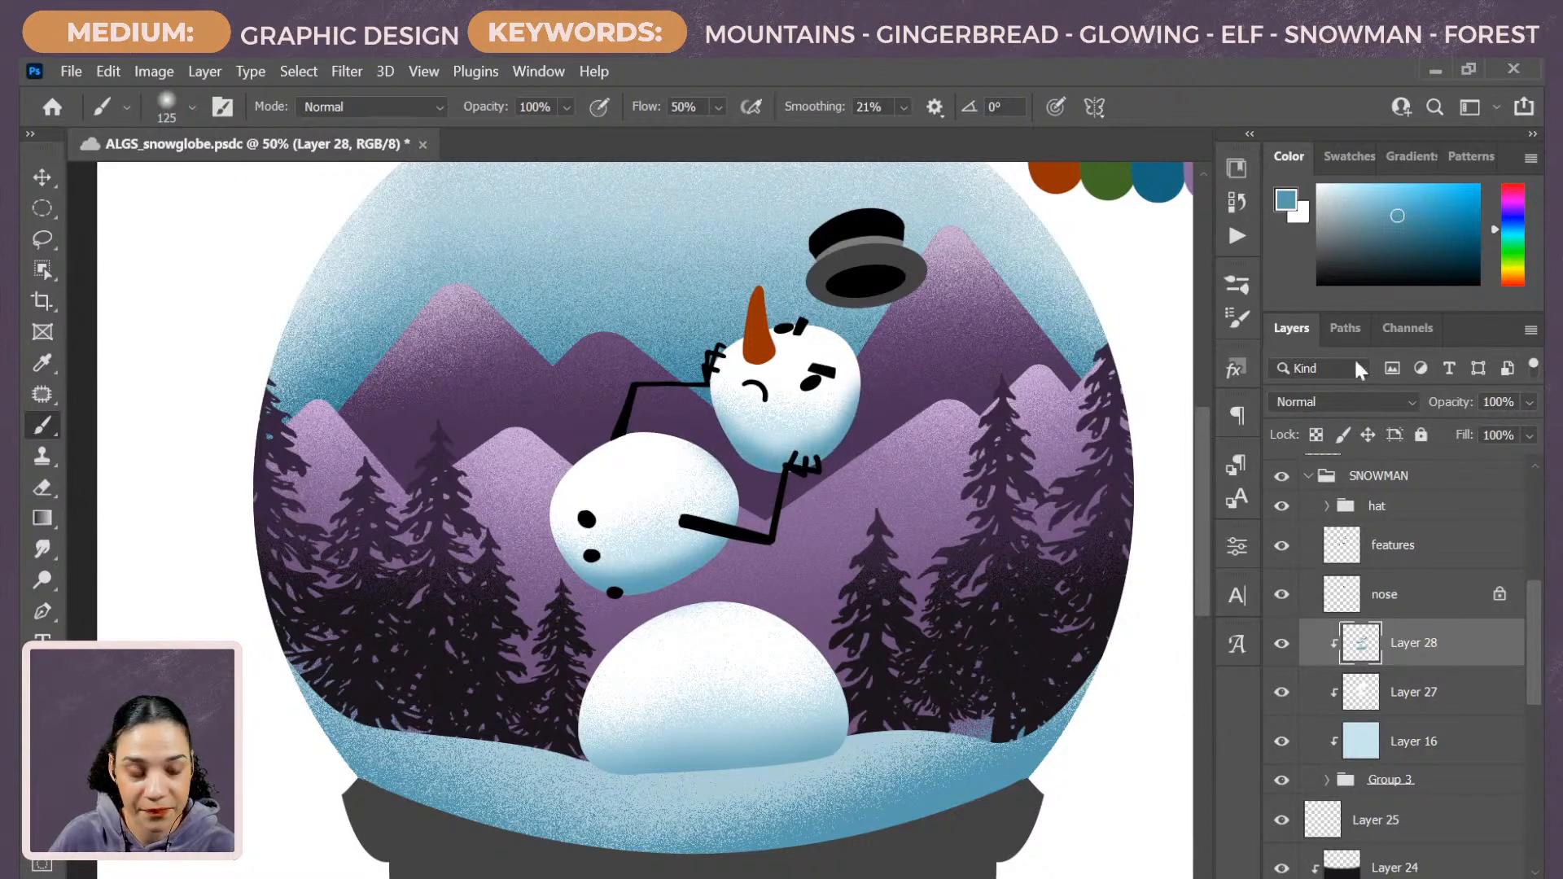
Set Layer 28's blend mode to Dissolve and merge it with Layer 27.
left_click(1404, 407)
left_click(1331, 345)
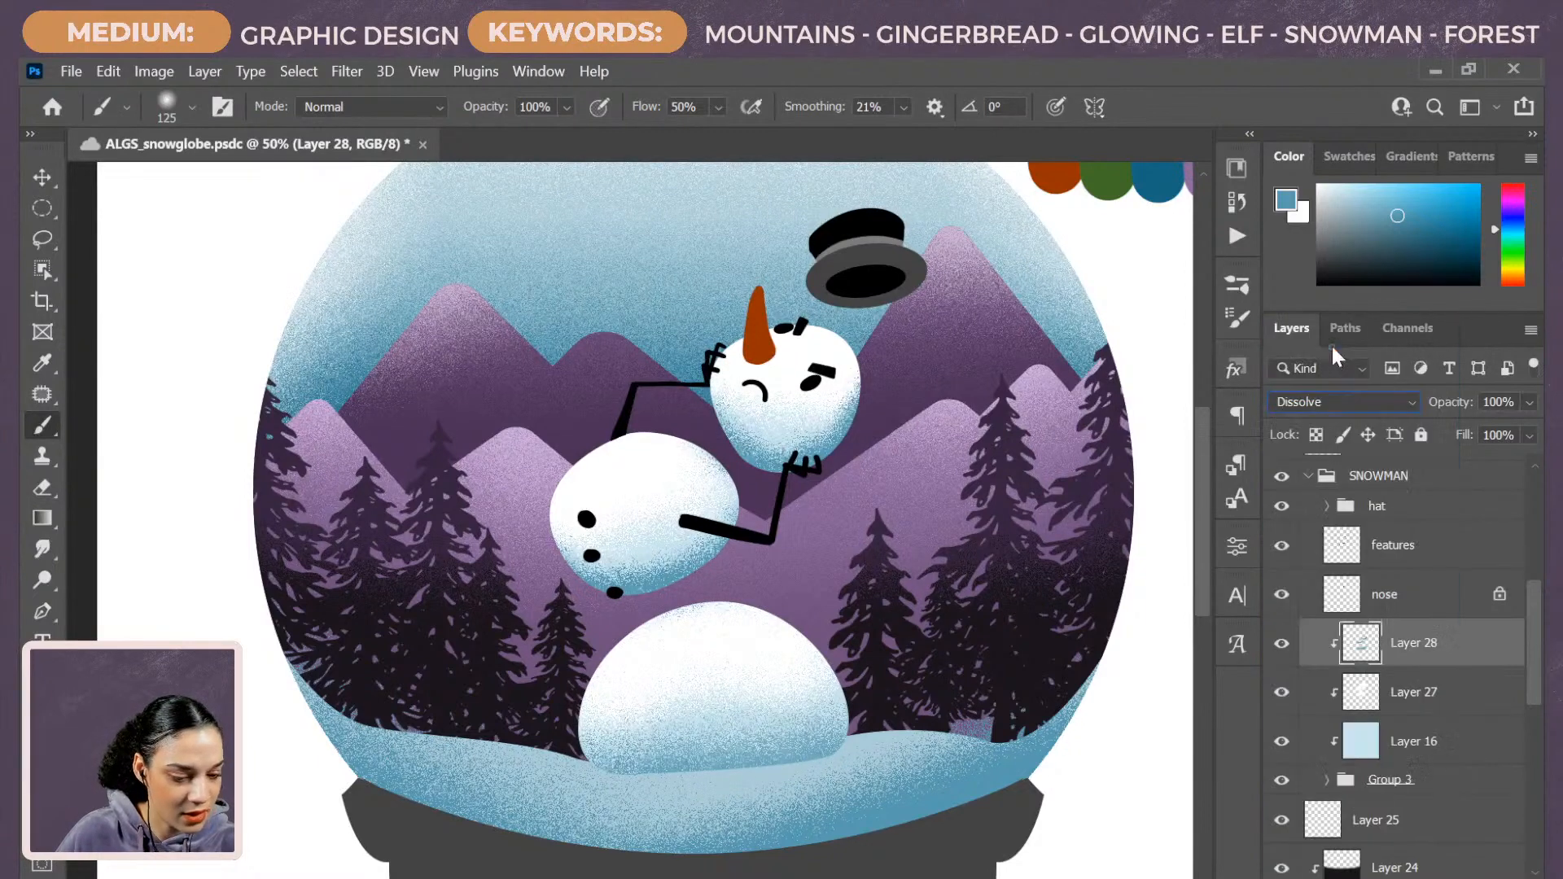
left_click(1431, 694, "ctrl")
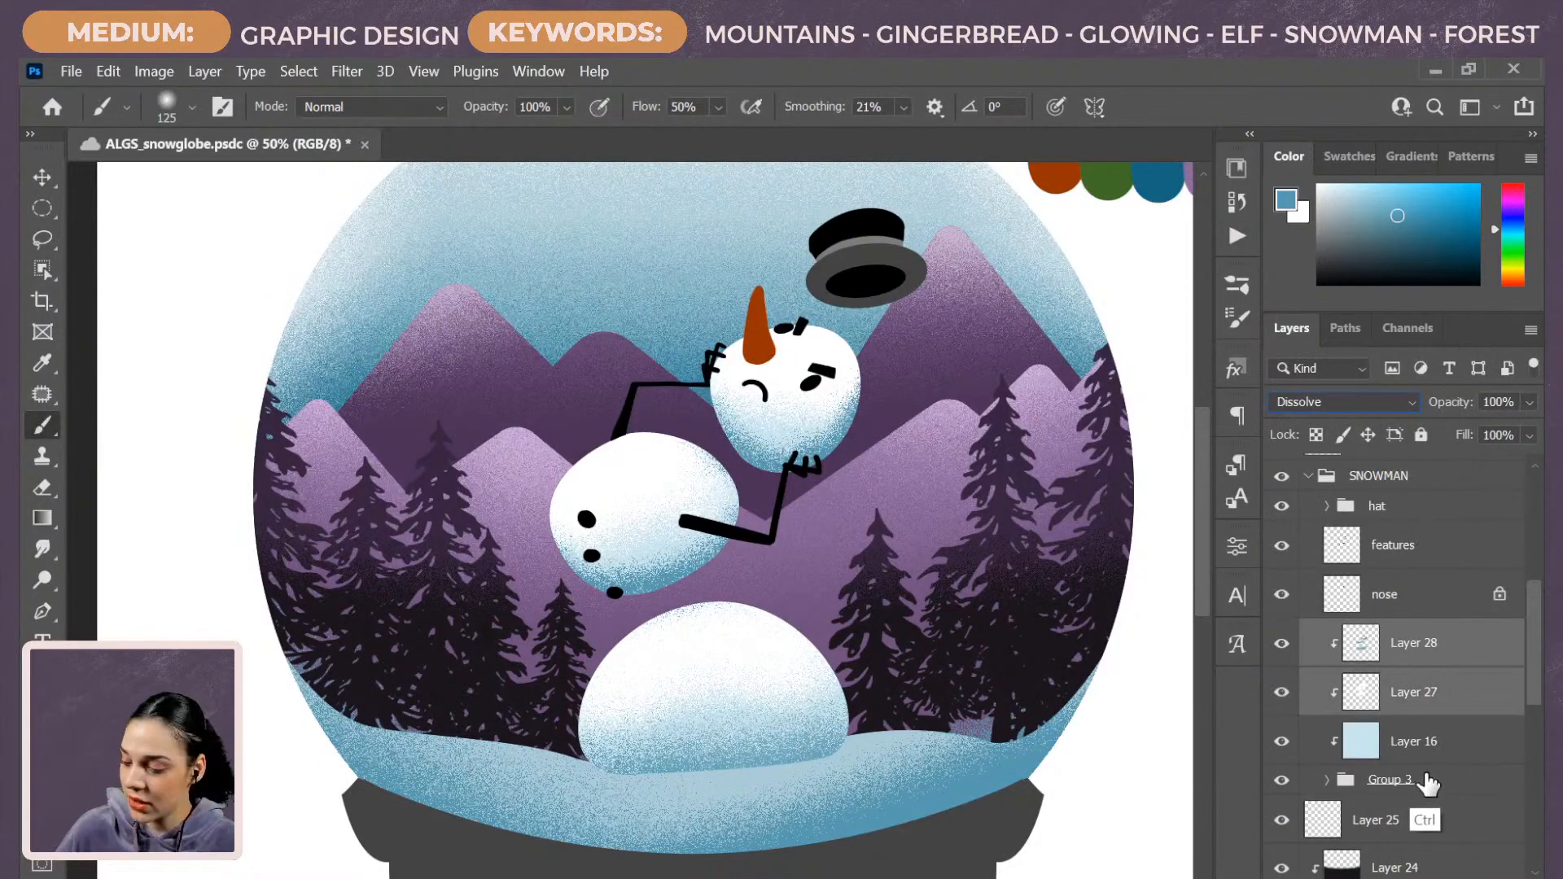
key("ctrl+e")
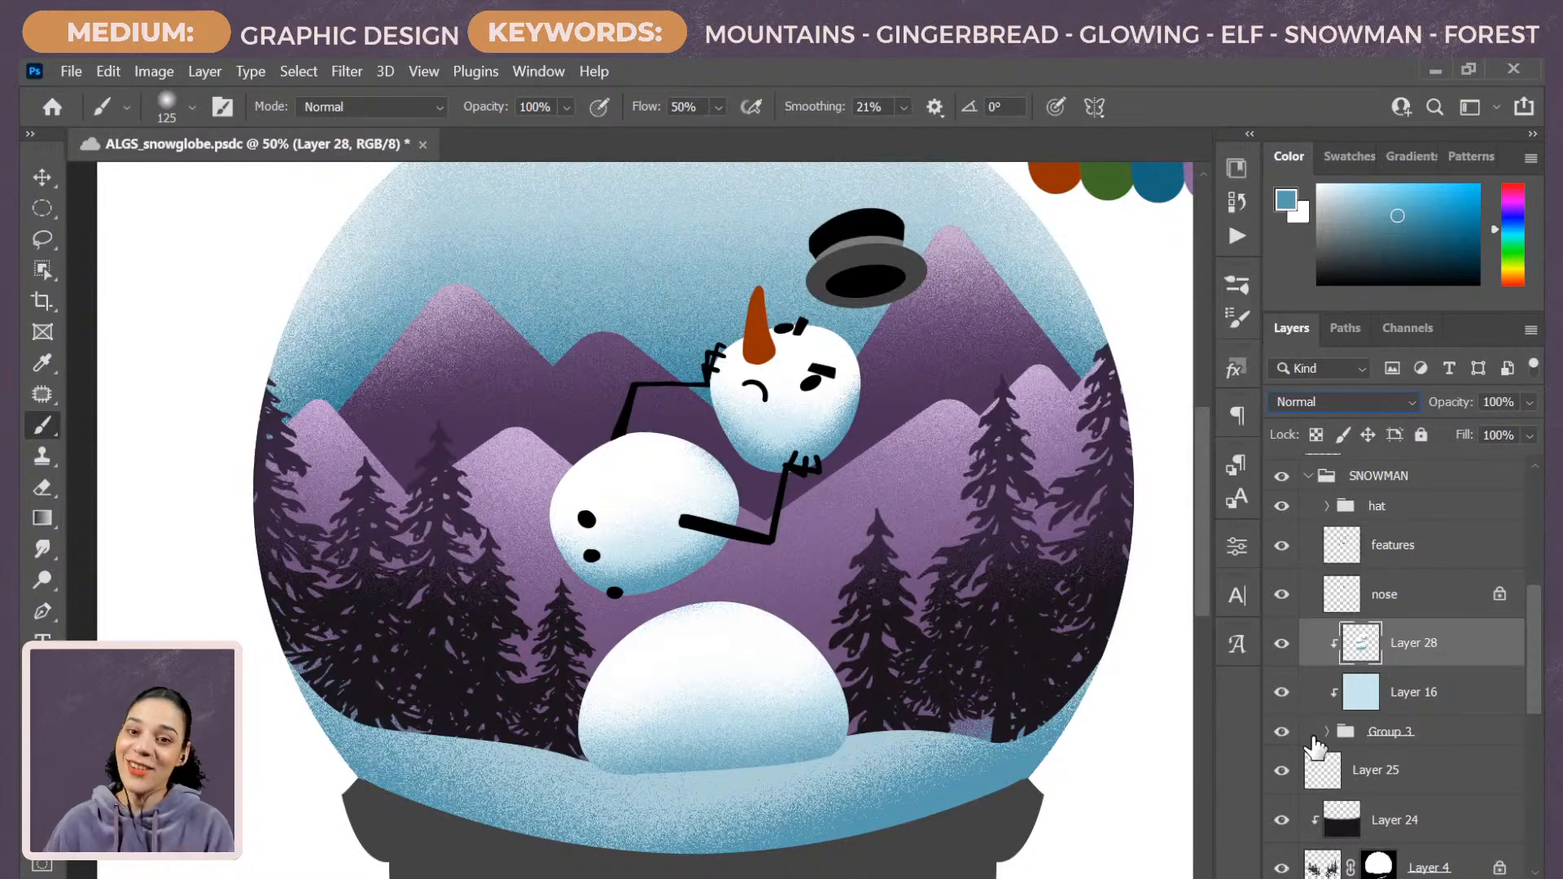
Show the frost layer and lower the fill of Layer 28 to 43%.
key("ctrl+minus")
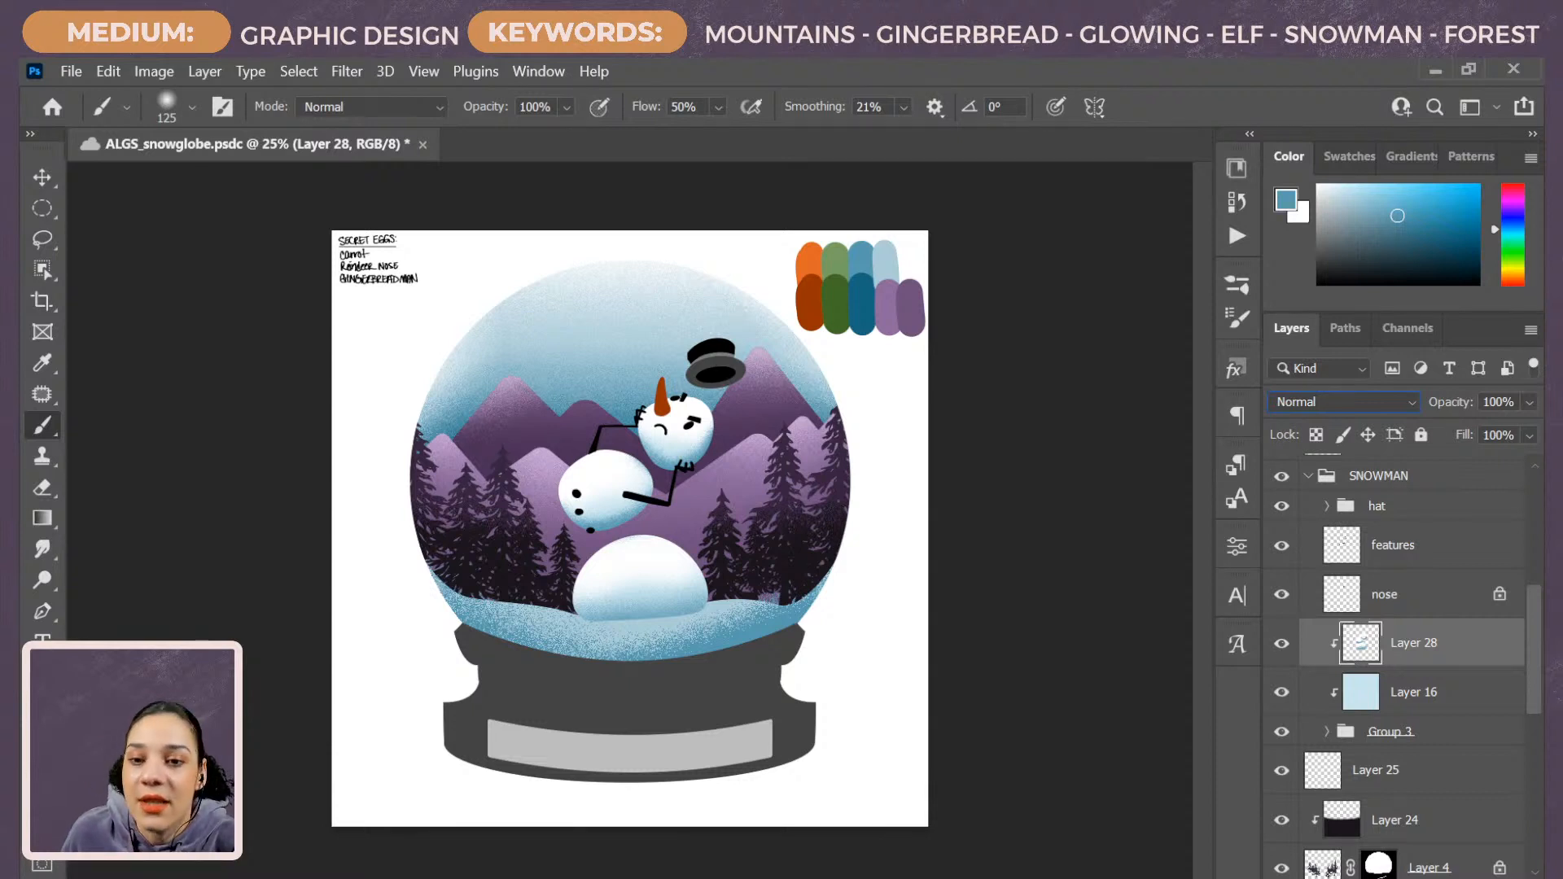
scroll(1392, 676, "up", 5)
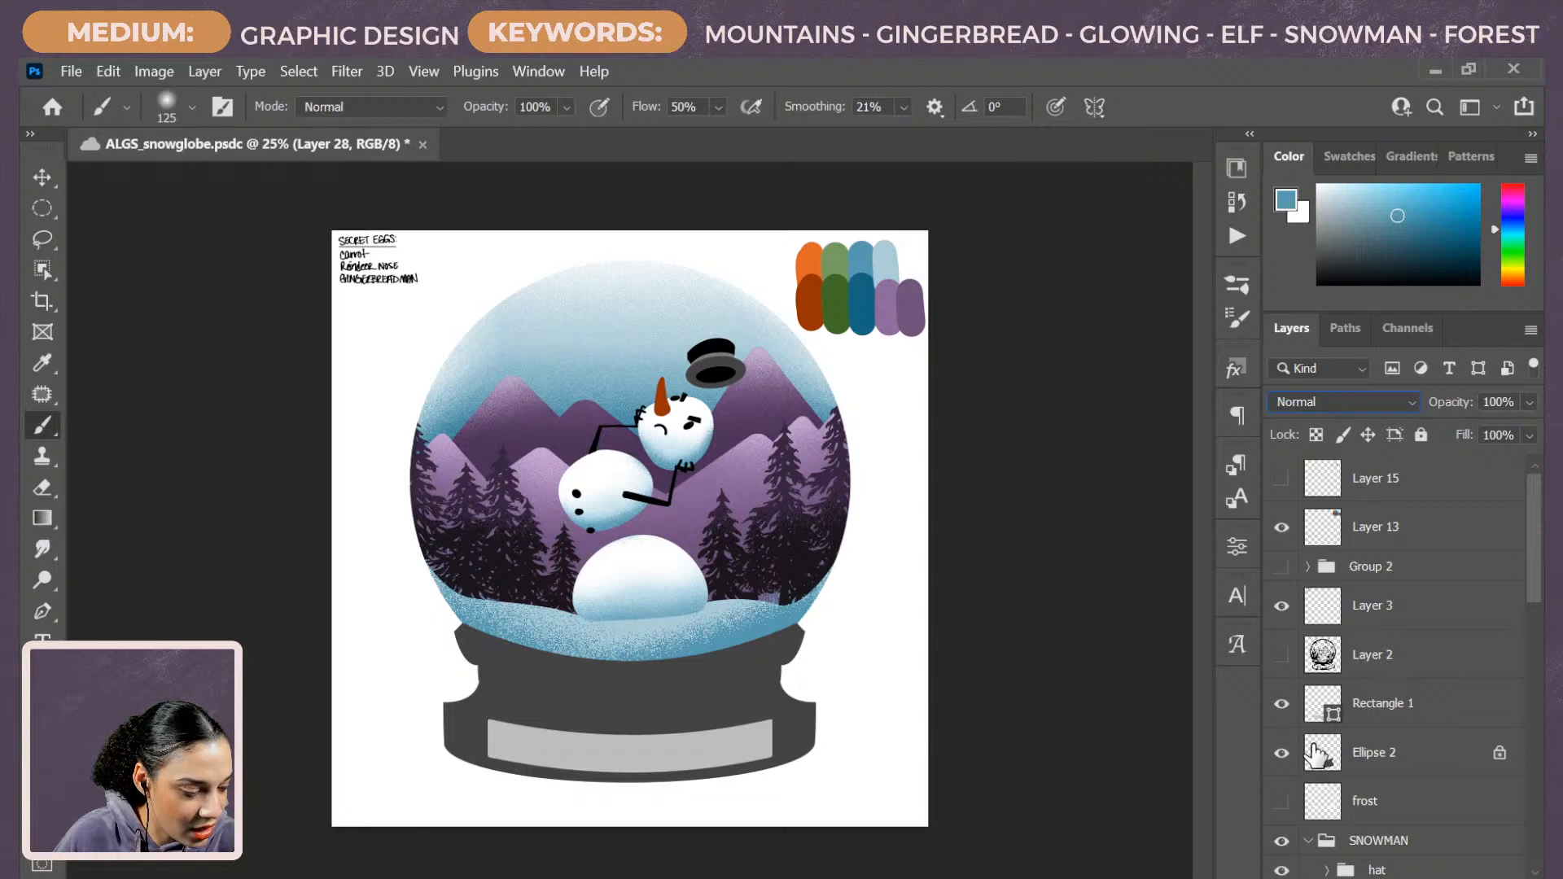
left_click(1282, 802)
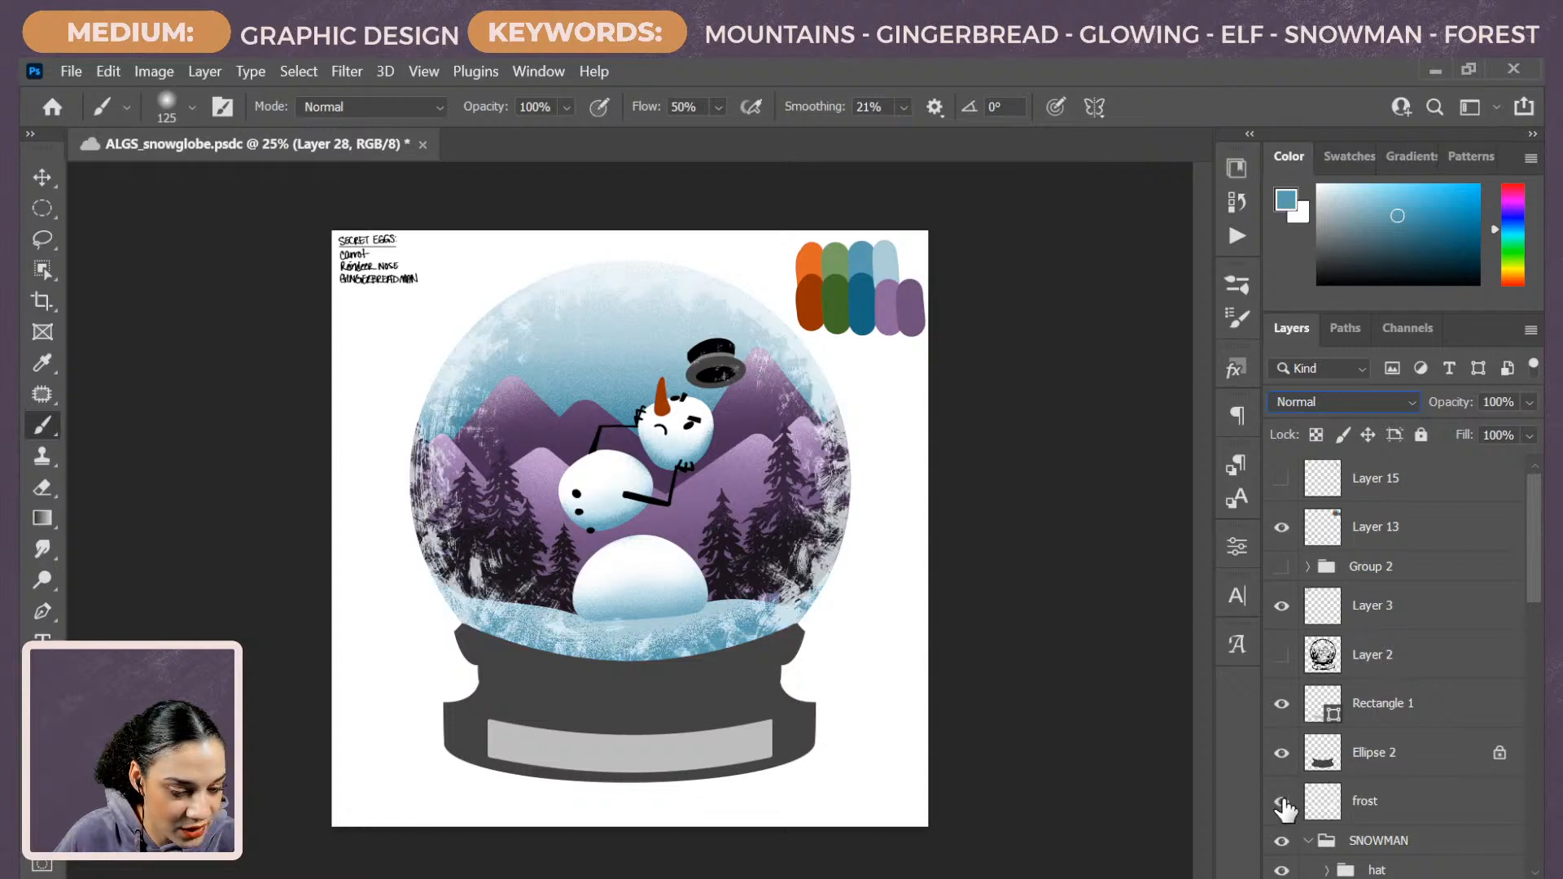
left_click(1522, 435)
left_click(1468, 462)
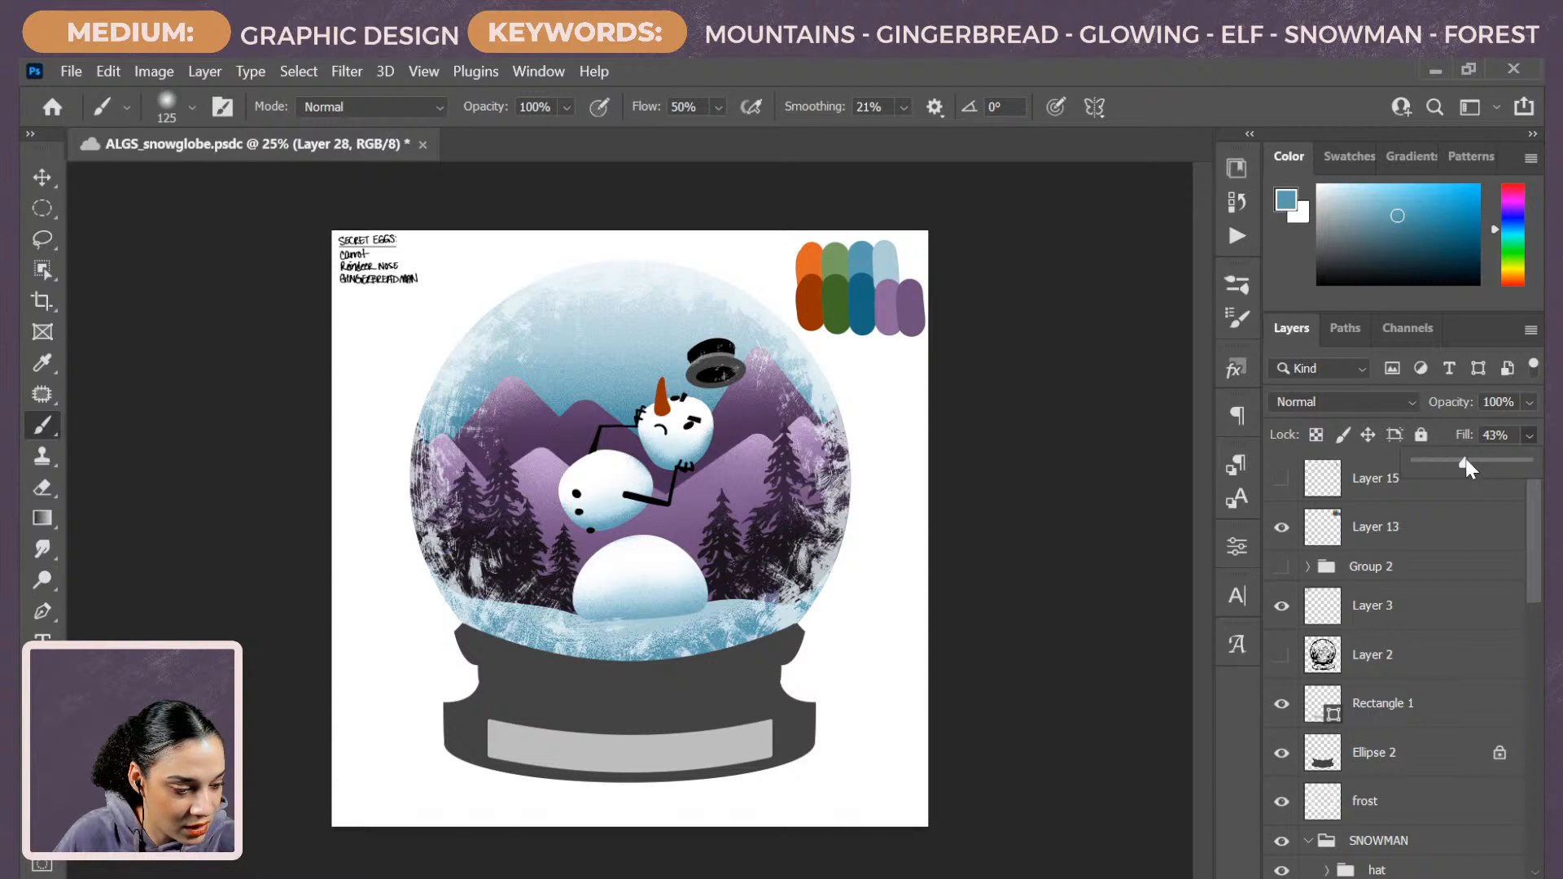
Restore Layer 28's fill to 100% and lower the frost layer's fill to 50%.
left_click_drag(1467, 461, 1529, 461)
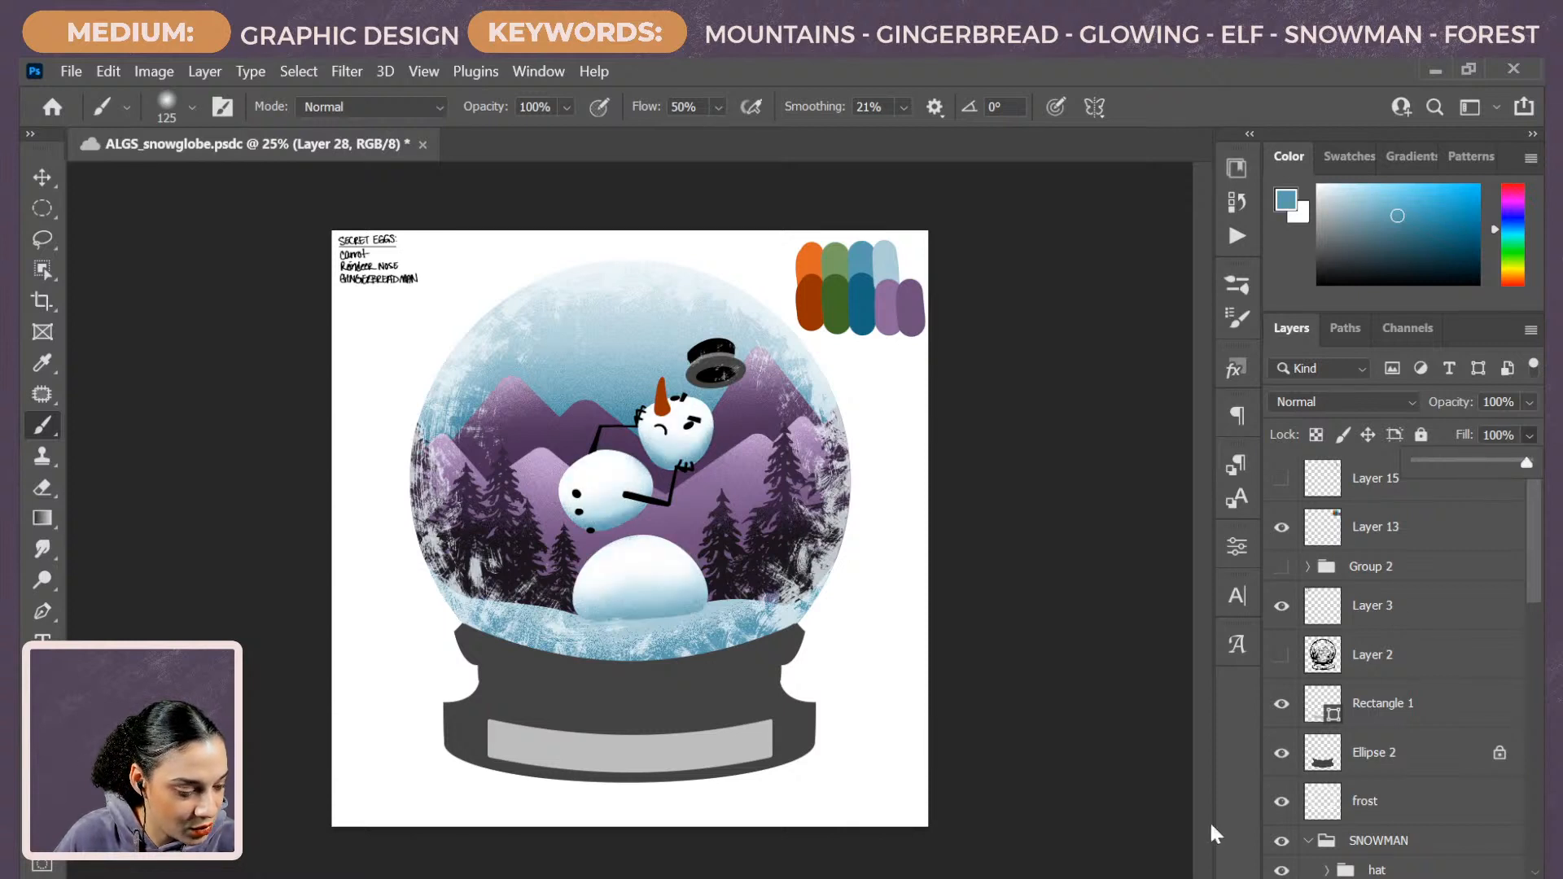
left_click(1410, 806)
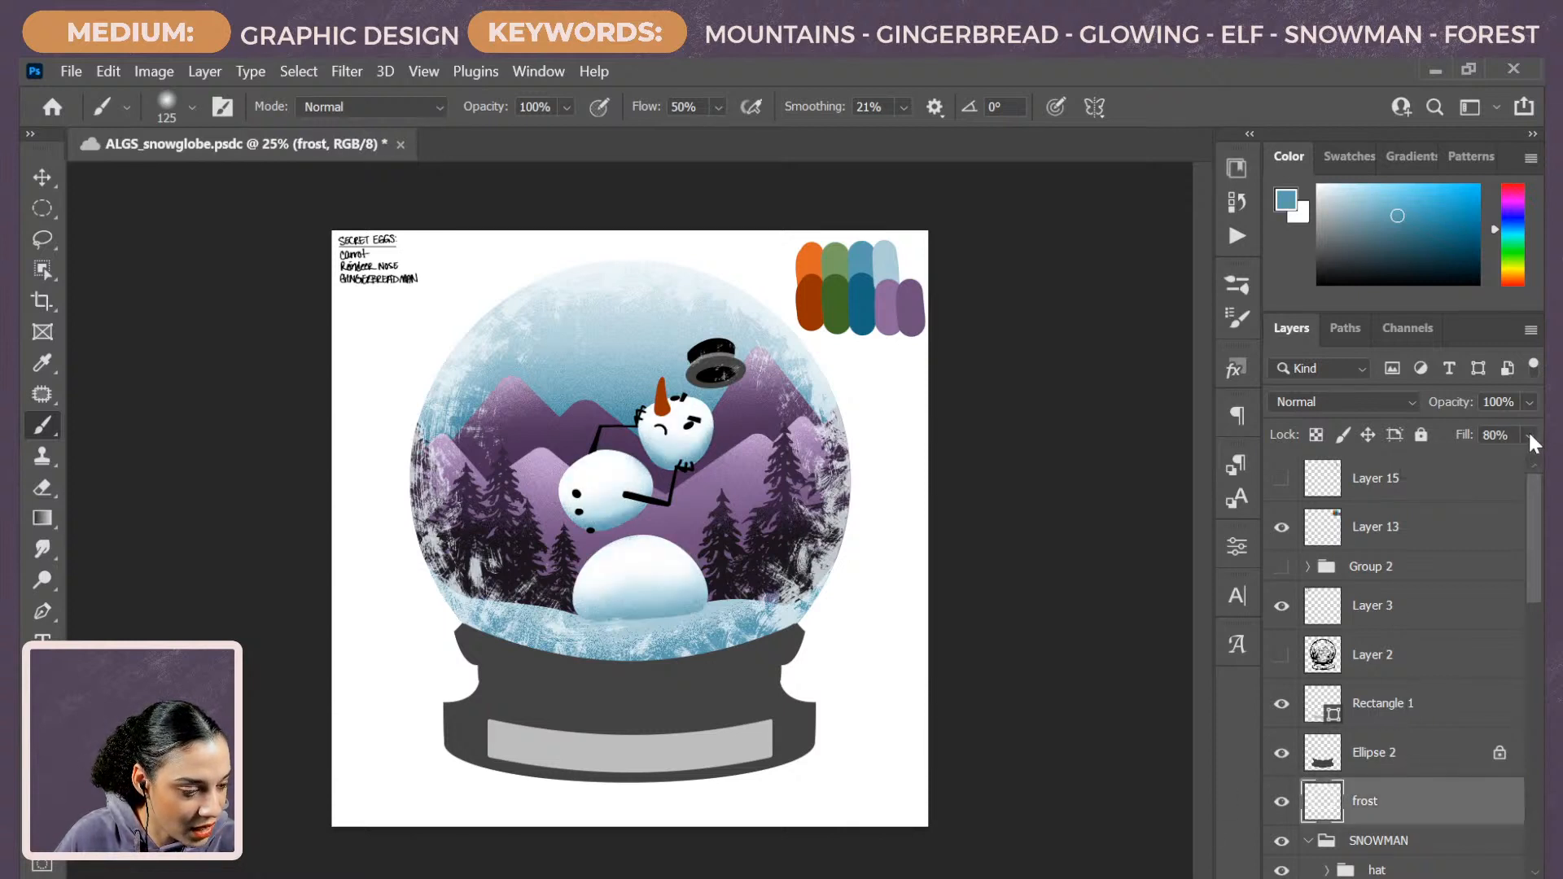
left_click(1528, 433)
left_click(1444, 461)
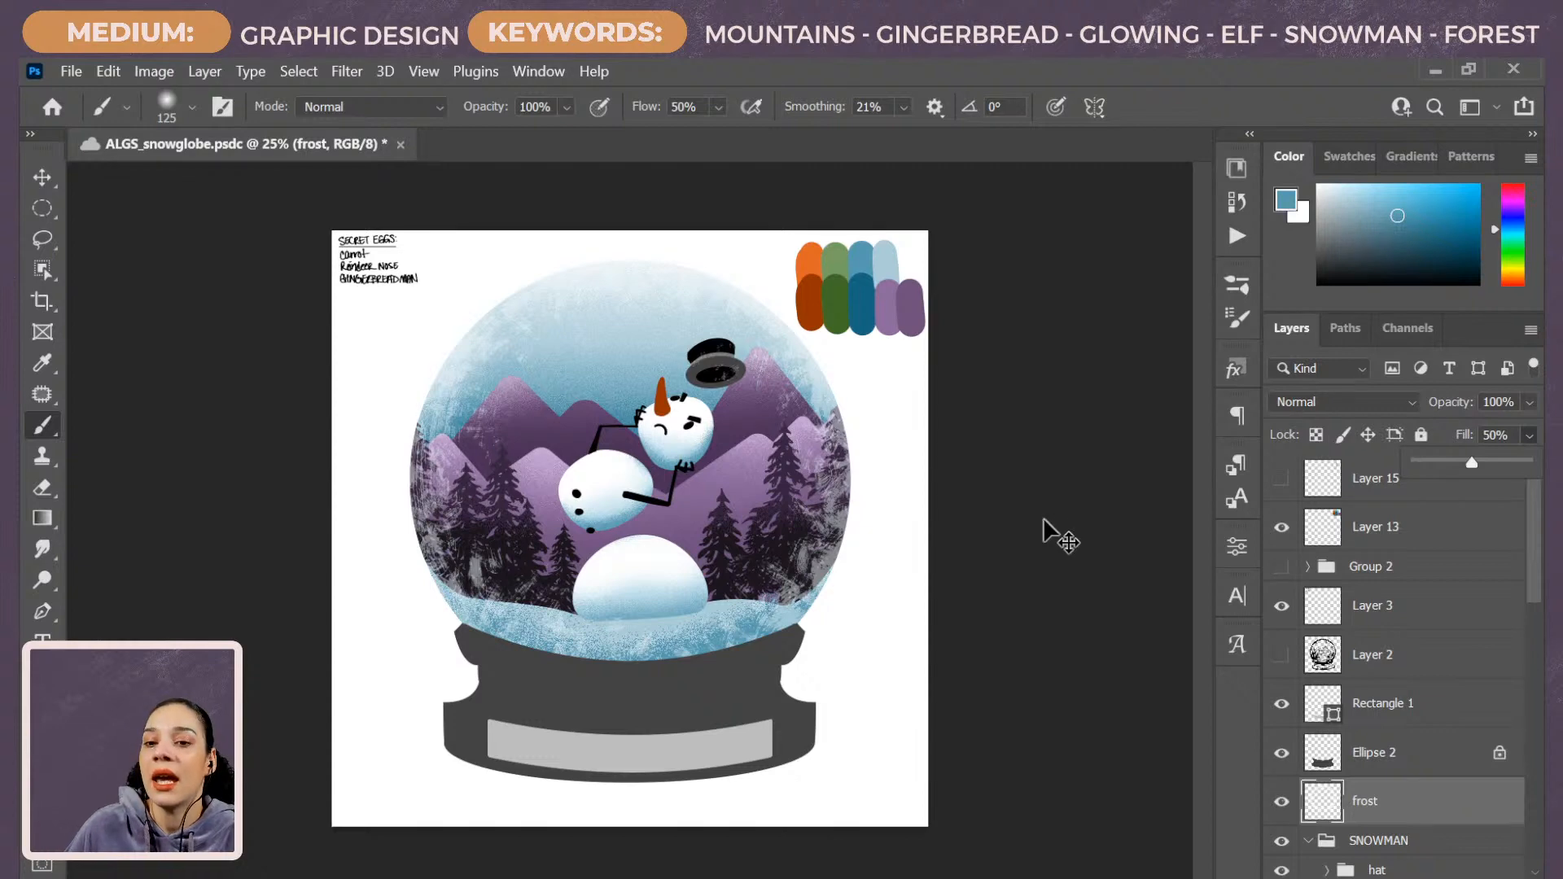
Add a new layer above Ellipse 2 and choose a near-black shade darker than the globe's base as the brush color.
key("ctrl+minus")
key("ctrl+plus")
key("ctrl+plus")
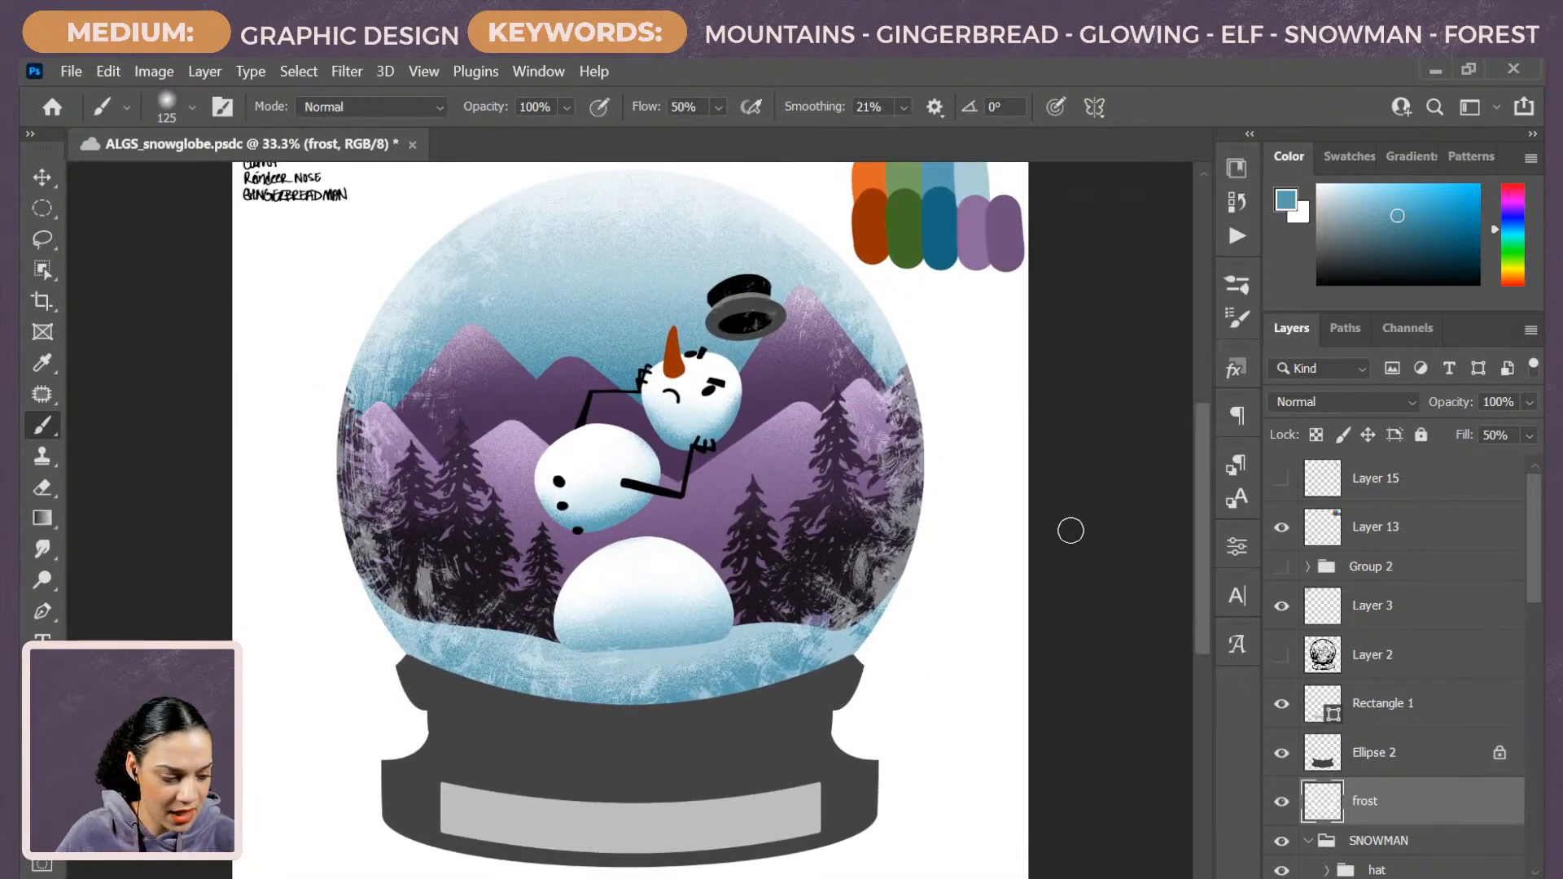
left_click(1447, 757)
key("ctrl+shift+alt+n")
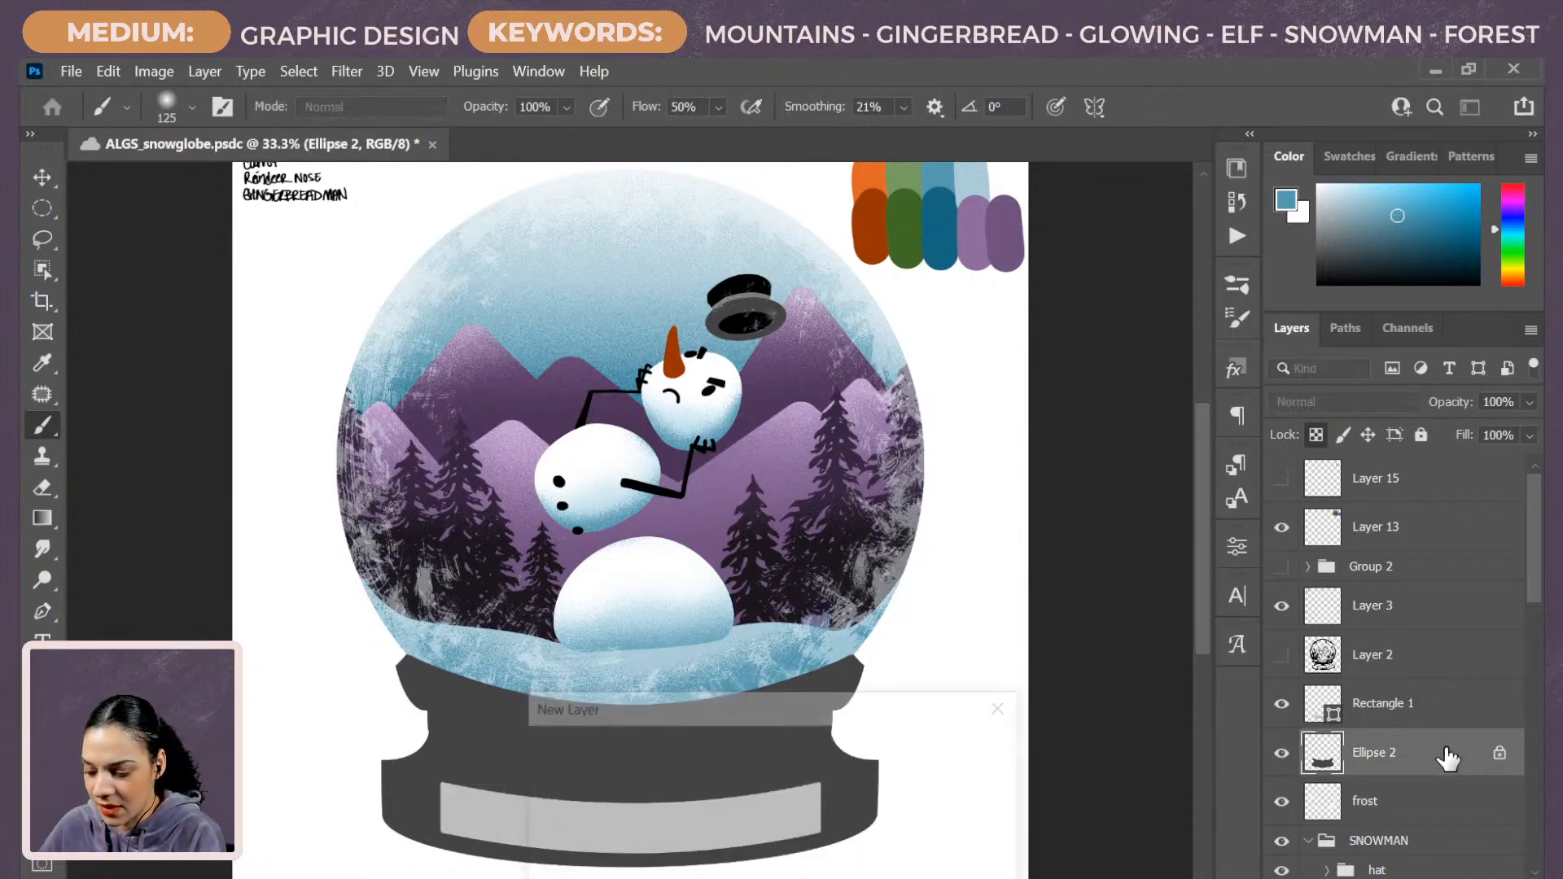
left_click(836, 564, "alt")
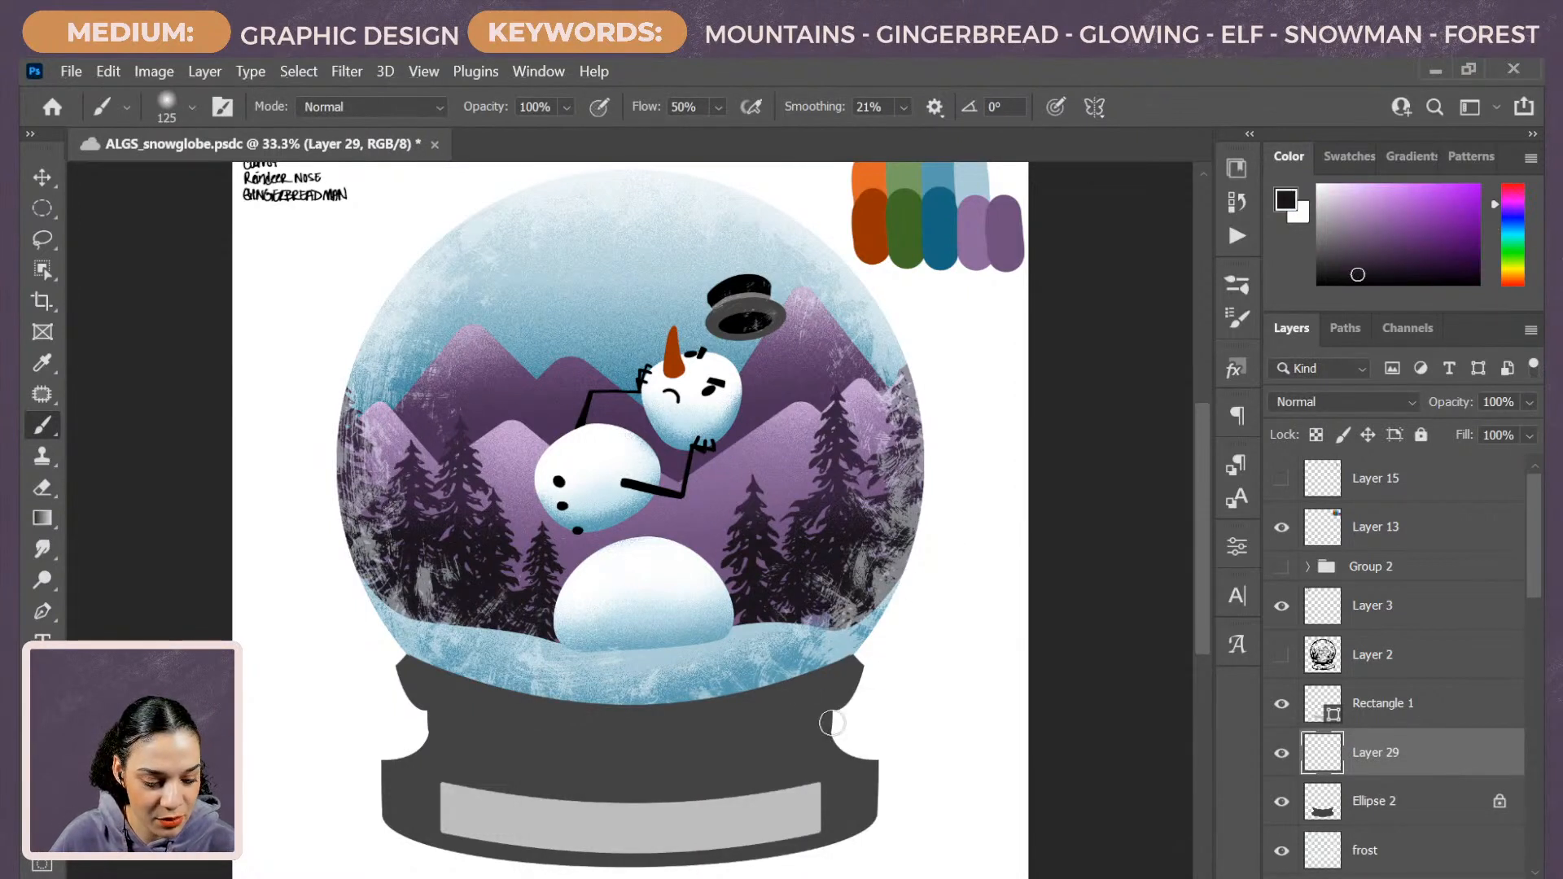
left_click(859, 804, "alt")
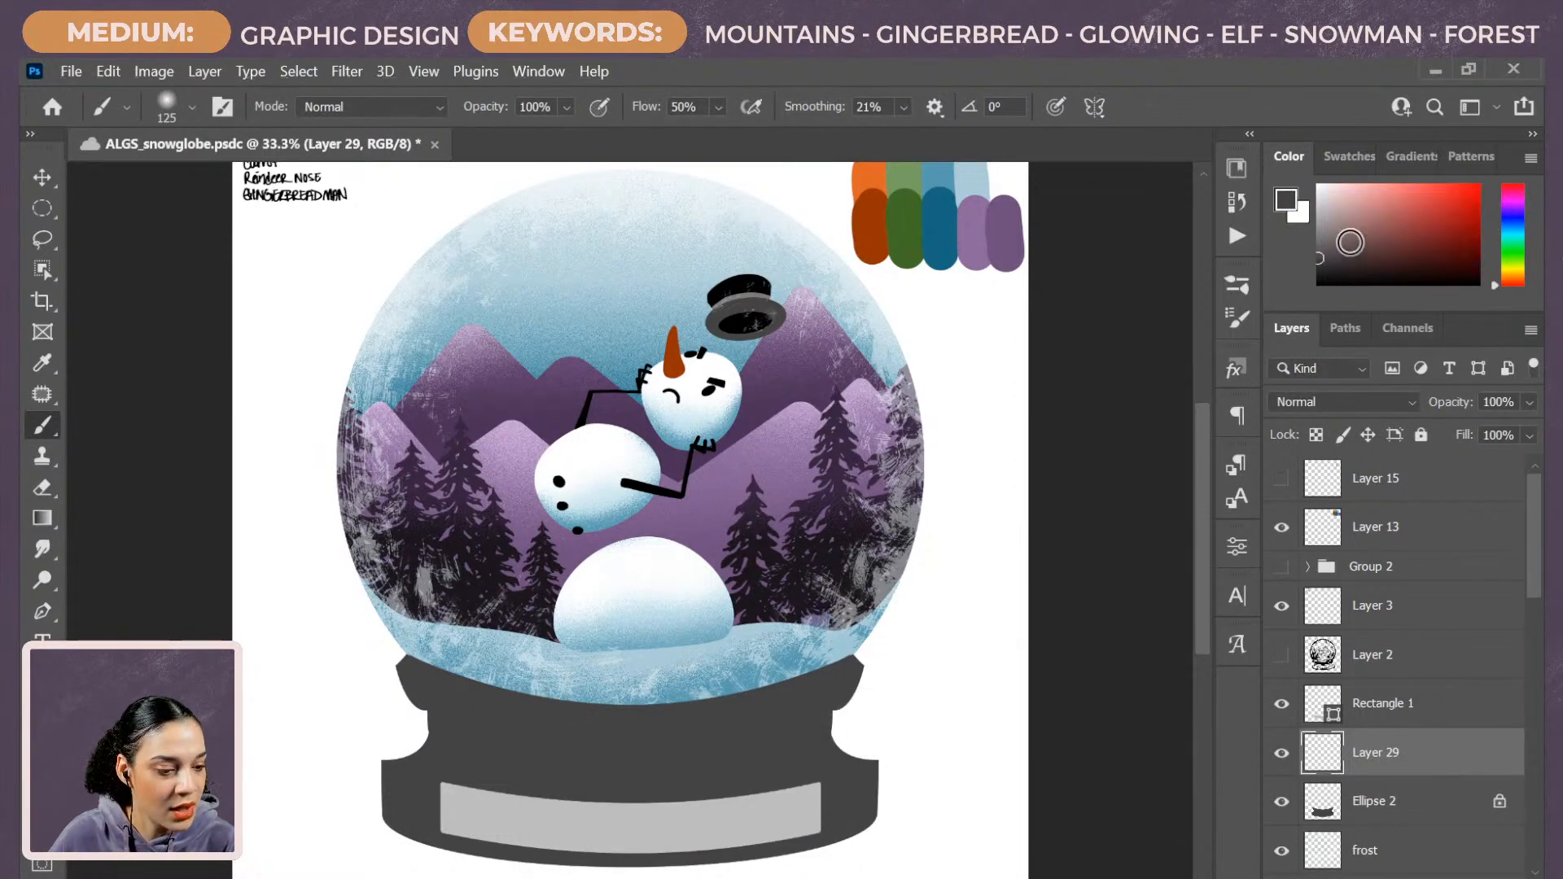
left_click(1320, 276)
Shade the upper part of the globe's base with a 300 px brush and clip the shading layer to Ellipse 2.
key("bracketright")
key("bracketright")
key("bracketright")
key("bracketright")
key("bracketright")
key("bracketright")
key("bracketright")
key("bracketright")
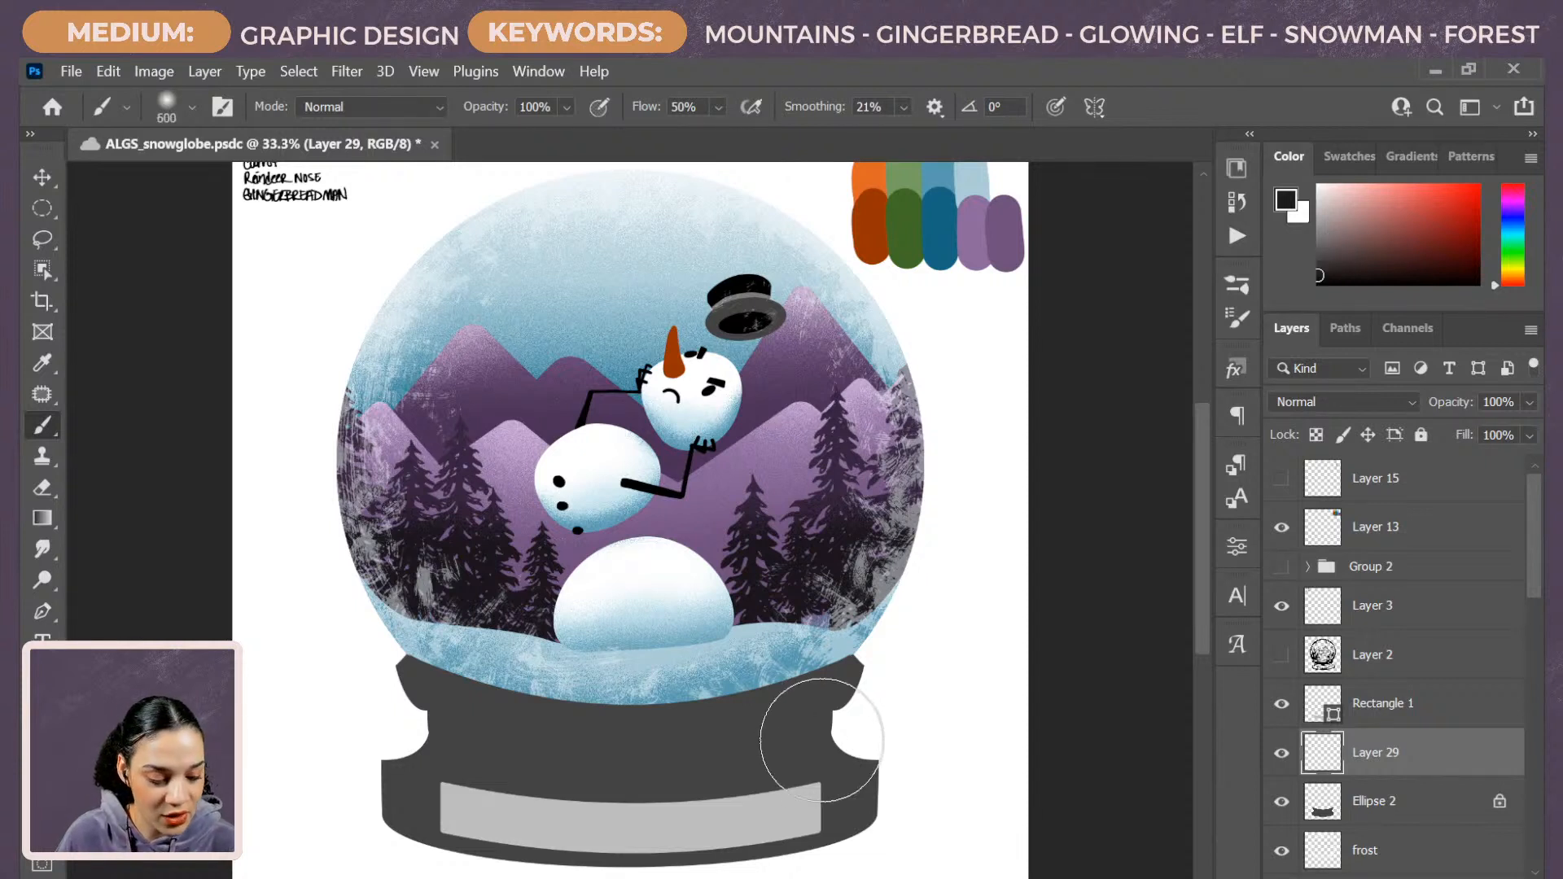
key("bracketleft")
key("bracketleft")
key("bracketleft")
mouse_move(849, 731)
left_mouse_down()
mouse_move(762, 752)
mouse_move(432, 739)
mouse_move(916, 675)
mouse_move(534, 753)
mouse_move(425, 698)
left_mouse_up()
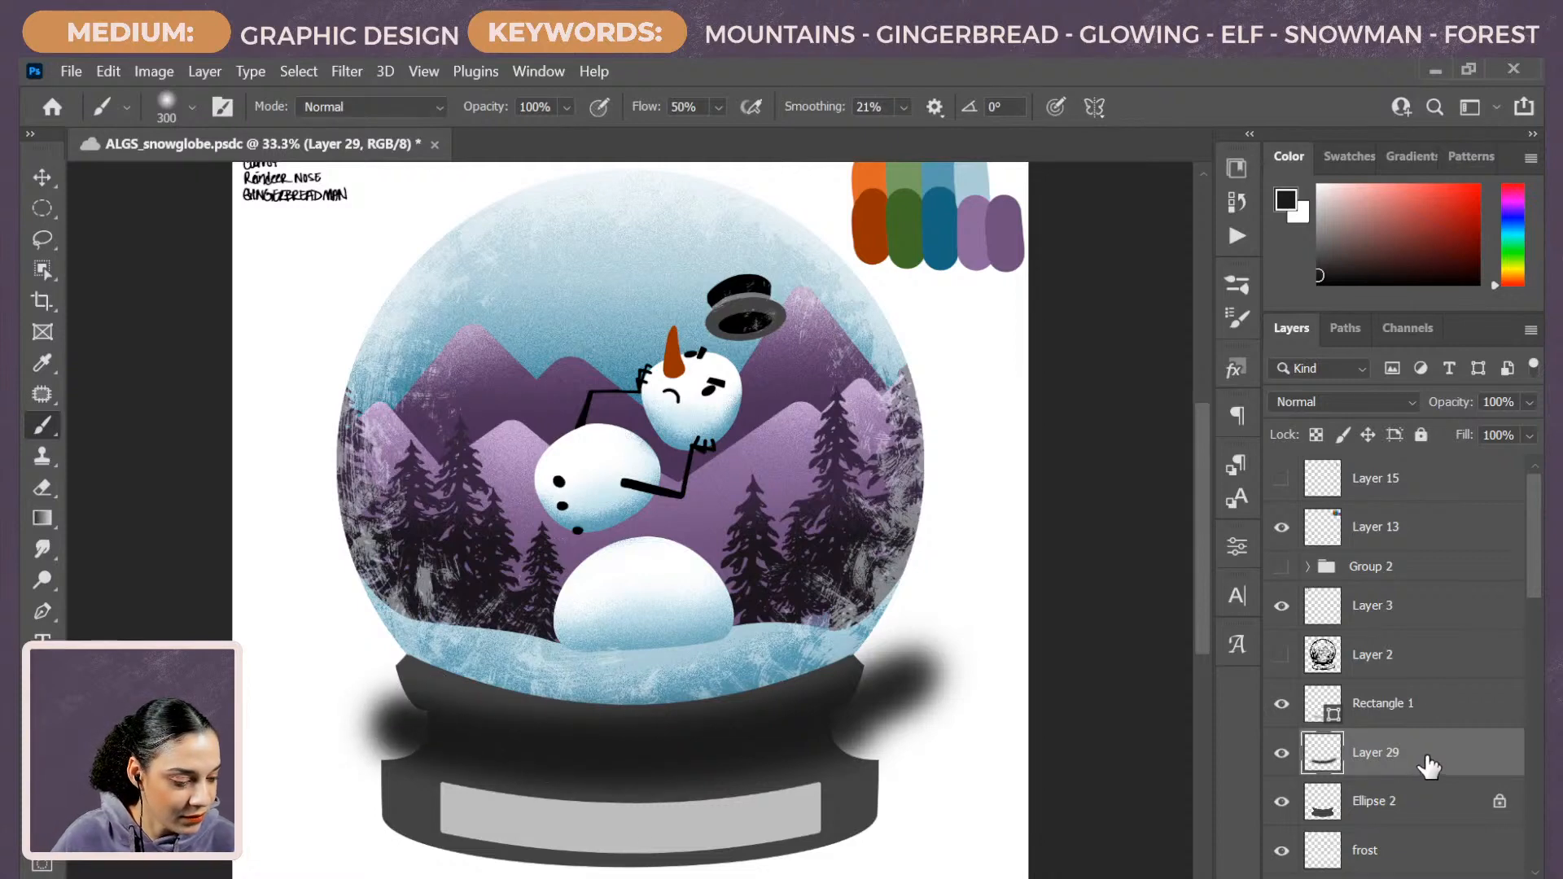
right_click(1426, 759)
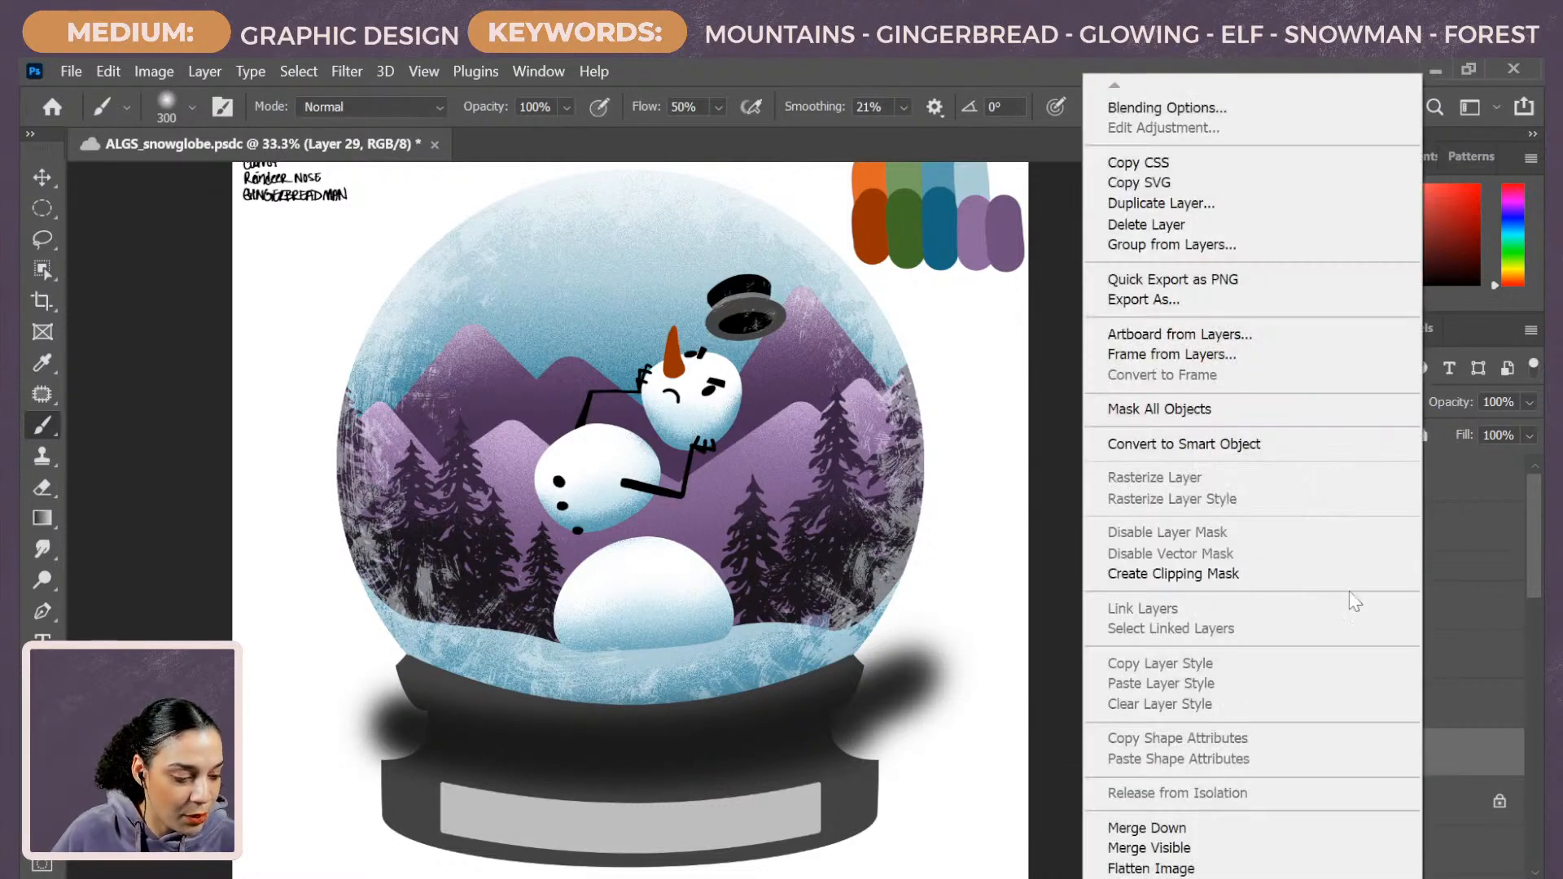
left_click(1335, 575)
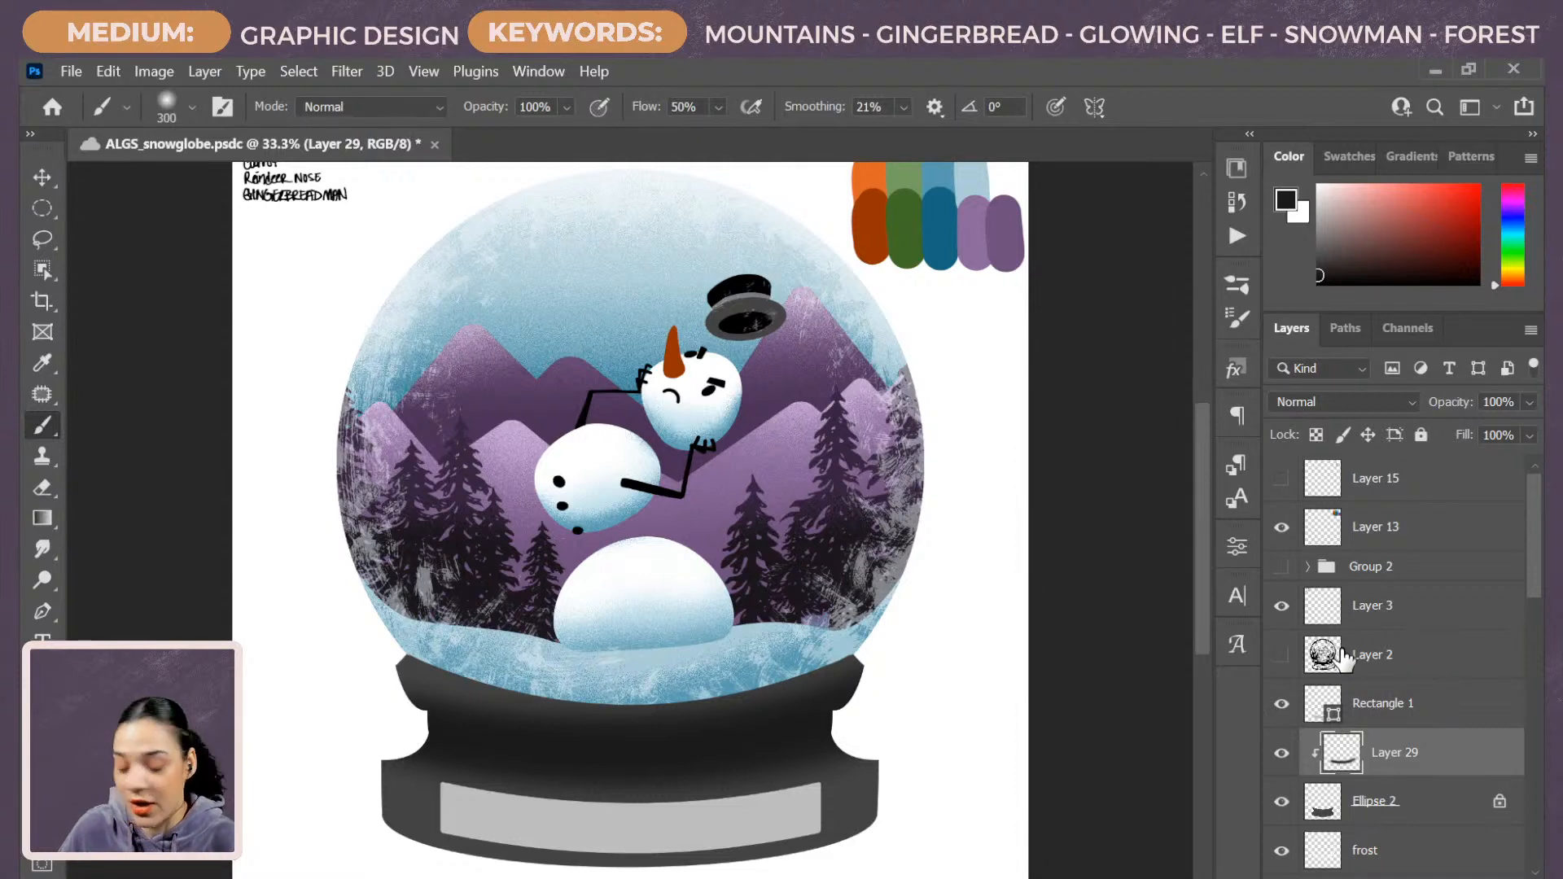
Hide the color palette swatches on Layer 13.
left_click(1323, 527)
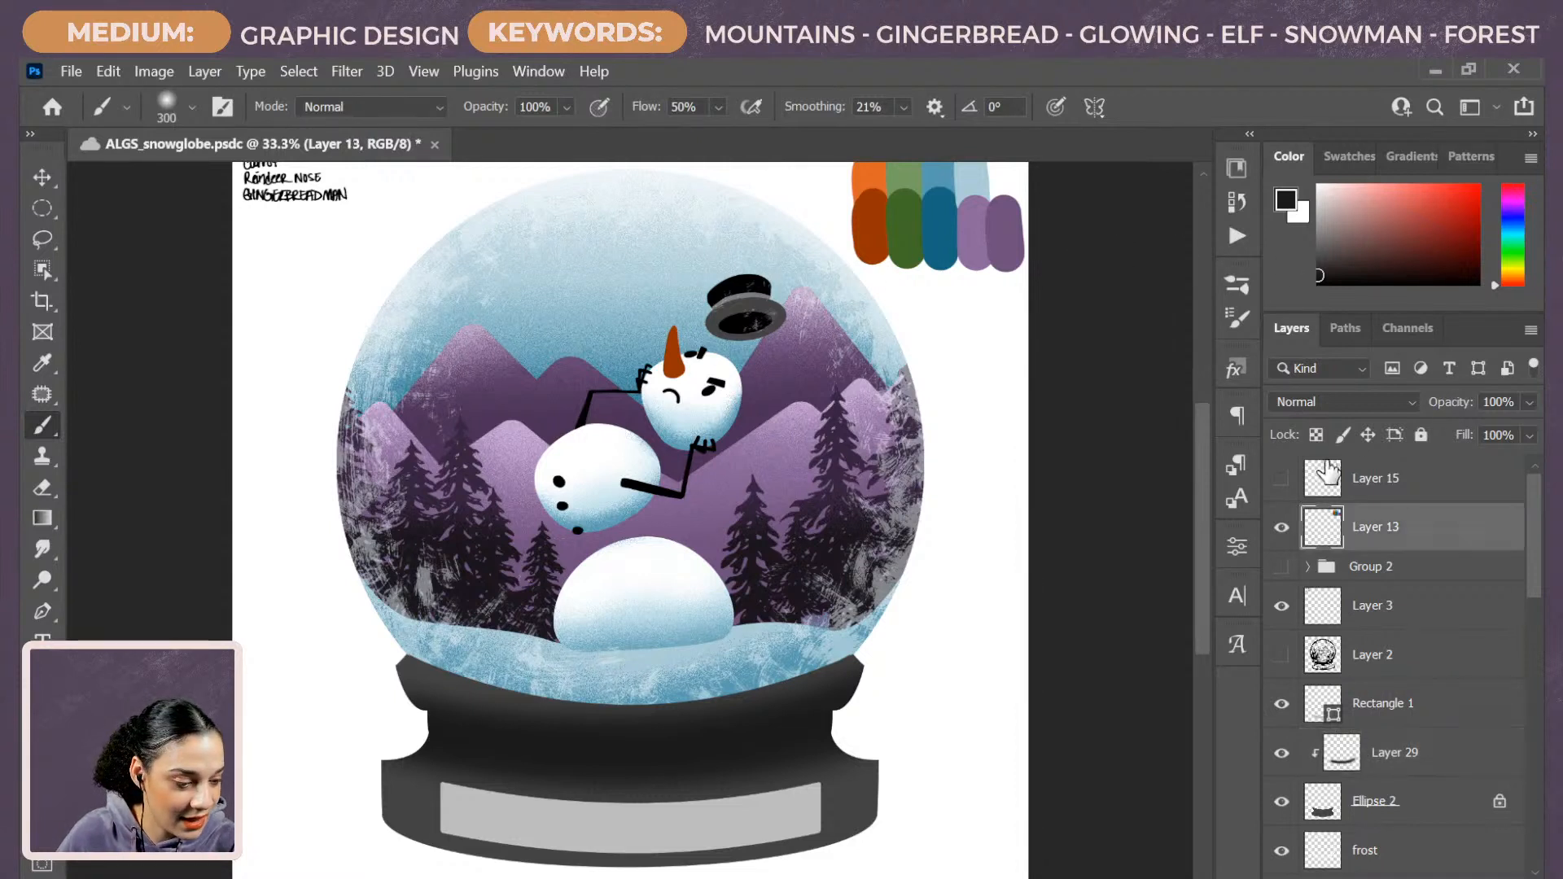
left_click(1281, 527)
key("g")
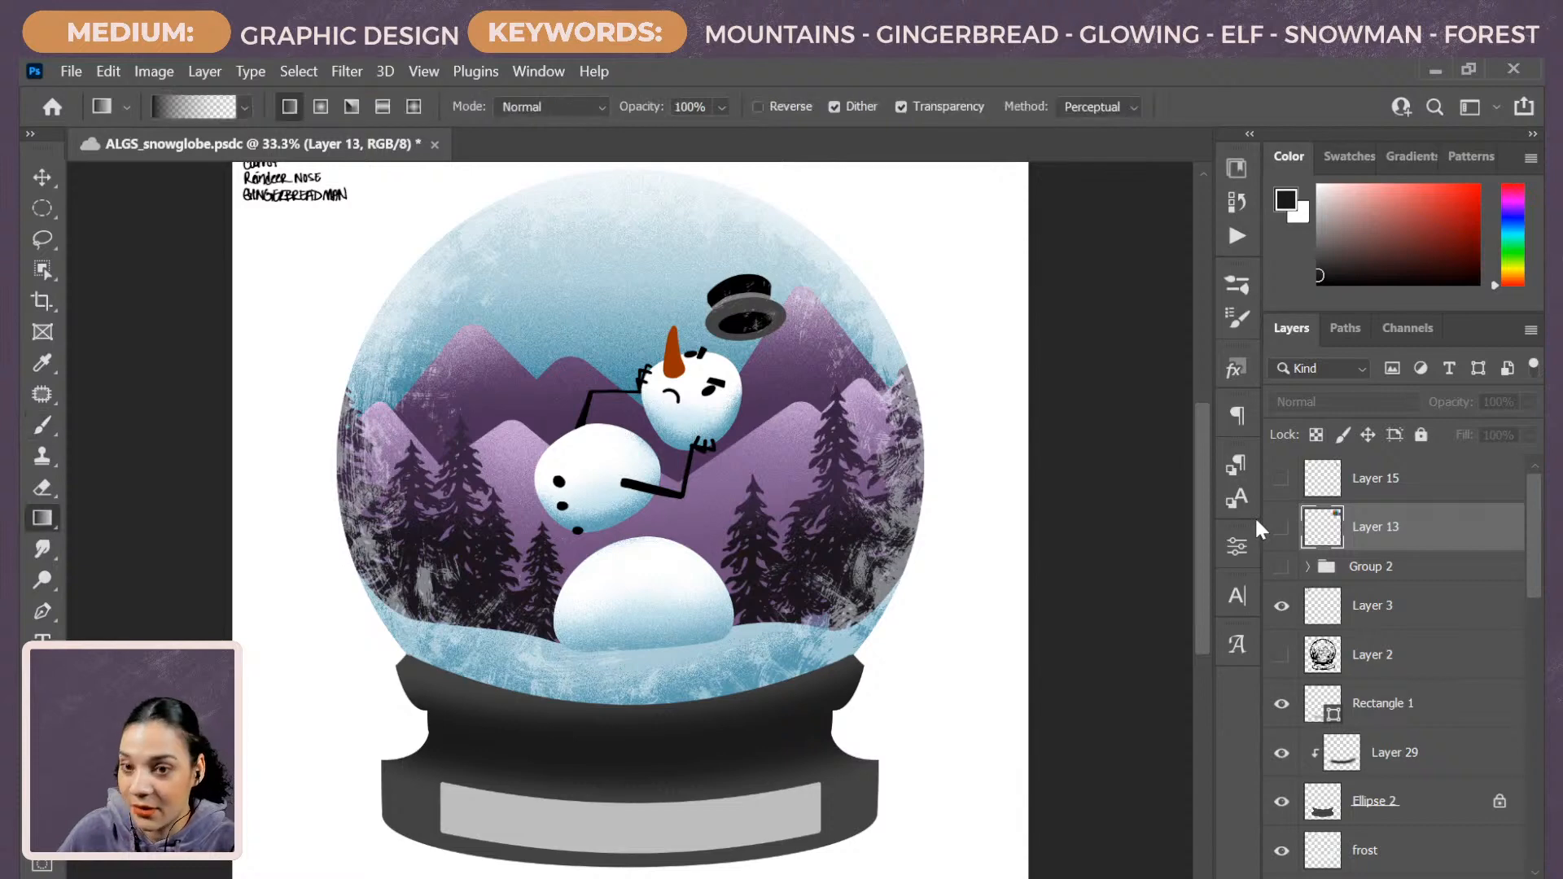
left_click(1082, 479)
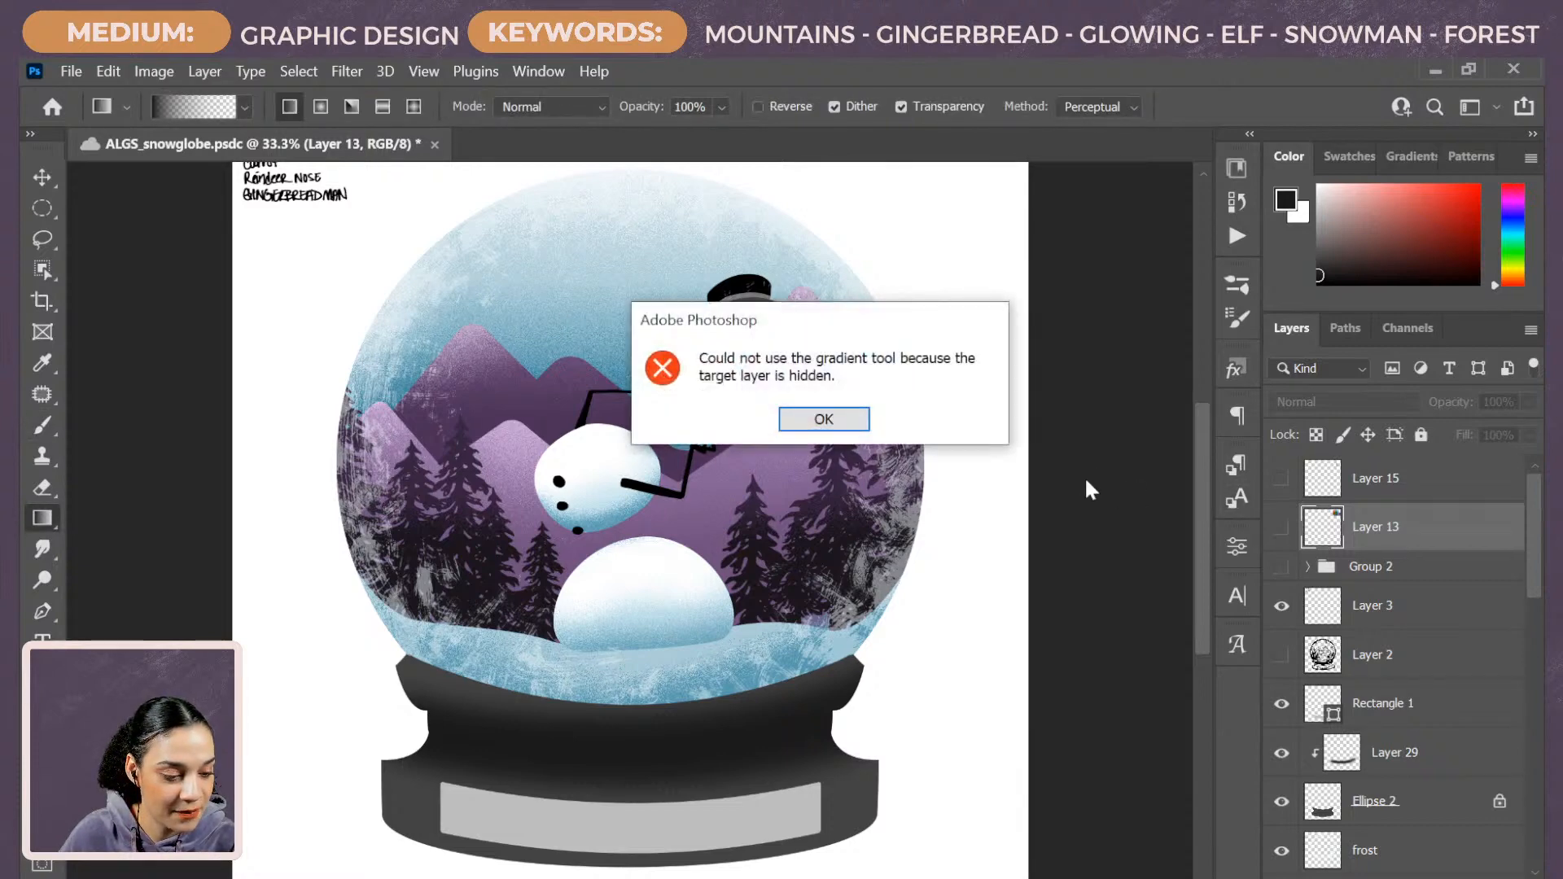
left_click(824, 418)
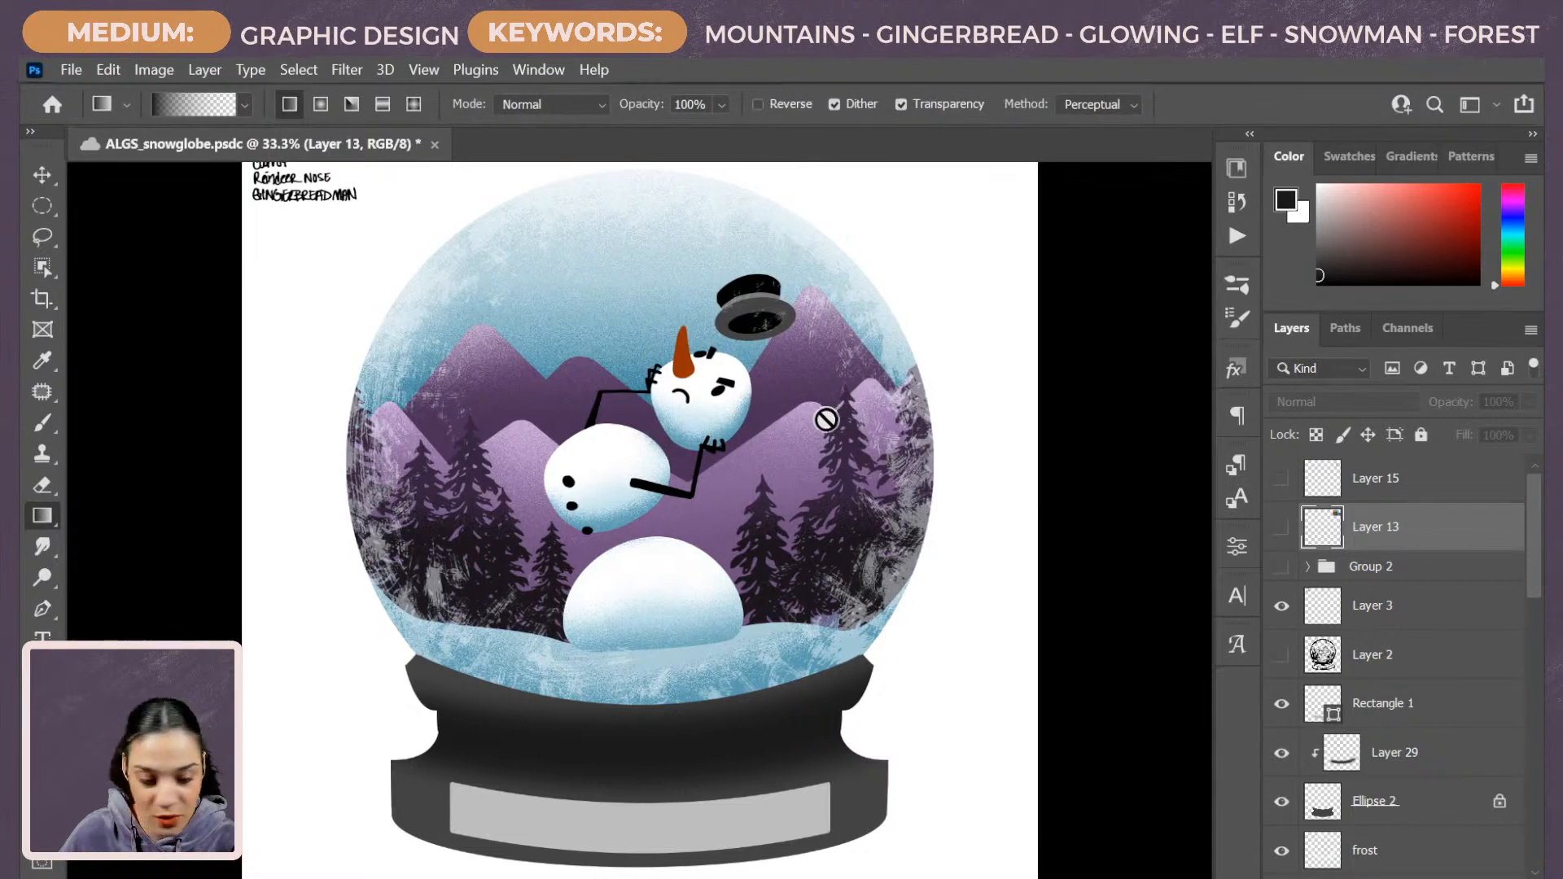
Switch to full-screen view and examine the shaded snow globe scene up close.
key("f")
key("f")
key("ctrl+plus")
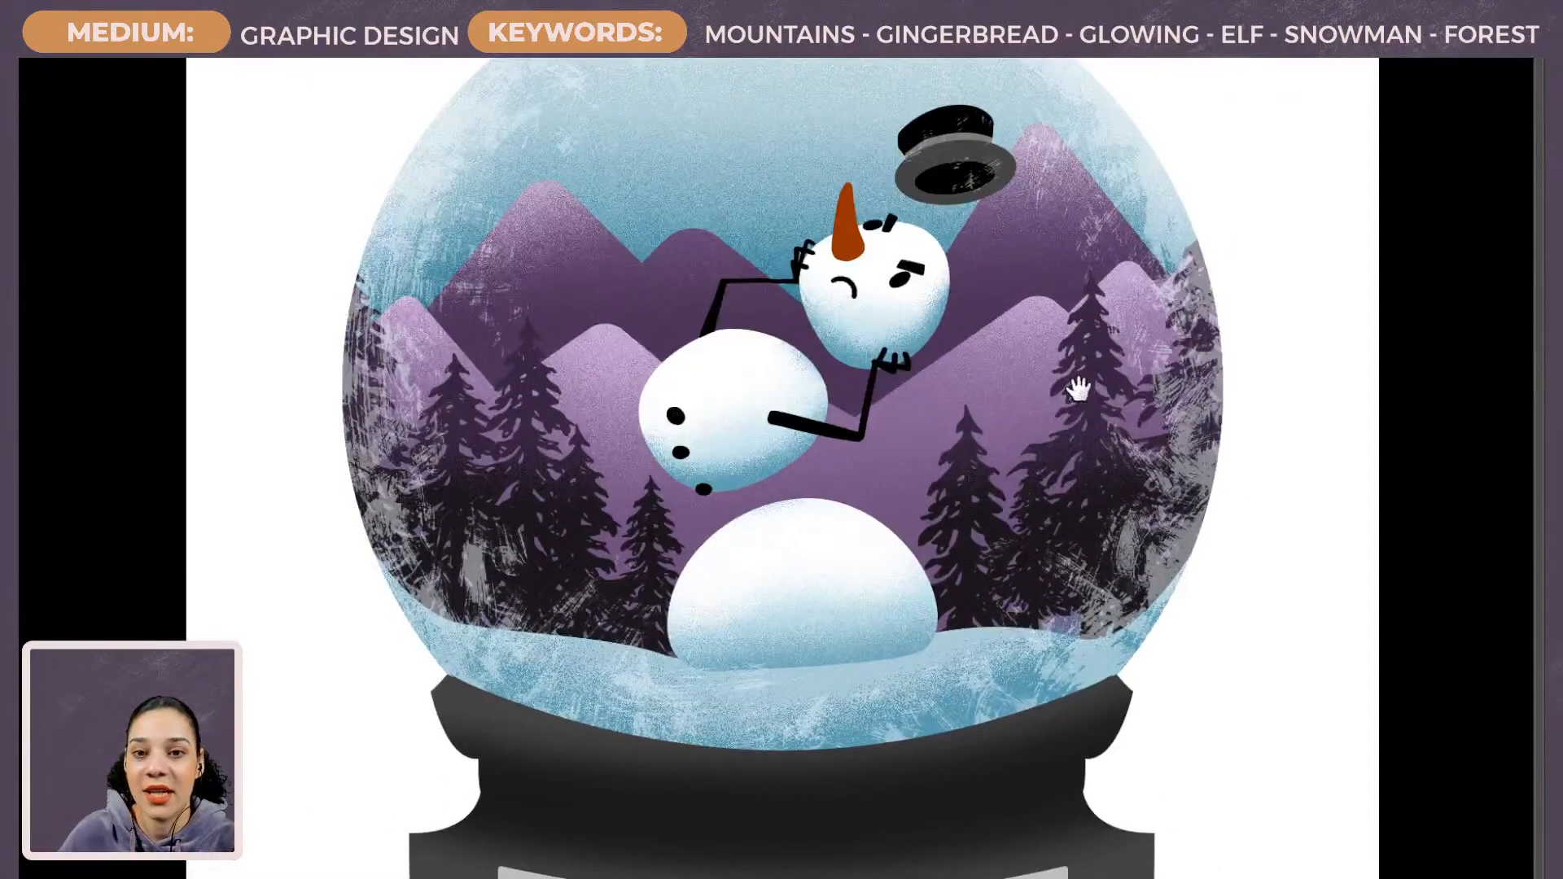
left_click_drag(1077, 383, 1096, 429)
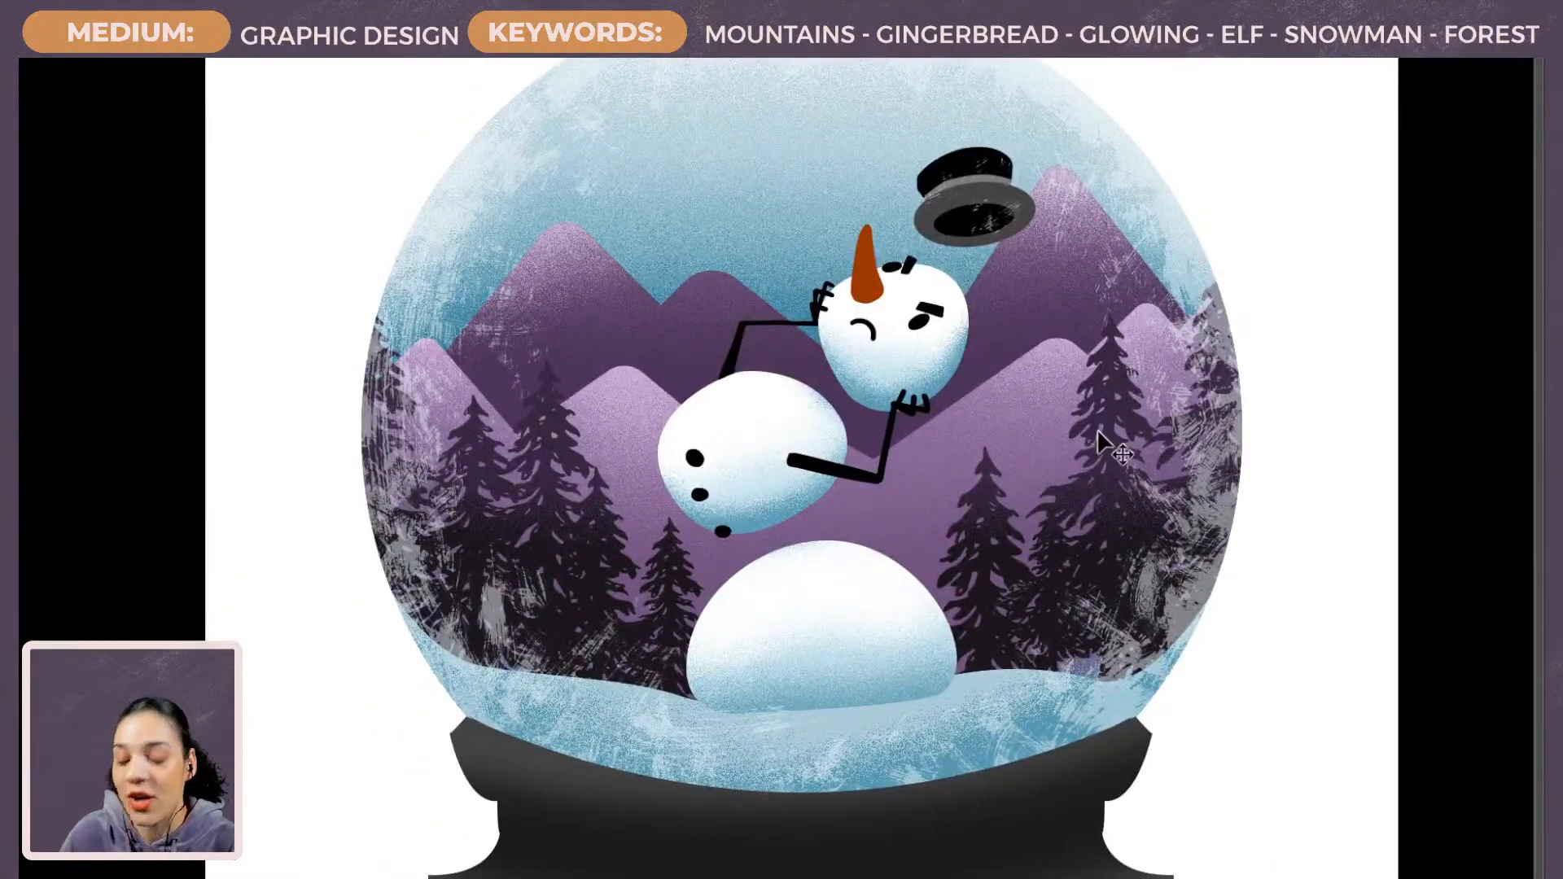
key("ctrl+minus")
key("ctrl+plus")
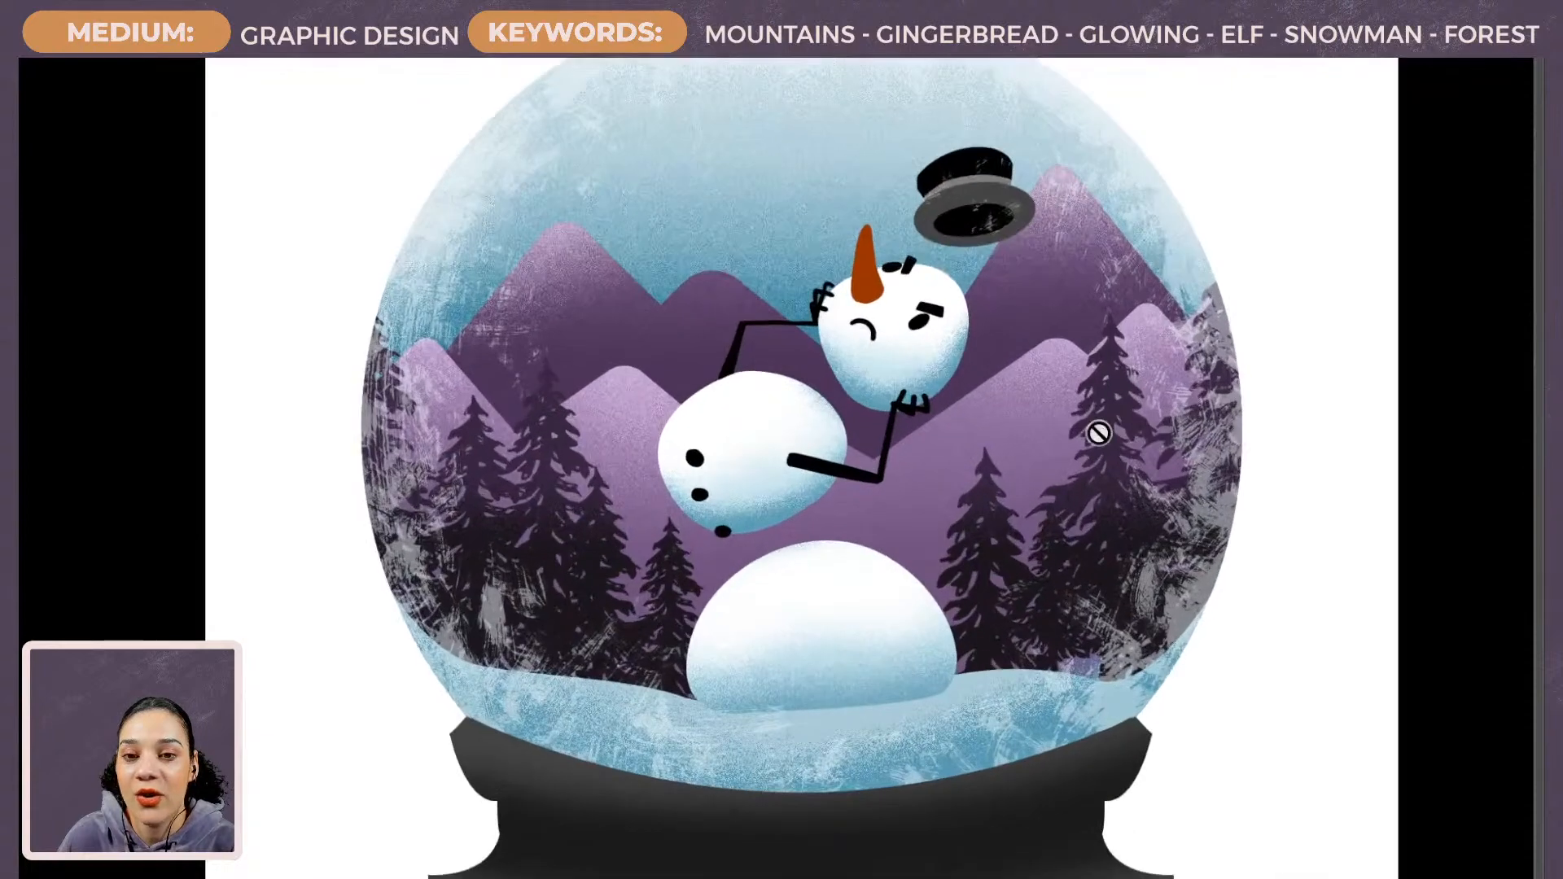